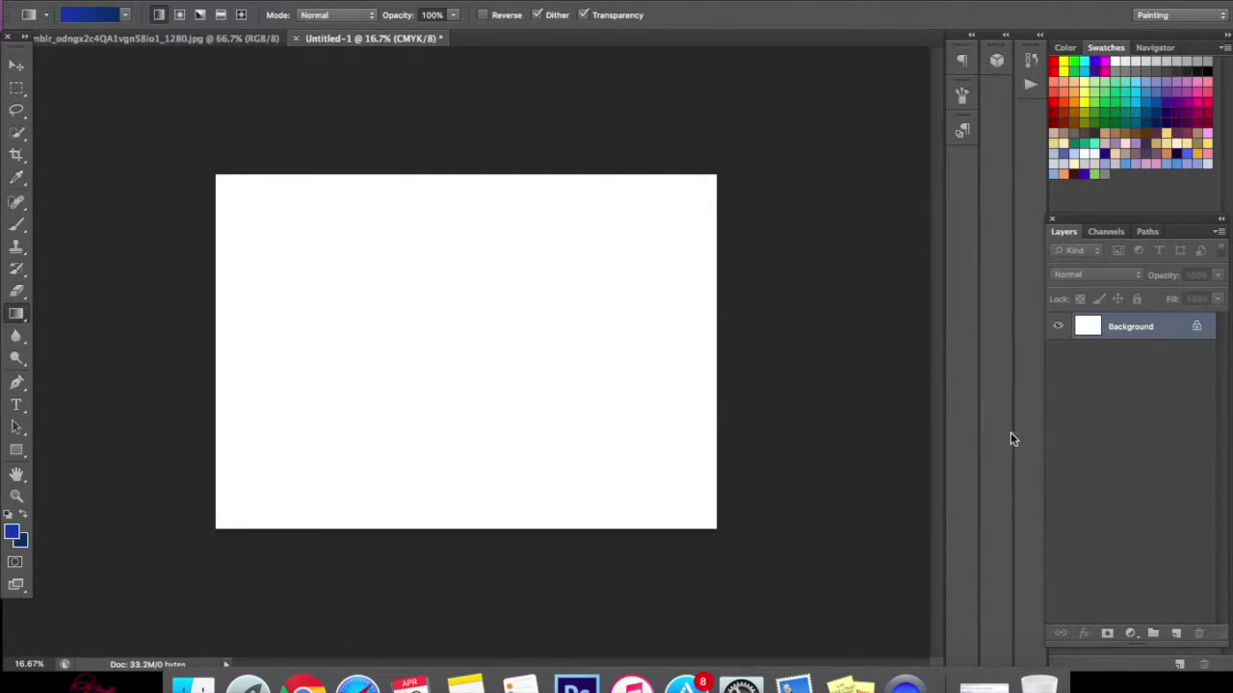
# - Add a new layer and fill it with a vertical gradient from royal blue at the top to dark navy at the bottom
pyautogui.click(1177, 634)
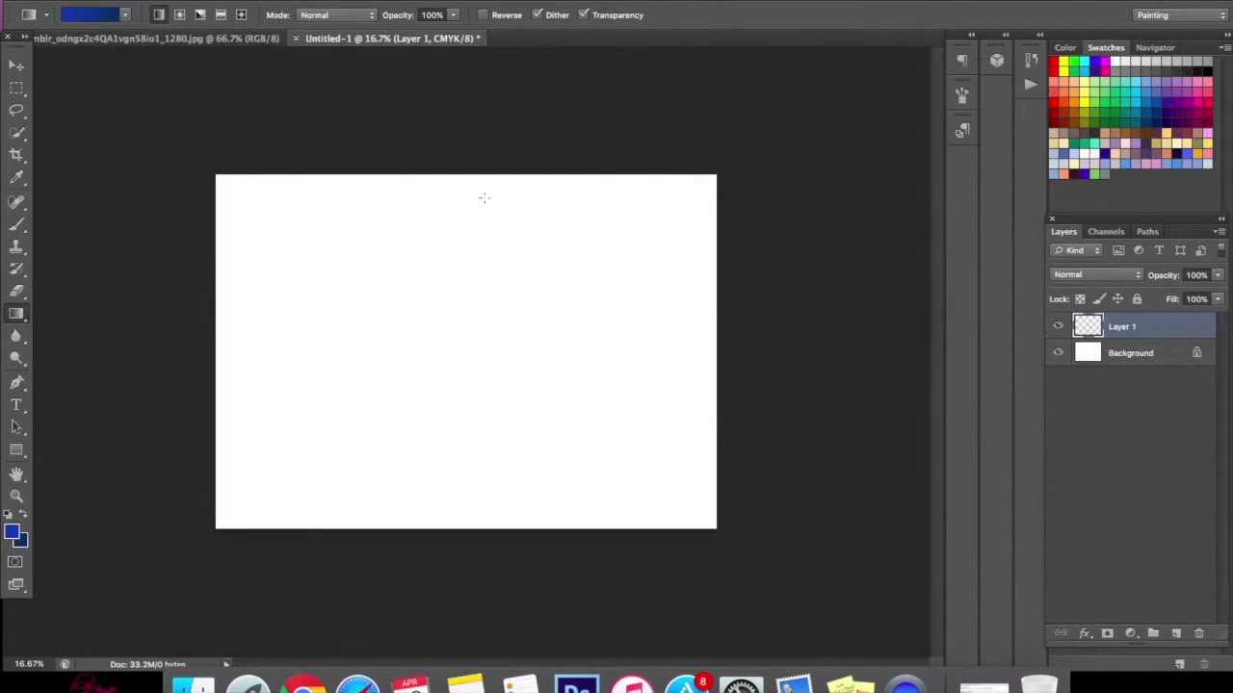
pyautogui.moveTo(462, 286); pyautogui.dragTo(462, 526)
pyautogui.moveTo(456, 261); pyautogui.dragTo(463, 538)
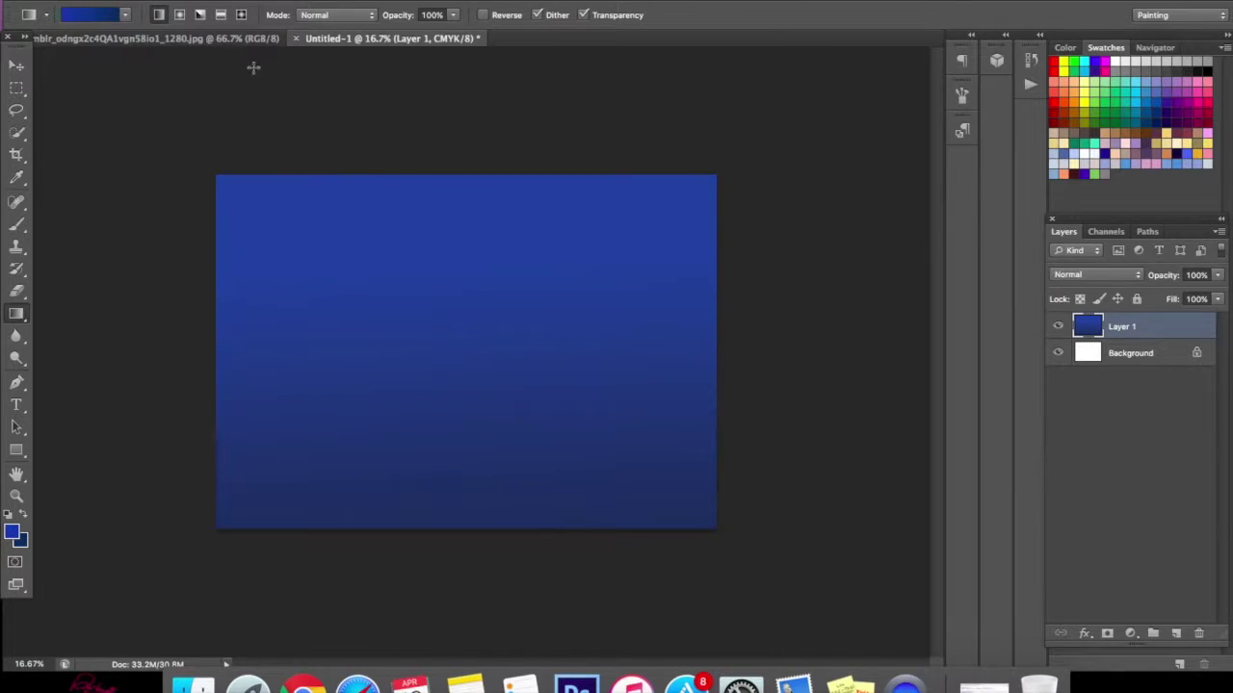
# - Sample the mid-blue #1269d0 from the reference photo's sky as the foreground color and return to the painting document
pyautogui.click(236, 40)
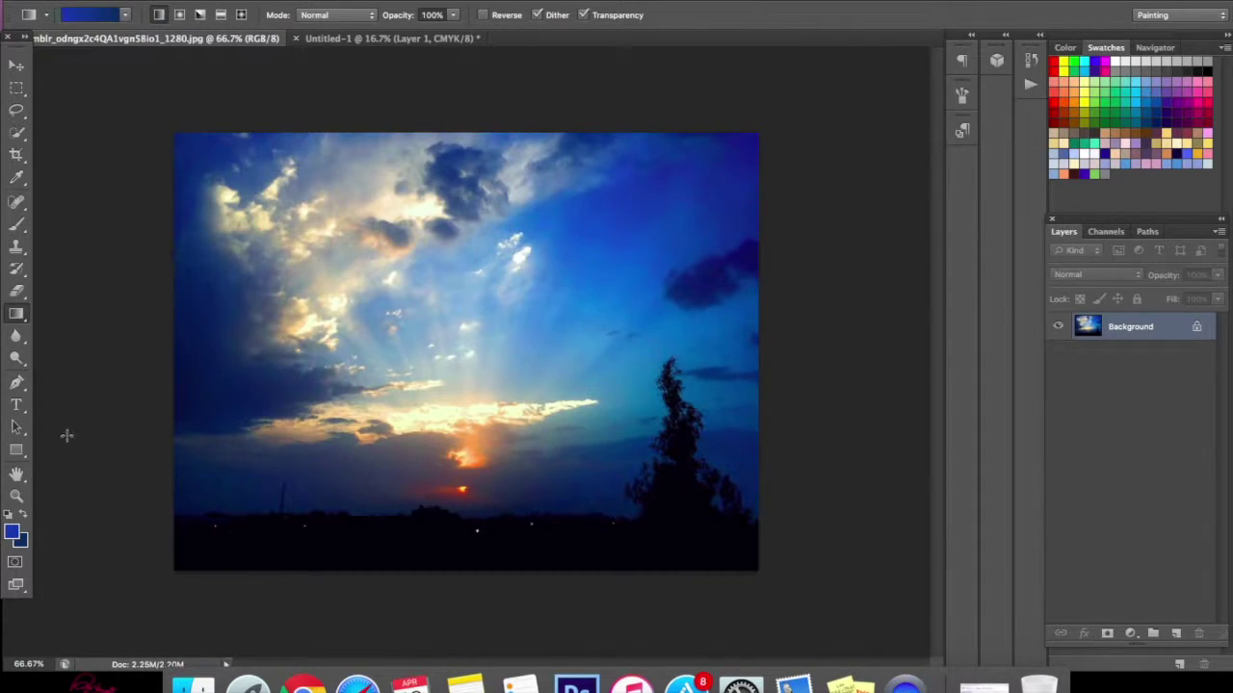
pyautogui.click(11, 533)
pyautogui.click(621, 252)
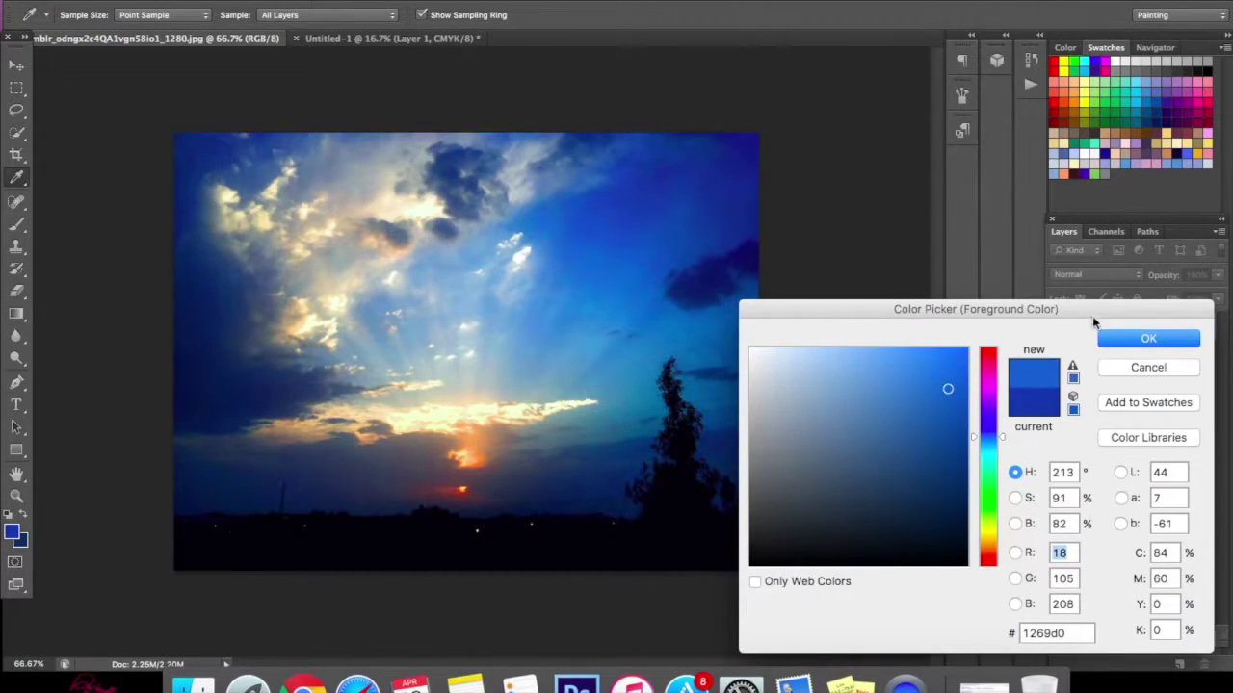
pyautogui.click(1098, 339)
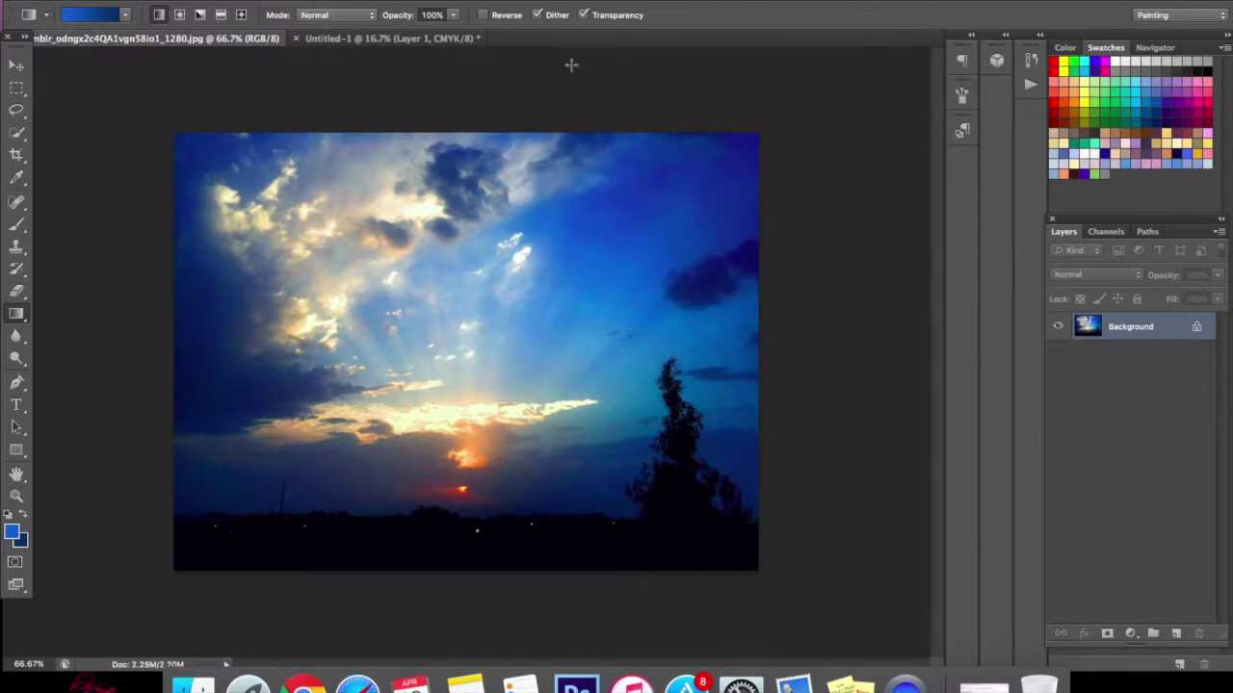
pyautogui.click(401, 39)
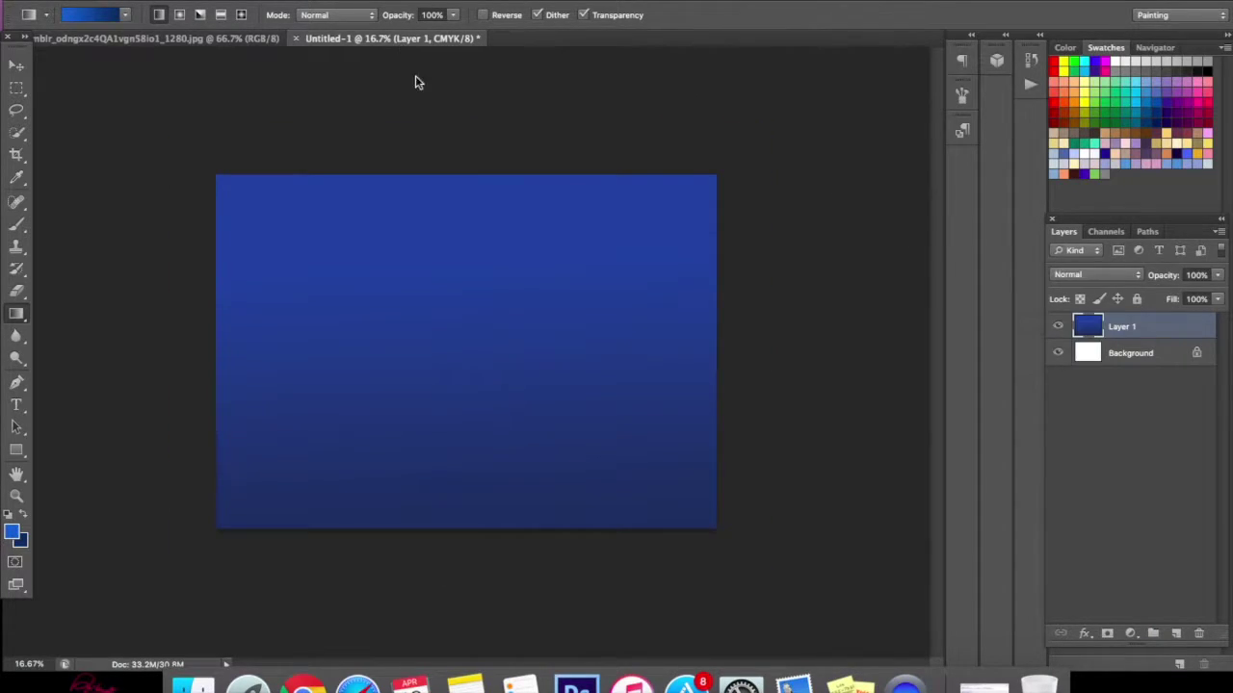
# - On a new layer, paint a broad arc across the canvas with a hard round brush at 258 px and 100% hardness
pyautogui.click(1174, 634)
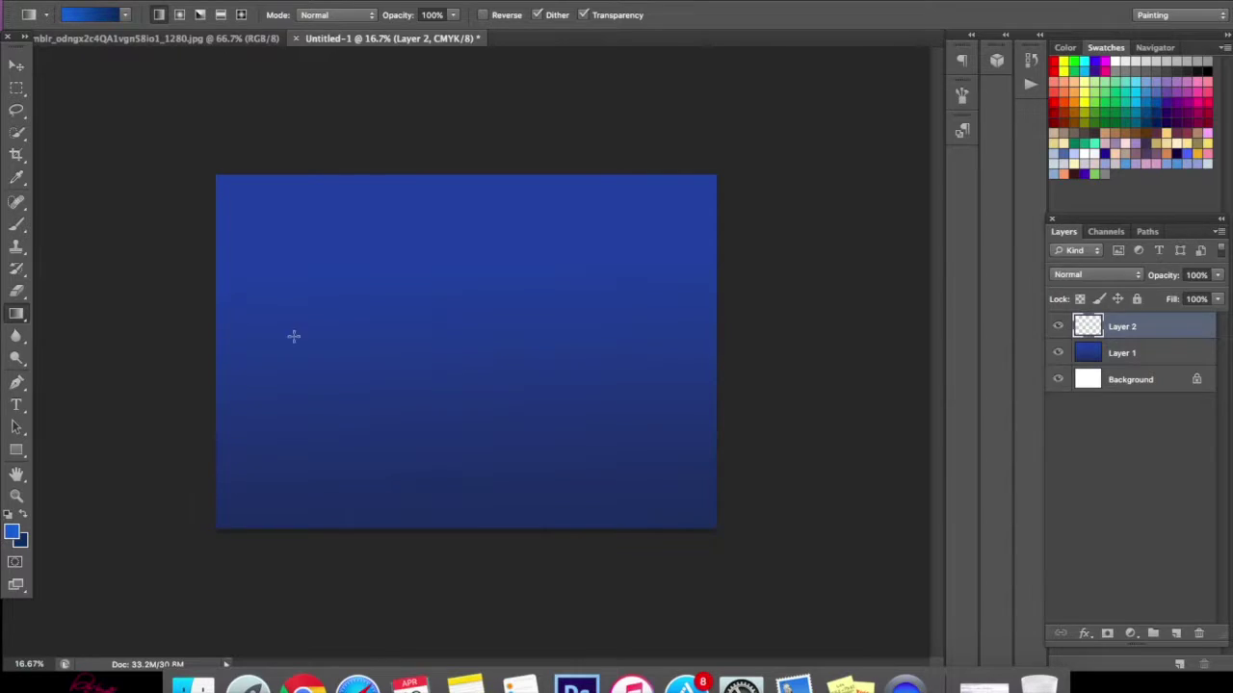
pyautogui.click(17, 224)
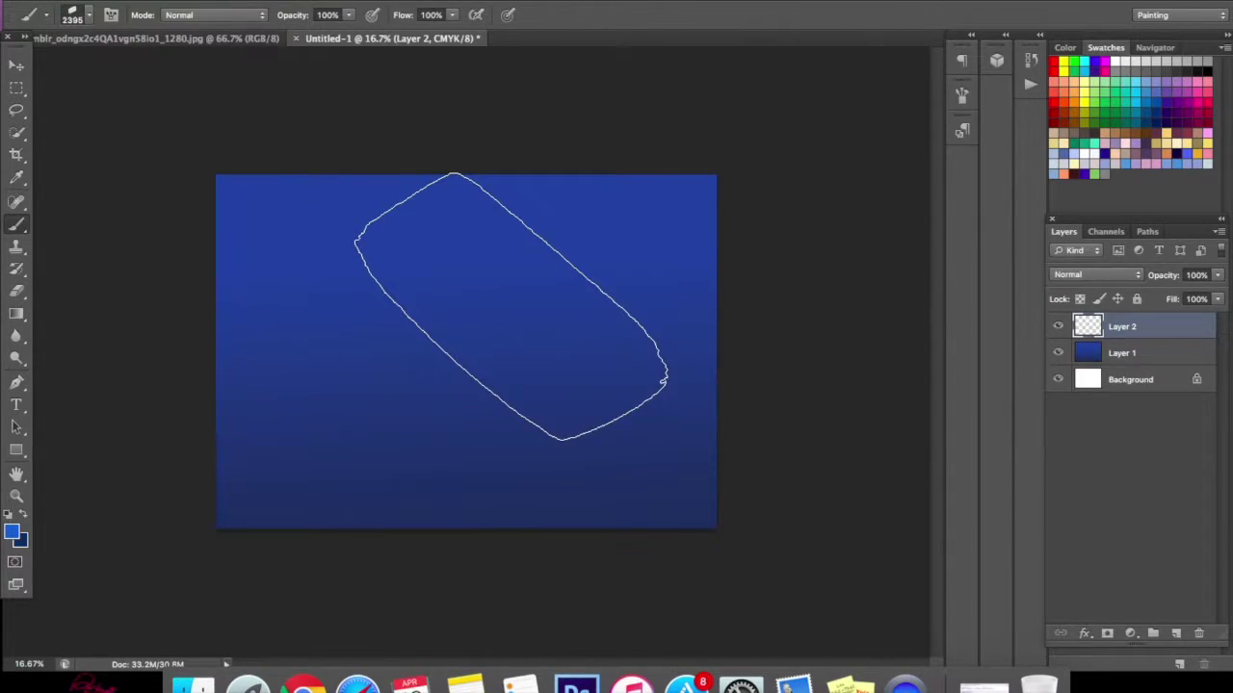
pyautogui.rightClick(491, 284)
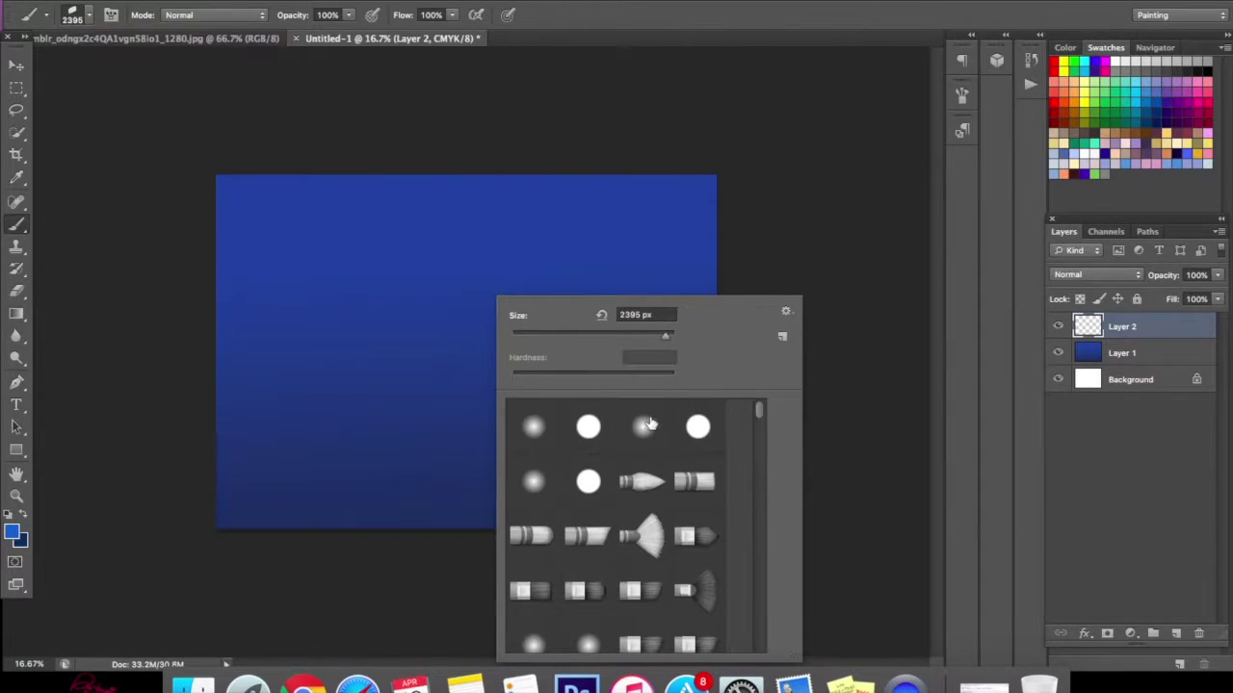
pyautogui.click(697, 428)
pyautogui.click(588, 333)
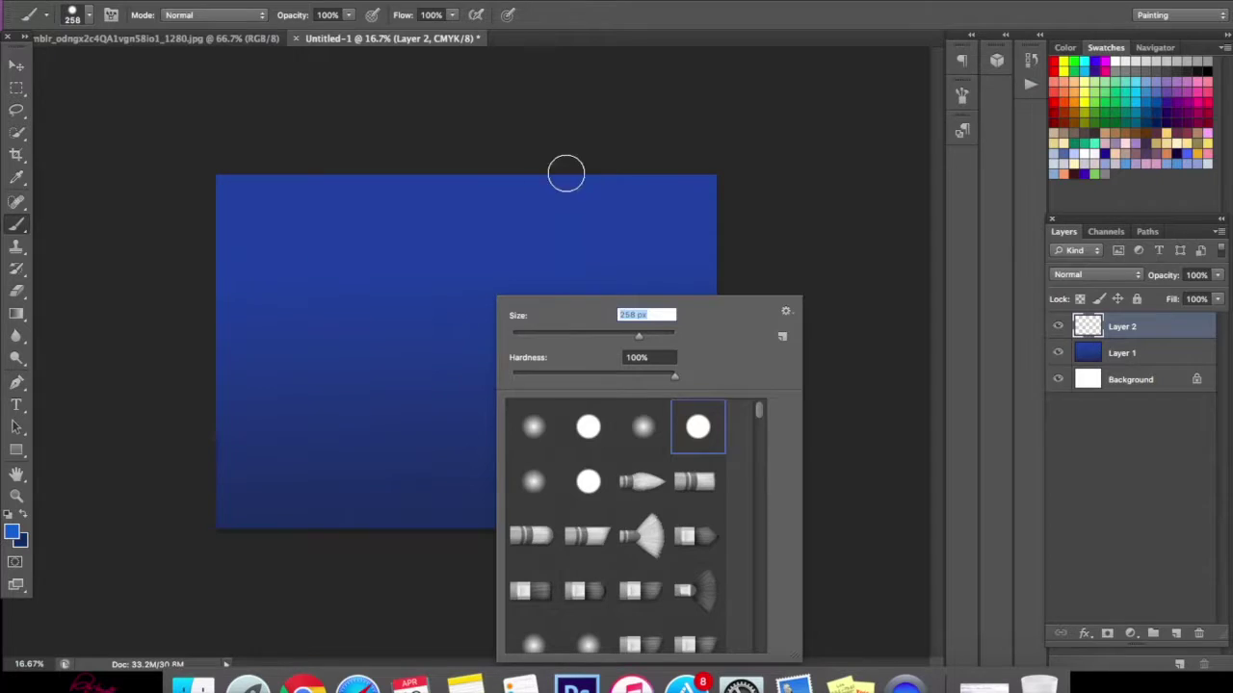
pyautogui.moveTo(286, 318)
pyautogui.mouseDown()
pyautogui.moveTo(321, 319)
pyautogui.moveTo(393, 256)
pyautogui.moveTo(552, 261)
pyautogui.moveTo(600, 272)
pyautogui.moveTo(680, 352)
pyautogui.moveTo(473, 231)
pyautogui.moveTo(286, 318)
pyautogui.moveTo(245, 361)
pyautogui.moveTo(366, 285)
pyautogui.moveTo(476, 256)
pyautogui.moveTo(690, 356)
pyautogui.moveTo(577, 269)
pyautogui.moveTo(317, 311)
pyautogui.moveTo(295, 356)
pyautogui.moveTo(587, 336)
pyautogui.moveTo(526, 283)
pyautogui.moveTo(668, 283)
pyautogui.mouseUp()
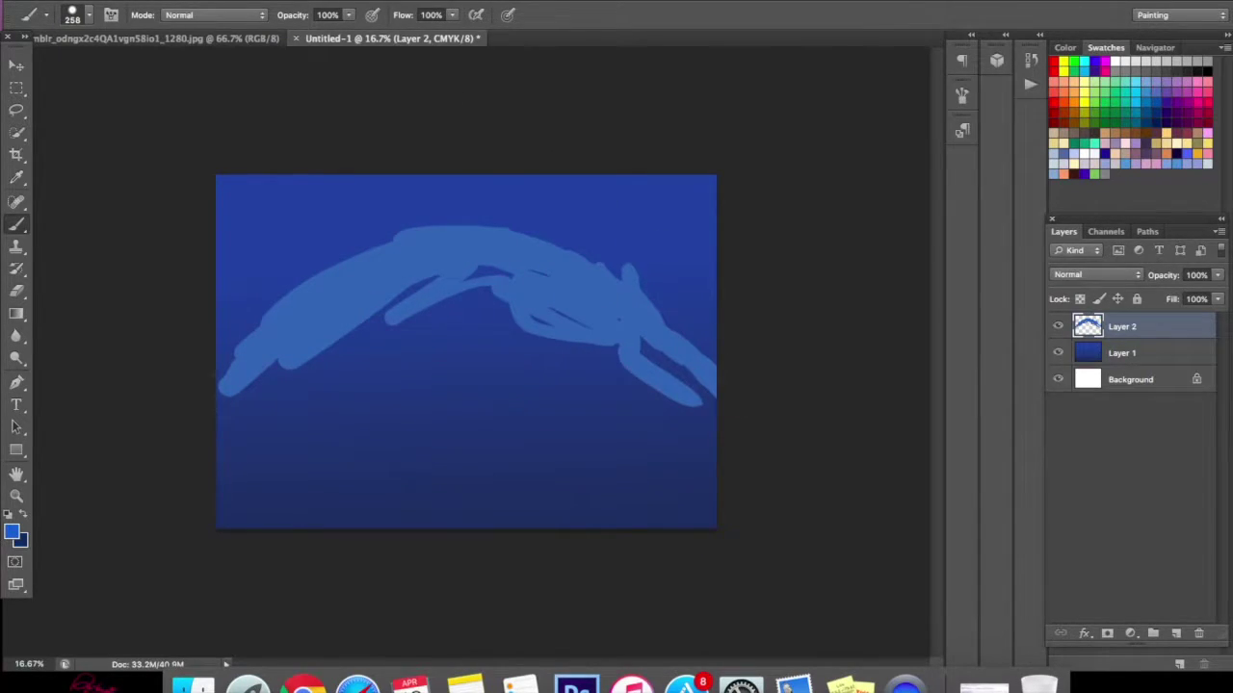
# - Soften the painted arc with a Box Blur of 538 pixels radius
pyautogui.click(405, 0)
pyautogui.moveTo(474, 171)
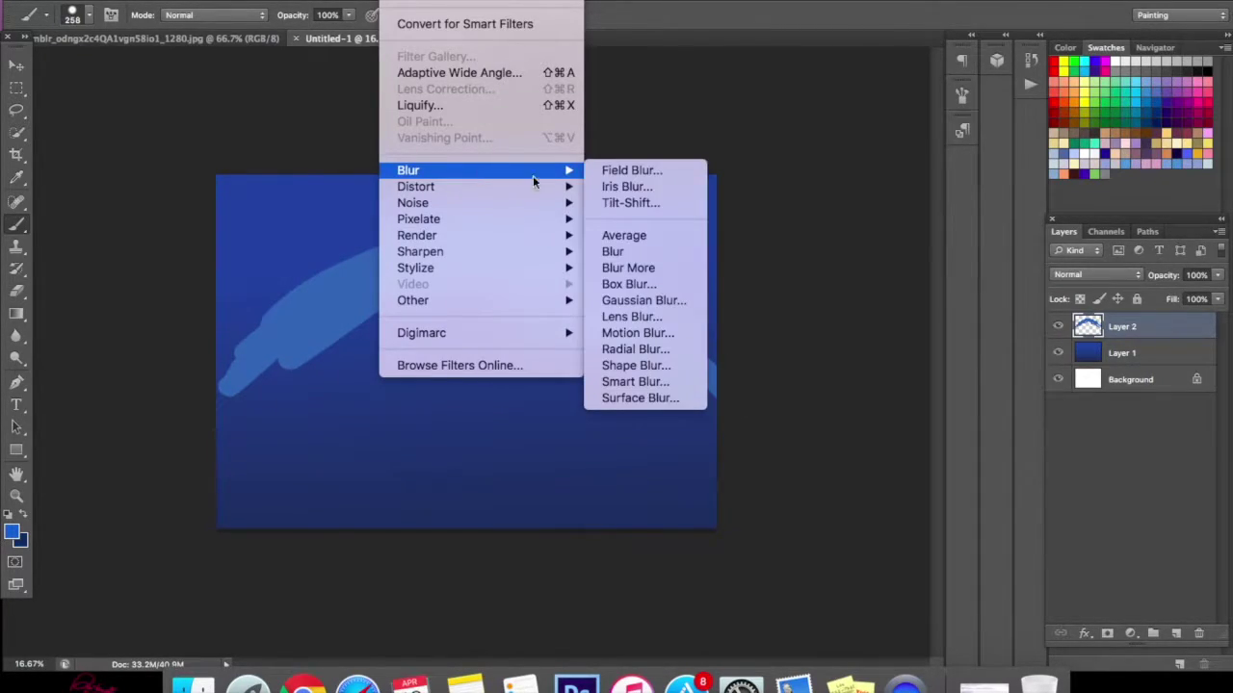
pyautogui.click(640, 280)
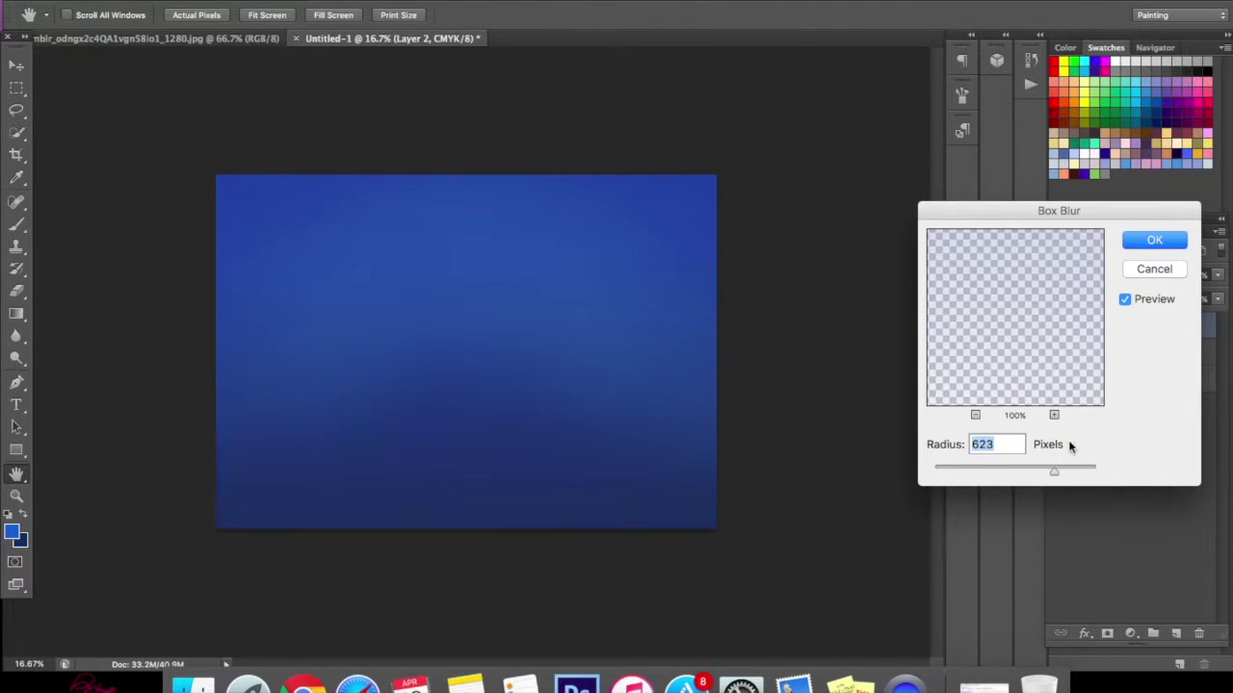
pyautogui.click(1010, 477)
pyautogui.moveTo(1039, 472); pyautogui.dragTo(1051, 468)
pyautogui.press('Return')
# - Add another layer and set the foreground color to the lighter blue #1f7dd7 sampled from the photo's sky for brushing on the painting
pyautogui.press('b')
pyautogui.click(1175, 633)
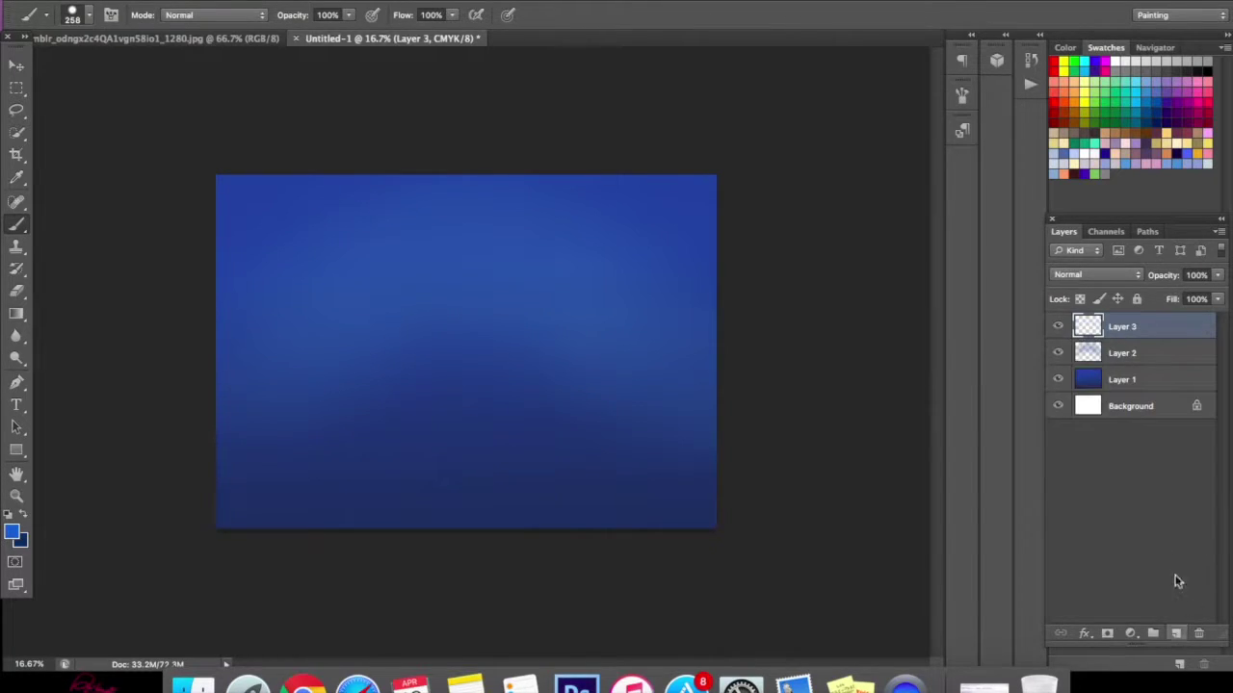
pyautogui.click(192, 39)
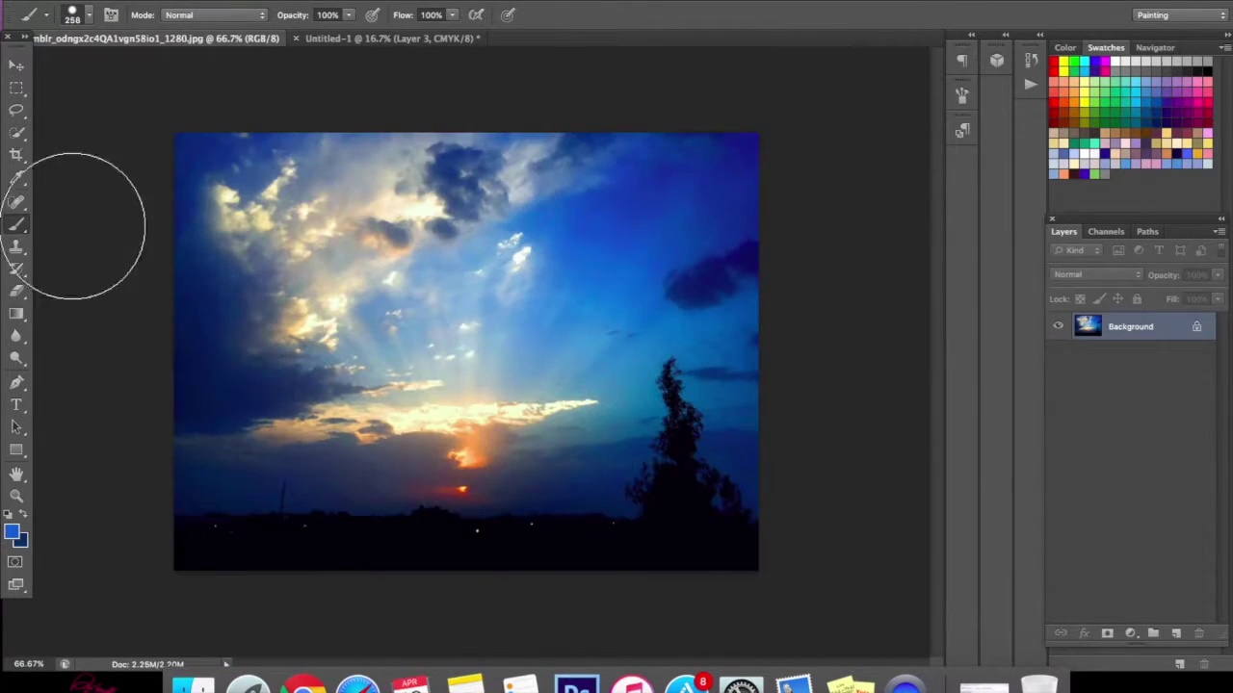
pyautogui.click(15, 529)
pyautogui.click(591, 283)
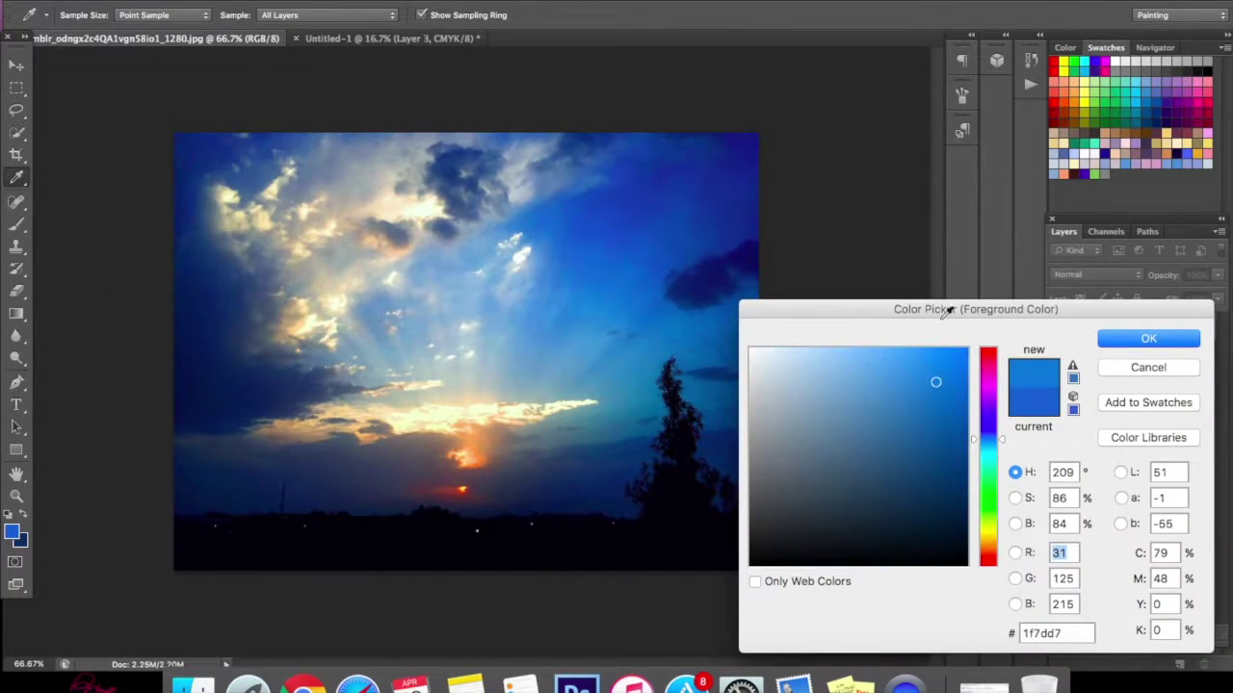
pyautogui.press('Return')
pyautogui.click(361, 38)
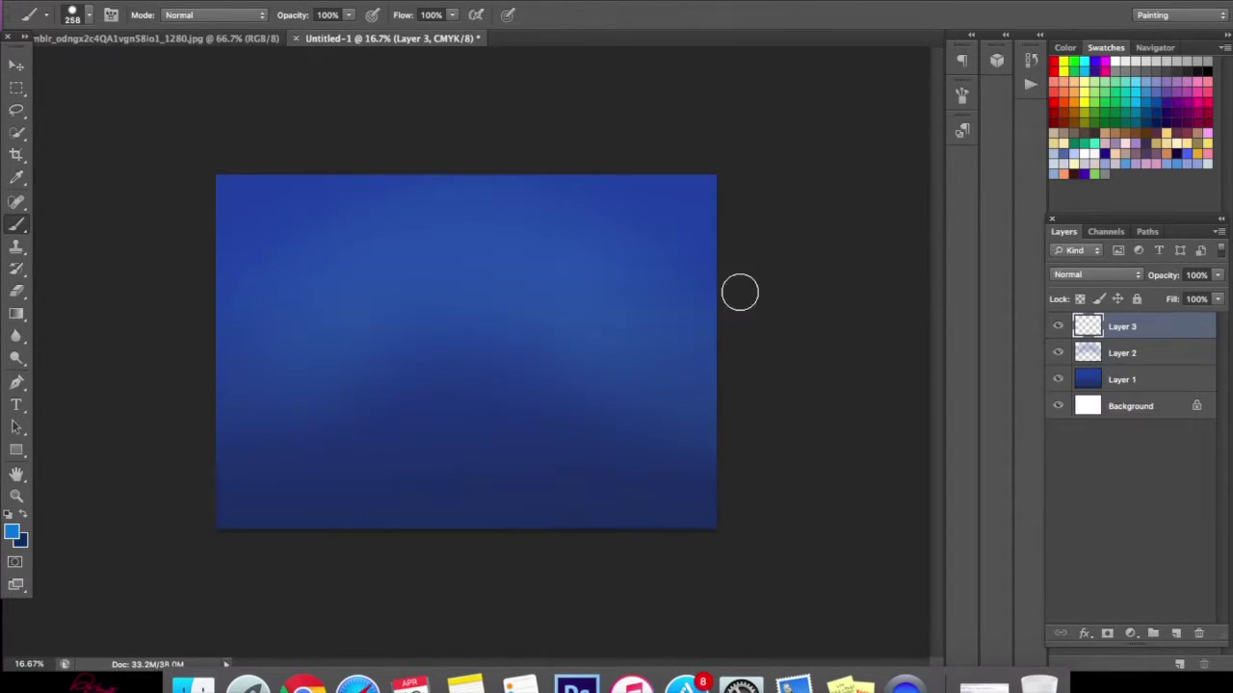
# - Paint a thinner light blue arc beneath the first glow and diffuse it into the sky with a strong Box Blur
pyautogui.moveTo(250, 413)
pyautogui.mouseDown()
pyautogui.moveTo(321, 359)
pyautogui.moveTo(339, 334)
pyautogui.moveTo(329, 328)
pyautogui.moveTo(414, 321)
pyautogui.moveTo(437, 291)
pyautogui.moveTo(513, 333)
pyautogui.moveTo(531, 323)
pyautogui.moveTo(588, 373)
pyautogui.moveTo(673, 416)
pyautogui.moveTo(572, 378)
pyautogui.moveTo(530, 320)
pyautogui.moveTo(472, 298)
pyautogui.moveTo(543, 308)
pyautogui.moveTo(408, 296)
pyautogui.moveTo(318, 343)
pyautogui.moveTo(315, 387)
pyautogui.moveTo(229, 430)
pyautogui.mouseUp()
pyautogui.moveTo(534, 316)
pyautogui.mouseDown()
pyautogui.moveTo(586, 343)
pyautogui.moveTo(608, 336)
pyautogui.mouseUp()
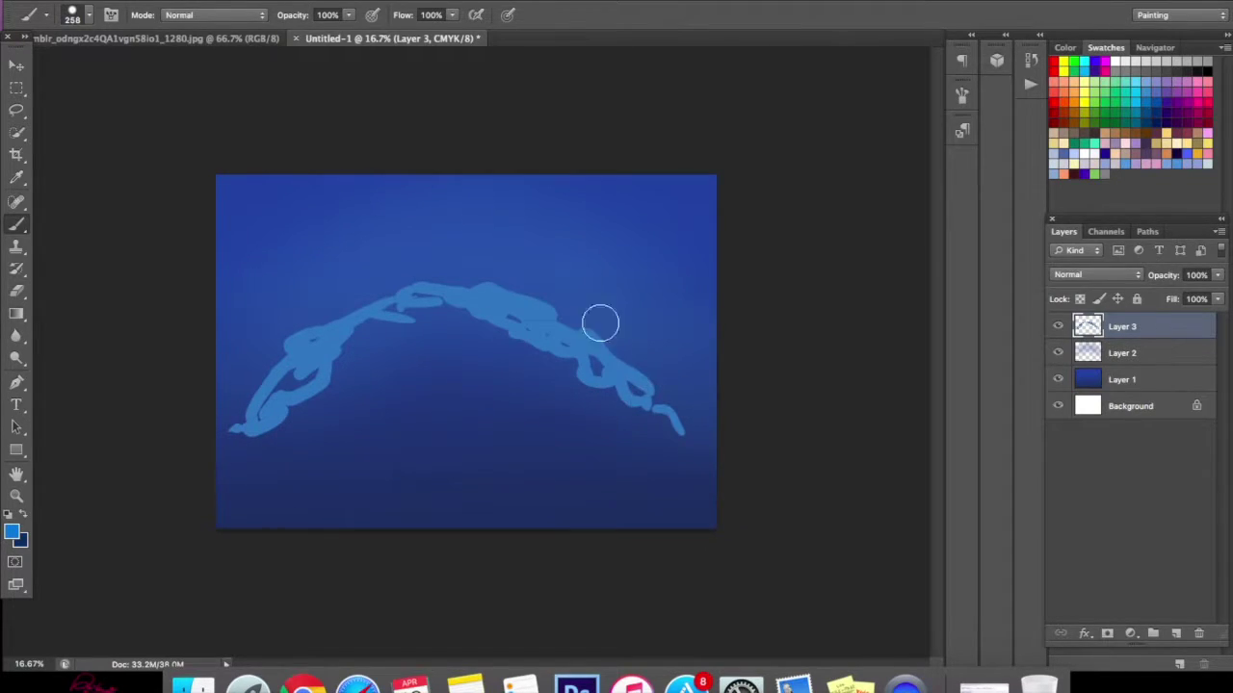
pyautogui.click(394, 1)
pyautogui.moveTo(471, 170)
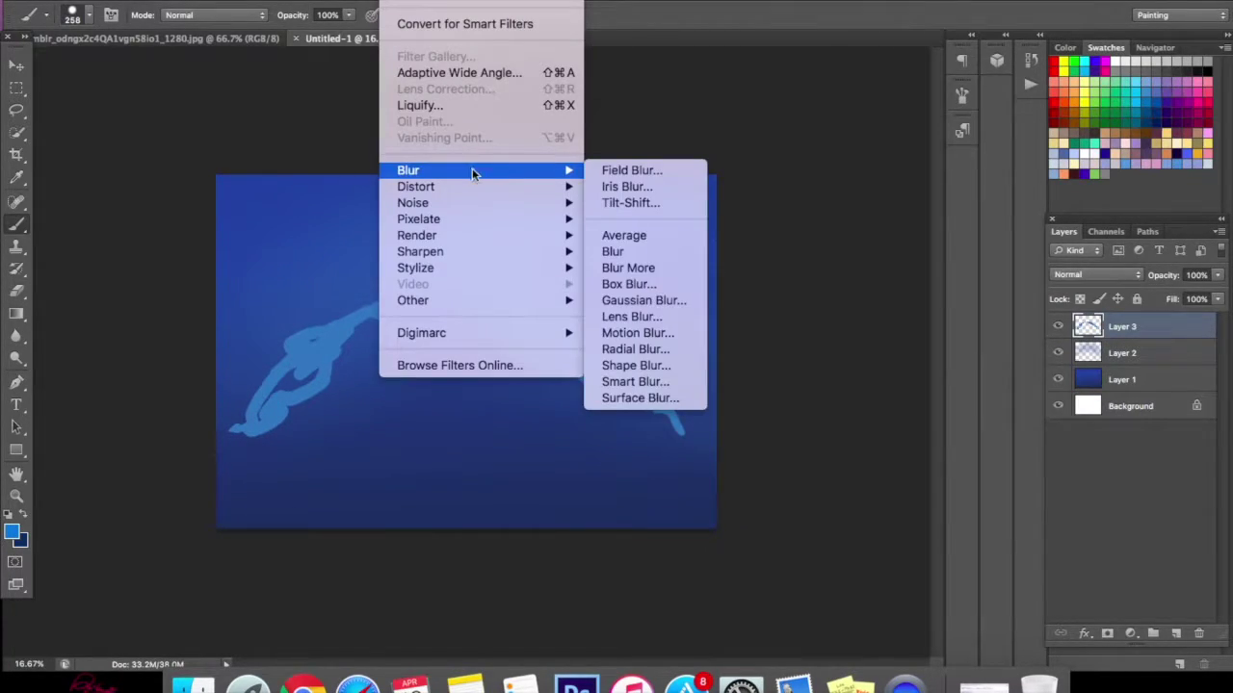
pyautogui.click(668, 283)
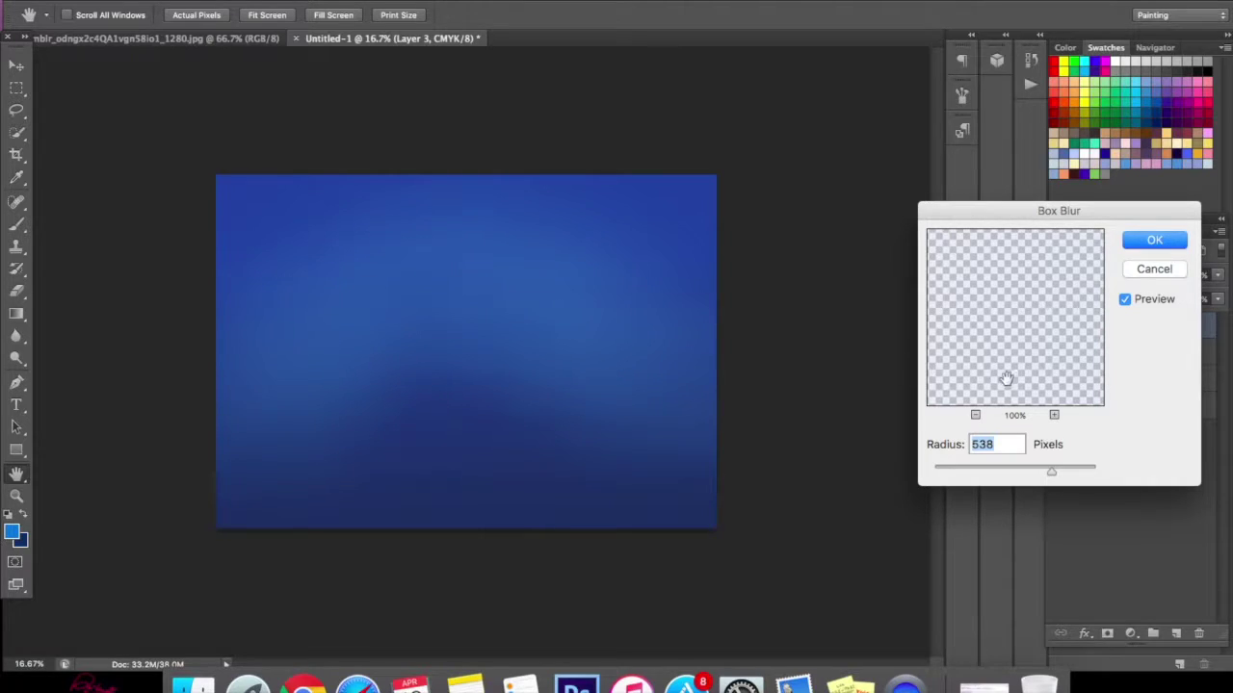
pyautogui.moveTo(1017, 468); pyautogui.dragTo(1046, 469)
pyautogui.press('Return')
# - Set the foreground color to pure black #000000, starting from the photo's dark ground, and return to the painting document
pyautogui.click(17, 495)
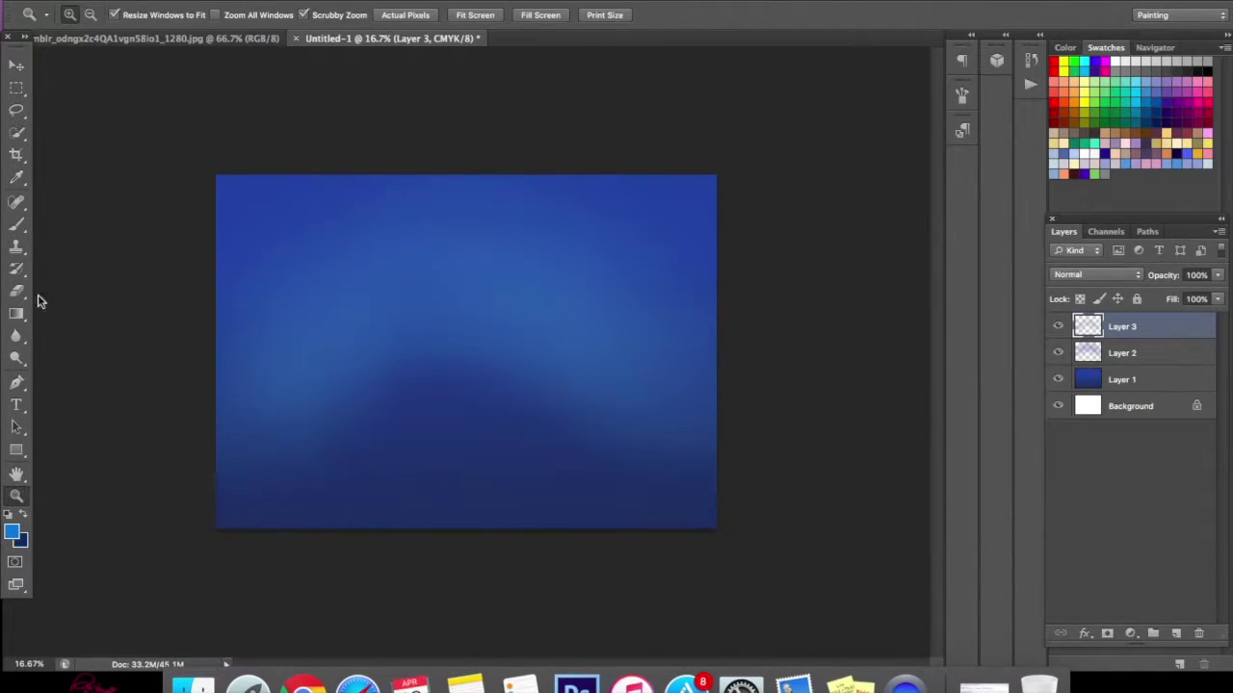
pyautogui.click(403, 225)
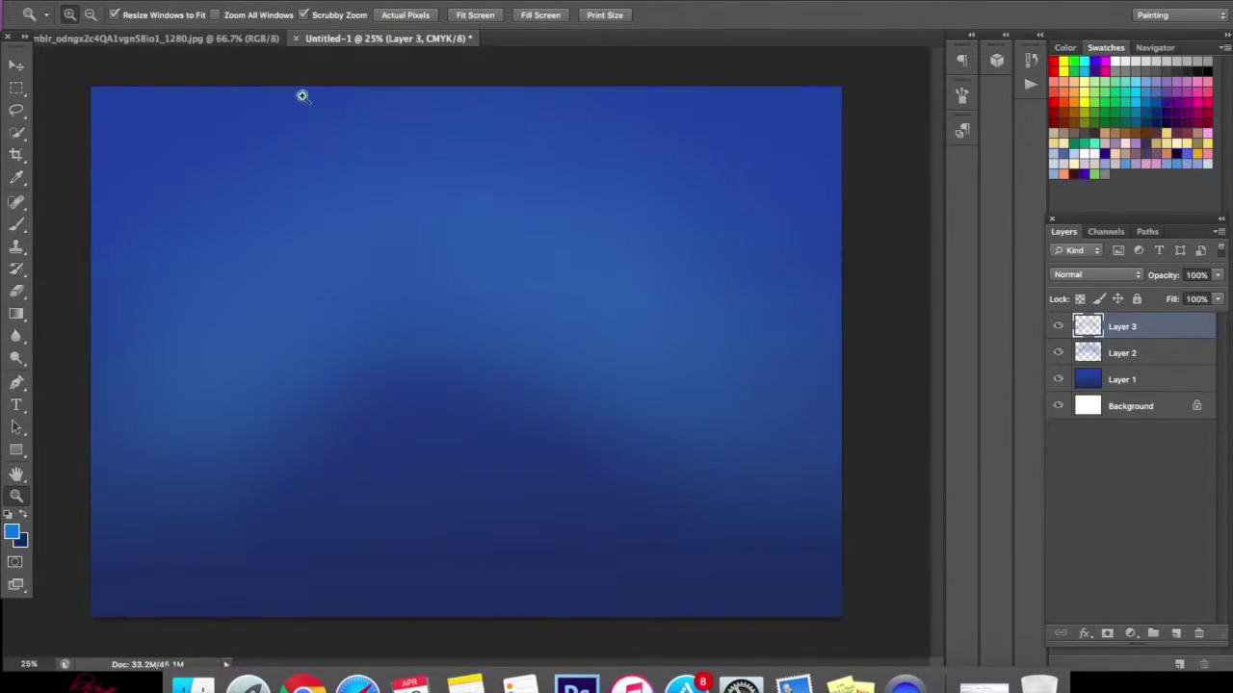
pyautogui.click(250, 38)
pyautogui.click(12, 534)
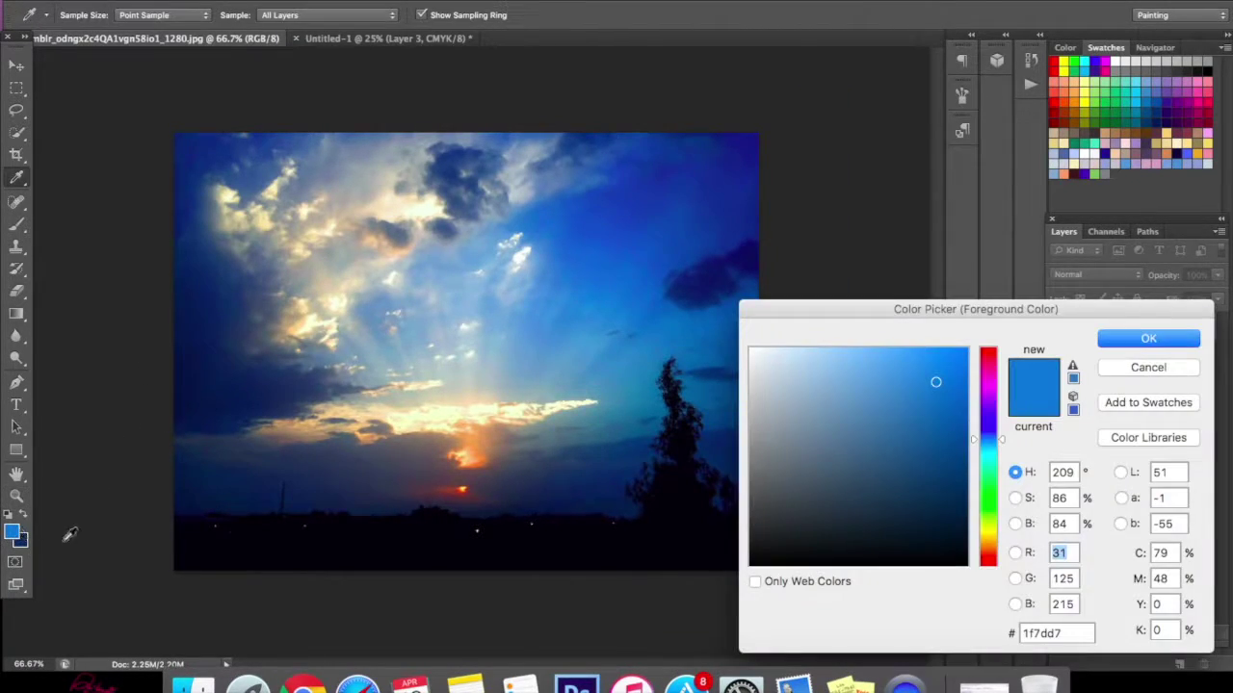
pyautogui.click(672, 552)
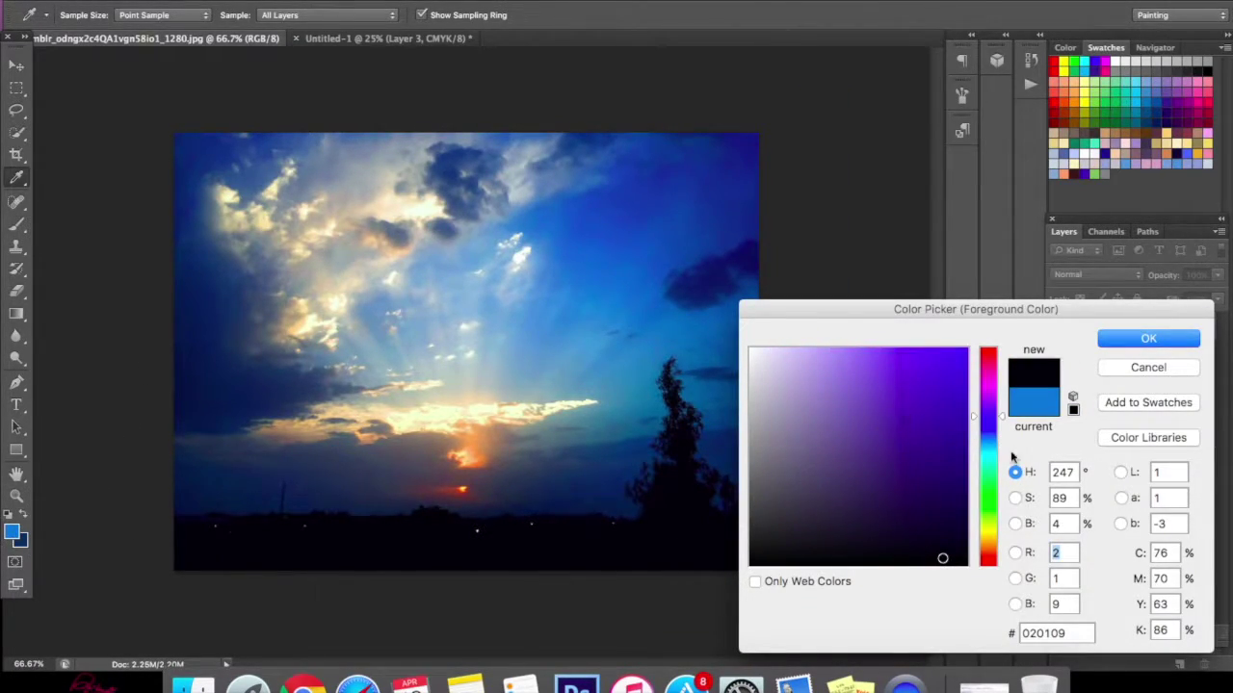
pyautogui.moveTo(944, 561); pyautogui.dragTo(942, 608)
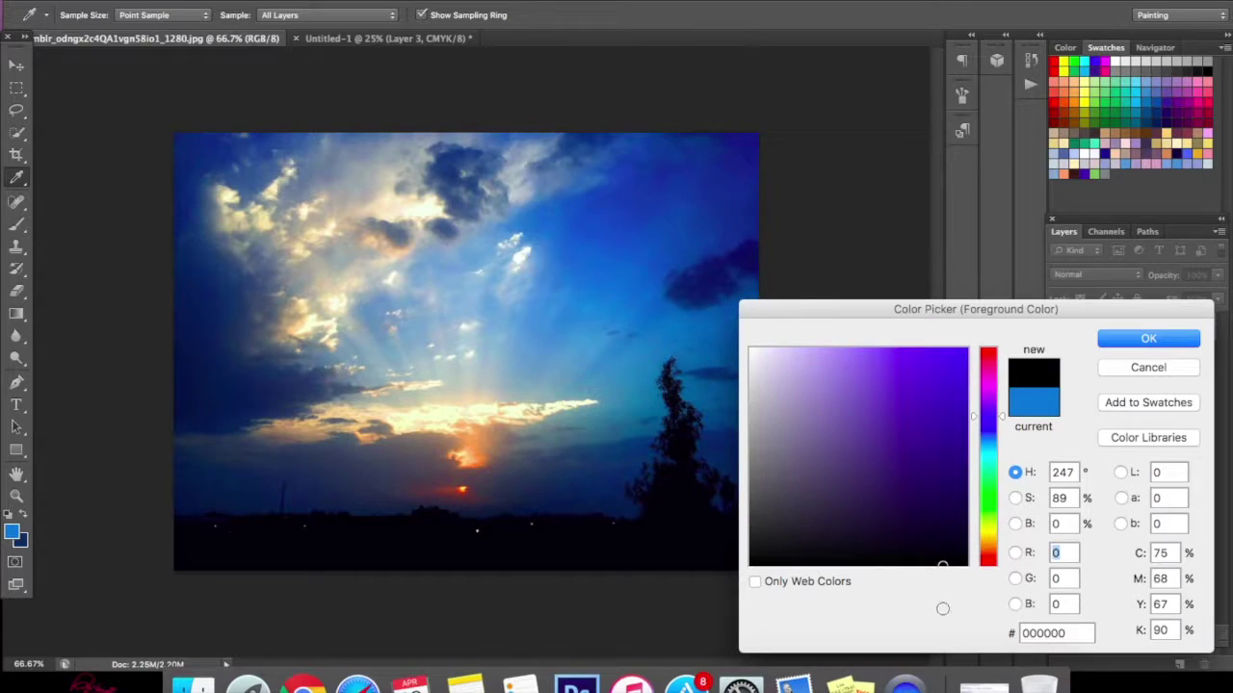
pyautogui.click(1112, 335)
pyautogui.press('z')
pyautogui.click(390, 40)
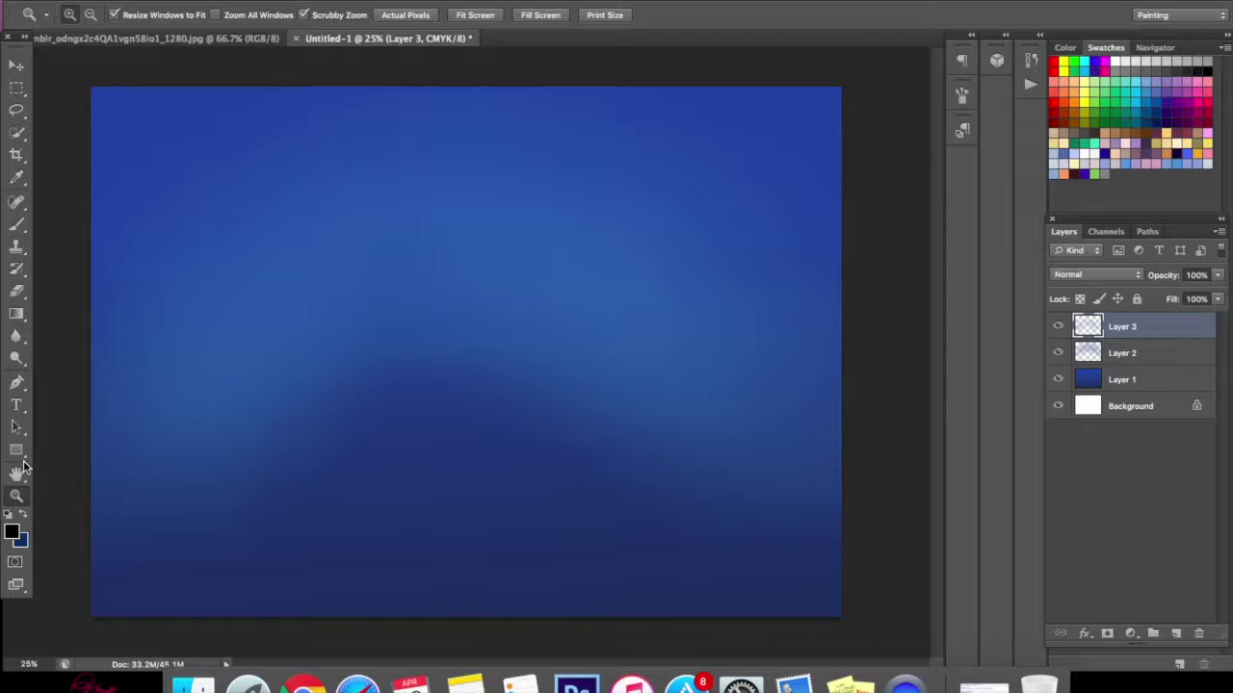
# - Draw a black 3796 x 464 px rectangle as ground across the canvas's lower edge, shift it down slightly, and deselect its layer
pyautogui.click(17, 449)
pyautogui.moveTo(87, 540); pyautogui.dragTo(899, 638)
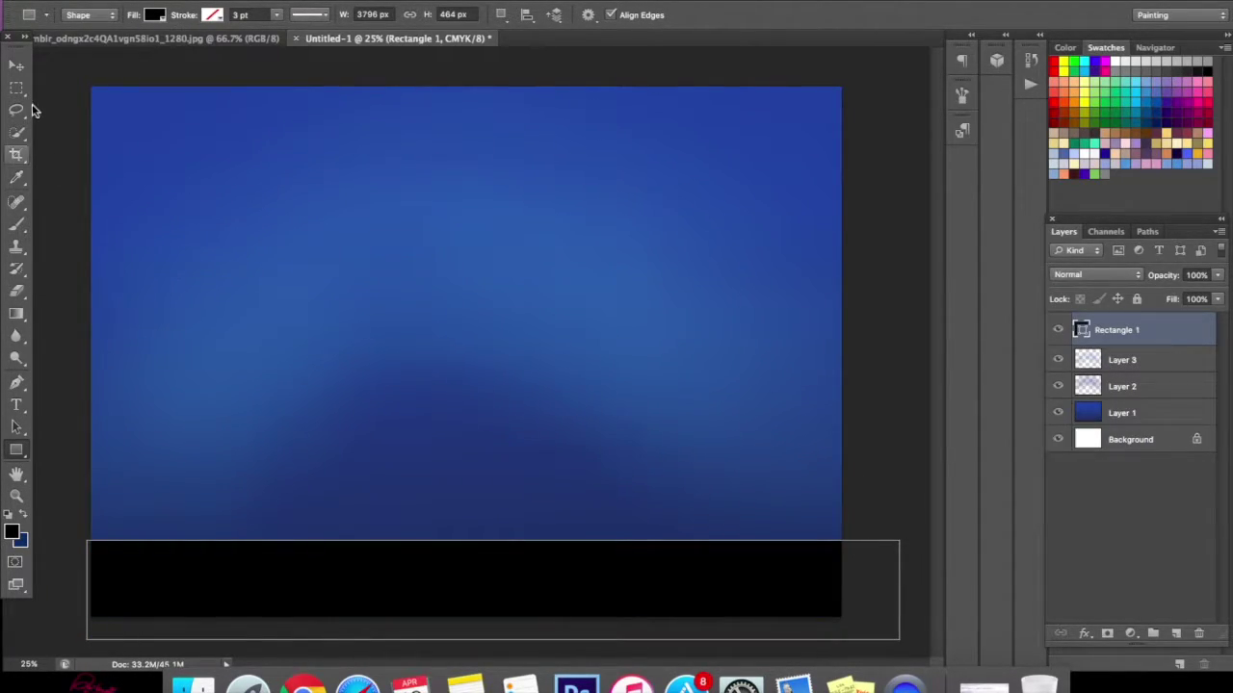
pyautogui.click(17, 64)
pyautogui.moveTo(448, 564)
pyautogui.mouseDown()
pyautogui.moveTo(449, 591)
pyautogui.moveTo(443, 583)
pyautogui.mouseUp()
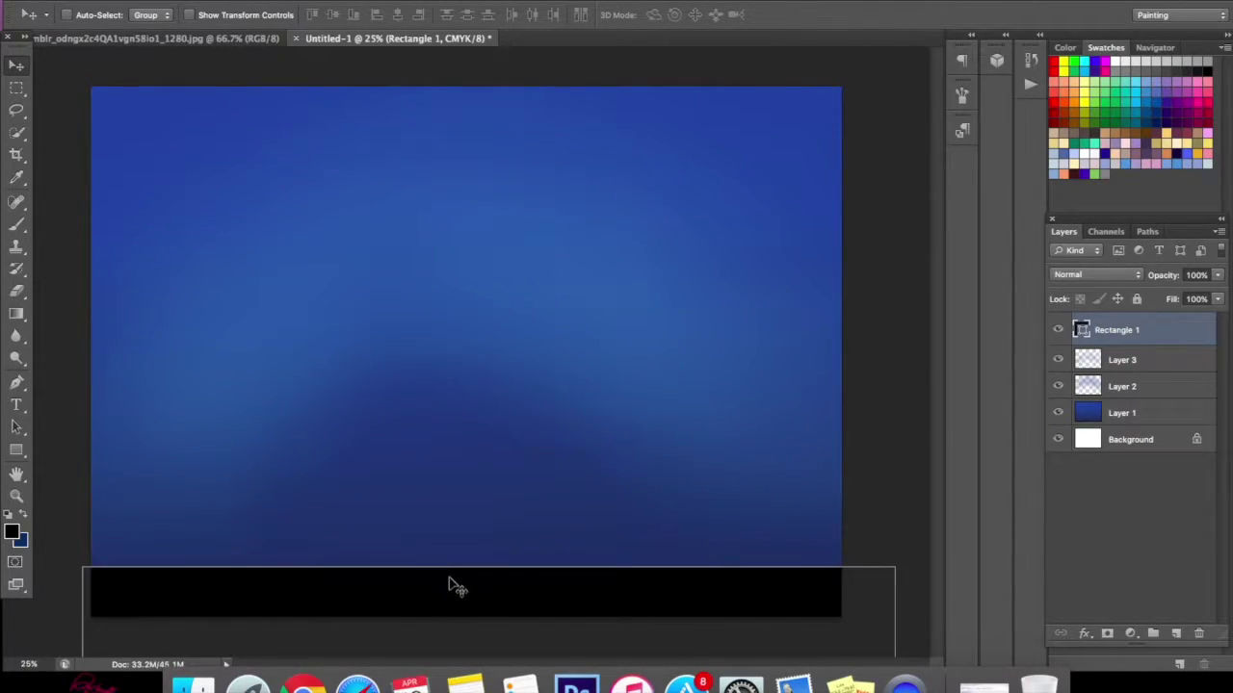
pyautogui.hotkey('shift', 'Up')
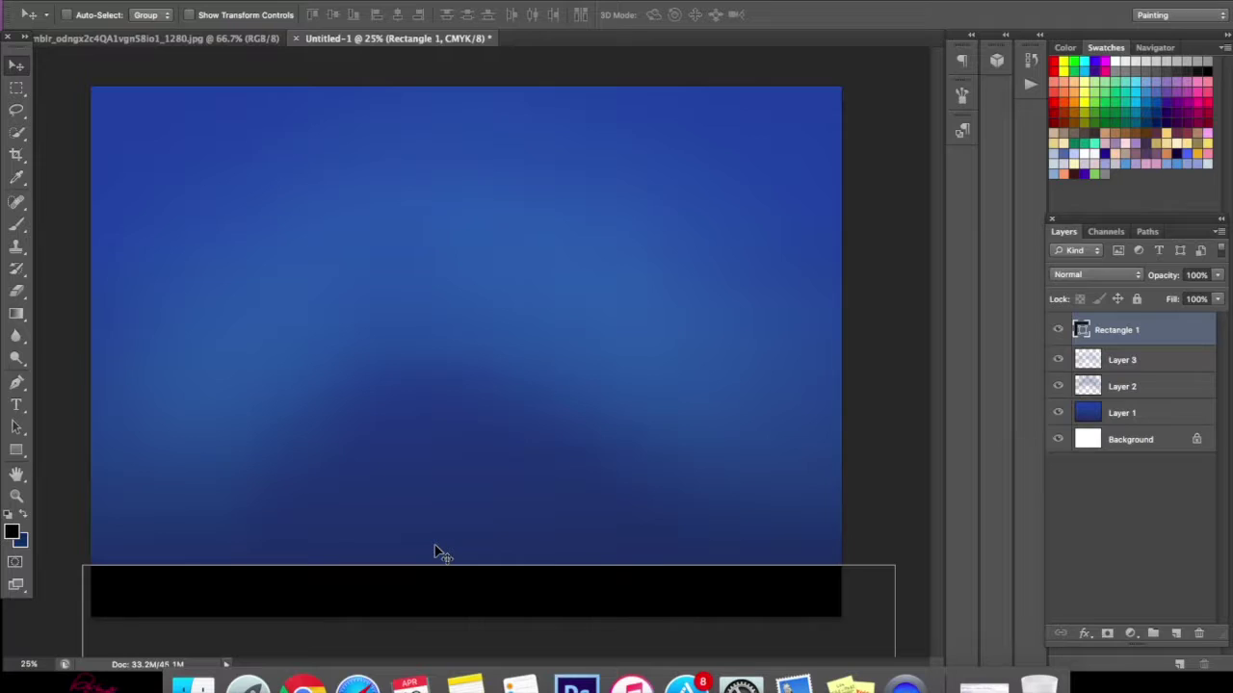
pyautogui.click(1120, 465)
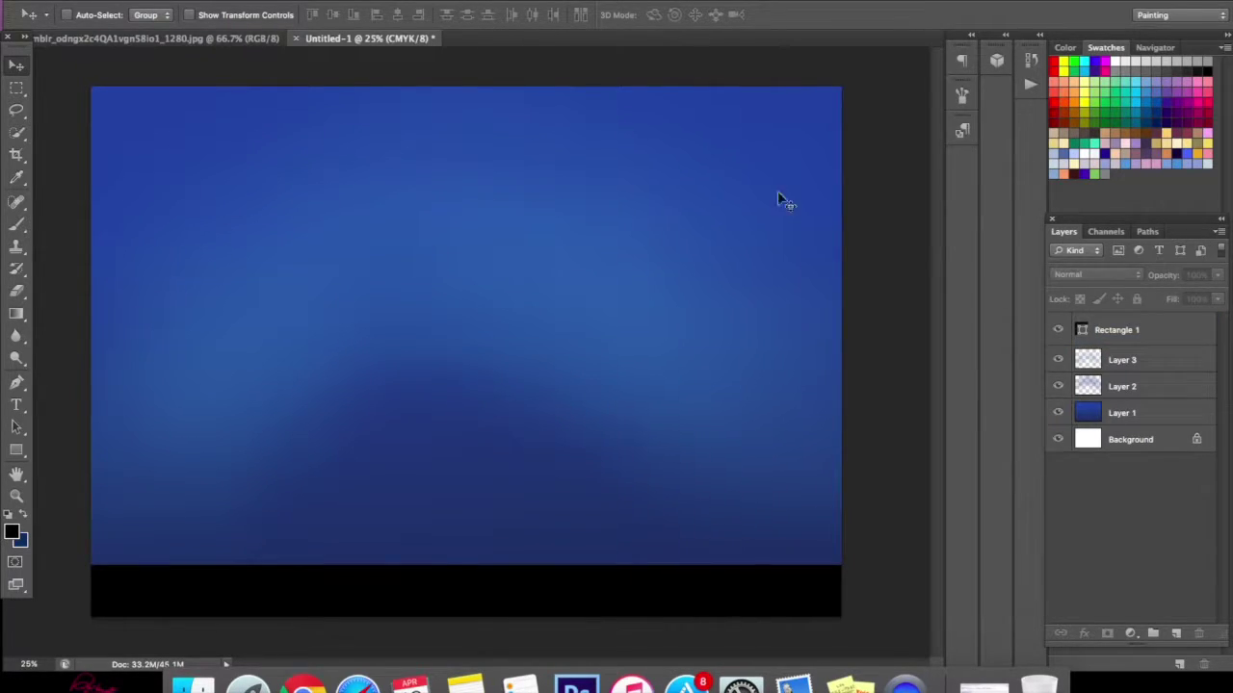
# - Sample the dark blue #053a70 from the photo's lower sky near the tree as the foreground color
pyautogui.click(171, 62)
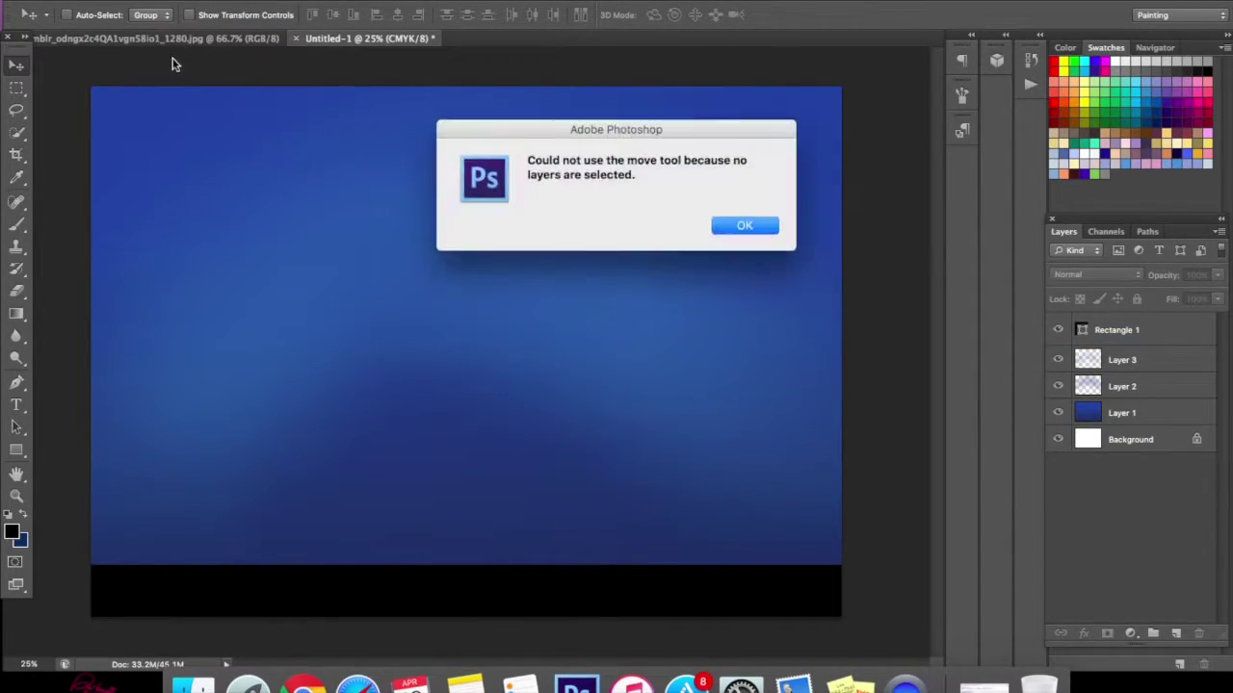
pyautogui.click(730, 228)
pyautogui.click(128, 39)
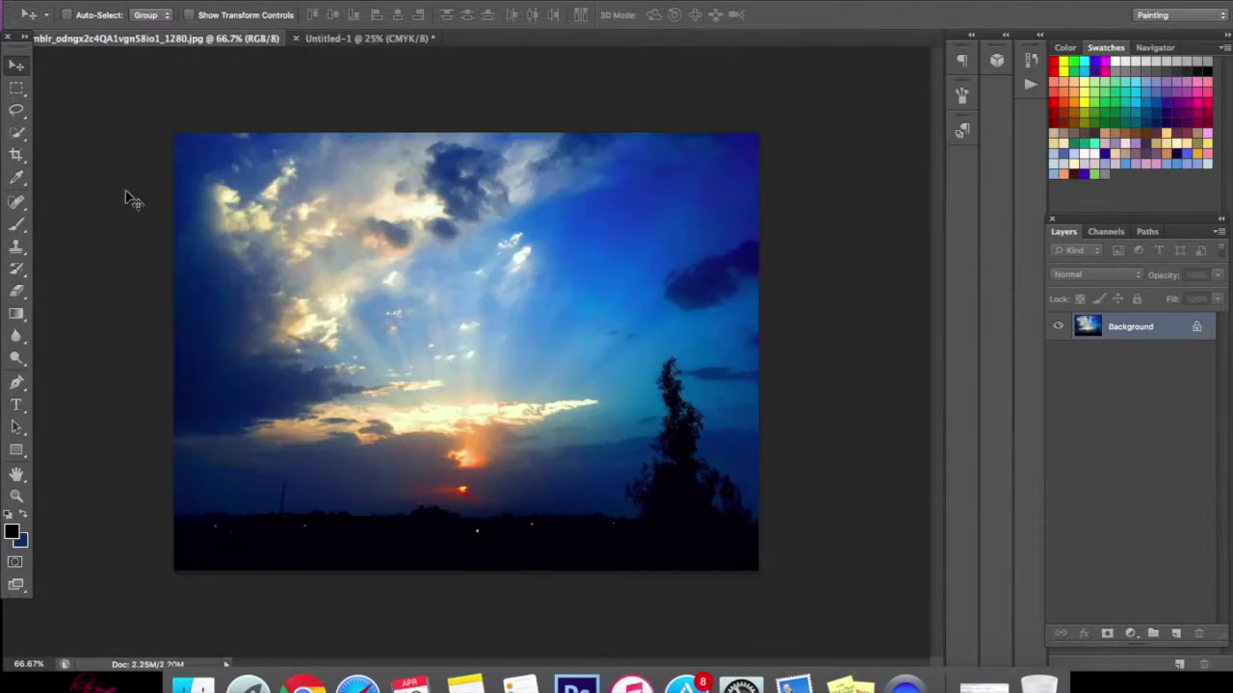
pyautogui.click(15, 533)
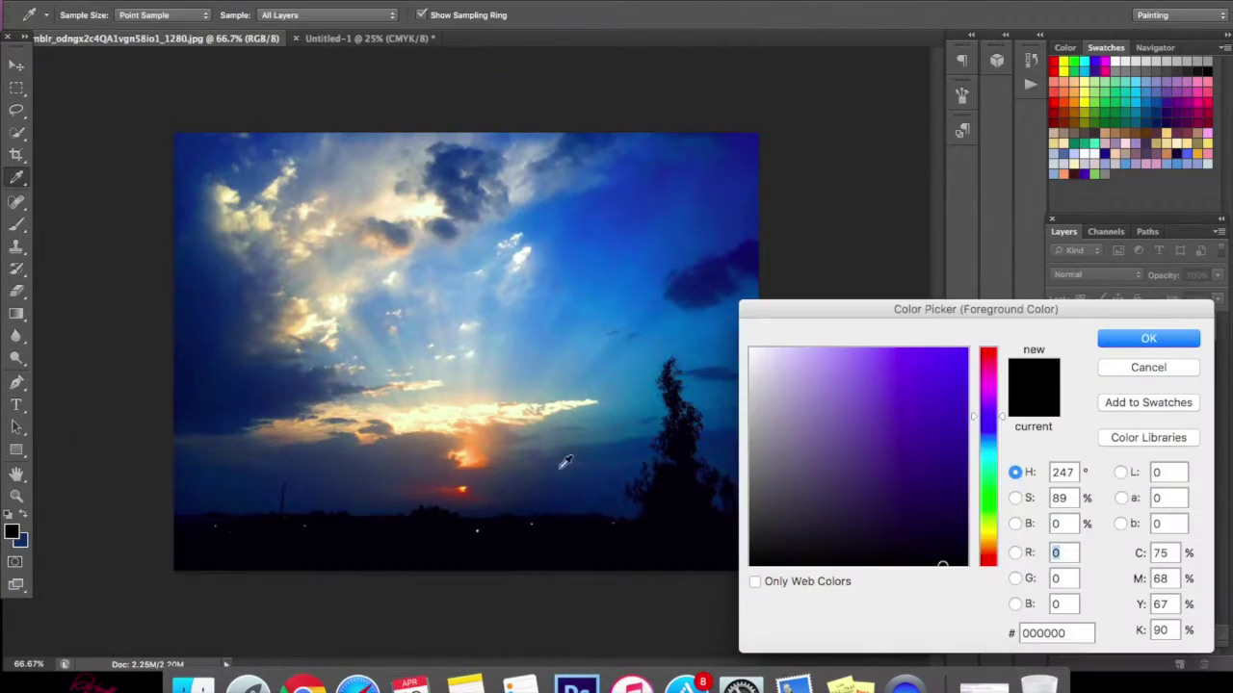
pyautogui.click(627, 454)
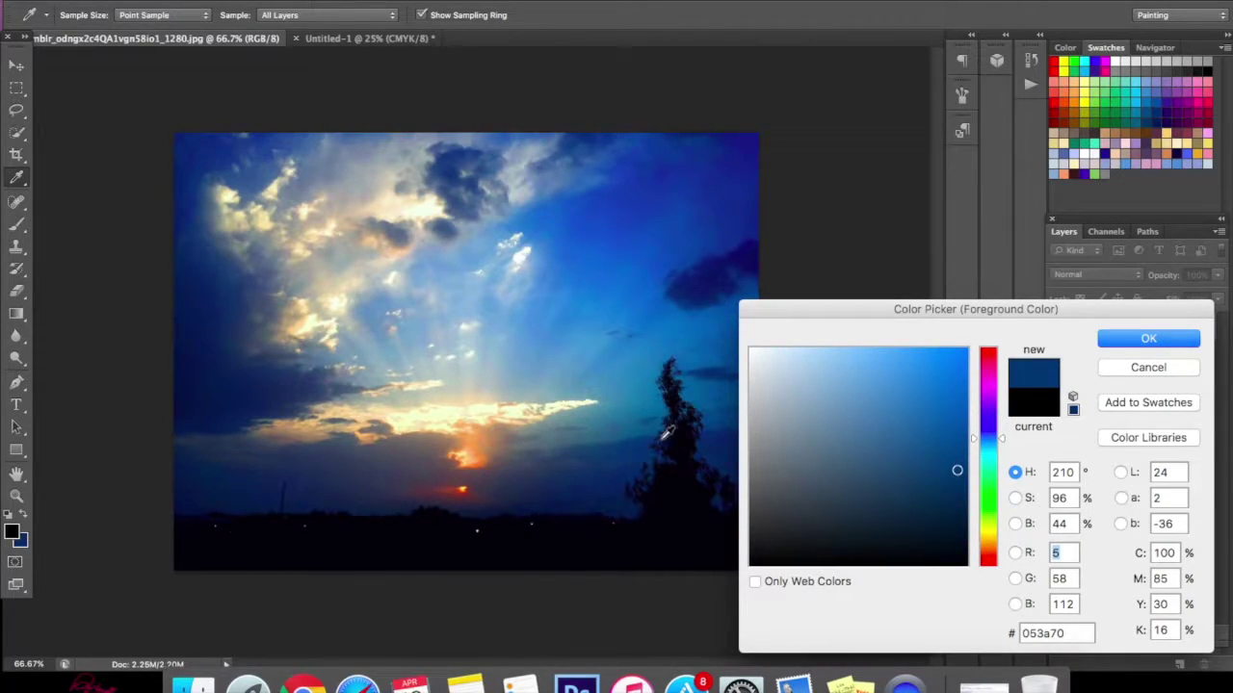
pyautogui.click(1132, 340)
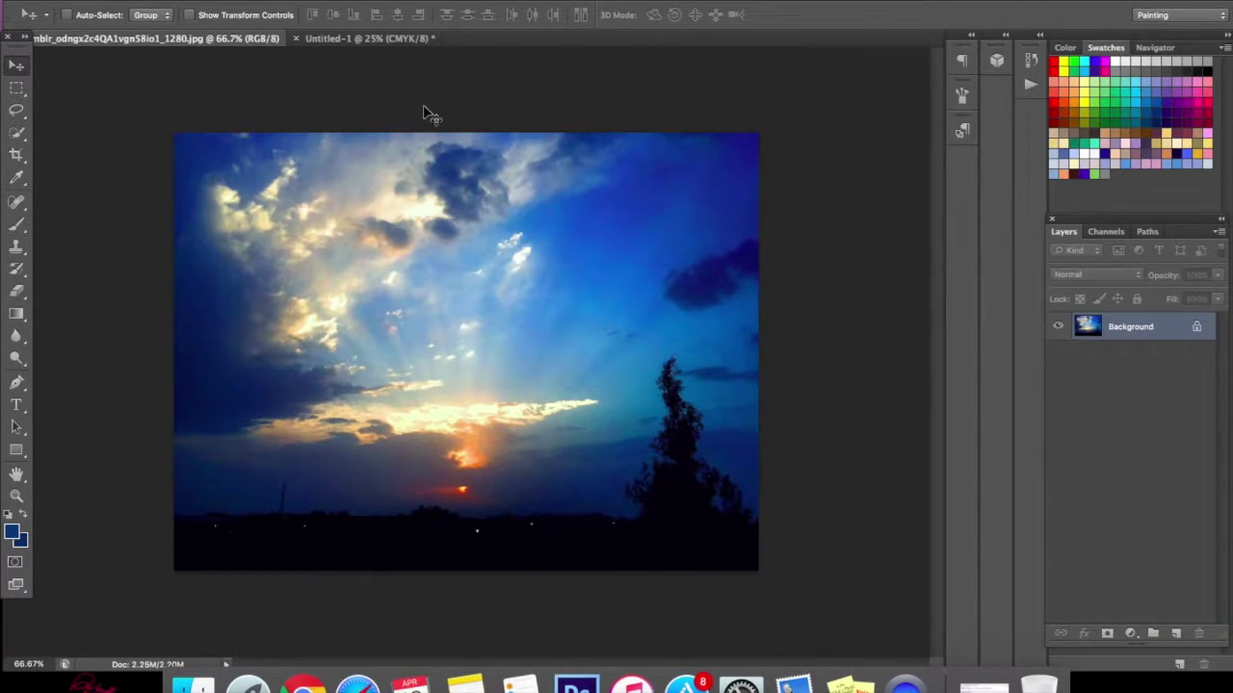
# - Return to the painting document, add a new layer directly above Layer 3, and switch to the Brush tool
pyautogui.click(328, 38)
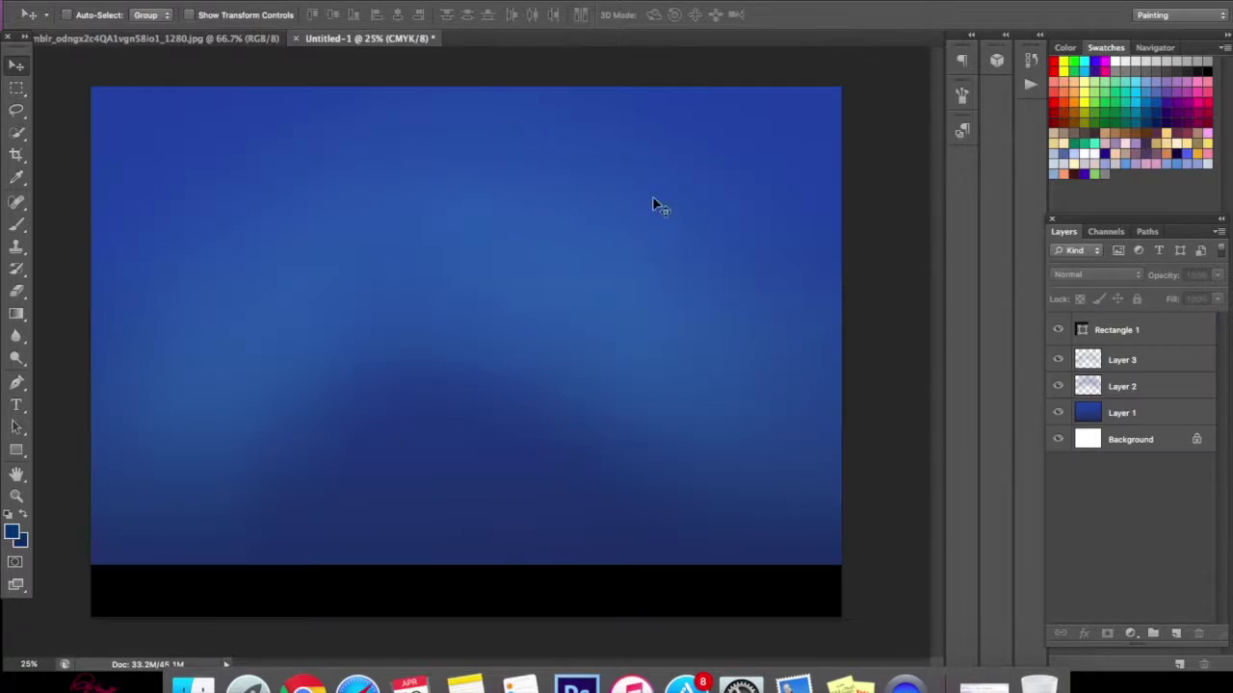
pyautogui.click(1137, 360)
pyautogui.click(1177, 634)
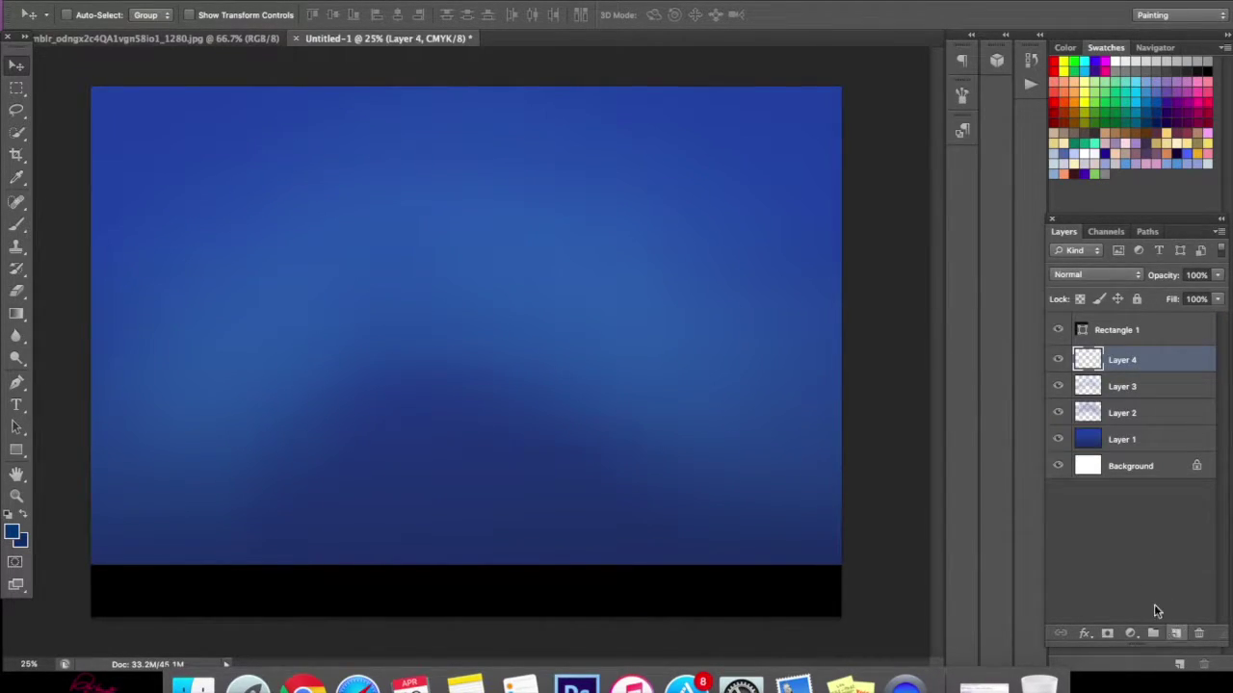
pyautogui.click(15, 495)
pyautogui.click(90, 14)
pyautogui.click(258, 280)
pyautogui.press('b')
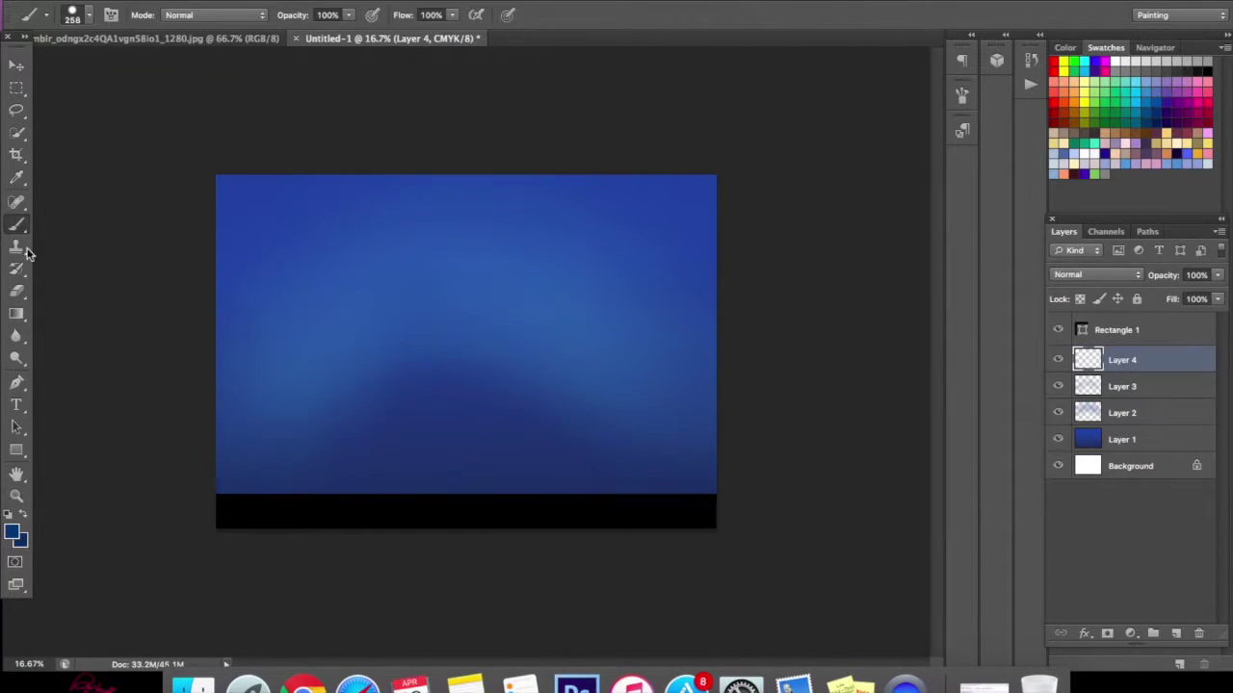
# - Try a dab in the sky with the textured 108 px brush preset
pyautogui.rightClick(460, 365)
pyautogui.moveTo(744, 414); pyautogui.dragTo(746, 440)
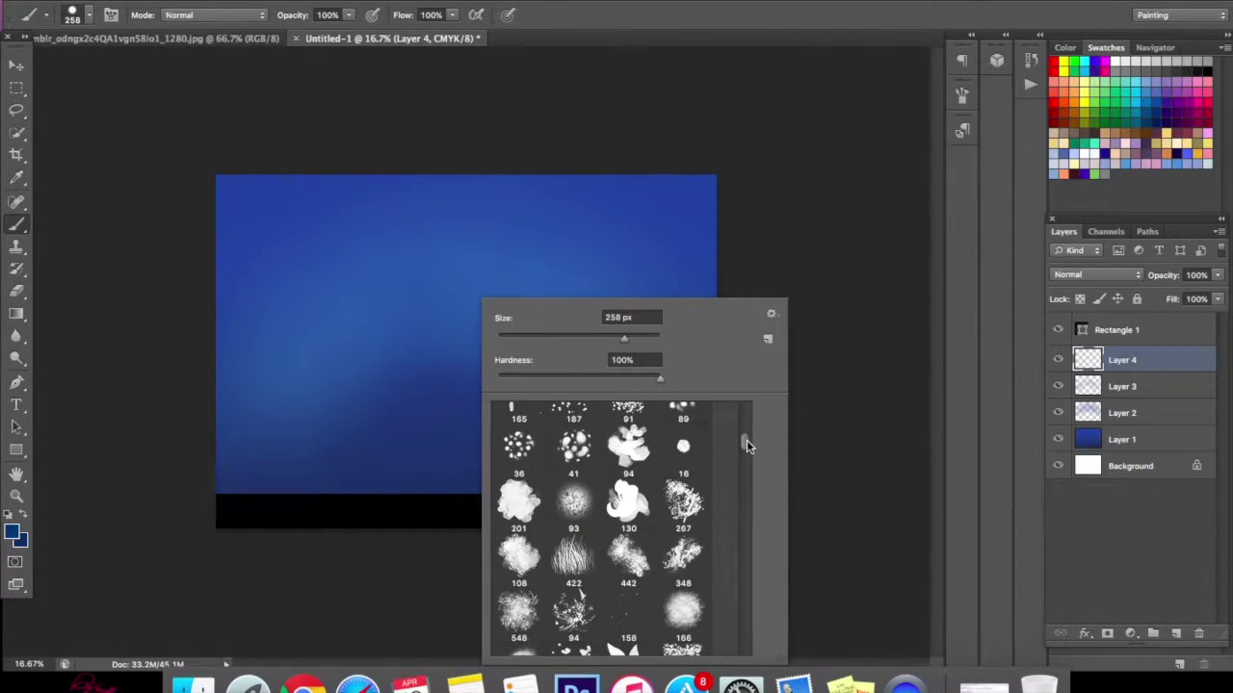
pyautogui.moveTo(746, 440); pyautogui.dragTo(745, 434)
pyautogui.click(519, 636)
pyautogui.click(424, 422)
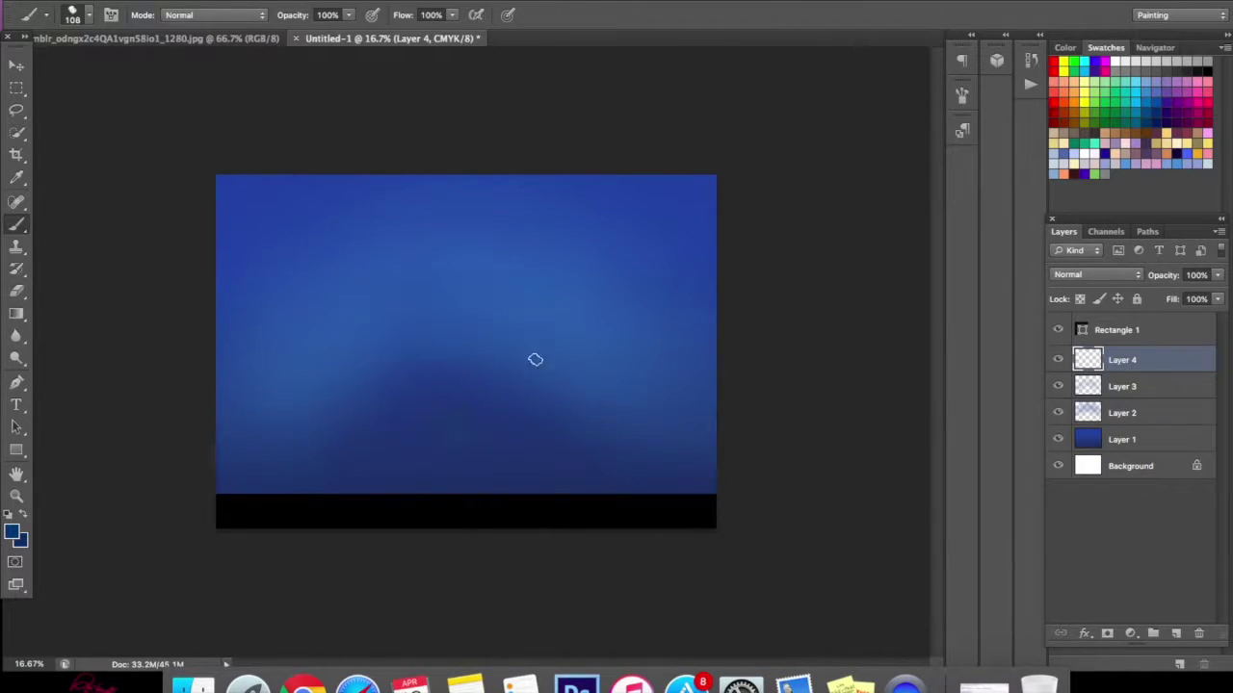
pyautogui.click(178, 4)
pyautogui.click(233, 181)
# - Paint a test cloud in the middle of the sky with the 300 px cloud-shaped brush preset
pyautogui.rightClick(496, 329)
pyautogui.moveTo(753, 424)
pyautogui.mouseDown()
pyautogui.moveTo(769, 478)
pyautogui.moveTo(764, 581)
pyautogui.mouseUp()
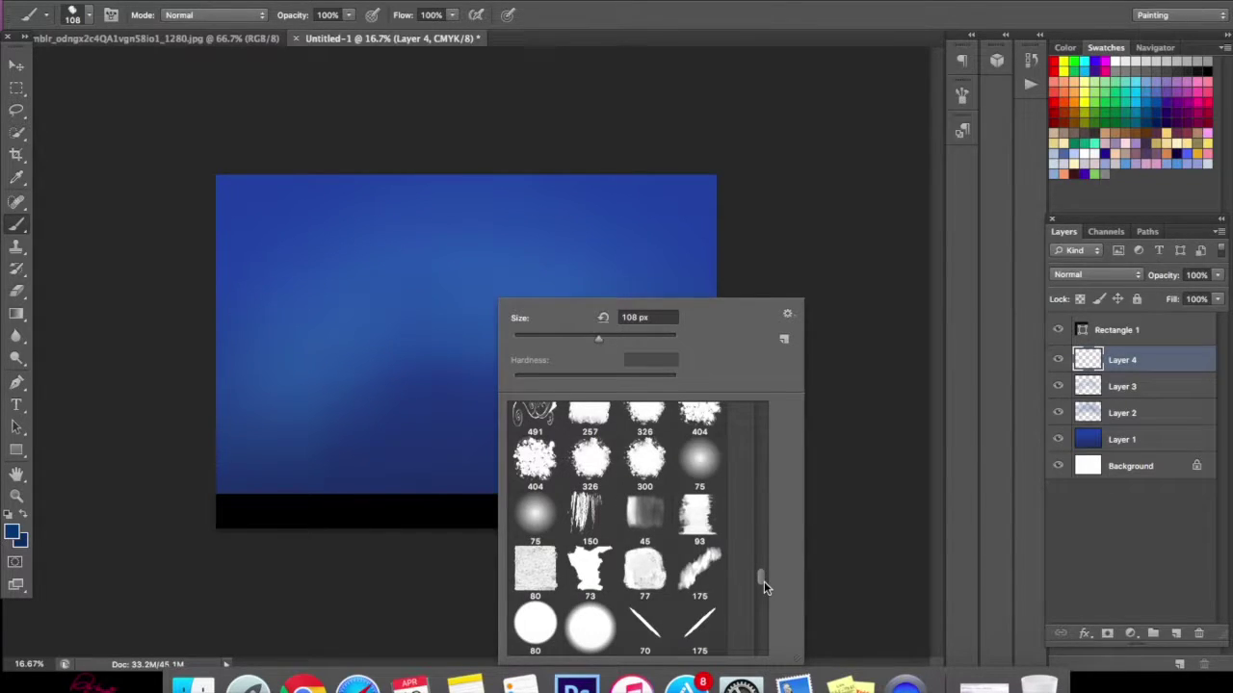
pyautogui.click(644, 460)
pyautogui.moveTo(433, 284)
pyautogui.mouseDown()
pyautogui.moveTo(456, 302)
pyautogui.moveTo(503, 299)
pyautogui.mouseUp()
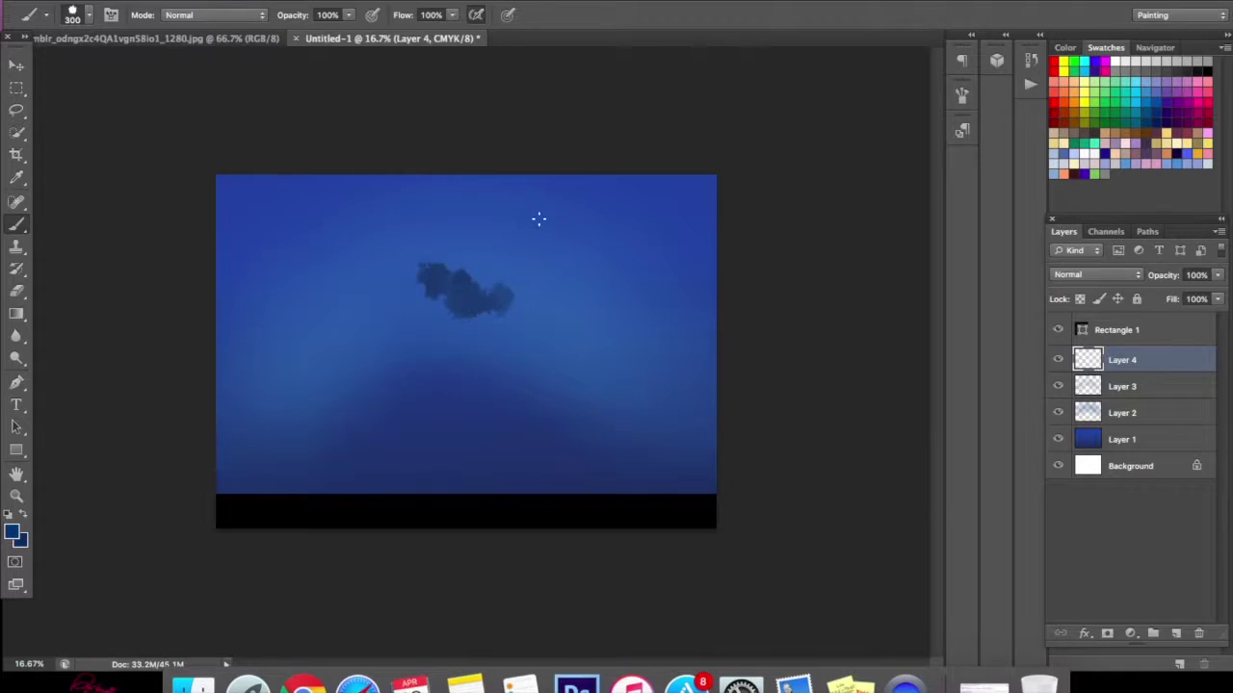
pyautogui.moveTo(413, 284)
pyautogui.mouseDown()
pyautogui.moveTo(391, 311)
pyautogui.moveTo(378, 296)
pyautogui.mouseUp()
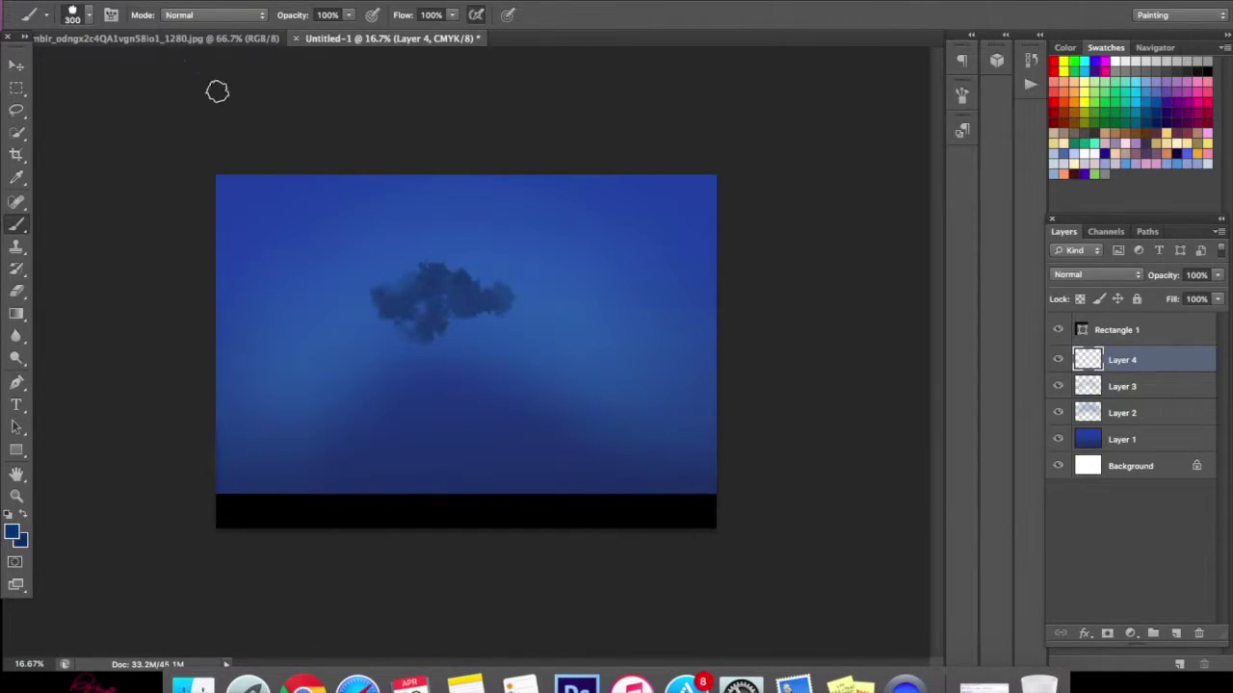
# - Switch to the 326 px cloud brush preset and paint test clouds beside and below the first one
pyautogui.rightClick(479, 303)
pyautogui.click(570, 462)
pyautogui.moveTo(557, 256)
pyautogui.mouseDown()
pyautogui.moveTo(557, 301)
pyautogui.moveTo(585, 317)
pyautogui.mouseUp()
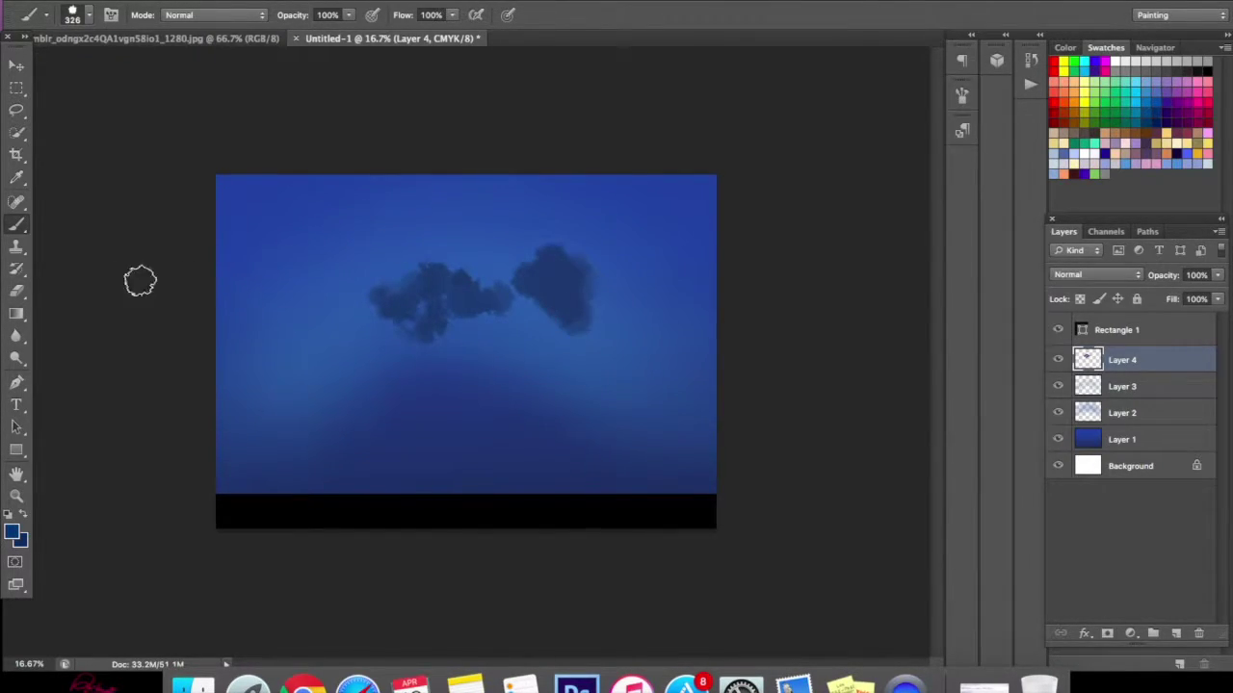
pyautogui.click(464, 352)
pyautogui.click(523, 350)
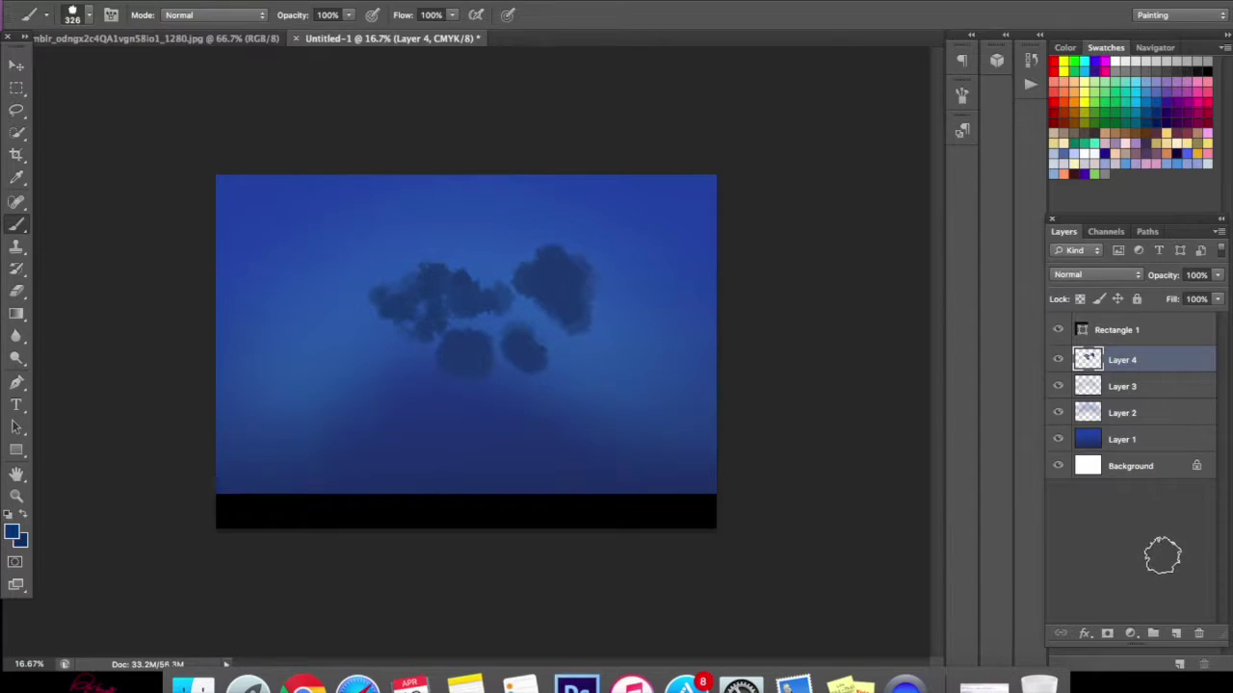
# - Replace the test-cloud layer with a new empty layer above Layer 3 and begin painting a cloud at the right end of the horizon
pyautogui.click(733, 224)
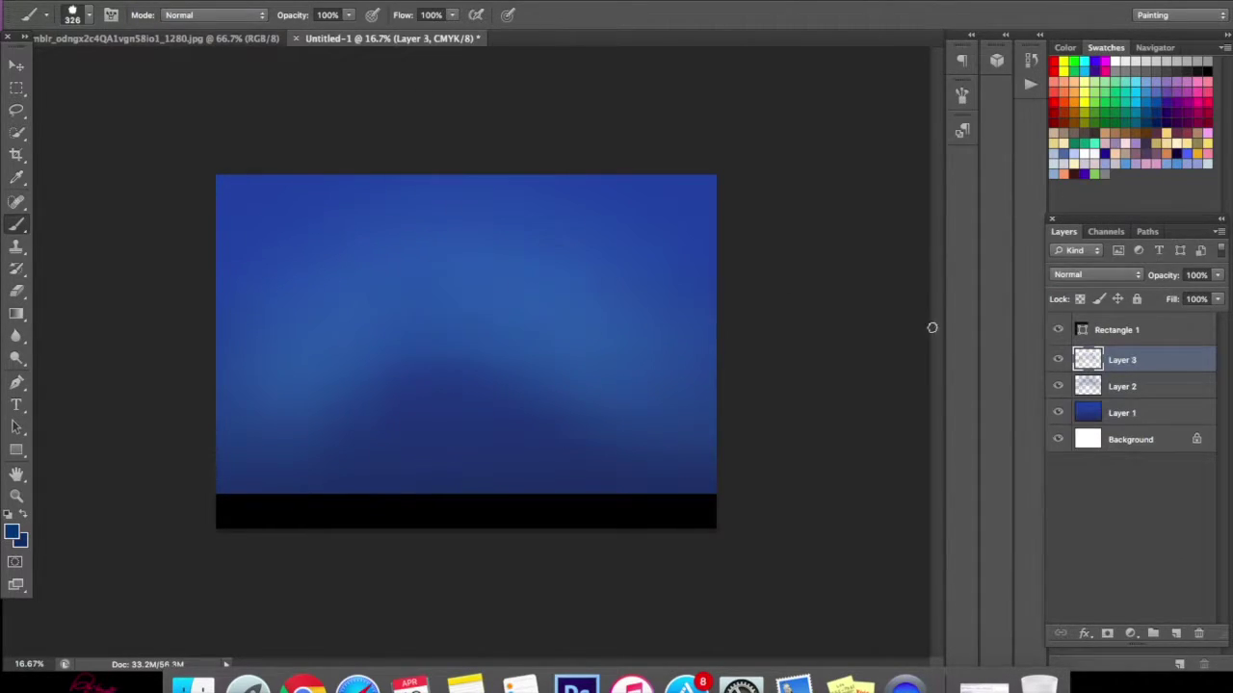
pyautogui.click(1176, 634)
pyautogui.press('z')
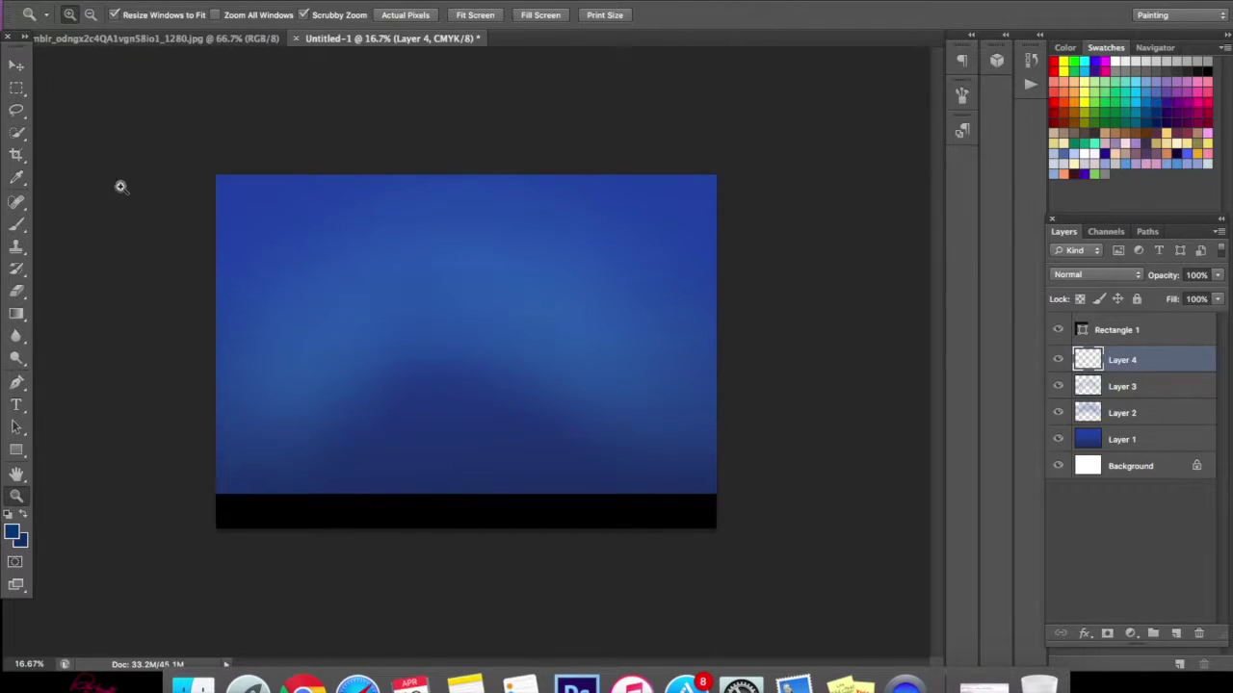
pyautogui.click(461, 307)
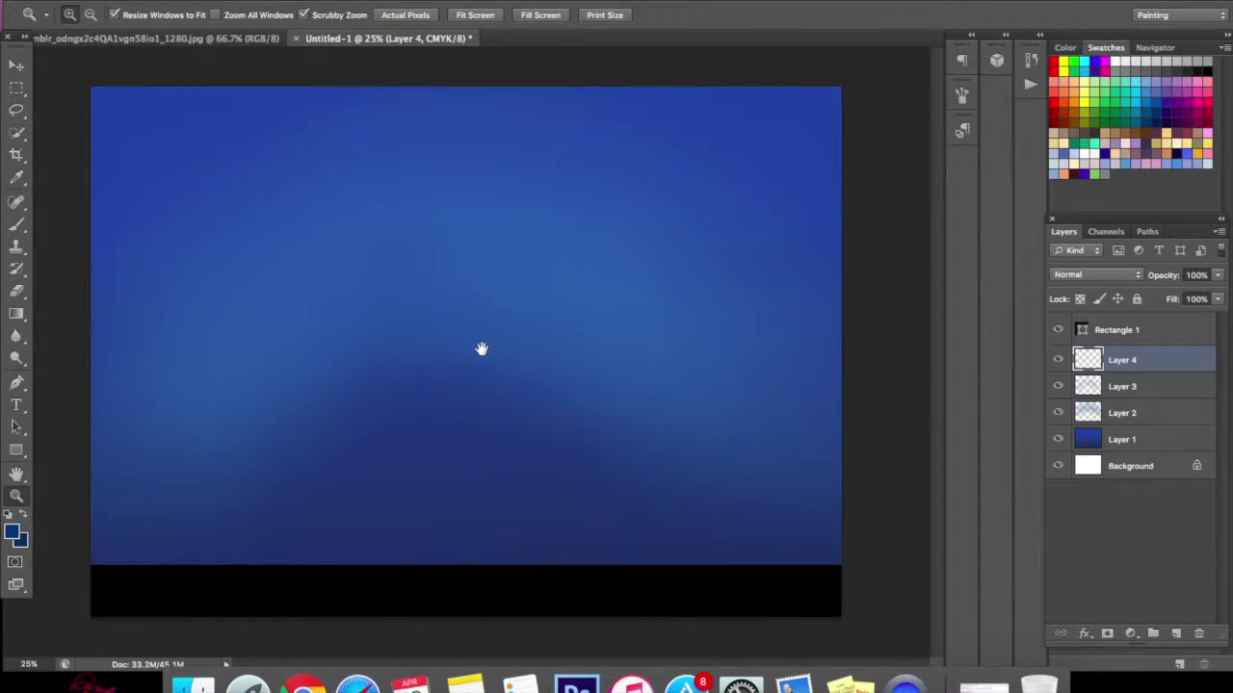
pyautogui.press('b')
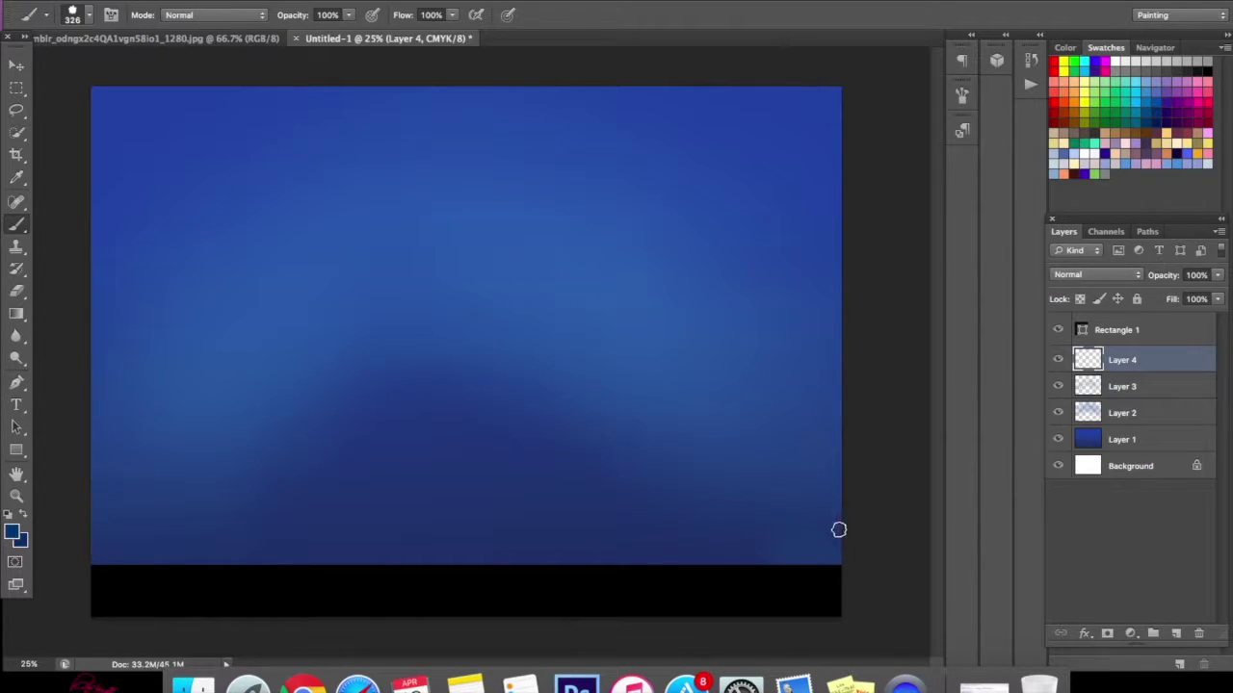
pyautogui.moveTo(840, 546)
pyautogui.mouseDown()
pyautogui.moveTo(760, 573)
pyautogui.moveTo(721, 570)
pyautogui.moveTo(778, 520)
pyautogui.moveTo(828, 545)
pyautogui.mouseUp()
# - Sample the darker blue #01224f from the reference photo's horizon near the tree as the foreground color and return to the painting
pyautogui.click(232, 39)
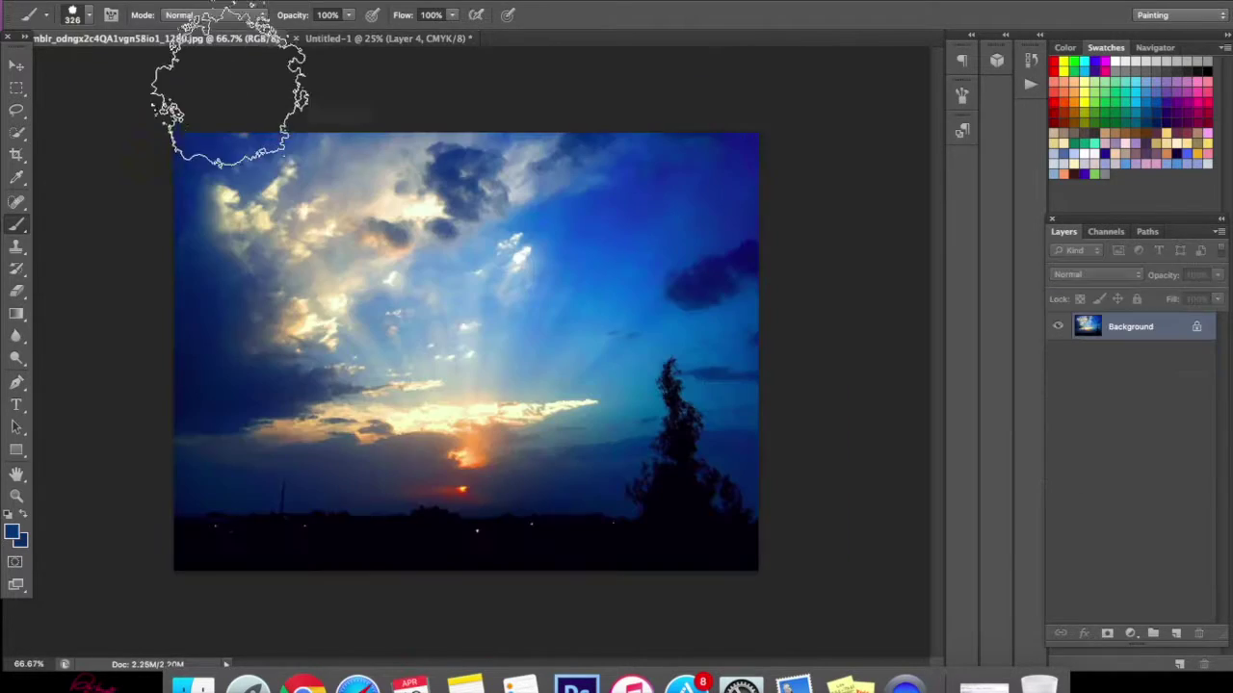
pyautogui.click(13, 532)
pyautogui.click(626, 498)
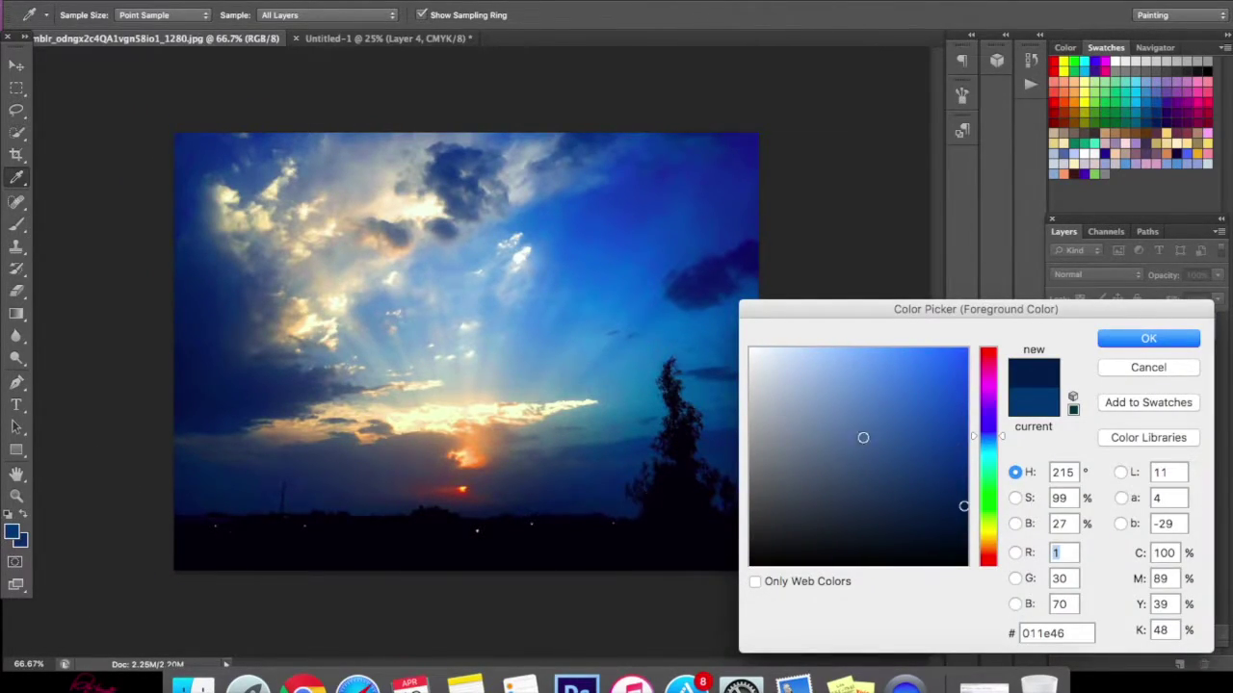
pyautogui.click(617, 495)
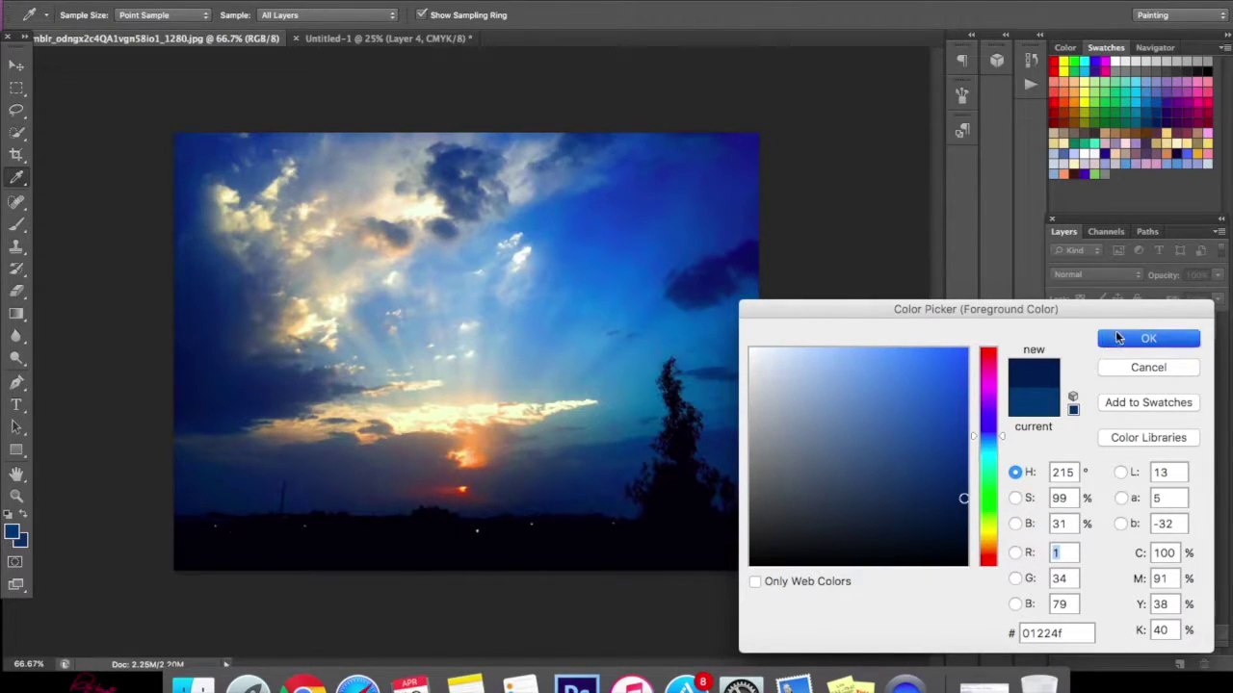
pyautogui.click(1148, 338)
pyautogui.press('b')
pyautogui.click(347, 38)
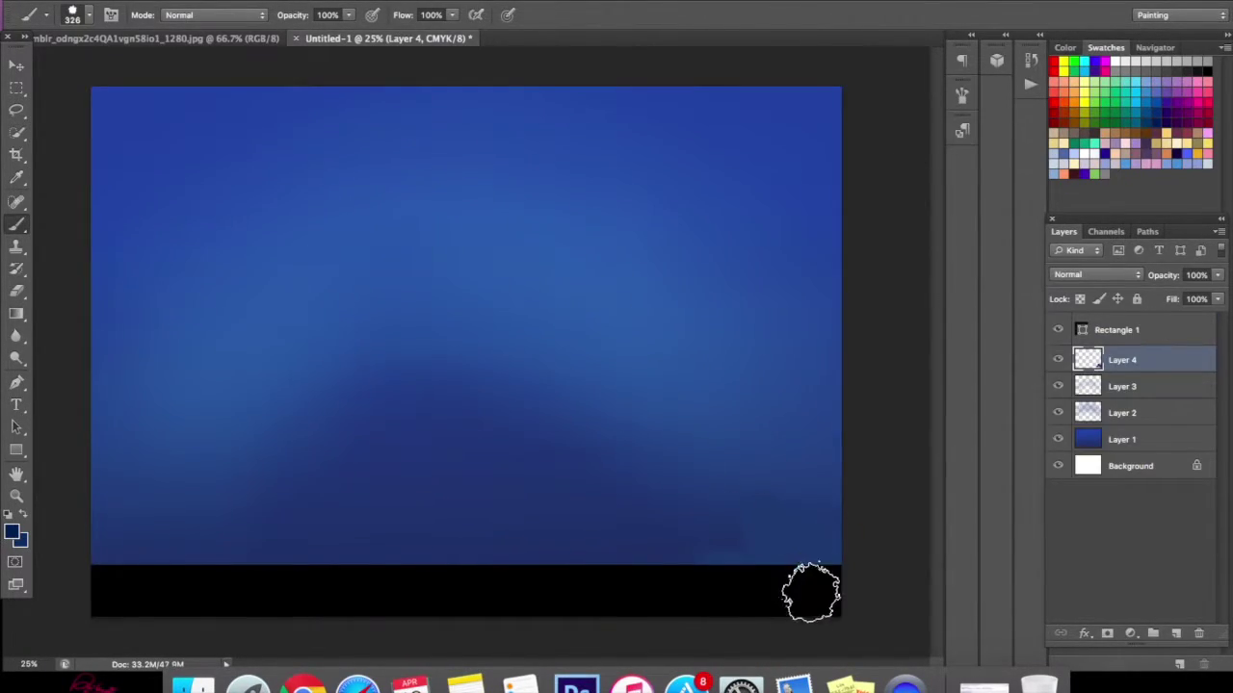
# - Paint dark blue clouds along the horizon above the black ground, tallest at the right and left edges
pyautogui.moveTo(779, 584)
pyautogui.mouseDown()
pyautogui.moveTo(742, 585)
pyautogui.moveTo(782, 557)
pyautogui.moveTo(765, 543)
pyautogui.moveTo(821, 539)
pyautogui.moveTo(804, 561)
pyautogui.moveTo(734, 555)
pyautogui.moveTo(700, 571)
pyautogui.moveTo(766, 537)
pyautogui.mouseUp()
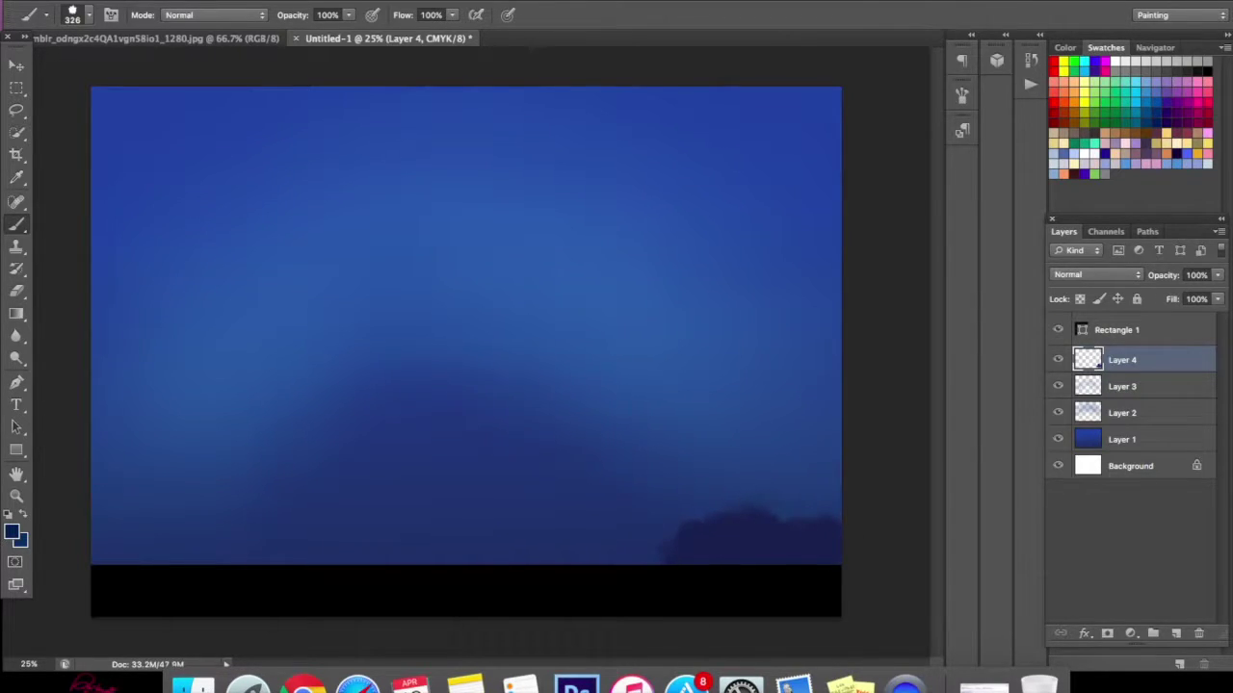
pyautogui.moveTo(747, 498); pyautogui.dragTo(811, 503)
pyautogui.moveTo(248, 559)
pyautogui.mouseDown()
pyautogui.moveTo(100, 553)
pyautogui.moveTo(115, 536)
pyautogui.moveTo(191, 575)
pyautogui.moveTo(250, 572)
pyautogui.mouseUp()
pyautogui.moveTo(333, 573)
pyautogui.mouseDown()
pyautogui.moveTo(435, 564)
pyautogui.moveTo(426, 552)
pyautogui.moveTo(469, 583)
pyautogui.moveTo(457, 561)
pyautogui.moveTo(503, 556)
pyautogui.mouseUp()
pyautogui.moveTo(345, 590)
pyautogui.mouseDown()
pyautogui.moveTo(200, 538)
pyautogui.moveTo(154, 545)
pyautogui.moveTo(113, 527)
pyautogui.moveTo(109, 490)
pyautogui.moveTo(170, 557)
pyautogui.mouseUp()
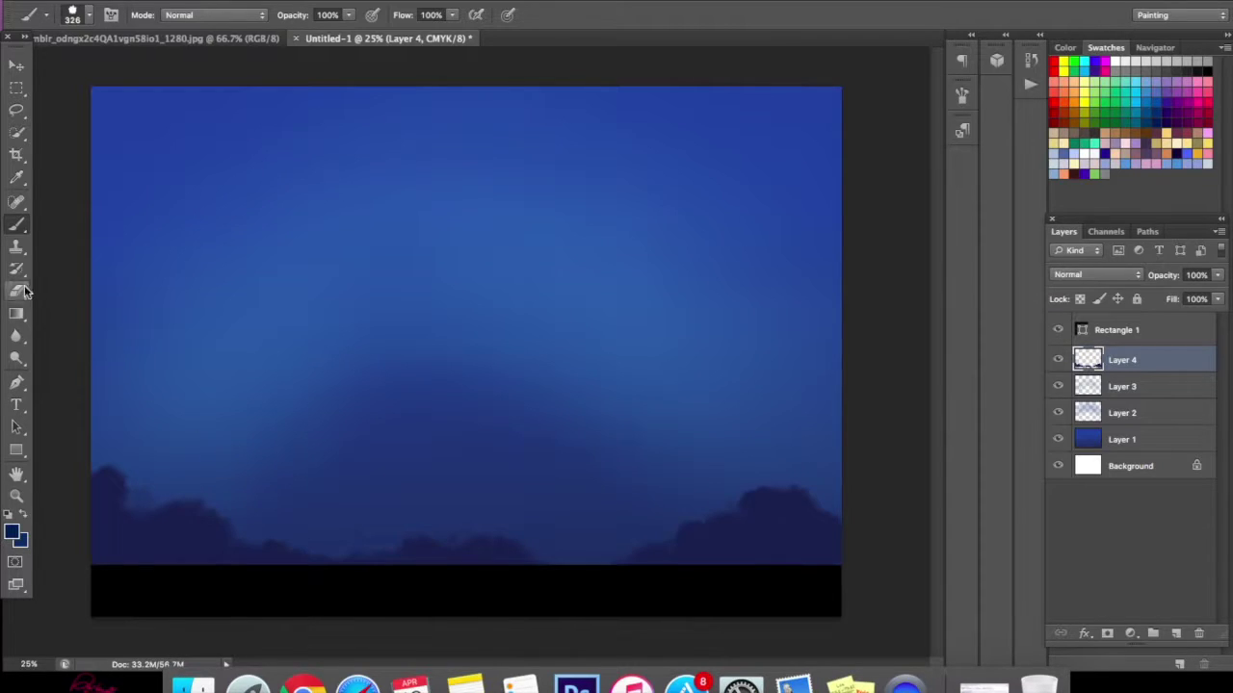
# - Set the Eraser to the 895 px cloud preset at 1447 px and thin out the clouds at the left end of the horizon
pyautogui.click(19, 291)
pyautogui.rightClick(227, 306)
pyautogui.moveTo(491, 419)
pyautogui.mouseDown()
pyautogui.moveTo(503, 518)
pyautogui.moveTo(507, 464)
pyautogui.mouseUp()
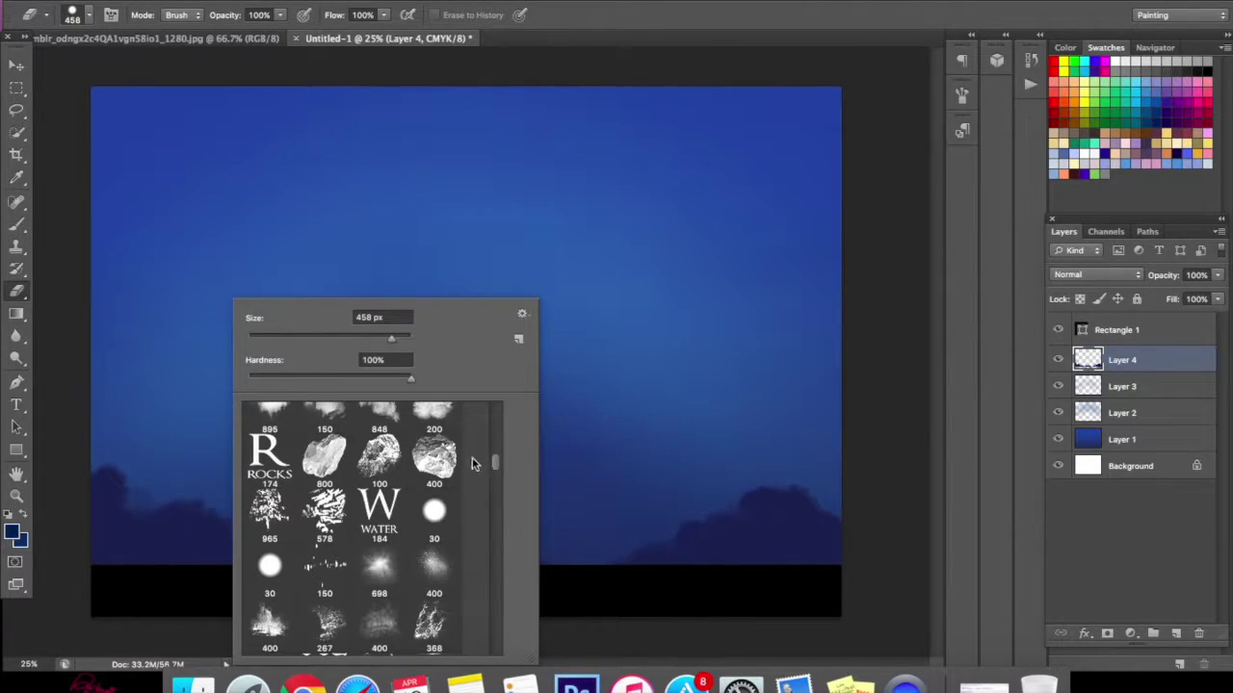
pyautogui.click(278, 414)
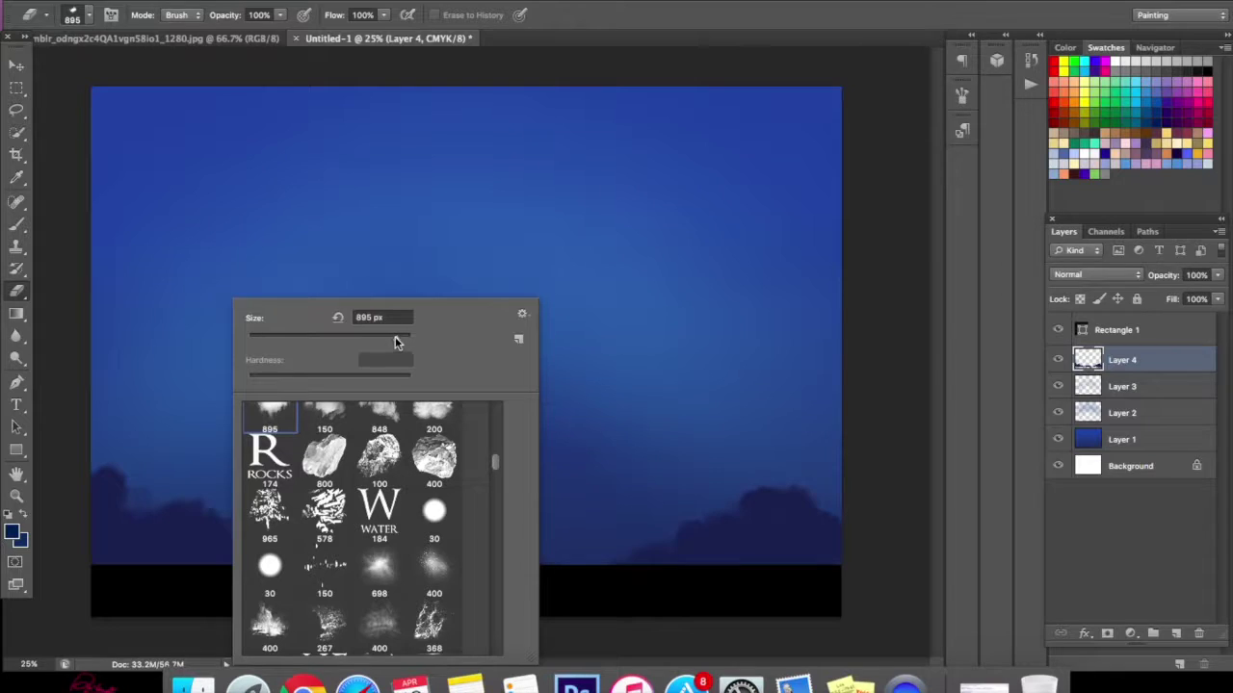
pyautogui.moveTo(393, 337); pyautogui.dragTo(393, 331)
pyautogui.press('Return')
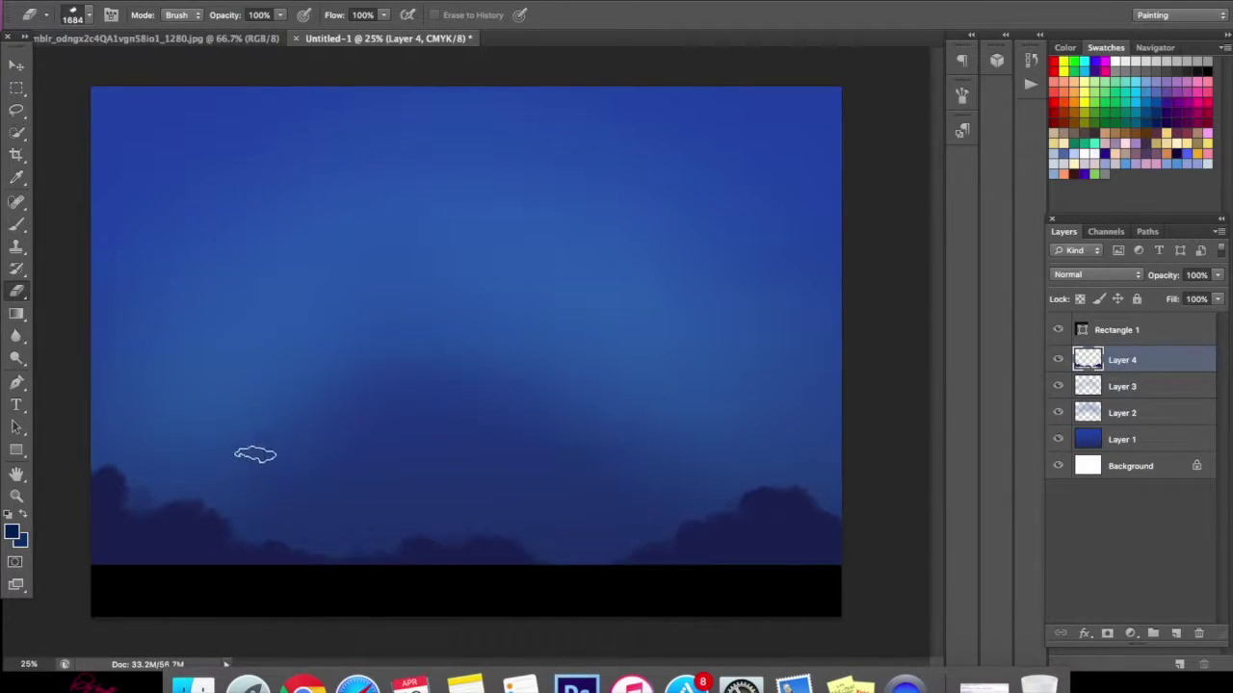
pyautogui.rightClick(323, 411)
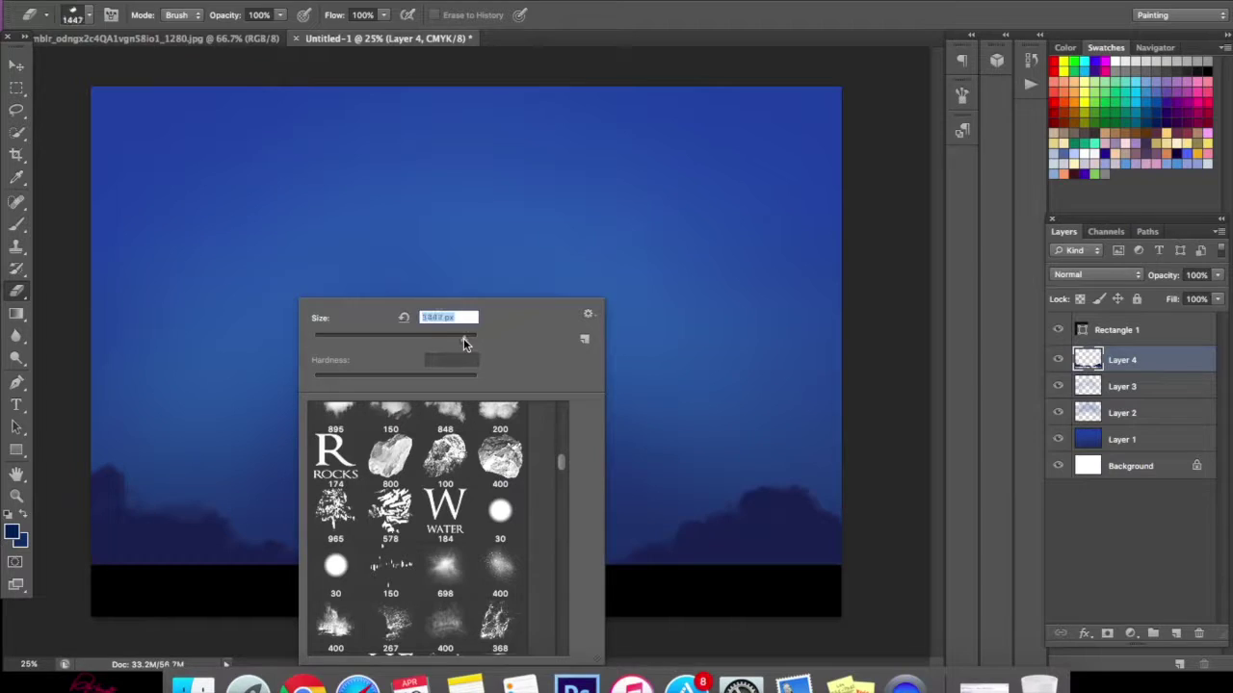
pyautogui.press('Return')
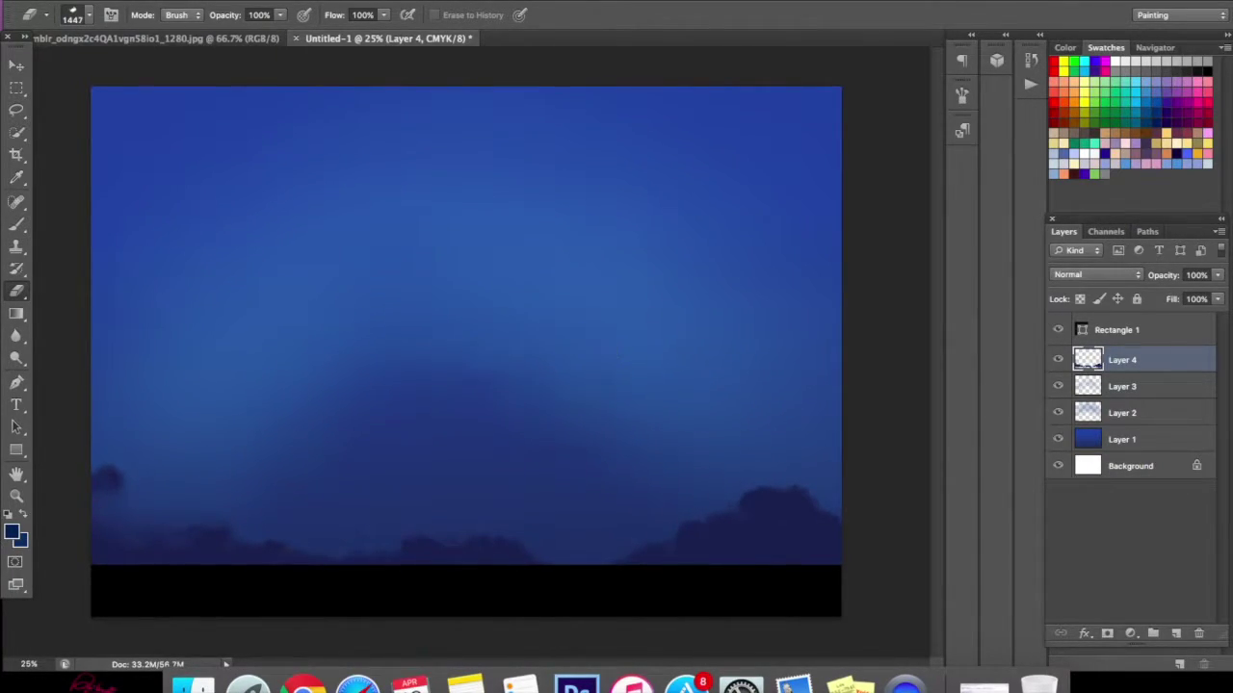
# - Reduce the Eraser to 900 px and wear down the tops of the central and right horizon clouds
pyautogui.rightClick(525, 300)
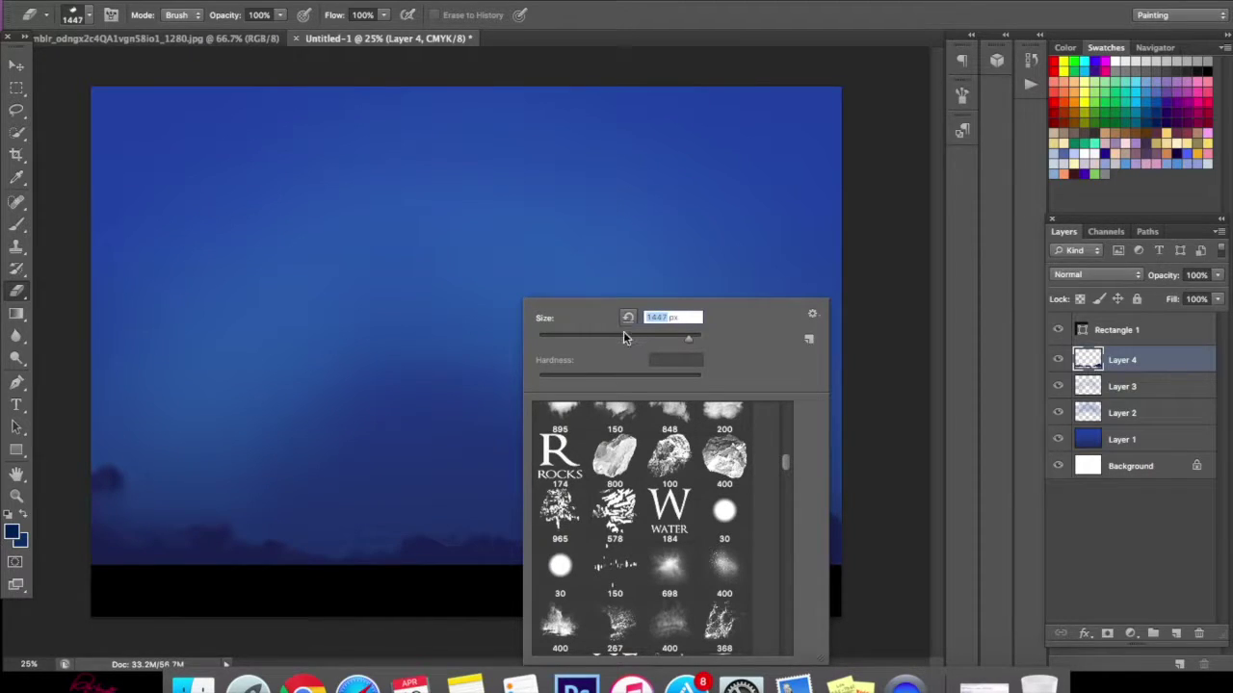
pyautogui.write('900')
pyautogui.press('Return')
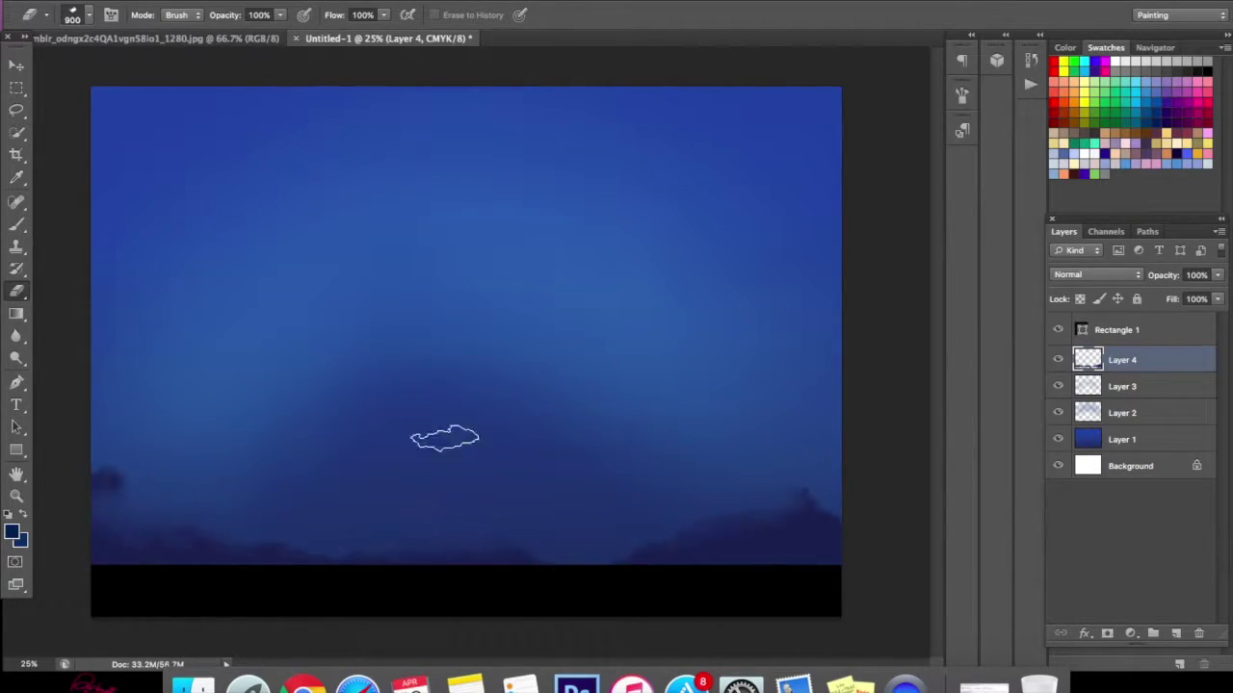
# - Paint taller dark clouds over the thinned areas on the right and left of the horizon with the 326 px brush
pyautogui.click(17, 224)
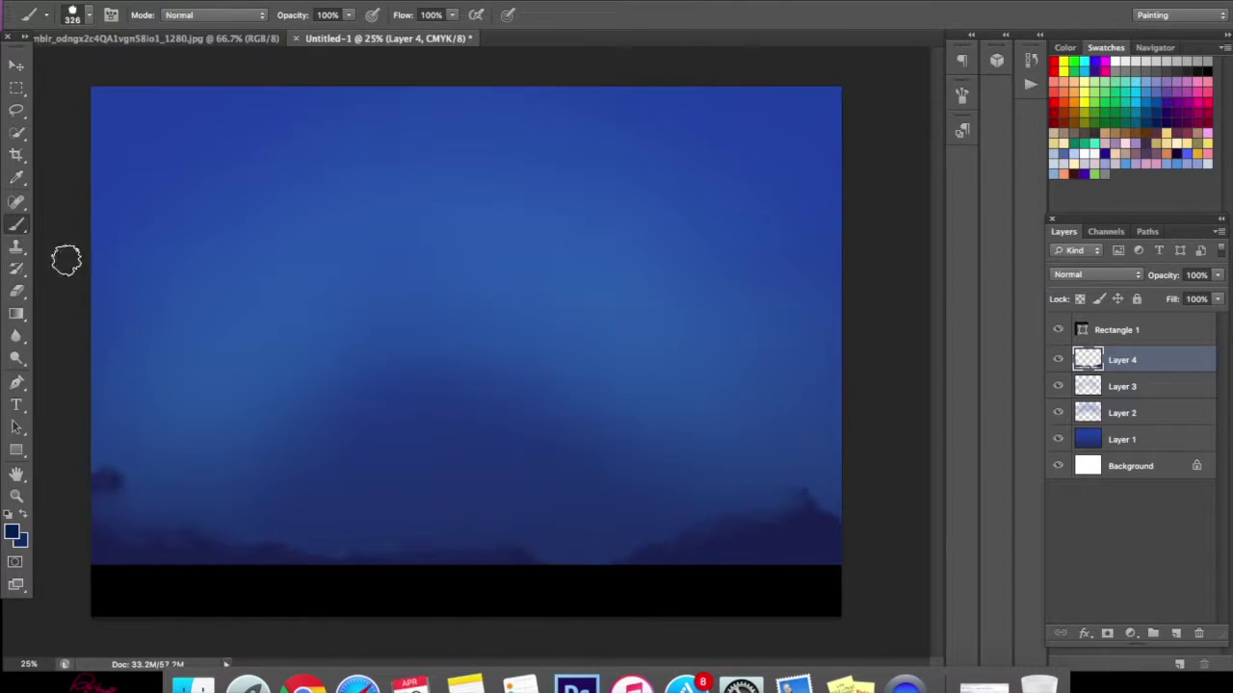
pyautogui.moveTo(649, 523)
pyautogui.mouseDown()
pyautogui.moveTo(730, 537)
pyautogui.moveTo(791, 518)
pyautogui.moveTo(812, 549)
pyautogui.moveTo(665, 577)
pyautogui.moveTo(515, 582)
pyautogui.mouseUp()
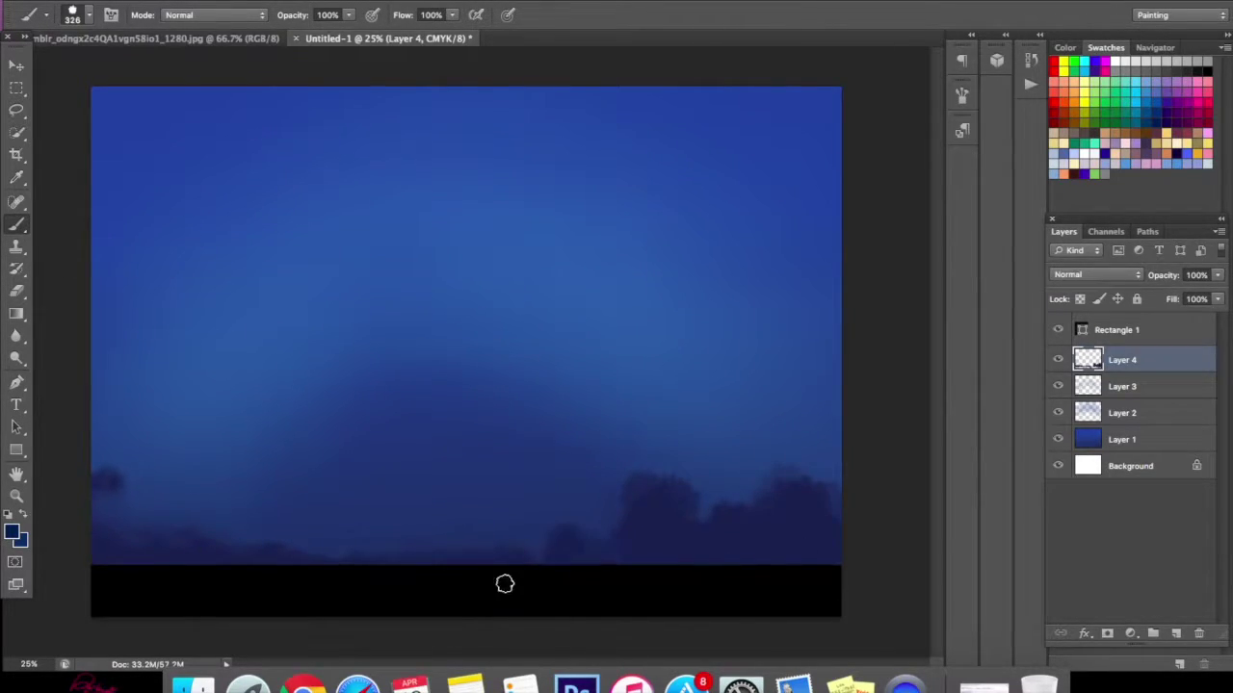
pyautogui.moveTo(254, 573)
pyautogui.mouseDown()
pyautogui.moveTo(163, 556)
pyautogui.moveTo(137, 524)
pyautogui.moveTo(116, 531)
pyautogui.moveTo(98, 480)
pyautogui.moveTo(115, 362)
pyautogui.moveTo(148, 485)
pyautogui.moveTo(178, 481)
pyautogui.mouseUp()
# - Erase parts of the rebuilt left and right clouds with the 900 px cloud eraser to leave wispy, uneven edges
pyautogui.click(19, 291)
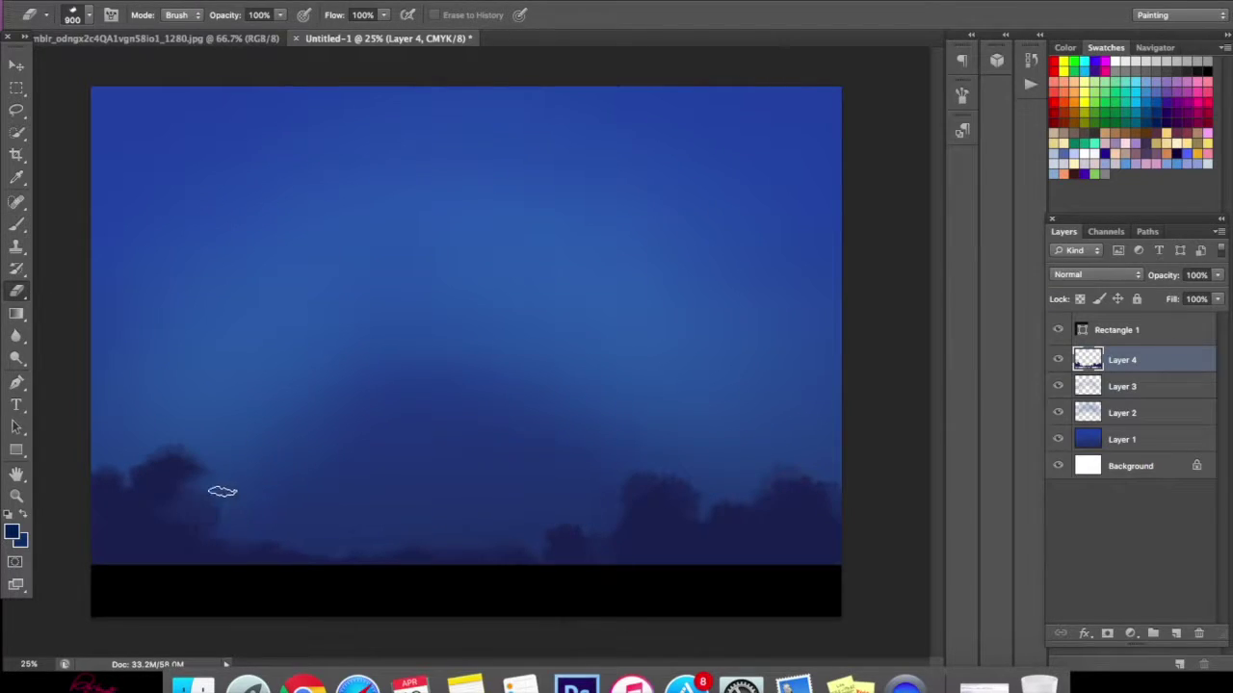
pyautogui.moveTo(194, 451)
pyautogui.mouseDown()
pyautogui.moveTo(224, 496)
pyautogui.moveTo(145, 527)
pyautogui.mouseUp()
pyautogui.moveTo(629, 477); pyautogui.dragTo(641, 498)
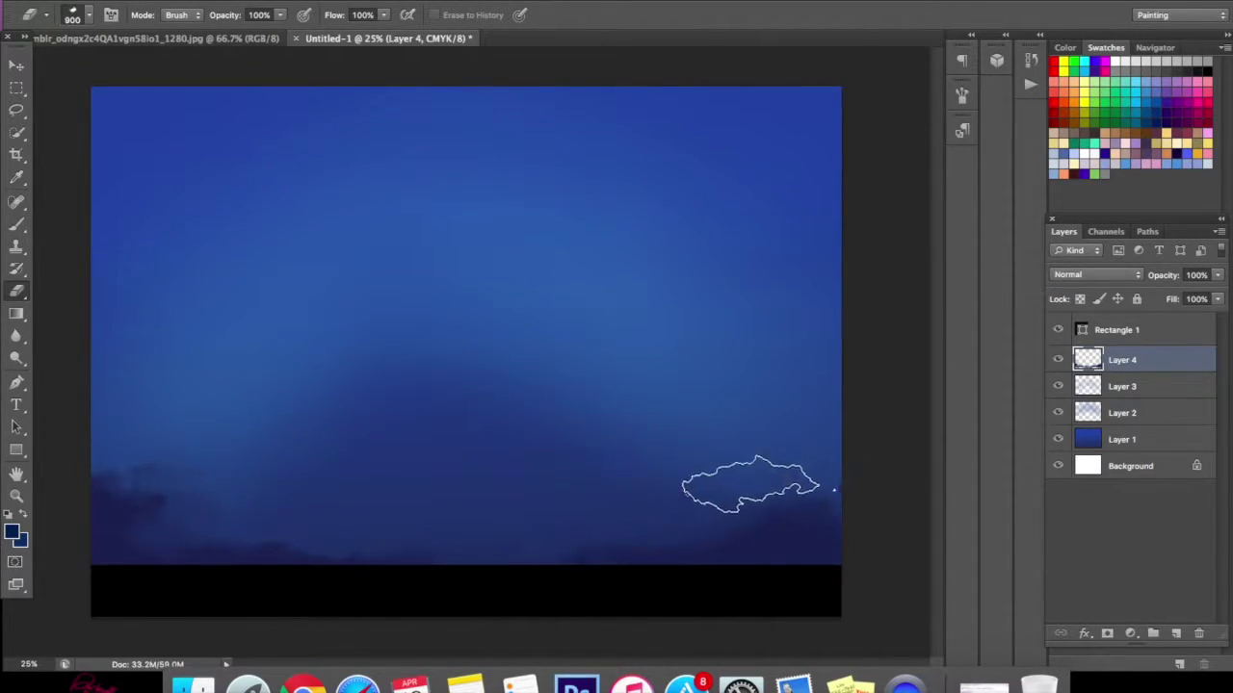
# - Paint a new dark cloud clump right of the horizon's center and erase into it to break up its shape
pyautogui.click(16, 223)
pyautogui.moveTo(672, 495)
pyautogui.mouseDown()
pyautogui.moveTo(655, 523)
pyautogui.moveTo(611, 541)
pyautogui.mouseUp()
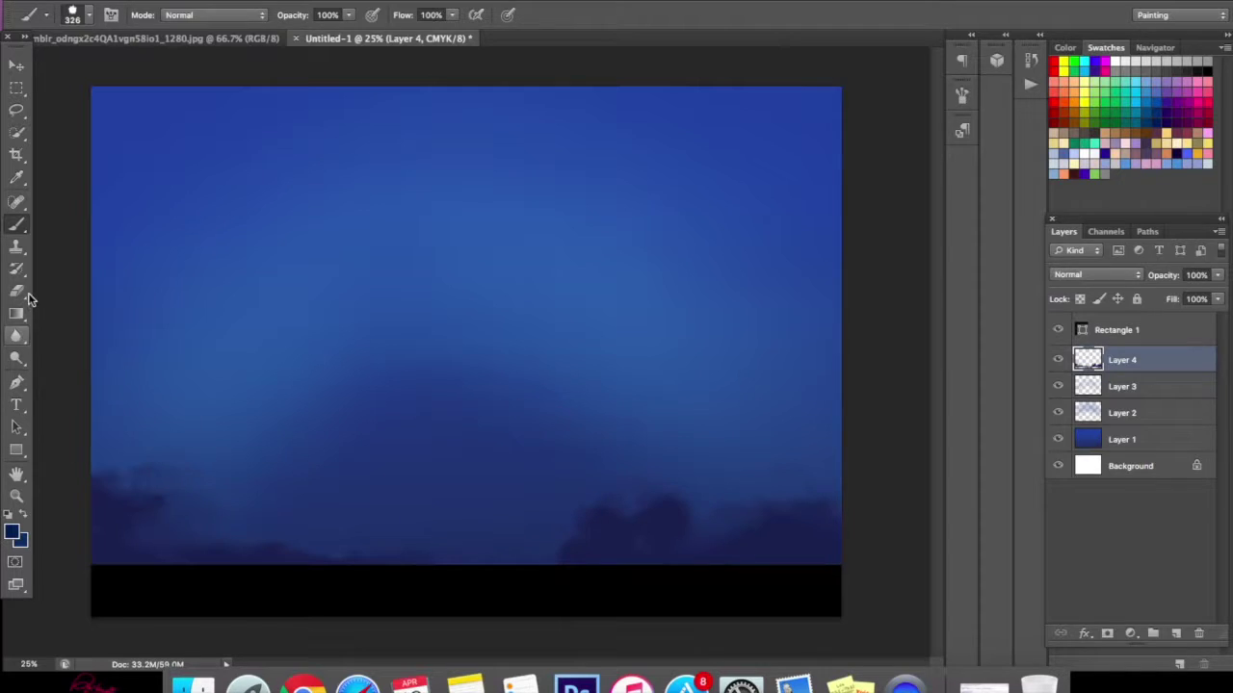
pyautogui.click(17, 291)
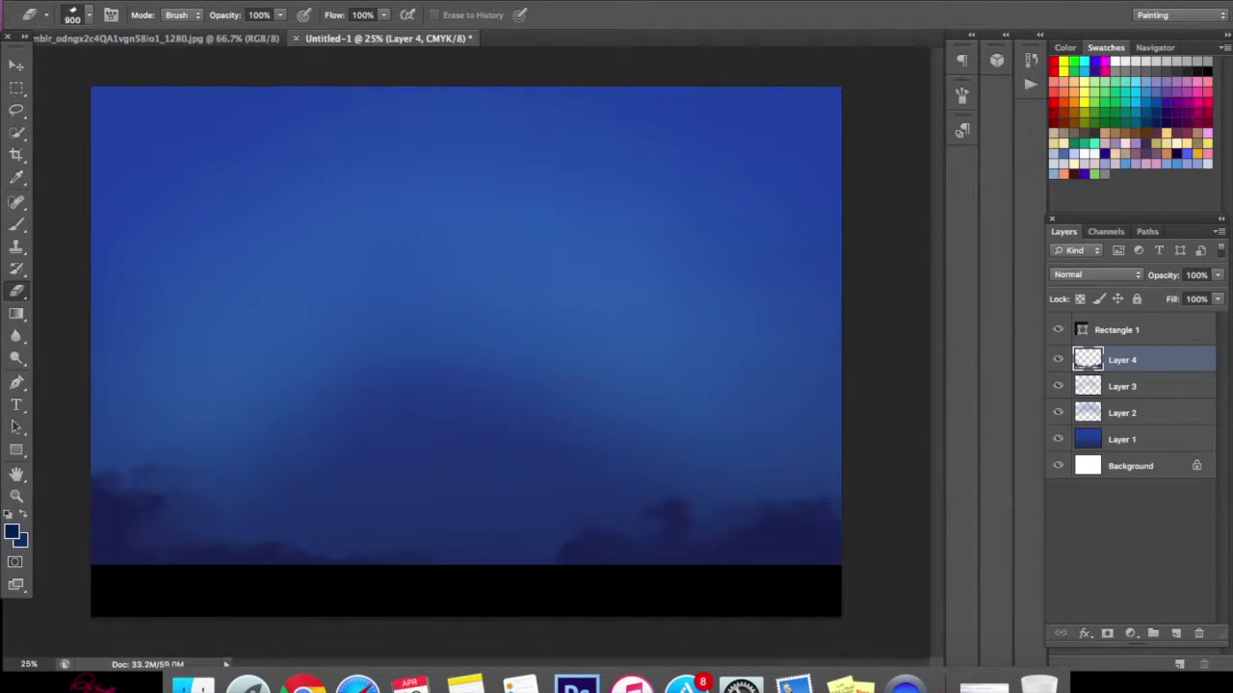
# - Fill out the left horizon cloud and paint a large dark cloud across the horizon's center with the 326 px brush
pyautogui.click(17, 223)
pyautogui.moveTo(166, 520); pyautogui.dragTo(153, 568)
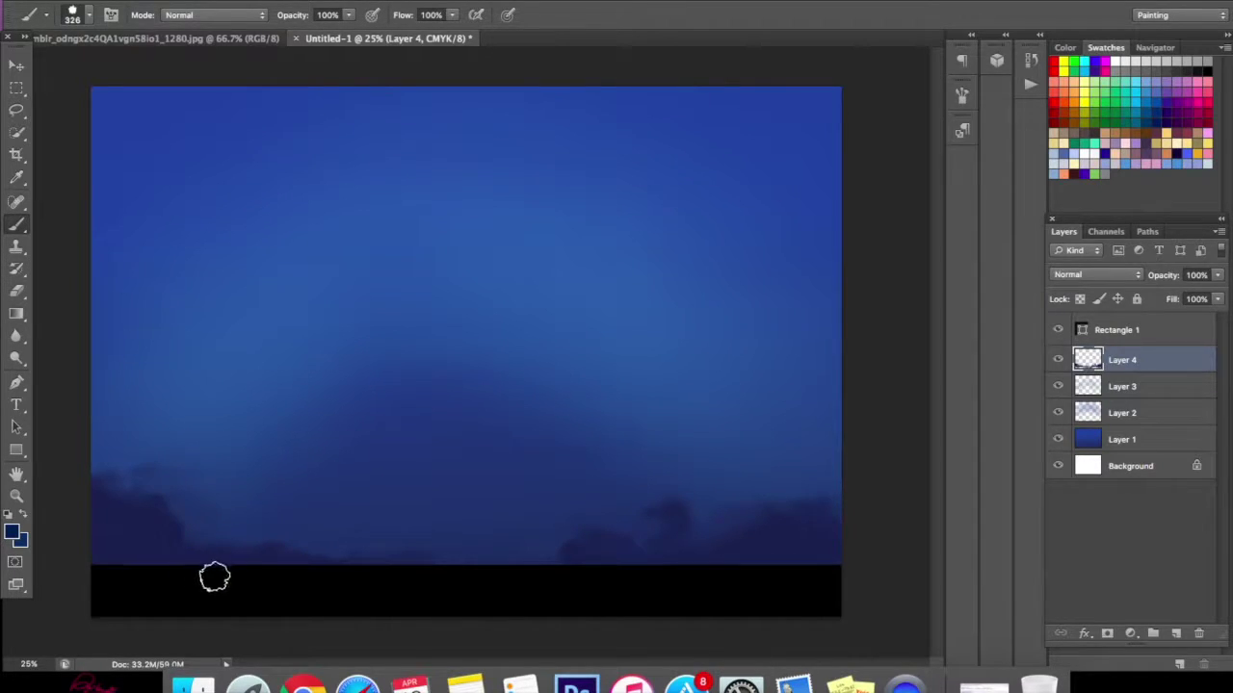
pyautogui.click(17, 291)
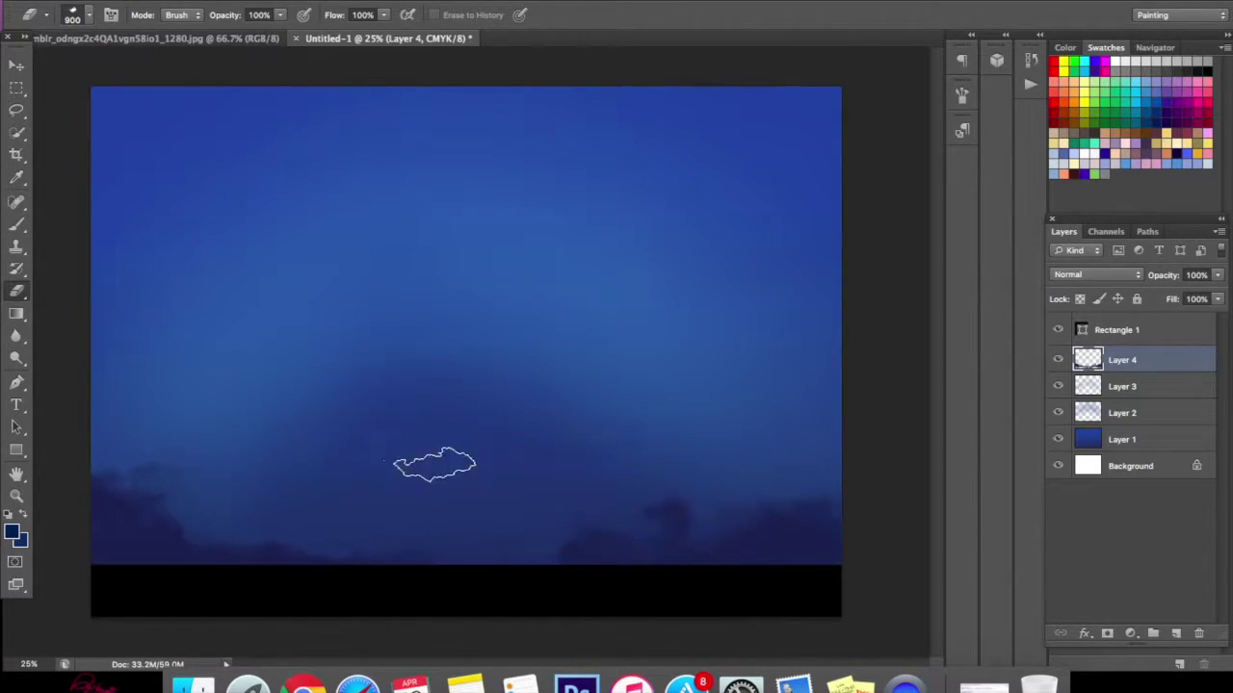
pyautogui.click(16, 224)
pyautogui.moveTo(379, 561)
pyautogui.mouseDown()
pyautogui.moveTo(399, 536)
pyautogui.moveTo(464, 571)
pyautogui.moveTo(338, 561)
pyautogui.moveTo(370, 535)
pyautogui.moveTo(377, 509)
pyautogui.moveTo(432, 535)
pyautogui.moveTo(461, 524)
pyautogui.moveTo(481, 496)
pyautogui.moveTo(522, 562)
pyautogui.moveTo(501, 514)
pyautogui.mouseUp()
# - Set the Eraser to 1000 px and wear down the central cloud's top, extending its right side with the dark brush
pyautogui.click(17, 290)
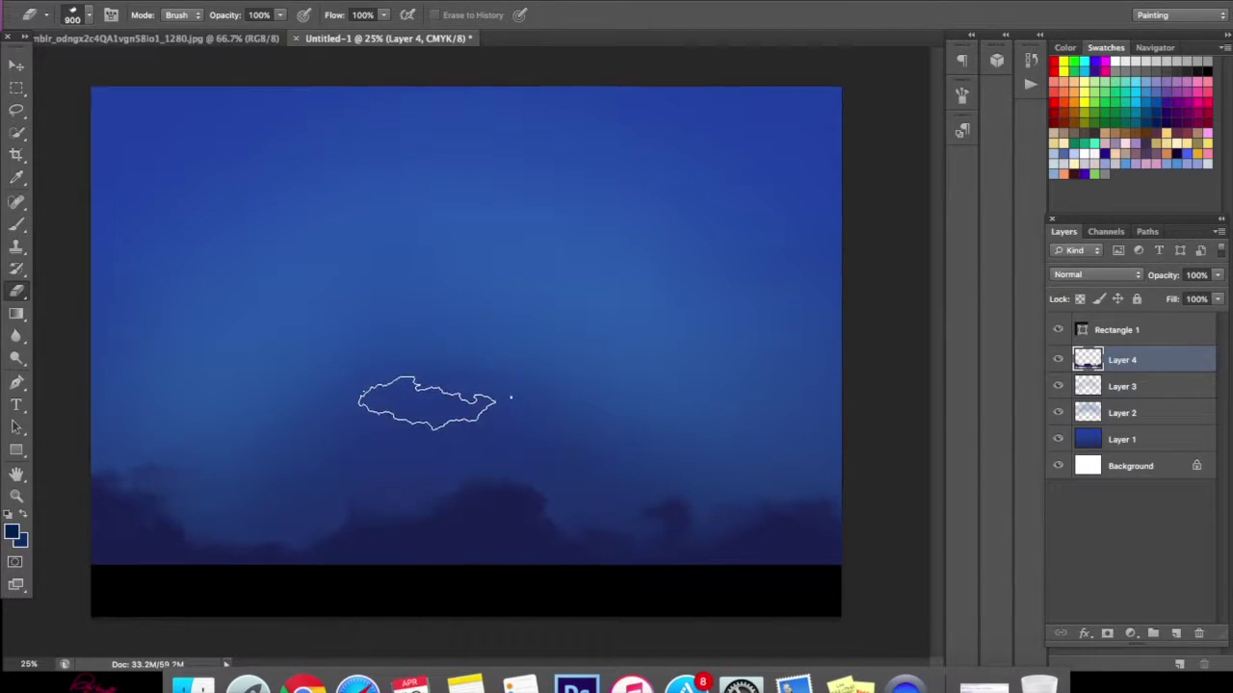
pyautogui.rightClick(528, 361)
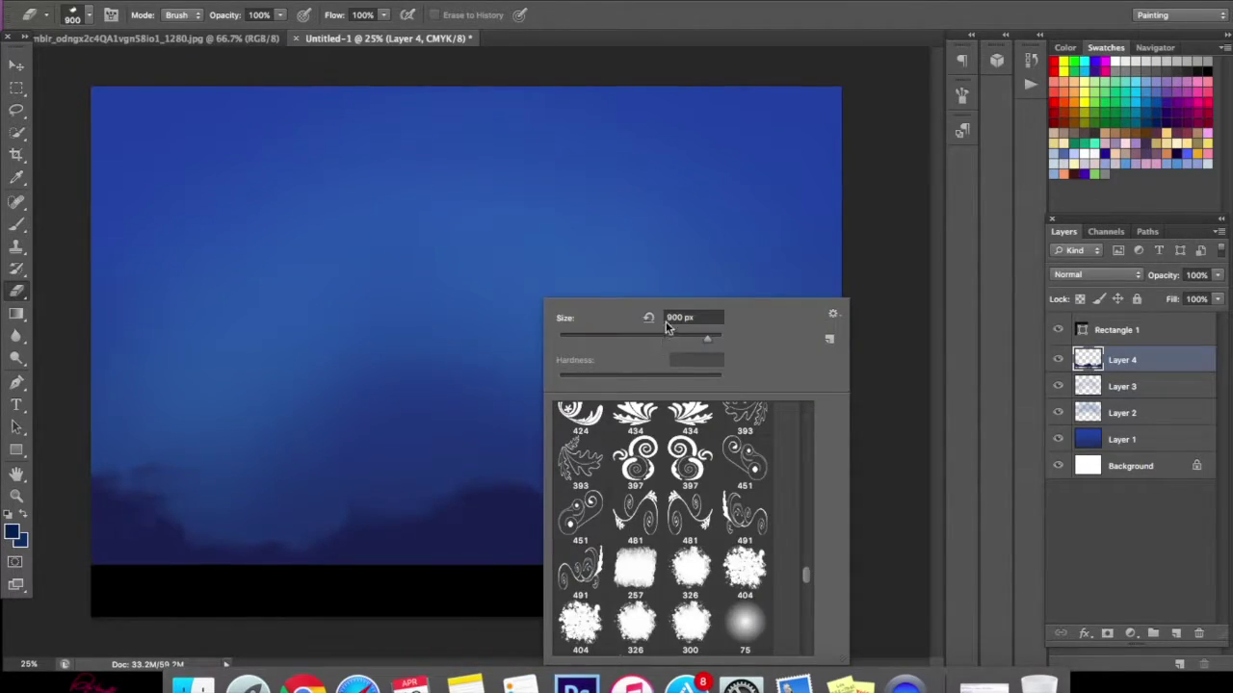
pyautogui.write('1000')
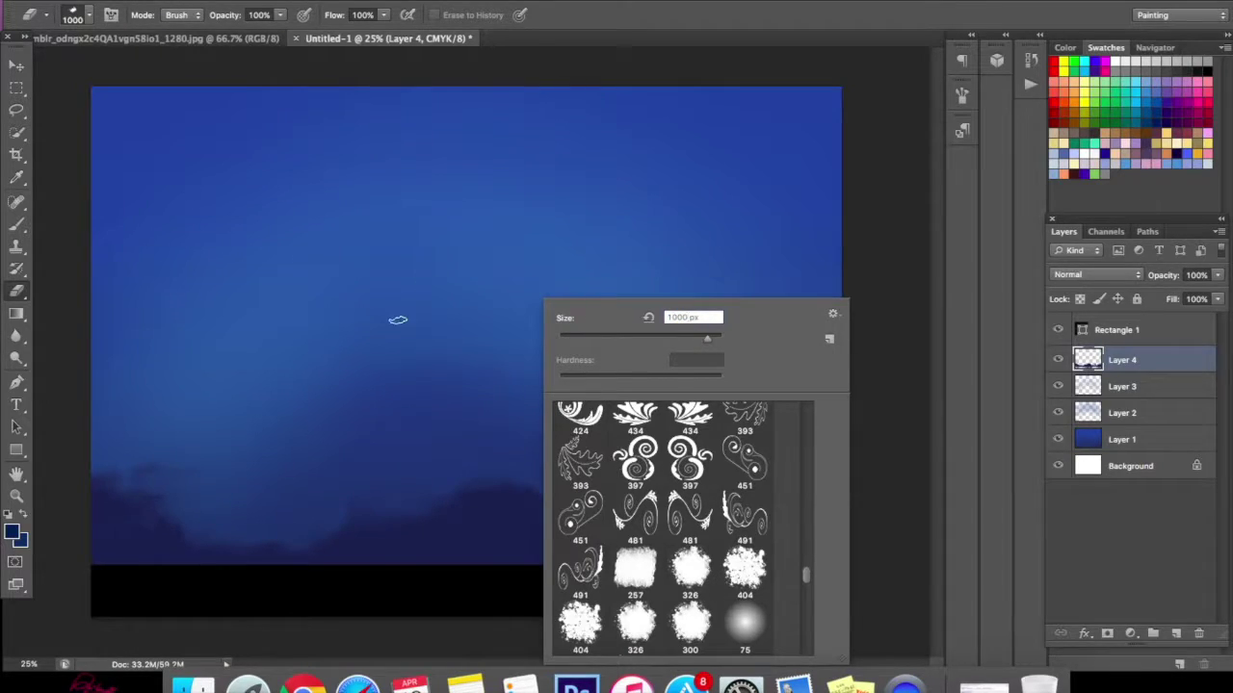
pyautogui.press('Return')
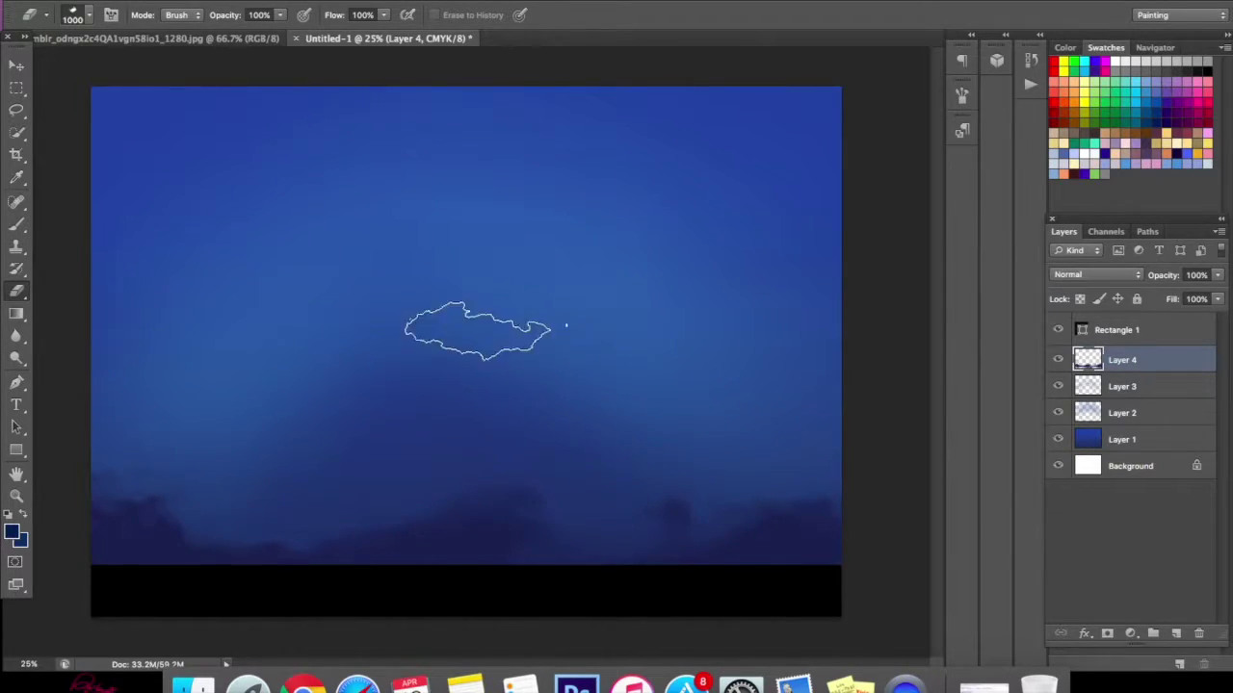
pyautogui.click(16, 223)
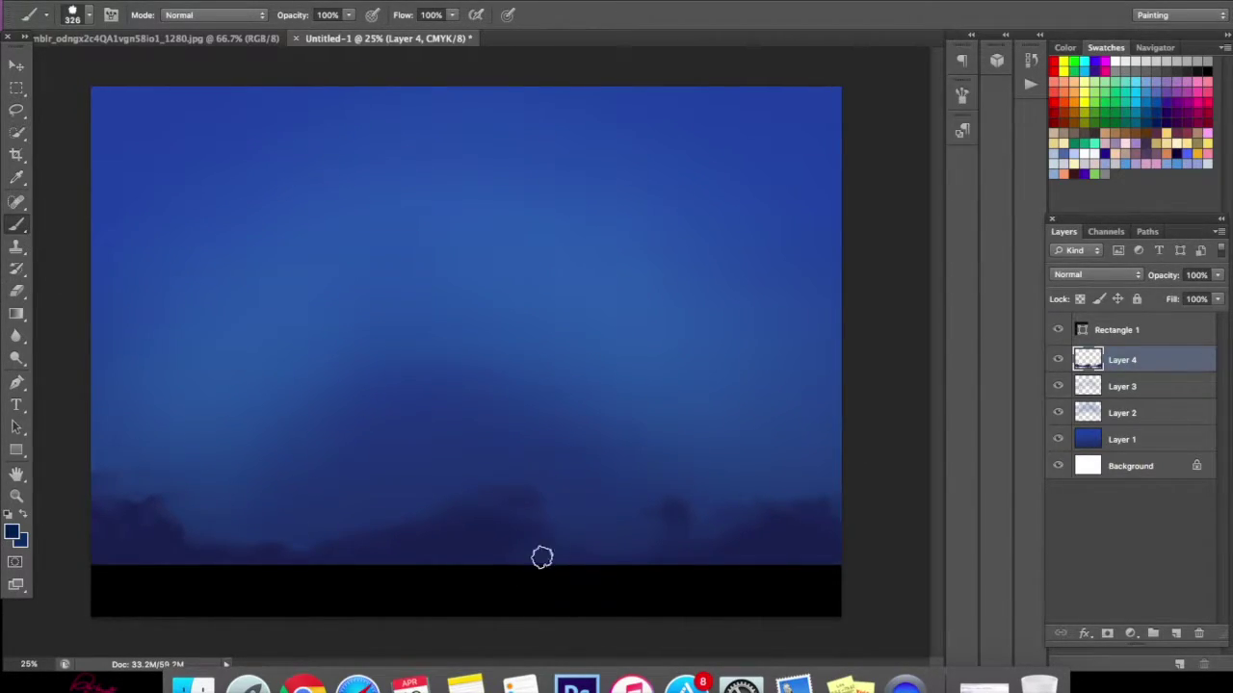
pyautogui.click(17, 290)
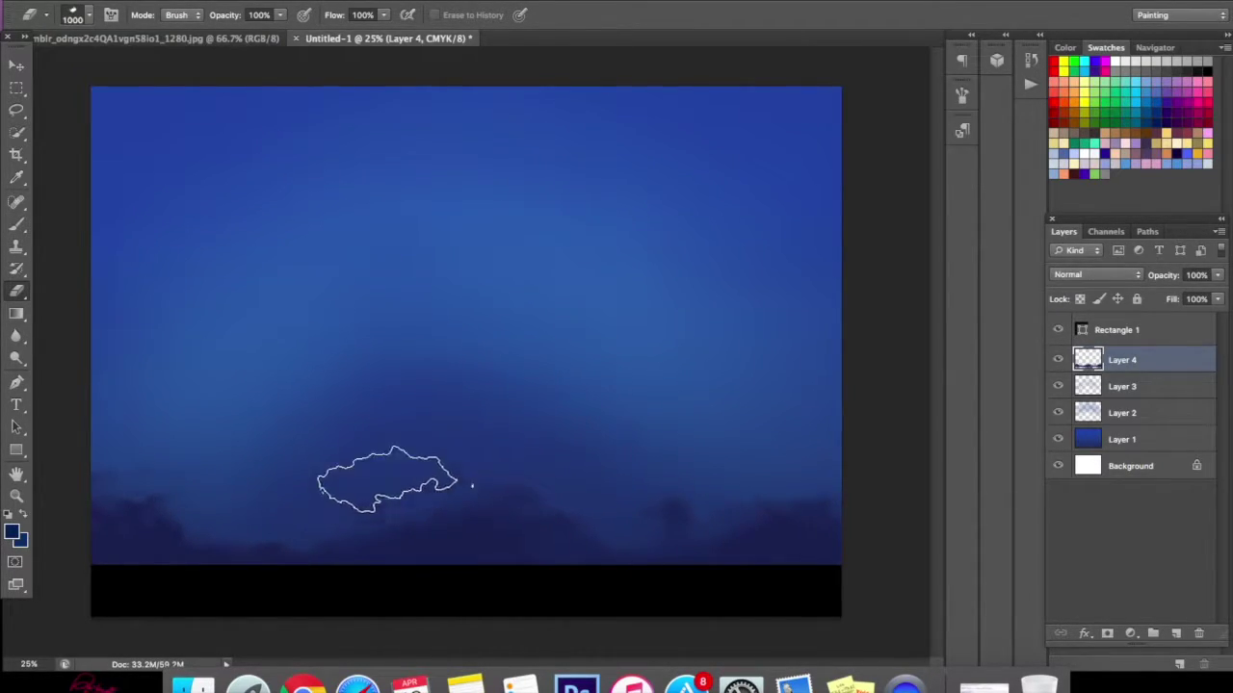
# - Sample the dark blue #203958 from the sky above the reference photo's horizon as the foreground color and return to the painting
pyautogui.click(206, 40)
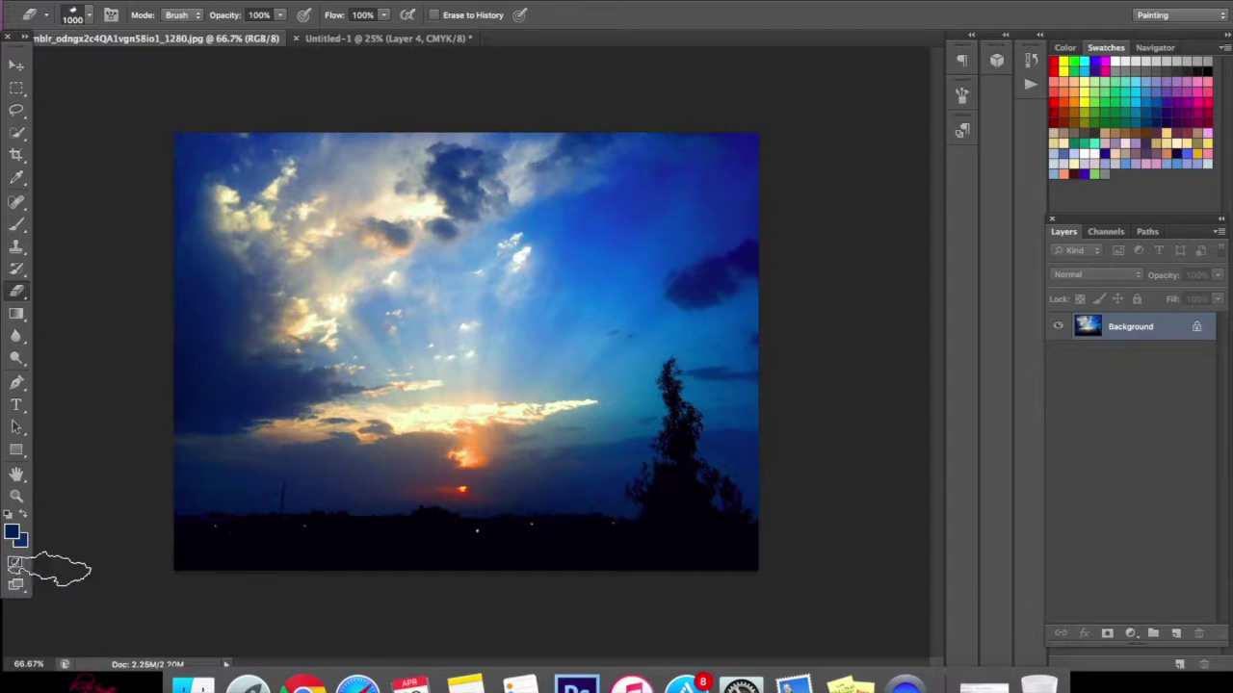
pyautogui.click(11, 531)
pyautogui.click(546, 474)
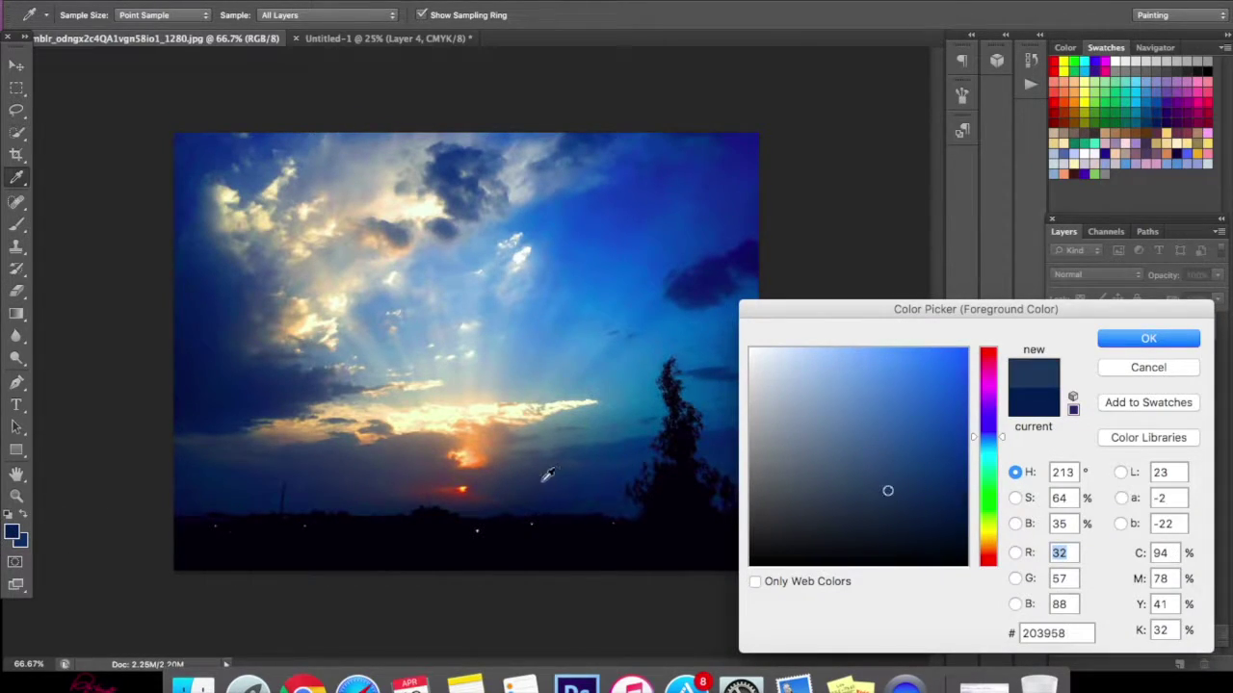
pyautogui.click(1122, 339)
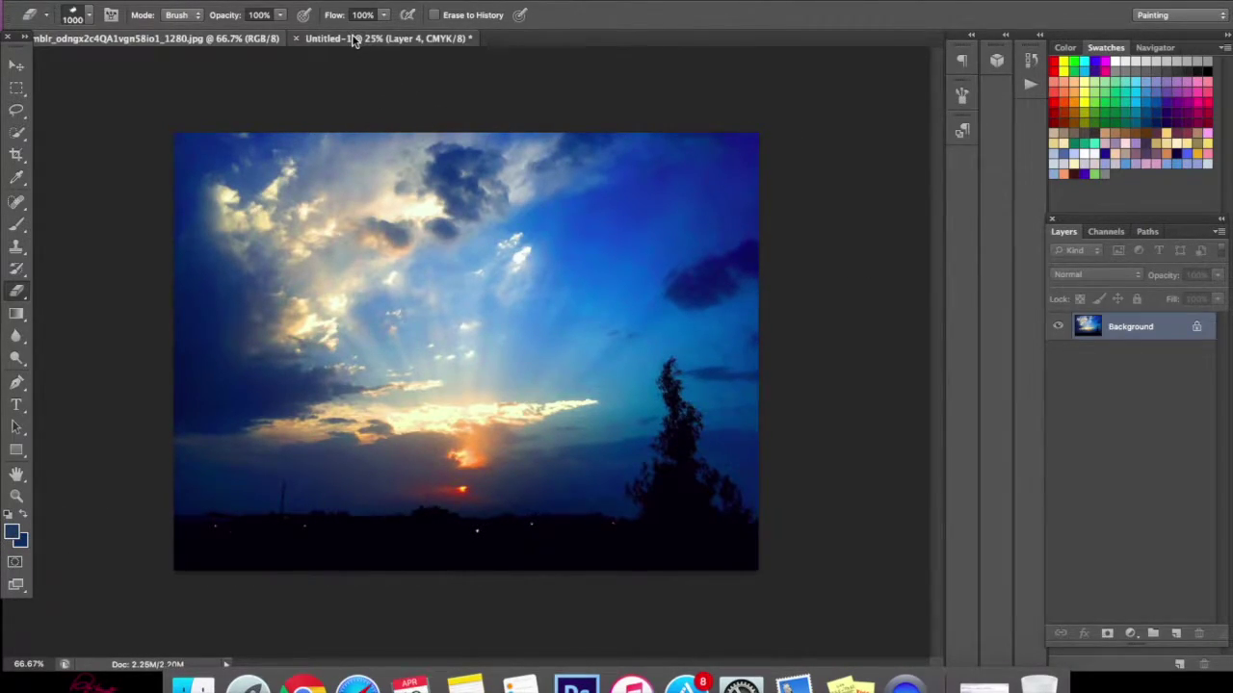
pyautogui.click(347, 38)
# - Try taller dark blue clouds on the right of the horizon and erase them with the 1000 px cloud eraser
pyautogui.click(19, 223)
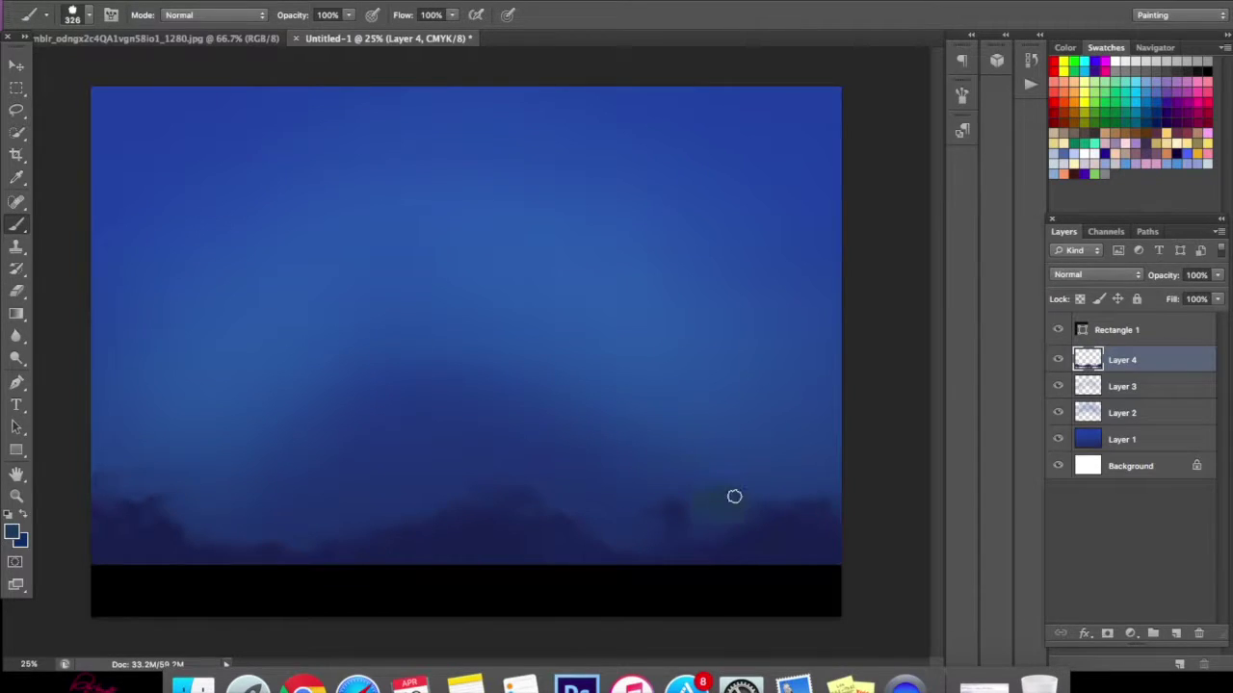
pyautogui.moveTo(770, 462)
pyautogui.mouseDown()
pyautogui.moveTo(804, 432)
pyautogui.moveTo(806, 494)
pyautogui.moveTo(760, 481)
pyautogui.mouseUp()
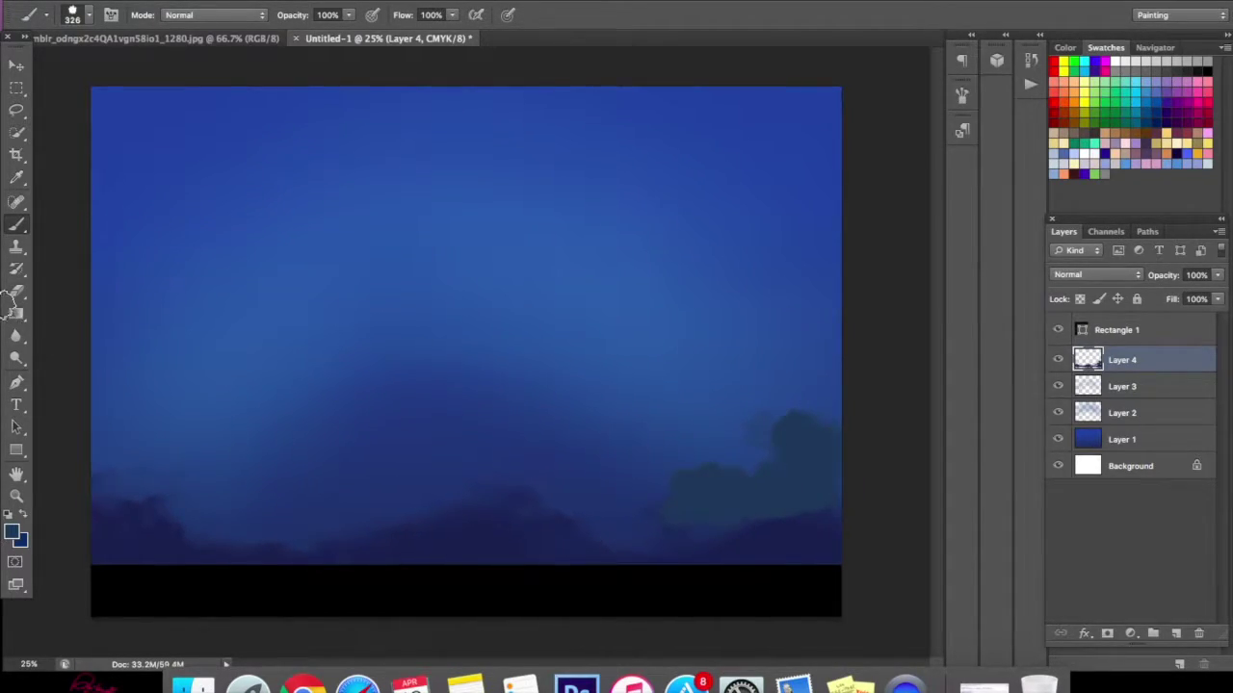
pyautogui.click(17, 289)
pyautogui.click(795, 455)
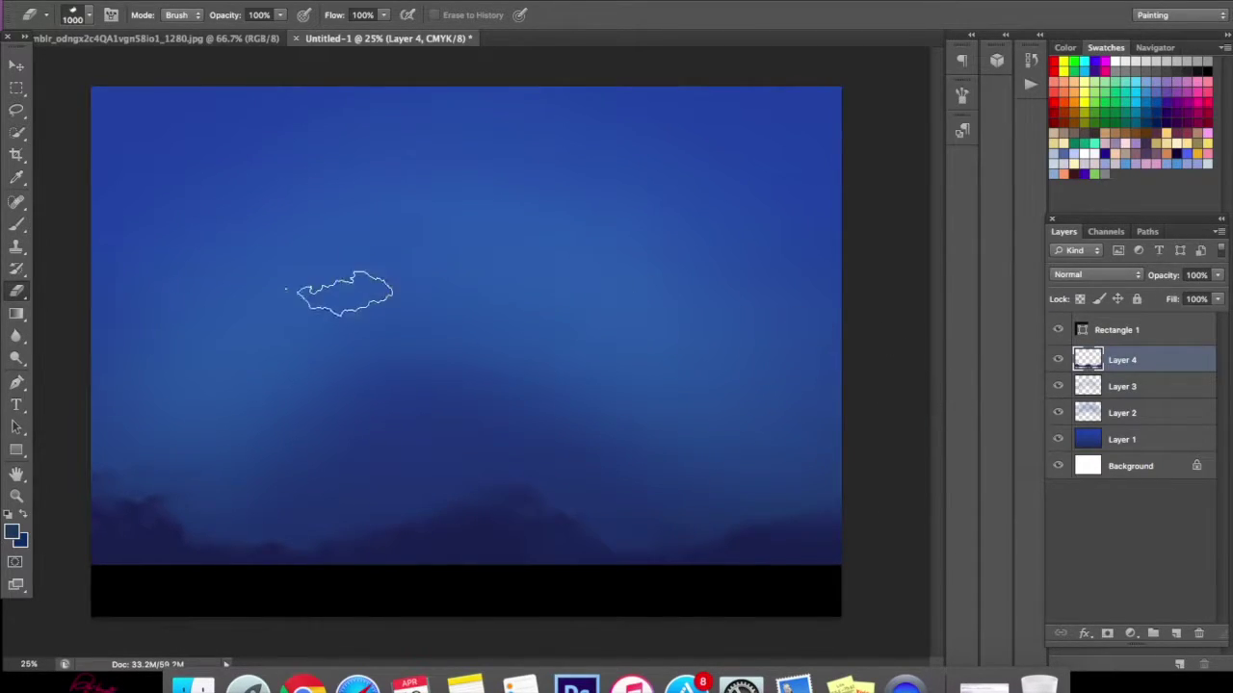
pyautogui.click(16, 495)
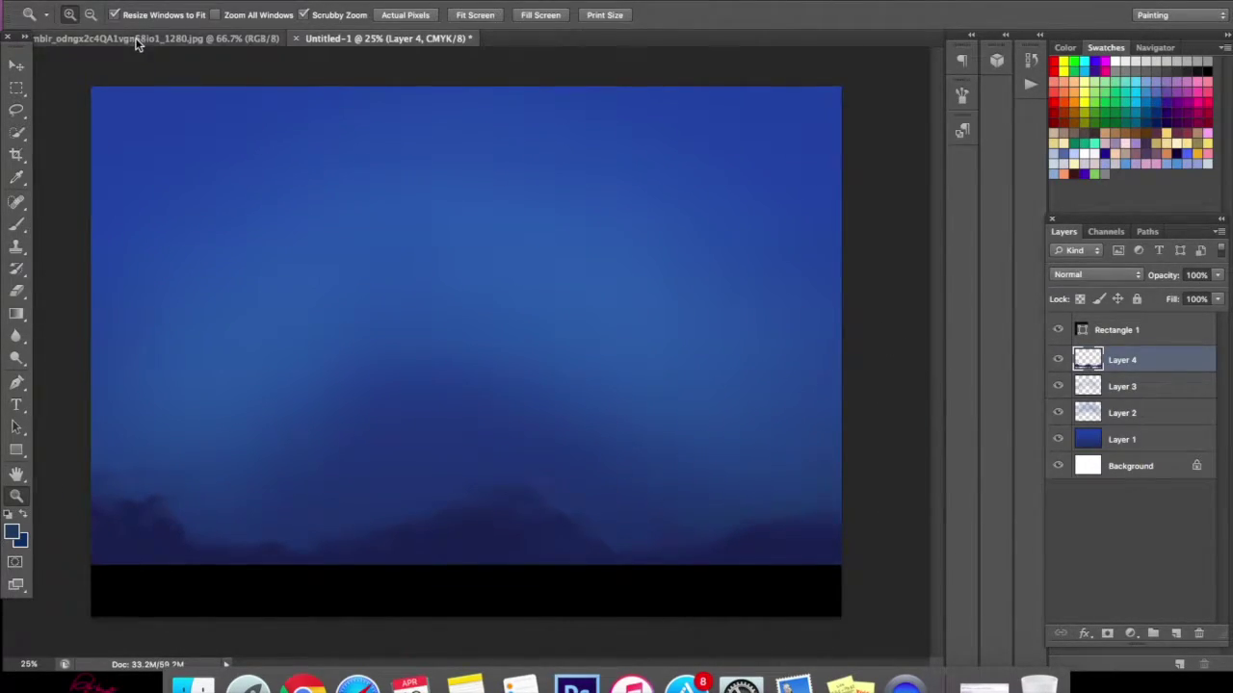
pyautogui.click(144, 40)
pyautogui.click(368, 42)
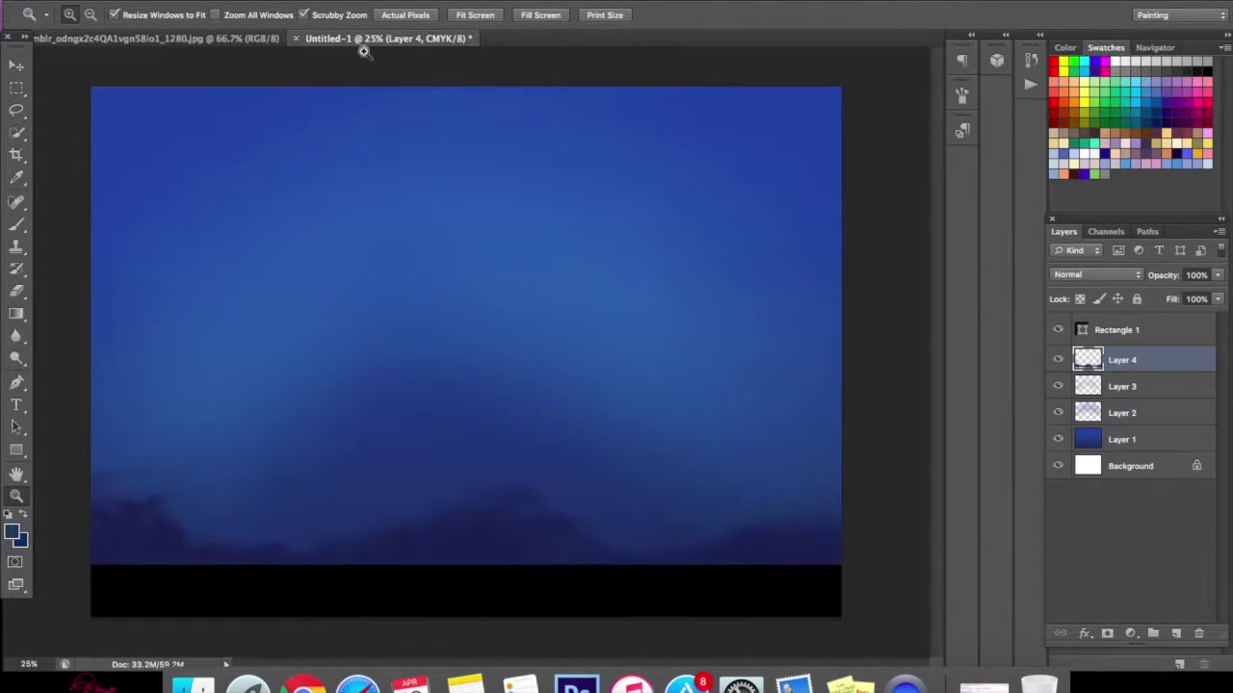
# - Try lightness -13, hue -24 and saturation +56 in turn on Layer 1 with Hue/Saturation and discard the adjustment
pyautogui.click(1120, 440)
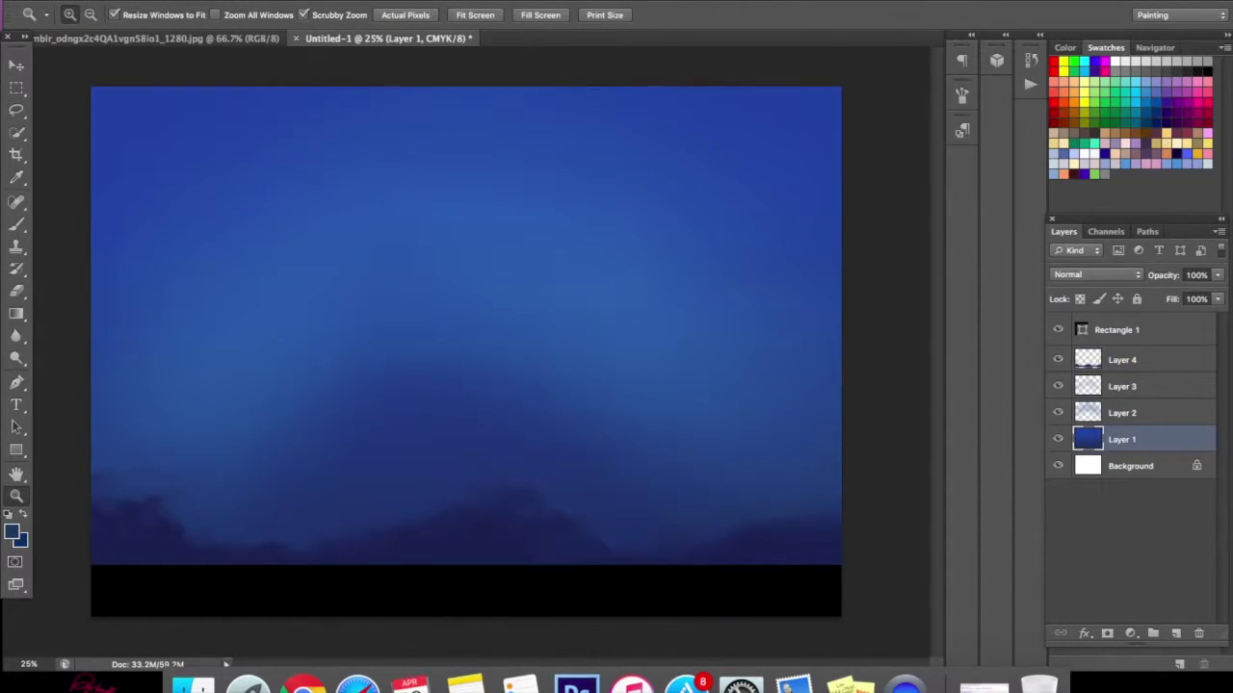
pyautogui.click(220, 0)
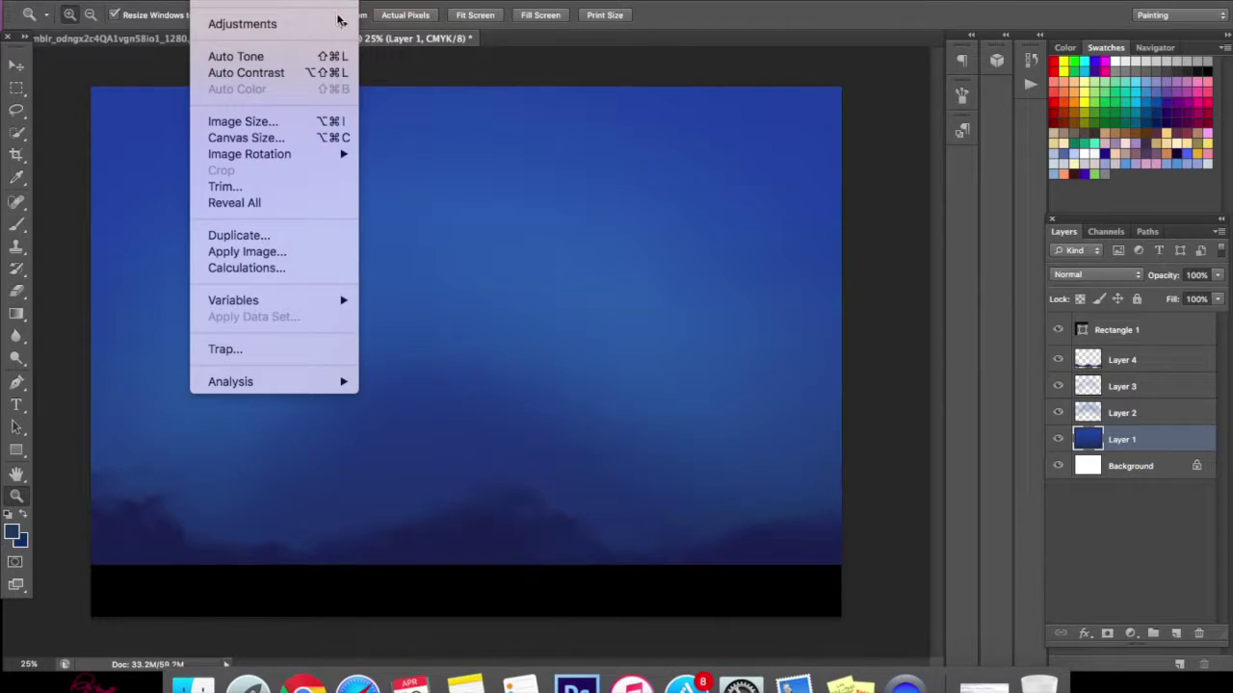
pyautogui.moveTo(339, 24)
pyautogui.click(430, 122)
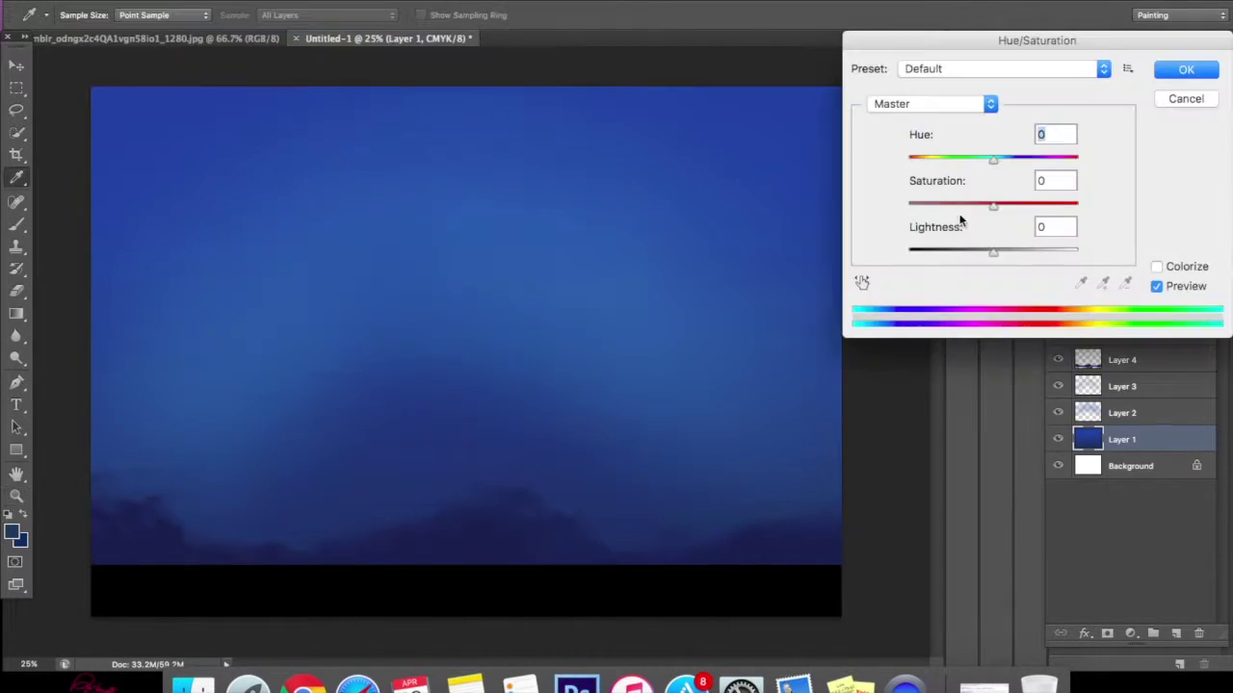
pyautogui.click(1008, 258)
pyautogui.moveTo(995, 256); pyautogui.dragTo(978, 255)
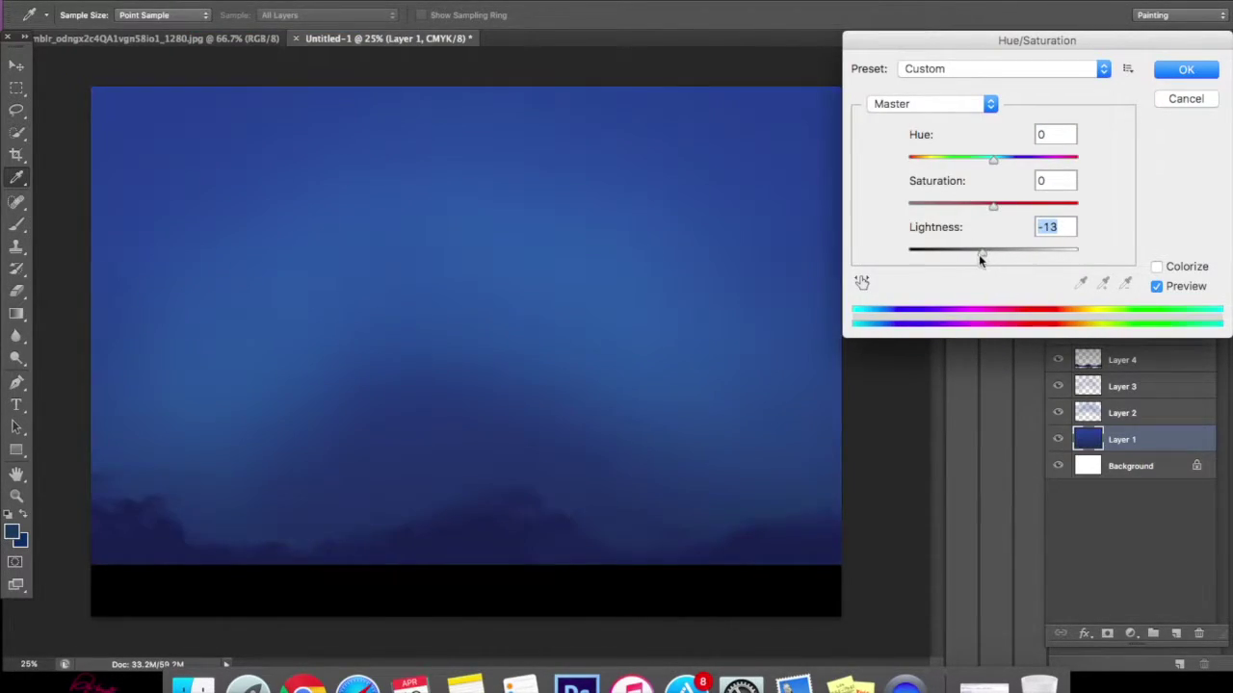
pyautogui.write('0')
pyautogui.moveTo(1001, 168); pyautogui.dragTo(972, 160)
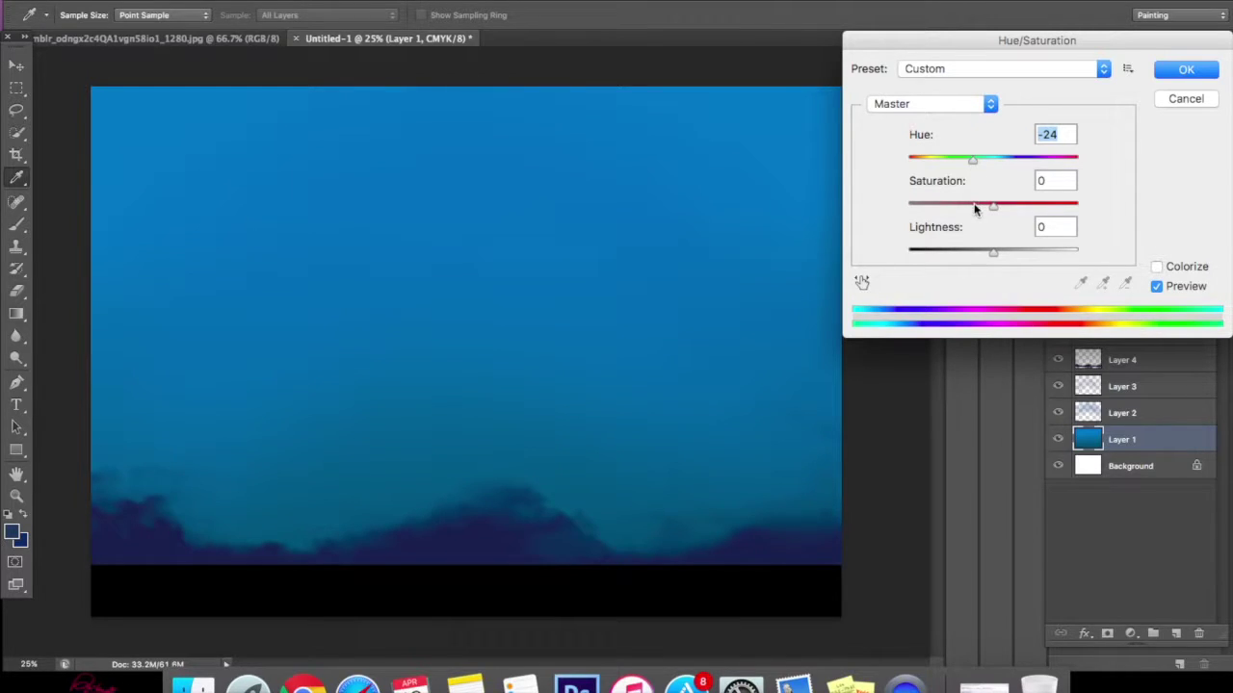
pyautogui.write('0')
pyautogui.moveTo(979, 210); pyautogui.dragTo(1017, 208)
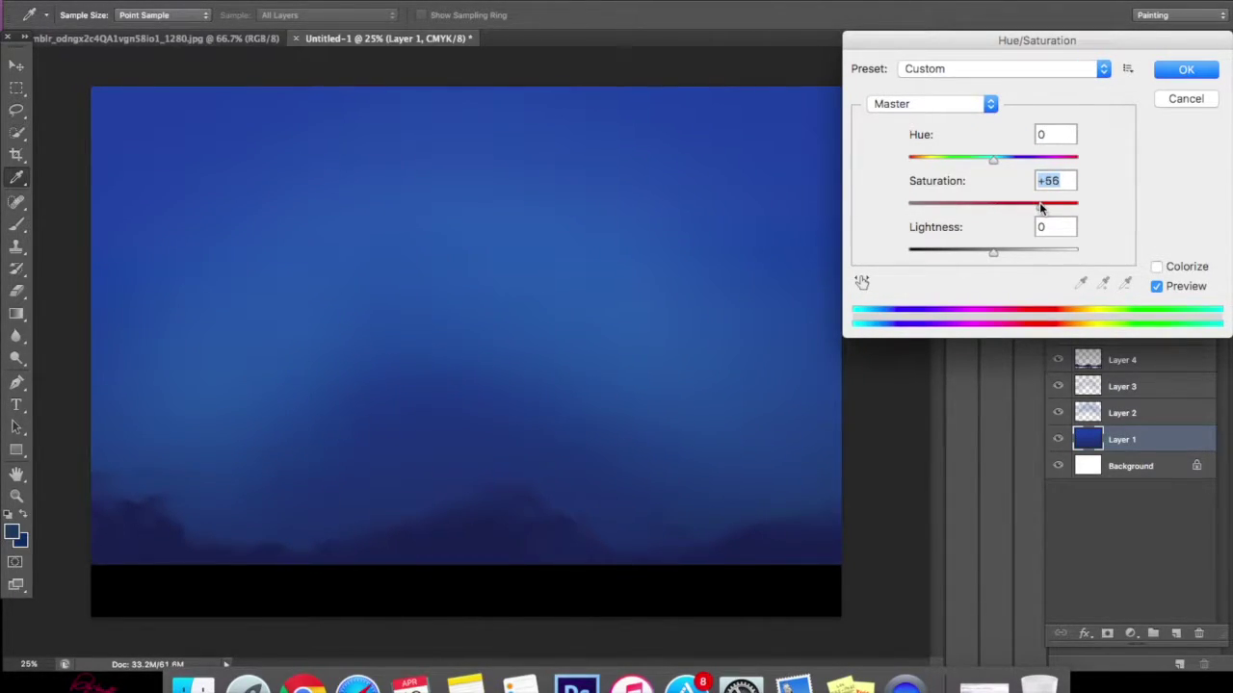
pyautogui.click(1167, 104)
pyautogui.press('z')
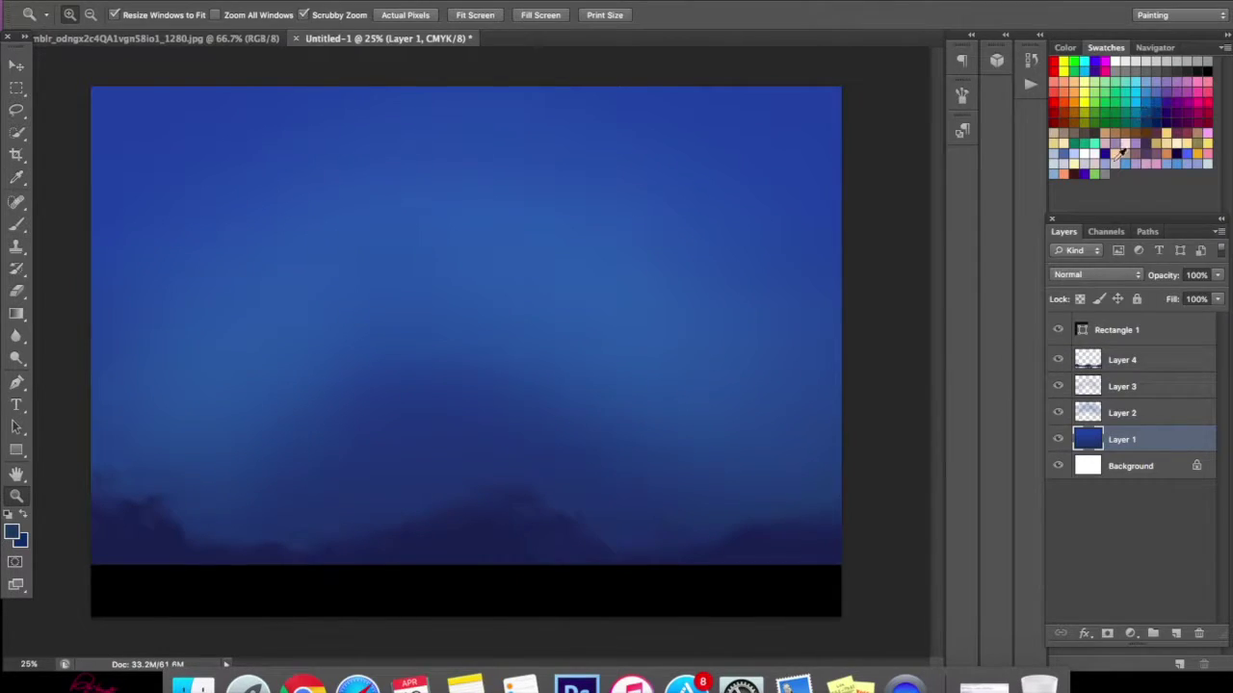
# - Sample the light blue #74a8d8 from the reference photo's bright sky as the foreground color and return to the painting
pyautogui.click(203, 40)
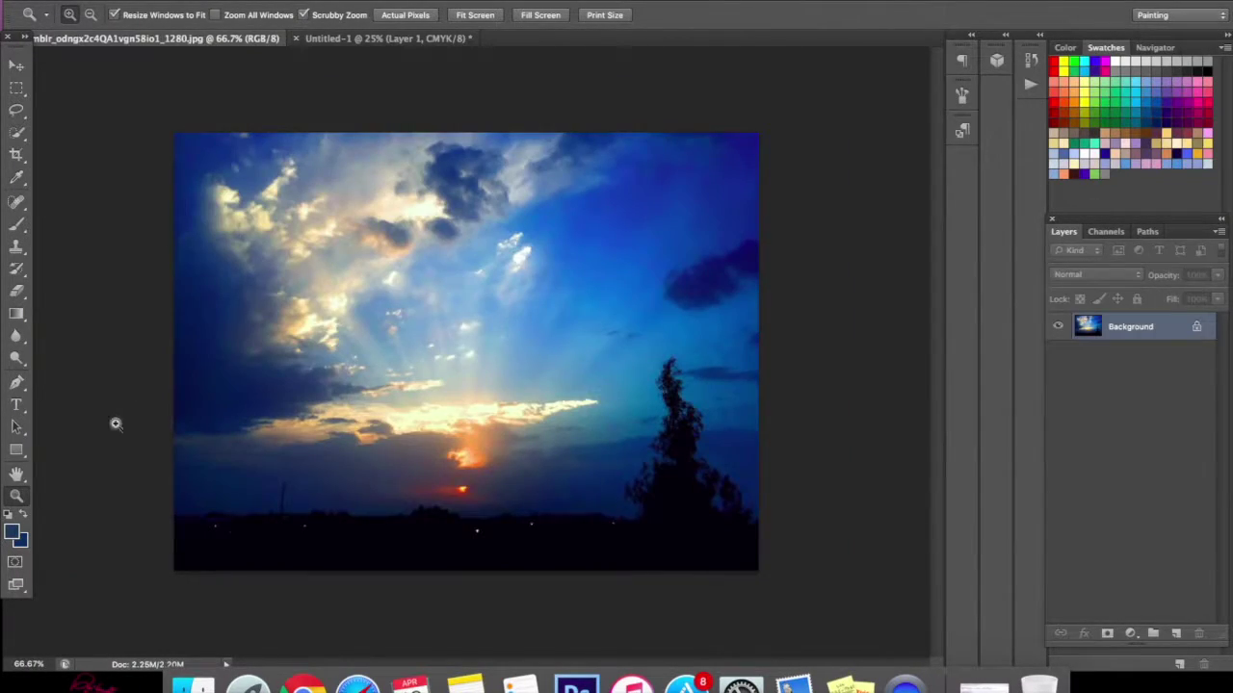
pyautogui.click(16, 533)
pyautogui.click(509, 316)
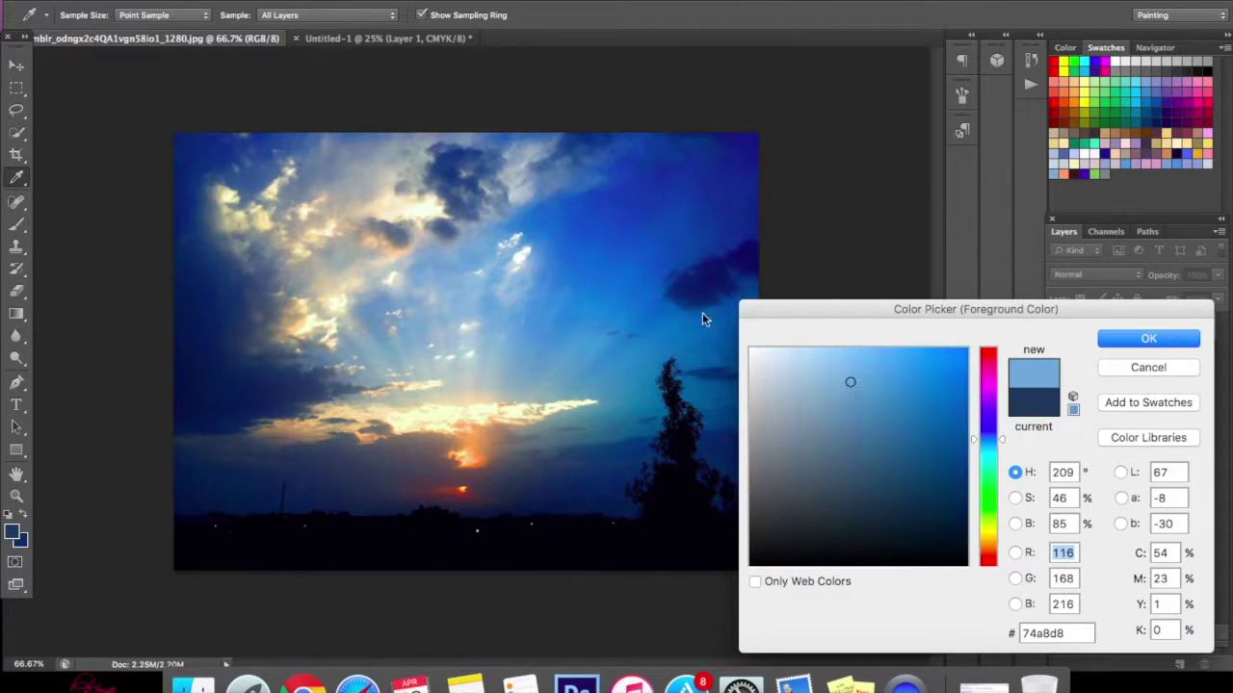
pyautogui.click(1118, 345)
pyautogui.press('z')
pyautogui.click(365, 38)
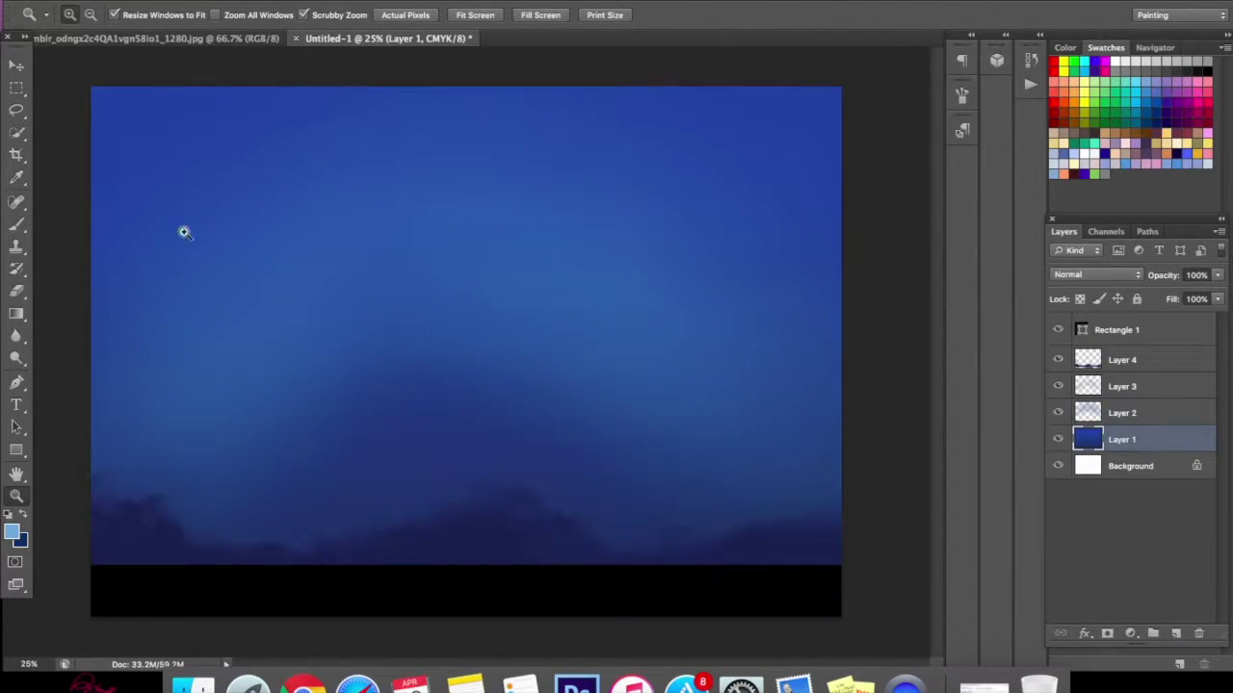
# - Paint a wide light blue cloud mass across the middle of the sky on Layer 1 and try a Box Blur on it
pyautogui.click(19, 227)
pyautogui.moveTo(386, 255)
pyautogui.mouseDown()
pyautogui.moveTo(502, 265)
pyautogui.moveTo(563, 318)
pyautogui.moveTo(575, 359)
pyautogui.moveTo(509, 349)
pyautogui.moveTo(464, 363)
pyautogui.moveTo(456, 279)
pyautogui.moveTo(356, 332)
pyautogui.moveTo(250, 359)
pyautogui.moveTo(259, 397)
pyautogui.moveTo(345, 404)
pyautogui.moveTo(399, 344)
pyautogui.moveTo(551, 344)
pyautogui.moveTo(618, 369)
pyautogui.moveTo(594, 308)
pyautogui.moveTo(715, 430)
pyautogui.mouseUp()
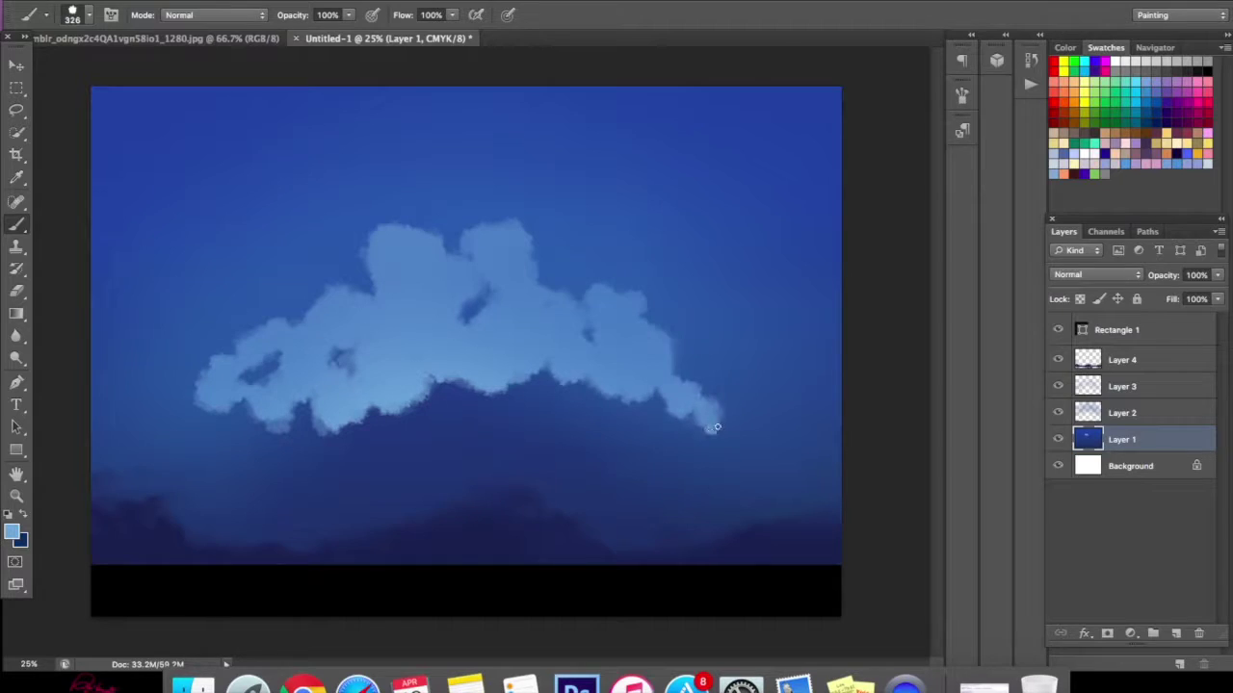
pyautogui.click(385, 1)
pyautogui.moveTo(462, 170)
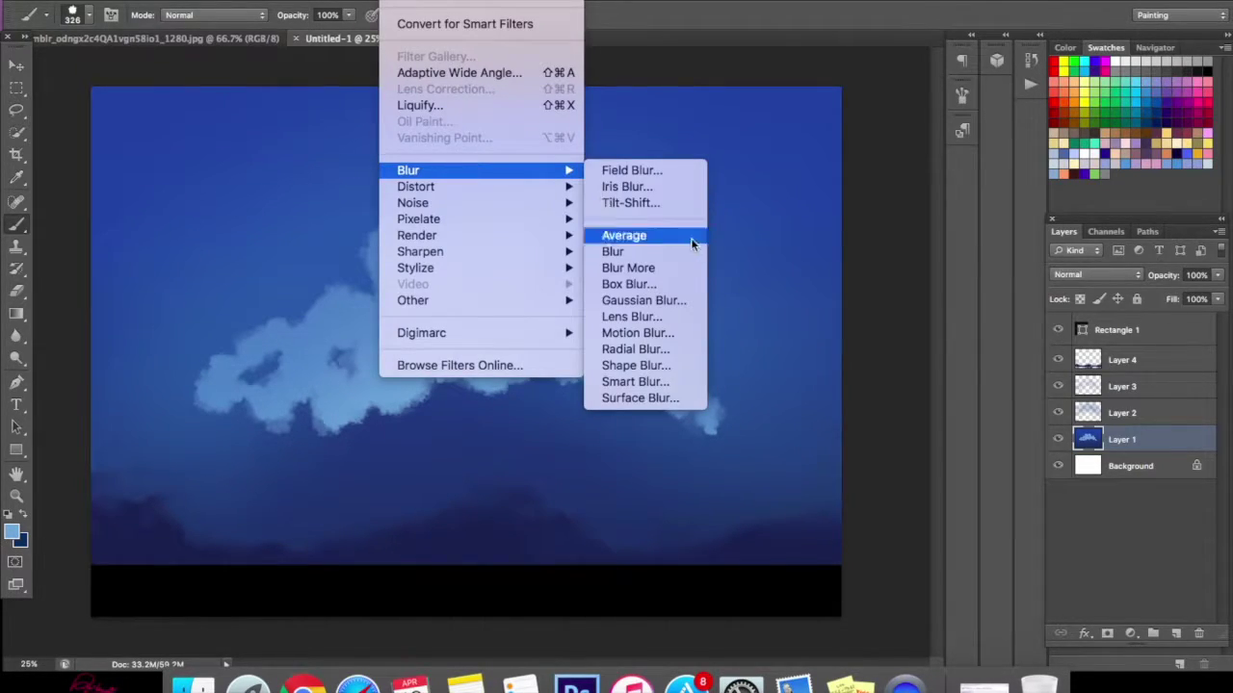
pyautogui.click(683, 283)
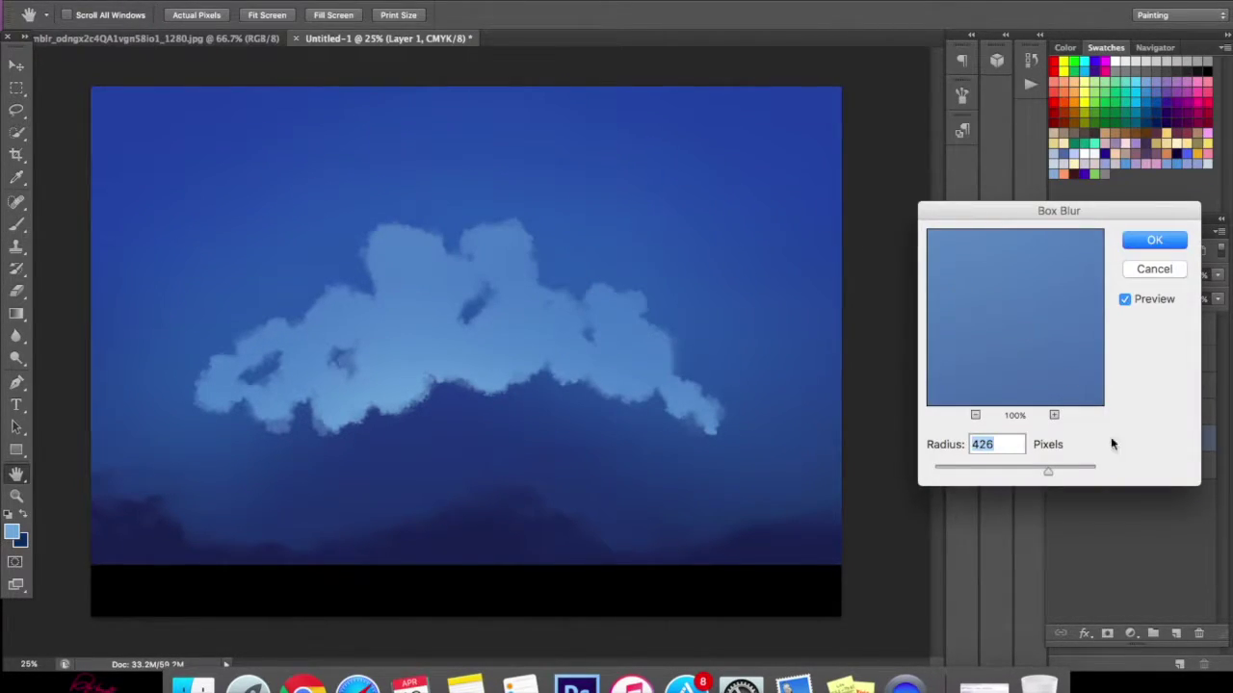
pyautogui.click(1146, 270)
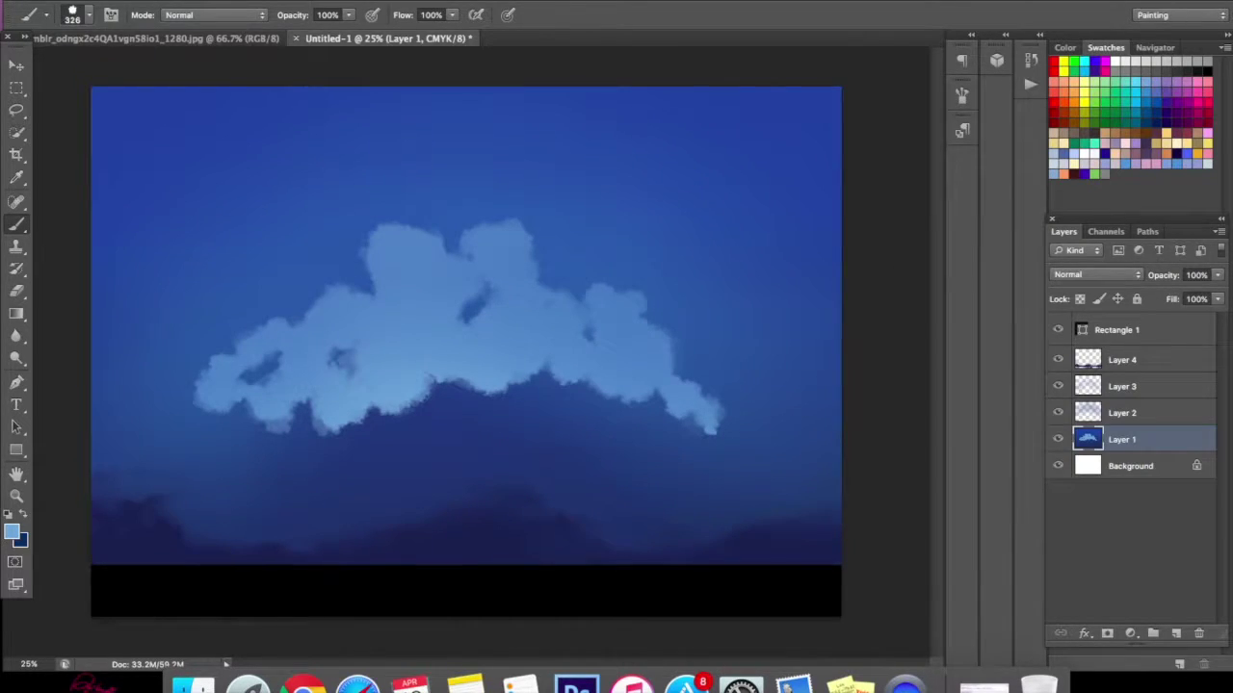
# - Undo the light blue cloud strokes on Layer 1 one after another until the sky is free of clouds
pyautogui.click(164, 1)
pyautogui.click(192, 19)
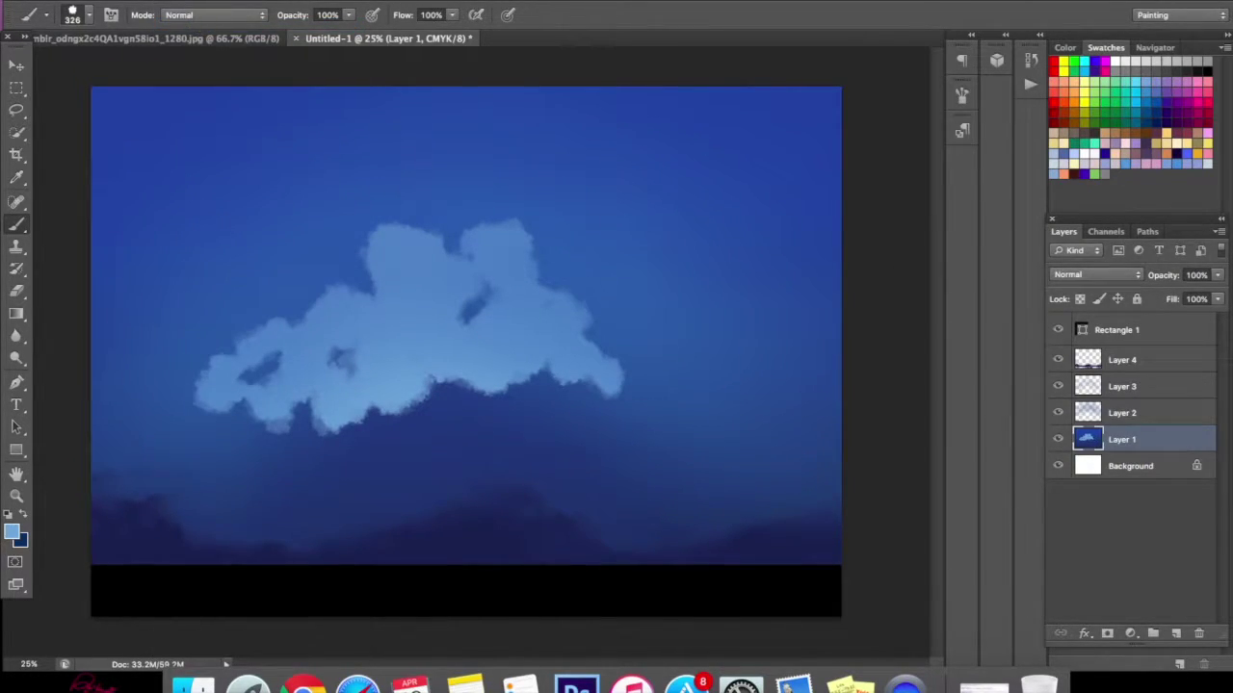
pyautogui.click(164, 0)
pyautogui.click(193, 24)
pyautogui.click(164, 1)
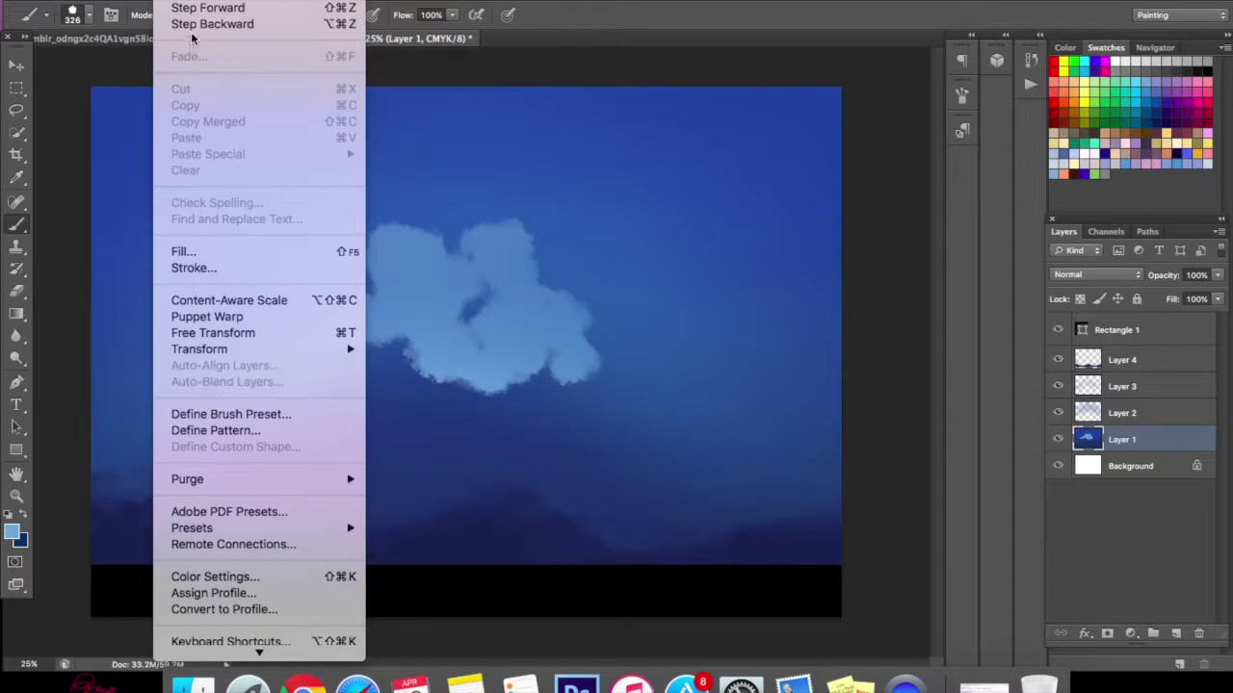
pyautogui.click(193, 24)
pyautogui.click(164, 1)
pyautogui.click(193, 8)
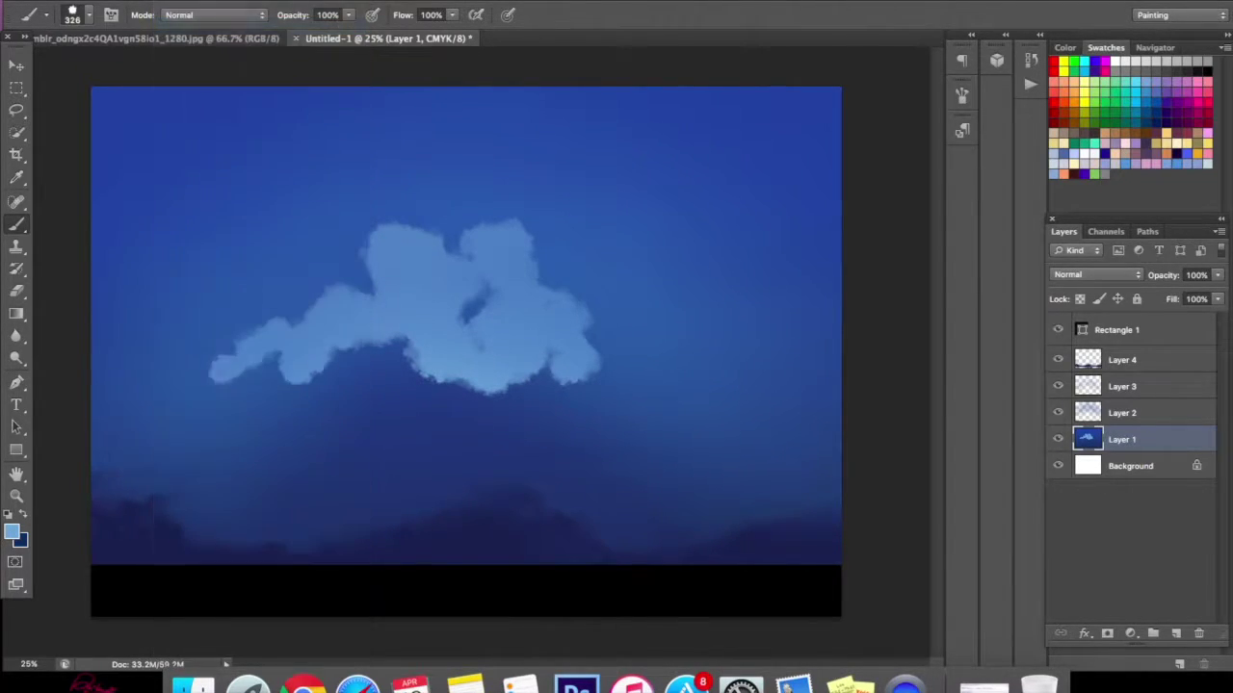
pyautogui.click(164, 1)
pyautogui.click(183, 24)
pyautogui.click(164, 1)
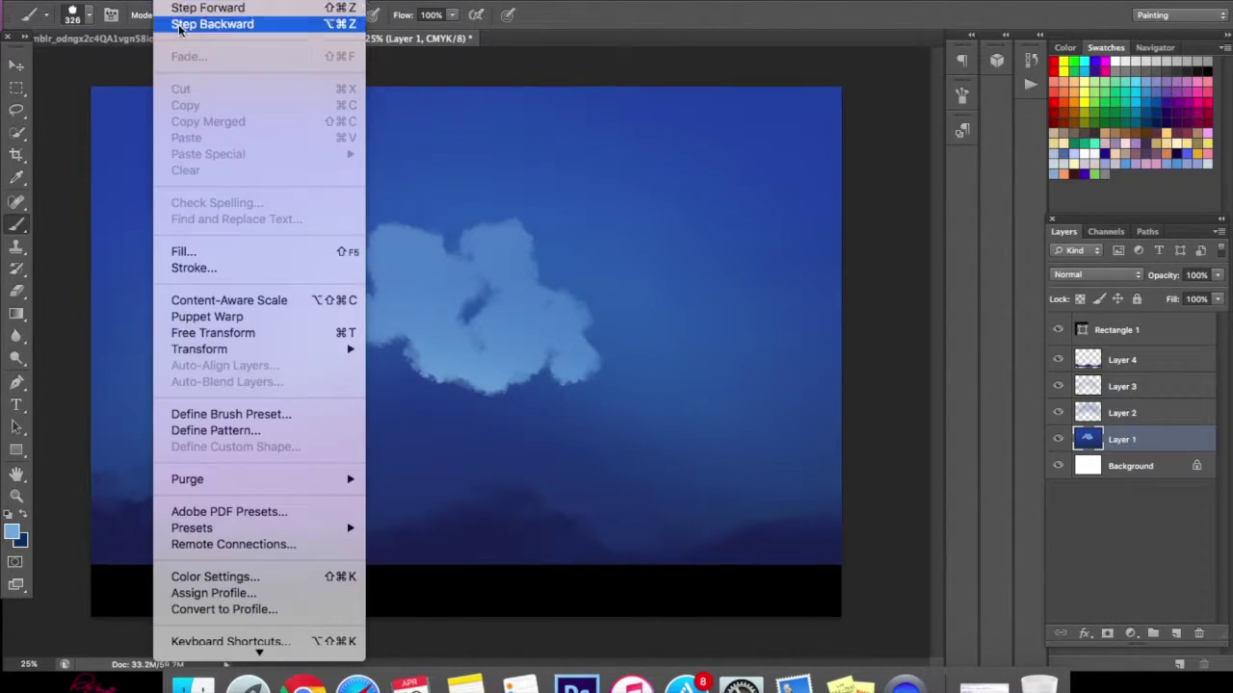
pyautogui.click(180, 24)
pyautogui.click(164, 1)
pyautogui.click(183, 24)
pyautogui.click(163, 1)
pyautogui.click(187, 24)
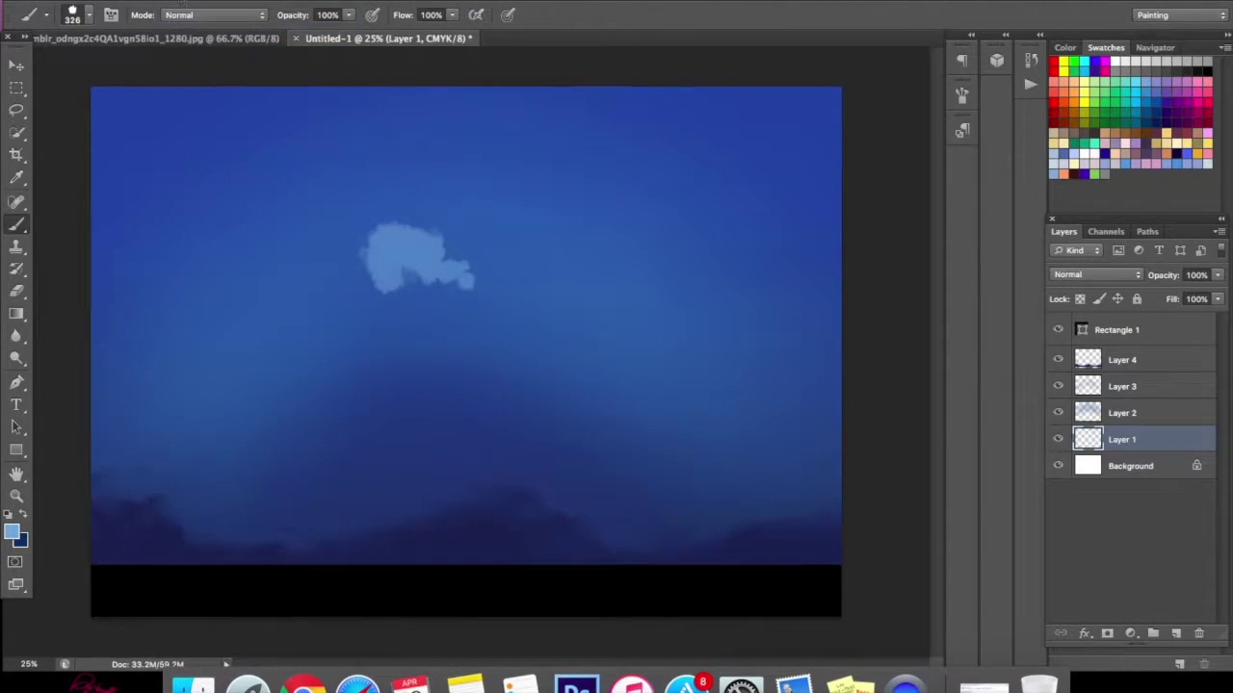
pyautogui.click(164, 1)
pyautogui.click(186, 24)
pyautogui.click(178, 3)
pyautogui.click(185, 19)
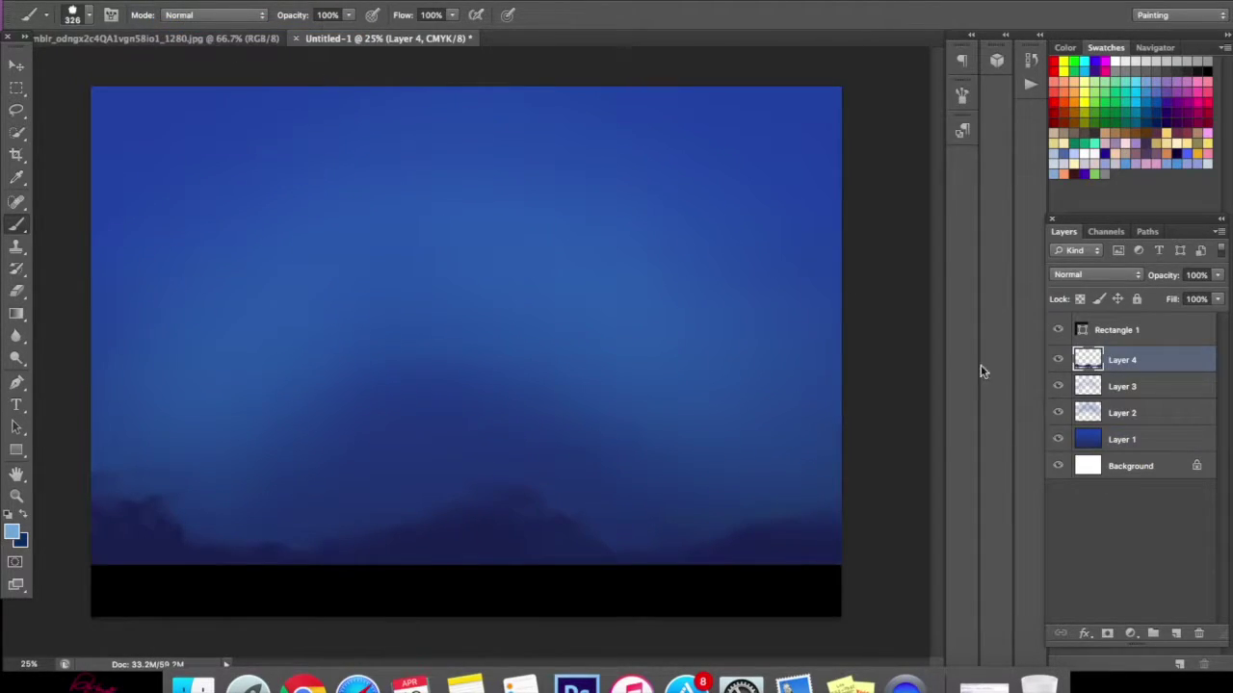
# - Add a new layer directly above Layer 1 and paint a large light blue cloud mass across the middle of the sky
pyautogui.click(1151, 440)
pyautogui.click(1177, 633)
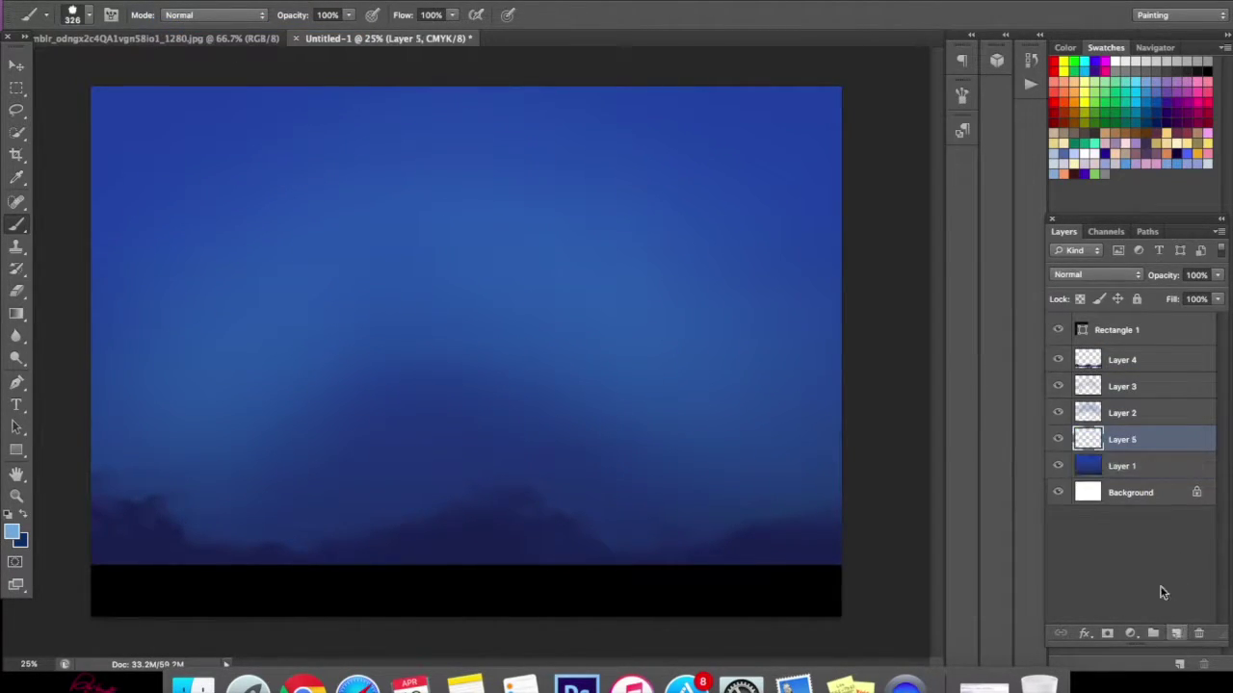
pyautogui.moveTo(409, 367)
pyautogui.mouseDown()
pyautogui.moveTo(370, 358)
pyautogui.moveTo(398, 312)
pyautogui.moveTo(454, 322)
pyautogui.moveTo(529, 302)
pyautogui.moveTo(562, 326)
pyautogui.moveTo(620, 411)
pyautogui.moveTo(478, 370)
pyautogui.moveTo(463, 312)
pyautogui.moveTo(574, 281)
pyautogui.moveTo(388, 267)
pyautogui.moveTo(358, 285)
pyautogui.mouseUp()
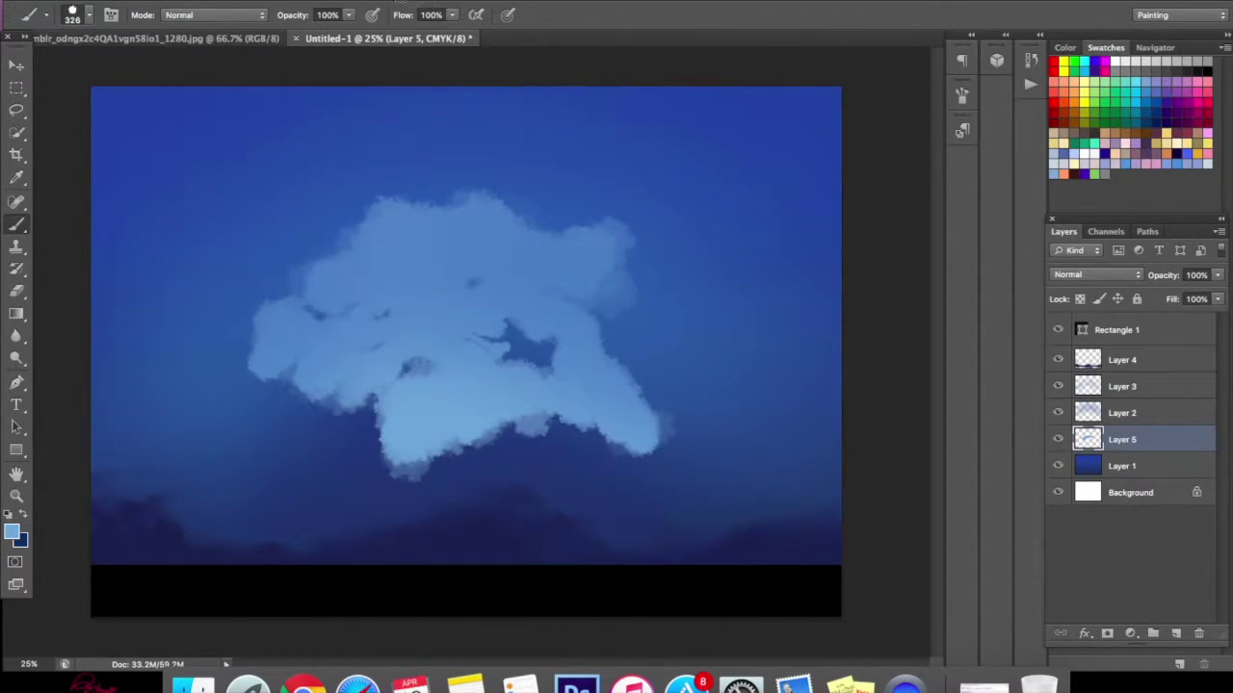
# - Apply a large-radius Box Blur to the light blue cloud mass on Layer 5, softening it into a sky glow
pyautogui.click(392, 3)
pyautogui.moveTo(414, 168)
pyautogui.click(632, 282)
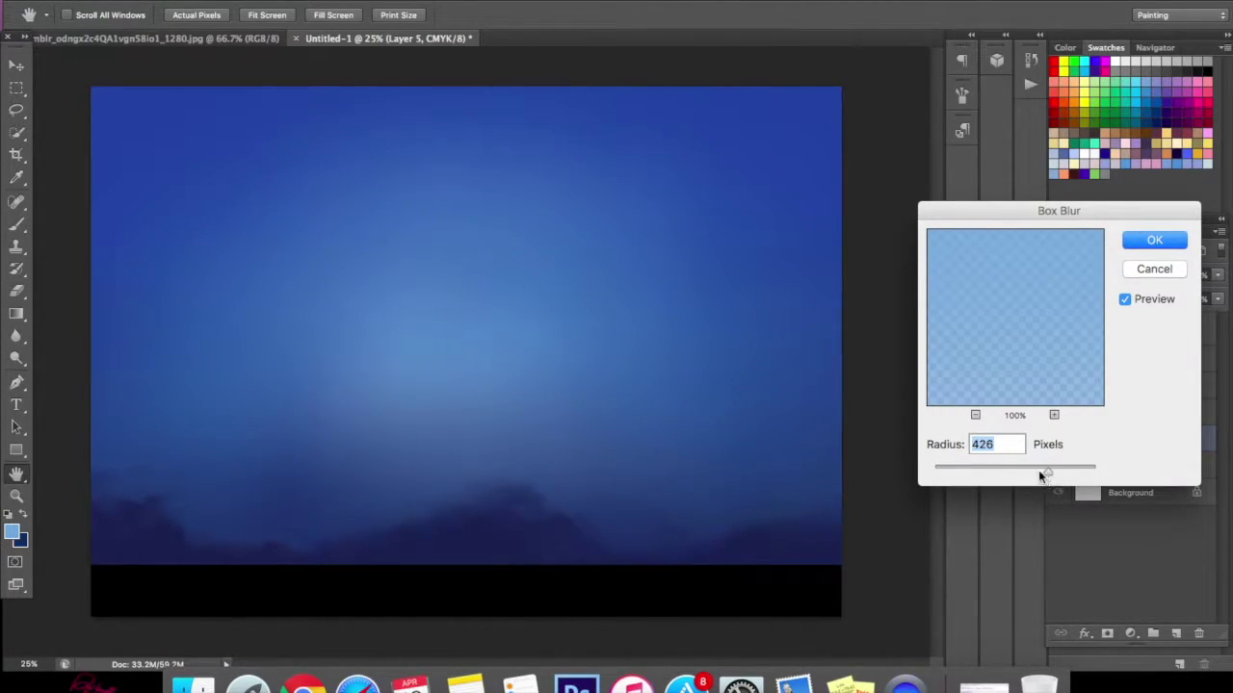
pyautogui.click(1053, 469)
pyautogui.press('Return')
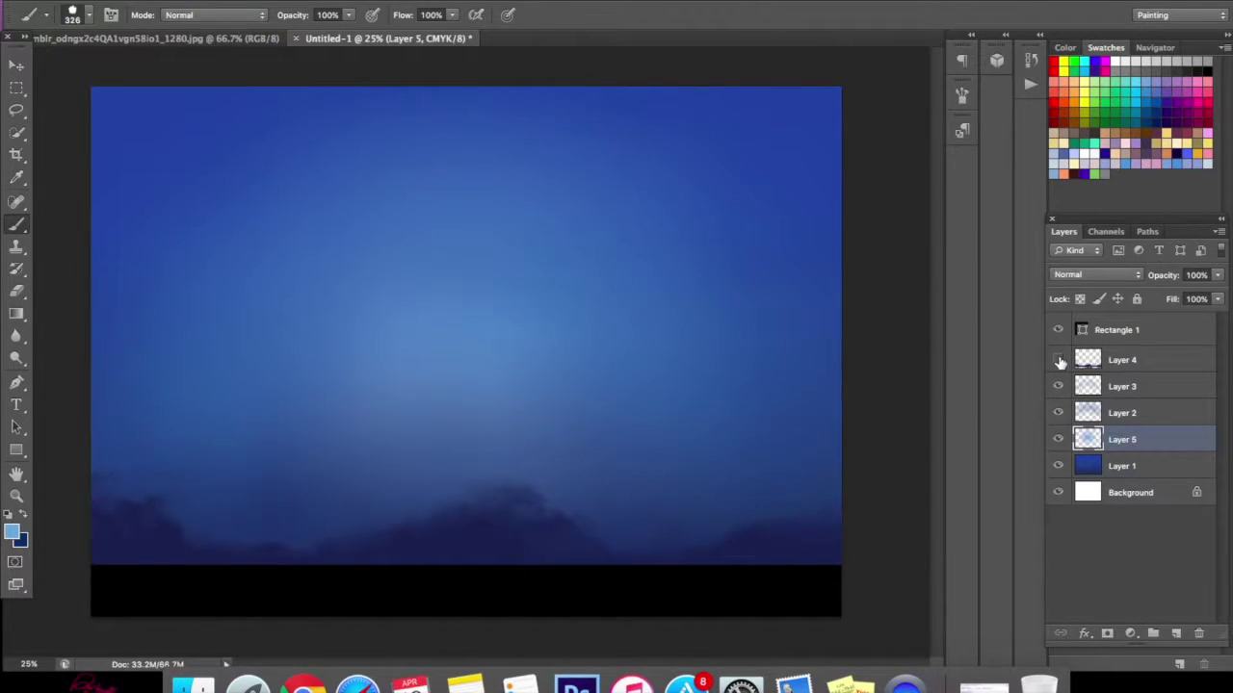
# - Sample the sun's bright red from the reference photo as background color and the muted red glow beside it as foreground color, returning to the painting
pyautogui.click(1119, 360)
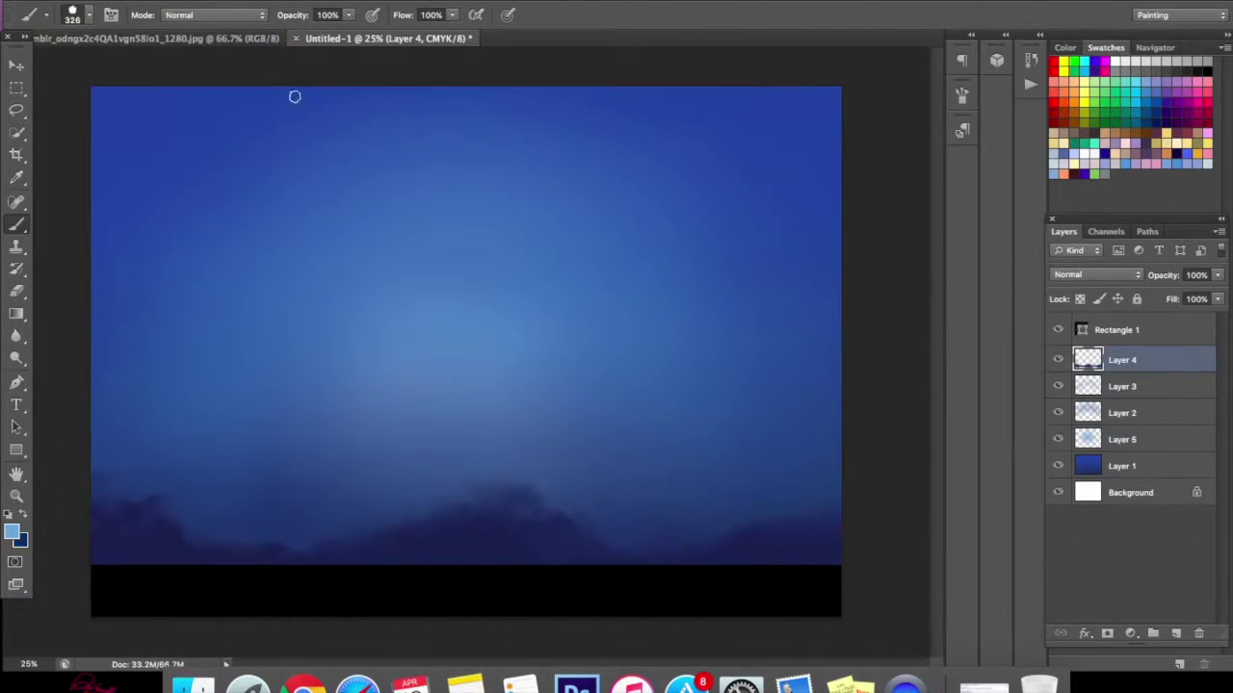
pyautogui.click(239, 41)
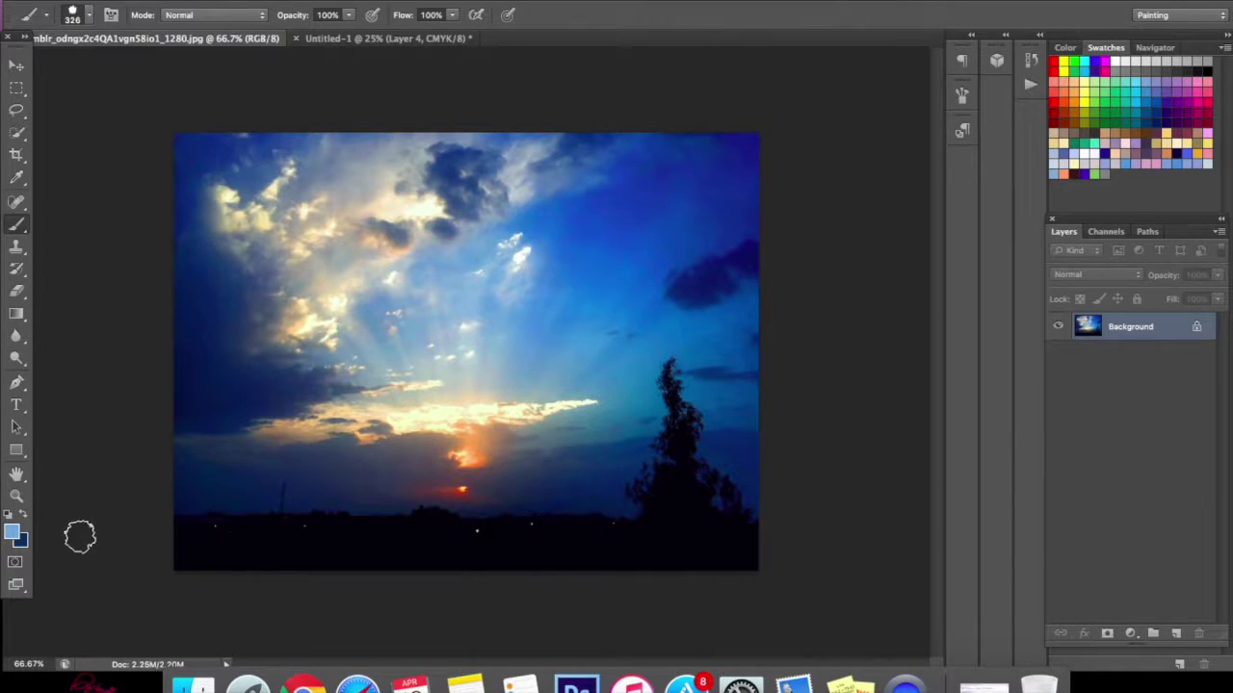
pyautogui.click(17, 495)
pyautogui.click(314, 298)
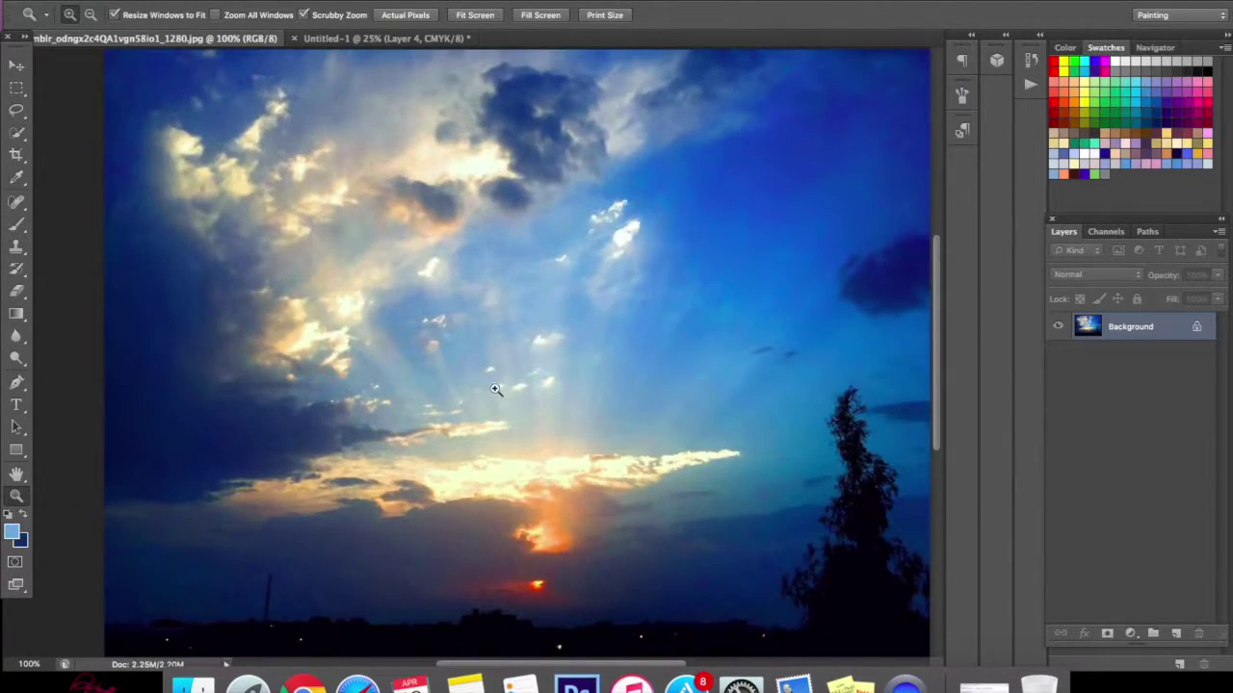
pyautogui.click(12, 532)
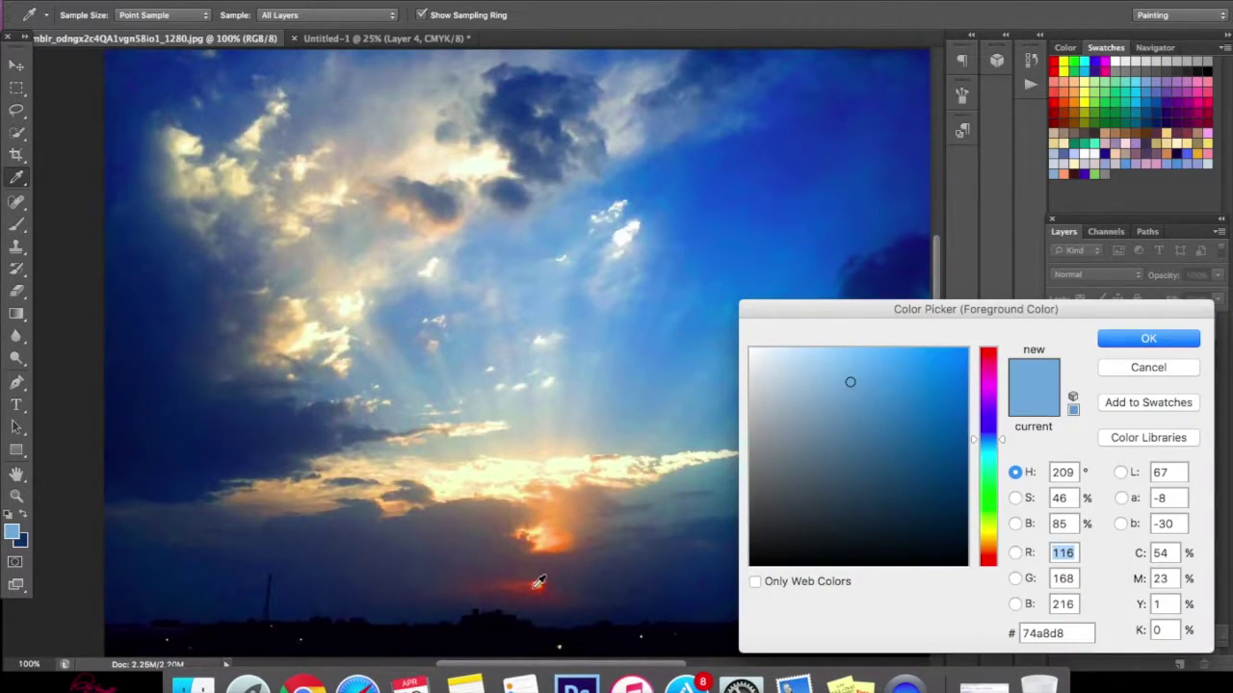
pyautogui.click(537, 582)
pyautogui.click(1111, 343)
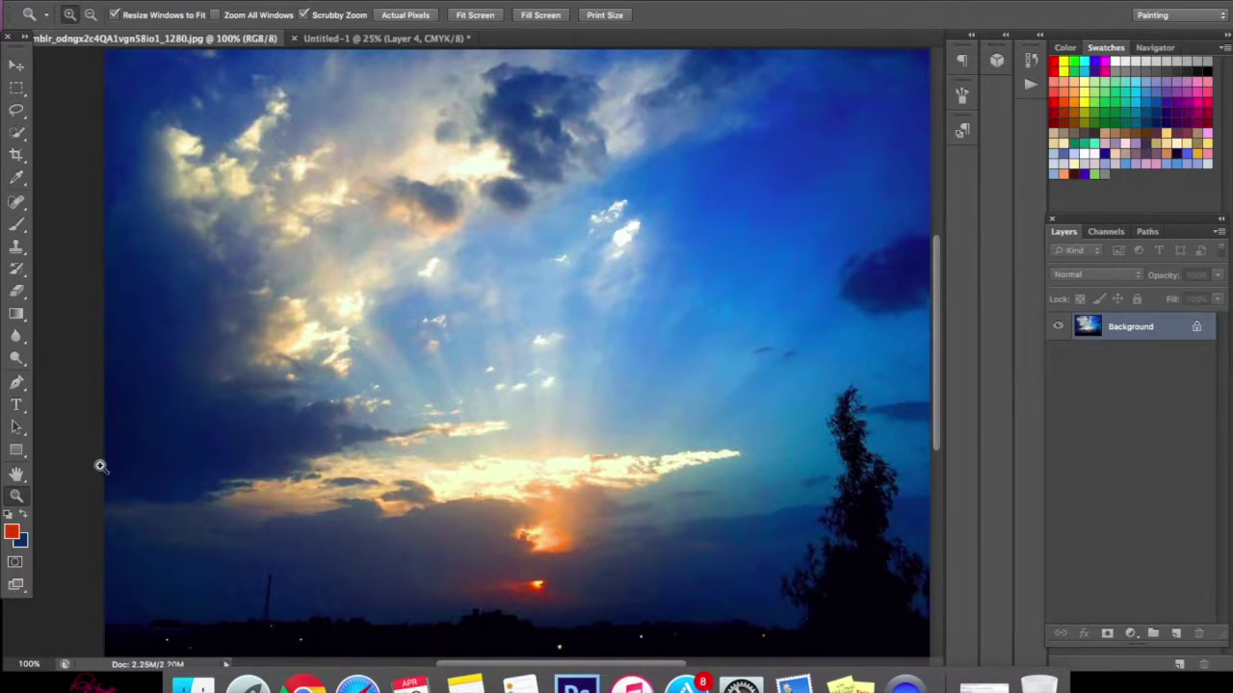
pyautogui.click(12, 535)
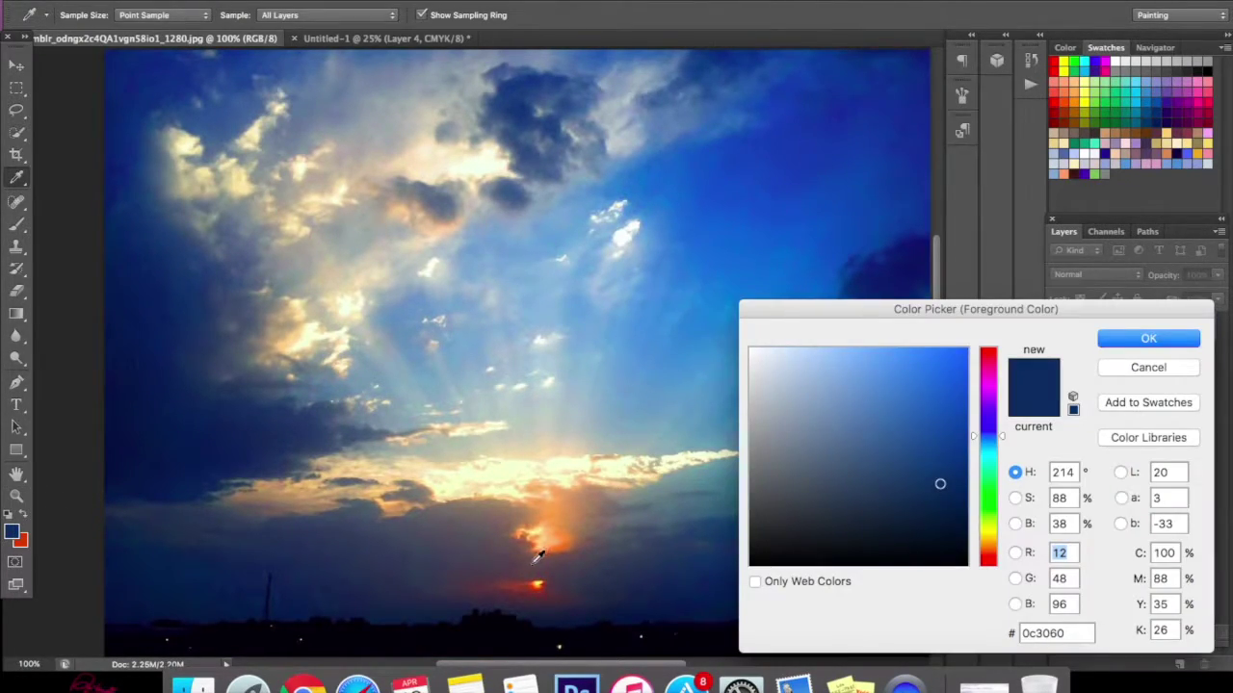
pyautogui.click(589, 522)
pyautogui.click(1101, 337)
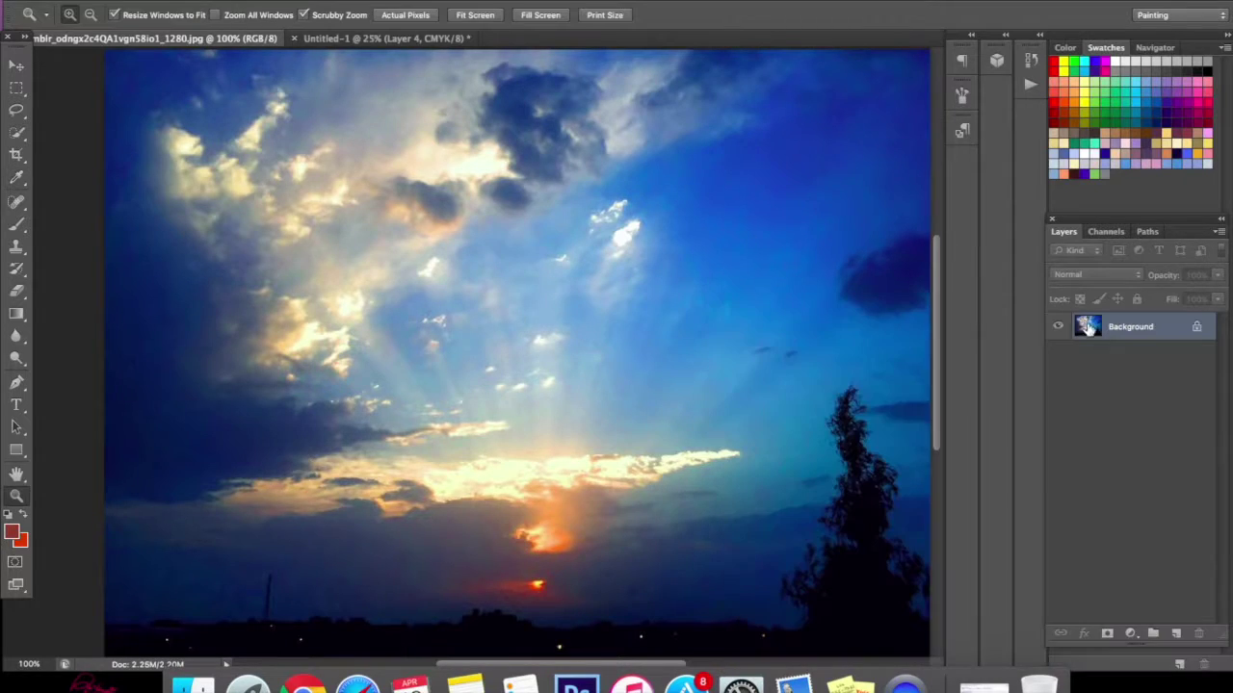
pyautogui.click(339, 39)
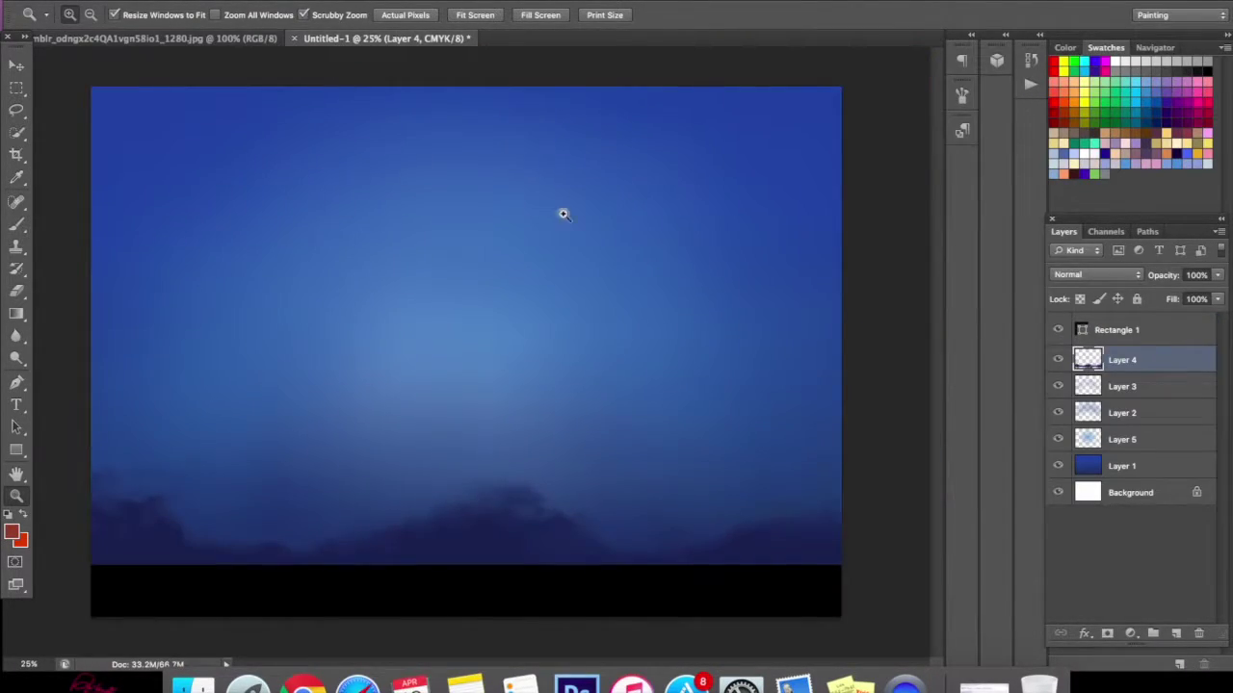
# - Try a red dab above the central horizon cloud on Layer 1 with the cloud brush at 174 px, and undo it
pyautogui.click(1118, 468)
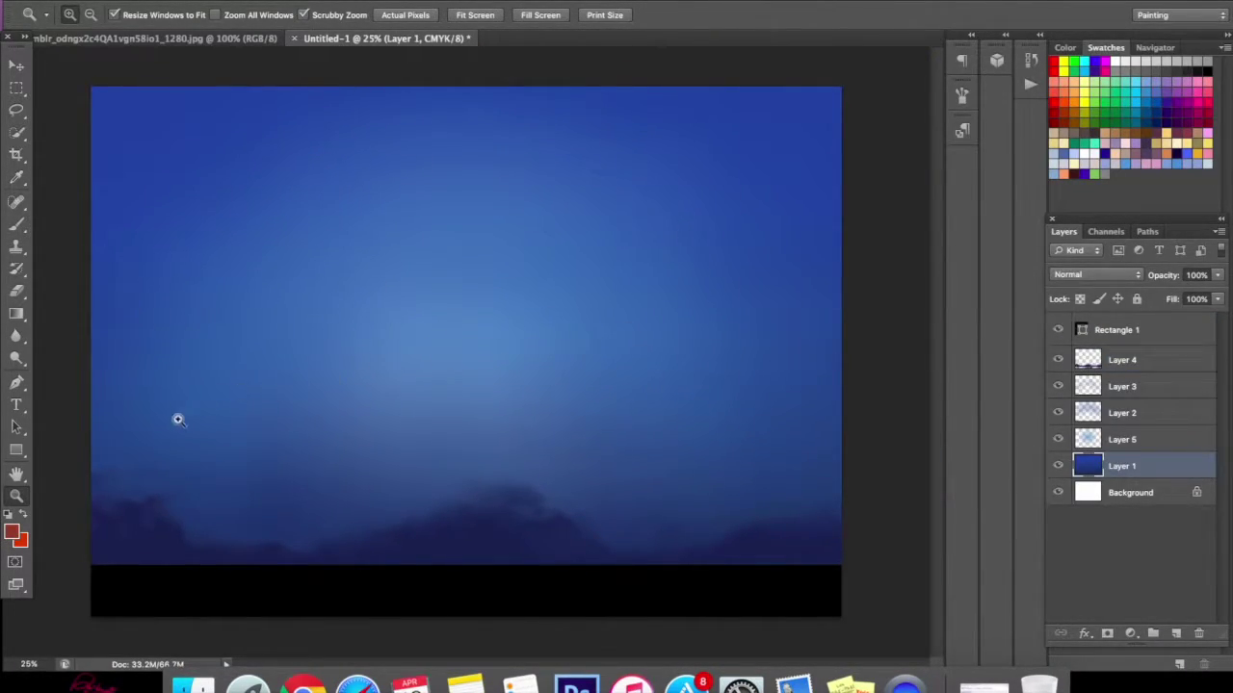
pyautogui.click(371, 393)
pyautogui.click(17, 223)
pyautogui.rightClick(491, 379)
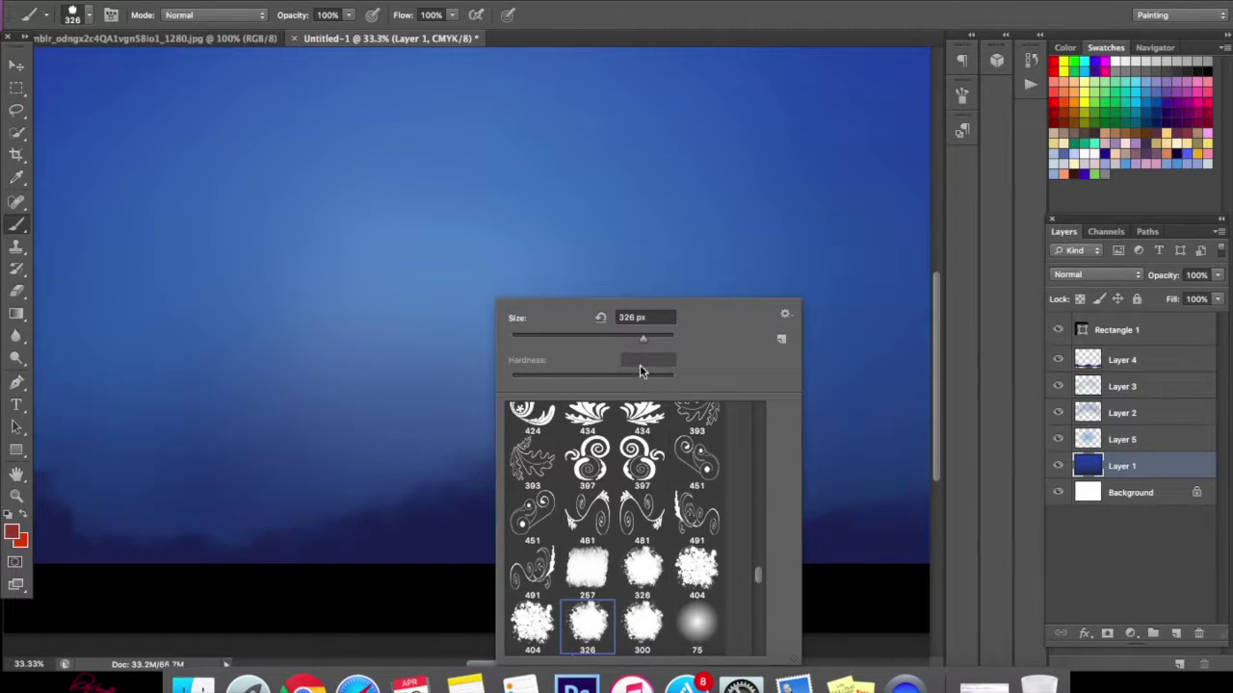
pyautogui.moveTo(625, 341); pyautogui.dragTo(614, 341)
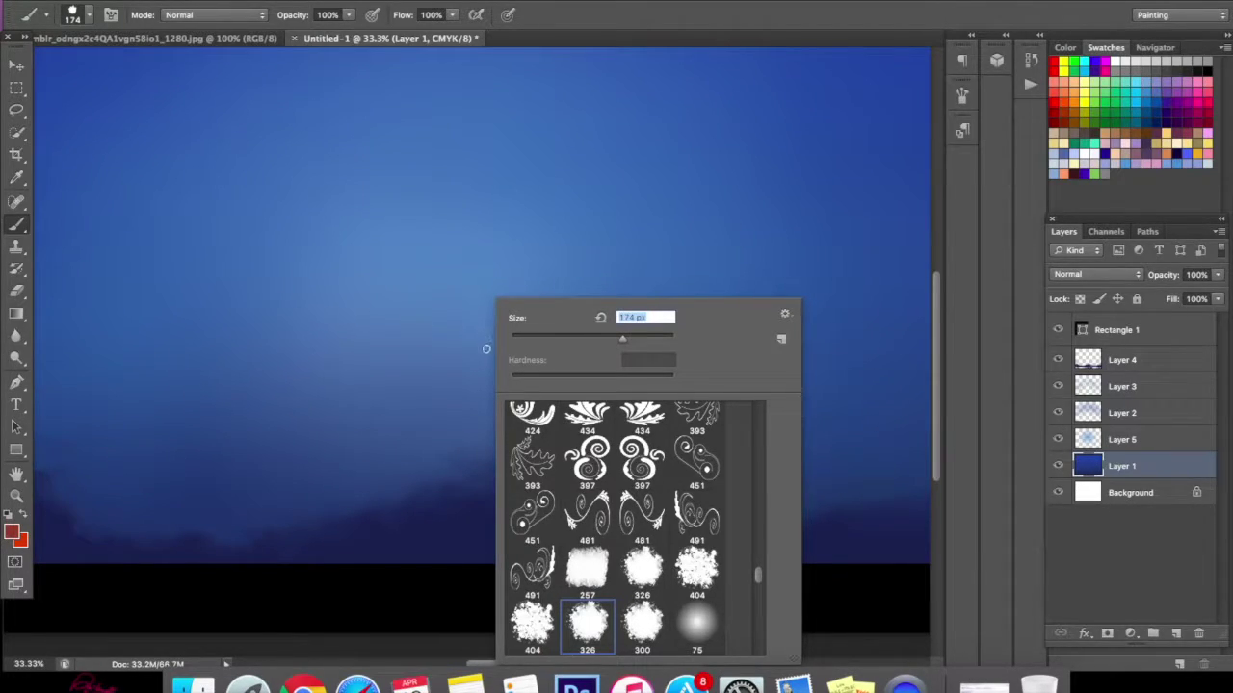
pyautogui.moveTo(465, 374); pyautogui.dragTo(481, 363)
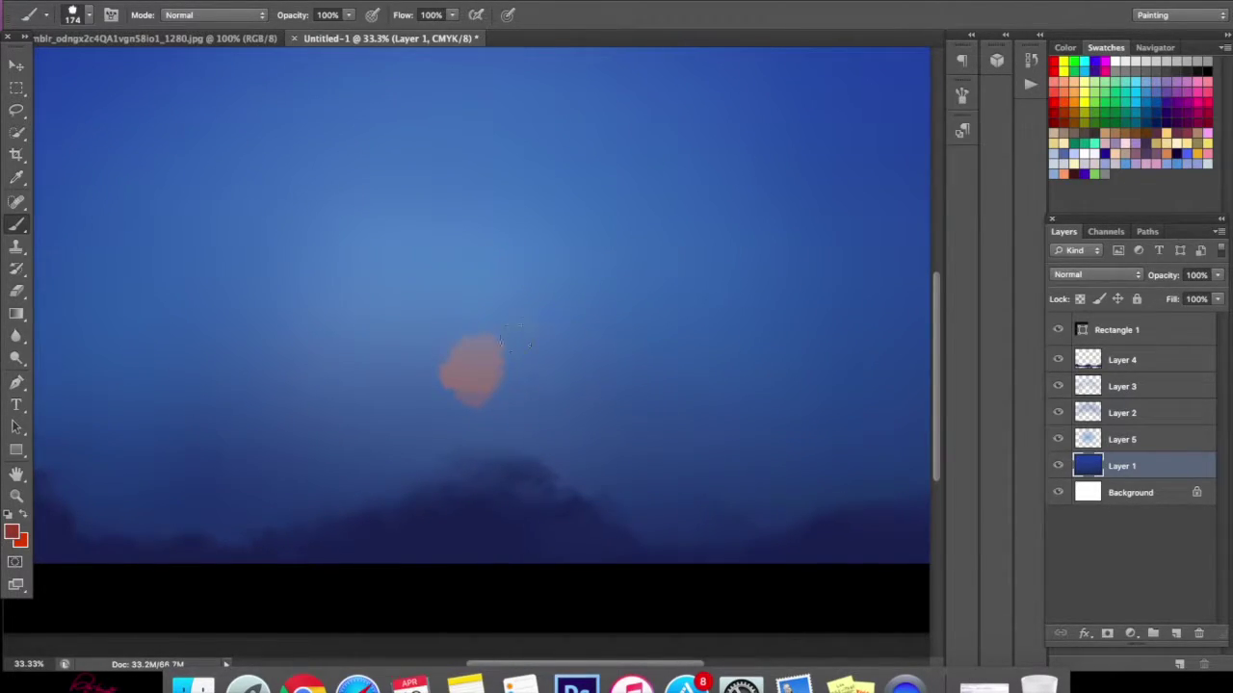
pyautogui.click(169, 0)
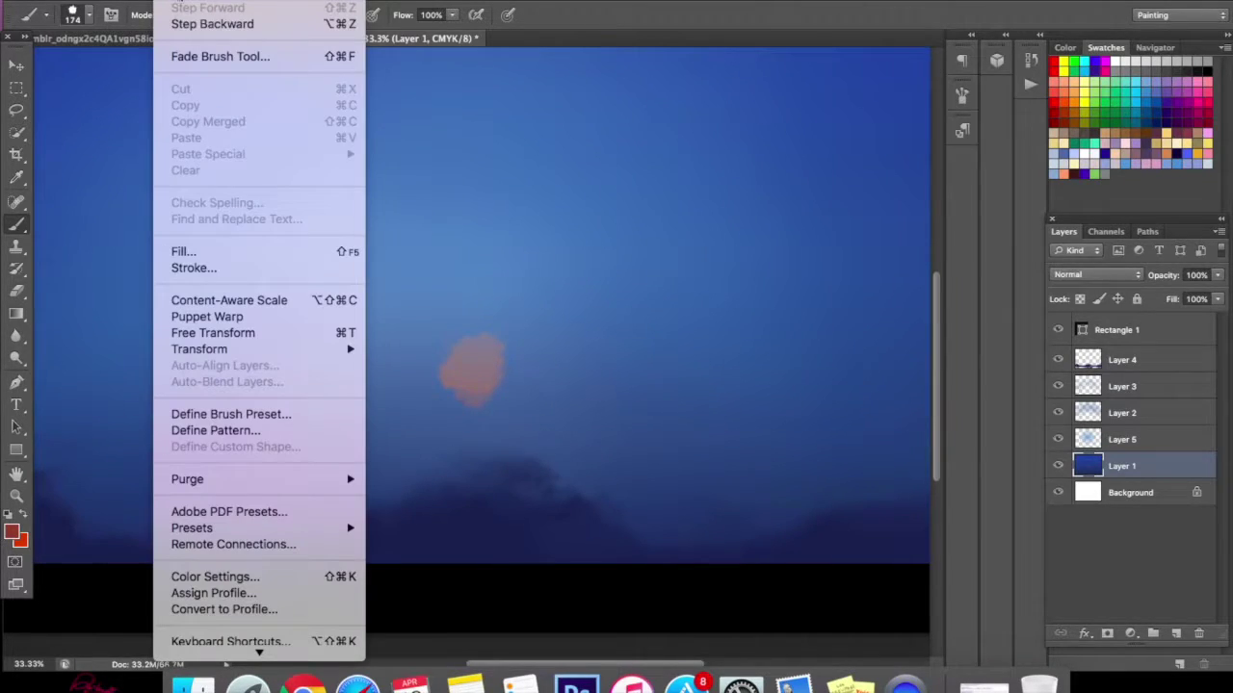
pyautogui.click(188, 19)
pyautogui.click(169, 0)
pyautogui.click(188, 19)
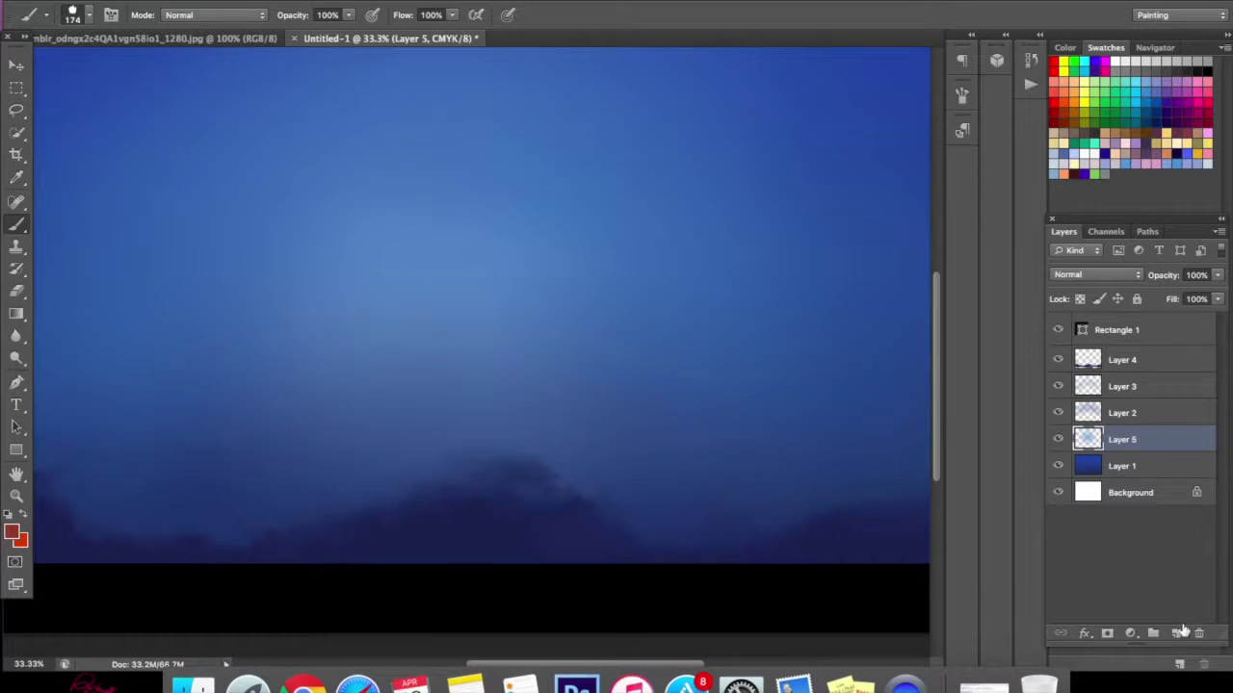
# - Add a layer above Layer 5, paint a small muted red cloud over the horizon and thin it with the 1000 px cloud eraser
pyautogui.click(1182, 631)
pyautogui.moveTo(457, 353)
pyautogui.mouseDown()
pyautogui.moveTo(495, 364)
pyautogui.moveTo(425, 363)
pyautogui.mouseUp()
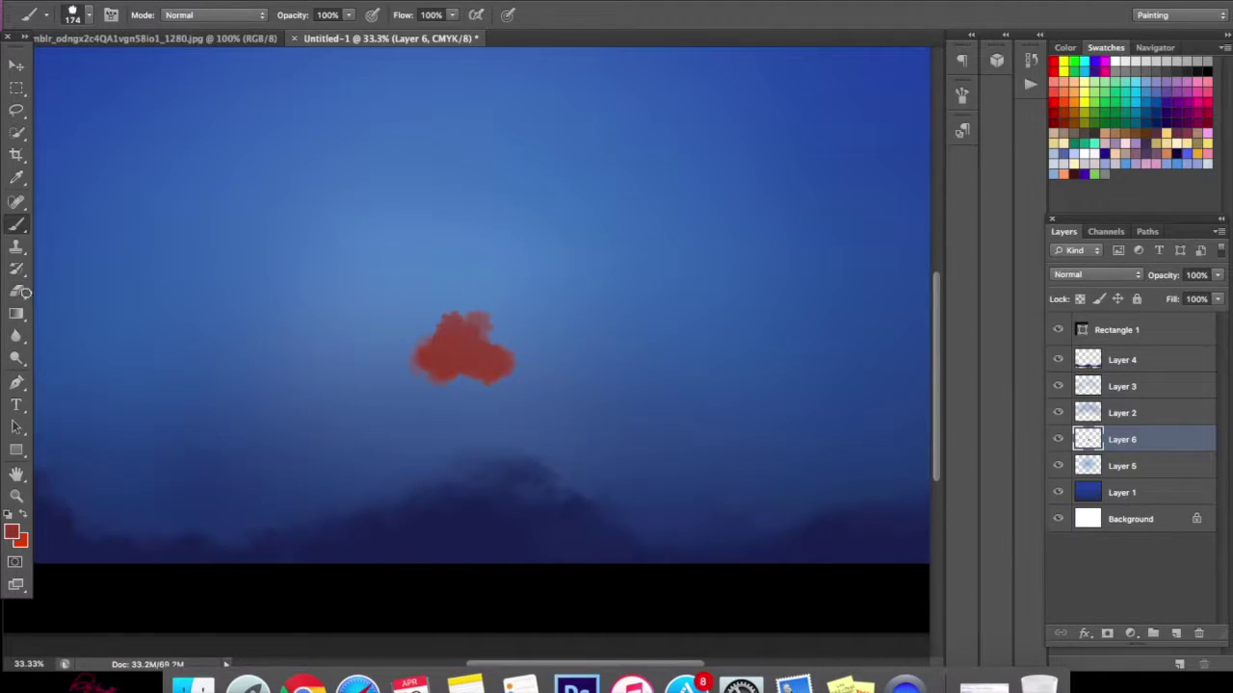
pyautogui.click(17, 291)
pyautogui.moveTo(479, 325)
pyautogui.mouseDown()
pyautogui.moveTo(407, 324)
pyautogui.moveTo(452, 306)
pyautogui.moveTo(465, 282)
pyautogui.moveTo(424, 309)
pyautogui.mouseUp()
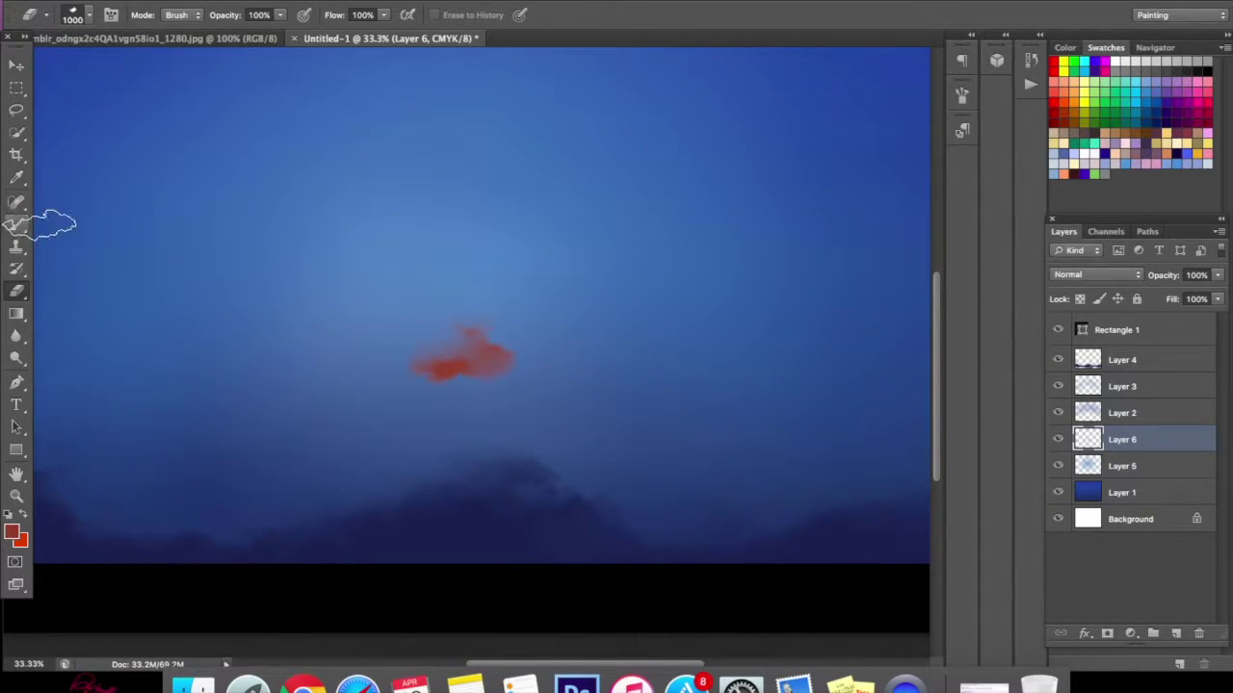
pyautogui.moveTo(508, 343); pyautogui.dragTo(508, 357)
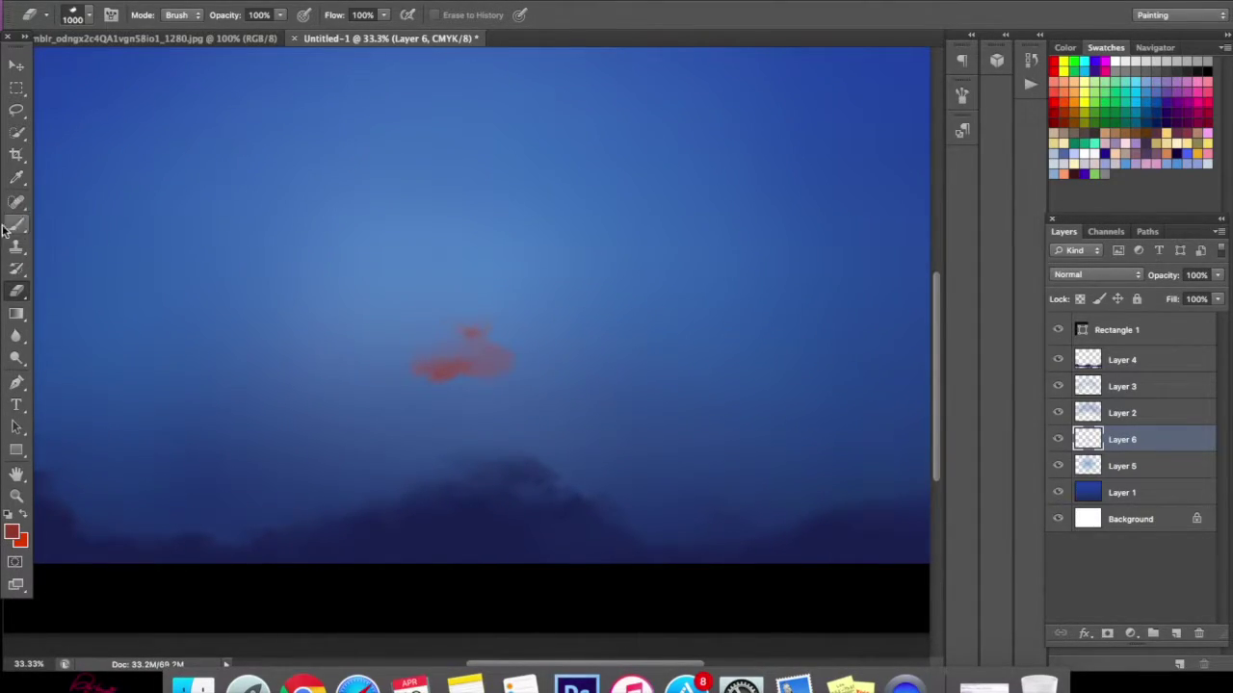
# - Paint a larger muted red cloud with a bright red core on Layer 6 and erase most of it into faint wisps
pyautogui.click(12, 225)
pyautogui.moveTo(418, 338)
pyautogui.mouseDown()
pyautogui.moveTo(498, 365)
pyautogui.moveTo(515, 393)
pyautogui.moveTo(513, 339)
pyautogui.moveTo(526, 353)
pyautogui.moveTo(441, 379)
pyautogui.moveTo(382, 353)
pyautogui.moveTo(388, 383)
pyautogui.moveTo(490, 311)
pyautogui.moveTo(461, 394)
pyautogui.moveTo(552, 394)
pyautogui.moveTo(414, 374)
pyautogui.moveTo(468, 363)
pyautogui.moveTo(426, 344)
pyautogui.moveTo(523, 366)
pyautogui.mouseUp()
pyautogui.click(17, 290)
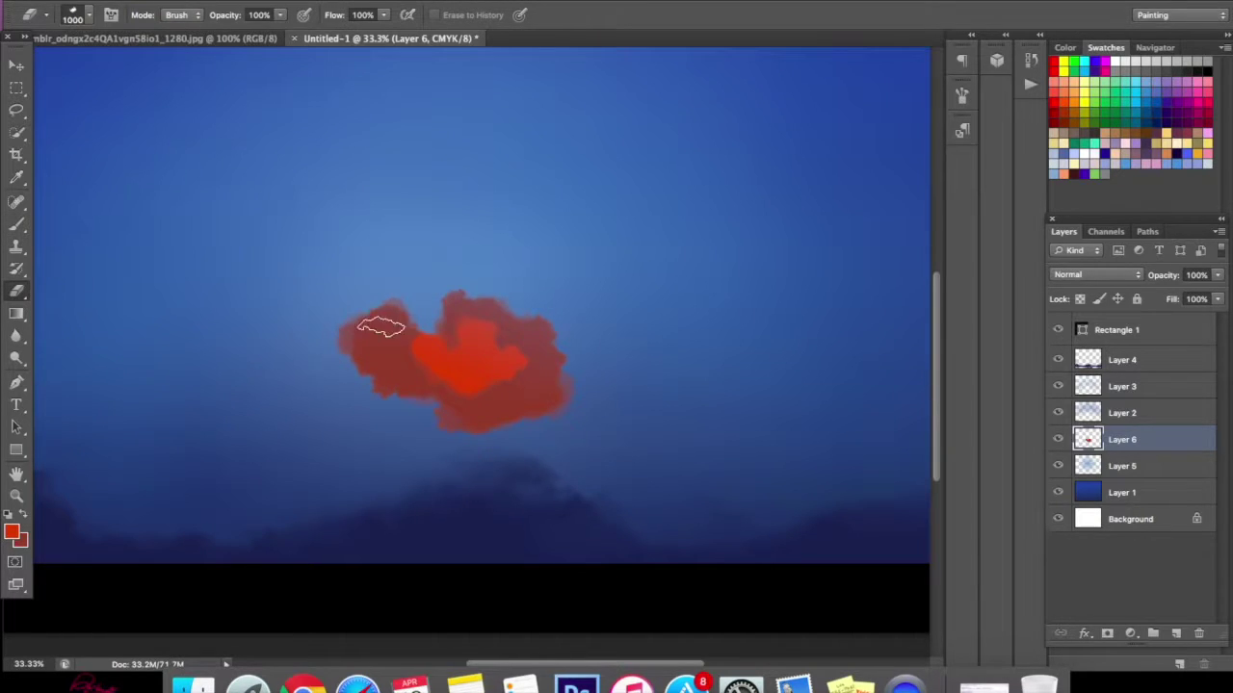
pyautogui.moveTo(389, 327)
pyautogui.mouseDown()
pyautogui.moveTo(339, 309)
pyautogui.moveTo(394, 298)
pyautogui.mouseUp()
pyautogui.moveTo(564, 267); pyautogui.dragTo(530, 311)
pyautogui.moveTo(598, 426)
pyautogui.mouseDown()
pyautogui.moveTo(520, 416)
pyautogui.moveTo(366, 352)
pyautogui.moveTo(488, 331)
pyautogui.moveTo(521, 428)
pyautogui.mouseUp()
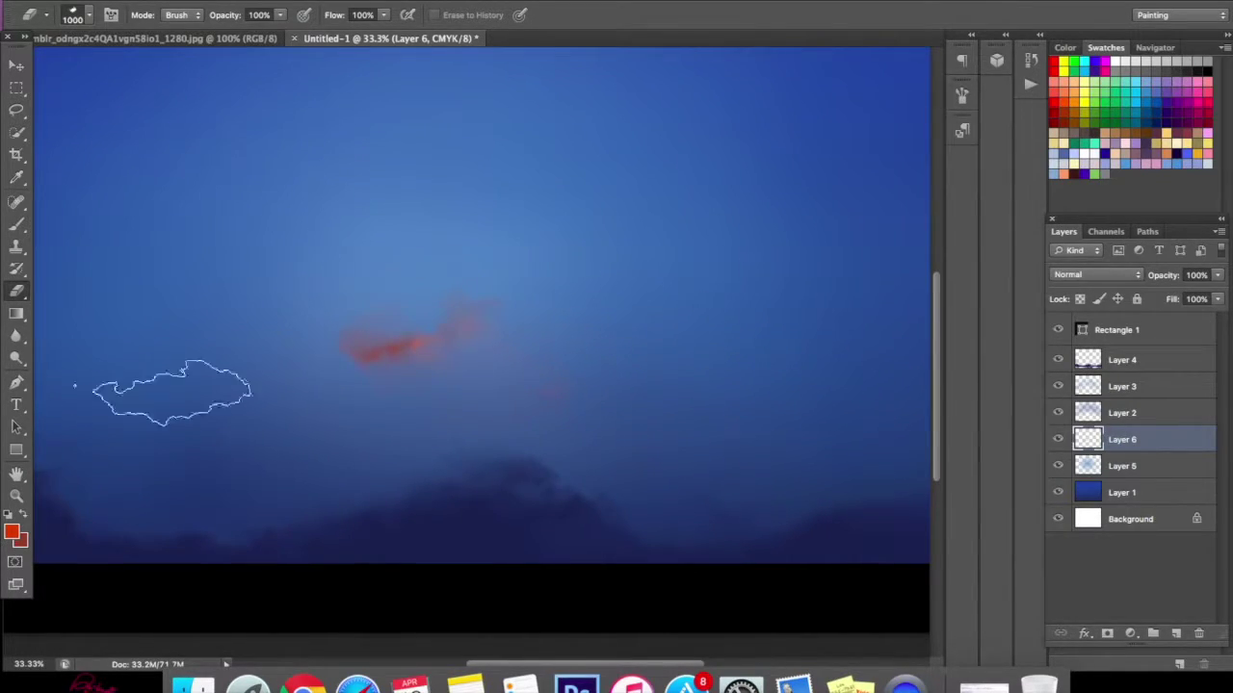
# - Delete Layer 6 with its red cloud wisps
pyautogui.click(16, 495)
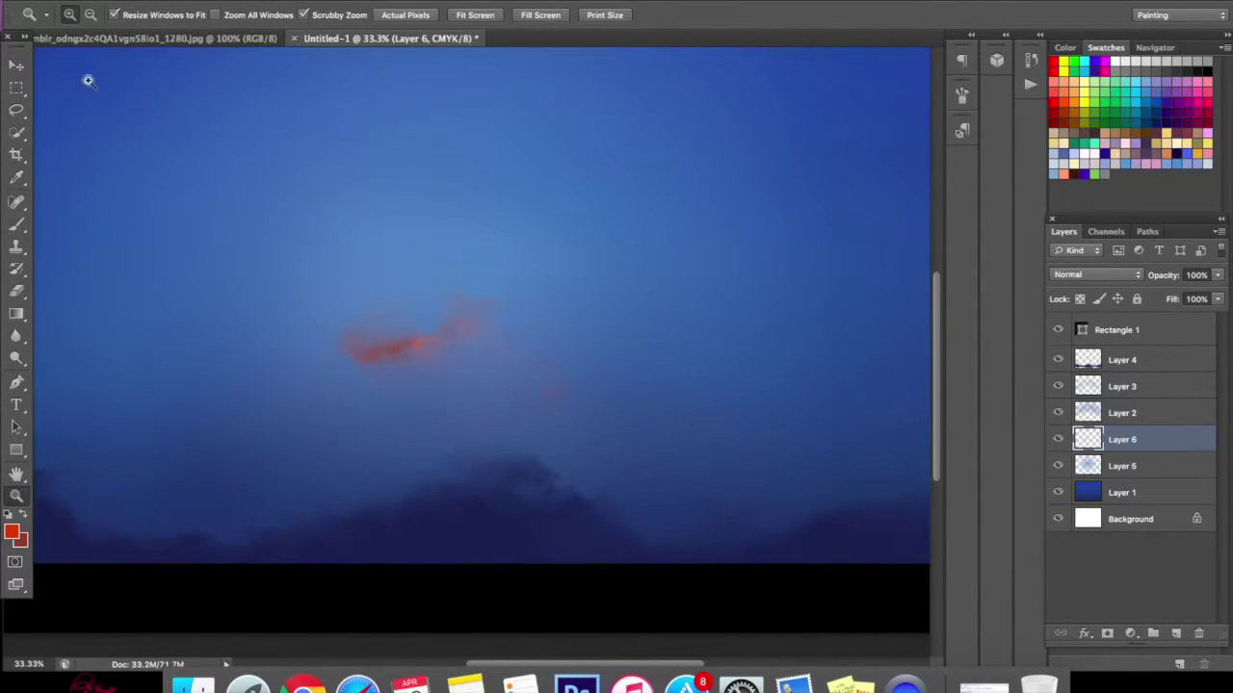
pyautogui.keyDown('alt'); pyautogui.click(216, 258); pyautogui.keyUp('alt')
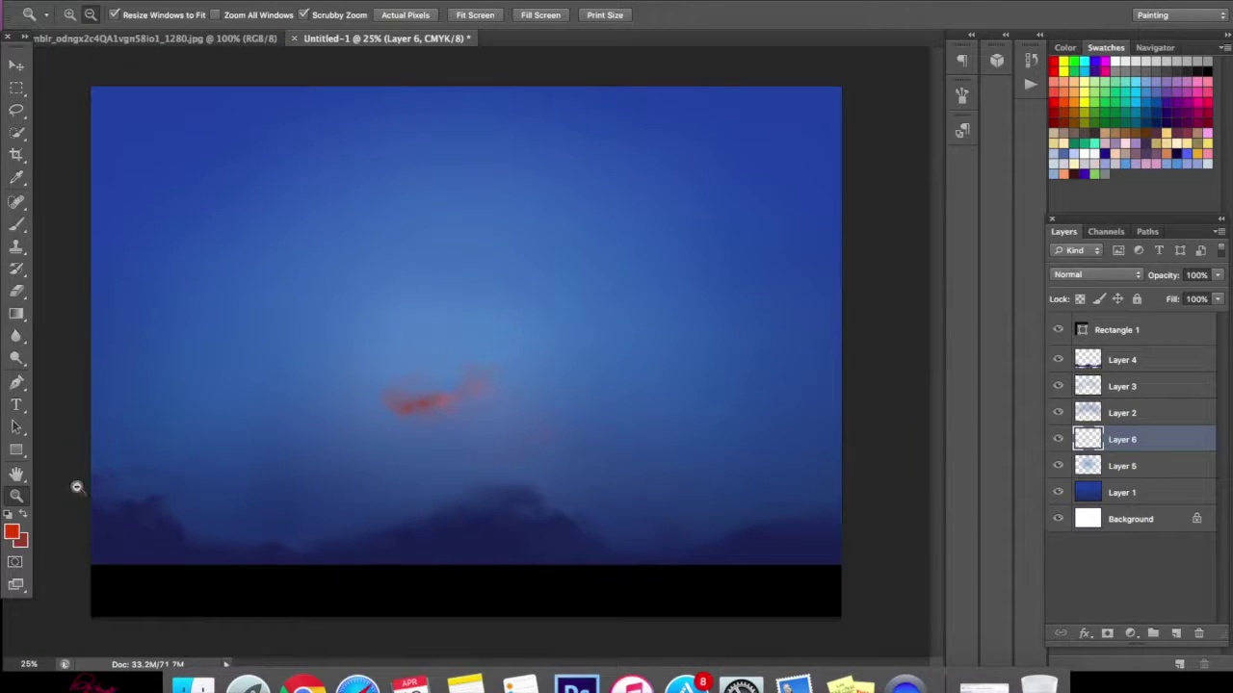
pyautogui.click(1199, 634)
pyautogui.click(750, 227)
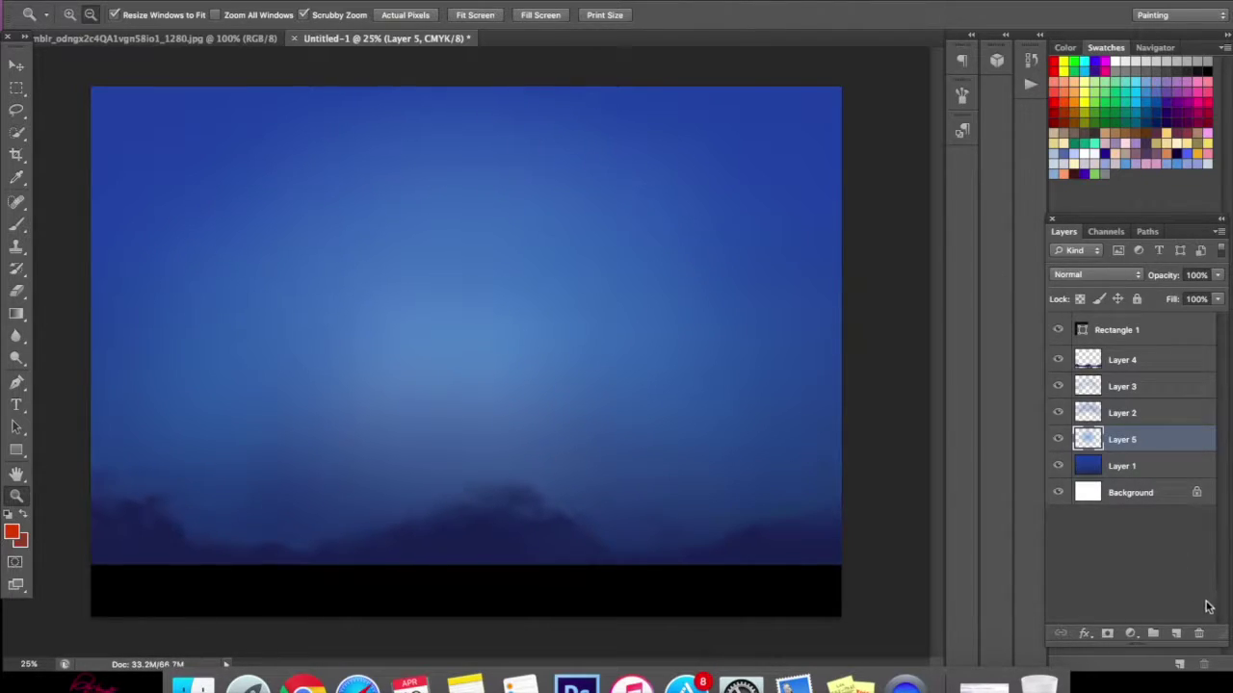
# - Add a new layer above Layer 5 and sample the dark navy of the central horizon cloud as the foreground color
pyautogui.click(1176, 634)
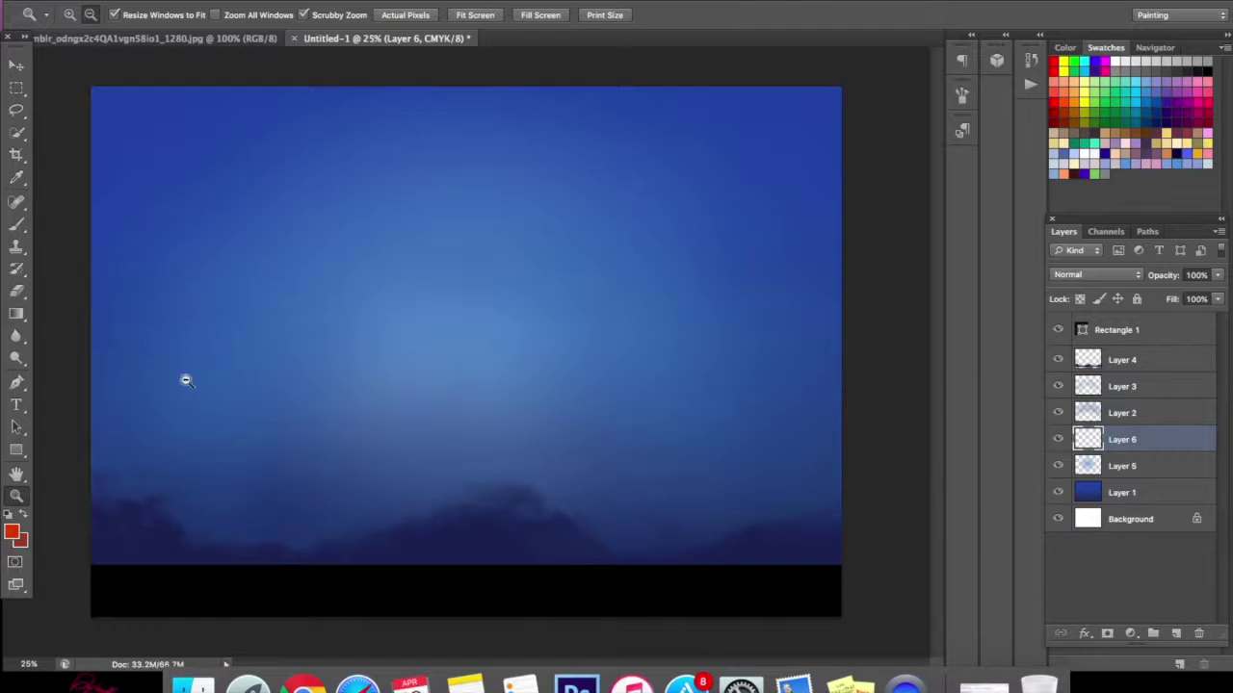
pyautogui.click(13, 532)
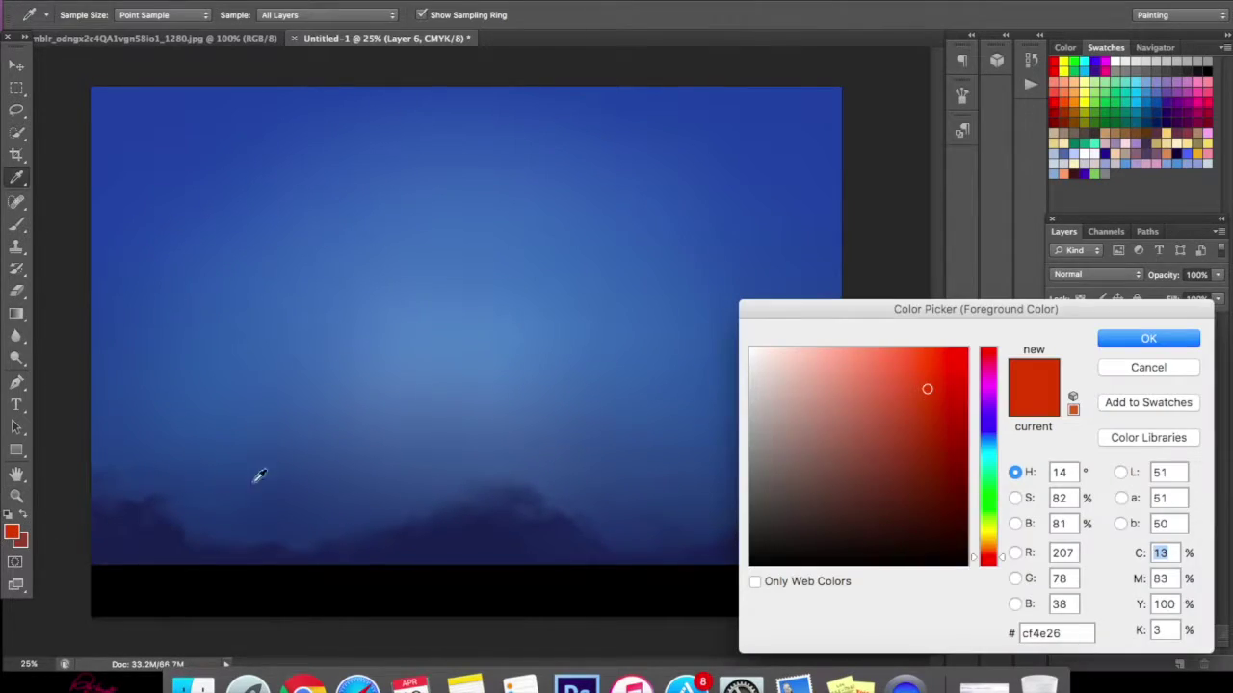
pyautogui.click(448, 536)
pyautogui.click(1118, 338)
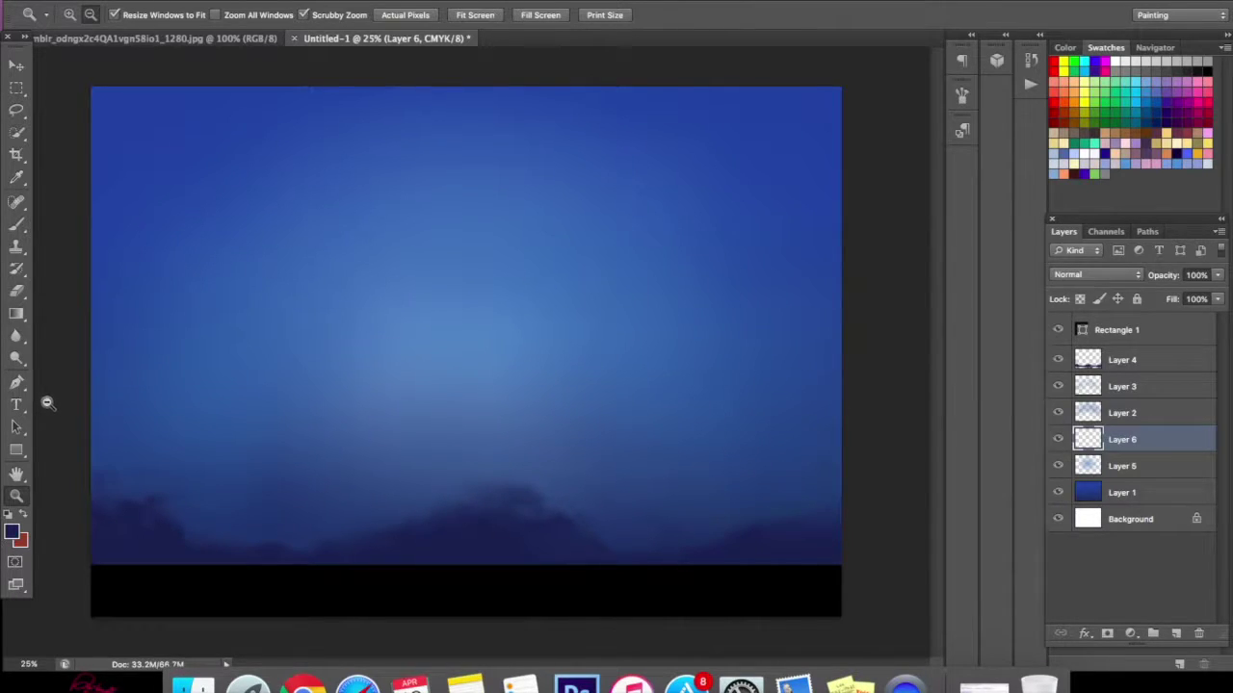
# - Paint a navy cloud bank with rounded tops across the whole horizon on Layer 6 using the 174 px brush, comparing with the layer hidden
pyautogui.click(16, 225)
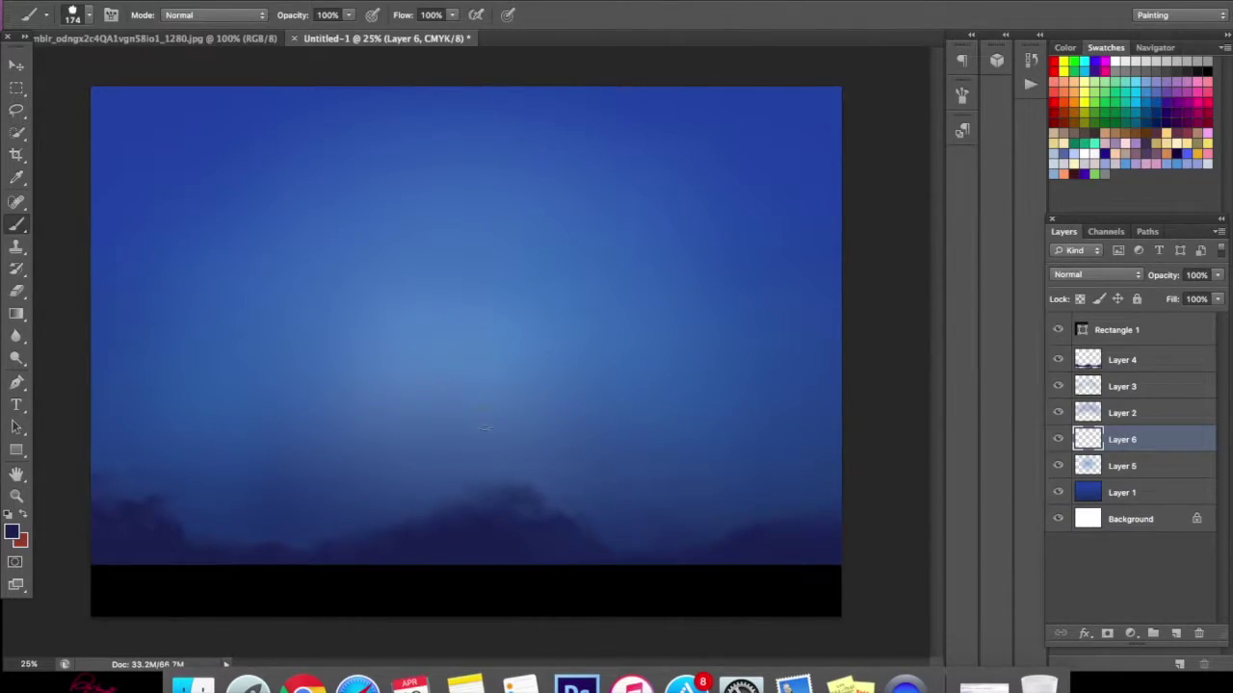
pyautogui.moveTo(603, 523)
pyautogui.mouseDown()
pyautogui.moveTo(644, 529)
pyautogui.moveTo(650, 547)
pyautogui.moveTo(596, 542)
pyautogui.mouseUp()
pyautogui.moveTo(729, 501)
pyautogui.mouseDown()
pyautogui.moveTo(666, 488)
pyautogui.moveTo(702, 523)
pyautogui.moveTo(540, 466)
pyautogui.moveTo(555, 484)
pyautogui.moveTo(474, 483)
pyautogui.moveTo(739, 485)
pyautogui.moveTo(696, 515)
pyautogui.moveTo(707, 544)
pyautogui.moveTo(803, 523)
pyautogui.moveTo(748, 524)
pyautogui.moveTo(801, 491)
pyautogui.mouseUp()
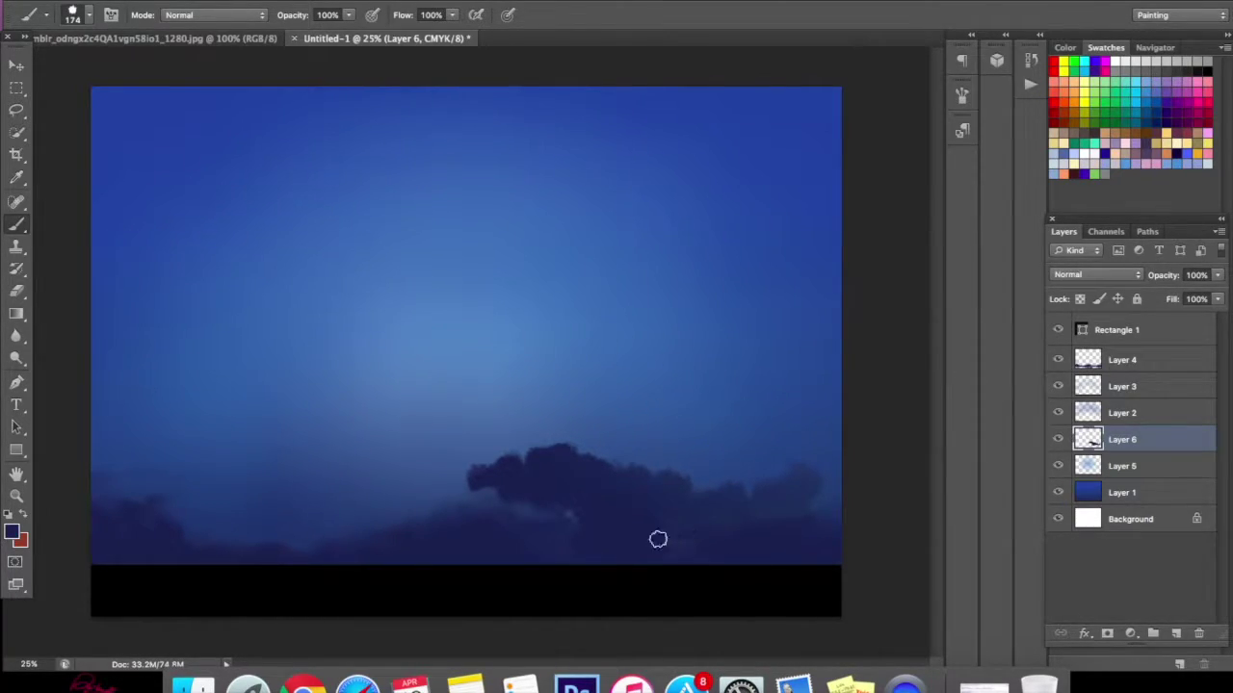
pyautogui.moveTo(411, 472)
pyautogui.mouseDown()
pyautogui.moveTo(494, 486)
pyautogui.moveTo(421, 514)
pyautogui.moveTo(507, 516)
pyautogui.moveTo(408, 523)
pyautogui.moveTo(349, 546)
pyautogui.moveTo(322, 503)
pyautogui.moveTo(286, 540)
pyautogui.moveTo(282, 511)
pyautogui.moveTo(233, 478)
pyautogui.moveTo(324, 517)
pyautogui.moveTo(179, 477)
pyautogui.moveTo(112, 481)
pyautogui.moveTo(101, 447)
pyautogui.mouseUp()
pyautogui.moveTo(268, 495); pyautogui.dragTo(370, 522)
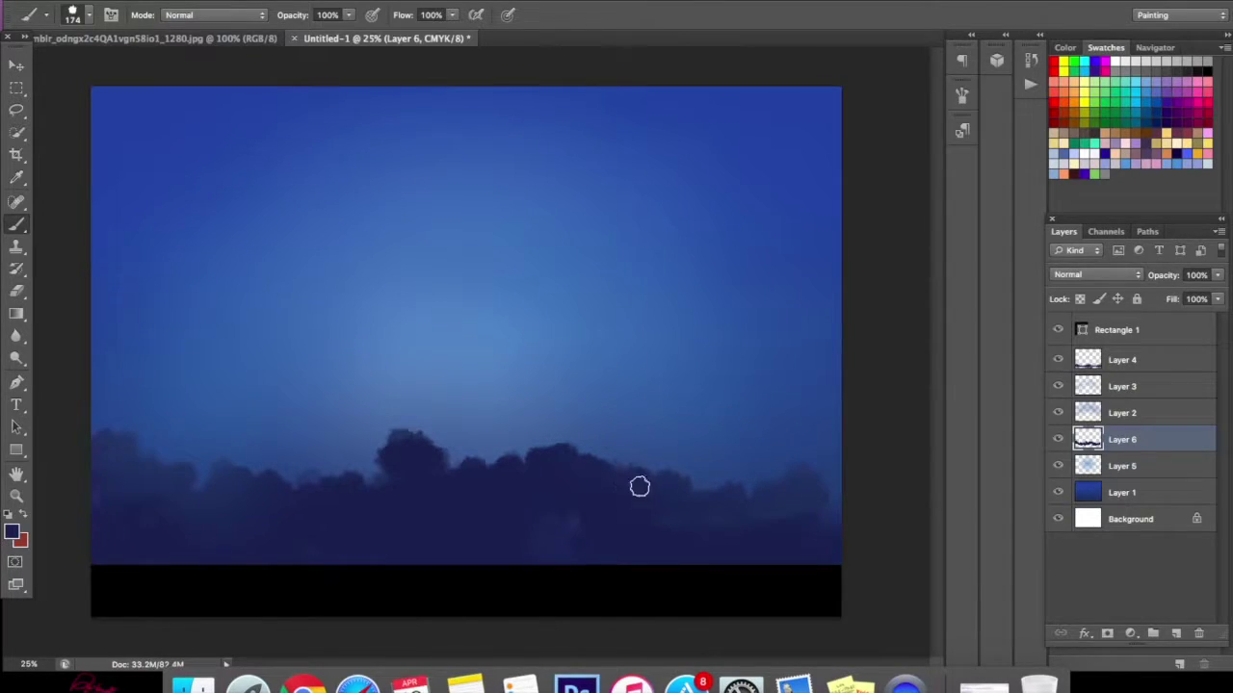
pyautogui.moveTo(755, 526)
pyautogui.mouseDown()
pyautogui.moveTo(802, 468)
pyautogui.moveTo(846, 441)
pyautogui.moveTo(802, 446)
pyautogui.moveTo(824, 496)
pyautogui.mouseUp()
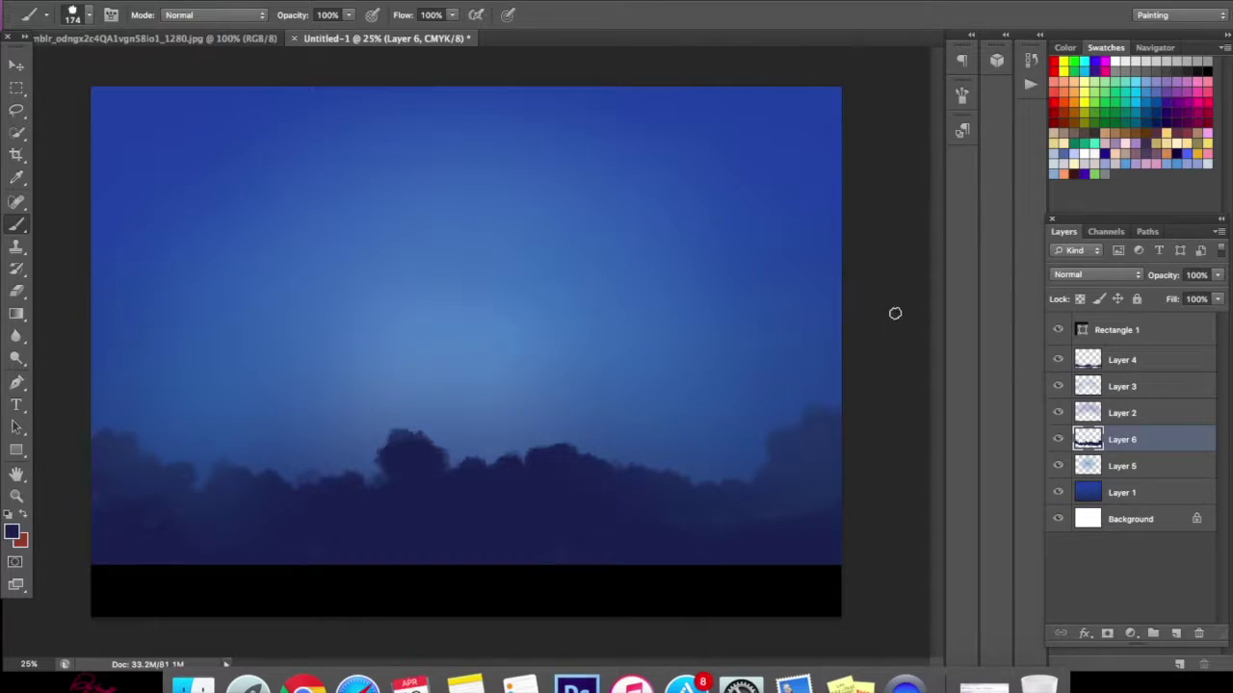
pyautogui.click(1057, 439)
pyautogui.click(1057, 439)
# - Paint a red patch on the central horizon cloud and thin the surrounding cloud tops with the 1000 px cloud eraser
pyautogui.click(27, 515)
pyautogui.moveTo(491, 496)
pyautogui.mouseDown()
pyautogui.moveTo(462, 504)
pyautogui.moveTo(543, 488)
pyautogui.moveTo(513, 469)
pyautogui.moveTo(538, 451)
pyautogui.mouseUp()
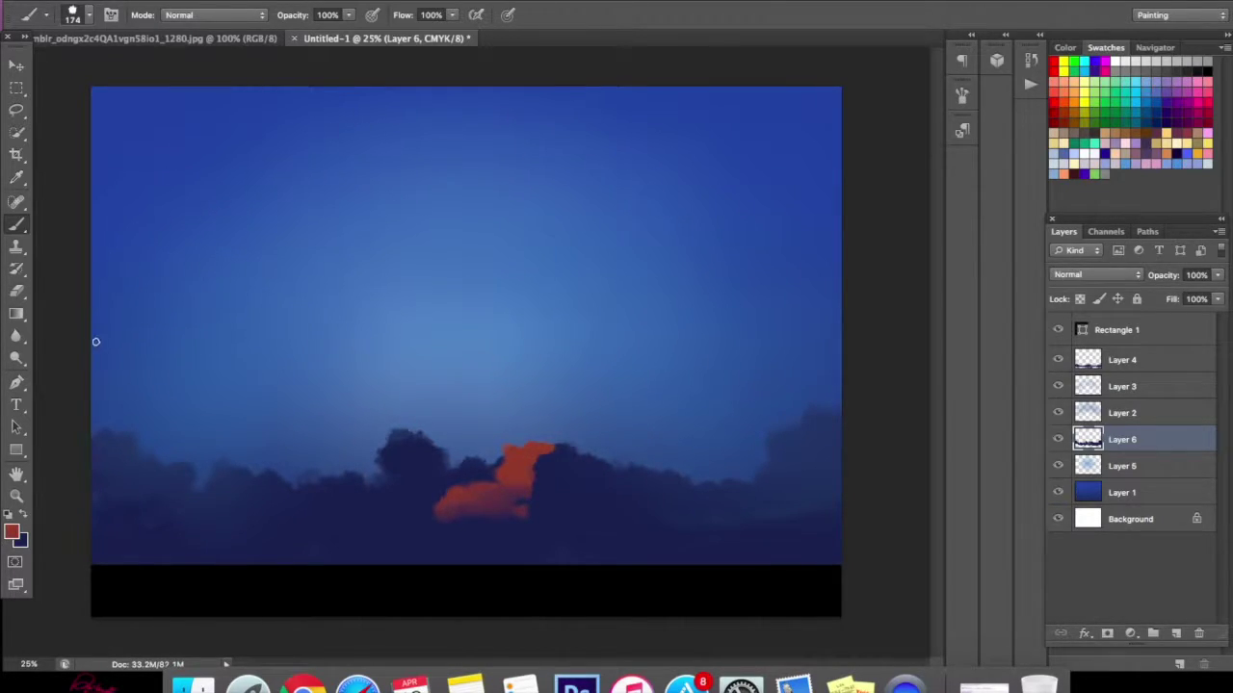
pyautogui.click(16, 291)
pyautogui.moveTo(424, 441); pyautogui.dragTo(347, 493)
pyautogui.moveTo(453, 470)
pyautogui.mouseDown()
pyautogui.moveTo(624, 442)
pyautogui.moveTo(592, 476)
pyautogui.moveTo(709, 432)
pyautogui.moveTo(531, 459)
pyautogui.moveTo(509, 476)
pyautogui.mouseUp()
pyautogui.moveTo(743, 449)
pyautogui.mouseDown()
pyautogui.moveTo(523, 473)
pyautogui.moveTo(649, 581)
pyautogui.mouseUp()
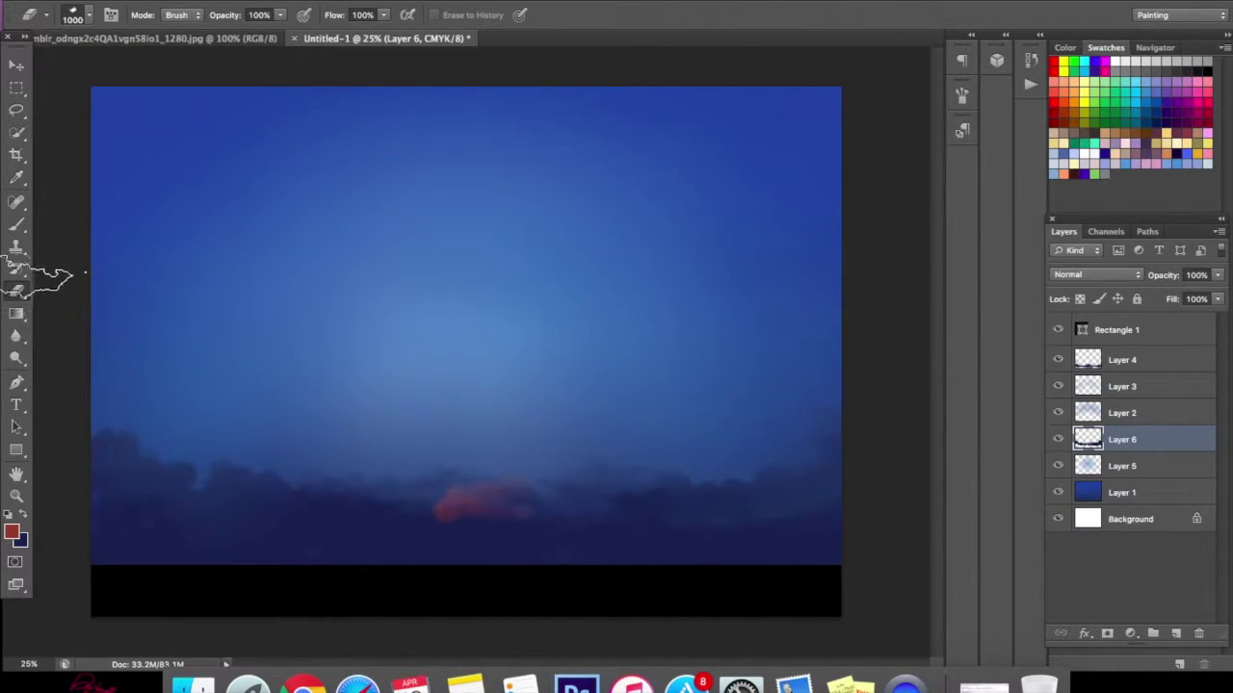
# - Move Layer 6 above Layer 4 and build up the central red patch and the navy cloud around it
pyautogui.click(19, 224)
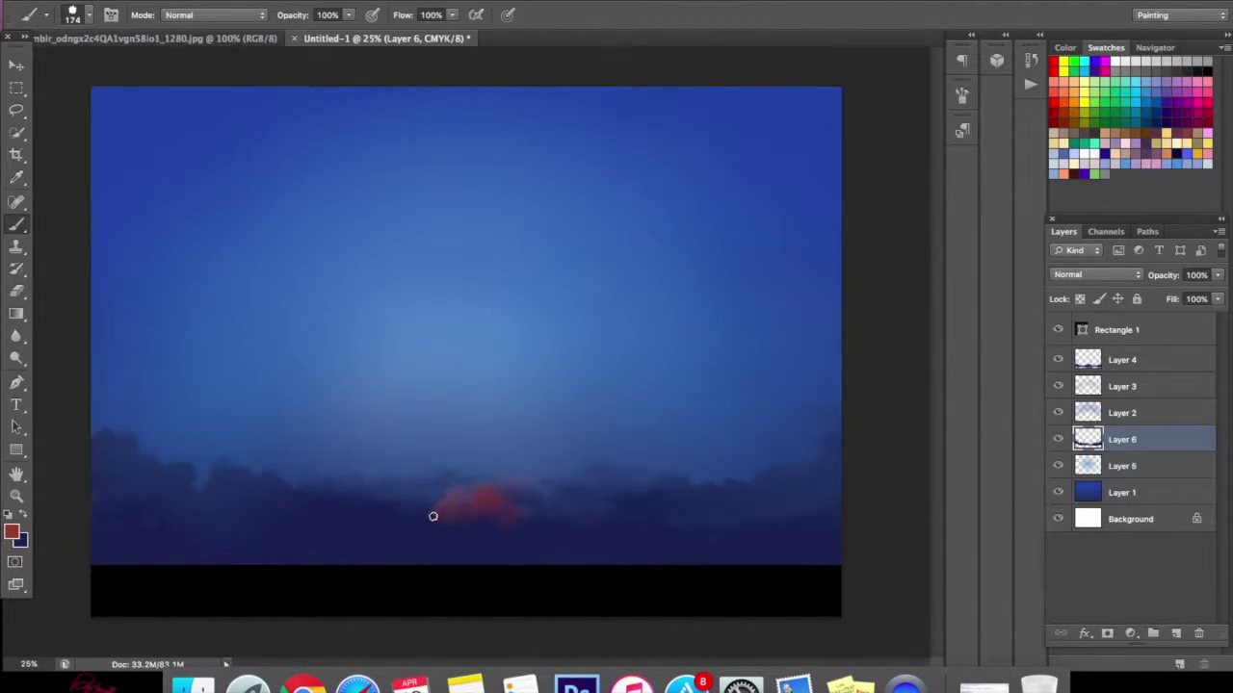
pyautogui.moveTo(1127, 439); pyautogui.dragTo(1117, 356)
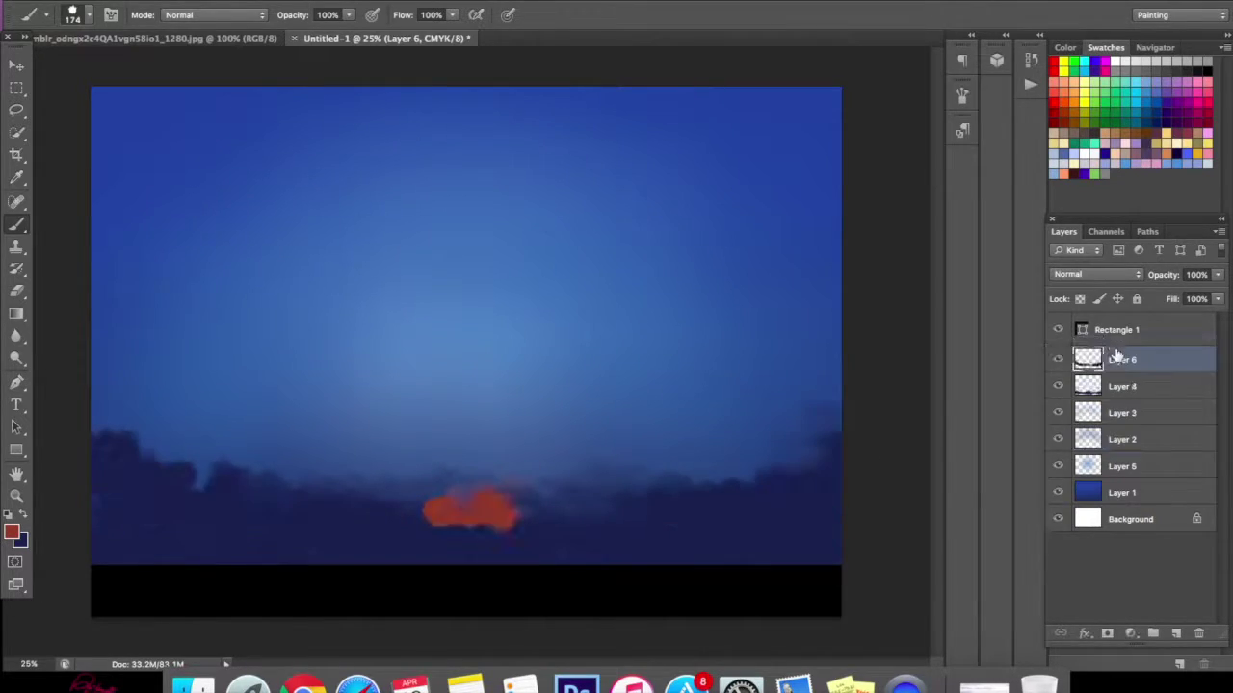
pyautogui.moveTo(448, 520)
pyautogui.mouseDown()
pyautogui.moveTo(514, 510)
pyautogui.moveTo(520, 490)
pyautogui.moveTo(489, 532)
pyautogui.mouseUp()
pyautogui.moveTo(414, 506)
pyautogui.mouseDown()
pyautogui.moveTo(527, 470)
pyautogui.moveTo(598, 489)
pyautogui.moveTo(567, 493)
pyautogui.moveTo(641, 477)
pyautogui.mouseUp()
# - Erase the navy cloud tops along the horizon into soft, uneven edges with the cloud eraser, leaving the central red patch
pyautogui.click(16, 291)
pyautogui.moveTo(444, 369)
pyautogui.mouseDown()
pyautogui.moveTo(530, 440)
pyautogui.moveTo(427, 489)
pyautogui.moveTo(468, 536)
pyautogui.mouseUp()
pyautogui.moveTo(302, 443)
pyautogui.mouseDown()
pyautogui.moveTo(196, 476)
pyautogui.moveTo(200, 407)
pyautogui.moveTo(186, 383)
pyautogui.moveTo(144, 432)
pyautogui.mouseUp()
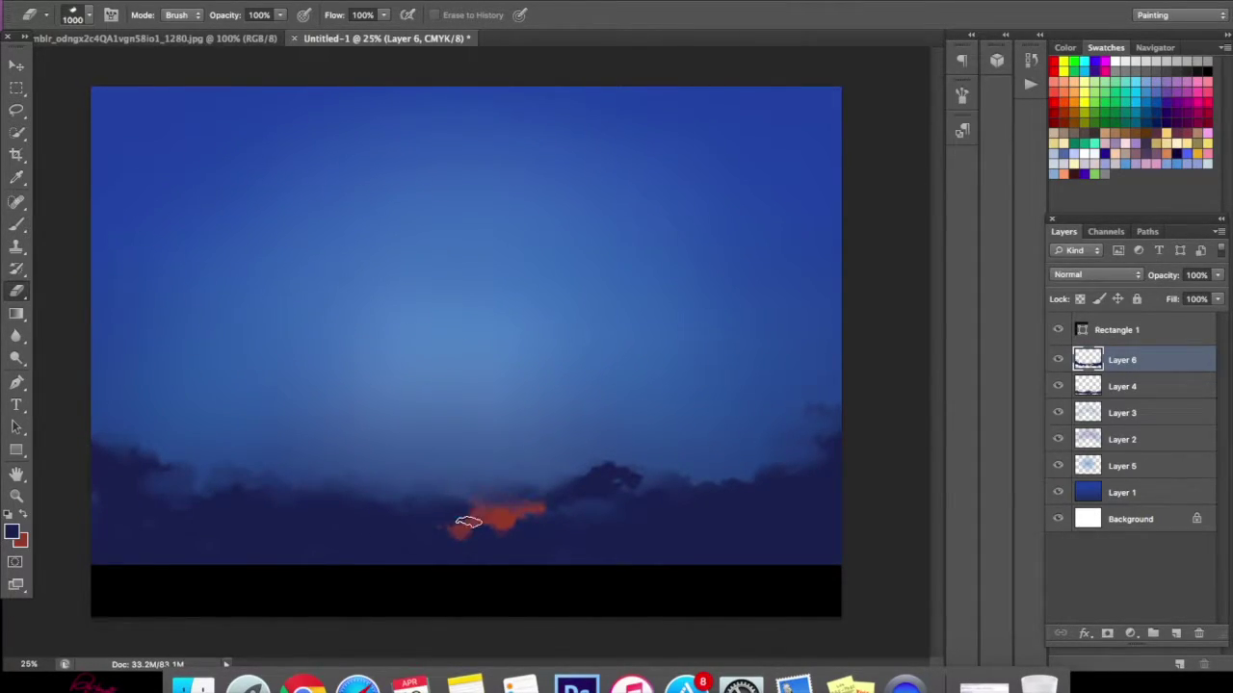
pyautogui.press('[')
pyautogui.press('[')
pyautogui.press('[')
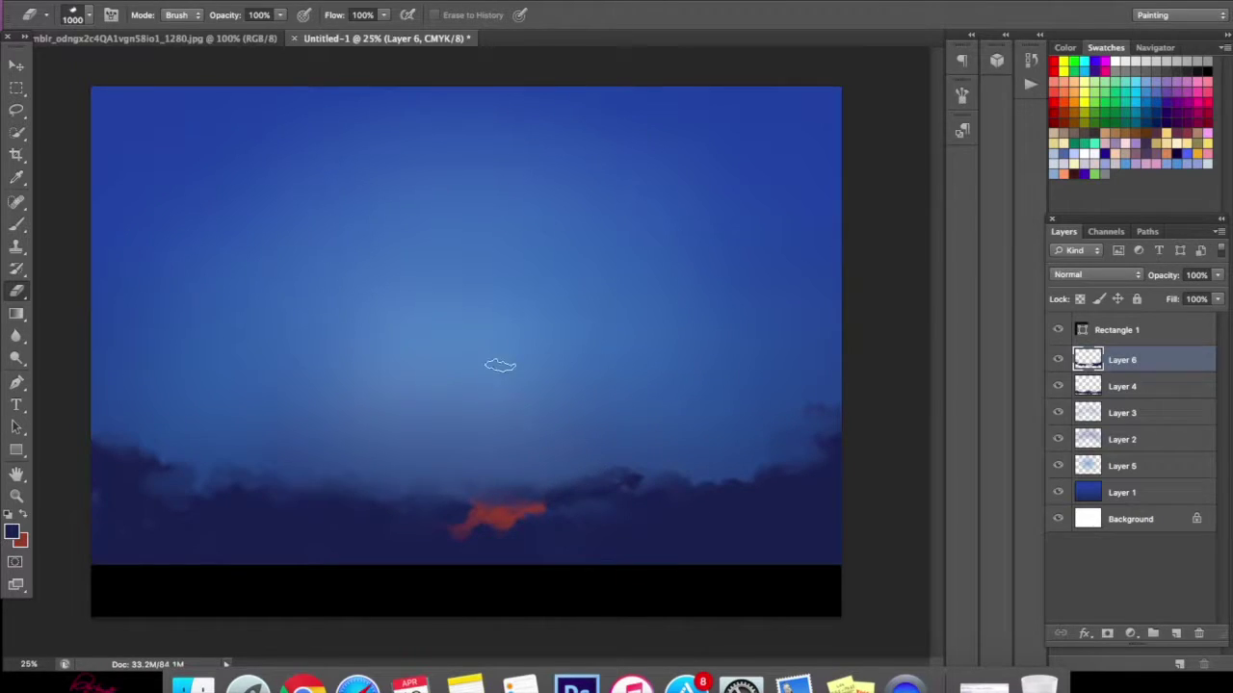
pyautogui.moveTo(656, 454)
pyautogui.mouseDown()
pyautogui.moveTo(609, 481)
pyautogui.moveTo(798, 398)
pyautogui.mouseUp()
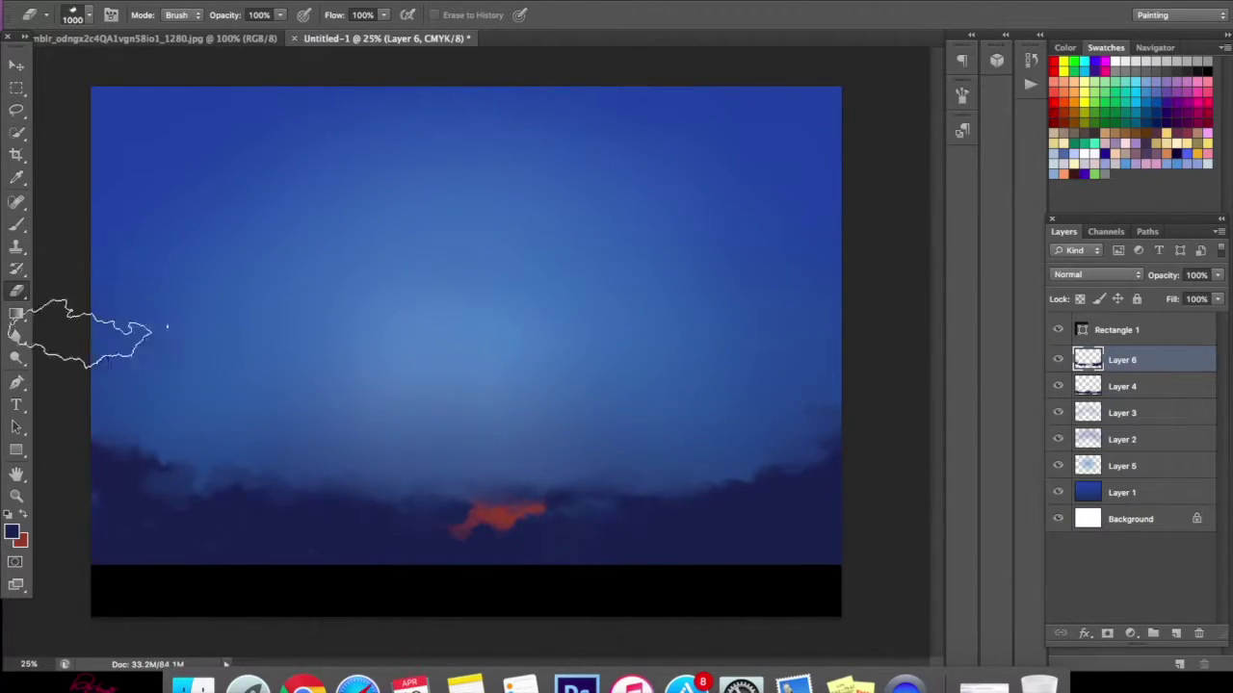
# - Paint navy puffs above the red patch, extend the red to the left, and soften the new cloud tops with the eraser
pyautogui.press('b')
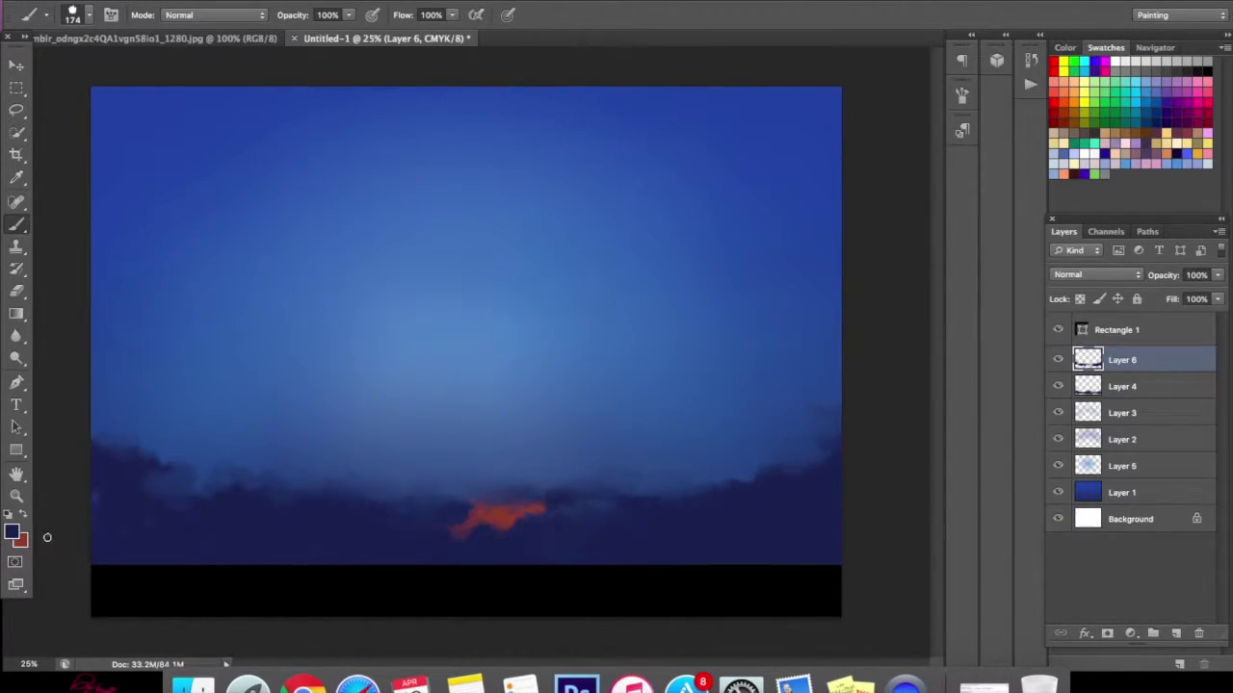
pyautogui.moveTo(484, 489)
pyautogui.mouseDown()
pyautogui.moveTo(539, 459)
pyautogui.moveTo(569, 494)
pyautogui.moveTo(564, 408)
pyautogui.mouseUp()
pyautogui.press('e')
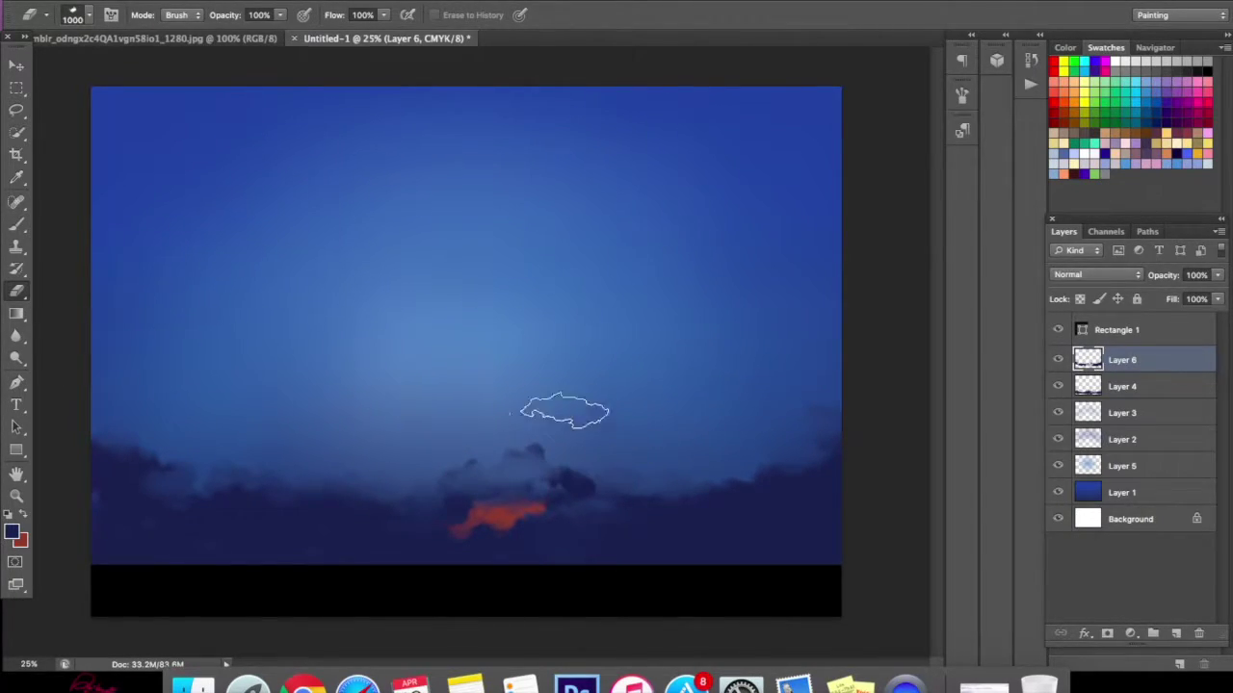
pyautogui.press('b')
pyautogui.moveTo(520, 495)
pyautogui.mouseDown()
pyautogui.moveTo(478, 479)
pyautogui.moveTo(539, 475)
pyautogui.moveTo(541, 490)
pyautogui.moveTo(531, 469)
pyautogui.moveTo(493, 496)
pyautogui.moveTo(439, 507)
pyautogui.moveTo(397, 505)
pyautogui.mouseUp()
pyautogui.click(25, 525)
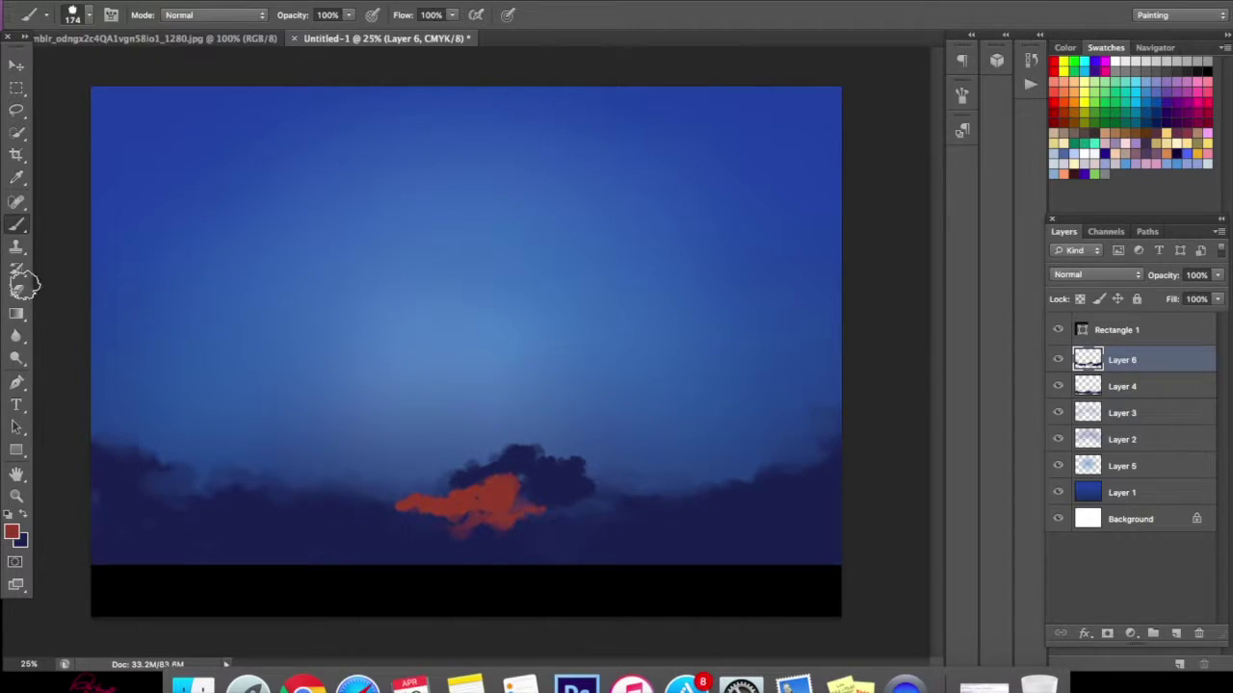
pyautogui.click(17, 289)
pyautogui.moveTo(445, 463)
pyautogui.mouseDown()
pyautogui.moveTo(476, 456)
pyautogui.moveTo(490, 481)
pyautogui.moveTo(441, 491)
pyautogui.moveTo(587, 457)
pyautogui.moveTo(559, 481)
pyautogui.moveTo(623, 485)
pyautogui.moveTo(400, 481)
pyautogui.moveTo(345, 497)
pyautogui.mouseUp()
# - Retouch the upper edge and right end of the red patch with navy and red, and erase the excess cloud above it
pyautogui.click(16, 245)
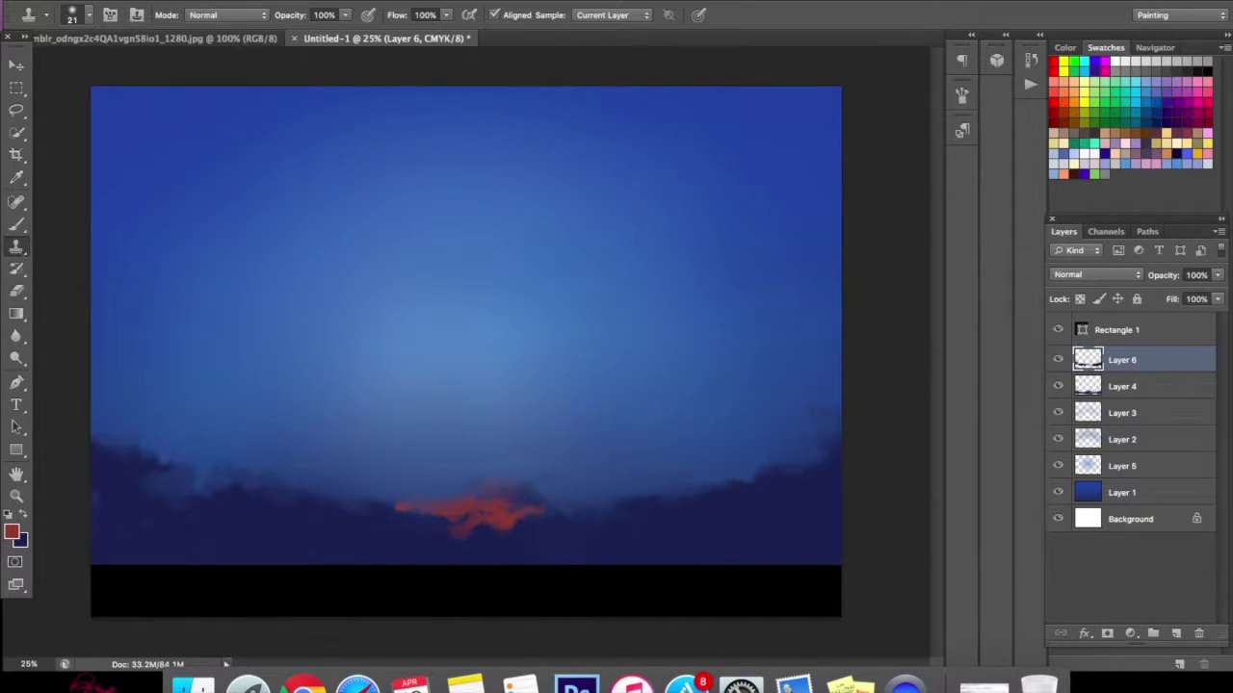
pyautogui.click(25, 521)
pyautogui.click(16, 223)
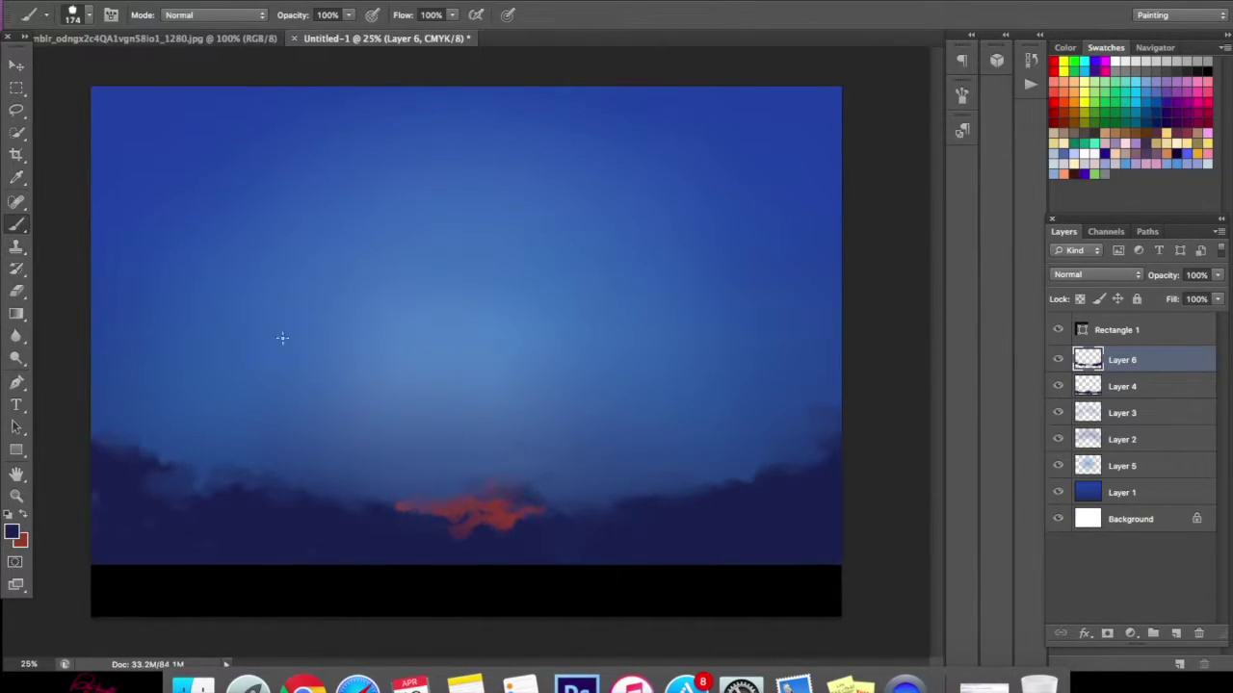
pyautogui.moveTo(506, 484)
pyautogui.mouseDown()
pyautogui.moveTo(542, 499)
pyautogui.moveTo(584, 493)
pyautogui.moveTo(504, 490)
pyautogui.moveTo(544, 508)
pyautogui.moveTo(565, 473)
pyautogui.moveTo(526, 478)
pyautogui.mouseUp()
pyautogui.click(25, 521)
pyautogui.click(17, 291)
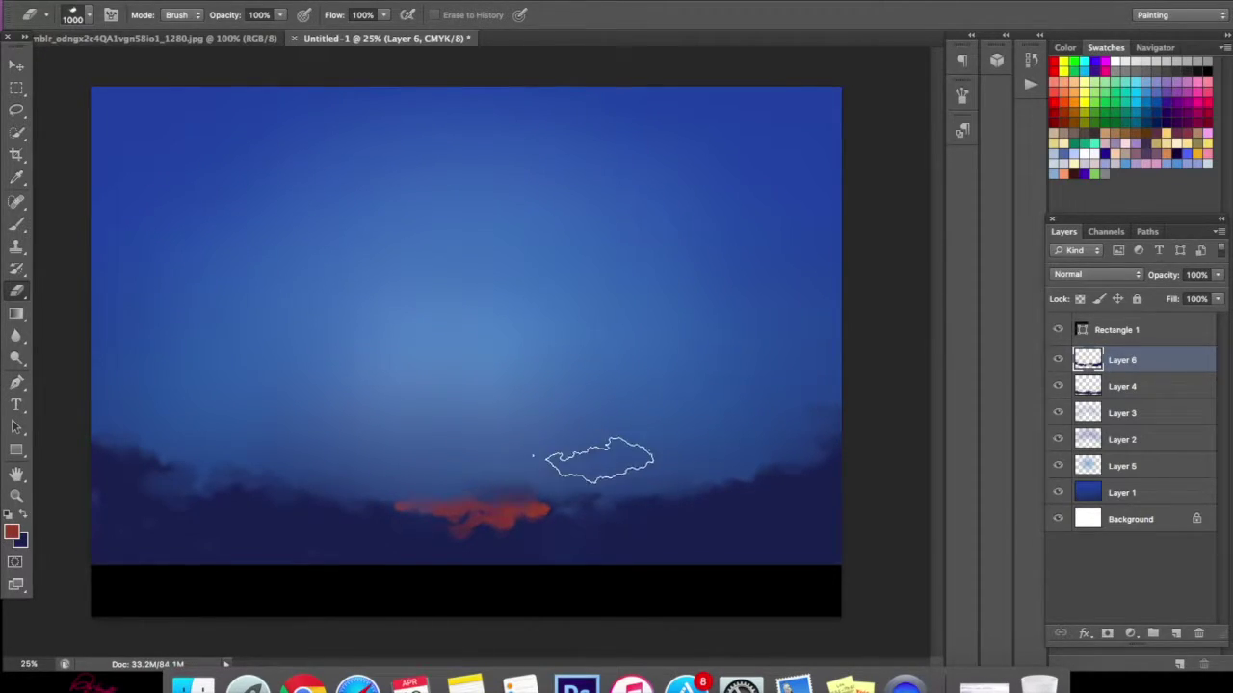
# - Sample the horizon's dark navy (16254e) as the foreground color and paint rounded cloud tops above and beside the red patch
pyautogui.press('d')
pyautogui.click(13, 533)
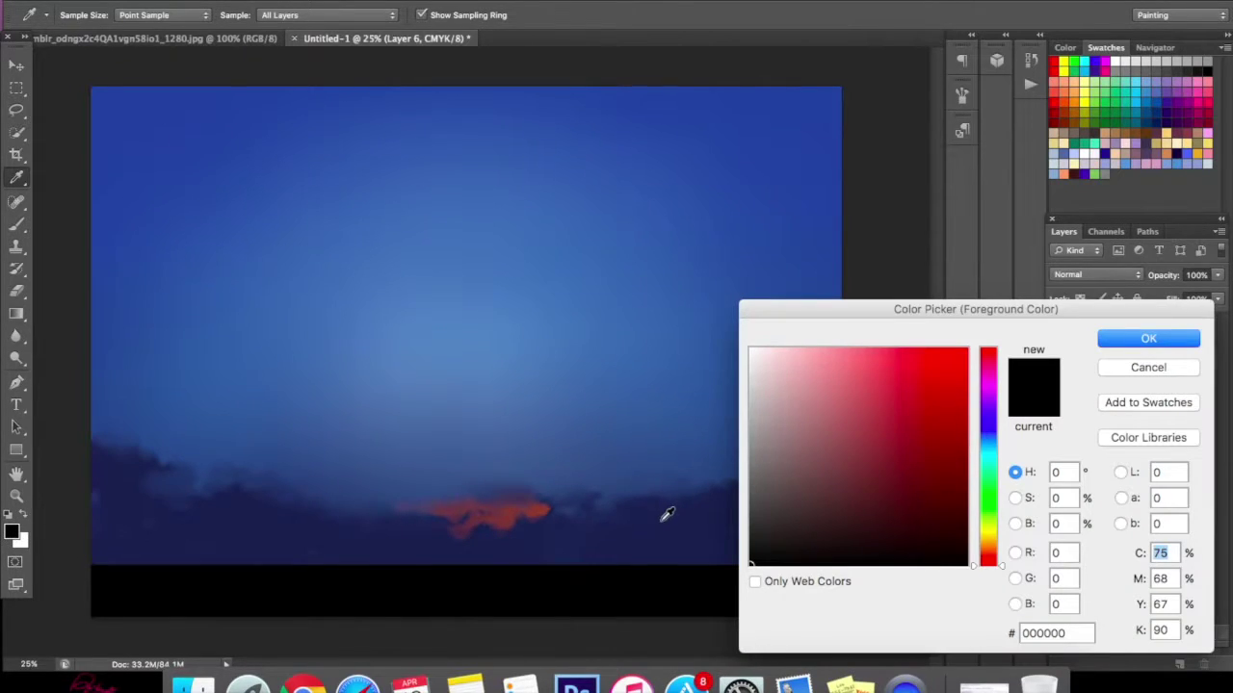
pyautogui.click(694, 524)
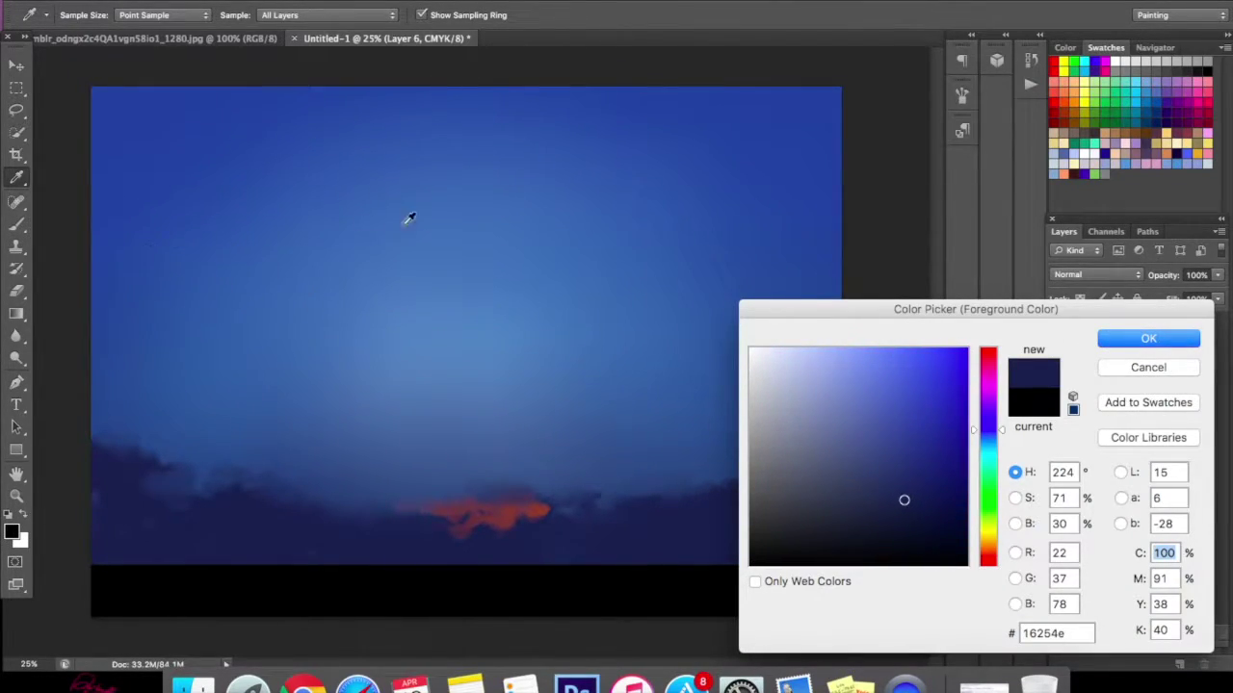
pyautogui.click(1117, 339)
pyautogui.click(16, 289)
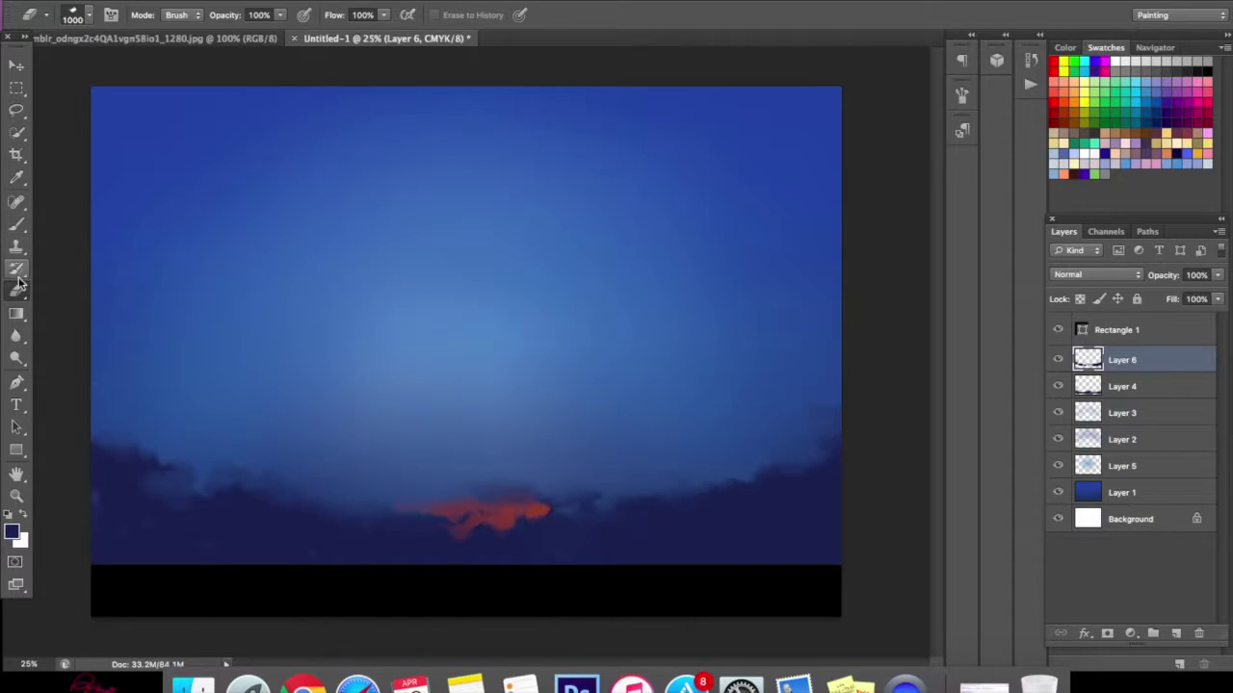
pyautogui.click(16, 223)
pyautogui.moveTo(462, 477)
pyautogui.mouseDown()
pyautogui.moveTo(626, 496)
pyautogui.moveTo(616, 481)
pyautogui.moveTo(584, 497)
pyautogui.moveTo(424, 476)
pyautogui.moveTo(404, 509)
pyautogui.moveTo(341, 516)
pyautogui.moveTo(337, 491)
pyautogui.mouseUp()
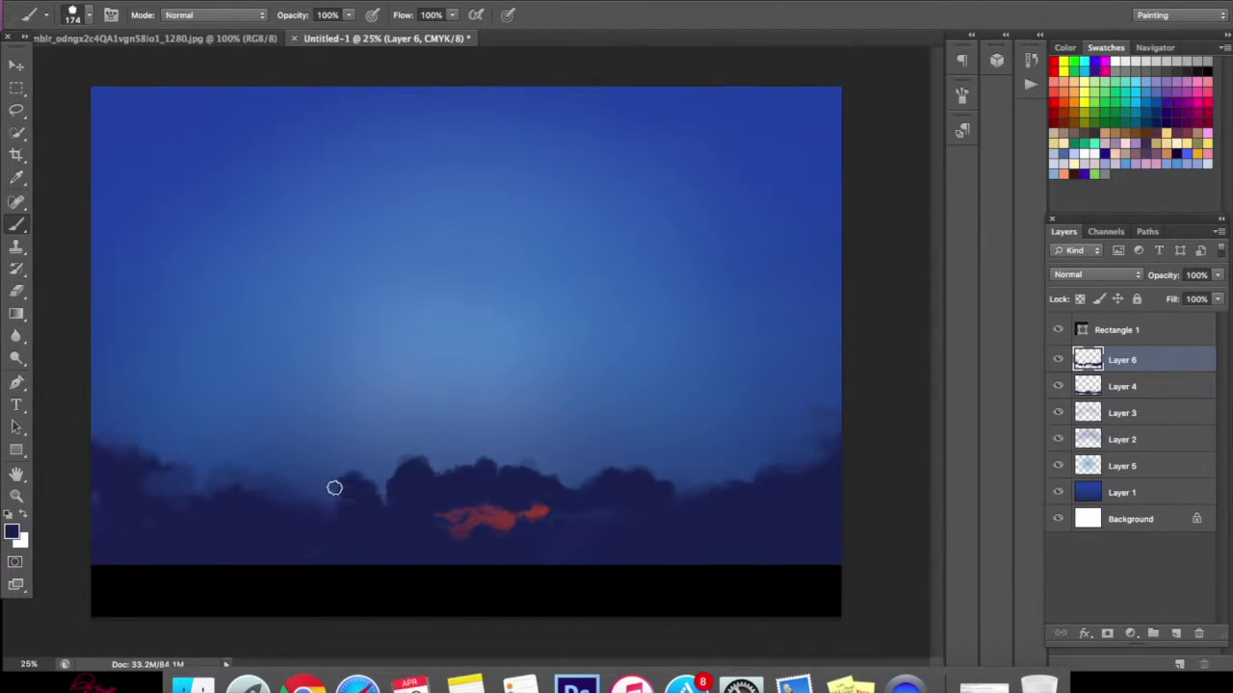
# - Sample the red of the central patch as the foreground color and paint red puffs along its left side
pyautogui.click(12, 532)
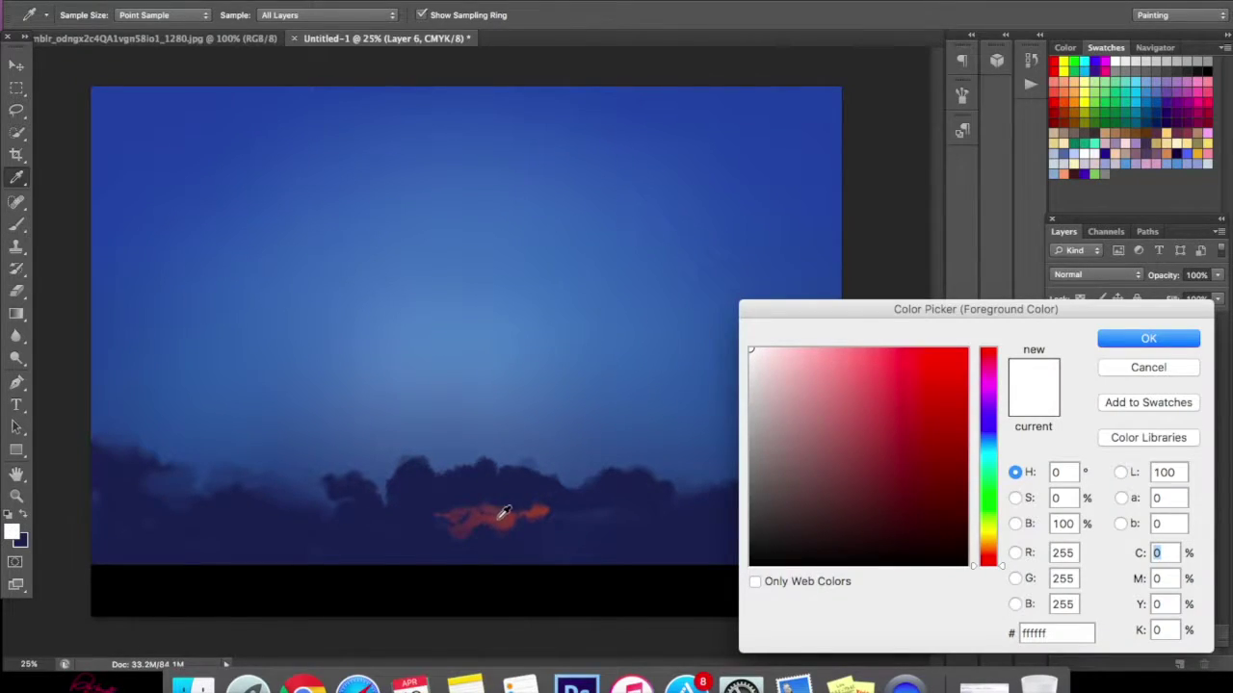
pyautogui.click(499, 516)
pyautogui.click(1107, 339)
pyautogui.moveTo(462, 511); pyautogui.dragTo(389, 488)
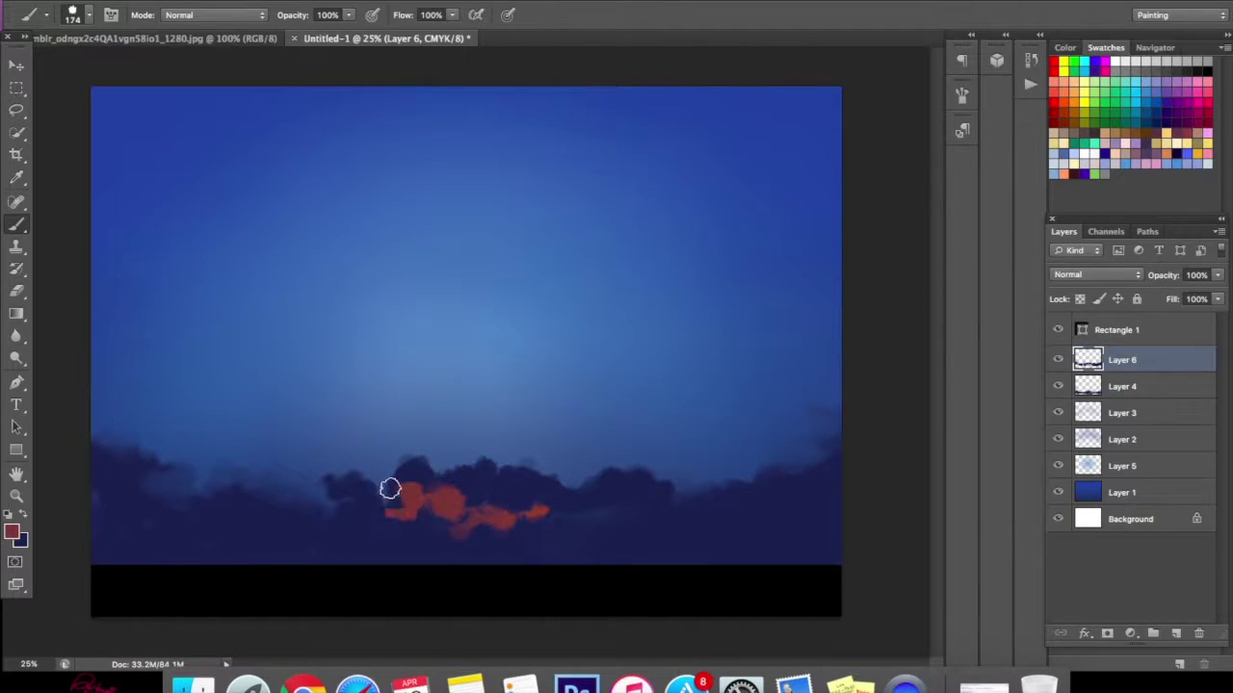
# - Set the cloud eraser to 600 px and thin the navy cloud tops and red edges around the patch
pyautogui.click(17, 290)
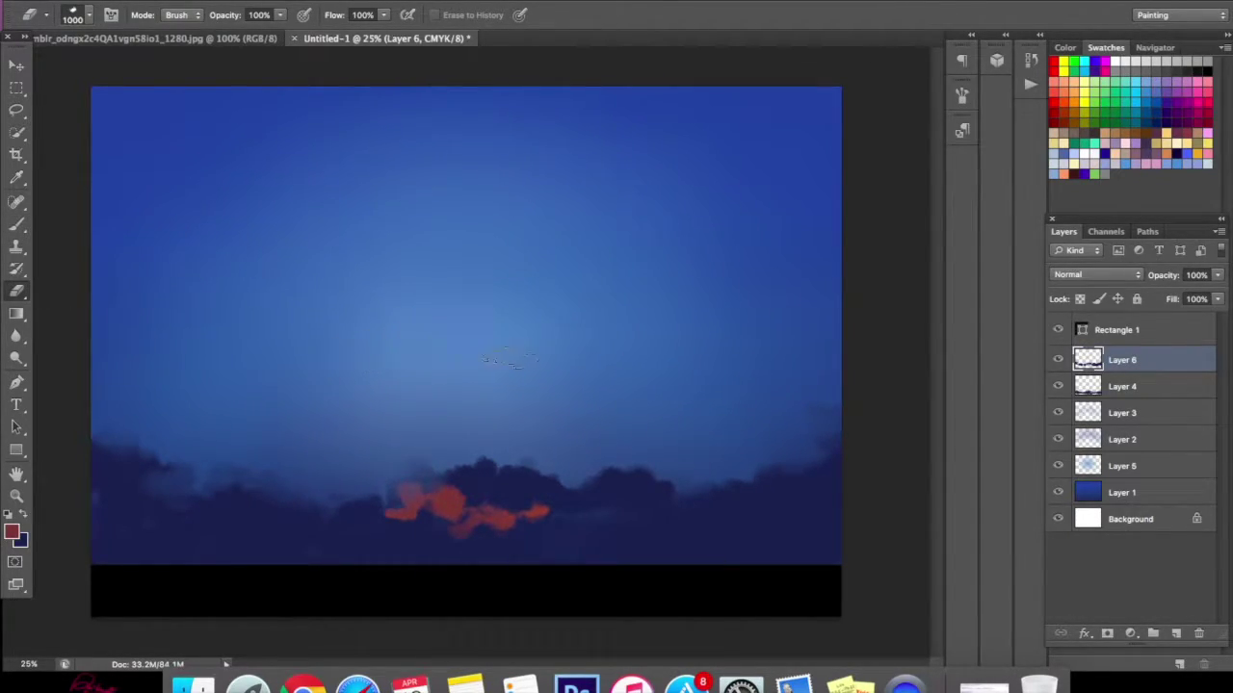
pyautogui.rightClick(498, 343)
pyautogui.doubleClick(636, 316)
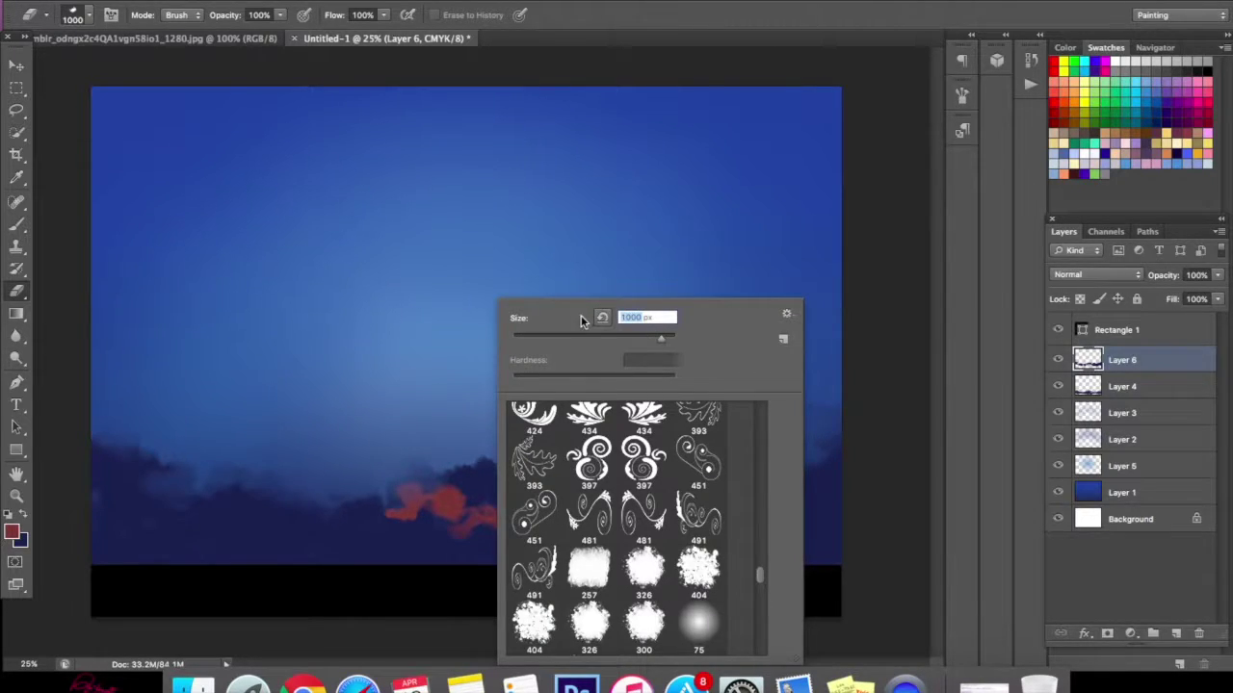
pyautogui.write('600')
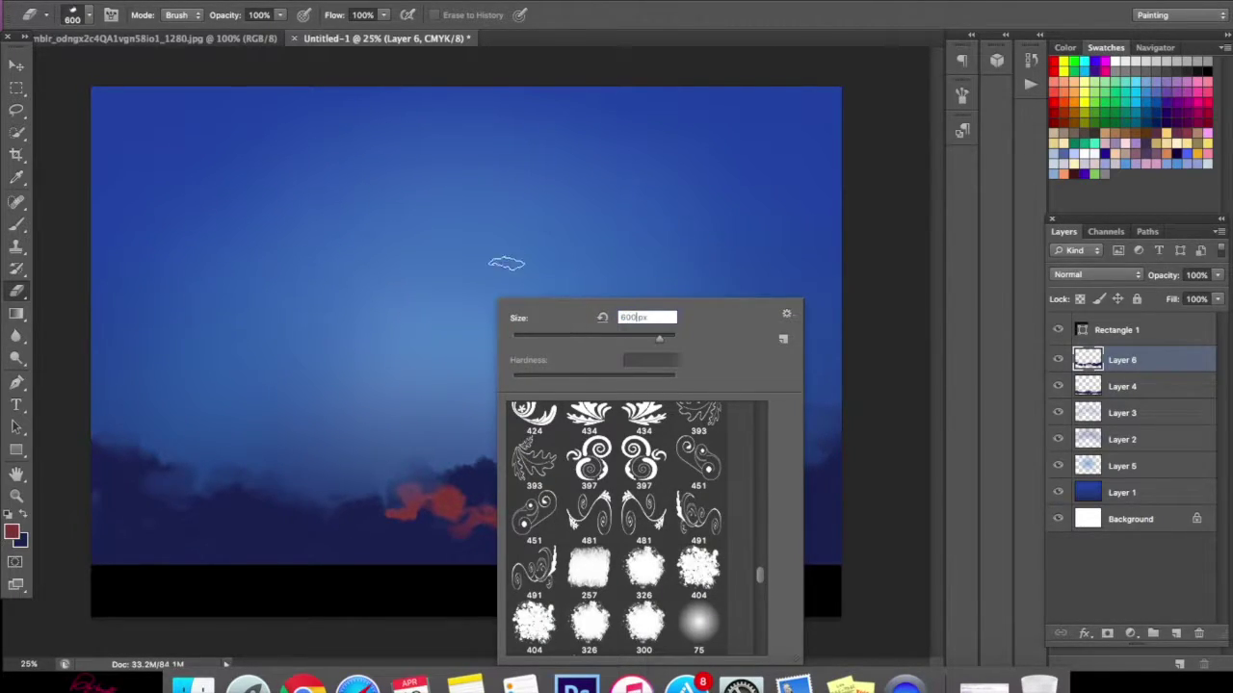
pyautogui.press('Return')
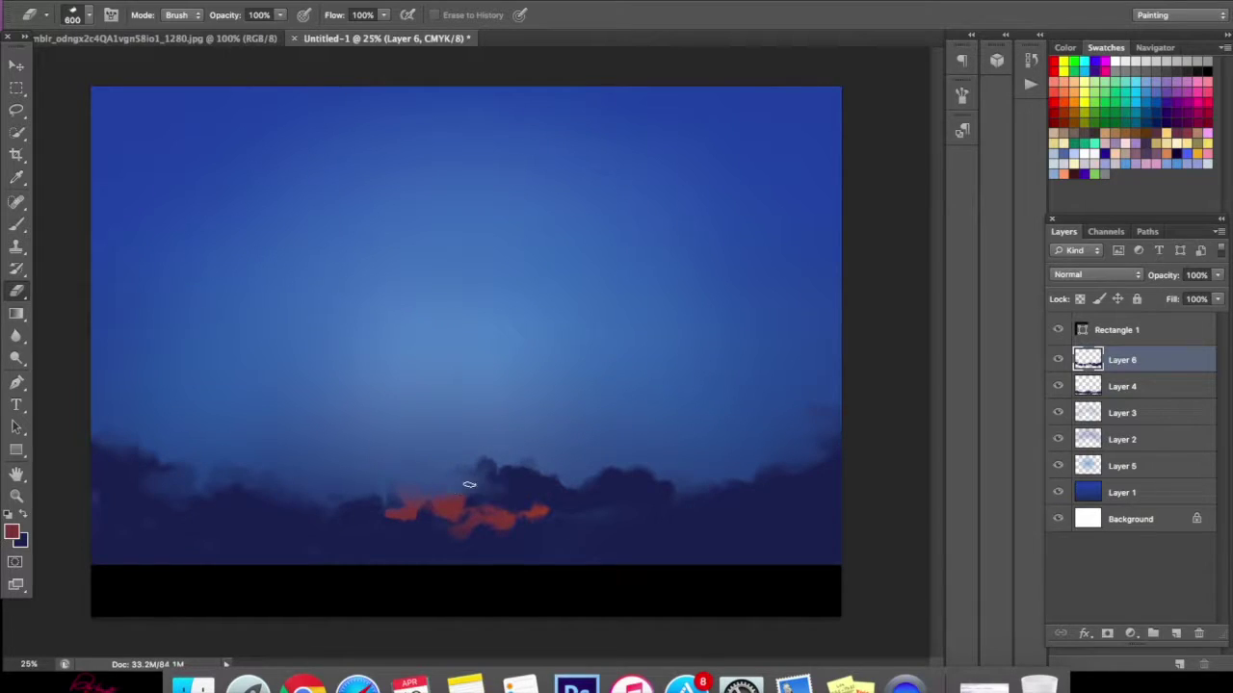
pyautogui.moveTo(588, 488)
pyautogui.mouseDown()
pyautogui.moveTo(514, 465)
pyautogui.moveTo(440, 509)
pyautogui.moveTo(398, 511)
pyautogui.mouseUp()
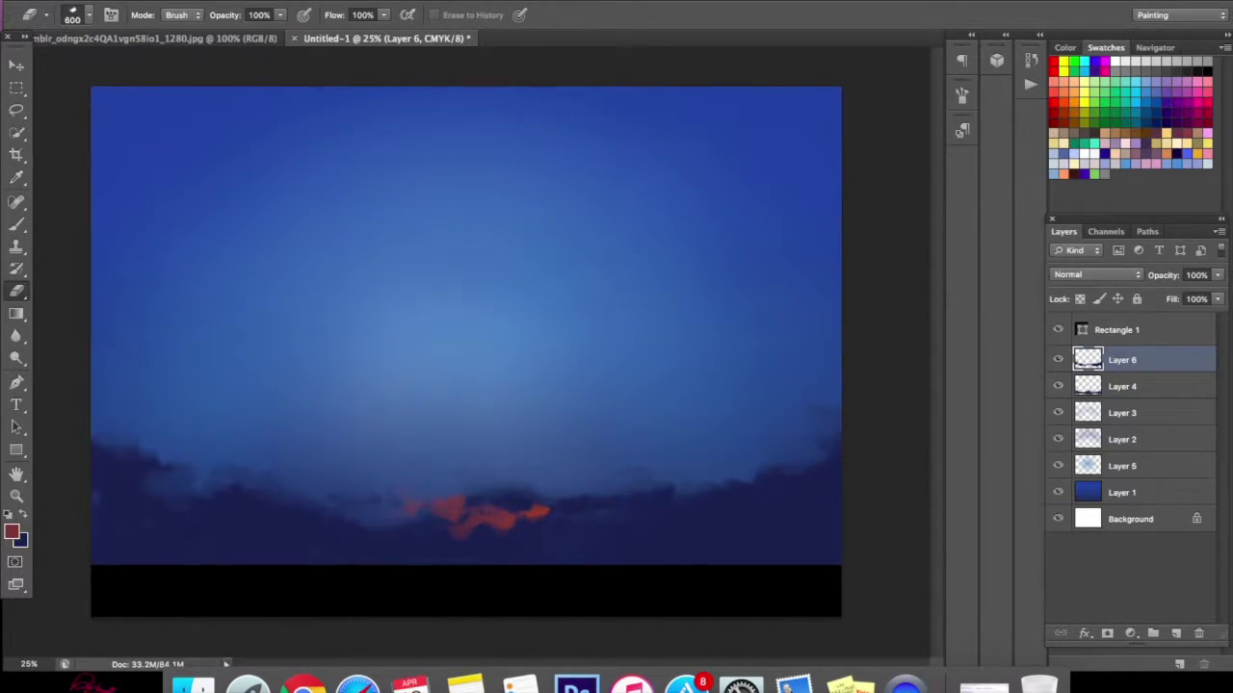
# - Enlarge the left part of the red patch and paint navy cloud tops over its upper and left edges
pyautogui.click(19, 223)
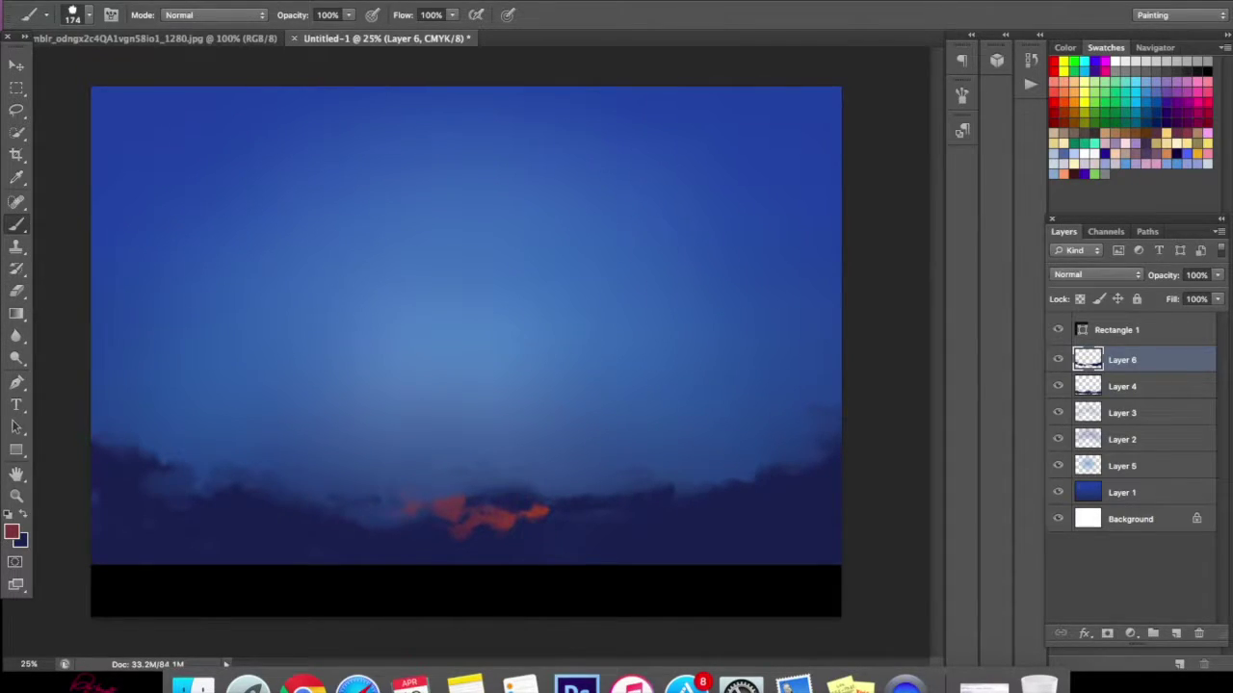
pyautogui.moveTo(438, 524); pyautogui.dragTo(377, 517)
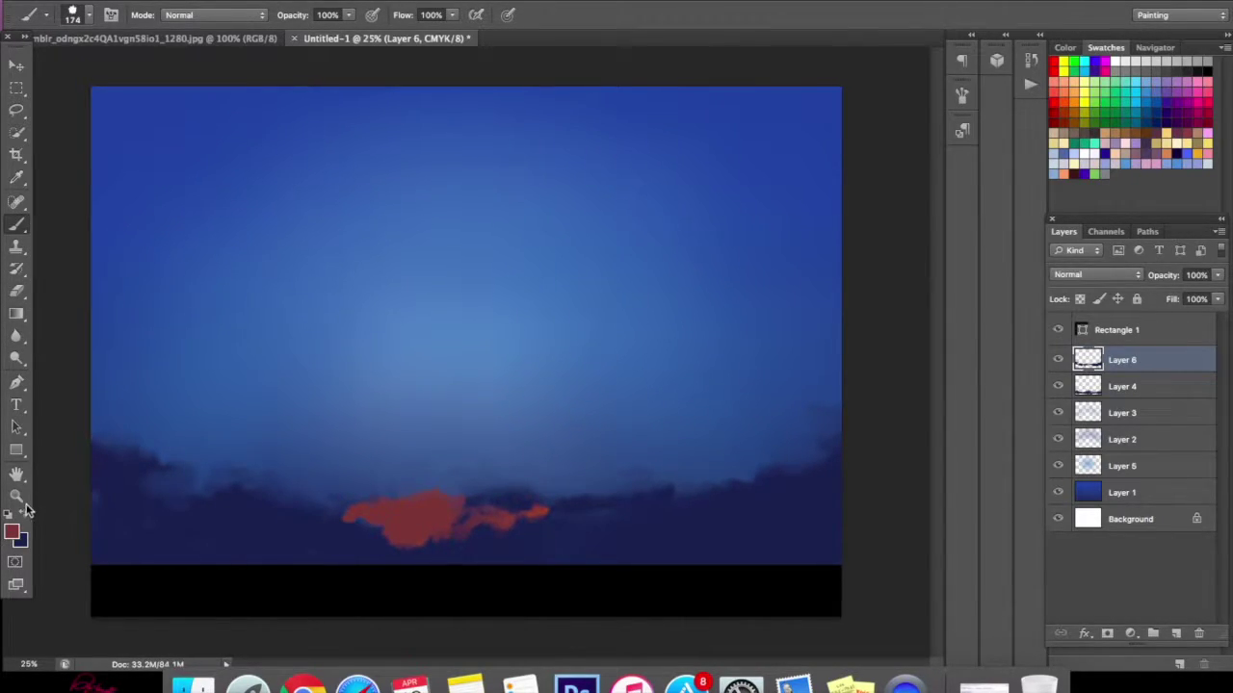
pyautogui.click(25, 515)
pyautogui.moveTo(330, 506); pyautogui.dragTo(470, 487)
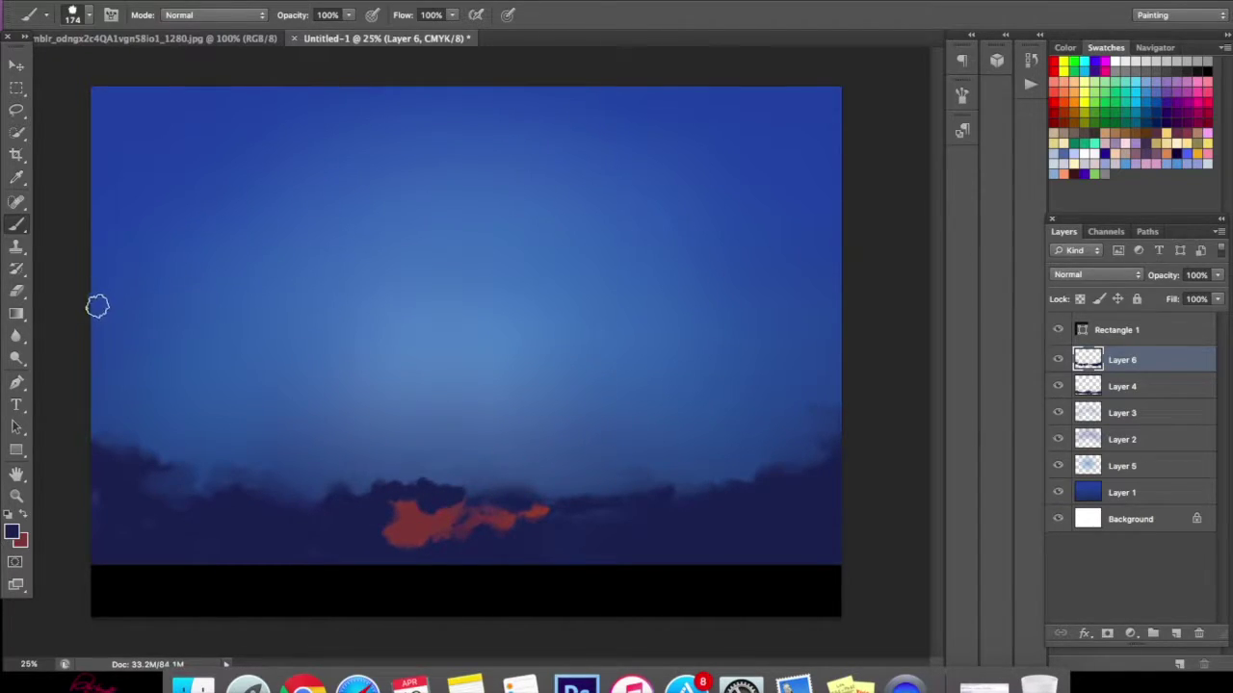
# - Try thinning the navy cloud tops above the red patch with the 600 px eraser, undo it and return to the Brush tool
pyautogui.click(17, 289)
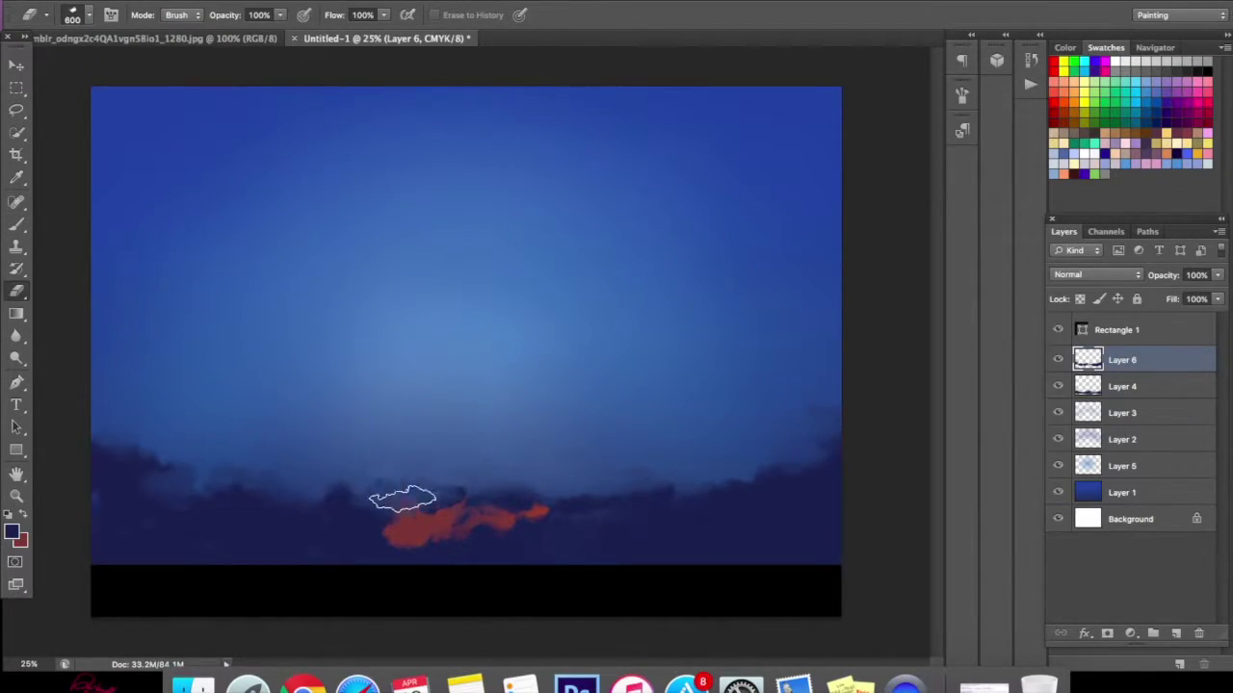
pyautogui.click(168, 2)
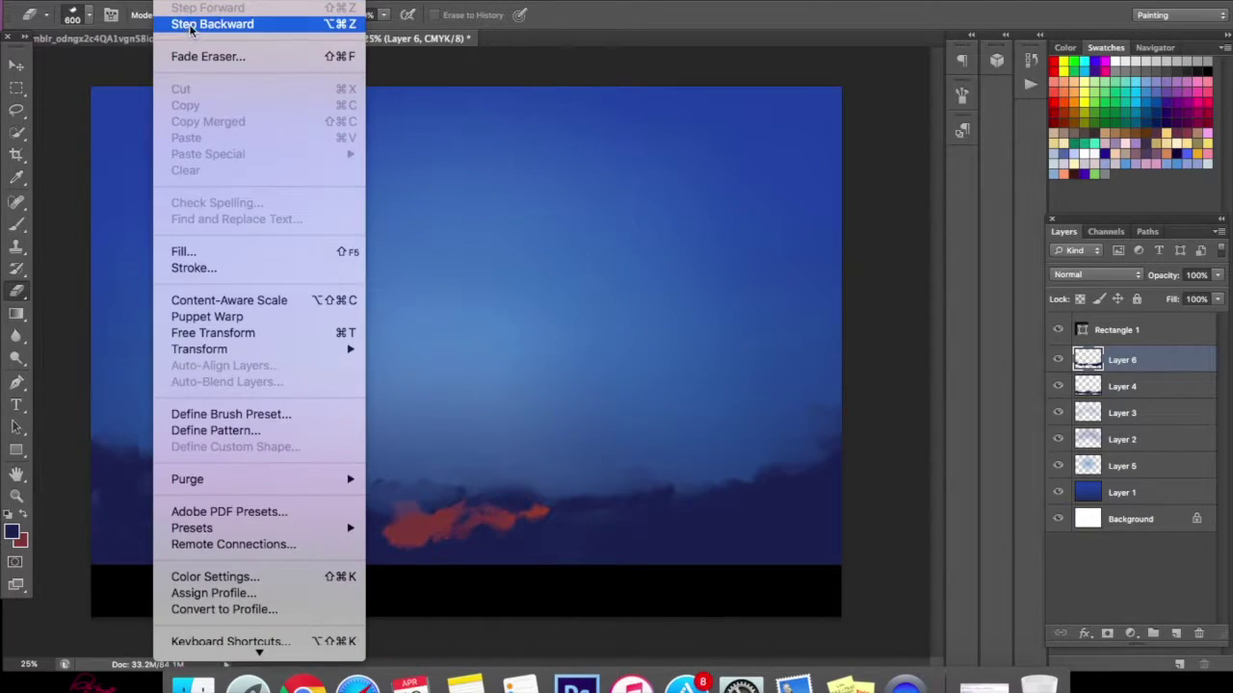
pyautogui.click(270, 36)
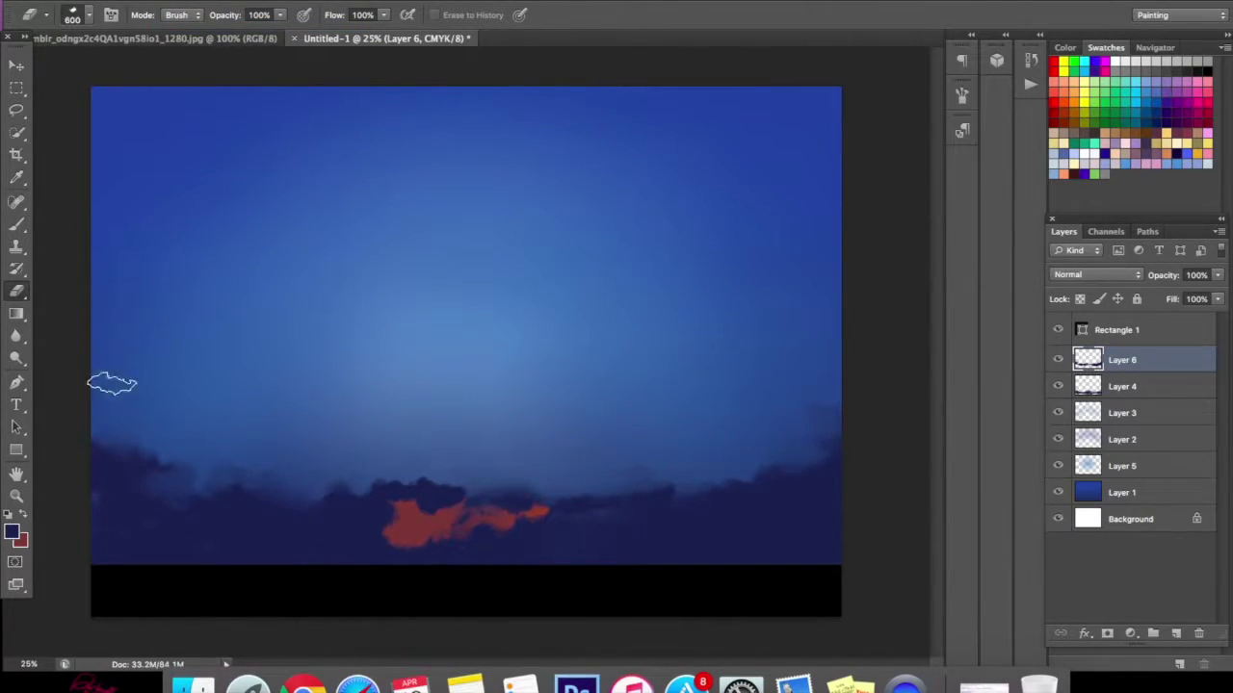
pyautogui.click(17, 224)
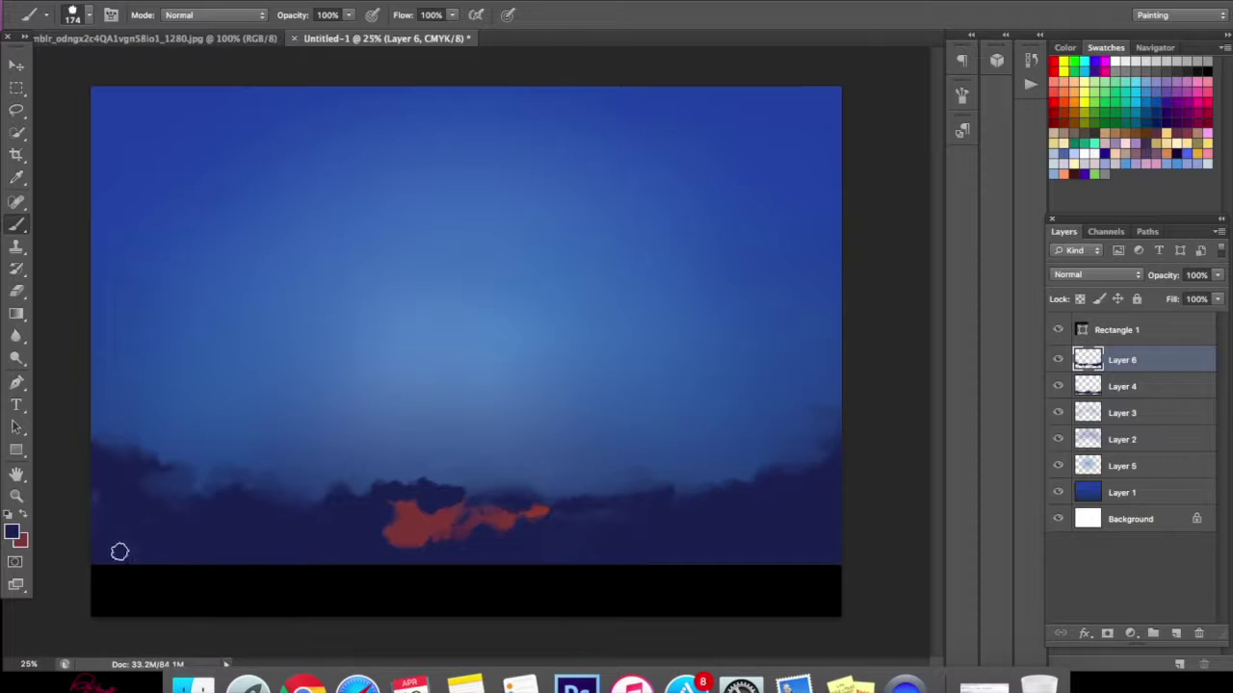
# - Thin the left part of the red patch with the cloud eraser
pyautogui.click(16, 494)
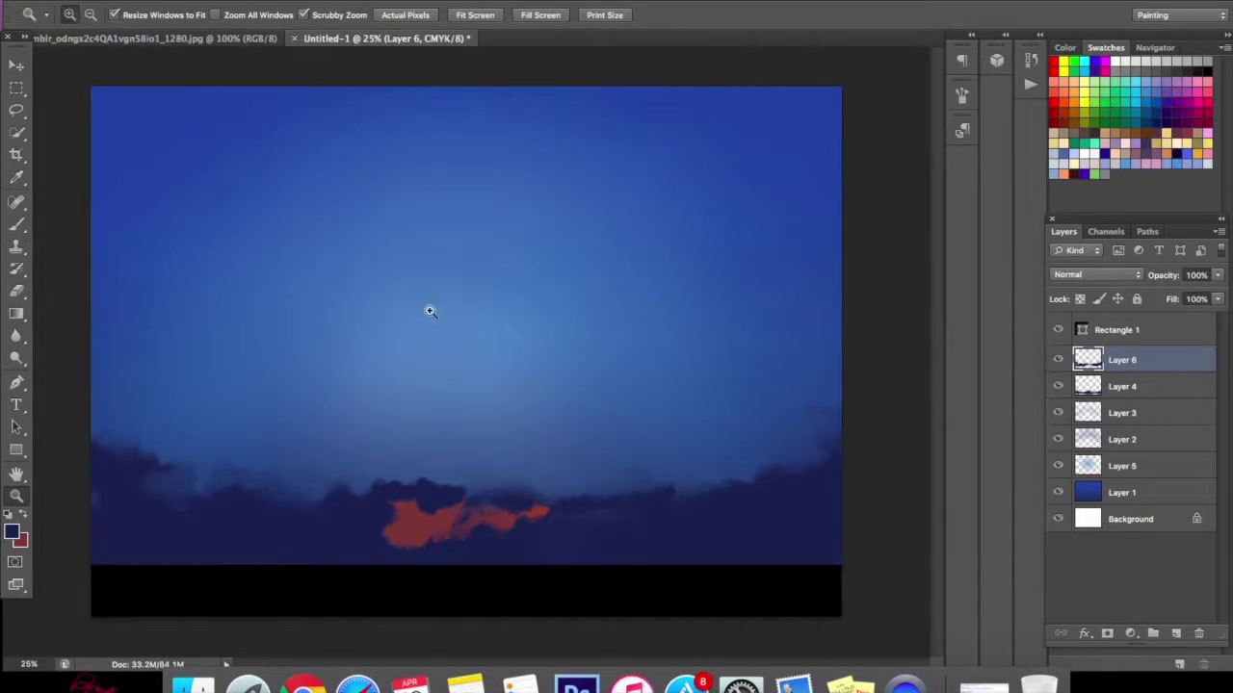
pyautogui.click(504, 401)
pyautogui.click(512, 386)
pyautogui.moveTo(512, 385); pyautogui.dragTo(517, 250)
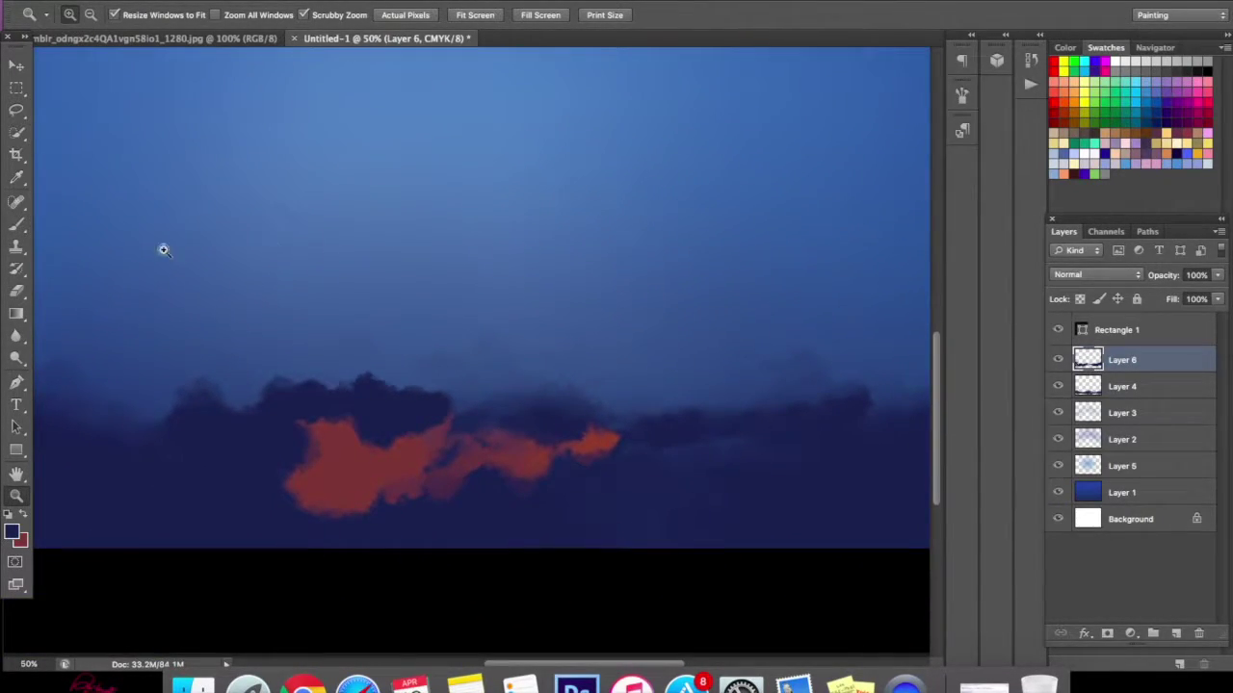
pyautogui.click(17, 224)
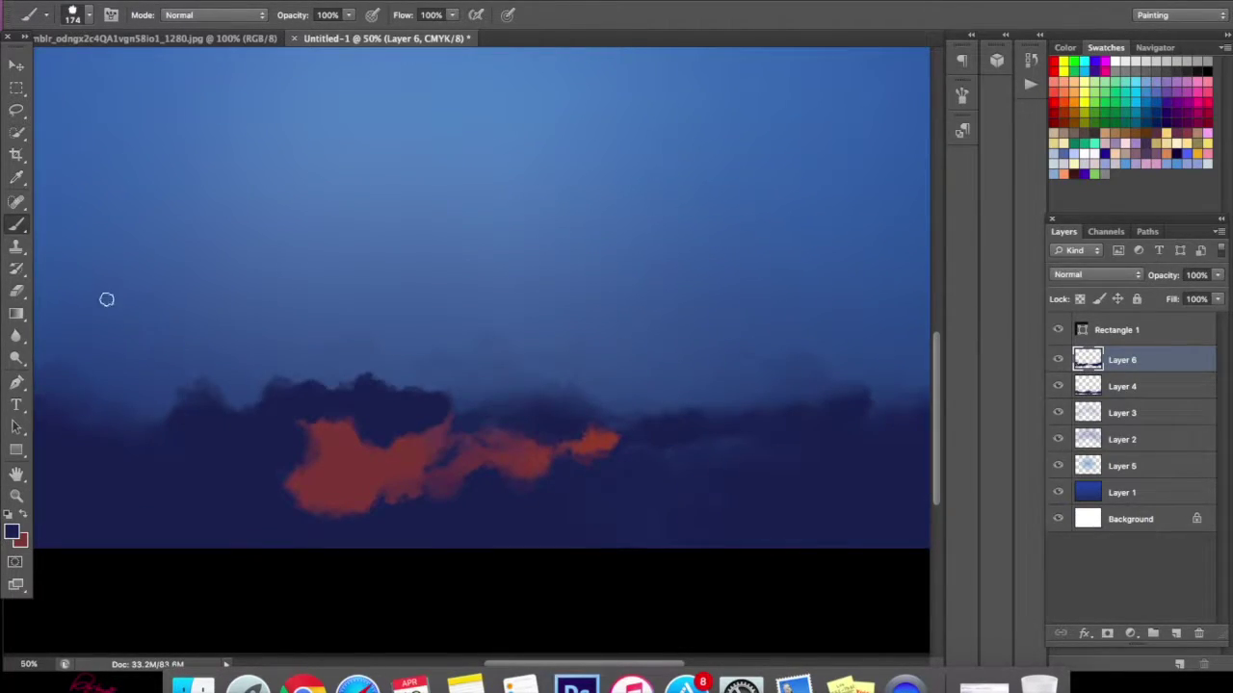
pyautogui.click(16, 290)
pyautogui.moveTo(319, 502)
pyautogui.mouseDown()
pyautogui.moveTo(352, 541)
pyautogui.moveTo(324, 534)
pyautogui.moveTo(290, 494)
pyautogui.moveTo(332, 473)
pyautogui.moveTo(315, 462)
pyautogui.moveTo(303, 433)
pyautogui.mouseUp()
# - Try repainting the left part of the patch with large red puffs and undo the strokes
pyautogui.click(26, 517)
pyautogui.click(17, 223)
pyautogui.moveTo(299, 453)
pyautogui.mouseDown()
pyautogui.moveTo(264, 478)
pyautogui.moveTo(313, 477)
pyautogui.mouseUp()
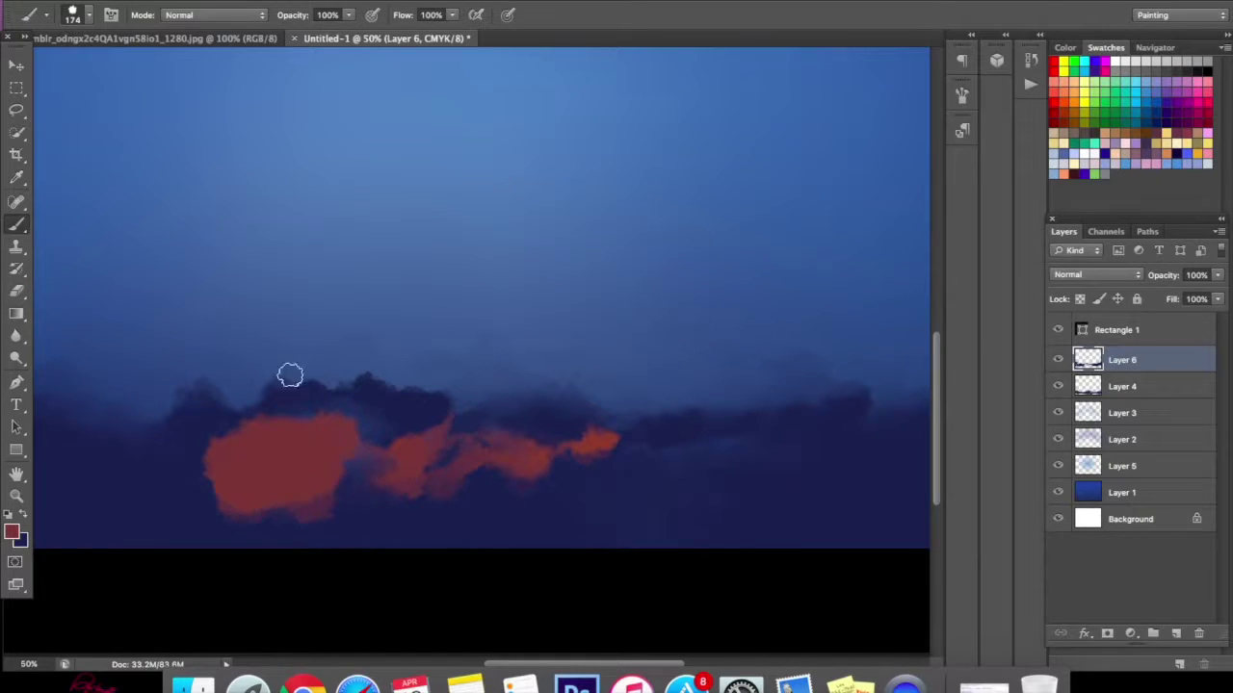
pyautogui.click(174, 0)
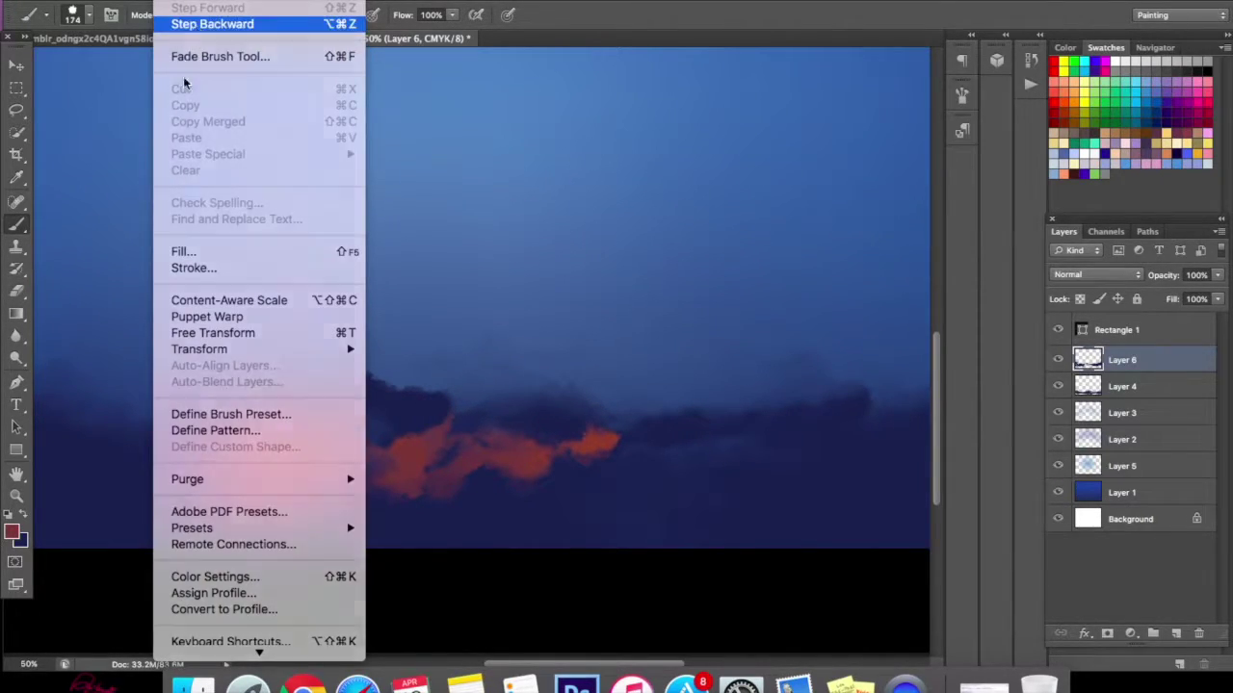
pyautogui.click(260, 20)
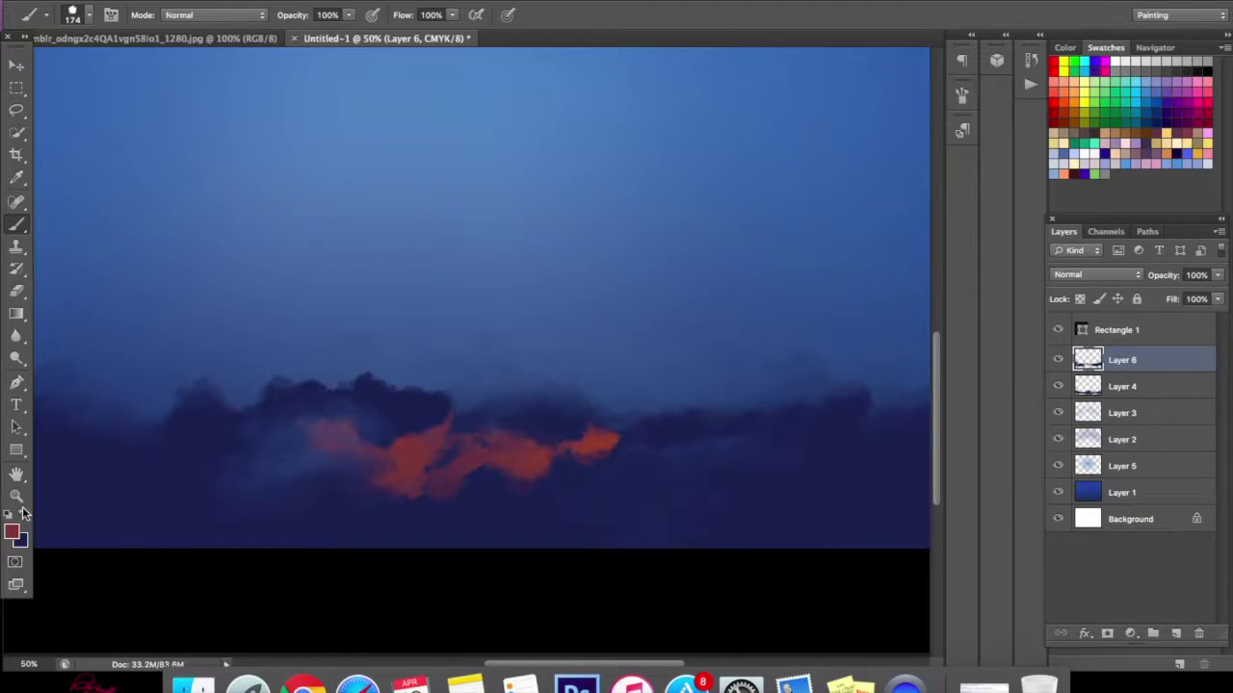
# - Paint navy over the red patch's left and lower edges and thin the cloud tops above it with the 600 px eraser
pyautogui.moveTo(336, 499)
pyautogui.mouseDown()
pyautogui.moveTo(277, 475)
pyautogui.moveTo(276, 447)
pyautogui.moveTo(334, 428)
pyautogui.moveTo(247, 473)
pyautogui.mouseUp()
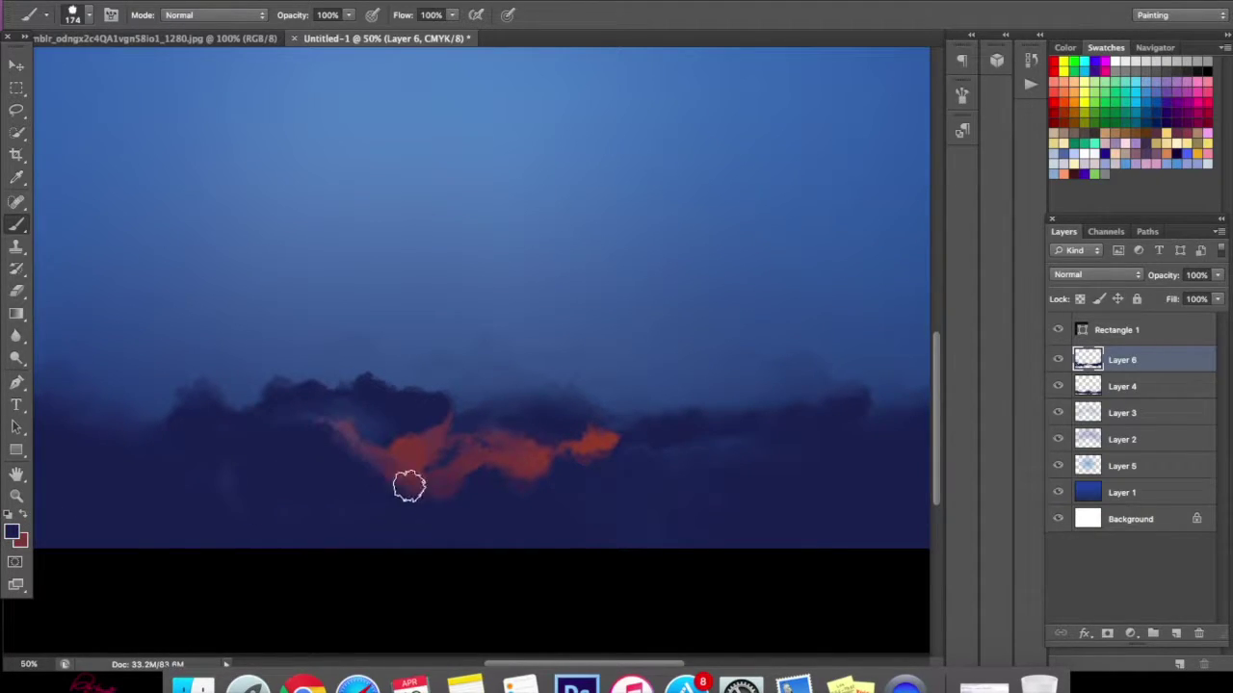
pyautogui.moveTo(308, 424); pyautogui.dragTo(338, 421)
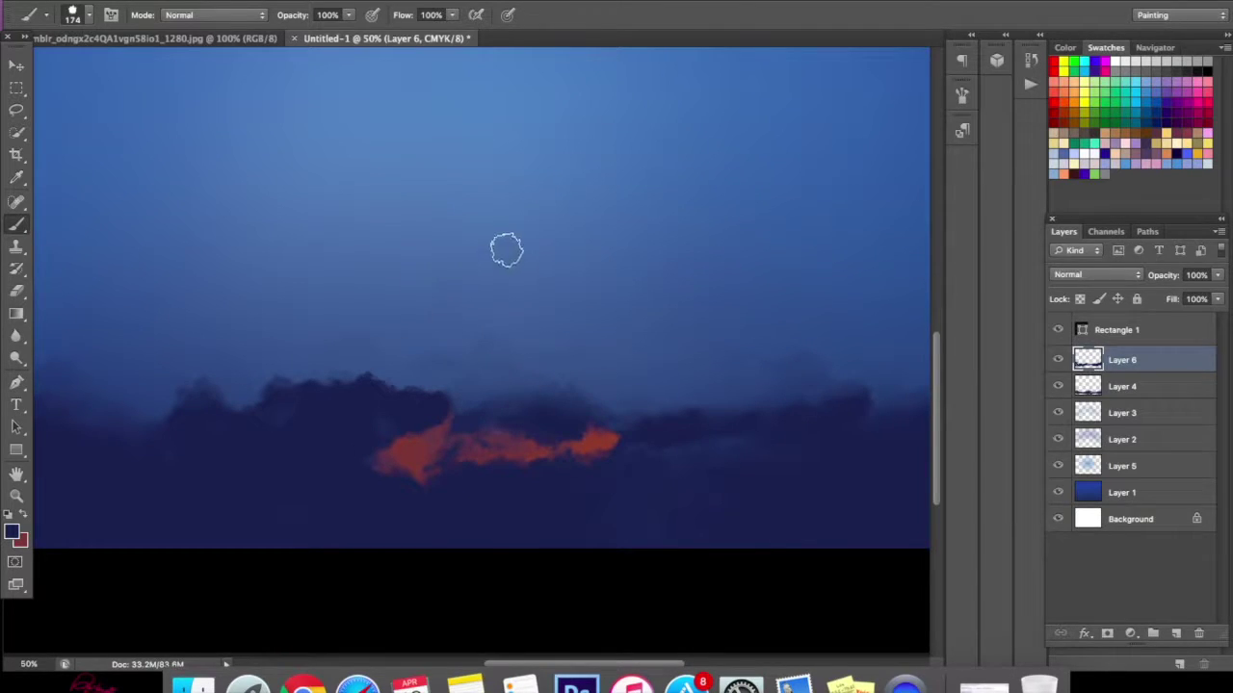
pyautogui.press('e')
pyautogui.press(']')
pyautogui.press(']')
pyautogui.press(']')
pyautogui.press(']')
pyautogui.press('[')
pyautogui.press('[')
pyautogui.press('[')
pyautogui.press('[')
pyautogui.press('[')
pyautogui.press('[')
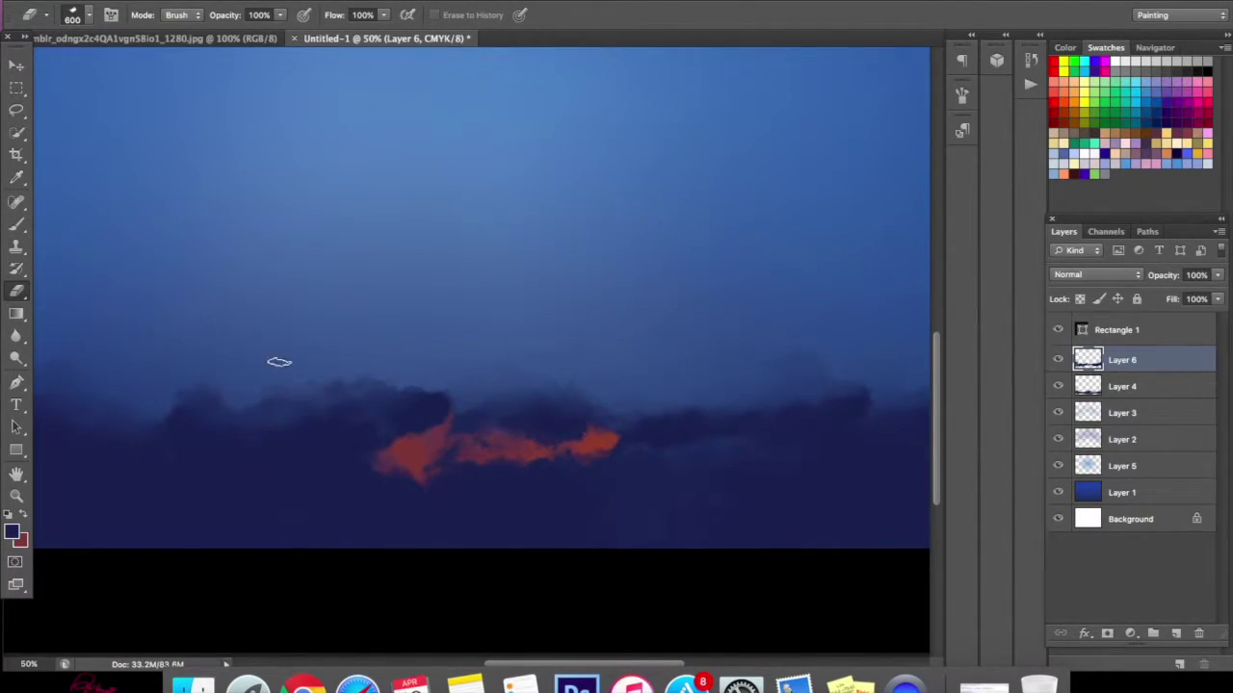
# - Fill out the navy cloud tops to the right of the red patch with the Brush tool
pyautogui.press(']')
pyautogui.press(']')
pyautogui.press(']')
pyautogui.click(16, 224)
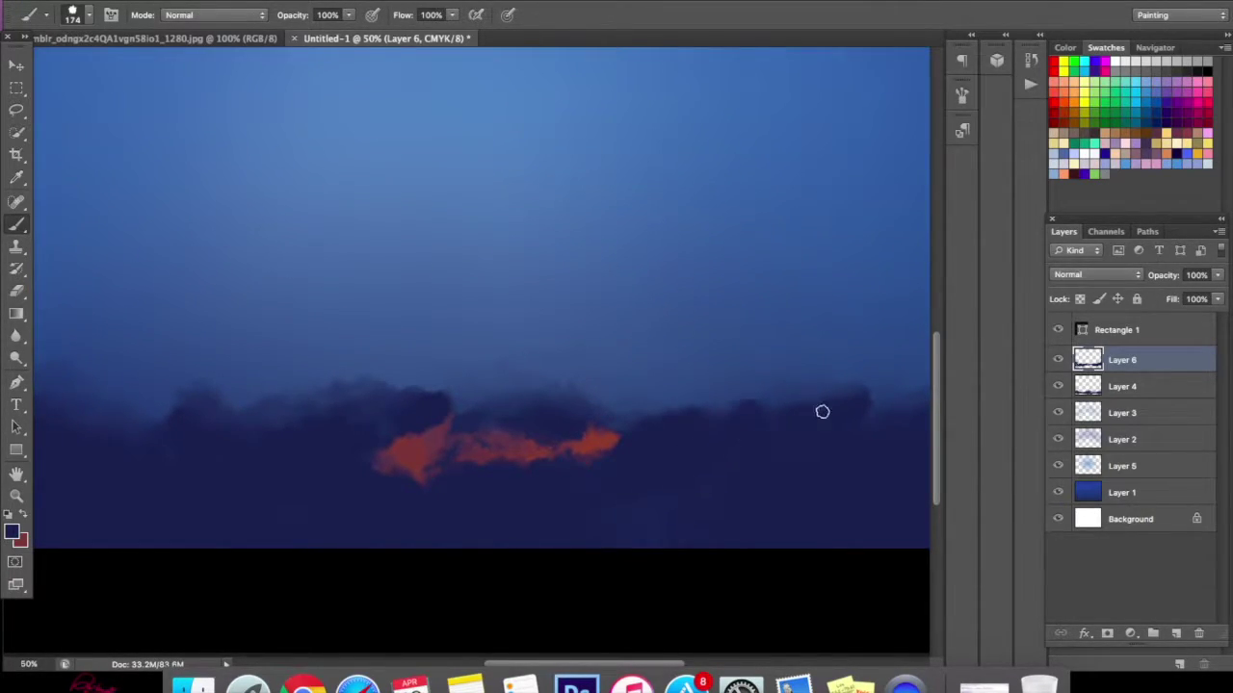
# - Add a new layer, paint red puffs over the middle of the patch and soften them with the eraser
pyautogui.click(24, 517)
pyautogui.click(1176, 633)
pyautogui.moveTo(426, 420)
pyautogui.mouseDown()
pyautogui.moveTo(490, 446)
pyautogui.moveTo(523, 433)
pyautogui.moveTo(498, 415)
pyautogui.moveTo(520, 408)
pyautogui.mouseUp()
pyautogui.click(16, 290)
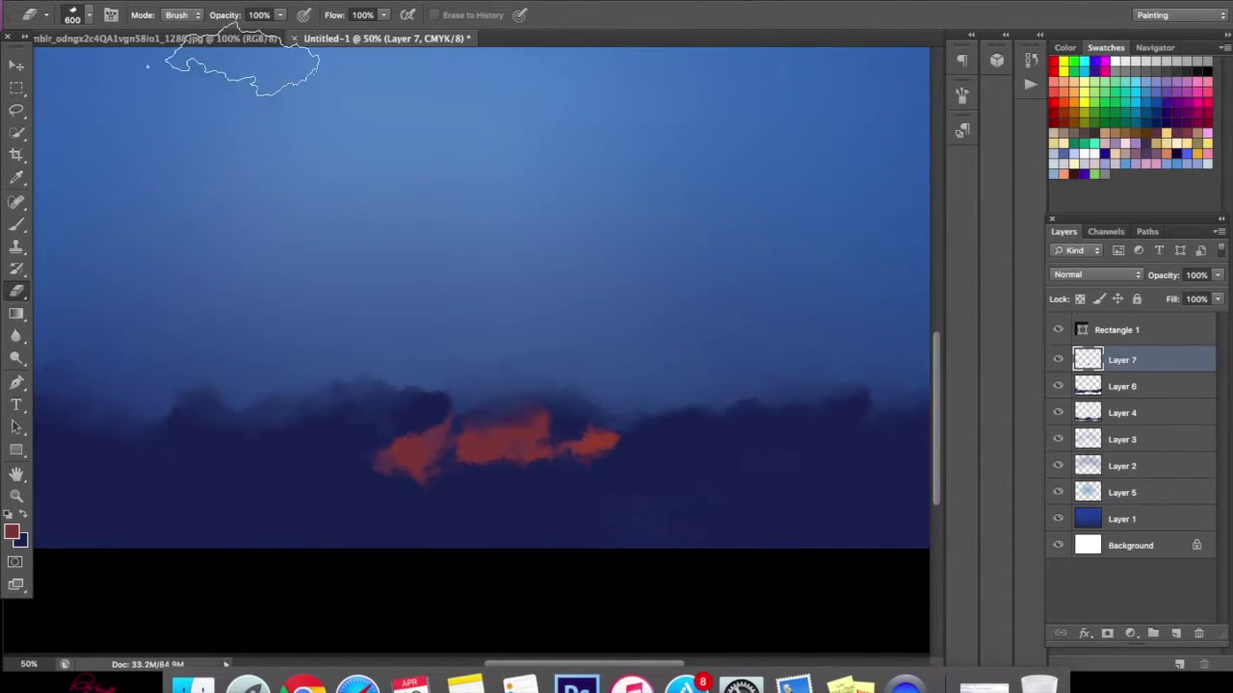
# - Sample the sun's orange (#e56325) from the reference photo as the foreground color and return to the painting
pyautogui.click(183, 37)
pyautogui.click(13, 535)
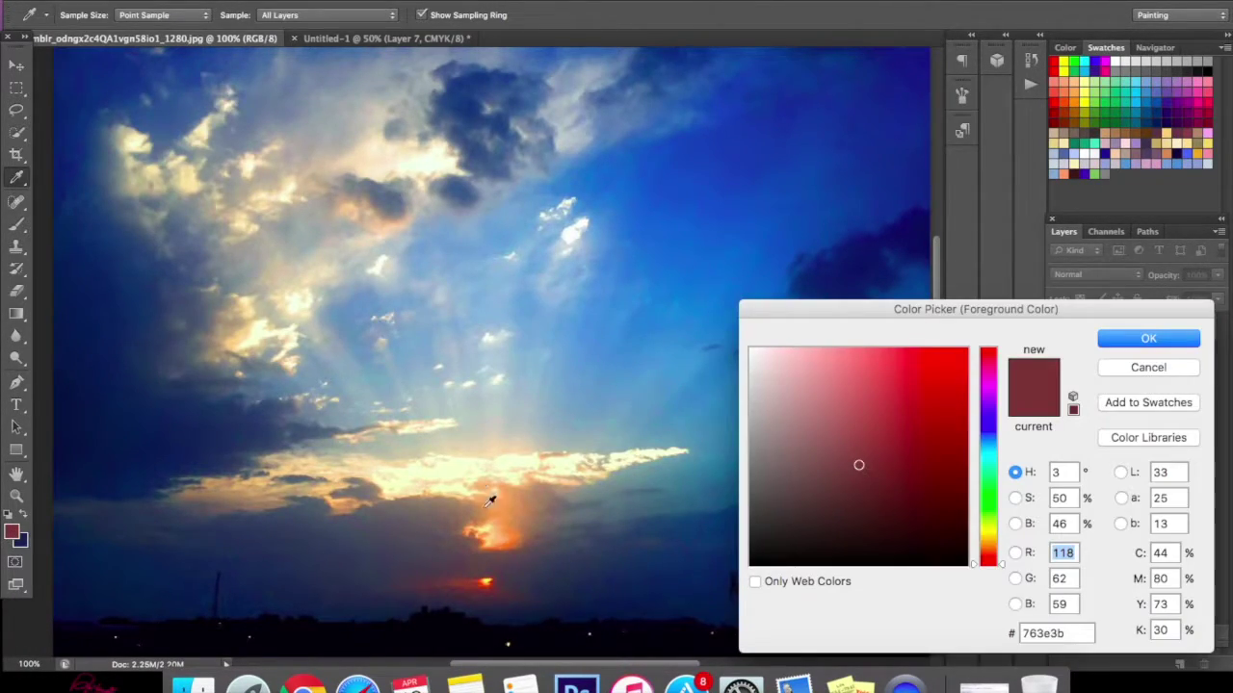
pyautogui.click(487, 577)
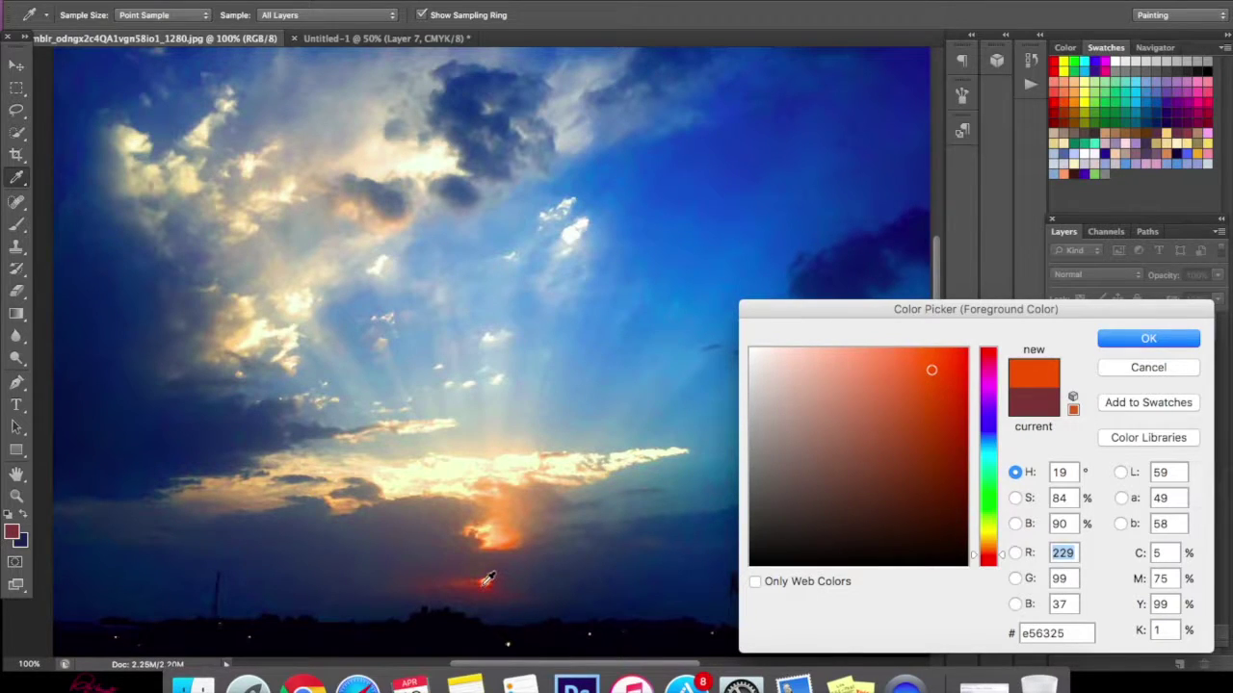
pyautogui.click(1116, 338)
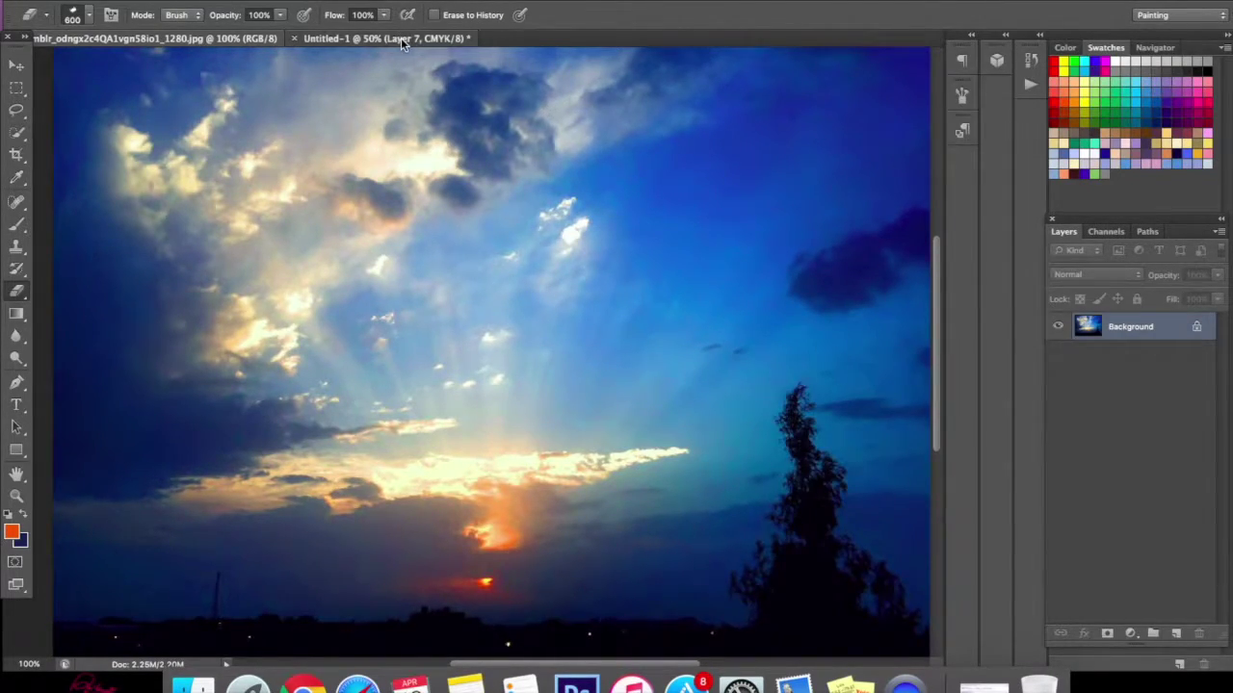
pyautogui.click(401, 38)
# - Paint orange highlights on the tops of the central red puffs and blend them with the eraser
pyautogui.press('b')
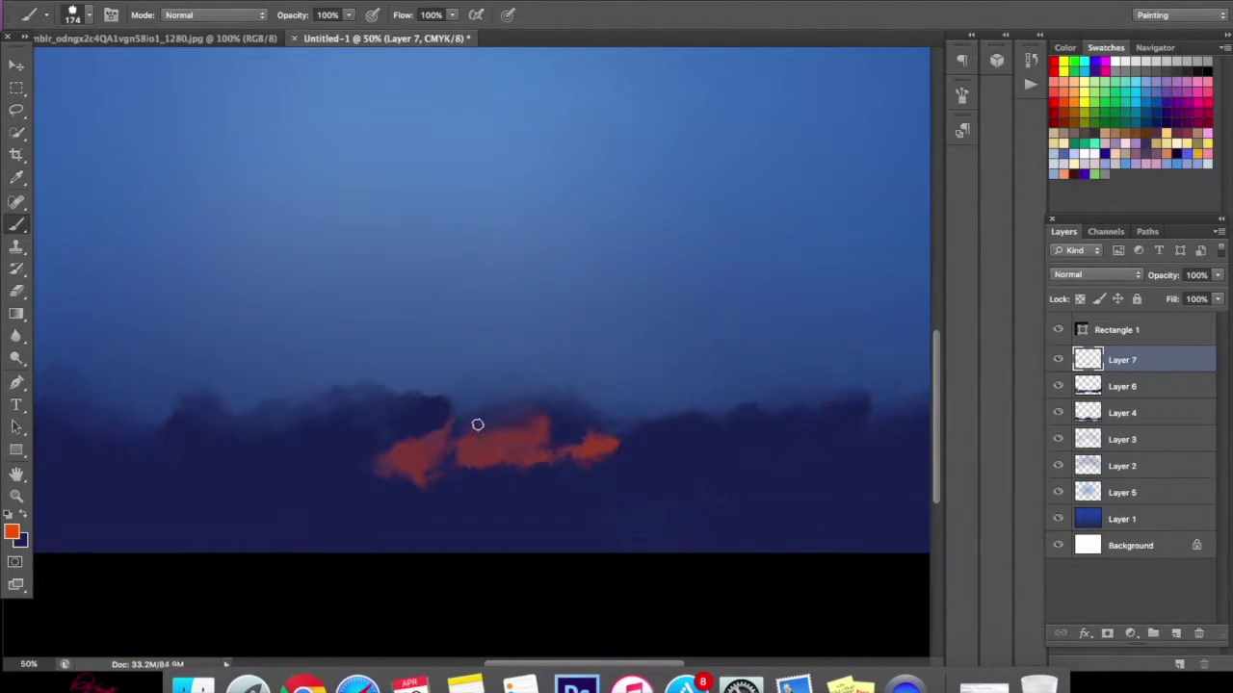
pyautogui.moveTo(488, 445)
pyautogui.mouseDown()
pyautogui.moveTo(520, 443)
pyautogui.moveTo(489, 460)
pyautogui.moveTo(454, 446)
pyautogui.moveTo(468, 481)
pyautogui.moveTo(583, 453)
pyautogui.moveTo(477, 449)
pyautogui.mouseUp()
pyautogui.press('e')
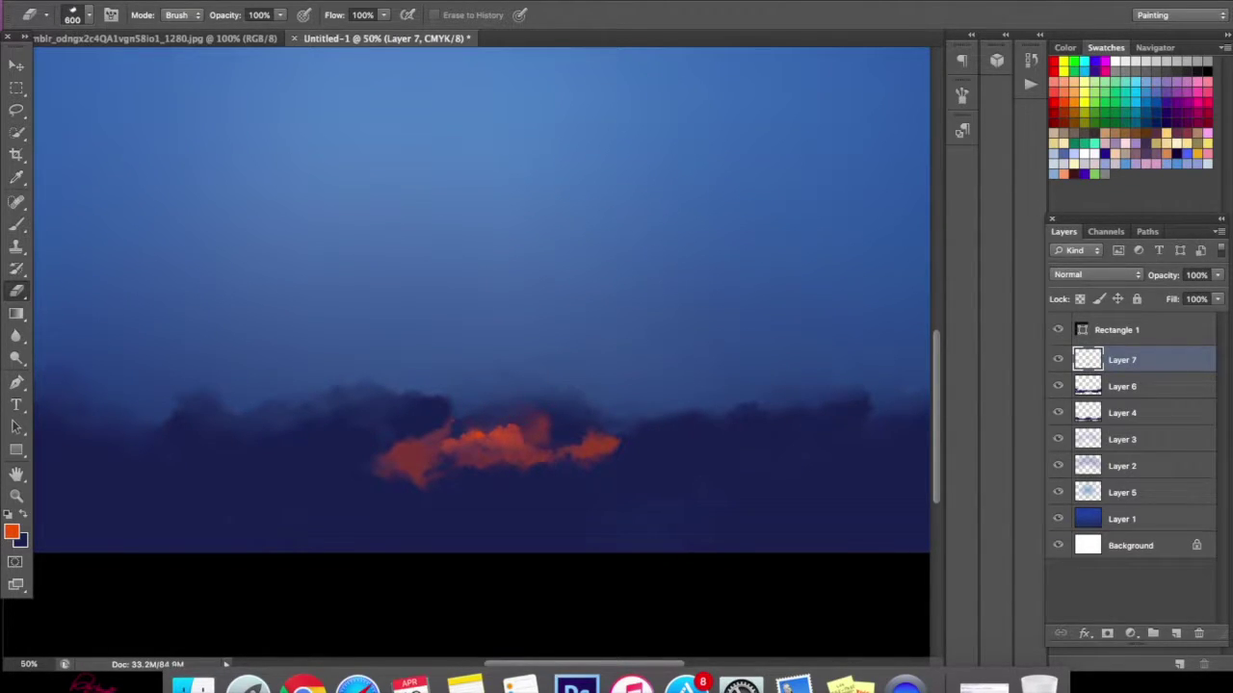
# - Set the brush to 95 px, paint brighter orange puffs in the middle of the patch and soften them with the eraser
pyautogui.click(17, 495)
pyautogui.click(566, 353)
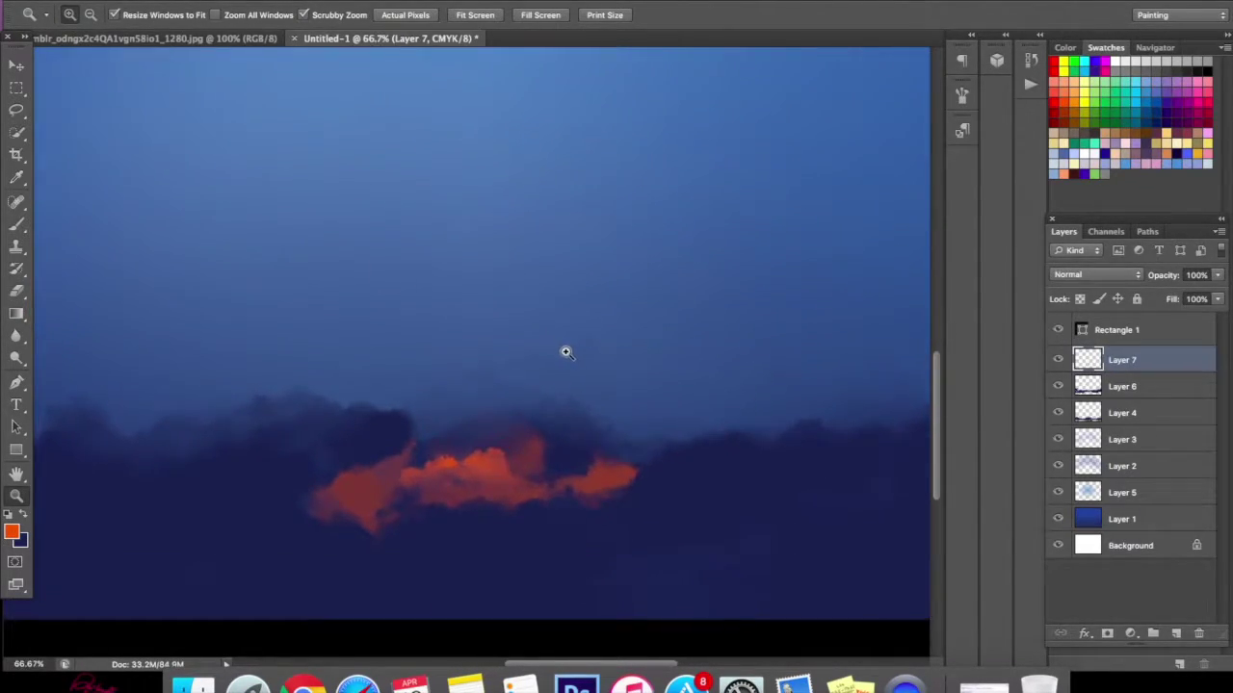
pyautogui.click(567, 352)
pyautogui.scroll(-4, 531, 253)
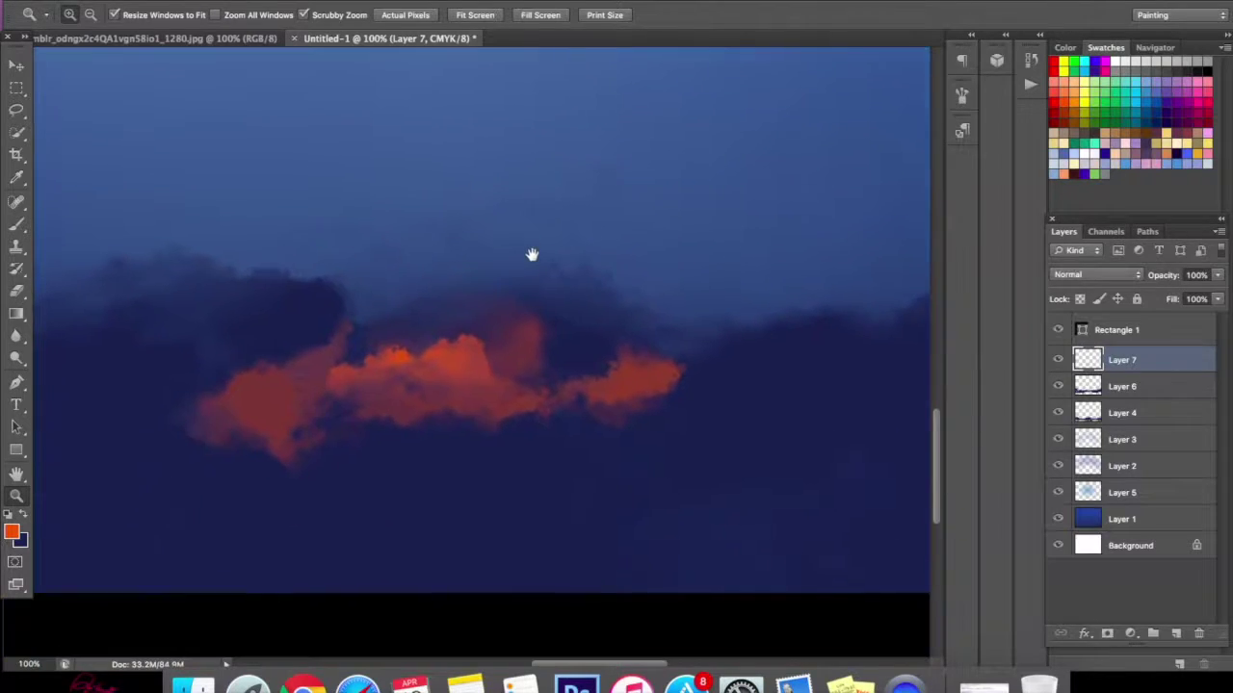
pyautogui.click(18, 224)
pyautogui.rightClick(479, 364)
pyautogui.moveTo(536, 339)
pyautogui.mouseDown()
pyautogui.moveTo(454, 357)
pyautogui.moveTo(462, 382)
pyautogui.moveTo(475, 357)
pyautogui.moveTo(518, 374)
pyautogui.mouseUp()
pyautogui.press('Return')
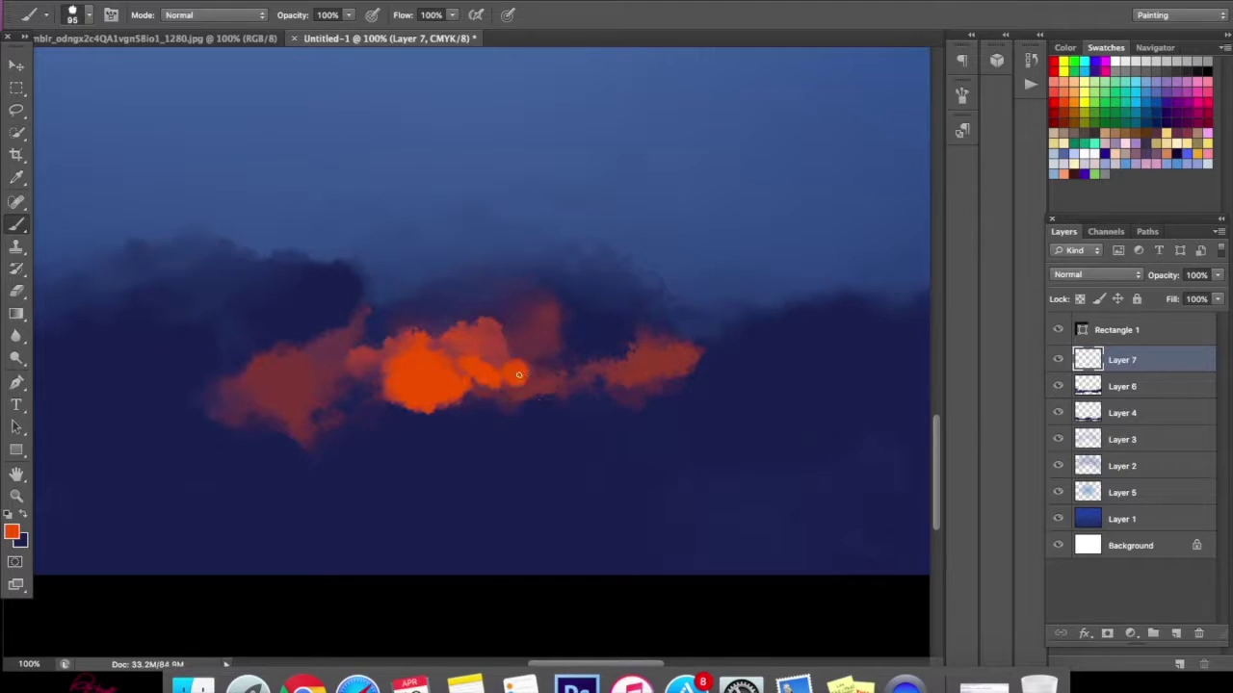
pyautogui.click(16, 291)
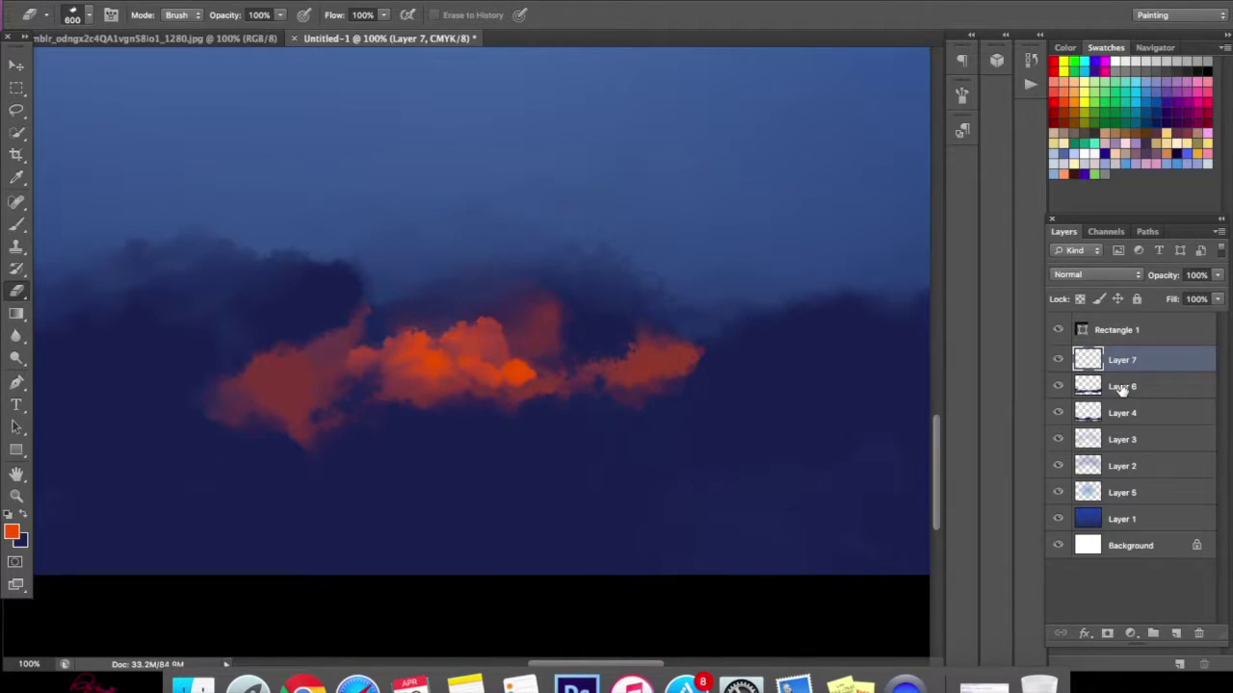
# - Hide and show Layer 6 and Layer 4 to check which clouds each one holds
pyautogui.click(1059, 387)
pyautogui.click(1058, 390)
pyautogui.click(1058, 413)
pyautogui.click(1059, 413)
pyautogui.click(1058, 387)
pyautogui.click(1058, 387)
# - On Layer 6, thin the red patch's outer ends and the navy cloud to its right with the eraser at 353 px
pyautogui.click(1088, 387)
pyautogui.rightClick(406, 462)
pyautogui.click(557, 338)
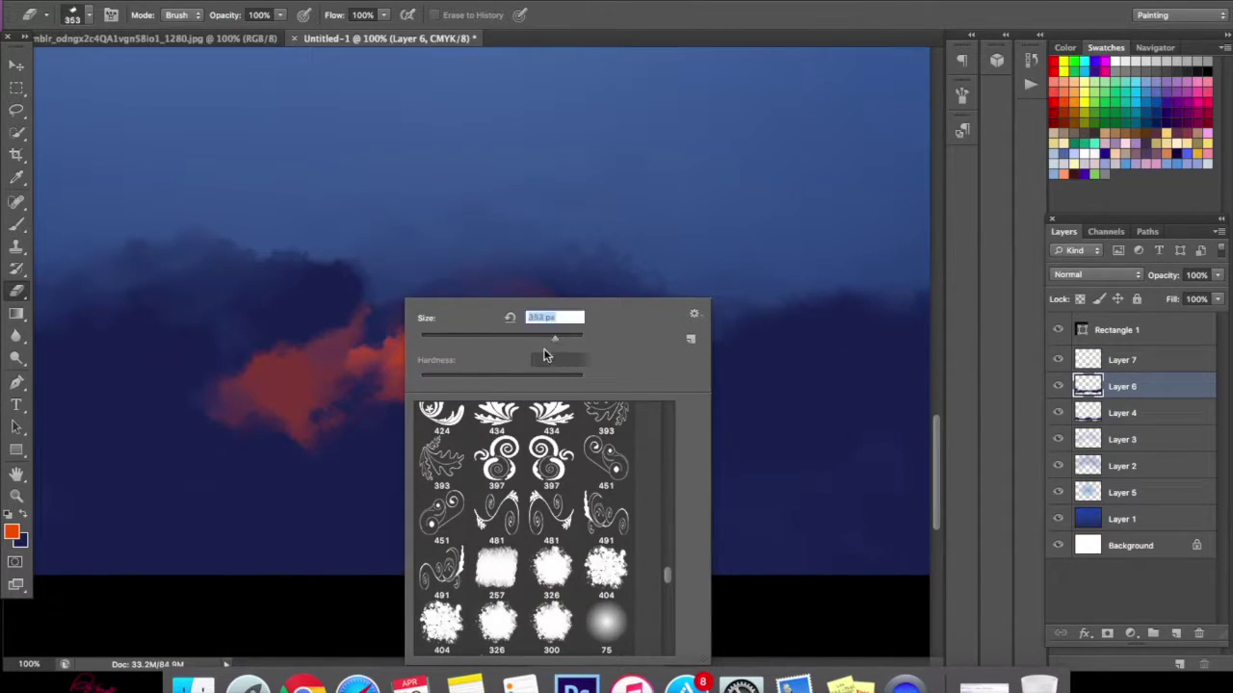
pyautogui.press('Return')
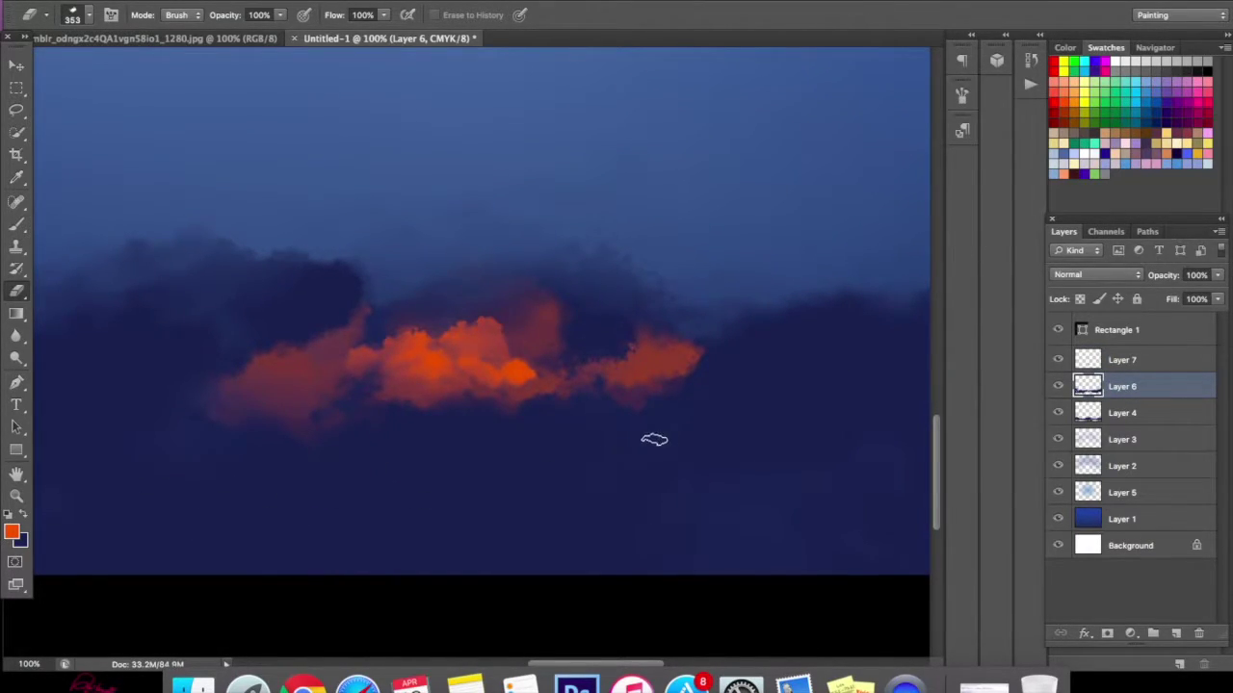
pyautogui.click(737, 330)
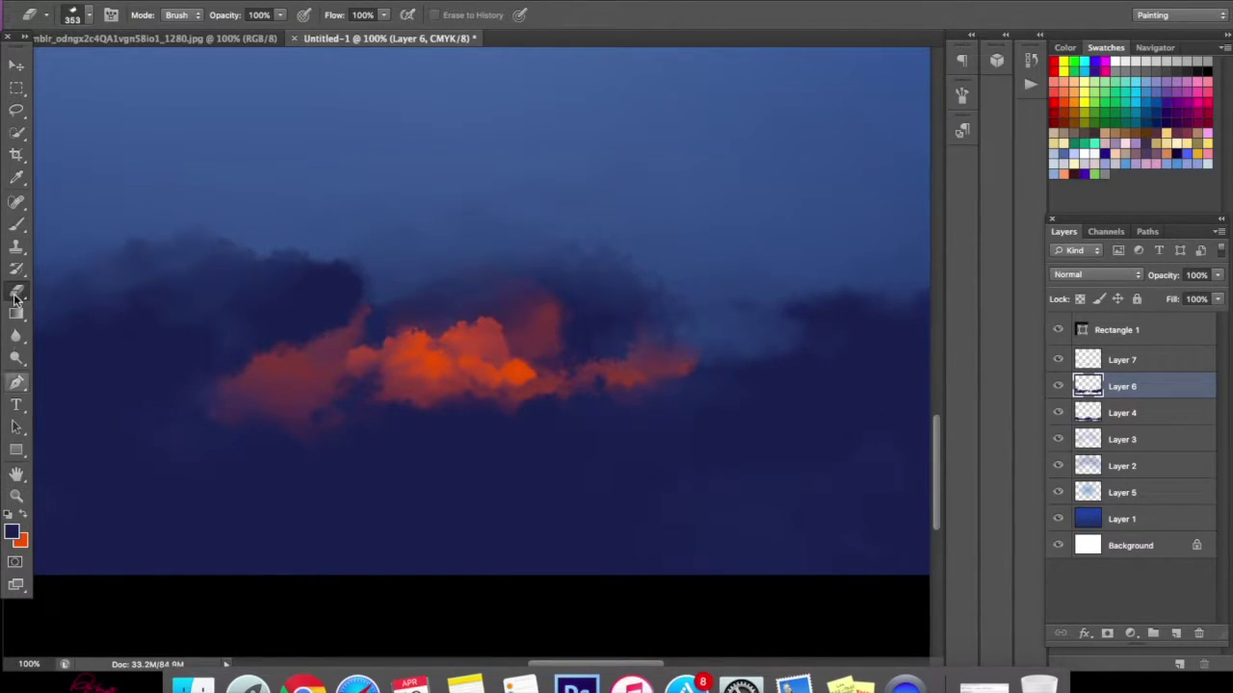
# - Paint navy puffs over the thinned area right of the patch and soften their tops with the eraser
pyautogui.click(17, 224)
pyautogui.moveTo(729, 376)
pyautogui.mouseDown()
pyautogui.moveTo(799, 344)
pyautogui.moveTo(620, 336)
pyautogui.moveTo(828, 322)
pyautogui.mouseUp()
pyautogui.click(16, 291)
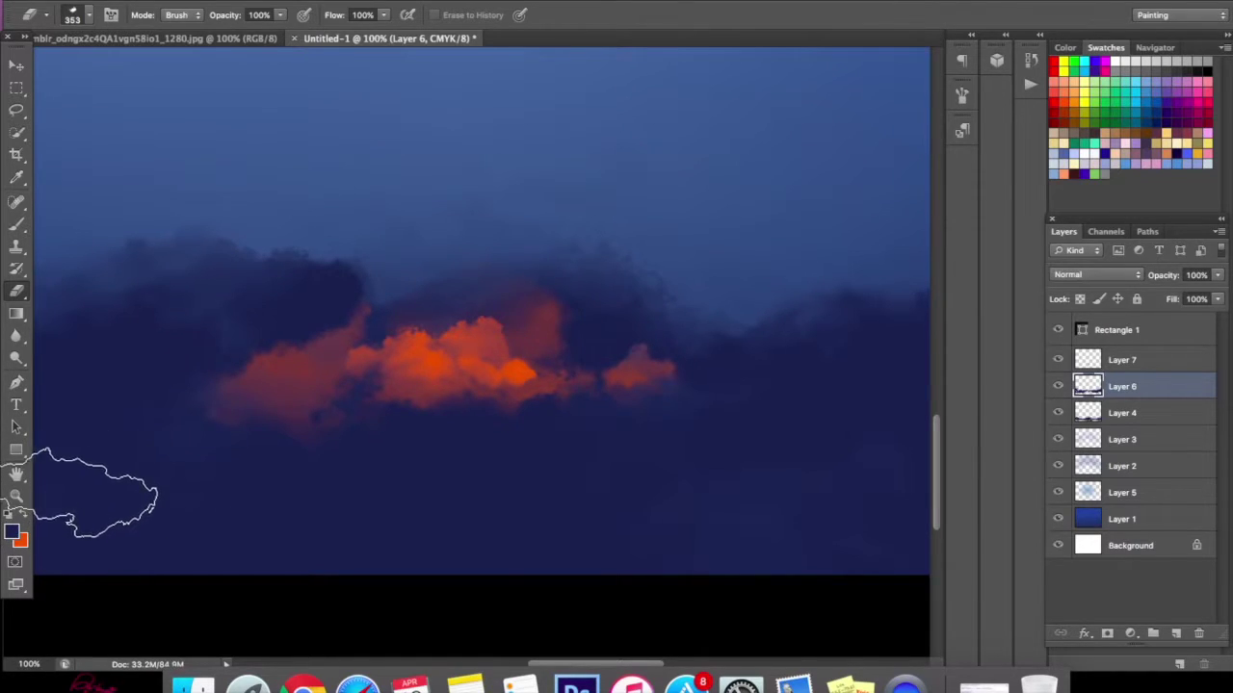
# - Reset the colors to the defaults and sample the sun's yellow (#eed459) from the enlarged reference photo as the foreground color
pyautogui.click(9, 512)
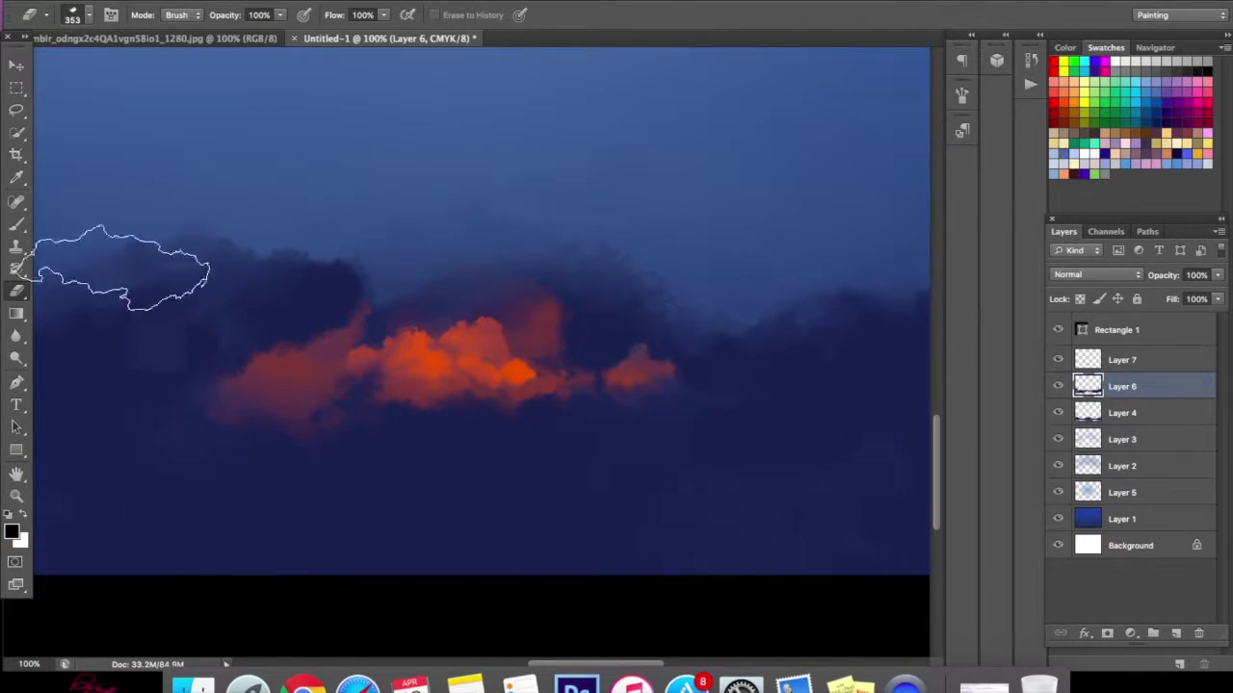
pyautogui.click(129, 38)
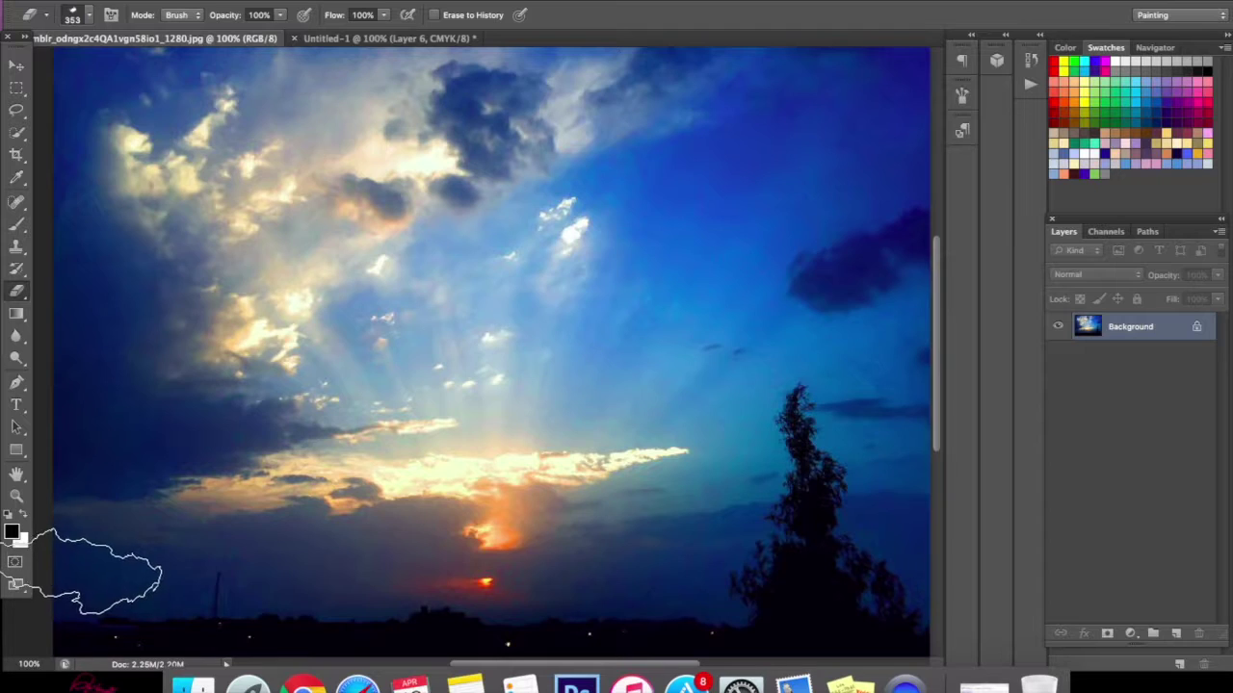
pyautogui.click(16, 495)
pyautogui.click(556, 412)
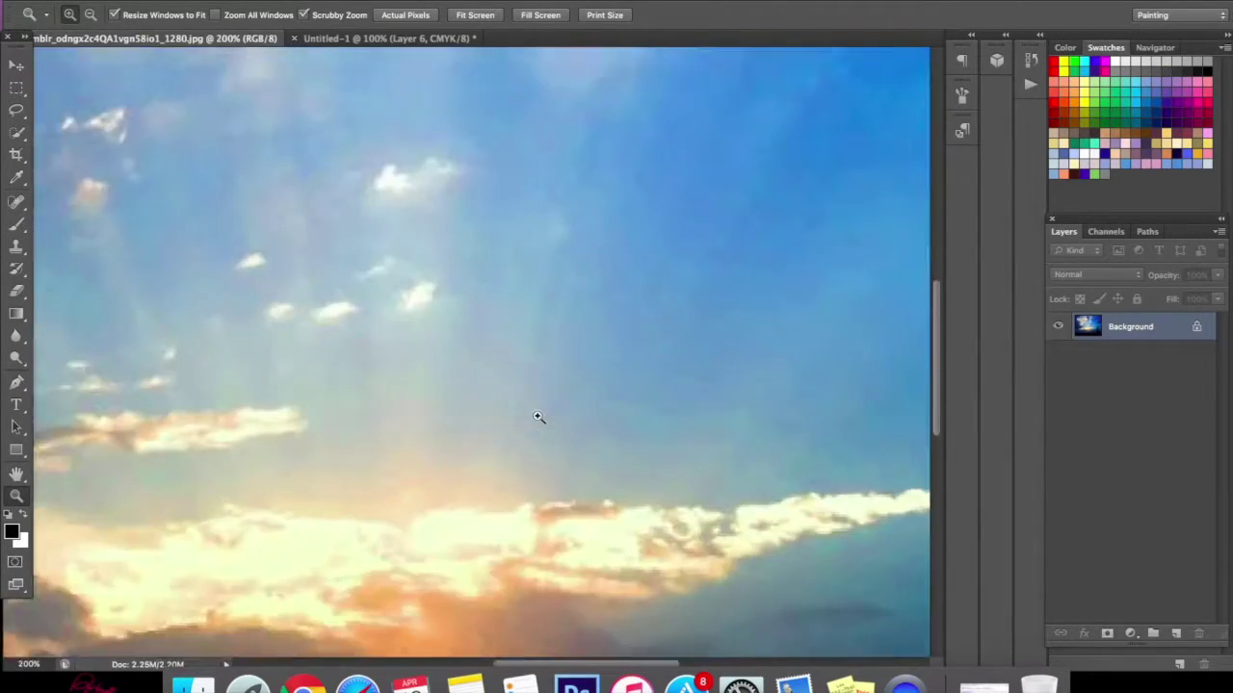
pyautogui.click(539, 415)
pyautogui.scroll(-3, 542, 240)
pyautogui.scroll(-2, 444, 336)
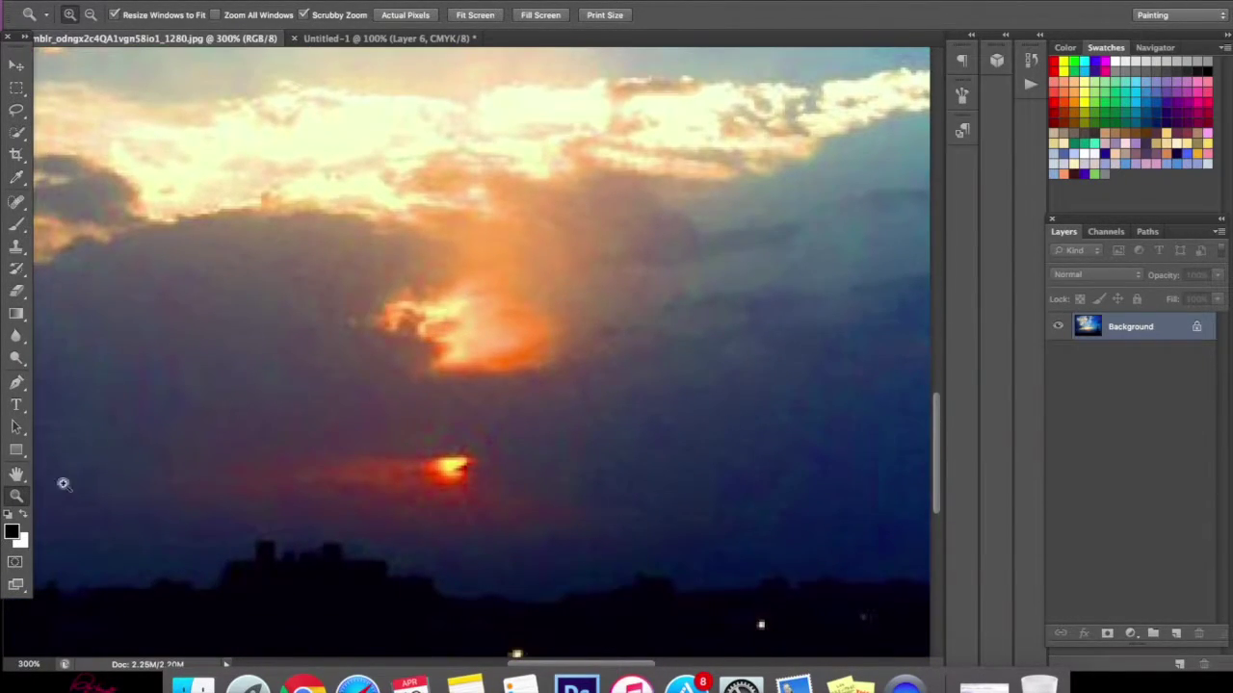
pyautogui.click(13, 536)
pyautogui.click(452, 465)
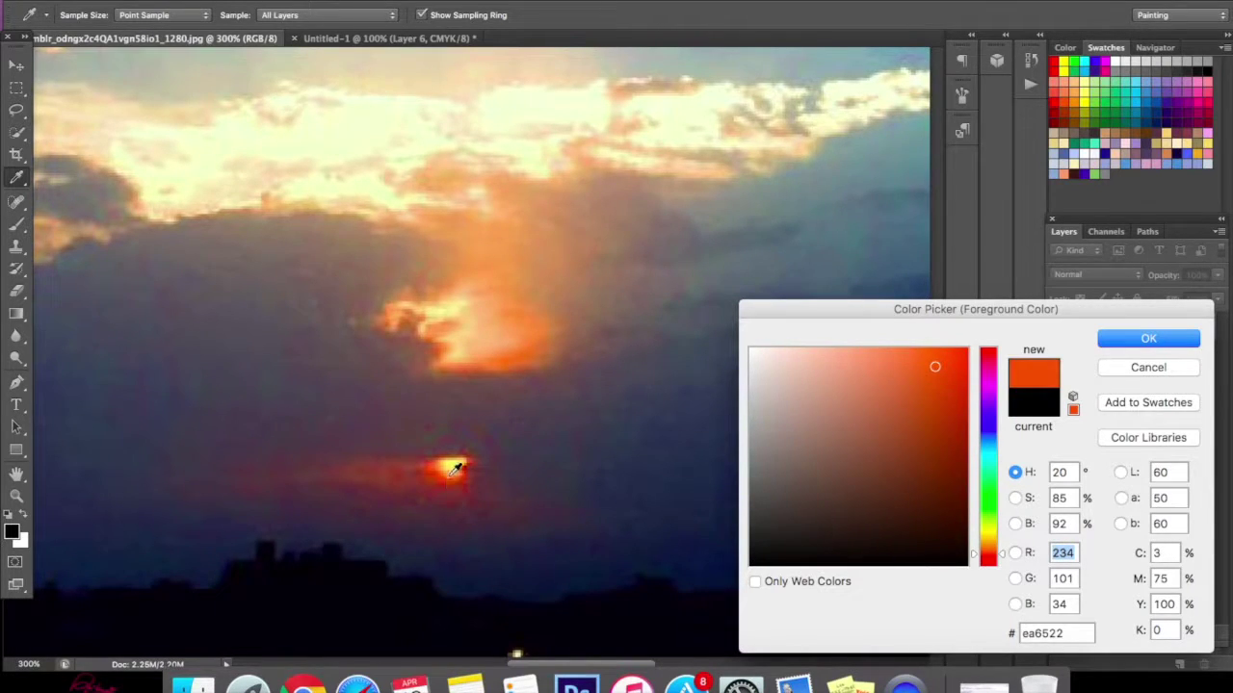
pyautogui.click(455, 469)
pyautogui.click(453, 467)
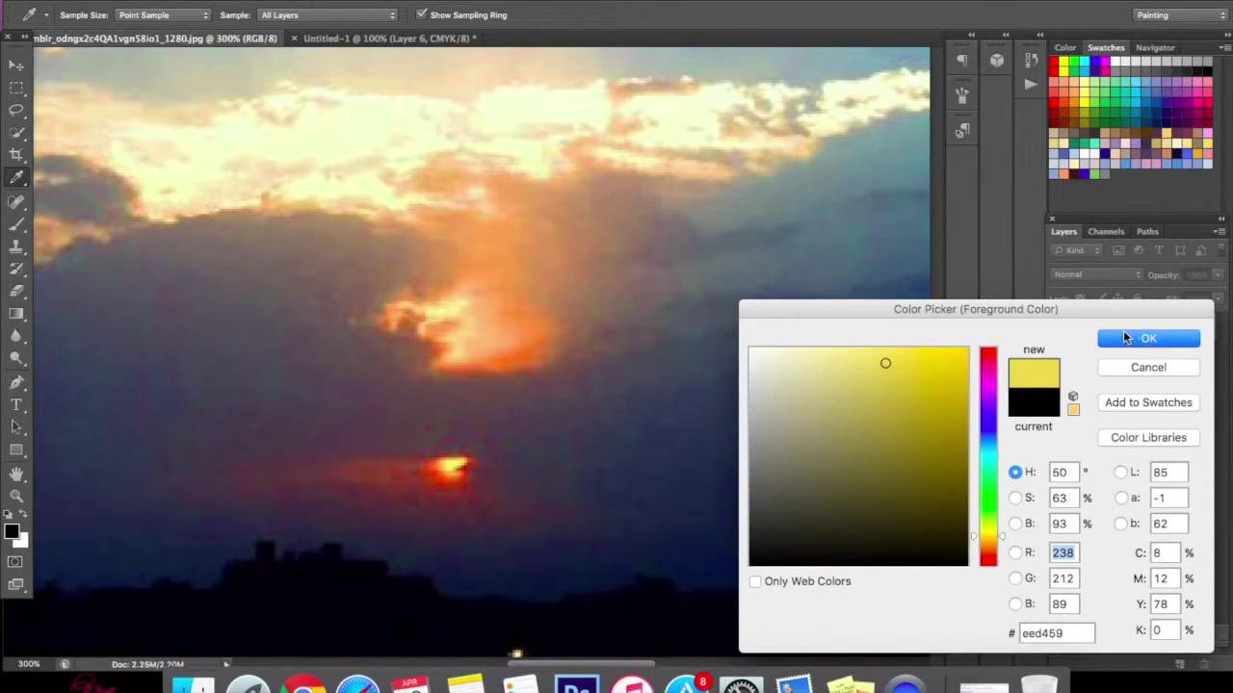
pyautogui.click(1122, 331)
pyautogui.click(337, 38)
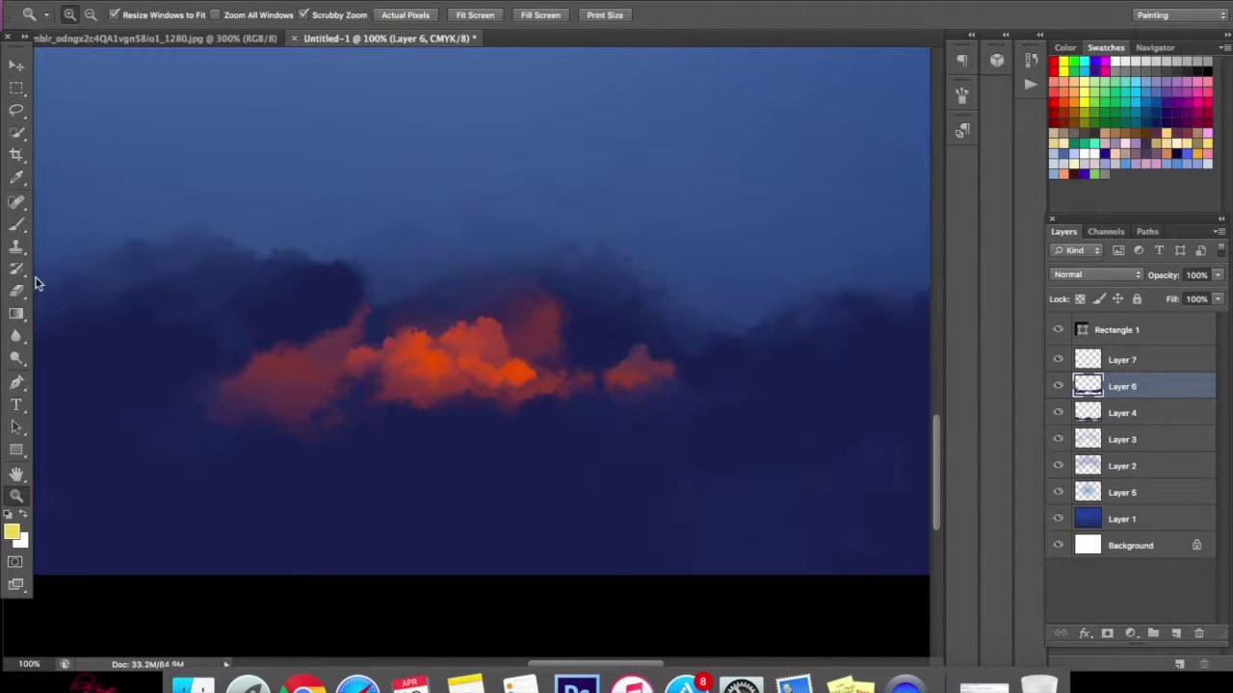
# - Add a new layer above the orange highlights and set the brush size to 49 px
pyautogui.click(16, 223)
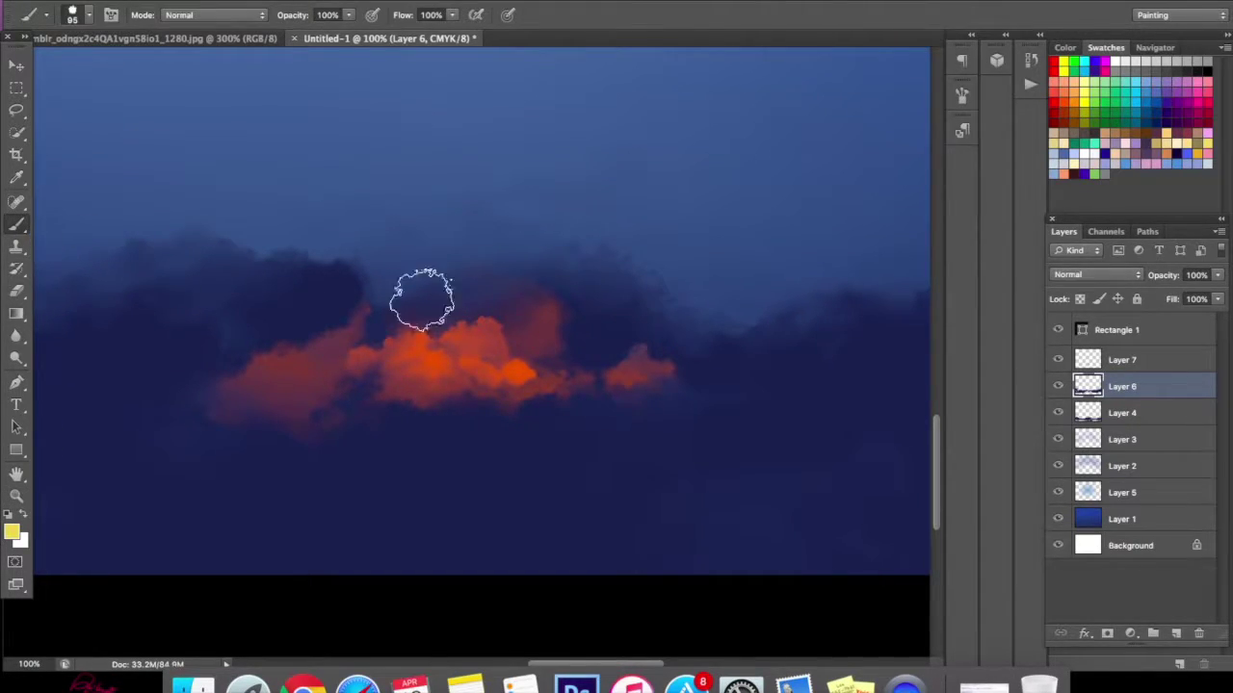
pyautogui.click(1175, 635)
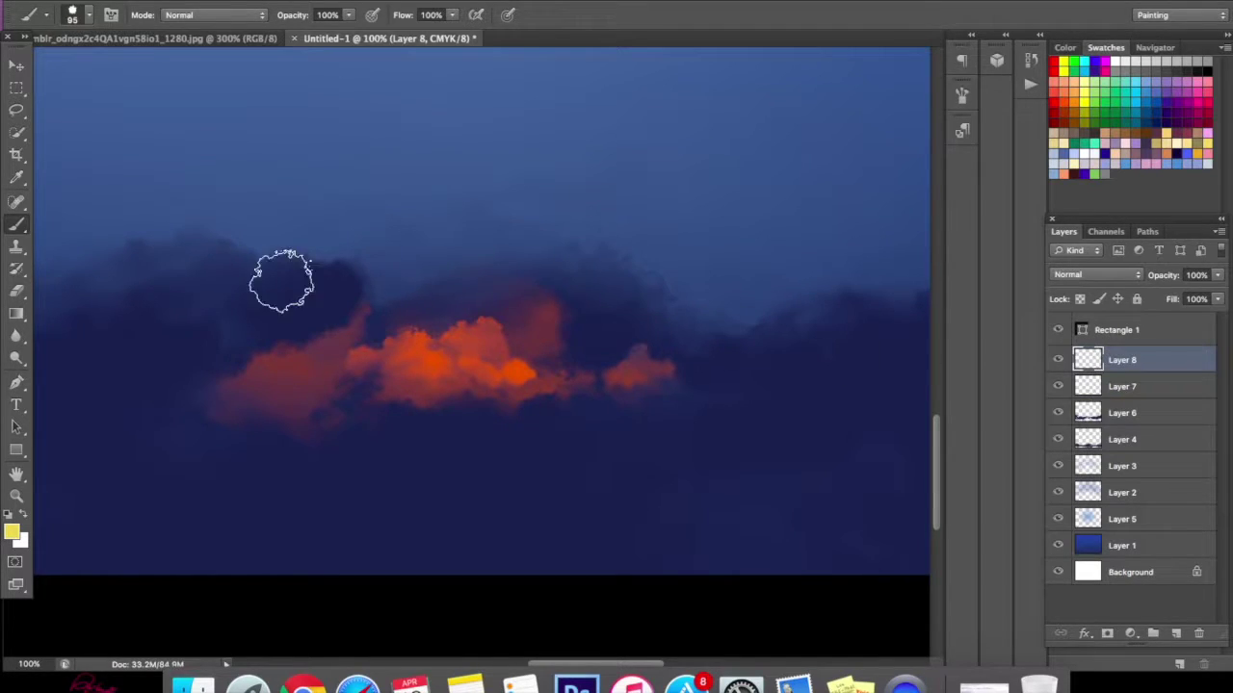
pyautogui.rightClick(449, 332)
pyautogui.click(472, 337)
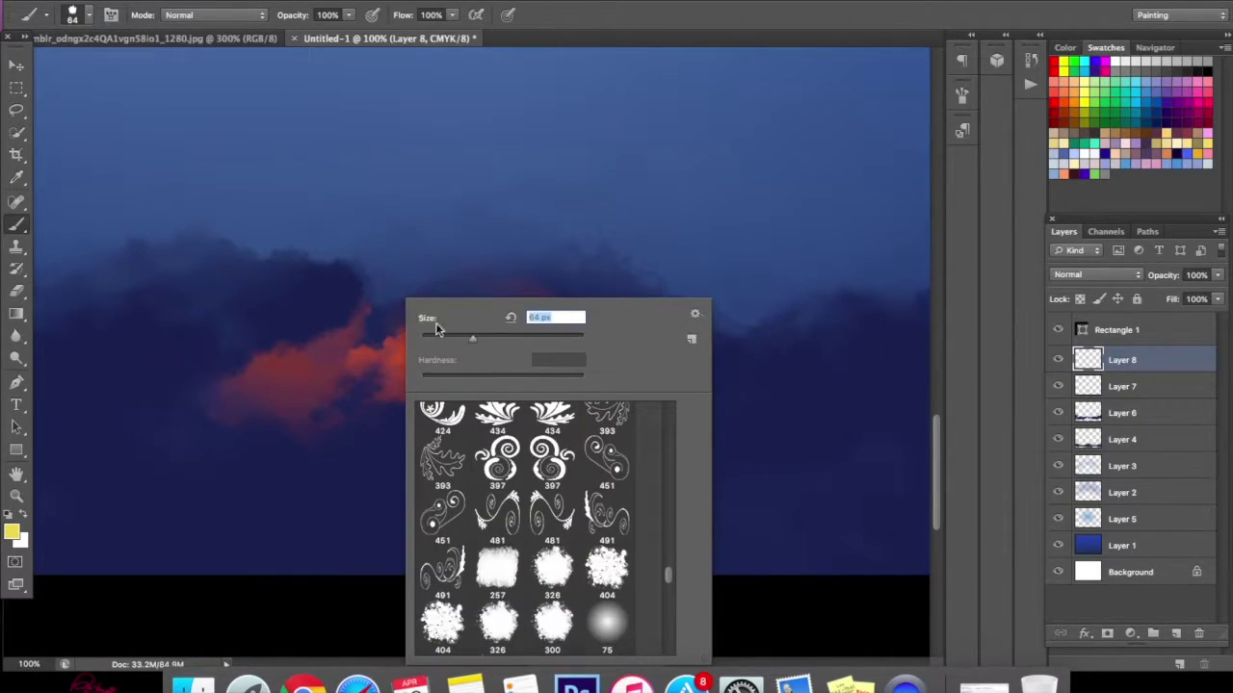
pyautogui.press('Return')
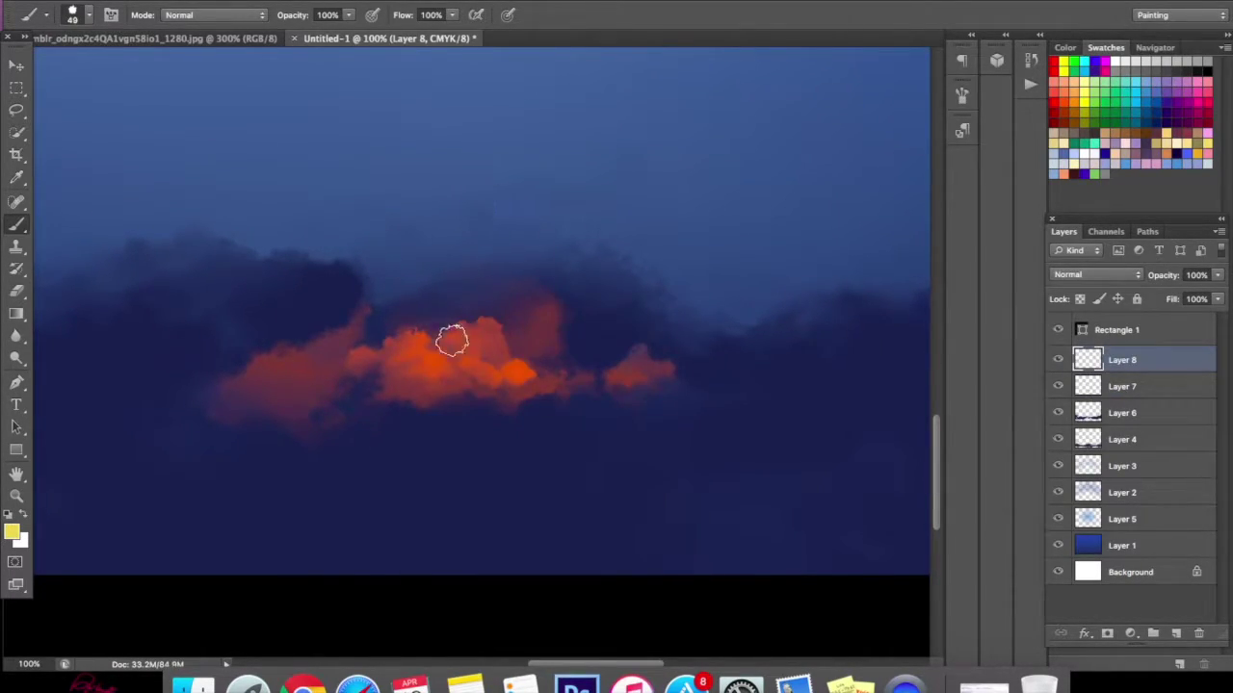
# - Try yellow dabs over the center of the orange patch on Layer 8 and remove them with the eraser
pyautogui.click(457, 357)
pyautogui.click(388, 364)
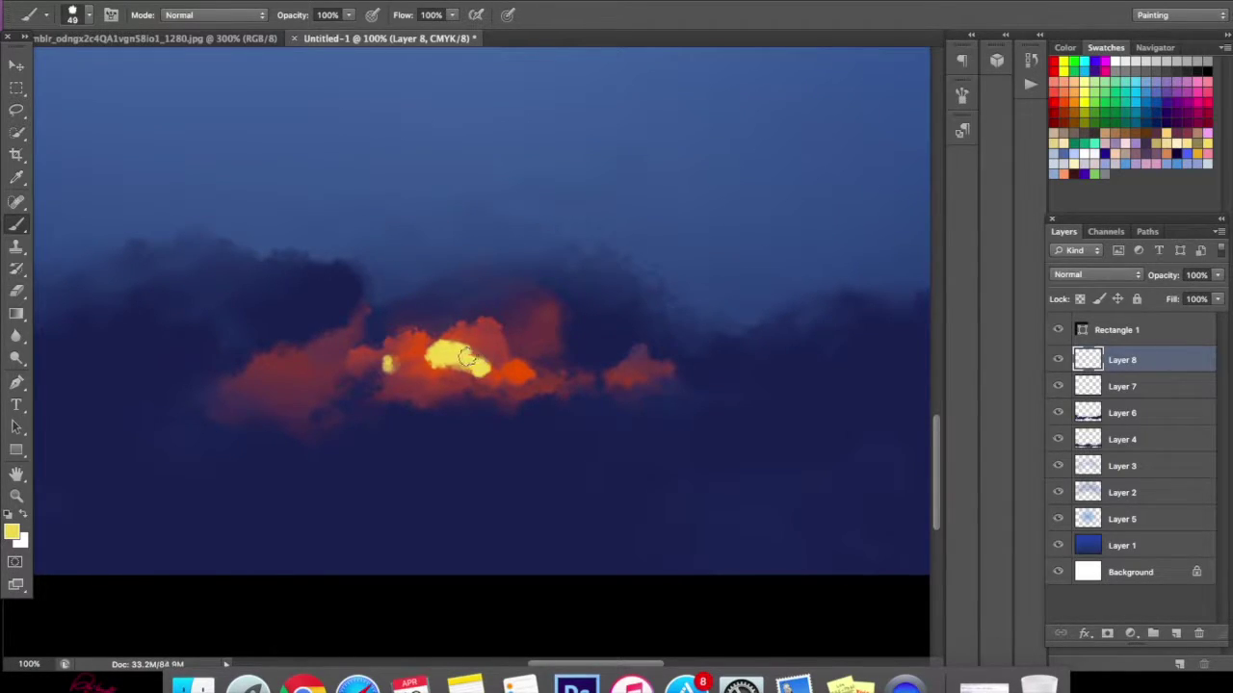
pyautogui.press('e')
pyautogui.moveTo(440, 371)
pyautogui.mouseDown()
pyautogui.moveTo(440, 385)
pyautogui.moveTo(372, 371)
pyautogui.moveTo(472, 339)
pyautogui.moveTo(441, 387)
pyautogui.mouseUp()
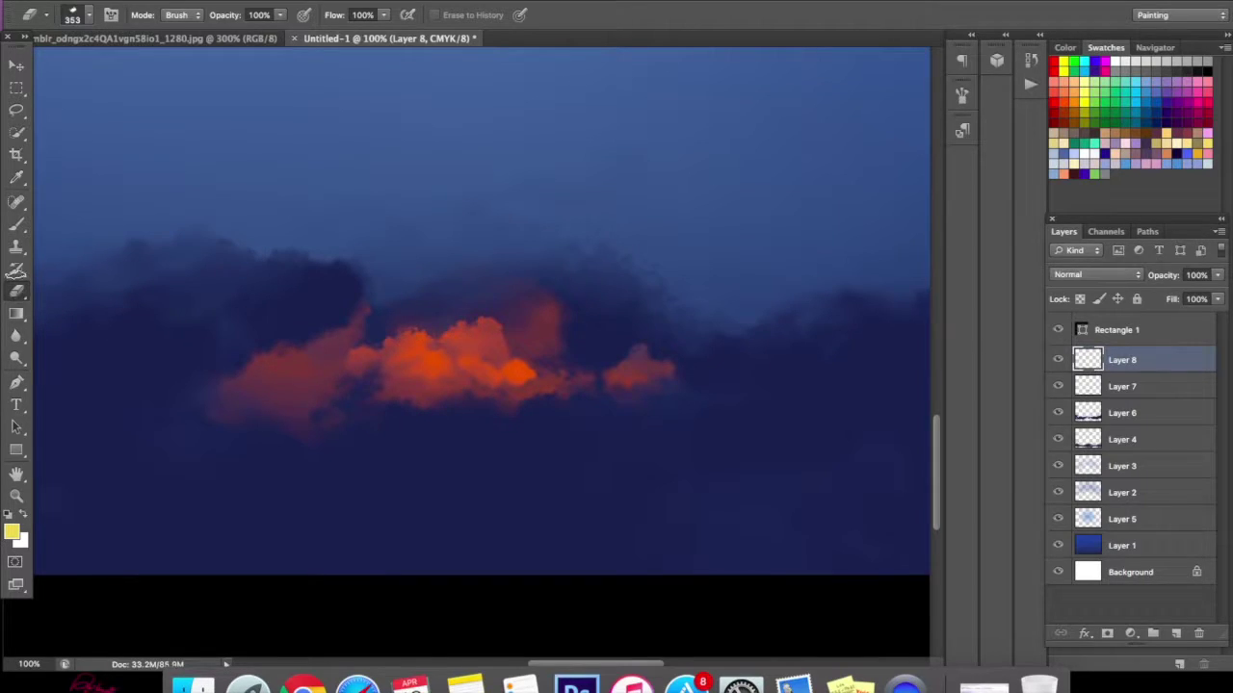
# - Paint a small yellow highlight in the orange patch, shade its lower side with orange sampled from the painting, and soften both with the eraser
pyautogui.click(18, 224)
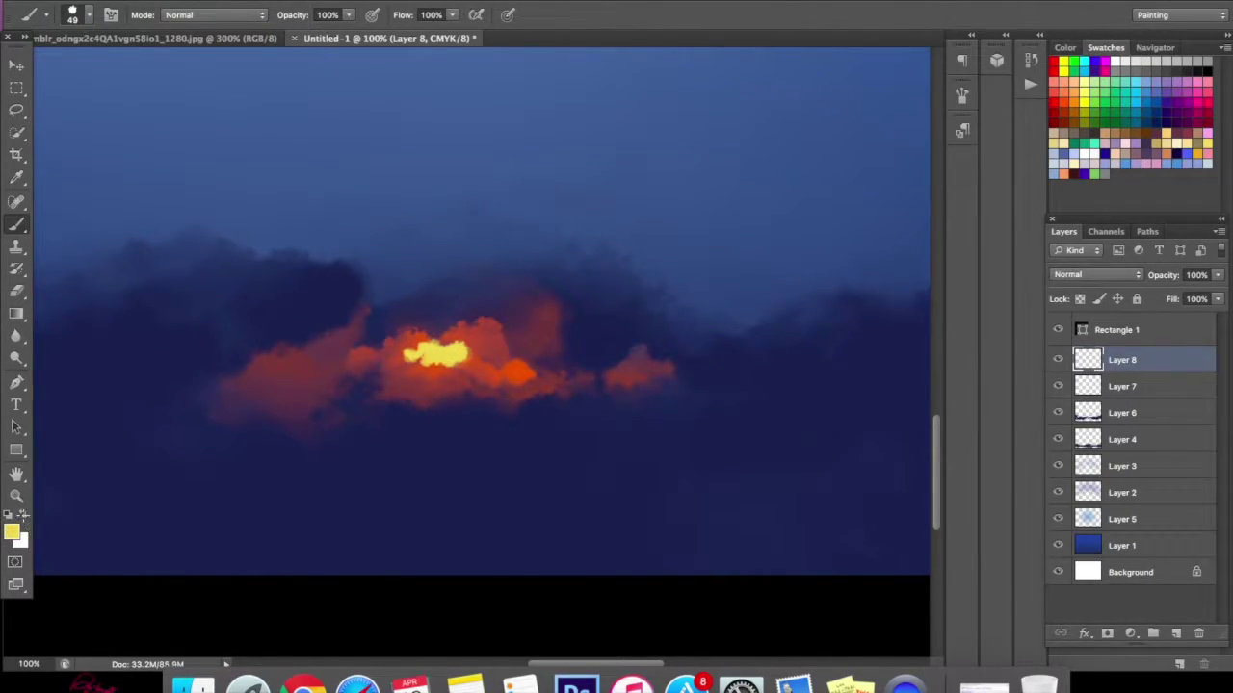
pyautogui.click(16, 533)
pyautogui.moveTo(426, 352); pyautogui.dragTo(451, 358)
pyautogui.click(1121, 342)
pyautogui.moveTo(476, 364); pyautogui.dragTo(441, 369)
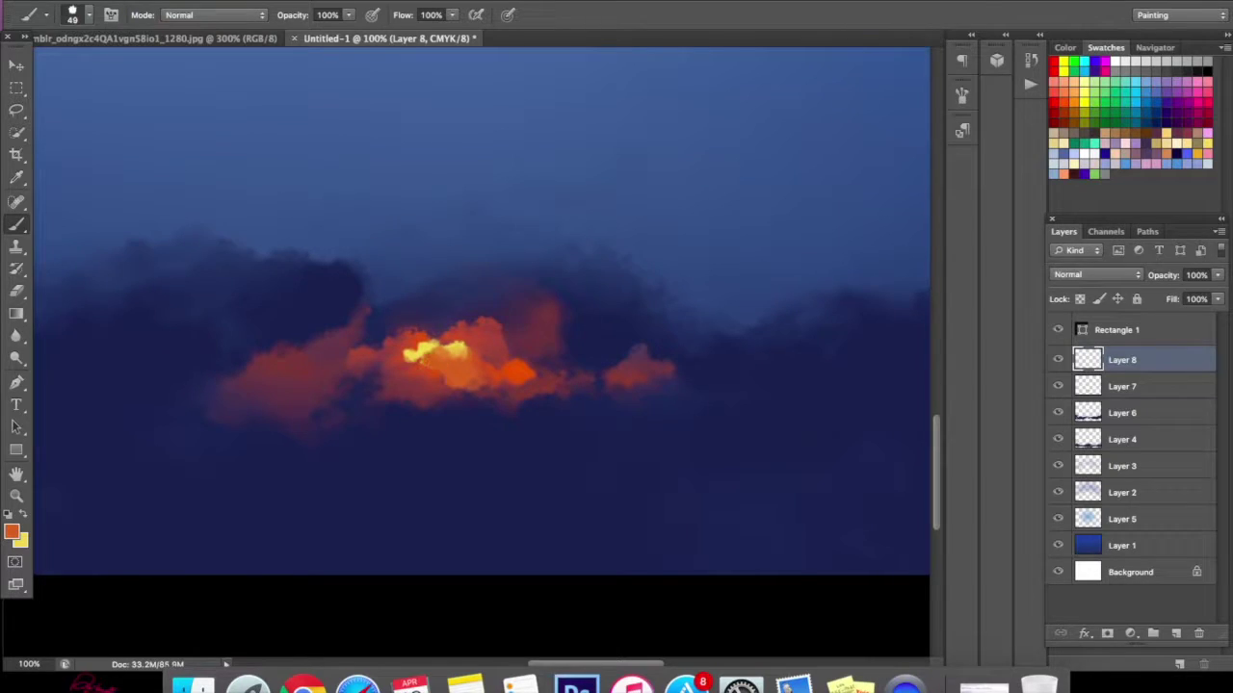
pyautogui.click(16, 291)
pyautogui.moveTo(454, 399)
pyautogui.mouseDown()
pyautogui.moveTo(453, 371)
pyautogui.moveTo(433, 352)
pyautogui.mouseUp()
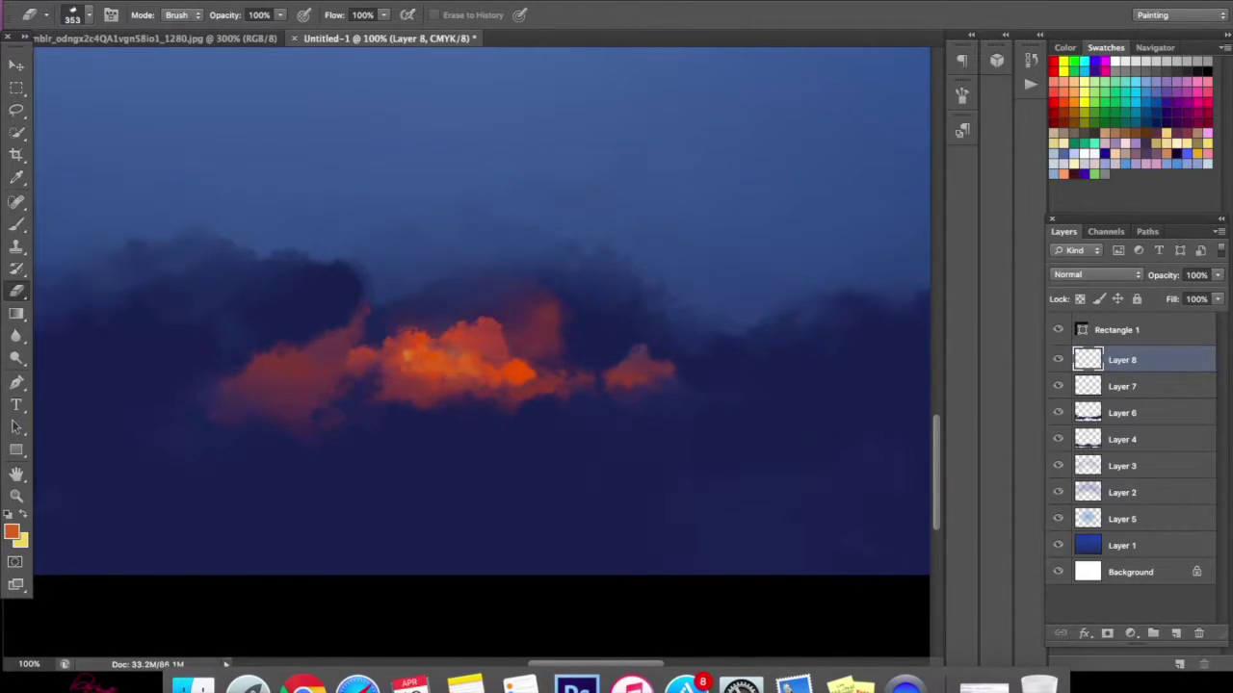
# - Repaint orange over the patch's center, add a narrow yellow highlight on it, and blend its edges with the eraser
pyautogui.press('b')
pyautogui.moveTo(443, 368); pyautogui.dragTo(413, 365)
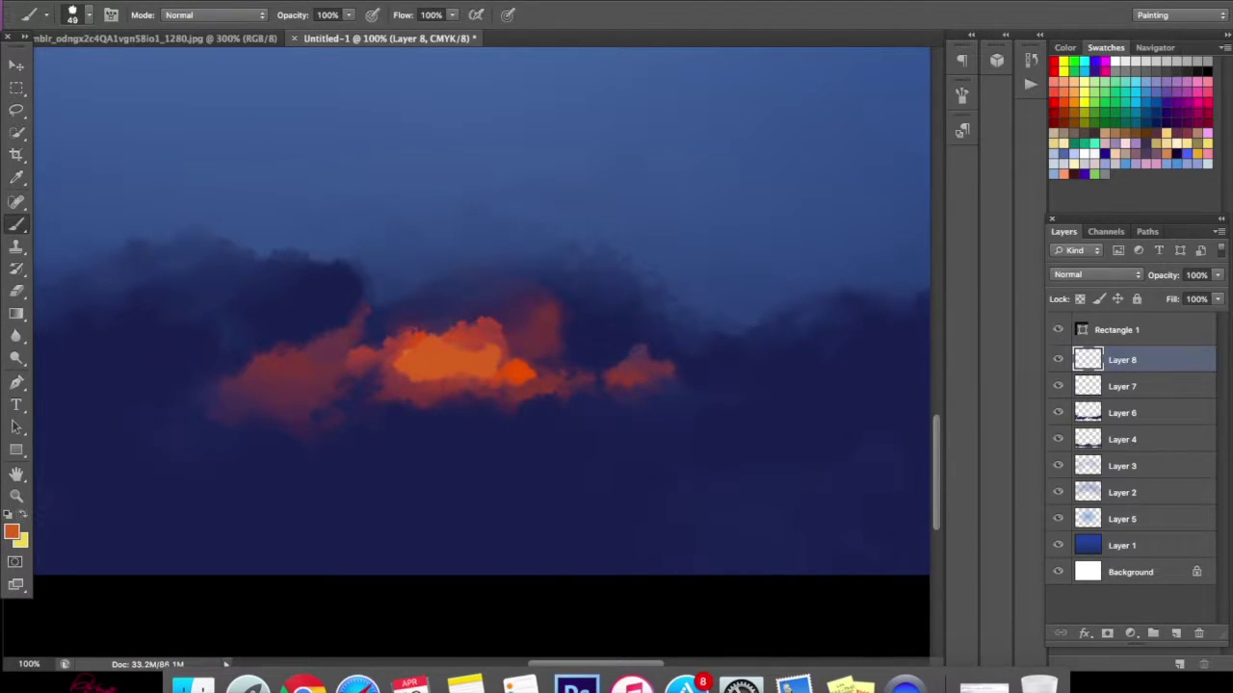
pyautogui.moveTo(460, 361)
pyautogui.mouseDown()
pyautogui.moveTo(361, 361)
pyautogui.moveTo(460, 397)
pyautogui.moveTo(437, 386)
pyautogui.moveTo(470, 308)
pyautogui.moveTo(461, 335)
pyautogui.moveTo(501, 344)
pyautogui.moveTo(420, 340)
pyautogui.mouseUp()
pyautogui.press('e')
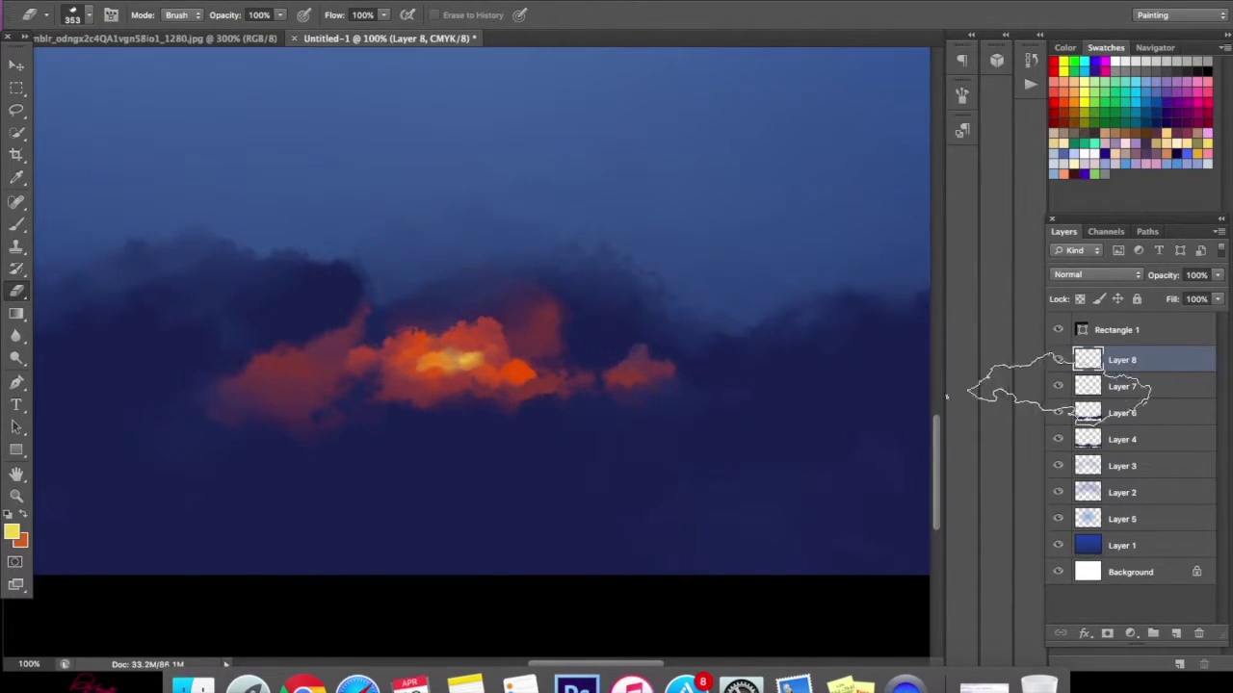
# - Select Layer 7 and thin the bright orange puff right of the yellow highlight with the eraser
pyautogui.click(1058, 386)
pyautogui.click(1058, 386)
pyautogui.click(1087, 386)
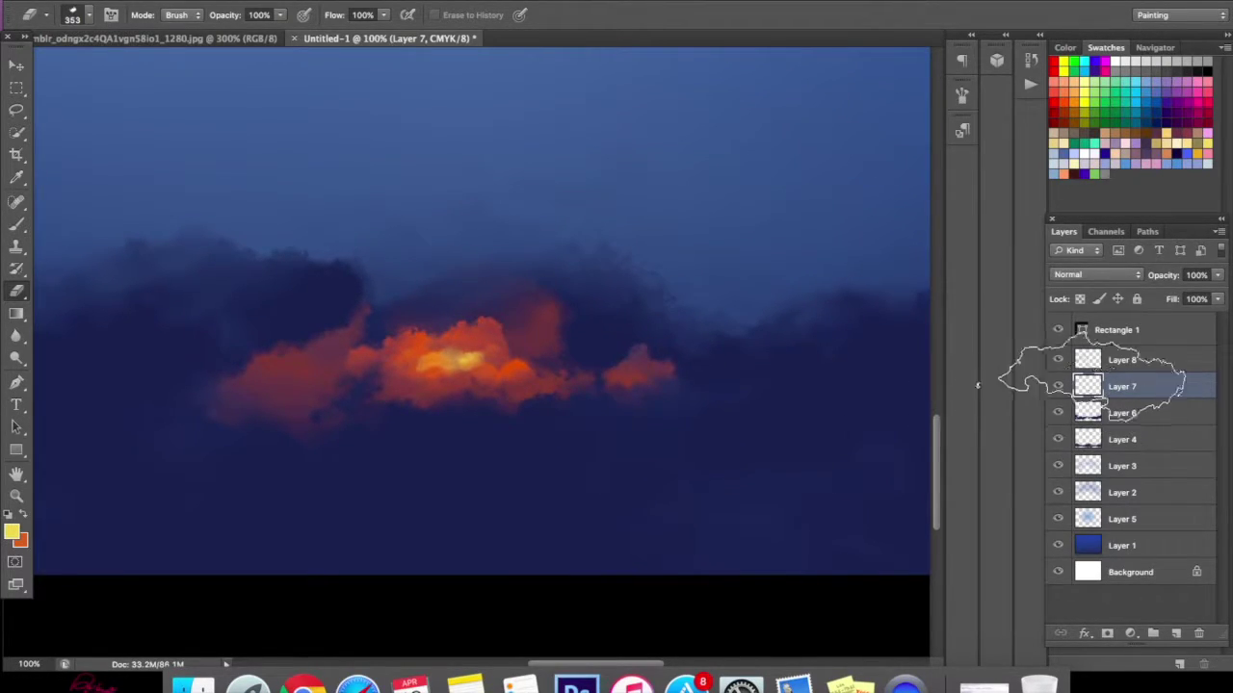
# - Examine the whole painting at 25% zoom to judge the glowing patch within the composition
pyautogui.click(16, 495)
pyautogui.click(89, 15)
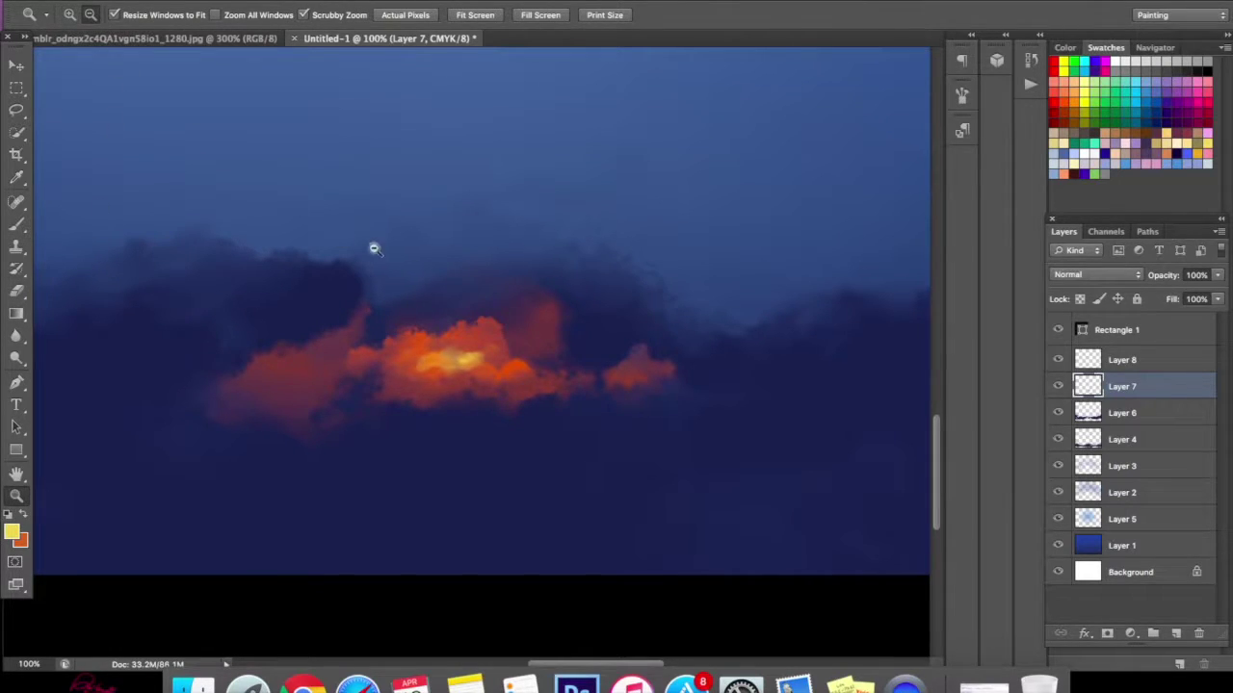
pyautogui.click(410, 308)
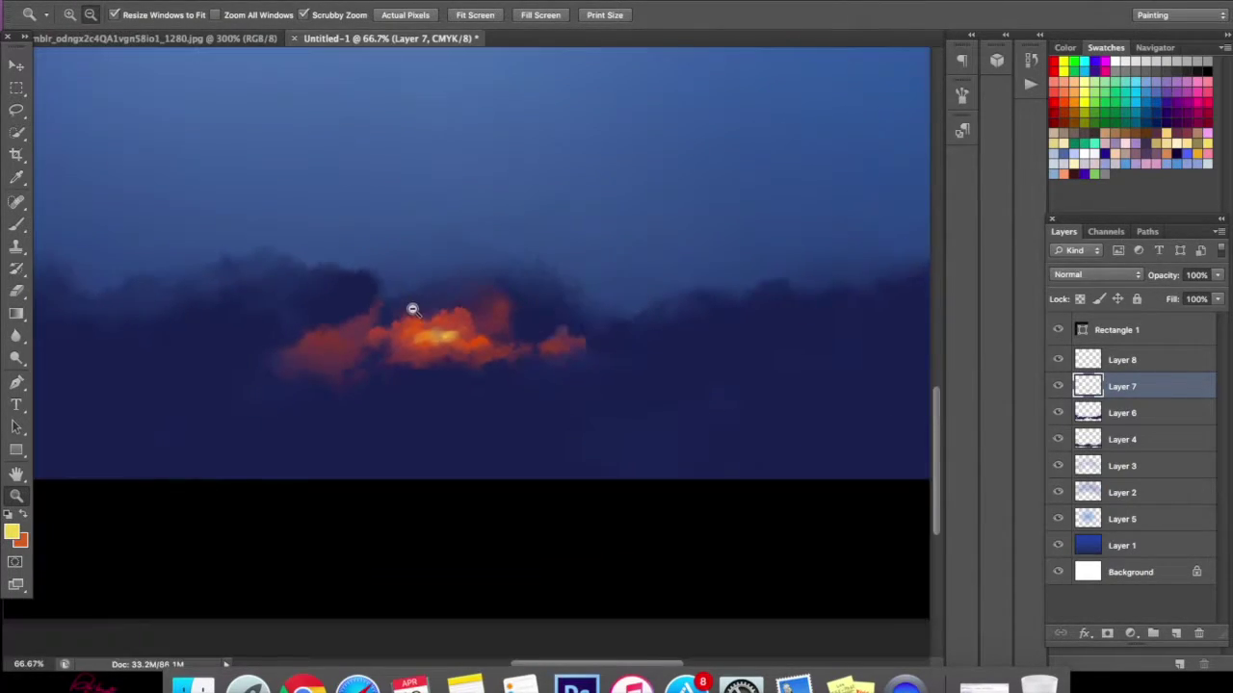
pyautogui.click(429, 289)
pyautogui.click(435, 289)
pyautogui.click(450, 235)
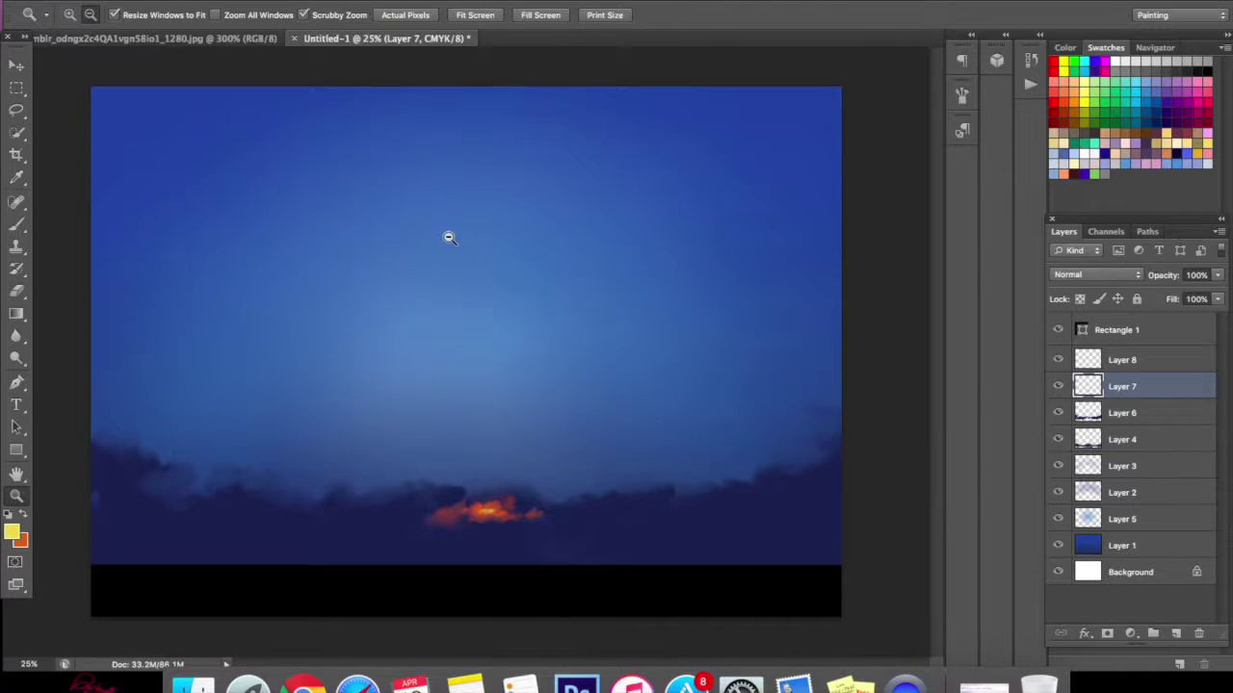
pyautogui.click(71, 15)
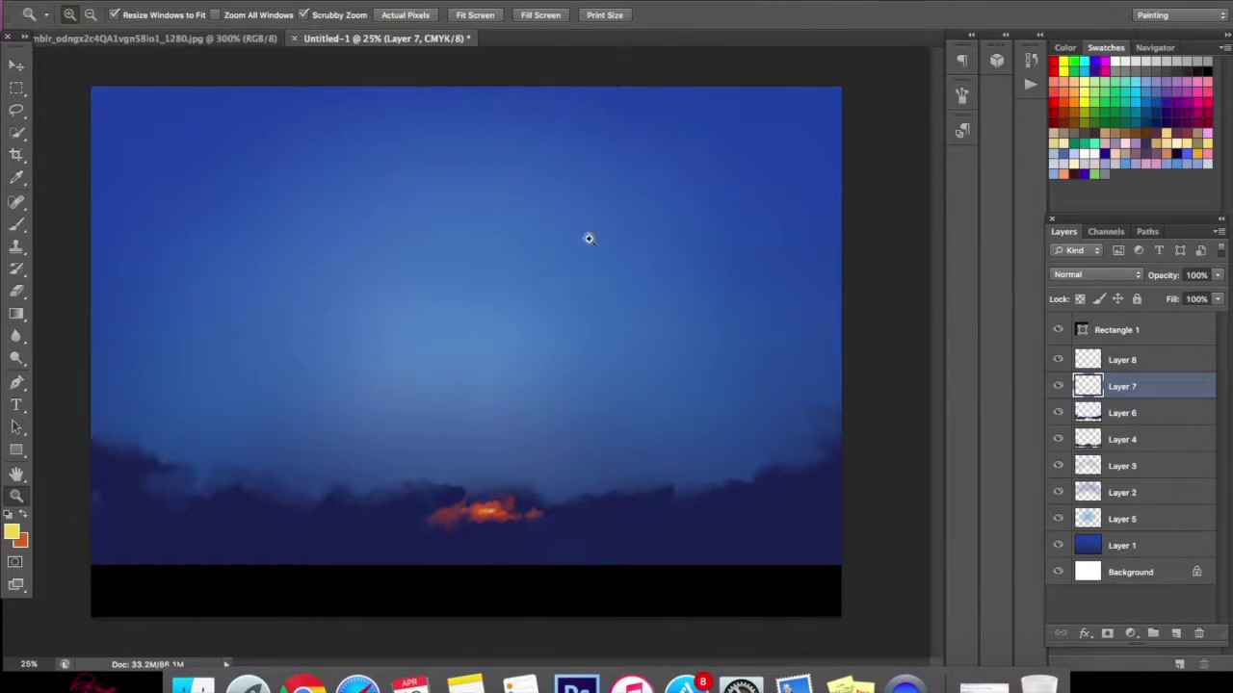
pyautogui.click(635, 377)
pyautogui.click(89, 16)
pyautogui.click(382, 387)
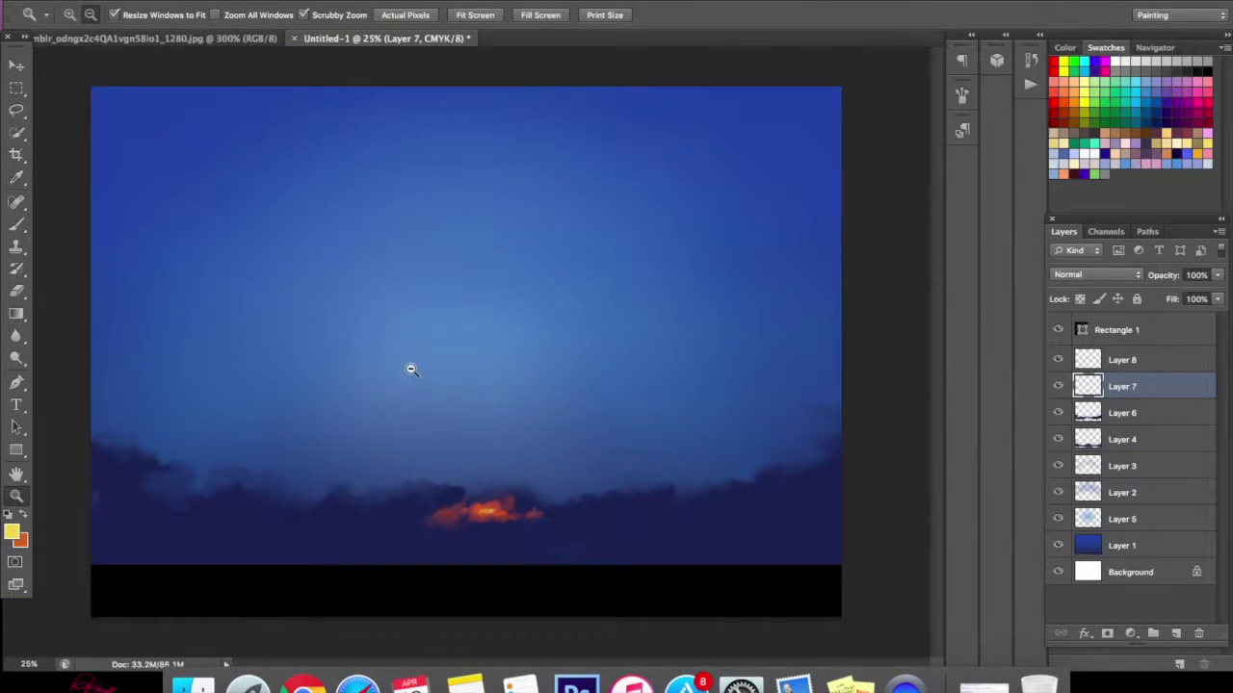
# - Sample orange (#ee7f38) from the glowing cloud above the sun in the reference photo as the foreground color
pyautogui.click(183, 40)
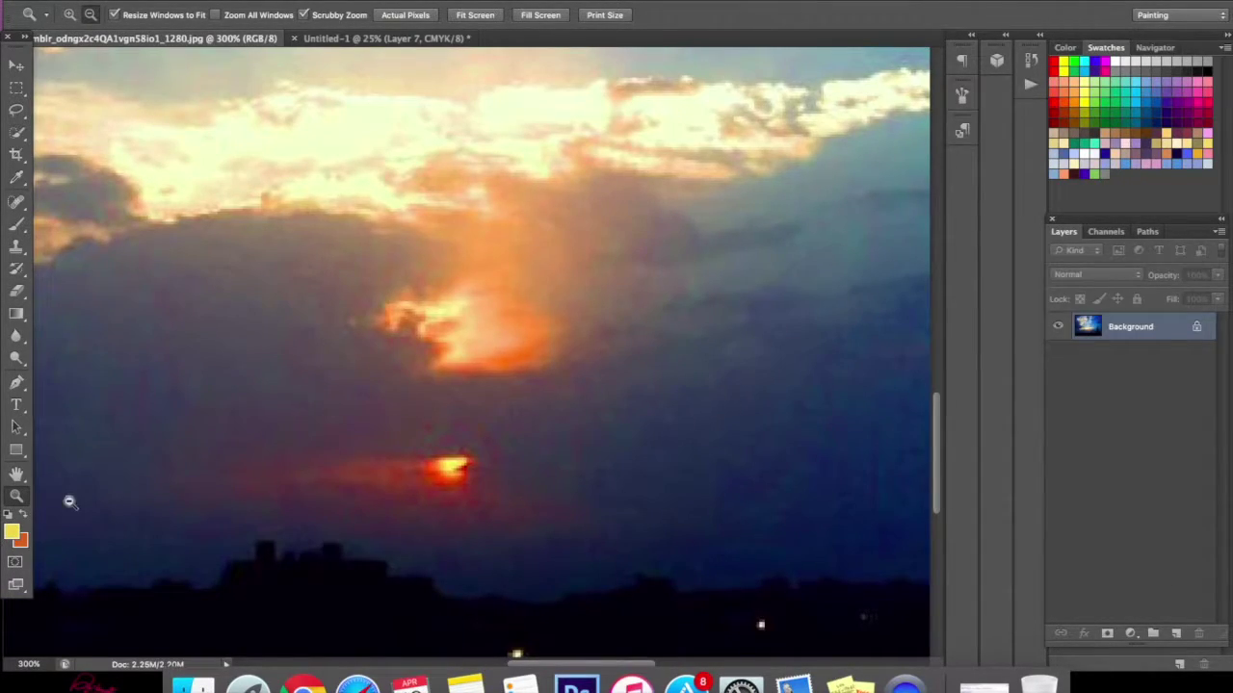
pyautogui.click(12, 535)
pyautogui.click(514, 356)
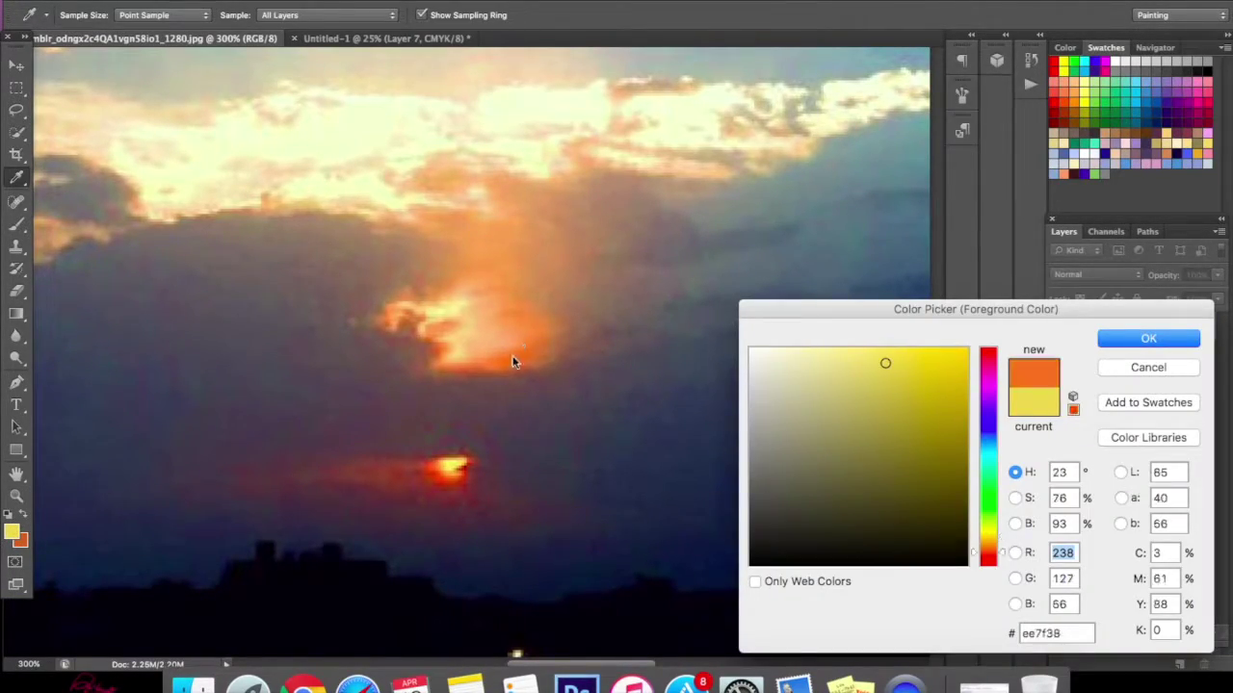
pyautogui.click(1113, 339)
pyautogui.click(318, 39)
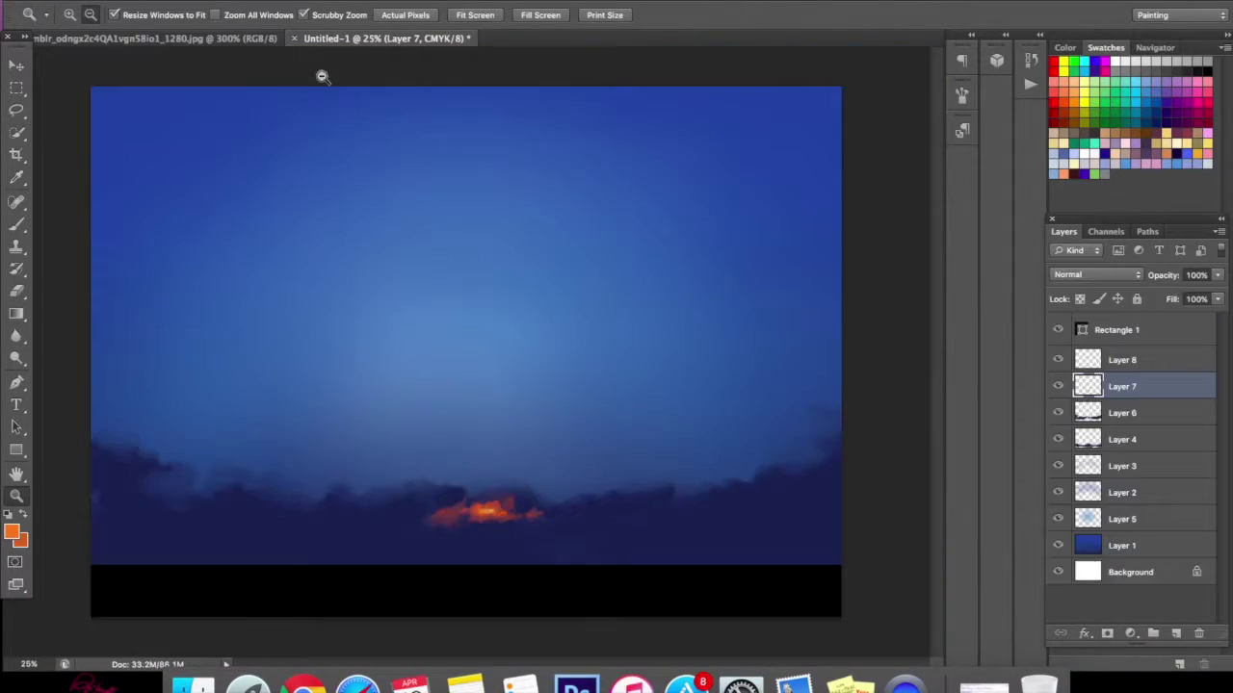
# - Examine the cloud shapes and light across the whole reference photo, then return to the painting
pyautogui.click(16, 225)
pyautogui.click(145, 39)
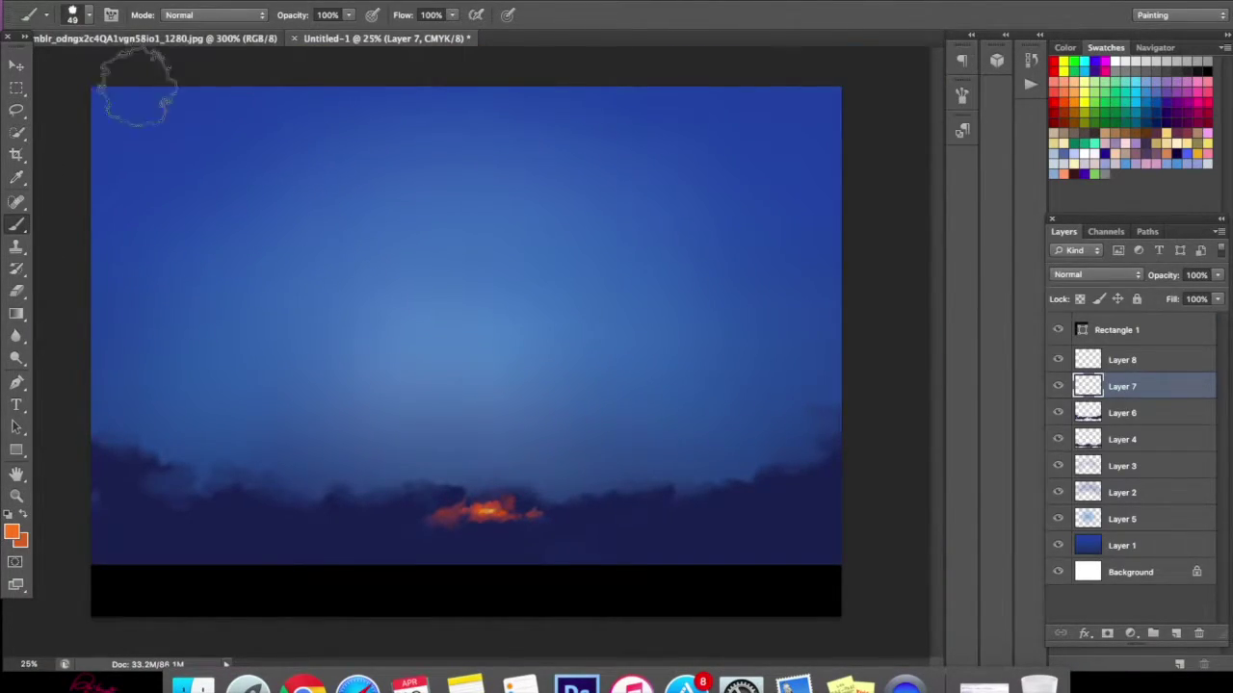
pyautogui.click(16, 495)
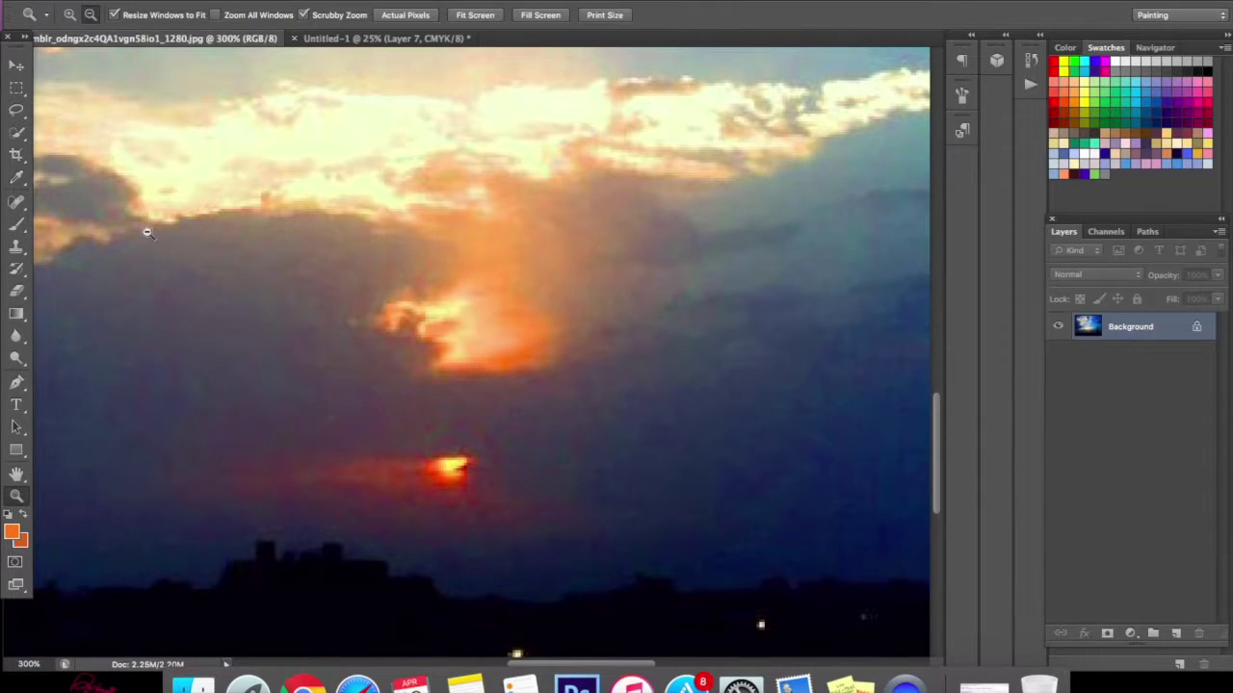
pyautogui.keyDown('alt'); pyautogui.click(226, 324); pyautogui.keyUp('alt')
pyautogui.keyDown('alt'); pyautogui.click(225, 322); pyautogui.keyUp('alt')
pyautogui.keyDown('alt'); pyautogui.click(214, 223); pyautogui.keyUp('alt')
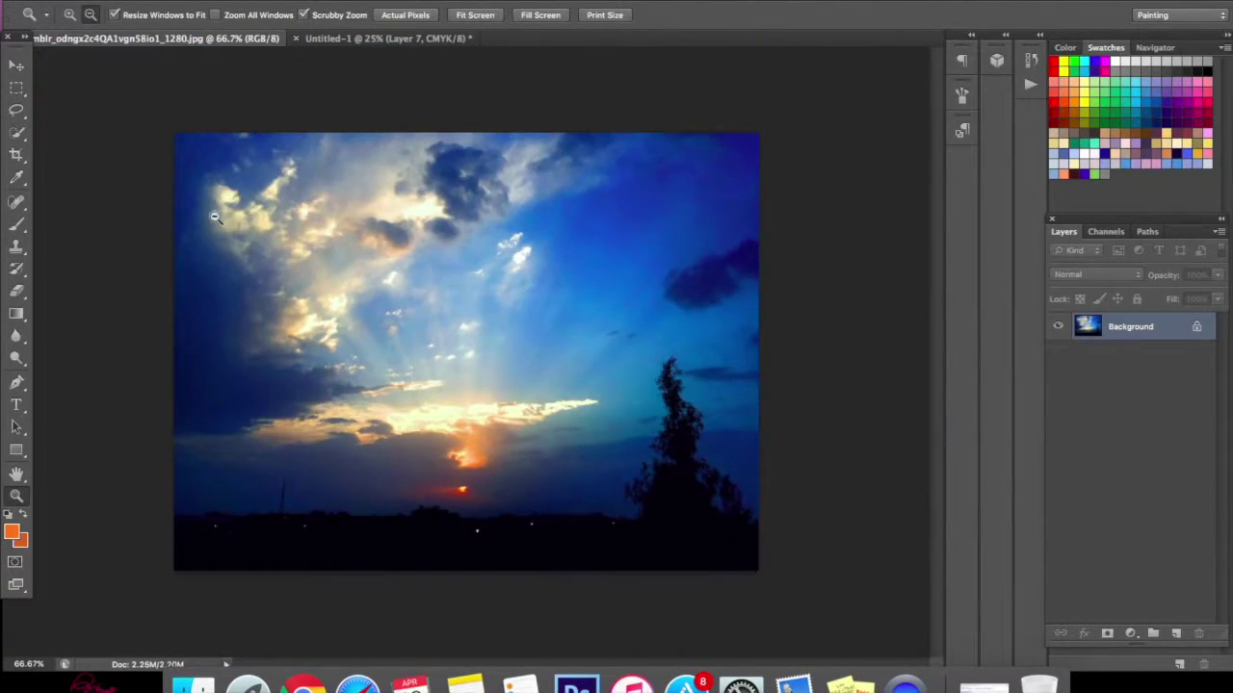
pyautogui.click(344, 40)
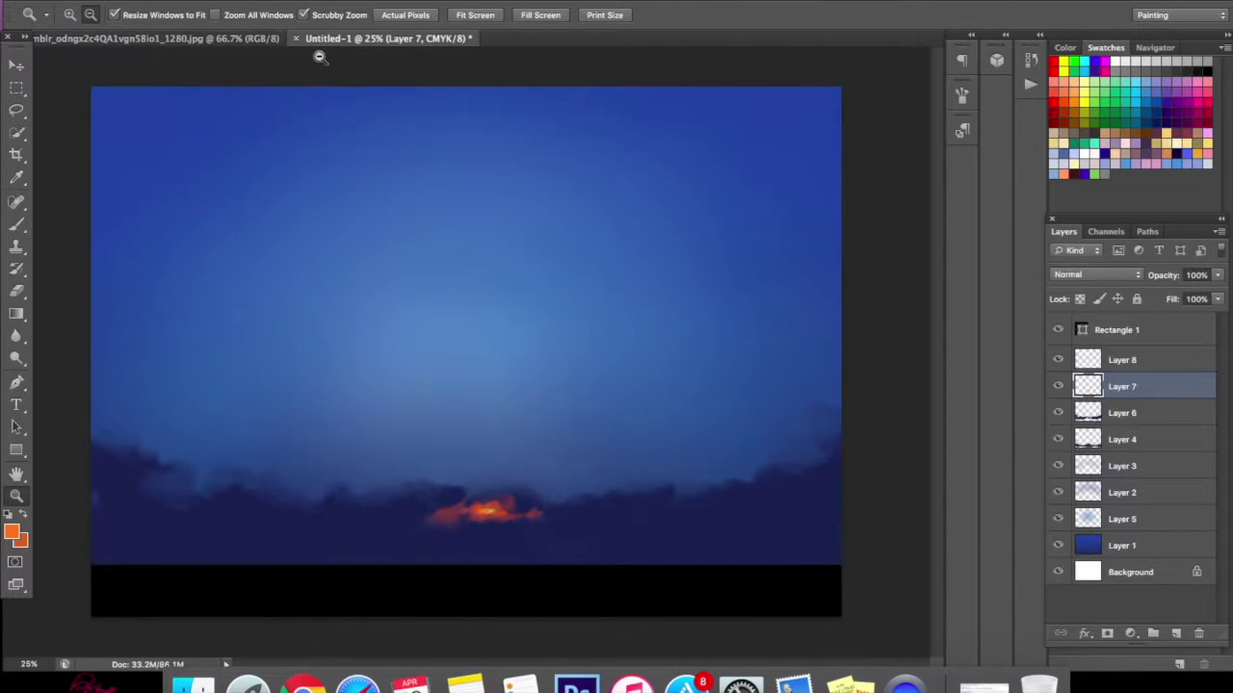
# - Set the brush size to 258 px and paint an orange puff just above the glowing patch on Layer 7, undoing a stroke that reaches too low
pyautogui.click(17, 224)
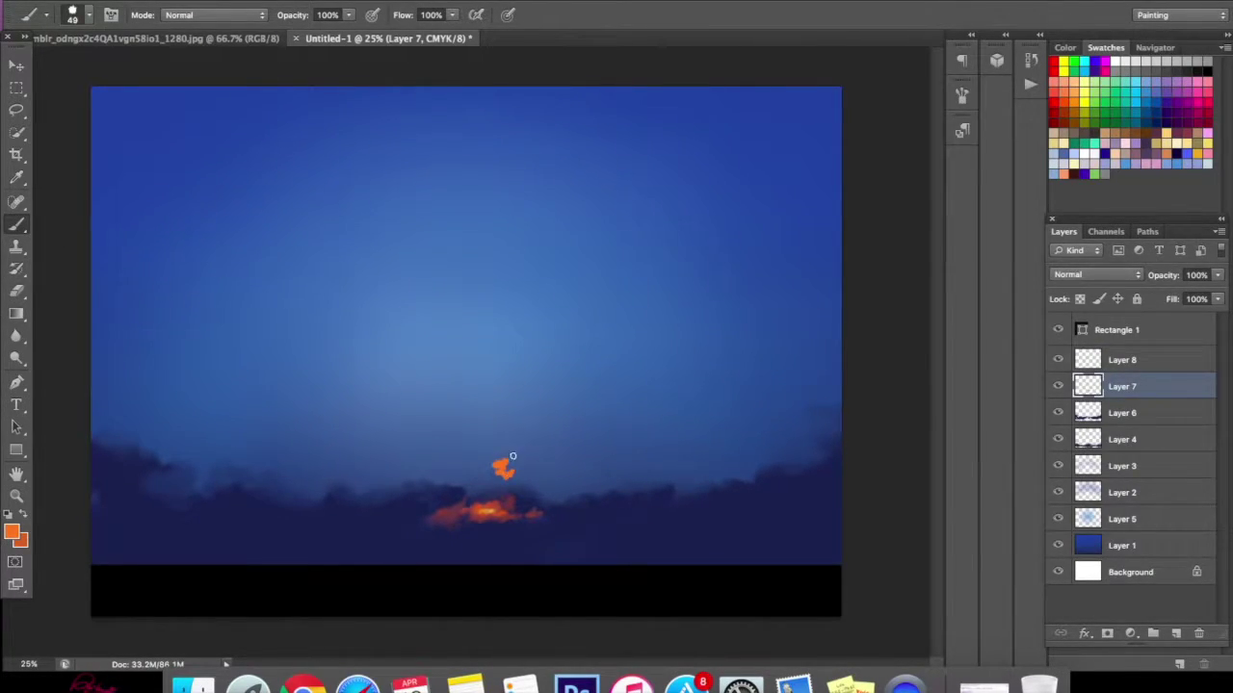
pyautogui.rightClick(508, 472)
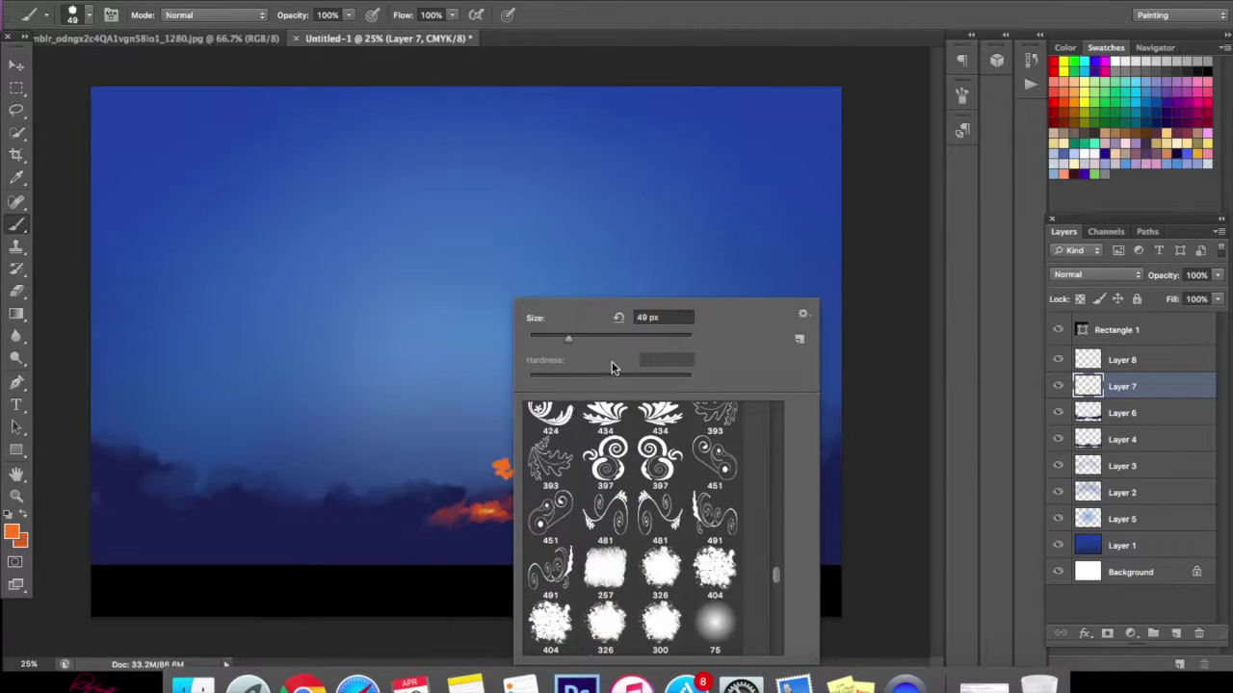
pyautogui.moveTo(568, 339); pyautogui.dragTo(596, 338)
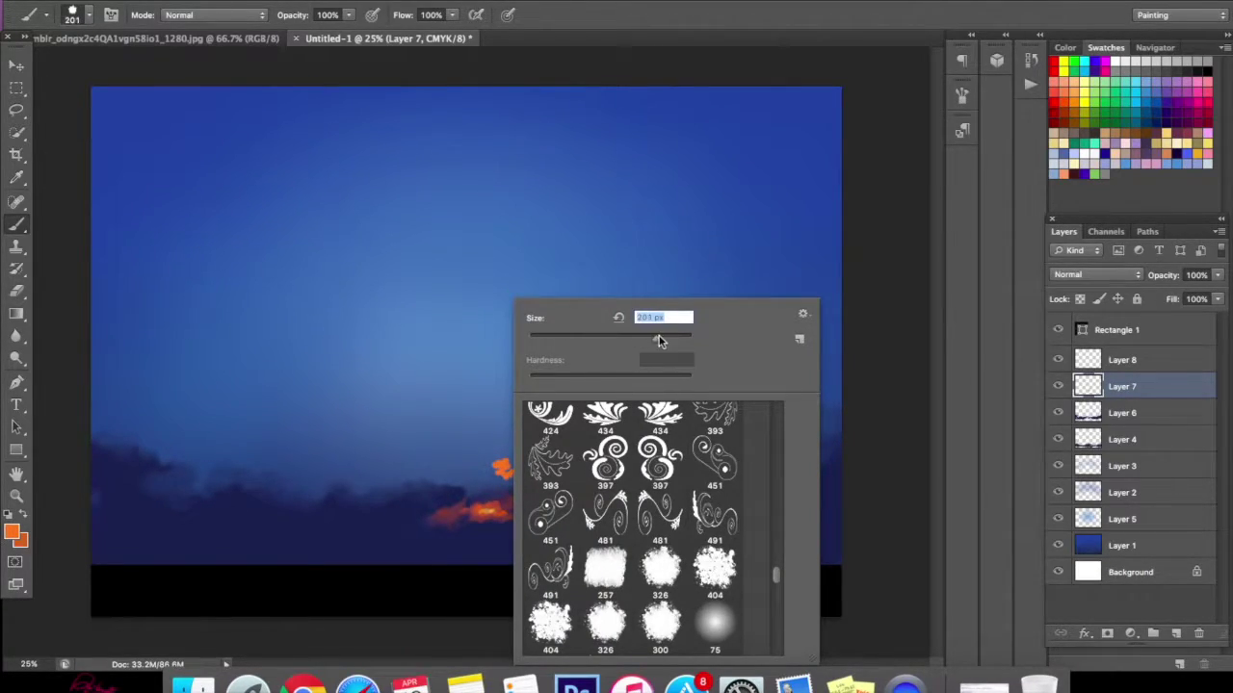
pyautogui.press('Return')
pyautogui.moveTo(489, 439); pyautogui.dragTo(530, 427)
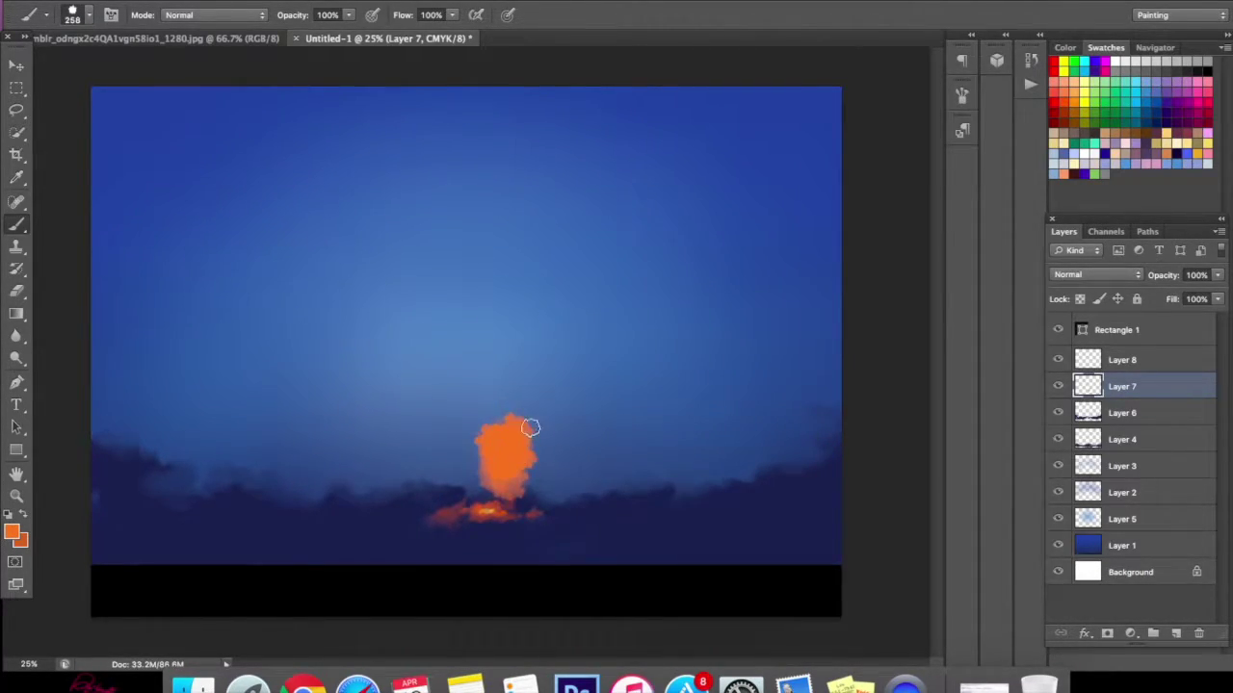
pyautogui.click(165, 3)
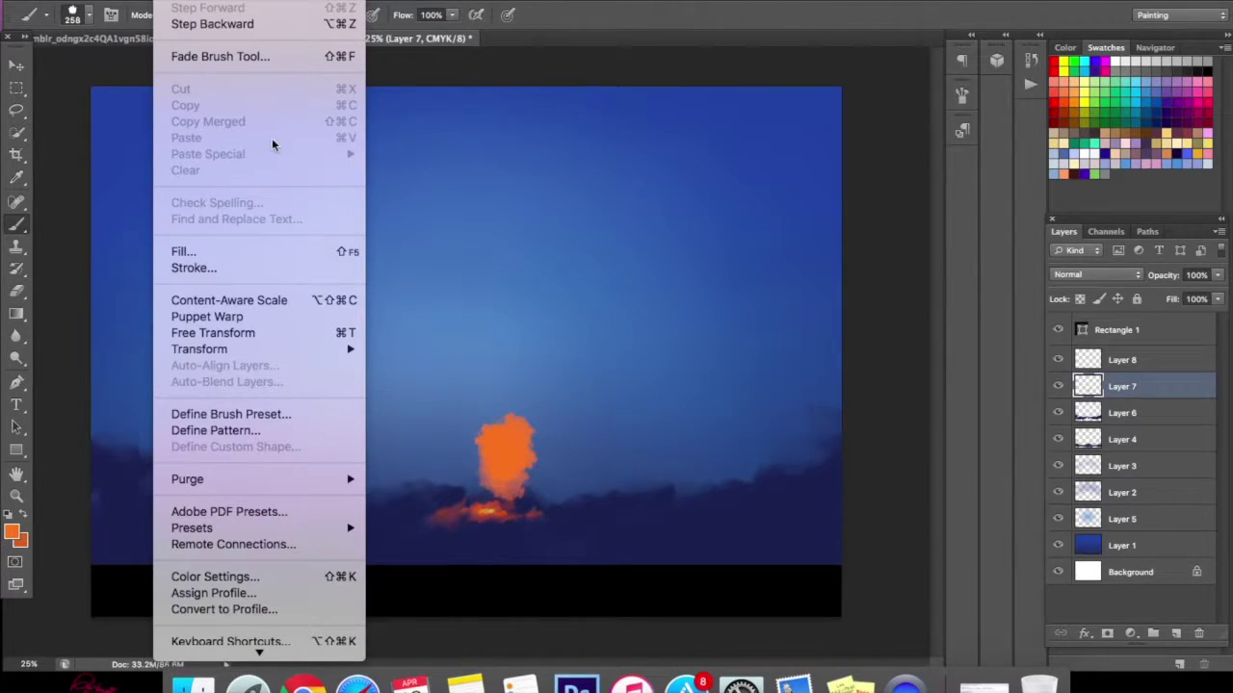
pyautogui.click(242, 23)
pyautogui.moveTo(502, 448); pyautogui.dragTo(522, 466)
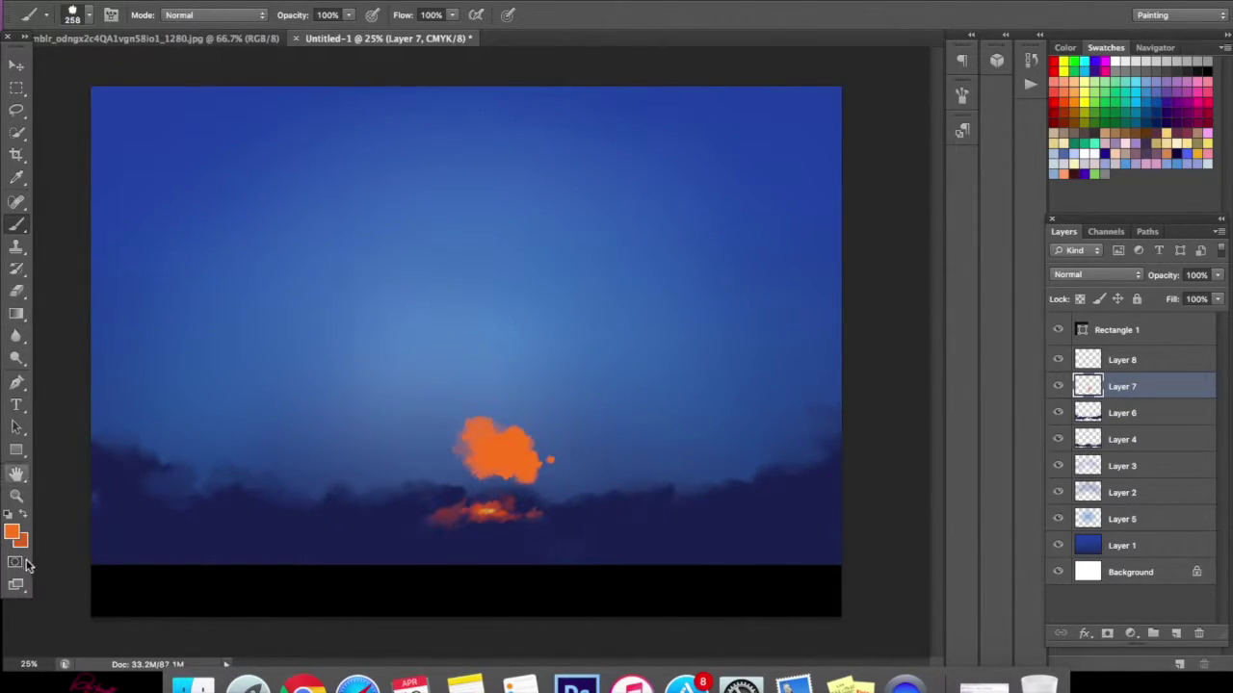
# - Sample the cloud's navy (#16254e) from the painting and paint navy puffs over the orange puff's lower and right sides and the horizon beside it
pyautogui.click(12, 530)
pyautogui.click(231, 528)
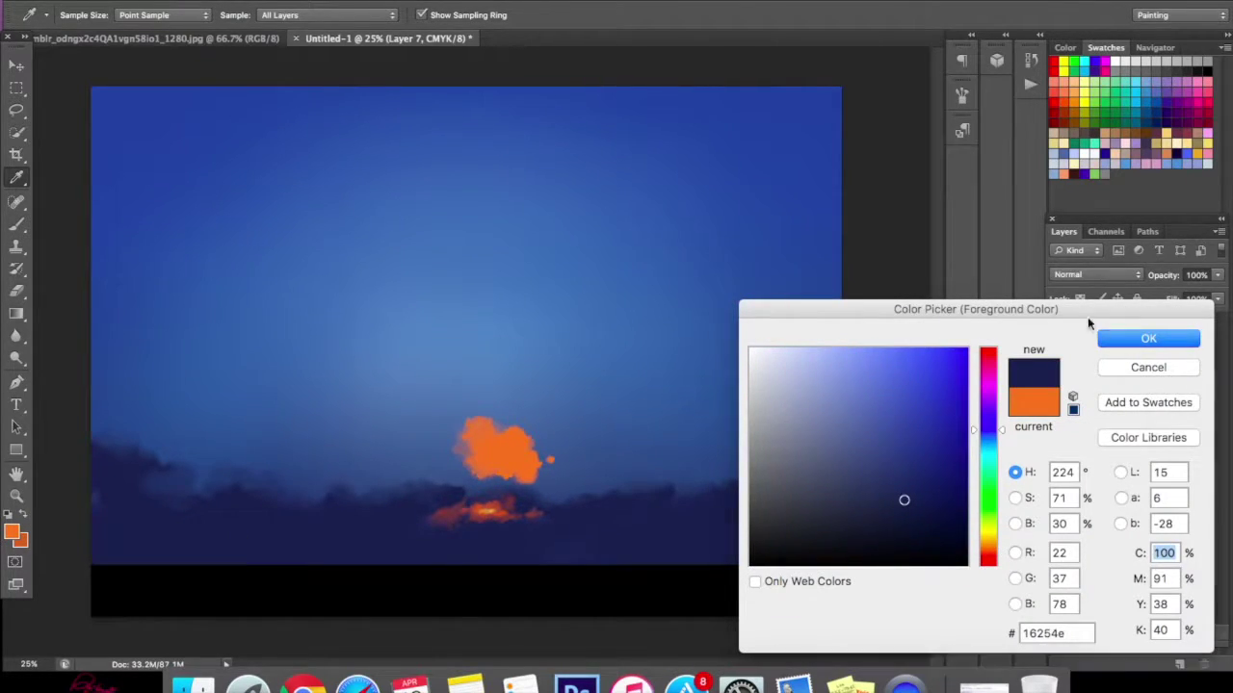
pyautogui.click(1148, 338)
pyautogui.moveTo(549, 438)
pyautogui.mouseDown()
pyautogui.moveTo(533, 462)
pyautogui.moveTo(575, 492)
pyautogui.moveTo(462, 483)
pyautogui.moveTo(482, 469)
pyautogui.moveTo(385, 479)
pyautogui.moveTo(418, 462)
pyautogui.mouseUp()
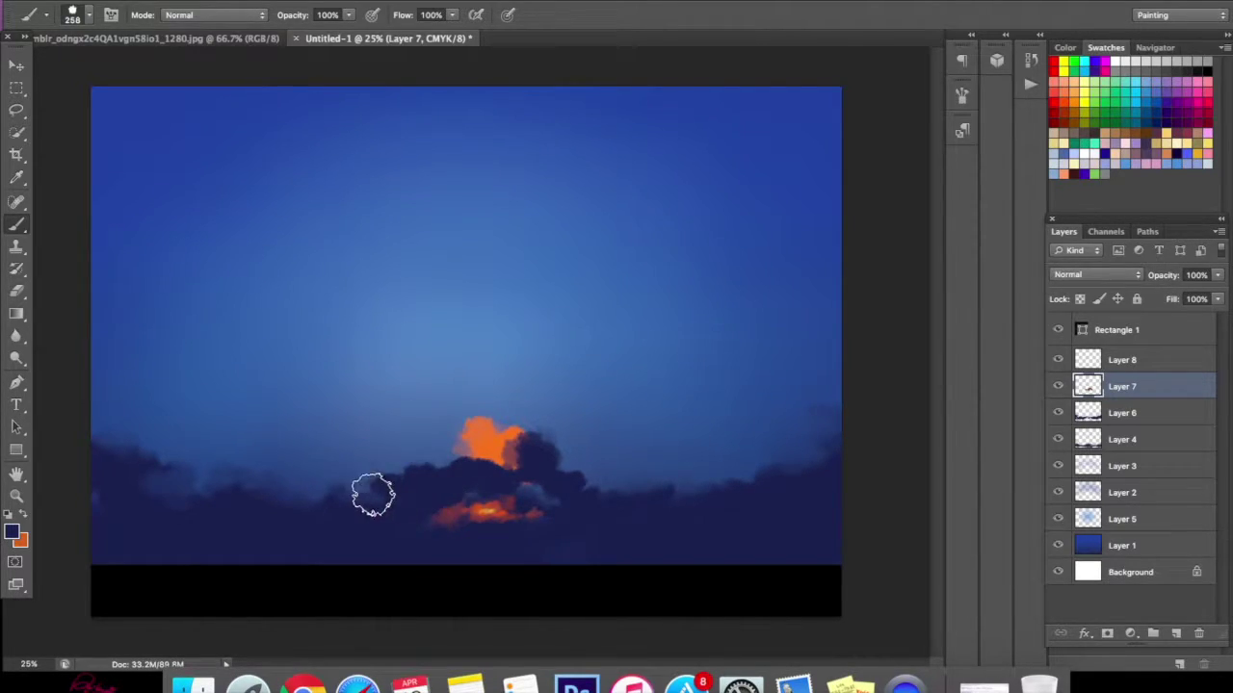
# - Soften the new navy puffs with the eraser, set its size to 737 px, and fade the orange puff and the navy cloud below it
pyautogui.press('e')
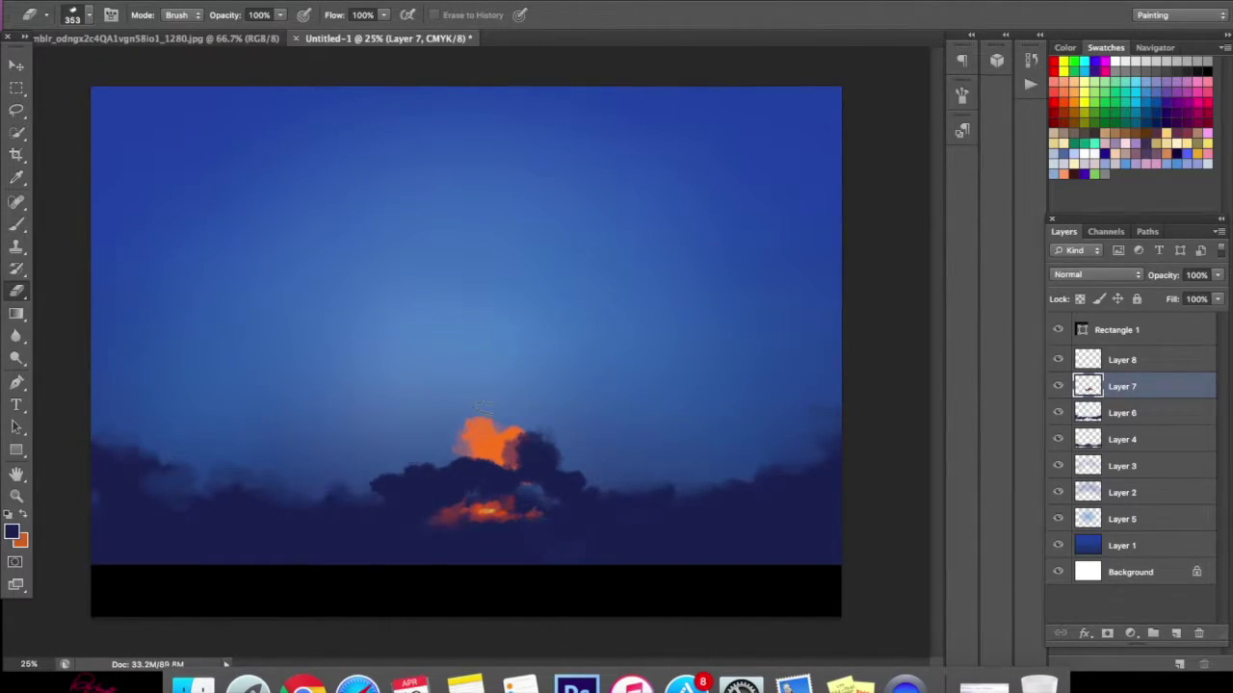
pyautogui.moveTo(541, 441); pyautogui.dragTo(585, 455)
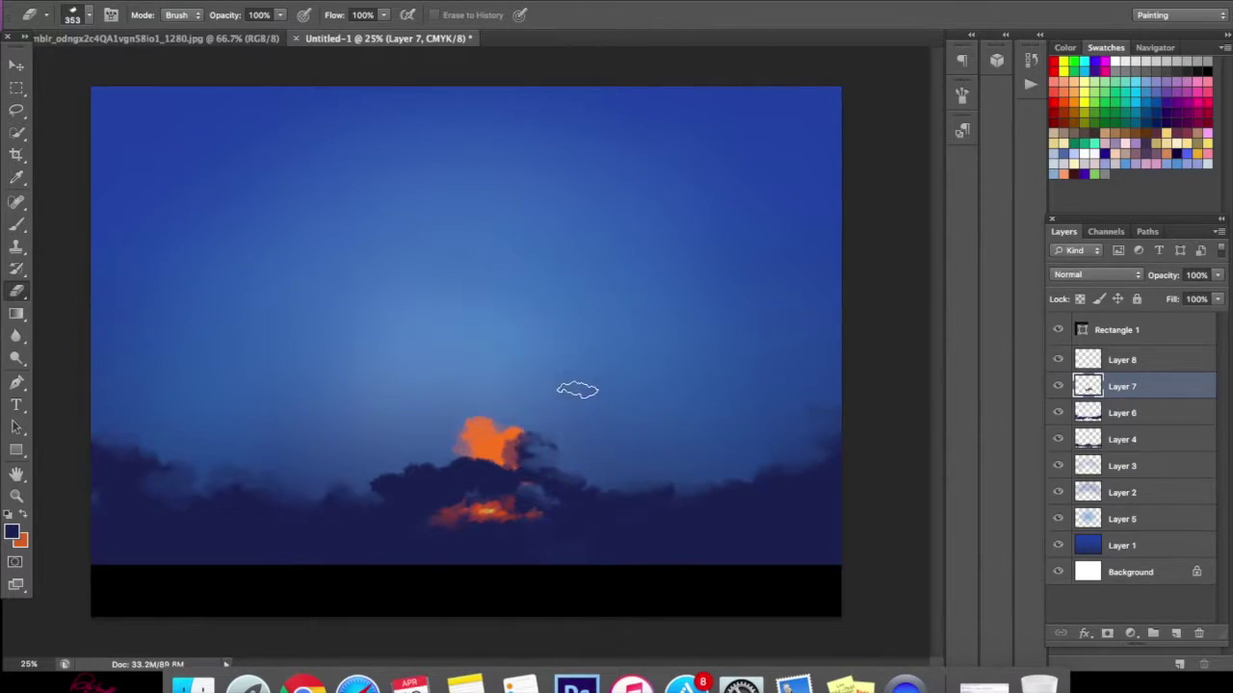
pyautogui.rightClick(617, 371)
pyautogui.moveTo(793, 337)
pyautogui.mouseDown()
pyautogui.moveTo(709, 344)
pyautogui.moveTo(796, 338)
pyautogui.mouseUp()
pyautogui.press('Return')
pyautogui.rightClick(535, 383)
pyautogui.moveTo(690, 342); pyautogui.dragTo(661, 350)
pyautogui.press('Return')
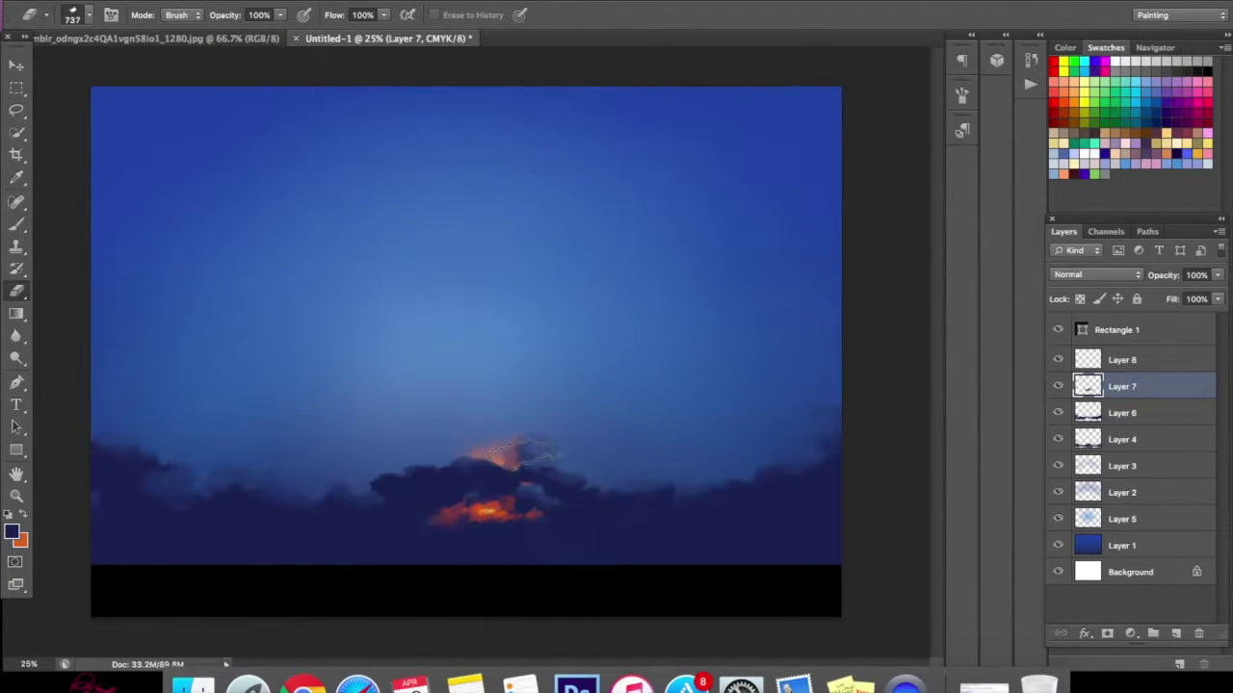
pyautogui.moveTo(554, 473); pyautogui.dragTo(409, 486)
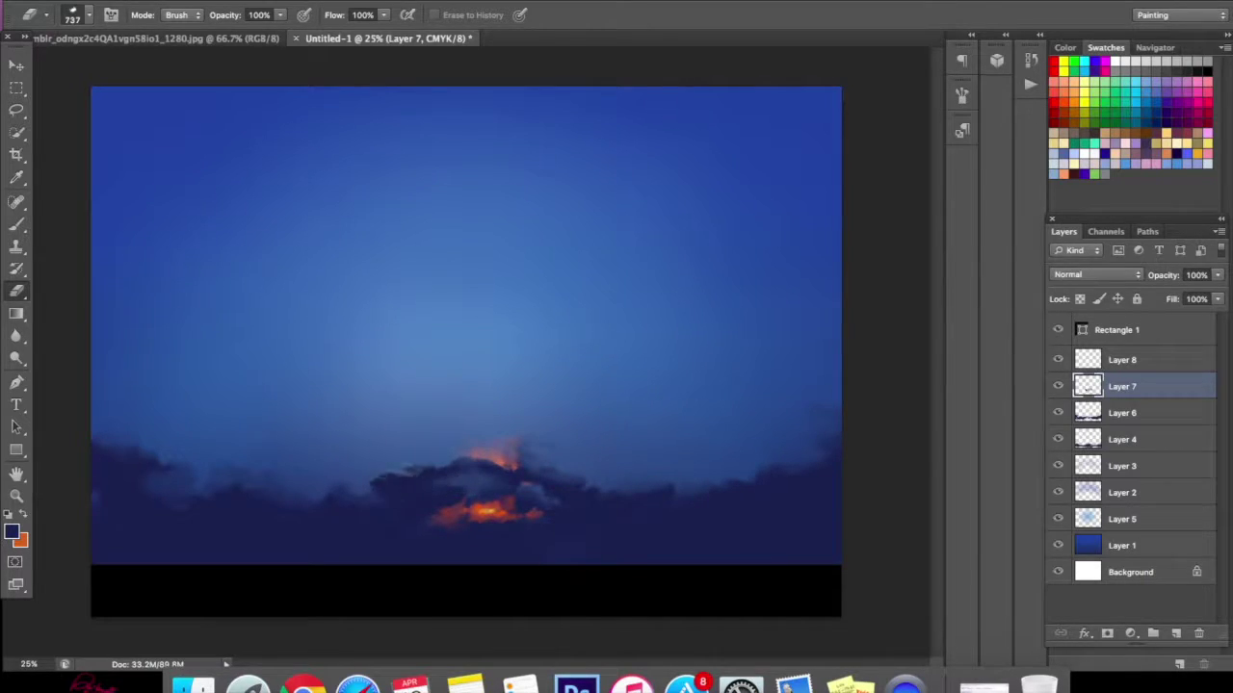
# - Repaint navy between the two orange areas and erase the orange puff down to a thin glowing edge along the cloud top
pyautogui.click(16, 224)
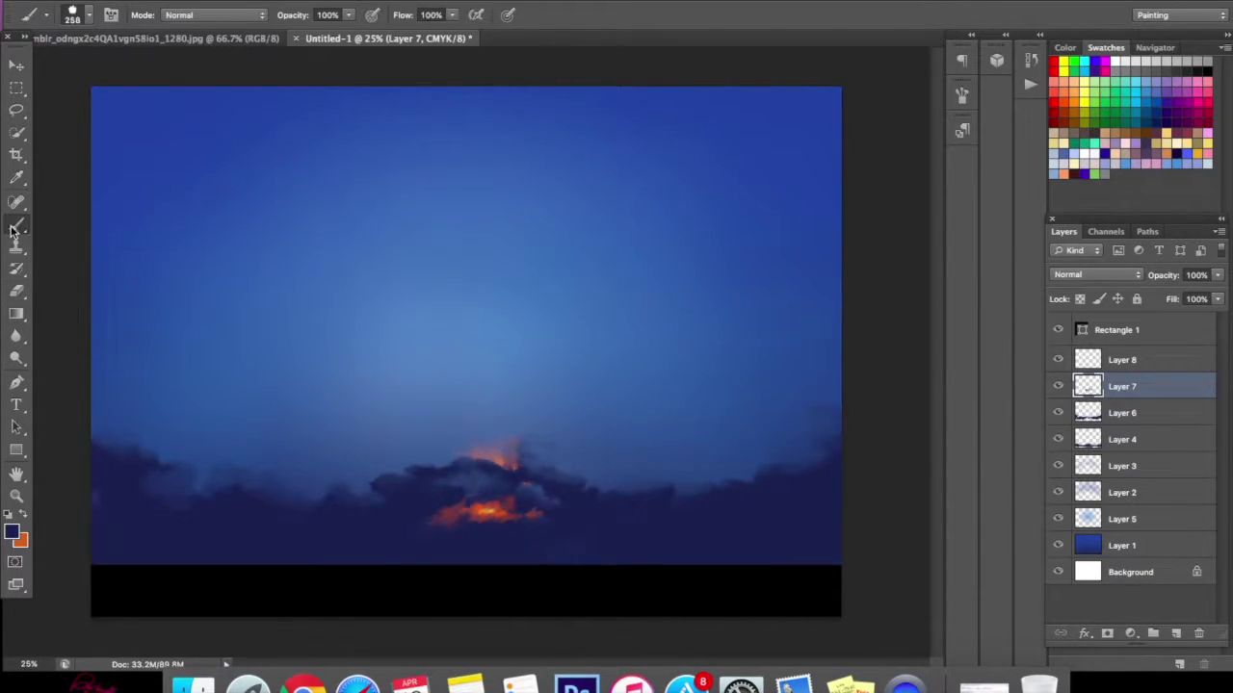
pyautogui.moveTo(461, 494)
pyautogui.mouseDown()
pyautogui.moveTo(429, 478)
pyautogui.moveTo(366, 478)
pyautogui.mouseUp()
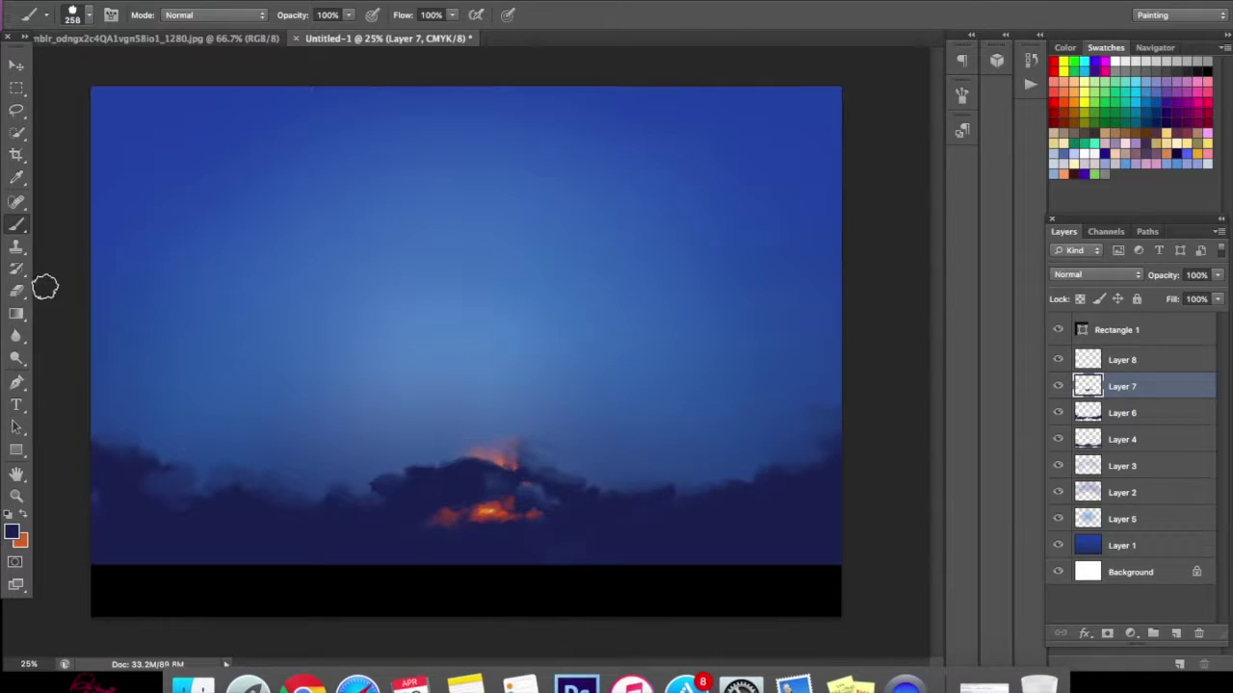
pyautogui.click(16, 290)
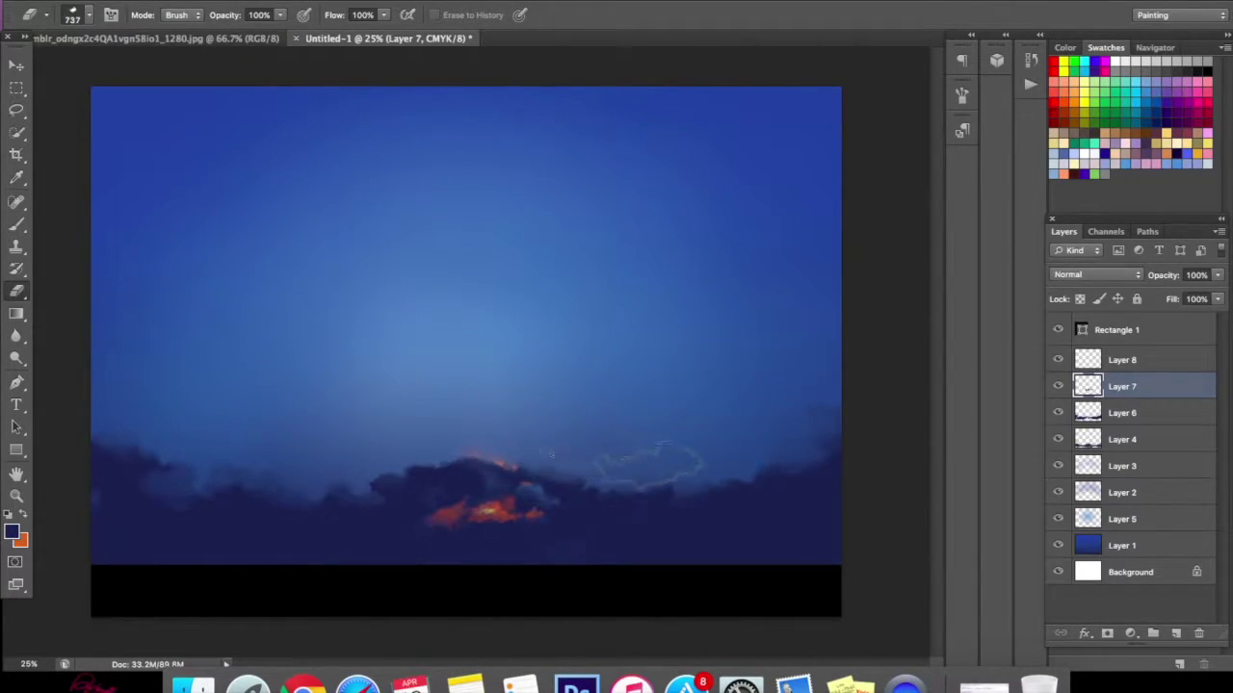
# - Paint an orange puff above the glowing patch on Layer 7 and erase its upper part to a soft band
pyautogui.click(17, 223)
pyautogui.click(30, 523)
pyautogui.moveTo(523, 468)
pyautogui.mouseDown()
pyautogui.moveTo(495, 460)
pyautogui.moveTo(545, 475)
pyautogui.moveTo(543, 447)
pyautogui.moveTo(572, 454)
pyautogui.mouseUp()
pyautogui.click(19, 294)
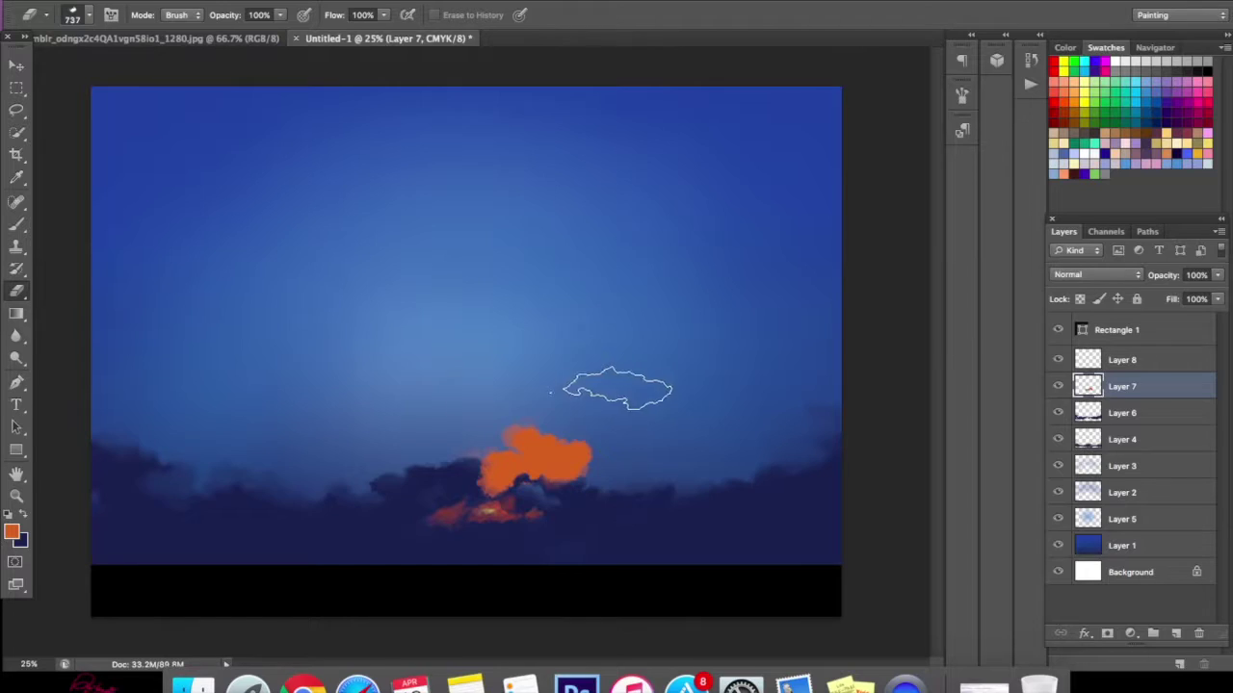
pyautogui.moveTo(543, 426)
pyautogui.mouseDown()
pyautogui.moveTo(569, 457)
pyautogui.moveTo(555, 445)
pyautogui.moveTo(535, 493)
pyautogui.moveTo(502, 487)
pyautogui.moveTo(562, 477)
pyautogui.moveTo(591, 429)
pyautogui.mouseUp()
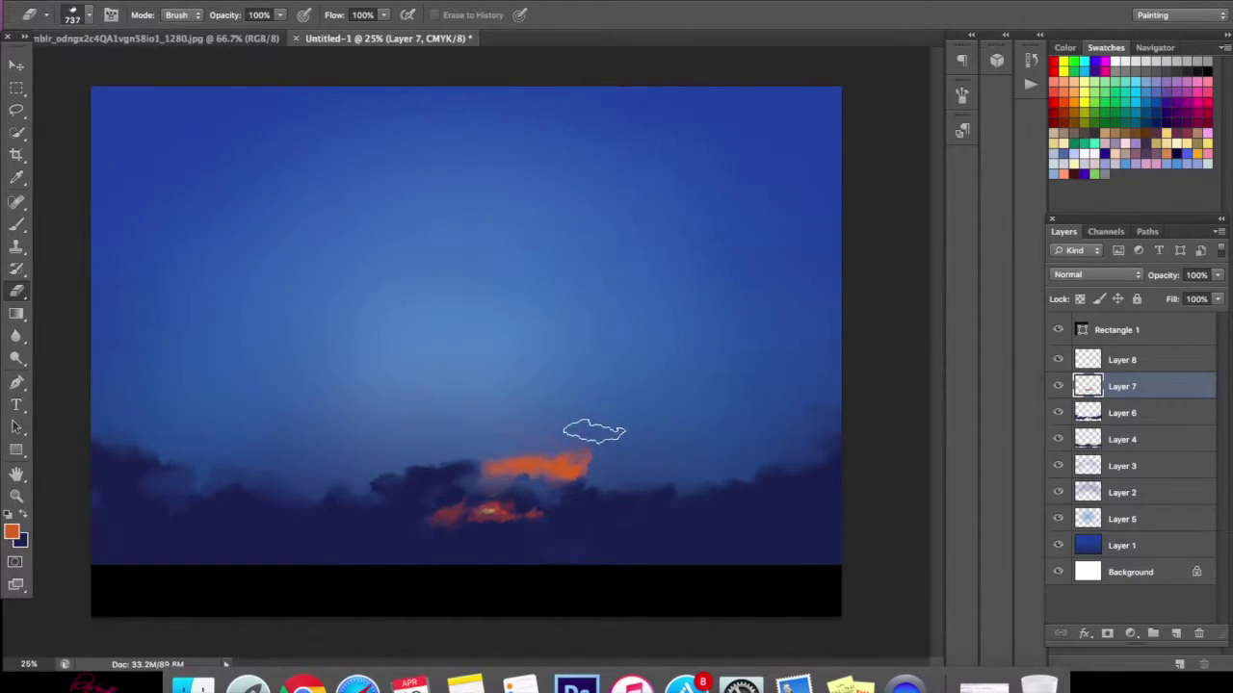
# - Paint navy puffs over the lower edge of the orange band and soften the cloud's left side with the eraser
pyautogui.click(21, 513)
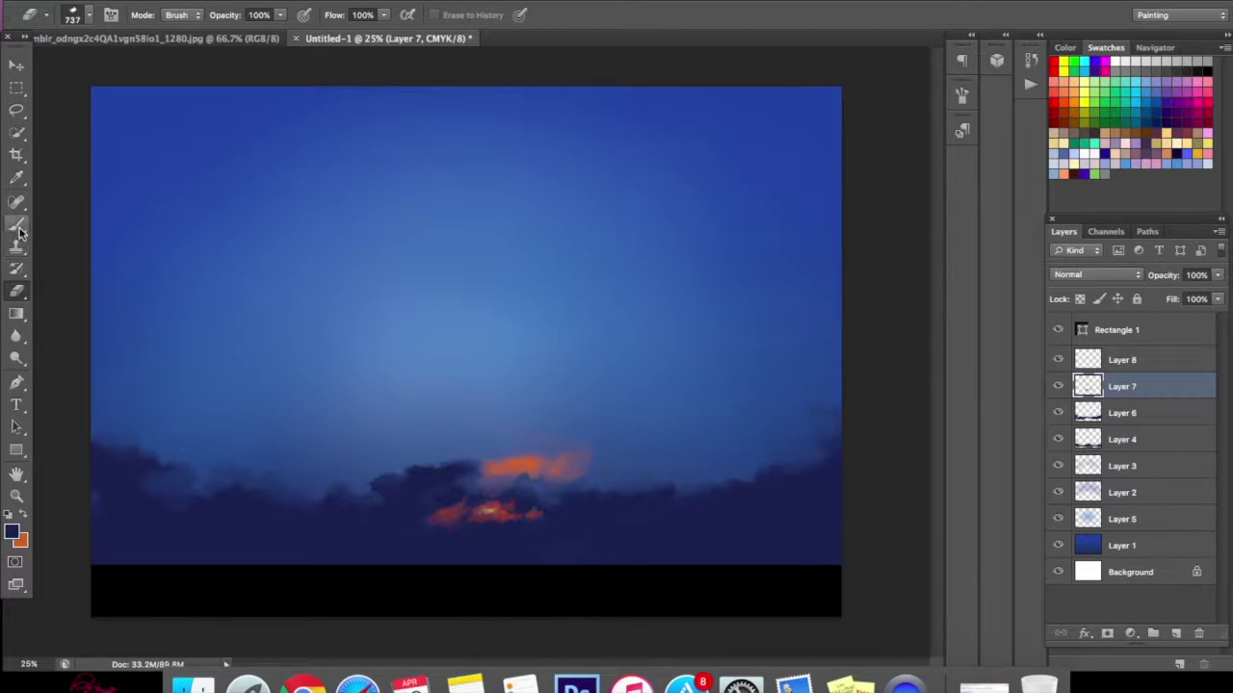
pyautogui.click(17, 223)
pyautogui.moveTo(472, 449)
pyautogui.mouseDown()
pyautogui.moveTo(518, 494)
pyautogui.moveTo(502, 491)
pyautogui.moveTo(489, 483)
pyautogui.moveTo(526, 472)
pyautogui.moveTo(585, 474)
pyautogui.mouseUp()
pyautogui.click(18, 291)
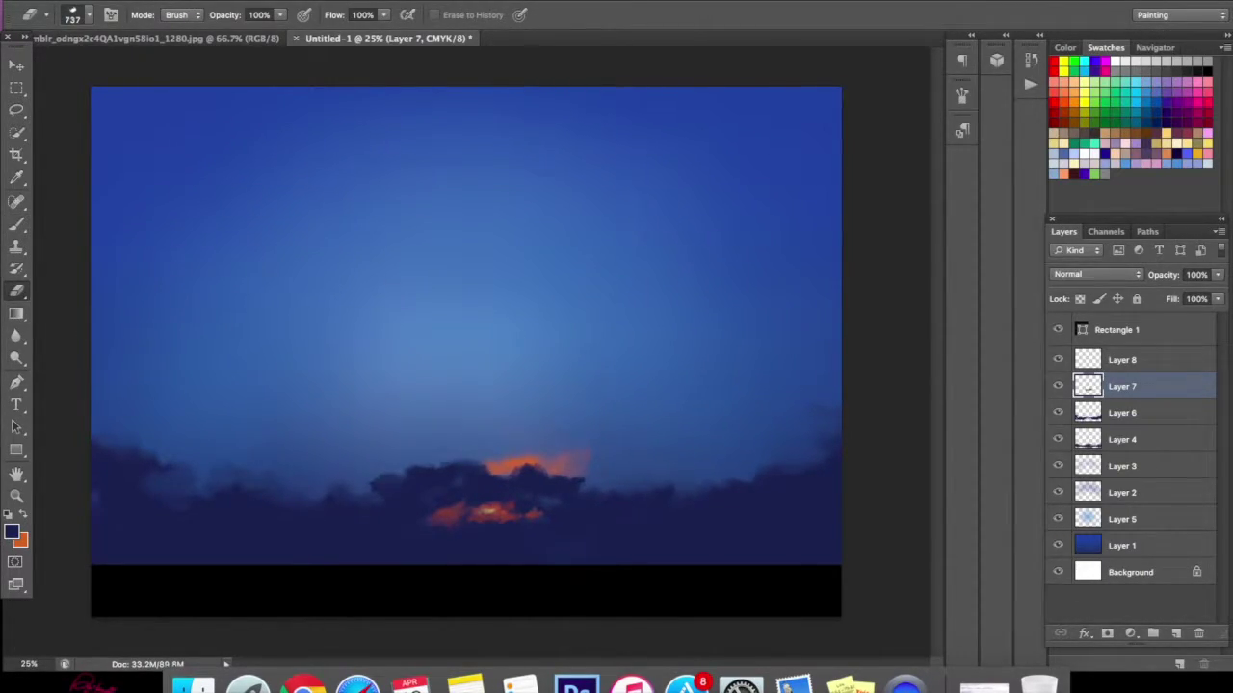
pyautogui.click(358, 477)
# - Sample the glow's orange from the painting, paint it along the cloud's left slope and fade its upper edge with the eraser
pyautogui.click(26, 517)
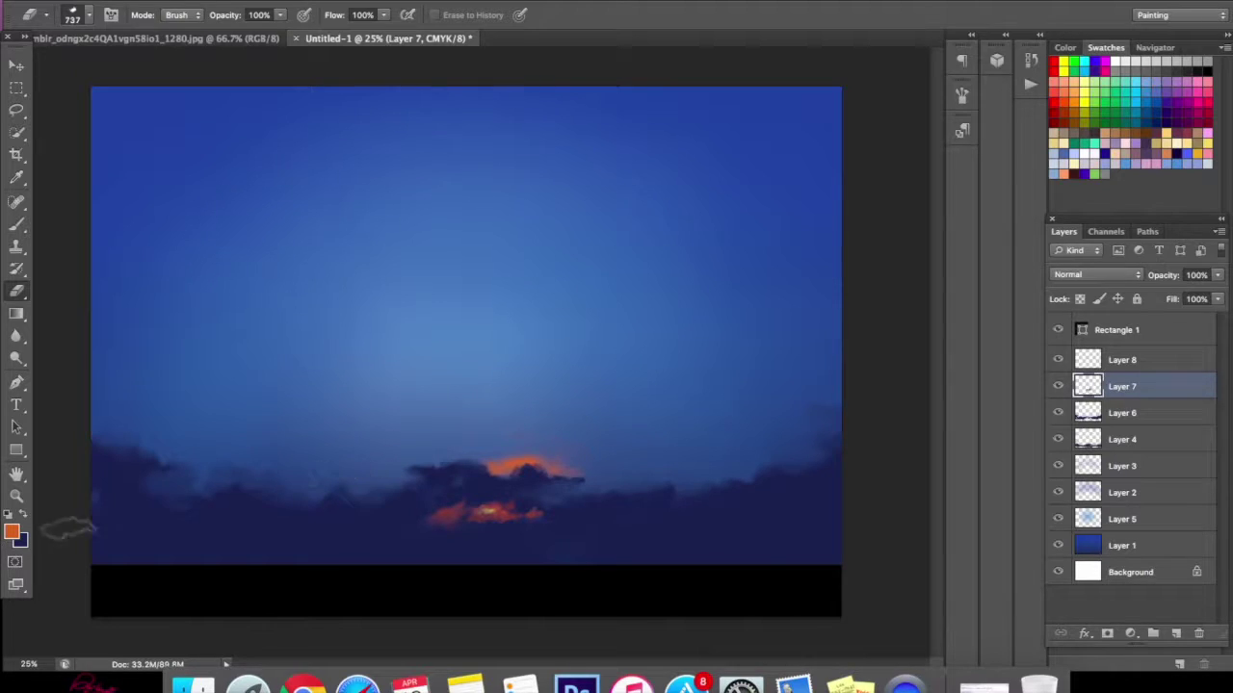
pyautogui.click(9, 515)
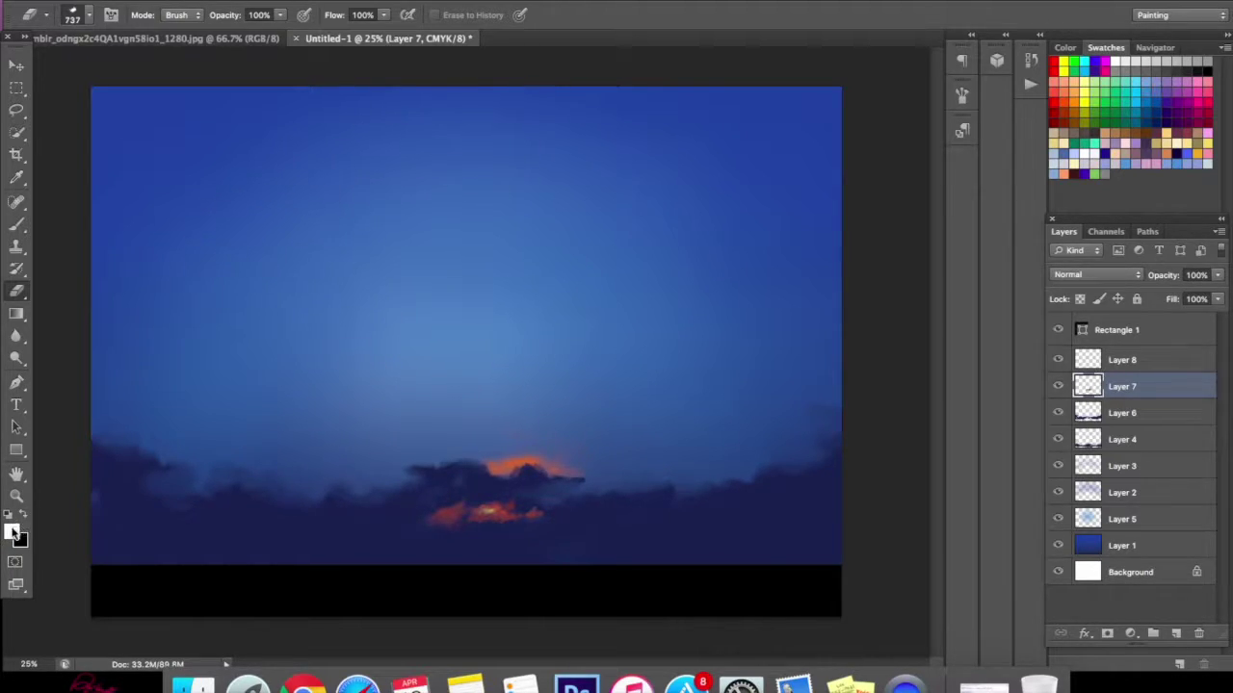
pyautogui.click(14, 532)
pyautogui.moveTo(507, 455)
pyautogui.mouseDown()
pyautogui.moveTo(522, 459)
pyautogui.moveTo(512, 469)
pyautogui.mouseUp()
pyautogui.click(1116, 338)
pyautogui.click(17, 223)
pyautogui.moveTo(441, 452)
pyautogui.mouseDown()
pyautogui.moveTo(401, 483)
pyautogui.moveTo(388, 469)
pyautogui.moveTo(387, 488)
pyautogui.moveTo(317, 485)
pyautogui.moveTo(377, 418)
pyautogui.mouseUp()
pyautogui.click(16, 291)
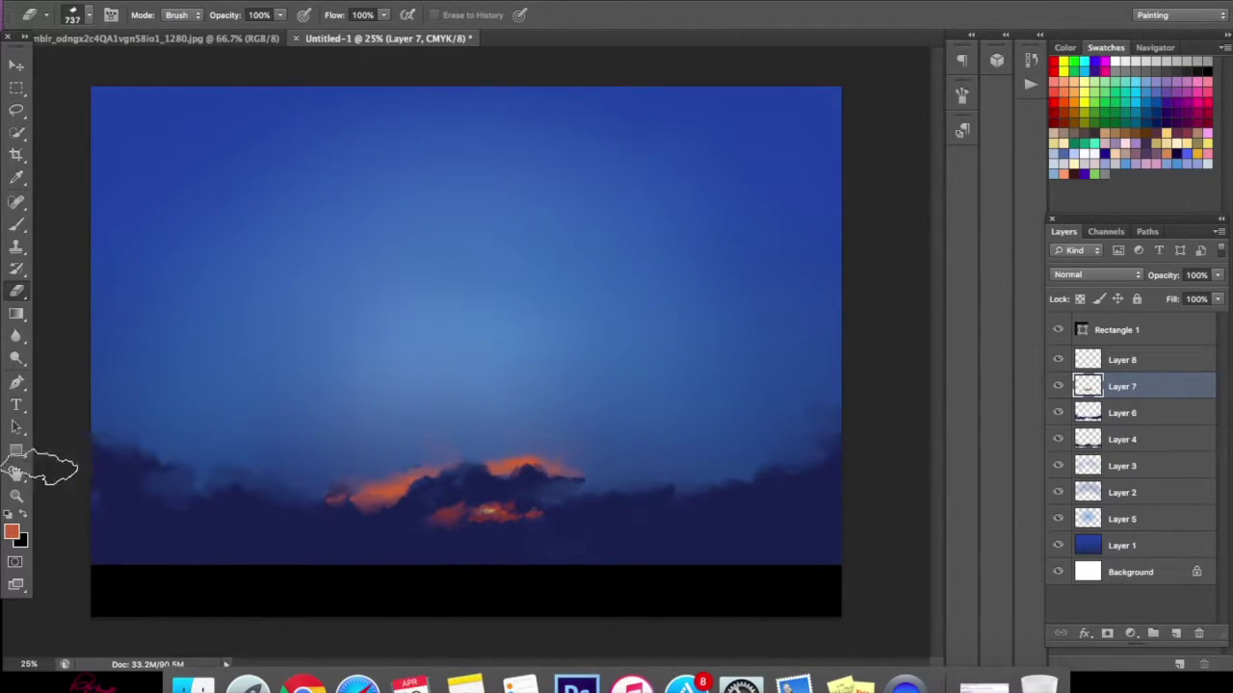
# - Sample the cloud's navy from the painting, paint navy puffs to the right of the glow and erase their tops to soften them
pyautogui.click(19, 532)
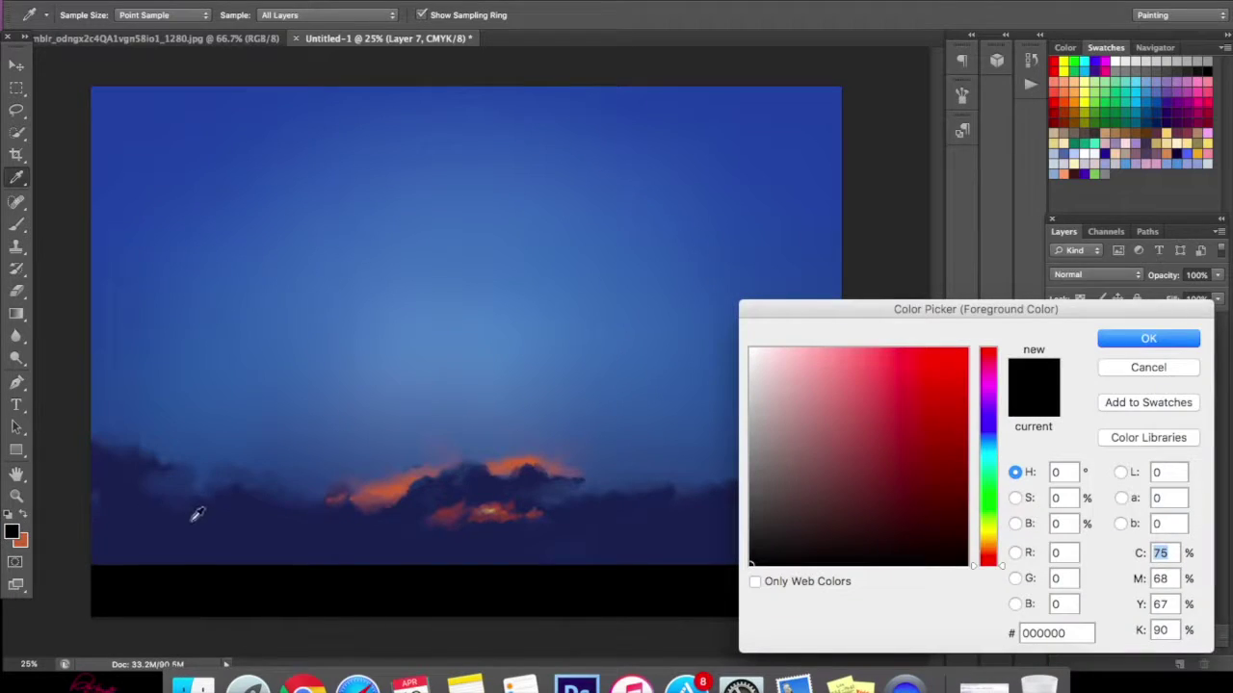
pyautogui.click(193, 512)
pyautogui.click(1101, 339)
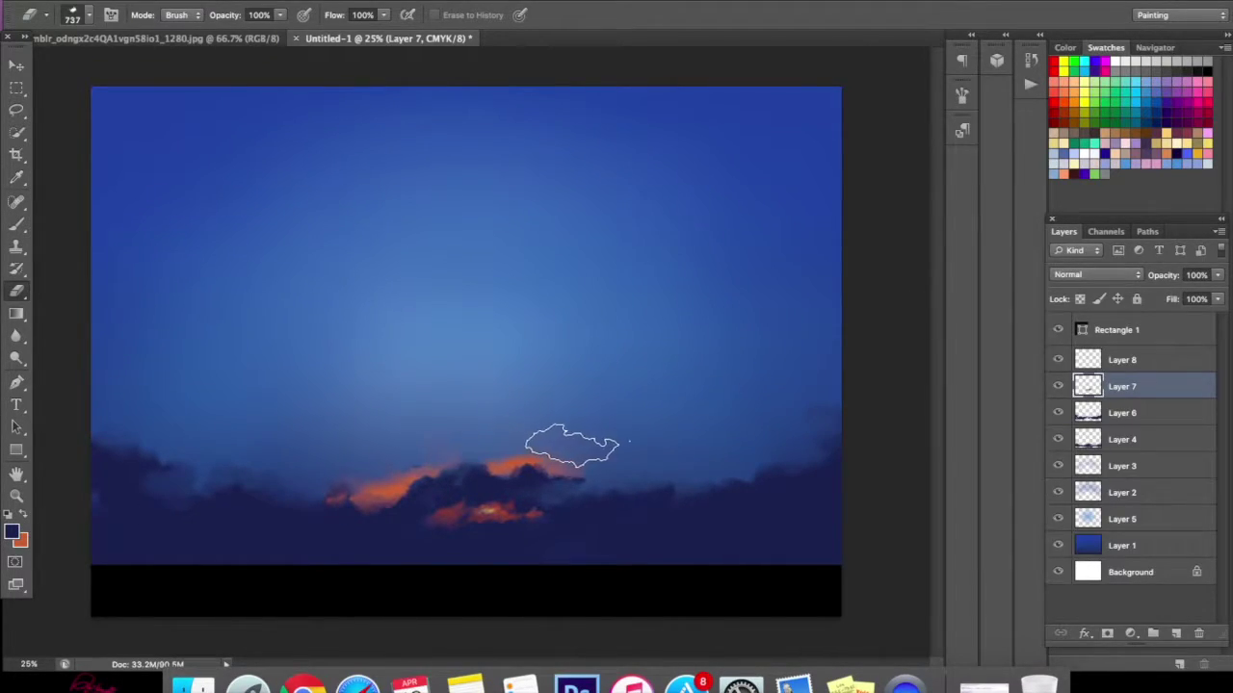
pyautogui.click(29, 226)
pyautogui.moveTo(616, 490)
pyautogui.mouseDown()
pyautogui.moveTo(567, 463)
pyautogui.moveTo(649, 482)
pyautogui.mouseUp()
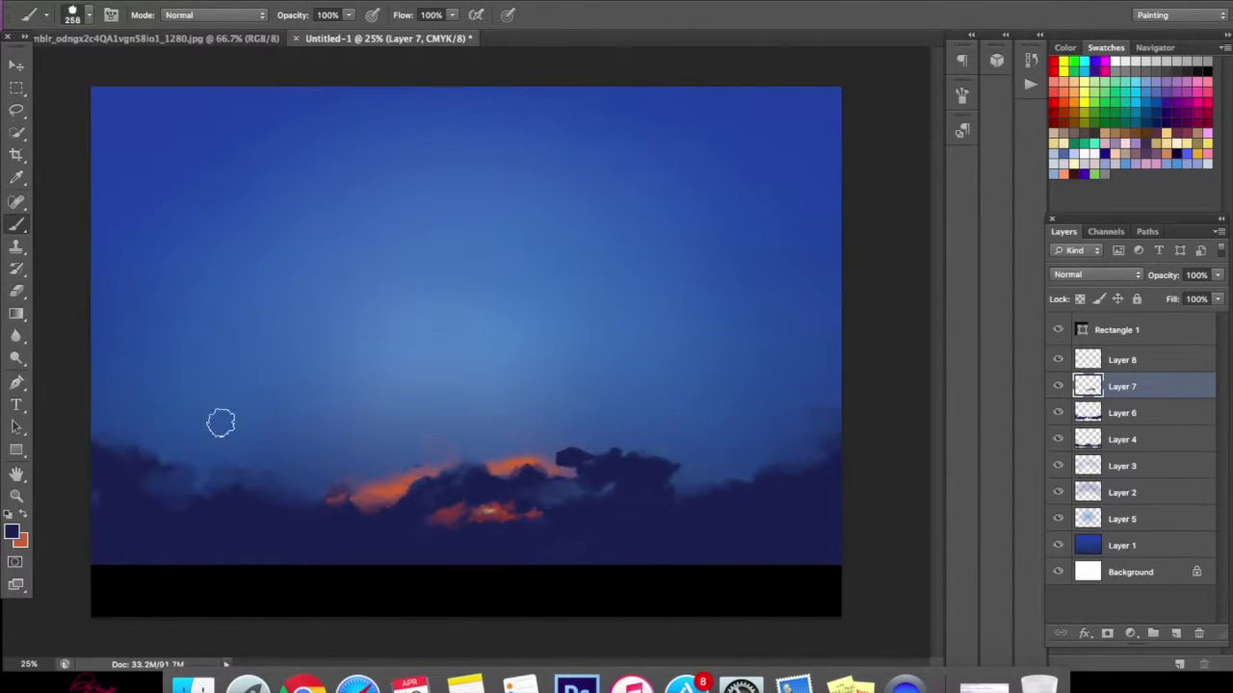
pyautogui.click(16, 291)
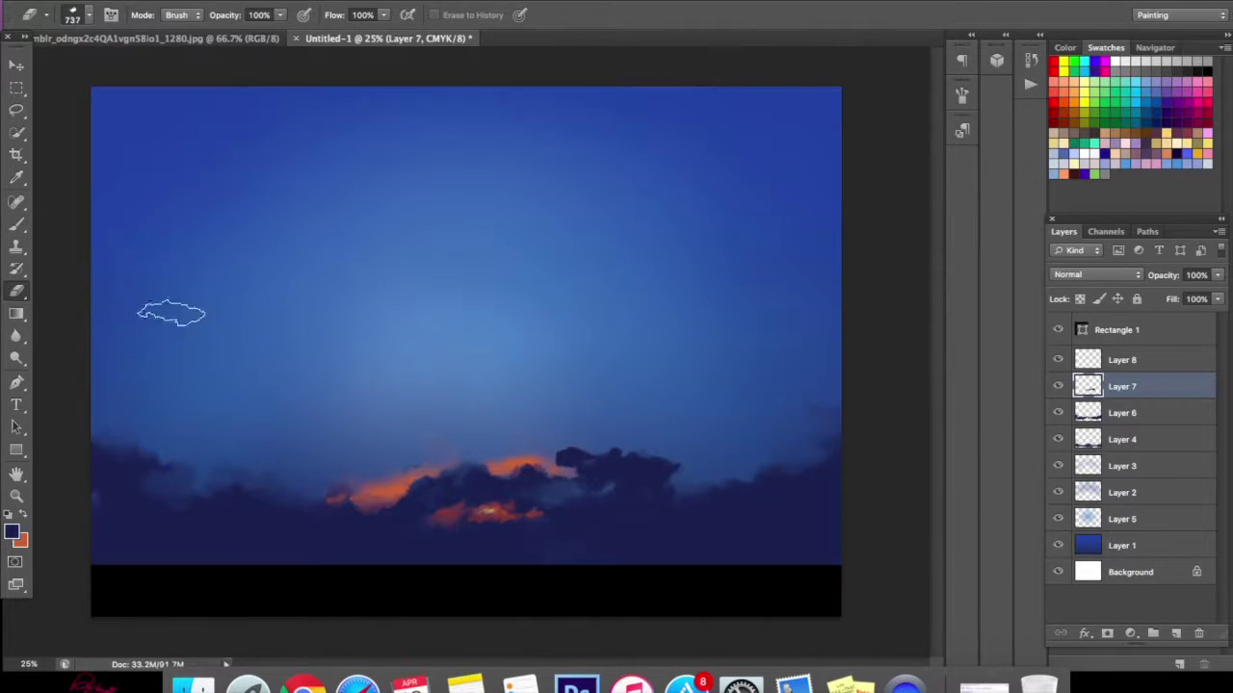
pyautogui.moveTo(619, 434)
pyautogui.mouseDown()
pyautogui.moveTo(632, 452)
pyautogui.moveTo(688, 456)
pyautogui.moveTo(650, 462)
pyautogui.moveTo(677, 446)
pyautogui.moveTo(614, 436)
pyautogui.mouseUp()
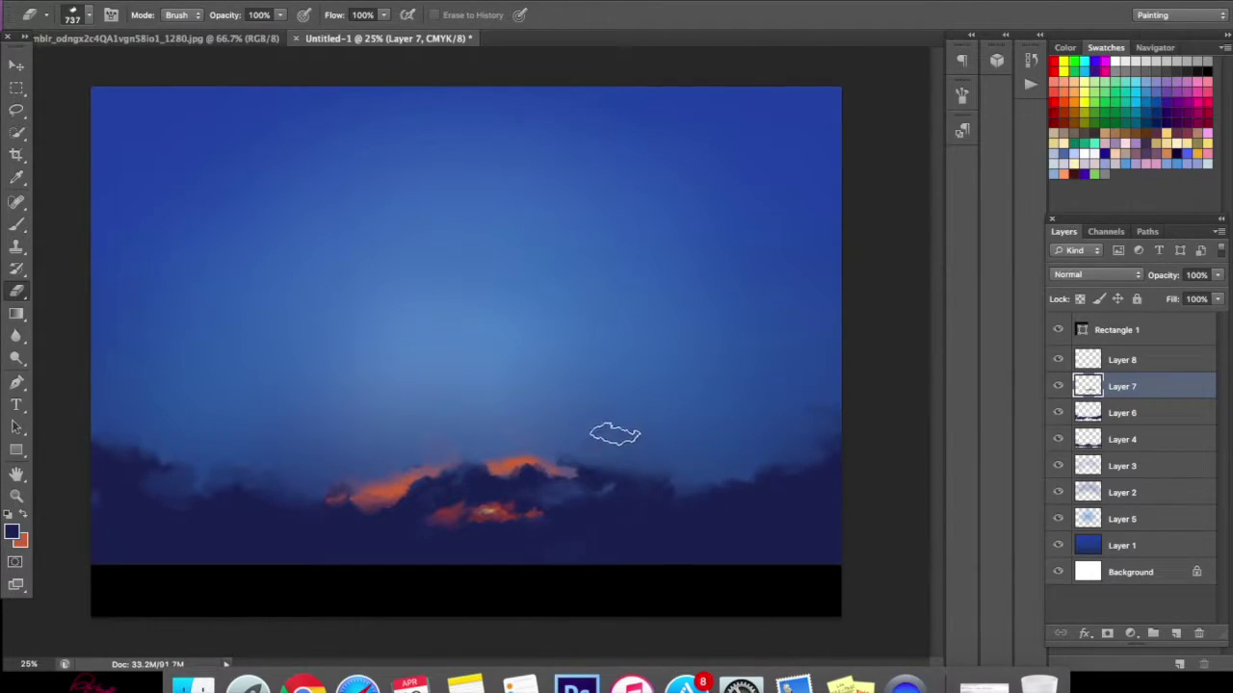
# - Sample the muted pink (#7f5b64) beside the glow, paint puffs above the right-hand cloud and fade their tops with the eraser
pyautogui.click(11, 531)
pyautogui.click(557, 470)
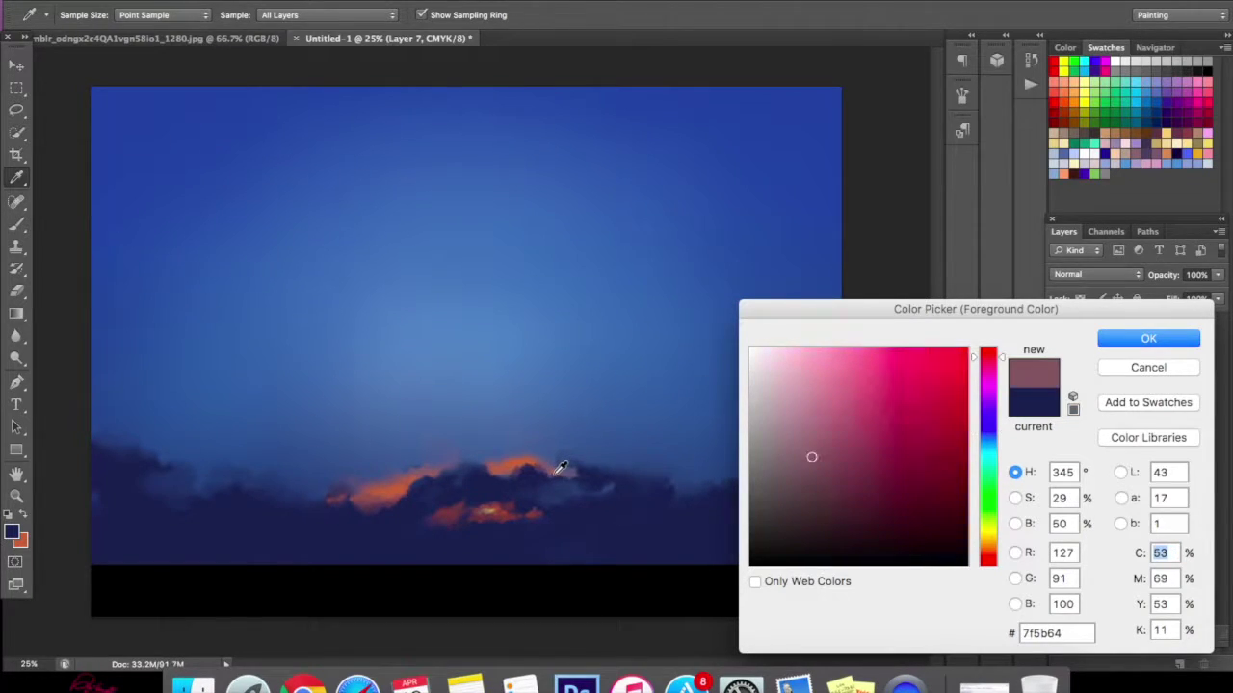
pyautogui.click(1115, 338)
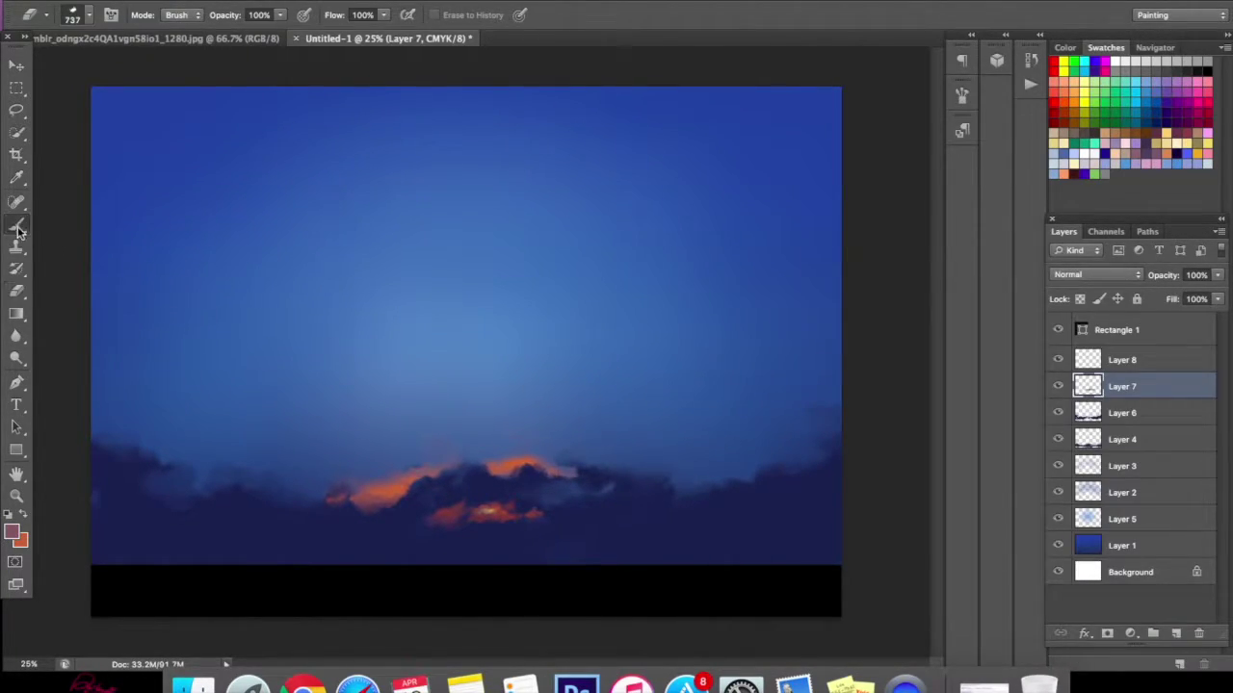
pyautogui.click(16, 225)
pyautogui.moveTo(592, 472)
pyautogui.mouseDown()
pyautogui.moveTo(573, 461)
pyautogui.moveTo(680, 459)
pyautogui.mouseUp()
pyautogui.click(17, 291)
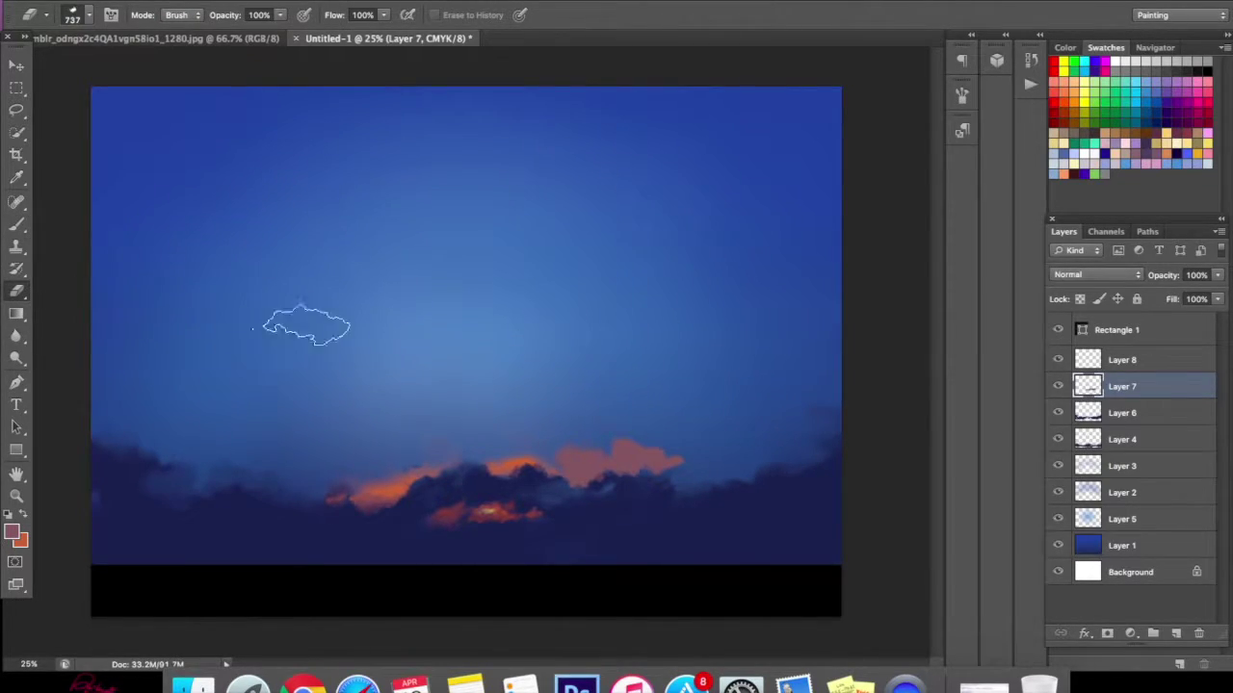
pyautogui.moveTo(591, 443); pyautogui.dragTo(688, 440)
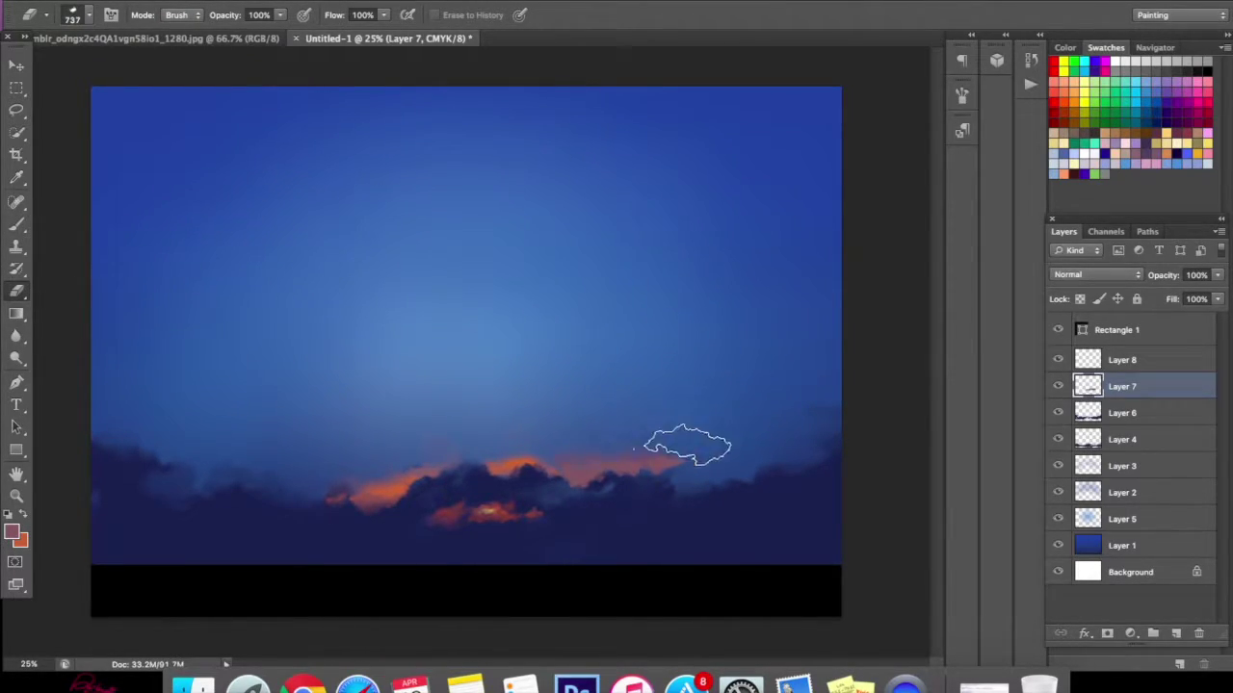
# - Sample the cloud edge at 50% zoom, settling on the dusky purple #4e3f5a as the foreground color
pyautogui.click(21, 489)
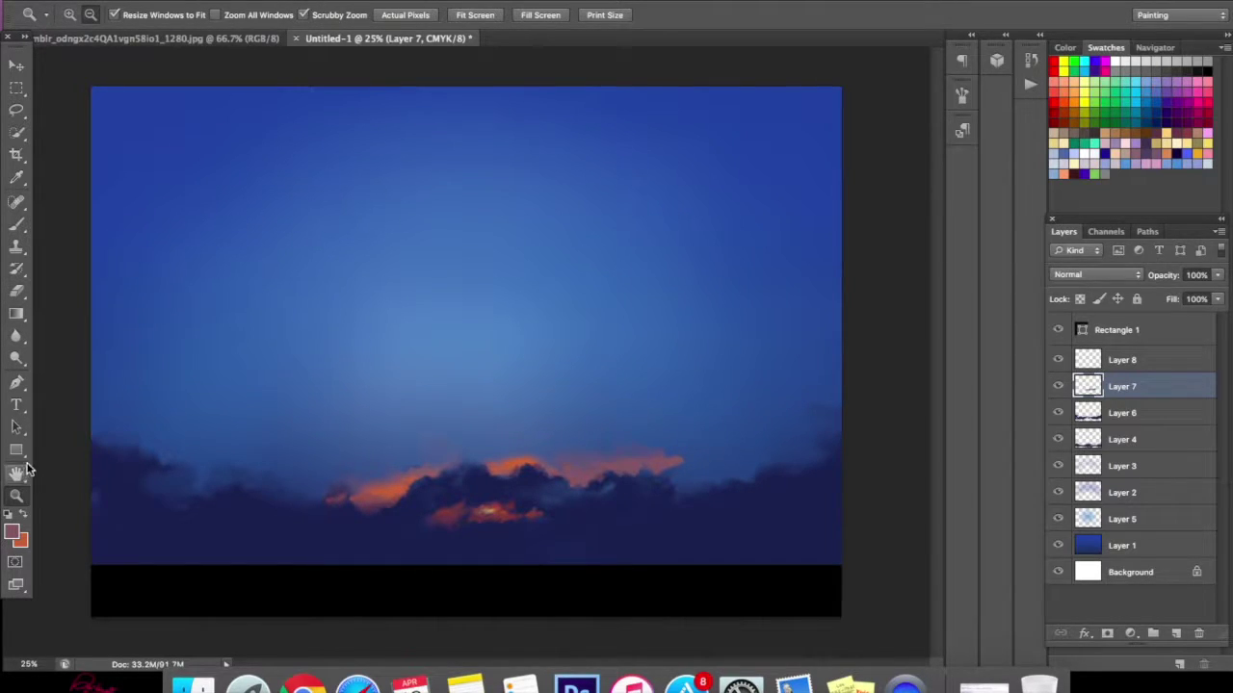
pyautogui.click(584, 352)
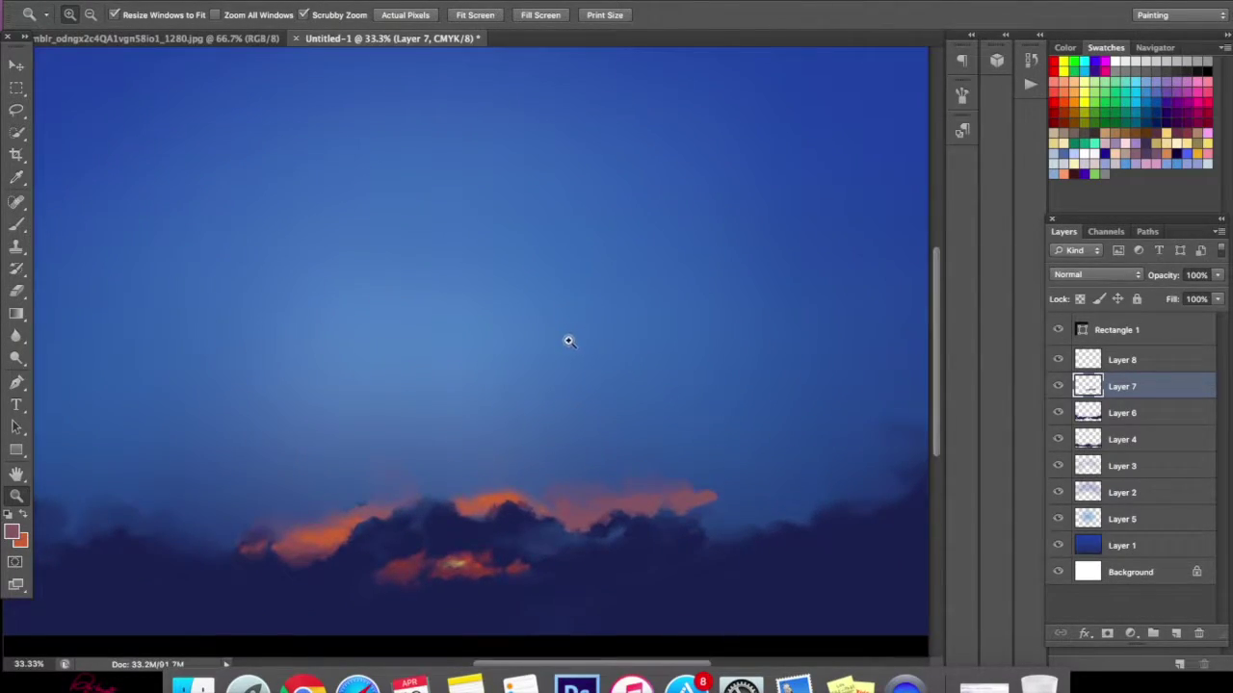
pyautogui.scroll(2, 556, 380)
pyautogui.click(569, 209)
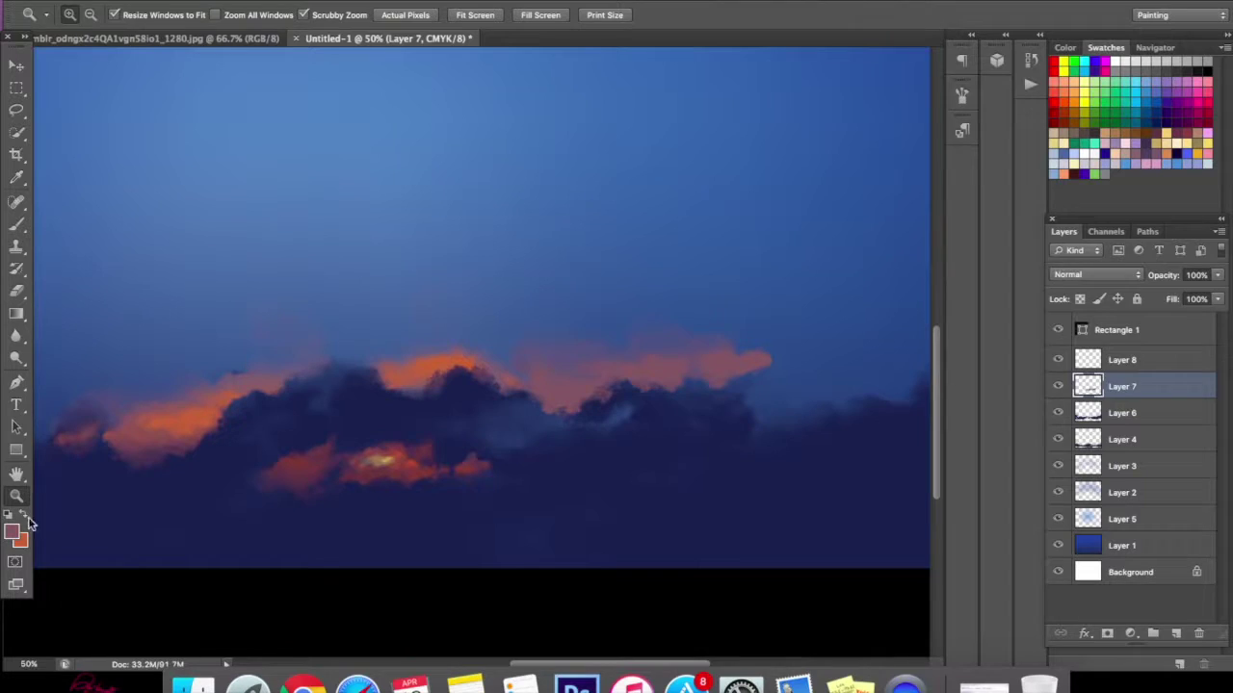
pyautogui.click(14, 531)
pyautogui.click(624, 397)
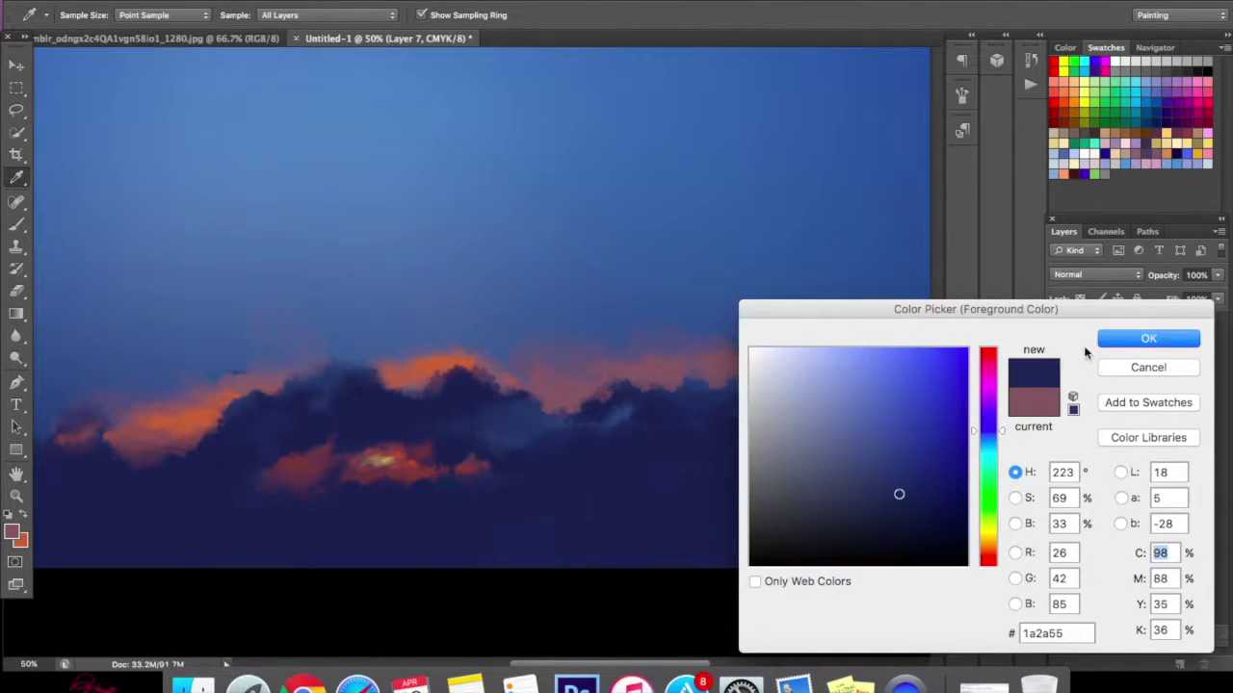
pyautogui.click(1119, 338)
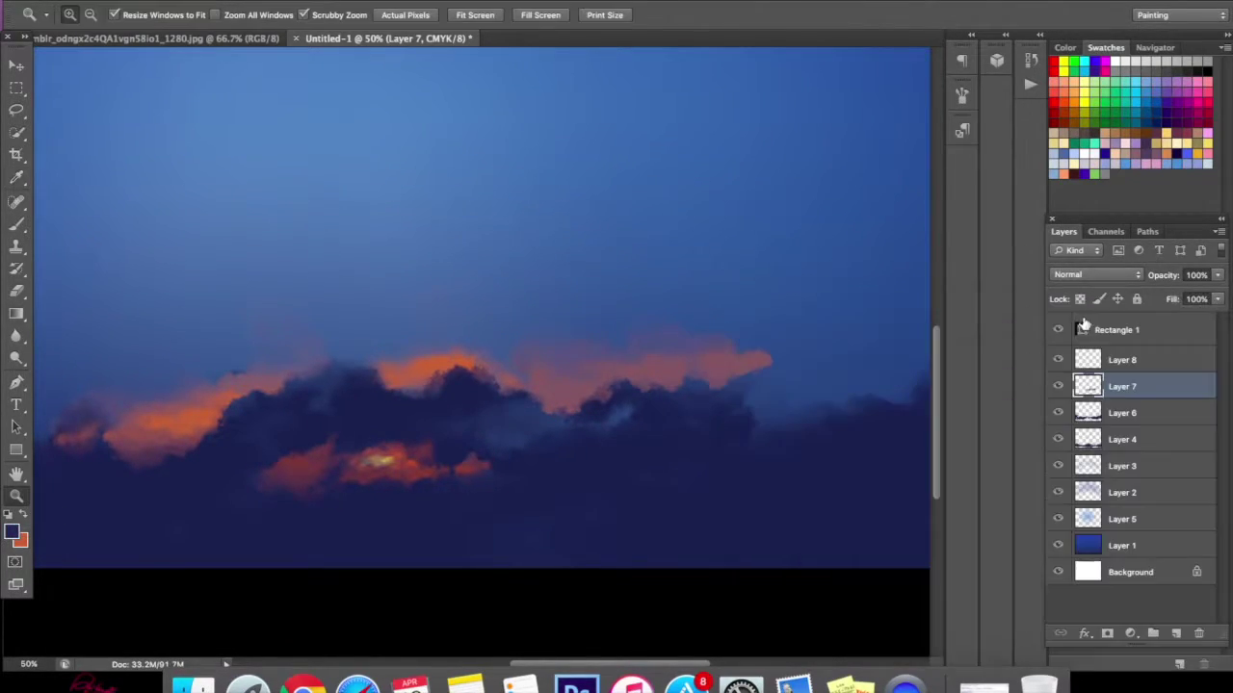
pyautogui.click(14, 530)
pyautogui.click(602, 400)
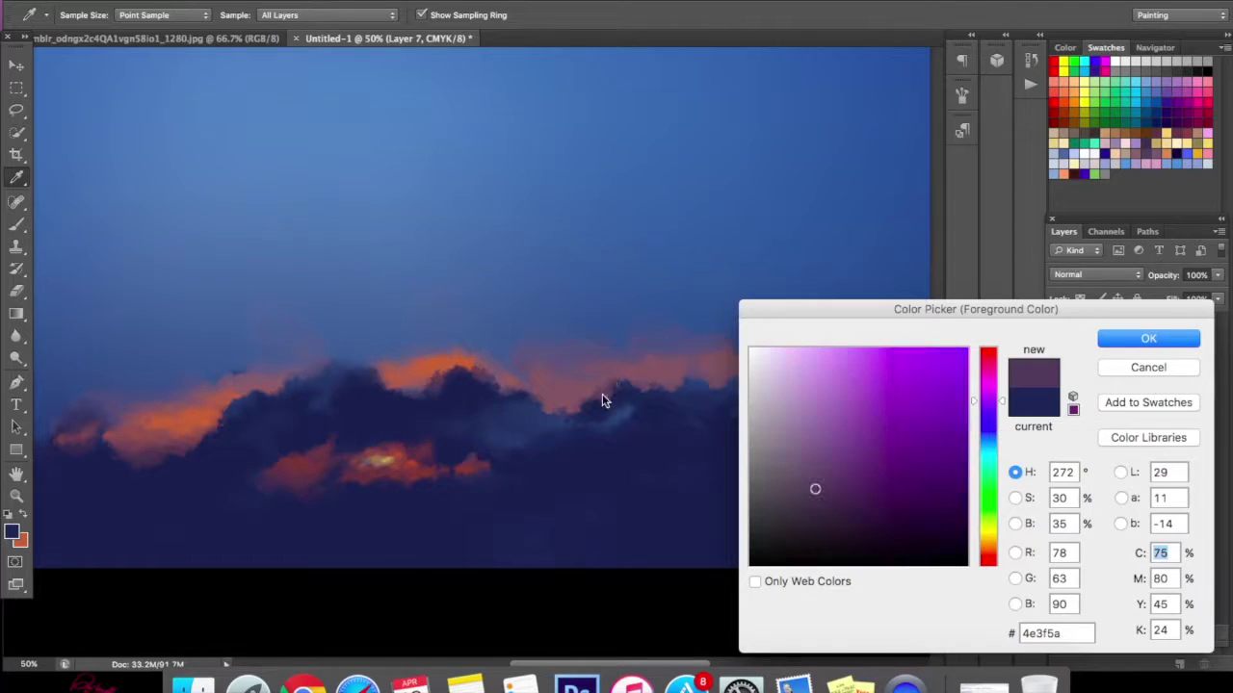
pyautogui.click(1107, 334)
# - Set the brush size to 134 px and paint dusky purple puffs along the underside of the pink cloud band
pyautogui.press('b')
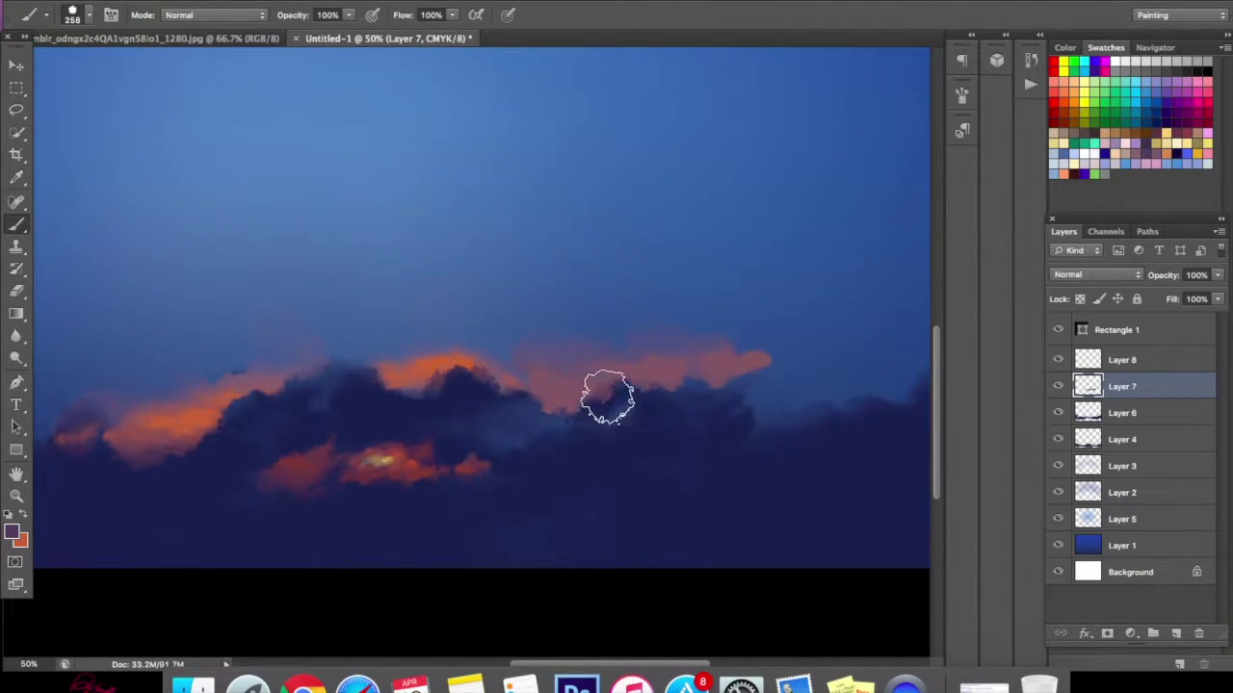
pyautogui.rightClick(611, 394)
pyautogui.click(733, 340)
pyautogui.moveTo(592, 418)
pyautogui.mouseDown()
pyautogui.moveTo(563, 400)
pyautogui.moveTo(614, 392)
pyautogui.moveTo(615, 373)
pyautogui.moveTo(698, 382)
pyautogui.mouseUp()
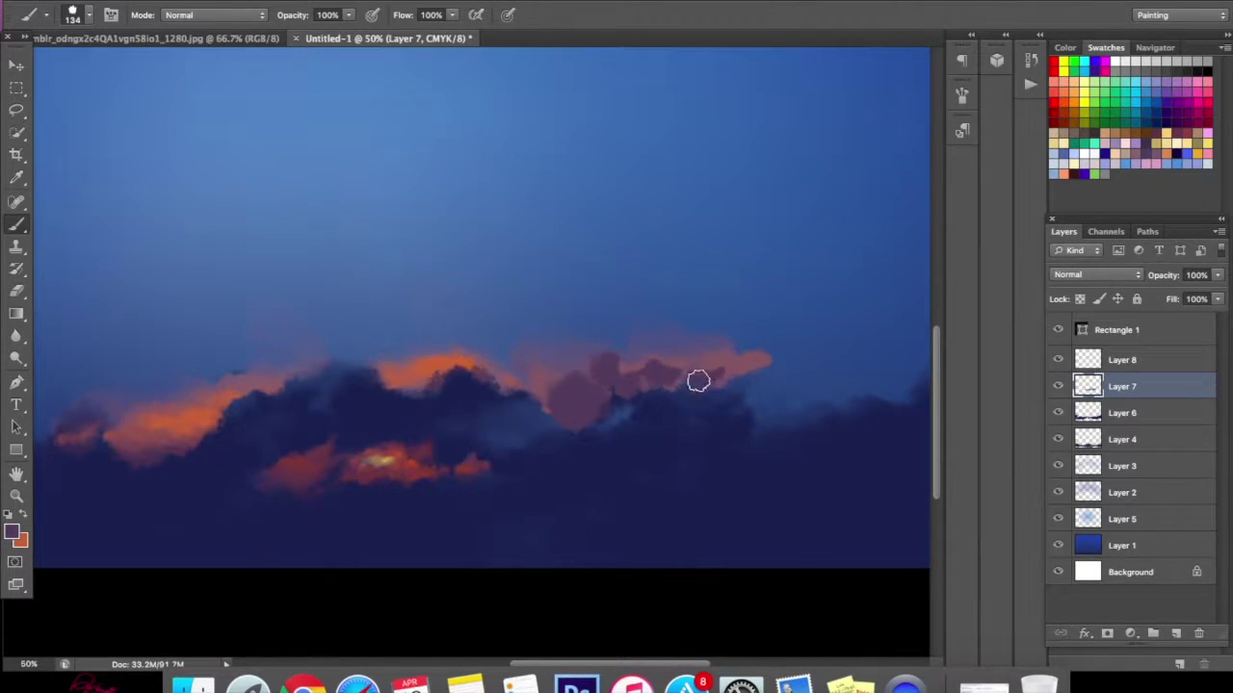
# - Try fading the purple puffs and the navy edge beneath them with the eraser, and undo the erasing strokes
pyautogui.click(29, 291)
pyautogui.moveTo(581, 434)
pyautogui.mouseDown()
pyautogui.moveTo(646, 429)
pyautogui.moveTo(654, 401)
pyautogui.moveTo(714, 385)
pyautogui.mouseUp()
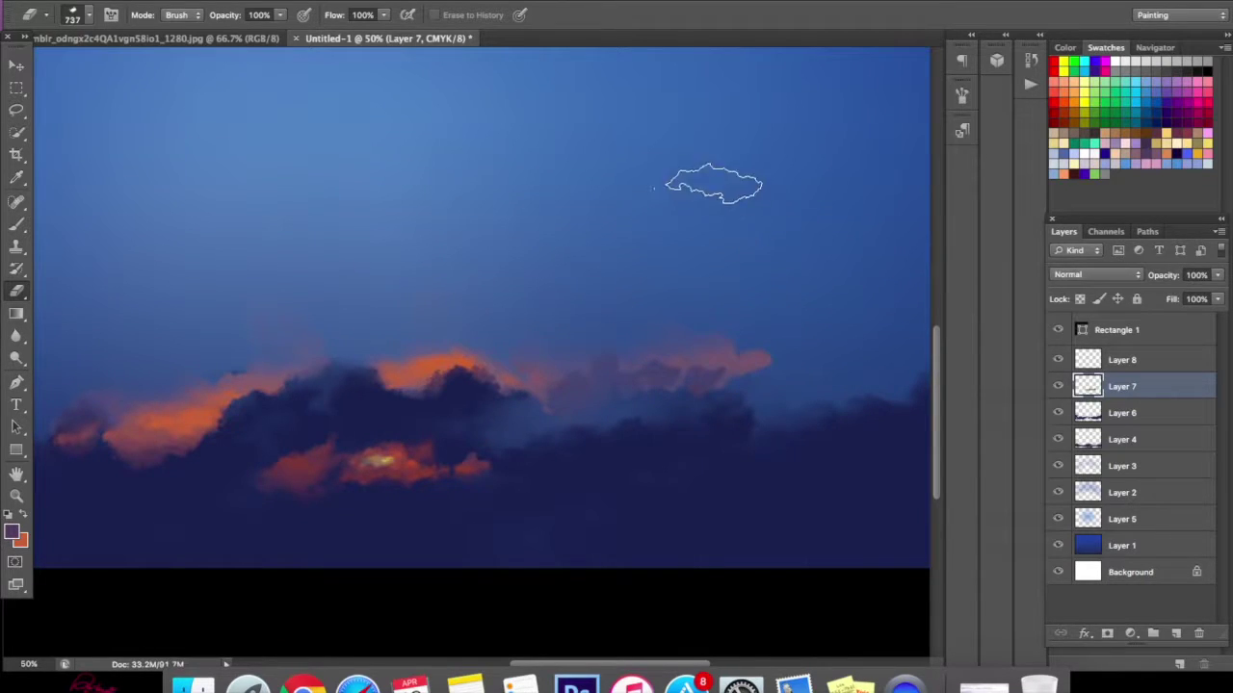
pyautogui.click(181, 2)
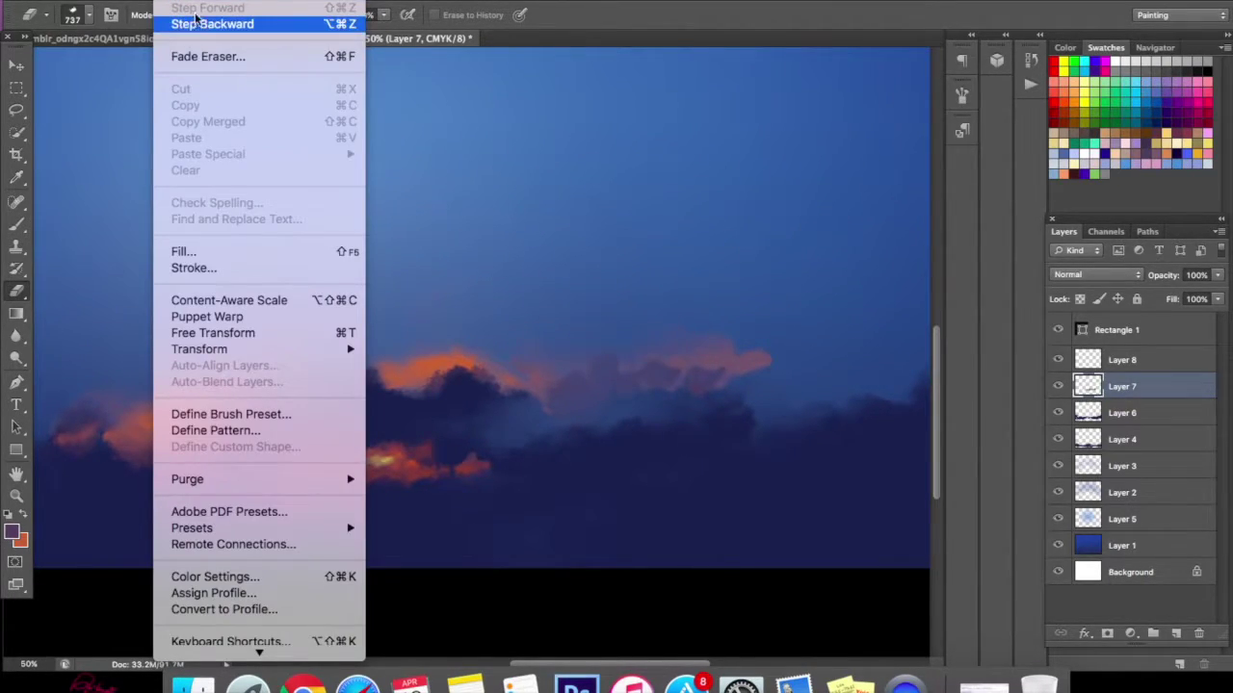
pyautogui.click(196, 21)
pyautogui.click(183, 3)
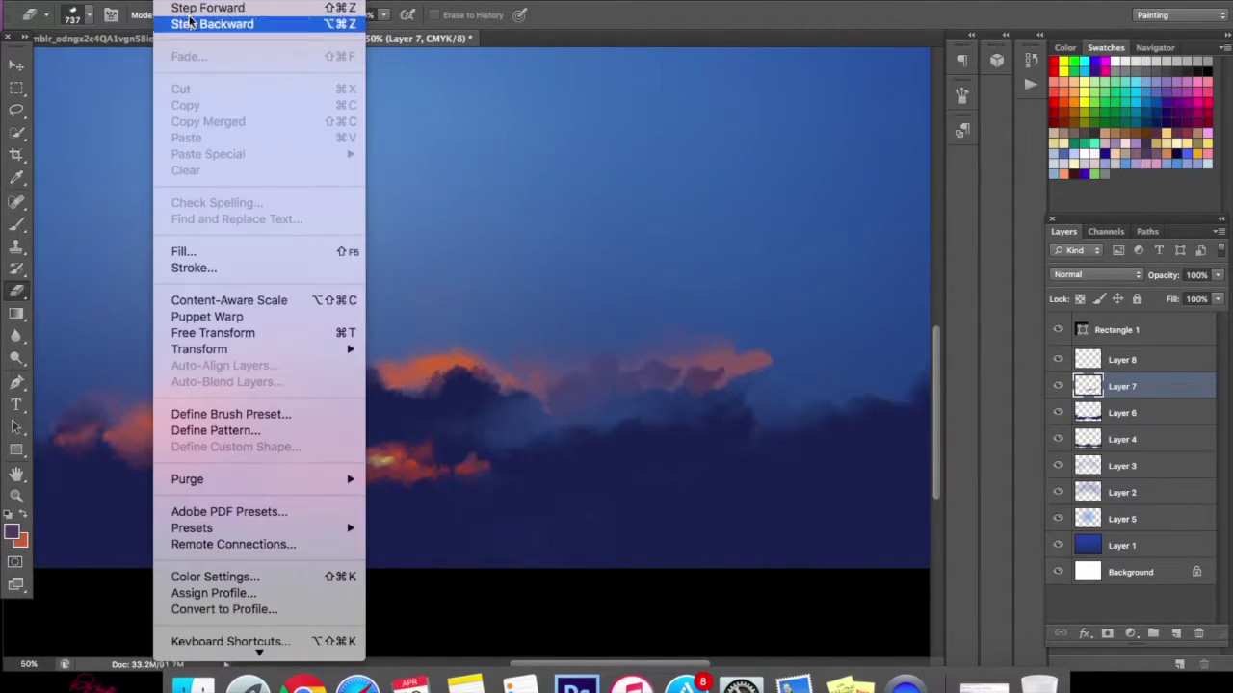
pyautogui.click(195, 24)
pyautogui.click(183, 3)
pyautogui.click(195, 23)
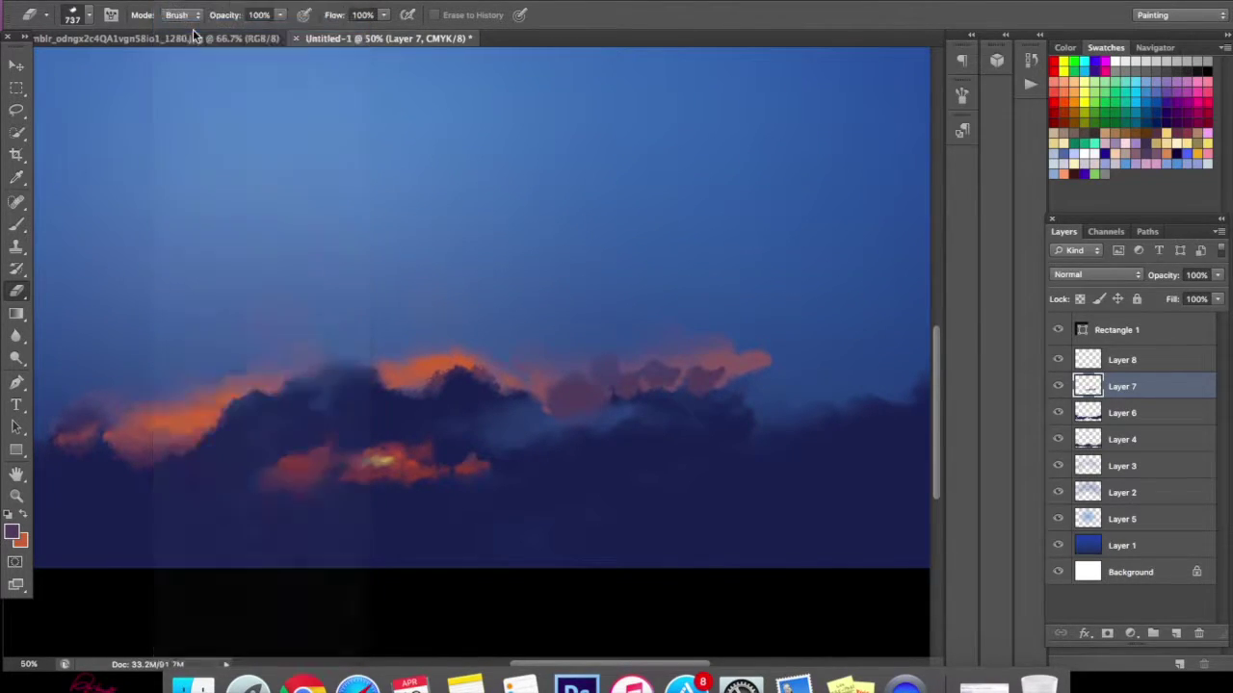
pyautogui.click(193, 5)
pyautogui.click(196, 23)
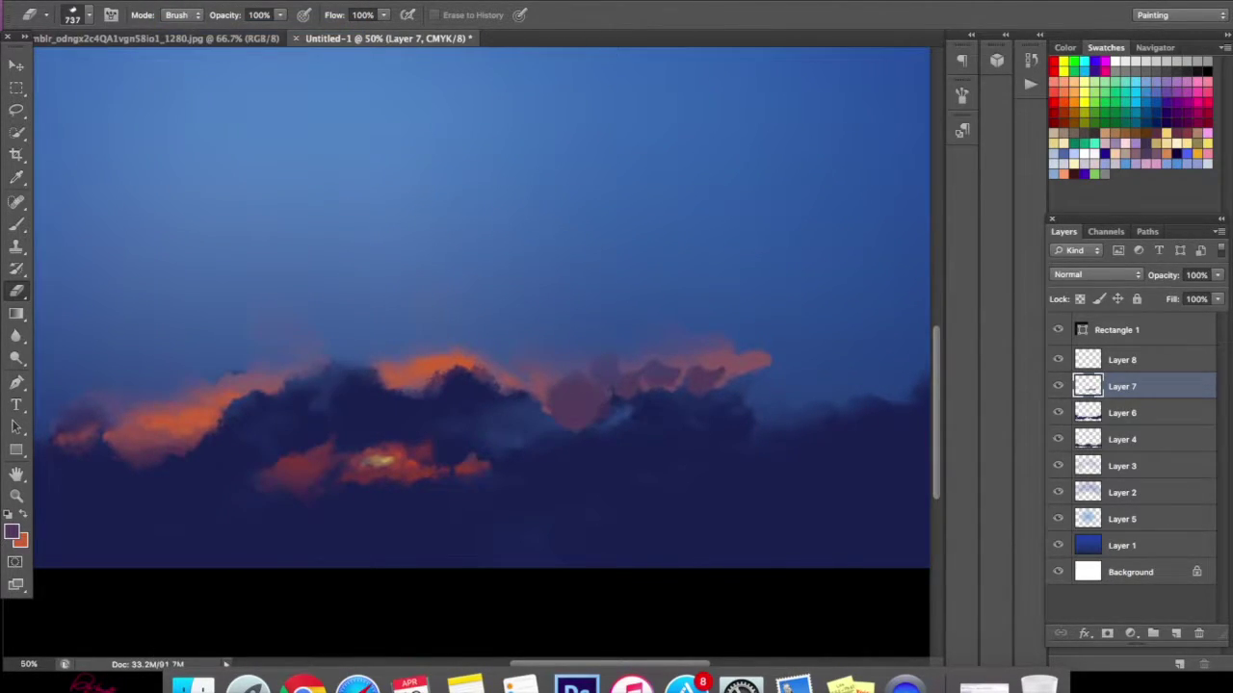
# - Sample the cloud's navy (#16254e) and paint navy puffs over the lower part of the purple and pink band
pyautogui.click(11, 530)
pyautogui.click(655, 446)
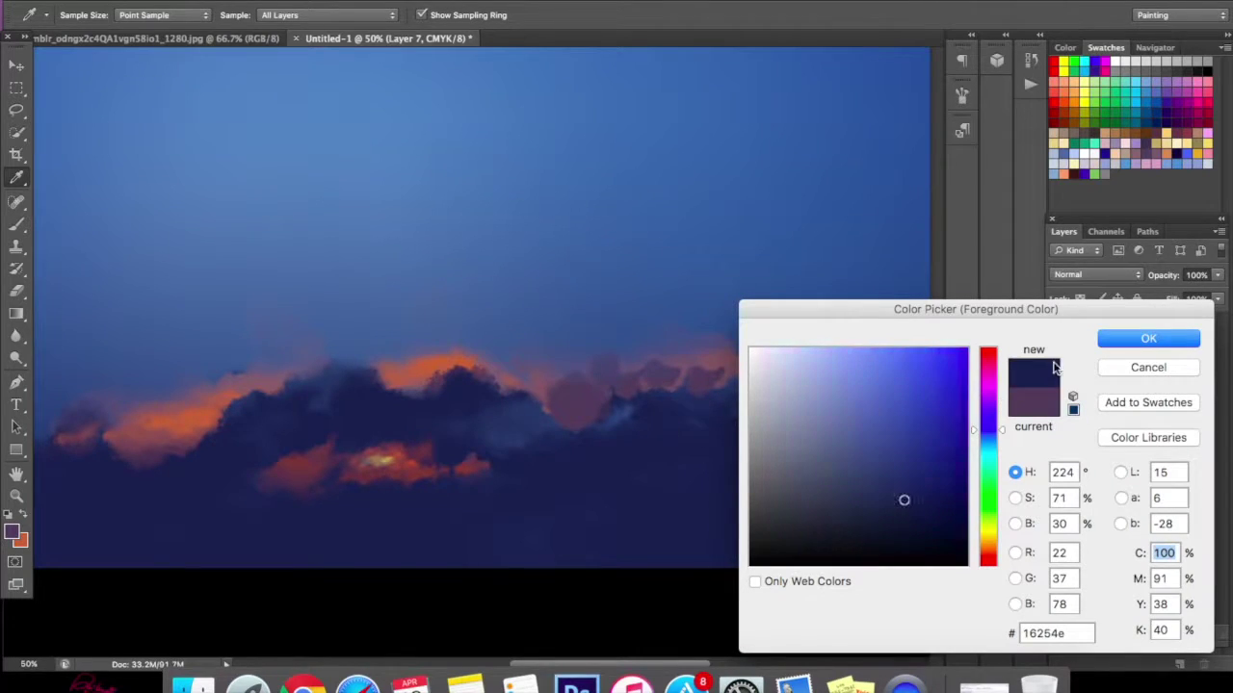
pyautogui.click(1117, 341)
pyautogui.press('e')
pyautogui.click(22, 225)
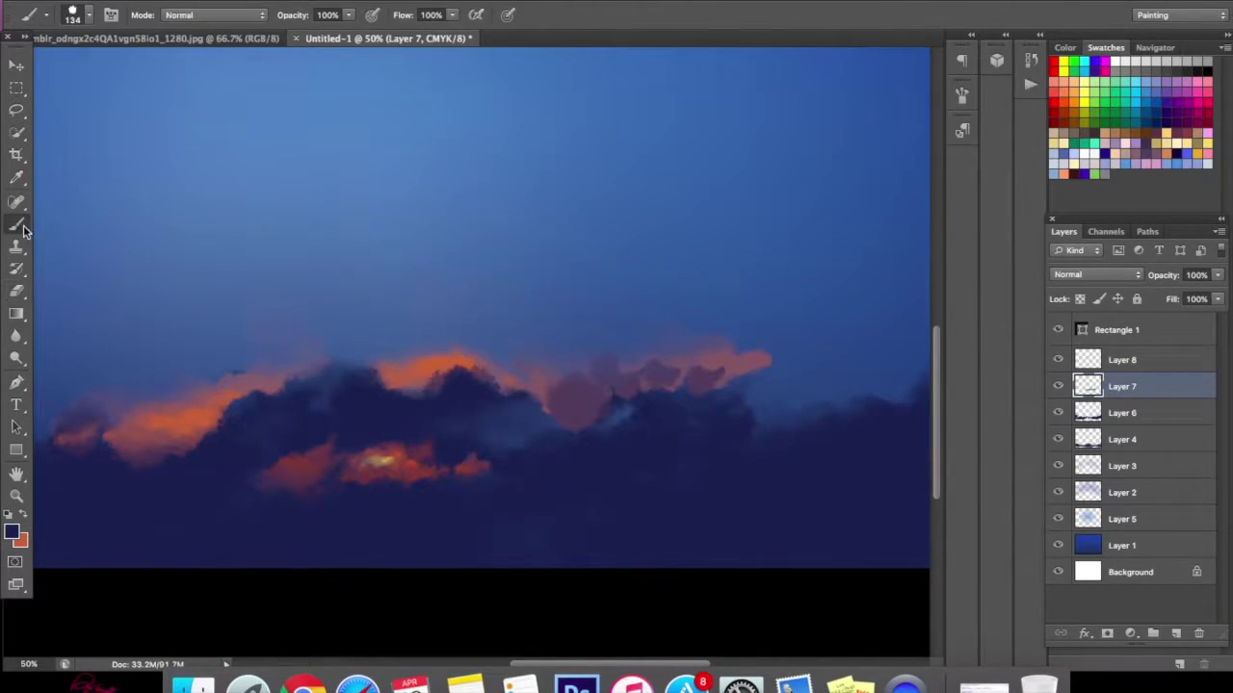
pyautogui.moveTo(574, 414); pyautogui.dragTo(627, 412)
pyautogui.moveTo(549, 418)
pyautogui.mouseDown()
pyautogui.moveTo(496, 406)
pyautogui.moveTo(553, 433)
pyautogui.moveTo(687, 370)
pyautogui.moveTo(726, 395)
pyautogui.moveTo(779, 377)
pyautogui.mouseUp()
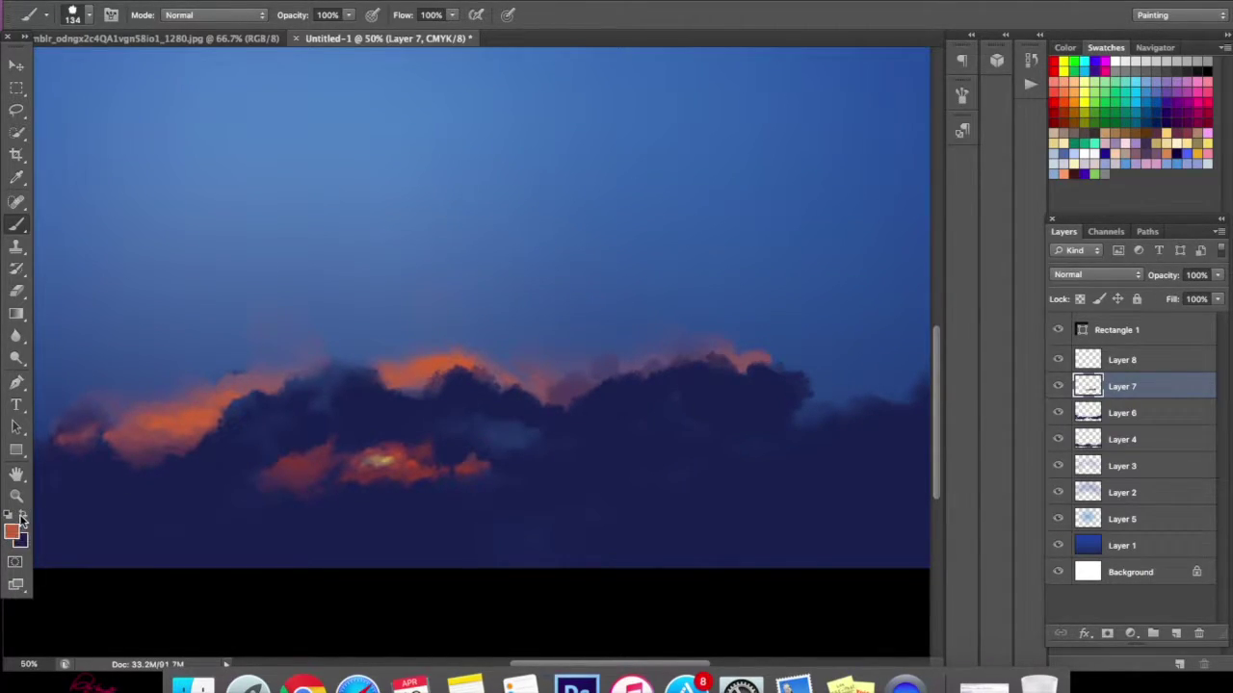
# - Paint orange along the top of the right-hand navy cloud and erase it down to a thin glowing rim
pyautogui.moveTo(572, 375)
pyautogui.mouseDown()
pyautogui.moveTo(619, 357)
pyautogui.moveTo(580, 379)
pyautogui.moveTo(713, 360)
pyautogui.moveTo(795, 369)
pyautogui.moveTo(829, 392)
pyautogui.mouseUp()
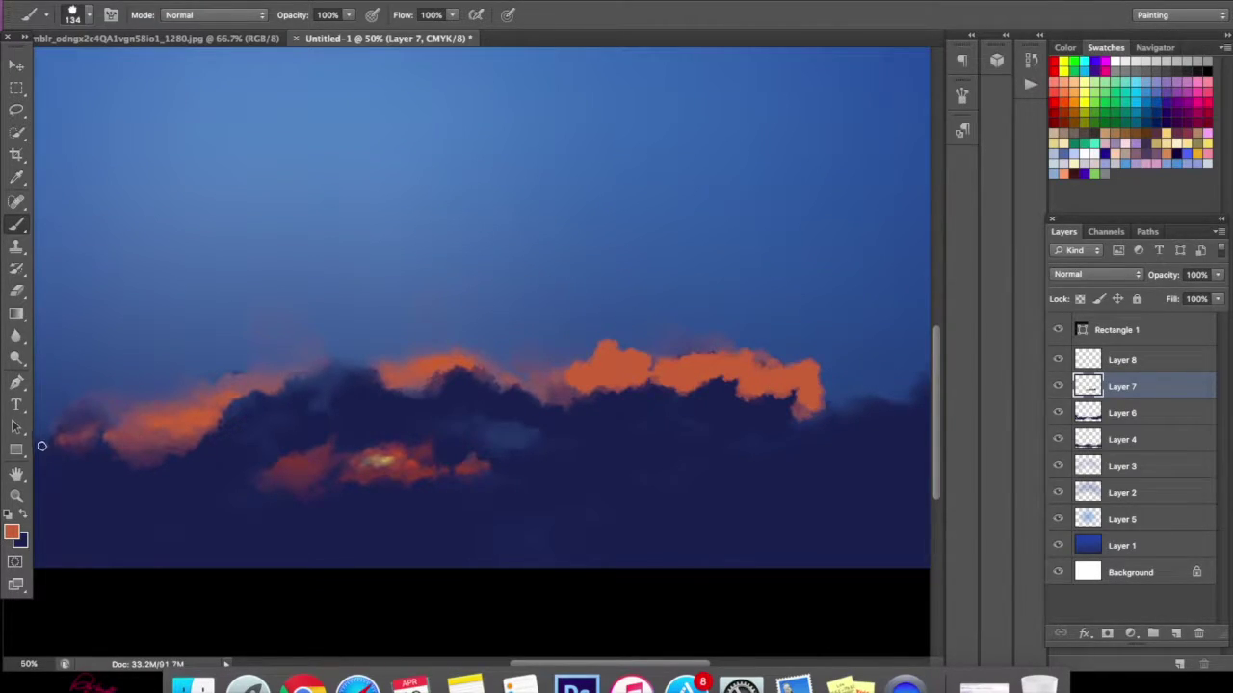
pyautogui.press('e')
pyautogui.moveTo(649, 309)
pyautogui.mouseDown()
pyautogui.moveTo(613, 365)
pyautogui.moveTo(762, 326)
pyautogui.moveTo(716, 319)
pyautogui.moveTo(735, 360)
pyautogui.moveTo(774, 354)
pyautogui.moveTo(835, 392)
pyautogui.moveTo(826, 331)
pyautogui.moveTo(775, 346)
pyautogui.moveTo(820, 357)
pyautogui.mouseUp()
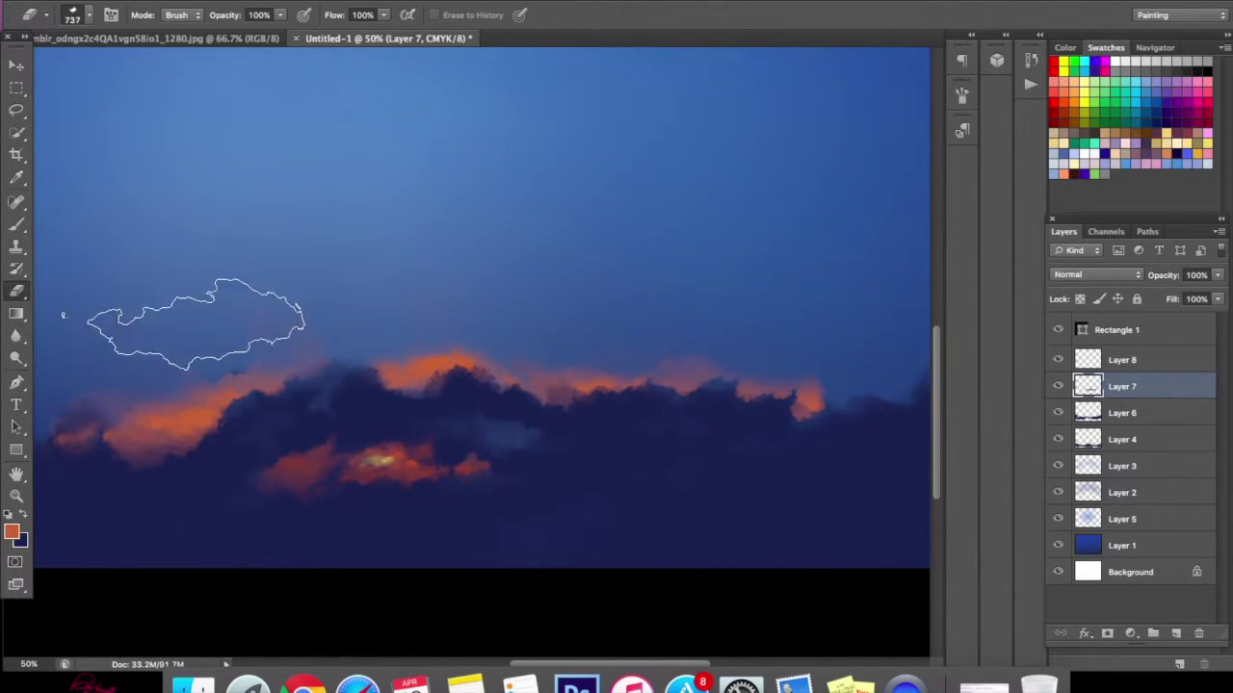
pyautogui.click(16, 495)
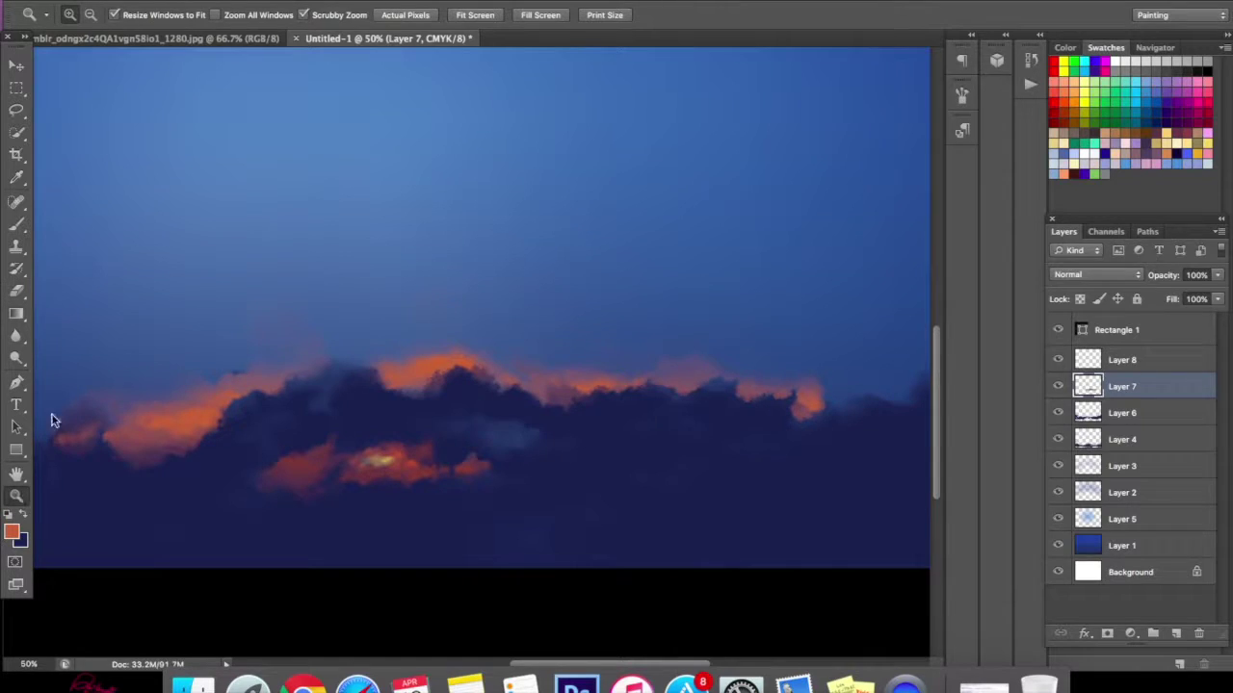
# - Sample dark purple (#413450), paint it beside the left end of the orange cloud rim, and erase the patch to a thin dusky edge
pyautogui.click(89, 14)
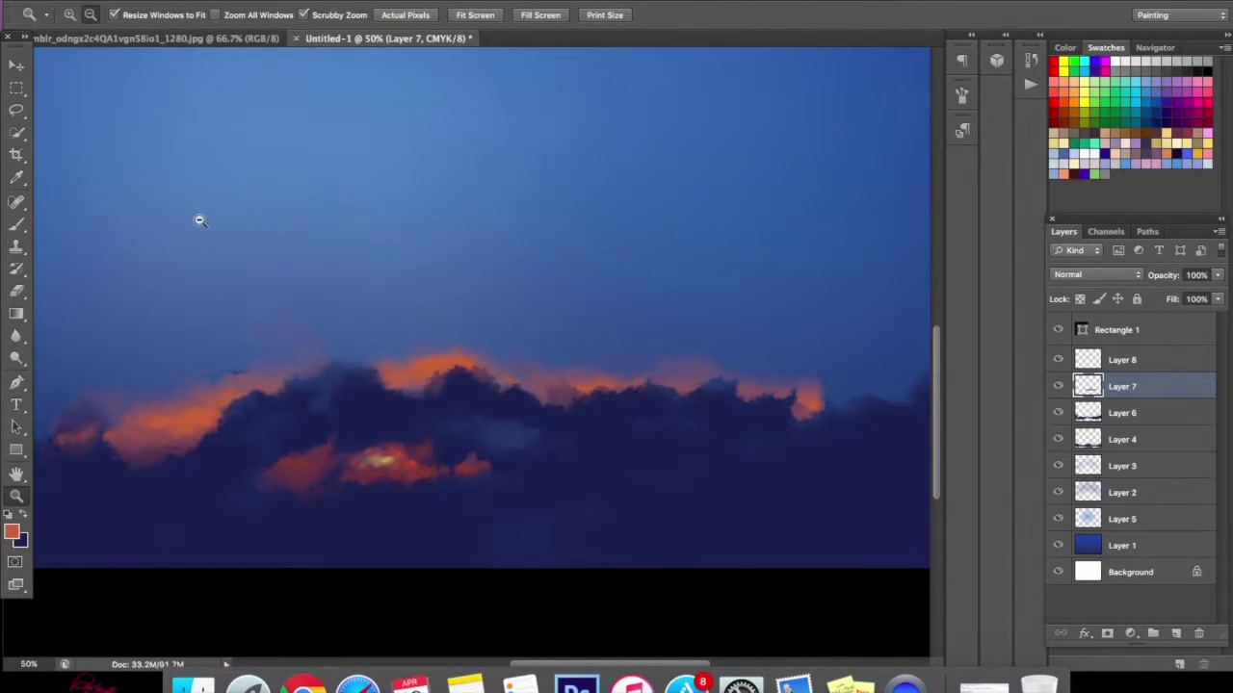
pyautogui.click(354, 275)
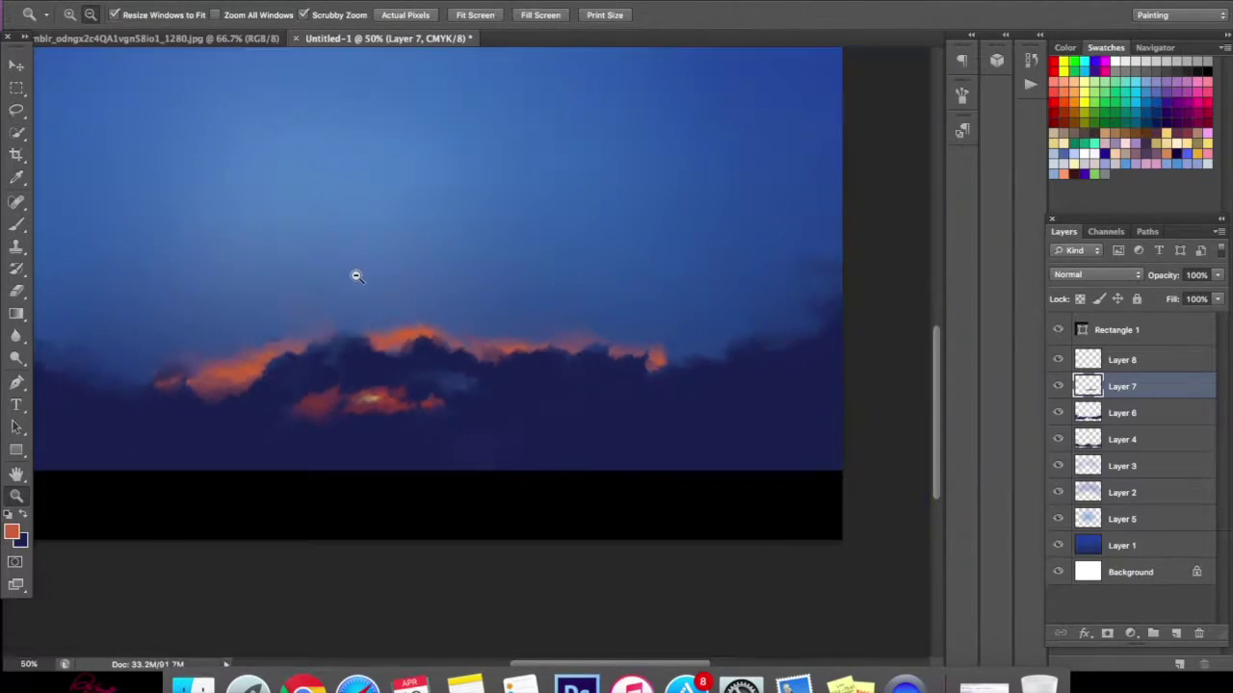
pyautogui.click(359, 277)
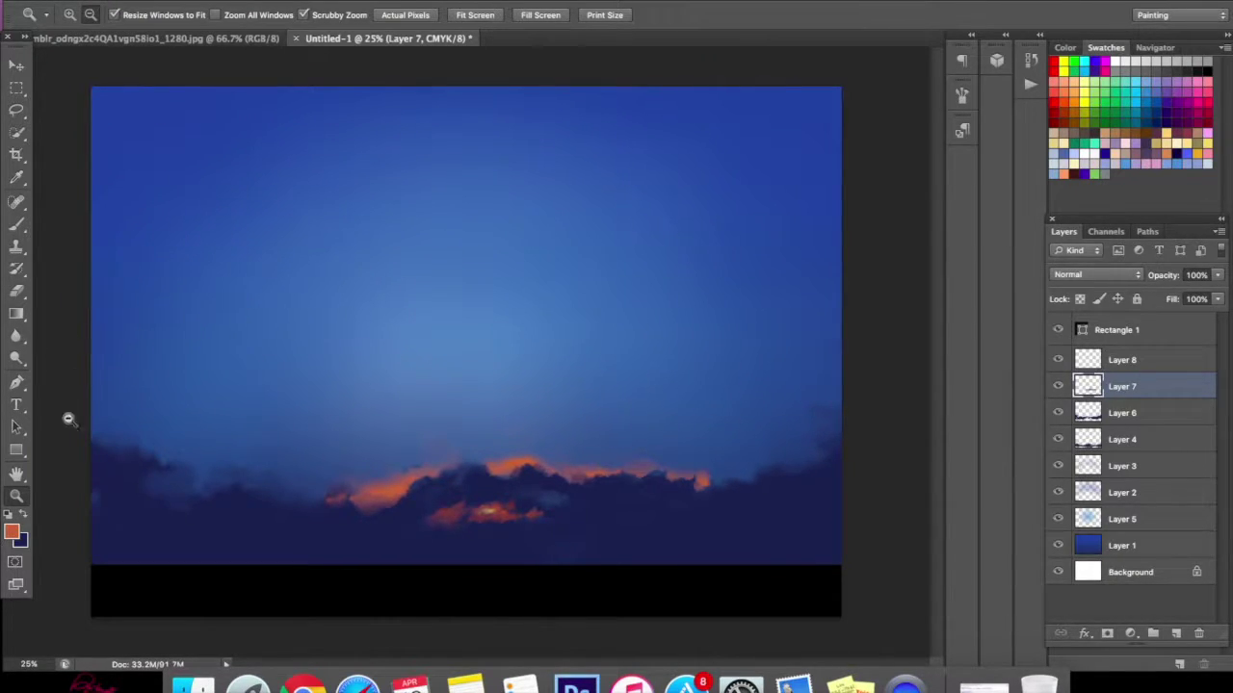
pyautogui.click(14, 532)
pyautogui.click(371, 510)
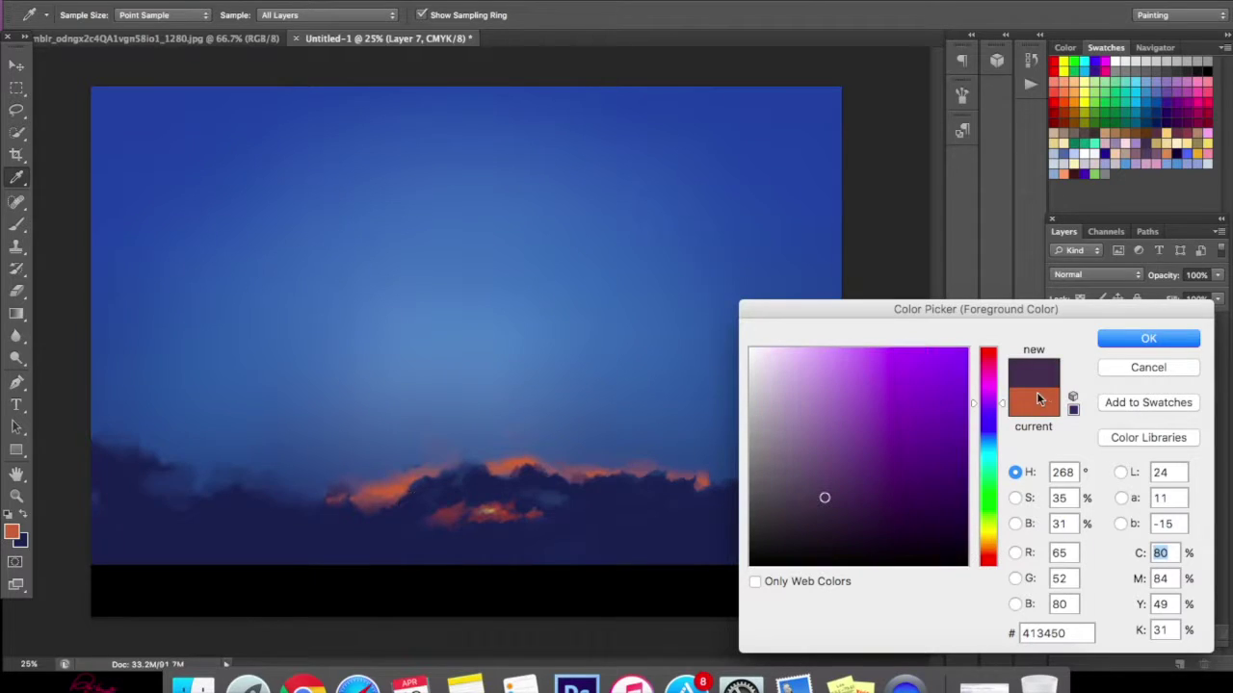
pyautogui.click(1120, 344)
pyautogui.press('z')
pyautogui.click(14, 227)
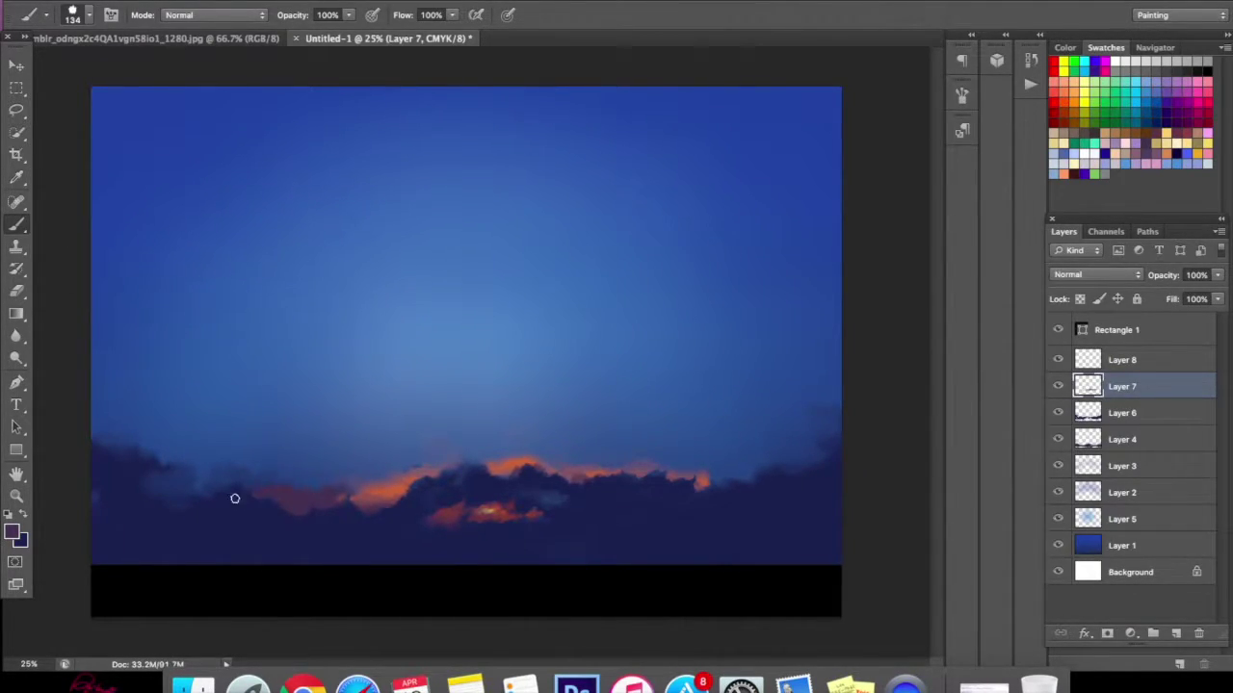
pyautogui.click(17, 292)
pyautogui.moveTo(294, 483)
pyautogui.mouseDown()
pyautogui.moveTo(353, 447)
pyautogui.moveTo(303, 515)
pyautogui.mouseUp()
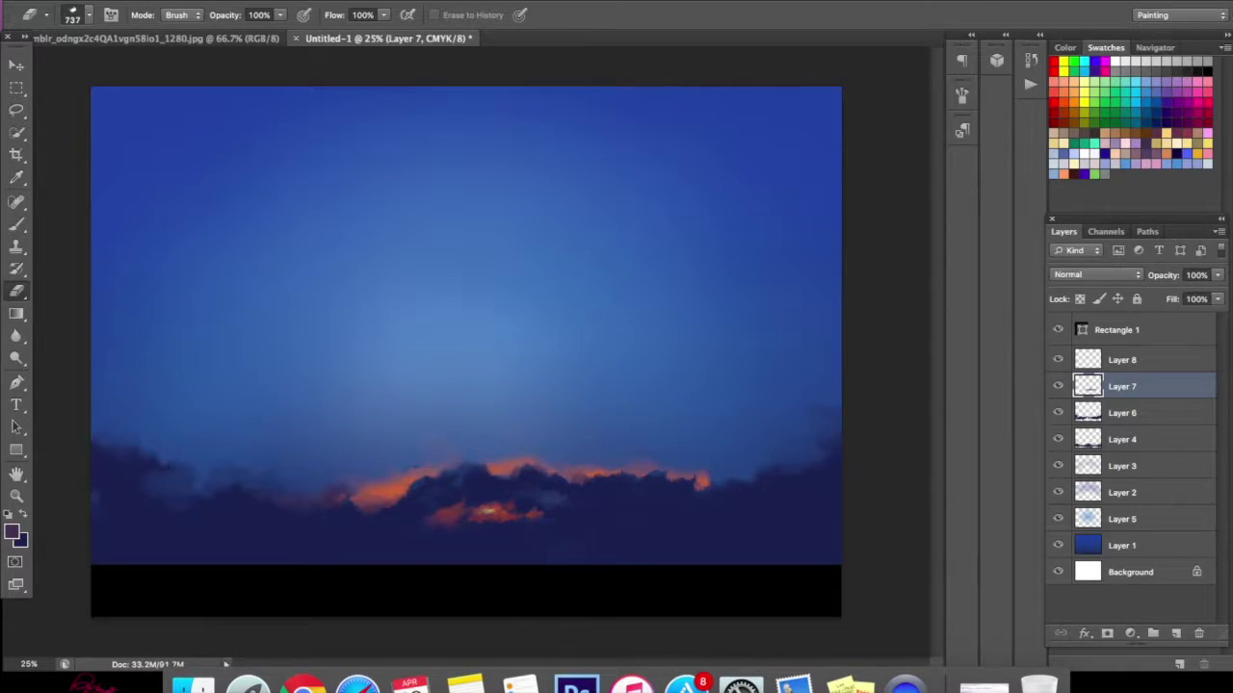
pyautogui.click(16, 224)
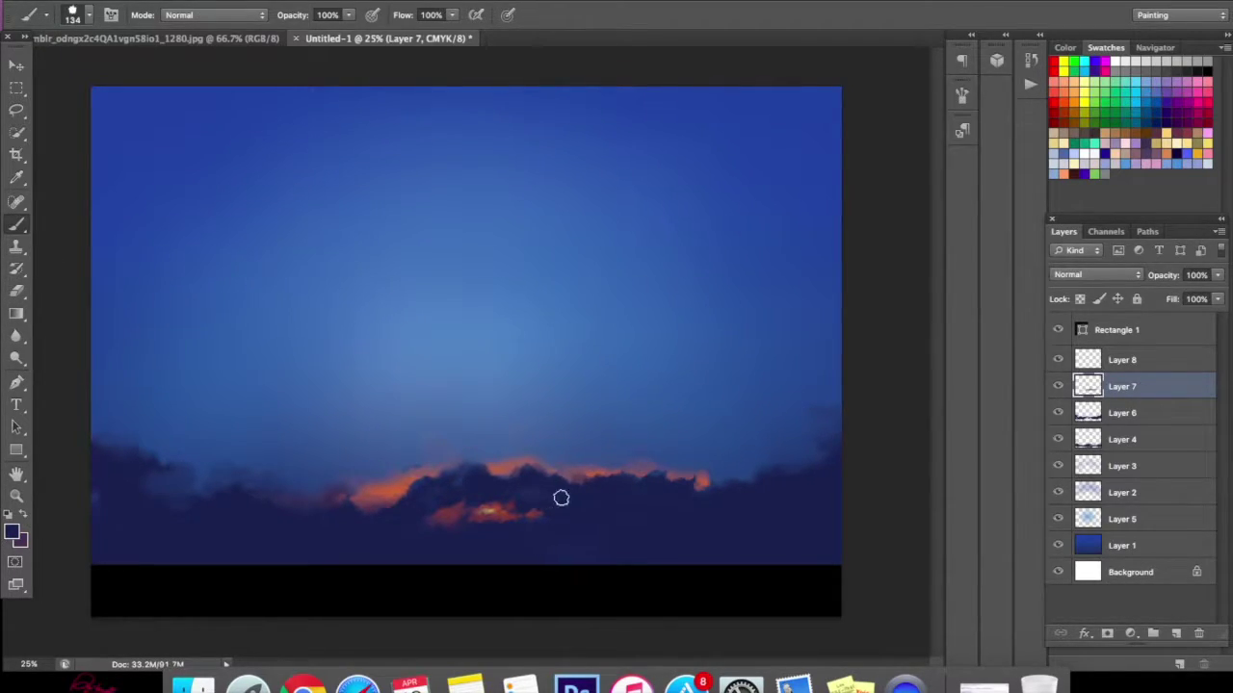
# - Sample the golden yellow (#c5a559) from the centre of the red cloud glow and set the brush size to 63 px
pyautogui.click(17, 497)
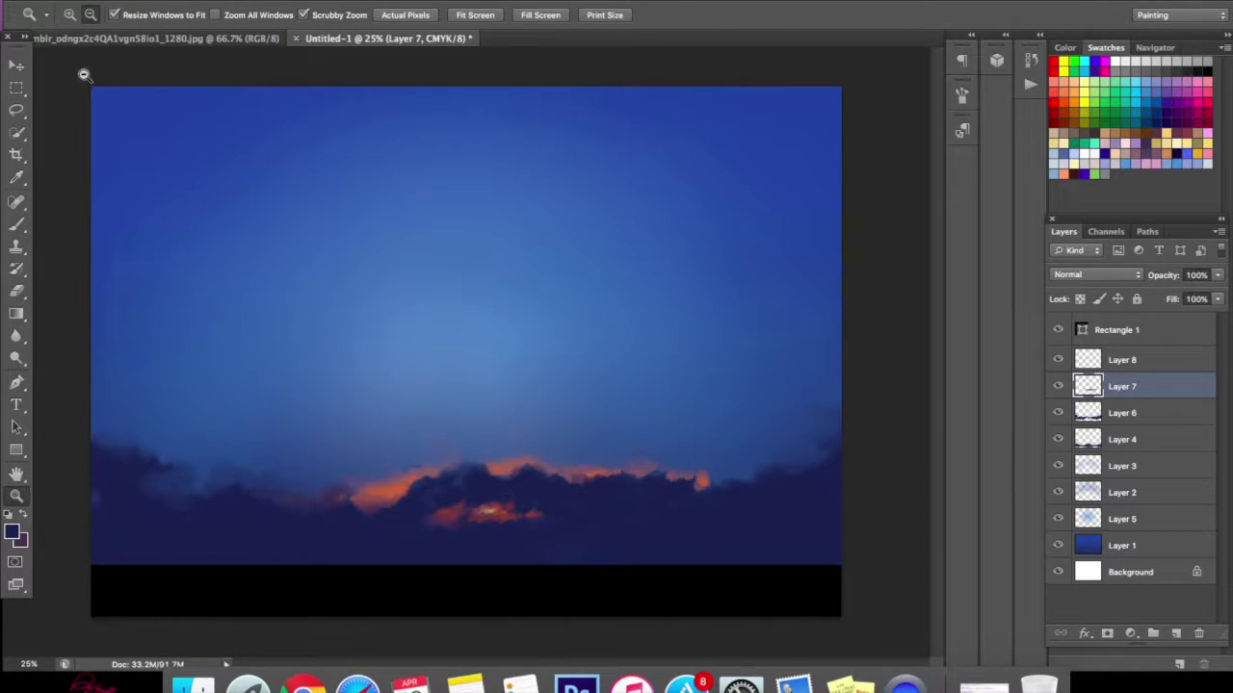
pyautogui.click(489, 452)
pyautogui.click(493, 486)
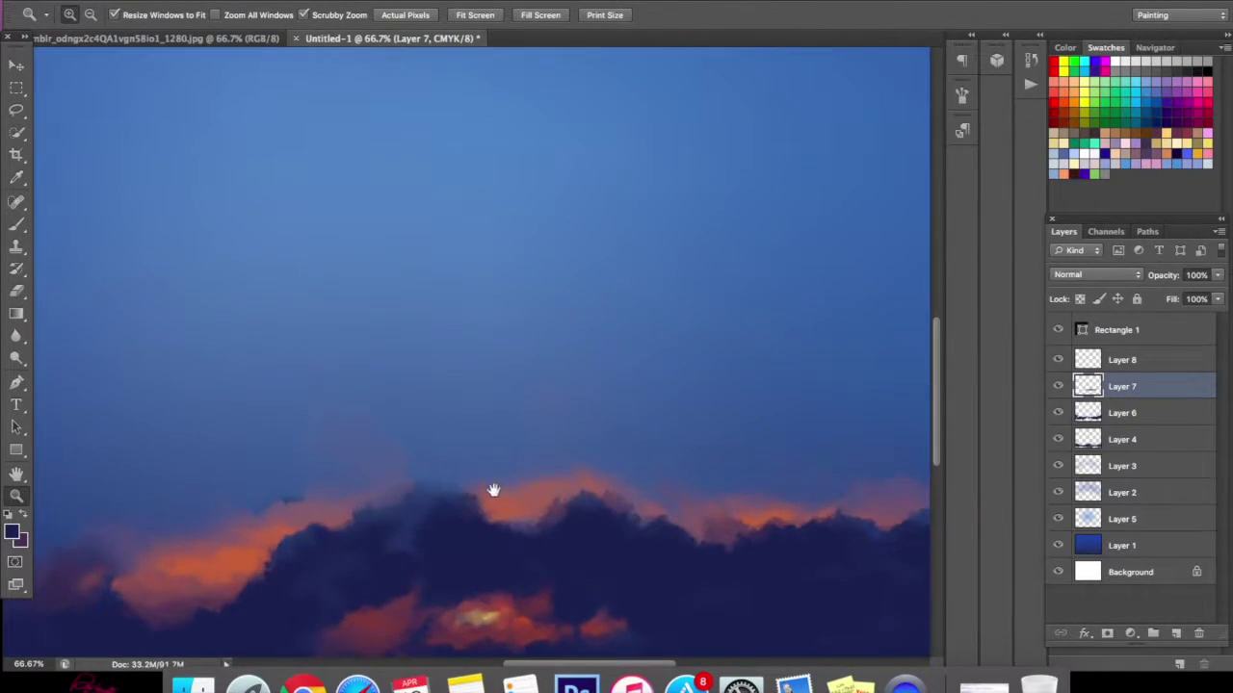
pyautogui.click(453, 379)
pyautogui.click(460, 409)
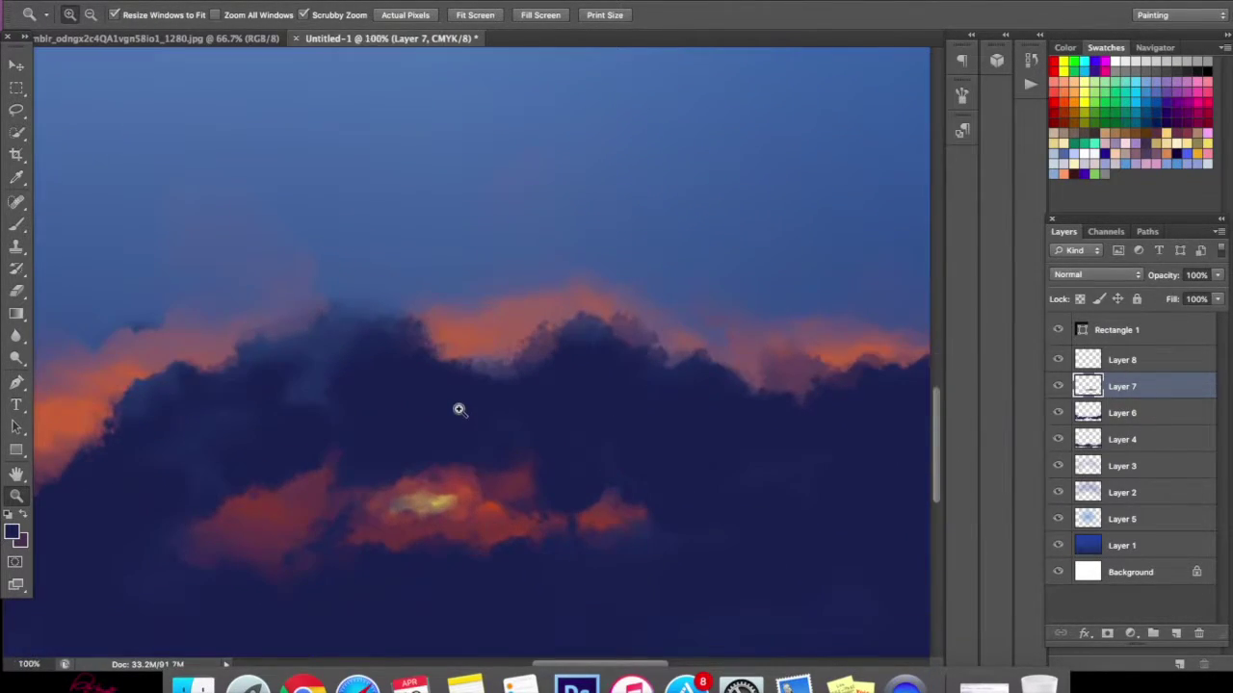
pyautogui.click(15, 536)
pyautogui.click(444, 499)
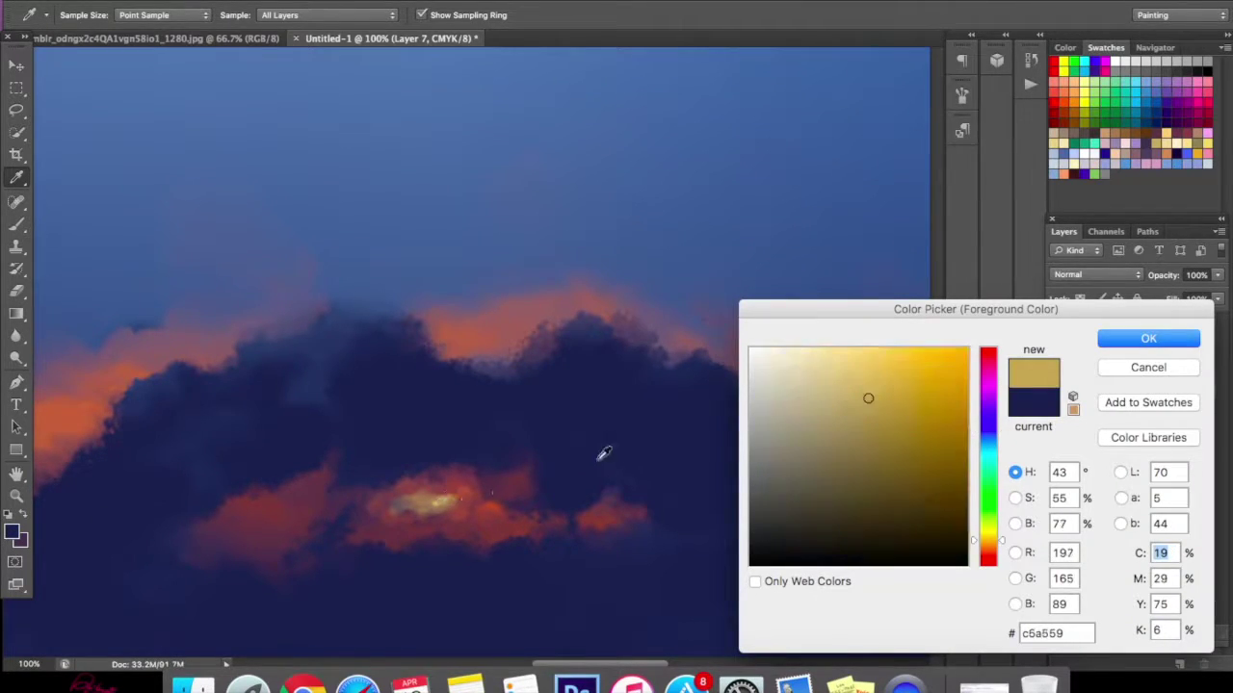
pyautogui.click(1114, 342)
pyautogui.press('b')
pyautogui.rightClick(553, 462)
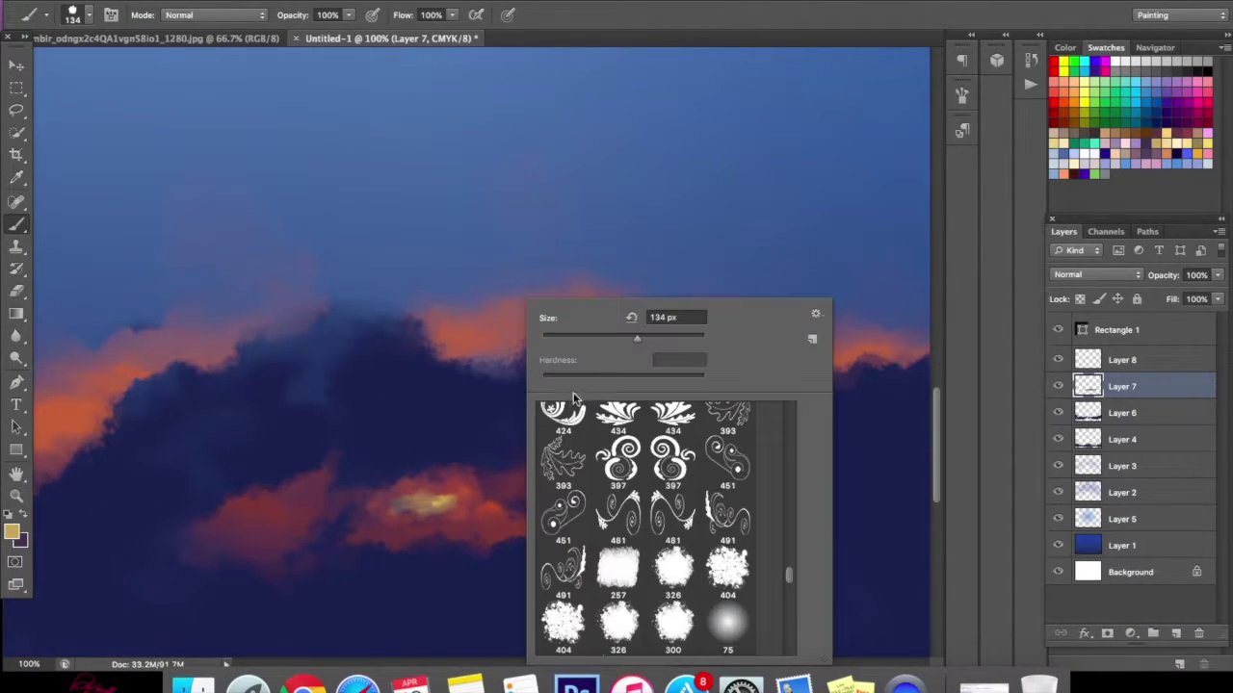
# - Try painting yellow puffs over the red glow on Layer 7 and fading their upper edge with the eraser
pyautogui.click(432, 491)
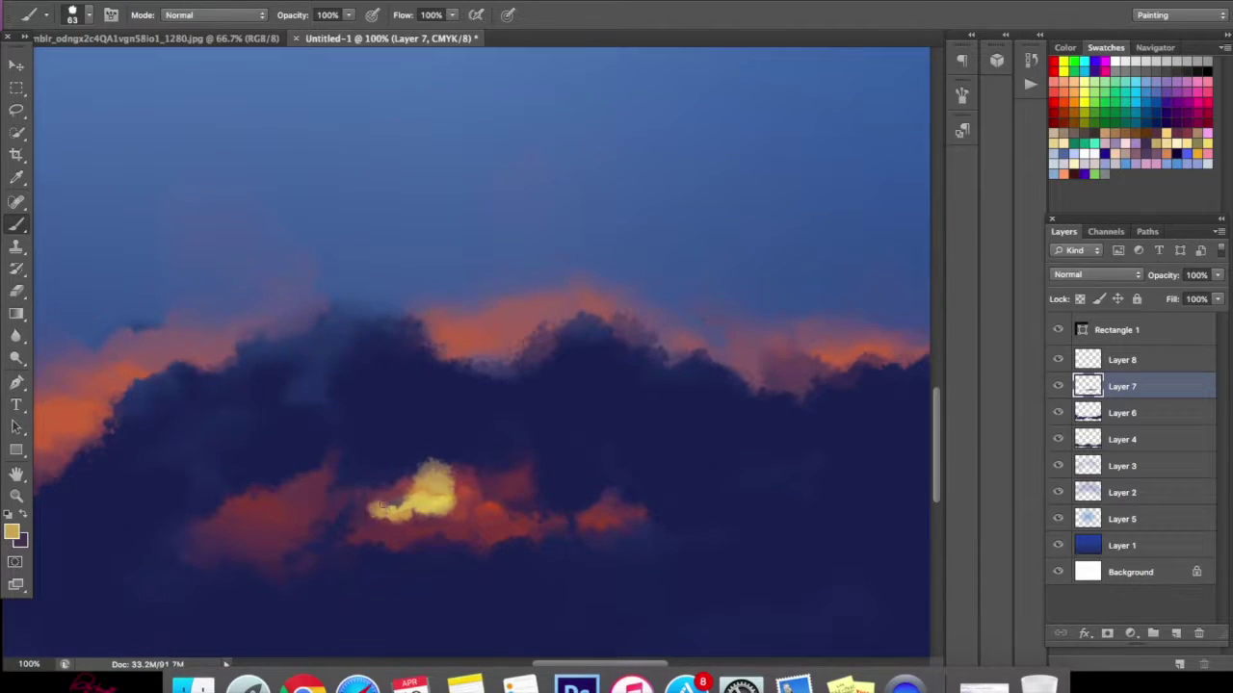
pyautogui.moveTo(448, 493); pyautogui.dragTo(502, 516)
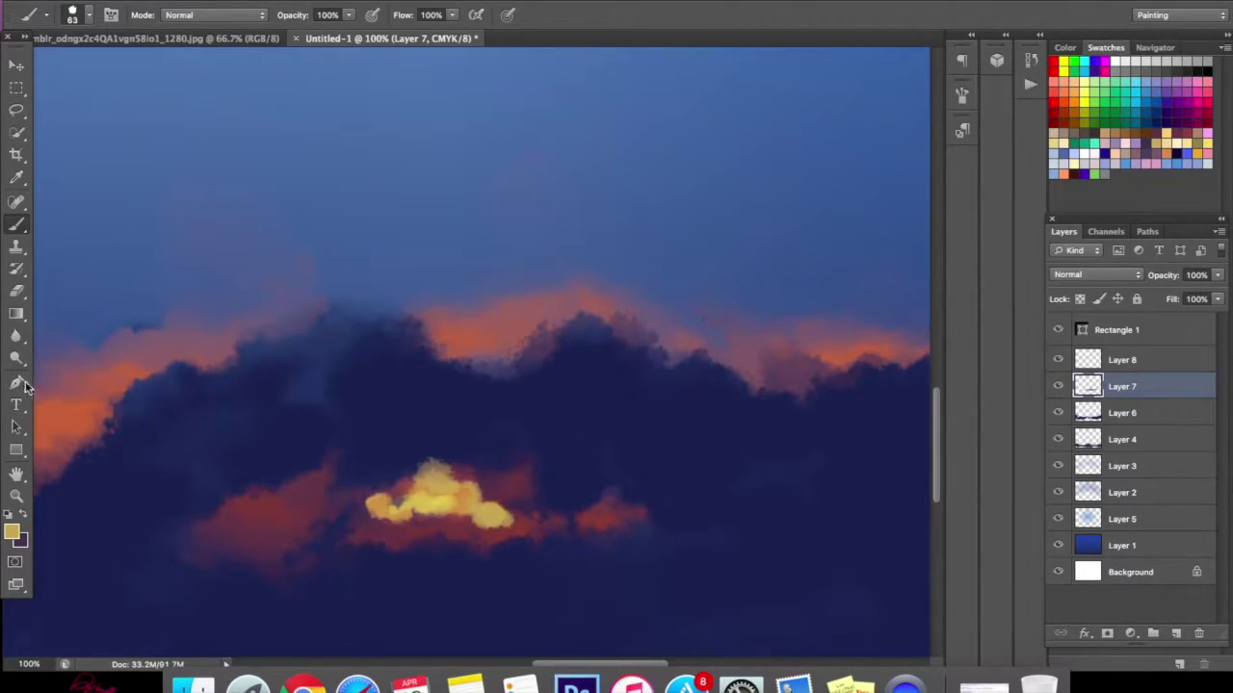
pyautogui.click(16, 290)
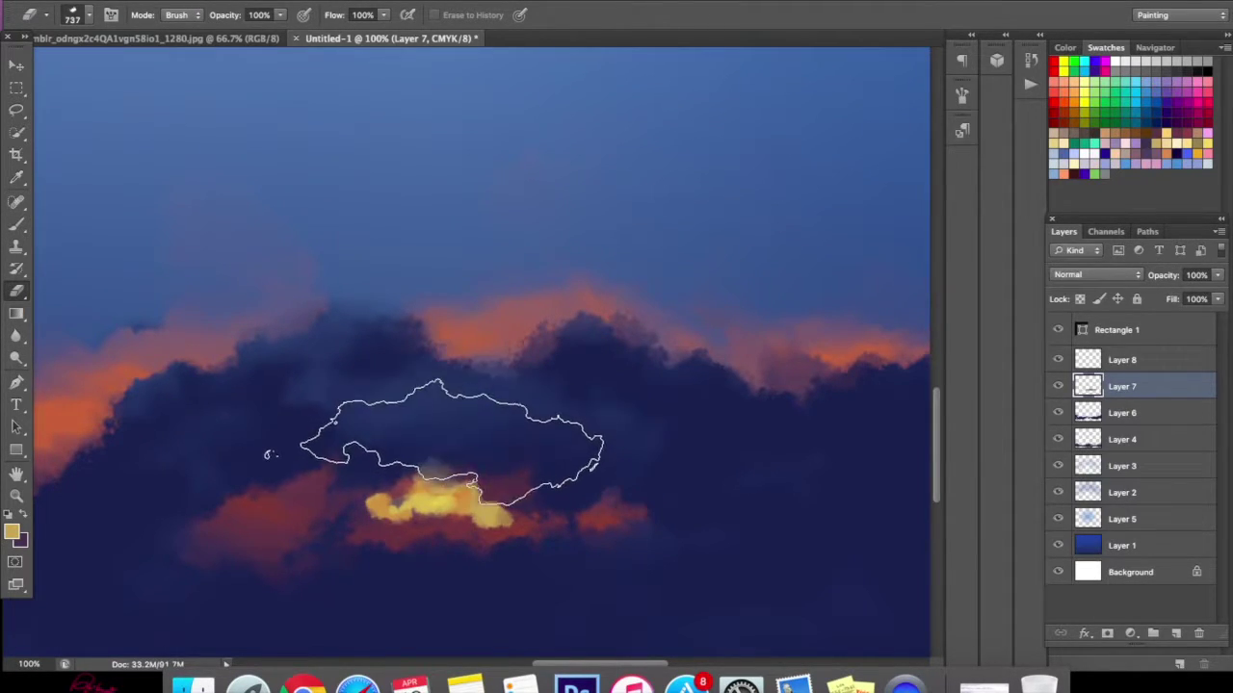
# - Undo the erasing and all the yellow puffs painted over the red glow on Layer 7
pyautogui.click(131, 0)
pyautogui.click(171, 0)
pyautogui.click(171, 0)
pyautogui.click(185, 26)
pyautogui.click(172, 0)
pyautogui.click(185, 26)
pyautogui.click(171, 0)
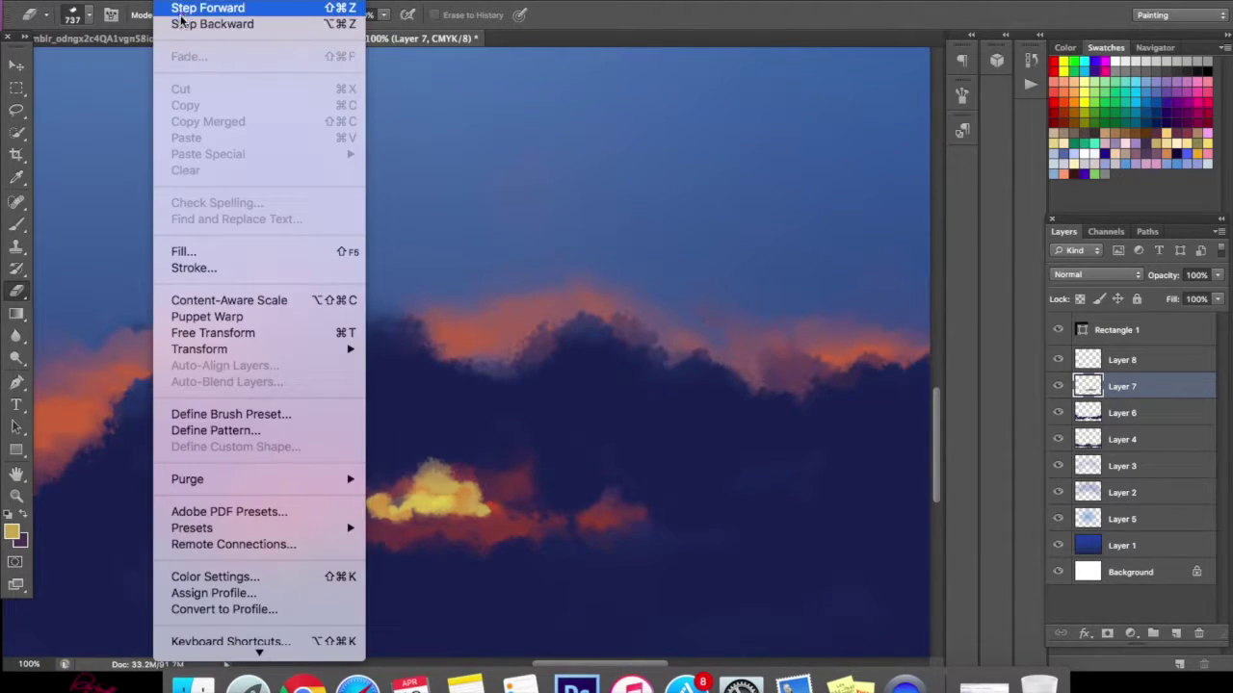
pyautogui.click(183, 24)
pyautogui.click(176, 2)
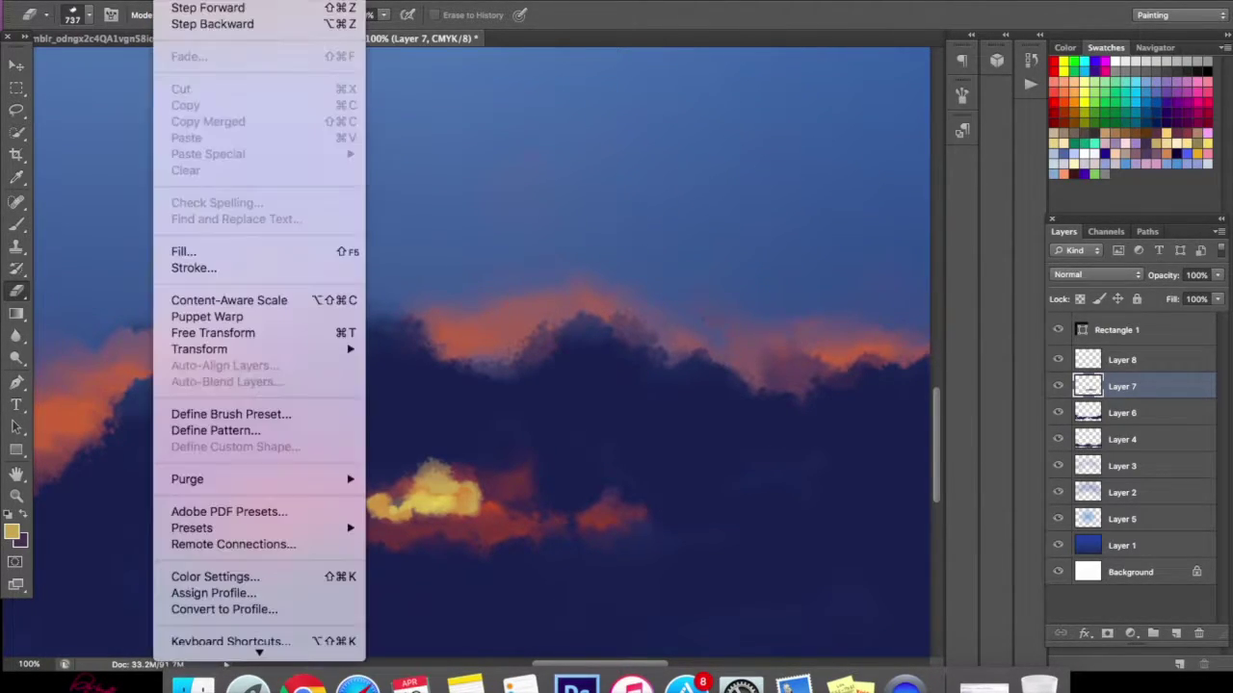
pyautogui.click(183, 24)
pyautogui.click(176, 2)
pyautogui.click(183, 24)
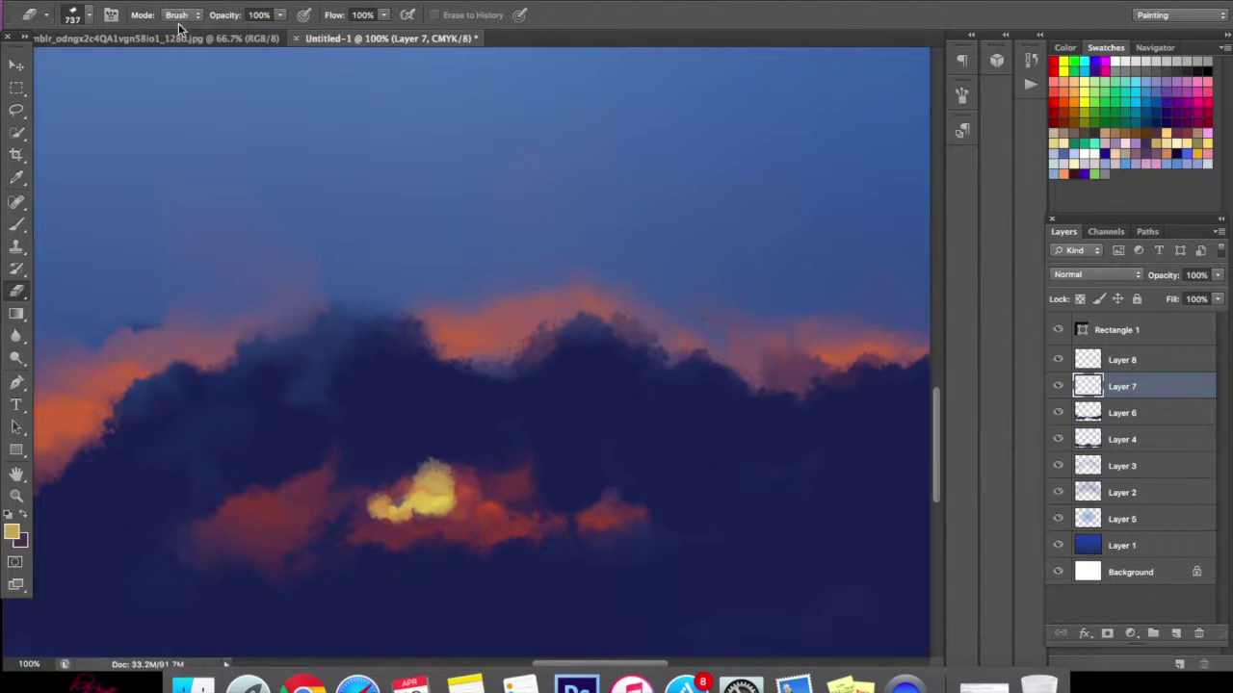
pyautogui.click(176, 2)
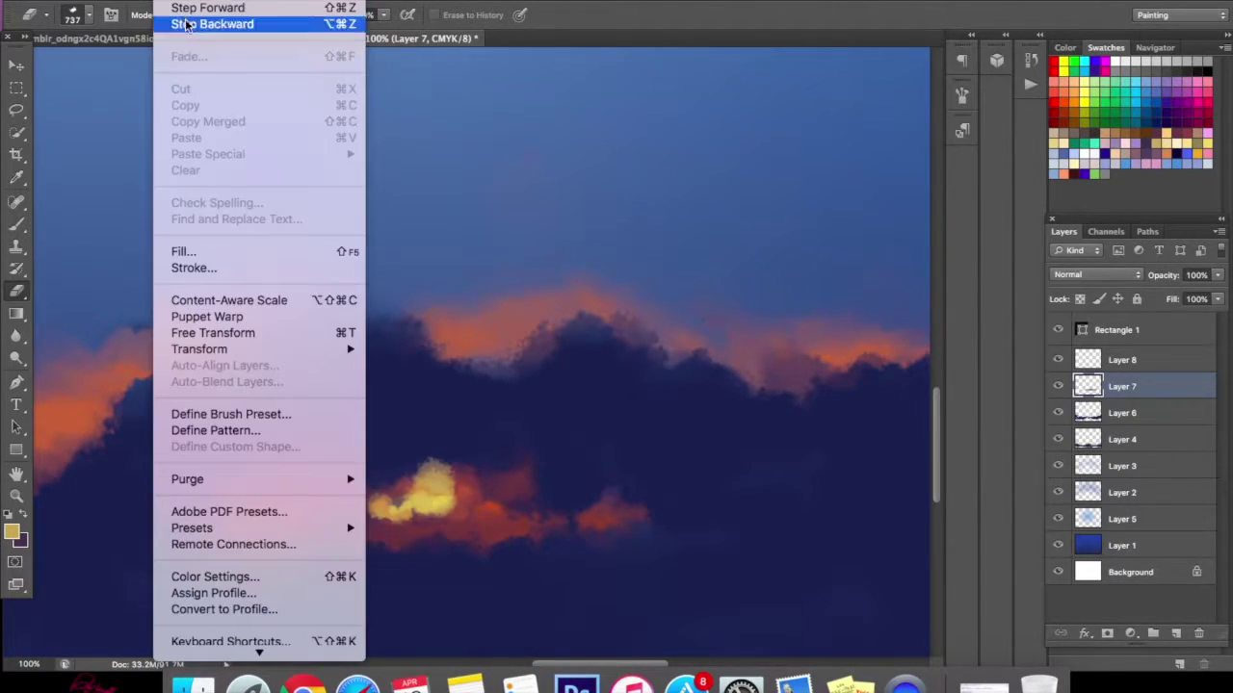
pyautogui.click(183, 24)
pyautogui.click(175, 2)
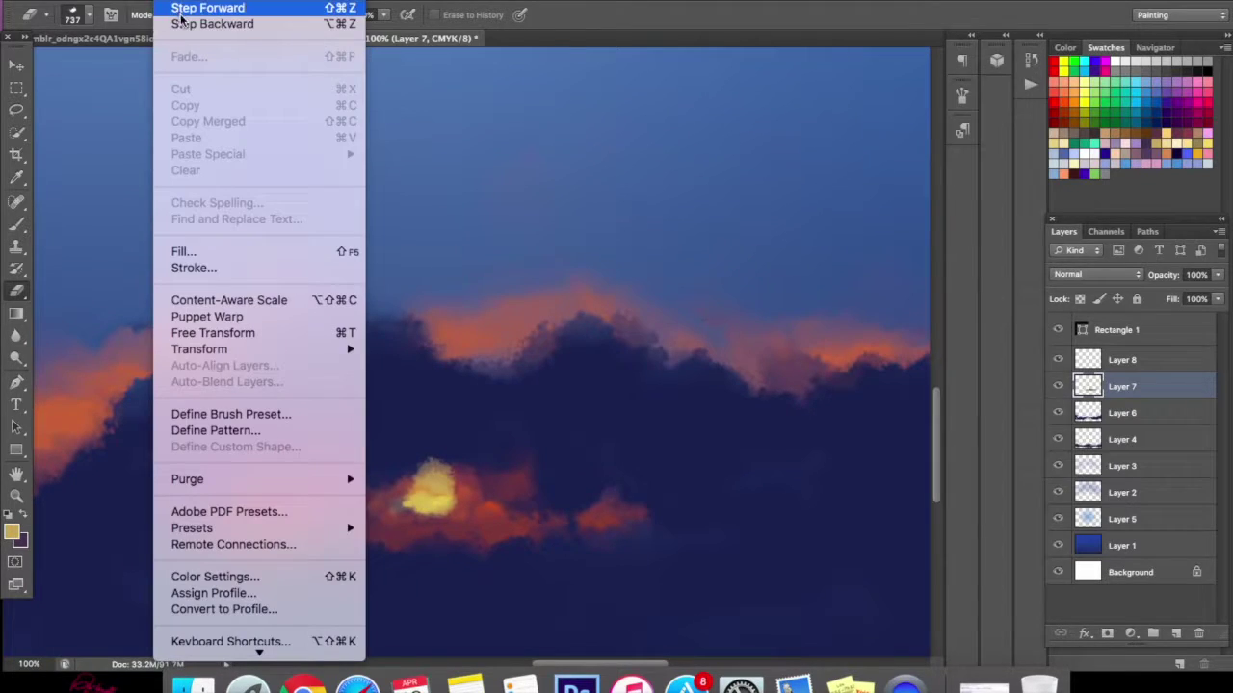
pyautogui.click(183, 8)
pyautogui.click(175, 2)
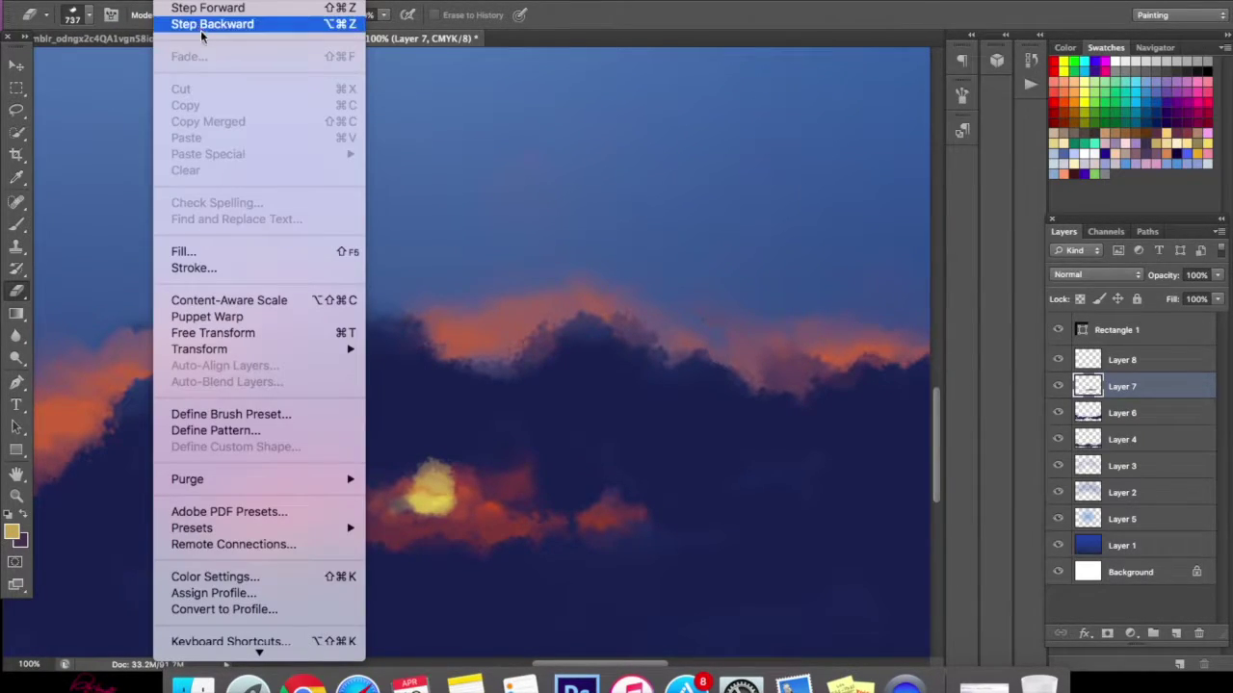
pyautogui.click(196, 26)
pyautogui.click(176, 2)
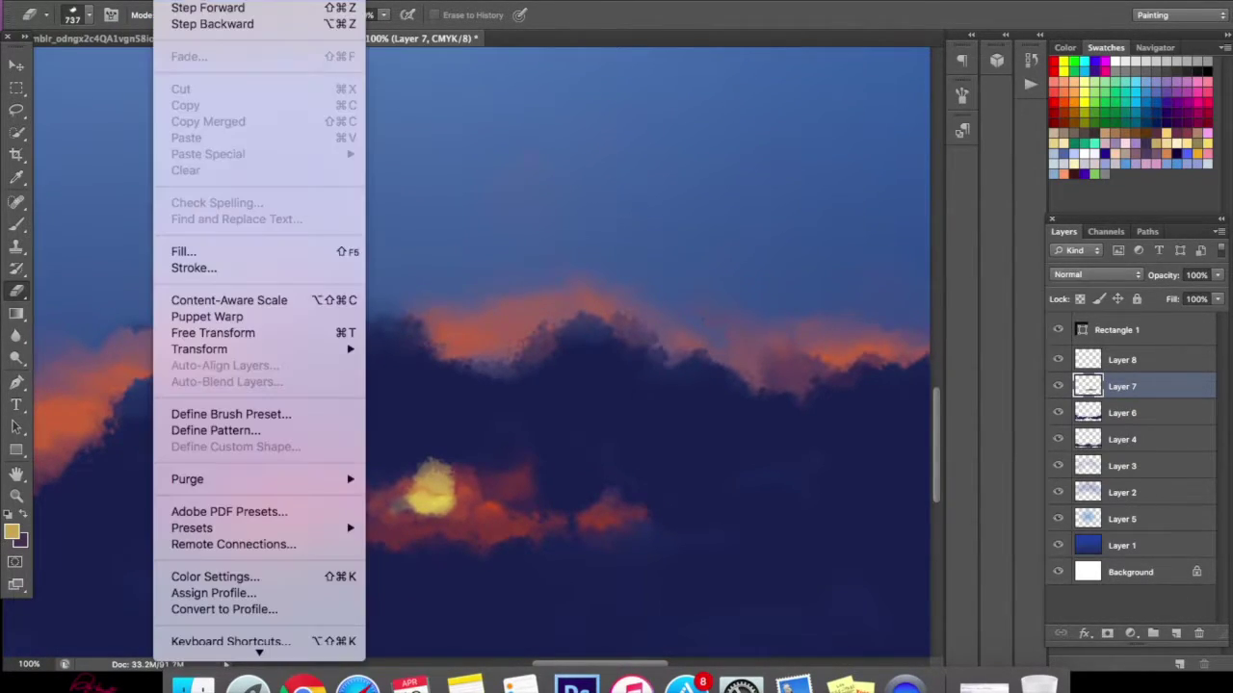
pyautogui.click(197, 24)
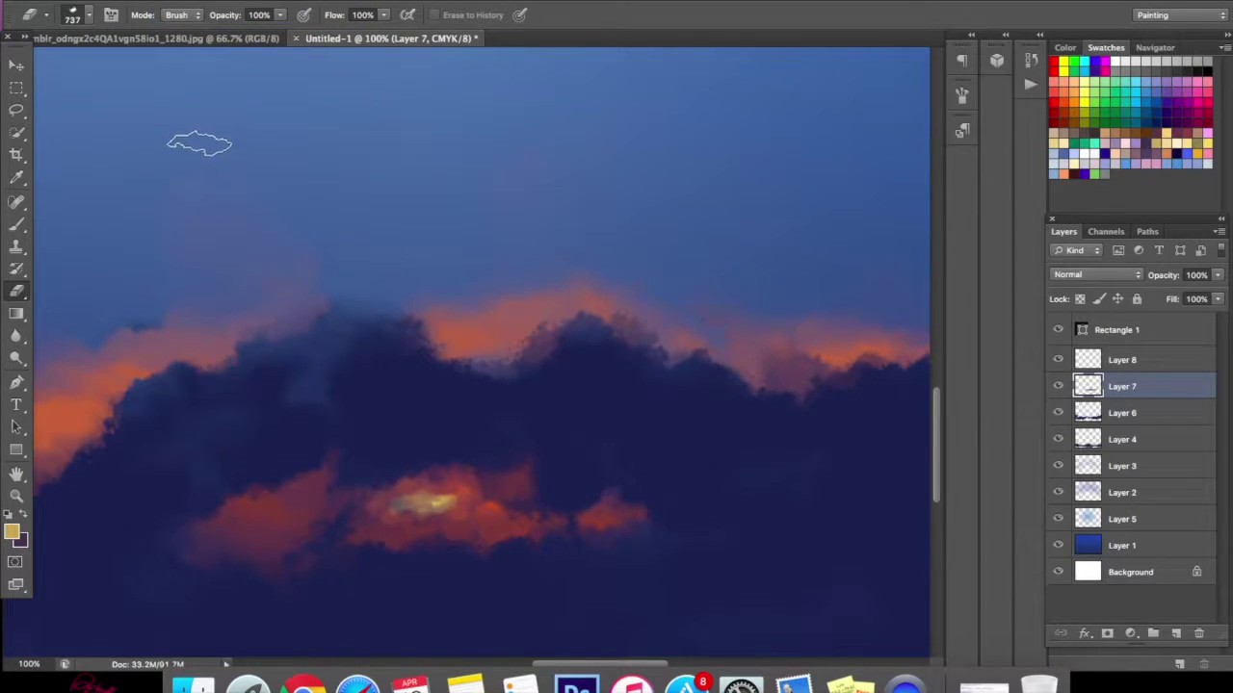
# - Add a new layer above Layer 8 and paint golden yellow puffs over the centre of the red glow
pyautogui.click(1162, 361)
pyautogui.click(1175, 635)
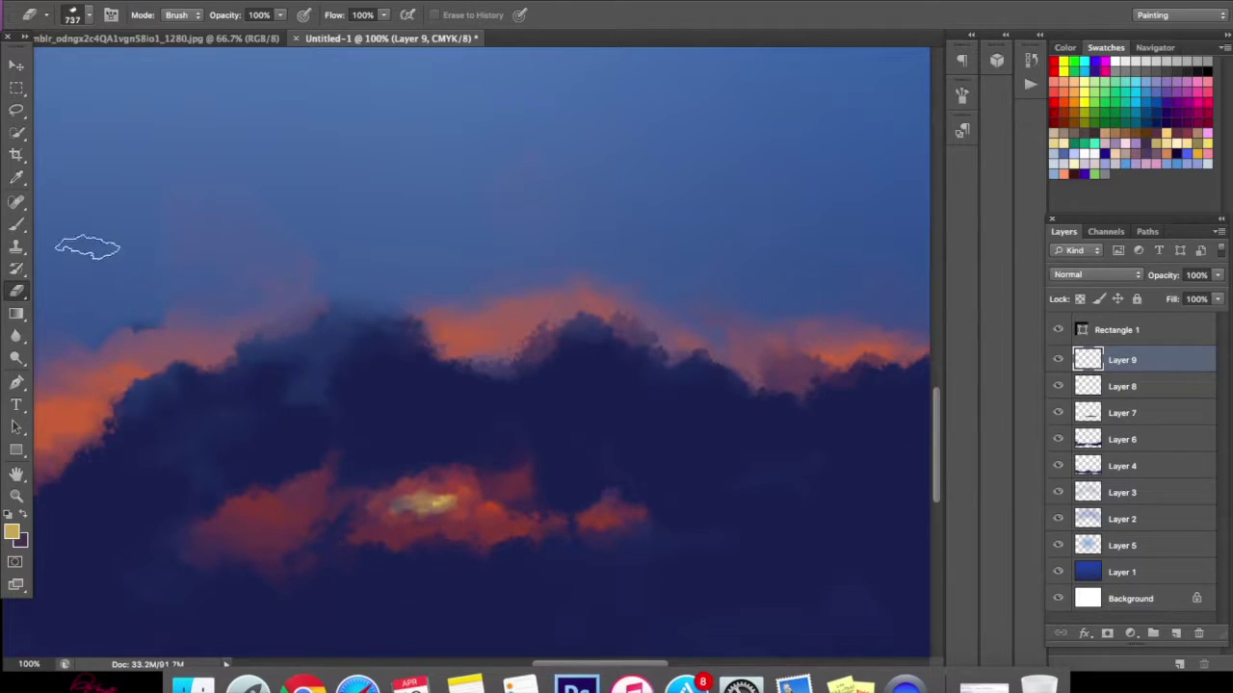
pyautogui.click(17, 225)
pyautogui.moveTo(427, 493); pyautogui.dragTo(428, 508)
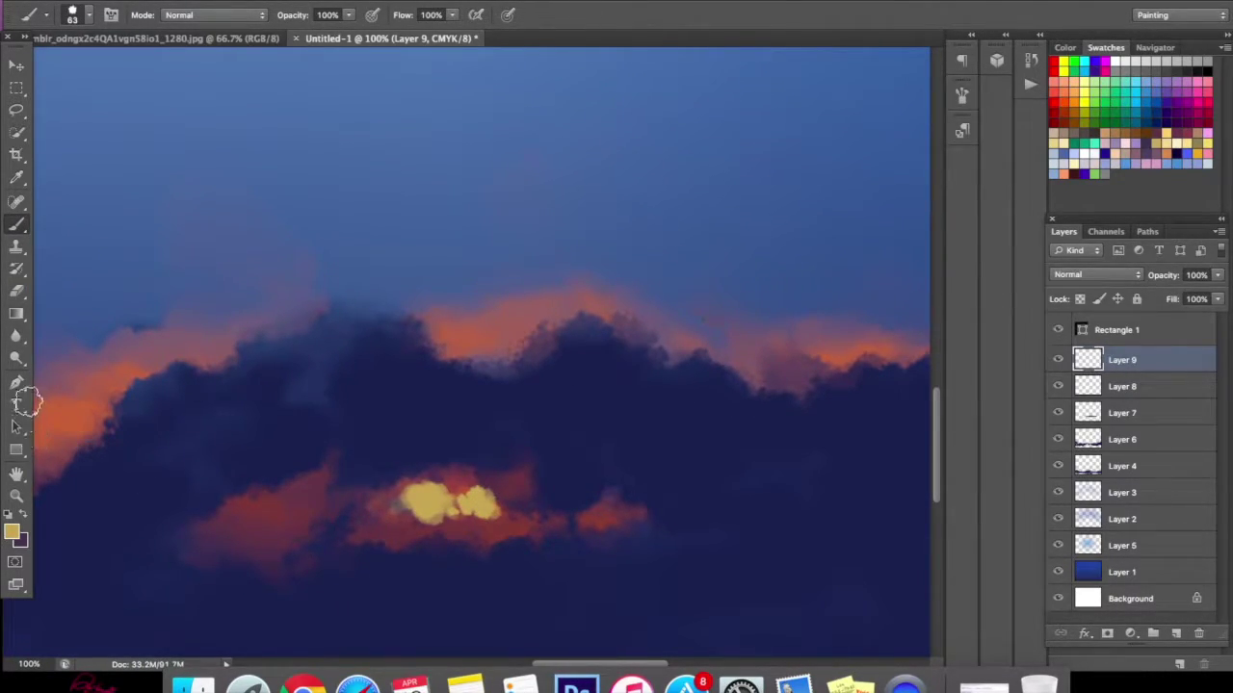
# - Set the eraser size to 186 px and trim the undersides of the yellow puffs into soft cloud shapes
pyautogui.click(21, 295)
pyautogui.rightClick(497, 559)
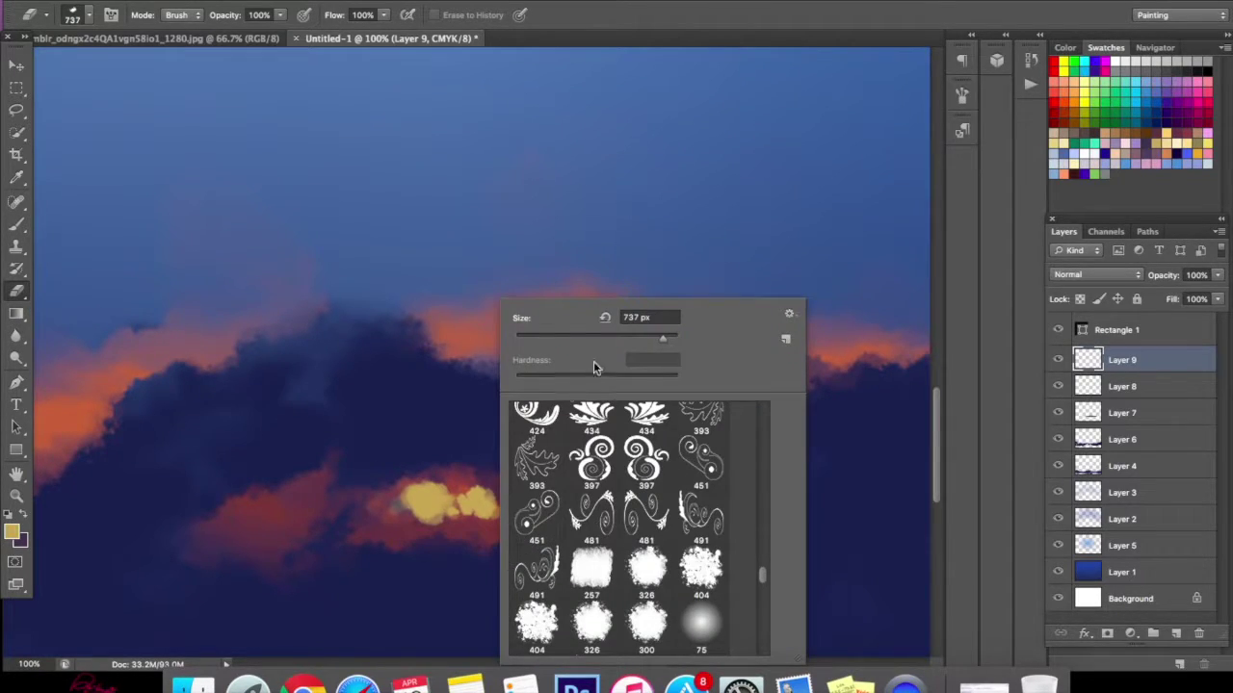
pyautogui.press('Return')
pyautogui.moveTo(444, 525)
pyautogui.mouseDown()
pyautogui.moveTo(427, 501)
pyautogui.moveTo(418, 511)
pyautogui.moveTo(501, 529)
pyautogui.moveTo(515, 511)
pyautogui.mouseUp()
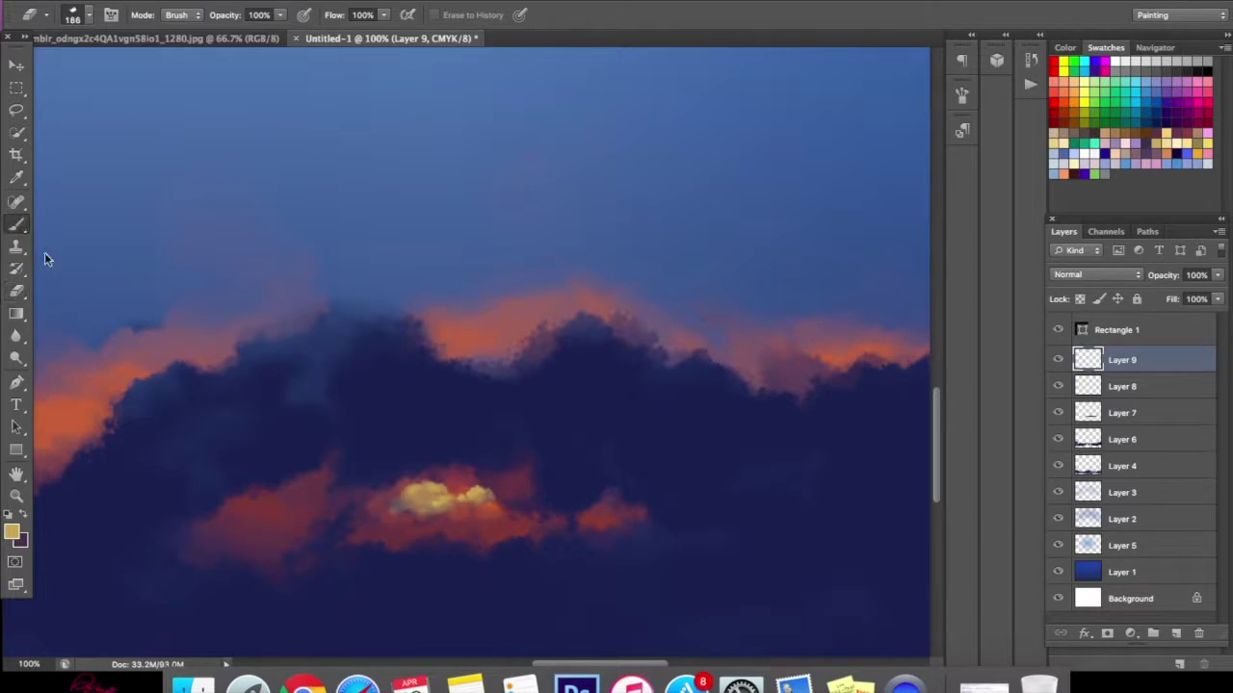
# - Extend the yellow highlight along the left side of the red glow and erase its edges into thin wisps
pyautogui.click(17, 223)
pyautogui.moveTo(360, 504); pyautogui.dragTo(383, 508)
pyautogui.press('e')
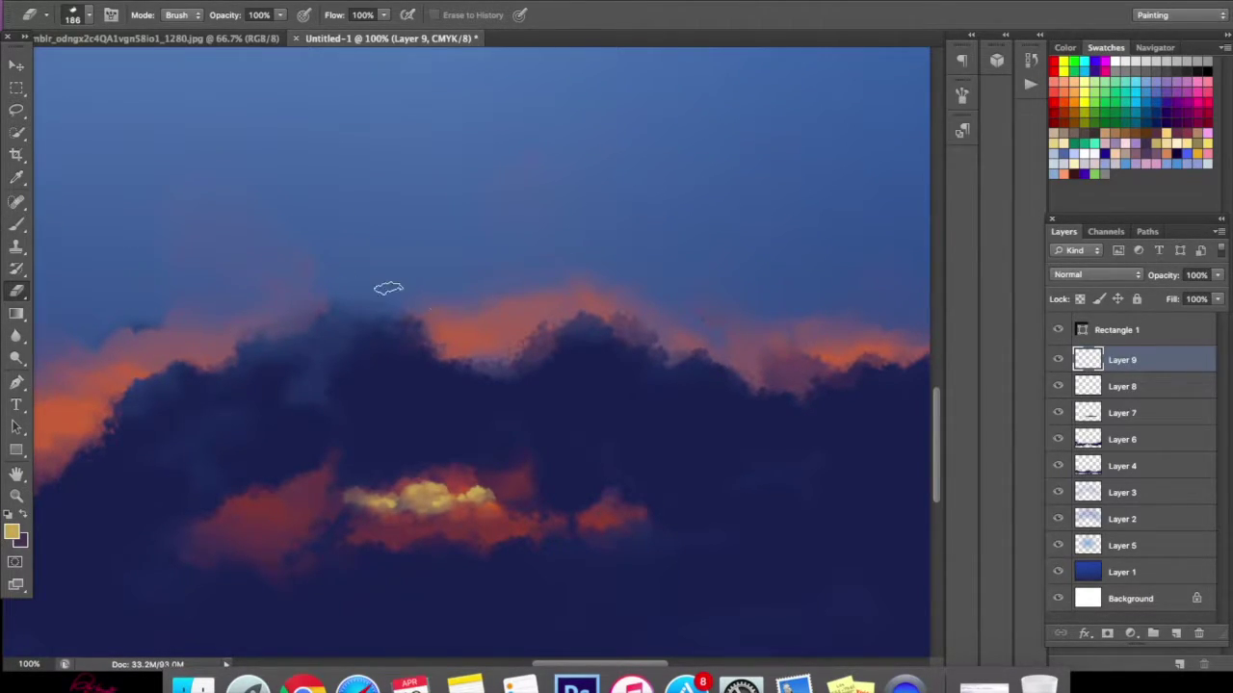
# - Paint yellow in the dip beneath the central orange cloud and erase it down to a glowing lower rim
pyautogui.click(17, 223)
pyautogui.moveTo(523, 366)
pyautogui.mouseDown()
pyautogui.moveTo(490, 347)
pyautogui.moveTo(511, 333)
pyautogui.moveTo(534, 341)
pyautogui.moveTo(531, 324)
pyautogui.moveTo(471, 349)
pyautogui.moveTo(505, 406)
pyautogui.moveTo(521, 402)
pyautogui.moveTo(517, 342)
pyautogui.mouseUp()
pyautogui.click(17, 291)
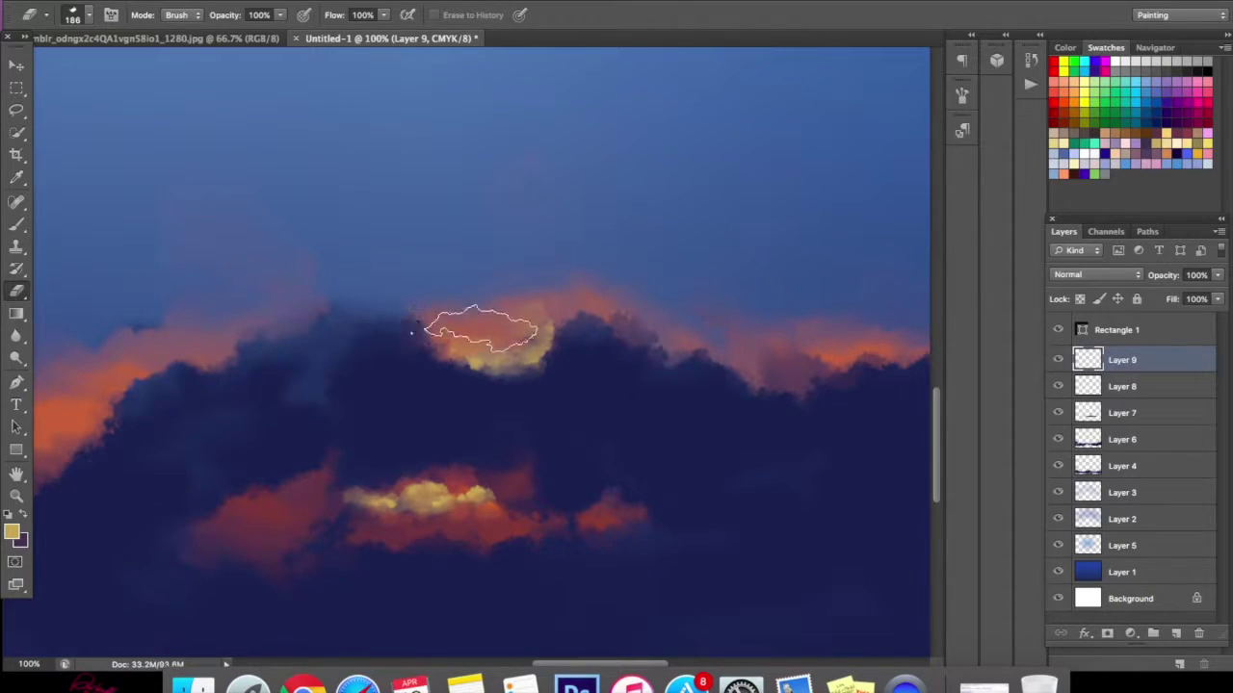
# - Paint yellow puffs along the lower edge of the left orange cloud and erase them into faint, soft highlights
pyautogui.hscroll(-5, 467, 327)
pyautogui.press('b')
pyautogui.moveTo(270, 442)
pyautogui.mouseDown()
pyautogui.moveTo(260, 438)
pyautogui.moveTo(306, 400)
pyautogui.mouseUp()
pyautogui.click(19, 290)
pyautogui.moveTo(330, 468)
pyautogui.mouseDown()
pyautogui.moveTo(275, 487)
pyautogui.moveTo(275, 461)
pyautogui.moveTo(318, 438)
pyautogui.moveTo(305, 397)
pyautogui.moveTo(254, 405)
pyautogui.moveTo(266, 425)
pyautogui.moveTo(291, 380)
pyautogui.moveTo(291, 412)
pyautogui.mouseUp()
pyautogui.press('b')
pyautogui.moveTo(188, 467)
pyautogui.mouseDown()
pyautogui.moveTo(252, 441)
pyautogui.moveTo(233, 465)
pyautogui.moveTo(209, 458)
pyautogui.moveTo(188, 486)
pyautogui.moveTo(195, 505)
pyautogui.moveTo(247, 423)
pyautogui.moveTo(218, 459)
pyautogui.moveTo(202, 444)
pyautogui.moveTo(163, 483)
pyautogui.mouseUp()
pyautogui.click(19, 290)
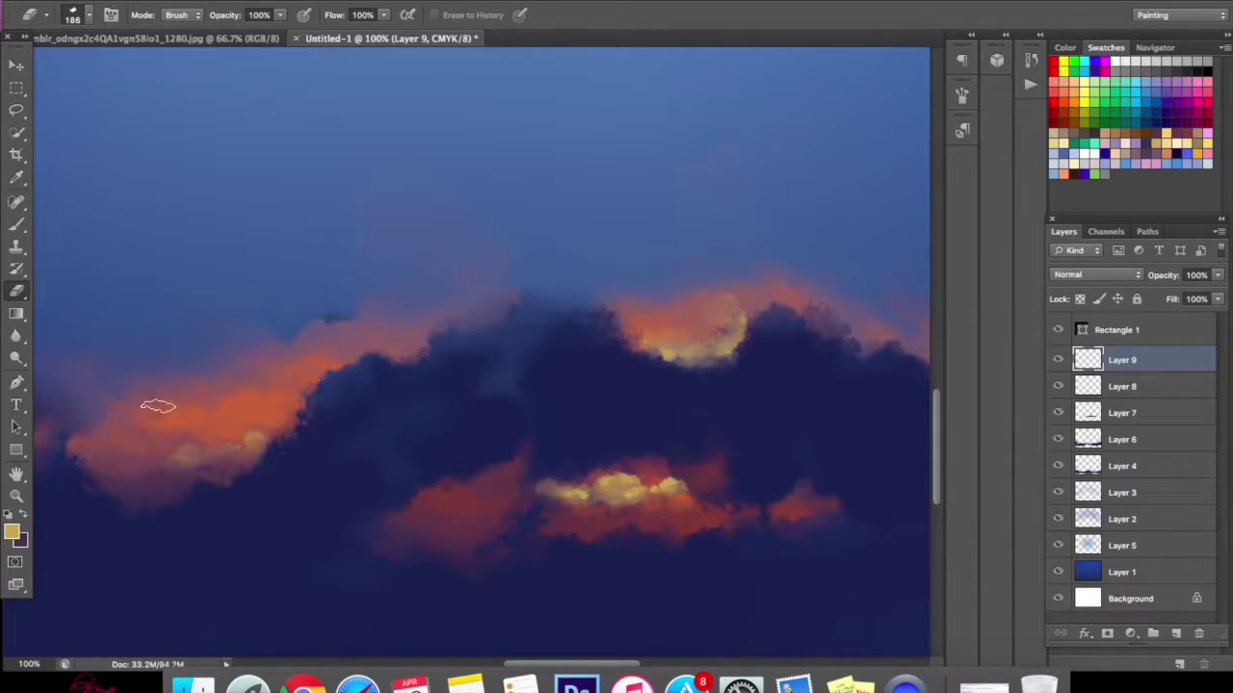
# - Check Layer 7 by toggling its visibility, and erase the stray navy wisp above the left orange cloud on that layer
pyautogui.click(1058, 413)
pyautogui.click(1058, 412)
pyautogui.click(1122, 412)
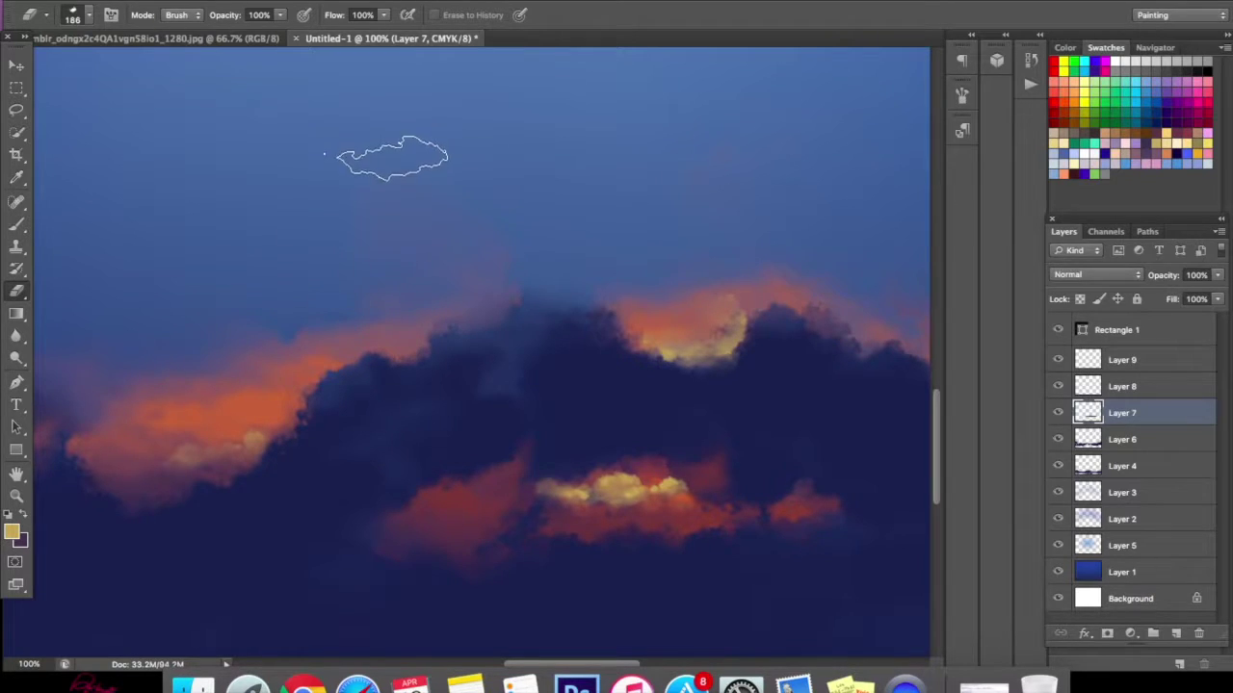
# - Erase the outer edges of the orange puff at the right end of the glowing rim to soften it
pyautogui.moveTo(501, 272); pyautogui.dragTo(304, 260)
pyautogui.hscroll(10, 303, 260)
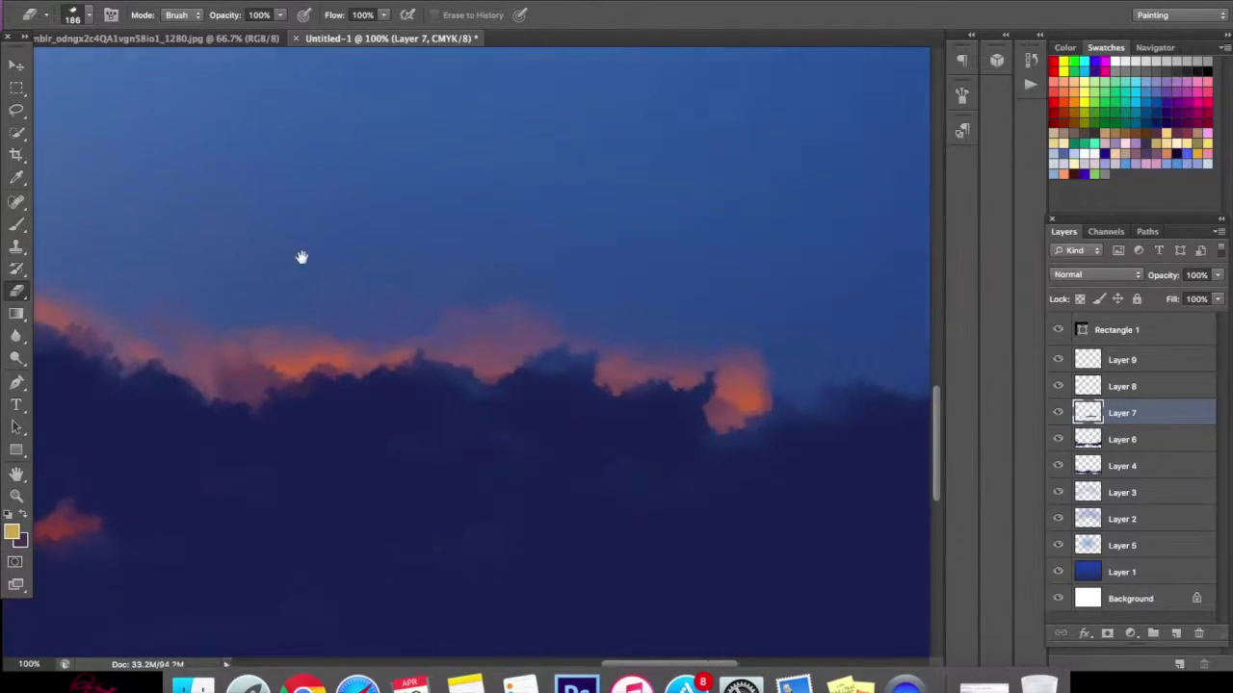
pyautogui.moveTo(661, 426)
pyautogui.mouseDown()
pyautogui.moveTo(620, 441)
pyautogui.moveTo(691, 411)
pyautogui.mouseUp()
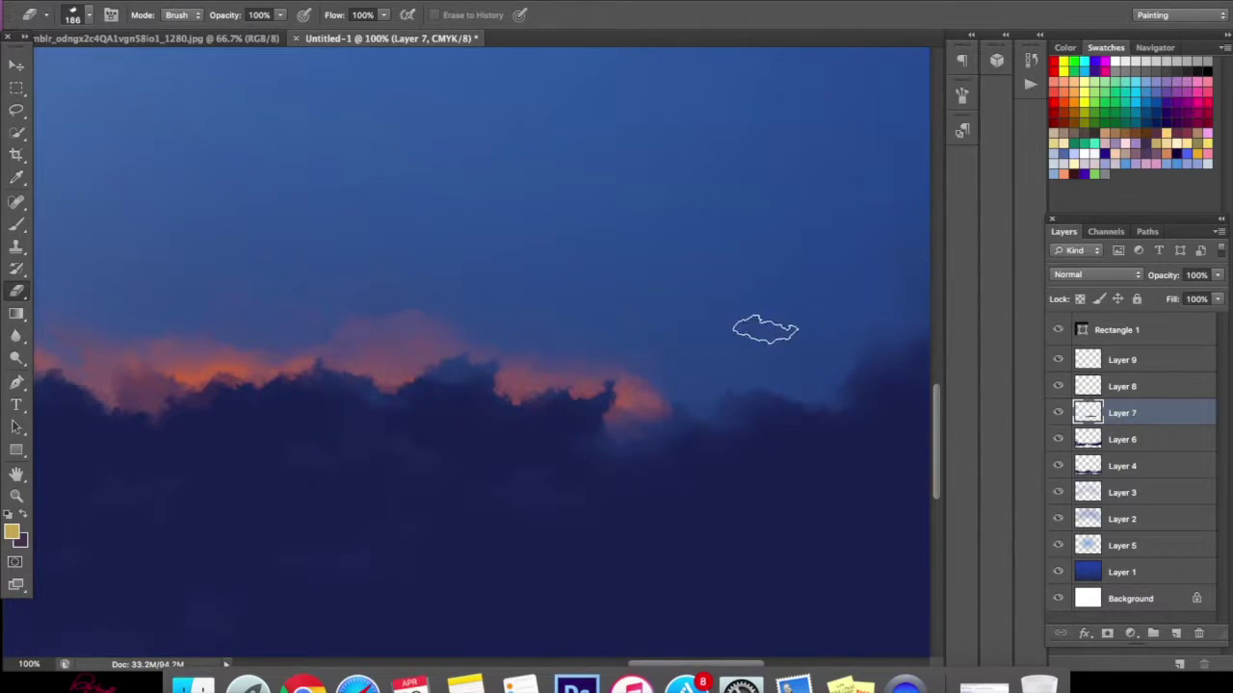
# - Sample dusky pink from the glowing rim's right end, paint it along the adjoining navy cloud edge and erase it into a soft highlight
pyautogui.click(15, 533)
pyautogui.click(644, 388)
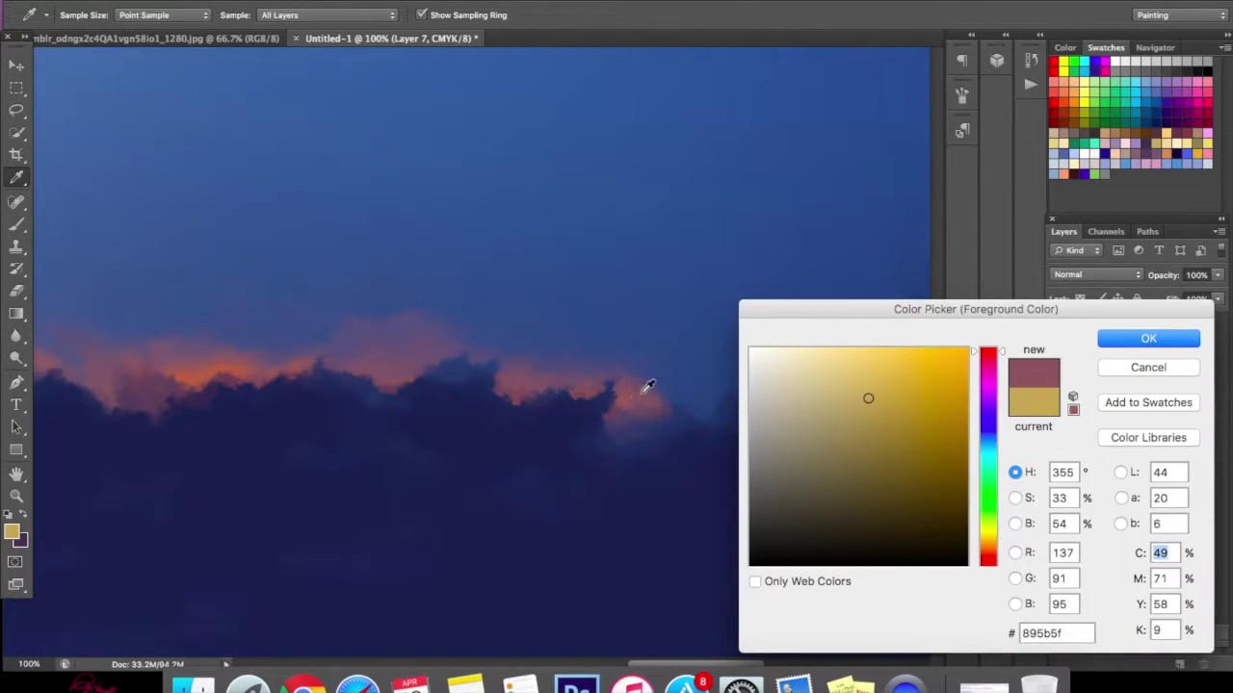
pyautogui.click(1146, 337)
pyautogui.moveTo(860, 366); pyautogui.dragTo(492, 379)
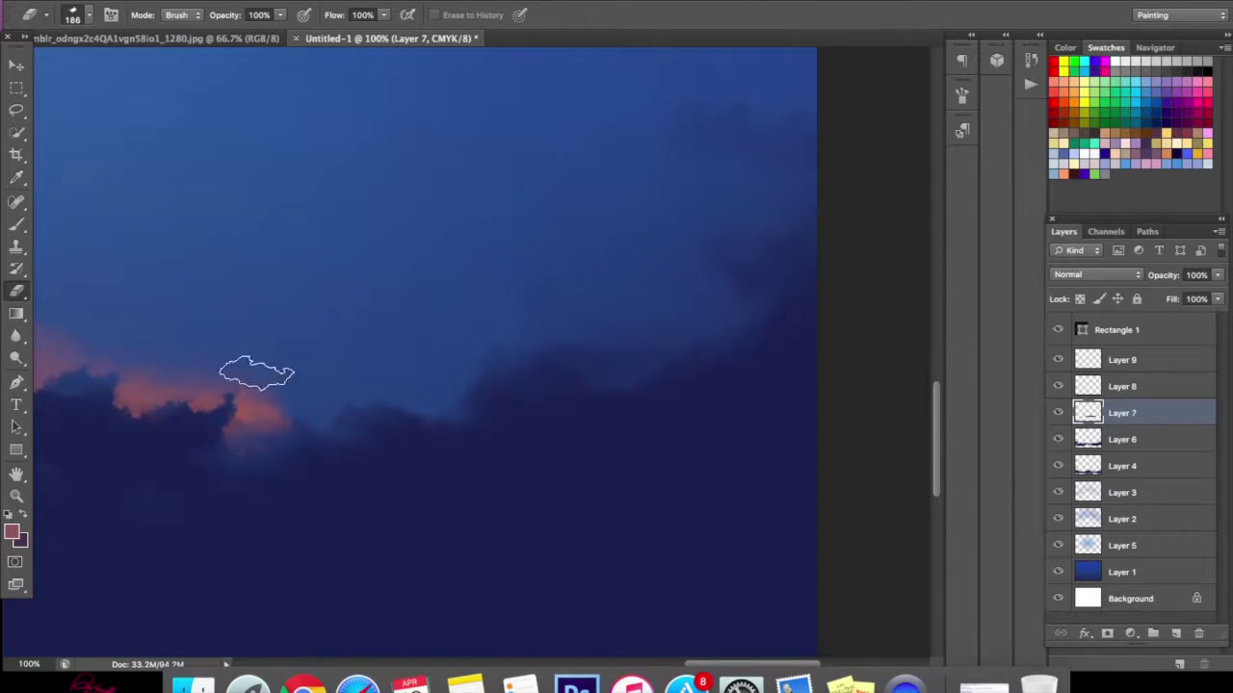
pyautogui.click(16, 223)
pyautogui.moveTo(296, 429)
pyautogui.mouseDown()
pyautogui.moveTo(394, 433)
pyautogui.moveTo(464, 395)
pyautogui.mouseUp()
pyautogui.press('e')
pyautogui.moveTo(240, 372)
pyautogui.mouseDown()
pyautogui.moveTo(394, 427)
pyautogui.moveTo(358, 440)
pyautogui.moveTo(301, 422)
pyautogui.moveTo(421, 394)
pyautogui.moveTo(402, 429)
pyautogui.moveTo(382, 425)
pyautogui.mouseUp()
# - Paint pink puffs over the crest of the next navy cloud to the right and erase them down to faint touches of light
pyautogui.click(16, 223)
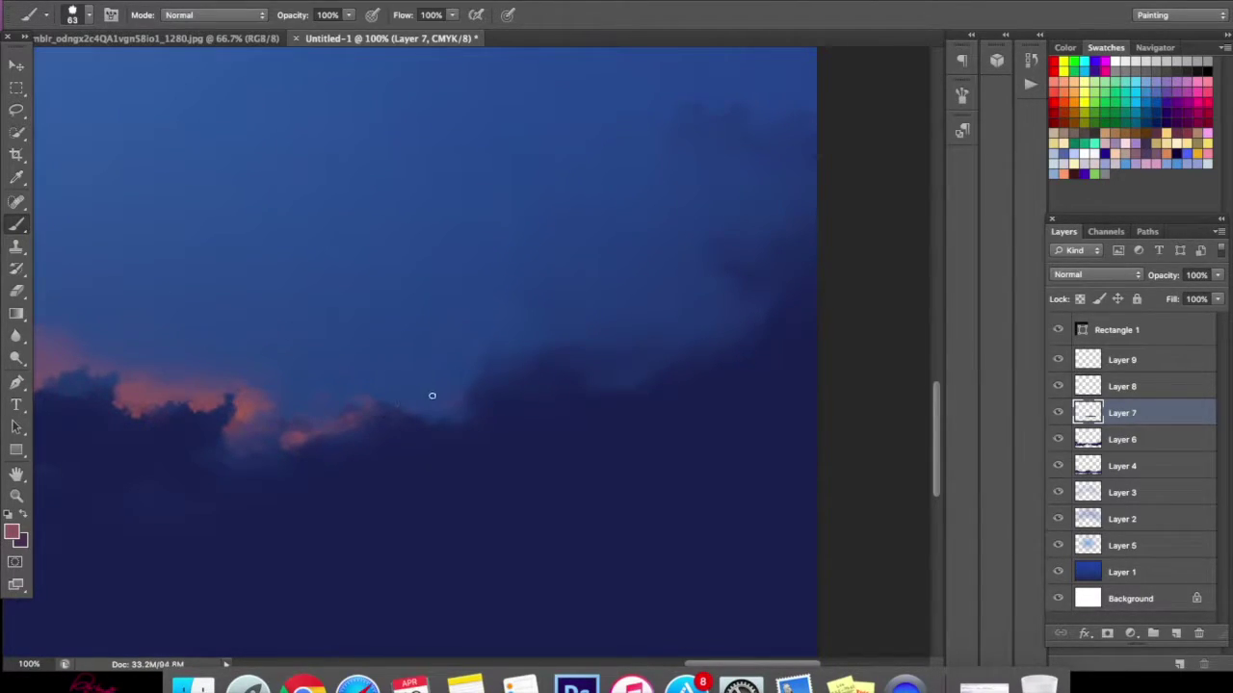
pyautogui.moveTo(444, 419)
pyautogui.mouseDown()
pyautogui.moveTo(489, 374)
pyautogui.moveTo(531, 377)
pyautogui.mouseUp()
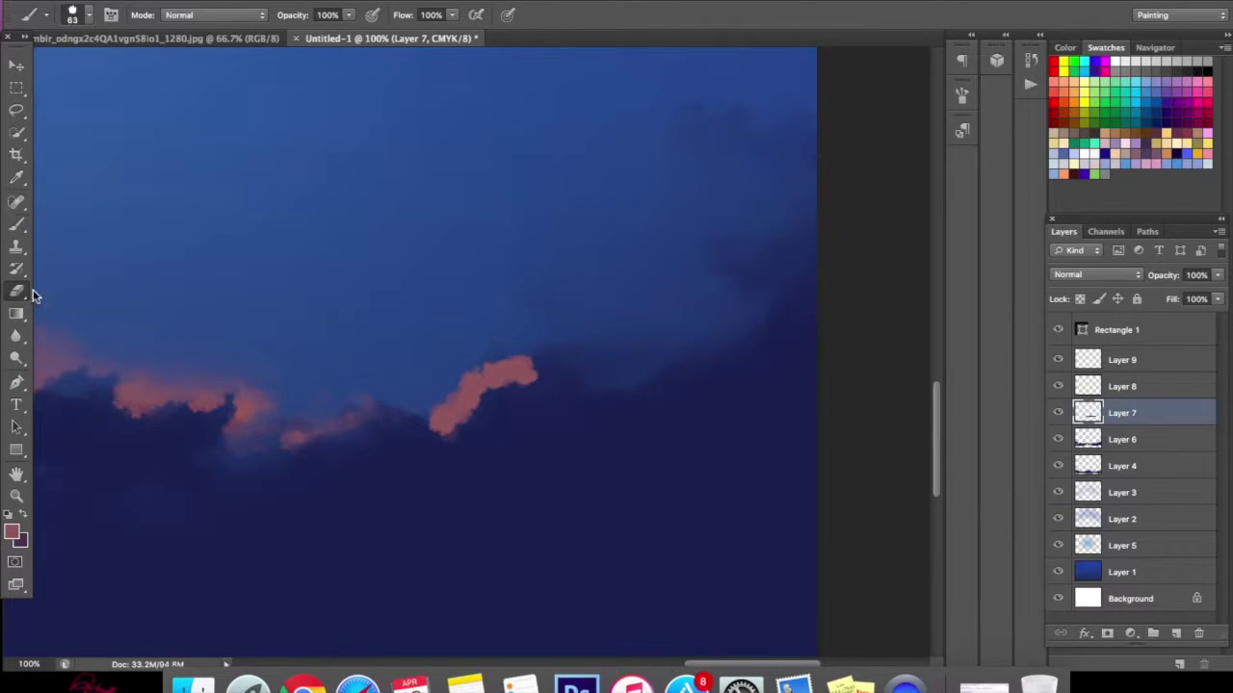
pyautogui.click(16, 290)
pyautogui.moveTo(445, 423)
pyautogui.mouseDown()
pyautogui.moveTo(487, 393)
pyautogui.moveTo(493, 359)
pyautogui.moveTo(548, 357)
pyautogui.moveTo(462, 357)
pyautogui.moveTo(550, 363)
pyautogui.moveTo(535, 336)
pyautogui.moveTo(550, 361)
pyautogui.moveTo(482, 364)
pyautogui.moveTo(464, 412)
pyautogui.mouseUp()
pyautogui.click(16, 224)
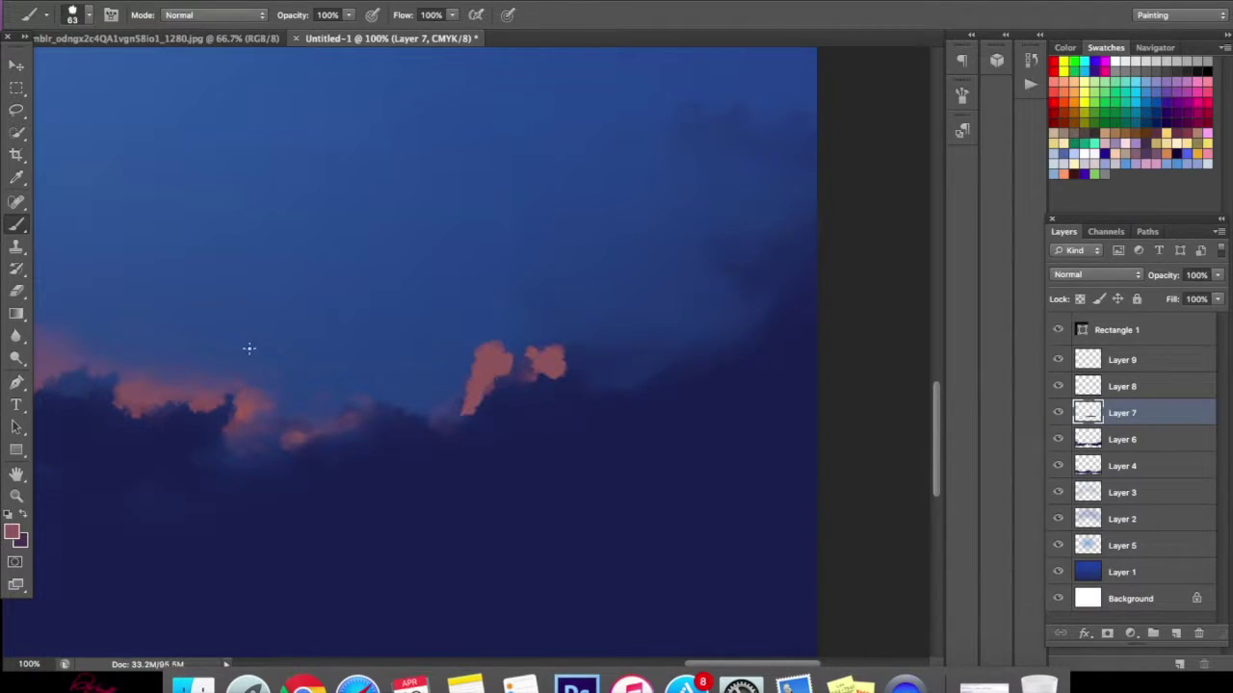
pyautogui.click(17, 290)
pyautogui.moveTo(468, 349)
pyautogui.mouseDown()
pyautogui.moveTo(454, 385)
pyautogui.moveTo(509, 322)
pyautogui.moveTo(548, 361)
pyautogui.moveTo(528, 331)
pyautogui.moveTo(454, 420)
pyautogui.moveTo(517, 433)
pyautogui.moveTo(566, 379)
pyautogui.mouseUp()
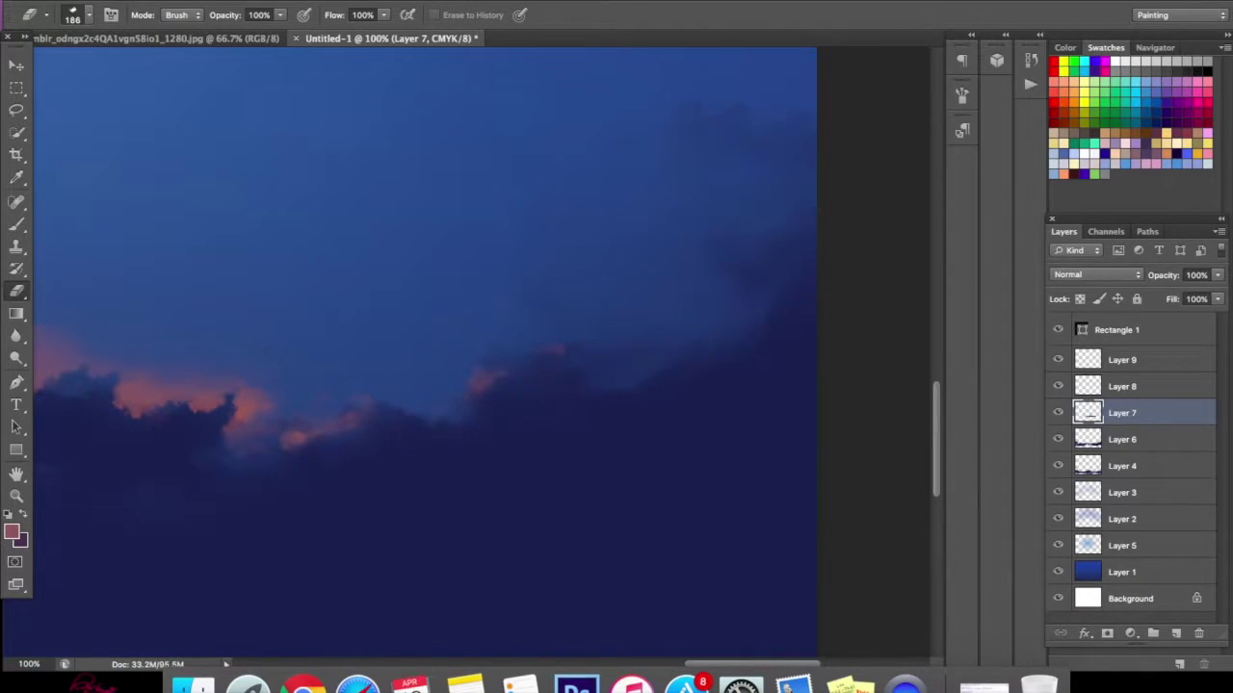
# - Set the foreground colour to a muted purple sampled where the pink glow meets the navy cloud peak
pyautogui.moveTo(418, 469)
pyautogui.mouseDown()
pyautogui.moveTo(757, 449)
pyautogui.moveTo(606, 449)
pyautogui.moveTo(632, 450)
pyautogui.moveTo(492, 468)
pyautogui.mouseUp()
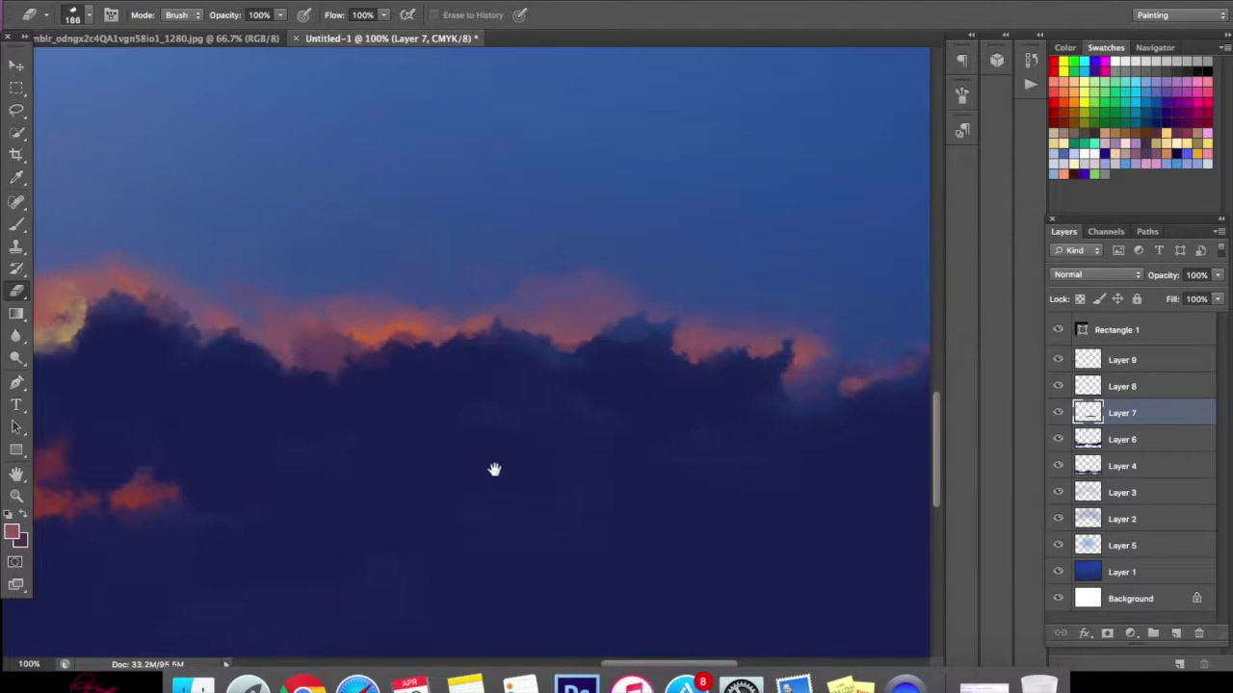
pyautogui.click(12, 532)
pyautogui.click(592, 330)
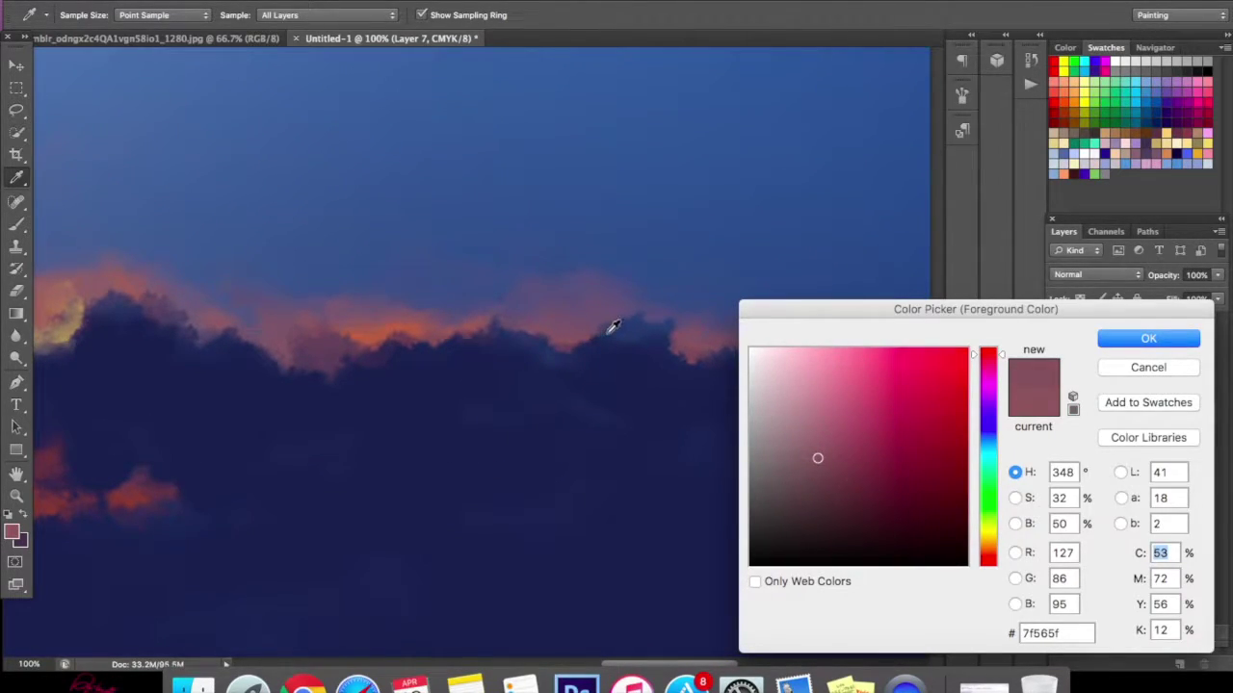
pyautogui.click(611, 328)
pyautogui.click(1107, 338)
# - Try painting muted purple puffs beneath the navy cloud peak on Layer 7 and erasing their lower edges
pyautogui.press('b')
pyautogui.moveTo(607, 358)
pyautogui.mouseDown()
pyautogui.moveTo(693, 359)
pyautogui.moveTo(701, 372)
pyautogui.moveTo(632, 409)
pyautogui.moveTo(556, 396)
pyautogui.moveTo(529, 411)
pyautogui.mouseUp()
pyautogui.click(18, 289)
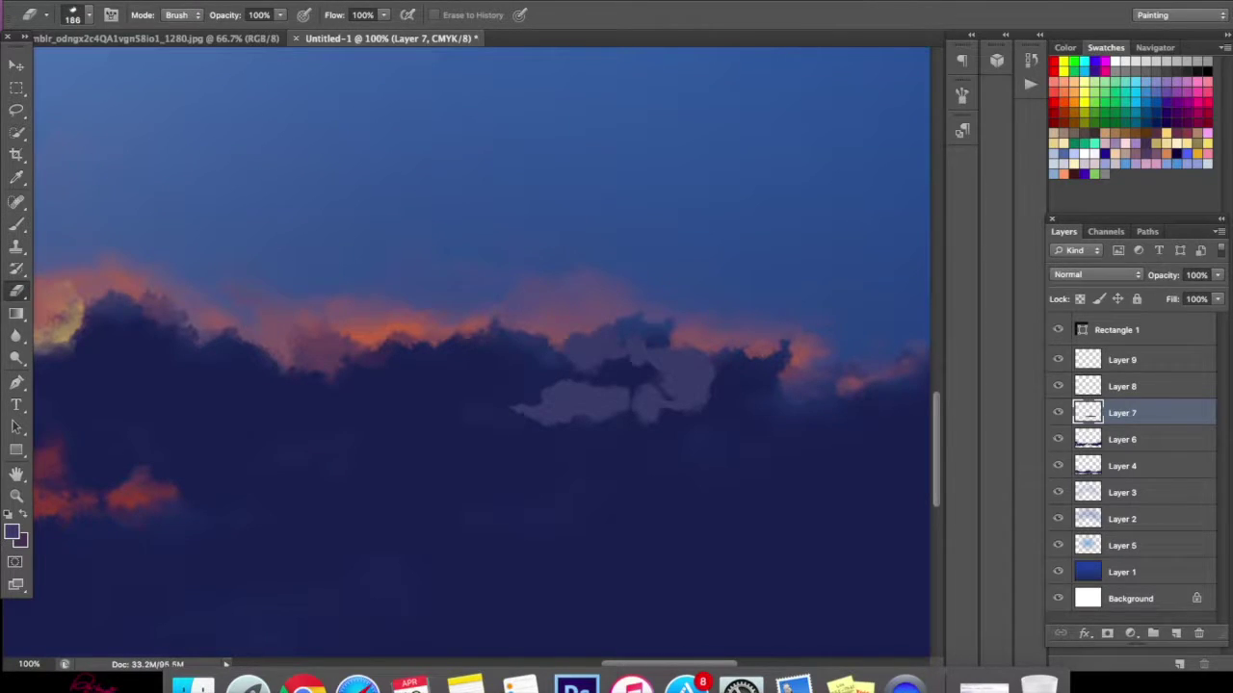
pyautogui.moveTo(642, 418)
pyautogui.mouseDown()
pyautogui.moveTo(682, 408)
pyautogui.moveTo(679, 394)
pyautogui.mouseUp()
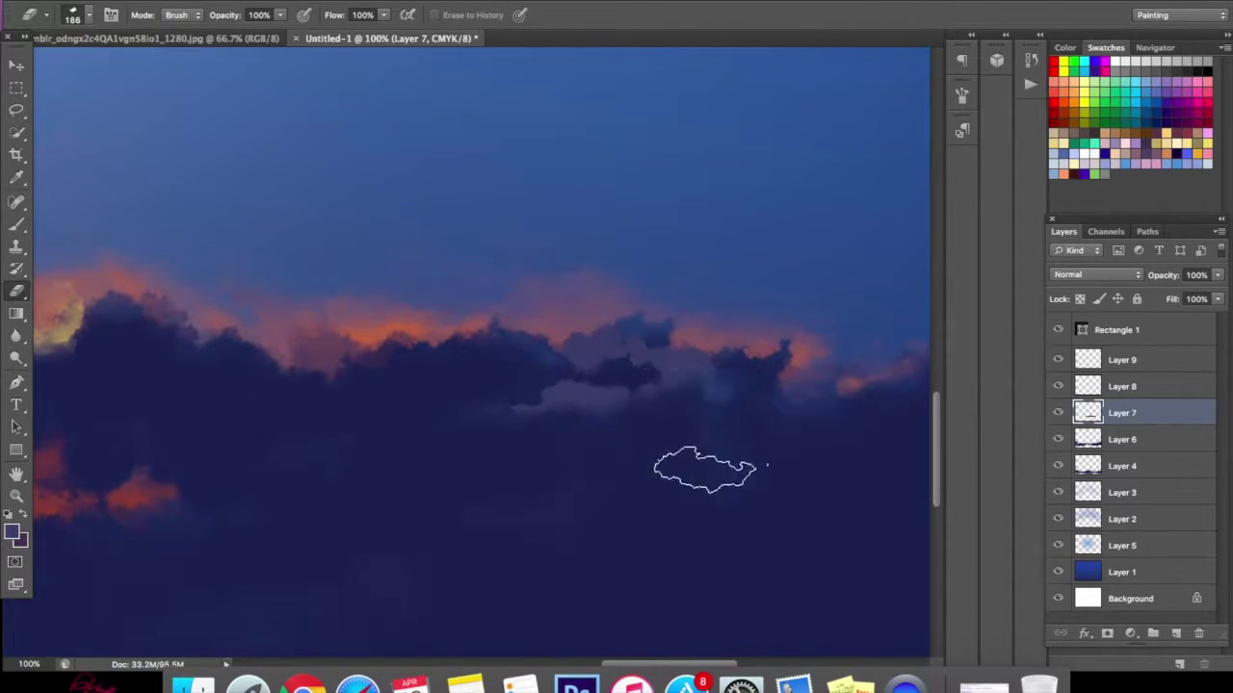
# - Check which clouds are painted on Layer 7 by hiding and showing that layer
pyautogui.doubleClick(1081, 412)
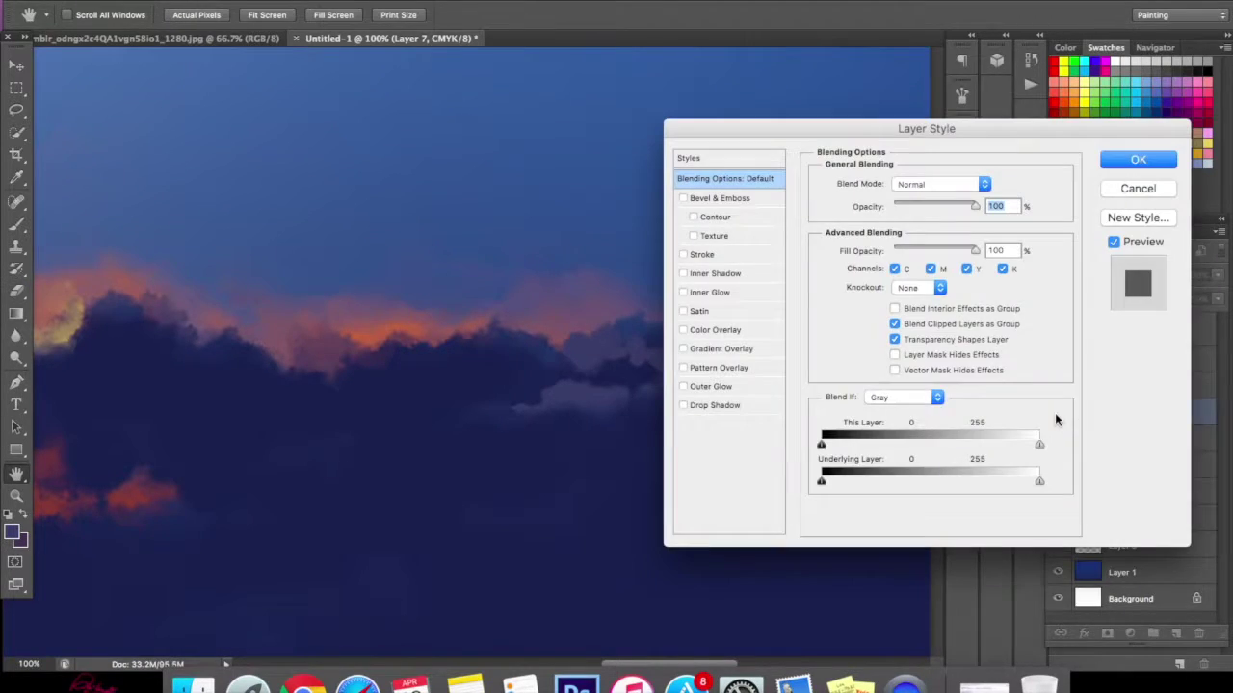
pyautogui.click(1120, 191)
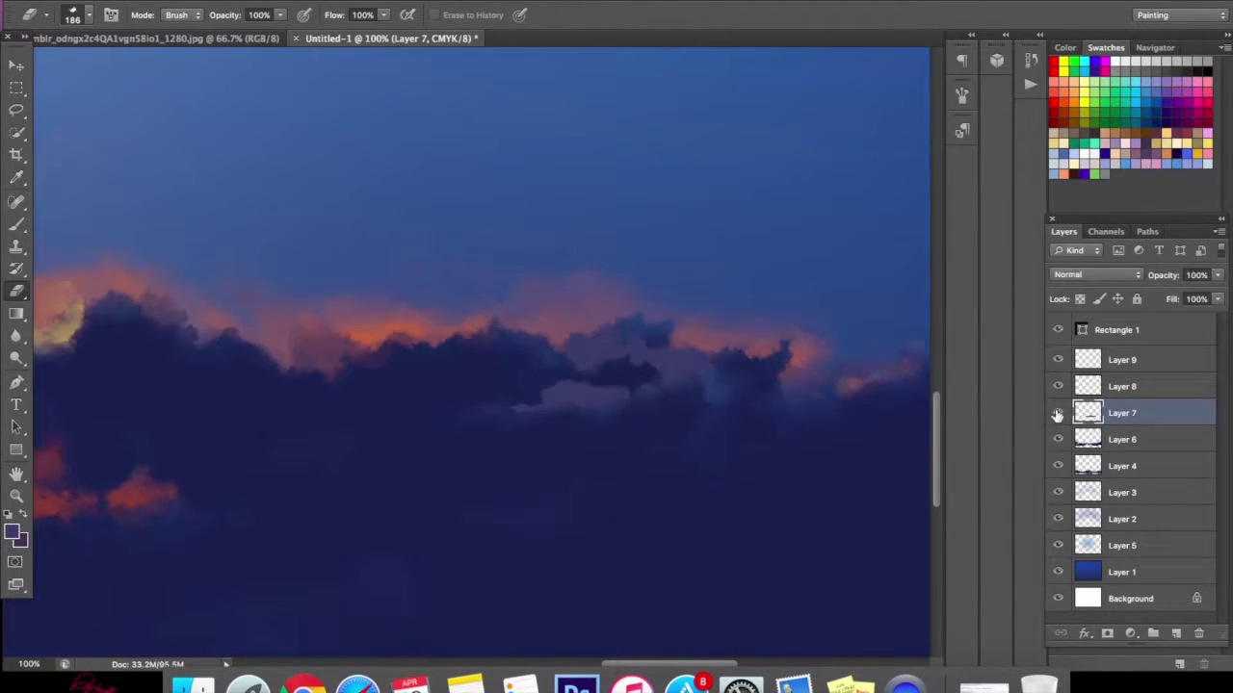
pyautogui.click(1058, 412)
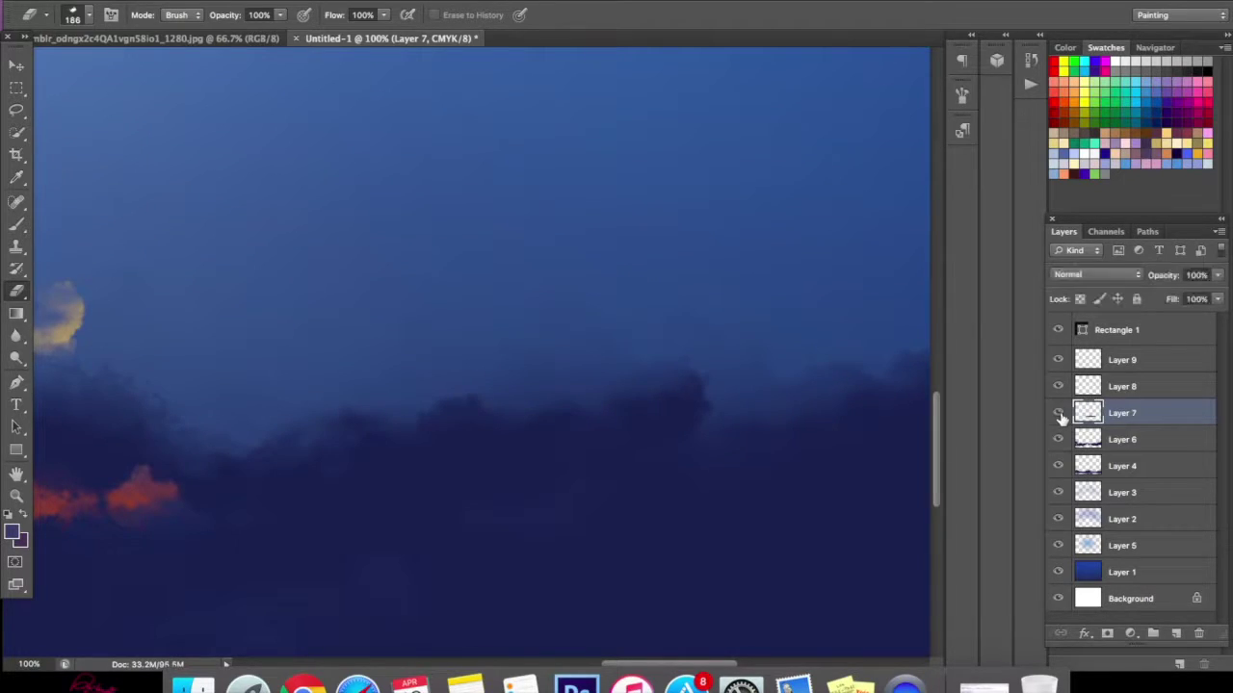
pyautogui.click(1057, 413)
# - Undo all the purple painting and erasing around the navy cloud peak on Layer 7
pyautogui.click(193, 13)
pyautogui.click(192, 12)
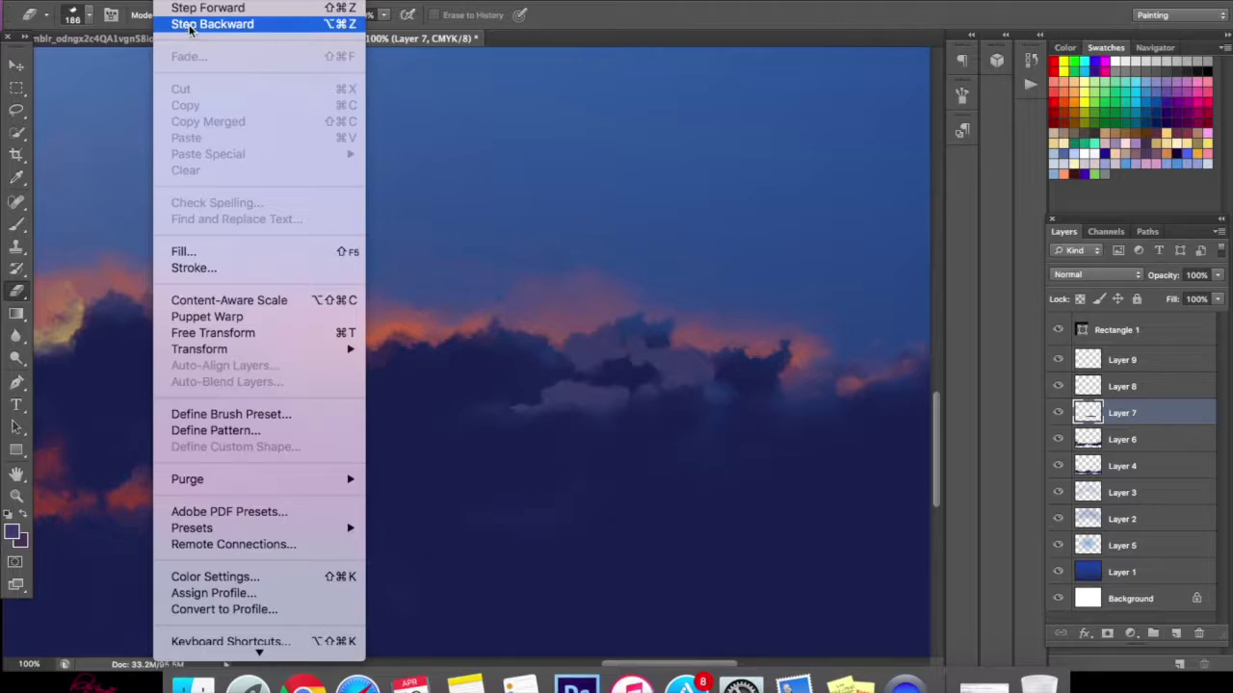
pyautogui.click(203, 25)
pyautogui.click(193, 12)
pyautogui.click(186, 25)
pyautogui.click(192, 11)
pyautogui.click(198, 24)
pyautogui.click(192, 12)
pyautogui.click(197, 24)
pyautogui.click(192, 12)
pyautogui.click(193, 23)
pyautogui.click(193, 12)
pyautogui.click(193, 24)
pyautogui.click(192, 11)
pyautogui.click(193, 24)
pyautogui.click(192, 12)
pyautogui.click(193, 24)
pyautogui.click(192, 11)
pyautogui.click(181, 28)
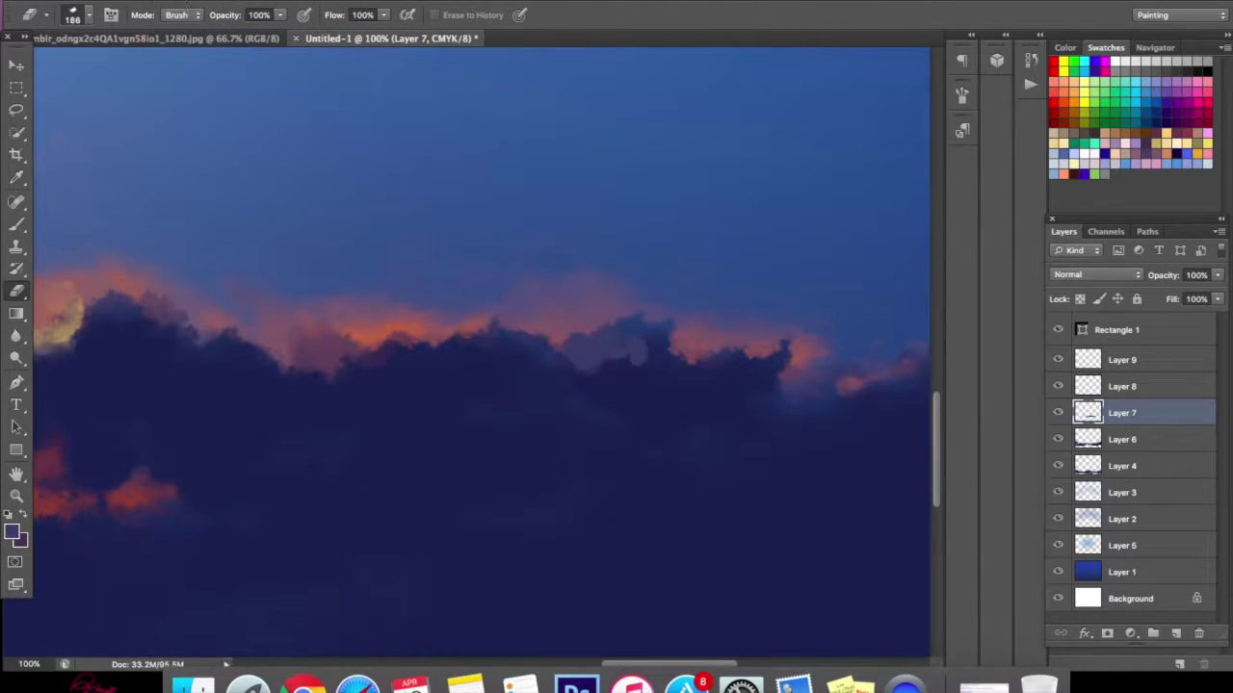
pyautogui.click(192, 12)
pyautogui.click(193, 24)
pyautogui.click(192, 11)
pyautogui.click(188, 24)
pyautogui.click(193, 12)
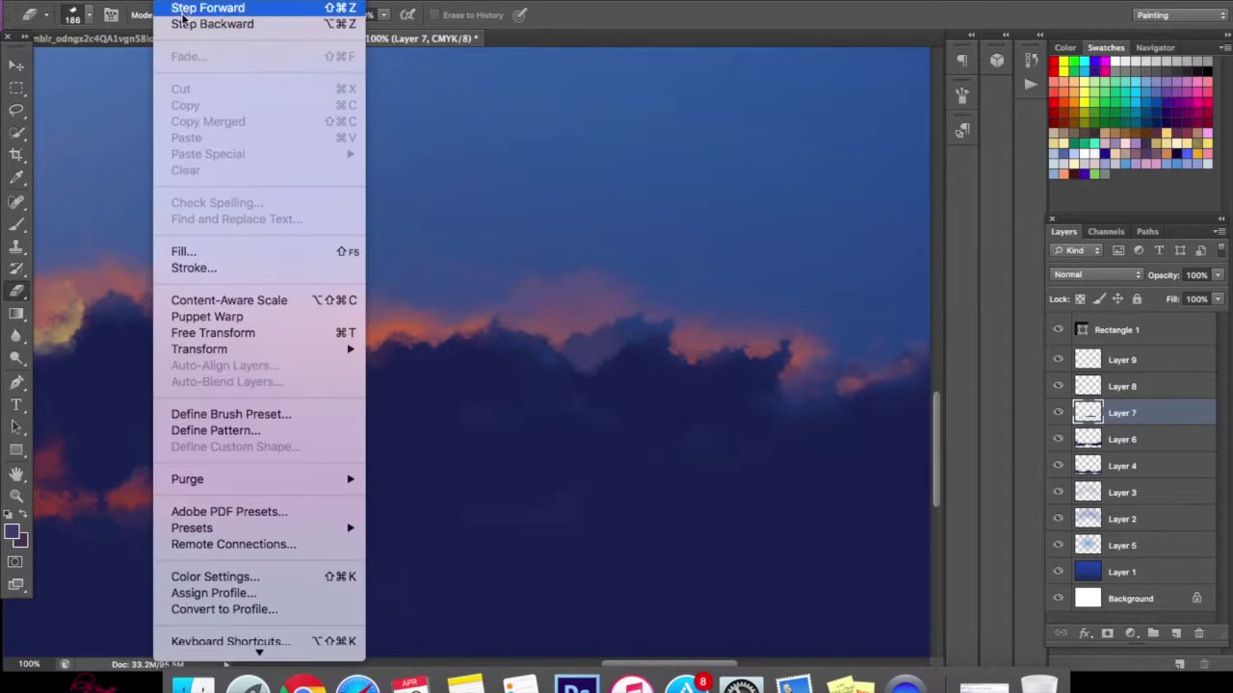
pyautogui.click(193, 24)
pyautogui.click(192, 11)
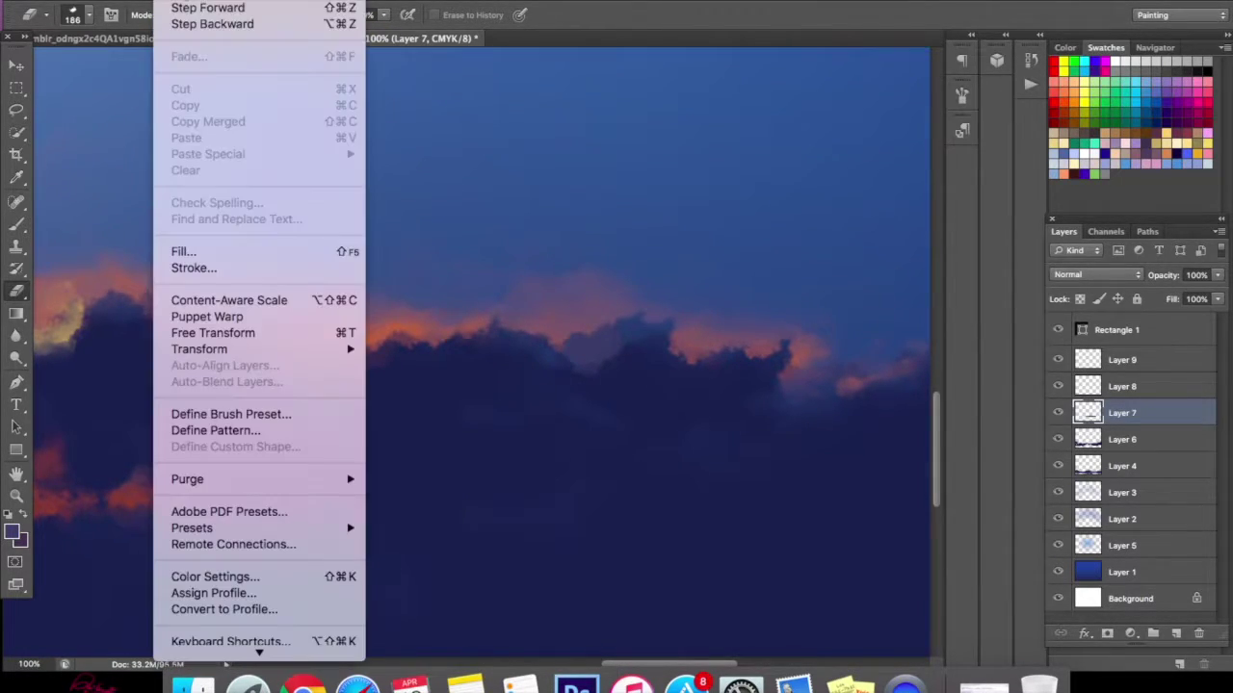
pyautogui.click(193, 24)
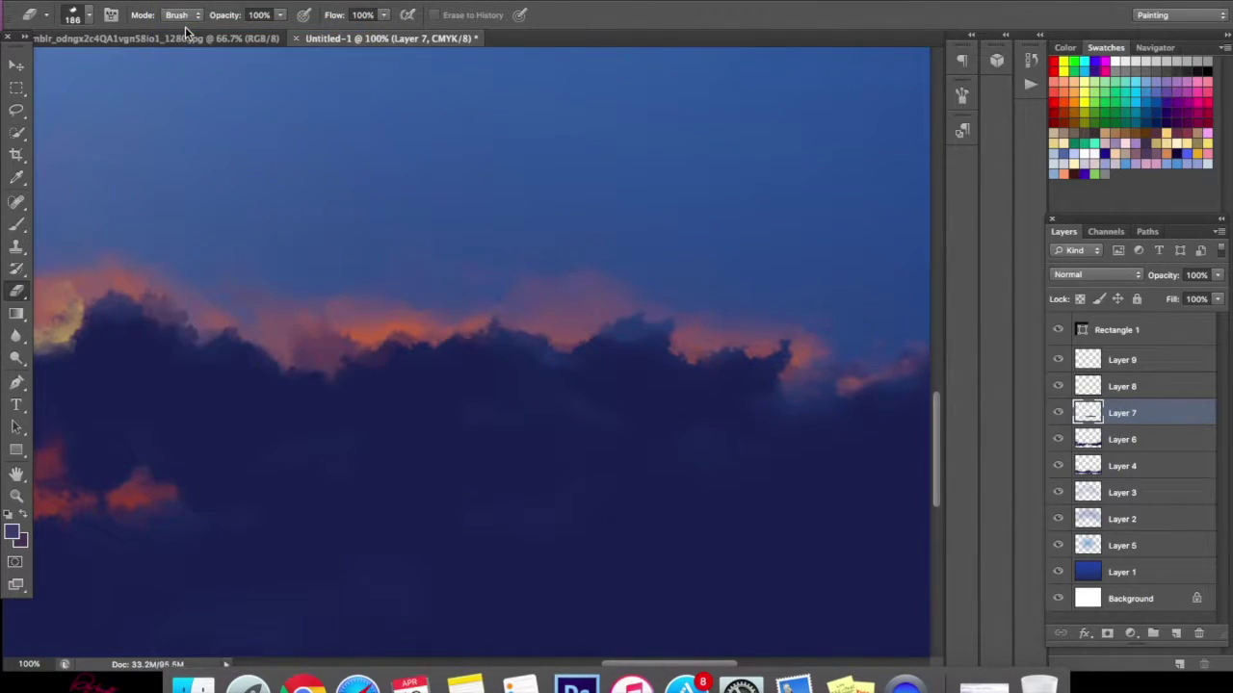
# - Add a new layer above Layer 7 and paint muted purple cloud patches across the navy bank beneath the pink rim
pyautogui.click(1177, 634)
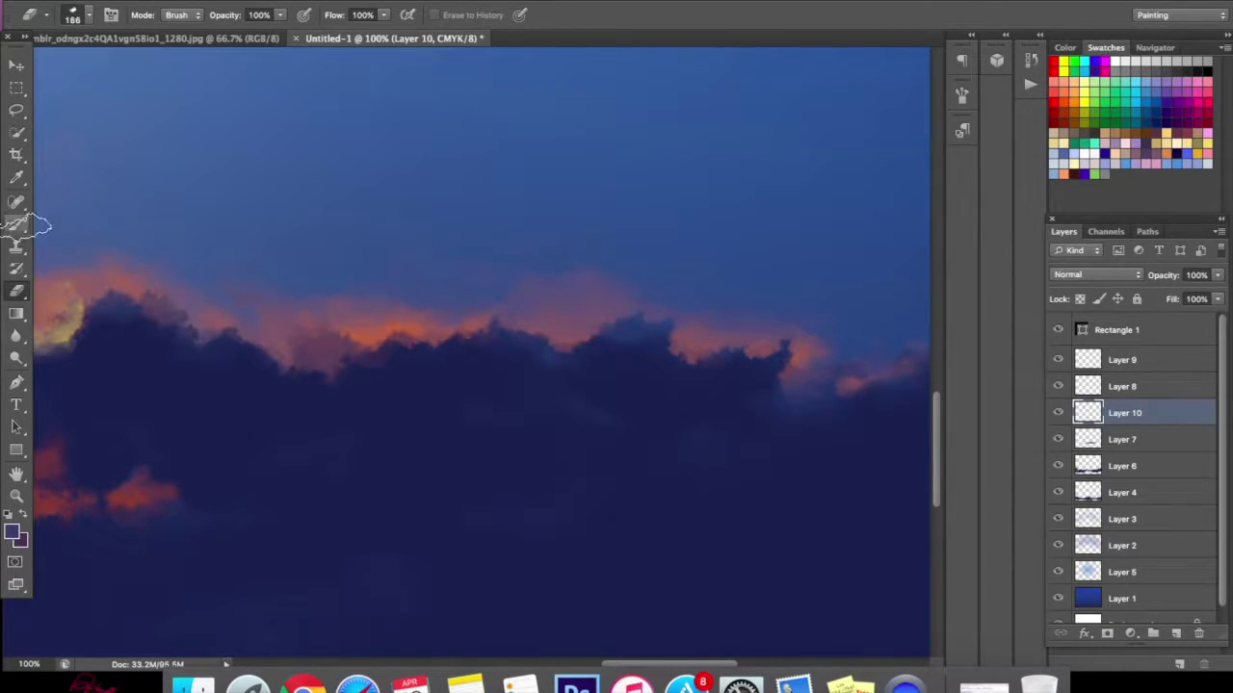
pyautogui.press('b')
pyautogui.moveTo(606, 365)
pyautogui.mouseDown()
pyautogui.moveTo(563, 406)
pyautogui.moveTo(728, 433)
pyautogui.moveTo(564, 447)
pyautogui.moveTo(526, 433)
pyautogui.moveTo(481, 469)
pyautogui.moveTo(540, 447)
pyautogui.moveTo(463, 438)
pyautogui.moveTo(440, 459)
pyautogui.moveTo(403, 449)
pyautogui.moveTo(316, 484)
pyautogui.mouseUp()
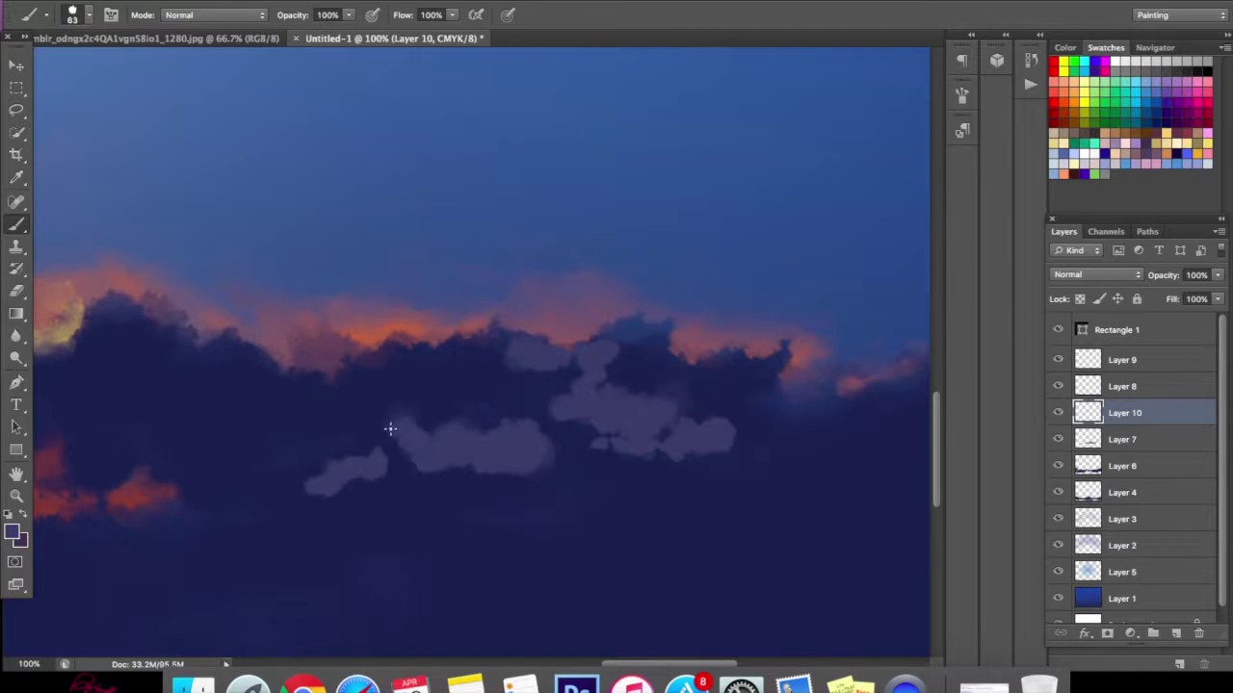
pyautogui.moveTo(390, 429); pyautogui.dragTo(344, 482)
# - Erase the purple patches in the navy bank into thin, faint wisps, switching the eraser to the 300 px brush tip
pyautogui.click(17, 292)
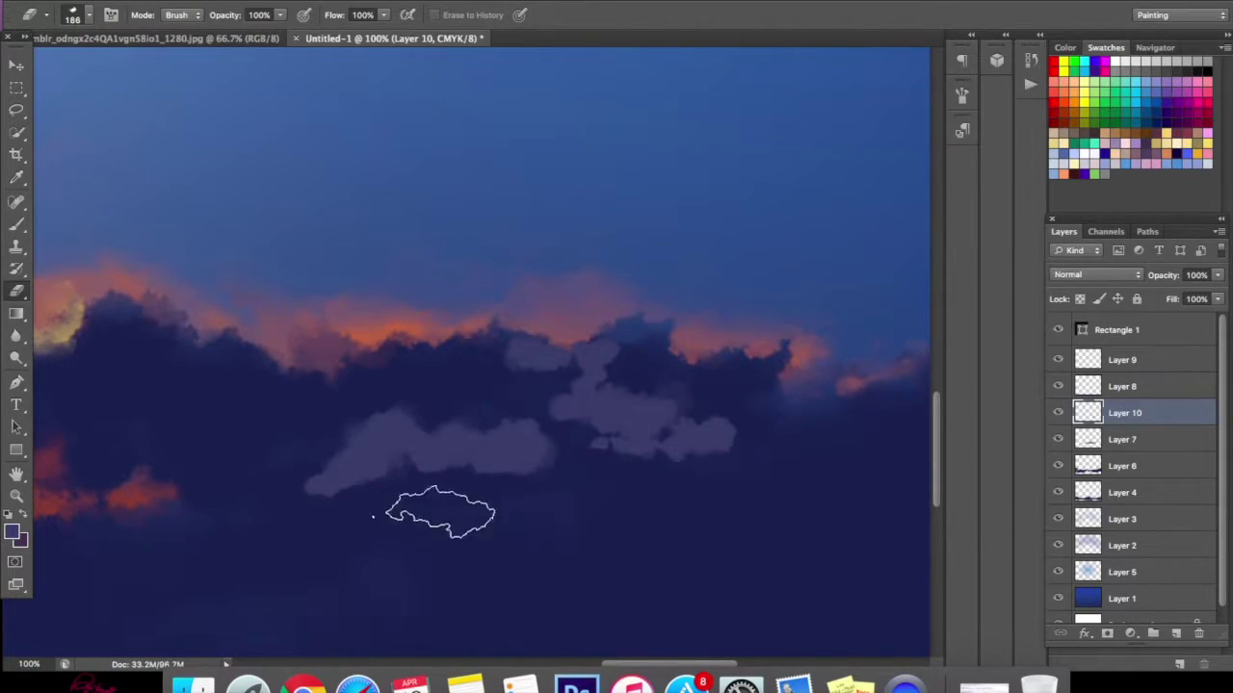
pyautogui.moveTo(385, 493); pyautogui.dragTo(379, 403)
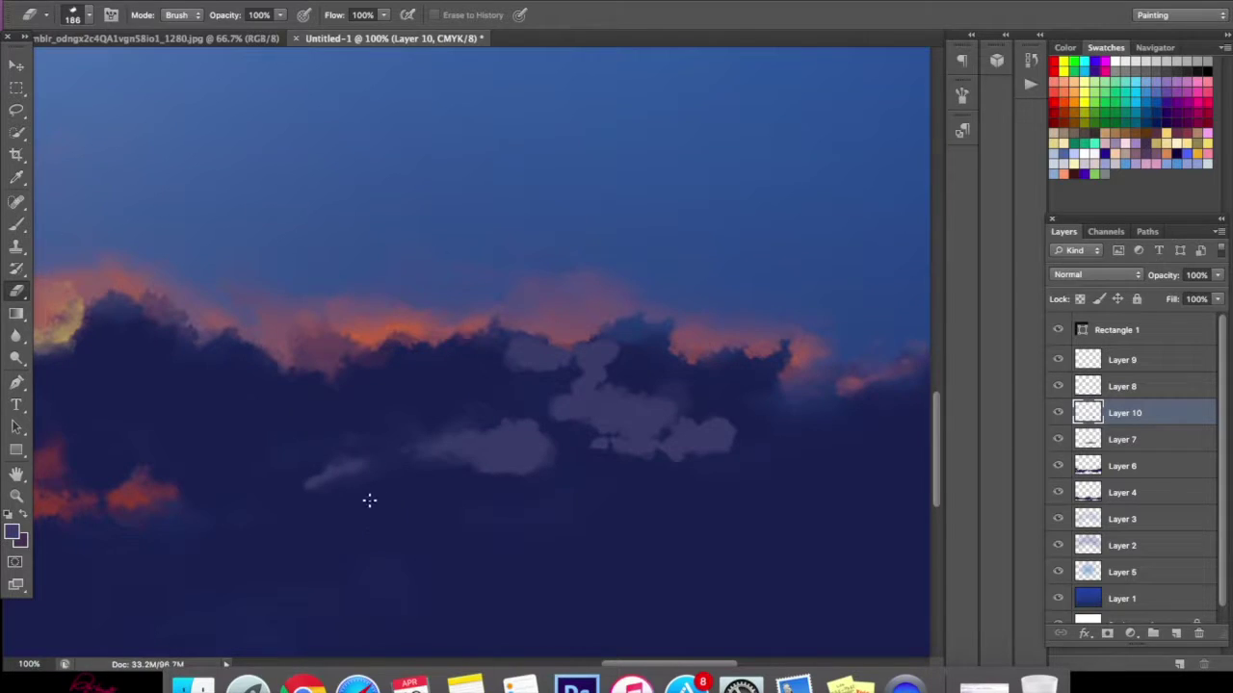
pyautogui.moveTo(565, 440)
pyautogui.mouseDown()
pyautogui.moveTo(583, 446)
pyautogui.moveTo(549, 408)
pyautogui.mouseUp()
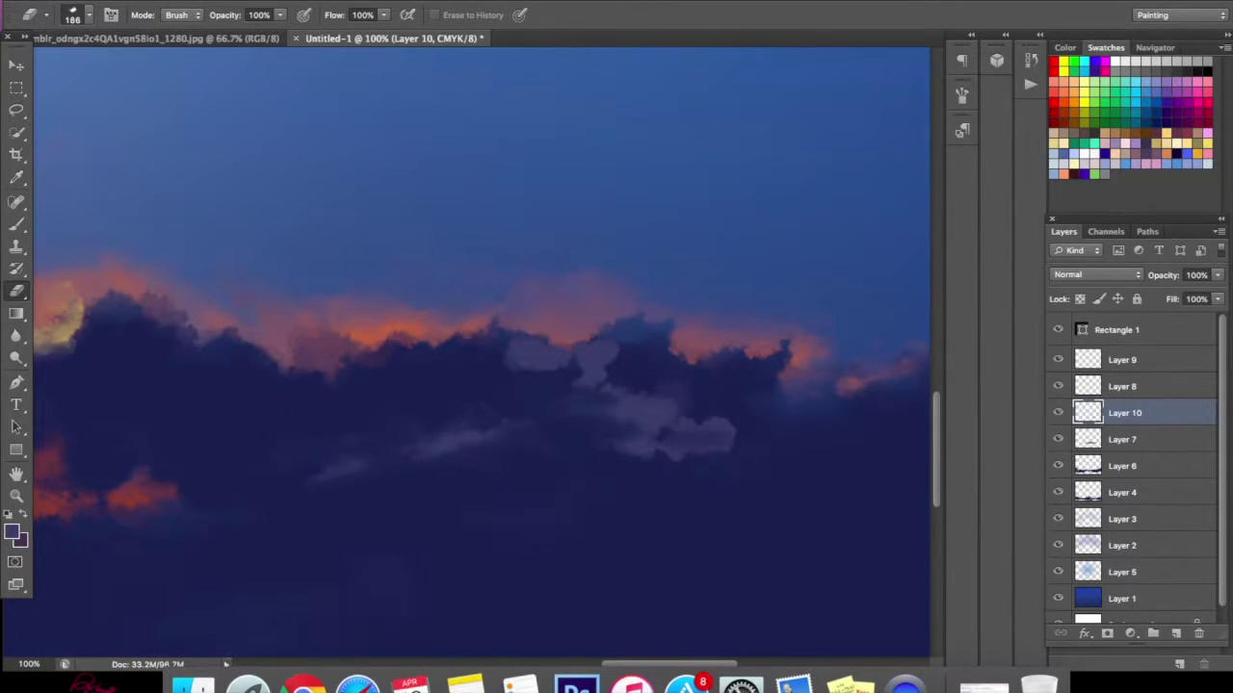
pyautogui.moveTo(640, 435); pyautogui.dragTo(715, 449)
pyautogui.rightClick(623, 476)
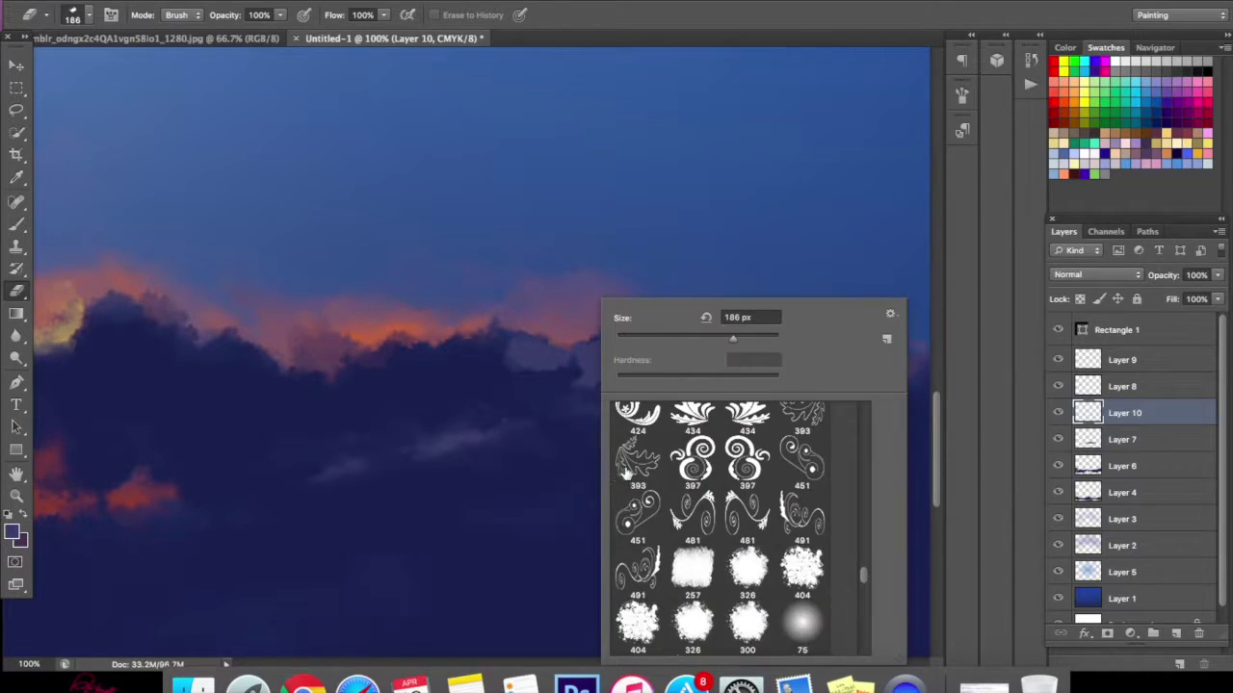
pyautogui.press('Return')
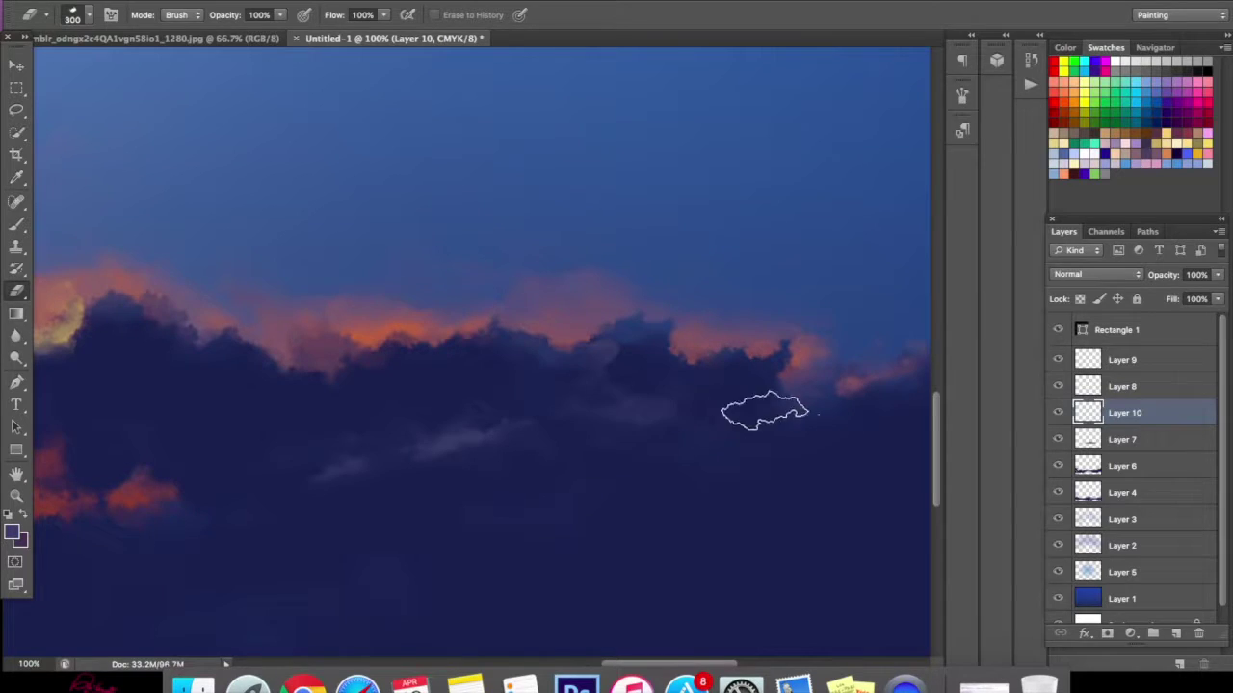
pyautogui.moveTo(352, 481)
pyautogui.mouseDown()
pyautogui.moveTo(690, 404)
pyautogui.moveTo(649, 452)
pyautogui.moveTo(521, 424)
pyautogui.mouseUp()
# - Paint purple puffs along the dusky cloud's lower edge left of the bright orange cloud, plus a small patch beneath it
pyautogui.click(17, 223)
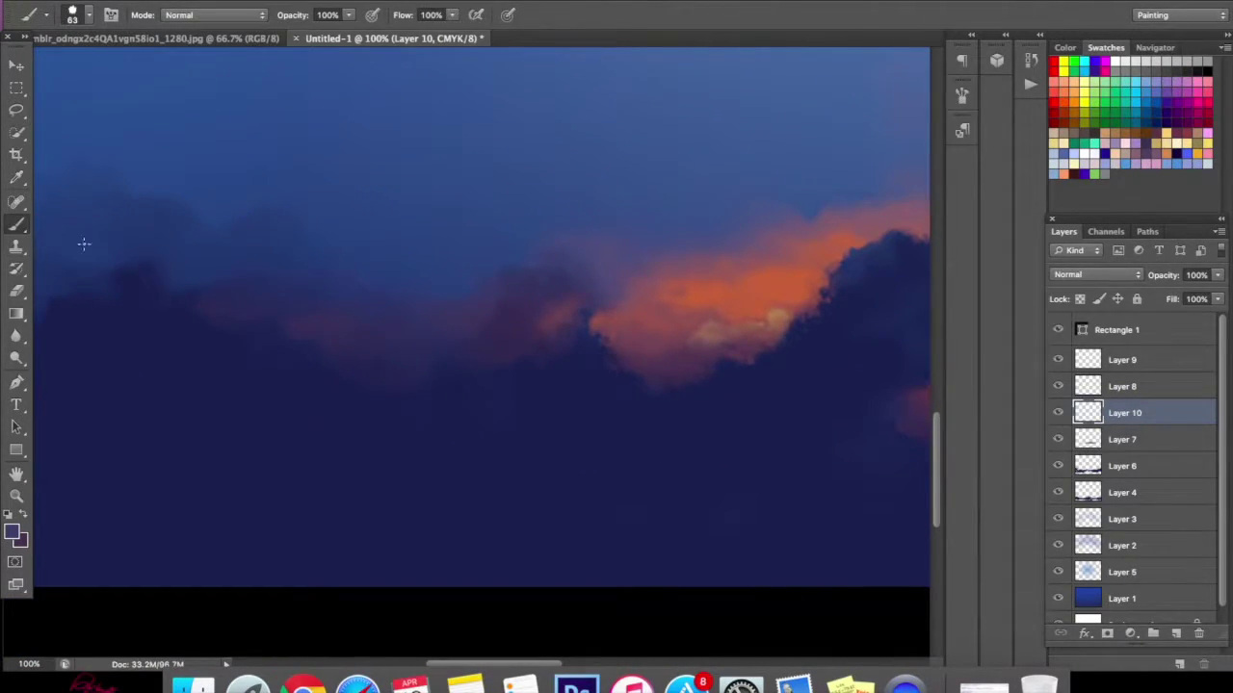
pyautogui.moveTo(551, 362)
pyautogui.mouseDown()
pyautogui.moveTo(522, 333)
pyautogui.moveTo(490, 331)
pyautogui.moveTo(494, 375)
pyautogui.moveTo(567, 385)
pyautogui.moveTo(325, 362)
pyautogui.moveTo(300, 337)
pyautogui.mouseUp()
pyautogui.moveTo(476, 427)
pyautogui.mouseDown()
pyautogui.moveTo(527, 431)
pyautogui.moveTo(545, 455)
pyautogui.moveTo(617, 451)
pyautogui.mouseUp()
# - Erase the purple puffs under the dusky cloud and the small patch below until they blend faintly into the navy
pyautogui.click(17, 292)
pyautogui.moveTo(564, 377)
pyautogui.mouseDown()
pyautogui.moveTo(444, 401)
pyautogui.moveTo(479, 401)
pyautogui.moveTo(532, 372)
pyautogui.moveTo(524, 364)
pyautogui.moveTo(450, 400)
pyautogui.mouseUp()
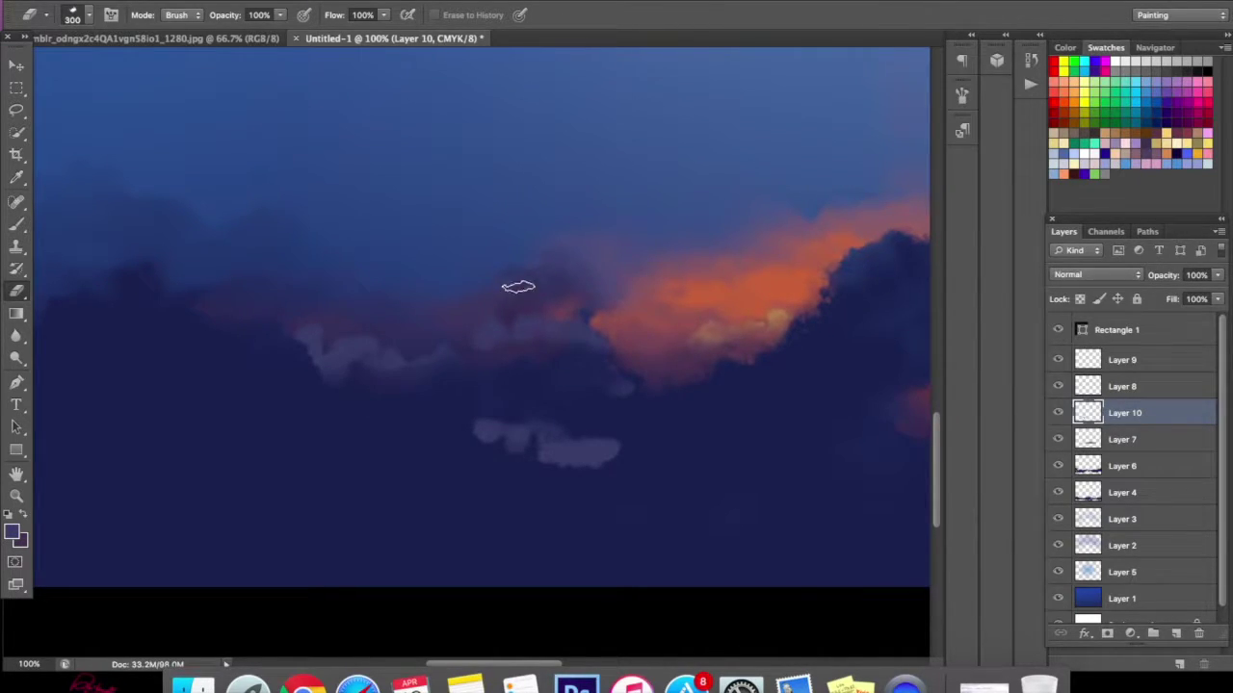
pyautogui.moveTo(591, 449); pyautogui.dragTo(481, 433)
pyautogui.moveTo(436, 378)
pyautogui.mouseDown()
pyautogui.moveTo(303, 346)
pyautogui.moveTo(355, 355)
pyautogui.moveTo(62, 253)
pyautogui.moveTo(41, 225)
pyautogui.mouseUp()
pyautogui.press('[')
pyautogui.press('[')
pyautogui.press('[')
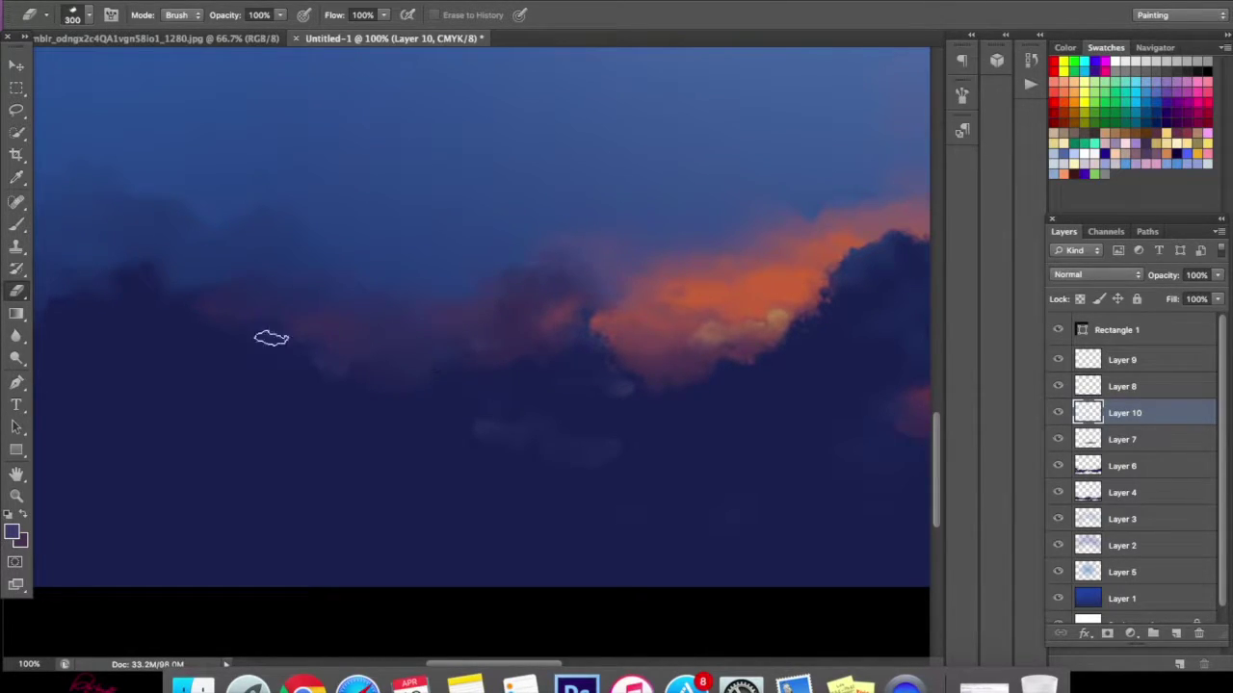
# - Paint a broad purple band beneath the dusky cloud up to the orange cloud's tip and erase it to a faint haze
pyautogui.click(17, 223)
pyautogui.moveTo(441, 377)
pyautogui.mouseDown()
pyautogui.moveTo(598, 370)
pyautogui.moveTo(602, 351)
pyautogui.moveTo(619, 387)
pyautogui.moveTo(475, 356)
pyautogui.moveTo(430, 379)
pyautogui.moveTo(317, 374)
pyautogui.mouseUp()
pyautogui.press('e')
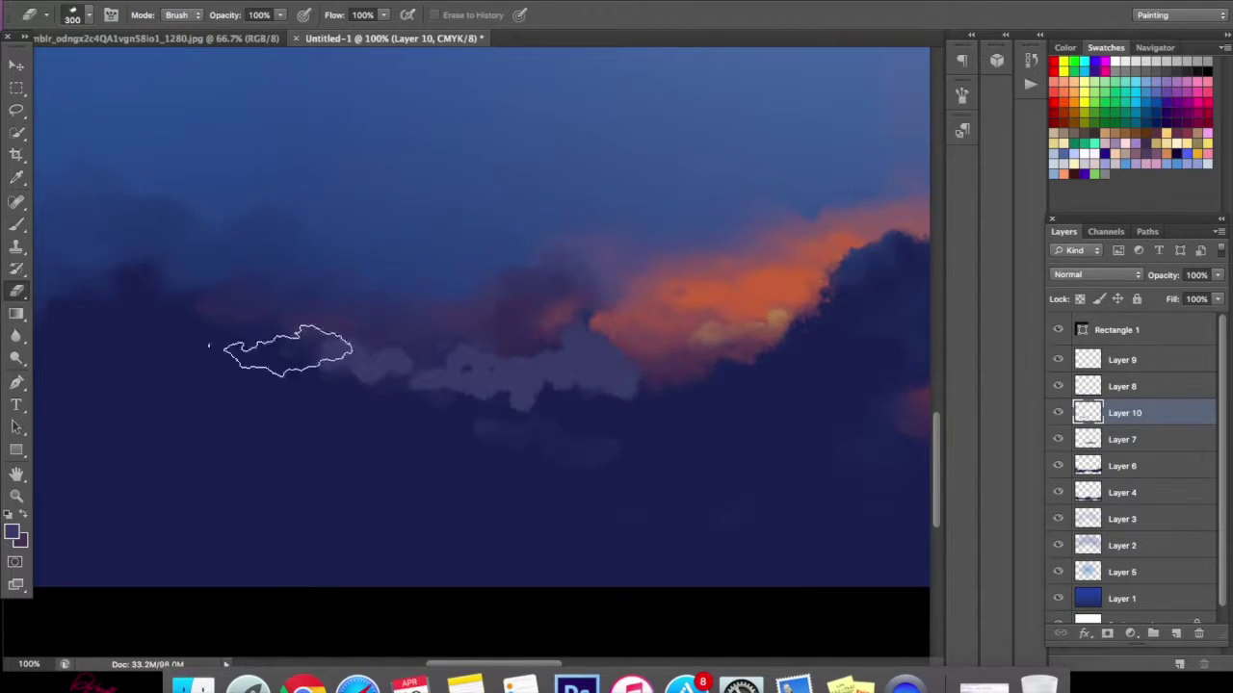
pyautogui.moveTo(583, 358)
pyautogui.mouseDown()
pyautogui.moveTo(548, 405)
pyautogui.moveTo(286, 360)
pyautogui.mouseUp()
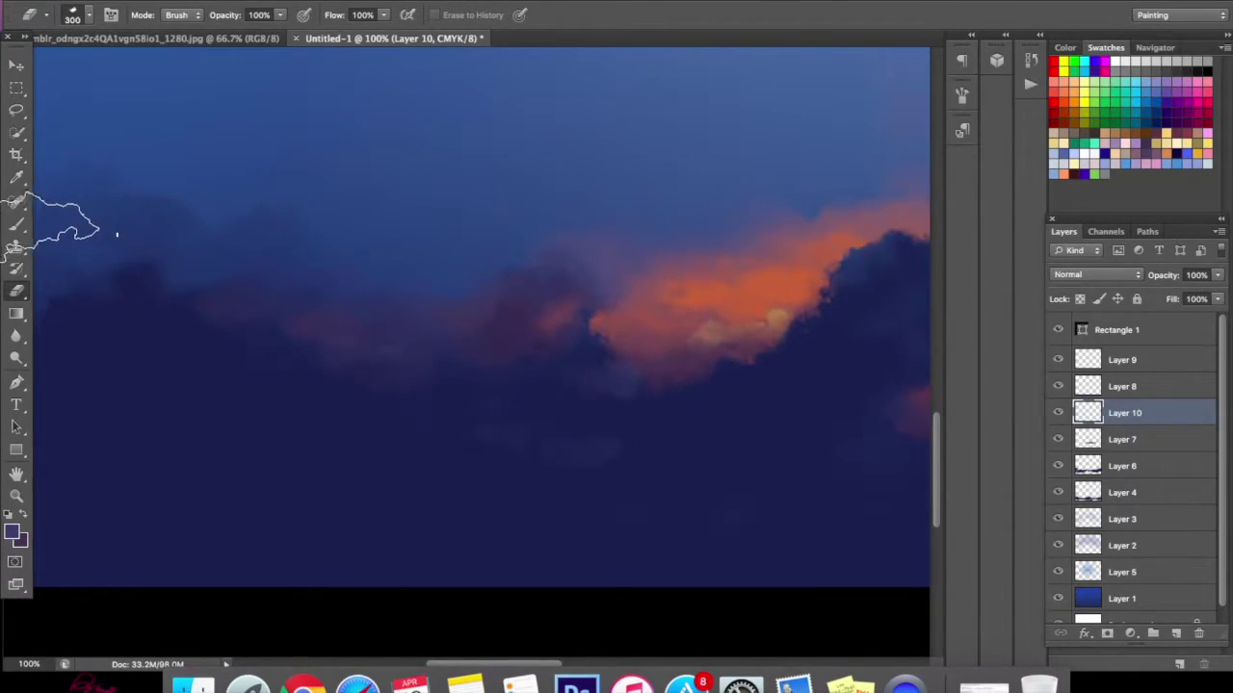
# - Paint thin purple ridges beside the orange cloud's left tip and erase them into small, soft highlights
pyautogui.click(17, 224)
pyautogui.moveTo(421, 393)
pyautogui.mouseDown()
pyautogui.moveTo(531, 380)
pyautogui.moveTo(565, 360)
pyautogui.moveTo(558, 330)
pyautogui.moveTo(640, 403)
pyautogui.mouseUp()
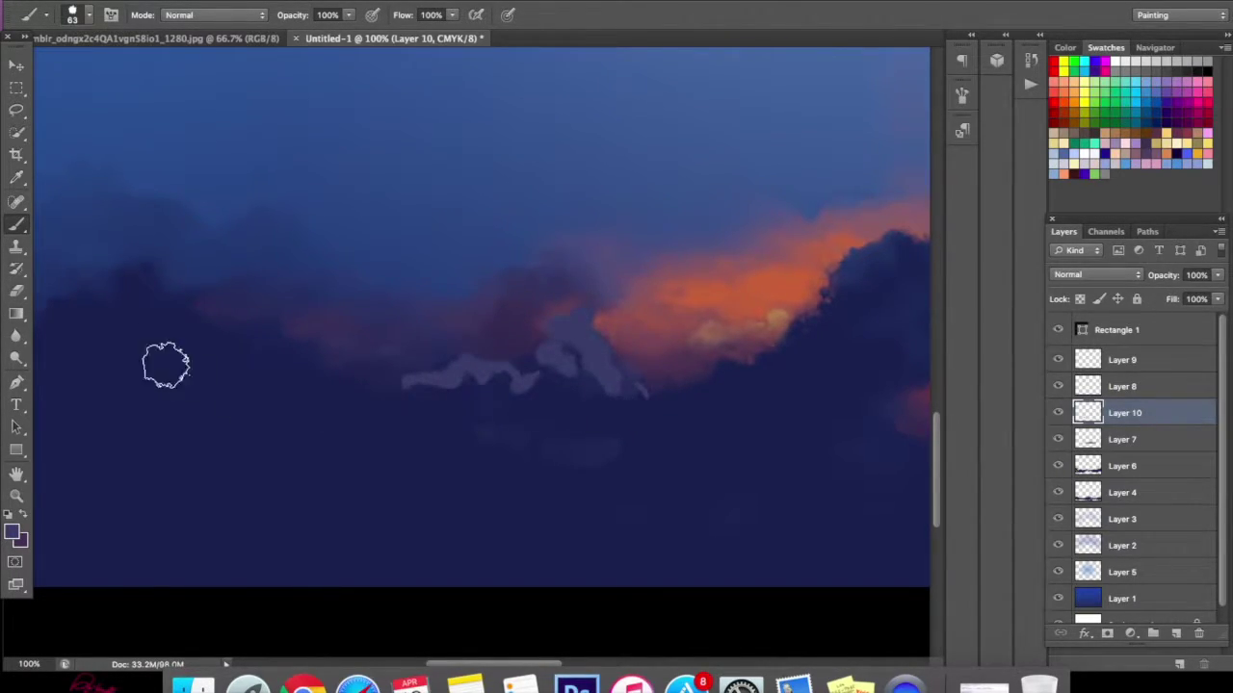
pyautogui.click(17, 290)
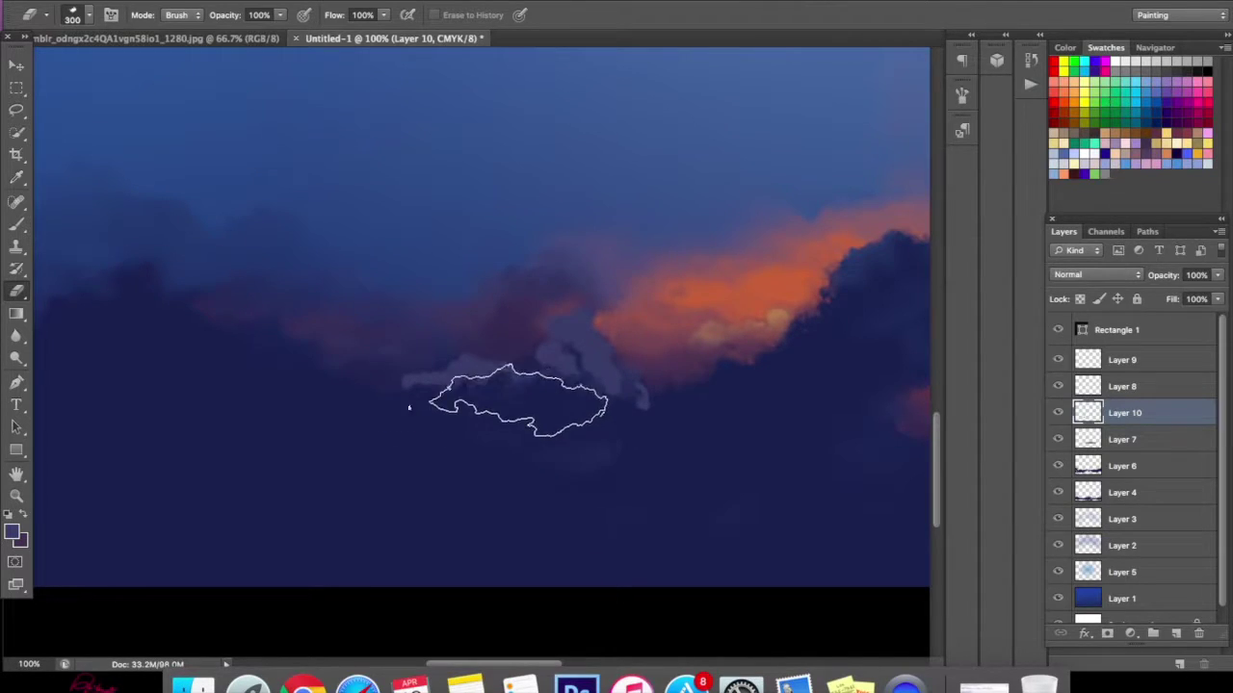
pyautogui.moveTo(452, 401)
pyautogui.mouseDown()
pyautogui.moveTo(562, 365)
pyautogui.moveTo(574, 394)
pyautogui.mouseUp()
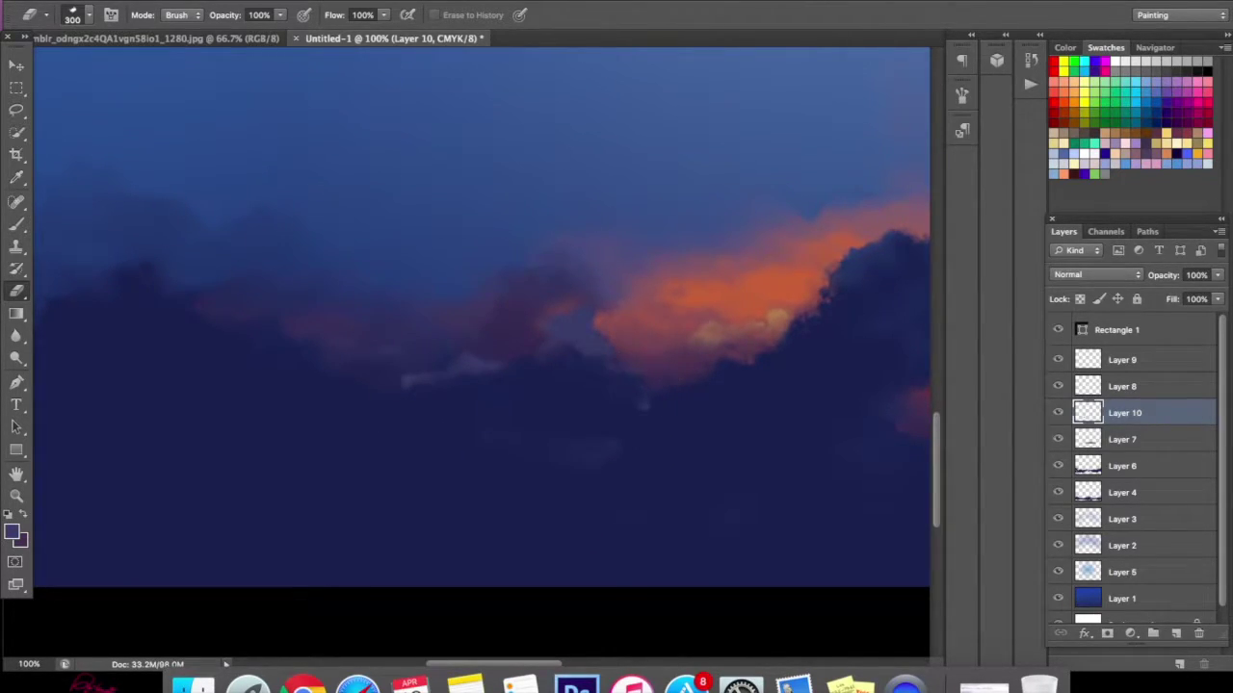
pyautogui.moveTo(553, 426); pyautogui.dragTo(358, 397)
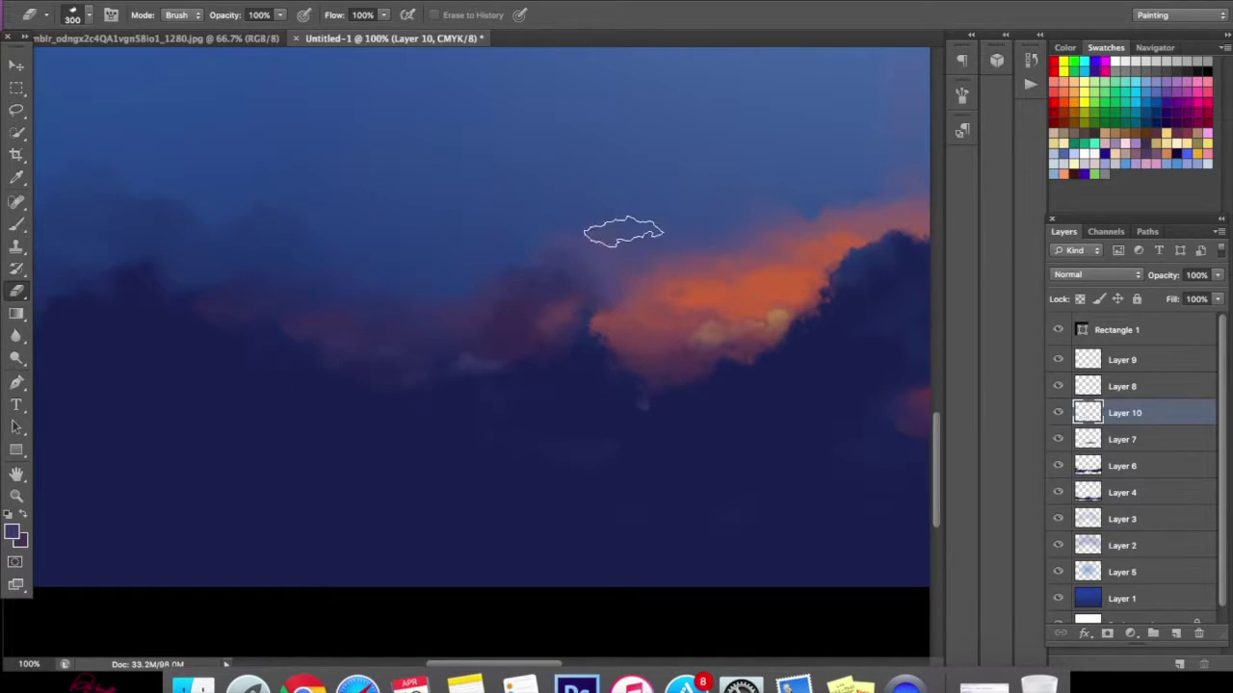
# - Paint purple wisps in the navy below the orange cloud's left tip and erase them into faint, thin streaks
pyautogui.click(17, 223)
pyautogui.moveTo(501, 404)
pyautogui.mouseDown()
pyautogui.moveTo(572, 434)
pyautogui.moveTo(746, 460)
pyautogui.moveTo(652, 494)
pyautogui.moveTo(451, 461)
pyautogui.mouseUp()
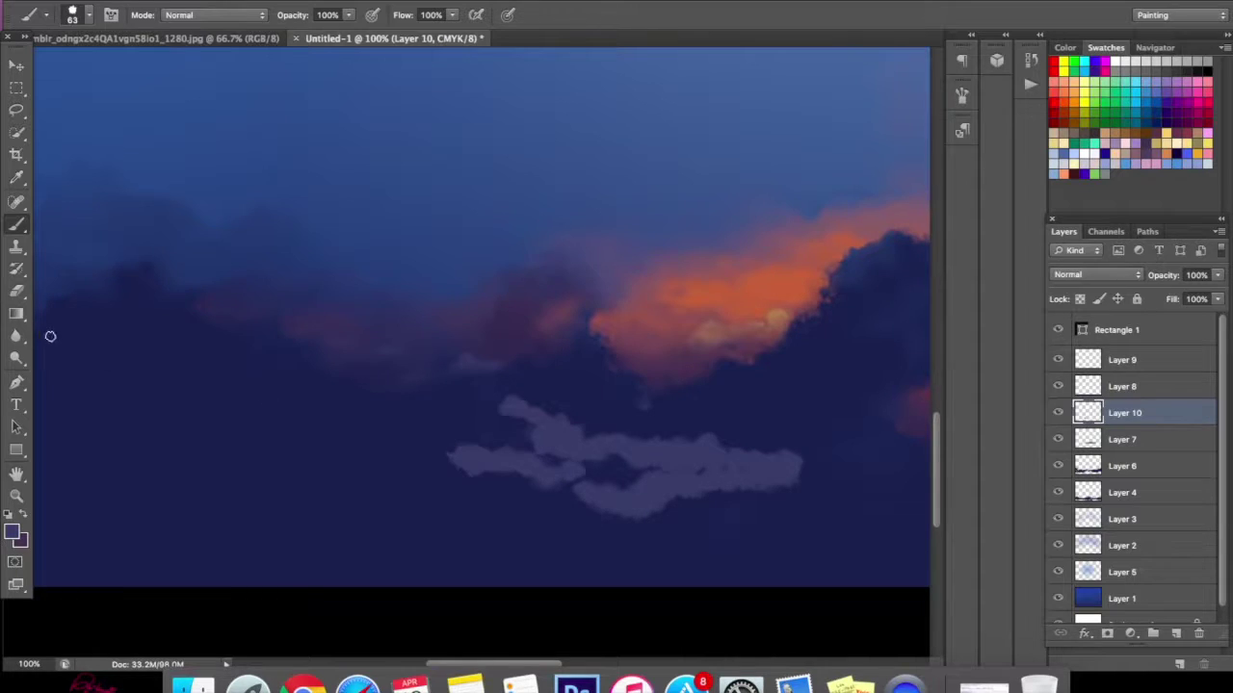
pyautogui.click(19, 290)
pyautogui.moveTo(524, 513)
pyautogui.mouseDown()
pyautogui.moveTo(489, 493)
pyautogui.moveTo(527, 472)
pyautogui.moveTo(455, 461)
pyautogui.moveTo(669, 443)
pyautogui.moveTo(542, 401)
pyautogui.moveTo(523, 473)
pyautogui.mouseUp()
pyautogui.moveTo(805, 477); pyautogui.dragTo(482, 473)
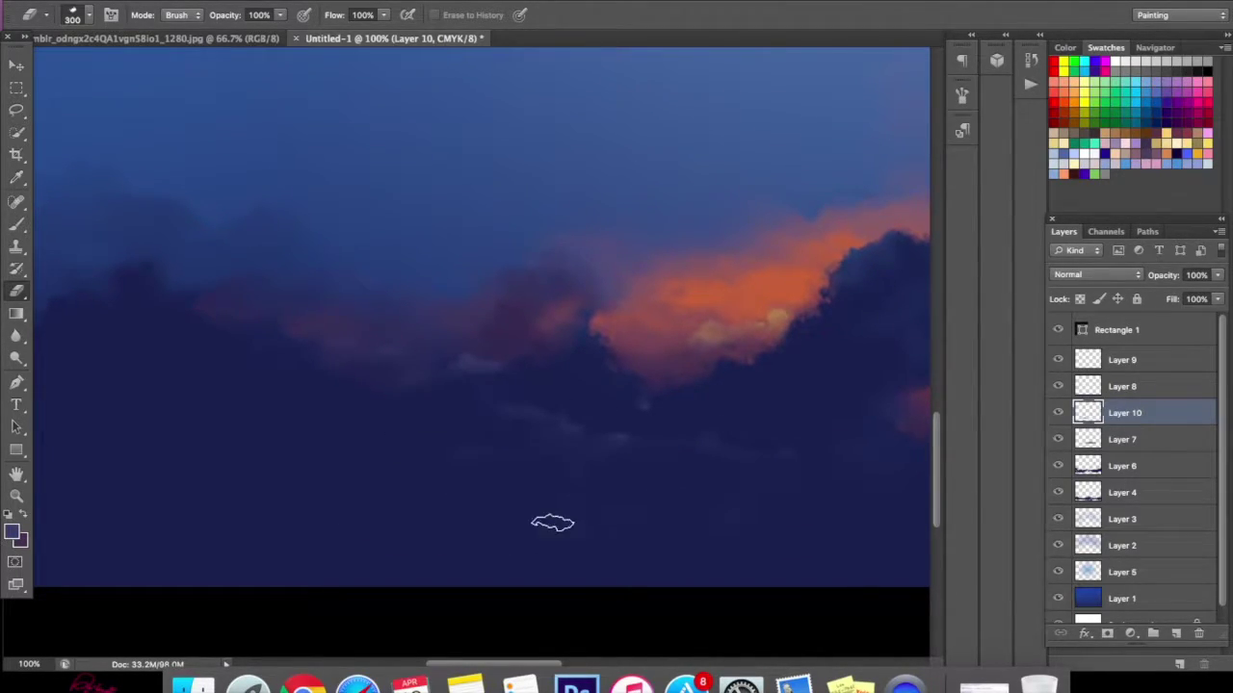
pyautogui.moveTo(556, 520); pyautogui.dragTo(795, 520)
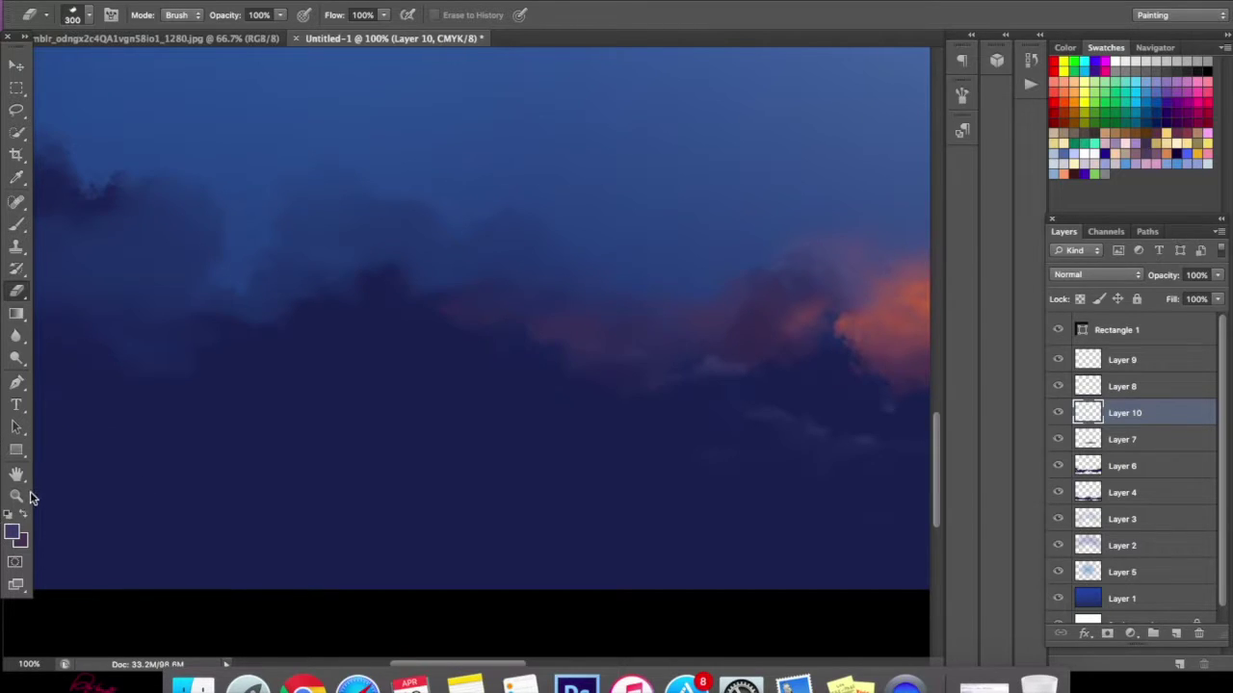
# - Sample light orange #f0a25a from the reference photo's sunset as the foreground color and return to the painting
pyautogui.click(16, 496)
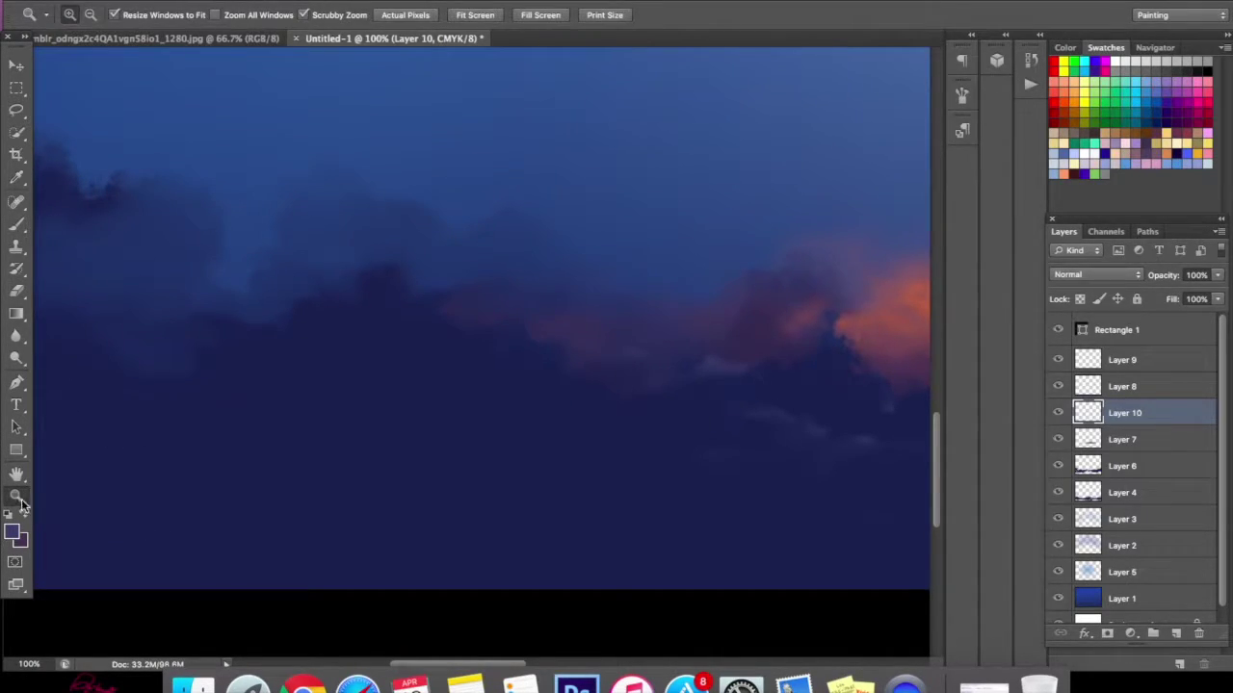
pyautogui.keyDown('alt'); pyautogui.click(419, 269); pyautogui.keyUp('alt')
pyautogui.keyDown('alt'); pyautogui.click(421, 273); pyautogui.keyUp('alt')
pyautogui.keyDown('alt'); pyautogui.click(421, 278); pyautogui.keyUp('alt')
pyautogui.keyDown('alt'); pyautogui.click(435, 264); pyautogui.keyUp('alt')
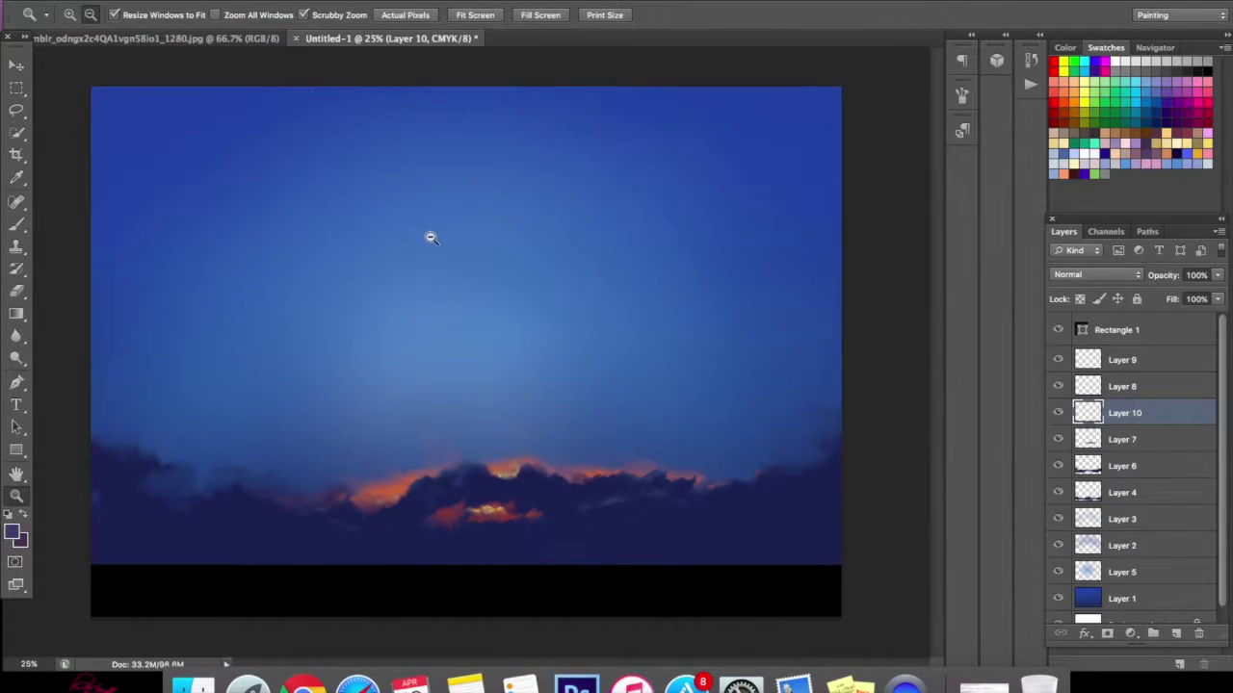
pyautogui.click(205, 39)
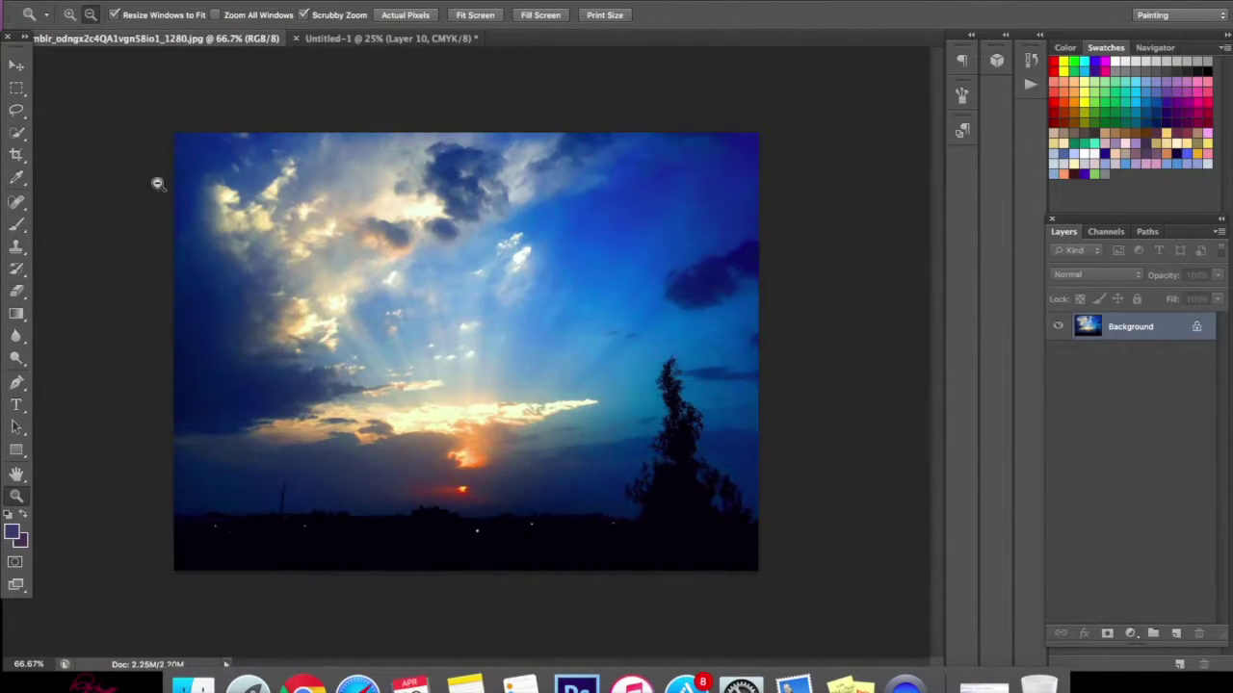
pyautogui.click(15, 530)
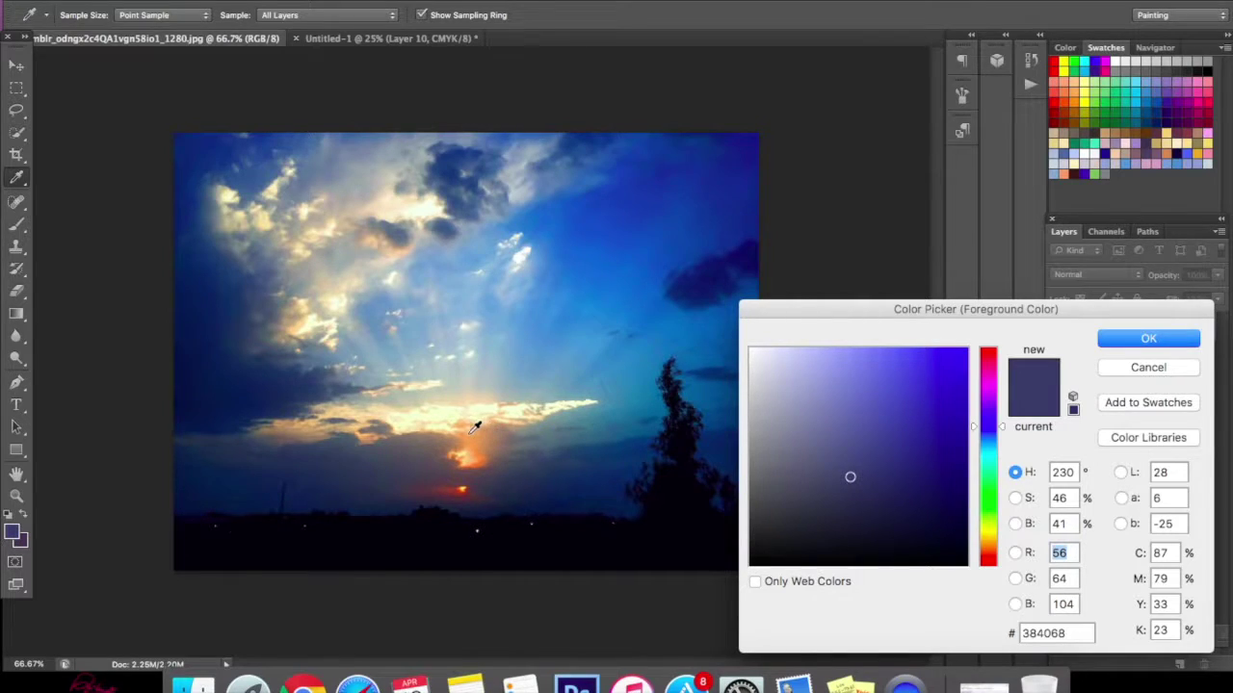
pyautogui.click(474, 427)
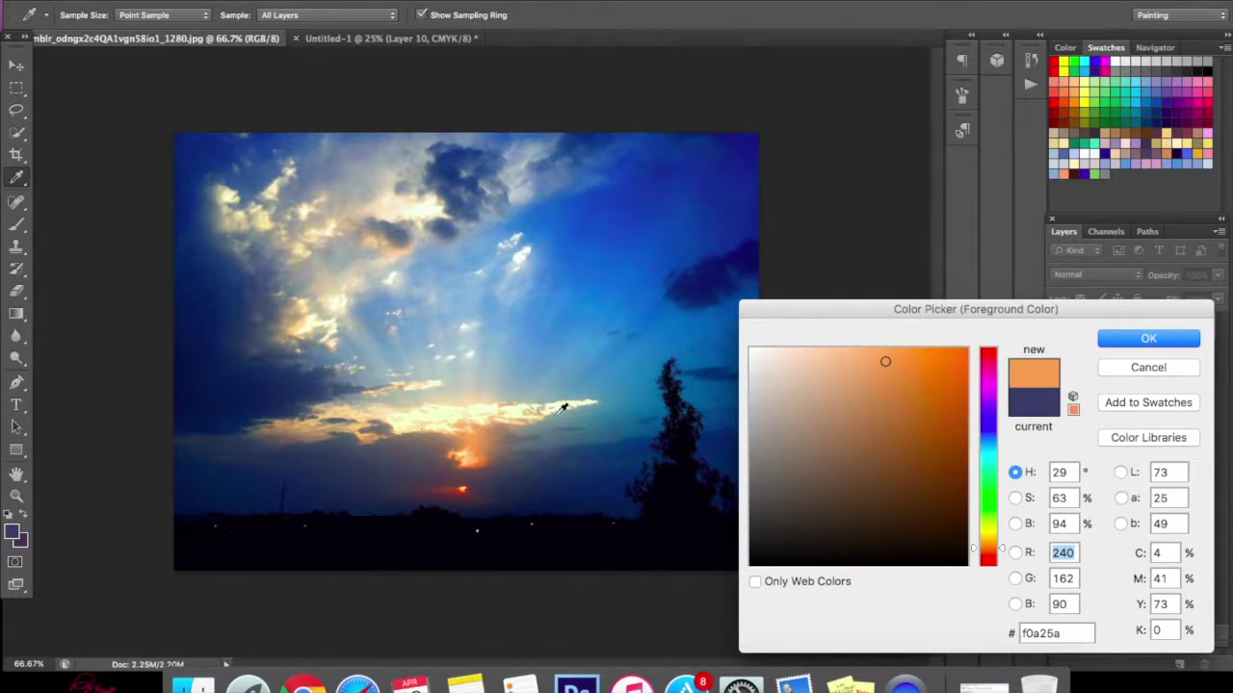
pyautogui.click(1146, 339)
pyautogui.press('z')
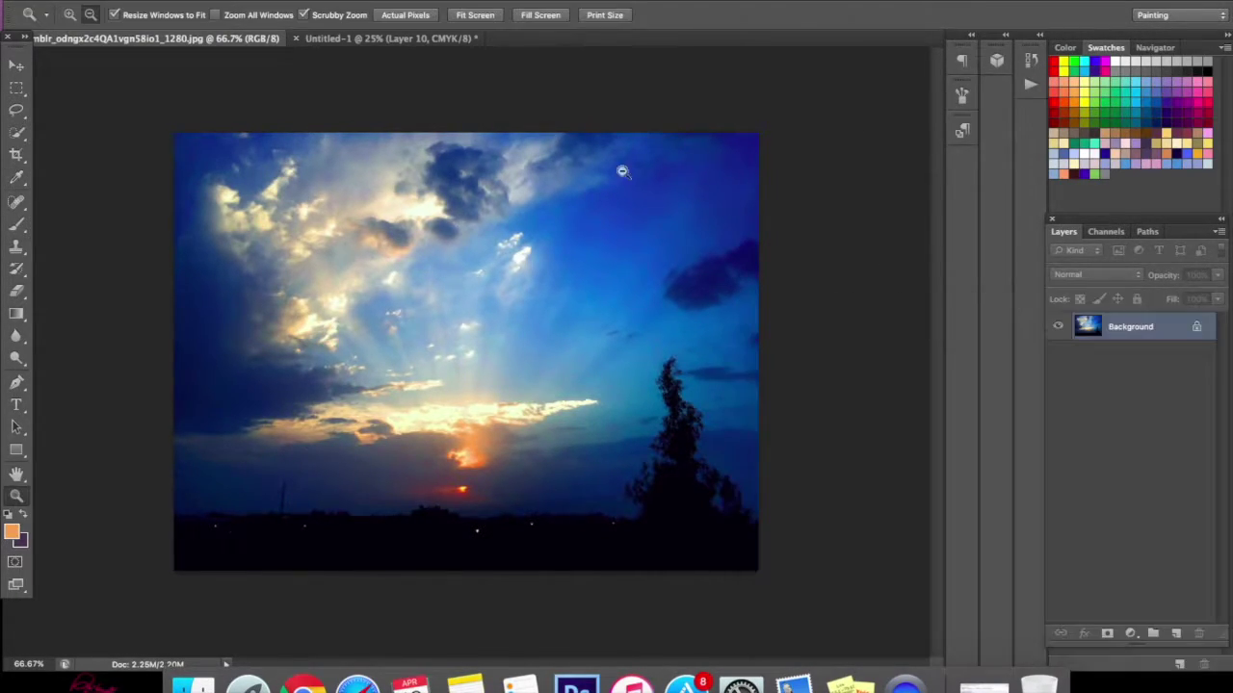
pyautogui.click(364, 38)
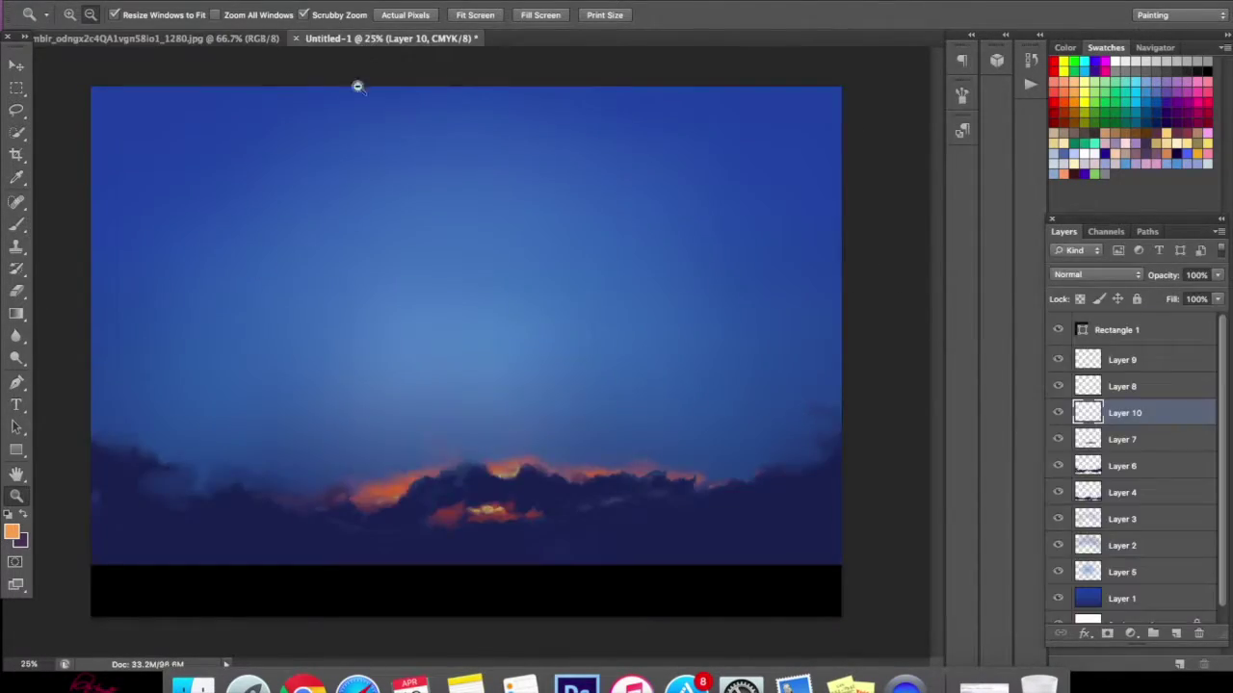
# - Add a layer directly above Layer 1, scribble orange just above the central cloud peak and set the brush size to 111 px
pyautogui.click(1136, 596)
pyautogui.click(1176, 634)
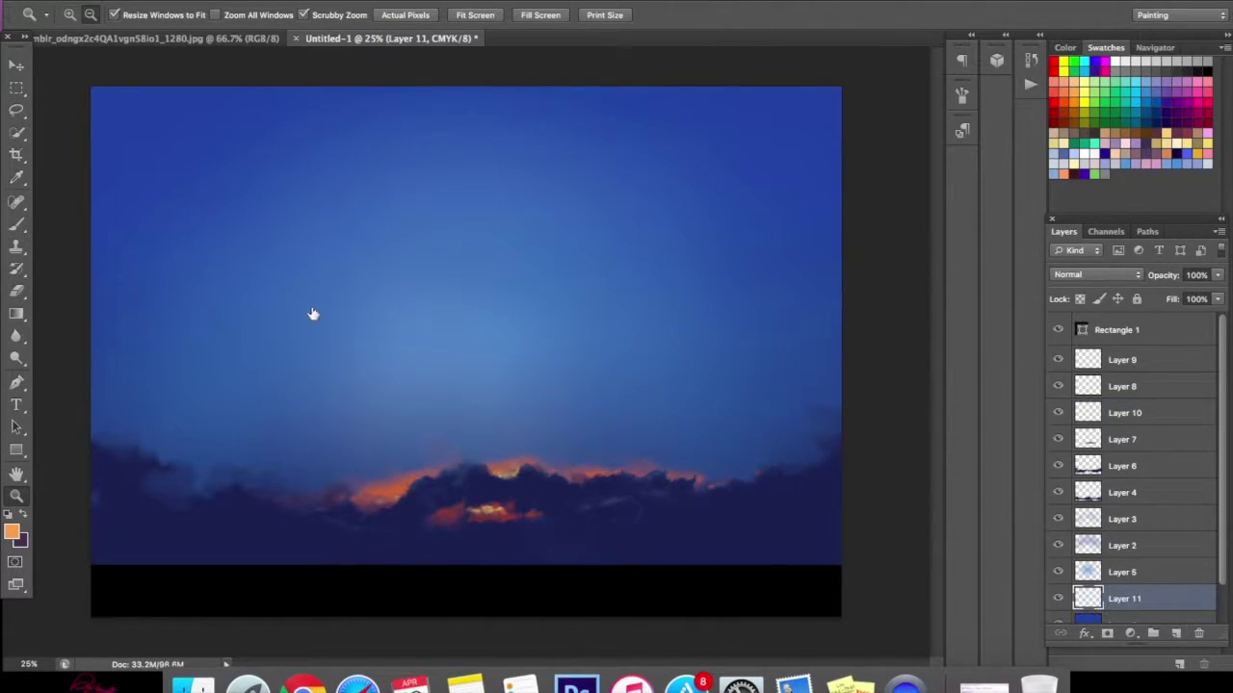
pyautogui.click(16, 224)
pyautogui.moveTo(501, 432)
pyautogui.mouseDown()
pyautogui.moveTo(465, 452)
pyautogui.moveTo(500, 459)
pyautogui.mouseUp()
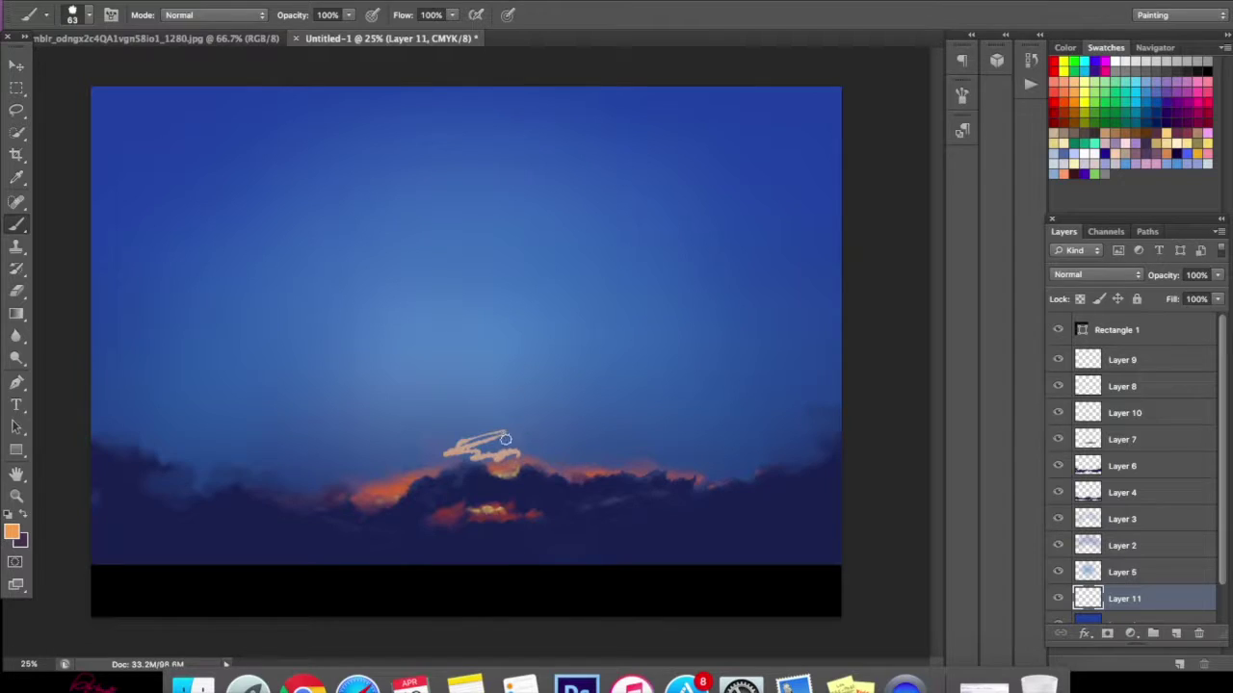
pyautogui.rightClick(562, 415)
pyautogui.click(674, 340)
pyautogui.press('Return')
# - Paint broad orange rays fanning out from behind the central clouds into the lower and middle sky on both sides
pyautogui.moveTo(491, 452)
pyautogui.mouseDown()
pyautogui.moveTo(371, 481)
pyautogui.moveTo(539, 443)
pyautogui.moveTo(577, 485)
pyautogui.moveTo(703, 382)
pyautogui.mouseUp()
pyautogui.moveTo(578, 460)
pyautogui.mouseDown()
pyautogui.moveTo(734, 363)
pyautogui.moveTo(804, 289)
pyautogui.mouseUp()
pyautogui.moveTo(559, 445)
pyautogui.mouseDown()
pyautogui.moveTo(718, 339)
pyautogui.moveTo(599, 366)
pyautogui.mouseUp()
pyautogui.moveTo(524, 435)
pyautogui.mouseDown()
pyautogui.moveTo(587, 260)
pyautogui.moveTo(534, 241)
pyautogui.mouseUp()
pyautogui.moveTo(491, 449); pyautogui.dragTo(521, 275)
pyautogui.moveTo(476, 385); pyautogui.dragTo(456, 219)
pyautogui.moveTo(464, 453)
pyautogui.mouseDown()
pyautogui.moveTo(364, 289)
pyautogui.moveTo(285, 330)
pyautogui.mouseUp()
pyautogui.moveTo(404, 454); pyautogui.dragTo(246, 367)
pyautogui.moveTo(368, 452)
pyautogui.mouseDown()
pyautogui.moveTo(165, 370)
pyautogui.moveTo(166, 383)
pyautogui.mouseUp()
pyautogui.moveTo(369, 486); pyautogui.dragTo(156, 405)
# - Apply a Box Blur with a radius of 285 pixels to the broad orange rays
pyautogui.click(405, 0)
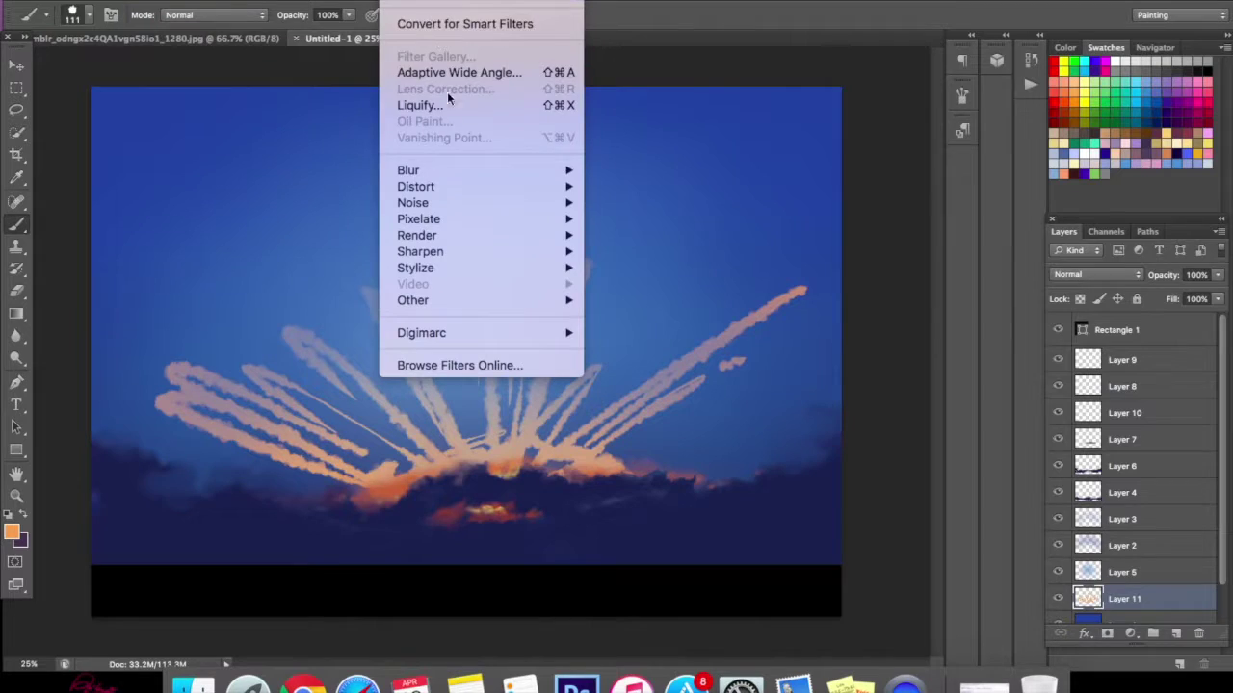
pyautogui.moveTo(462, 170)
pyautogui.click(630, 284)
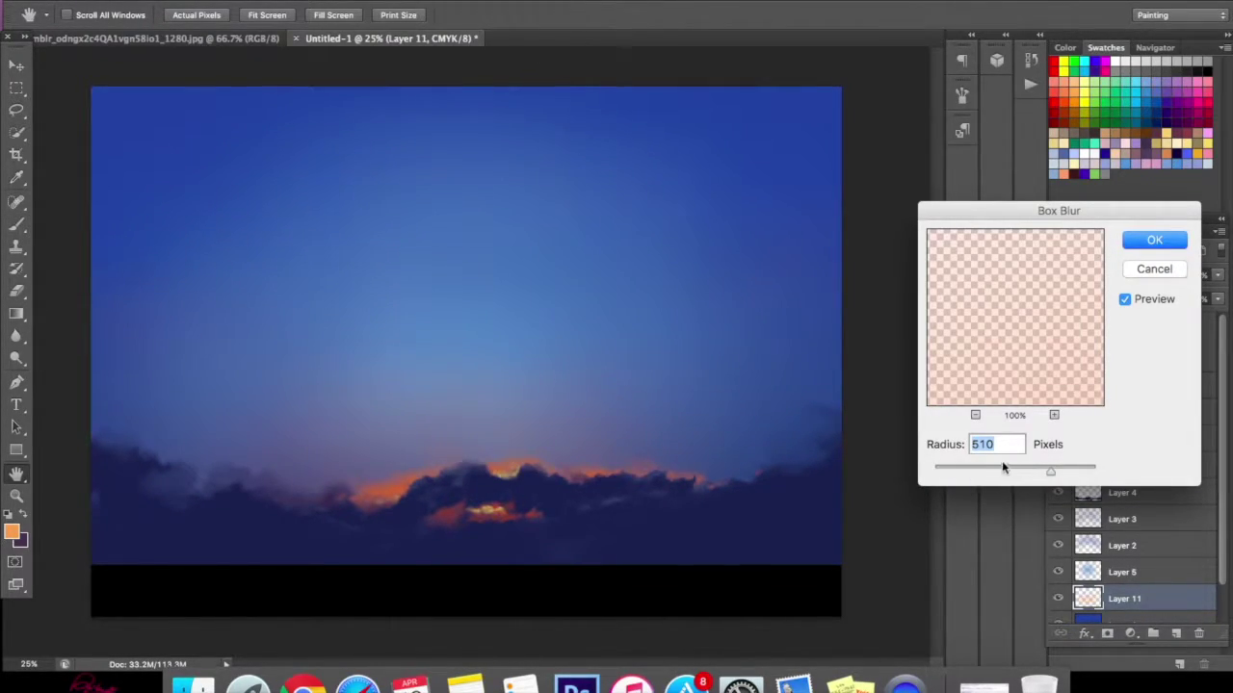
pyautogui.moveTo(1014, 469); pyautogui.dragTo(1048, 471)
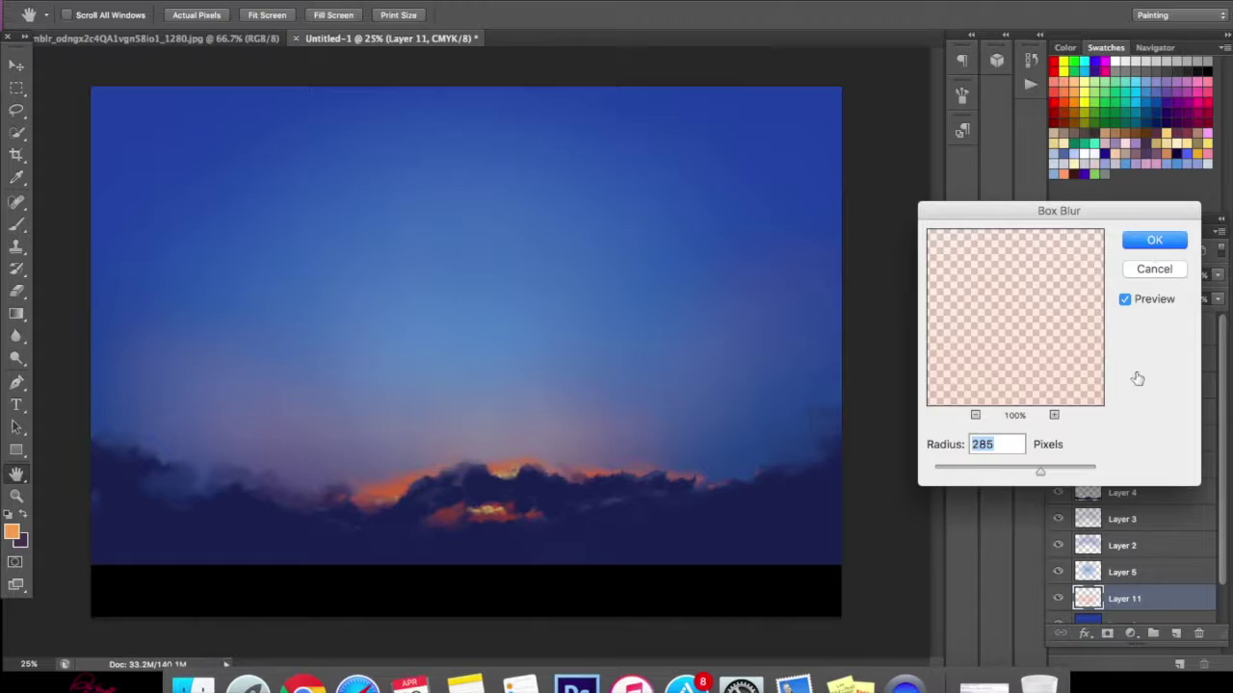
pyautogui.press('Return')
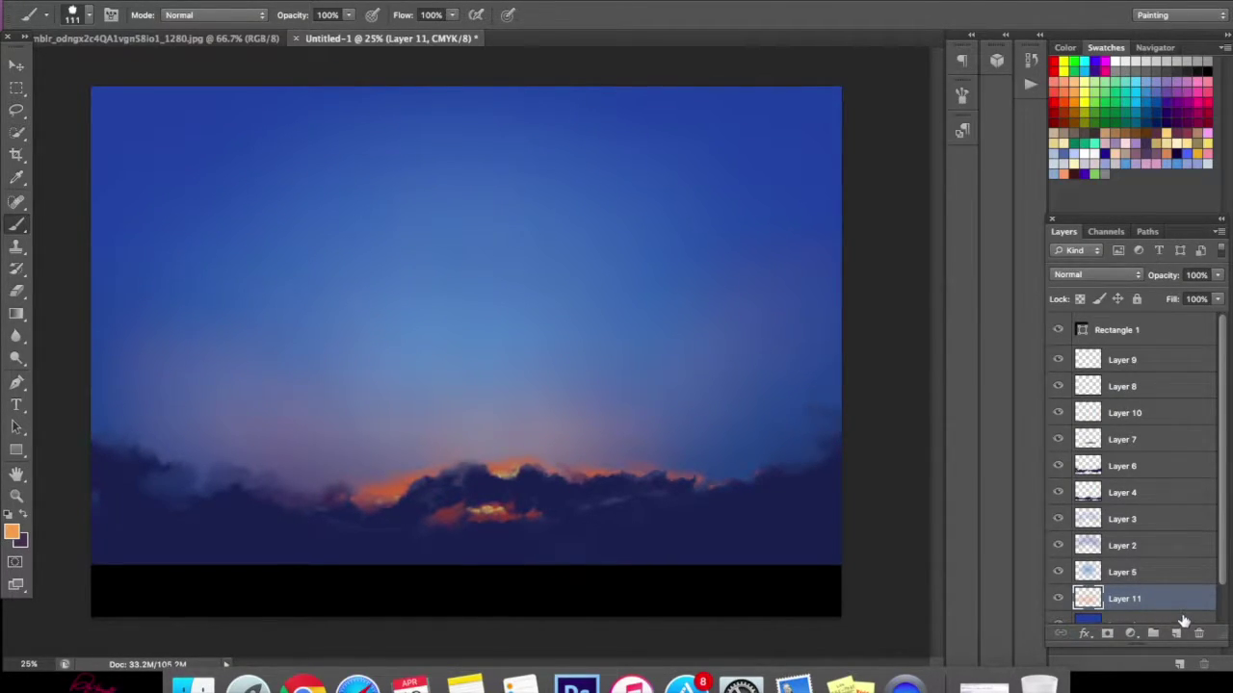
# - Add a new layer above the blurred rays and reduce the brush size to 48 px
pyautogui.click(1176, 634)
pyautogui.rightClick(391, 342)
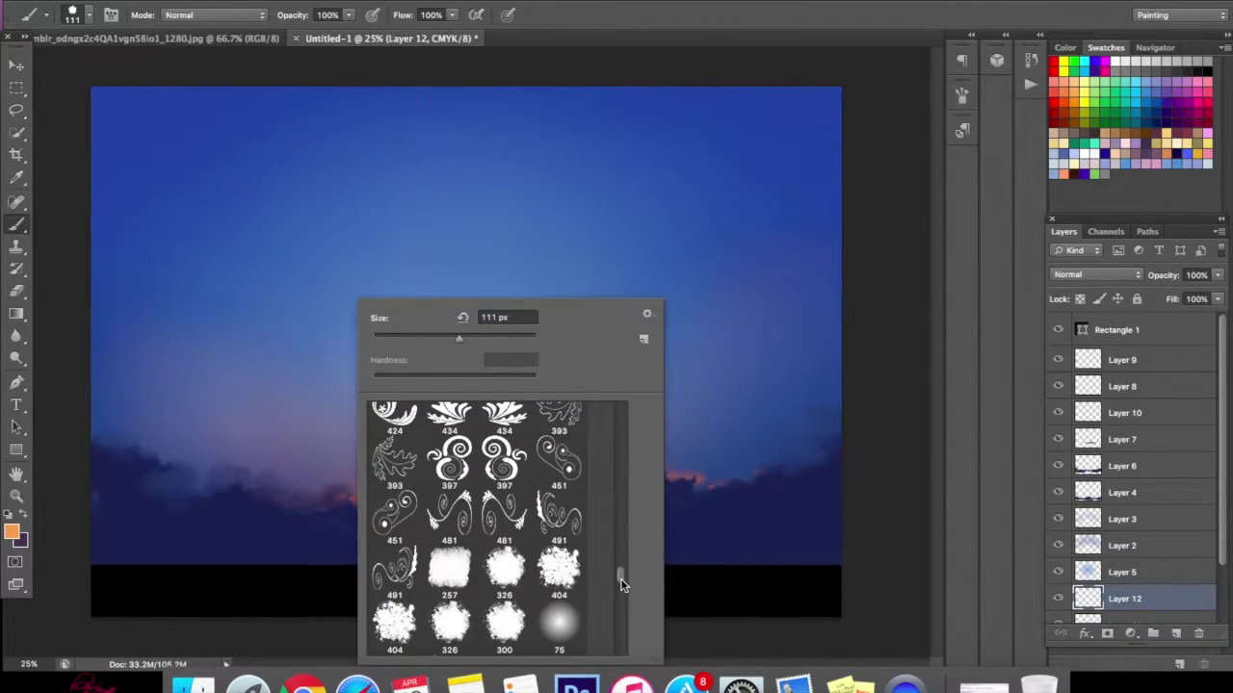
pyautogui.click(411, 336)
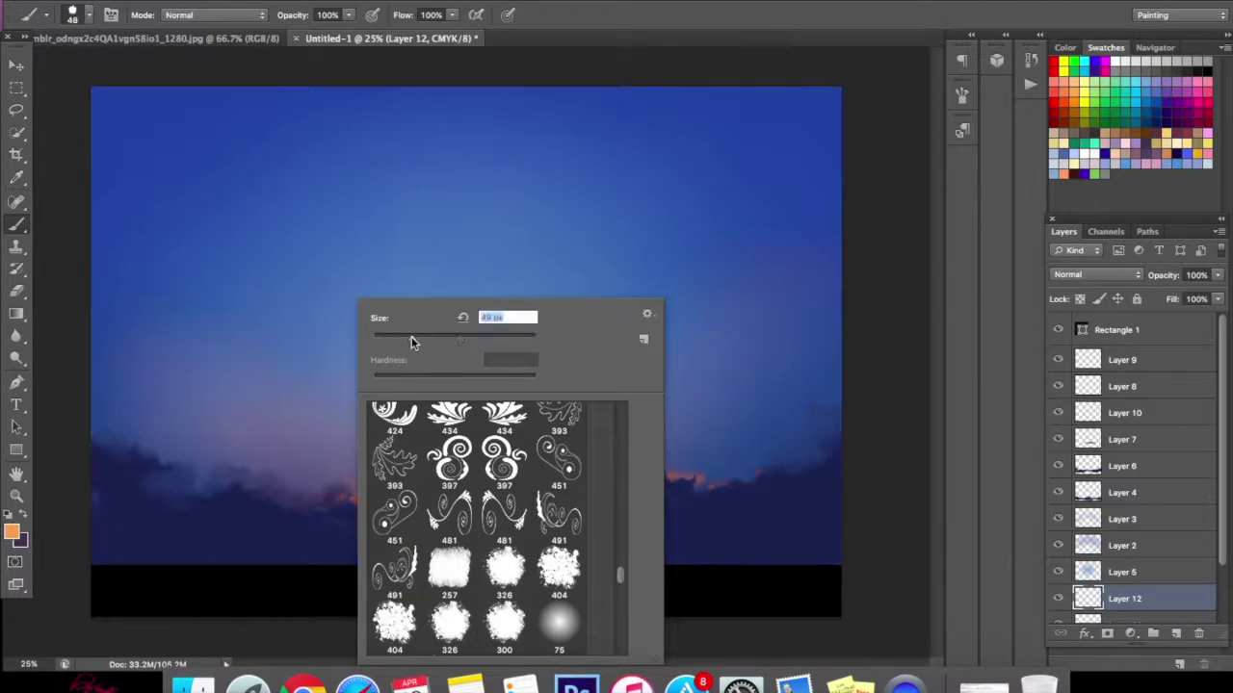
pyautogui.click(922, 398)
# - Paint long, thin orange rays radiating from the central clouds across the whole sky toward its upper and side edges
pyautogui.moveTo(597, 441); pyautogui.dragTo(707, 347)
pyautogui.moveTo(624, 404); pyautogui.dragTo(781, 274)
pyautogui.moveTo(560, 464); pyautogui.dragTo(770, 279)
pyautogui.moveTo(528, 441)
pyautogui.mouseDown()
pyautogui.moveTo(643, 225)
pyautogui.moveTo(680, 119)
pyautogui.mouseUp()
pyautogui.moveTo(636, 240); pyautogui.dragTo(678, 121)
pyautogui.moveTo(526, 452); pyautogui.dragTo(578, 231)
pyautogui.moveTo(493, 447); pyautogui.dragTo(496, 87)
pyautogui.moveTo(486, 183)
pyautogui.mouseDown()
pyautogui.moveTo(493, 466)
pyautogui.moveTo(337, 121)
pyautogui.mouseUp()
pyautogui.moveTo(454, 400); pyautogui.dragTo(357, 145)
pyautogui.moveTo(433, 448)
pyautogui.mouseDown()
pyautogui.moveTo(181, 125)
pyautogui.moveTo(409, 414)
pyautogui.mouseUp()
pyautogui.moveTo(342, 341); pyautogui.dragTo(414, 460)
pyautogui.moveTo(92, 237); pyautogui.dragTo(413, 451)
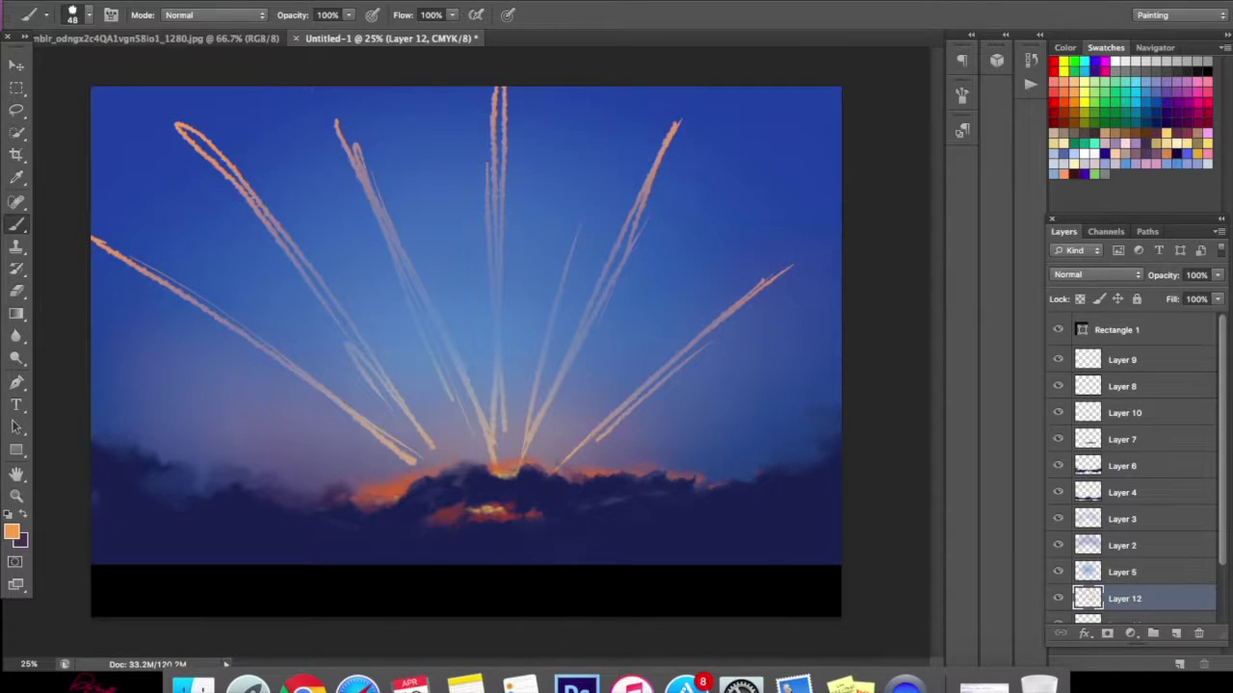
pyautogui.moveTo(837, 374); pyautogui.dragTo(636, 476)
pyautogui.moveTo(389, 484); pyautogui.dragTo(202, 397)
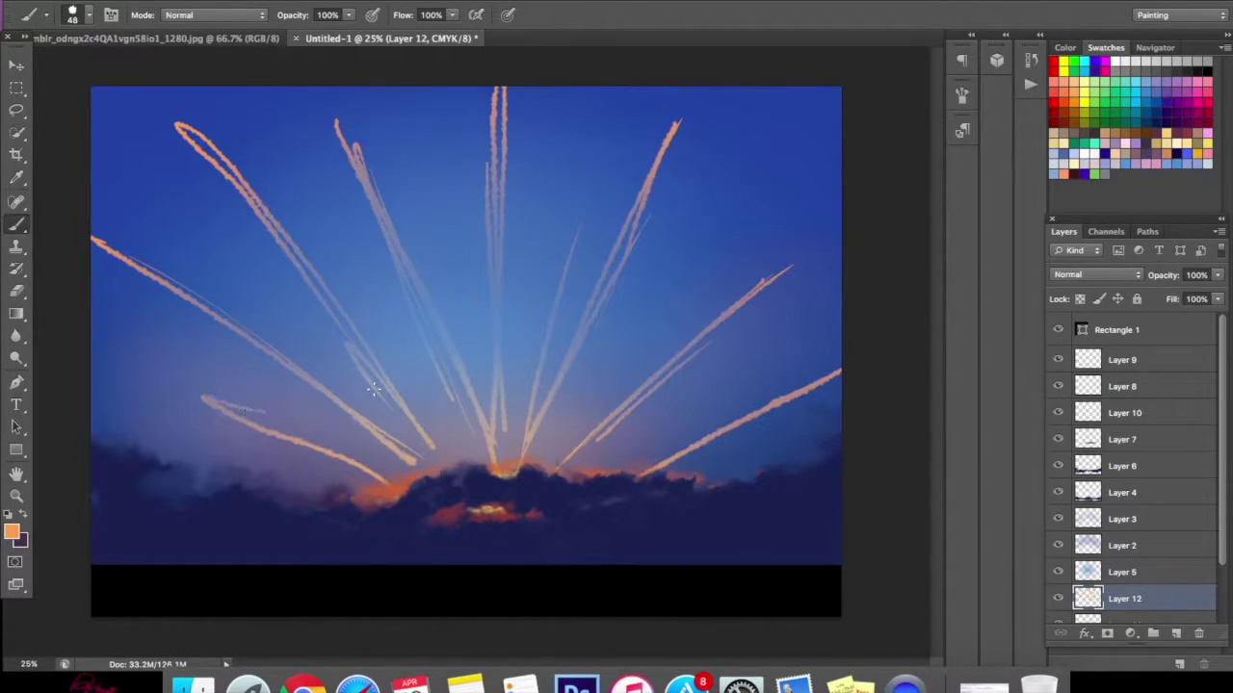
# - Apply a Box Blur with a radius of 172 pixels to the long, thin rays
pyautogui.click(400, 0)
pyautogui.moveTo(484, 170)
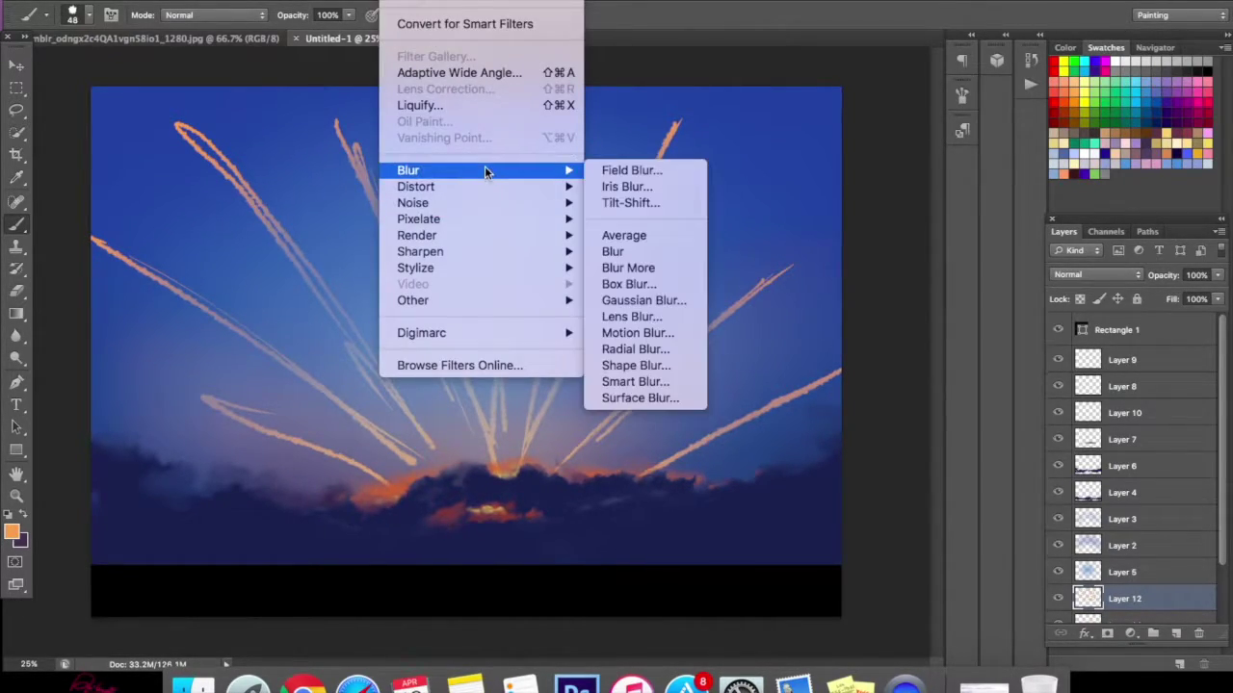
pyautogui.click(645, 286)
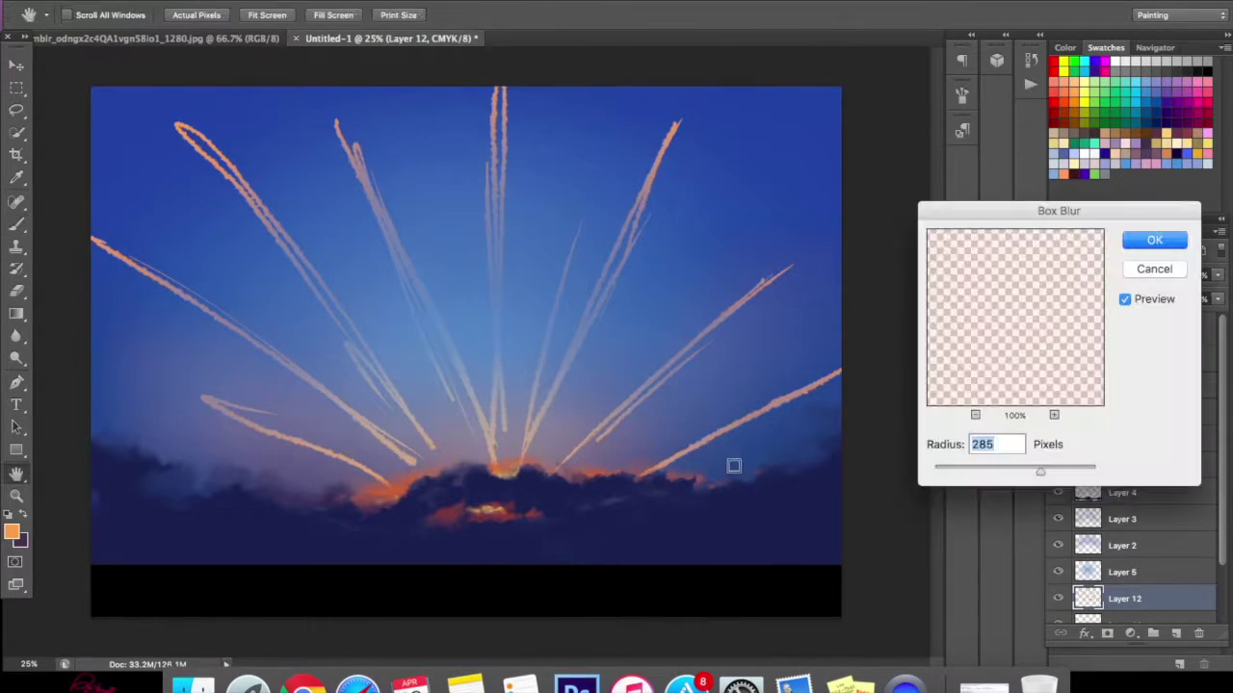
pyautogui.moveTo(985, 472); pyautogui.dragTo(1009, 476)
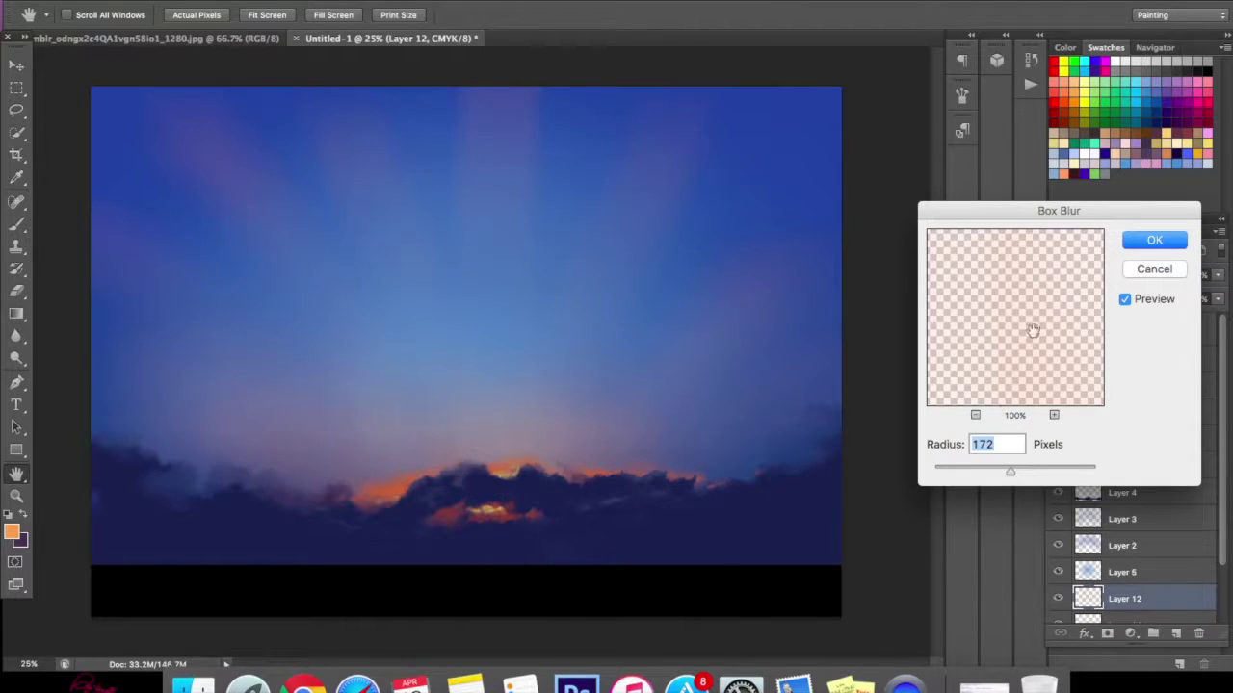
pyautogui.press('Return')
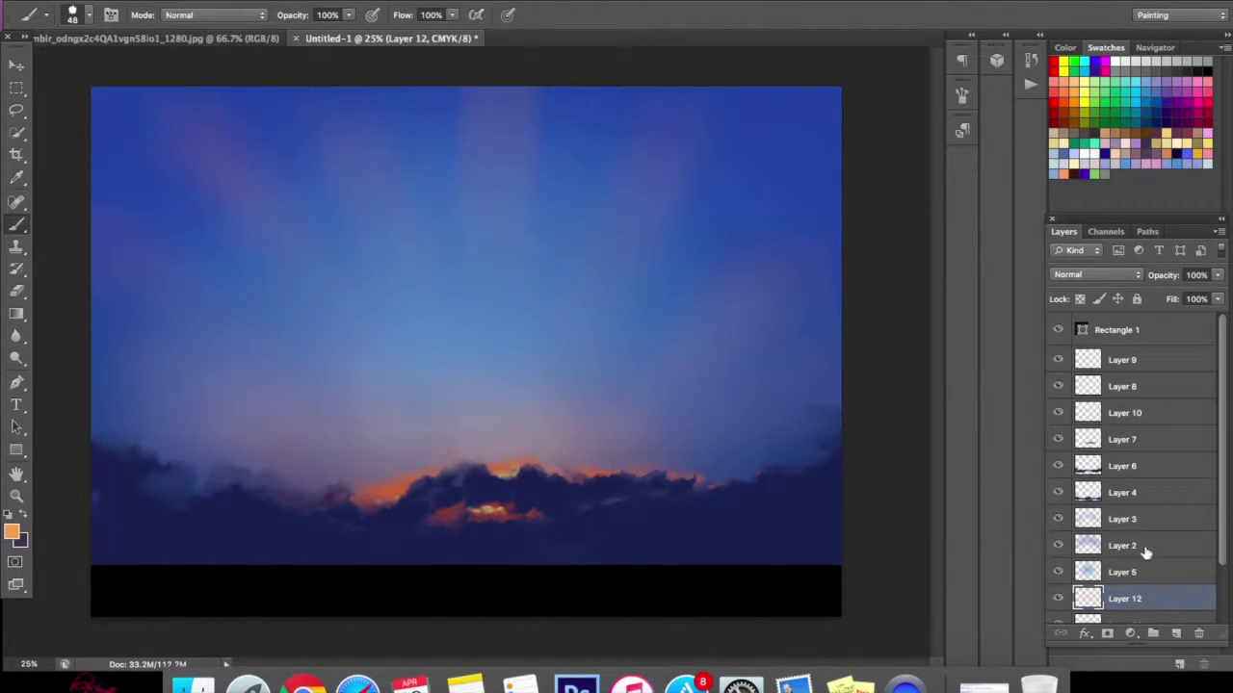
# - Add a new layer above the long rays and sample a reddish orange from the central cloud glow as the foreground color
pyautogui.click(1170, 630)
pyautogui.click(11, 535)
pyautogui.click(497, 466)
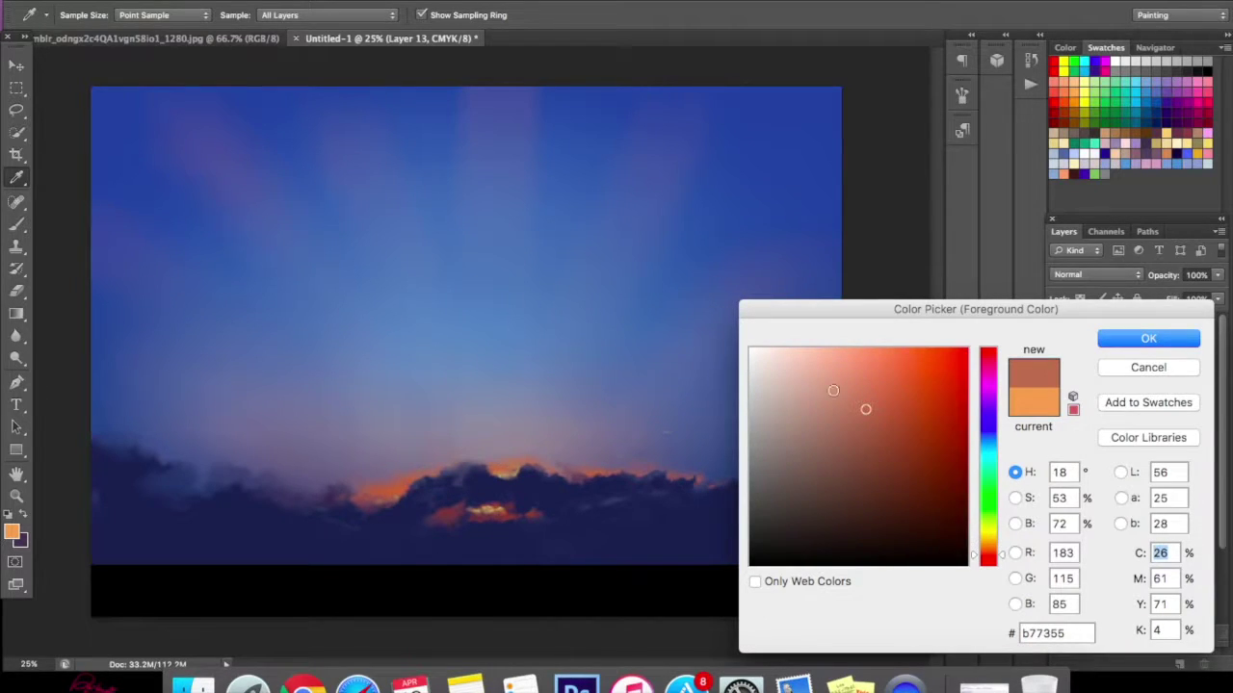
pyautogui.click(1117, 342)
# - Paint a band of reddish-orange puffs along the tops of the horizon clouds, starting with a 76 px brush and enlarging it to 176 px
pyautogui.rightClick(571, 385)
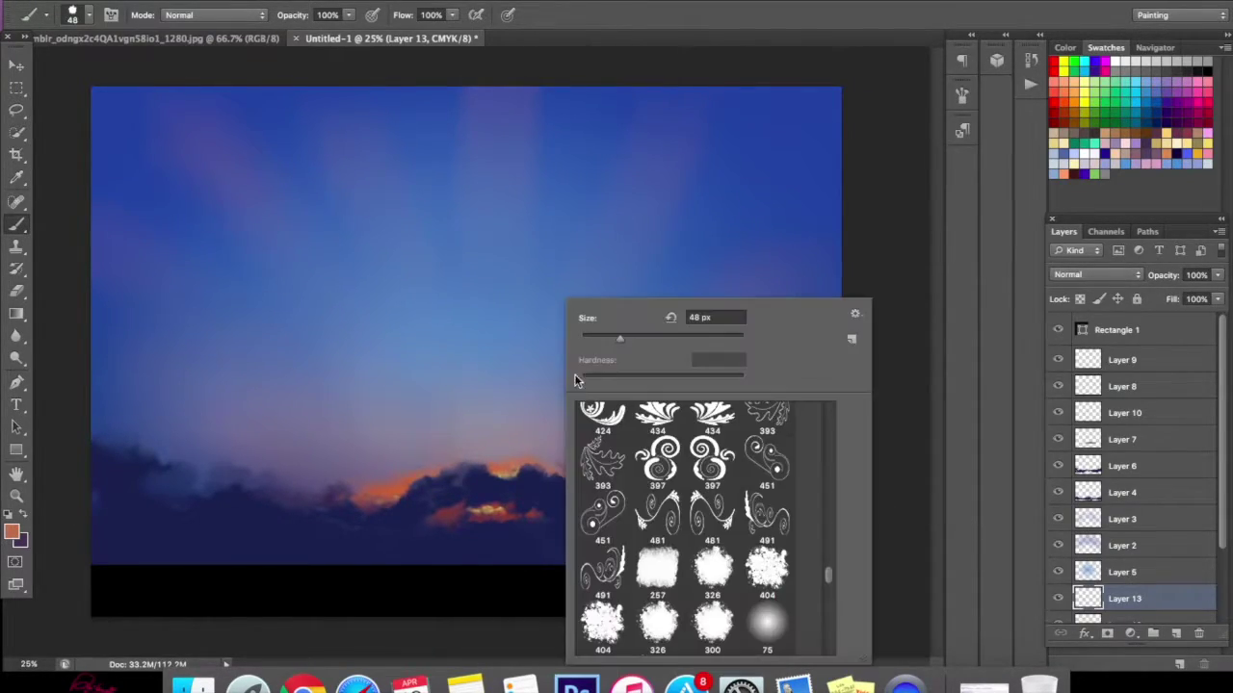
pyautogui.click(644, 339)
pyautogui.click(379, 471)
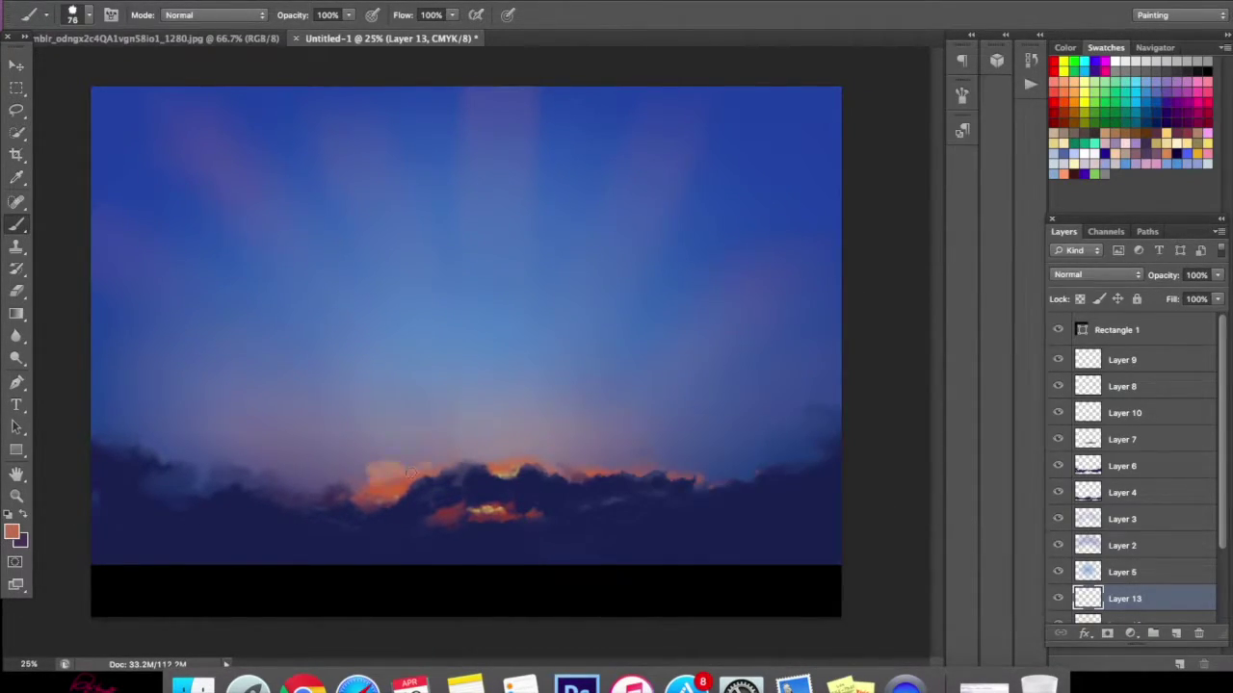
pyautogui.rightClick(503, 466)
pyautogui.click(664, 316)
pyautogui.write('176')
pyautogui.press('Return')
pyautogui.moveTo(370, 458); pyautogui.dragTo(252, 494)
pyautogui.moveTo(528, 468)
pyautogui.mouseDown()
pyautogui.moveTo(701, 459)
pyautogui.moveTo(694, 416)
pyautogui.moveTo(690, 429)
pyautogui.moveTo(757, 476)
pyautogui.mouseUp()
pyautogui.moveTo(462, 447)
pyautogui.mouseDown()
pyautogui.moveTo(301, 481)
pyautogui.moveTo(183, 471)
pyautogui.mouseUp()
# - Apply a Box Blur with a radius of 189 pixels to the reddish-orange band above the horizon clouds
pyautogui.click(445, 0)
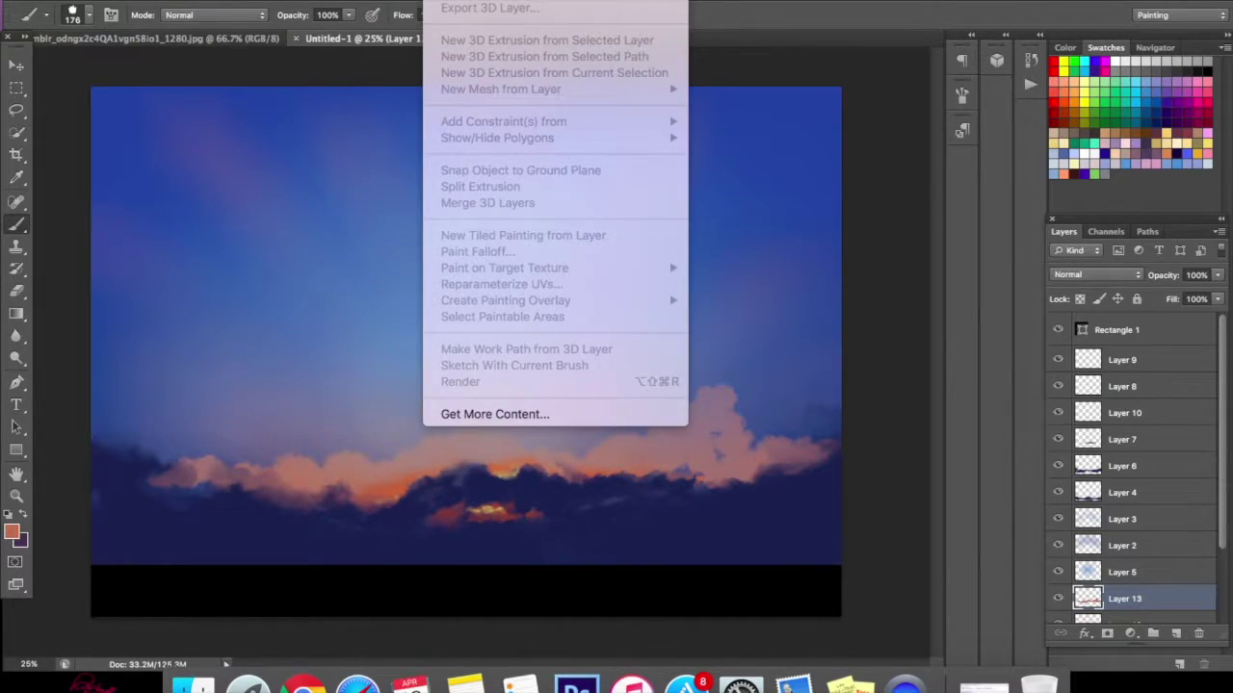
pyautogui.moveTo(443, 0)
pyautogui.moveTo(504, 173)
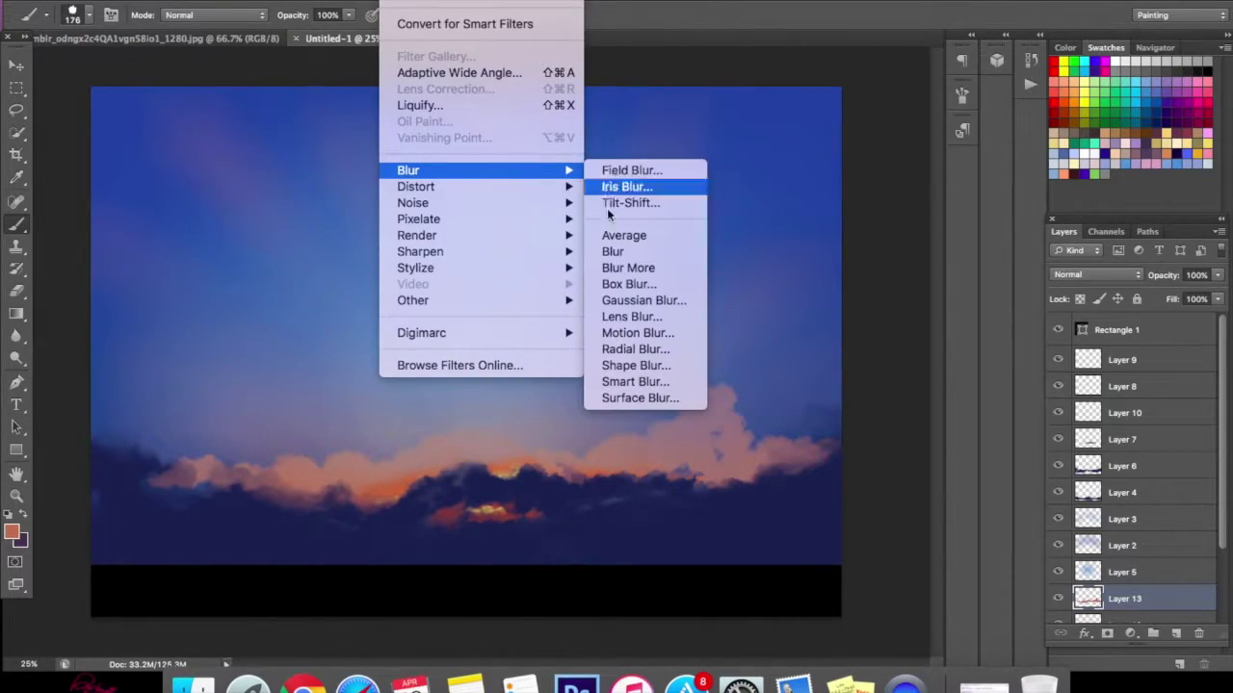
pyautogui.click(628, 285)
pyautogui.click(992, 472)
pyautogui.click(1015, 472)
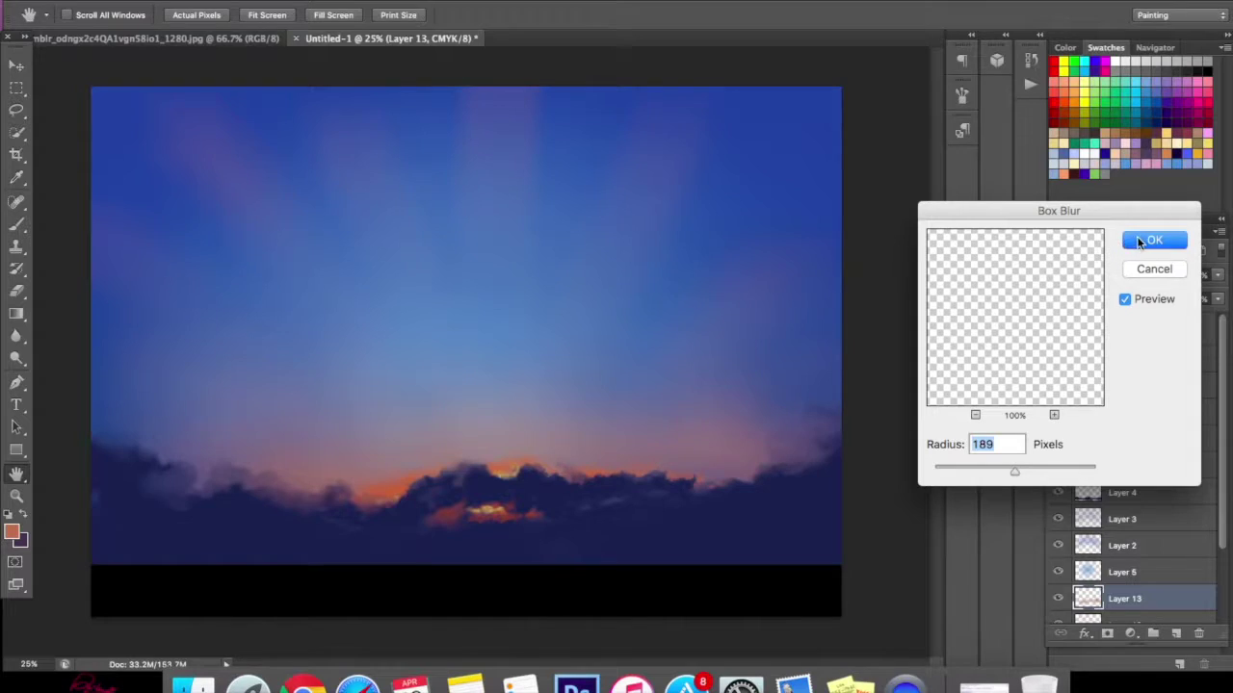
pyautogui.press('Return')
# - Sample pale yellow #f5ffd8 from the reference photo's bright cloud band as the foreground color and return to the painting
pyautogui.click(21, 497)
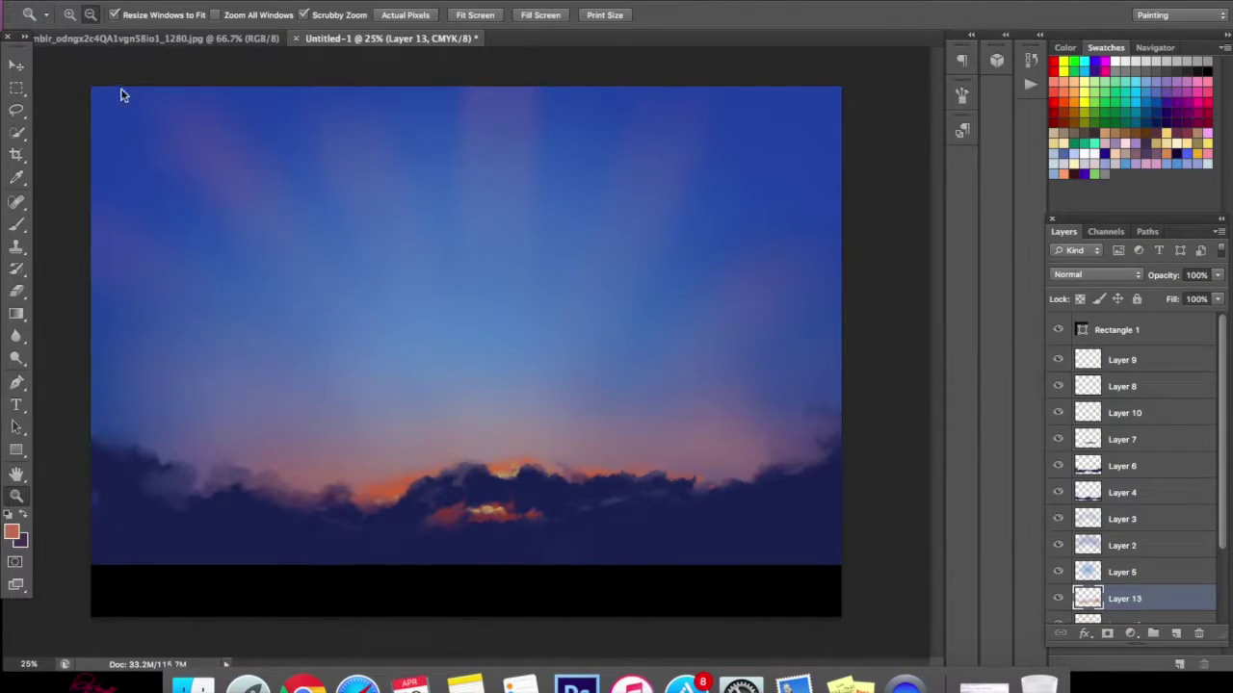
pyautogui.click(157, 39)
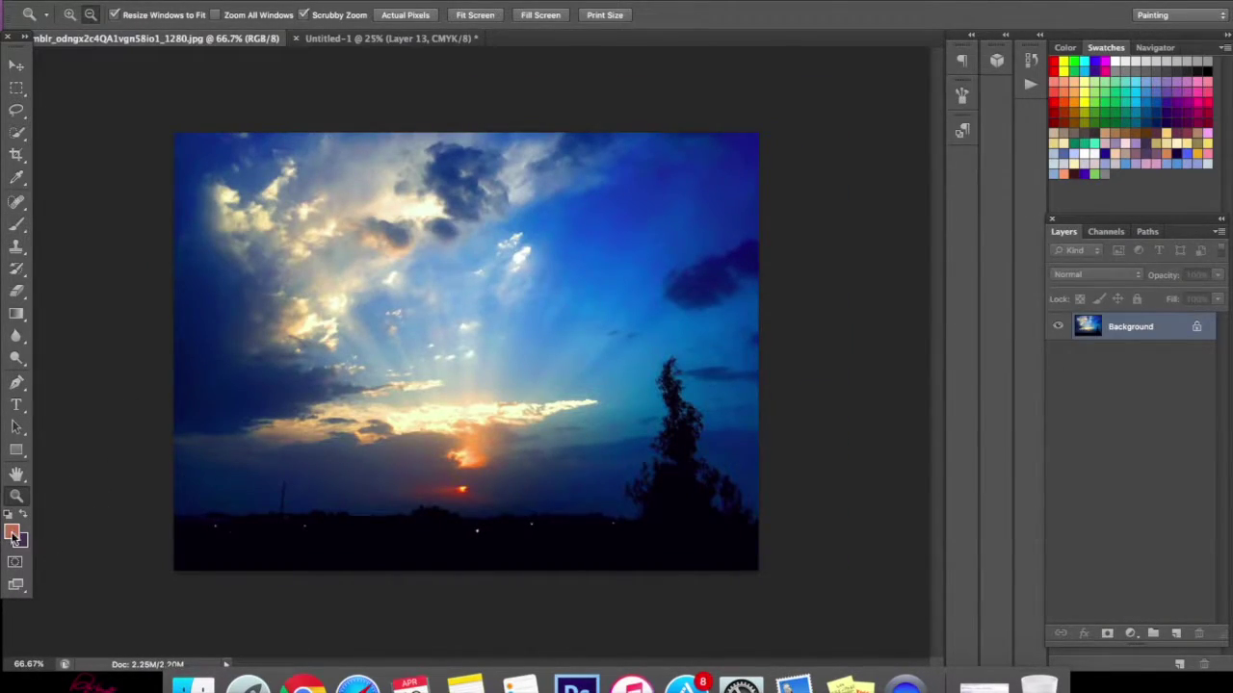
pyautogui.click(12, 535)
pyautogui.click(480, 410)
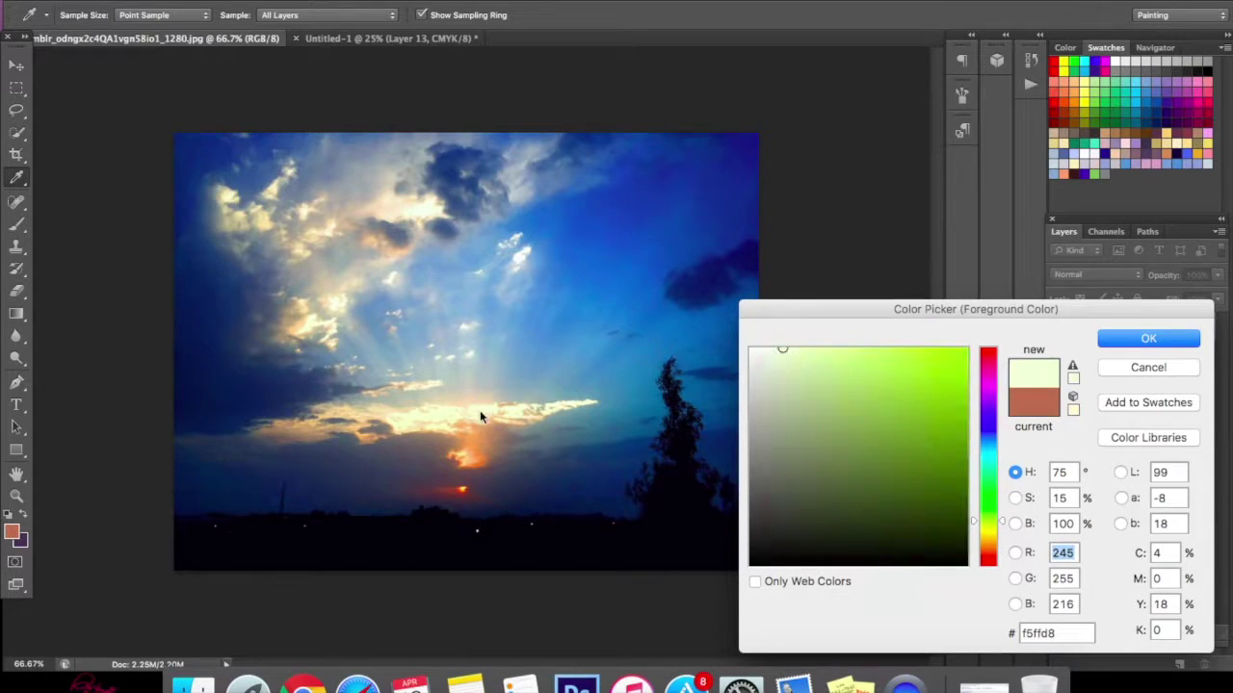
pyautogui.click(1148, 339)
pyautogui.press('z')
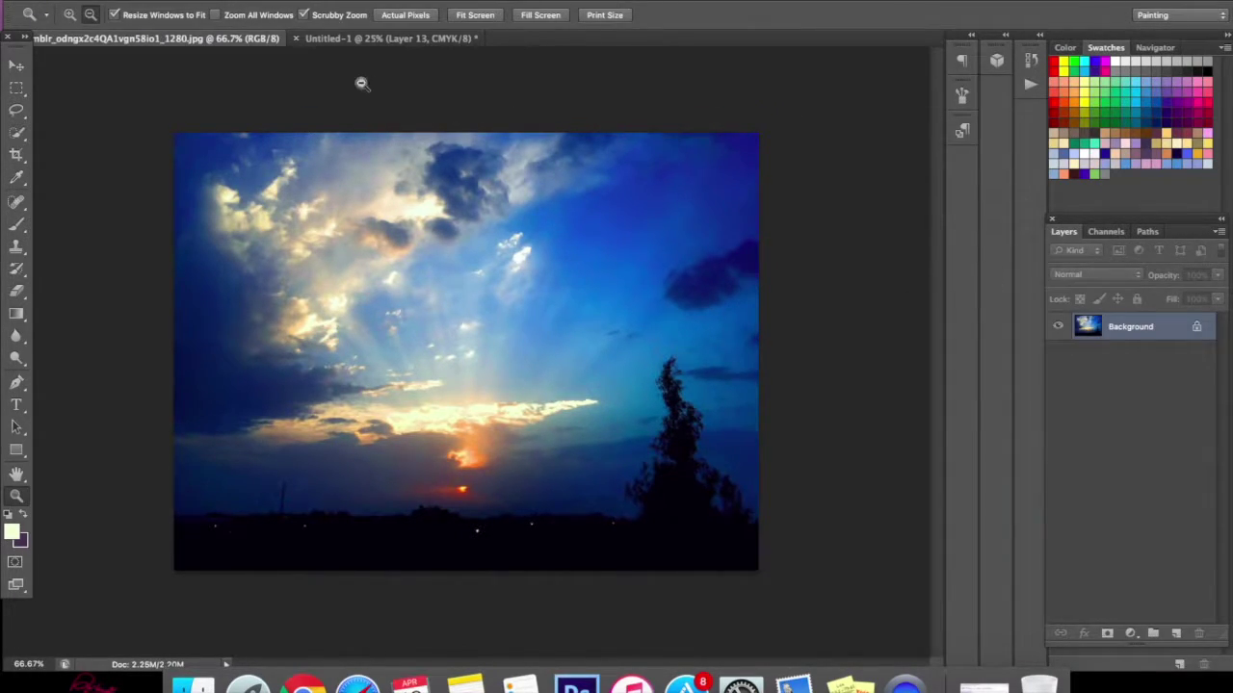
pyautogui.click(385, 38)
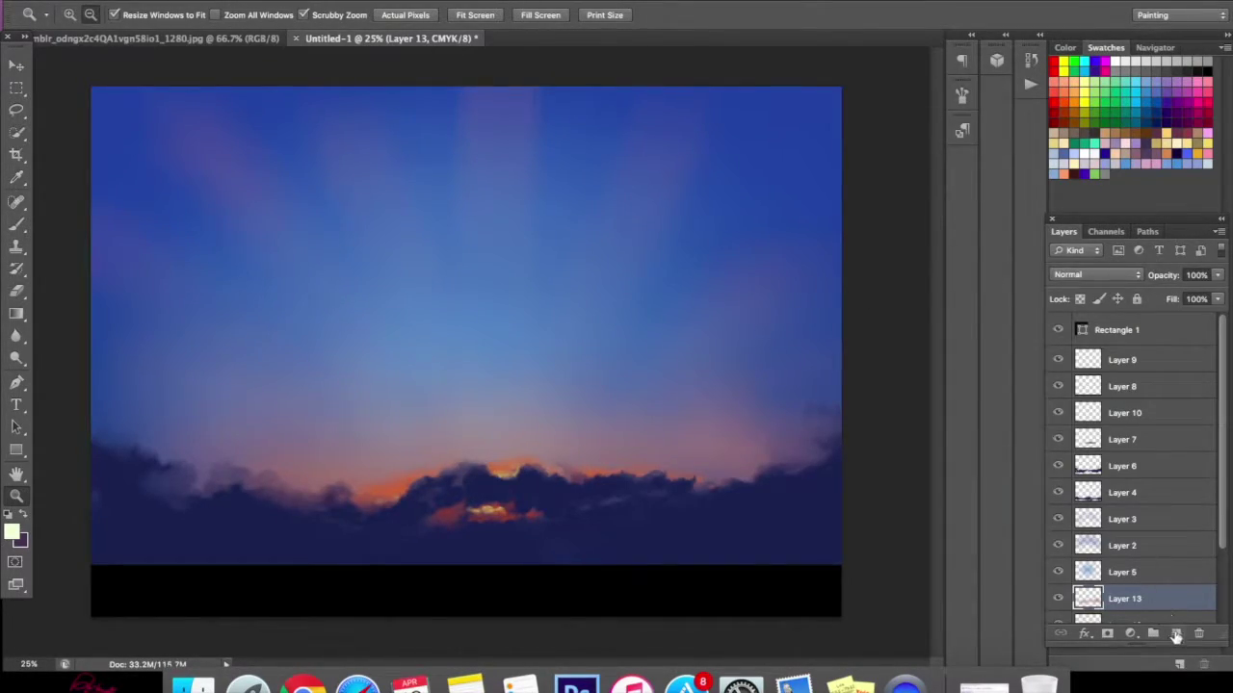
# - Paint a pale yellow cloud above the central horizon clouds with a 176 px brush on a new layer moved directly beneath Rectangle 1
pyautogui.click(1174, 634)
pyautogui.click(70, 15)
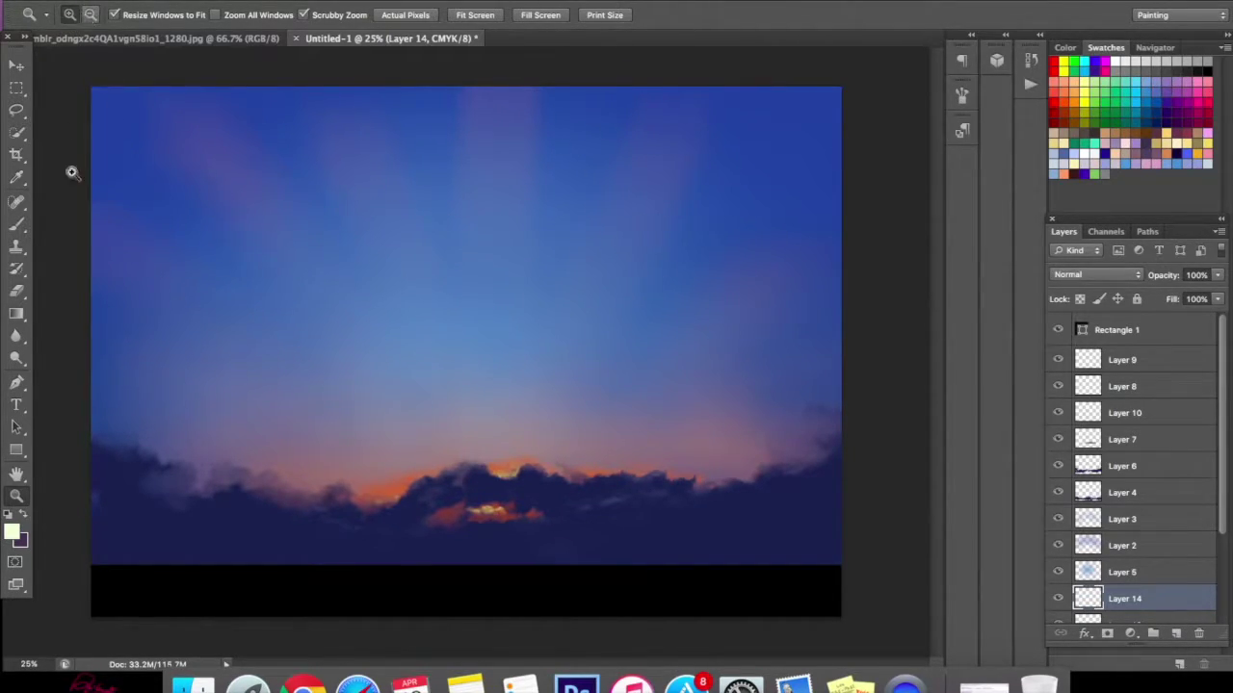
pyautogui.click(17, 225)
pyautogui.moveTo(518, 427)
pyautogui.mouseDown()
pyautogui.moveTo(547, 418)
pyautogui.moveTo(480, 422)
pyautogui.mouseUp()
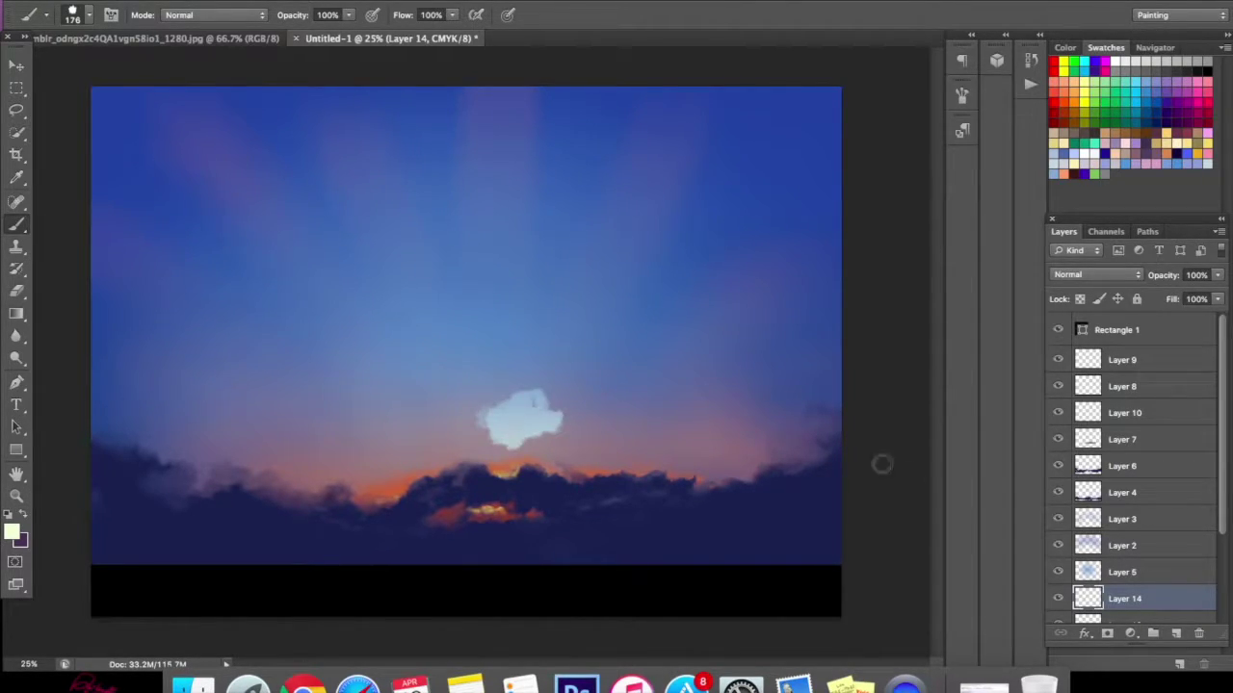
pyautogui.moveTo(1117, 599); pyautogui.dragTo(1134, 356)
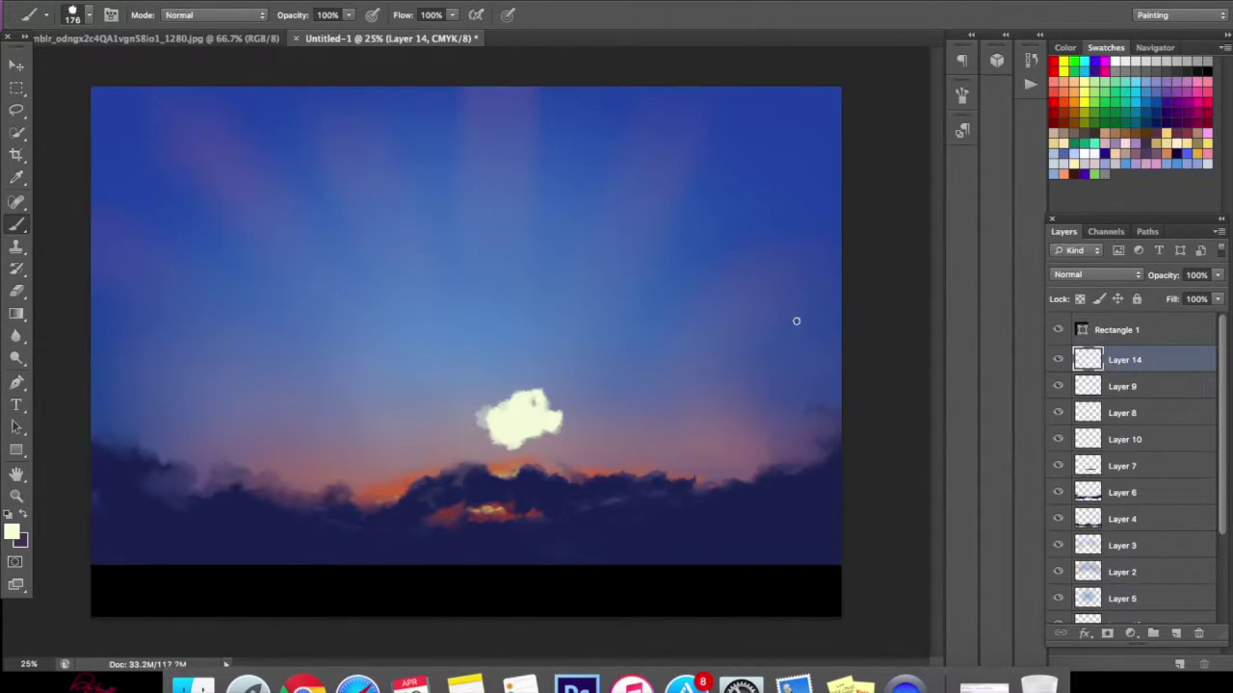
pyautogui.moveTo(482, 417)
pyautogui.mouseDown()
pyautogui.moveTo(434, 397)
pyautogui.moveTo(431, 449)
pyautogui.moveTo(410, 457)
pyautogui.moveTo(355, 443)
pyautogui.moveTo(323, 461)
pyautogui.mouseUp()
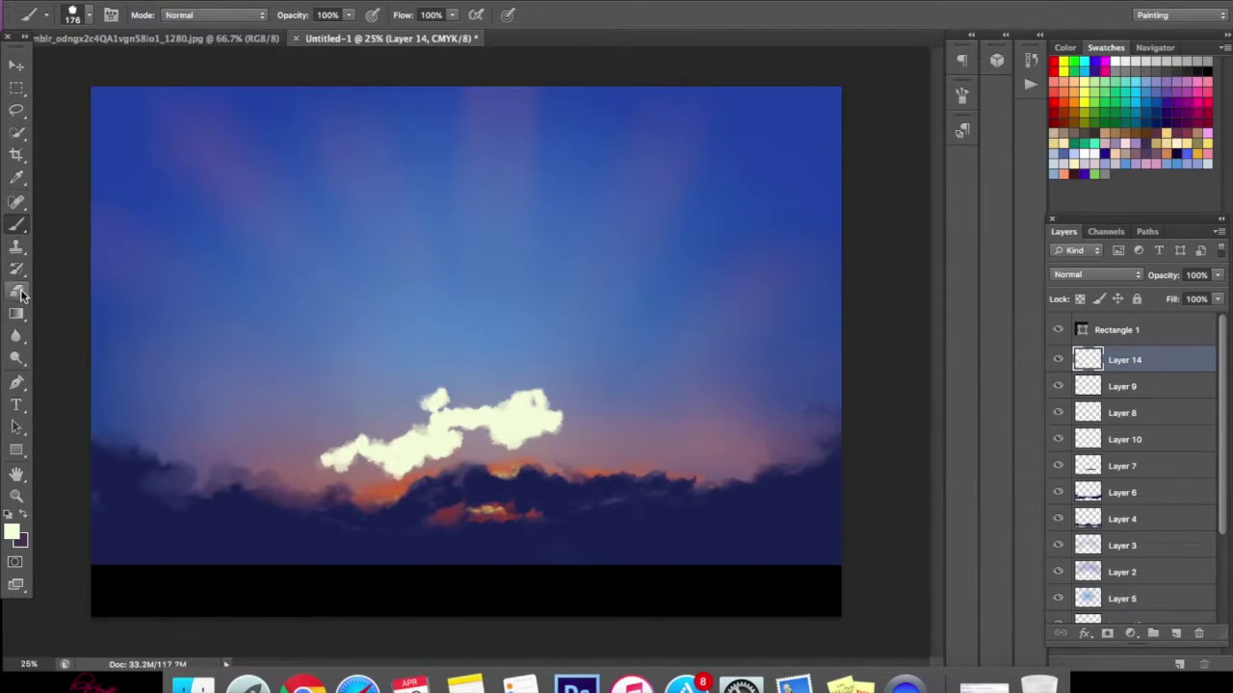
# - Erase the pale cloud's underside with a 300 px eraser, enlarge the eraser, and fade the body into soft wisps with faint upper edges
pyautogui.click(16, 291)
pyautogui.moveTo(429, 454); pyautogui.dragTo(431, 452)
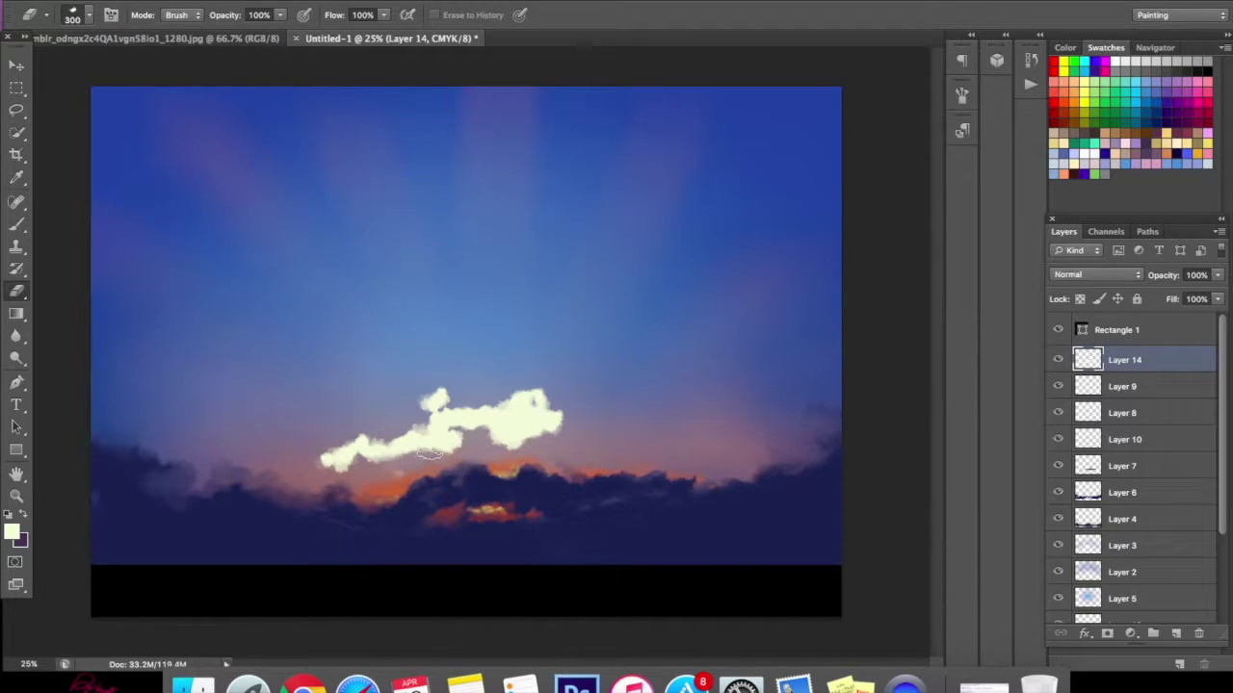
pyautogui.rightClick(543, 388)
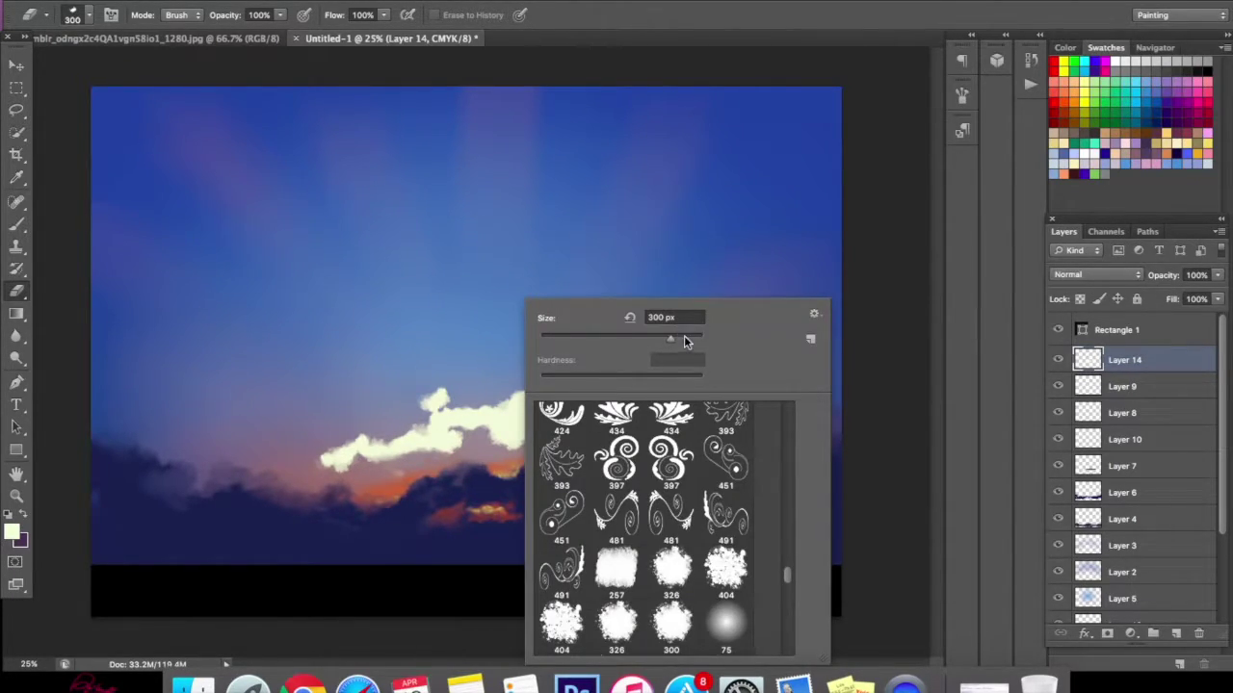
pyautogui.moveTo(687, 340); pyautogui.dragTo(692, 338)
pyautogui.press('Return')
pyautogui.moveTo(327, 462)
pyautogui.mouseDown()
pyautogui.moveTo(453, 443)
pyautogui.moveTo(558, 405)
pyautogui.moveTo(584, 359)
pyautogui.moveTo(509, 418)
pyautogui.moveTo(453, 440)
pyautogui.mouseUp()
pyautogui.click(18, 228)
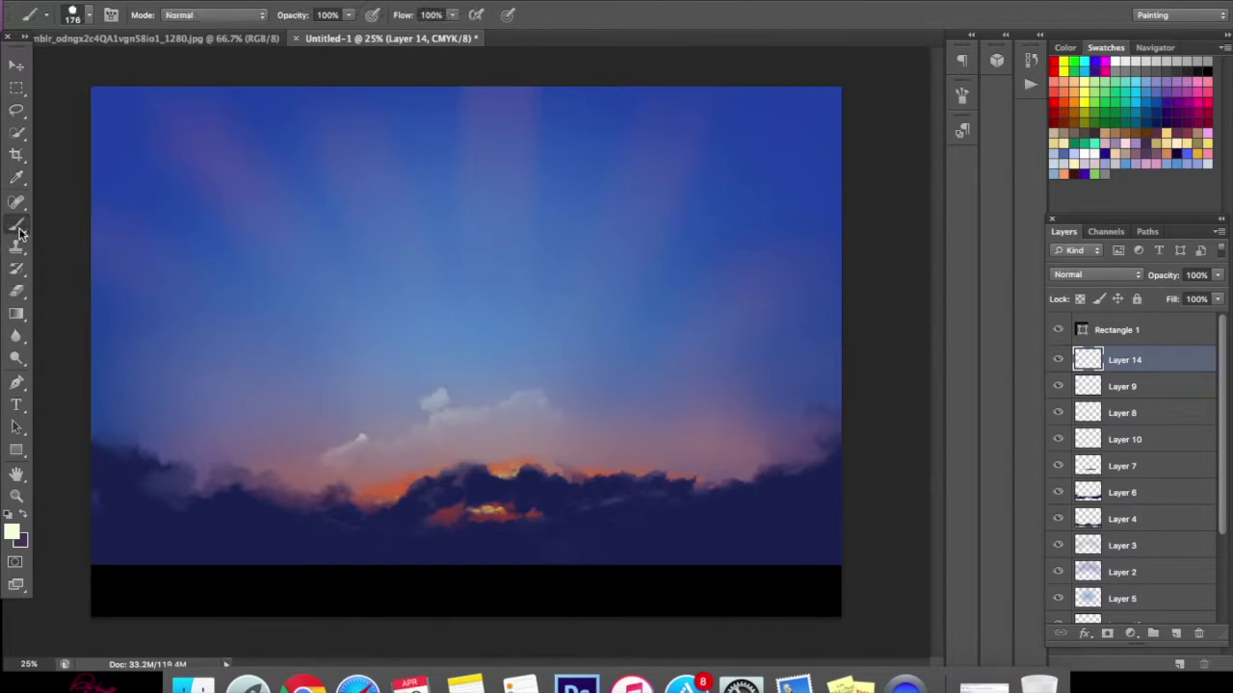
# - Paint cream clouds above the horizon on Layer 14 and soften them with the cloud-shaped Eraser
pyautogui.moveTo(460, 441)
pyautogui.mouseDown()
pyautogui.moveTo(549, 444)
pyautogui.moveTo(622, 475)
pyautogui.moveTo(673, 443)
pyautogui.moveTo(717, 452)
pyautogui.mouseUp()
pyautogui.click(16, 289)
pyautogui.moveTo(662, 505)
pyautogui.mouseDown()
pyautogui.moveTo(528, 494)
pyautogui.moveTo(482, 473)
pyautogui.moveTo(539, 428)
pyautogui.mouseUp()
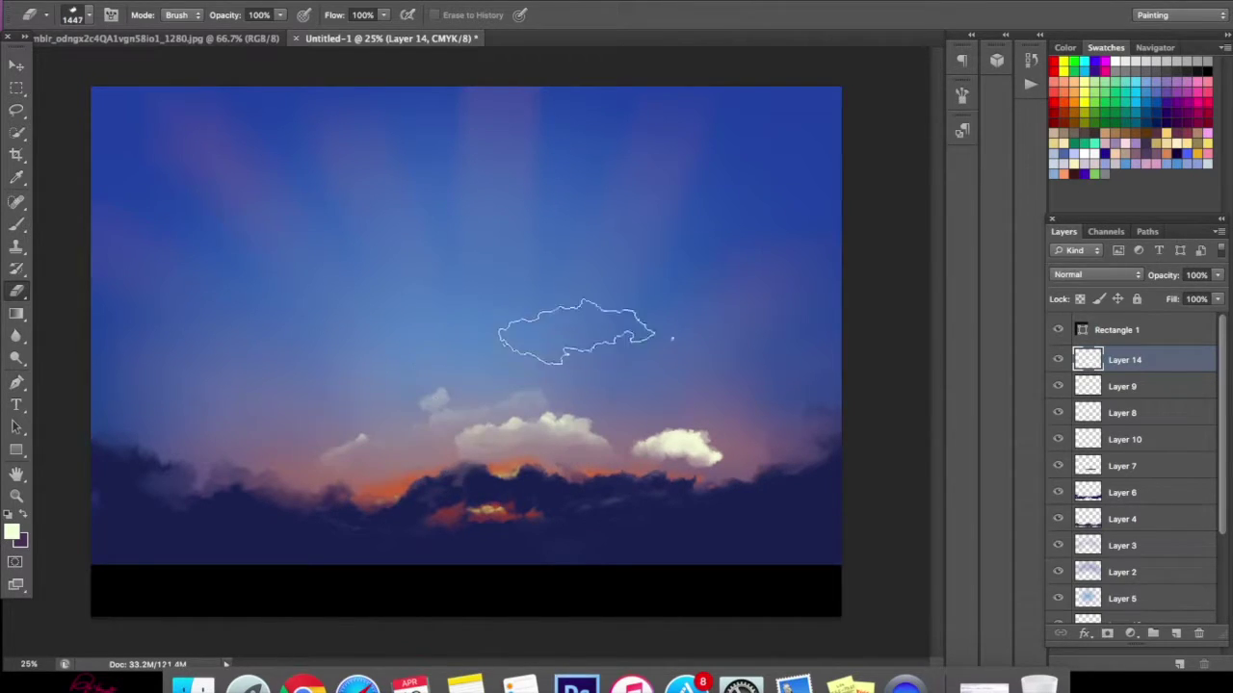
pyautogui.moveTo(527, 386)
pyautogui.mouseDown()
pyautogui.moveTo(510, 426)
pyautogui.moveTo(509, 413)
pyautogui.moveTo(442, 370)
pyautogui.mouseUp()
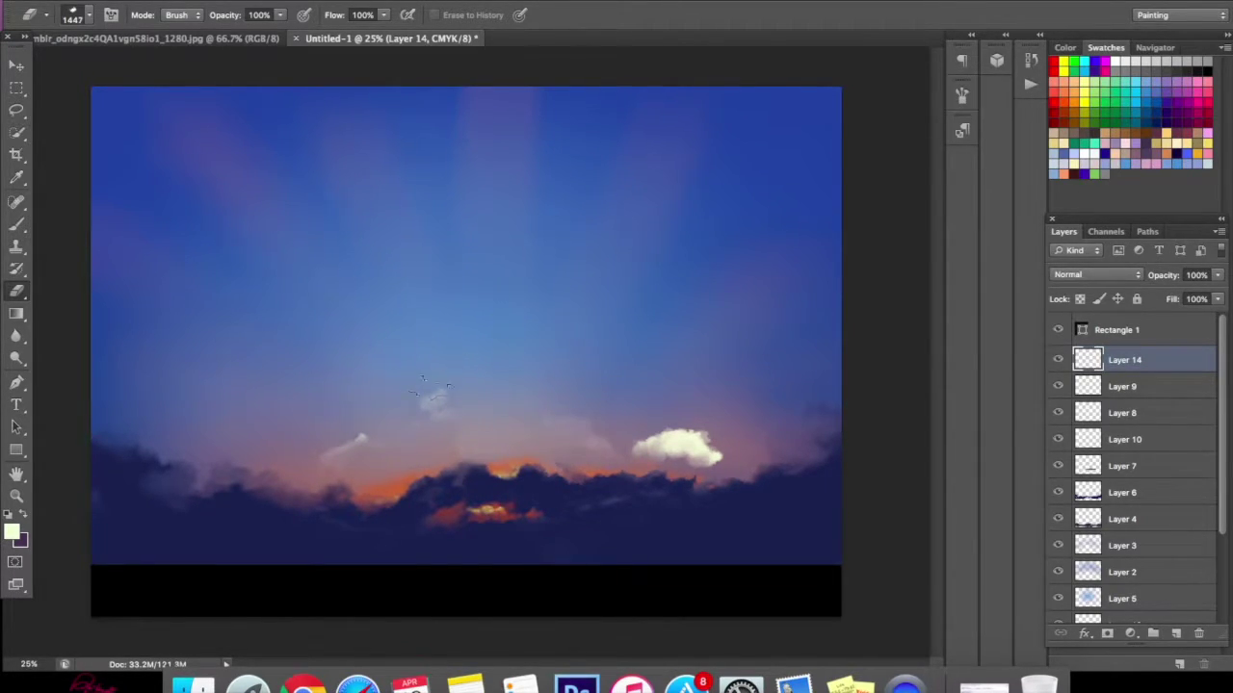
pyautogui.moveTo(639, 403); pyautogui.dragTo(693, 447)
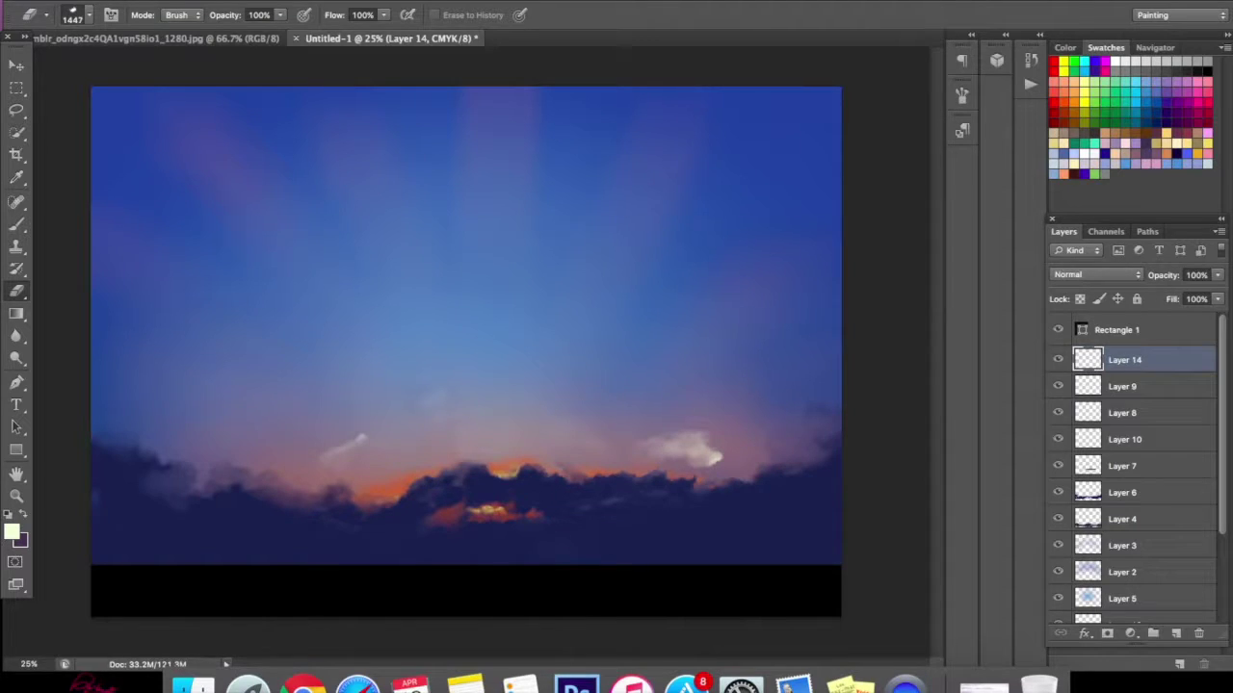
# - Delete Layer 14 with its painted clouds
pyautogui.click(1198, 632)
pyautogui.click(755, 237)
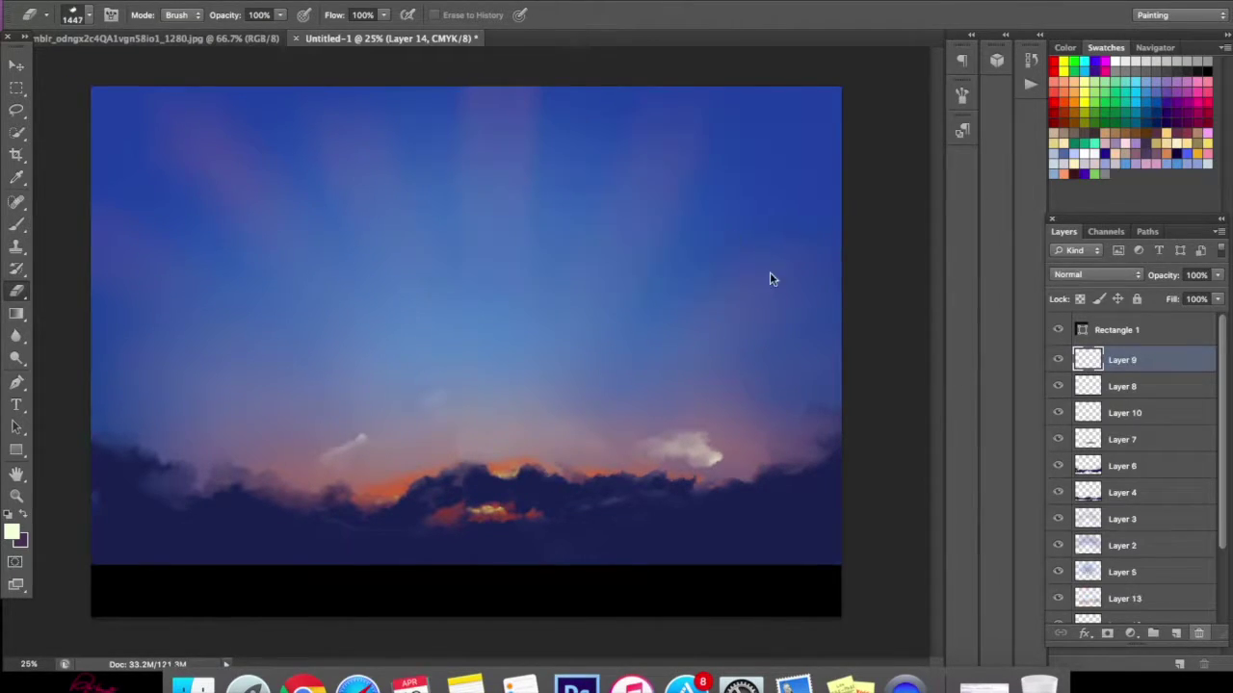
# - Add a new layer above Layer 9, paint cream clouds over the middle of the sky and soften them with the Eraser
pyautogui.click(1175, 633)
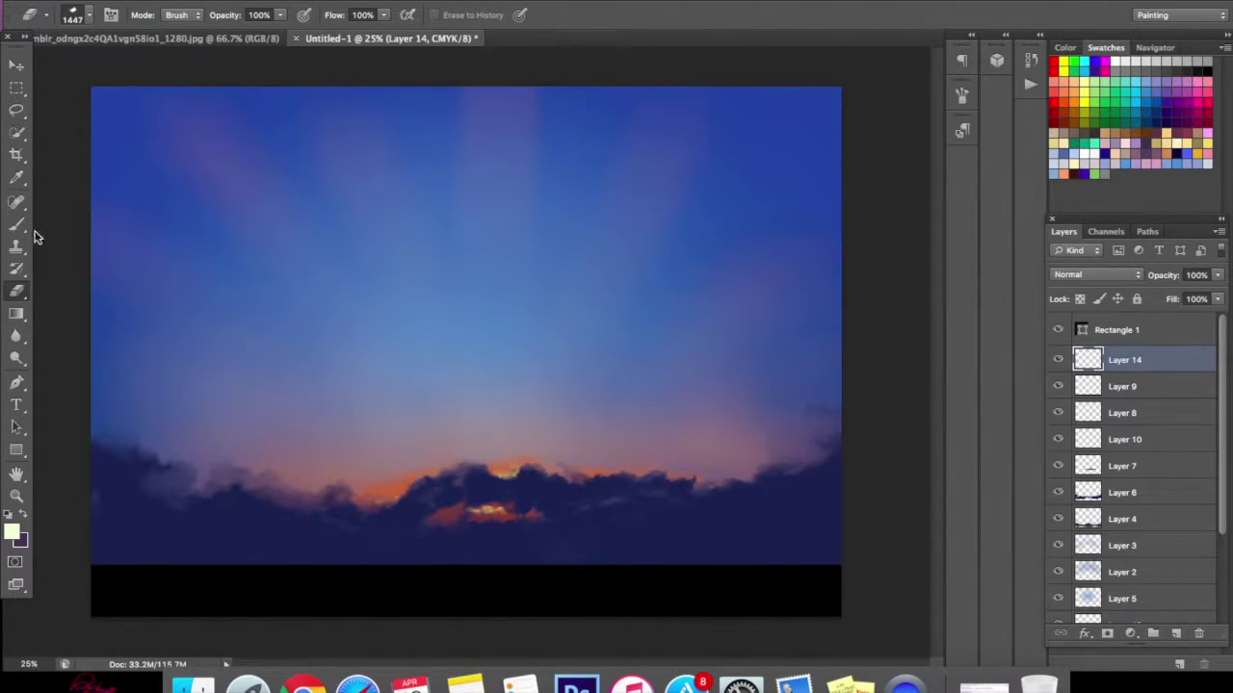
pyautogui.click(18, 225)
pyautogui.moveTo(569, 406)
pyautogui.mouseDown()
pyautogui.moveTo(603, 395)
pyautogui.moveTo(580, 405)
pyautogui.moveTo(566, 391)
pyautogui.moveTo(547, 405)
pyautogui.moveTo(534, 371)
pyautogui.moveTo(467, 369)
pyautogui.mouseUp()
pyautogui.click(16, 291)
pyautogui.moveTo(578, 424)
pyautogui.mouseDown()
pyautogui.moveTo(539, 409)
pyautogui.moveTo(578, 405)
pyautogui.moveTo(487, 414)
pyautogui.mouseUp()
pyautogui.moveTo(565, 311)
pyautogui.mouseDown()
pyautogui.moveTo(544, 327)
pyautogui.moveTo(588, 323)
pyautogui.mouseUp()
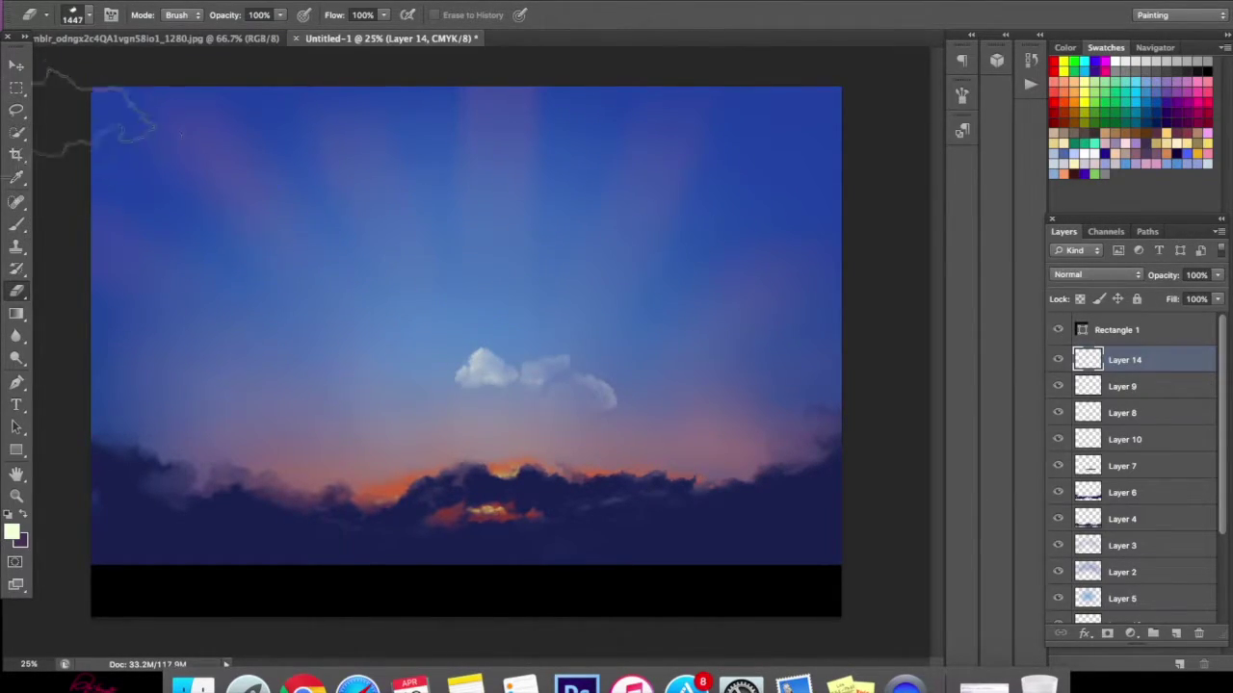
# - Apply a Perspective transform to the clouds, flaring the upper edge to about 228% width and widening the lower edge slightly
pyautogui.click(16, 64)
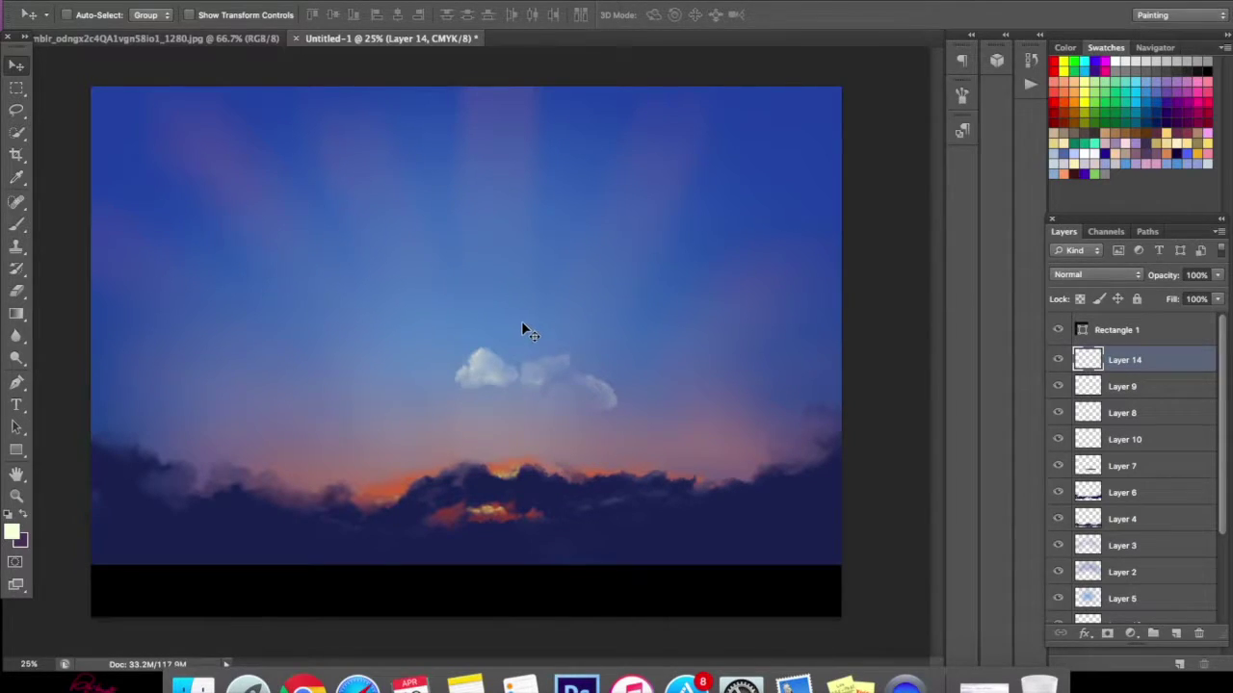
pyautogui.hotkey('ctrl', 't')
pyautogui.rightClick(600, 367)
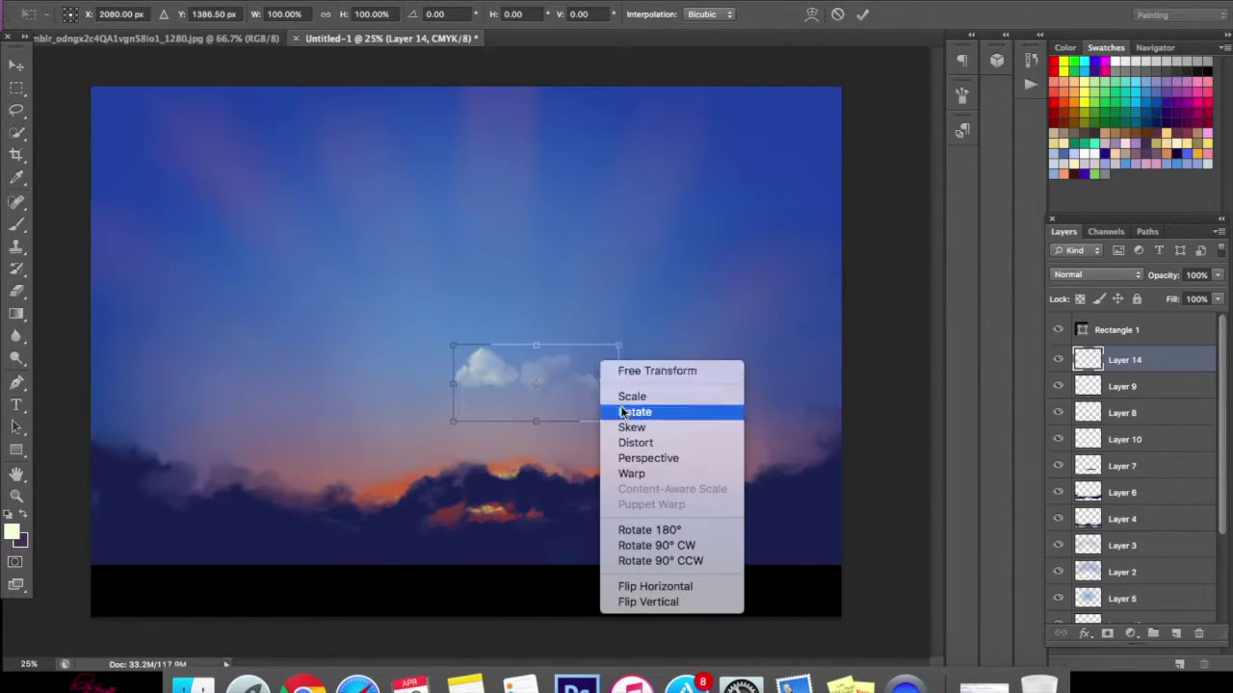
pyautogui.click(633, 466)
pyautogui.moveTo(624, 346); pyautogui.dragTo(724, 345)
pyautogui.moveTo(622, 422)
pyautogui.mouseDown()
pyautogui.moveTo(658, 422)
pyautogui.moveTo(645, 422)
pyautogui.mouseUp()
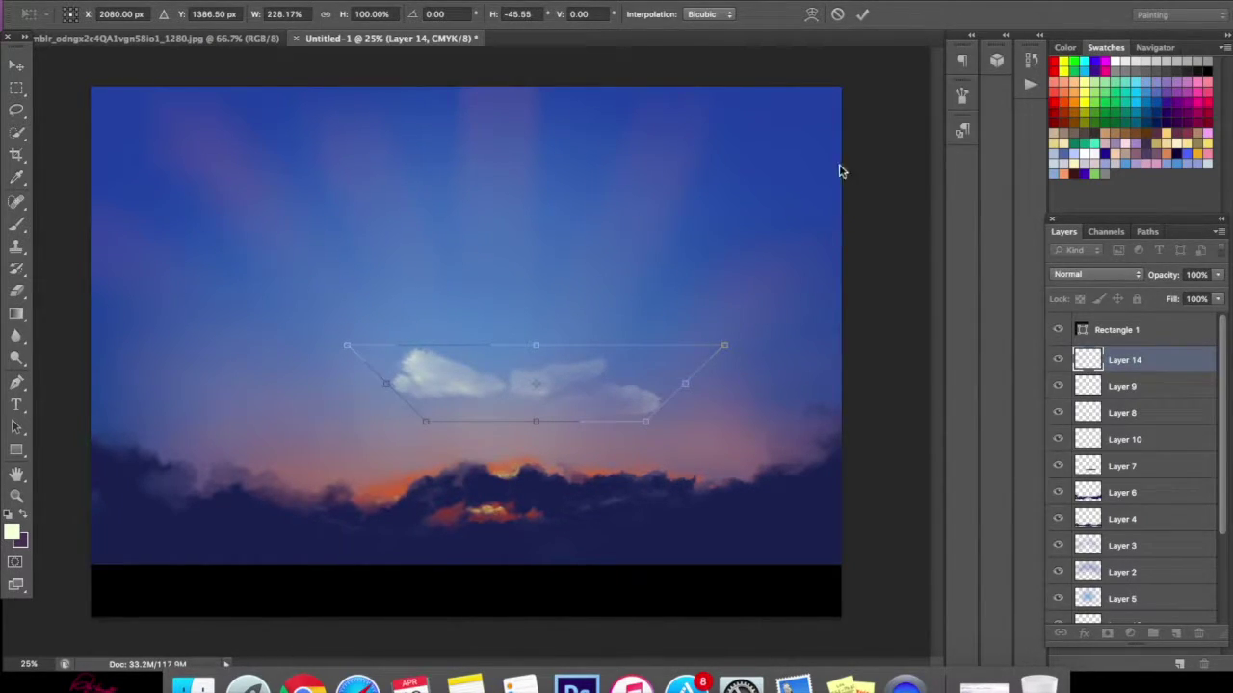
# - Warp the clouds into a flatter, curved shape, apply the transform and move them down to just above the dark cloud bank
pyautogui.click(810, 14)
pyautogui.moveTo(536, 372); pyautogui.dragTo(381, 449)
pyautogui.moveTo(417, 403); pyautogui.dragTo(408, 396)
pyautogui.click(865, 14)
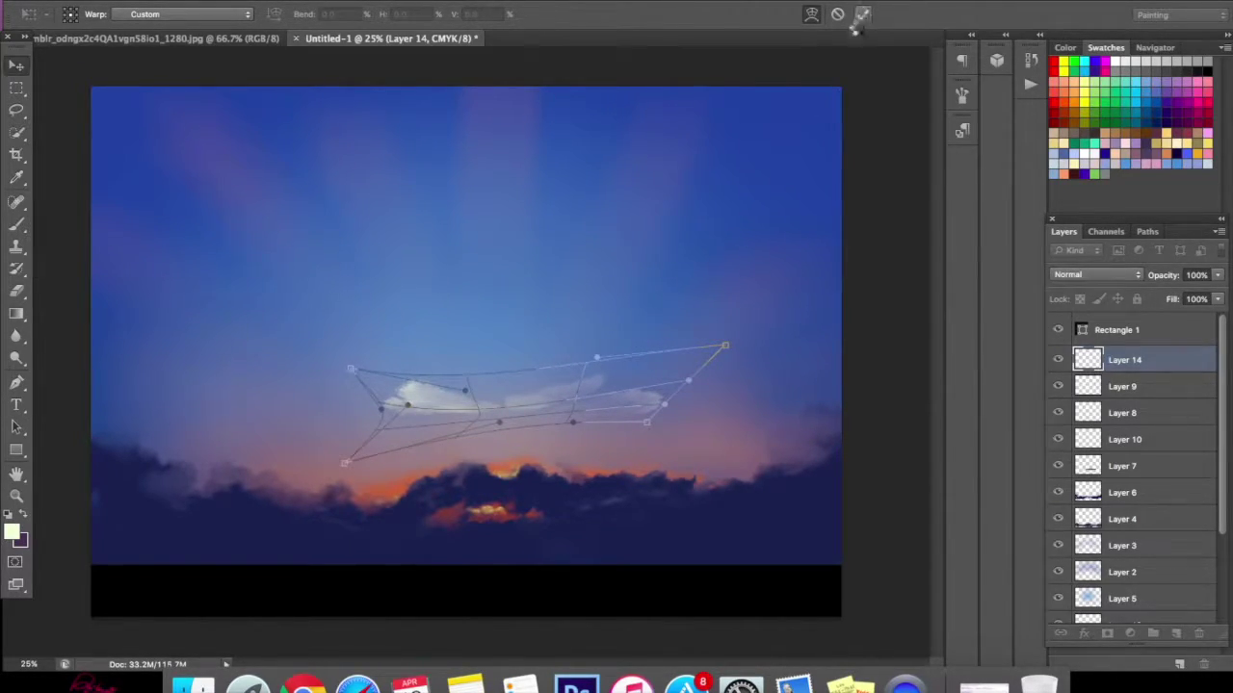
pyautogui.moveTo(542, 395); pyautogui.dragTo(607, 439)
# - Paint a cream highlight on the left part of the cloud and soften it with the Eraser
pyautogui.click(16, 224)
pyautogui.moveTo(449, 438); pyautogui.dragTo(497, 443)
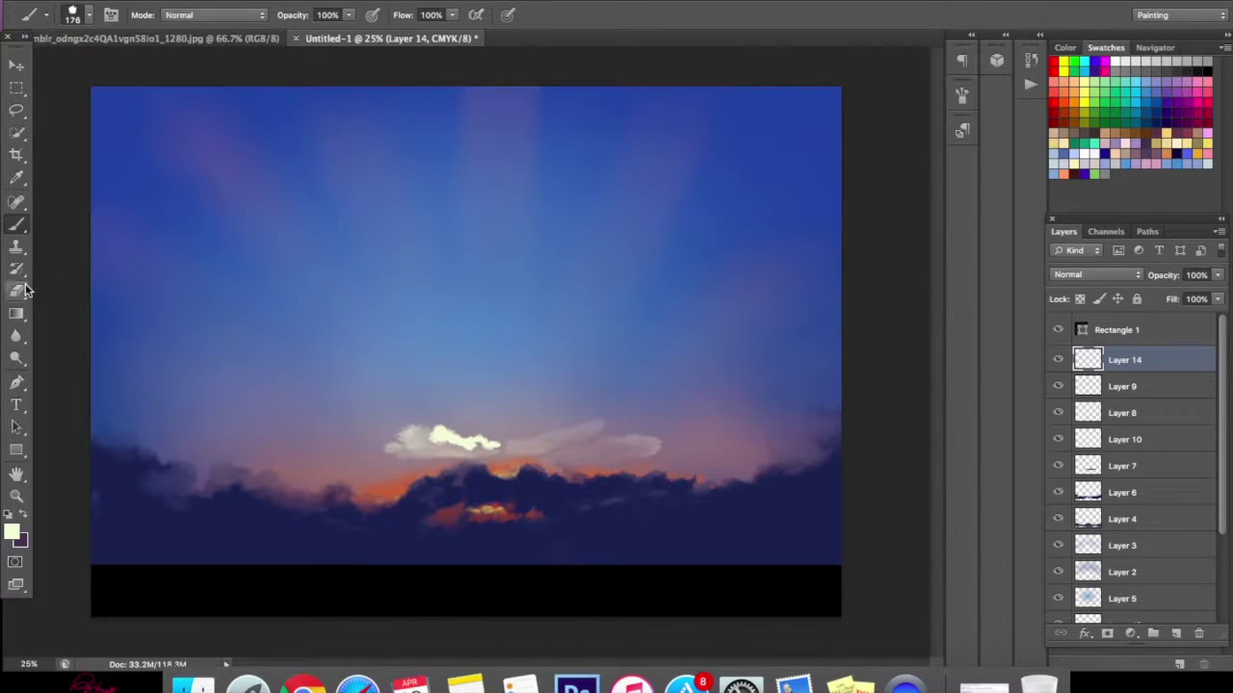
pyautogui.click(16, 291)
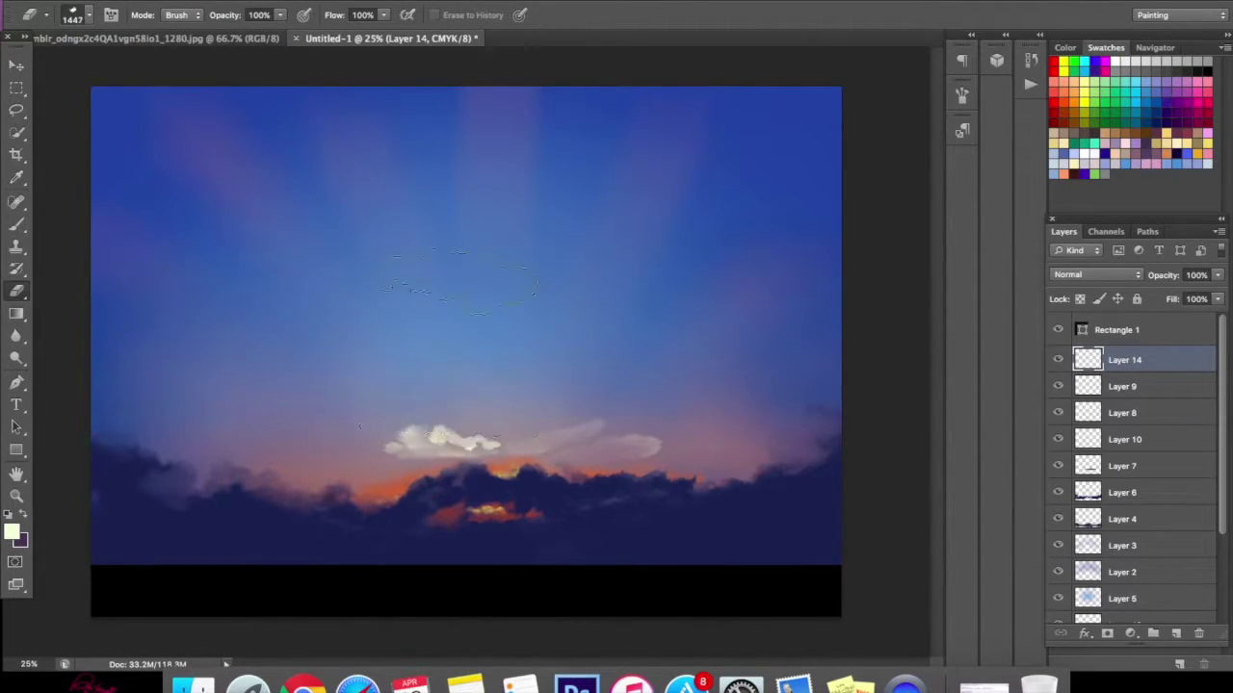
# - Undo the latest eraser and brush strokes on the left part of the cloud, one step at a time
pyautogui.click(175, 2)
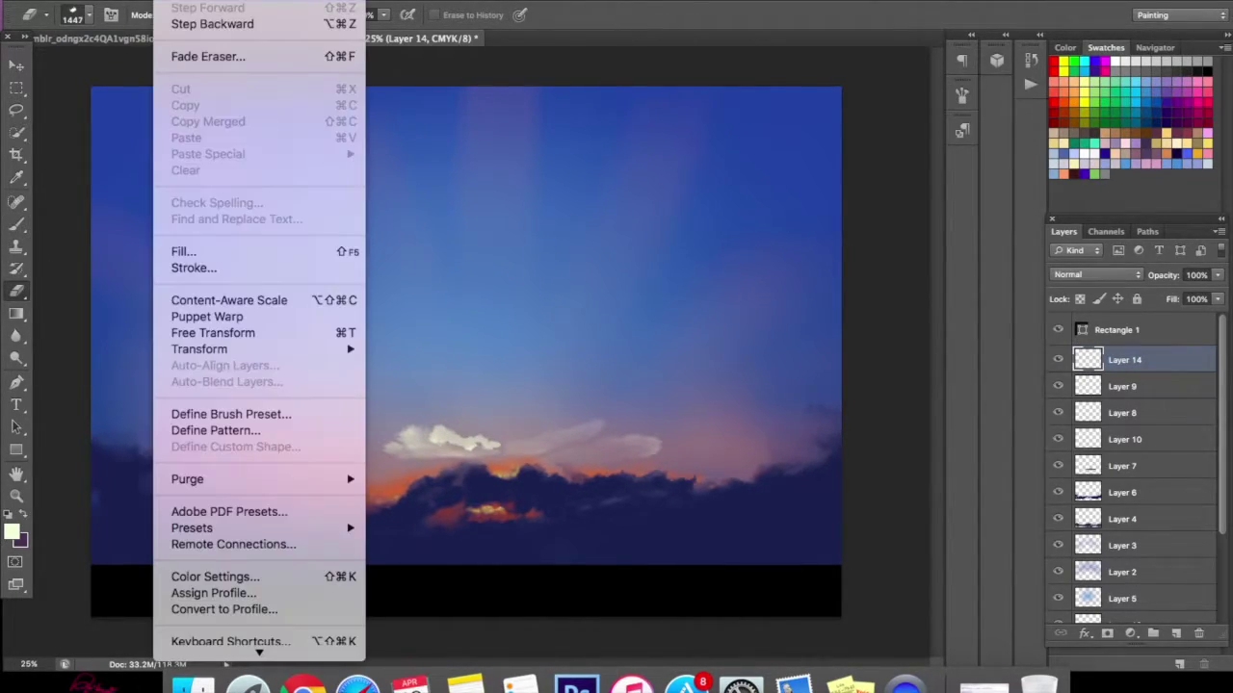
pyautogui.click(189, 27)
pyautogui.click(176, 3)
pyautogui.click(190, 27)
pyautogui.click(176, 3)
pyautogui.click(188, 29)
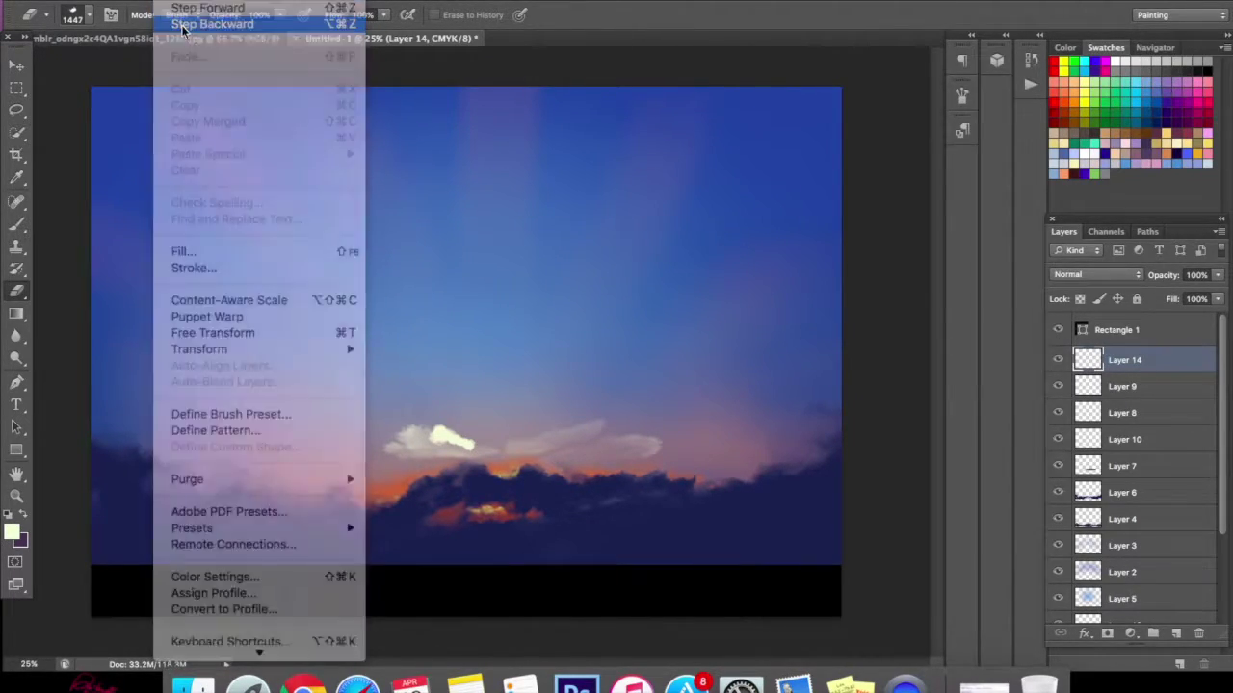
# - Try painting a round cream puff over the left part of the cloud, then step back one stroke
pyautogui.click(16, 223)
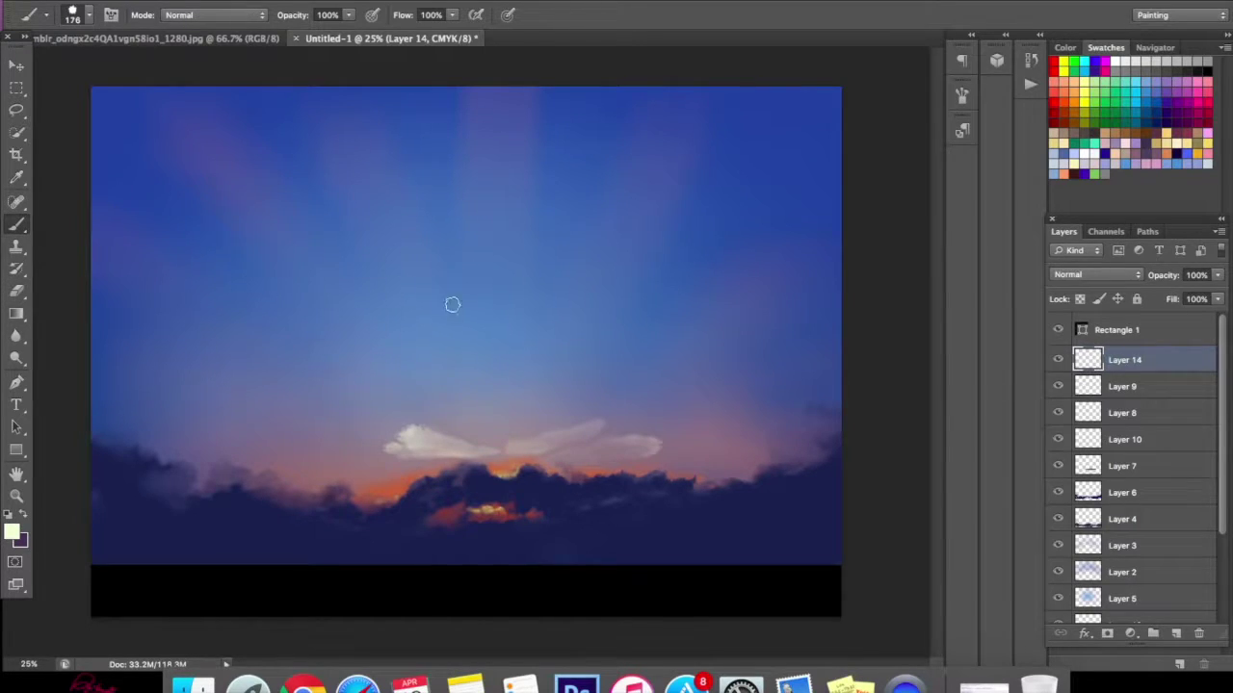
pyautogui.rightClick(449, 303)
pyautogui.moveTo(439, 412)
pyautogui.mouseDown()
pyautogui.moveTo(429, 428)
pyautogui.moveTo(456, 434)
pyautogui.mouseUp()
pyautogui.click(175, 3)
pyautogui.click(187, 30)
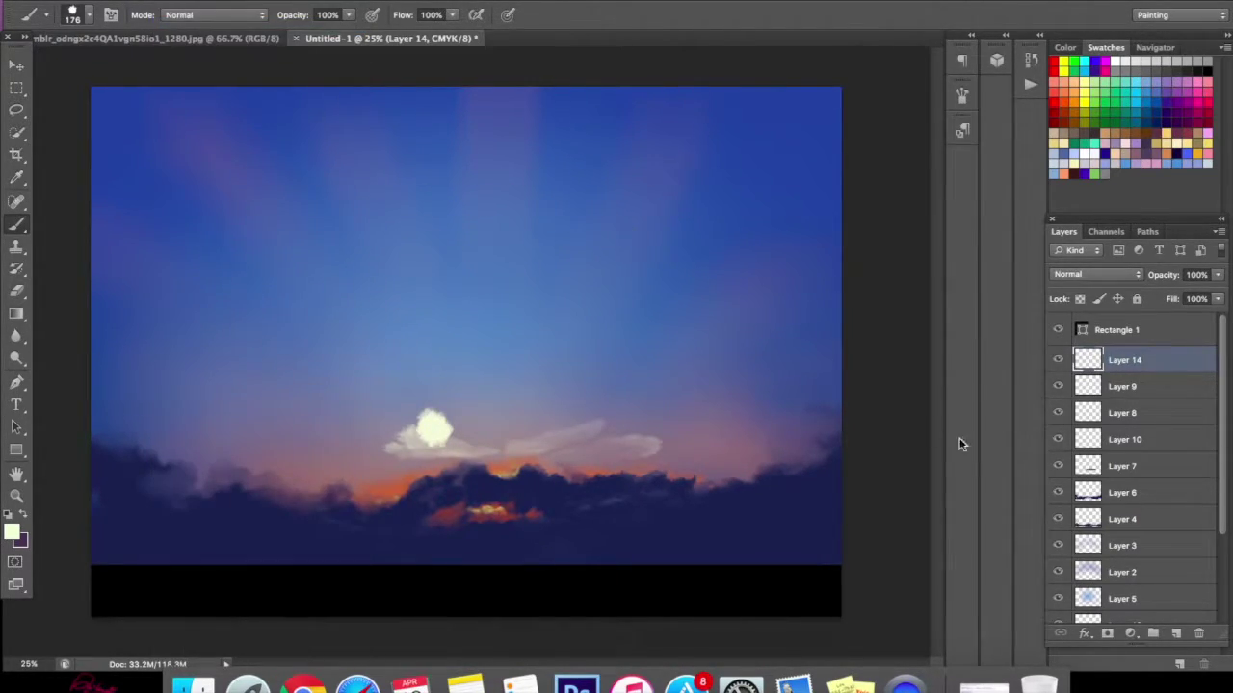
# - Add a new layer, then step back to remove both the layer and the round cream puff
pyautogui.click(1176, 632)
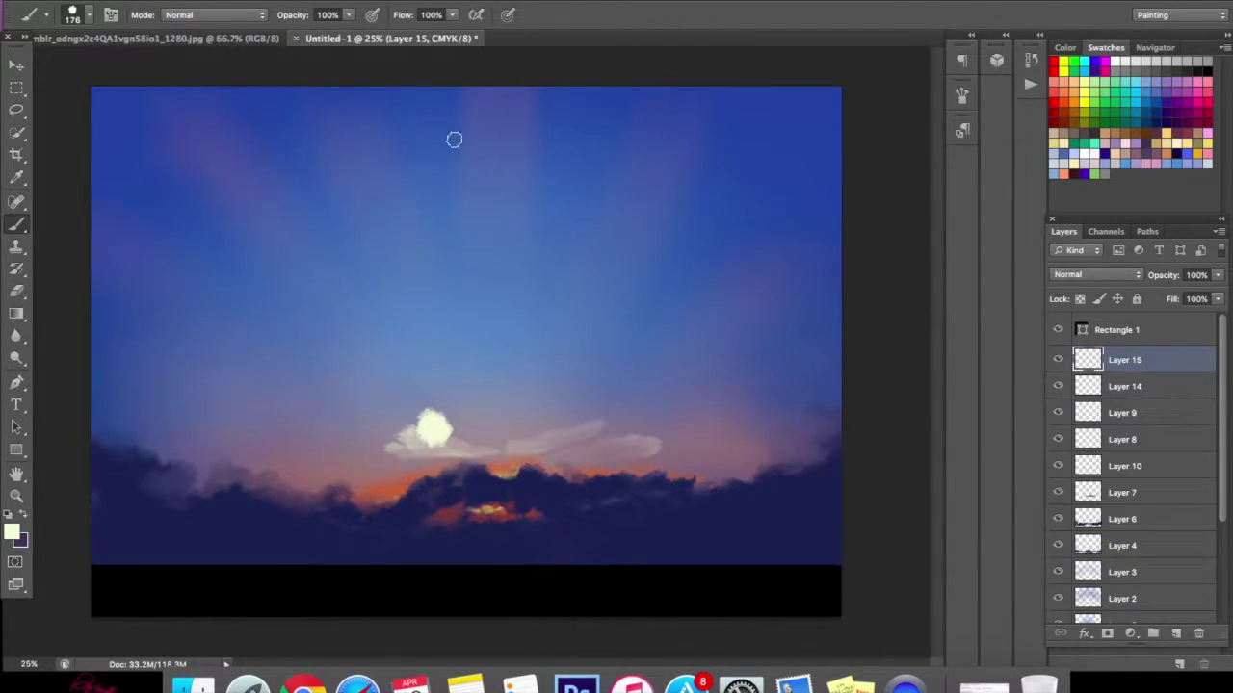
pyautogui.click(176, 3)
pyautogui.click(183, 19)
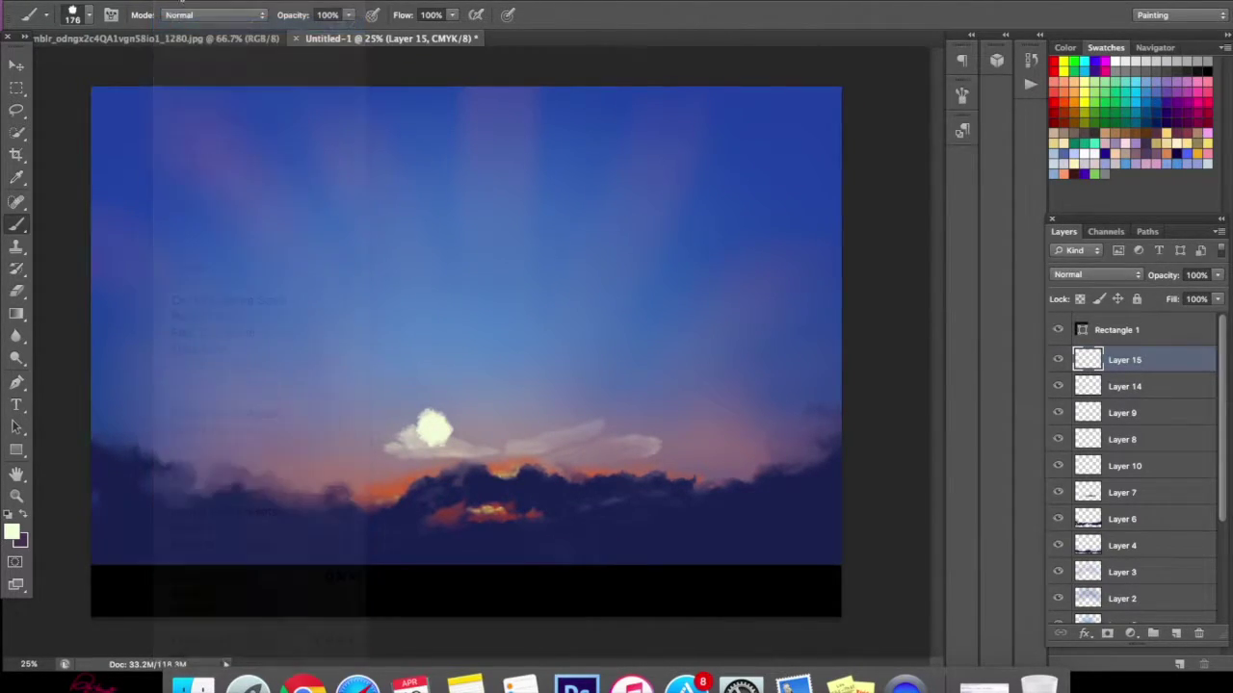
pyautogui.click(175, 2)
pyautogui.click(188, 19)
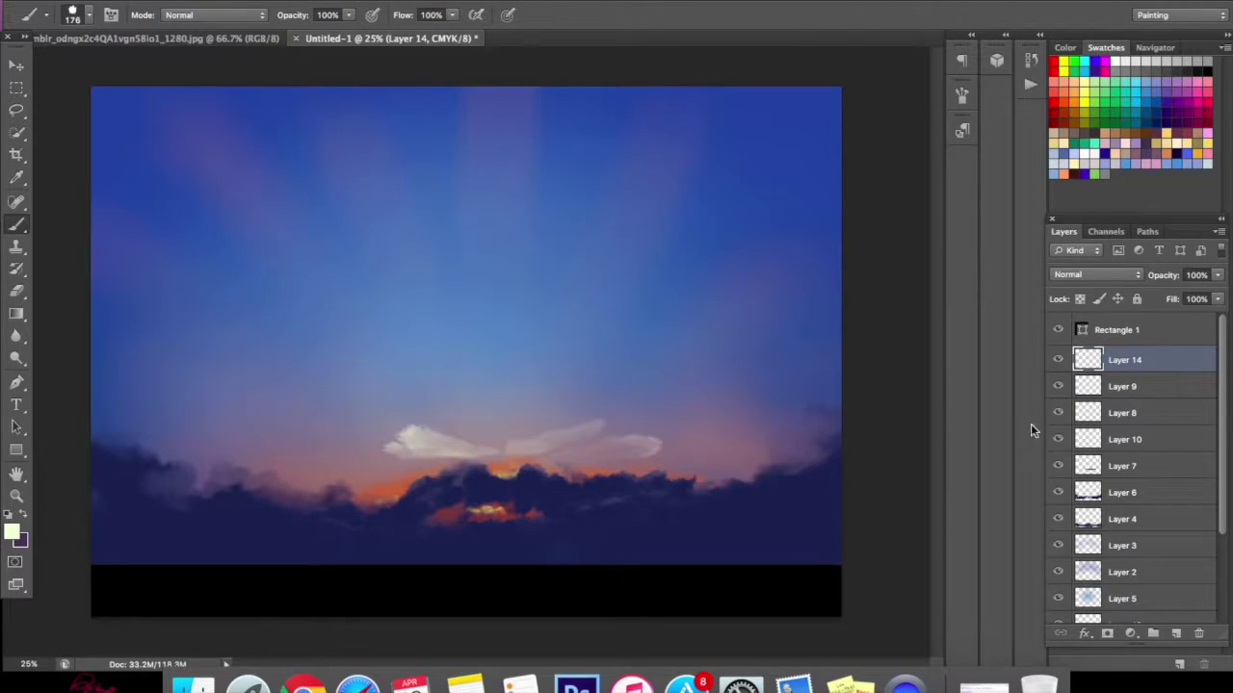
# - Add a new layer above Layer 14, paint small cream puffs over the middle of the cloud and fade them with the Eraser
pyautogui.click(1176, 633)
pyautogui.moveTo(545, 424)
pyautogui.mouseDown()
pyautogui.moveTo(538, 438)
pyautogui.moveTo(591, 424)
pyautogui.moveTo(578, 435)
pyautogui.mouseUp()
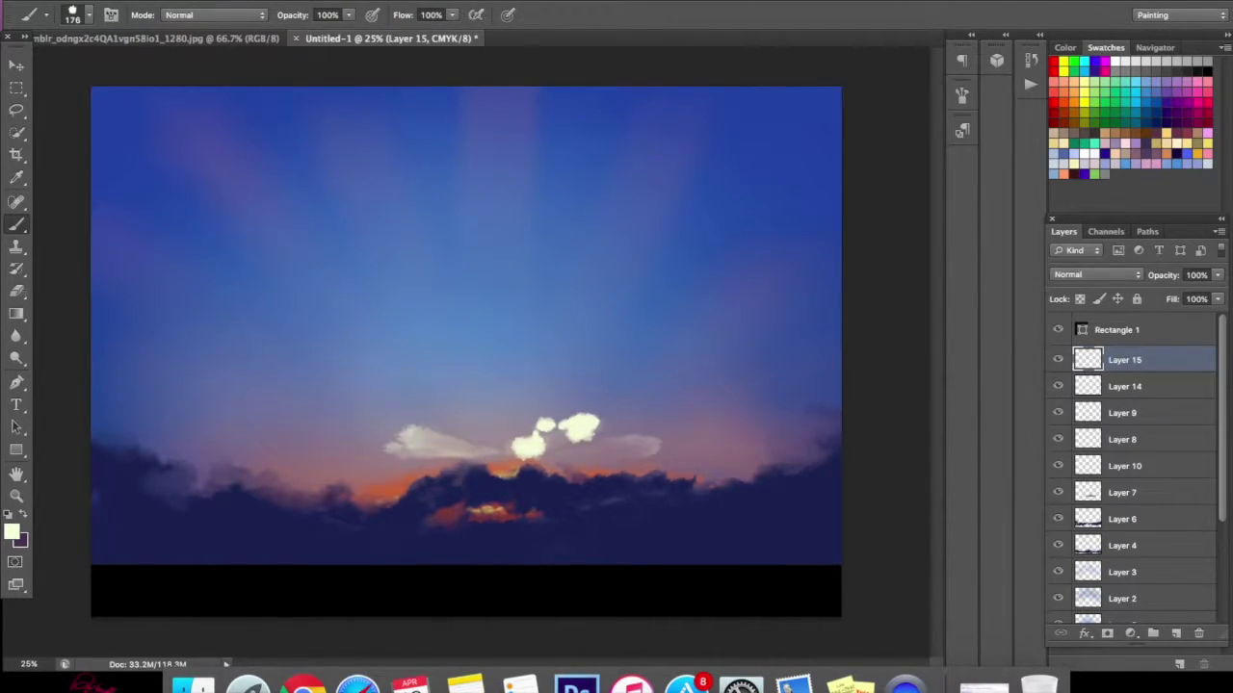
pyautogui.press('e')
pyautogui.moveTo(539, 448)
pyautogui.mouseDown()
pyautogui.moveTo(549, 476)
pyautogui.moveTo(568, 447)
pyautogui.moveTo(665, 376)
pyautogui.mouseUp()
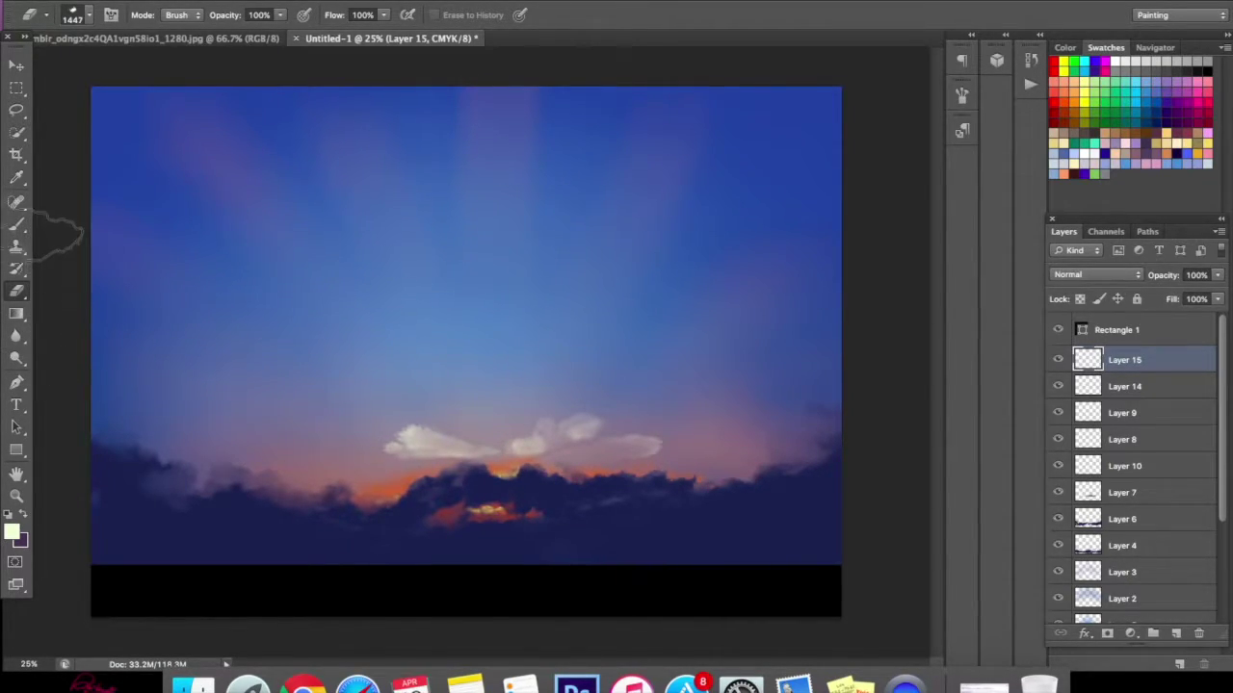
# - Paint a small cream cloud beside the left end of the existing cloud and thin it out with the Eraser
pyautogui.click(17, 228)
pyautogui.moveTo(358, 477)
pyautogui.mouseDown()
pyautogui.moveTo(353, 464)
pyautogui.moveTo(378, 449)
pyautogui.moveTo(347, 422)
pyautogui.moveTo(355, 435)
pyautogui.moveTo(318, 433)
pyautogui.moveTo(330, 468)
pyautogui.moveTo(316, 482)
pyautogui.moveTo(328, 475)
pyautogui.mouseUp()
pyautogui.press('e')
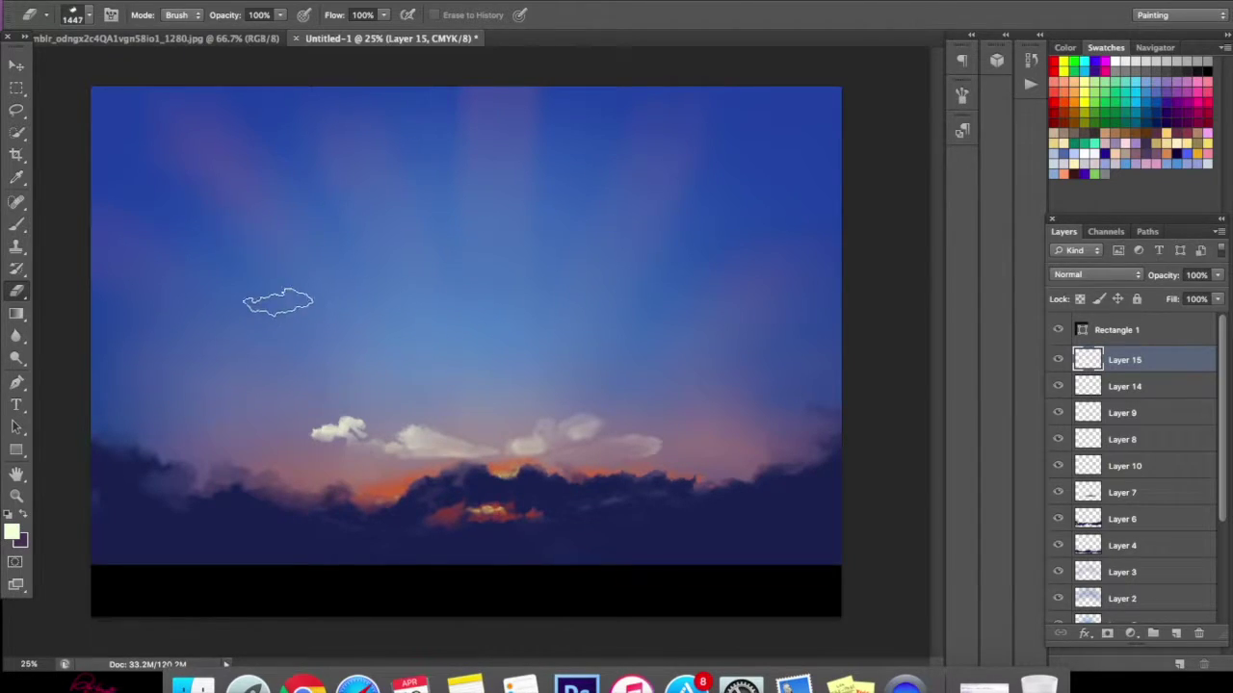
pyautogui.click(17, 245)
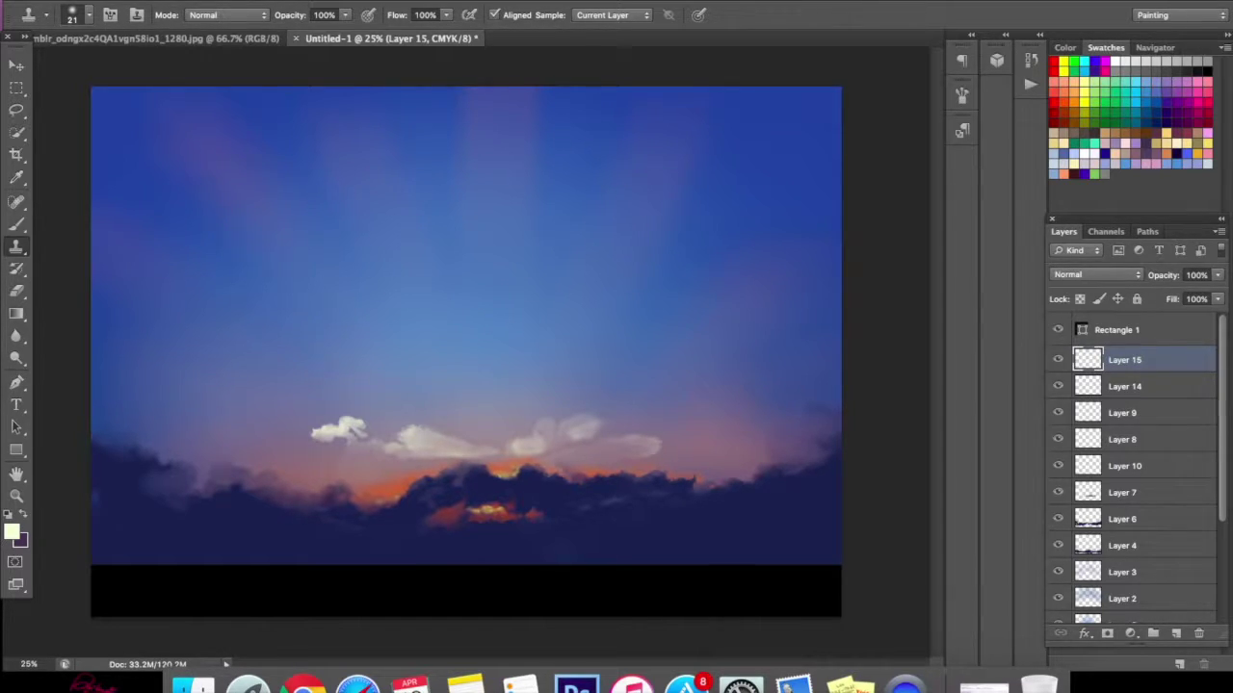
# - Delete Layer 15 and Layer 14 with all the cream clouds
pyautogui.click(1197, 634)
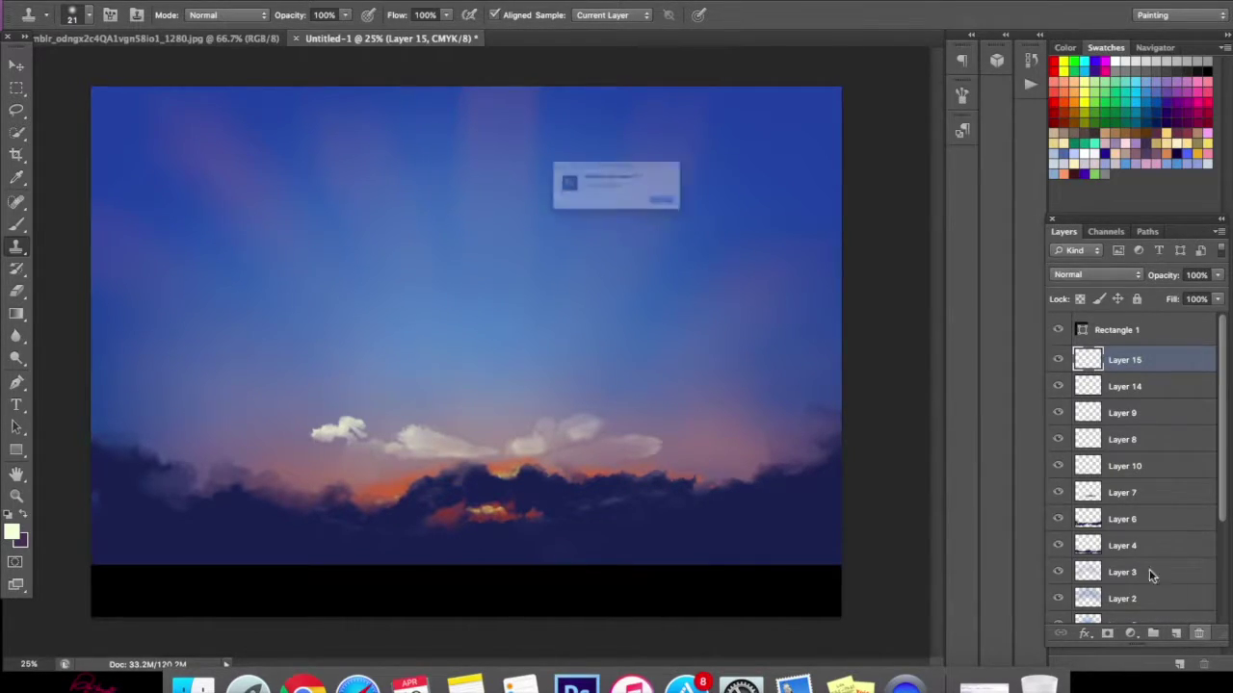
pyautogui.click(733, 225)
pyautogui.click(1200, 634)
pyautogui.click(734, 225)
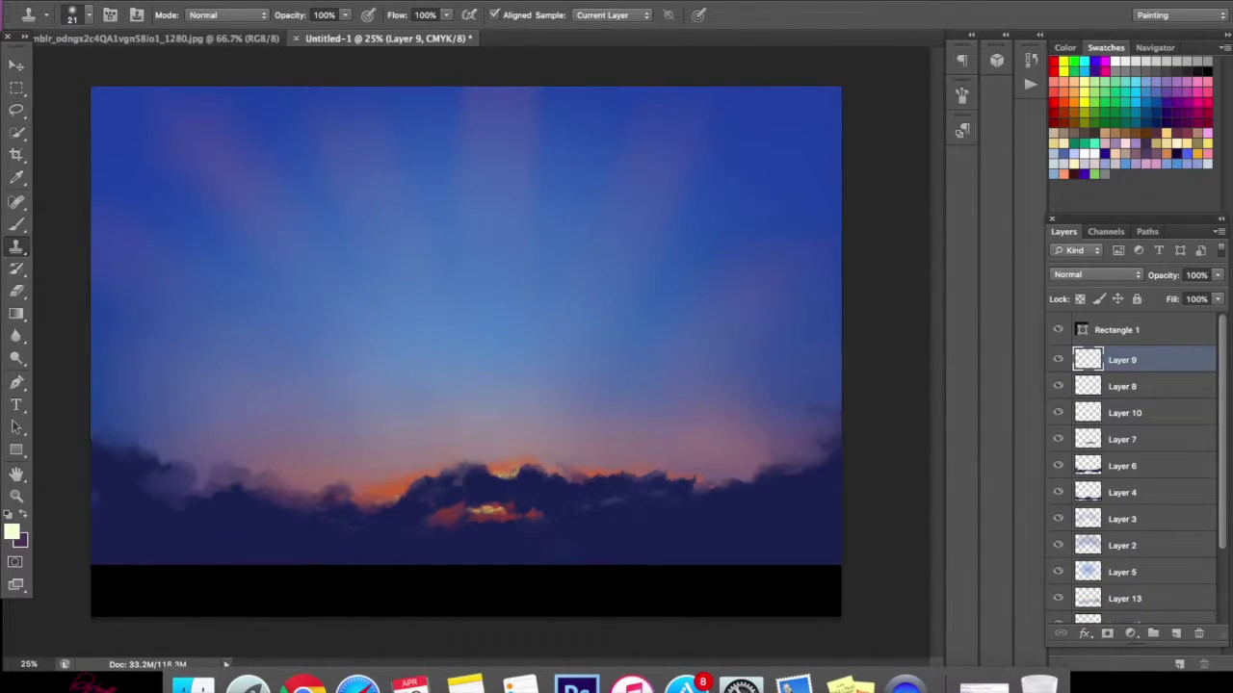
# - Add a new layer above Layer 9 and set the foreground colour to the muted red #976b69 sampled from the horizon
pyautogui.click(1174, 634)
pyautogui.click(14, 533)
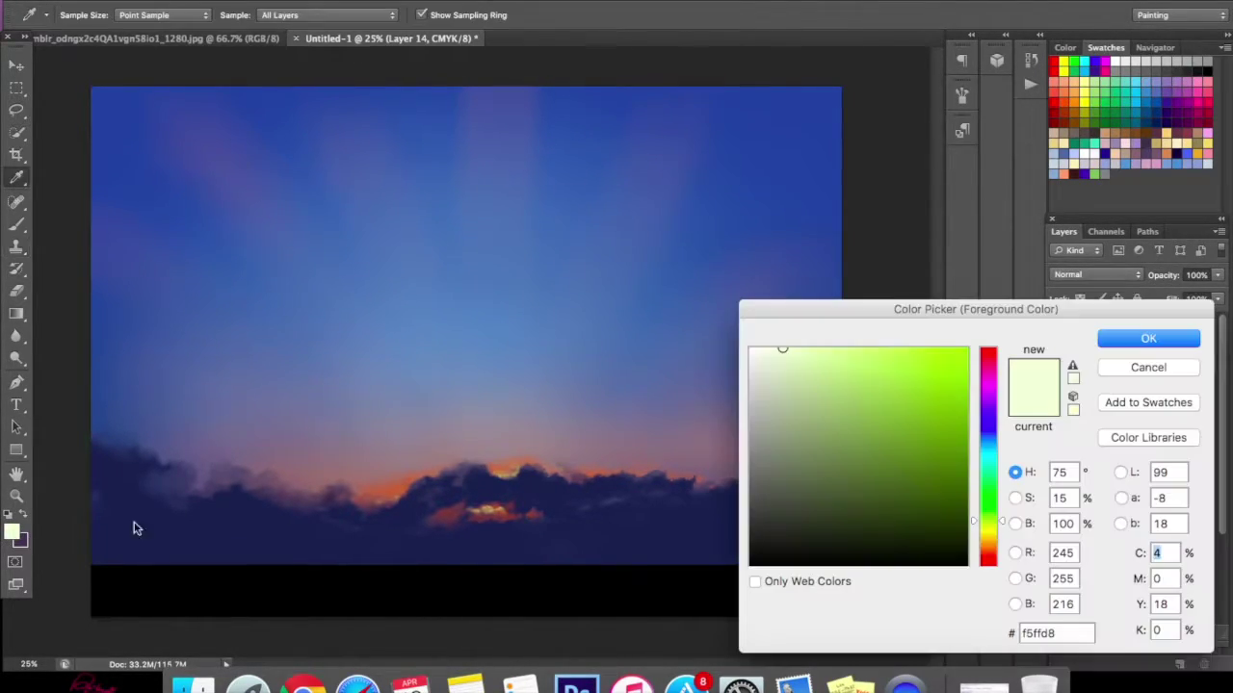
pyautogui.click(645, 462)
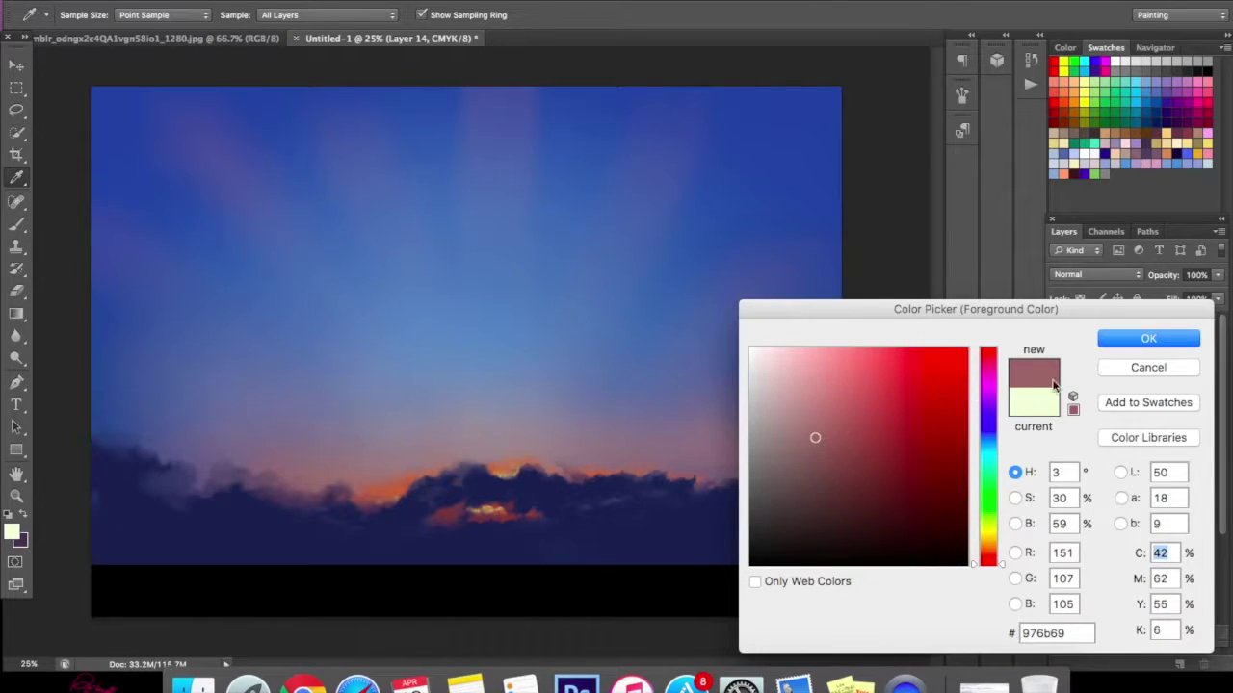
pyautogui.click(1111, 337)
# - Paint a bumpy muted-red cloud shape with a small detached puff above the right half of the horizon
pyautogui.press('b')
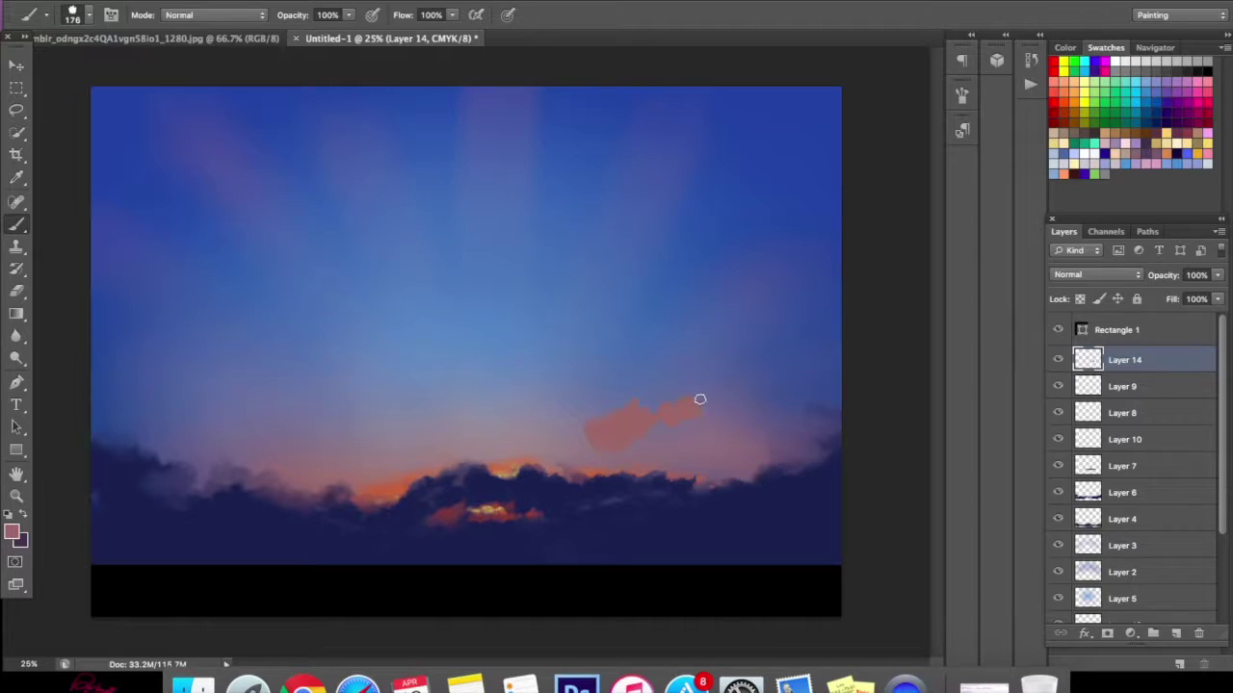
pyautogui.moveTo(572, 391)
pyautogui.mouseDown()
pyautogui.moveTo(574, 421)
pyautogui.moveTo(587, 424)
pyautogui.moveTo(531, 402)
pyautogui.mouseUp()
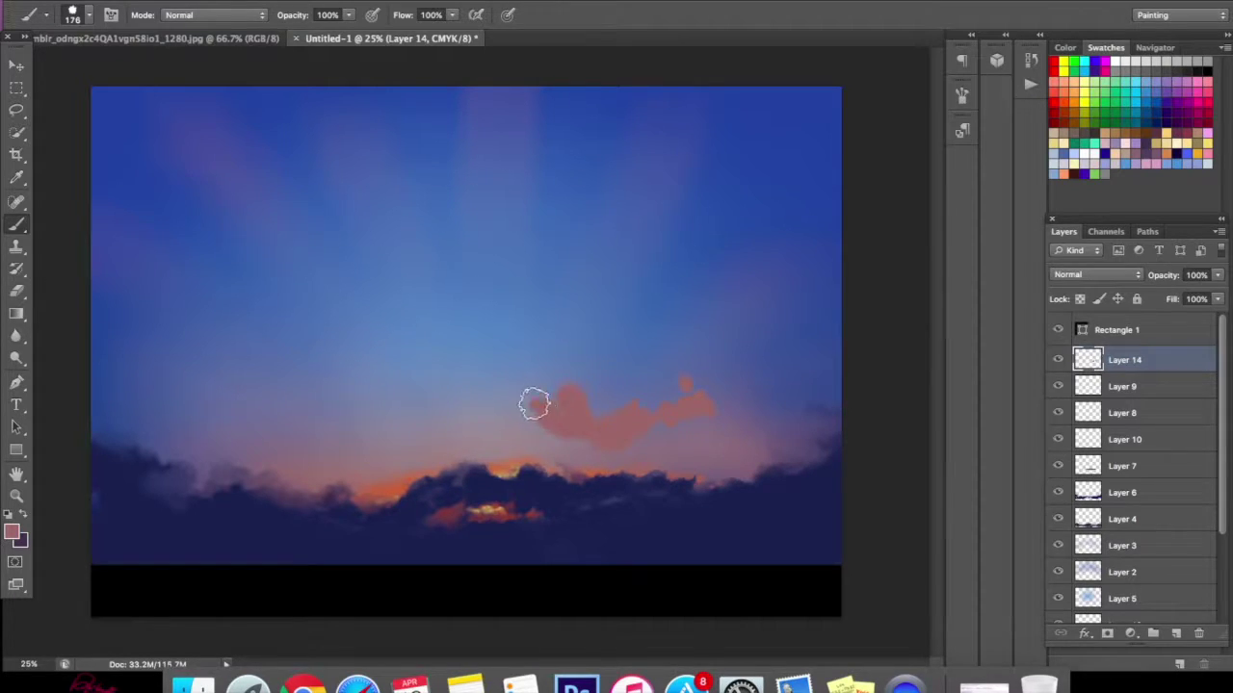
pyautogui.moveTo(682, 382); pyautogui.dragTo(729, 385)
pyautogui.click(740, 388)
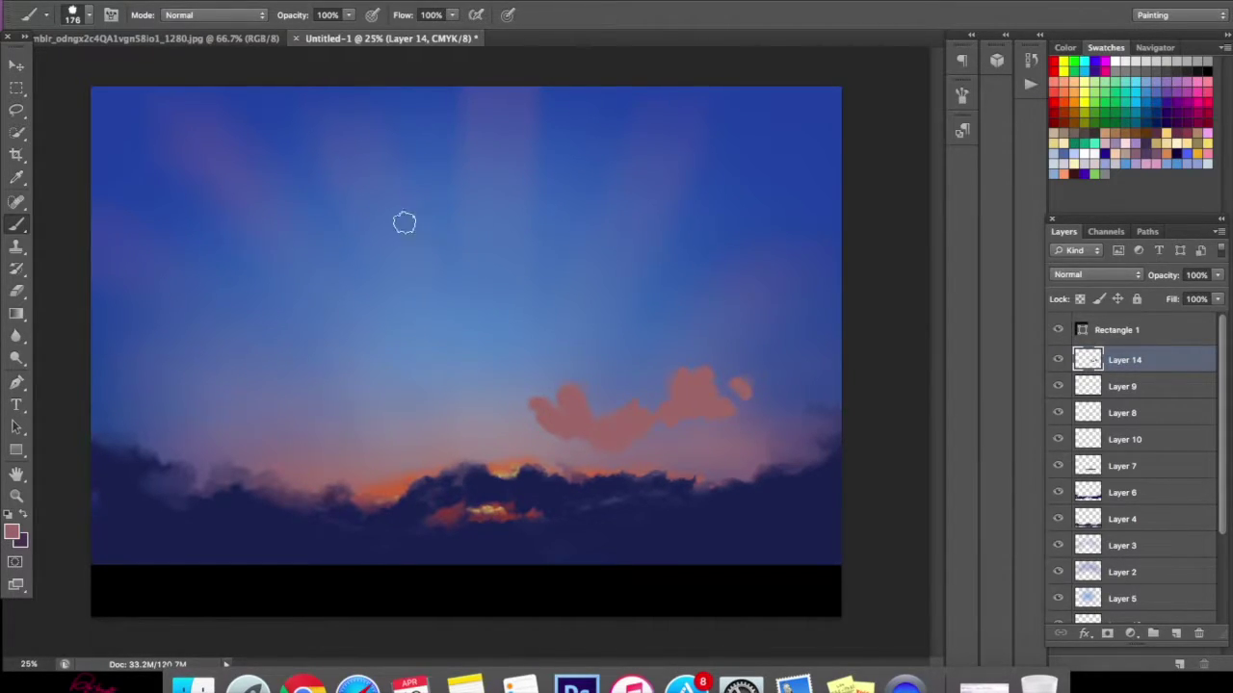
# - Apply a Perspective transform to the red cloud, flaring its upper edge to about 197% width and narrowing its lower edge
pyautogui.click(17, 65)
pyautogui.hotkey('ctrl', 't')
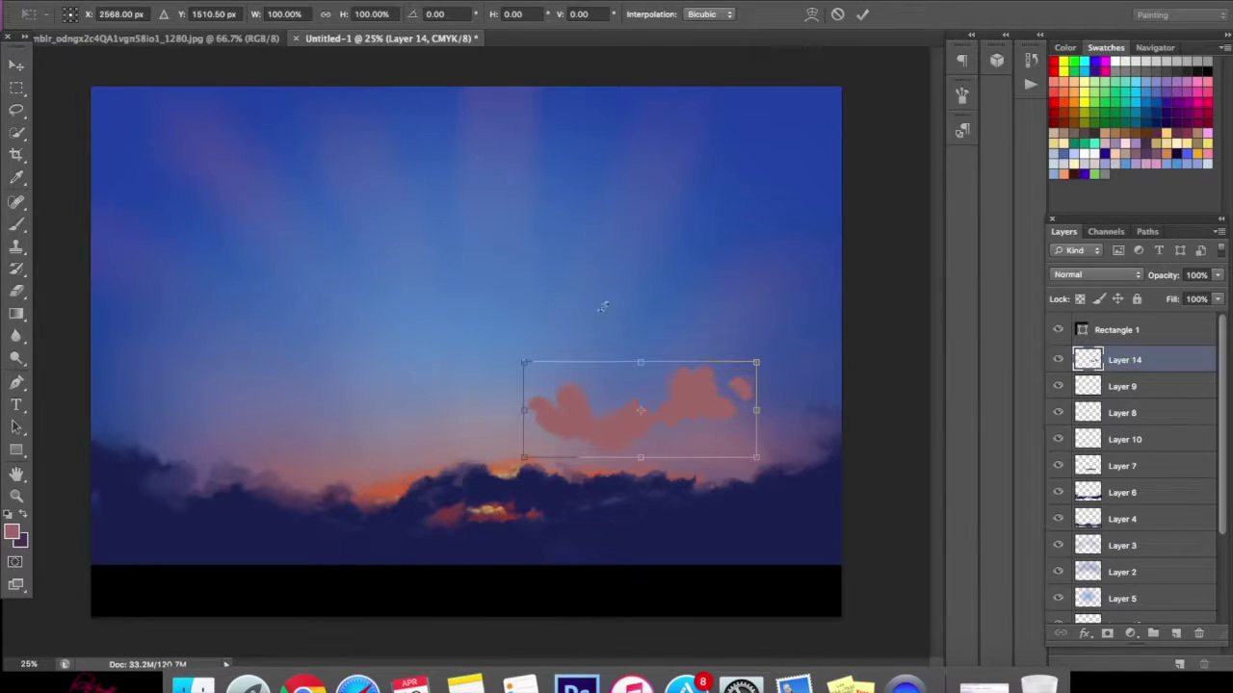
pyautogui.rightClick(719, 388)
pyautogui.click(753, 482)
pyautogui.moveTo(758, 363); pyautogui.dragTo(847, 316)
pyautogui.moveTo(749, 455)
pyautogui.mouseDown()
pyautogui.moveTo(785, 457)
pyautogui.moveTo(727, 453)
pyautogui.mouseUp()
pyautogui.moveTo(835, 377); pyautogui.dragTo(897, 359)
pyautogui.moveTo(729, 458); pyautogui.dragTo(726, 459)
pyautogui.moveTo(874, 345)
pyautogui.mouseDown()
pyautogui.moveTo(886, 347)
pyautogui.moveTo(875, 332)
pyautogui.moveTo(872, 354)
pyautogui.mouseUp()
# - Warp the red cloud on Layer 14, pulling its inner mesh and both lower corners outward and down toward the horizon
pyautogui.click(809, 14)
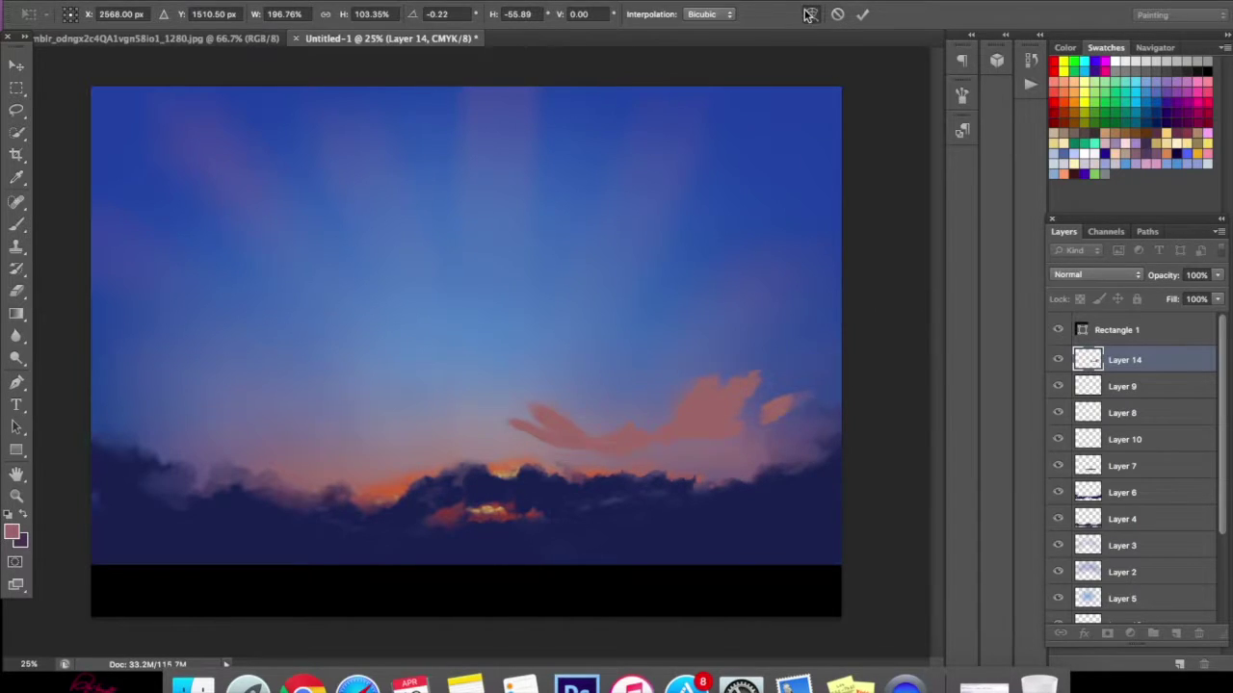
pyautogui.moveTo(686, 410); pyautogui.dragTo(716, 437)
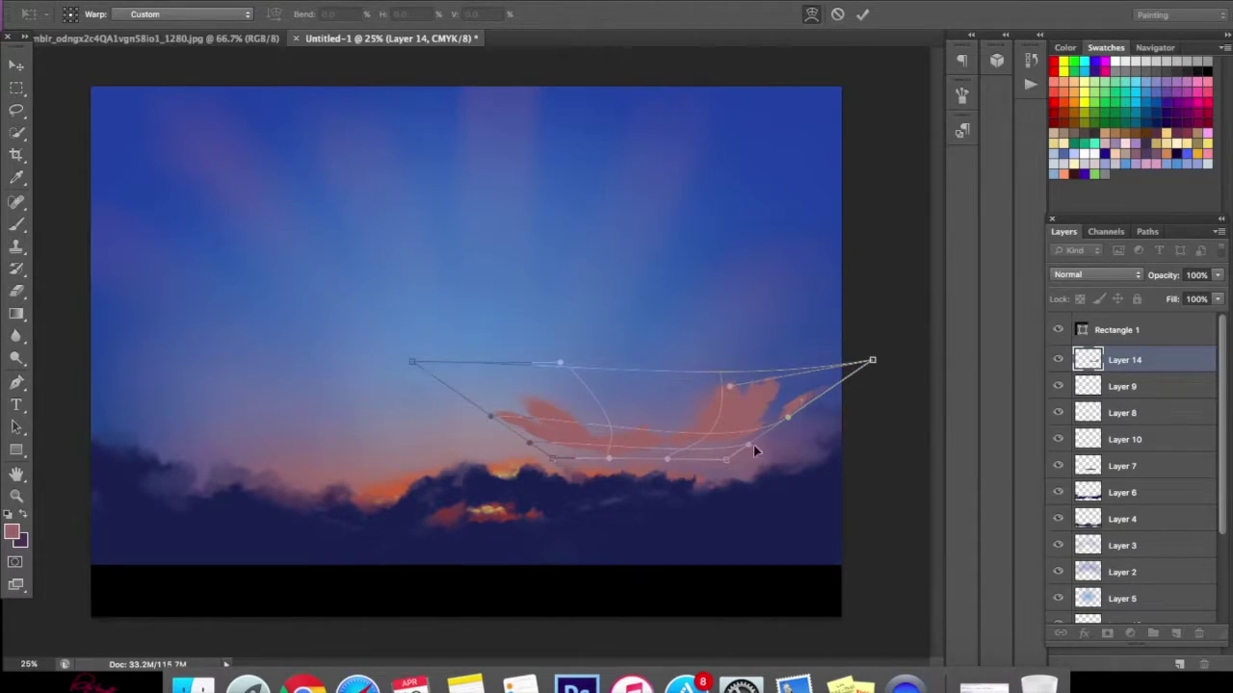
pyautogui.moveTo(730, 466); pyautogui.dragTo(786, 479)
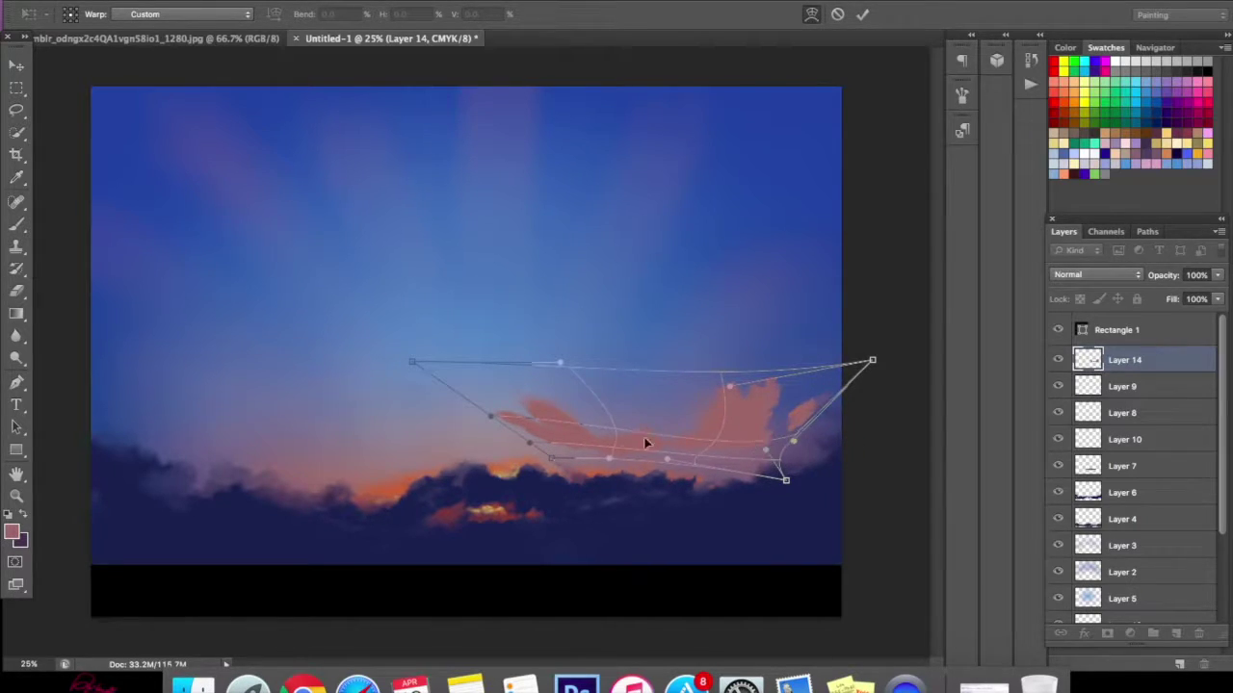
pyautogui.moveTo(550, 458); pyautogui.dragTo(523, 465)
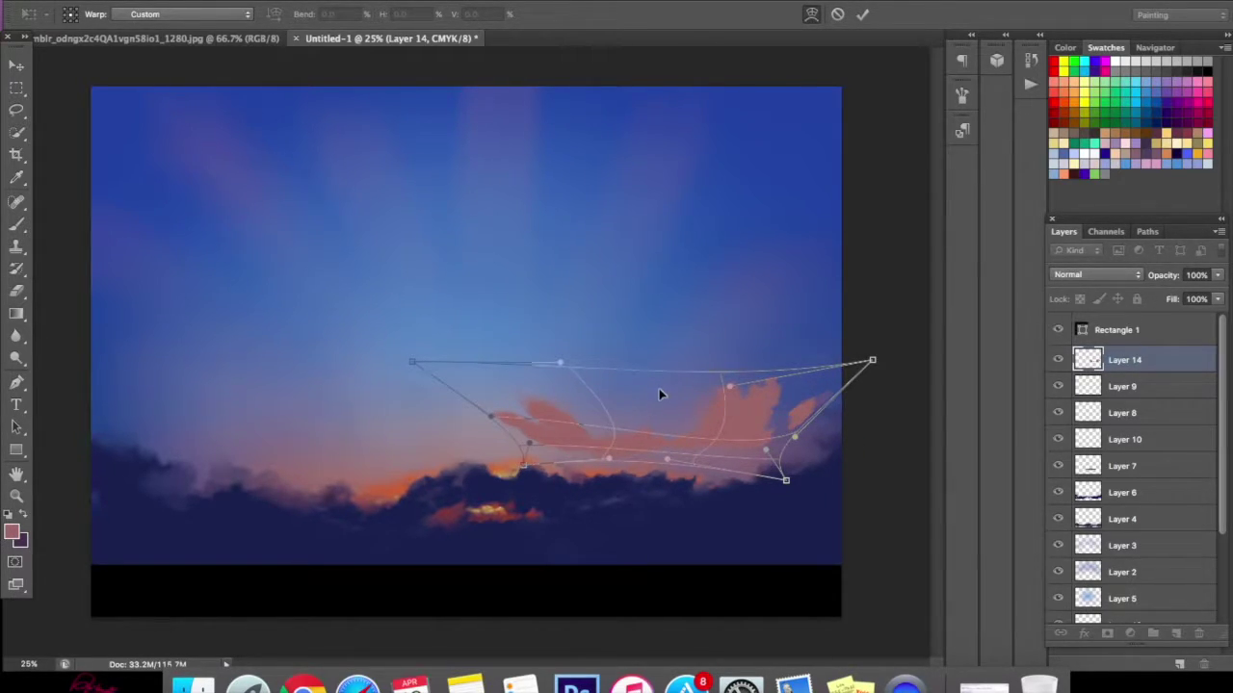
pyautogui.click(862, 14)
pyautogui.moveTo(746, 434); pyautogui.dragTo(760, 433)
pyautogui.hotkey('ctrl', 'z')
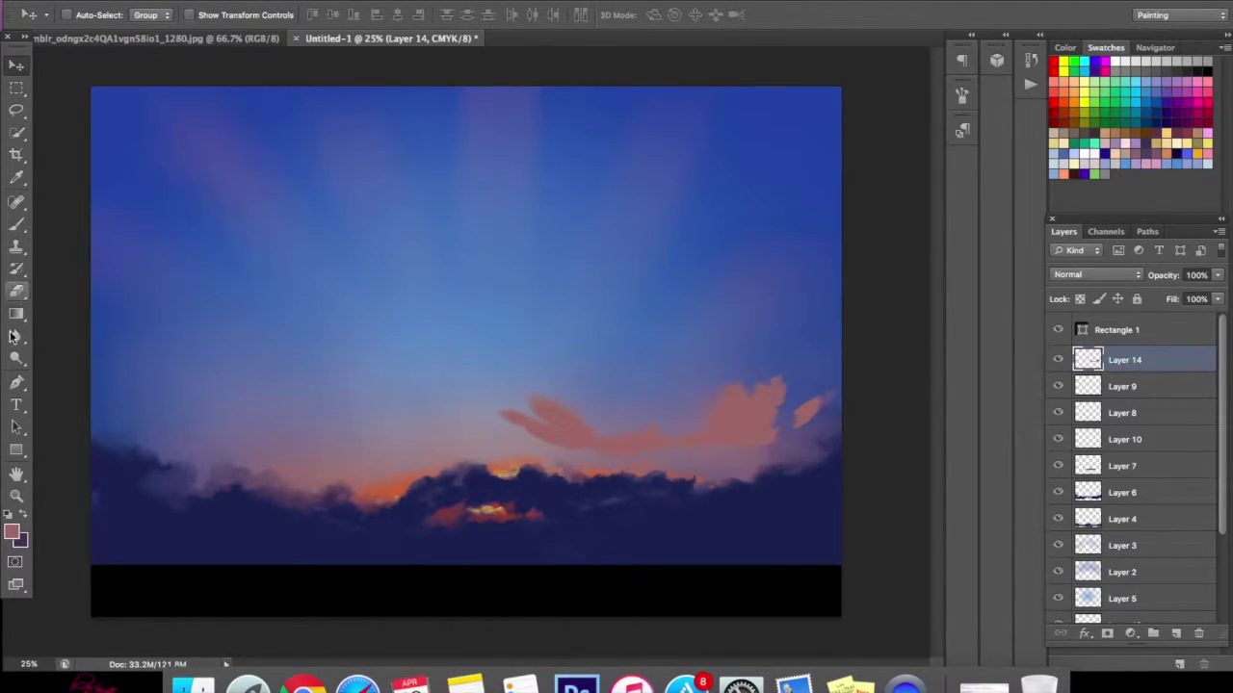
# - Erase the lower inner body of the red cloud with the textured eraser at 737 px, thinning it to its upper rim
pyautogui.click(19, 291)
pyautogui.rightClick(559, 280)
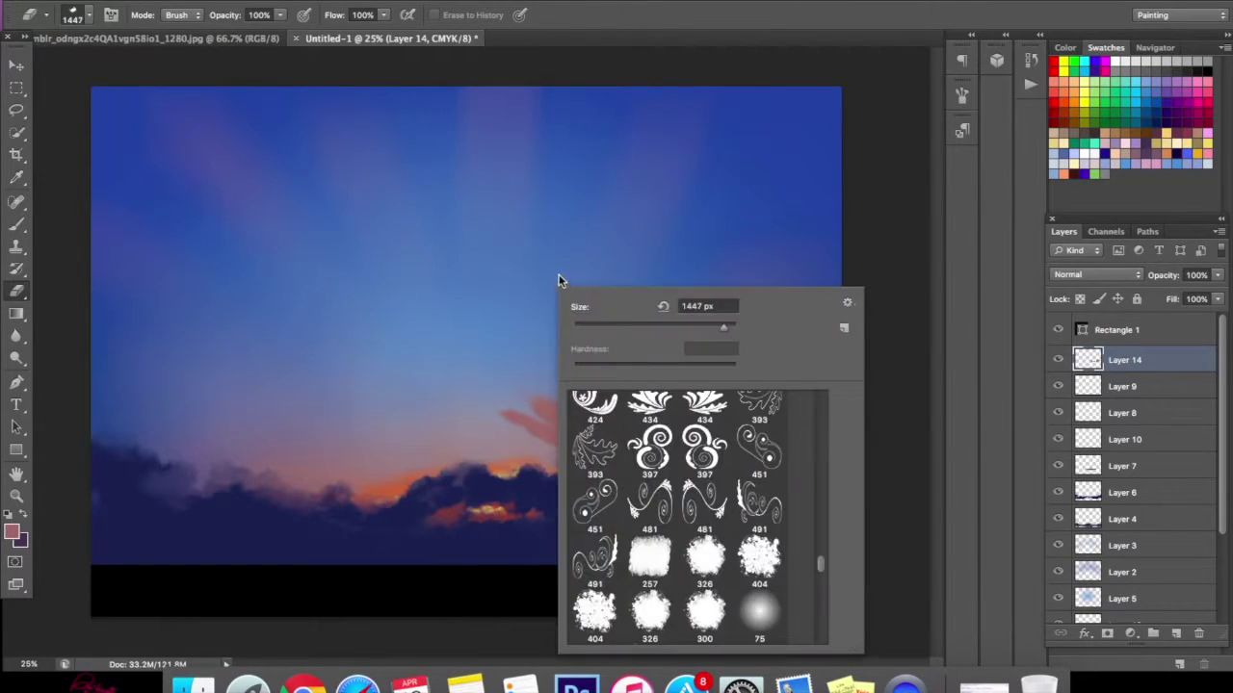
pyautogui.click(699, 328)
pyautogui.moveTo(706, 328); pyautogui.dragTo(710, 328)
pyautogui.press('Return')
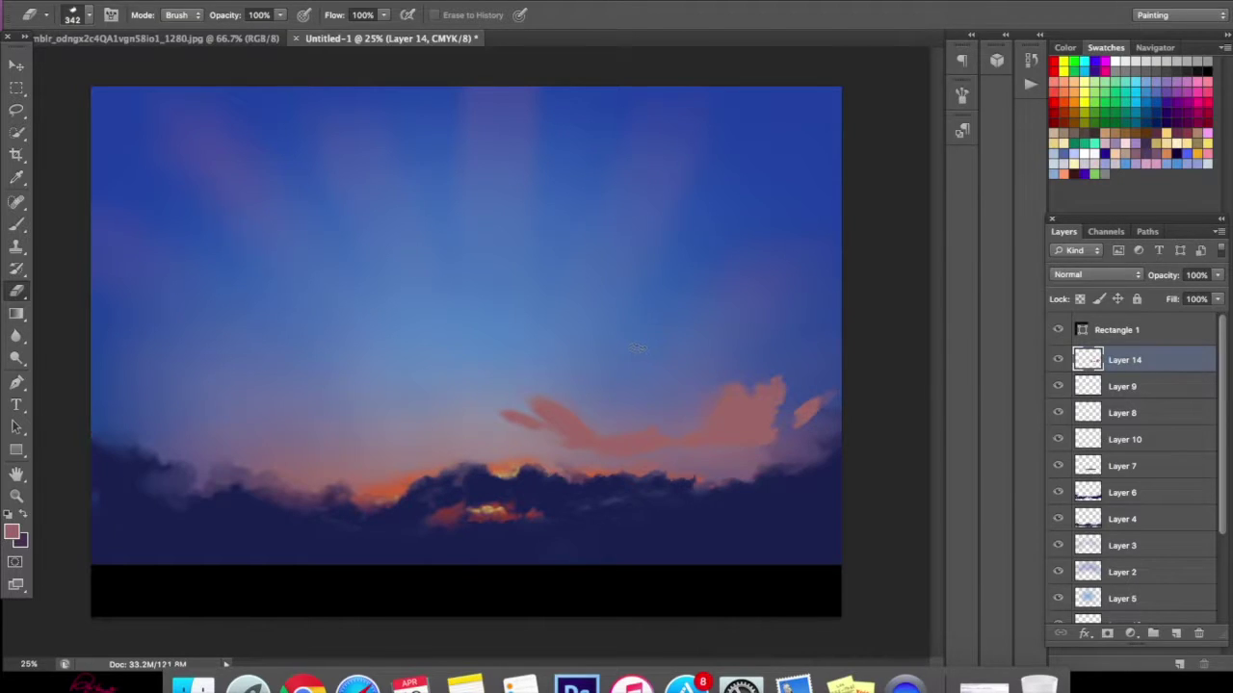
pyautogui.rightClick(640, 351)
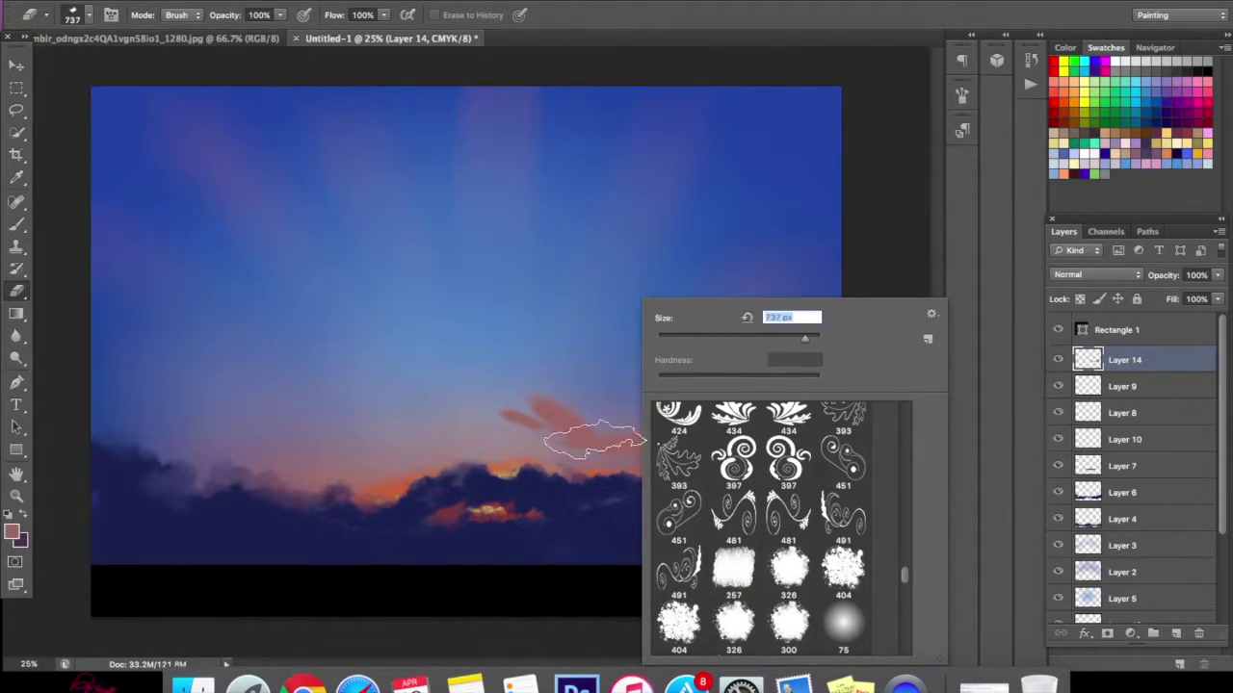
pyautogui.press('Return')
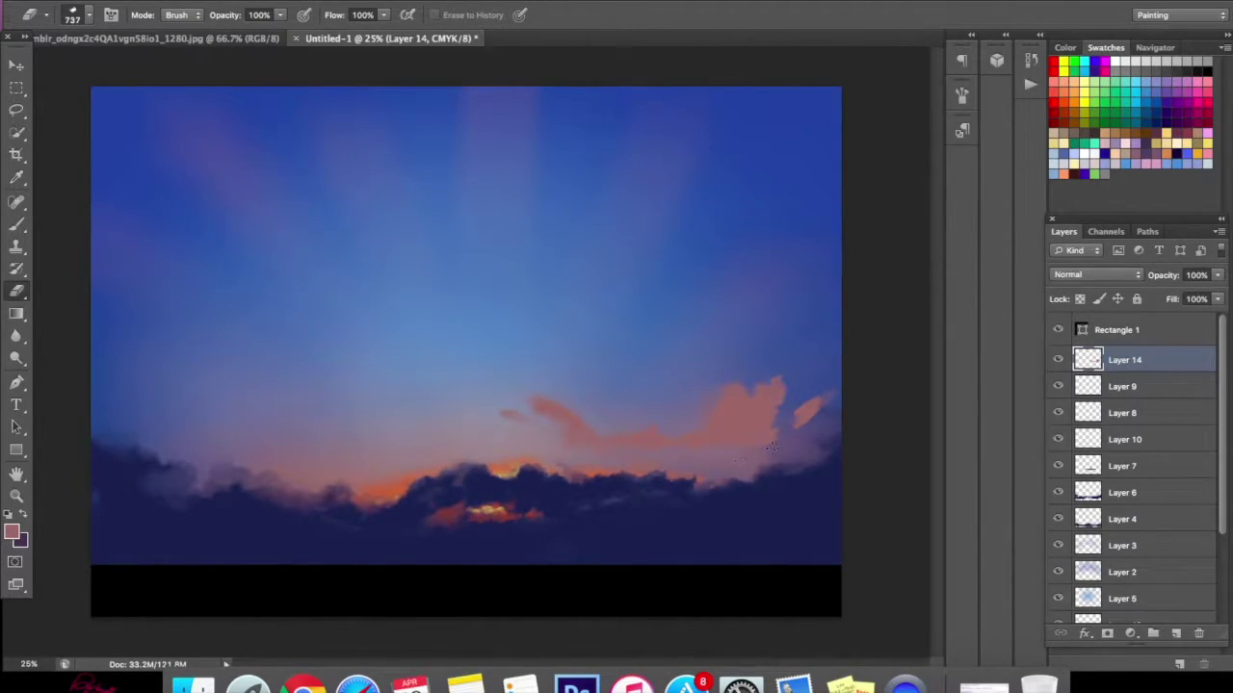
pyautogui.moveTo(771, 412); pyautogui.dragTo(830, 397)
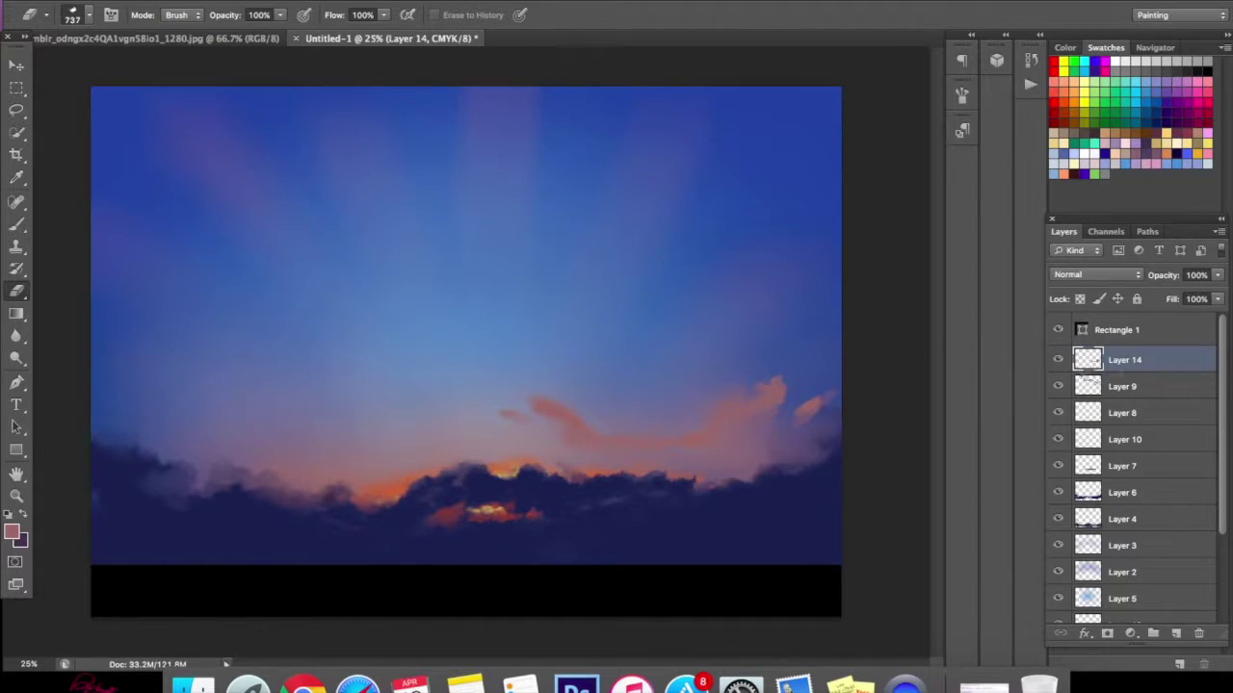
# - Hide Layer 14 and add a new layer directly above Layer 3
pyautogui.click(1057, 359)
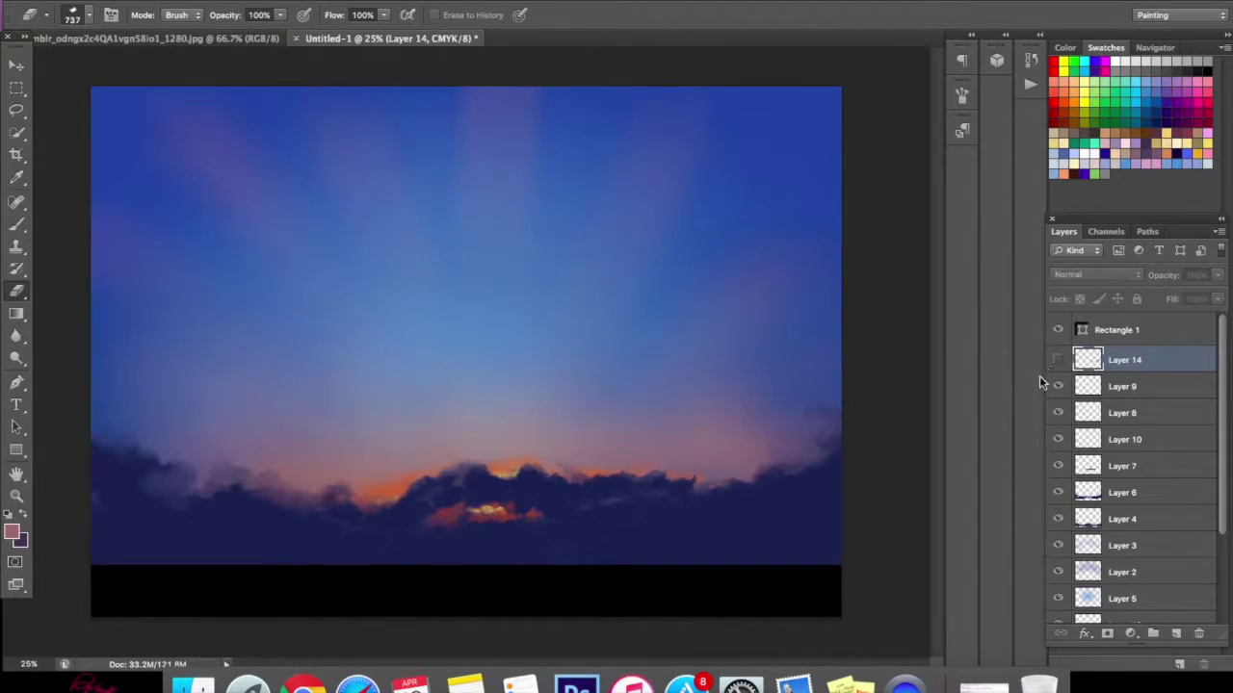
pyautogui.click(1144, 545)
pyautogui.click(1176, 632)
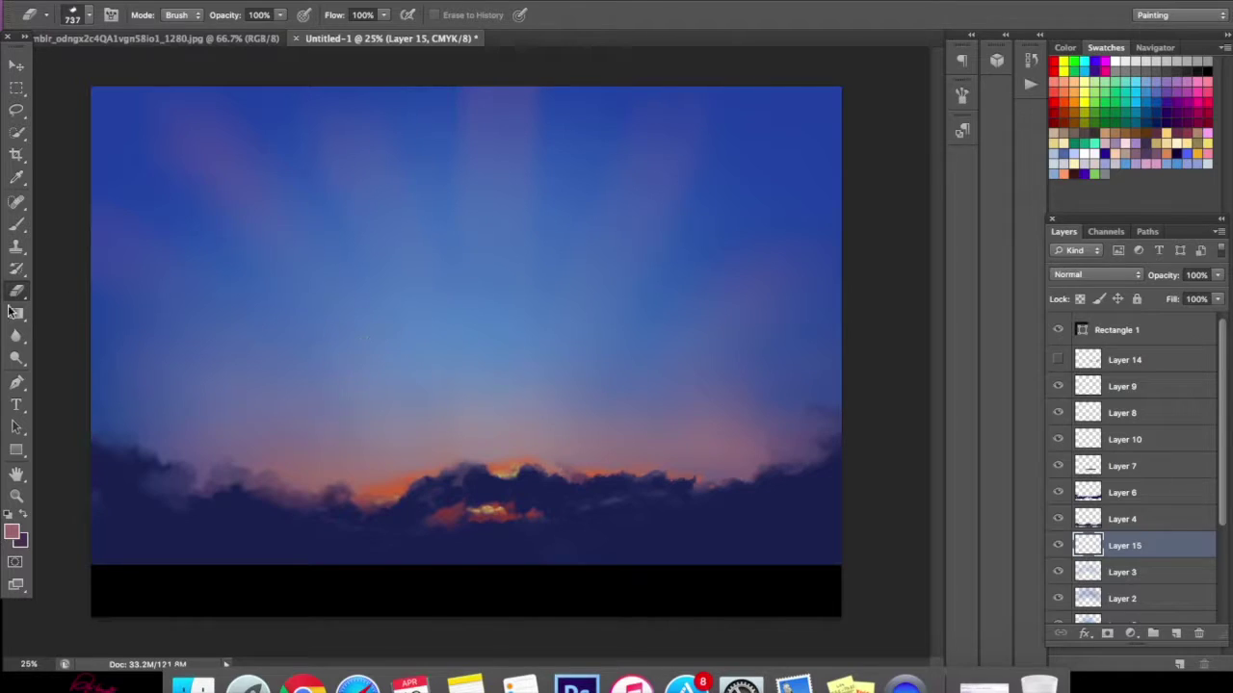
# - Set the foreground colour to the light peach #ffc696, starting from a sample of the bright cloud gap
pyautogui.click(13, 533)
pyautogui.moveTo(513, 472)
pyautogui.mouseDown()
pyautogui.moveTo(510, 481)
pyautogui.moveTo(511, 470)
pyautogui.mouseUp()
pyautogui.moveTo(817, 375); pyautogui.dragTo(839, 348)
pyautogui.click(1102, 338)
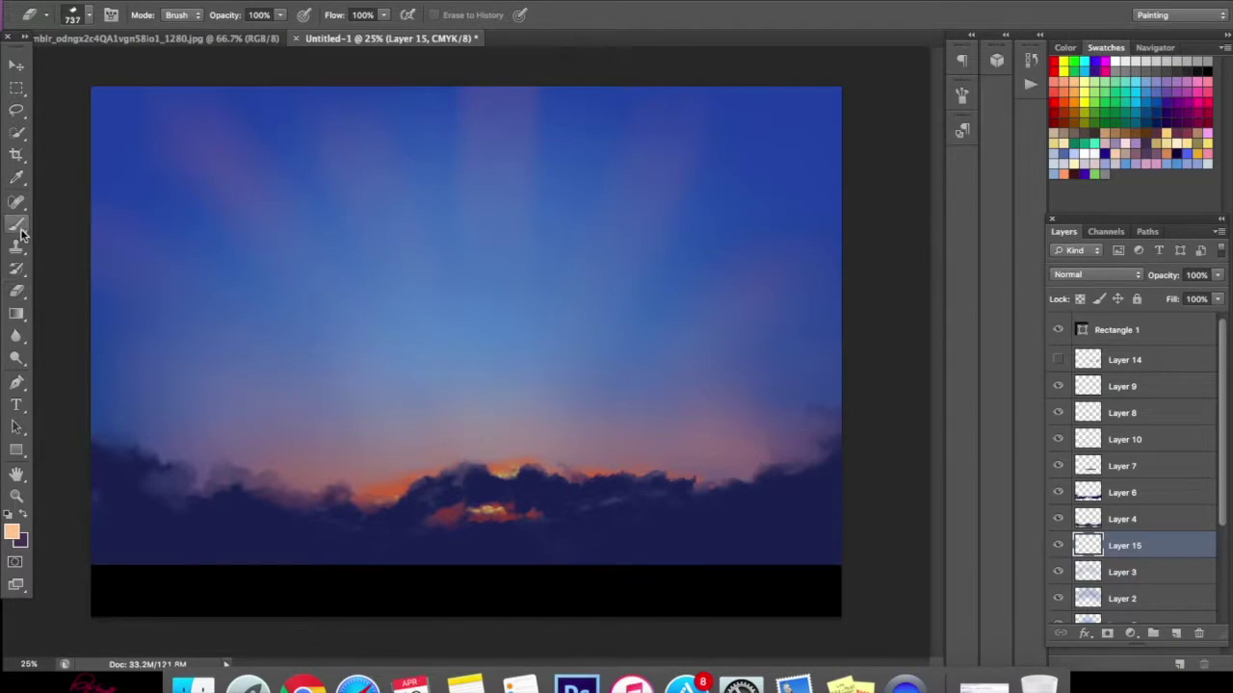
# - Choose the 576 px lens-flare brush preset for the Brush tool and enlarge it to 1211 px
pyautogui.click(17, 223)
pyautogui.rightClick(489, 320)
pyautogui.moveTo(726, 572); pyautogui.dragTo(740, 504)
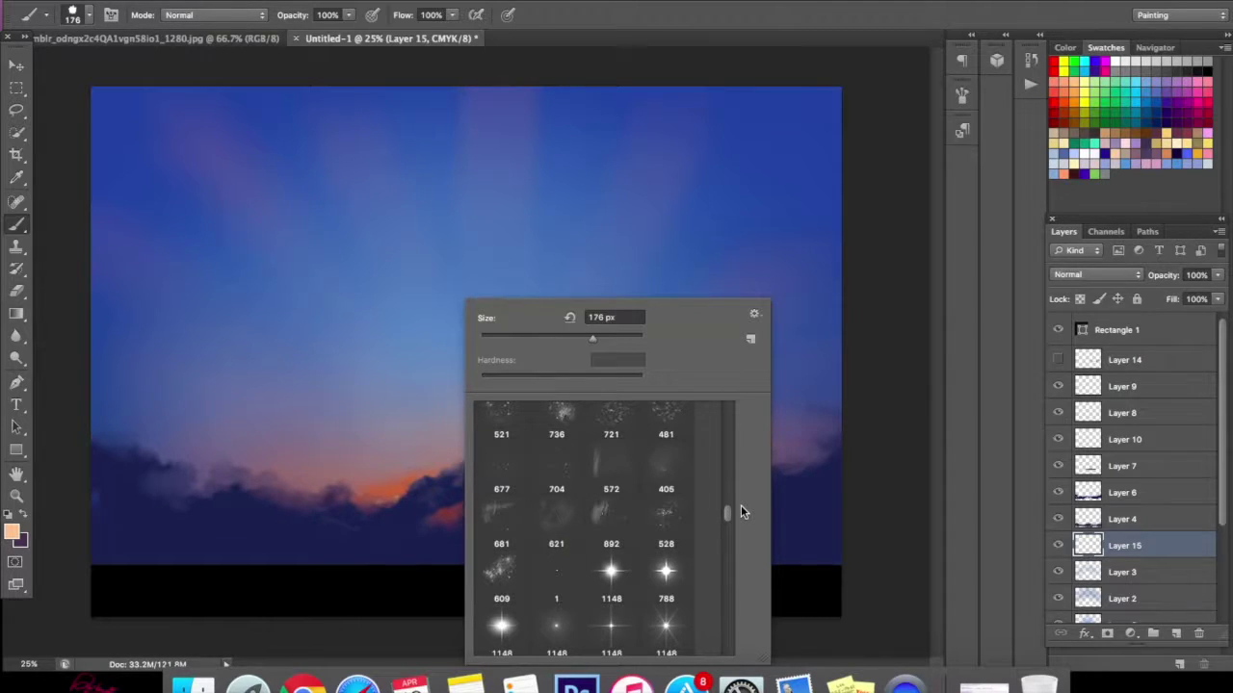
pyautogui.scroll(-3, 741, 505)
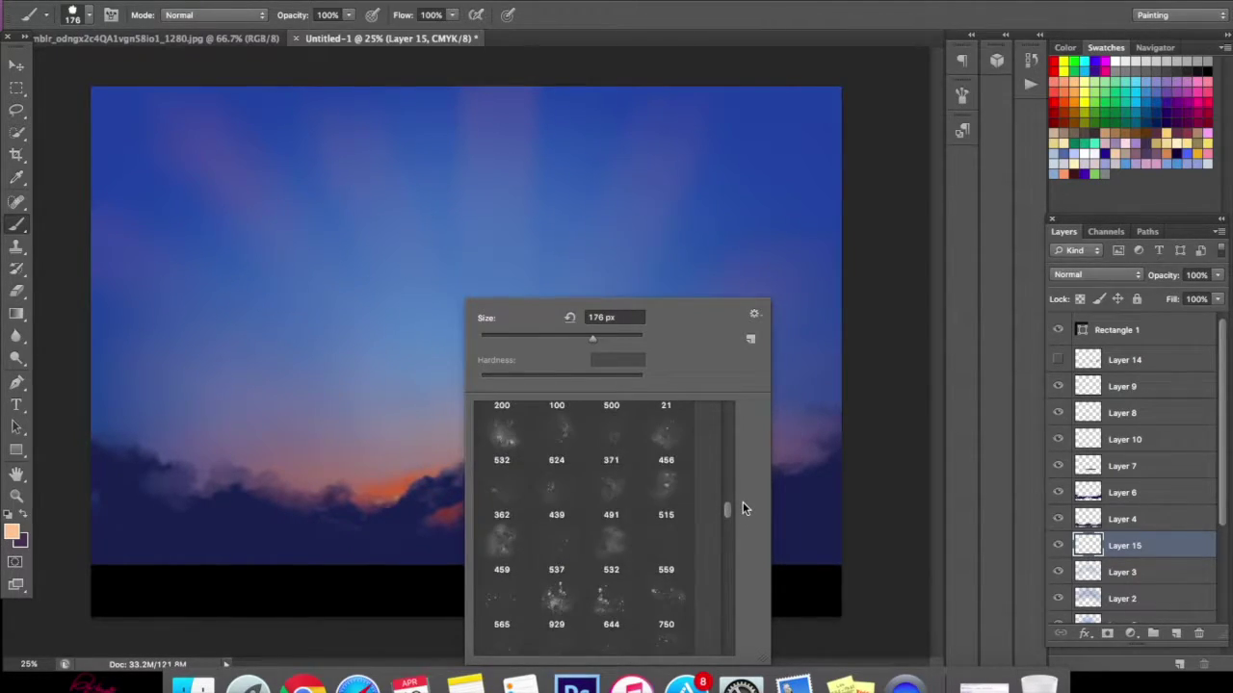
pyautogui.moveTo(741, 507); pyautogui.dragTo(743, 496)
pyautogui.scroll(2, 744, 494)
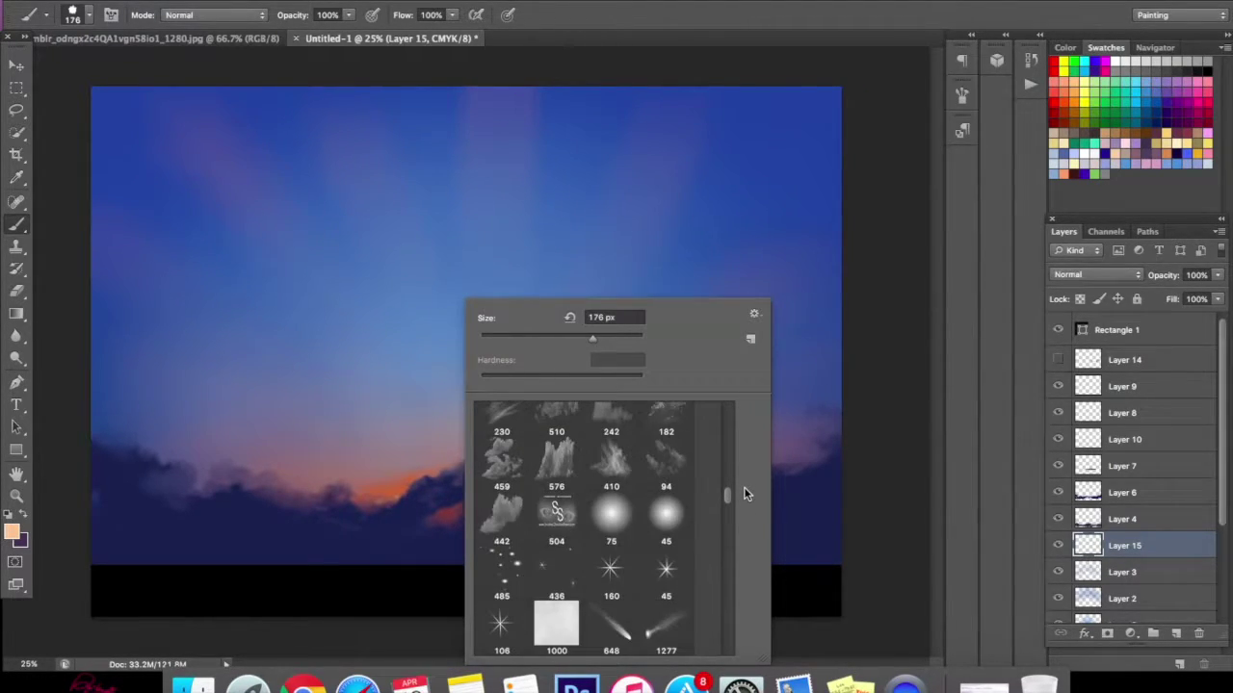
pyautogui.scroll(5, 744, 493)
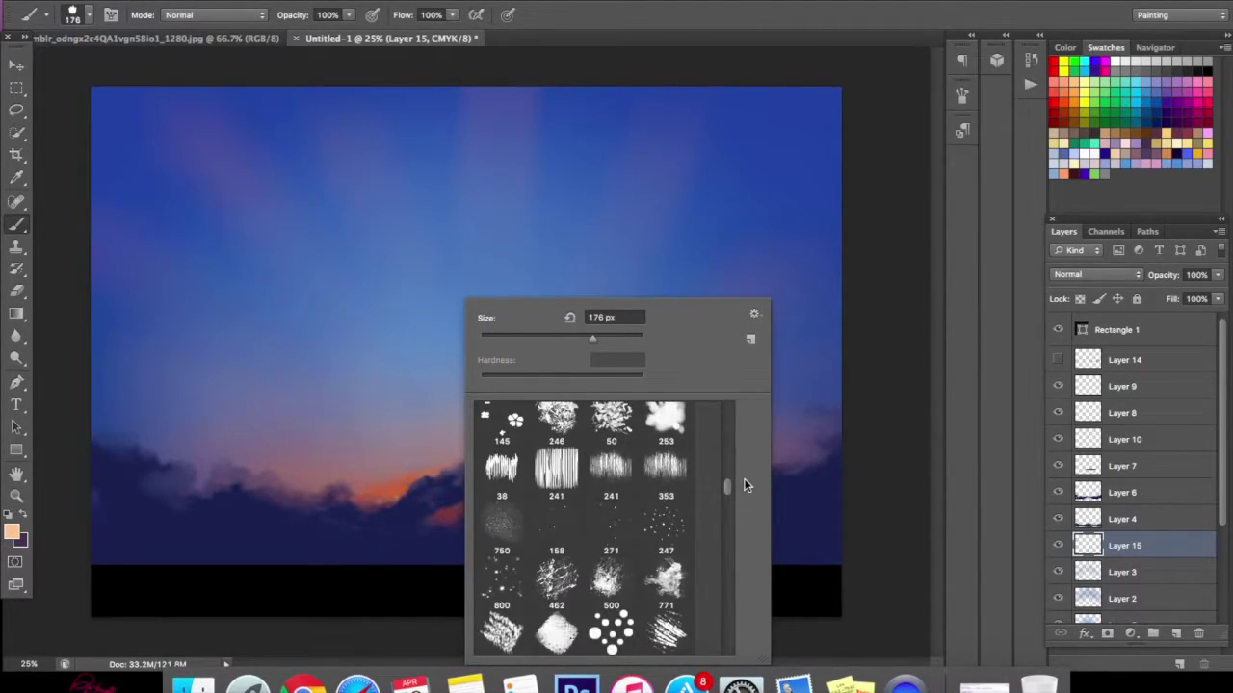
pyautogui.scroll(3, 743, 484)
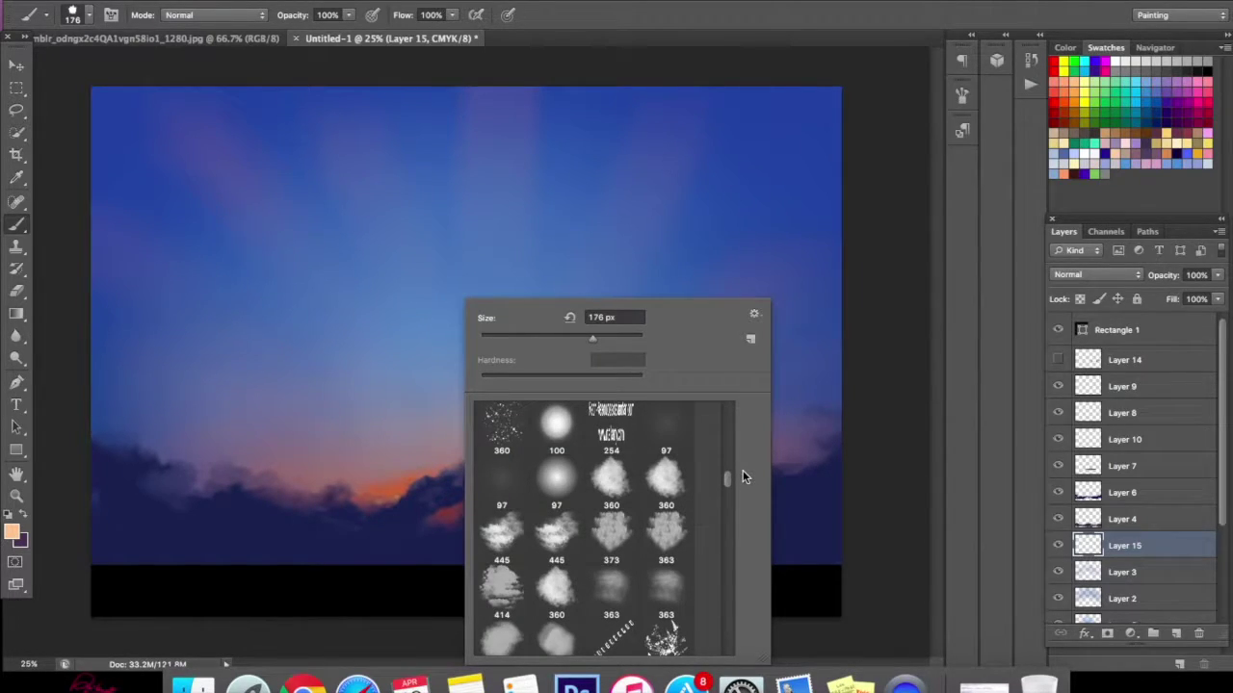
pyautogui.scroll(3, 742, 470)
pyautogui.scroll(5, 743, 464)
pyautogui.scroll(5, 746, 461)
pyautogui.scroll(5, 748, 456)
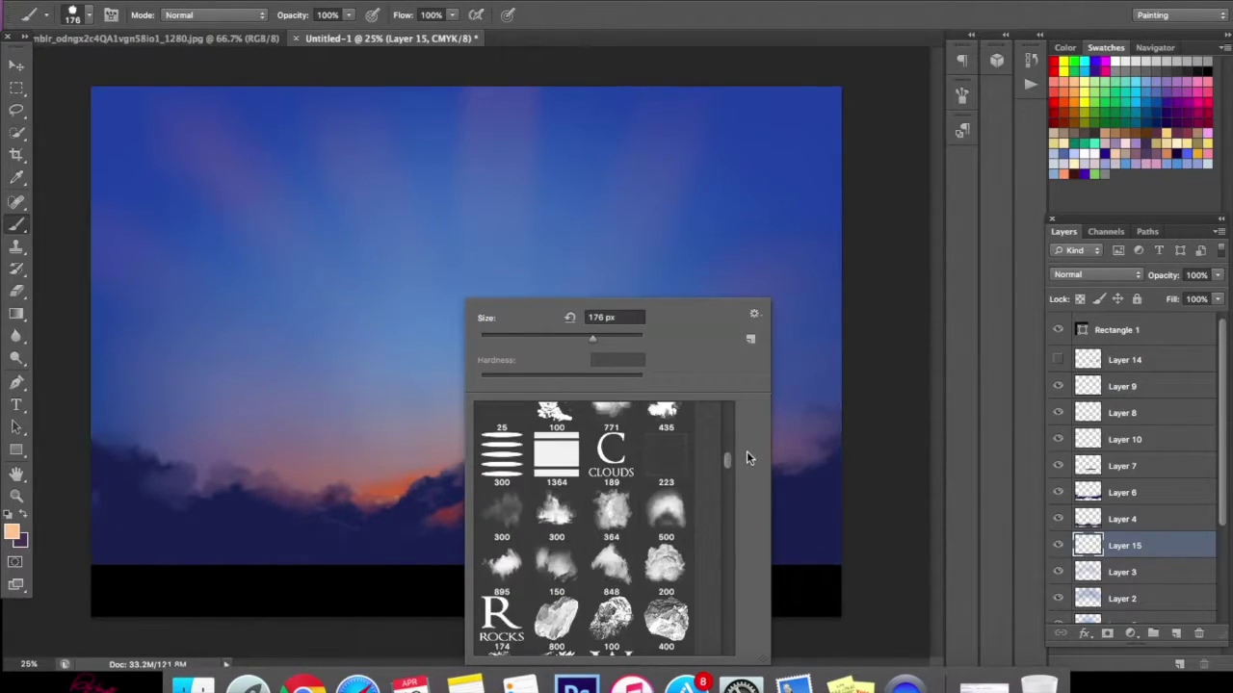
pyautogui.scroll(-3, 748, 452)
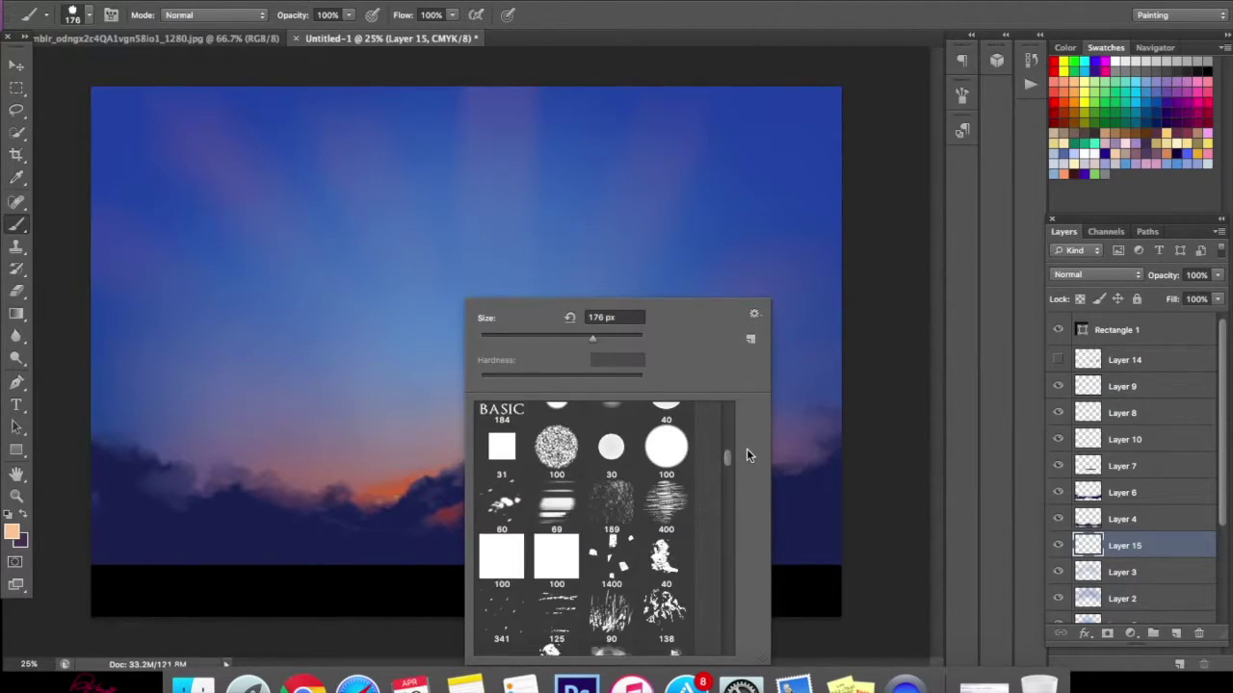
pyautogui.scroll(5, 749, 453)
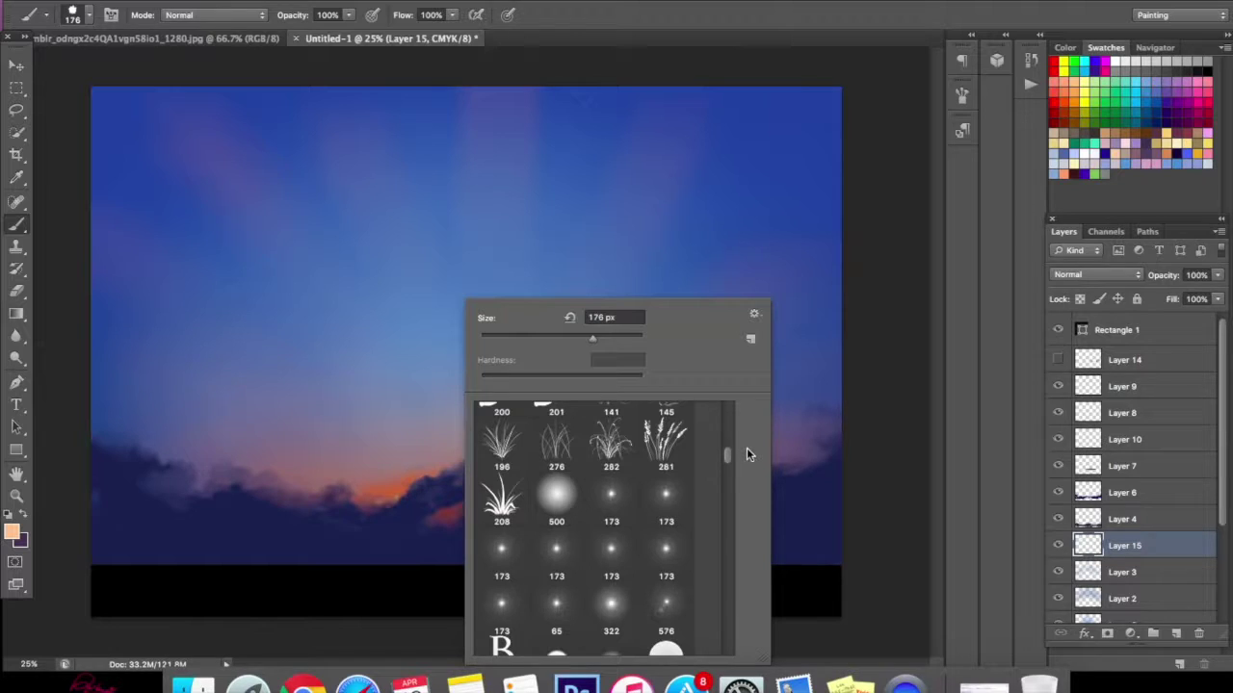
pyautogui.click(670, 605)
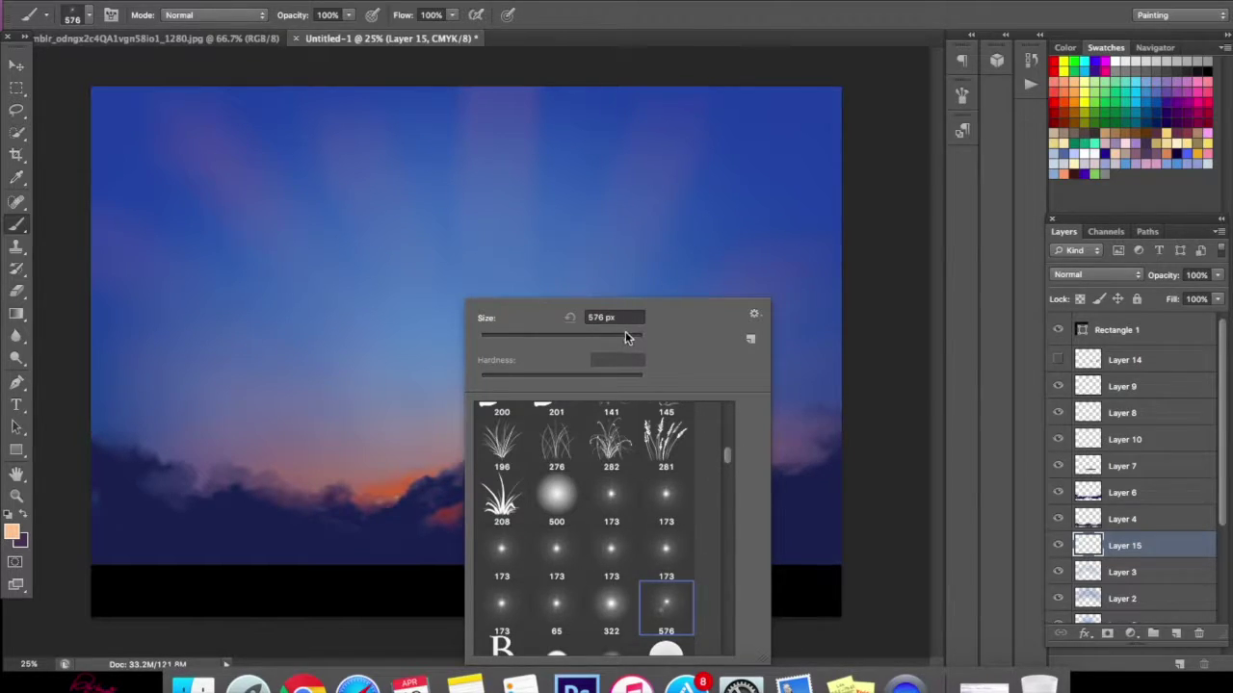
pyautogui.moveTo(625, 335); pyautogui.dragTo(633, 336)
# - Stamp one peach lens flare in the open sky and move it onto the glowing gap in the dark clouds
pyautogui.click(616, 267)
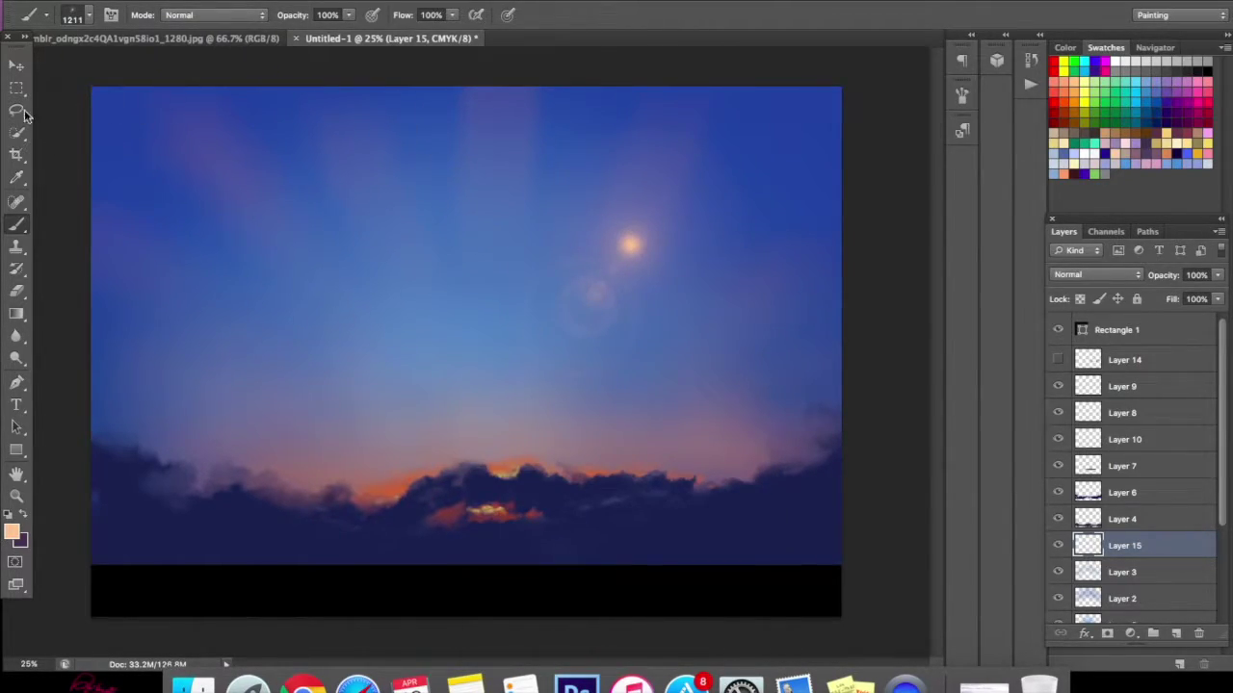
pyautogui.click(17, 64)
pyautogui.moveTo(639, 234)
pyautogui.mouseDown()
pyautogui.moveTo(473, 479)
pyautogui.moveTo(489, 507)
pyautogui.moveTo(506, 505)
pyautogui.mouseUp()
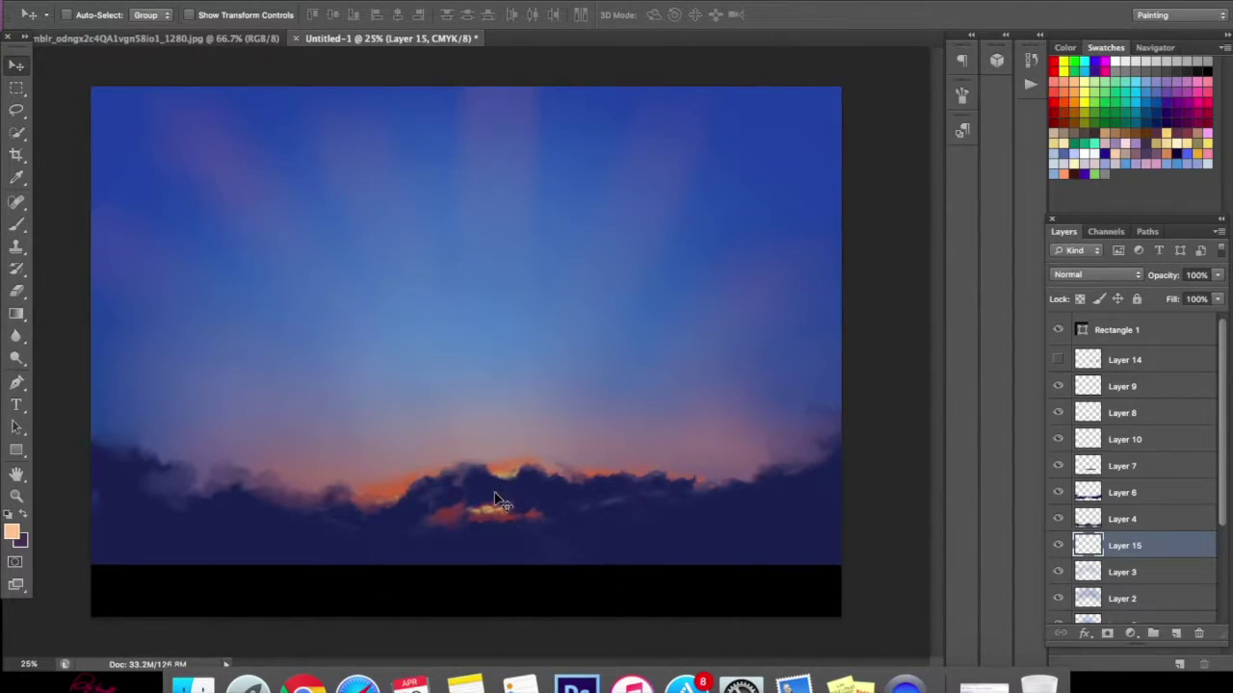
# - Rotate the peach flare about 75° clockwise and reposition it over the glowing cloud gap
pyautogui.hotkey('ctrl', 't')
pyautogui.moveTo(635, 359); pyautogui.dragTo(640, 570)
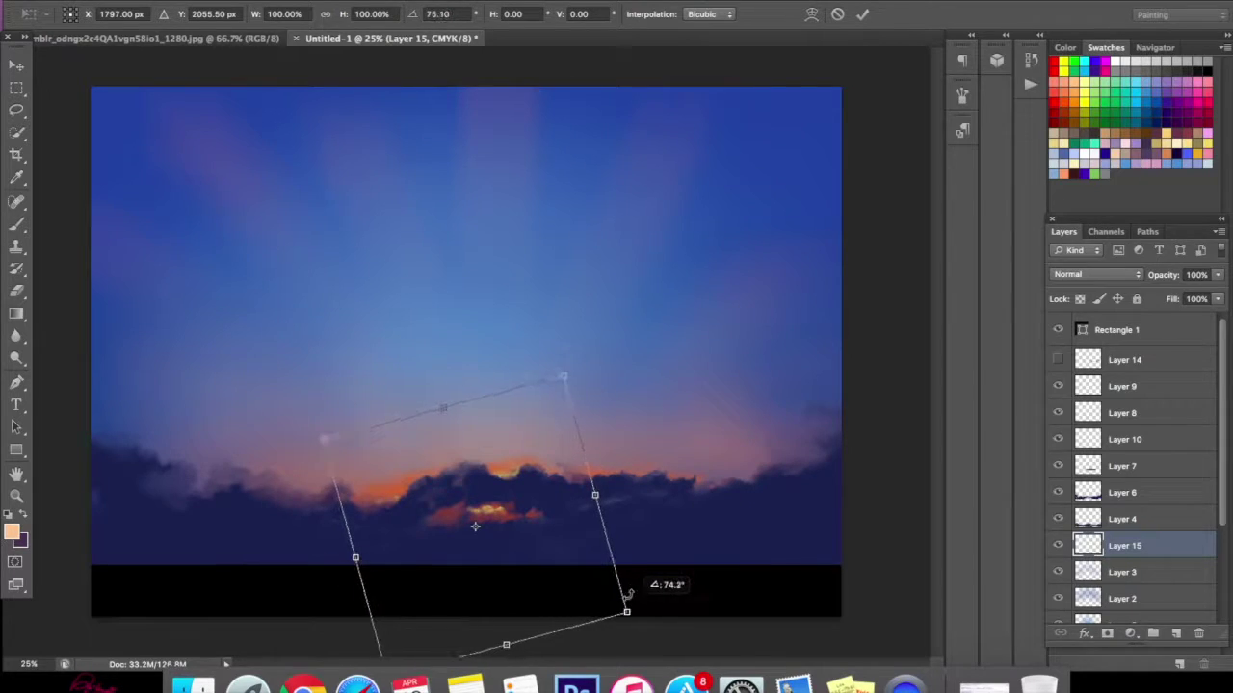
pyautogui.moveTo(554, 563)
pyautogui.mouseDown()
pyautogui.moveTo(559, 498)
pyautogui.moveTo(559, 542)
pyautogui.mouseUp()
pyautogui.click(862, 14)
# - Restack Layer 15 between Layer 9 and Layer 8 and nudge its flare to the centre of the cloud gap
pyautogui.moveTo(1114, 542); pyautogui.dragTo(1117, 433)
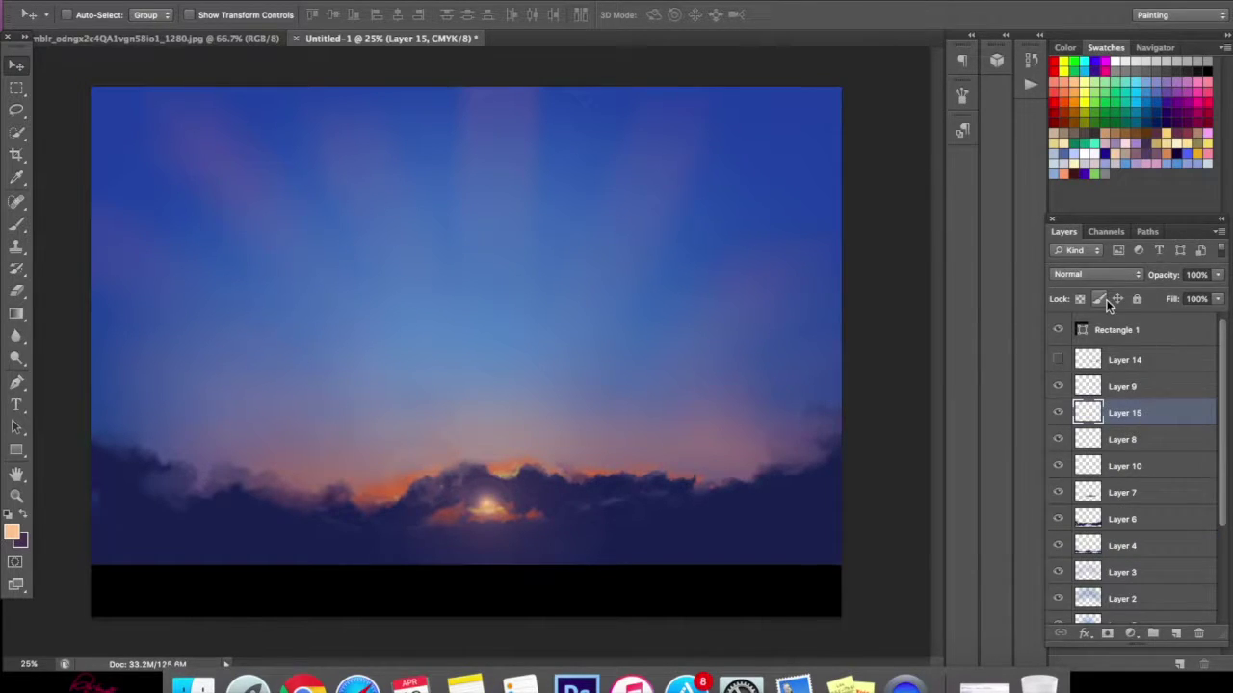
pyautogui.moveTo(488, 503); pyautogui.dragTo(494, 505)
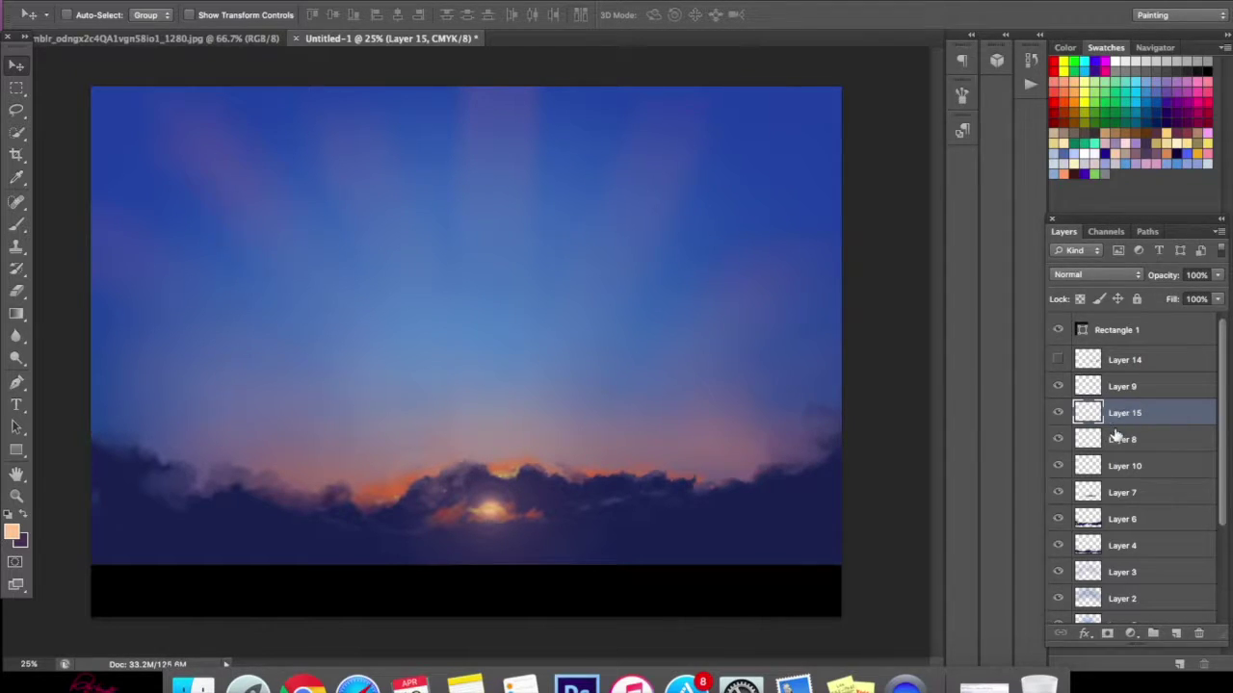
# - Compare the sky with and without the peach flare, hide Layer 15 and add a new layer above it
pyautogui.click(1058, 413)
pyautogui.click(1059, 413)
pyautogui.click(1059, 412)
pyautogui.click(1175, 633)
# - Change the foreground colour from peach to a pale yellow by shifting the hue toward yellow and lowering the saturation
pyautogui.click(19, 534)
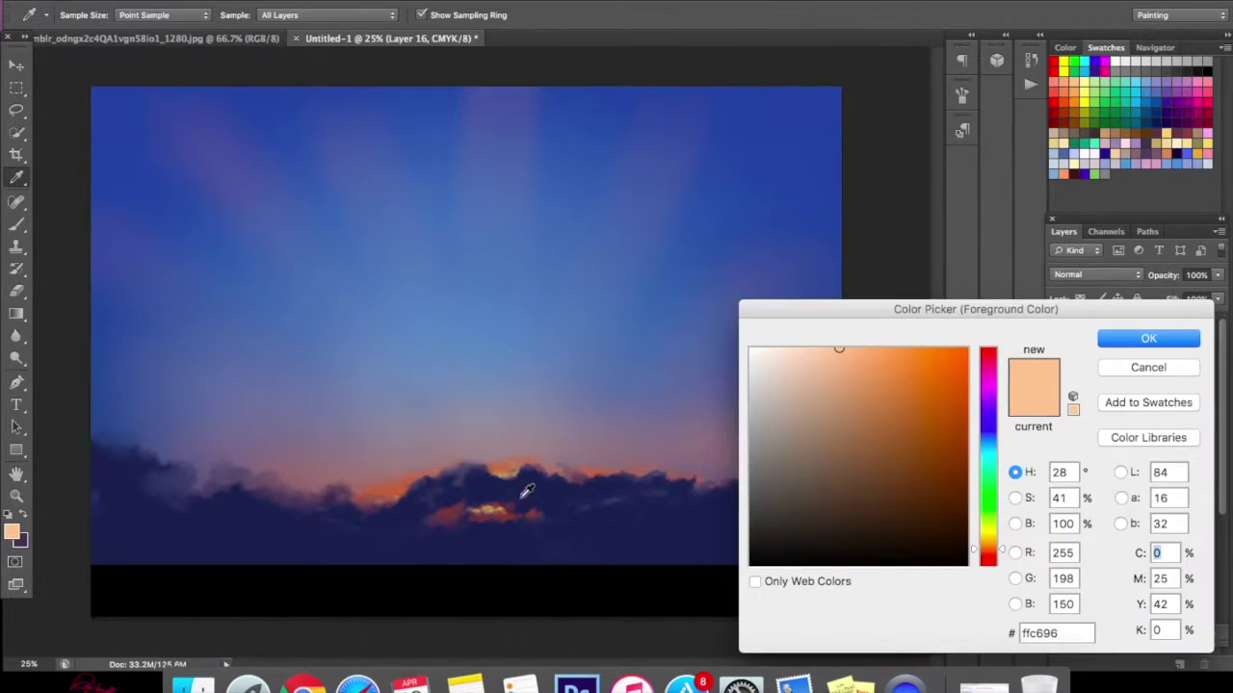
pyautogui.moveTo(1001, 554); pyautogui.dragTo(1003, 544)
pyautogui.moveTo(834, 348); pyautogui.dragTo(821, 349)
pyautogui.click(1120, 344)
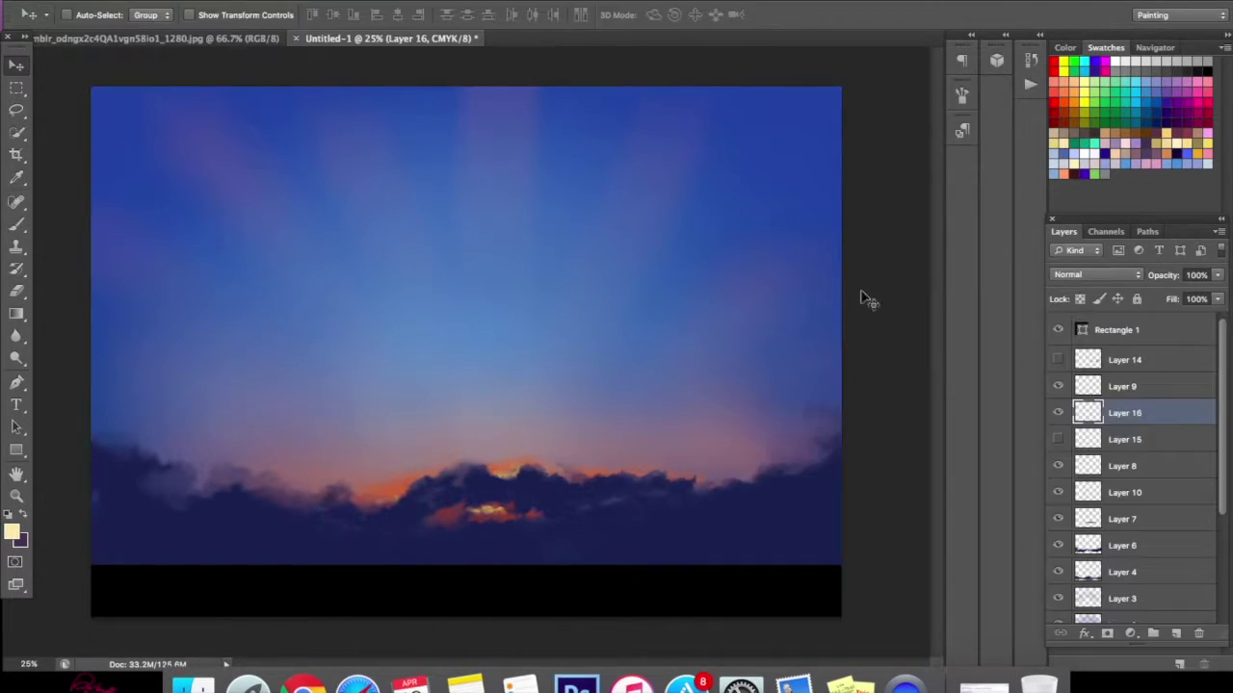
# - Stamp a pale yellow 1211 px flare on the glowing cloud gap and rotate it about 86° clockwise
pyautogui.click(16, 225)
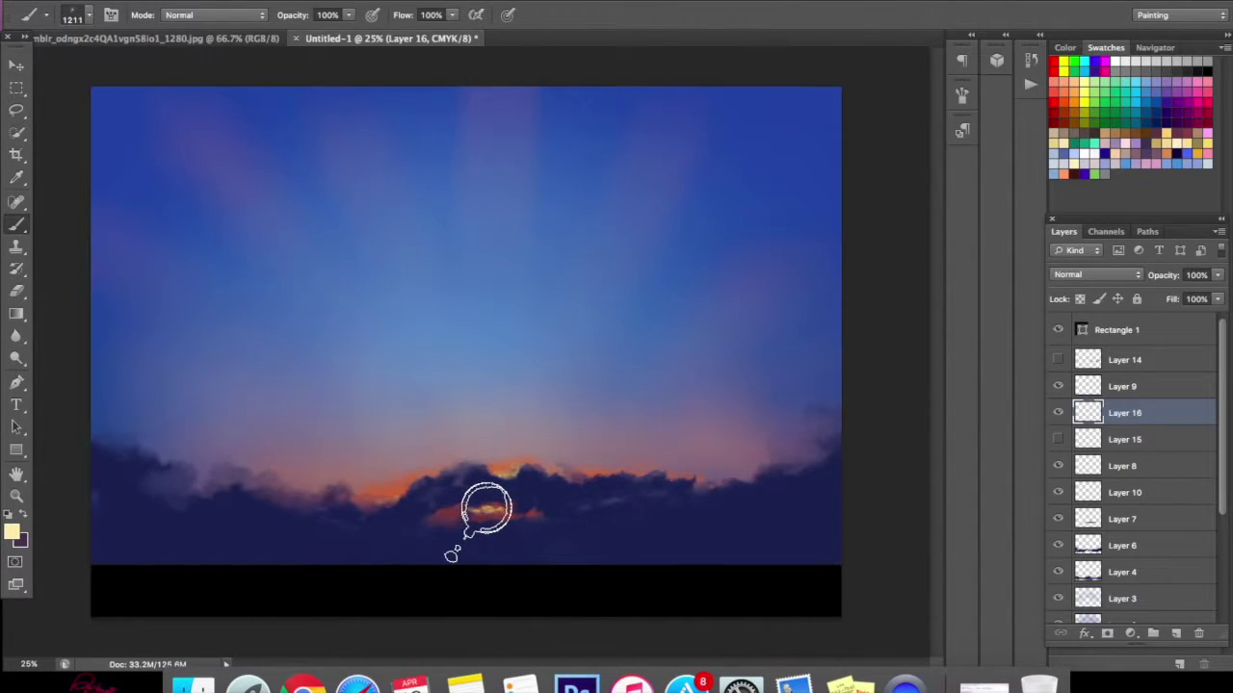
pyautogui.click(485, 507)
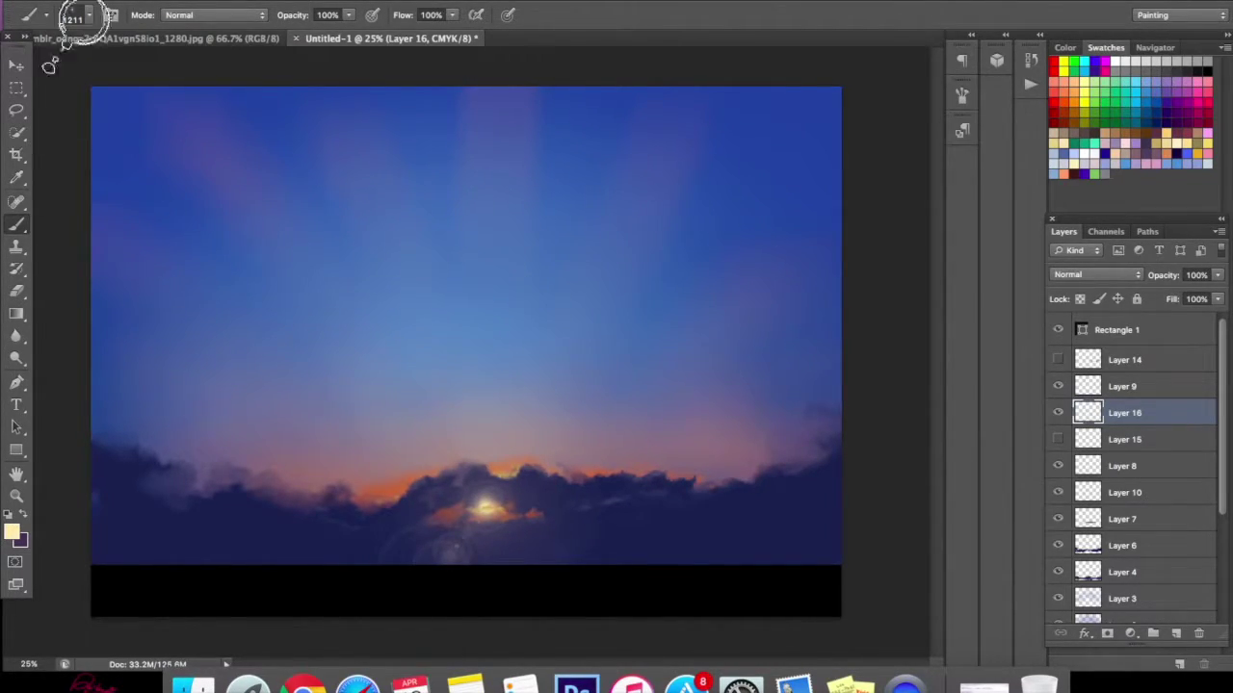
pyautogui.click(19, 67)
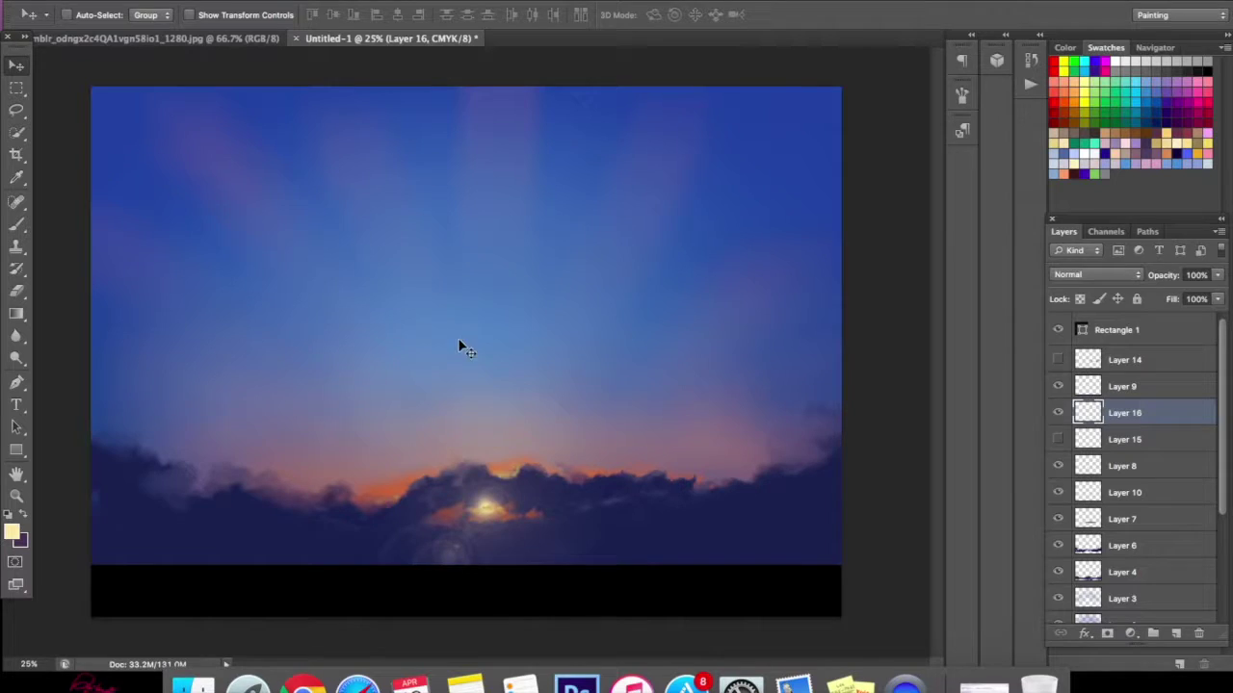
pyautogui.hotkey('ctrl', 't')
pyautogui.moveTo(632, 352); pyautogui.dragTo(593, 615)
pyautogui.moveTo(546, 551); pyautogui.dragTo(553, 556)
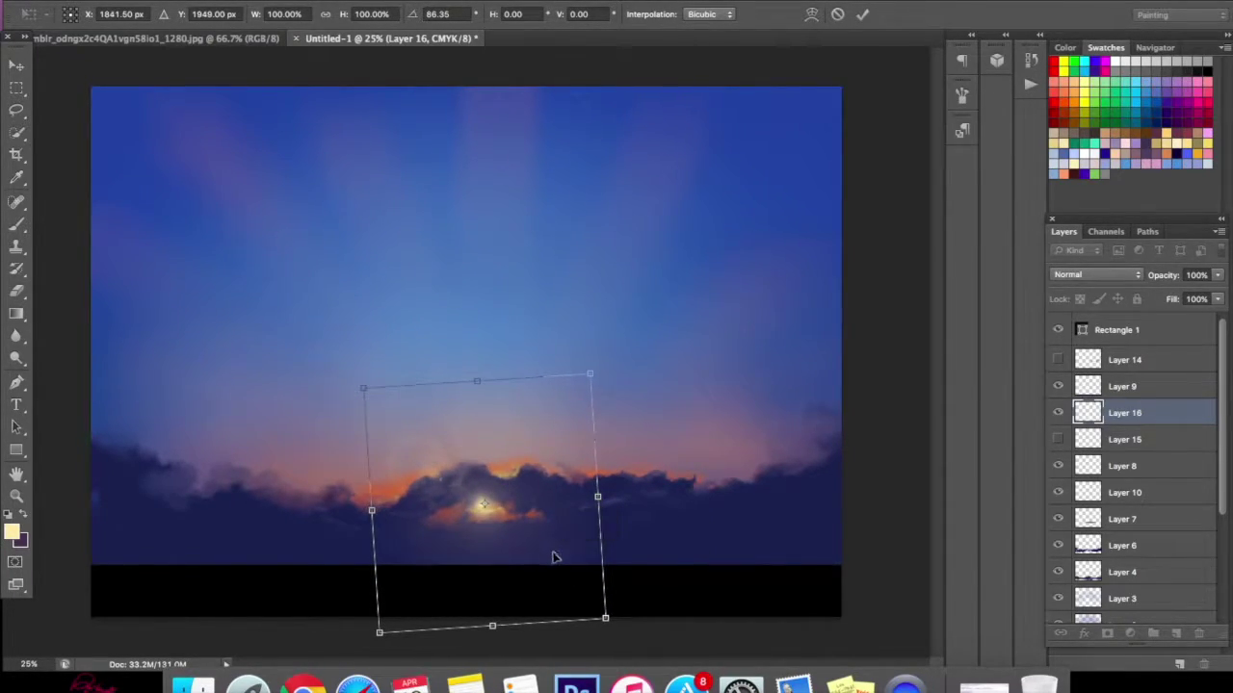
pyautogui.click(862, 13)
# - Add a new layer above Layer 16 and stamp a pale yellow 1148 px four-pointed star flare in the upper sky
pyautogui.click(1176, 632)
pyautogui.click(17, 228)
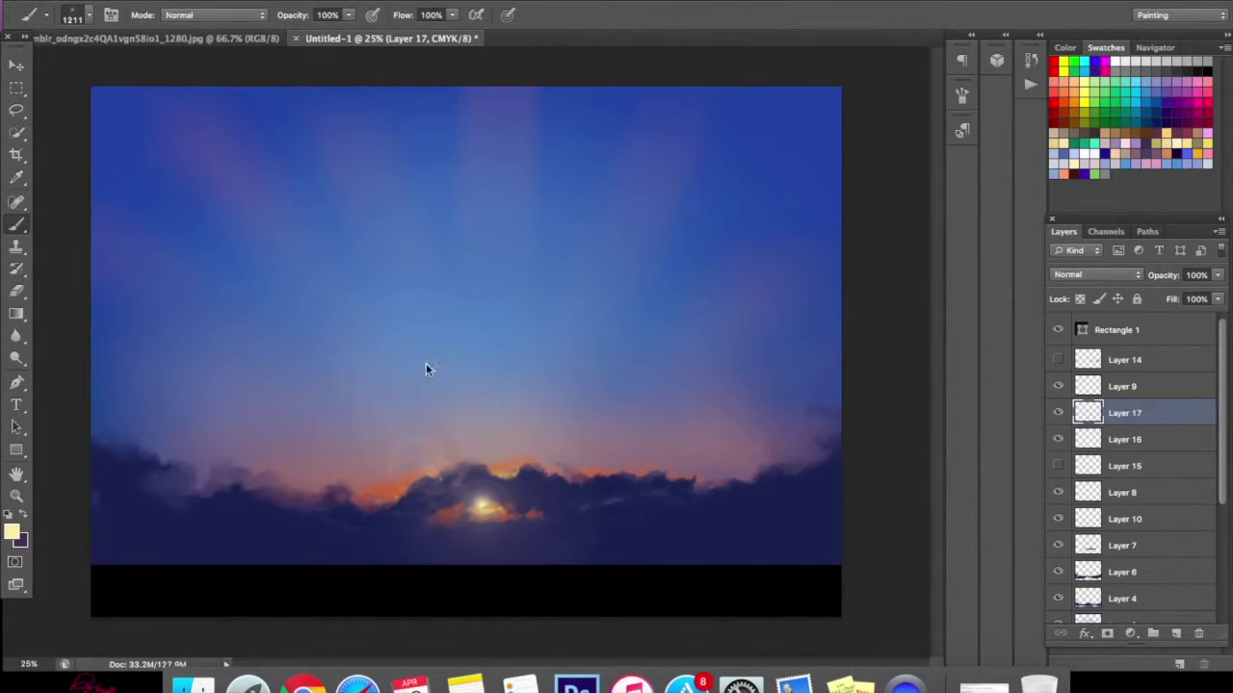
pyautogui.rightClick(426, 362)
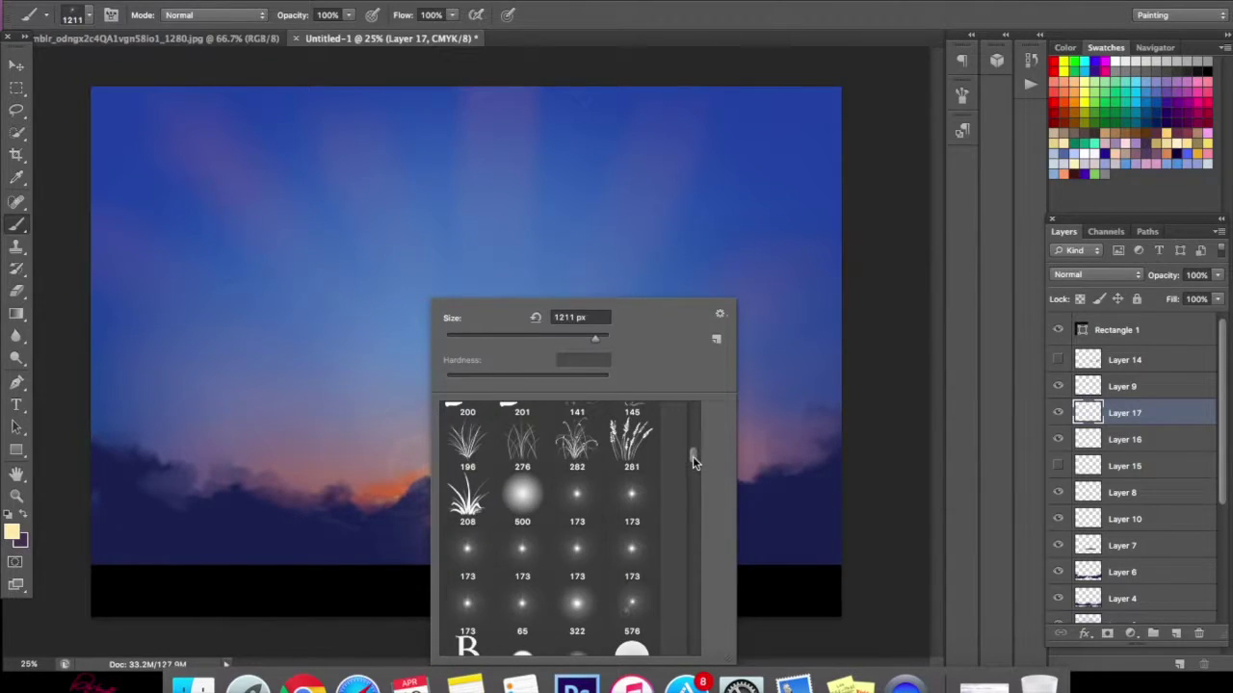
pyautogui.scroll(-10, 693, 455)
pyautogui.scroll(-3, 692, 454)
pyautogui.moveTo(694, 448); pyautogui.dragTo(692, 516)
pyautogui.click(594, 548)
pyautogui.click(596, 249)
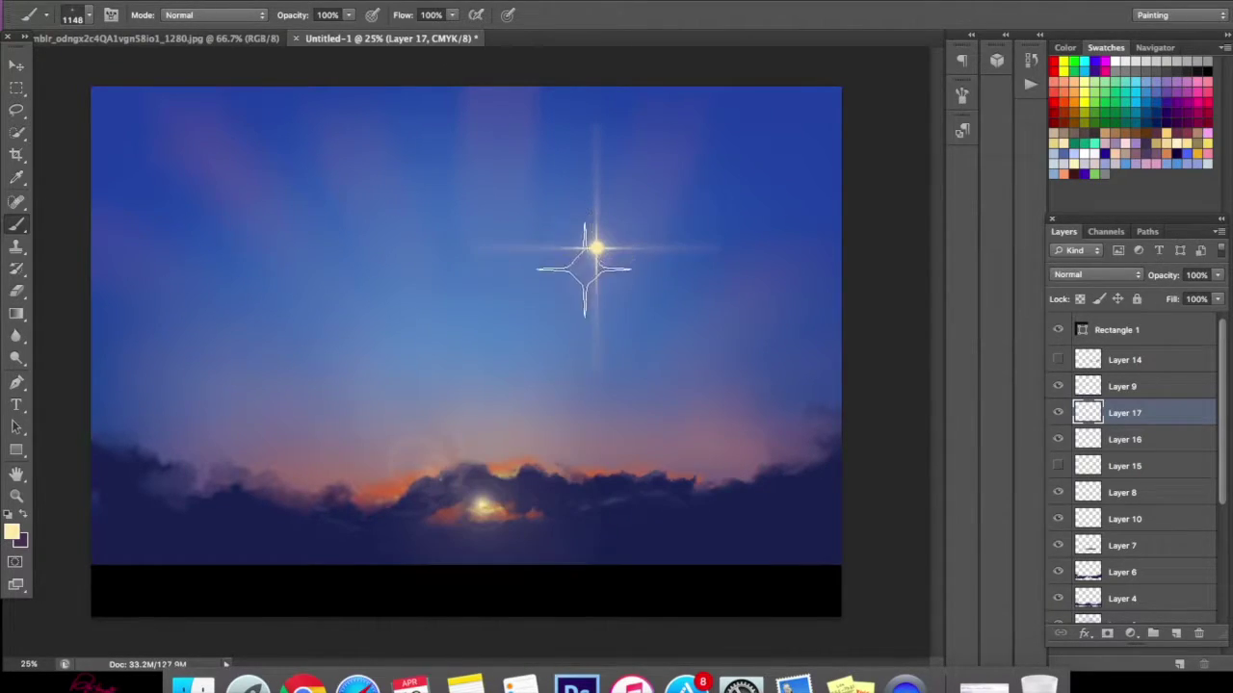
# - Move the star flare onto the glowing cloud gap and restack Layer 17 between Layer 3 and Layer 2
pyautogui.click(16, 65)
pyautogui.moveTo(611, 260)
pyautogui.mouseDown()
pyautogui.moveTo(524, 378)
pyautogui.moveTo(501, 517)
pyautogui.mouseUp()
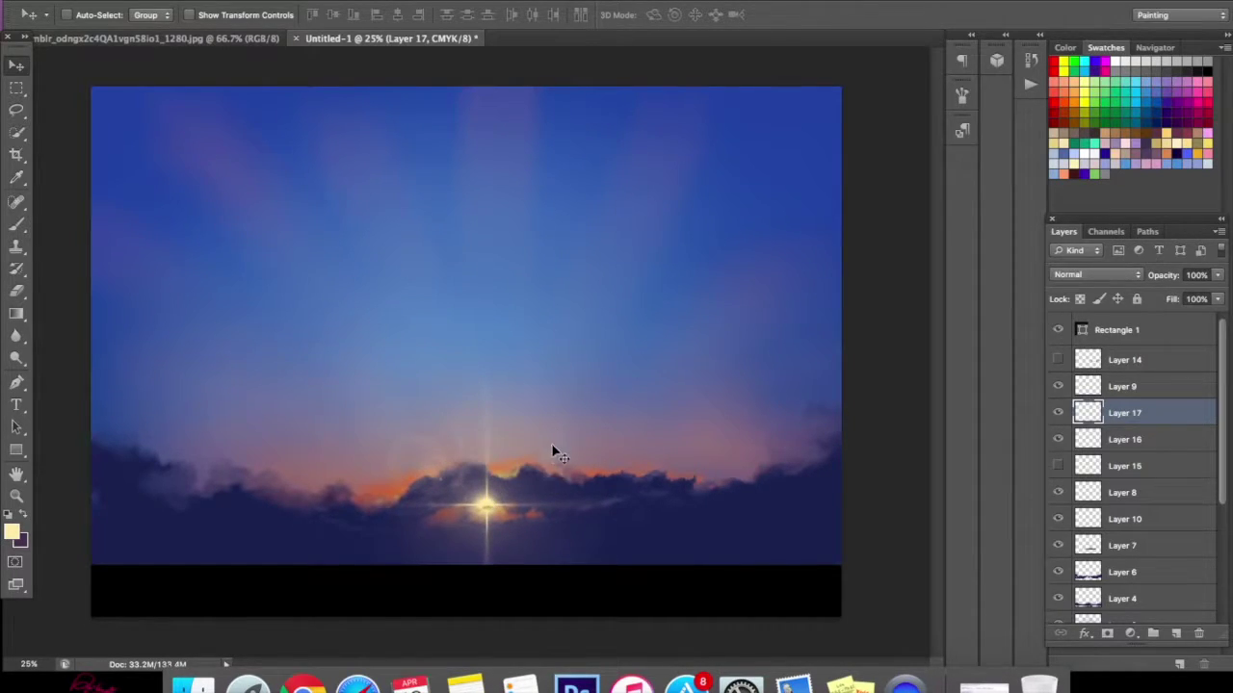
pyautogui.moveTo(1132, 413); pyautogui.dragTo(1107, 546)
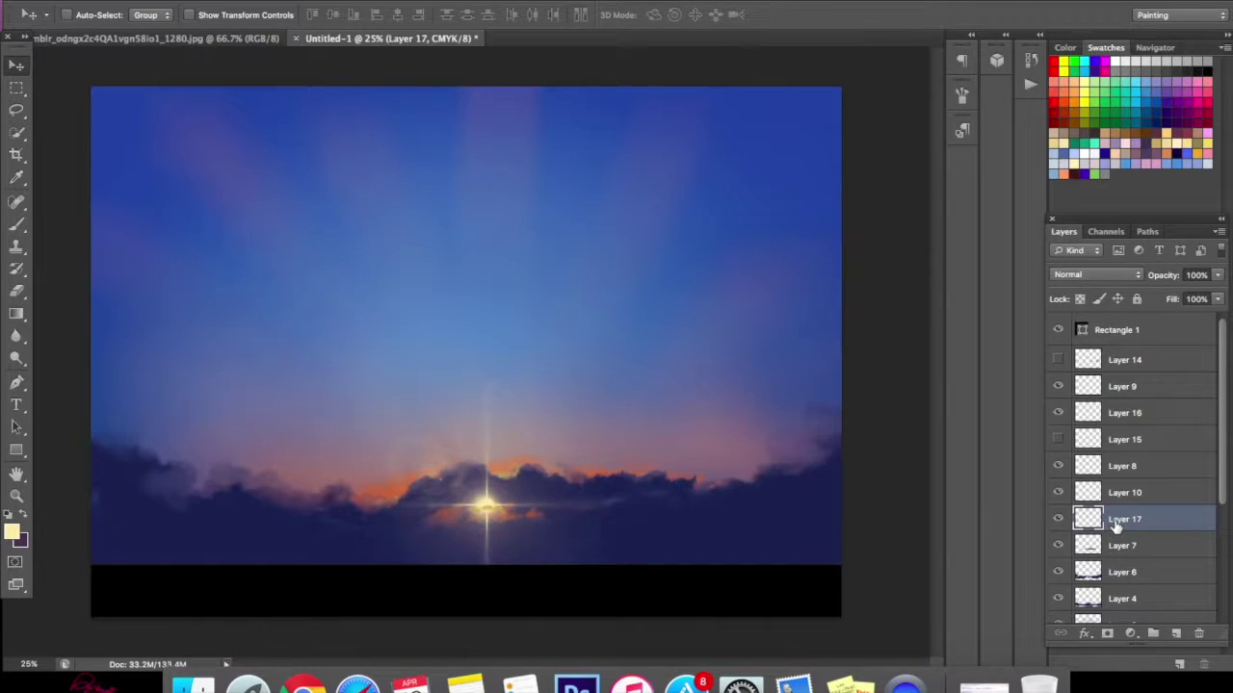
pyautogui.click(1057, 520)
pyautogui.click(1057, 519)
pyautogui.moveTo(1123, 519); pyautogui.dragTo(1132, 578)
pyautogui.scroll(-1, 1218, 486)
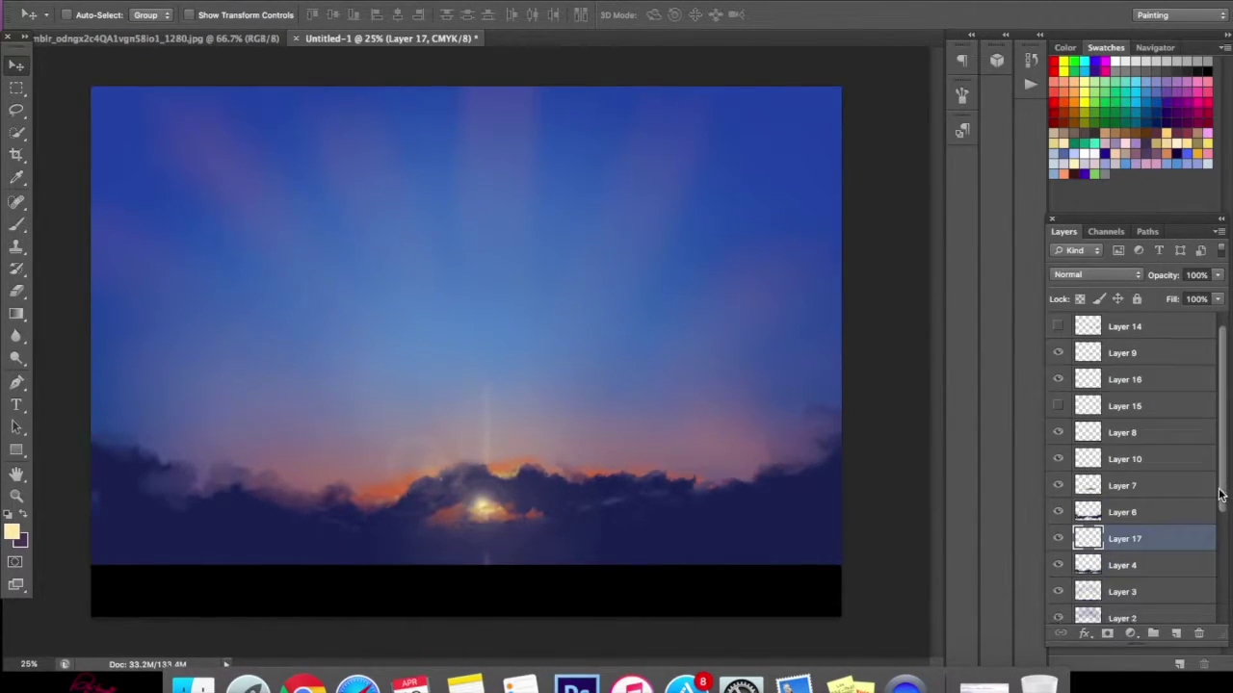
pyautogui.moveTo(1127, 544); pyautogui.dragTo(1127, 599)
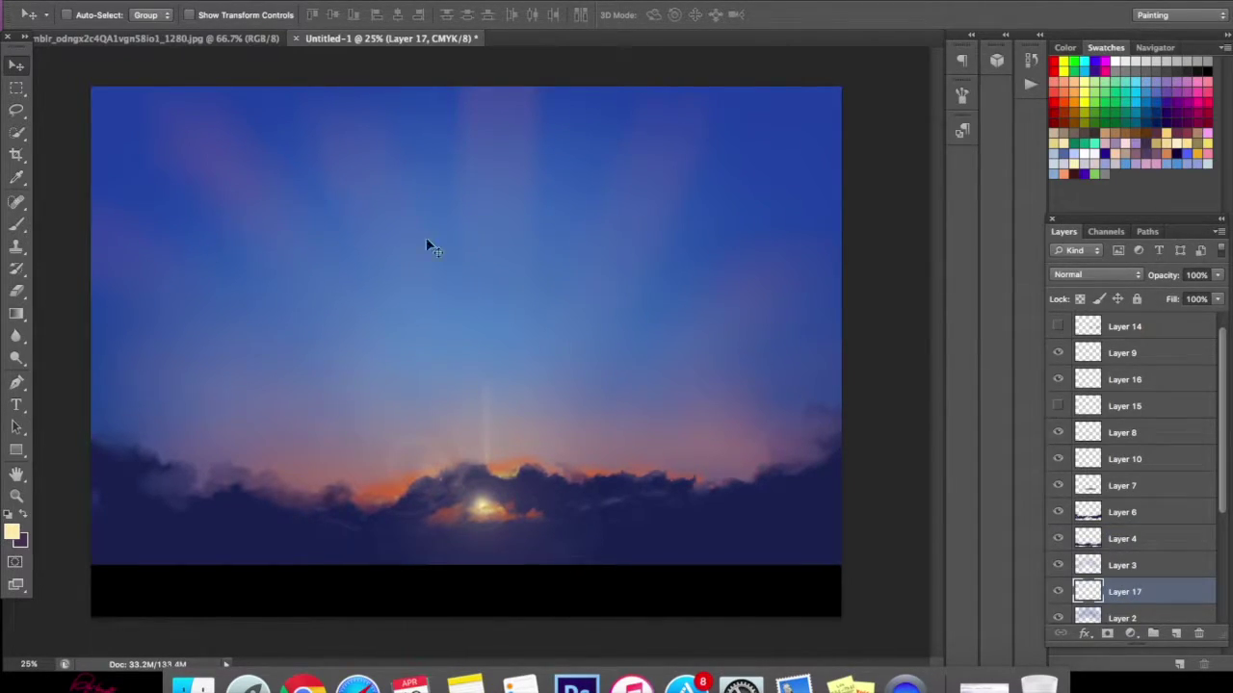
# - Stretch the star flare's height to about 188% and centre its vertical ray above the glowing cloud gap
pyautogui.moveTo(473, 459)
pyautogui.mouseDown()
pyautogui.moveTo(483, 402)
pyautogui.moveTo(481, 432)
pyautogui.mouseUp()
pyautogui.hotkey('ctrl', 't')
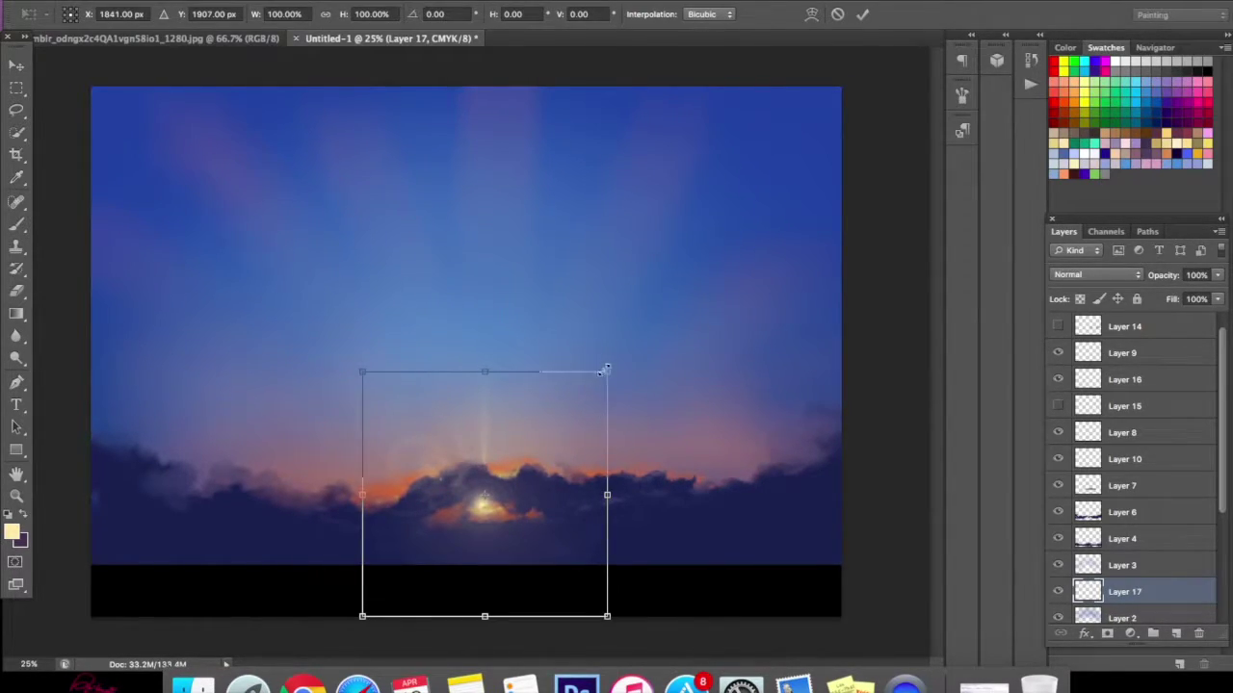
pyautogui.moveTo(498, 378); pyautogui.dragTo(492, 357)
pyautogui.press('Return')
pyautogui.moveTo(490, 446)
pyautogui.mouseDown()
pyautogui.moveTo(484, 479)
pyautogui.moveTo(489, 462)
pyautogui.mouseUp()
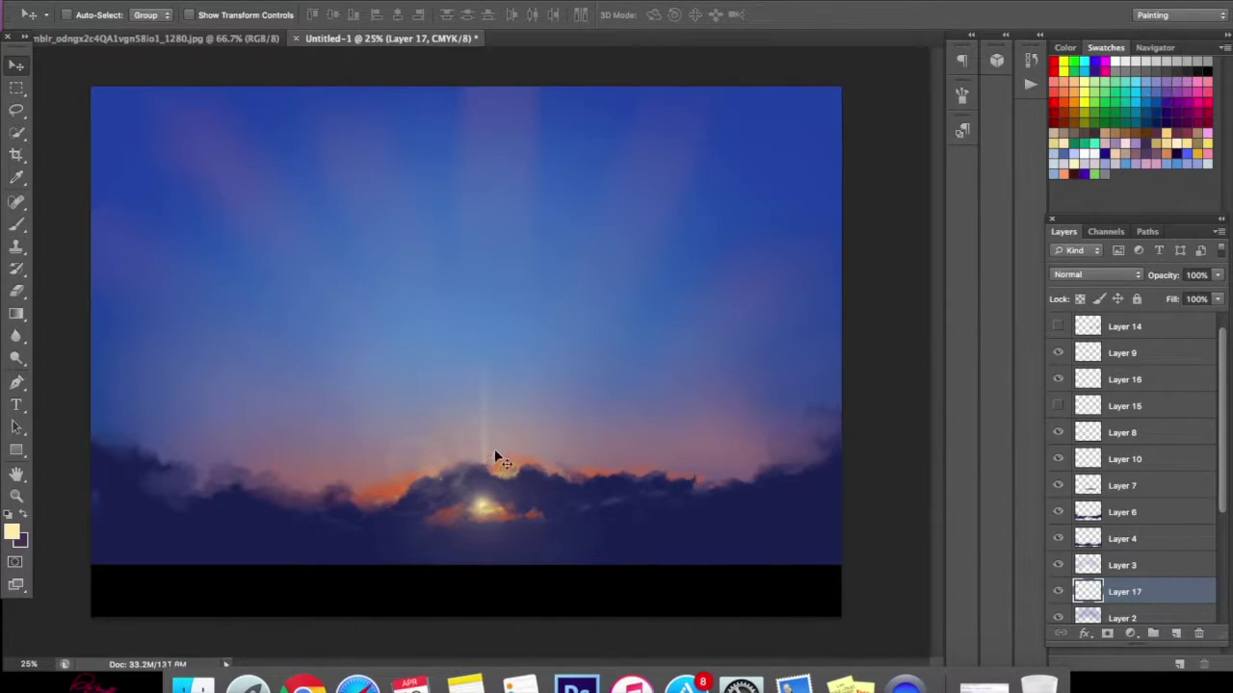
pyautogui.hotkey('ctrl', 't')
pyautogui.moveTo(484, 353); pyautogui.dragTo(484, 148)
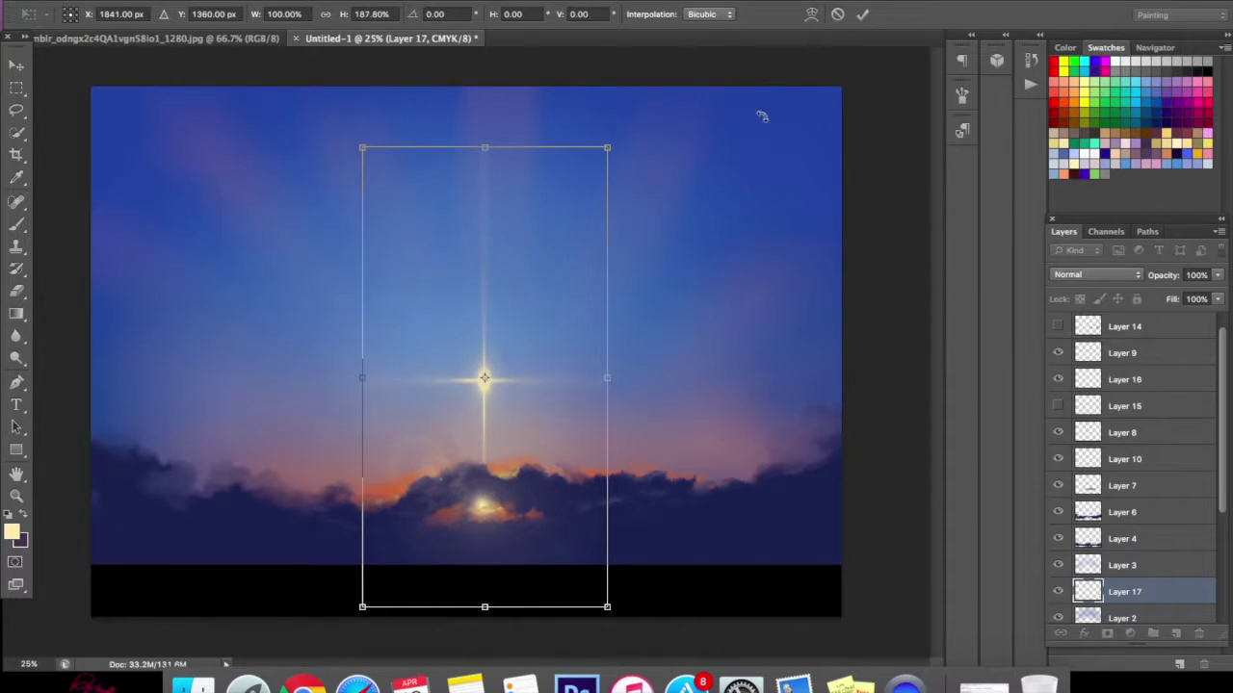
pyautogui.click(861, 15)
pyautogui.moveTo(504, 345); pyautogui.dragTo(485, 475)
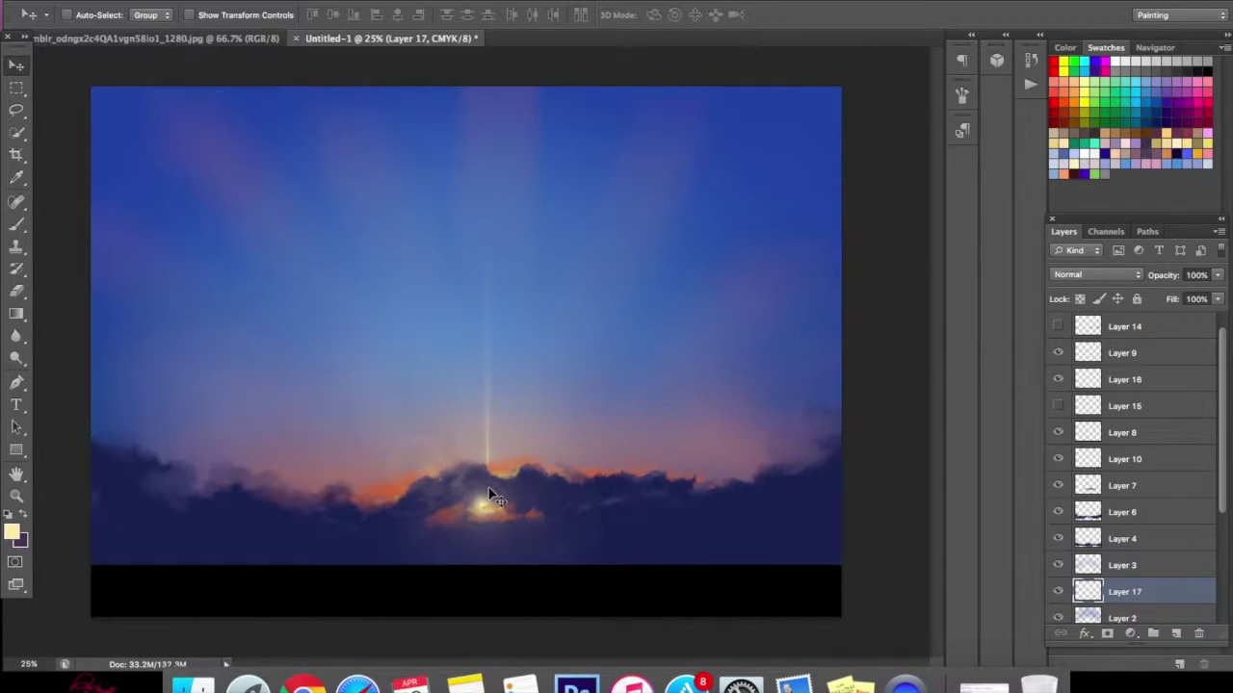
# - Duplicate Layer 17, rotate the copy about 40° clockwise, stretch its height to about 135% and align its ray with the sun
pyautogui.press('super+j')
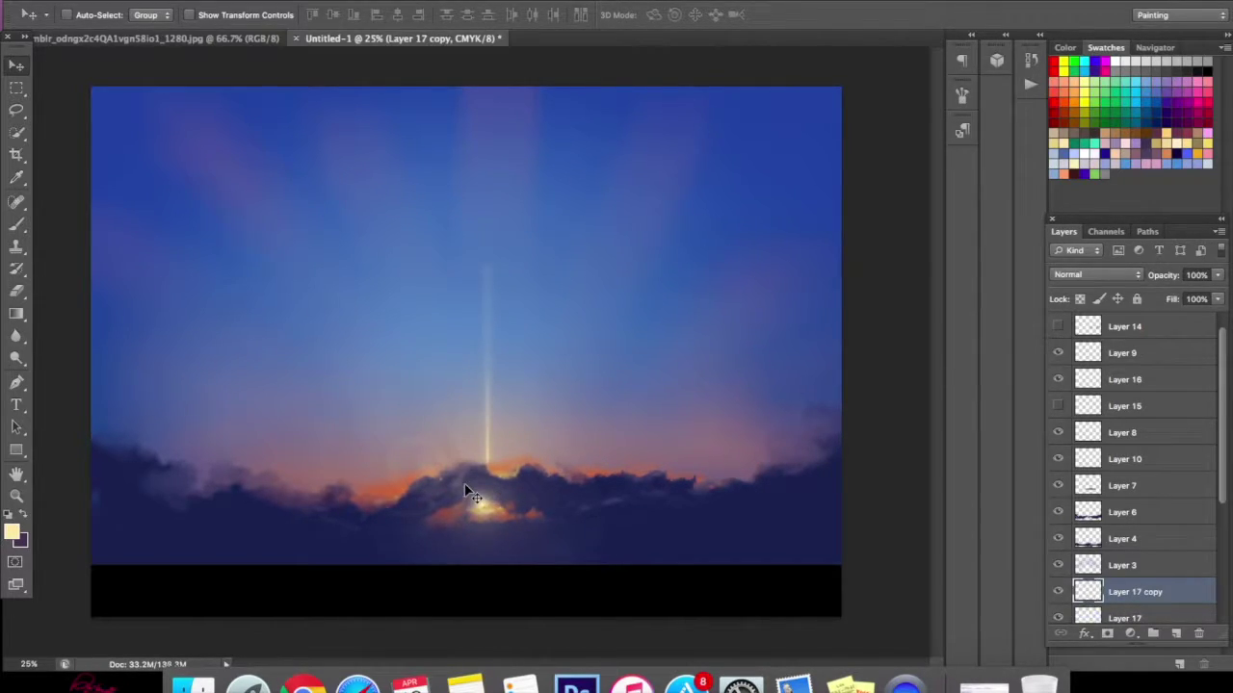
pyautogui.press('super+t')
pyautogui.moveTo(732, 303); pyautogui.dragTo(752, 474)
pyautogui.moveTo(557, 491); pyautogui.dragTo(580, 496)
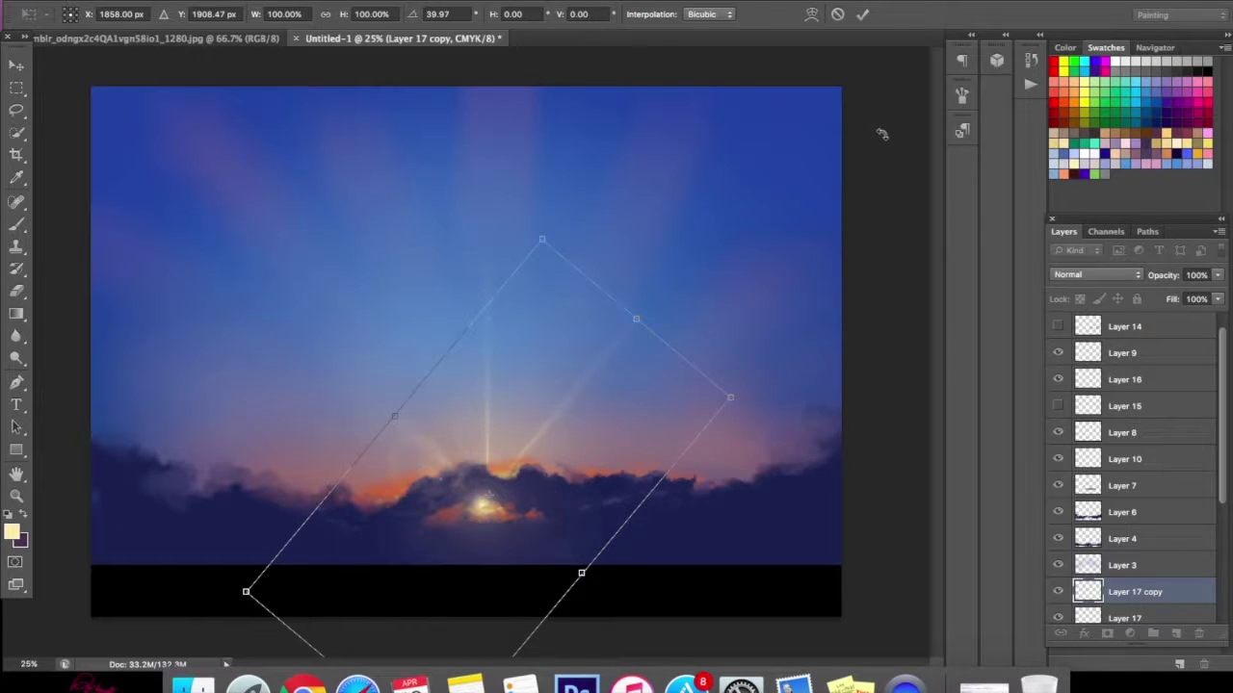
pyautogui.moveTo(654, 299); pyautogui.dragTo(760, 171)
pyautogui.moveTo(658, 354); pyautogui.dragTo(593, 429)
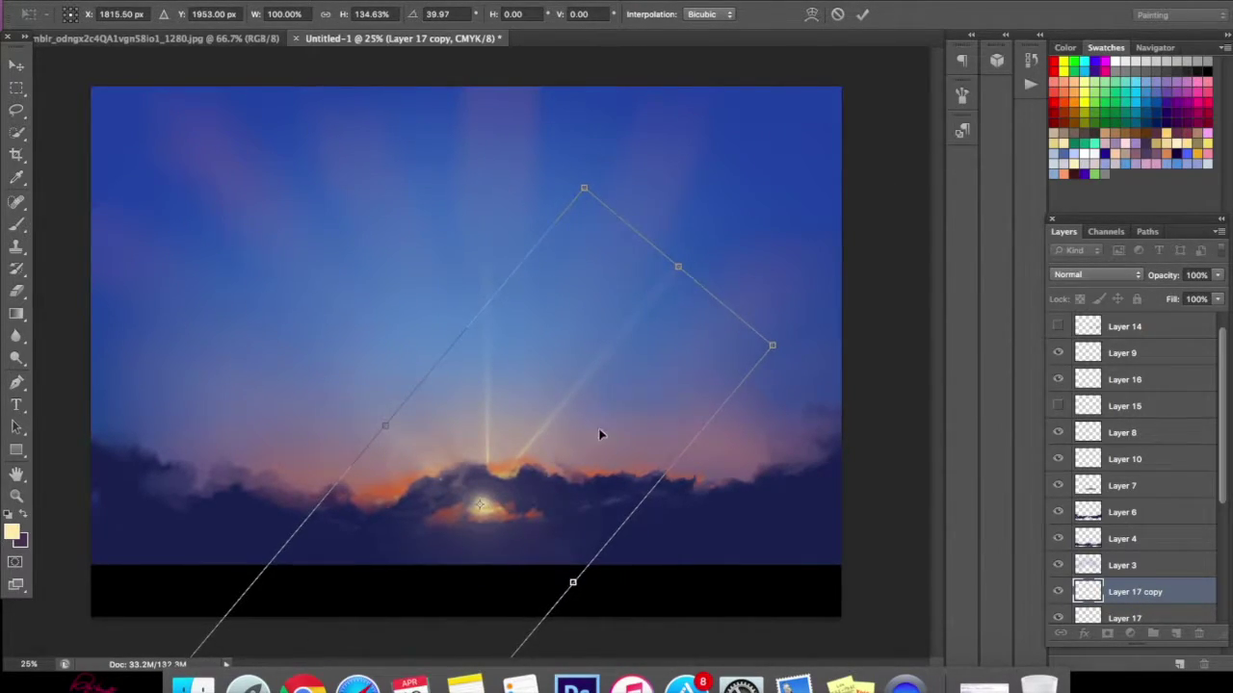
pyautogui.click(862, 15)
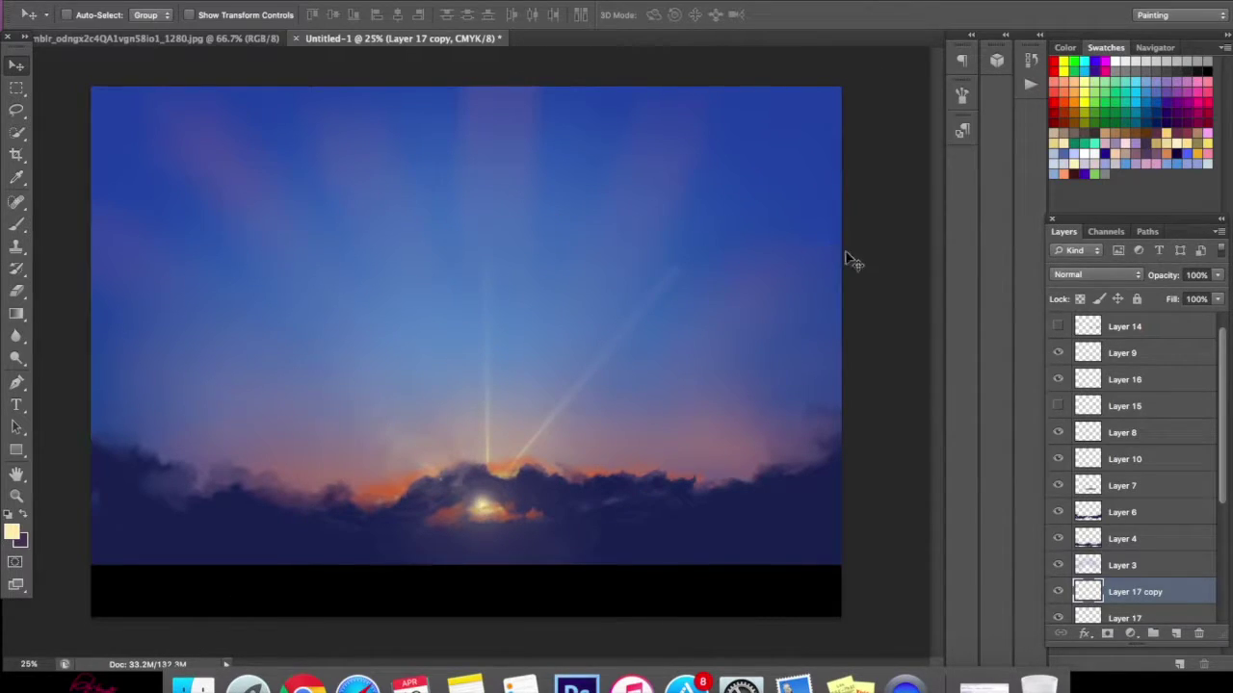
pyautogui.moveTo(567, 397); pyautogui.dragTo(572, 424)
# - Duplicate the slanted ray, rotate the copy about 84° counter-clockwise and align it with the sun as a ray fanning left
pyautogui.hotkey('ctrl', 'j')
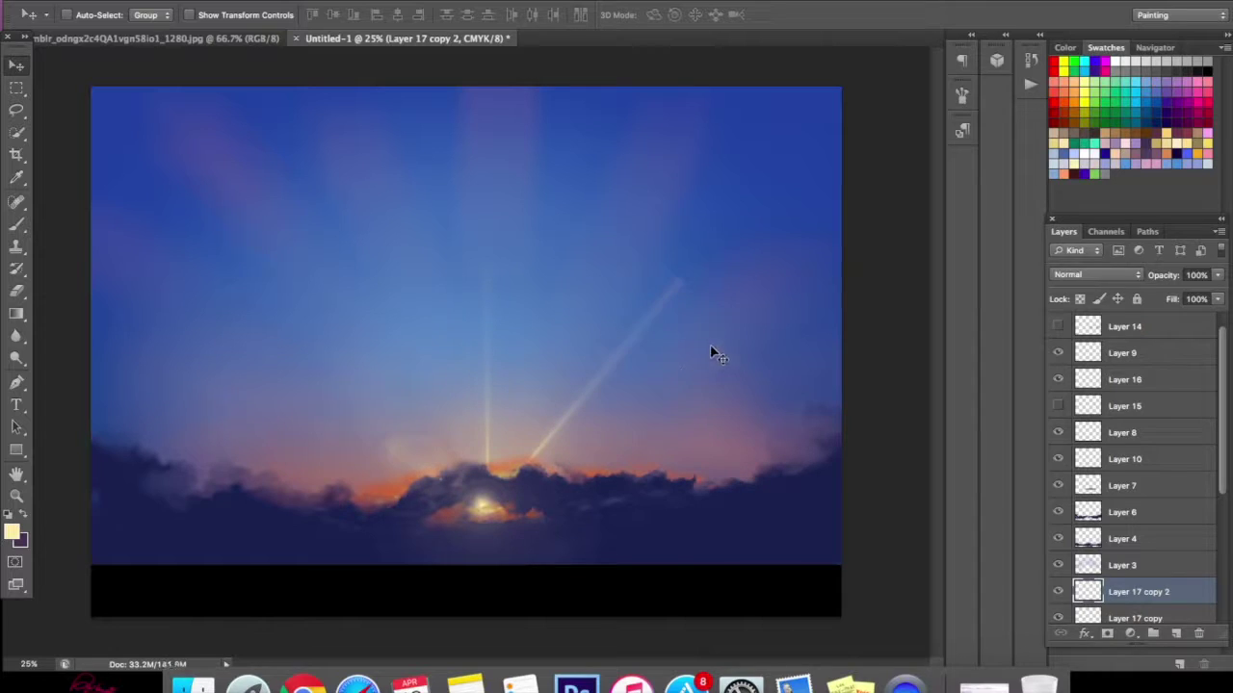
pyautogui.hotkey('ctrl', 't')
pyautogui.moveTo(752, 264); pyautogui.dragTo(306, 301)
pyautogui.moveTo(504, 468); pyautogui.dragTo(528, 466)
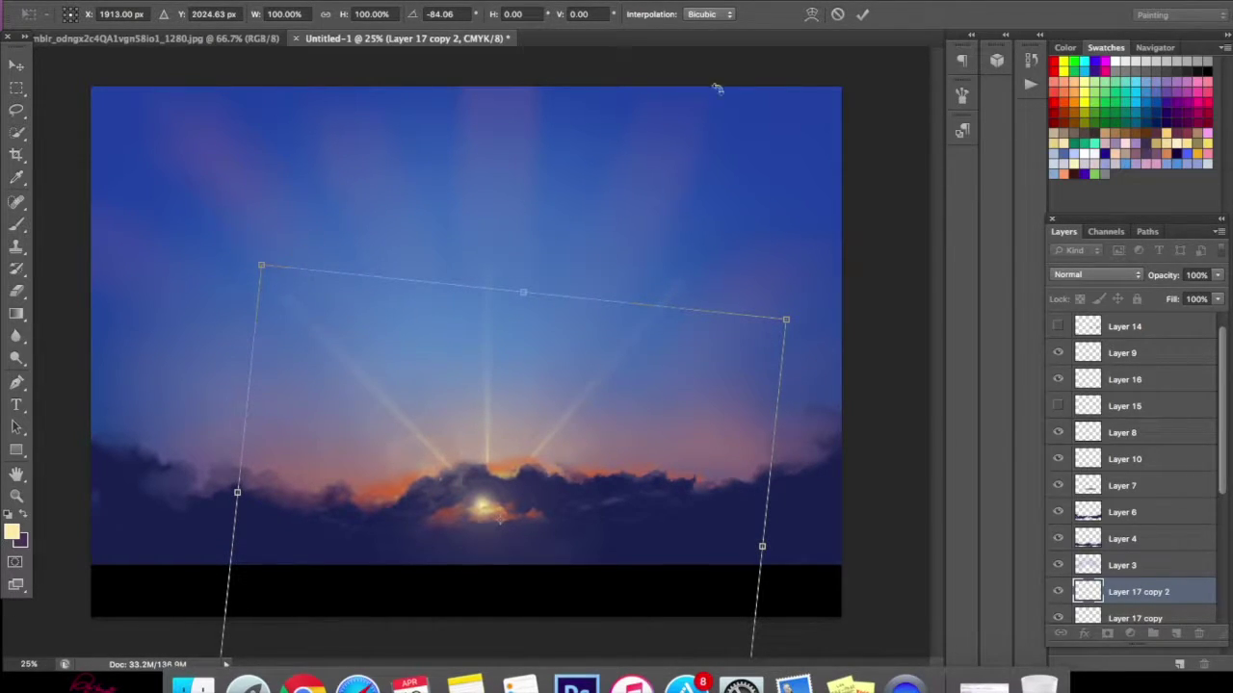
pyautogui.click(862, 13)
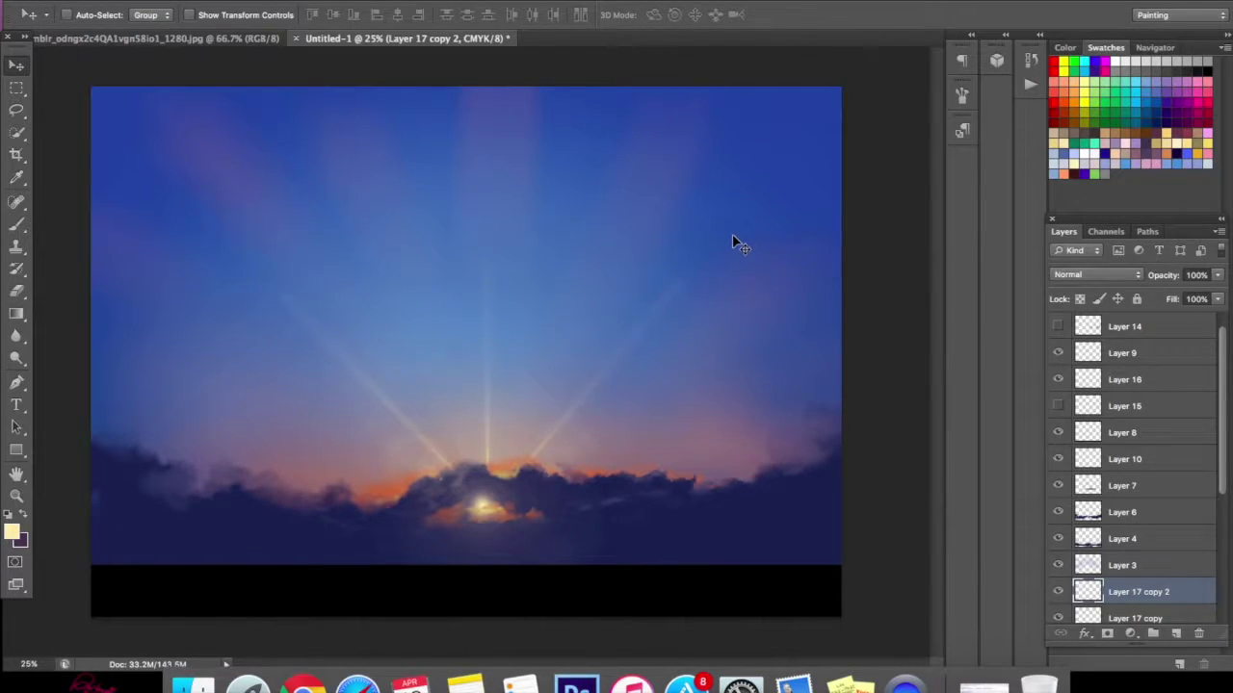
# - Duplicate the left ray layer and rotate the copy about 23° counter-clockwise to form a lower left ray
pyautogui.hotkey('ctrl', 'j')
pyautogui.hotkey('ctrl', 't')
pyautogui.moveTo(754, 255); pyautogui.dragTo(620, 227)
pyautogui.click(862, 13)
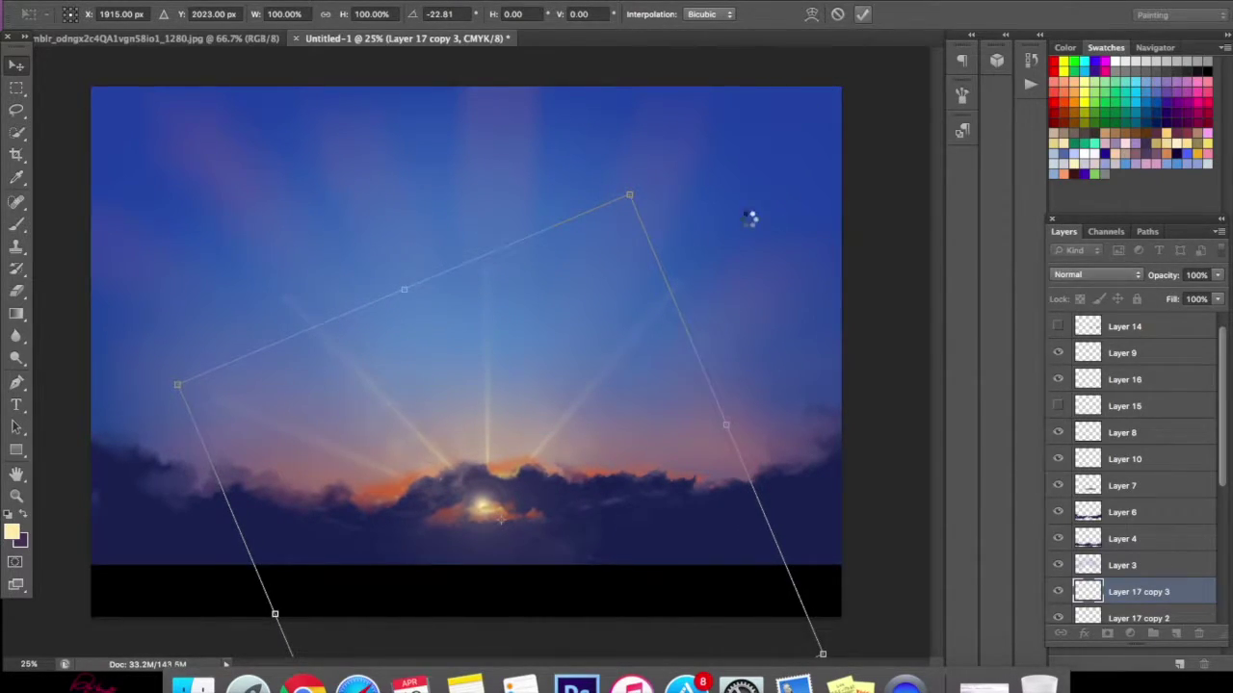
pyautogui.hotkey('ctrl', 't')
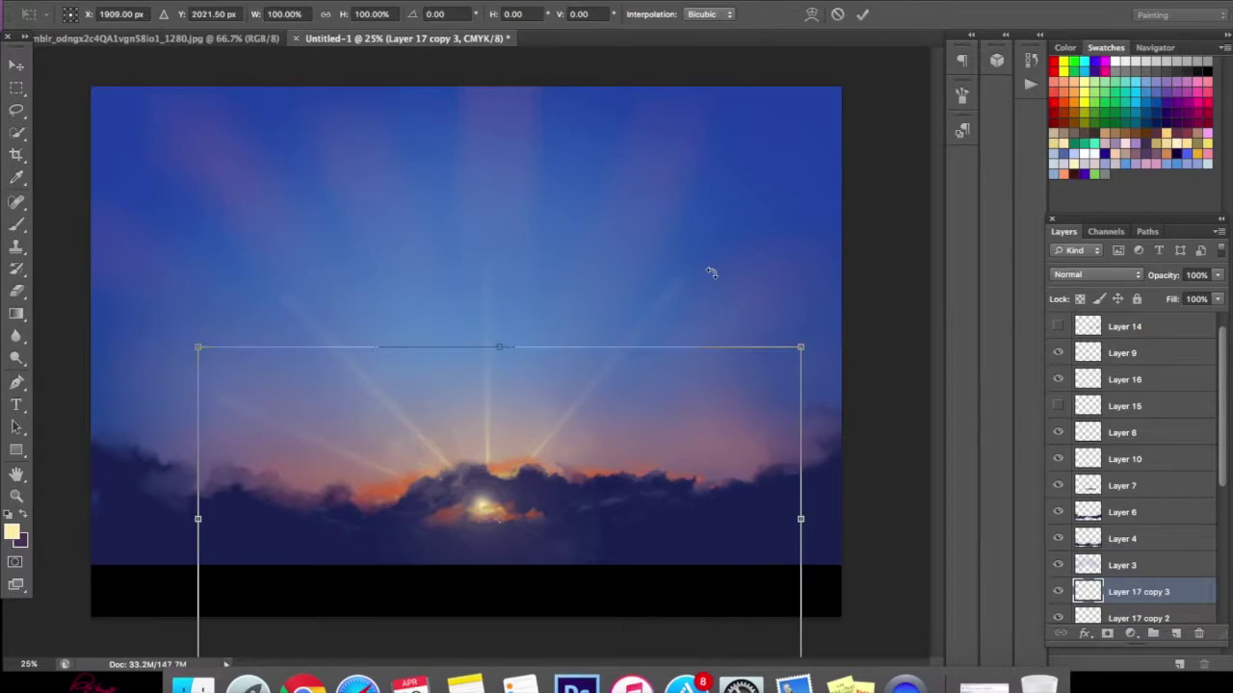
pyautogui.press('Escape')
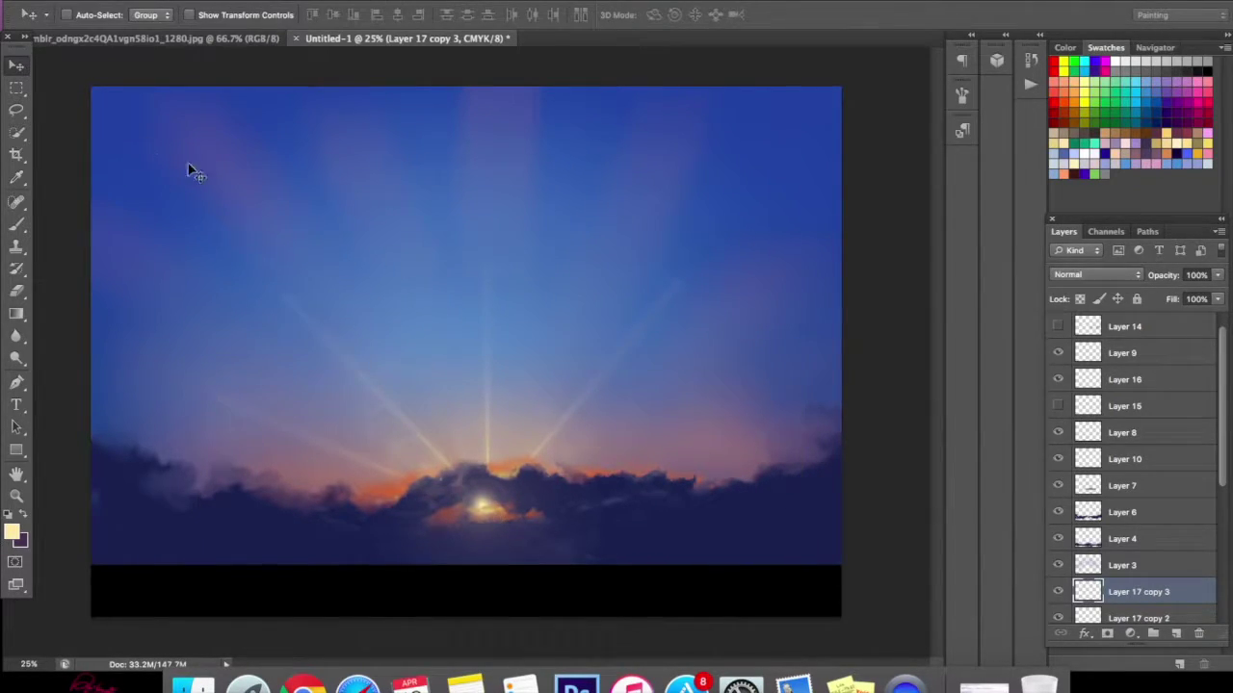
# - Duplicate the lower left ray, rotate the copy about 120° clockwise and position it as a low ray right of the sun
pyautogui.hotkey('ctrl', 'alt', 't')
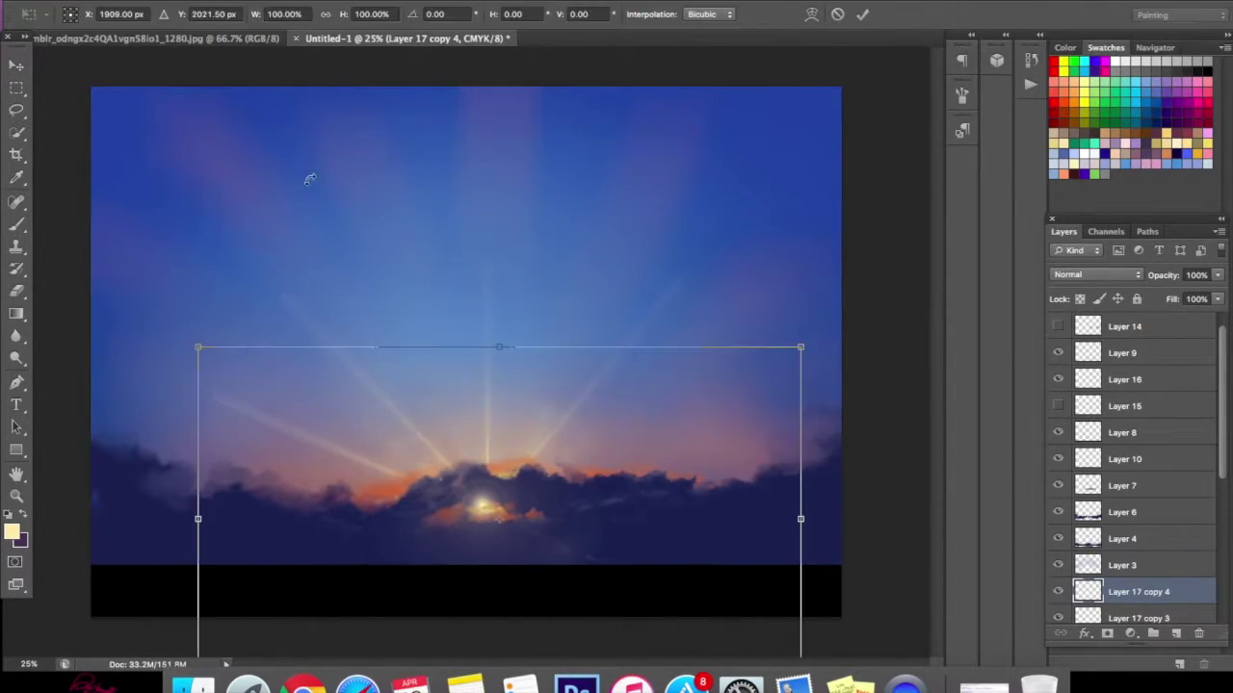
pyautogui.moveTo(776, 238); pyautogui.dragTo(687, 663)
pyautogui.moveTo(590, 420); pyautogui.dragTo(634, 421)
pyautogui.moveTo(760, 338); pyautogui.dragTo(776, 494)
pyautogui.moveTo(637, 468); pyautogui.dragTo(643, 493)
pyautogui.moveTo(781, 380); pyautogui.dragTo(820, 388)
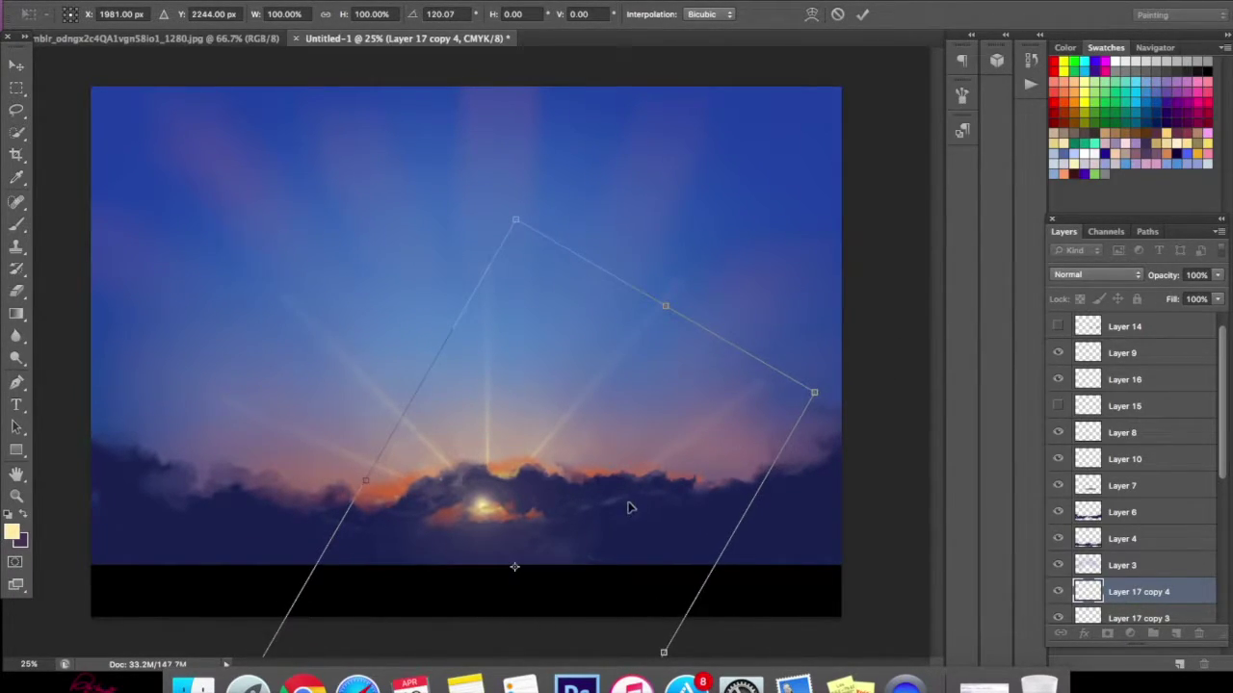
pyautogui.moveTo(630, 506); pyautogui.dragTo(627, 495)
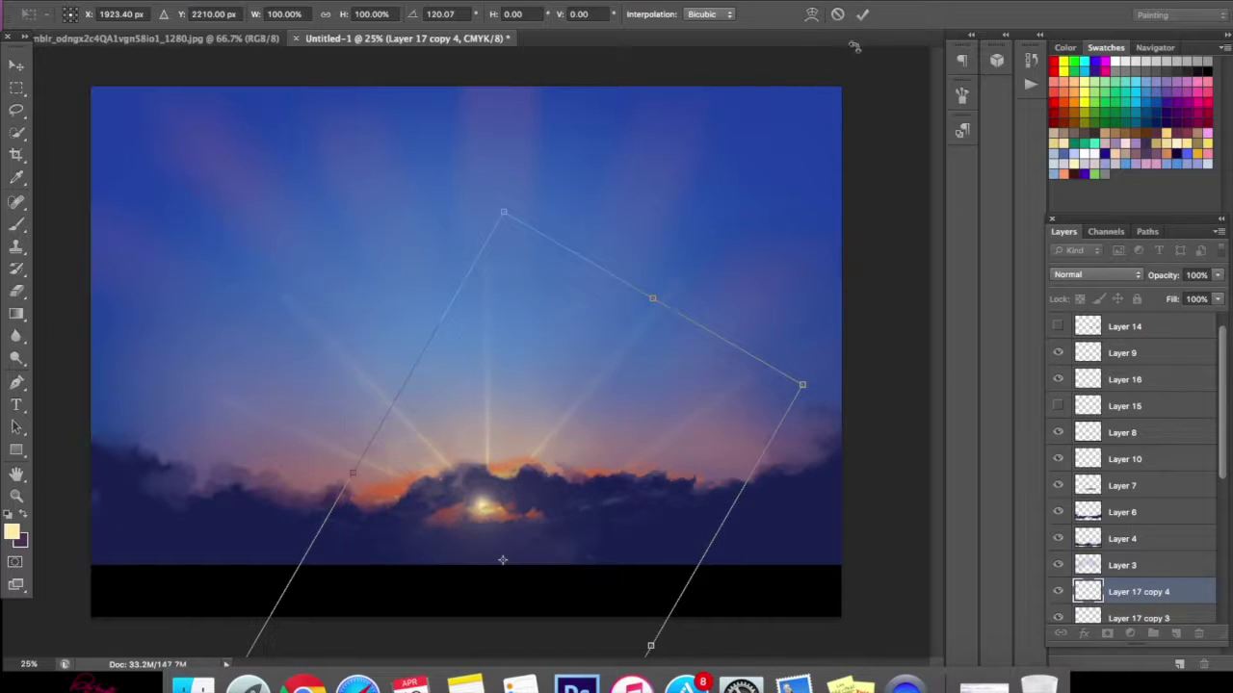
pyautogui.click(862, 14)
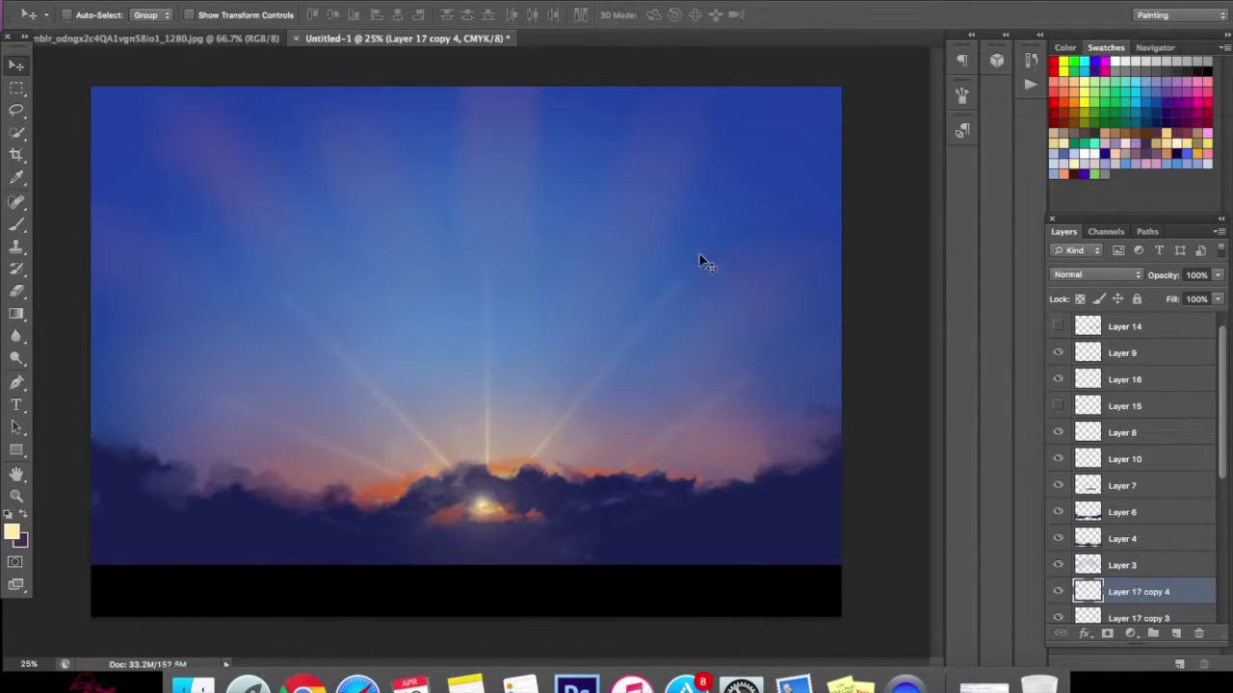
# - Compare the sky with and without individual ray layers, and hide Layer 17 and its four copies
pyautogui.click(1058, 593)
pyautogui.click(1057, 592)
pyautogui.click(1056, 566)
pyautogui.click(1056, 568)
pyautogui.scroll(-3, 1117, 549)
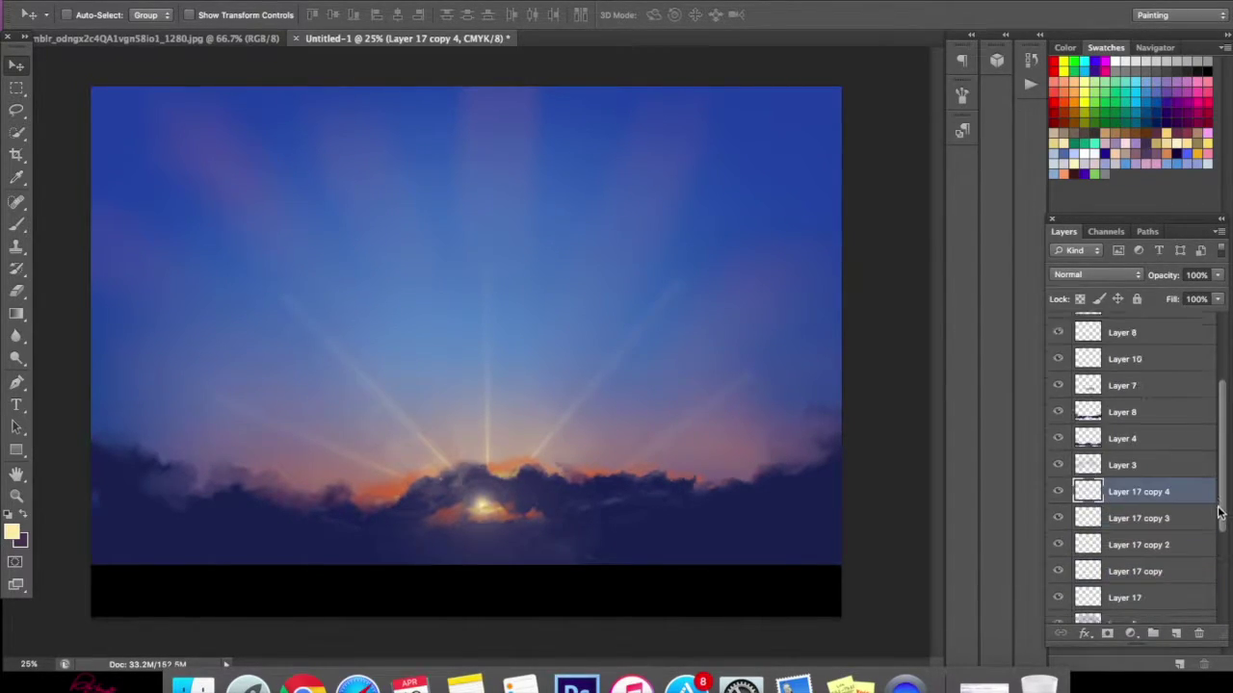
pyautogui.click(1058, 537)
pyautogui.click(1057, 485)
pyautogui.click(1058, 460)
pyautogui.click(1058, 565)
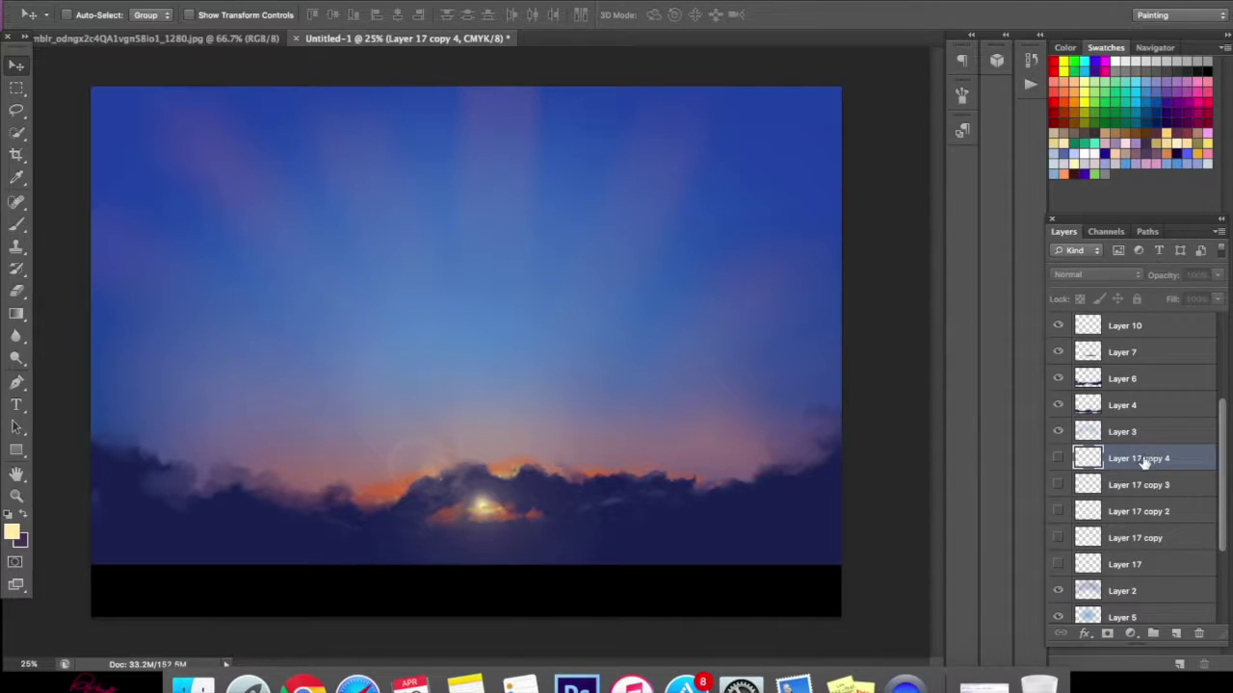
# - Add a new layer above the hidden rays and stamp a pale yellow 1211 px cloud in the sky right of centre
pyautogui.click(1176, 633)
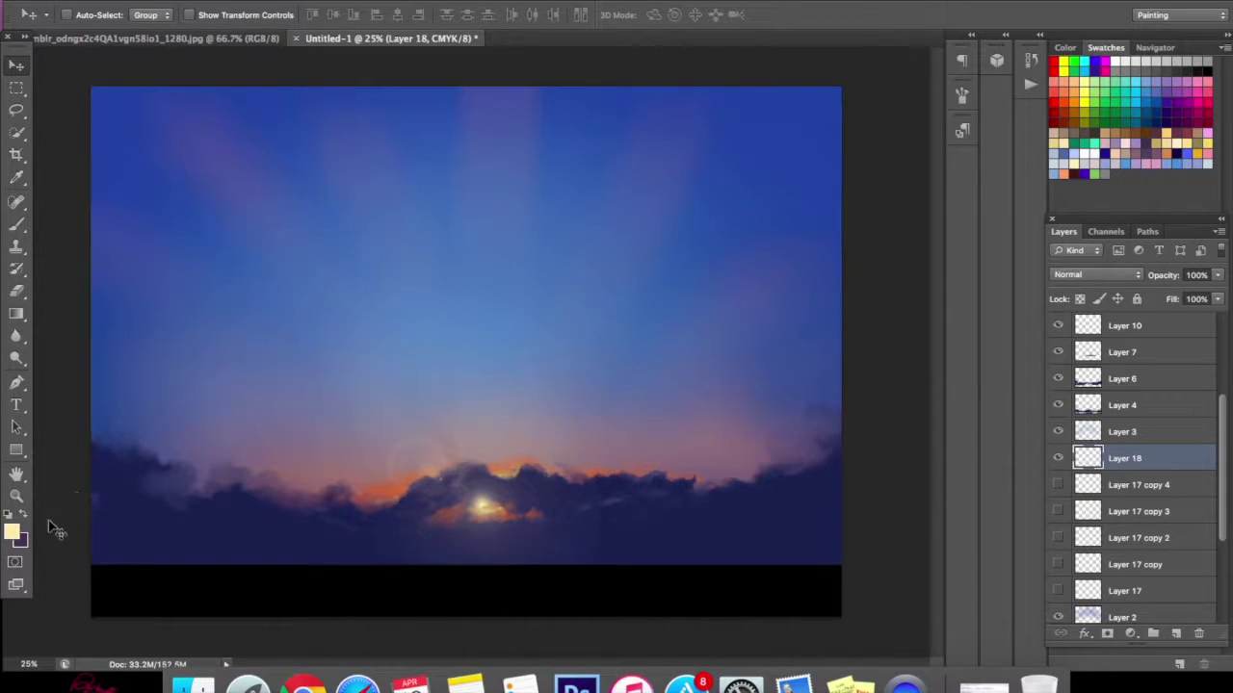
pyautogui.click(13, 532)
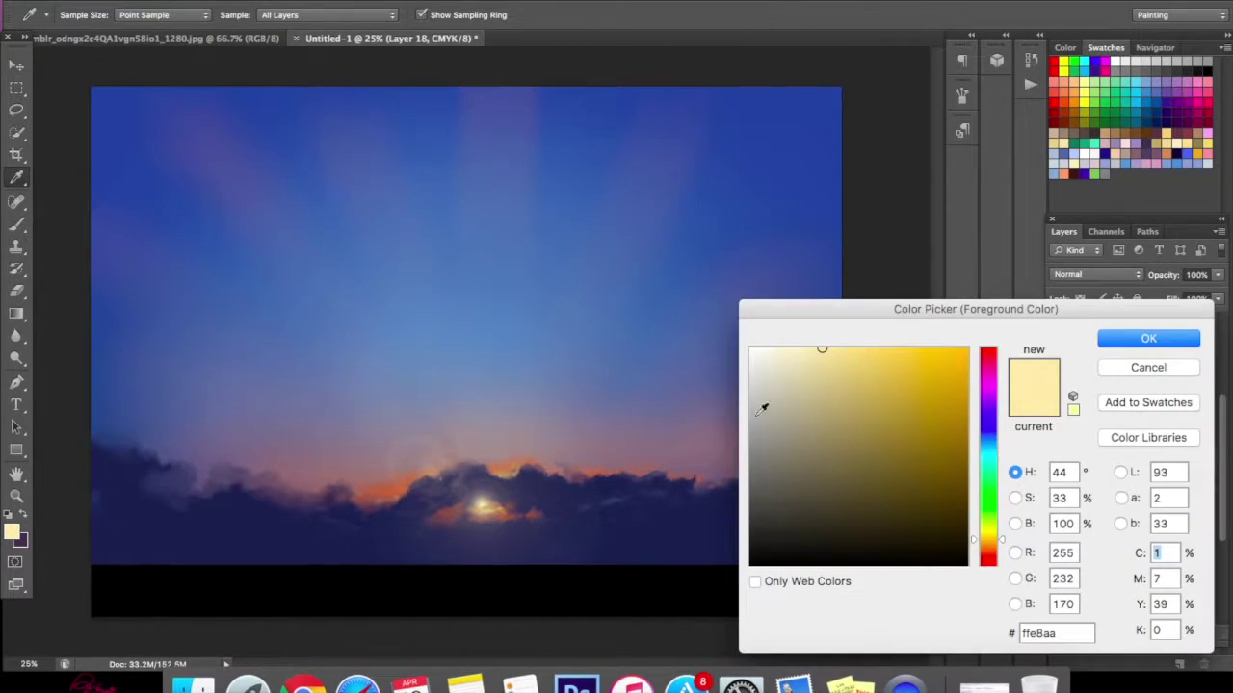
pyautogui.click(1111, 342)
pyautogui.click(16, 224)
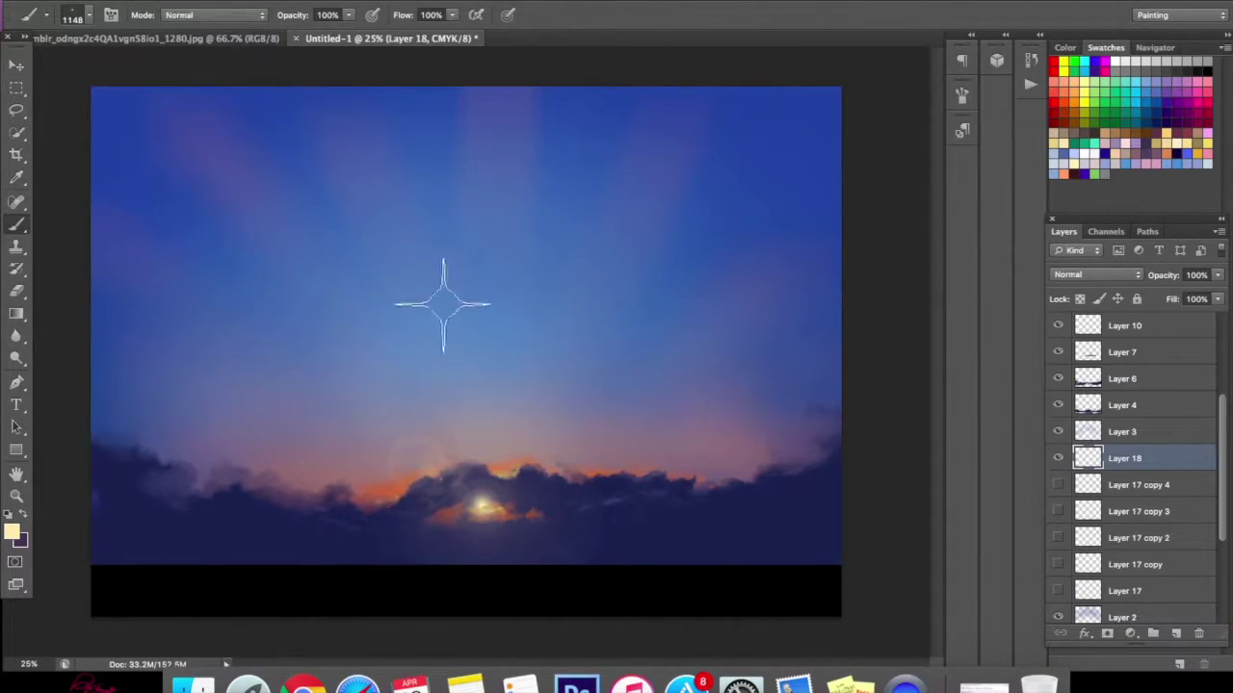
pyautogui.rightClick(606, 323)
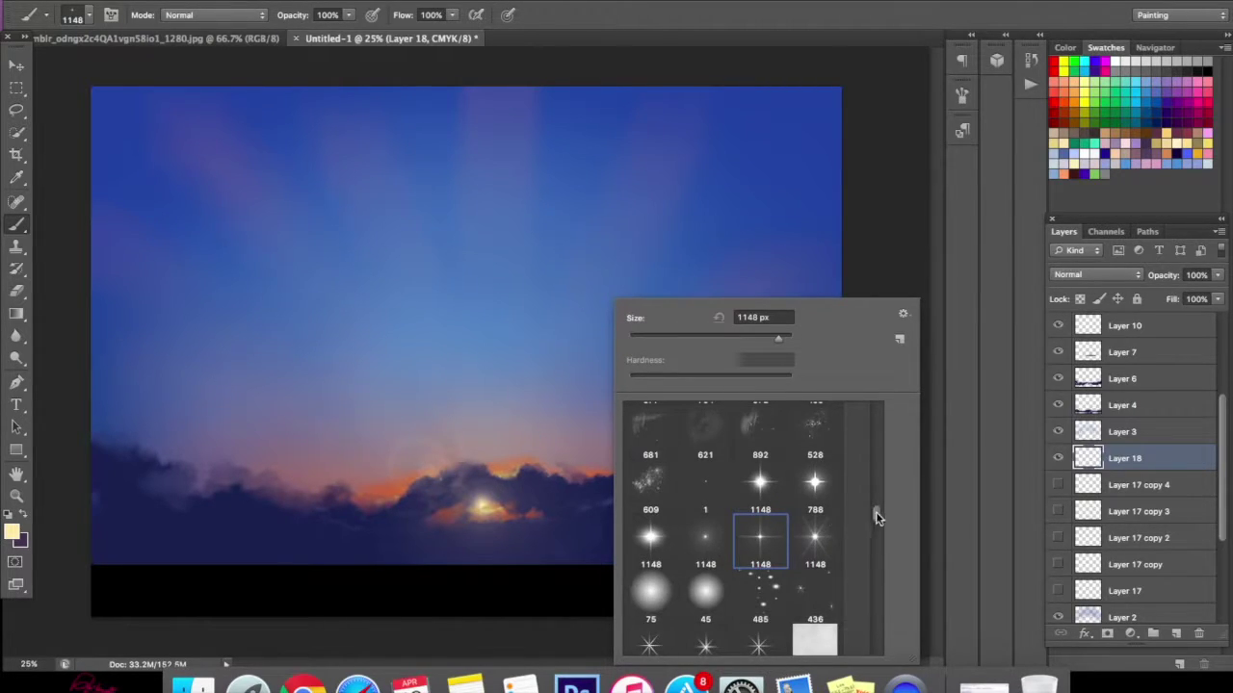
pyautogui.moveTo(877, 517); pyautogui.dragTo(877, 501)
pyautogui.click(706, 517)
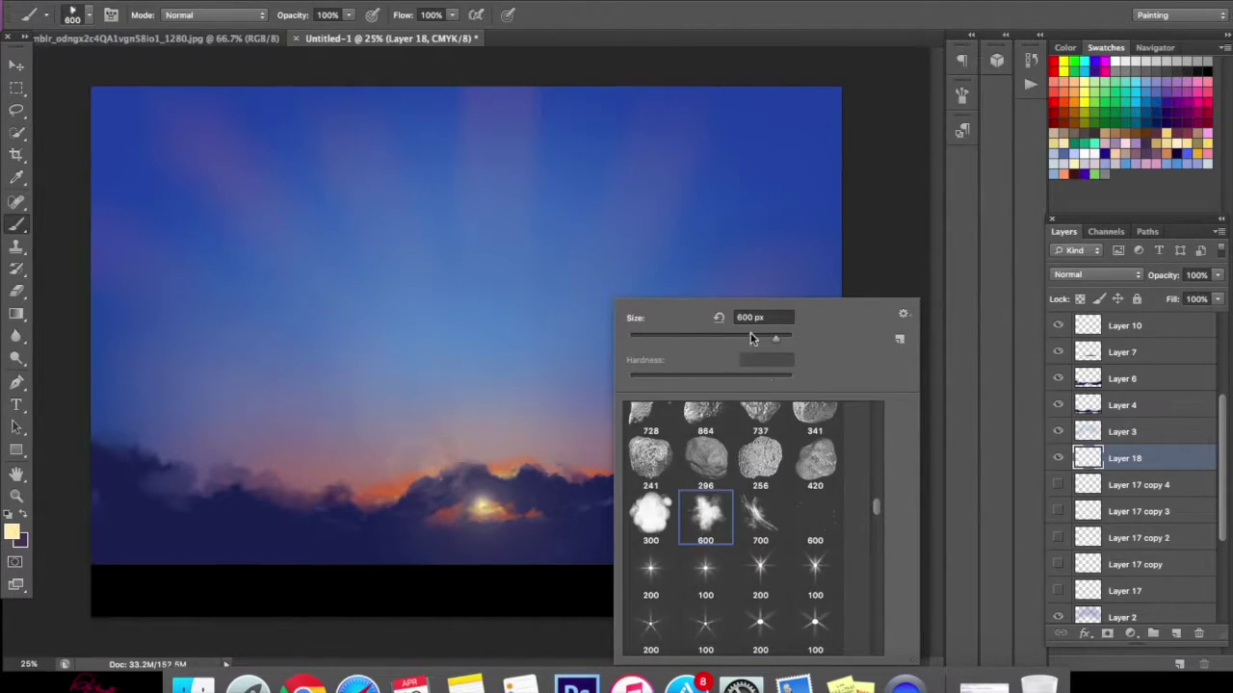
pyautogui.moveTo(616, 294)
pyautogui.mouseDown()
pyautogui.moveTo(631, 310)
pyautogui.moveTo(616, 294)
pyautogui.moveTo(573, 318)
pyautogui.moveTo(624, 304)
pyautogui.mouseUp()
# - Move Layer 18 directly below Rectangle 1 and erase the cloud's underside and edges with the 737 px eraser
pyautogui.moveTo(1120, 462); pyautogui.dragTo(1117, 343)
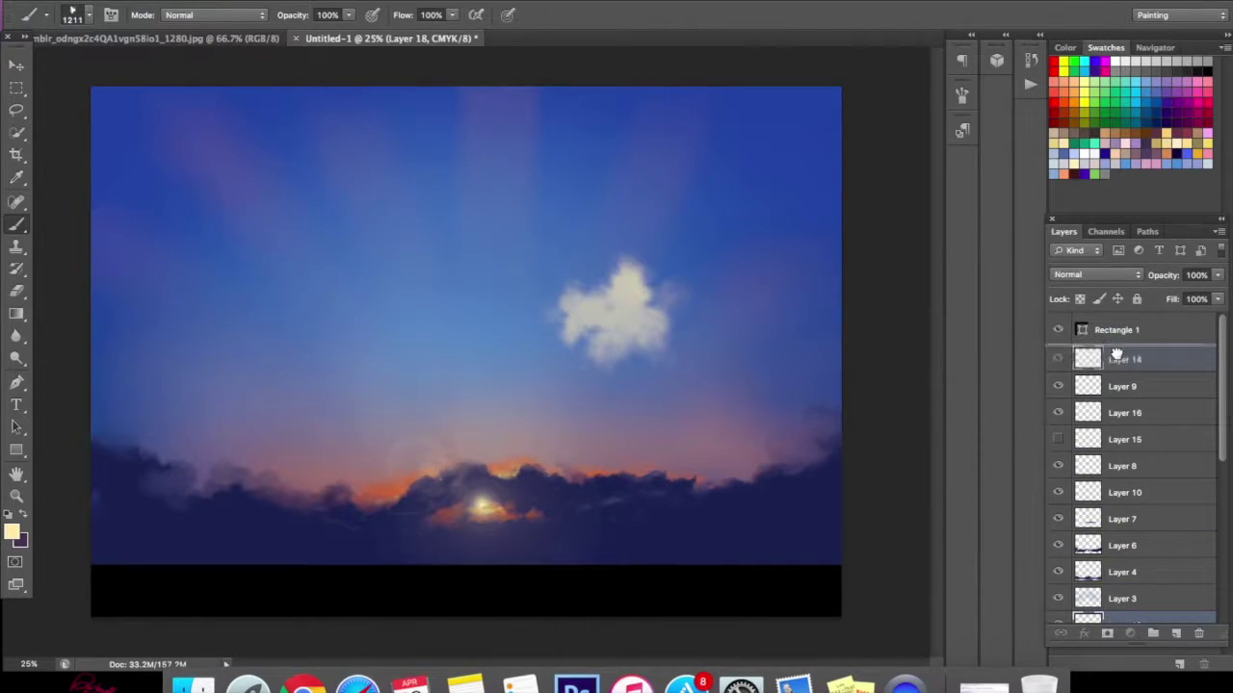
pyautogui.click(17, 290)
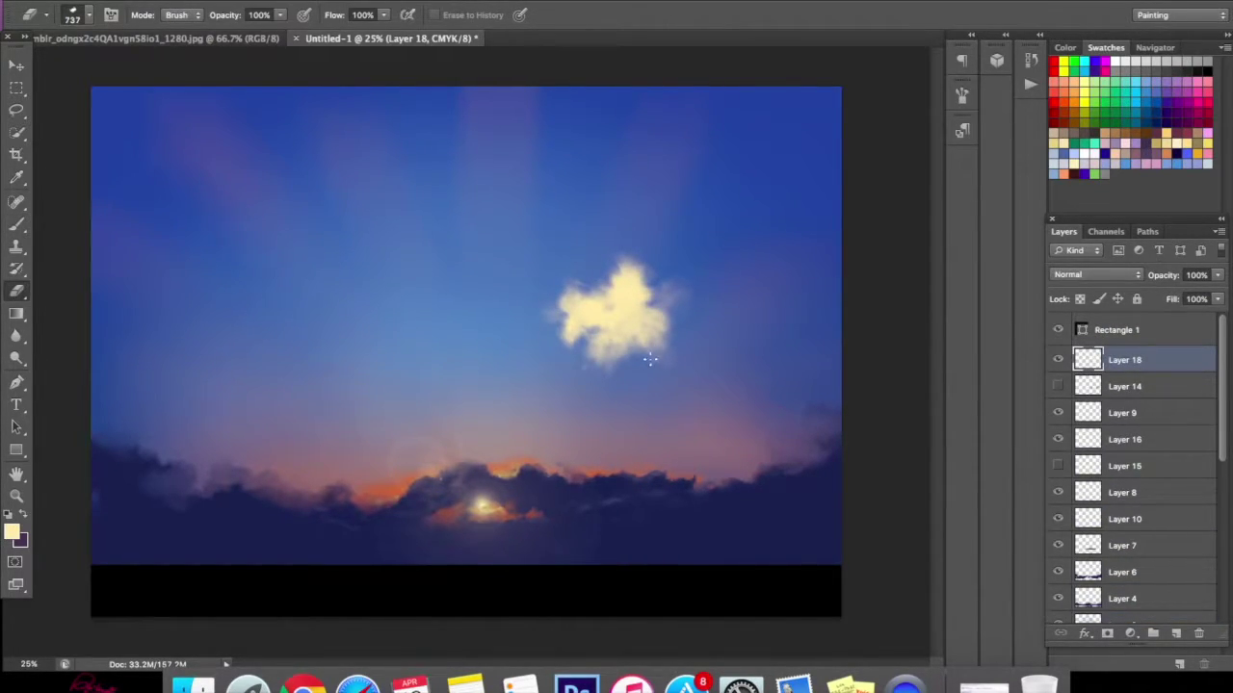
pyautogui.moveTo(649, 353); pyautogui.dragTo(640, 357)
pyautogui.moveTo(661, 302); pyautogui.dragTo(637, 306)
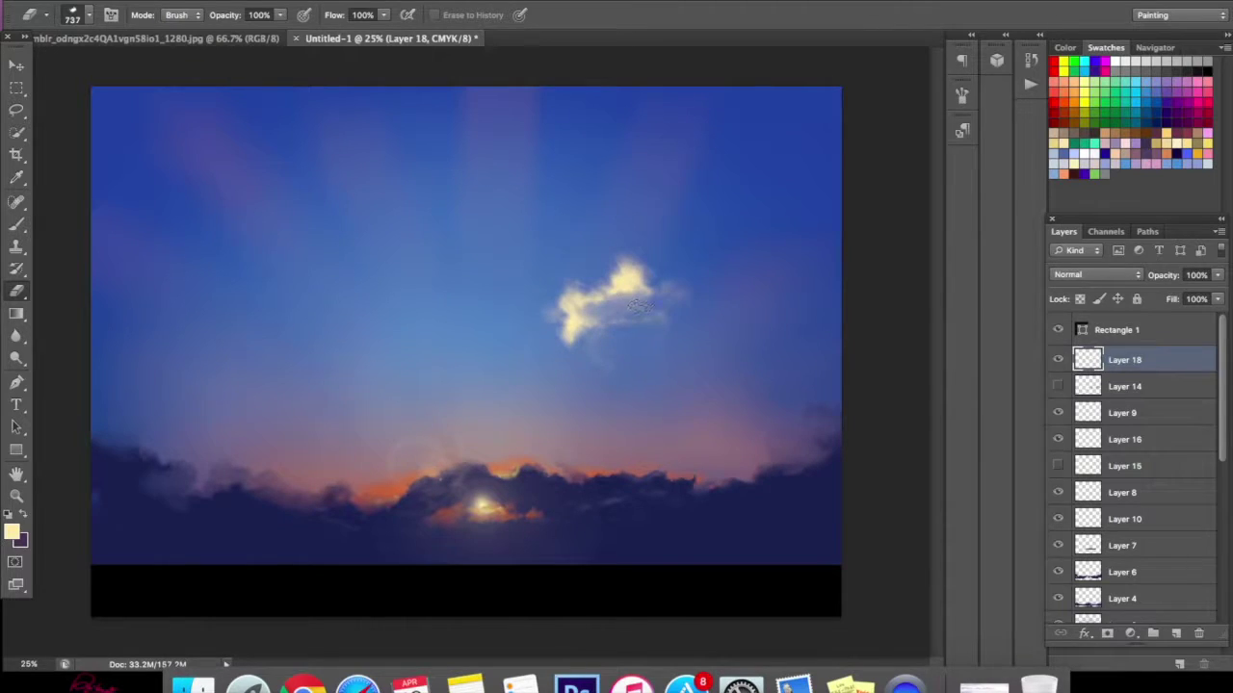
pyautogui.moveTo(712, 310)
pyautogui.mouseDown()
pyautogui.moveTo(568, 231)
pyautogui.moveTo(597, 298)
pyautogui.moveTo(627, 242)
pyautogui.mouseUp()
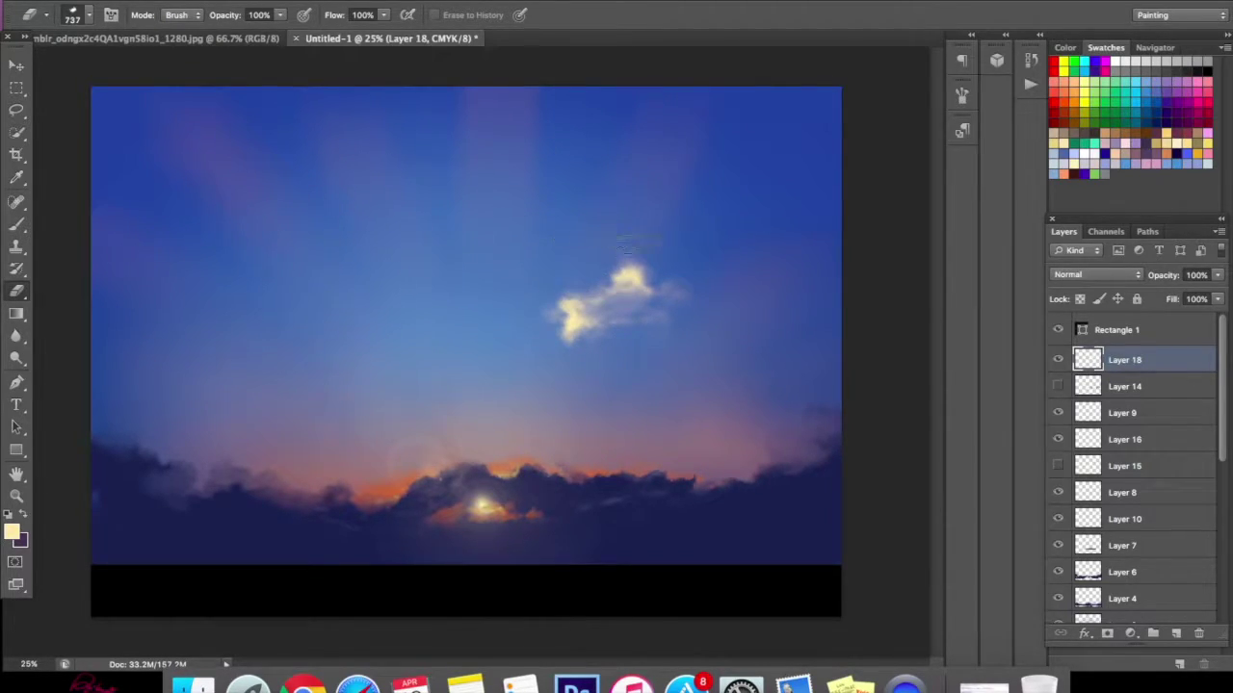
# - Distort the cloud on Layer 18 by pulling its upper right corner outward, and lower it toward the horizon
pyautogui.click(16, 64)
pyautogui.rightClick(621, 291)
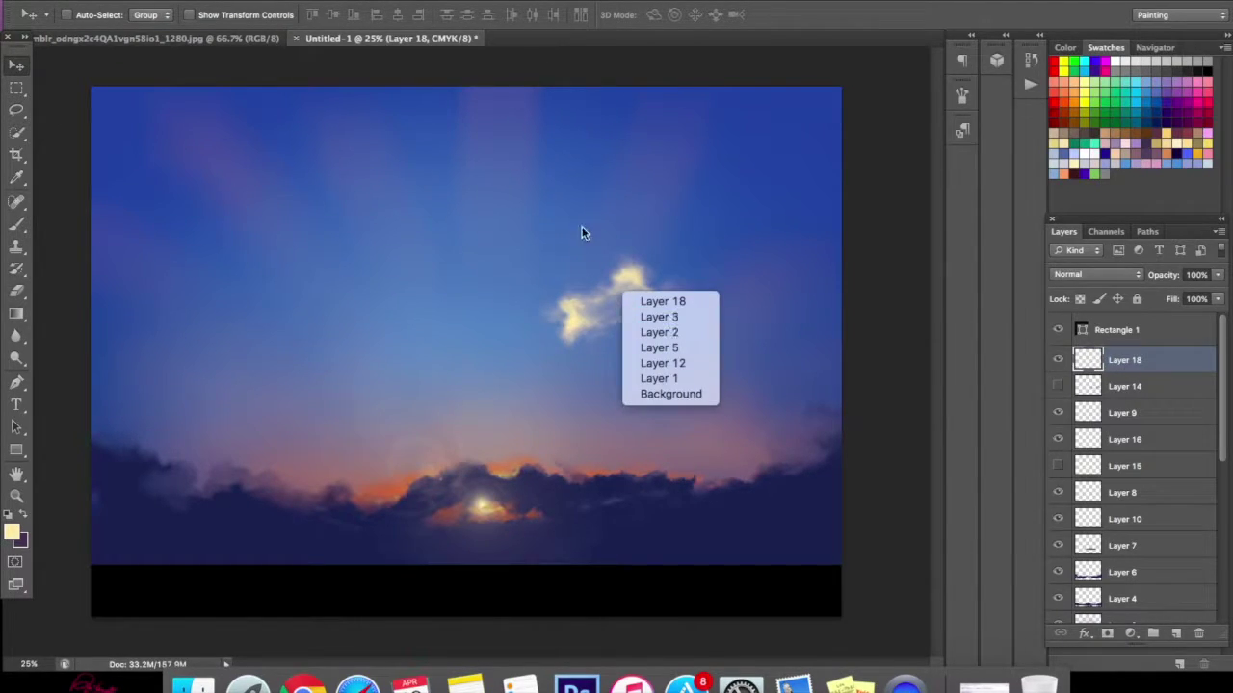
pyautogui.click(581, 266)
pyautogui.press('super+t')
pyautogui.rightClick(682, 264)
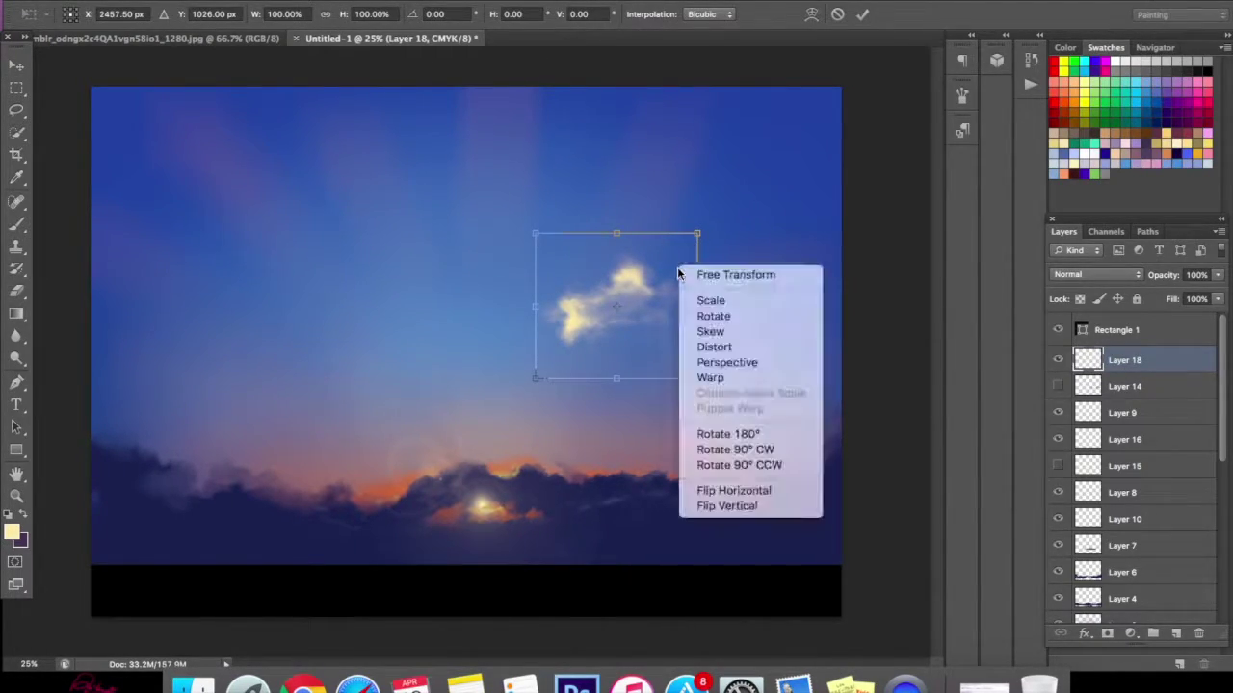
pyautogui.click(713, 347)
pyautogui.moveTo(697, 234); pyautogui.dragTo(739, 246)
pyautogui.moveTo(581, 306); pyautogui.dragTo(566, 408)
# - Widen the top of the lowered cloud in perspective, apply the transform and nudge the cloud slightly upward
pyautogui.rightClick(695, 387)
pyautogui.click(737, 484)
pyautogui.moveTo(743, 361); pyautogui.dragTo(788, 362)
pyautogui.moveTo(685, 479)
pyautogui.mouseDown()
pyautogui.moveTo(660, 479)
pyautogui.moveTo(684, 478)
pyautogui.mouseUp()
pyautogui.moveTo(778, 360)
pyautogui.mouseDown()
pyautogui.moveTo(784, 385)
pyautogui.moveTo(792, 363)
pyautogui.mouseUp()
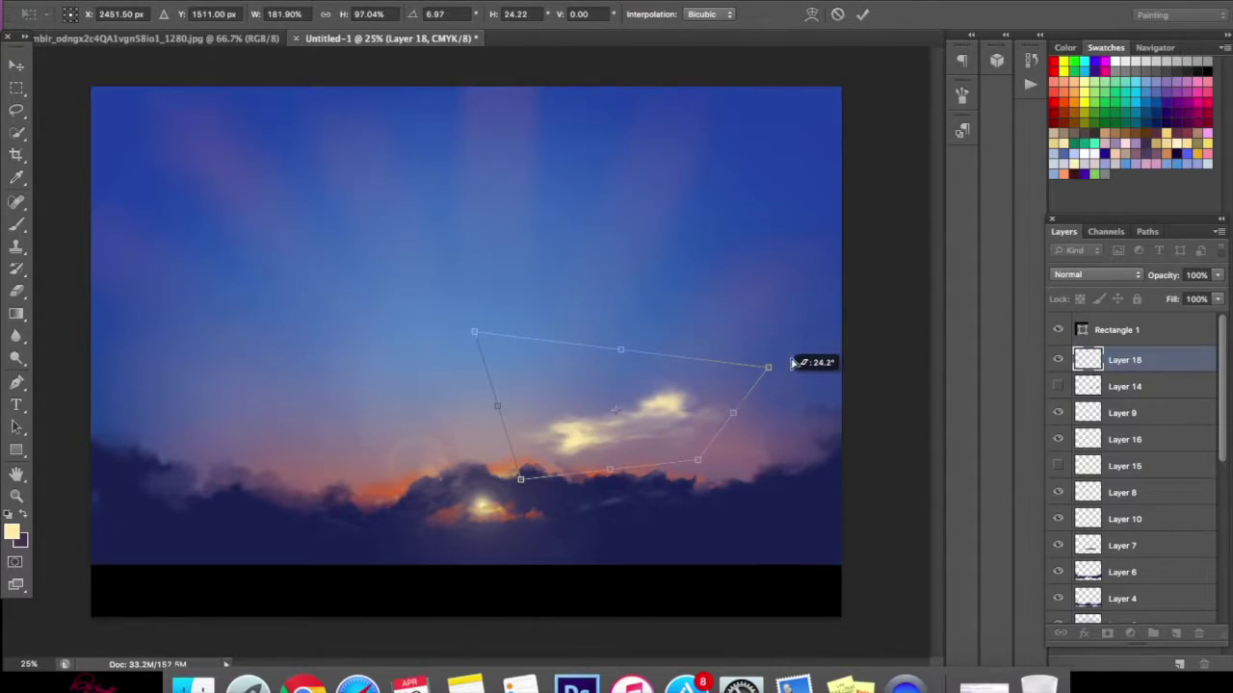
pyautogui.click(862, 14)
pyautogui.moveTo(623, 443)
pyautogui.mouseDown()
pyautogui.moveTo(623, 425)
pyautogui.moveTo(626, 435)
pyautogui.mouseUp()
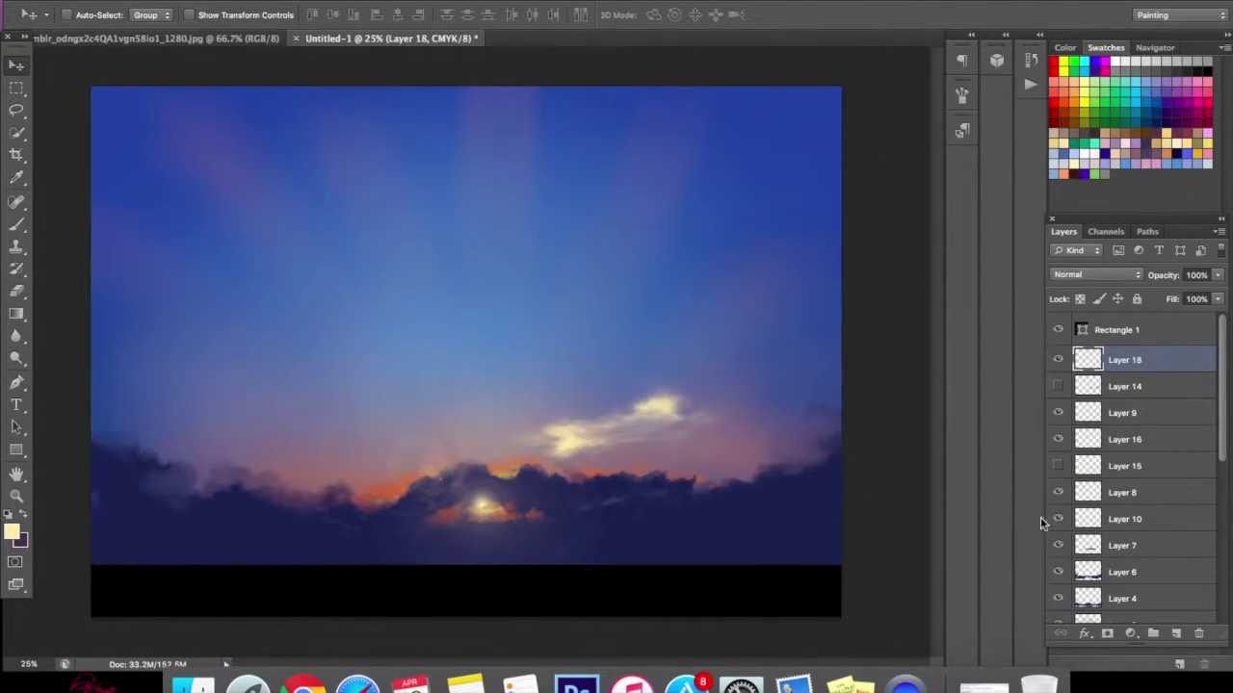
# - Add a new layer and paint a pale yellow cloud with a 489 px brush above the dark clouds left of the sun
pyautogui.click(1176, 633)
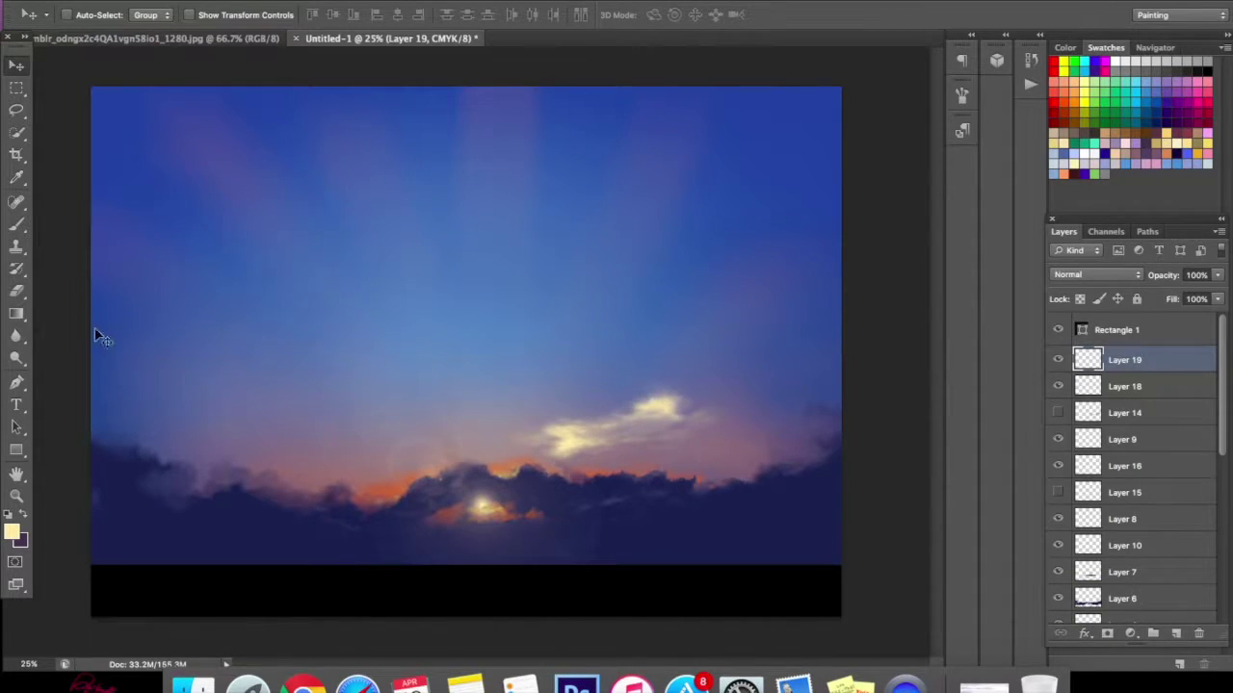
pyautogui.click(16, 224)
pyautogui.rightClick(435, 379)
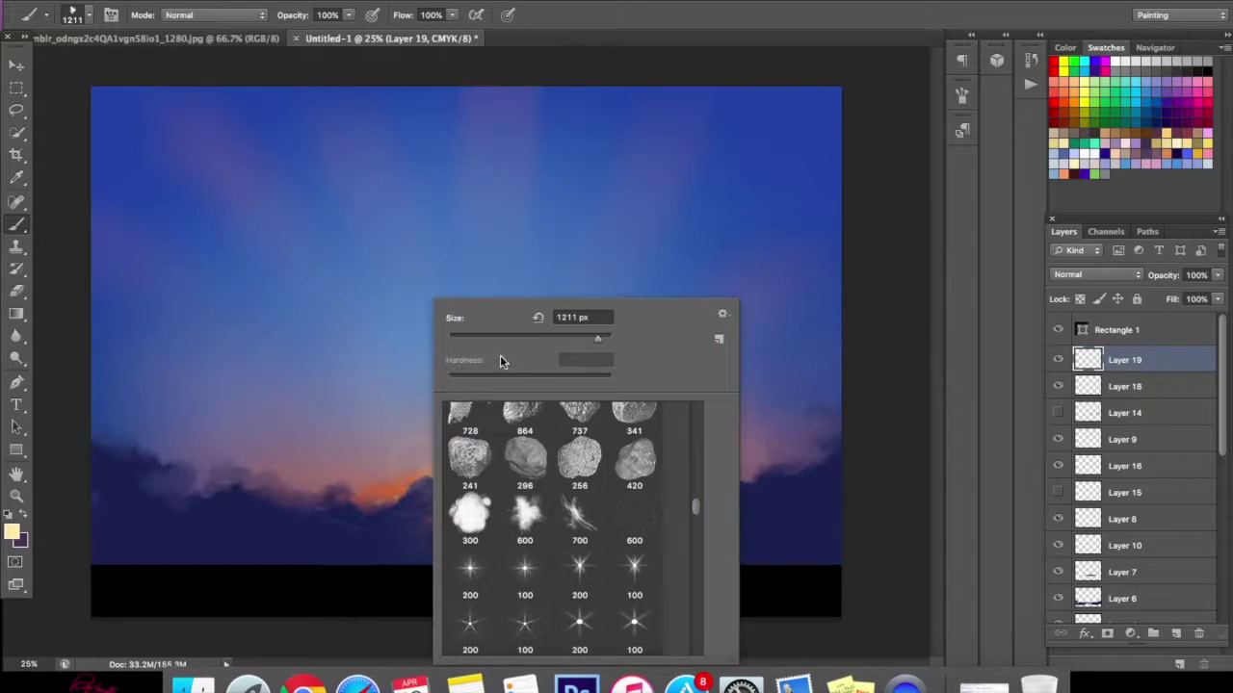
pyautogui.moveTo(591, 343); pyautogui.dragTo(597, 343)
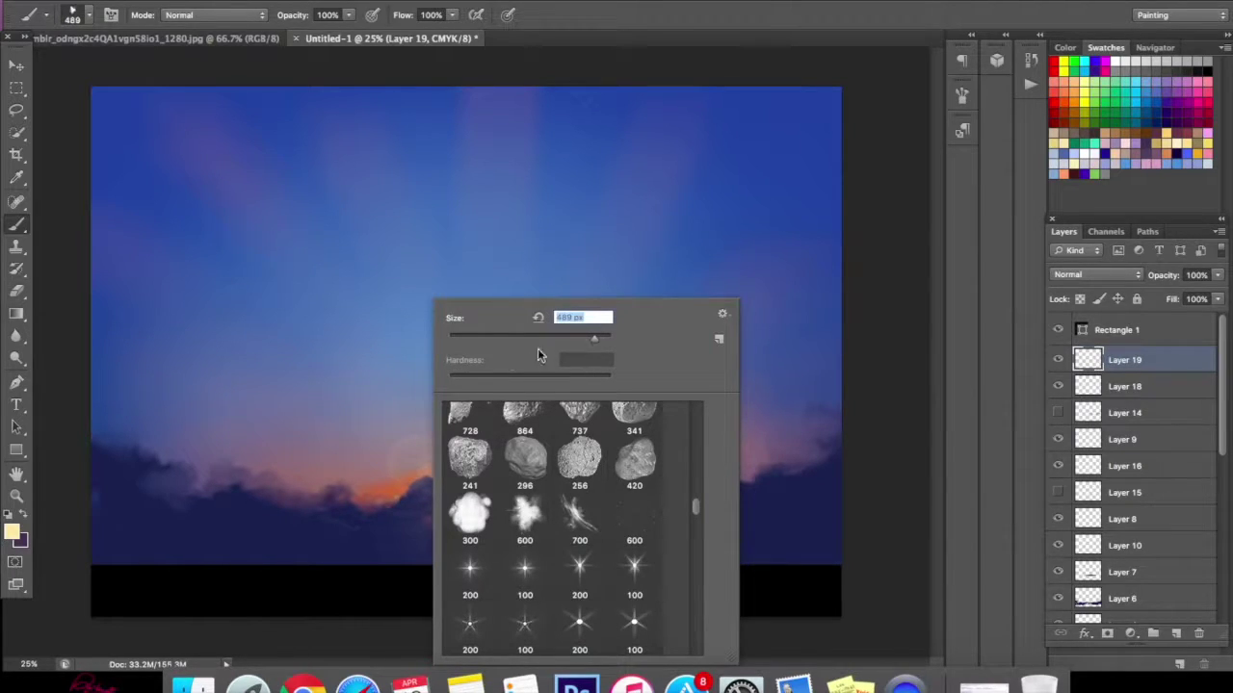
pyautogui.press('Return')
pyautogui.moveTo(373, 438)
pyautogui.mouseDown()
pyautogui.moveTo(400, 409)
pyautogui.moveTo(392, 438)
pyautogui.moveTo(438, 405)
pyautogui.moveTo(476, 409)
pyautogui.moveTo(414, 443)
pyautogui.moveTo(370, 432)
pyautogui.moveTo(357, 467)
pyautogui.moveTo(313, 448)
pyautogui.mouseUp()
# - Erase the upper and lower parts of the new left cloud with the 737 px eraser to leave a thin streak
pyautogui.press('e')
pyautogui.moveTo(398, 479)
pyautogui.mouseDown()
pyautogui.moveTo(346, 458)
pyautogui.moveTo(296, 472)
pyautogui.mouseUp()
pyautogui.press('super+z')
pyautogui.moveTo(414, 380)
pyautogui.mouseDown()
pyautogui.moveTo(453, 395)
pyautogui.moveTo(416, 459)
pyautogui.moveTo(332, 452)
pyautogui.moveTo(311, 405)
pyautogui.mouseUp()
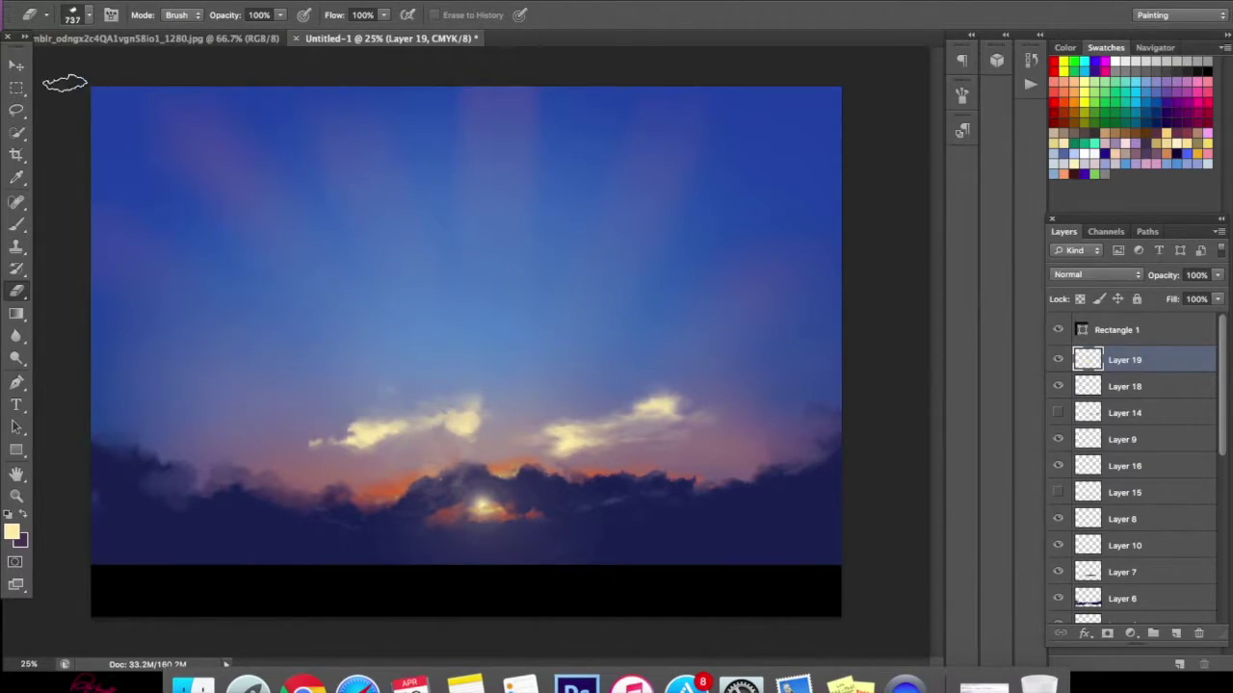
# - Widen the top of the left cloud in perspective to about 166% width and lower it onto the dark clouds
pyautogui.click(16, 64)
pyautogui.press('super+t')
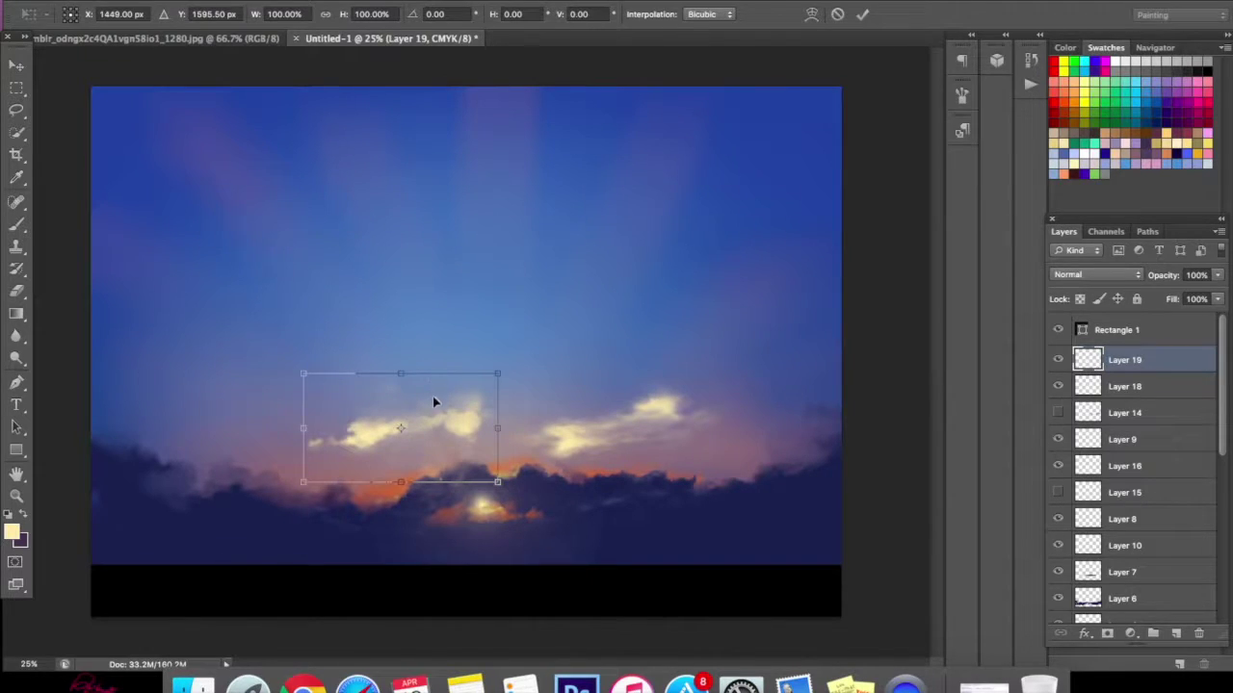
pyautogui.rightClick(436, 404)
pyautogui.click(433, 445)
pyautogui.moveTo(498, 373); pyautogui.dragTo(561, 372)
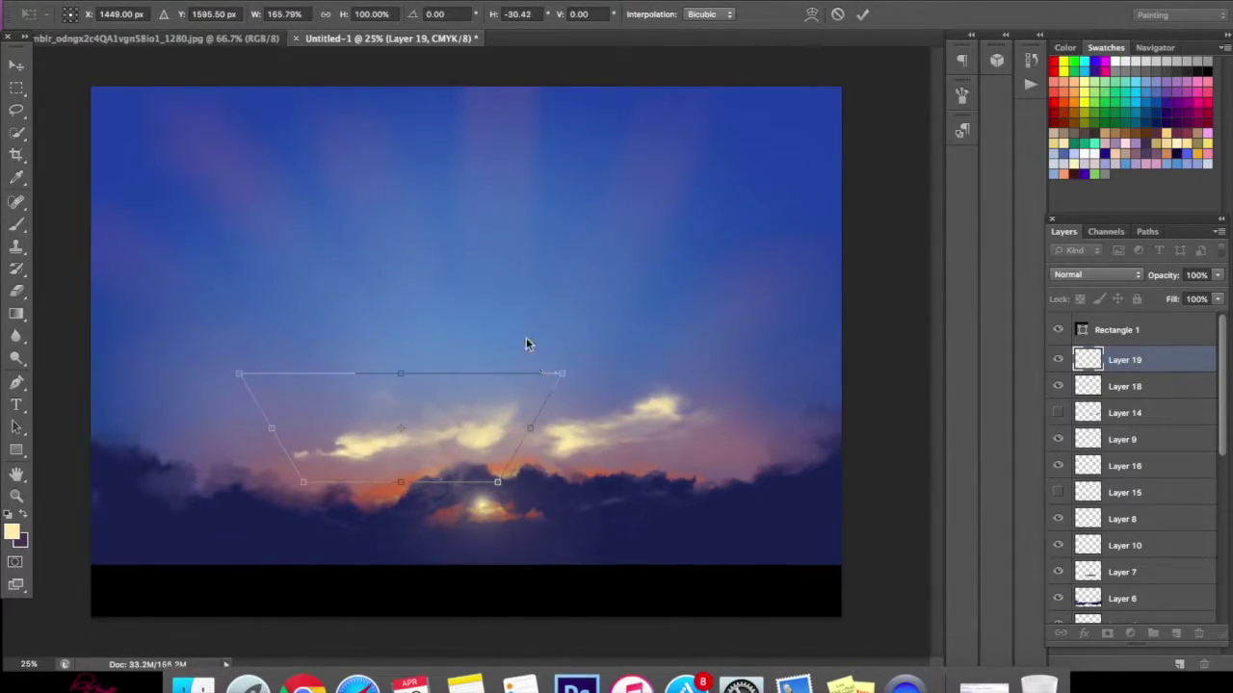
pyautogui.moveTo(486, 411)
pyautogui.mouseDown()
pyautogui.moveTo(473, 455)
pyautogui.moveTo(499, 432)
pyautogui.mouseUp()
# - Distort the left cloud by pulling its upper left corner outward and down, reposition it beside the right cloud, and apply the transform
pyautogui.rightClick(514, 421)
pyautogui.click(539, 497)
pyautogui.rightClick(496, 443)
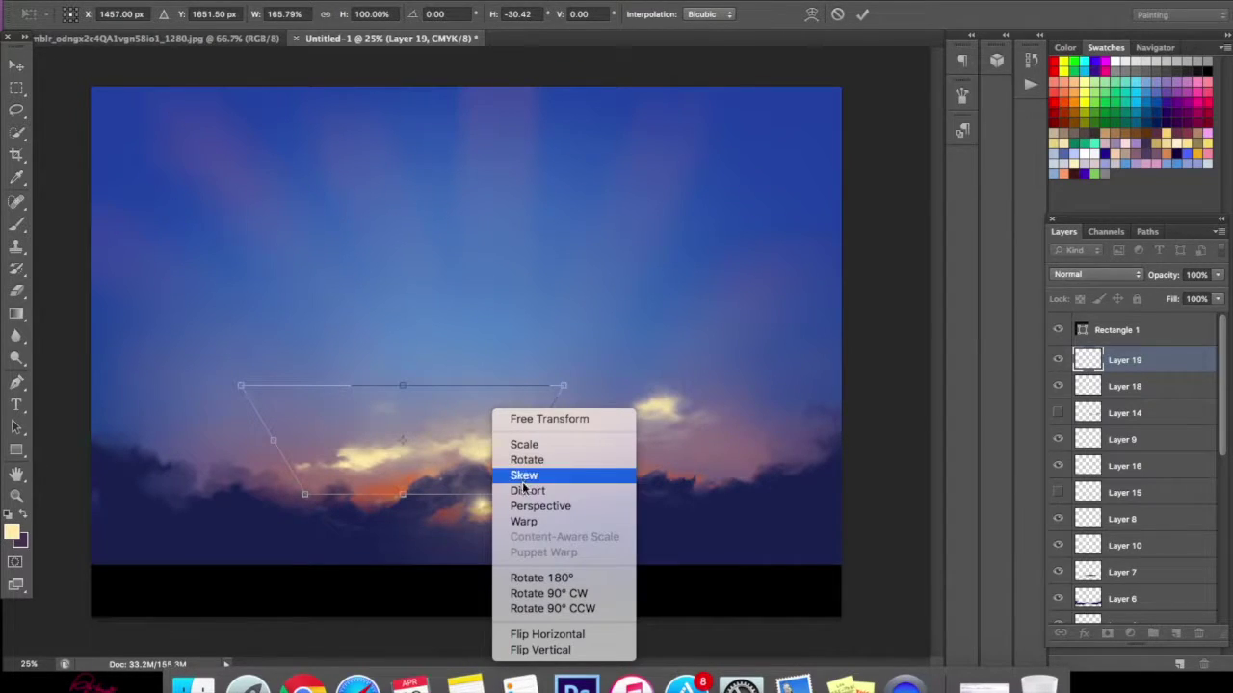
pyautogui.click(527, 491)
pyautogui.moveTo(241, 386); pyautogui.dragTo(202, 424)
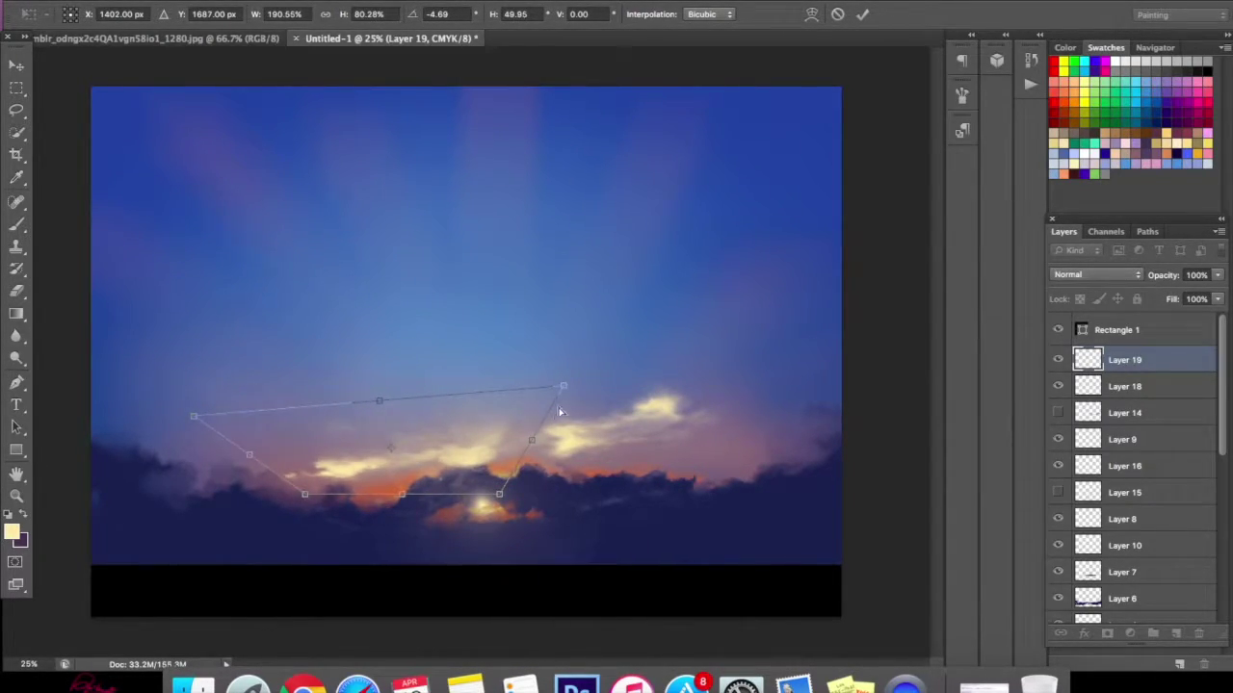
pyautogui.moveTo(564, 388)
pyautogui.mouseDown()
pyautogui.moveTo(583, 344)
pyautogui.moveTo(572, 371)
pyautogui.moveTo(539, 379)
pyautogui.moveTo(555, 368)
pyautogui.moveTo(564, 386)
pyautogui.mouseUp()
pyautogui.moveTo(482, 462)
pyautogui.mouseDown()
pyautogui.moveTo(504, 418)
pyautogui.moveTo(496, 456)
pyautogui.mouseUp()
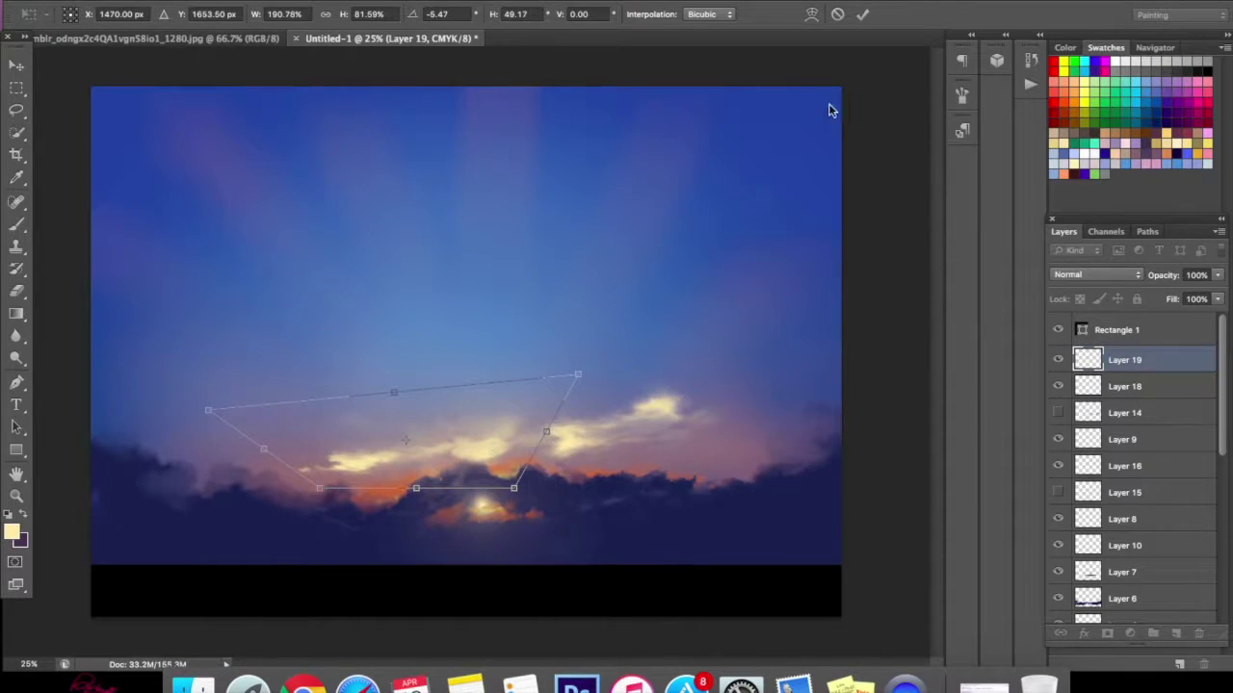
pyautogui.click(864, 15)
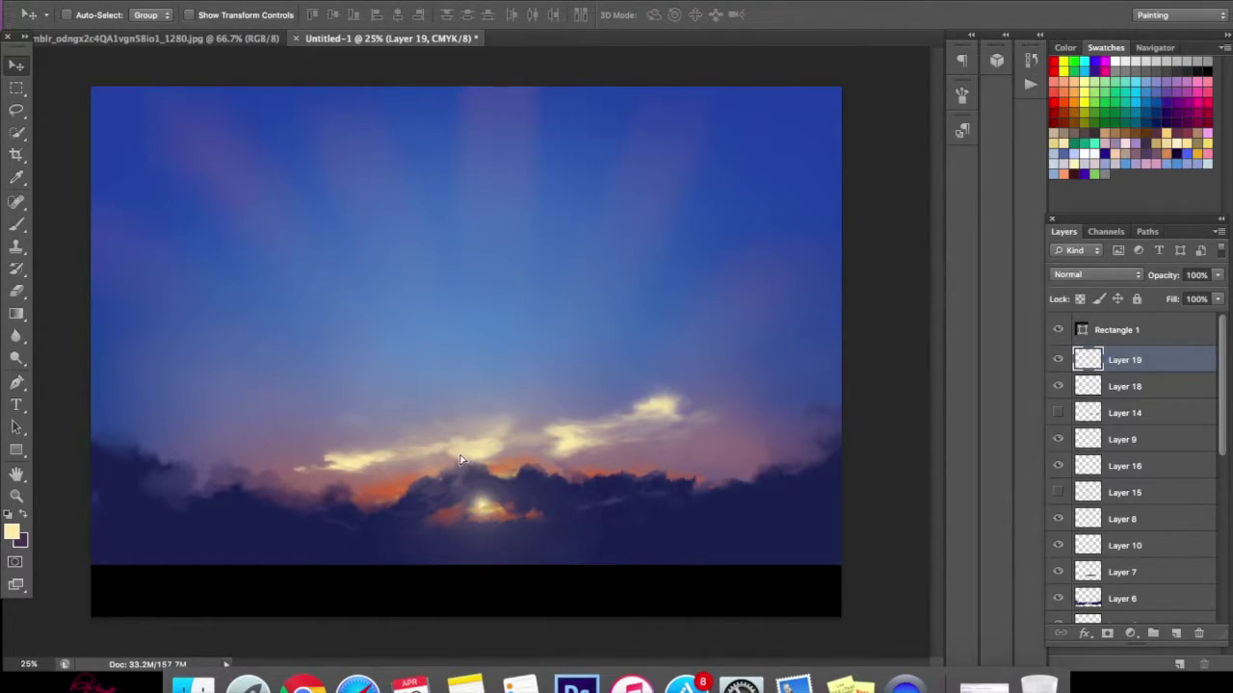
# - Reduce the eraser size to 437 px
pyautogui.click(16, 293)
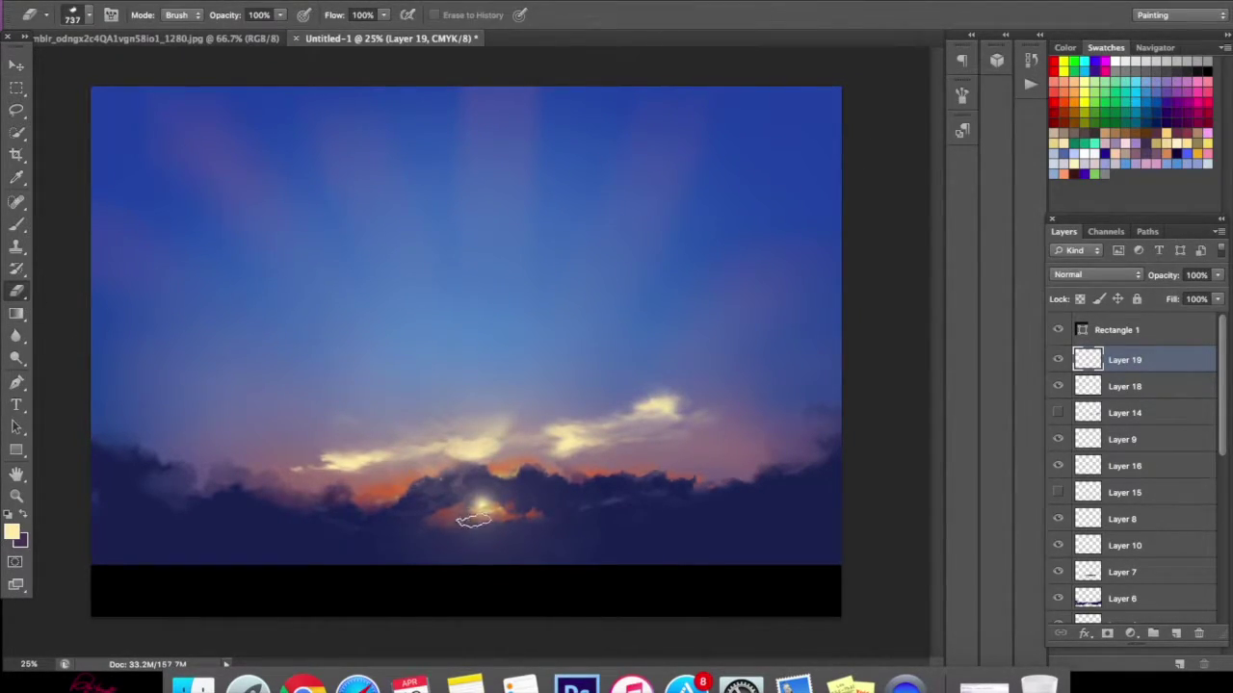
pyautogui.rightClick(559, 206)
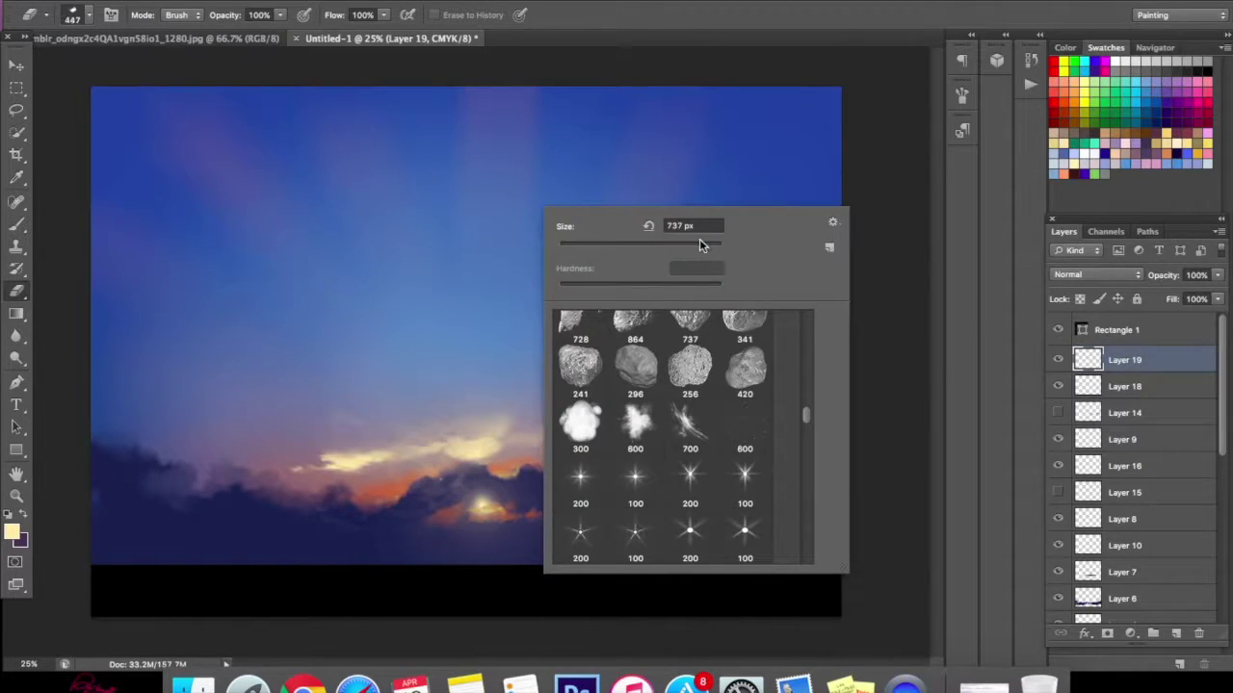
pyautogui.press('Return')
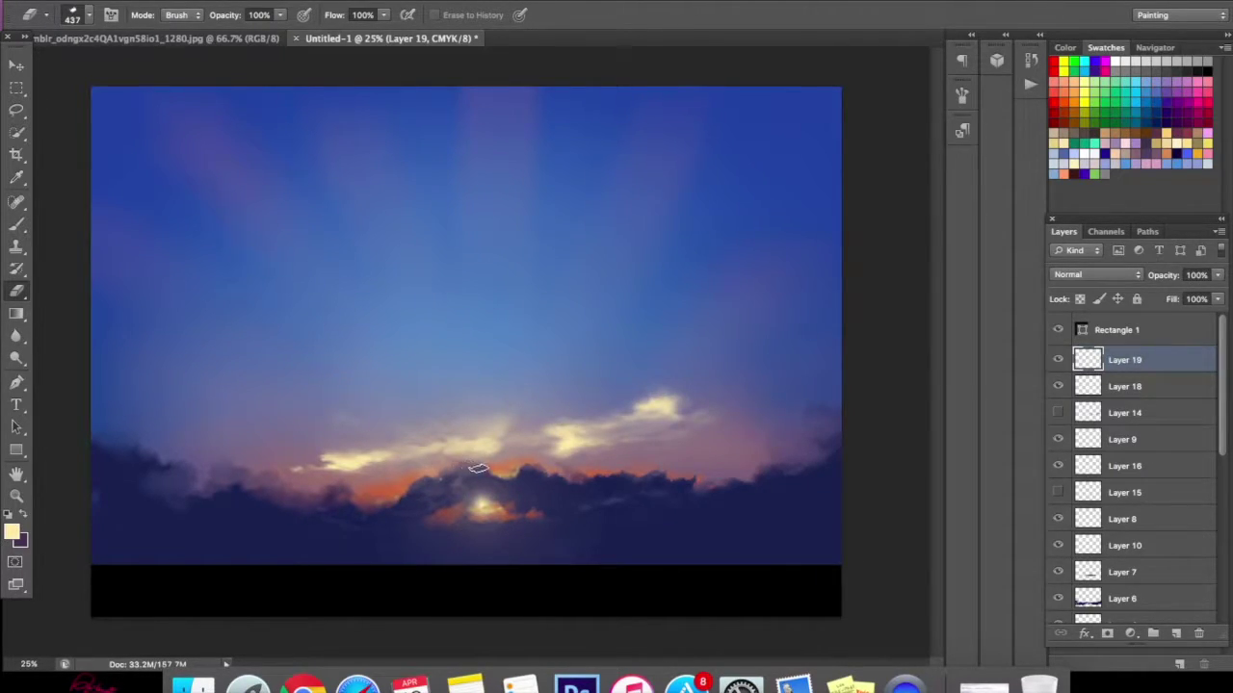
# - Add another layer and paint a pale yellow 489 px cloud above the dark clouds at the canvas's right edge
pyautogui.click(1177, 632)
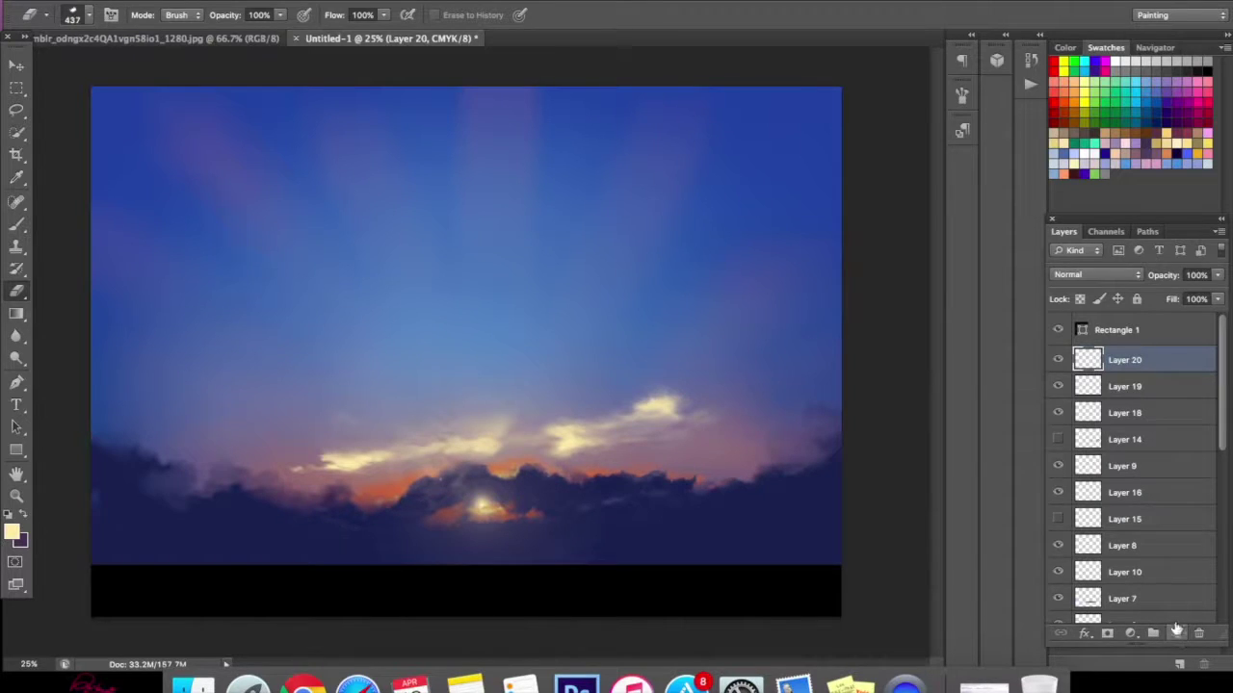
pyautogui.click(17, 223)
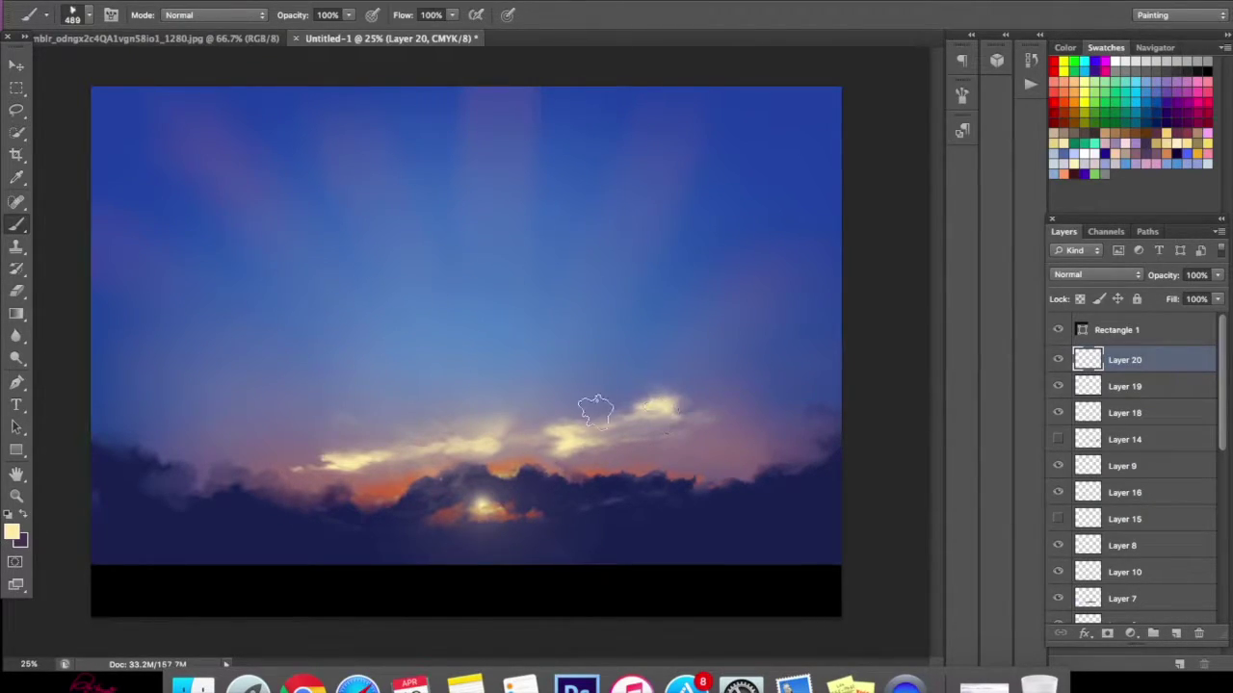
pyautogui.moveTo(767, 467)
pyautogui.mouseDown()
pyautogui.moveTo(784, 434)
pyautogui.moveTo(819, 423)
pyautogui.mouseUp()
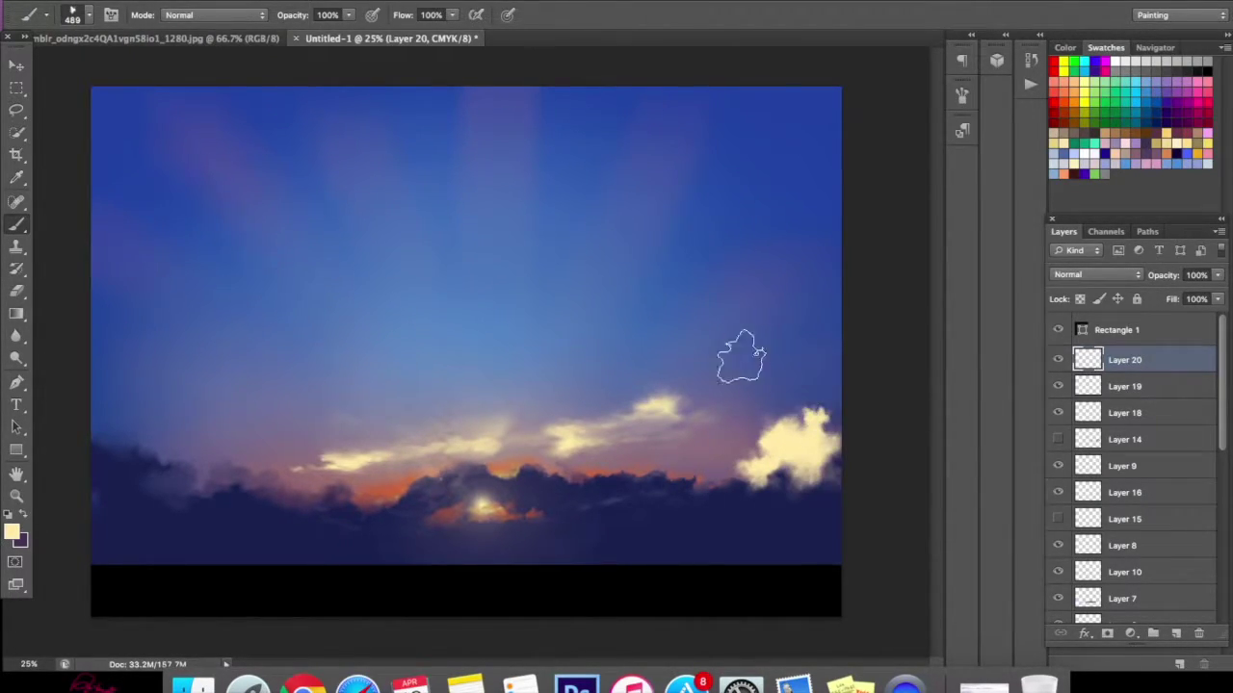
# - Erase the base of the far right cloud, and thin its body into wisps with the eraser enlarged to 500 px
pyautogui.click(16, 291)
pyautogui.moveTo(813, 503); pyautogui.dragTo(770, 486)
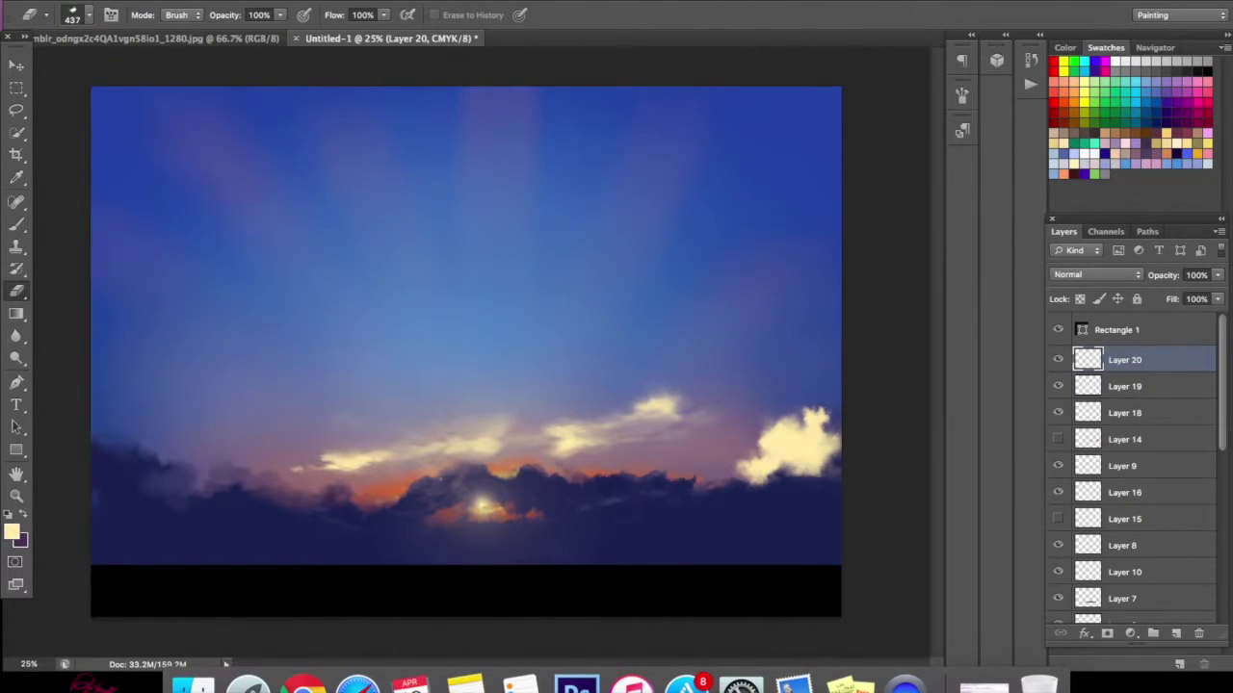
pyautogui.rightClick(809, 374)
pyautogui.moveTo(983, 342); pyautogui.dragTo(986, 342)
pyautogui.press('Return')
pyautogui.moveTo(814, 486)
pyautogui.mouseDown()
pyautogui.moveTo(752, 482)
pyautogui.moveTo(828, 462)
pyautogui.moveTo(785, 390)
pyautogui.moveTo(784, 424)
pyautogui.moveTo(755, 441)
pyautogui.mouseUp()
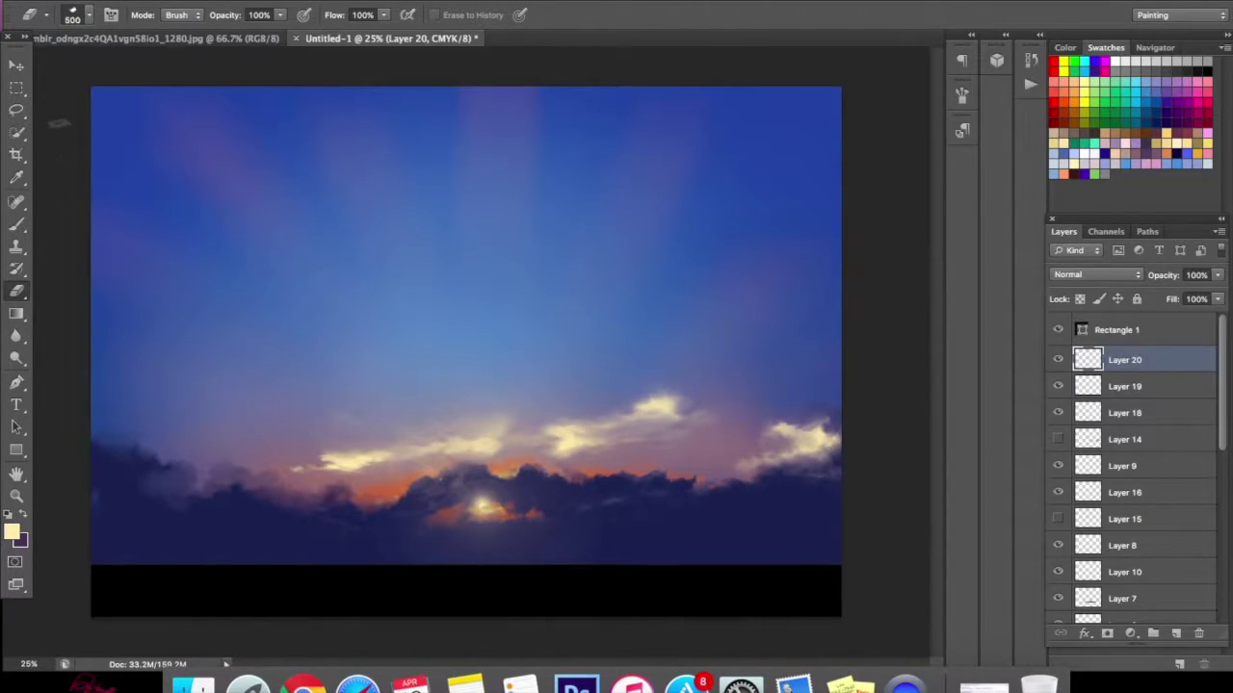
# - Raise the far right cloud into the open sky and erase its right edge and middle into separate wisps
pyautogui.click(17, 64)
pyautogui.moveTo(767, 407); pyautogui.dragTo(767, 367)
pyautogui.click(17, 290)
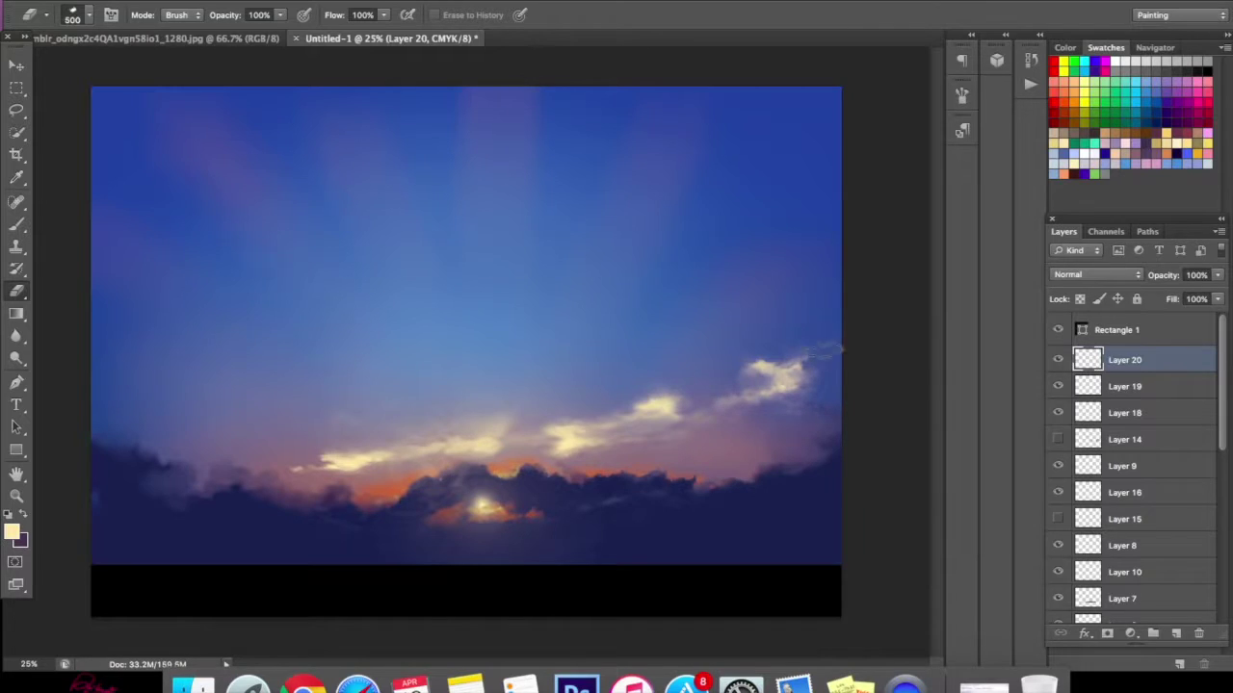
pyautogui.click(17, 65)
pyautogui.moveTo(799, 365); pyautogui.dragTo(790, 341)
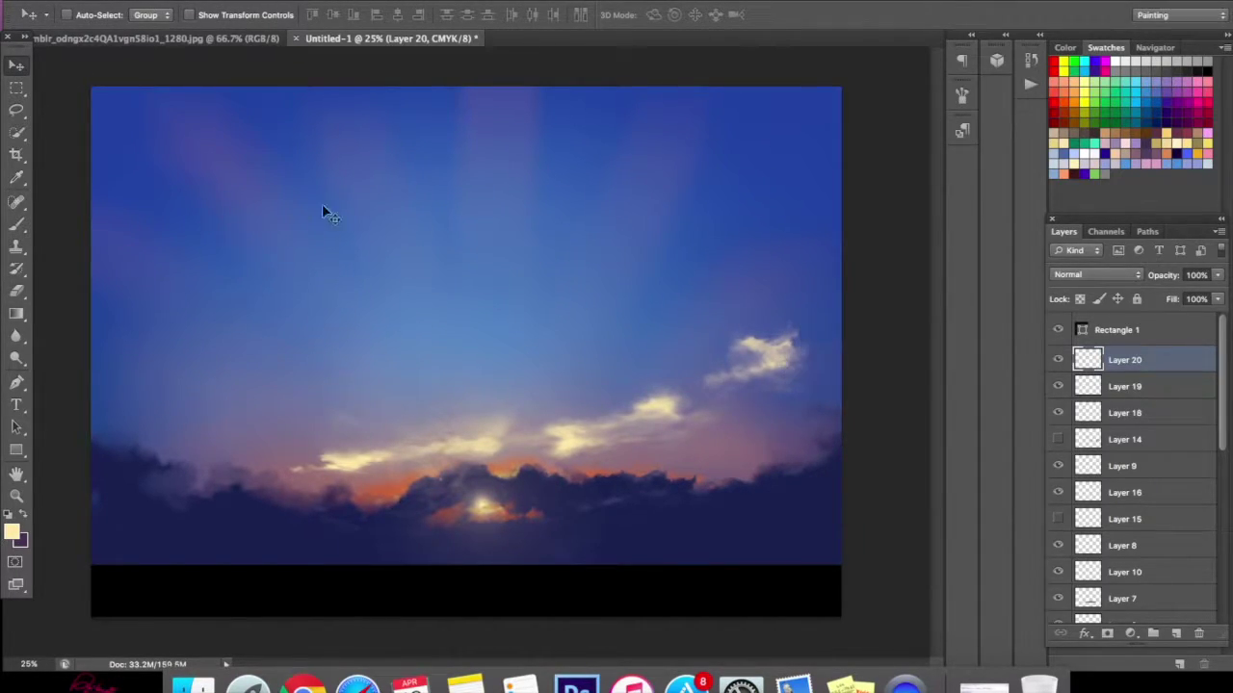
pyautogui.click(17, 290)
pyautogui.moveTo(766, 352); pyautogui.dragTo(800, 343)
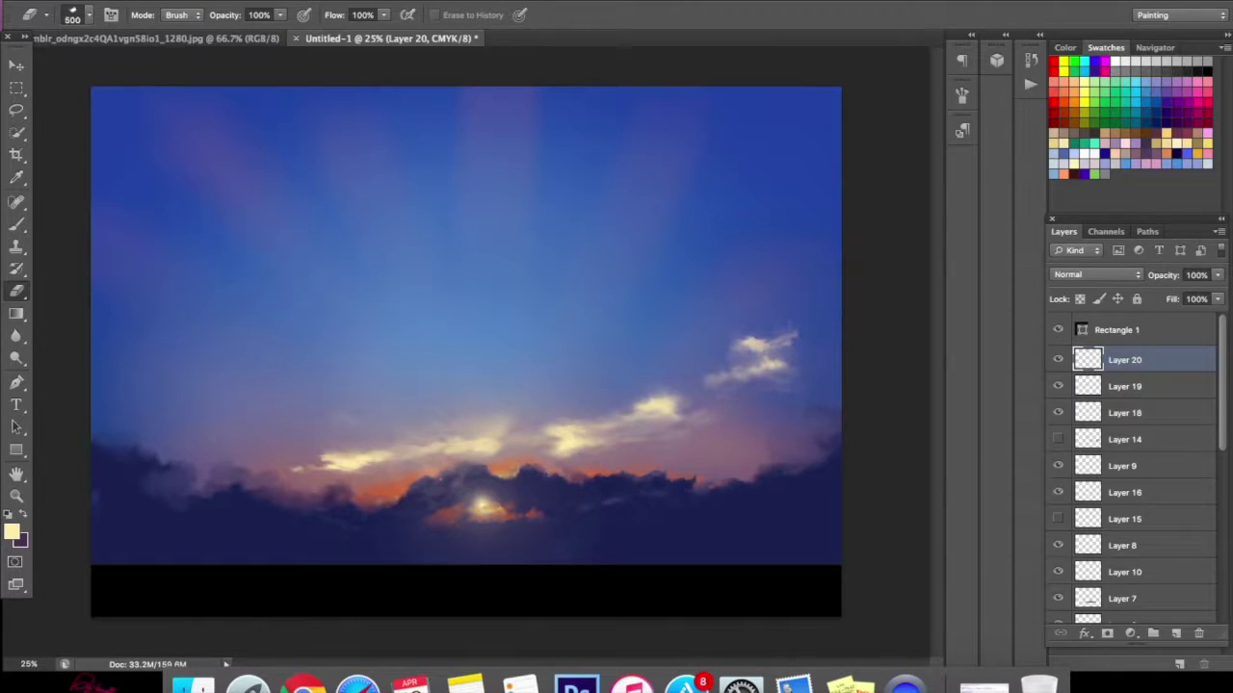
# - Distort the far right cloud by pulling its upper right corner outward and down
pyautogui.press('v')
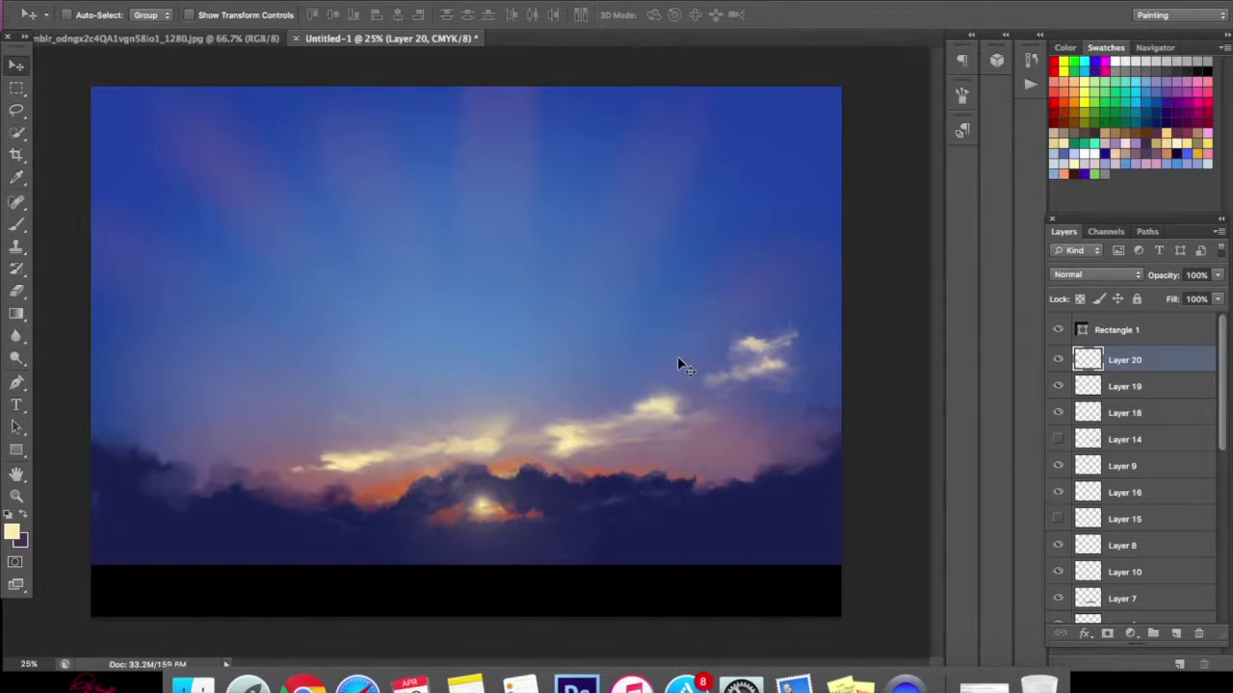
pyautogui.press('super+t')
pyautogui.rightClick(774, 349)
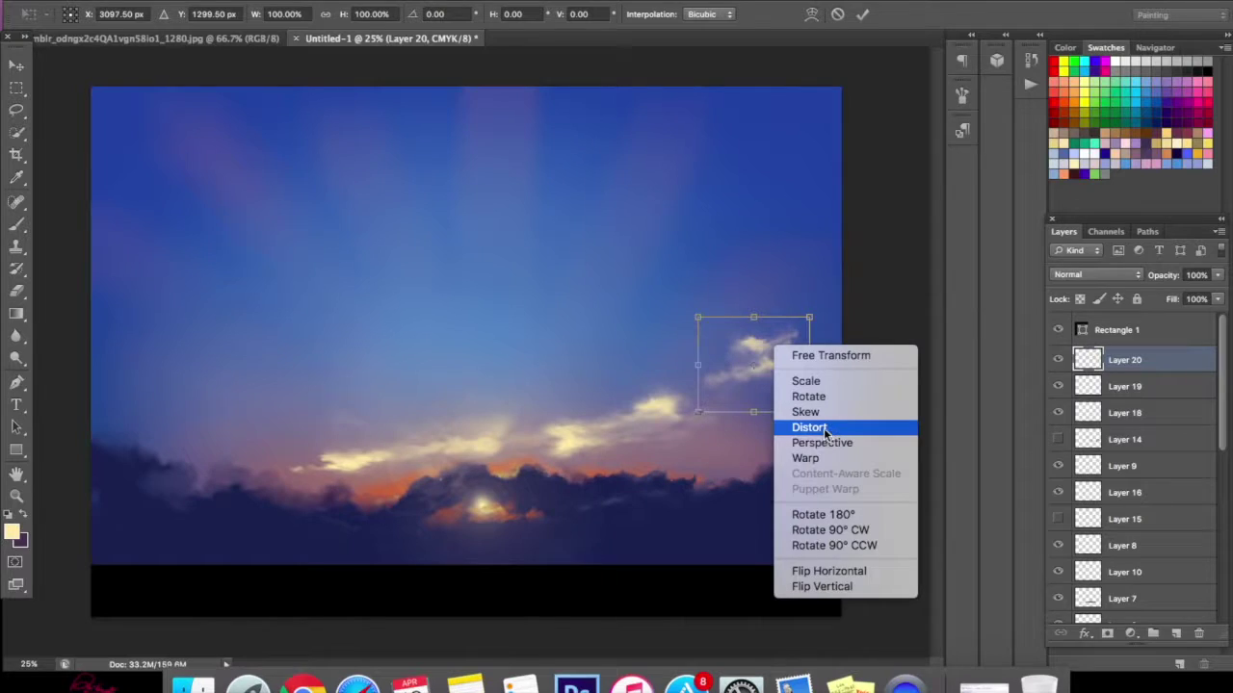
pyautogui.click(824, 431)
pyautogui.moveTo(820, 333); pyautogui.dragTo(834, 347)
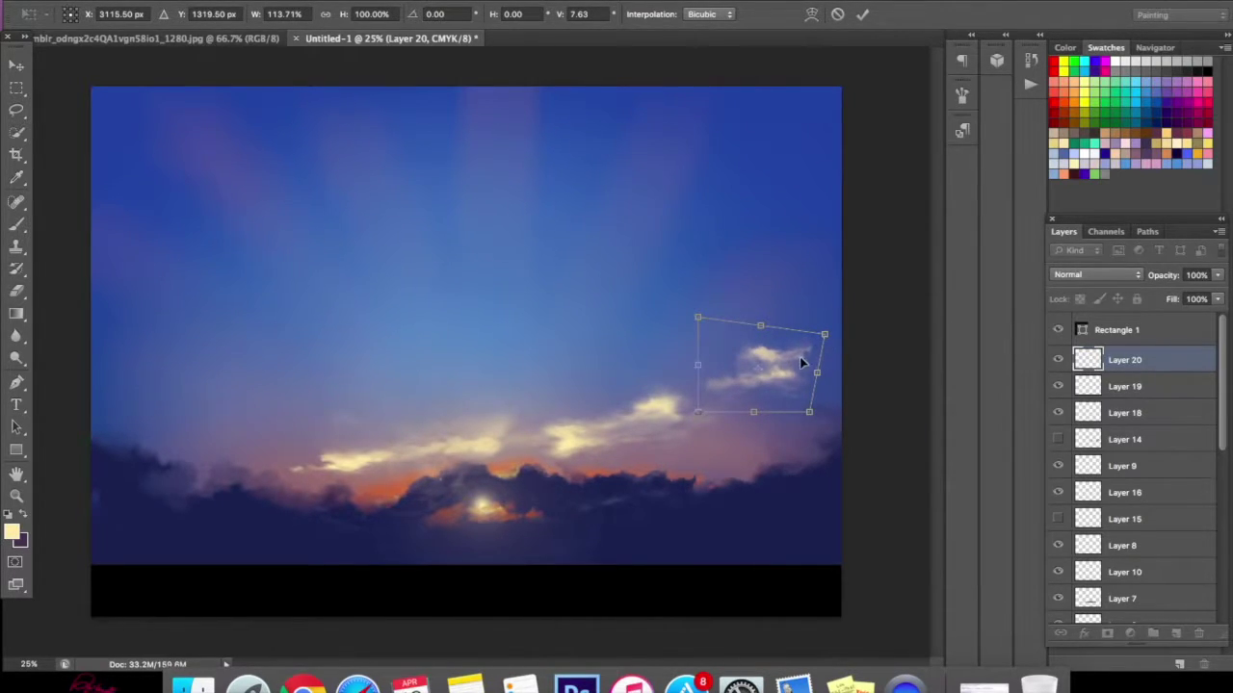
# - Widen the far right cloud in perspective, stretch its right corner, place it low above the dark clouds, and apply the transform
pyautogui.rightClick(798, 363)
pyautogui.click(833, 427)
pyautogui.rightClick(786, 359)
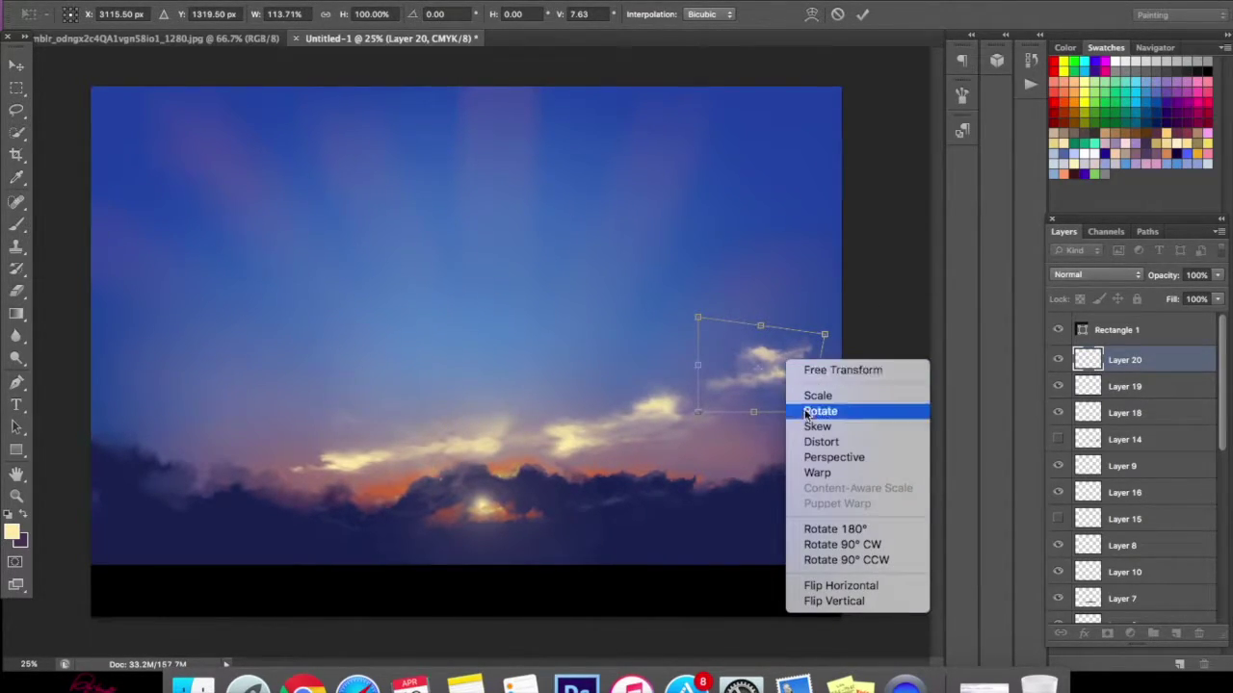
pyautogui.click(814, 456)
pyautogui.moveTo(826, 341)
pyautogui.mouseDown()
pyautogui.moveTo(849, 339)
pyautogui.moveTo(805, 330)
pyautogui.moveTo(847, 334)
pyautogui.mouseUp()
pyautogui.moveTo(781, 380); pyautogui.dragTo(790, 378)
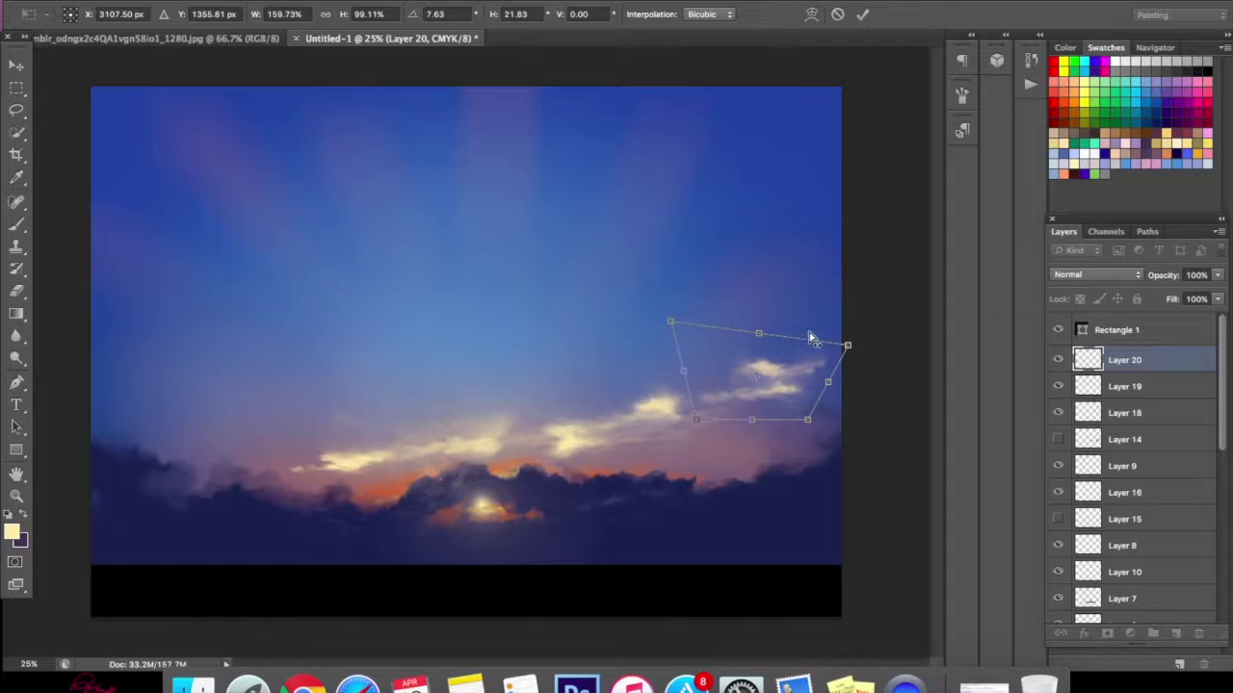
pyautogui.moveTo(848, 349); pyautogui.dragTo(861, 354)
pyautogui.moveTo(784, 395); pyautogui.dragTo(848, 389)
pyautogui.moveTo(778, 479); pyautogui.dragTo(784, 433)
pyautogui.click(862, 14)
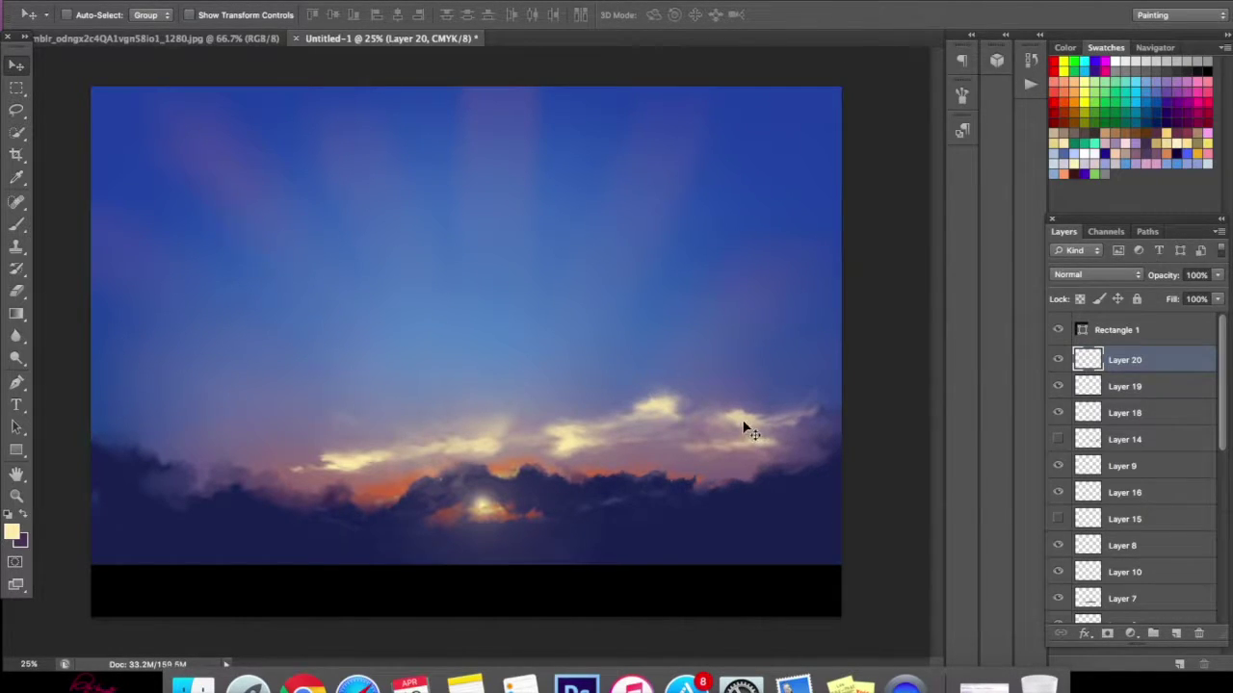
# - Rotate the far right cloud about -7.58 degrees, warp its upper part outward along the dark cloud slope, and apply the transform
pyautogui.hotkey('ctrl', 't')
pyautogui.moveTo(862, 379); pyautogui.dragTo(853, 345)
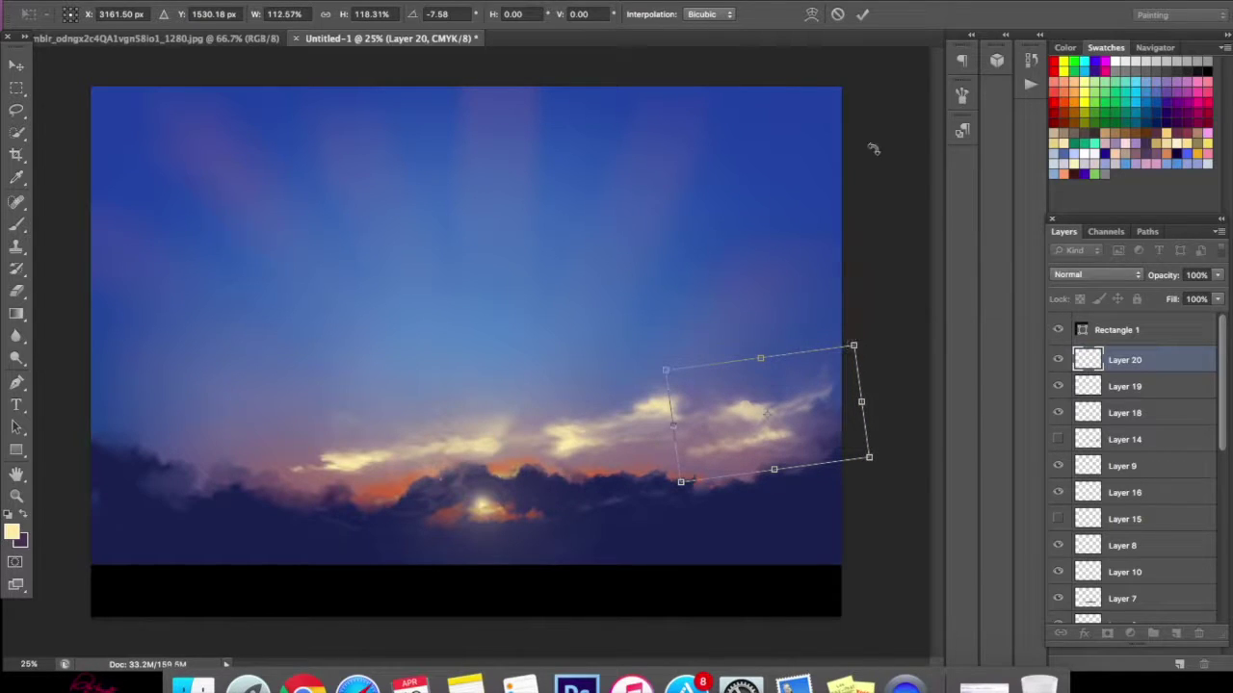
pyautogui.click(814, 14)
pyautogui.moveTo(739, 398); pyautogui.dragTo(834, 389)
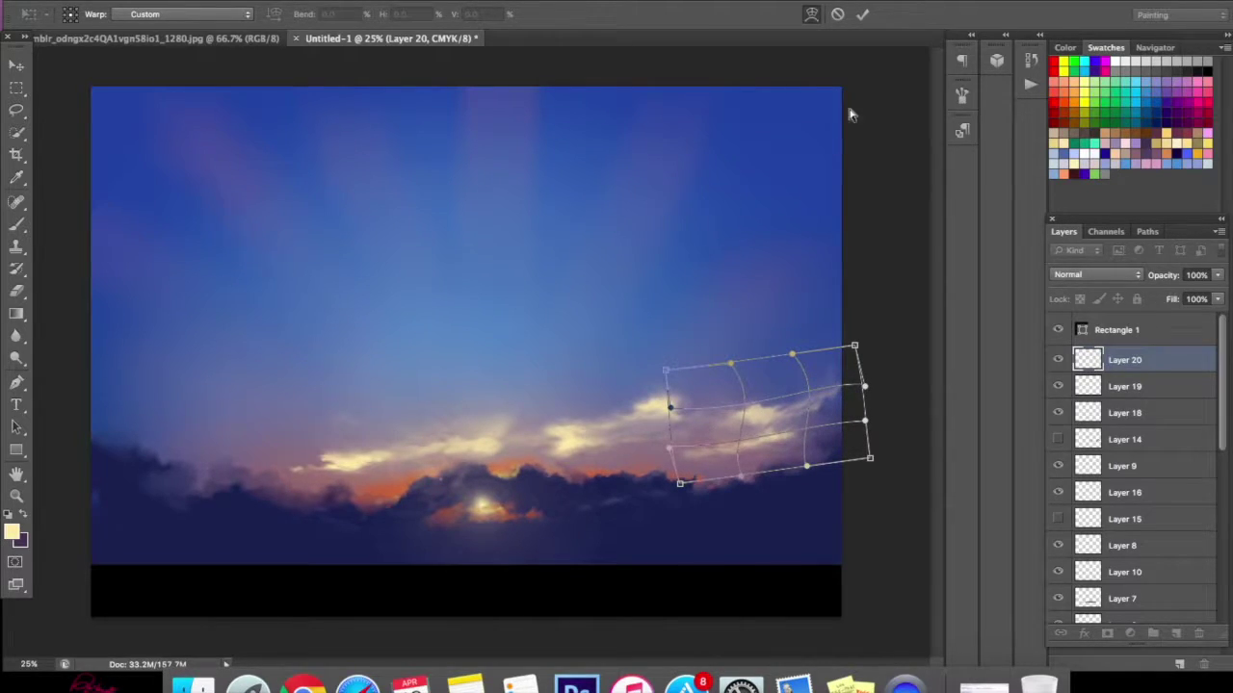
pyautogui.click(862, 14)
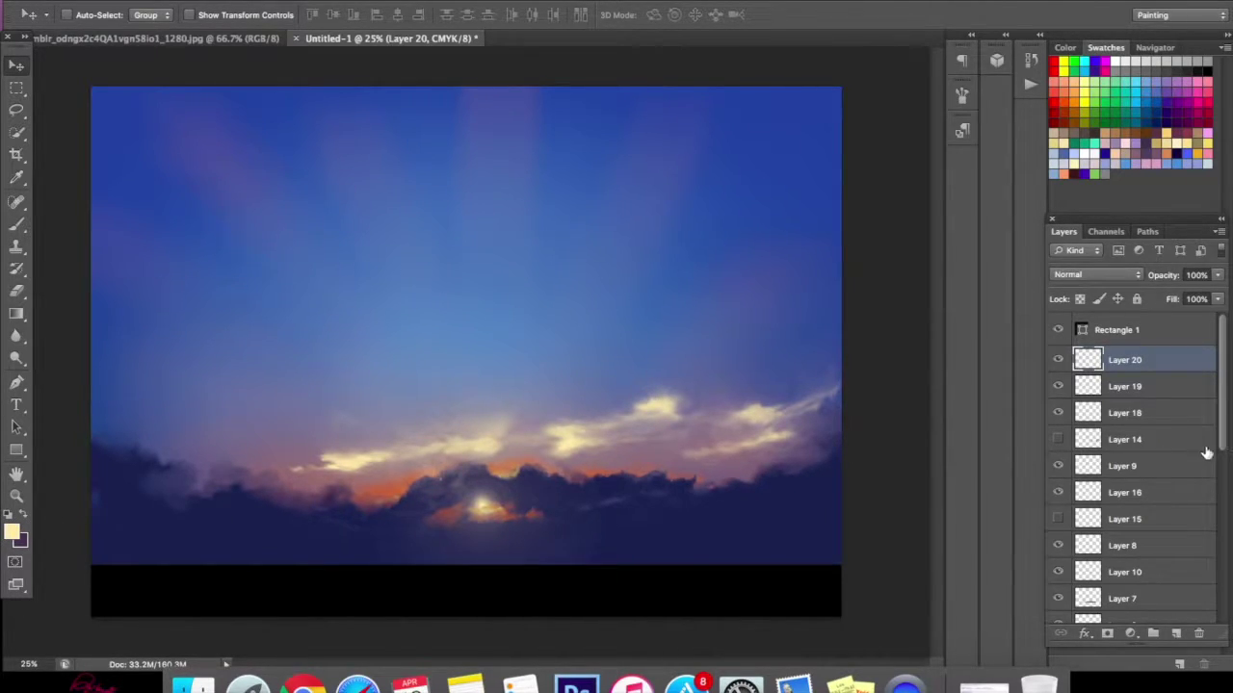
# - Toggle the visibility of Layers 10, 7, 6 and 4 to identify which one holds the orange glow along the dark clouds
pyautogui.moveTo(1223, 441); pyautogui.dragTo(1220, 451)
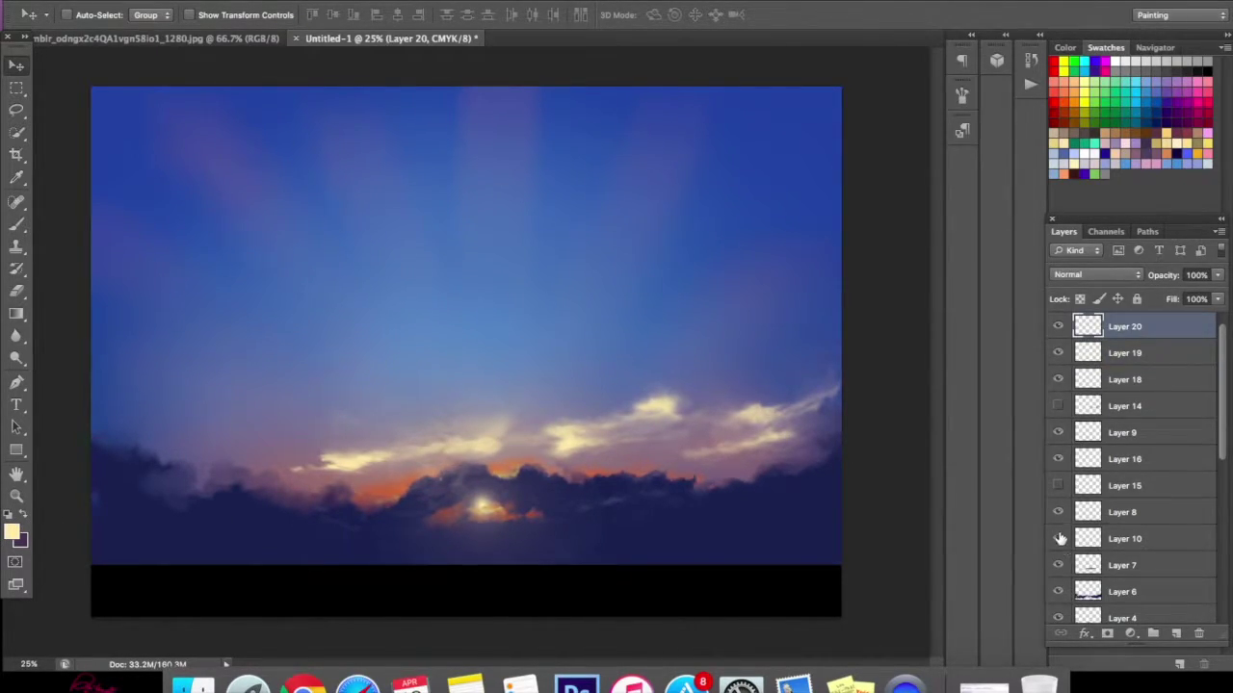
pyautogui.click(1057, 539)
pyautogui.moveTo(1220, 450); pyautogui.dragTo(1217, 528)
pyautogui.click(1059, 400)
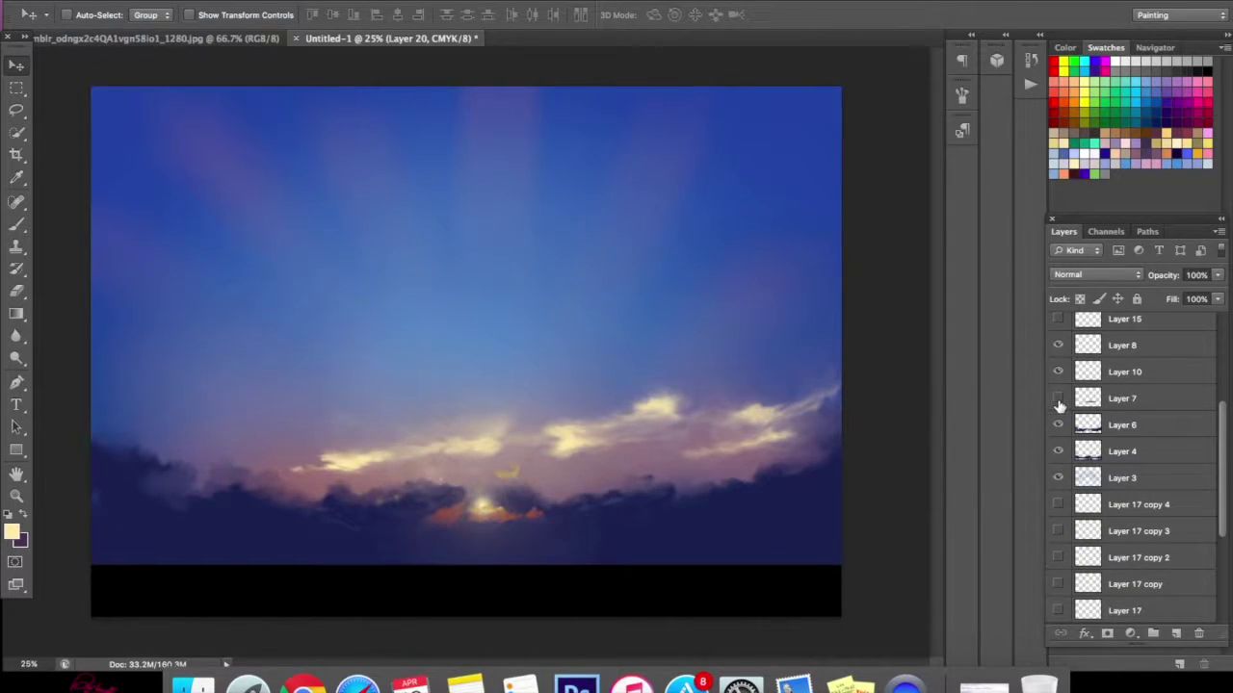
pyautogui.click(1060, 401)
pyautogui.click(1062, 401)
pyautogui.click(1060, 400)
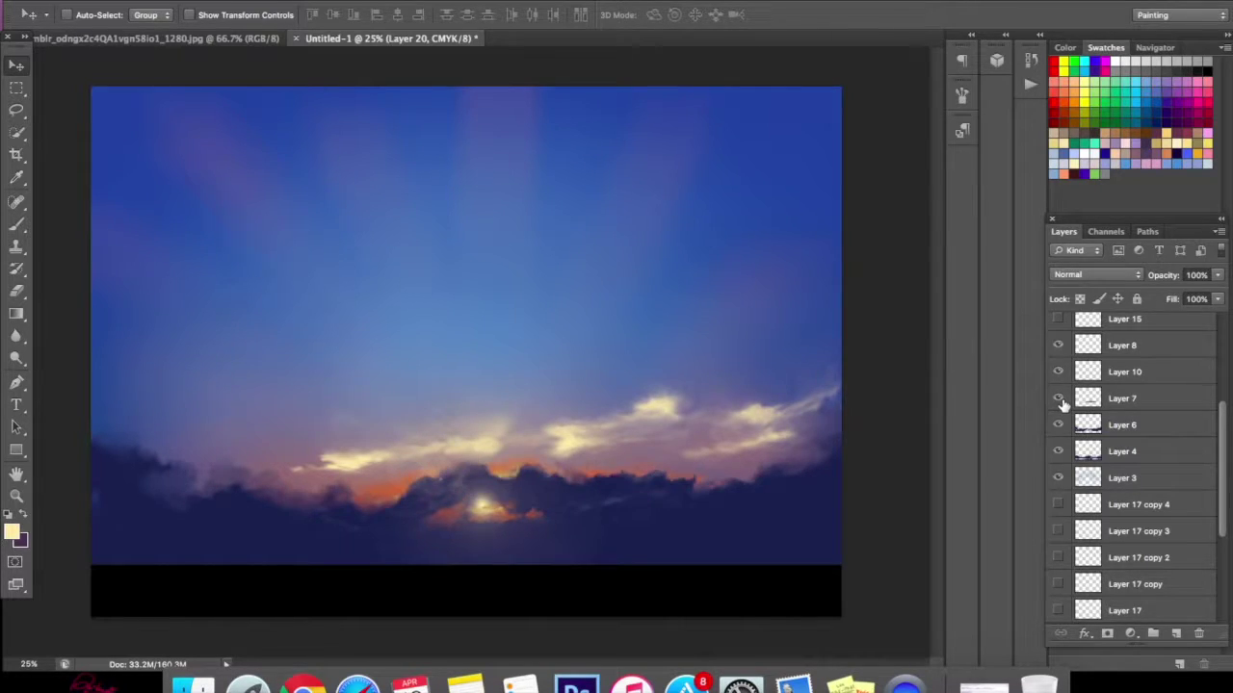
pyautogui.click(1059, 425)
pyautogui.click(1060, 426)
pyautogui.click(1059, 453)
pyautogui.click(1060, 451)
pyautogui.click(1060, 402)
pyautogui.click(1060, 403)
# - Erase parts of the orange glow along the dark cloud tops on Layer 7, with the eraser reduced to 258 px
pyautogui.click(1091, 404)
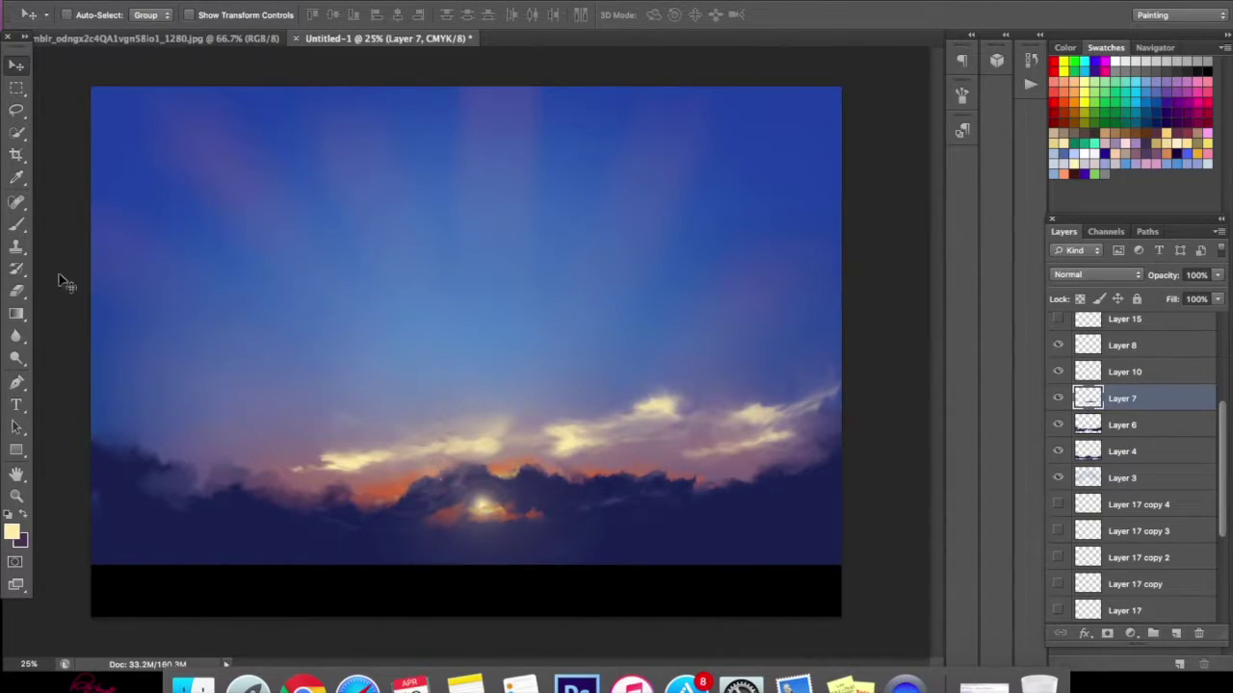
pyautogui.click(16, 291)
pyautogui.rightClick(475, 301)
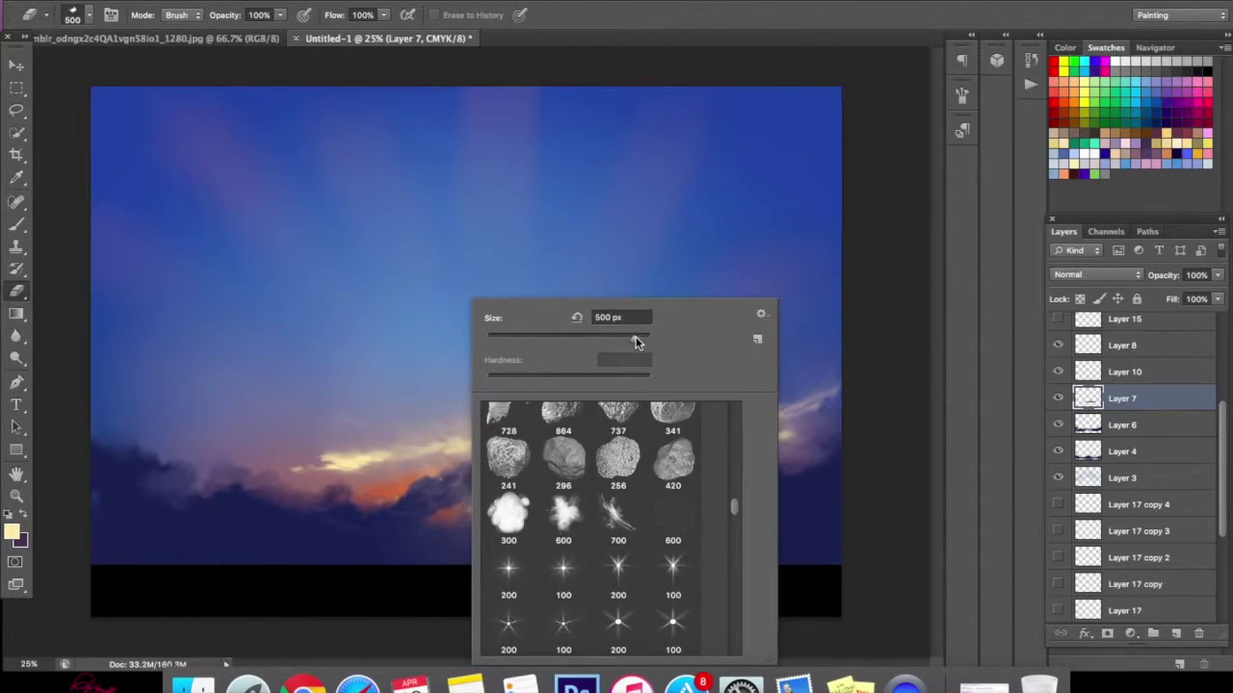
pyautogui.moveTo(635, 342); pyautogui.dragTo(643, 342)
pyautogui.press('Return')
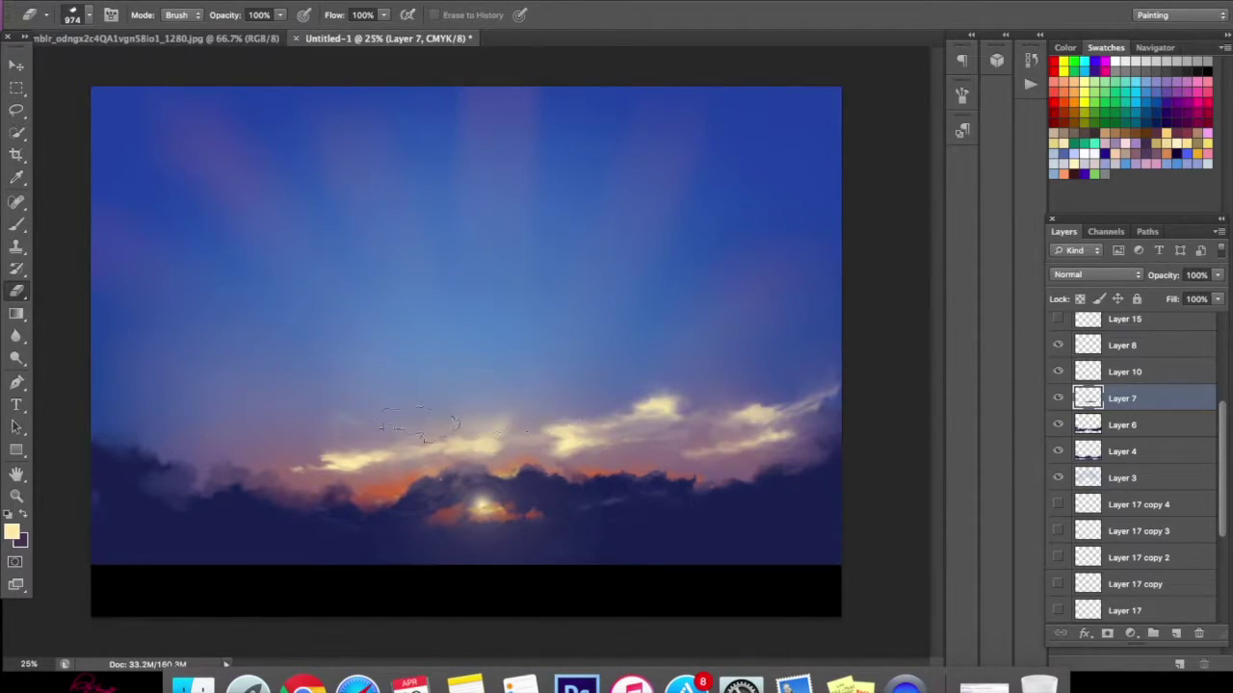
pyautogui.rightClick(562, 316)
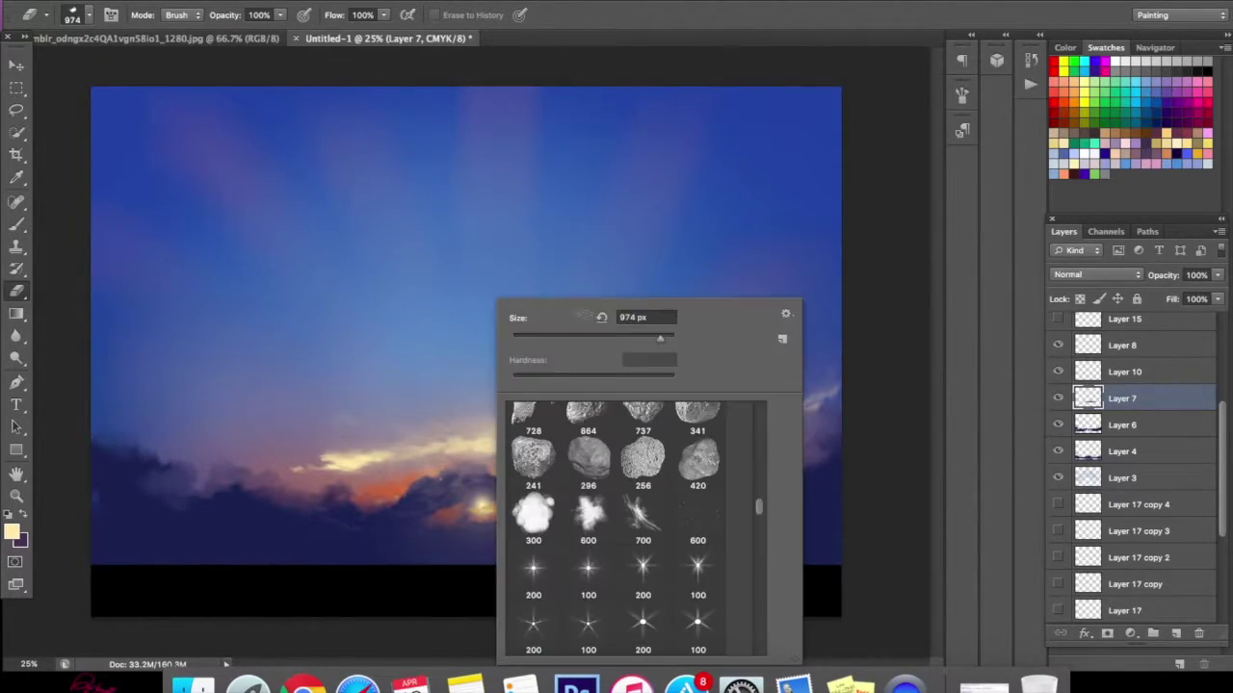
pyautogui.click(651, 338)
pyautogui.click(26, 497)
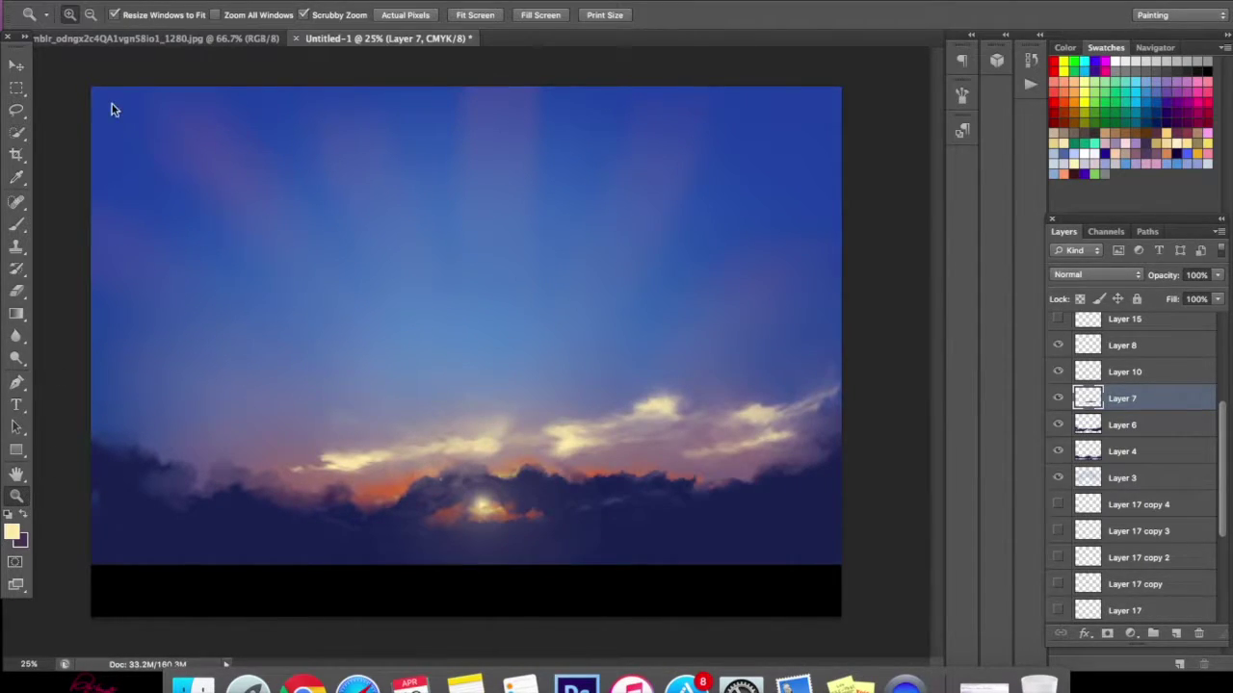
pyautogui.click(534, 357)
pyautogui.click(529, 350)
pyautogui.moveTo(520, 394); pyautogui.dragTo(523, 186)
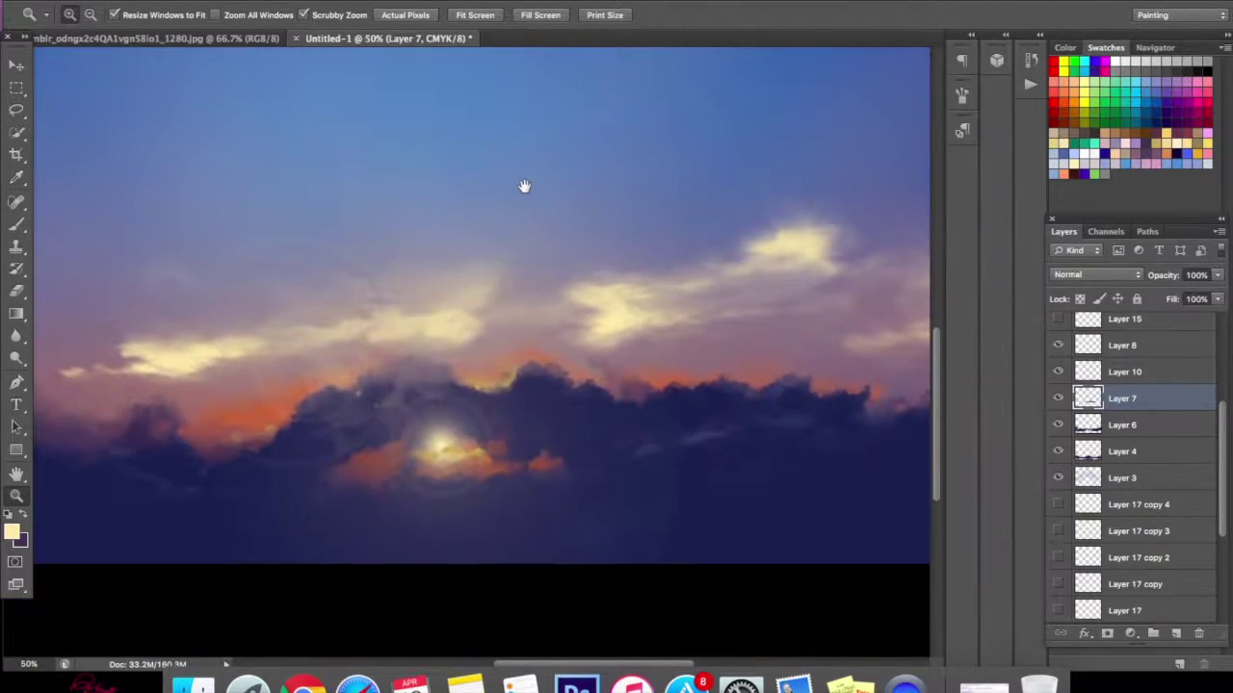
pyautogui.click(16, 223)
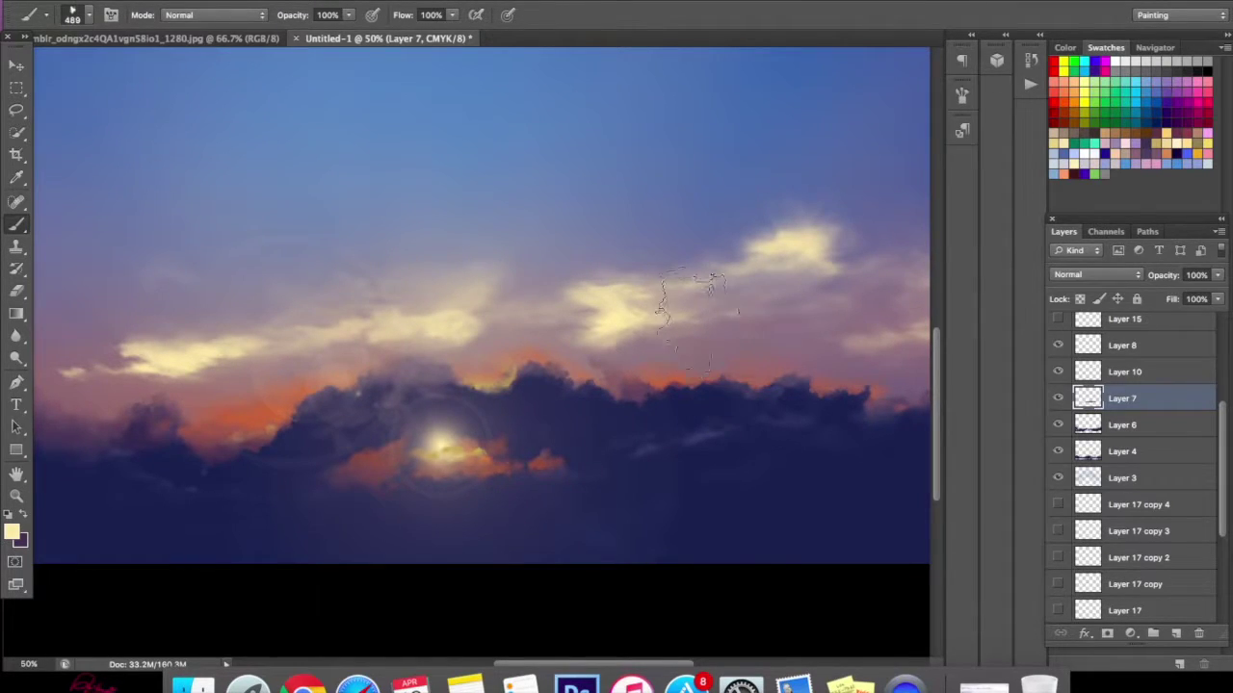
pyautogui.click(16, 290)
pyautogui.rightClick(624, 210)
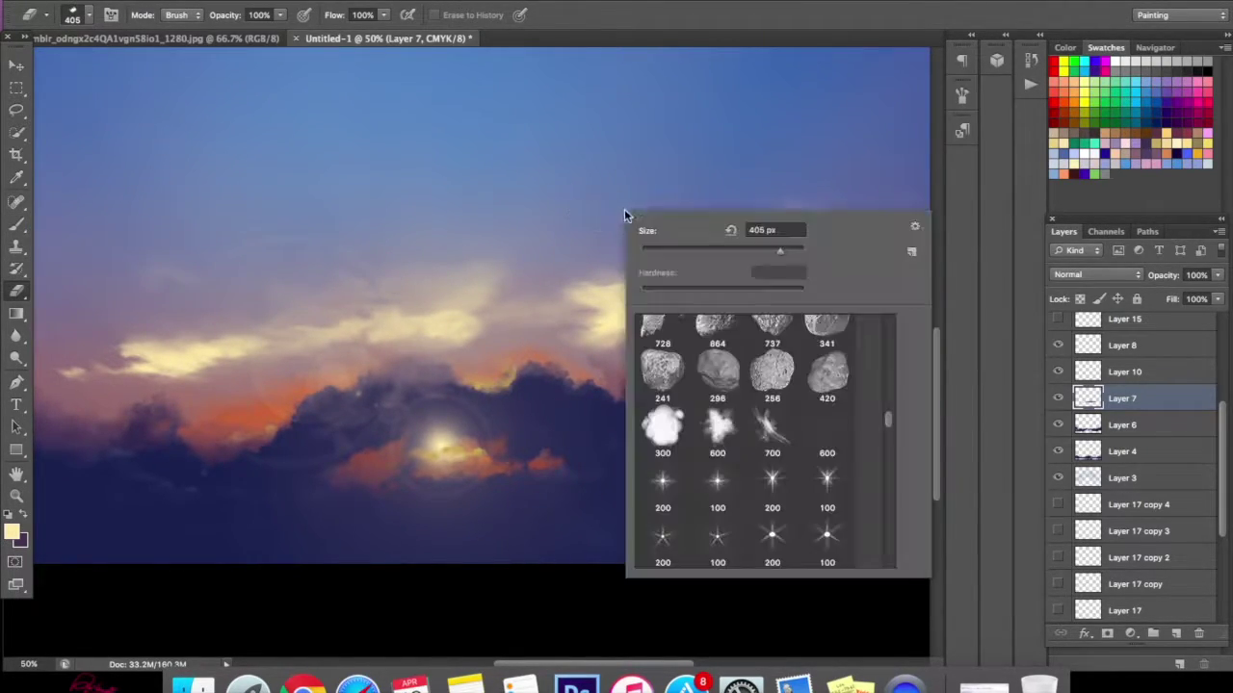
pyautogui.press('Escape')
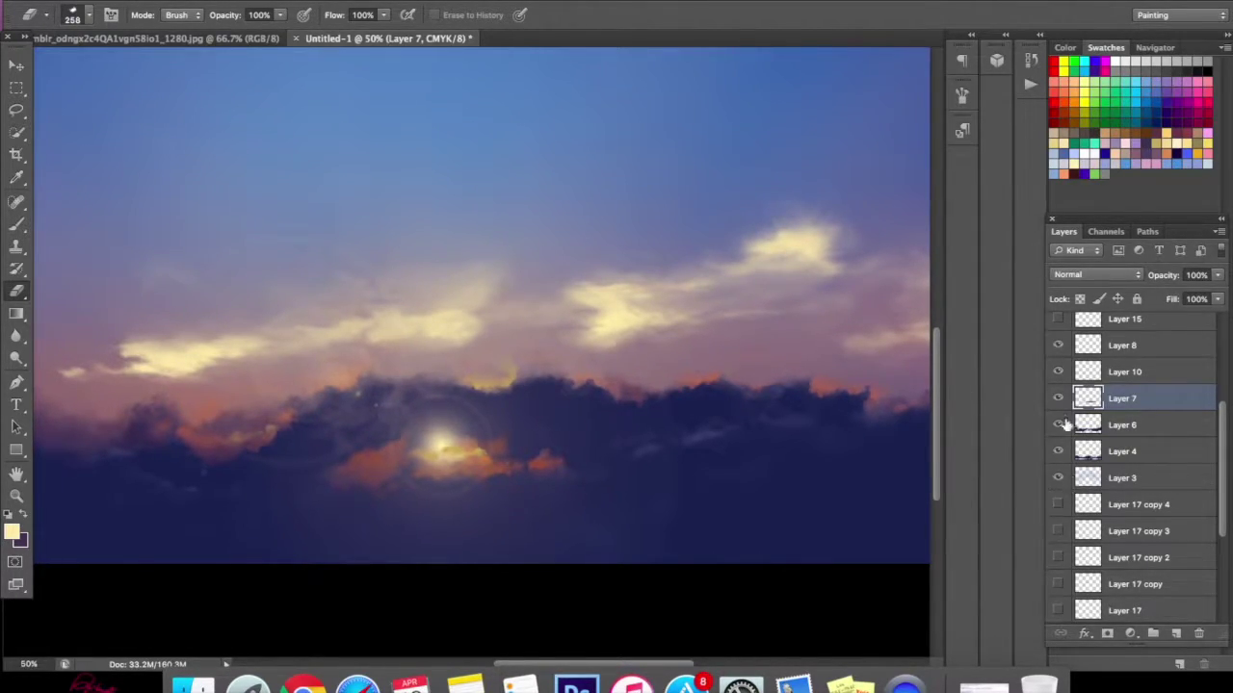
# - Toggle the visibility of Layers 6, 4, 7, 10 and 16 to examine what each contributes around the sun
pyautogui.click(1059, 424)
pyautogui.click(1058, 425)
pyautogui.click(1058, 450)
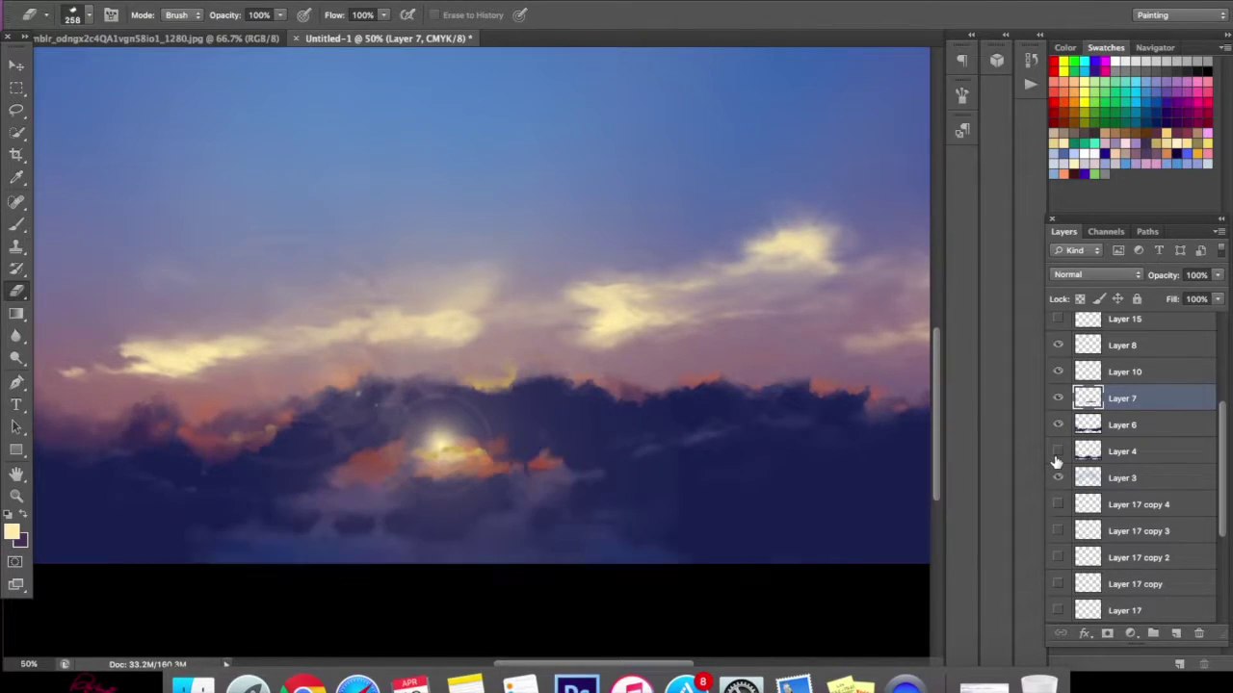
pyautogui.click(1059, 450)
pyautogui.click(1060, 399)
pyautogui.click(1060, 399)
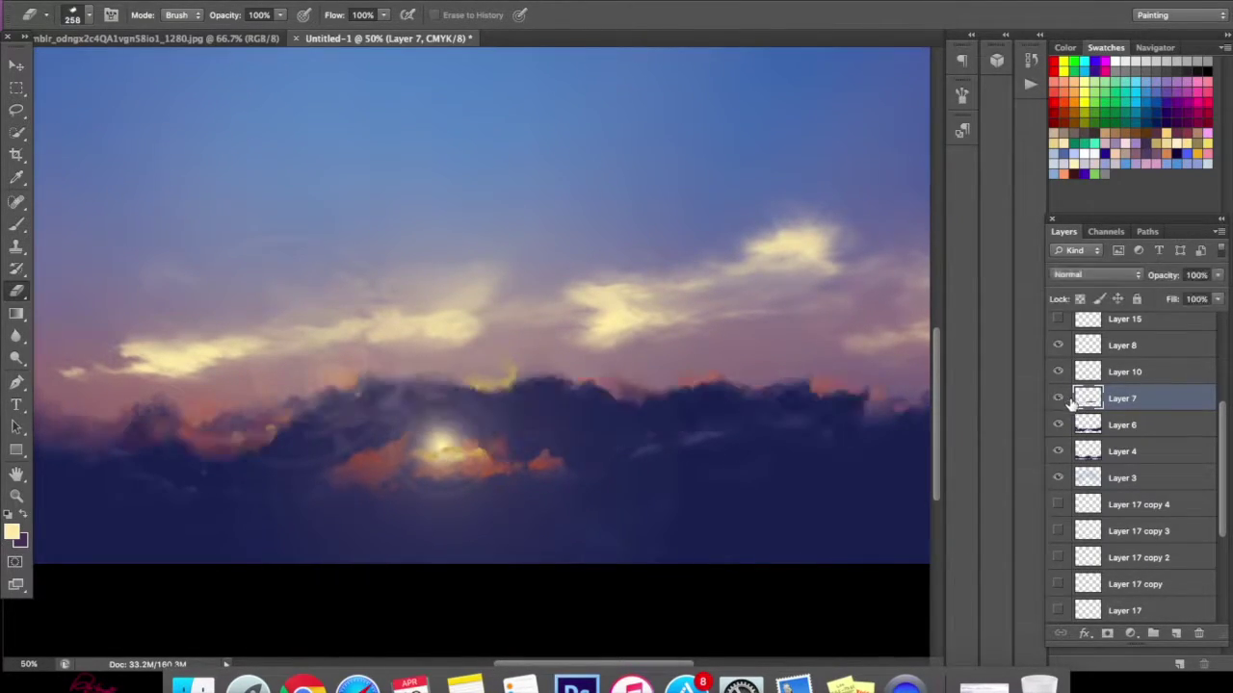
pyautogui.click(1059, 372)
pyautogui.click(1058, 371)
pyautogui.scroll(4, 1224, 510)
pyautogui.click(1058, 393)
pyautogui.click(1057, 390)
# - Hide Layer 9, which holds the yellow highlights above and across the sun
pyautogui.click(1058, 366)
pyautogui.click(1057, 367)
pyautogui.click(1057, 367)
pyautogui.click(1057, 367)
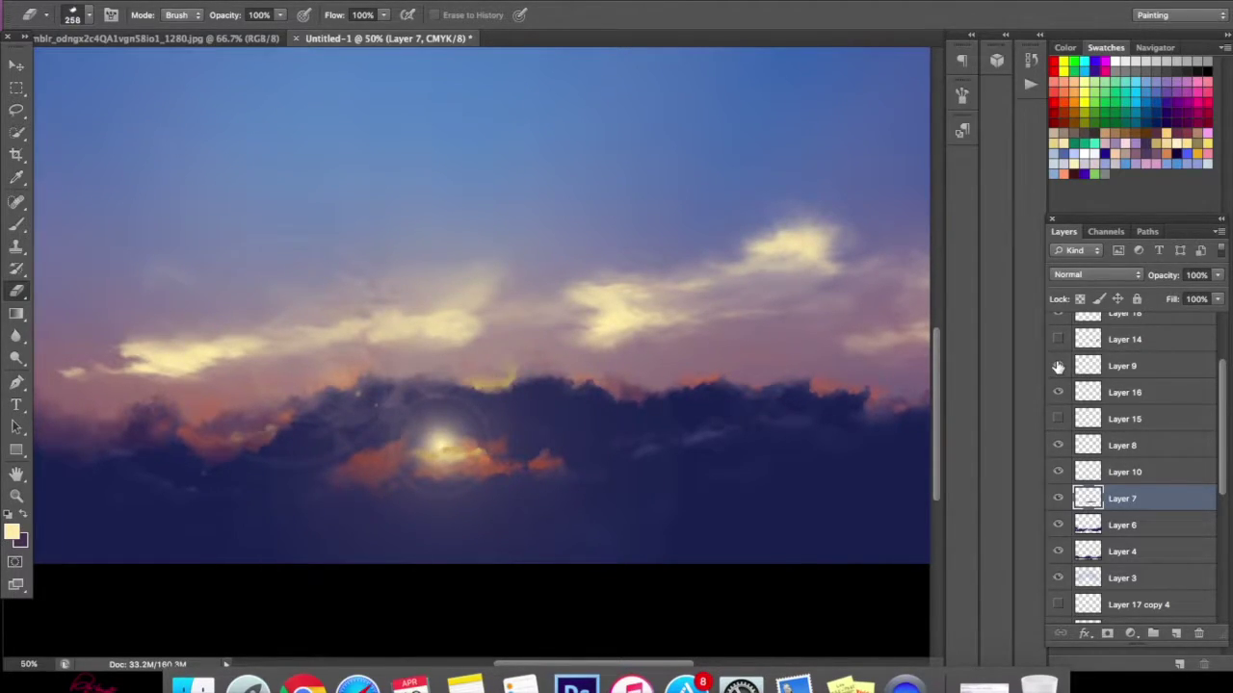
pyautogui.click(1058, 366)
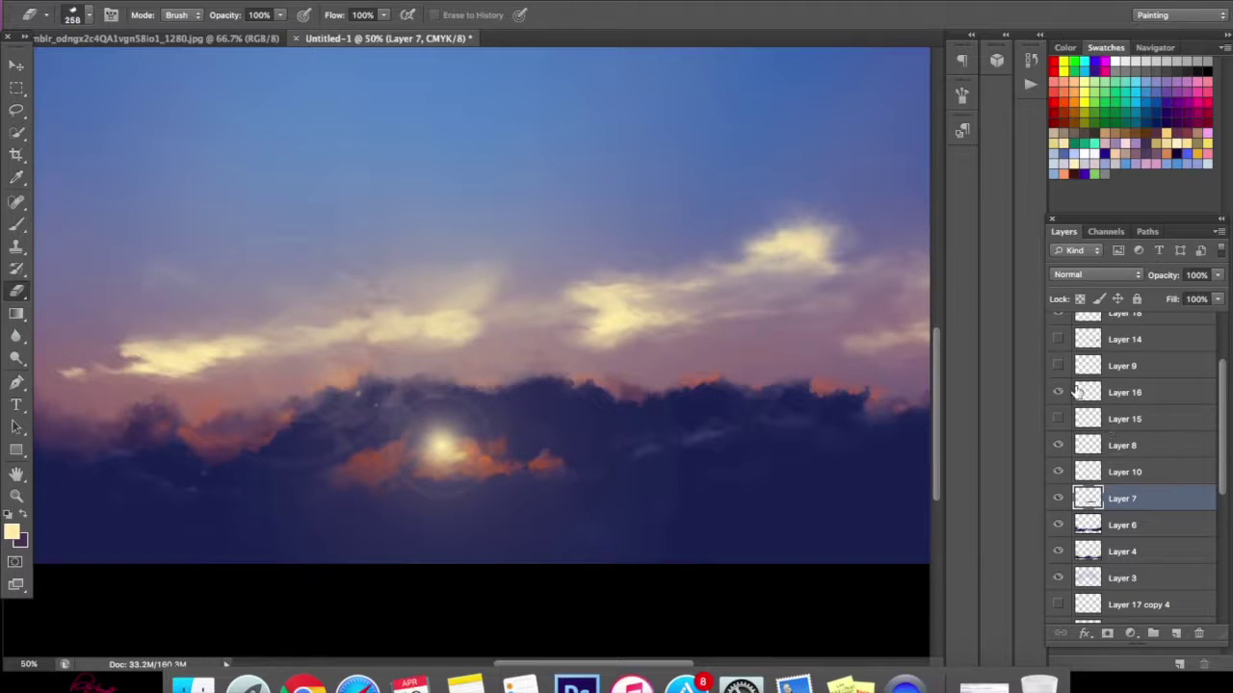
# - Identify the sun flare on Layer 16 and move it slightly to the right over the orange cloud gap
pyautogui.click(1088, 393)
pyautogui.click(1057, 393)
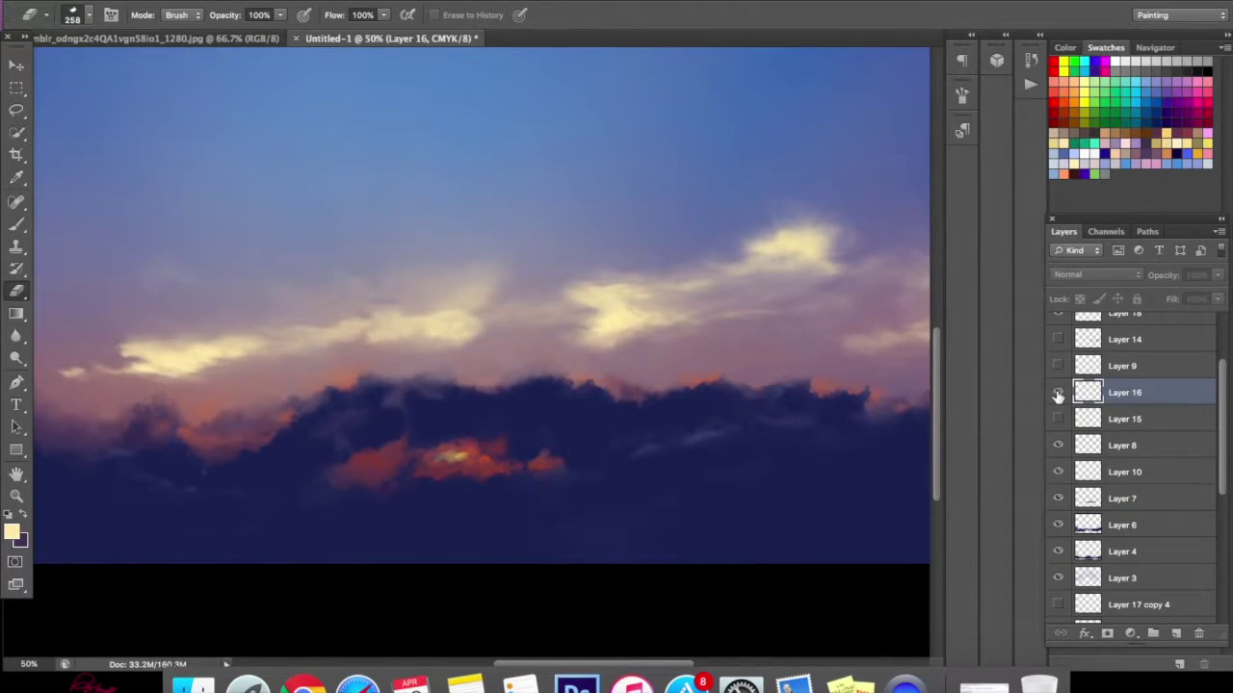
pyautogui.click(1057, 393)
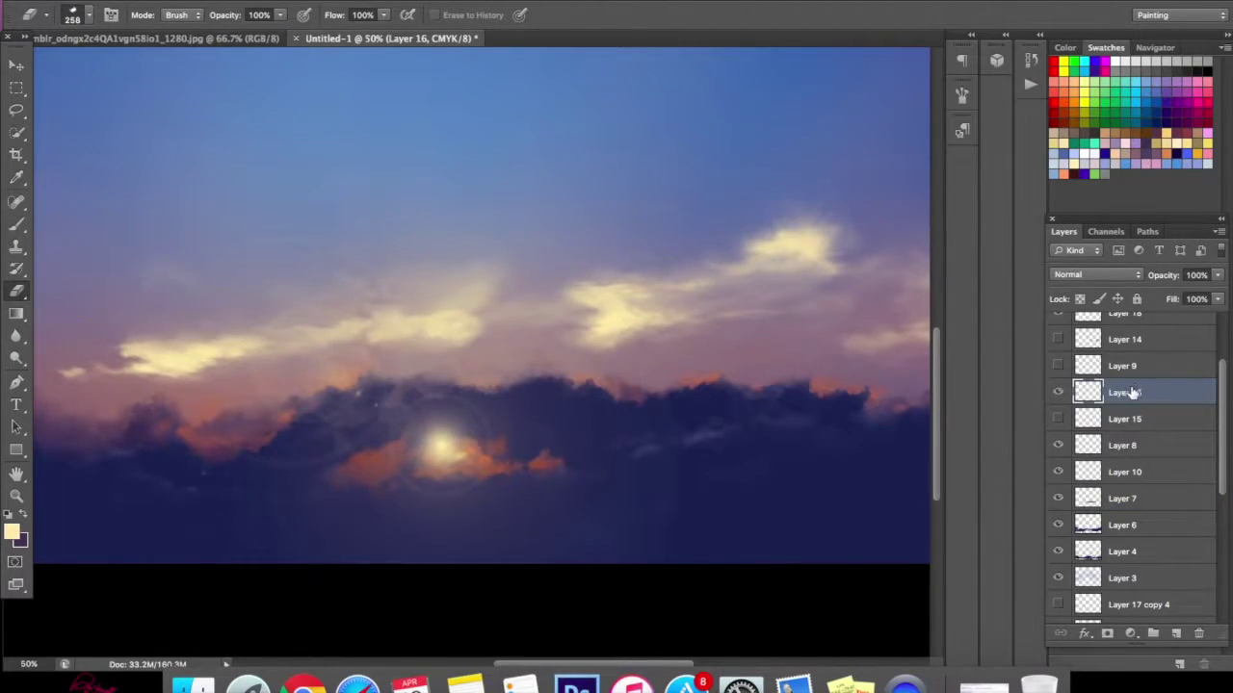
pyautogui.click(17, 64)
pyautogui.moveTo(472, 462); pyautogui.dragTo(471, 458)
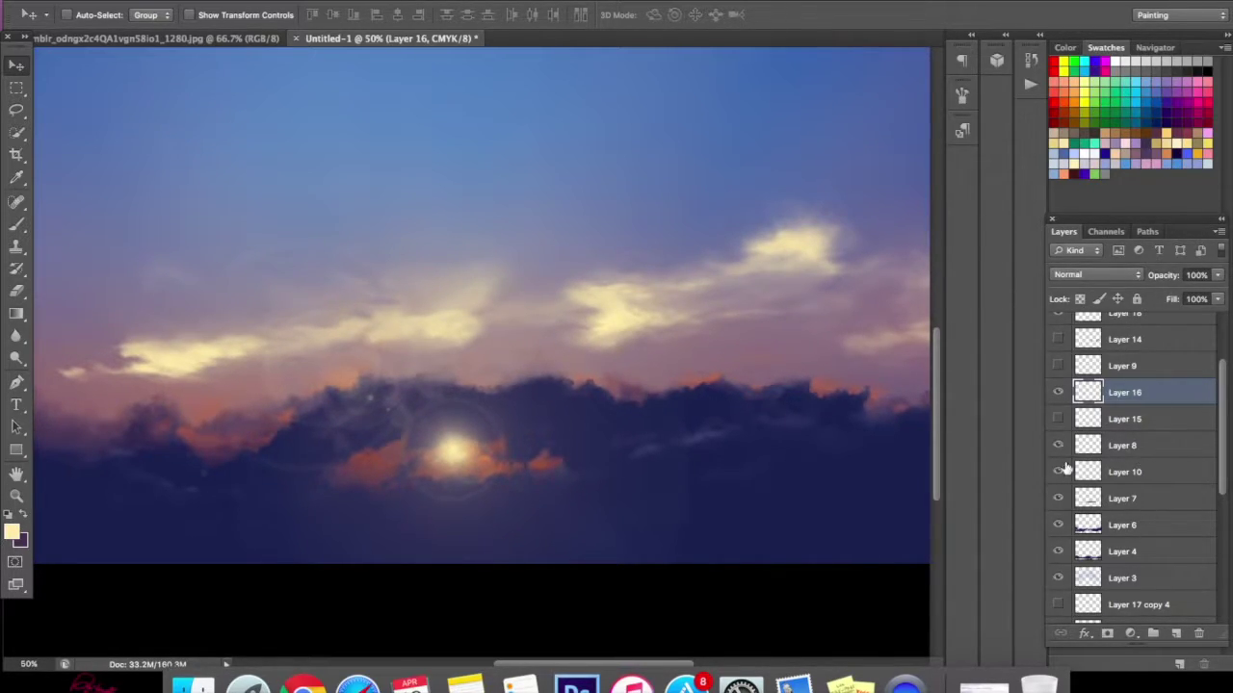
# - Erase more of the orange glow along the dark cloud tops on Layer 7, with the eraser enlarged to 416 px
pyautogui.click(1059, 498)
pyautogui.click(1058, 498)
pyautogui.click(1115, 499)
pyautogui.click(17, 289)
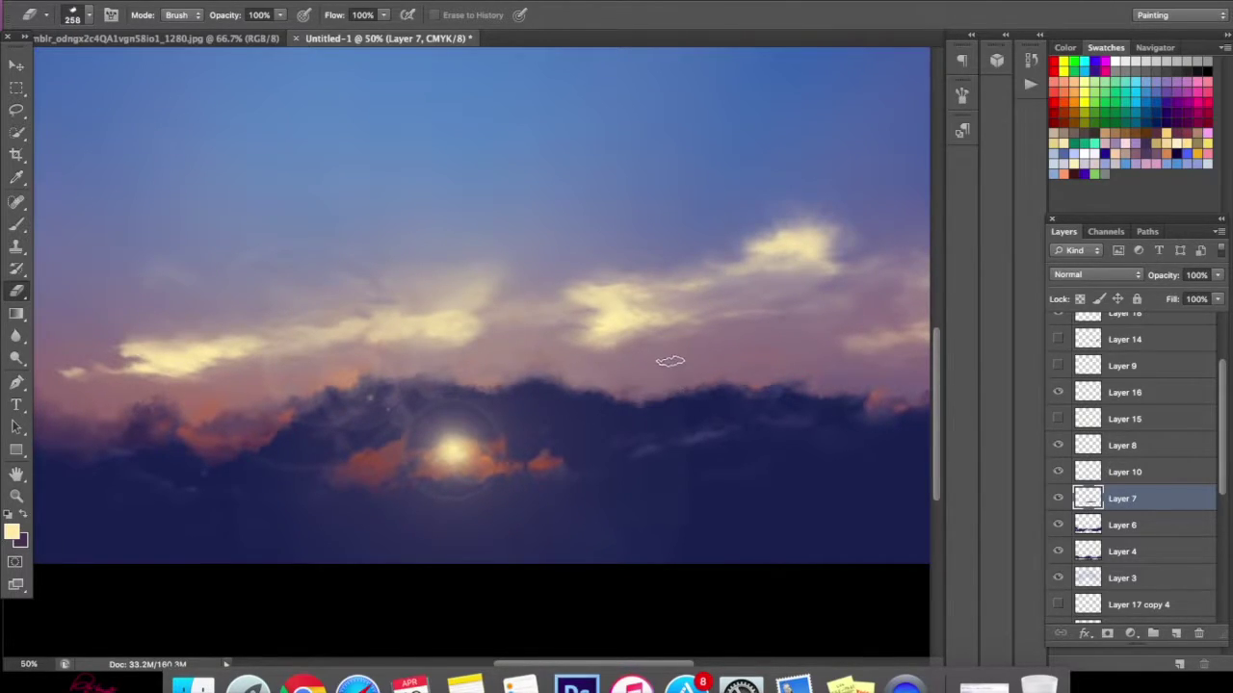
pyautogui.rightClick(721, 353)
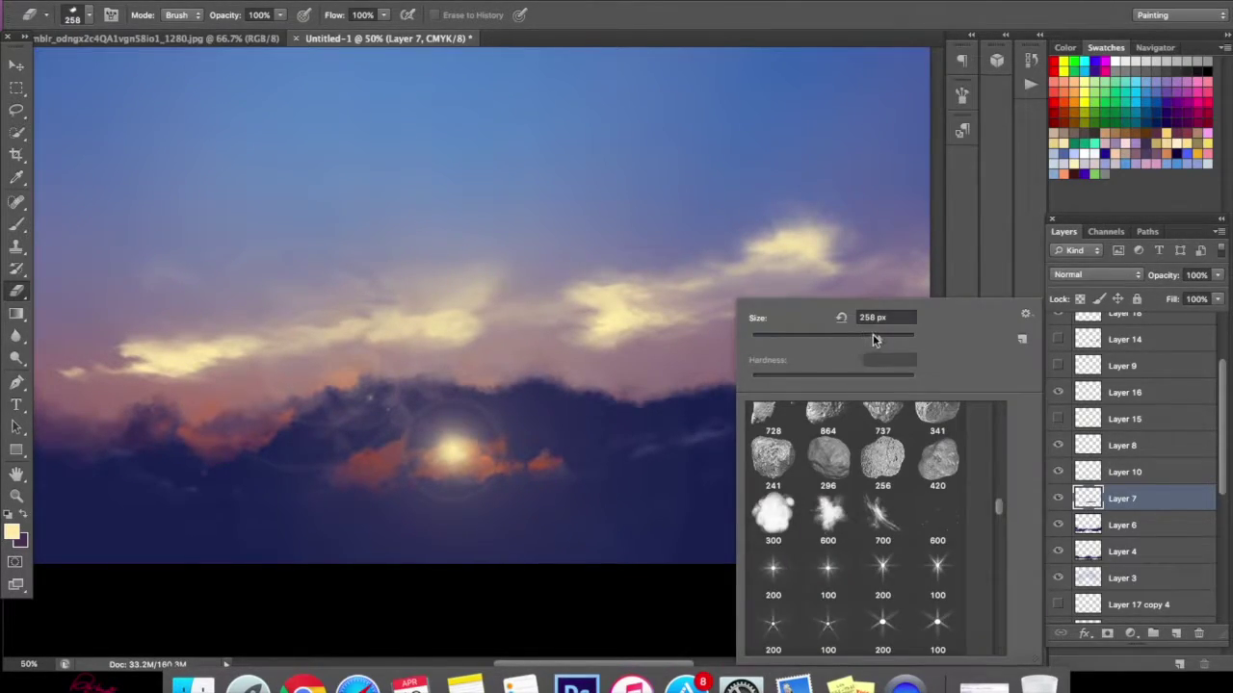
pyautogui.moveTo(886, 337)
pyautogui.mouseDown()
pyautogui.moveTo(873, 337)
pyautogui.moveTo(891, 337)
pyautogui.mouseUp()
pyautogui.press('Return')
pyautogui.moveTo(458, 364)
pyautogui.mouseDown()
pyautogui.moveTo(366, 362)
pyautogui.moveTo(304, 382)
pyautogui.moveTo(210, 444)
pyautogui.moveTo(248, 387)
pyautogui.mouseUp()
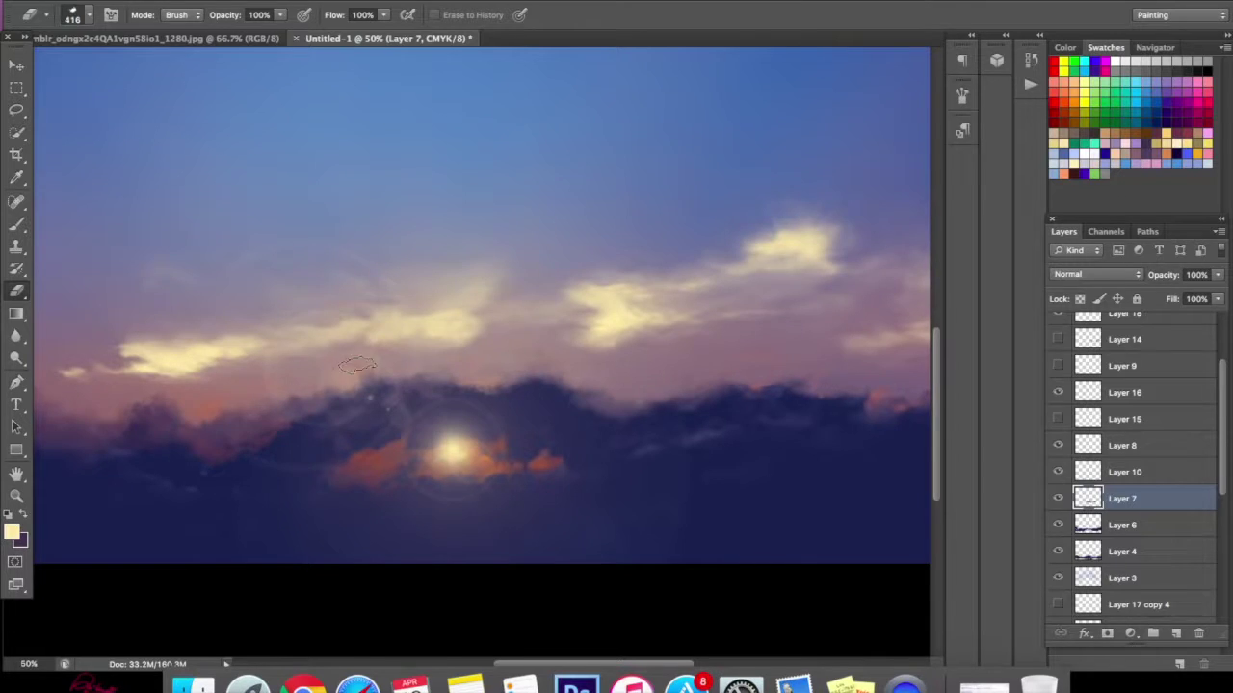
# - Add a new layer above Layer 20 and paint a large pale yellow cloud over the left horizon with the 489 px cloud brush
pyautogui.click(17, 496)
pyautogui.click(90, 15)
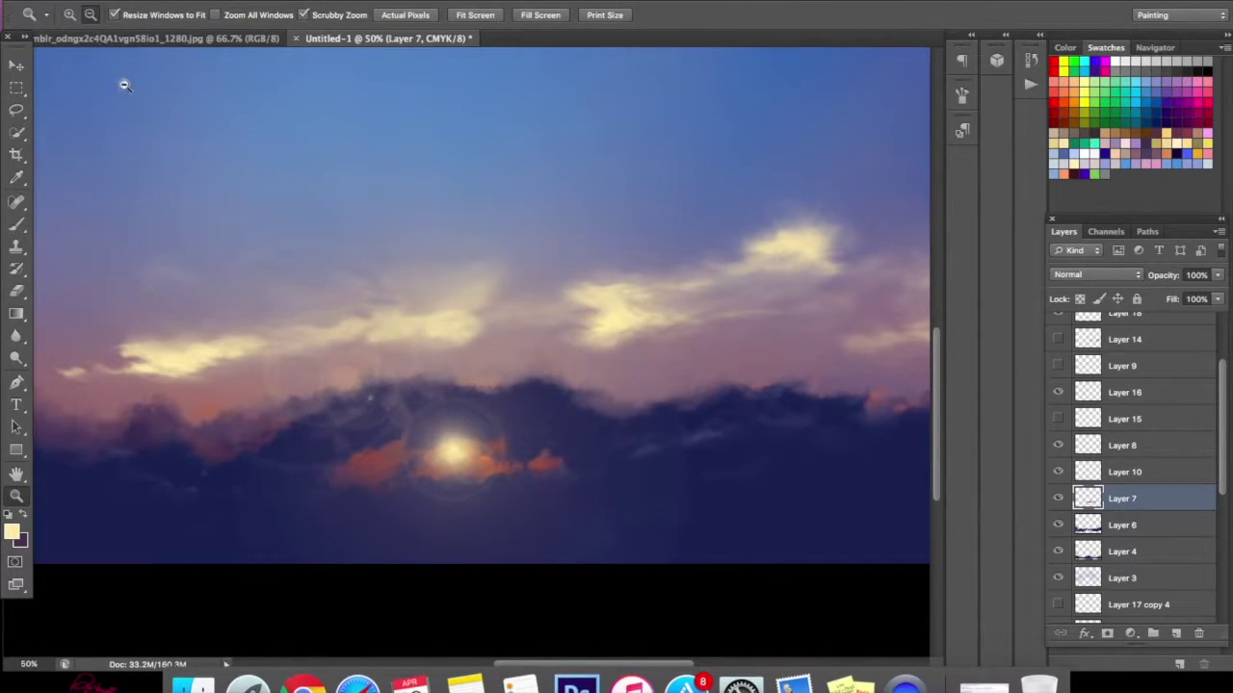
pyautogui.click(502, 259)
pyautogui.click(497, 270)
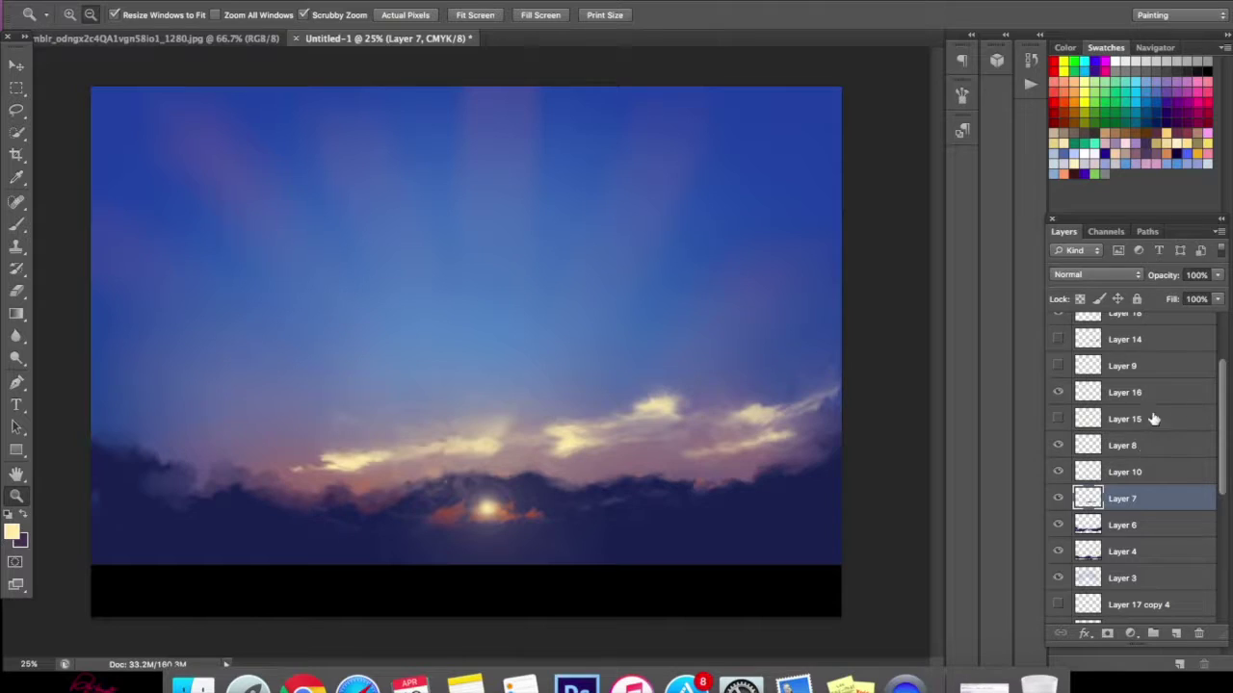
pyautogui.scroll(3, 1215, 421)
pyautogui.click(1157, 366)
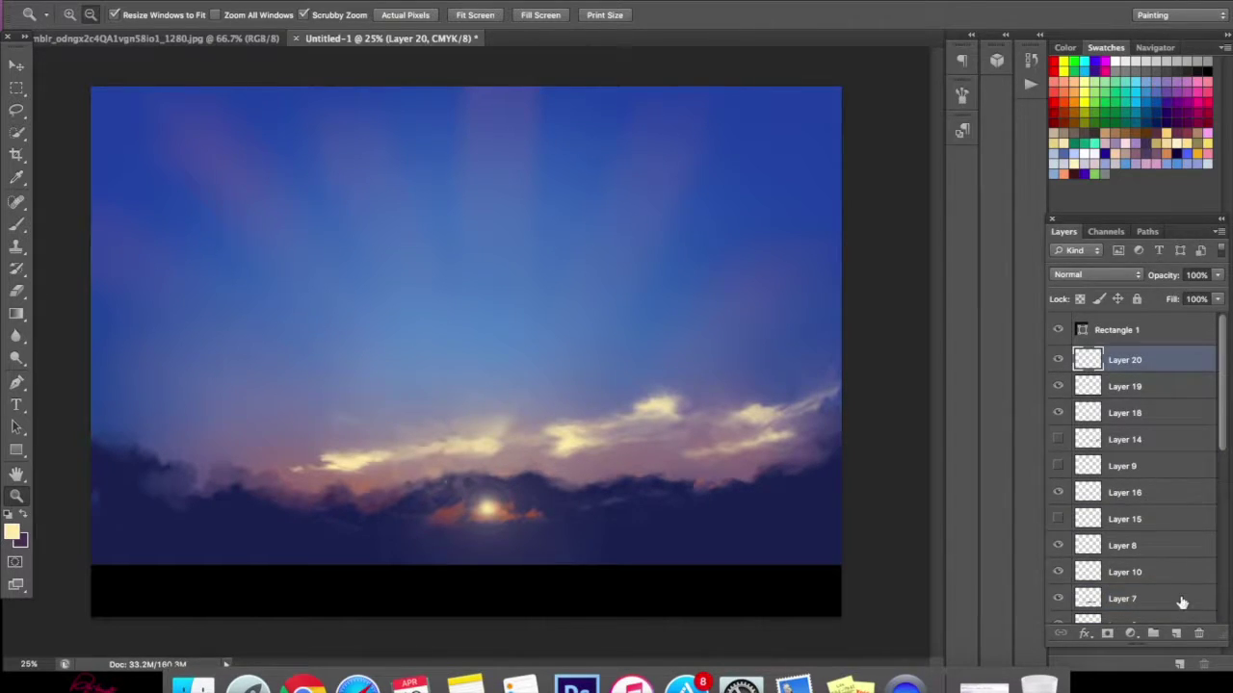
pyautogui.click(1173, 634)
pyautogui.click(17, 224)
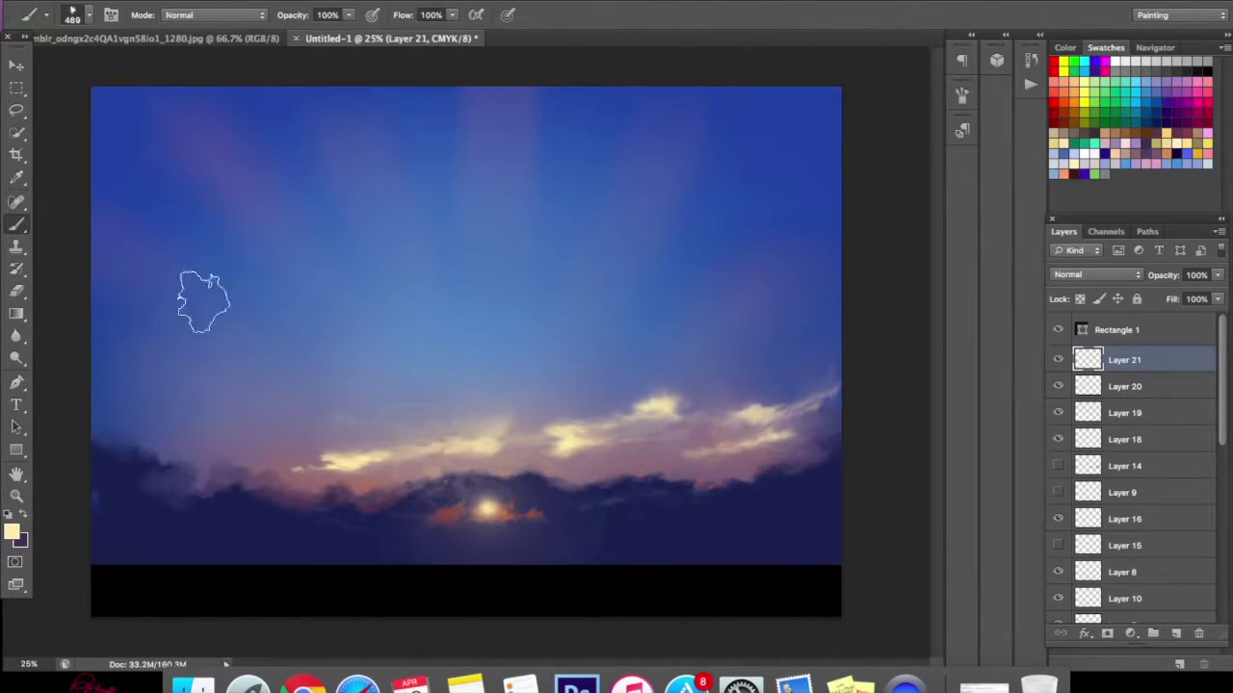
pyautogui.moveTo(242, 426)
pyautogui.mouseDown()
pyautogui.moveTo(197, 390)
pyautogui.moveTo(202, 347)
pyautogui.moveTo(213, 386)
pyautogui.moveTo(182, 338)
pyautogui.moveTo(157, 371)
pyautogui.moveTo(143, 336)
pyautogui.mouseUp()
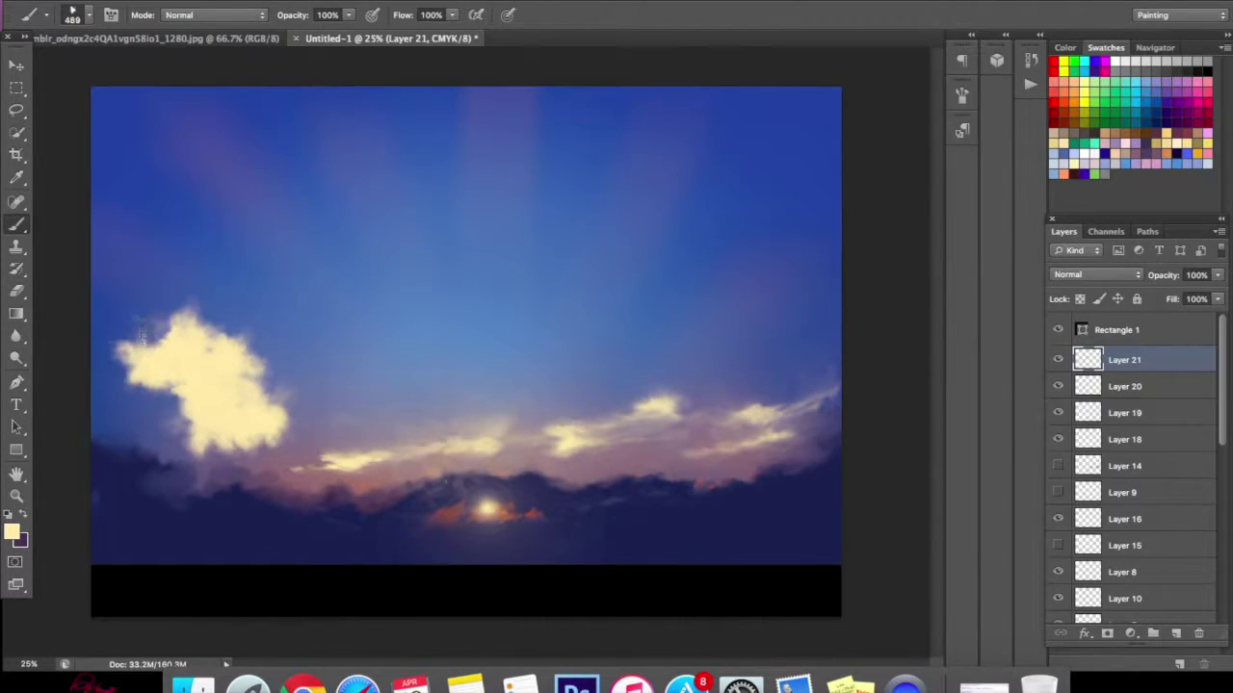
# - Erase the base and middle of the new left cloud into two separate puffs, with the eraser enlarged to 737 px
pyautogui.press('e')
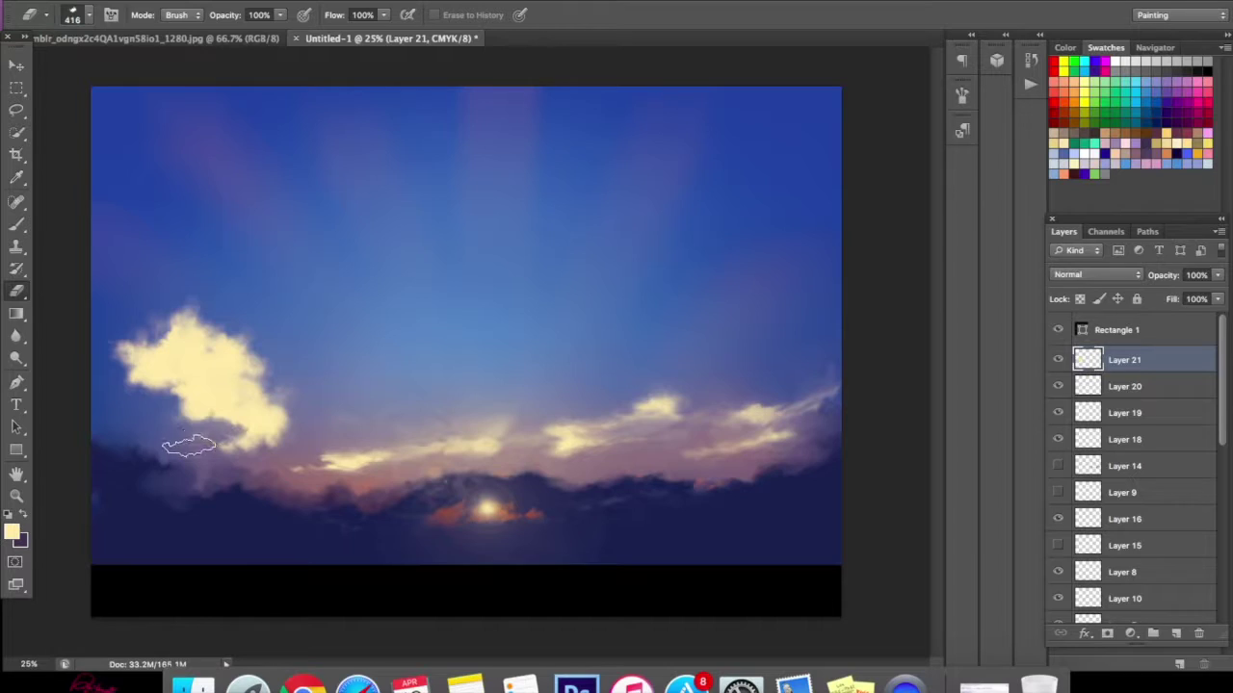
pyautogui.rightClick(238, 398)
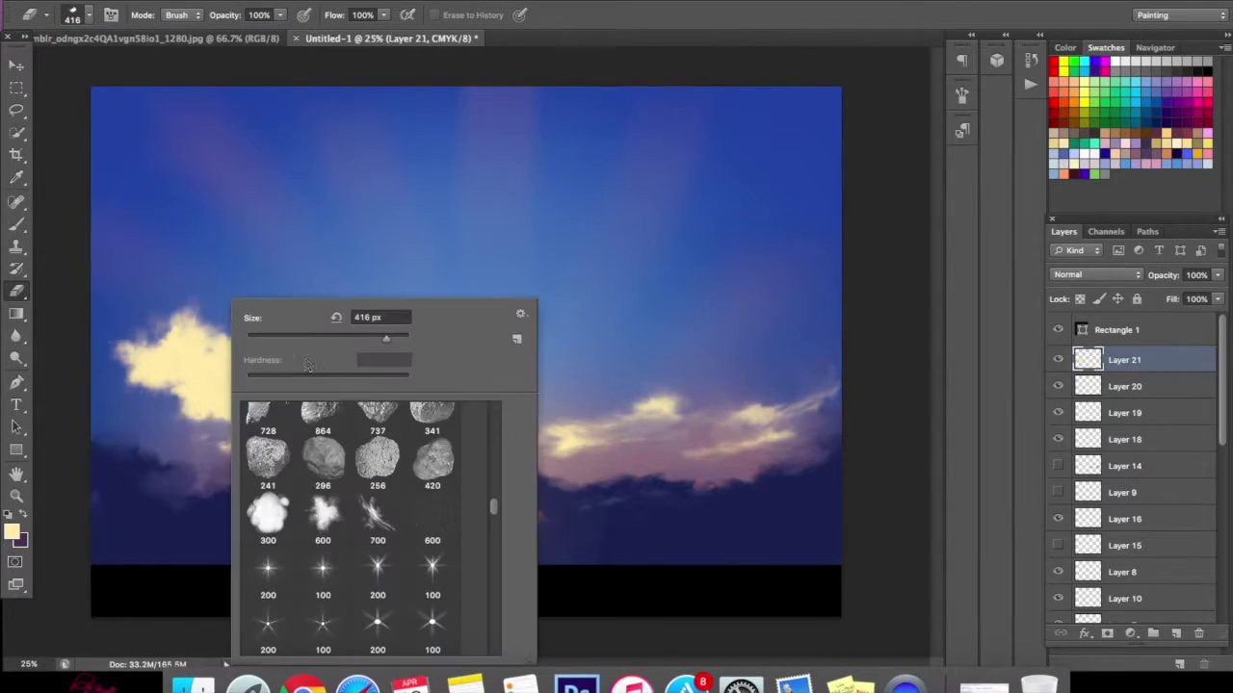
pyautogui.moveTo(390, 331); pyautogui.dragTo(393, 335)
pyautogui.click(143, 398)
pyautogui.moveTo(135, 361)
pyautogui.mouseDown()
pyautogui.moveTo(199, 444)
pyautogui.moveTo(231, 374)
pyautogui.moveTo(231, 324)
pyautogui.moveTo(278, 336)
pyautogui.moveTo(270, 434)
pyautogui.moveTo(253, 460)
pyautogui.mouseUp()
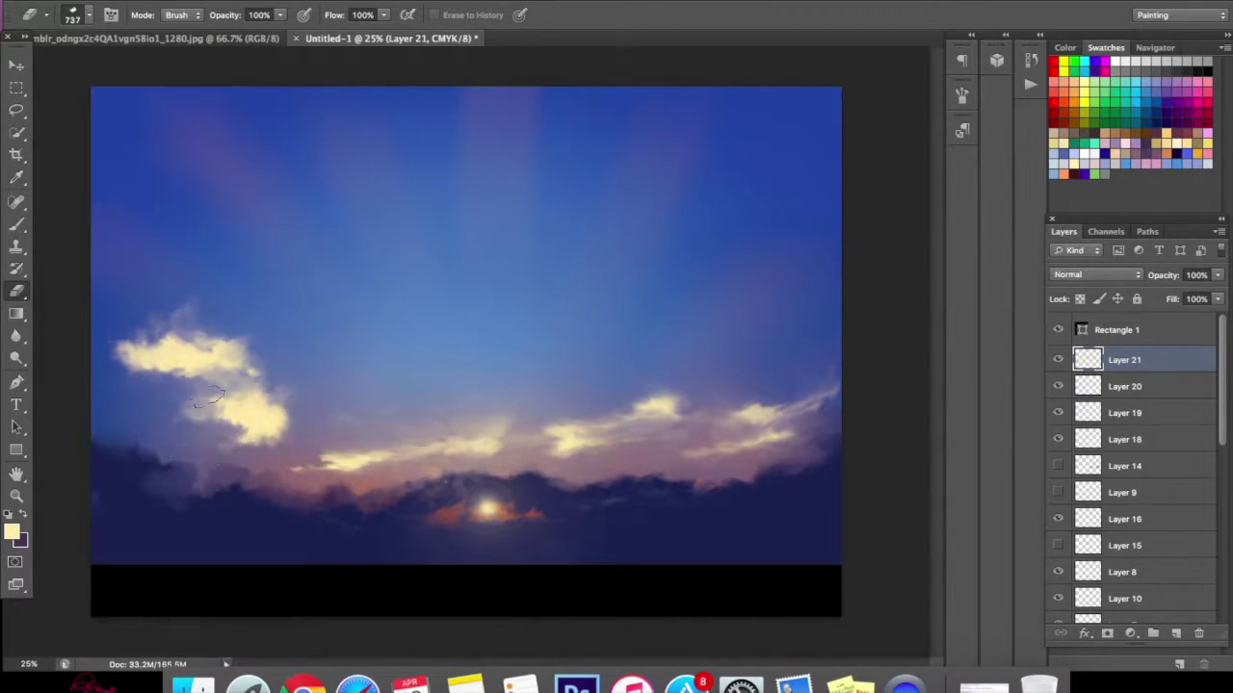
# - Skew the left pale yellow cloud on Layer 21 wider and warp it downward into stretched, curved streaks
pyautogui.click(17, 65)
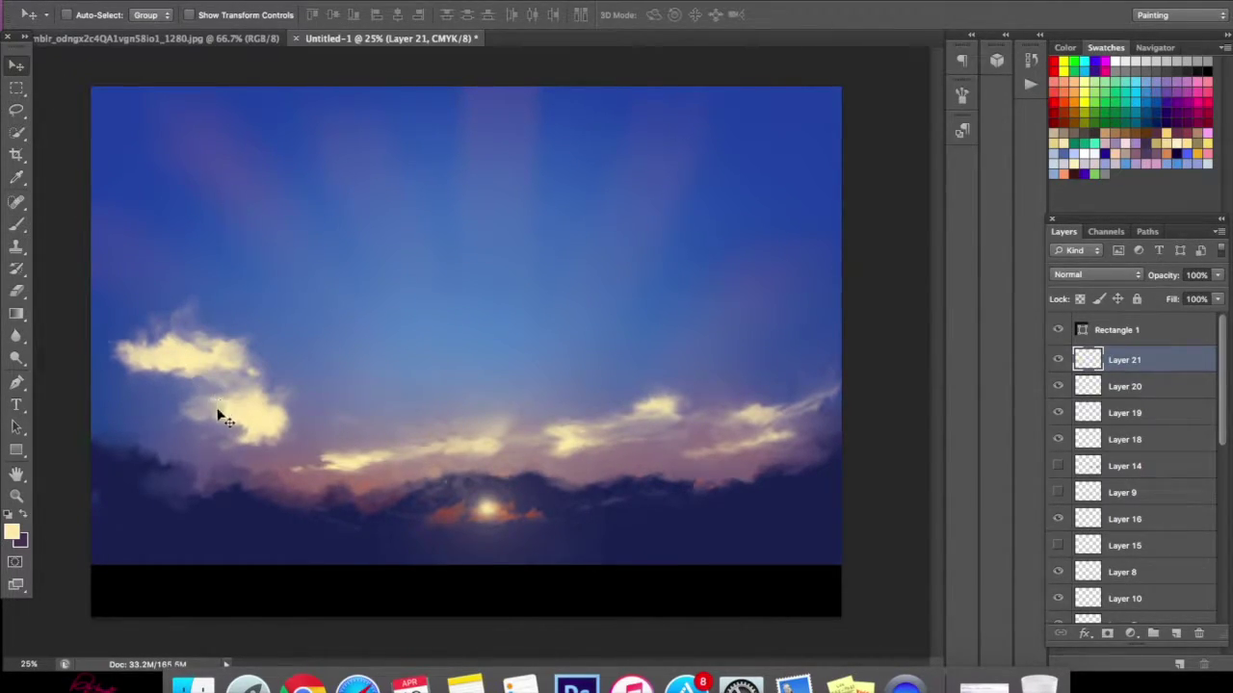
pyautogui.press('super+t')
pyautogui.rightClick(250, 348)
pyautogui.rightClick(280, 405)
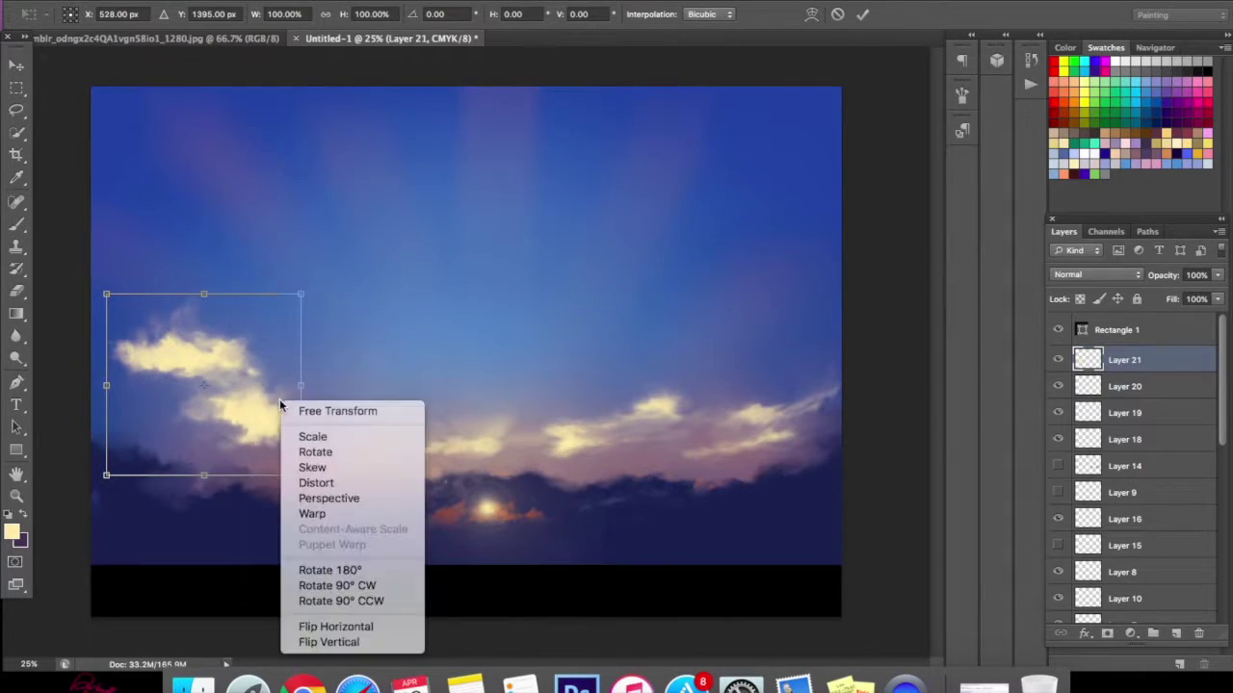
pyautogui.click(312, 467)
pyautogui.moveTo(301, 293); pyautogui.dragTo(358, 258)
pyautogui.click(860, 15)
pyautogui.moveTo(231, 318); pyautogui.dragTo(221, 416)
pyautogui.moveTo(299, 478); pyautogui.dragTo(349, 471)
pyautogui.moveTo(362, 296); pyautogui.dragTo(378, 298)
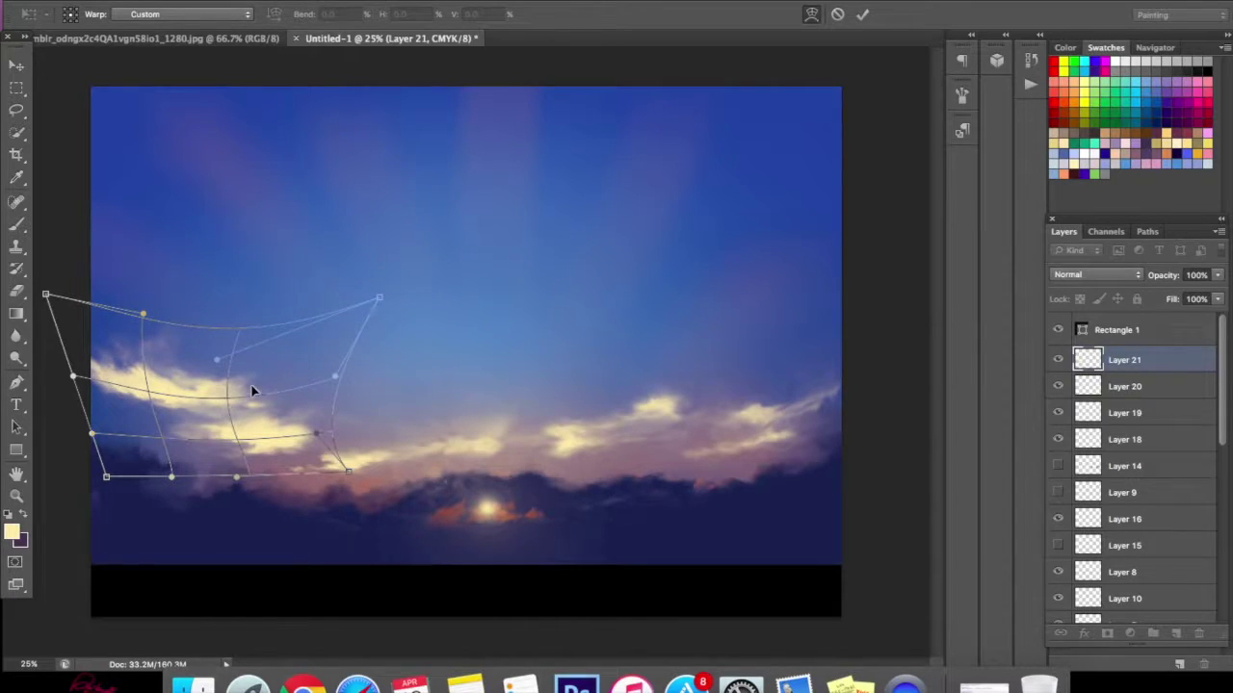
# - Distort the warped cloud into a slope descending toward the sun, apply the transform and move the cloud higher along the left edge
pyautogui.rightClick(262, 389)
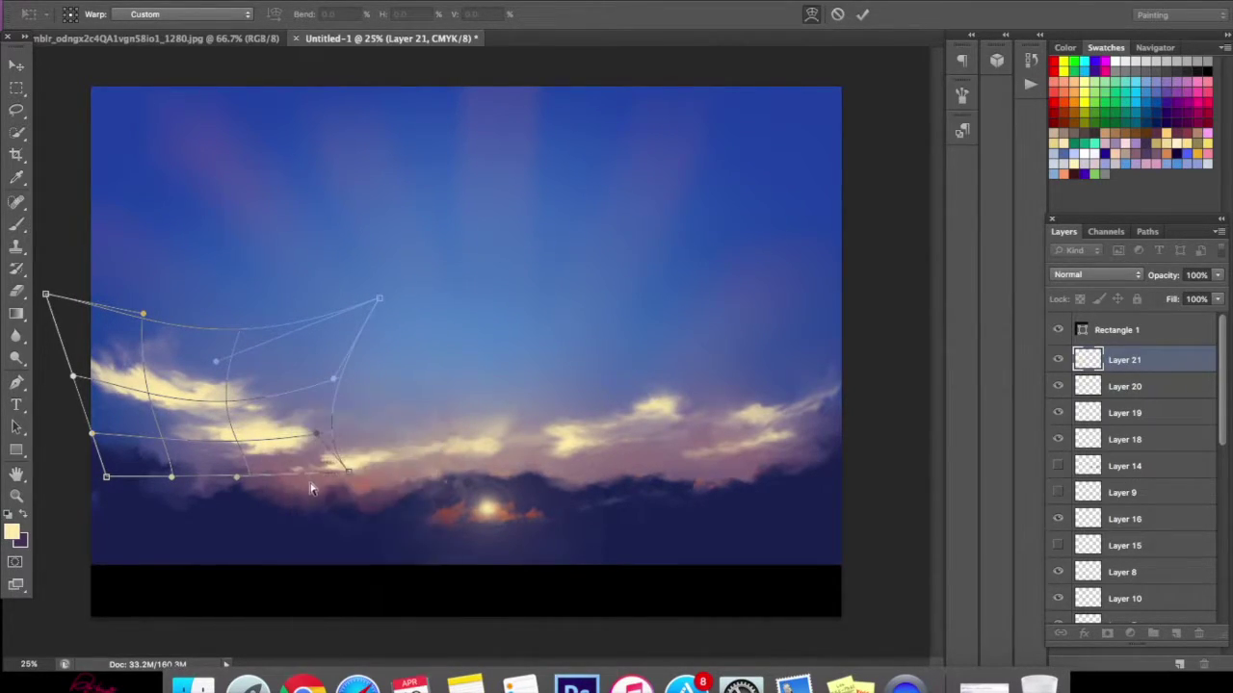
pyautogui.rightClick(292, 378)
pyautogui.click(326, 454)
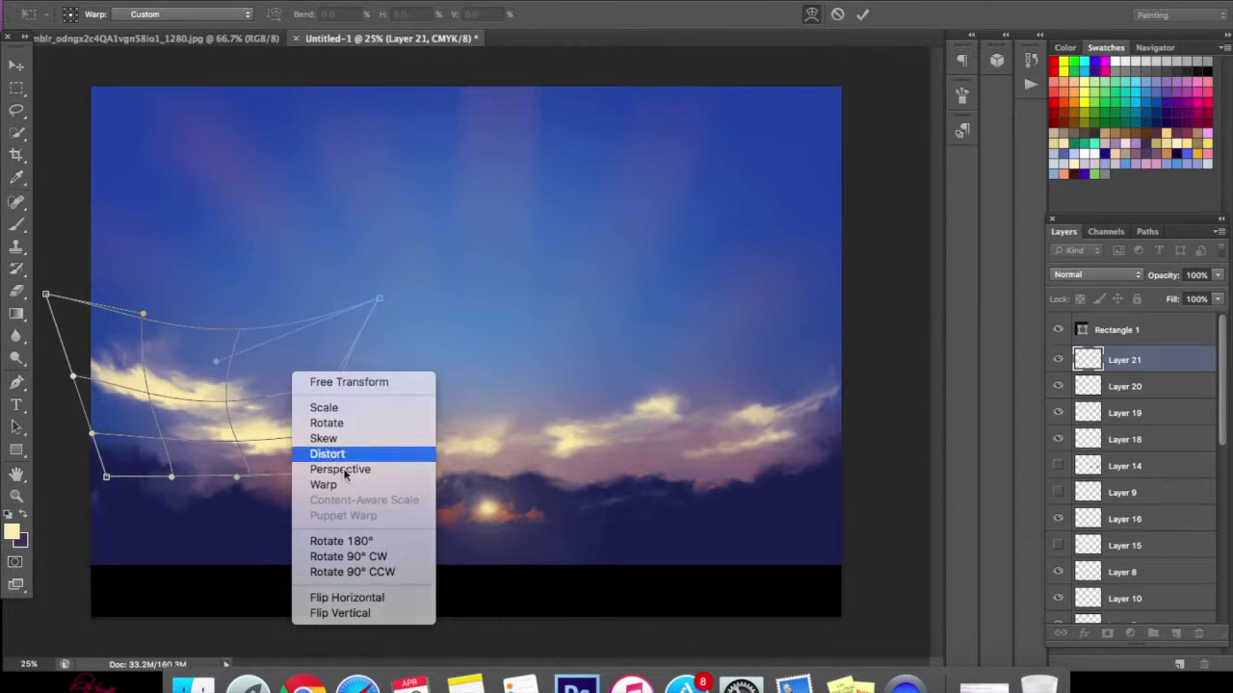
pyautogui.moveTo(348, 472); pyautogui.dragTo(340, 476)
pyautogui.moveTo(434, 294); pyautogui.dragTo(374, 367)
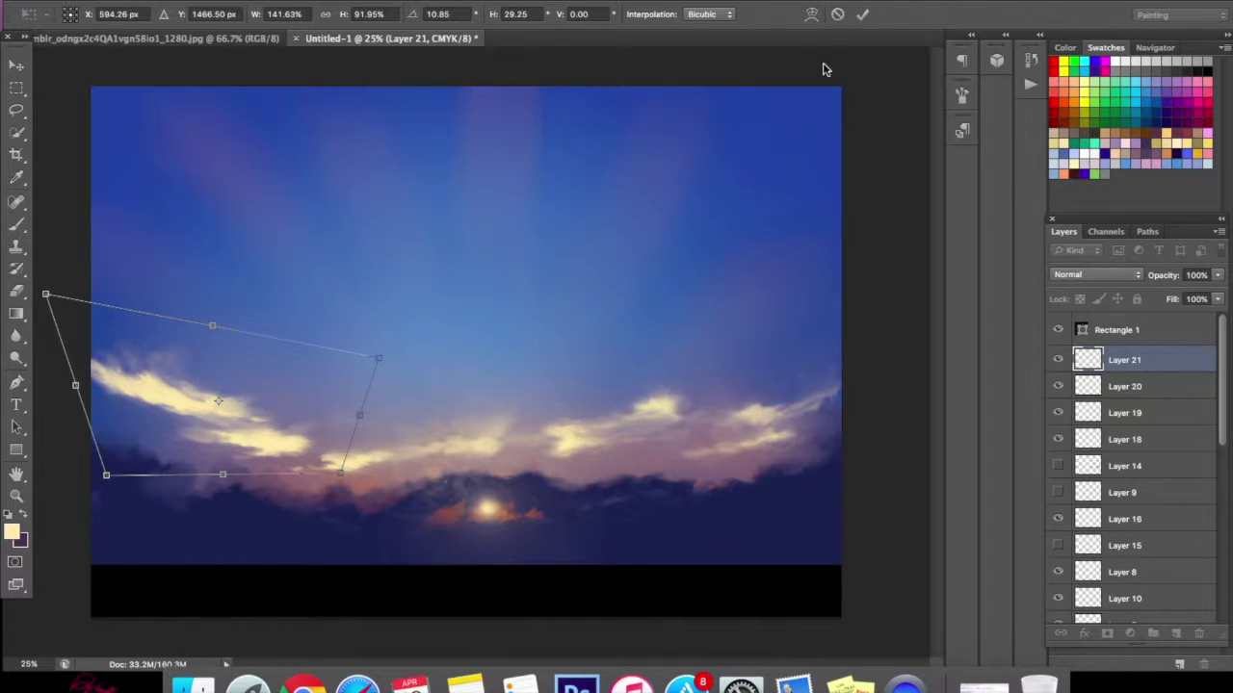
pyautogui.click(862, 14)
pyautogui.moveTo(233, 427)
pyautogui.mouseDown()
pyautogui.moveTo(233, 409)
pyautogui.moveTo(235, 423)
pyautogui.moveTo(276, 418)
pyautogui.moveTo(215, 420)
pyautogui.moveTo(242, 434)
pyautogui.moveTo(254, 414)
pyautogui.moveTo(256, 335)
pyautogui.mouseUp()
# - Add a new layer above Layer 21, paint a pale yellow puff over the left horizon and erase it into a thin wisp
pyautogui.click(16, 290)
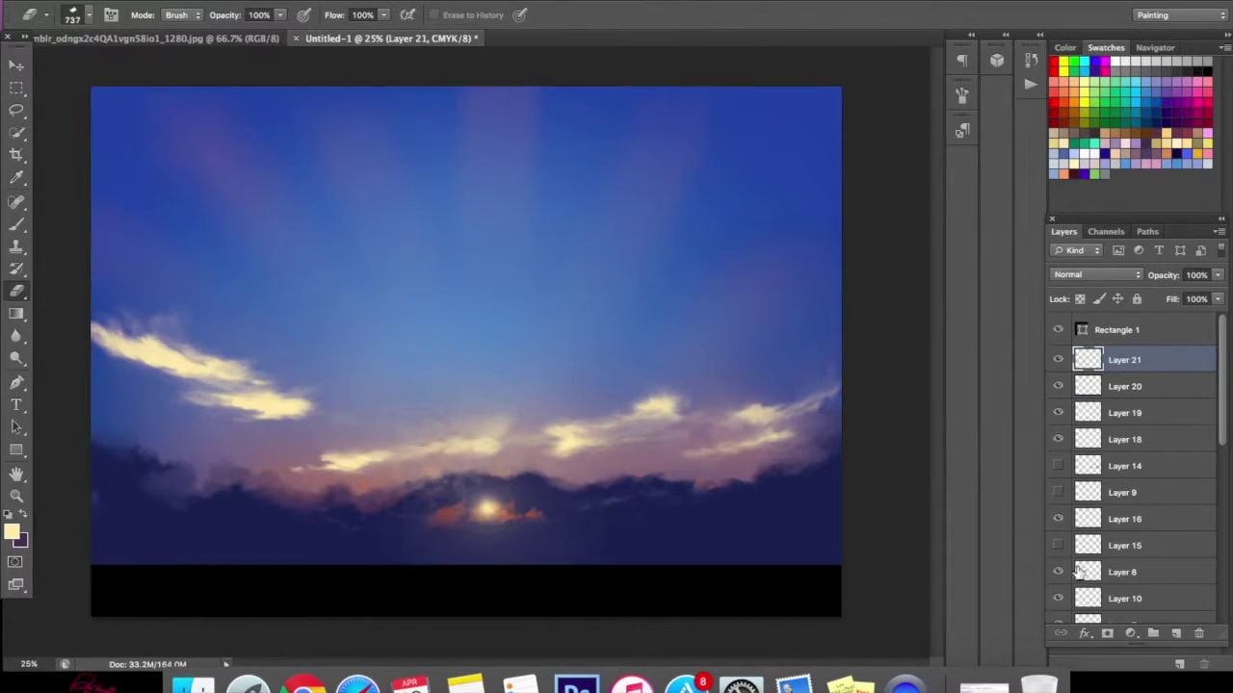
pyautogui.click(18, 225)
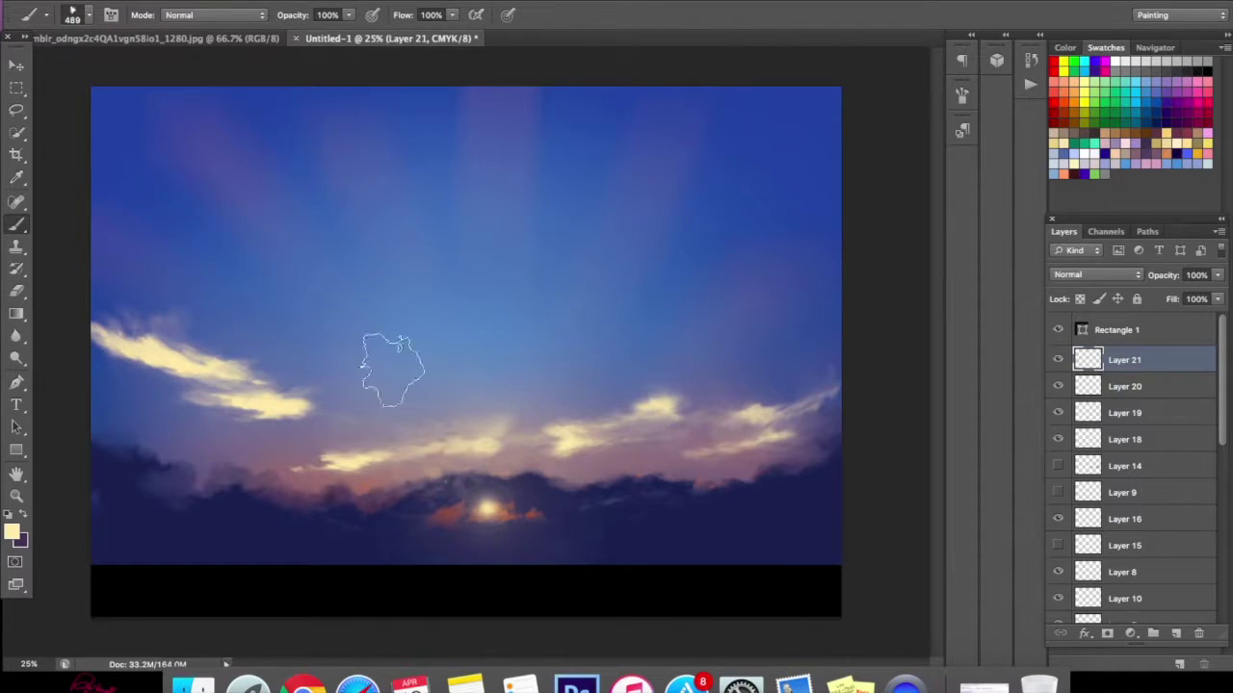
pyautogui.click(1178, 633)
pyautogui.moveTo(124, 418)
pyautogui.mouseDown()
pyautogui.moveTo(162, 445)
pyautogui.moveTo(169, 433)
pyautogui.moveTo(65, 347)
pyautogui.moveTo(133, 458)
pyautogui.moveTo(139, 440)
pyautogui.moveTo(121, 433)
pyautogui.moveTo(147, 471)
pyautogui.moveTo(173, 450)
pyautogui.moveTo(145, 404)
pyautogui.moveTo(144, 480)
pyautogui.mouseUp()
pyautogui.click(17, 291)
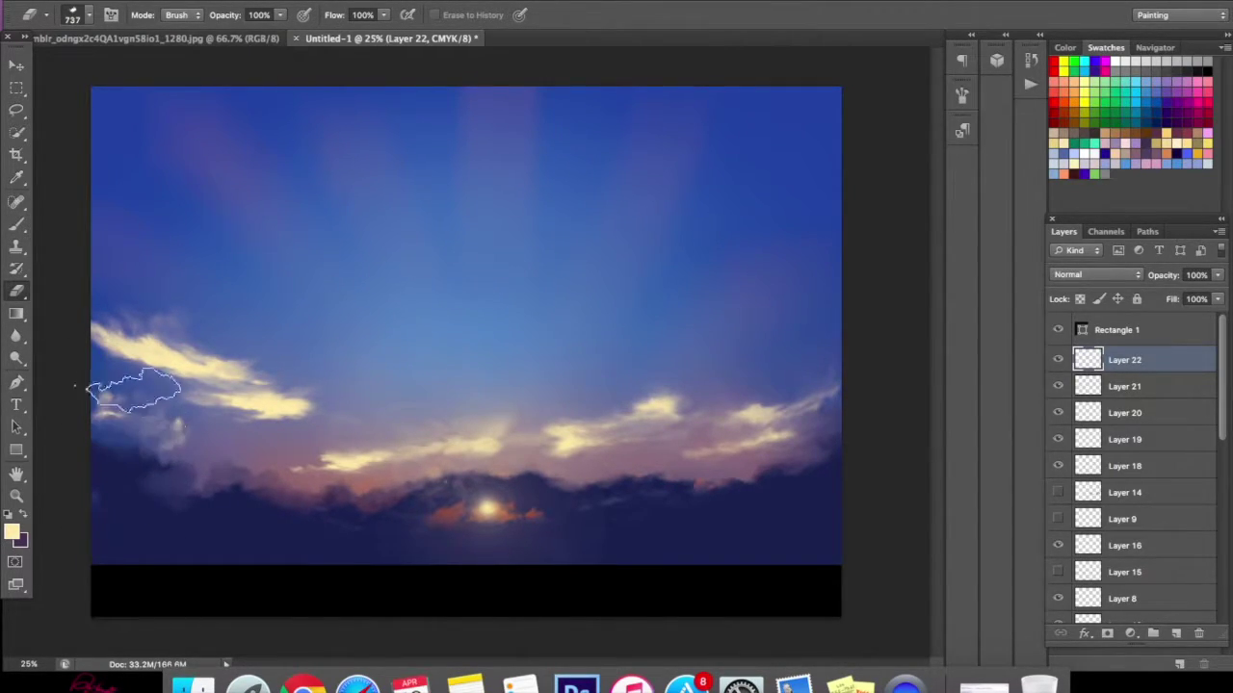
pyautogui.moveTo(145, 433)
pyautogui.mouseDown()
pyautogui.moveTo(123, 412)
pyautogui.moveTo(160, 405)
pyautogui.moveTo(115, 449)
pyautogui.moveTo(106, 443)
pyautogui.moveTo(154, 429)
pyautogui.moveTo(207, 448)
pyautogui.moveTo(108, 414)
pyautogui.moveTo(106, 440)
pyautogui.moveTo(188, 438)
pyautogui.moveTo(164, 414)
pyautogui.moveTo(212, 432)
pyautogui.moveTo(168, 438)
pyautogui.moveTo(203, 453)
pyautogui.moveTo(97, 414)
pyautogui.moveTo(183, 475)
pyautogui.mouseUp()
pyautogui.click(16, 223)
pyautogui.click(16, 290)
pyautogui.press('j')
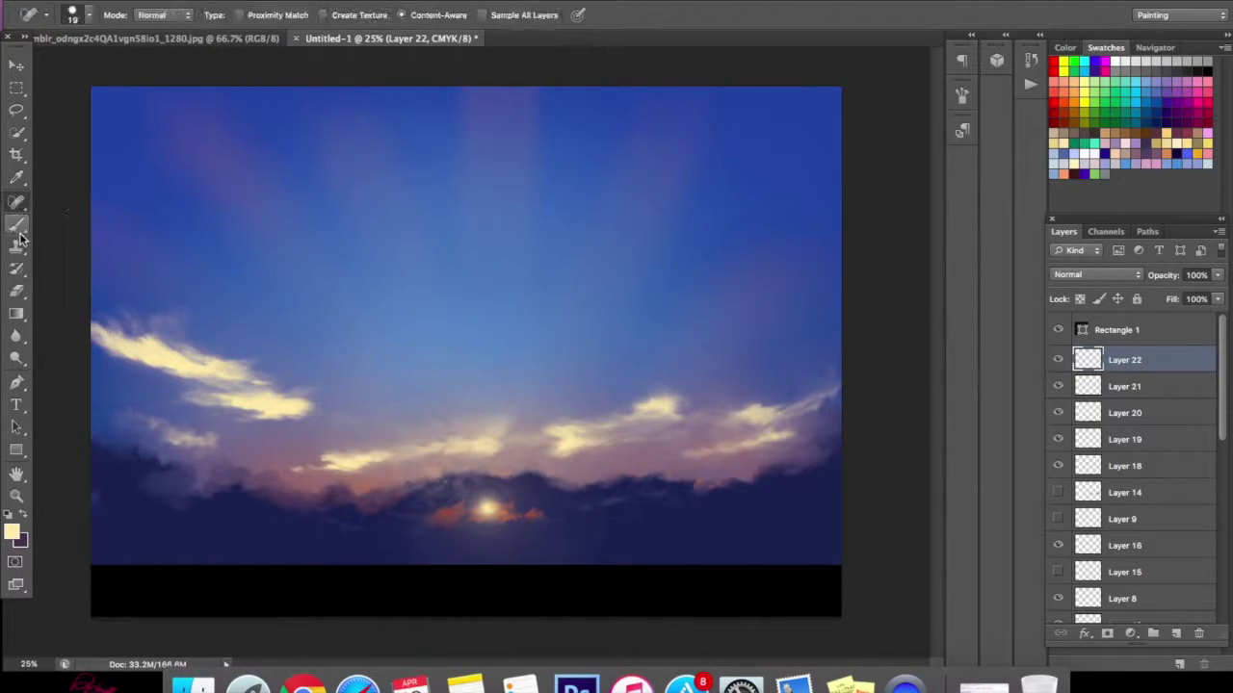
pyautogui.click(101, 392)
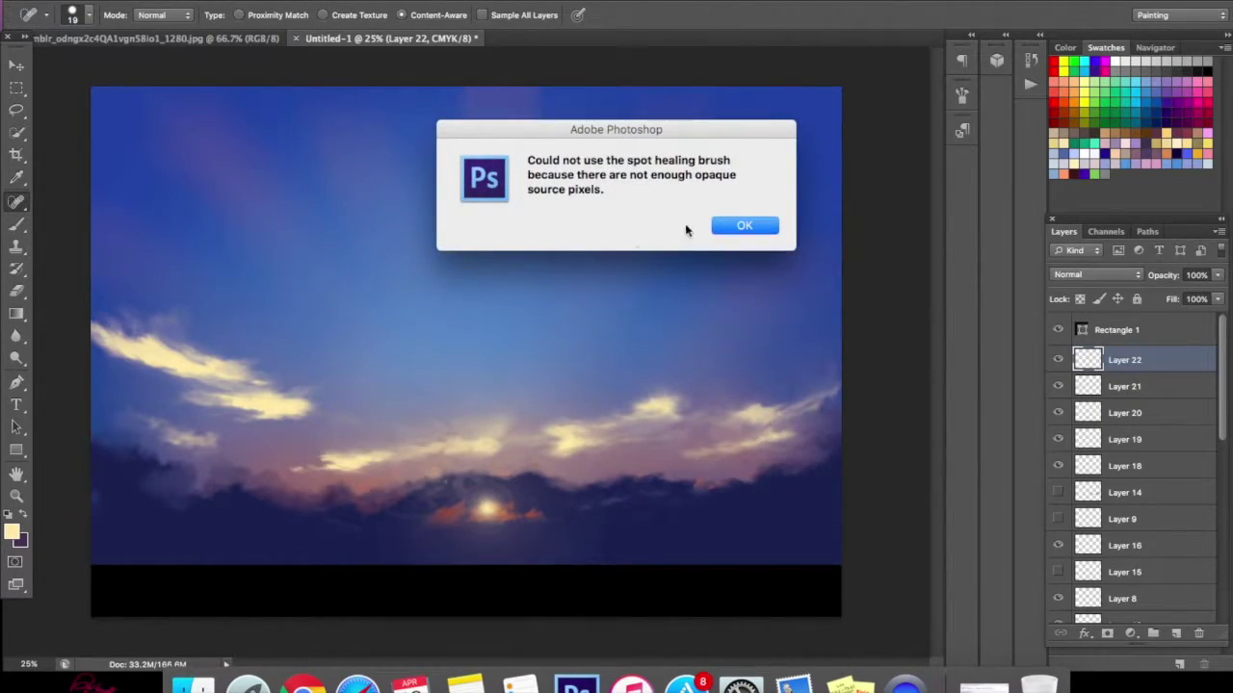
pyautogui.click(725, 220)
# - Paint a small pale yellow puff at the left edge with the brush at 172 px and erase its underside with the 737 px eraser
pyautogui.press('b')
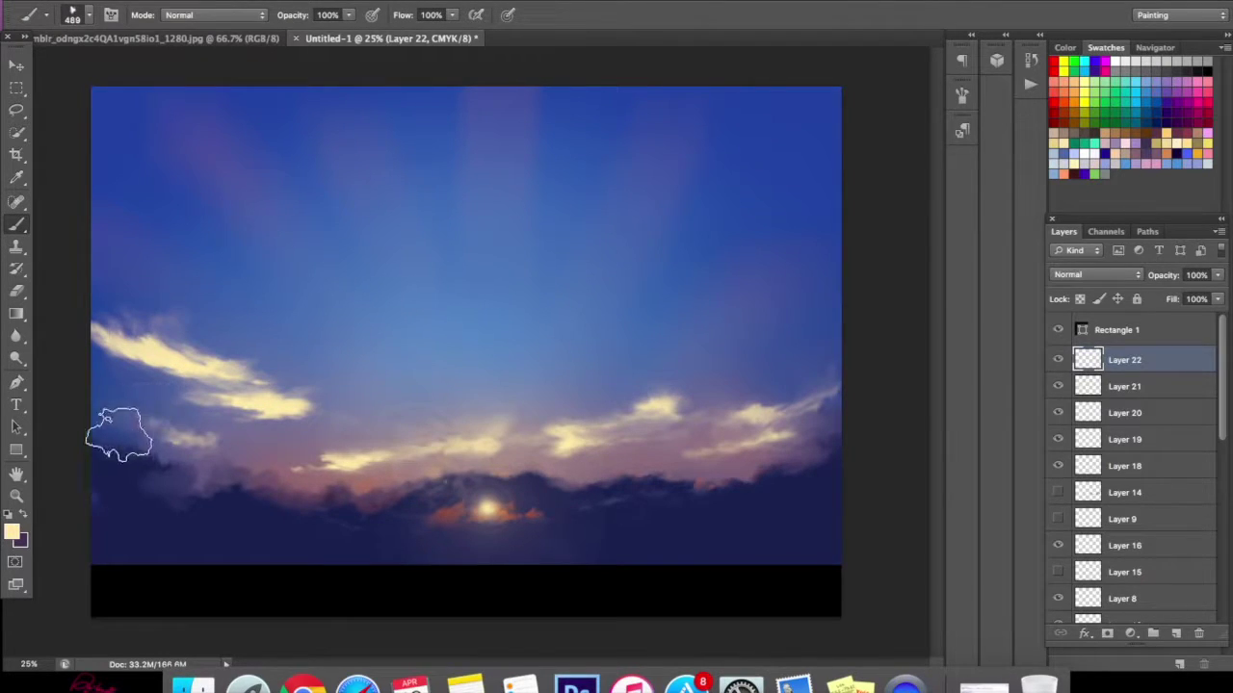
pyautogui.rightClick(289, 256)
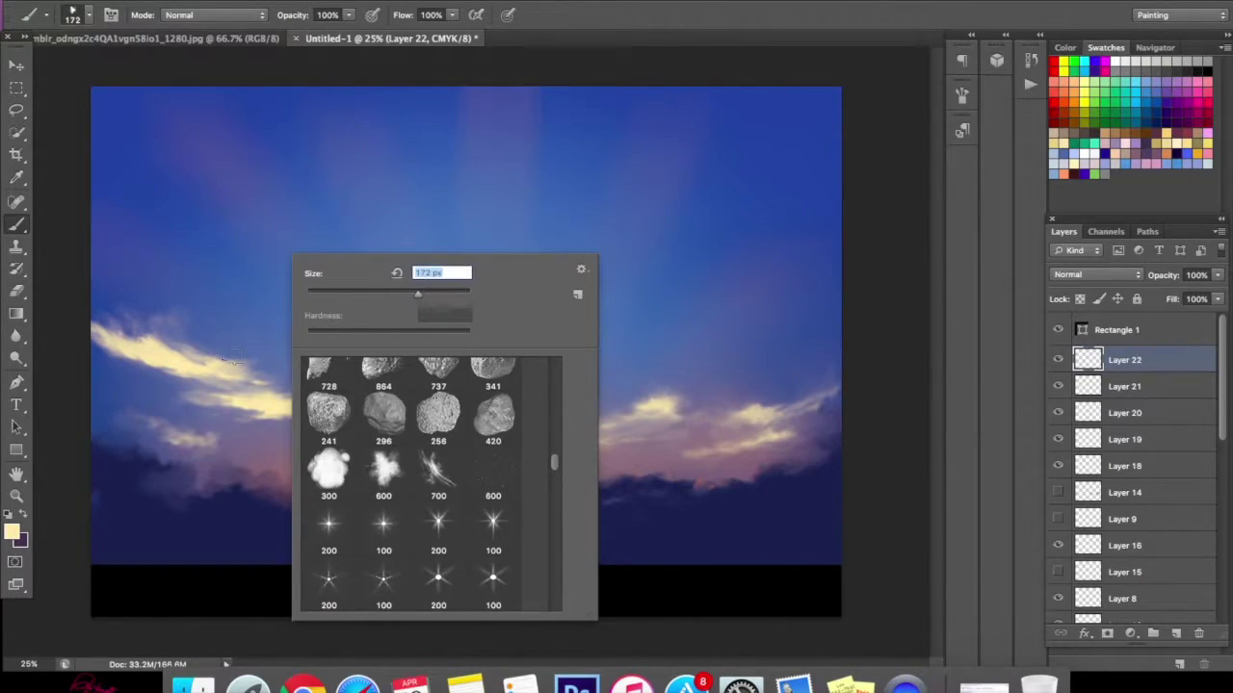
pyautogui.click(111, 387)
pyautogui.press('e')
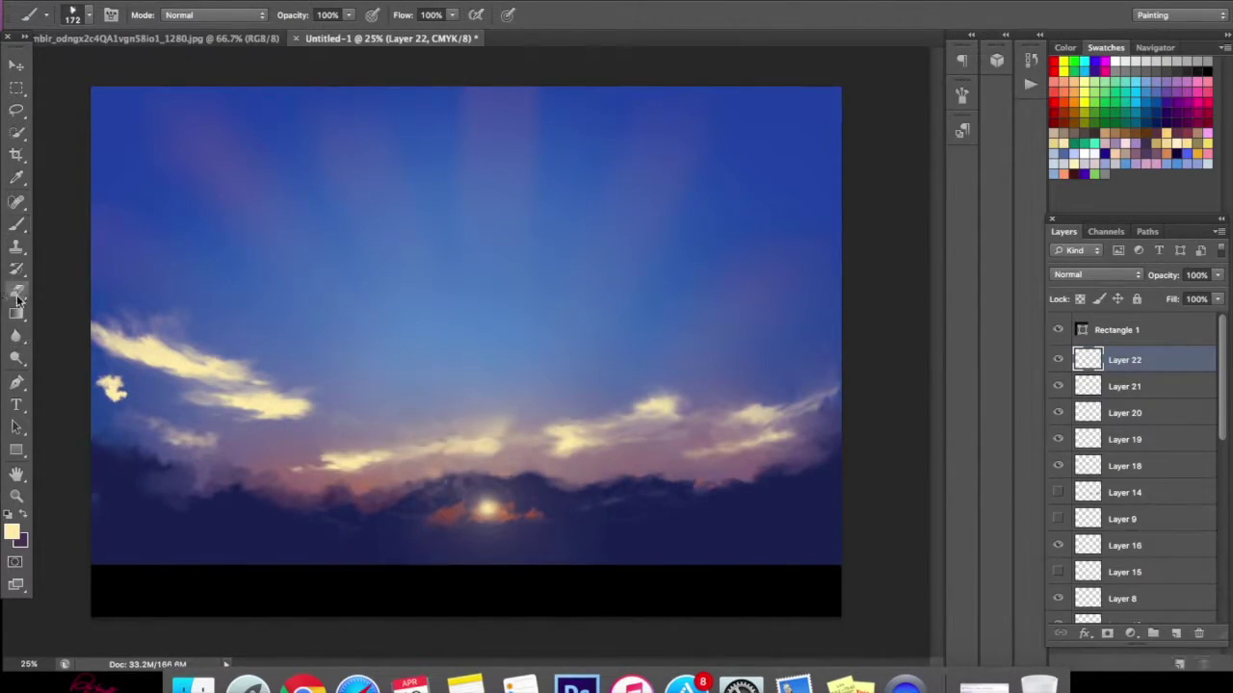
pyautogui.click(100, 394)
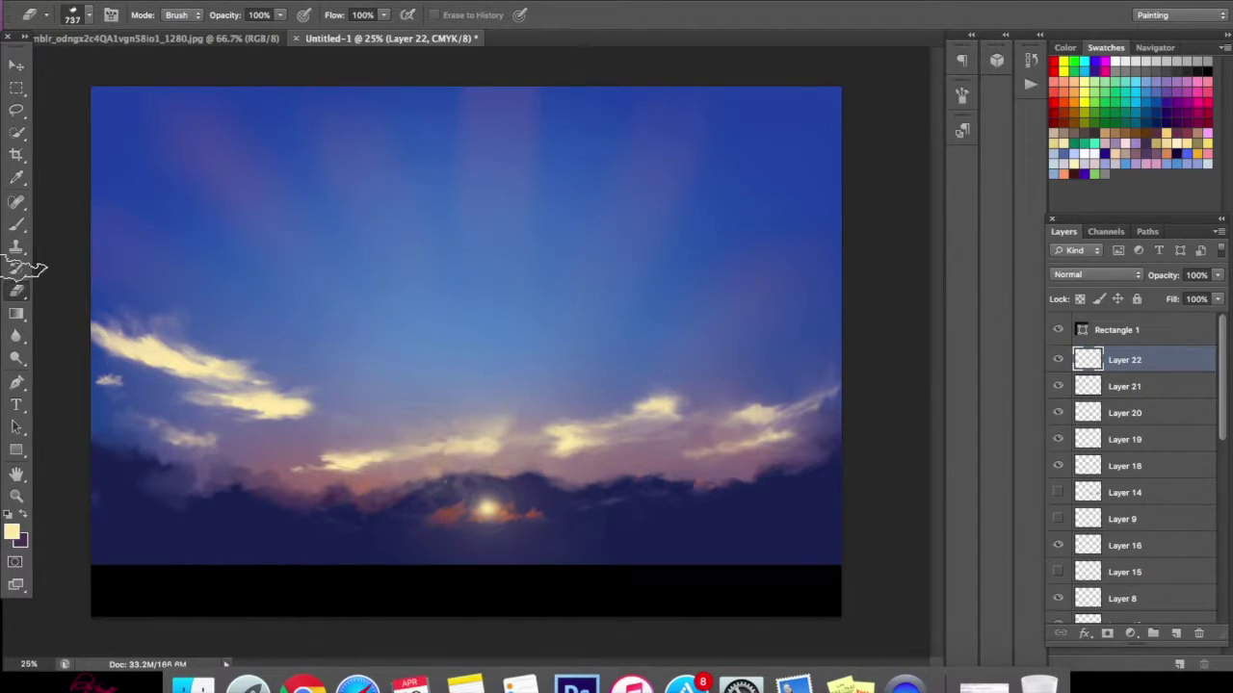
# - Paint small pale yellow puffs above the left dark cloud tops and erase them back to a faint trace
pyautogui.click(17, 223)
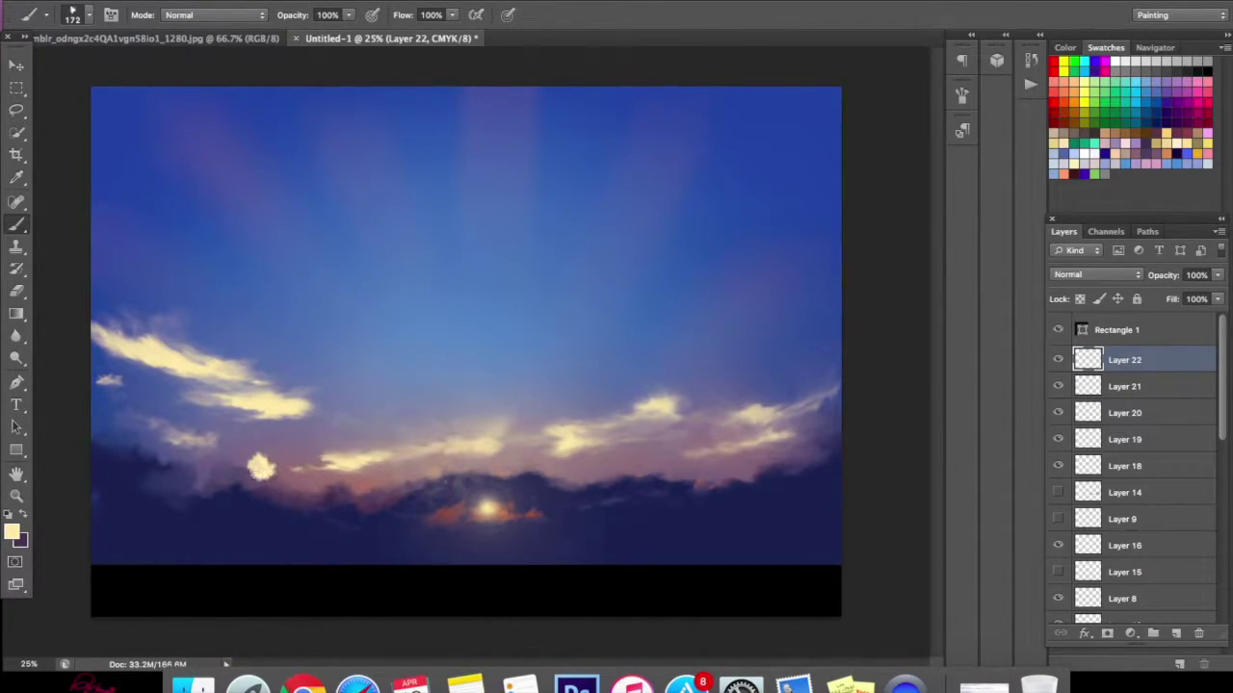
pyautogui.click(16, 291)
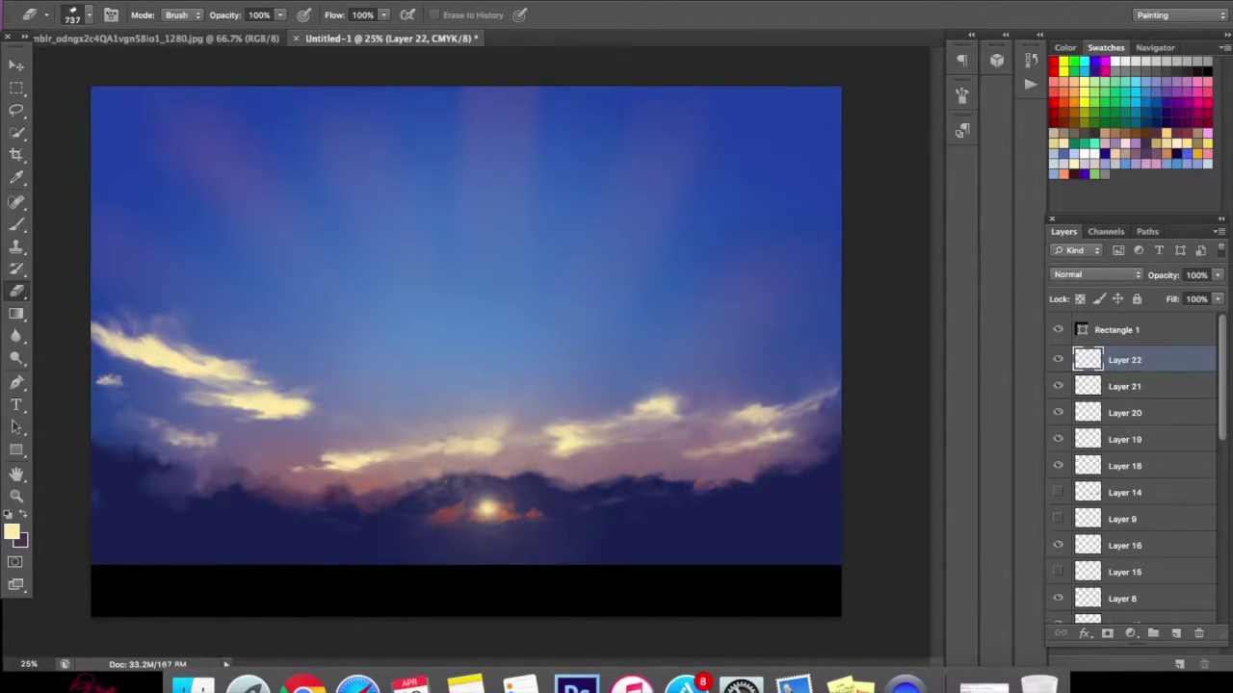
pyautogui.press('b')
pyautogui.moveTo(244, 477)
pyautogui.mouseDown()
pyautogui.moveTo(220, 495)
pyautogui.moveTo(241, 469)
pyautogui.mouseUp()
pyautogui.press('e')
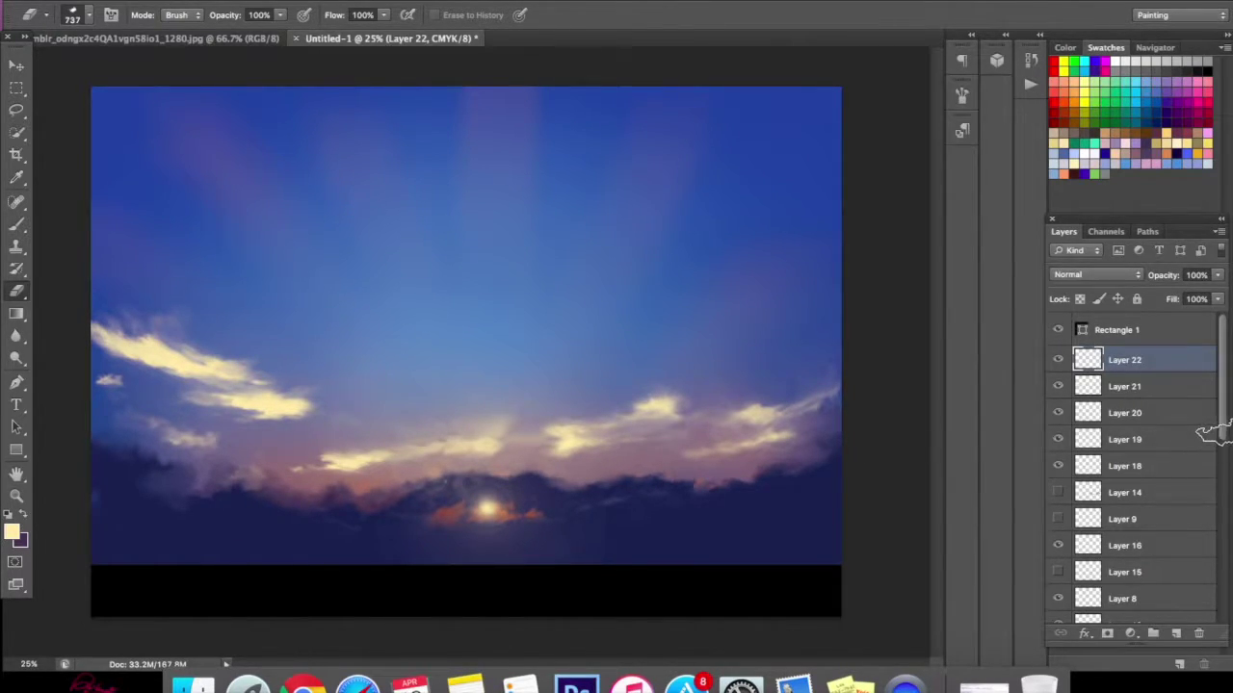
# - Toggle the visibility of Layer 4 and Layer 6 to identify which dark cloud shapes each one holds
pyautogui.scroll(-10, 1204, 436)
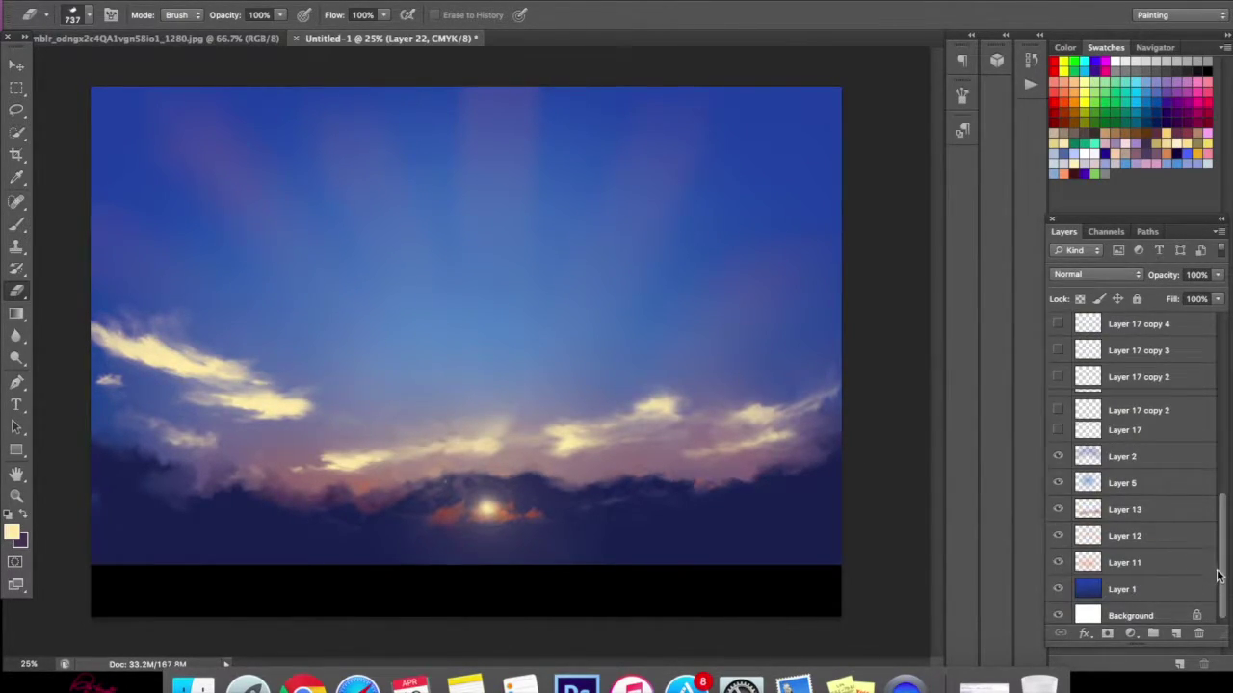
pyautogui.scroll(4, 1216, 558)
pyautogui.click(1059, 403)
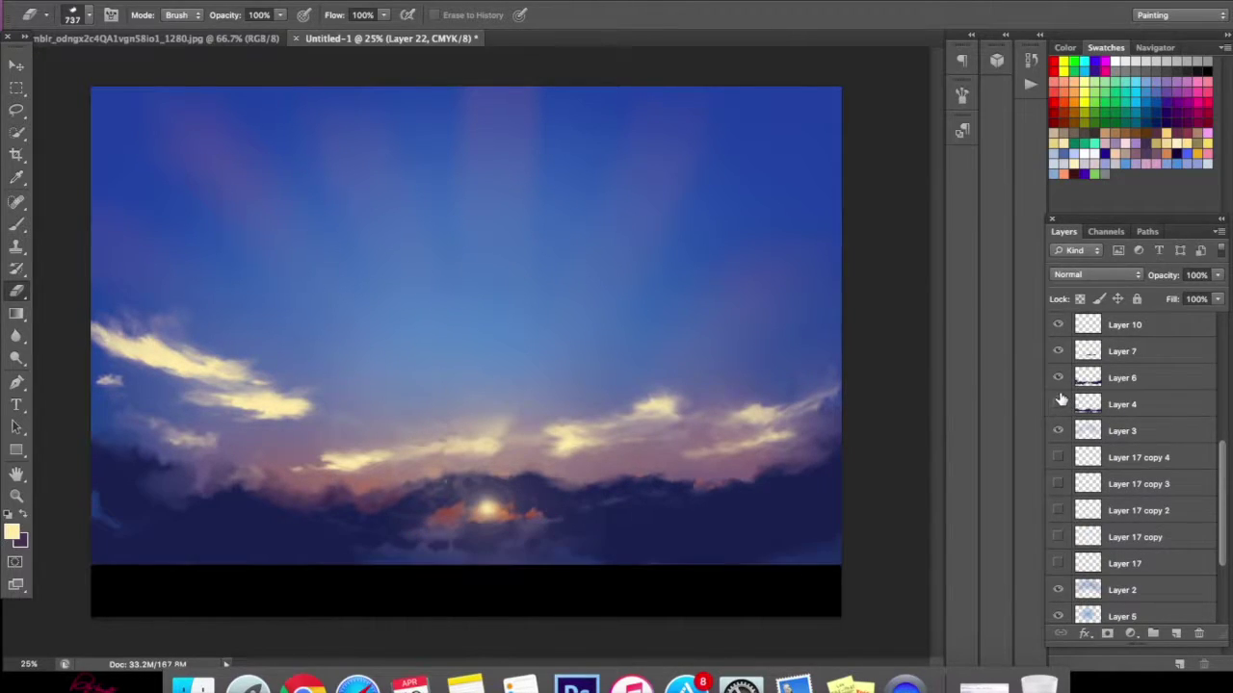
pyautogui.click(1057, 379)
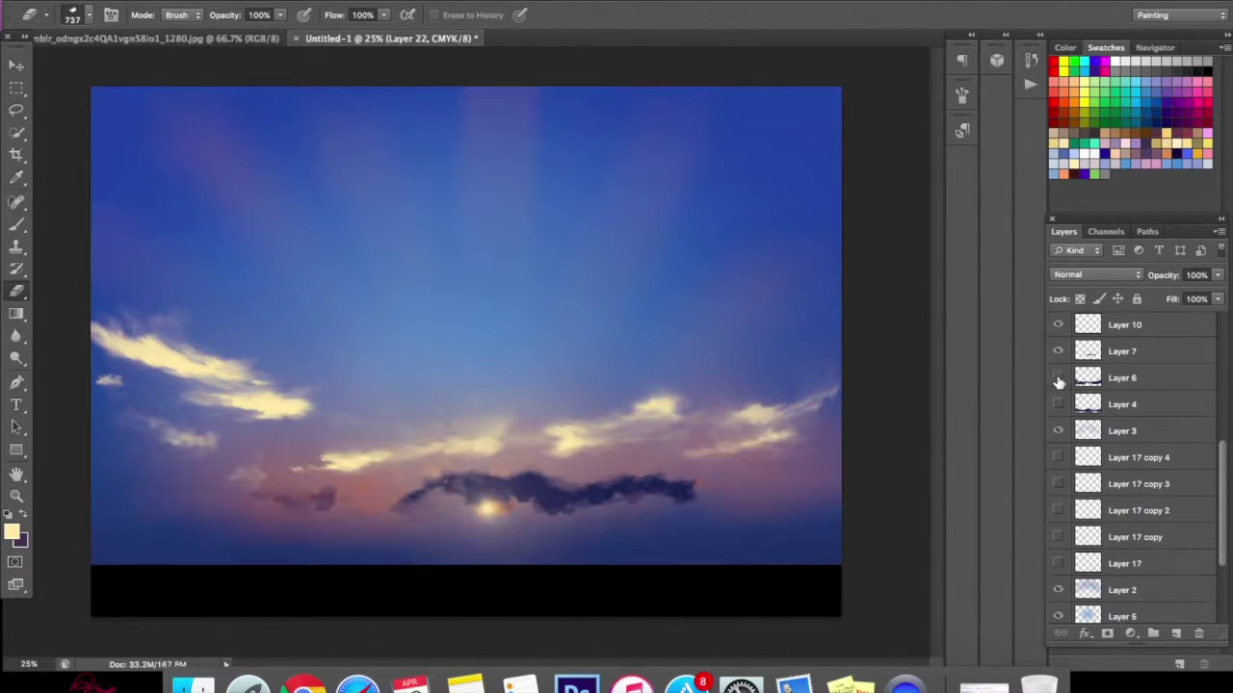
pyautogui.click(1057, 378)
pyautogui.click(1058, 405)
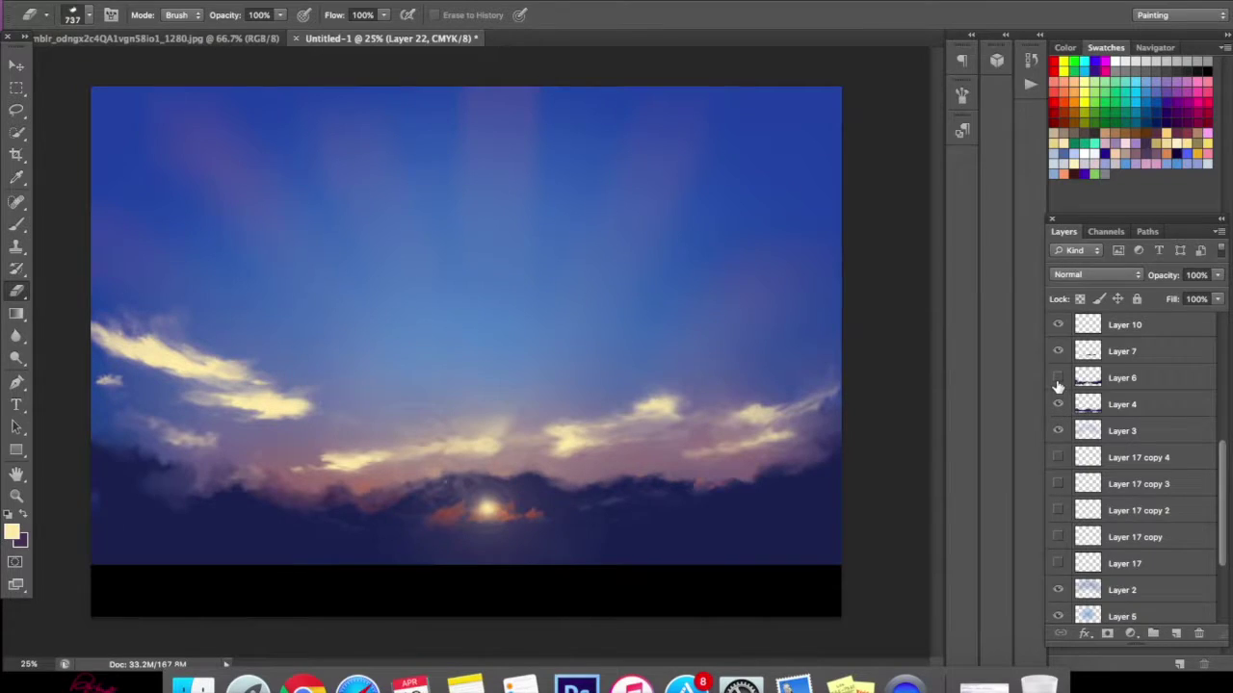
pyautogui.click(1057, 379)
pyautogui.click(1059, 376)
pyautogui.click(1058, 377)
pyautogui.click(1058, 377)
# - Add a new layer above Layer 4 and set the foreground to a muted purple sampled from the right cloud edge
pyautogui.click(1132, 408)
pyautogui.click(1176, 632)
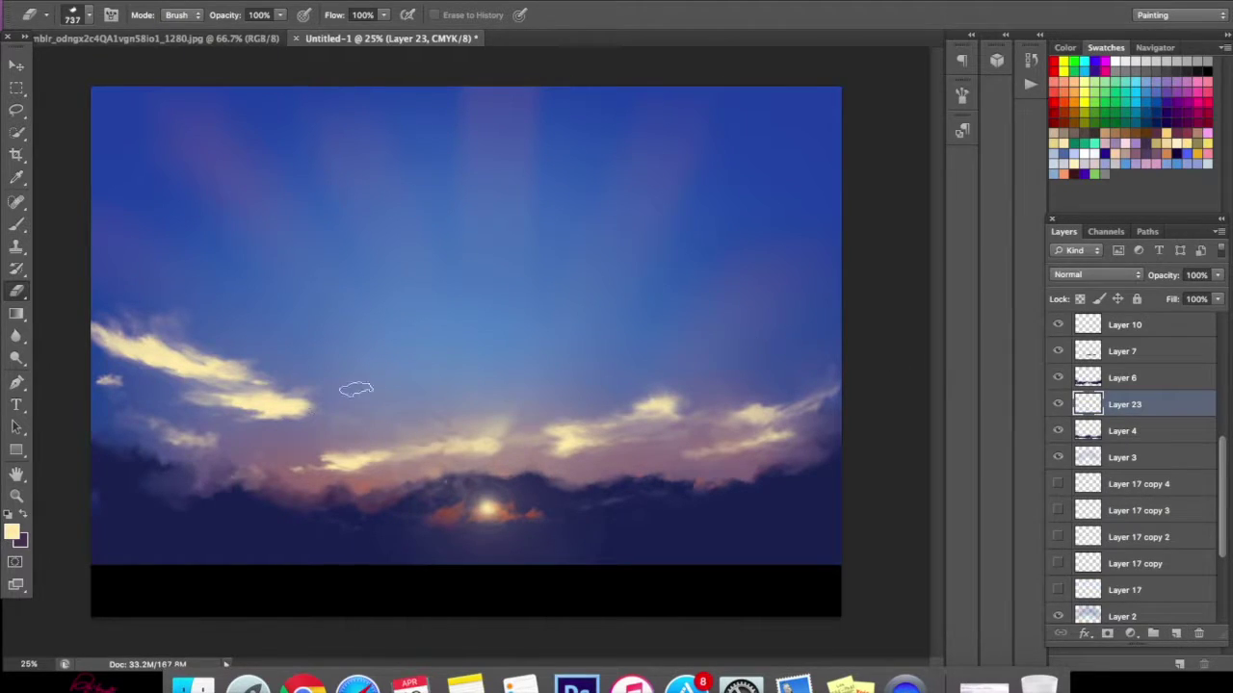
pyautogui.click(11, 532)
pyautogui.click(732, 482)
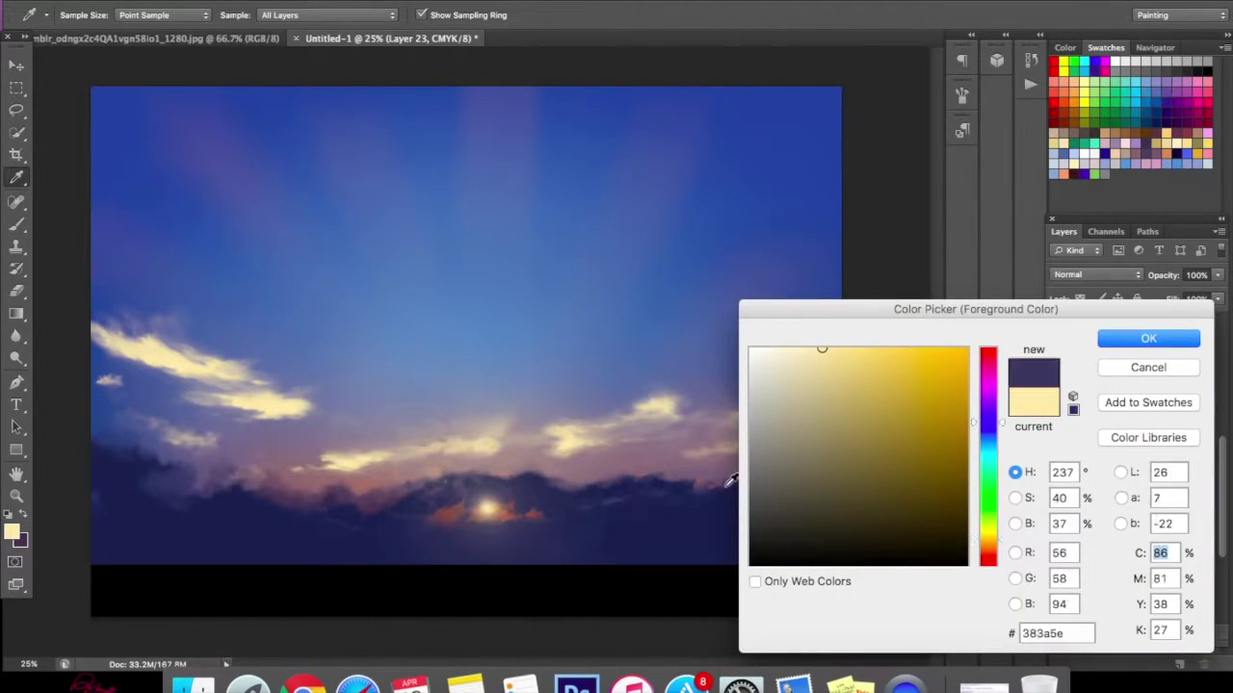
pyautogui.moveTo(1098, 309); pyautogui.dragTo(490, 190)
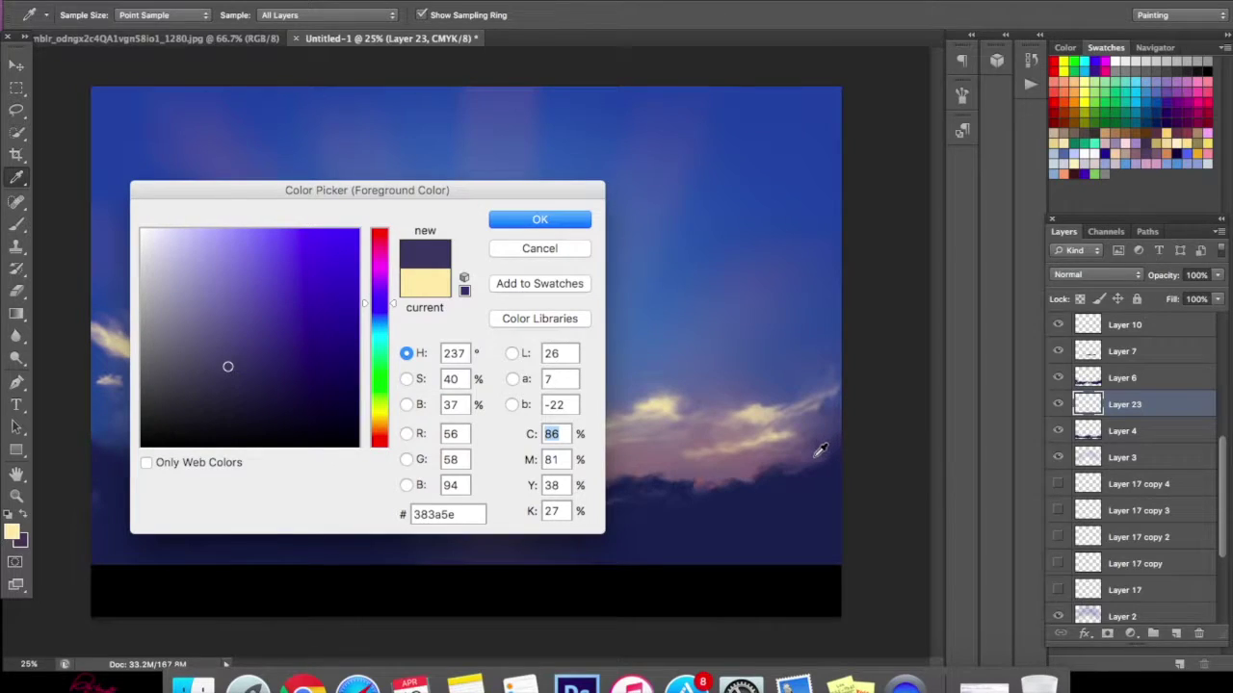
pyautogui.click(815, 459)
pyautogui.click(545, 223)
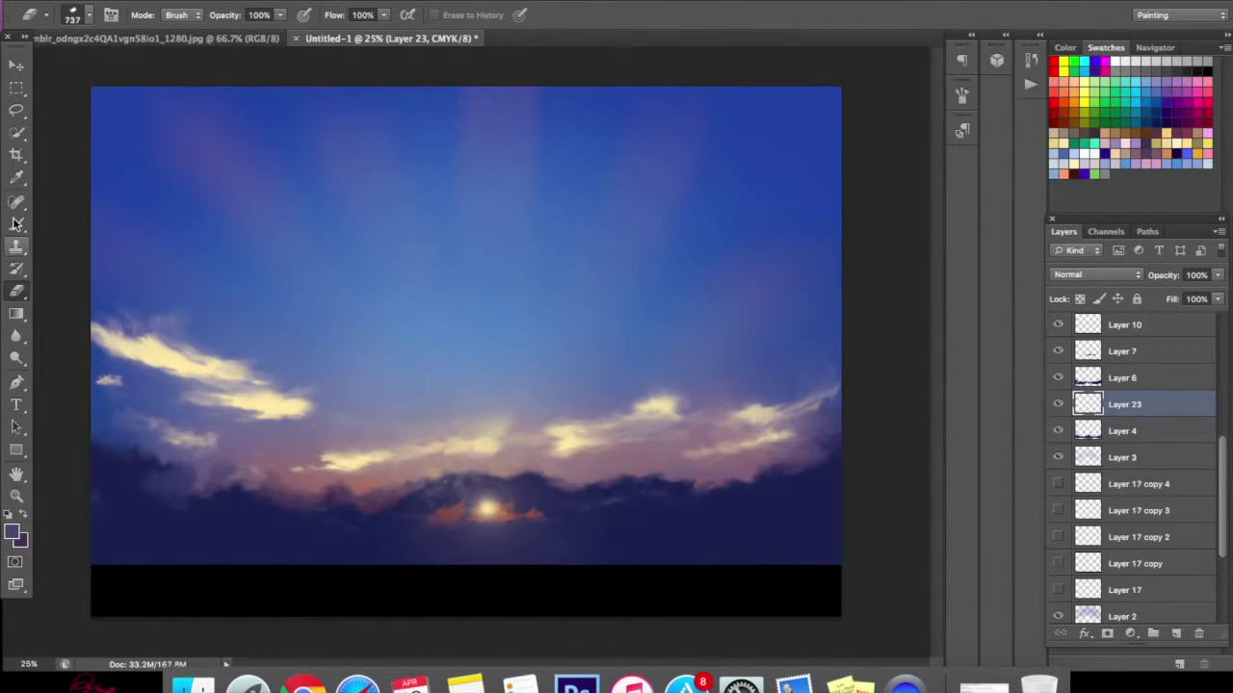
# - Paint muted purple cloud tops along the right dark clouds with the brush at 395 px, undoing the stray strokes at the left edge
pyautogui.rightClick(711, 470)
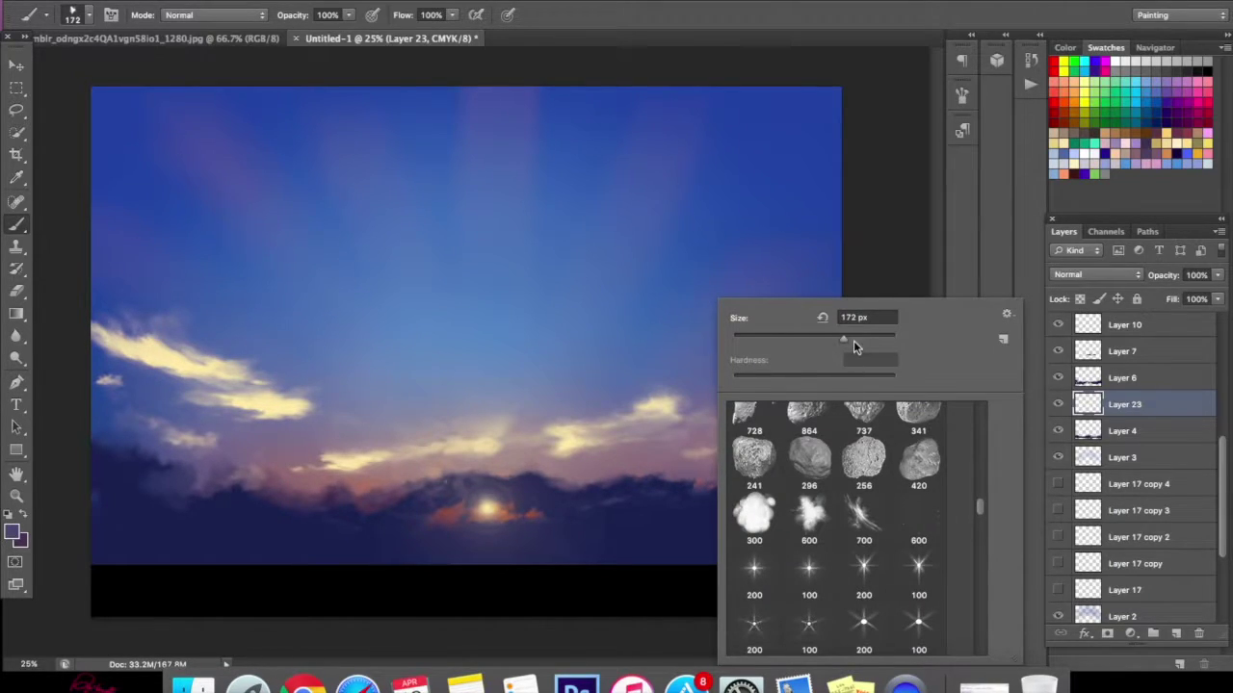
pyautogui.click(680, 492)
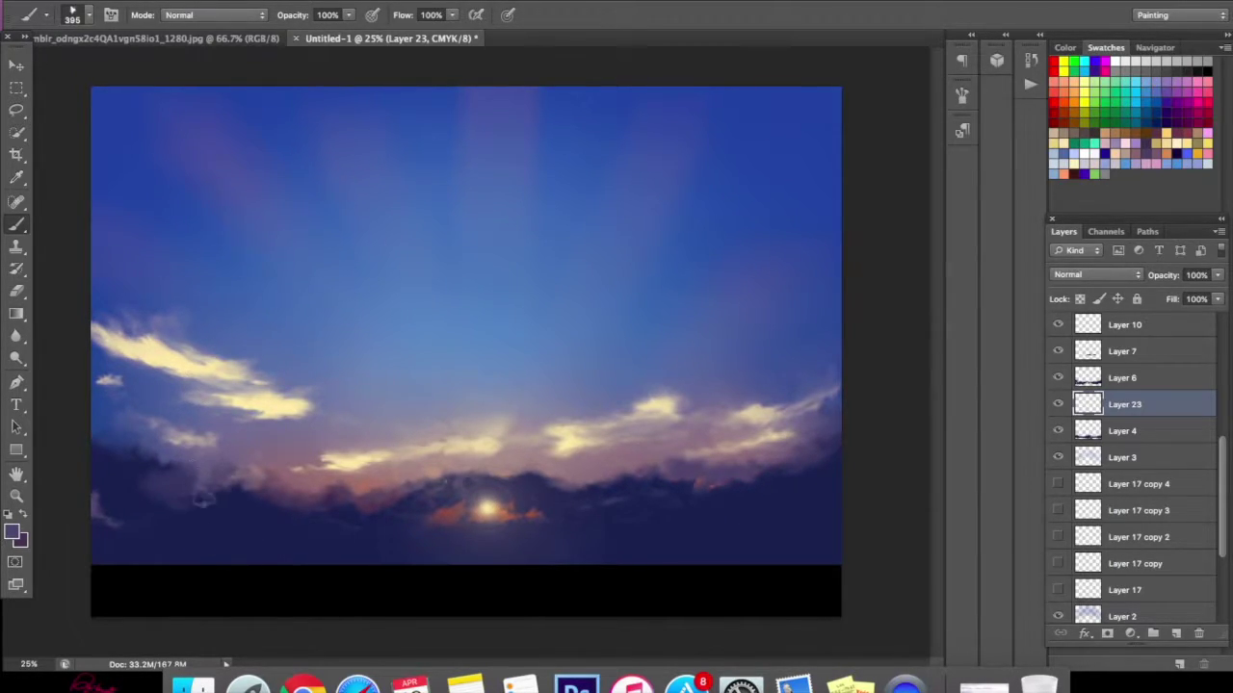
pyautogui.click(173, 2)
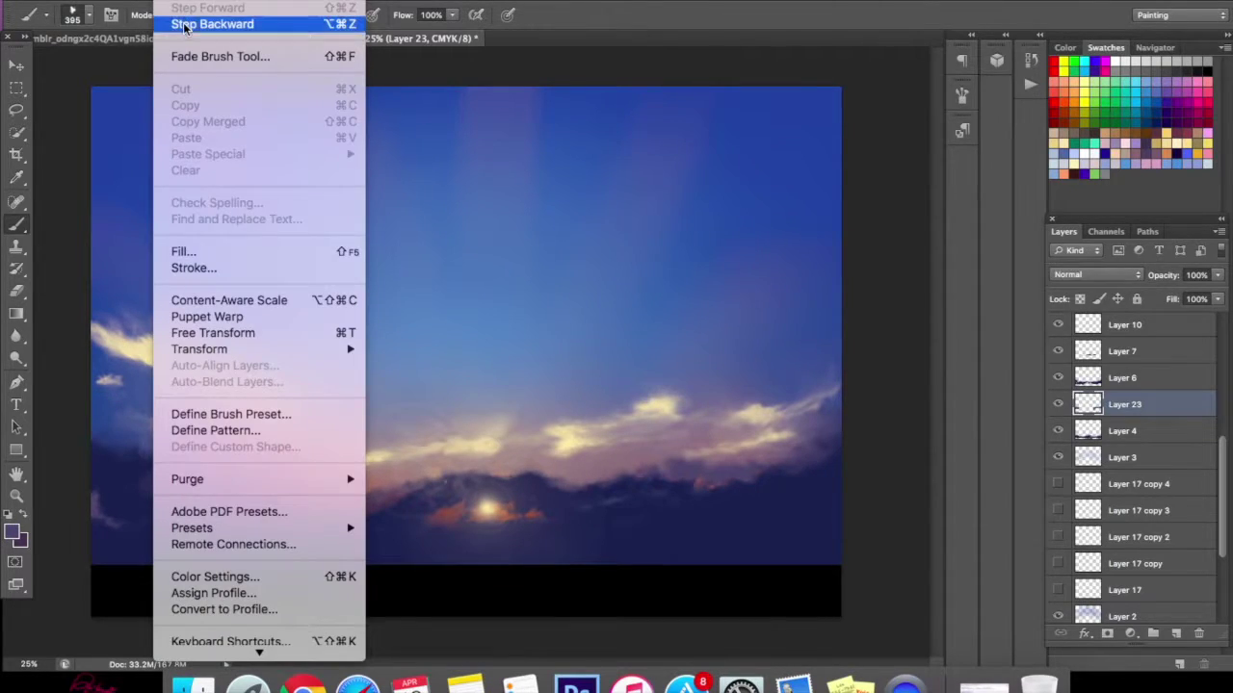
pyautogui.click(183, 14)
pyautogui.click(173, 2)
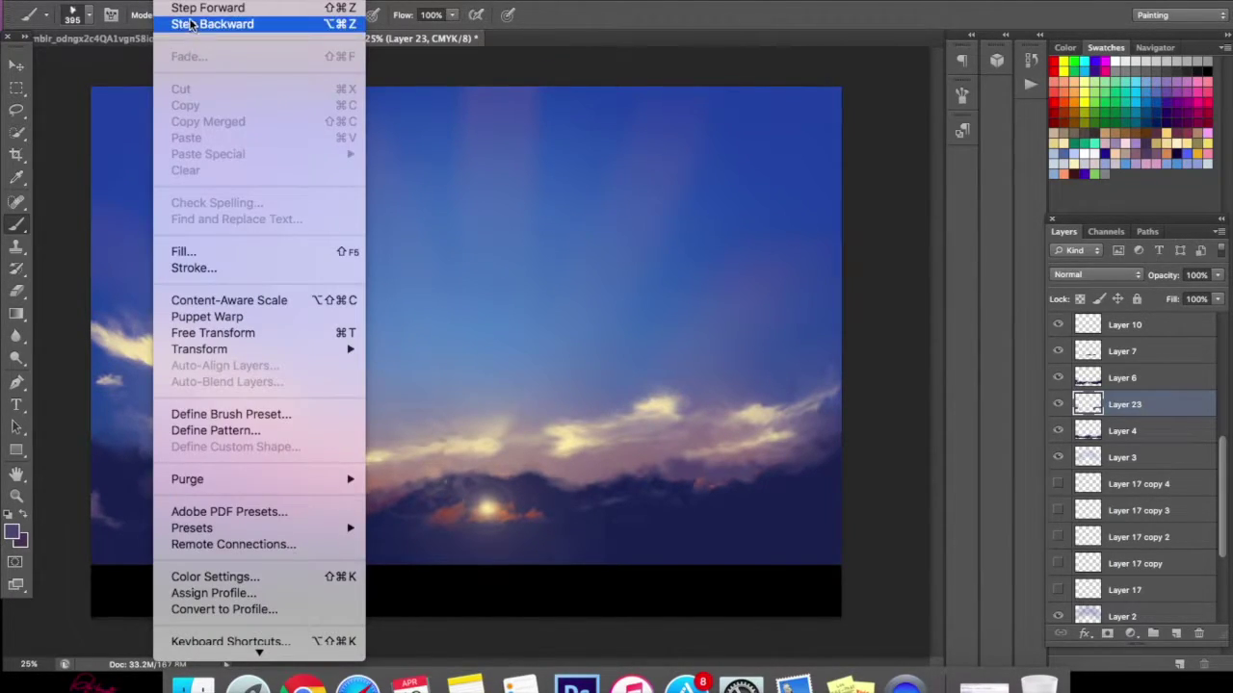
pyautogui.click(185, 23)
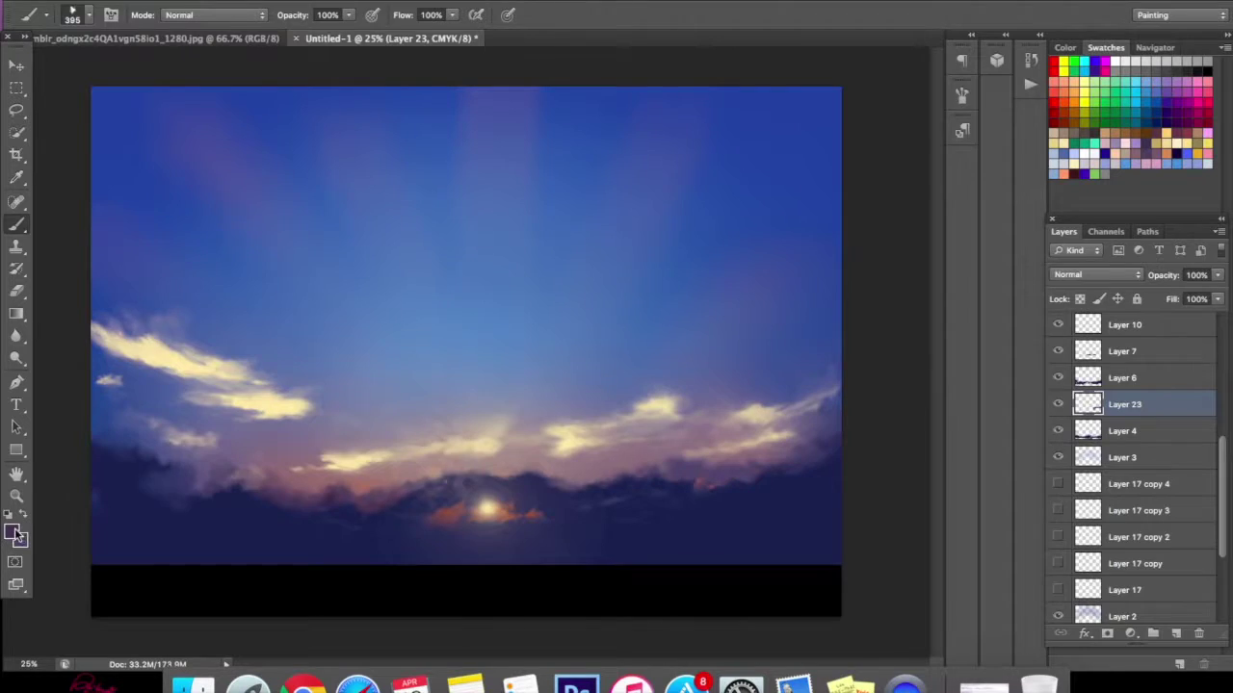
# - Set the background colour to the dark navy sampled from the lower left clouds
pyautogui.click(17, 536)
pyautogui.click(128, 536)
pyautogui.press('Return')
# - Paint muted purple cloud tops along the left and central dark clouds on Layer 23 and soften the leftmost ones with the eraser
pyautogui.moveTo(120, 424)
pyautogui.mouseDown()
pyautogui.moveTo(102, 440)
pyautogui.moveTo(189, 493)
pyautogui.mouseUp()
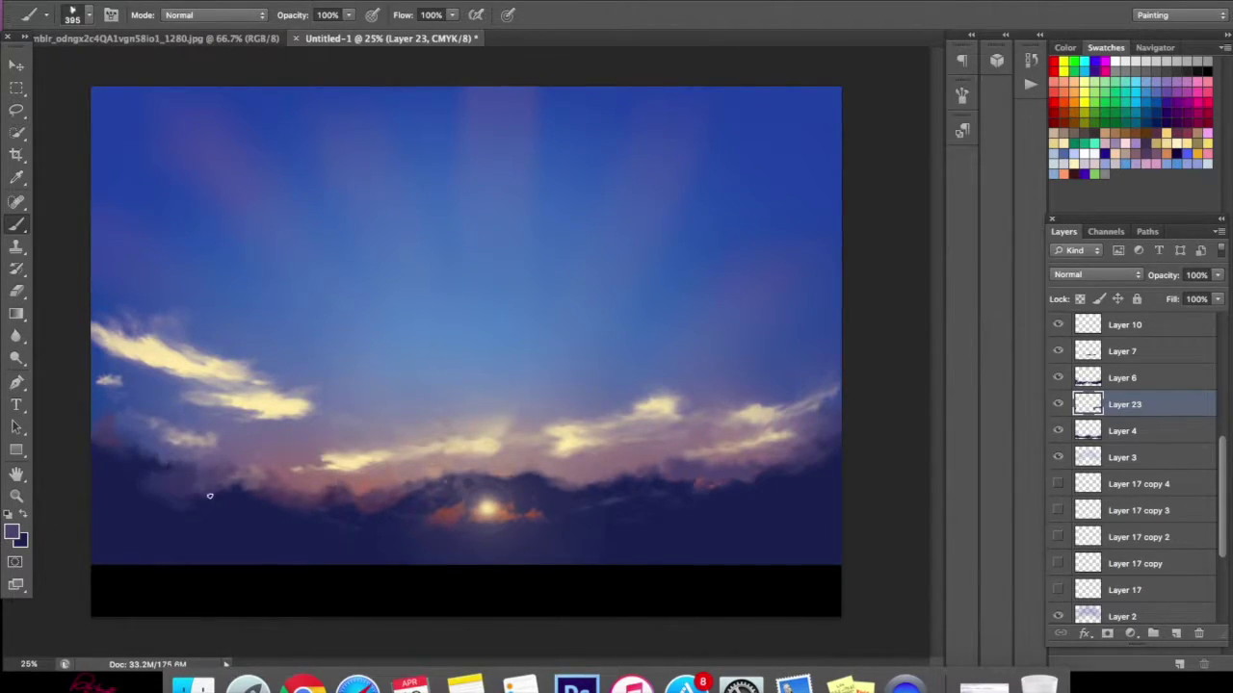
pyautogui.moveTo(289, 520); pyautogui.dragTo(257, 489)
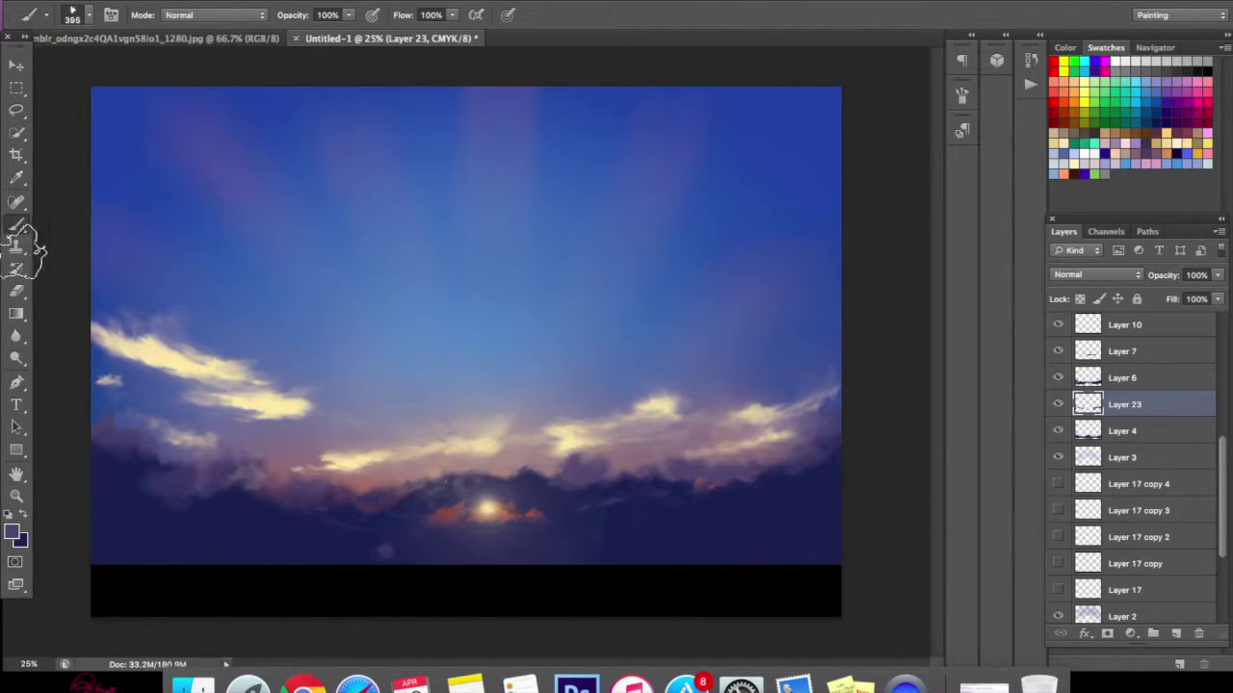
pyautogui.click(16, 291)
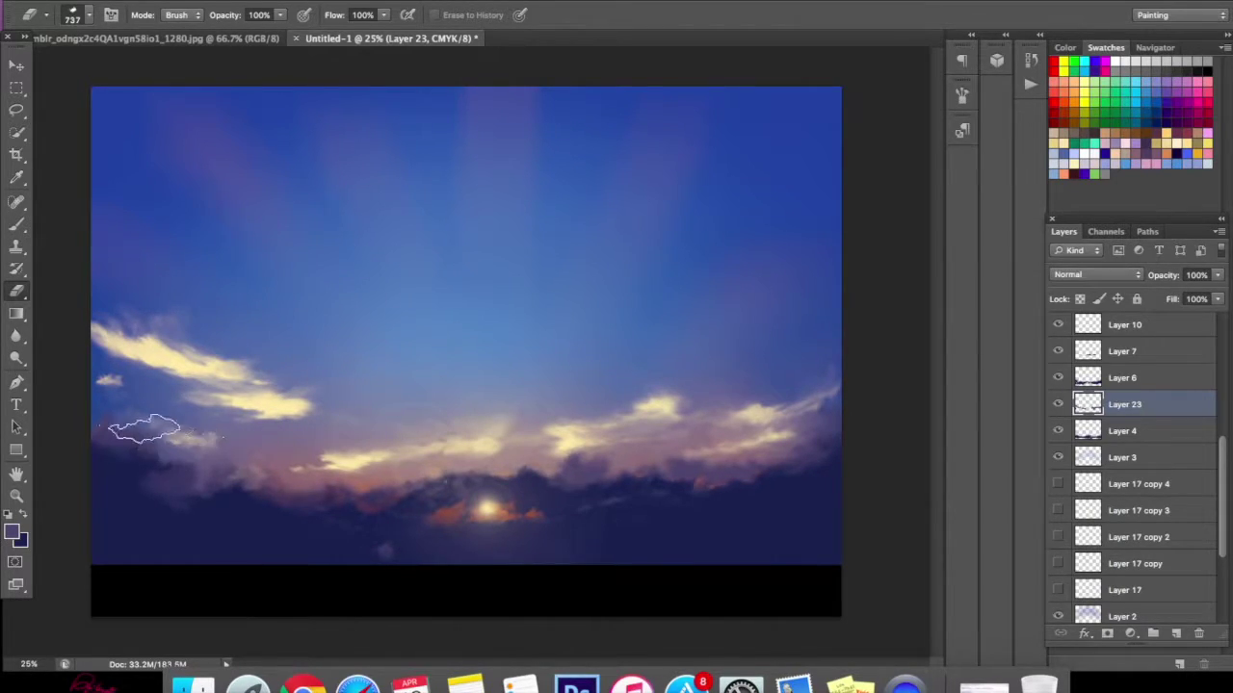
pyautogui.click(16, 223)
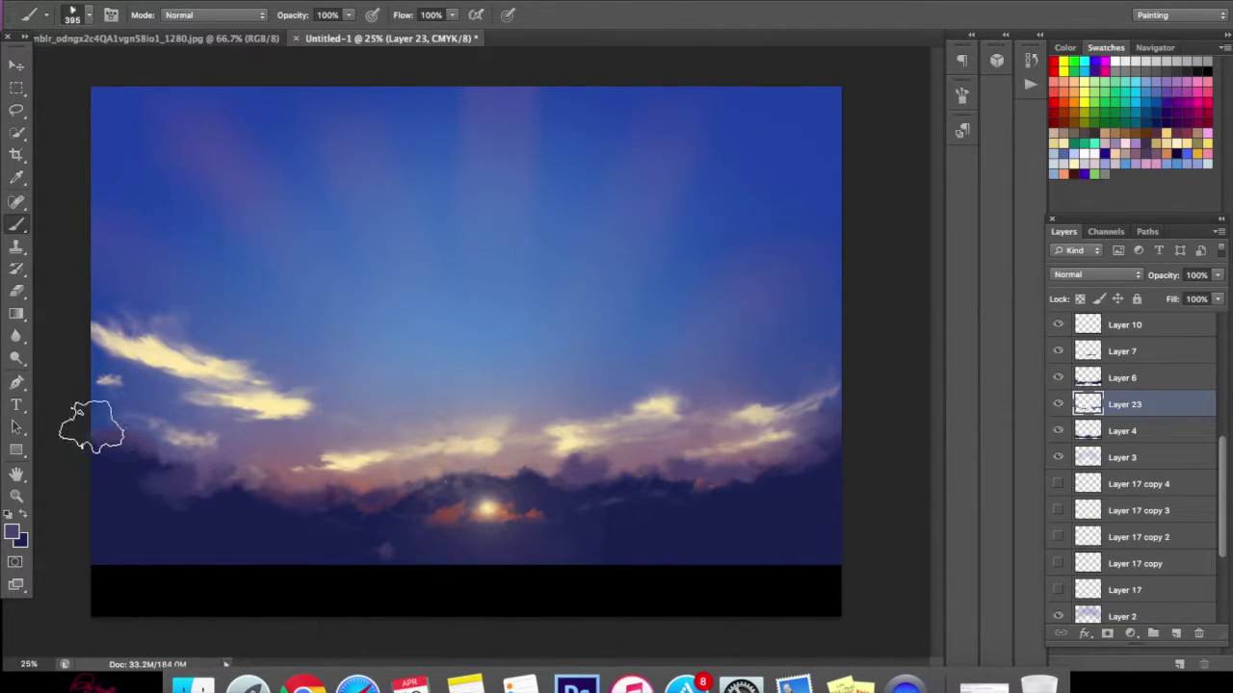
pyautogui.click(17, 291)
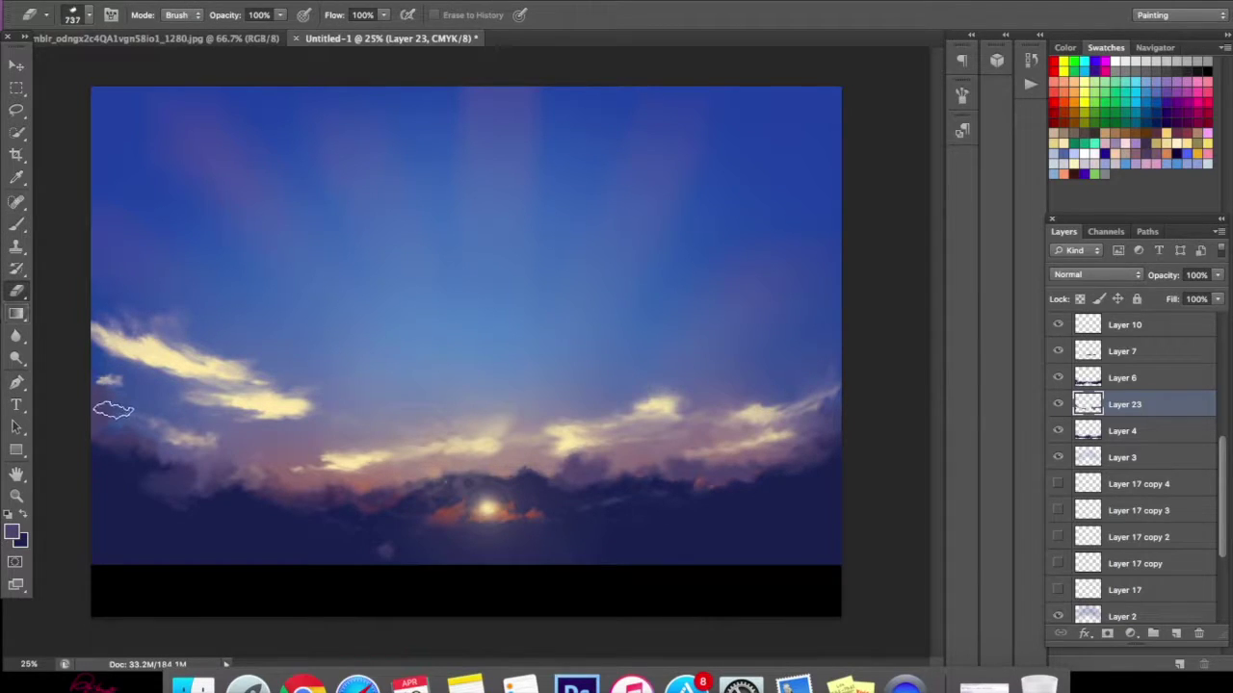
# - Set the foreground to dark purple #403653 sampled from the clouds left of the sun, ready for brushing at 33.33% zoom
pyautogui.click(14, 530)
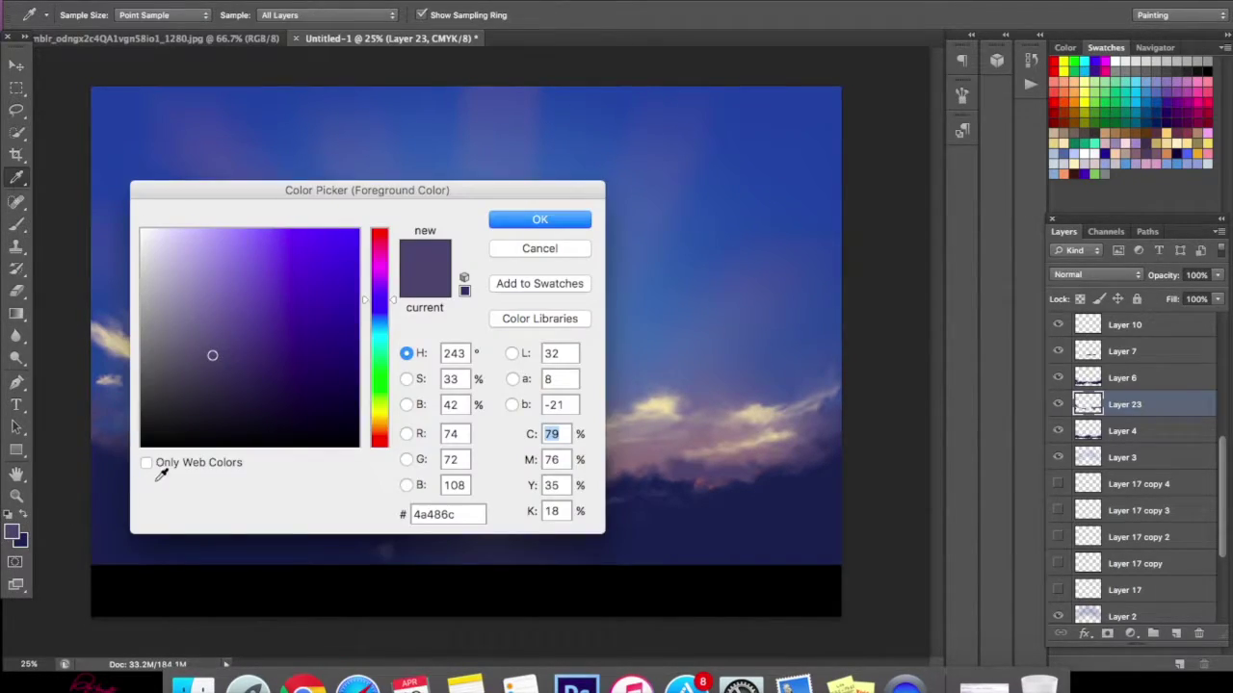
pyautogui.moveTo(297, 189); pyautogui.dragTo(746, 191)
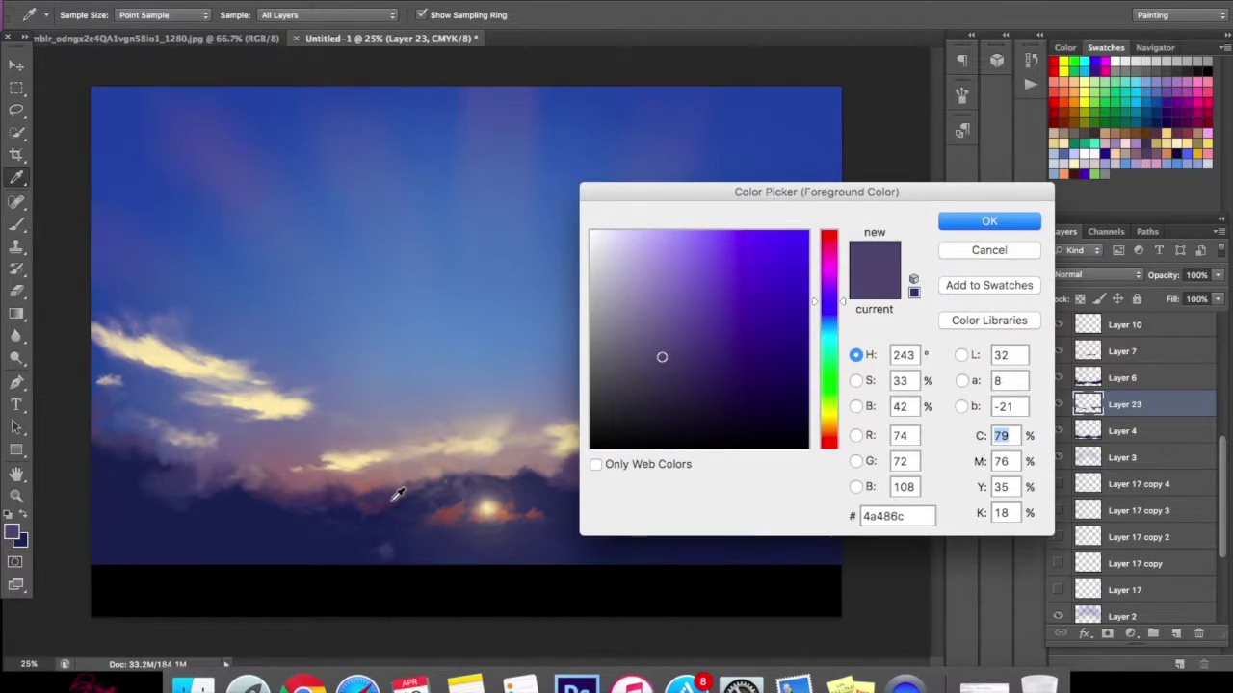
pyautogui.click(394, 497)
pyautogui.click(989, 220)
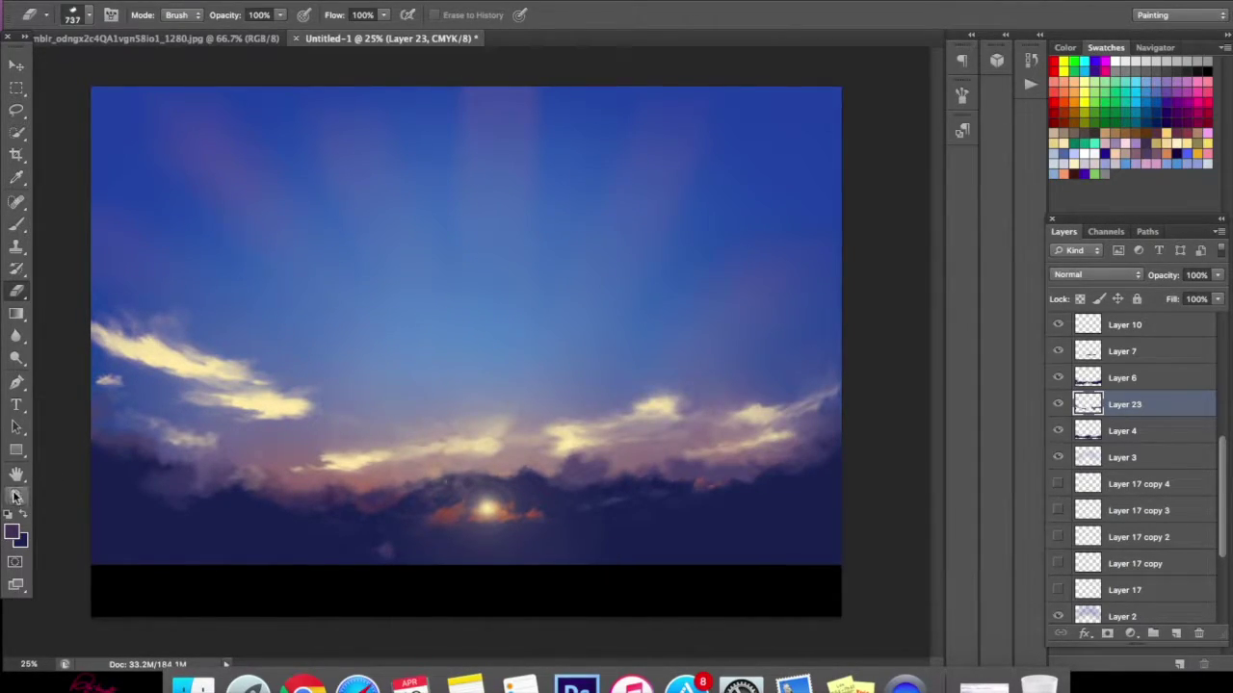
pyautogui.click(15, 496)
pyautogui.click(358, 405)
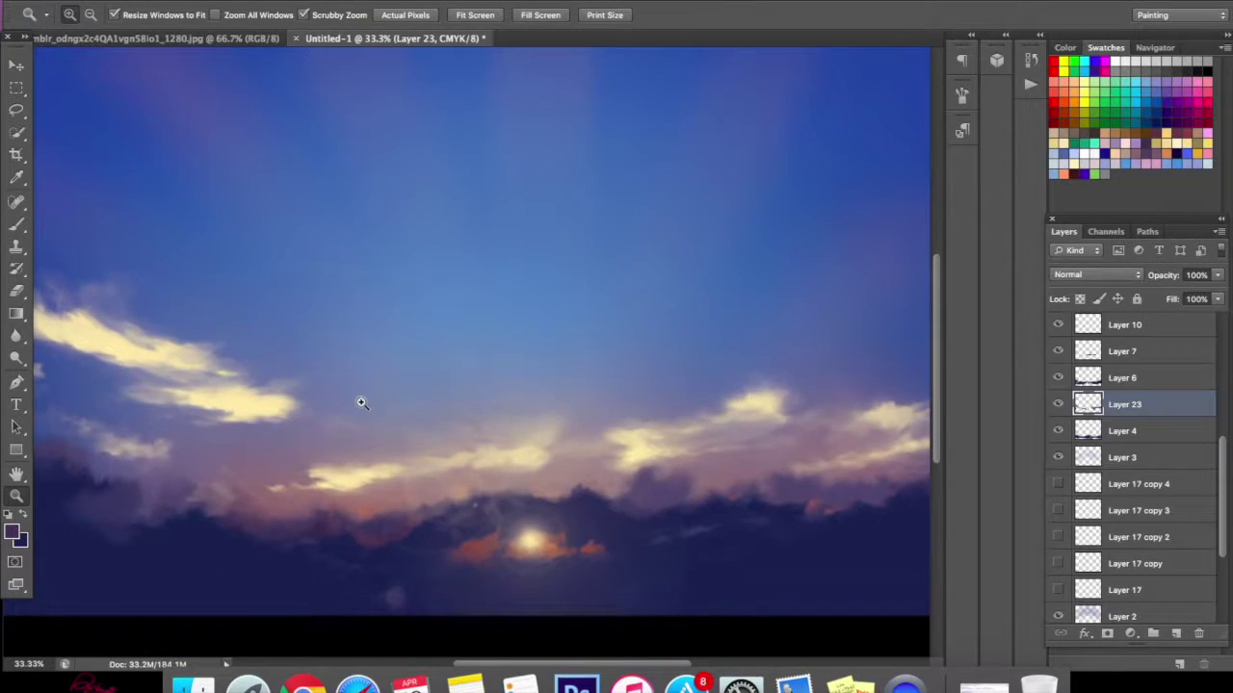
pyautogui.click(16, 225)
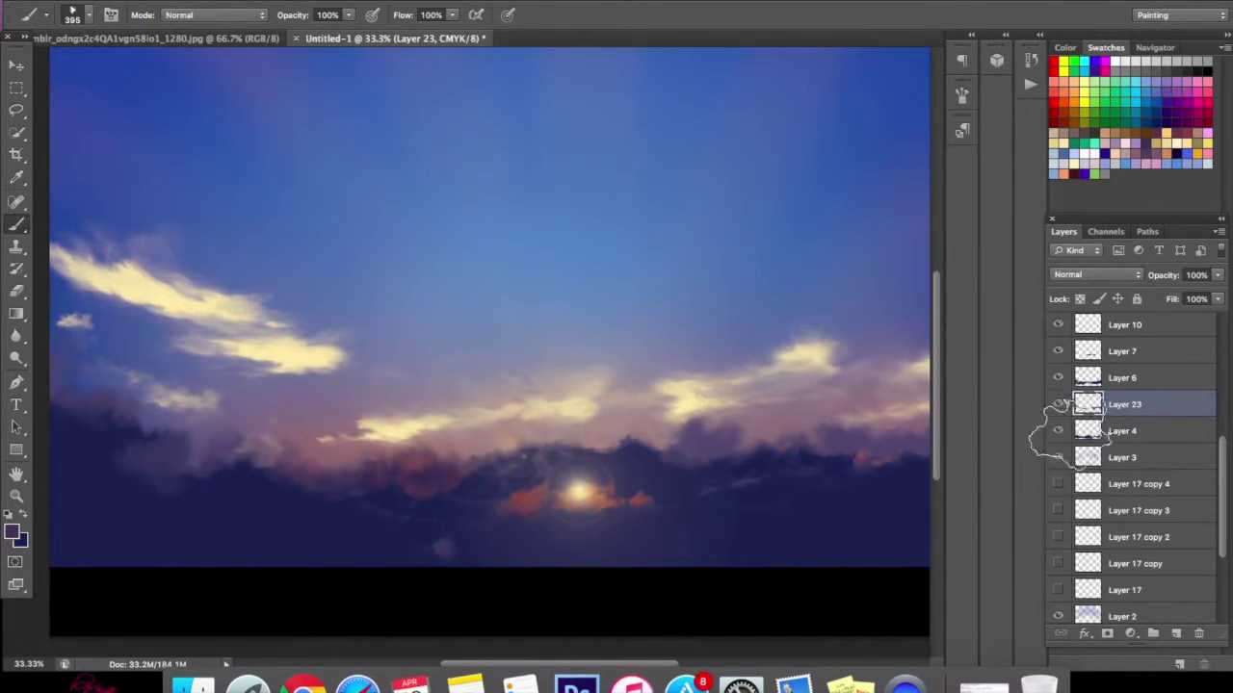
# - Toggle the visibility of Layer 4, Layer 23 and Layer 6 to identify which clouds around the sun each one holds
pyautogui.click(1058, 432)
pyautogui.click(1058, 431)
pyautogui.click(1059, 431)
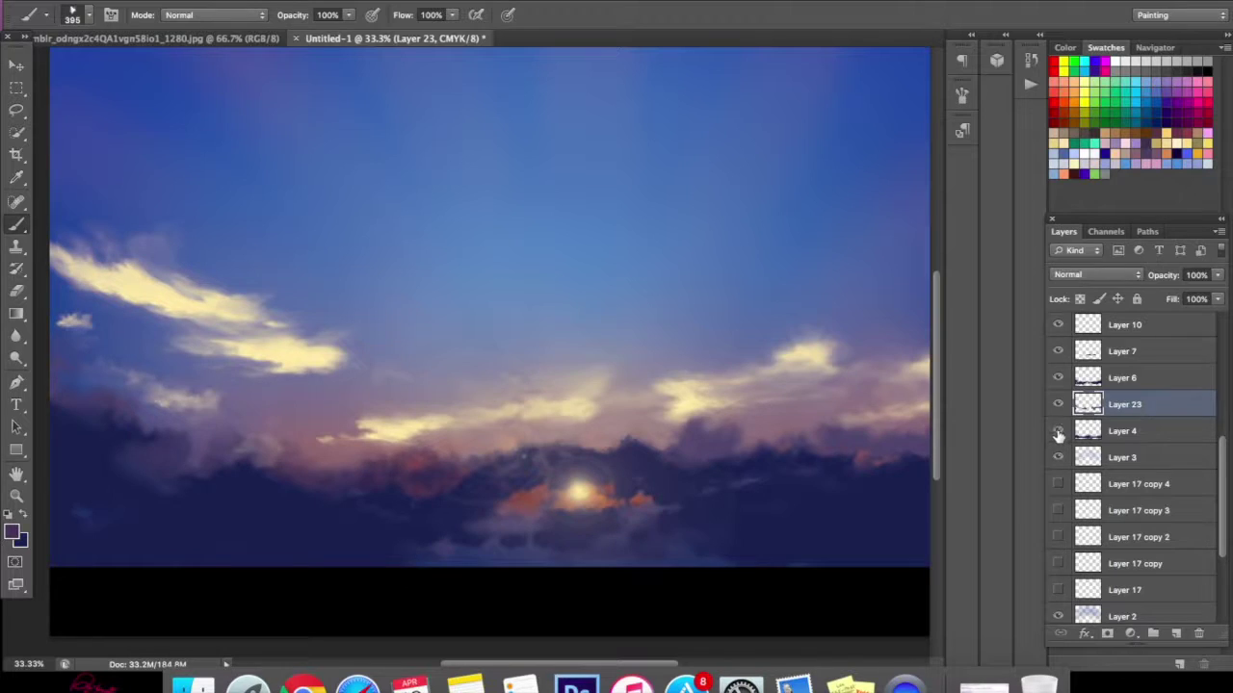
pyautogui.click(1058, 432)
pyautogui.click(1060, 405)
pyautogui.click(1060, 404)
pyautogui.click(1058, 378)
pyautogui.click(1058, 378)
# - Try a dark purple dab on Layer 6 over the dark cloud below and left of the sun, and undo it
pyautogui.click(1114, 385)
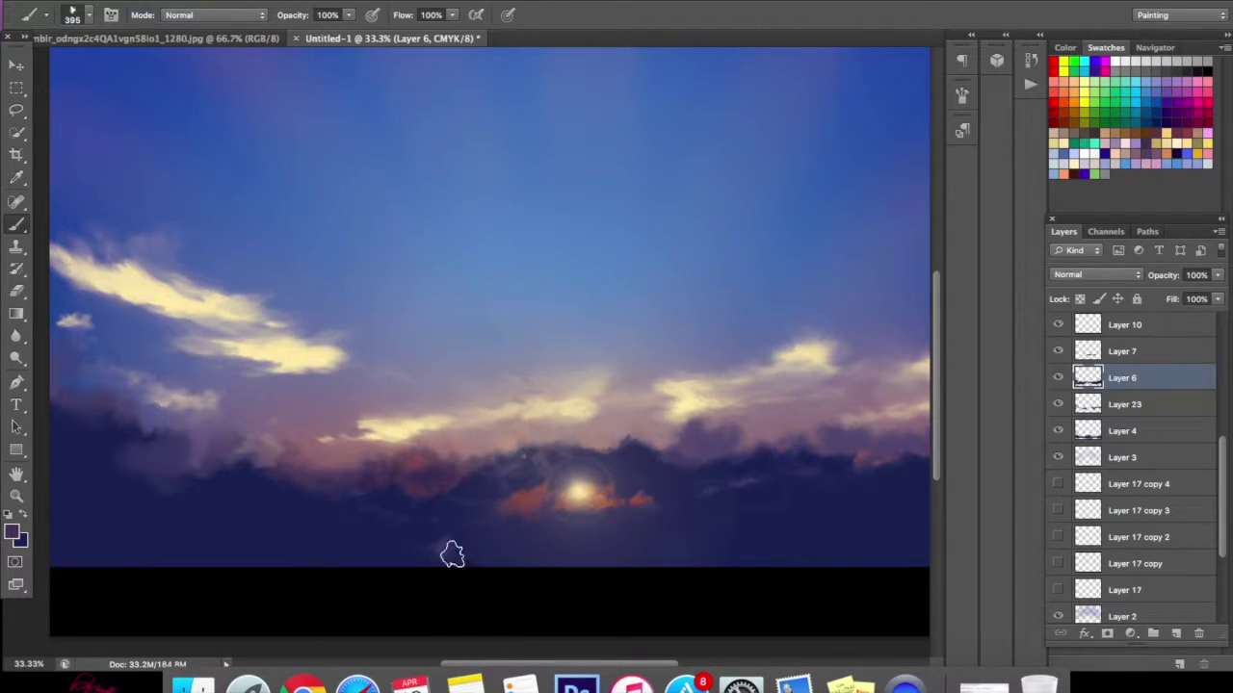
pyautogui.click(448, 547)
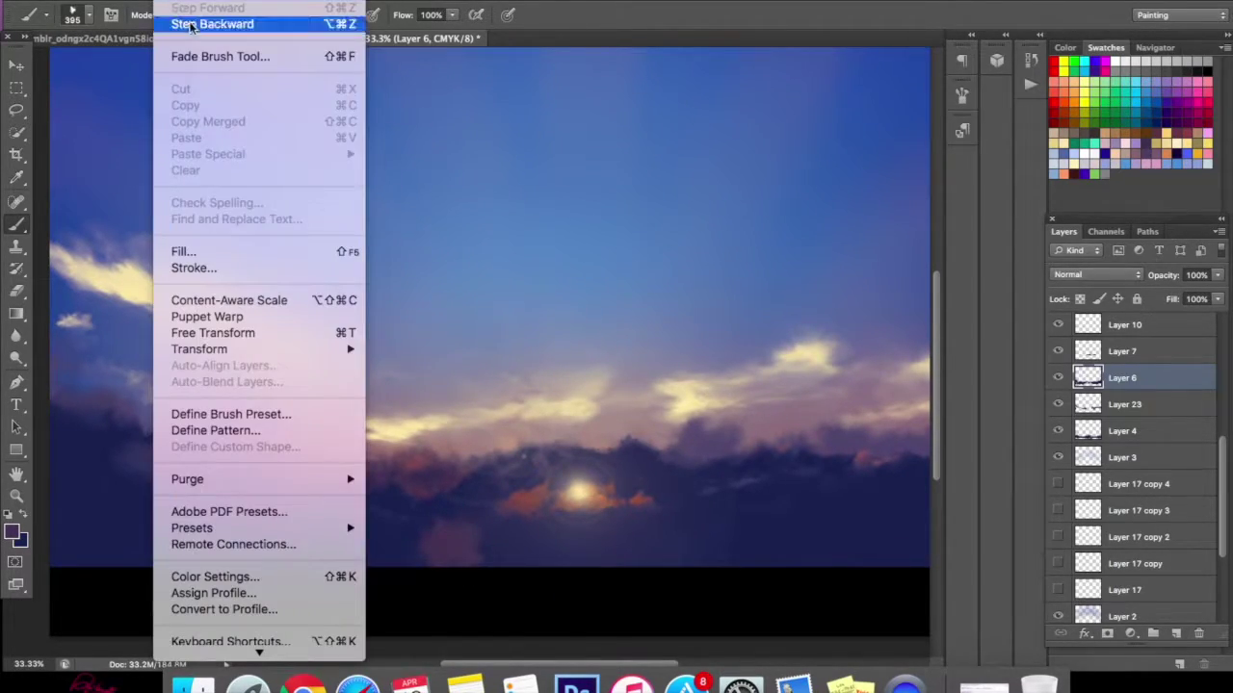
pyautogui.click(183, 19)
# - Try painting greyish purple #595062, sampled beside the sun, below the sun on Layer 23 and undo the strokes
pyautogui.click(15, 531)
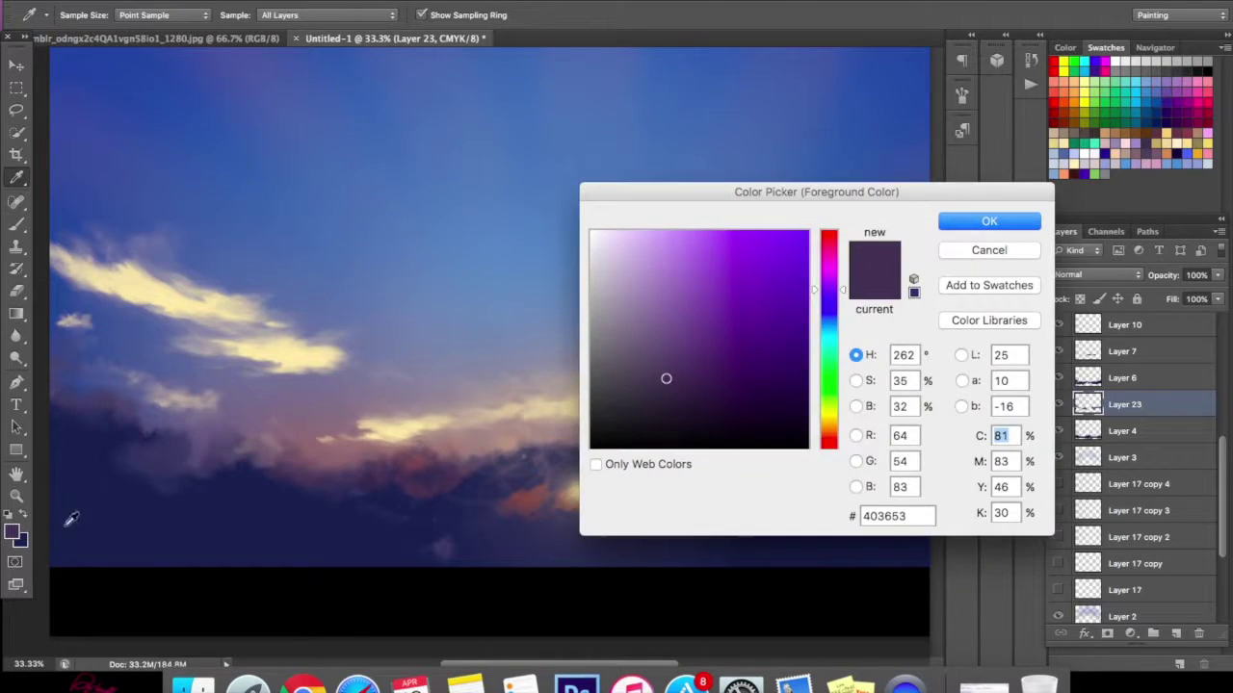
pyautogui.click(569, 501)
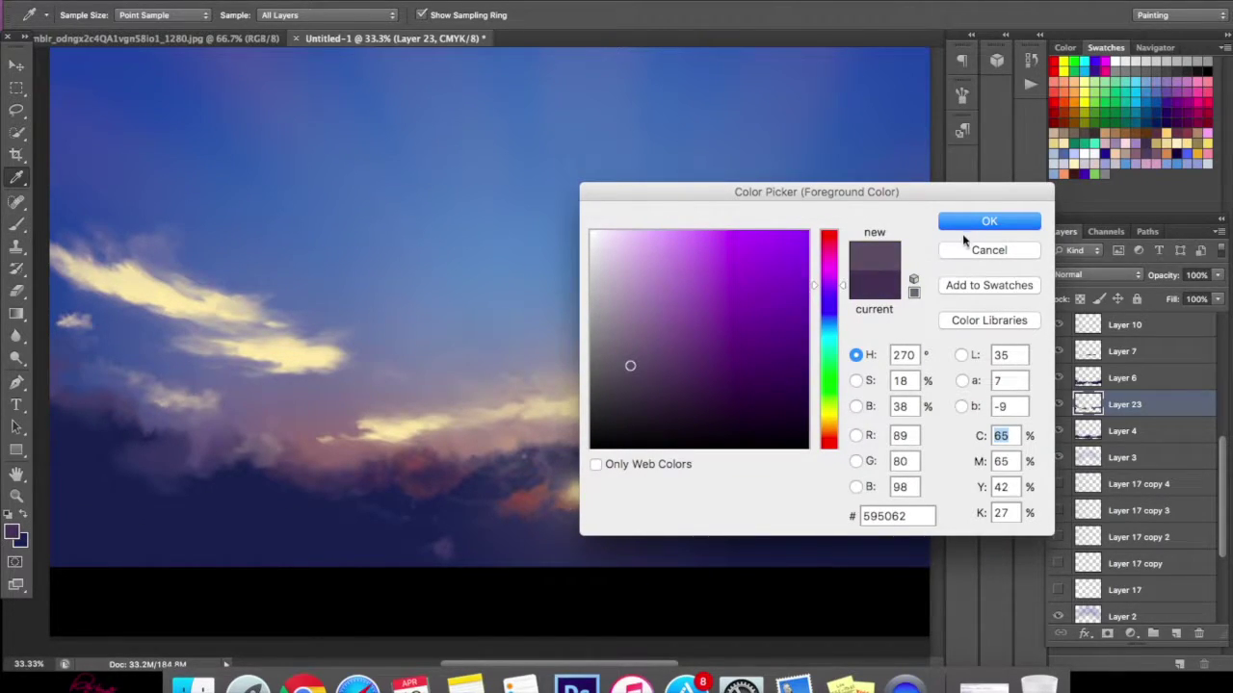
pyautogui.click(982, 223)
pyautogui.moveTo(510, 523); pyautogui.dragTo(573, 524)
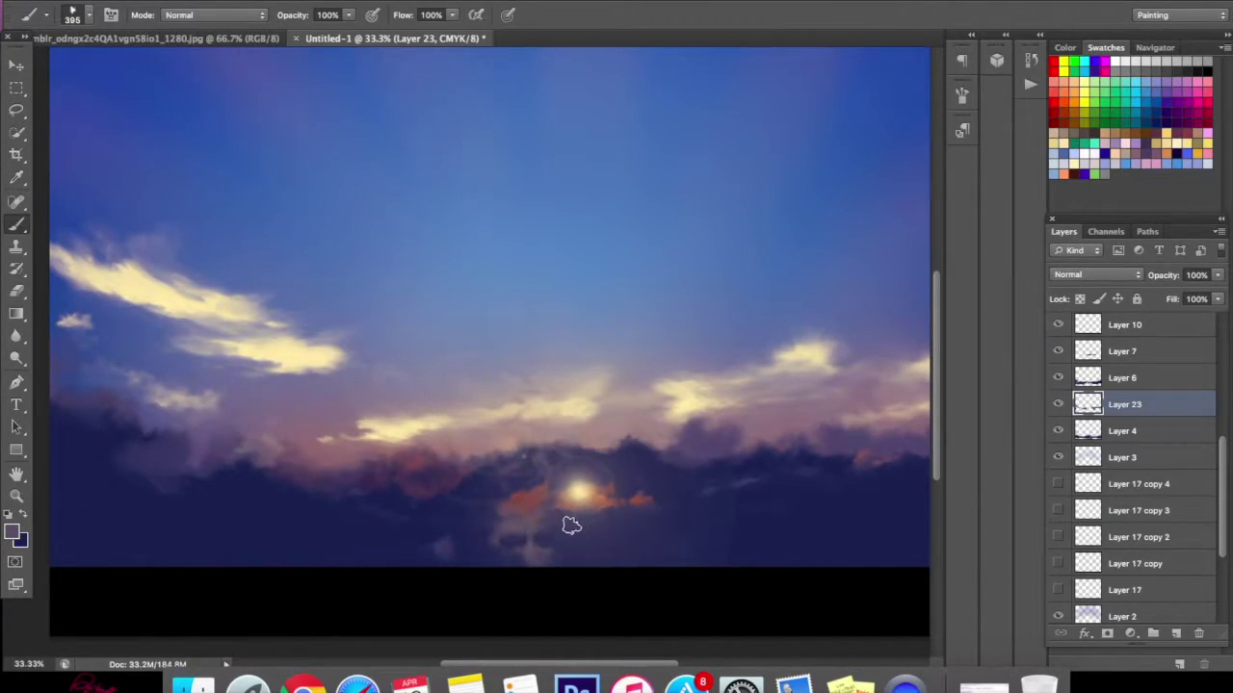
pyautogui.click(196, 19)
pyautogui.click(168, 1)
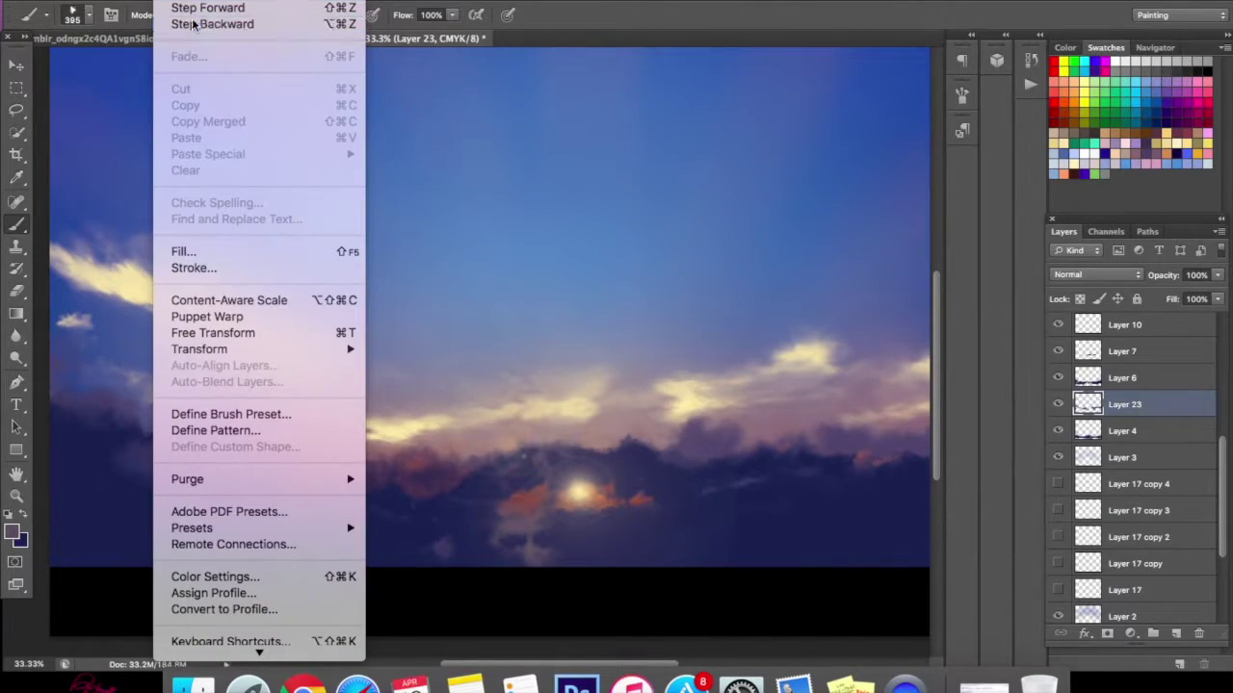
pyautogui.click(195, 25)
pyautogui.click(169, 1)
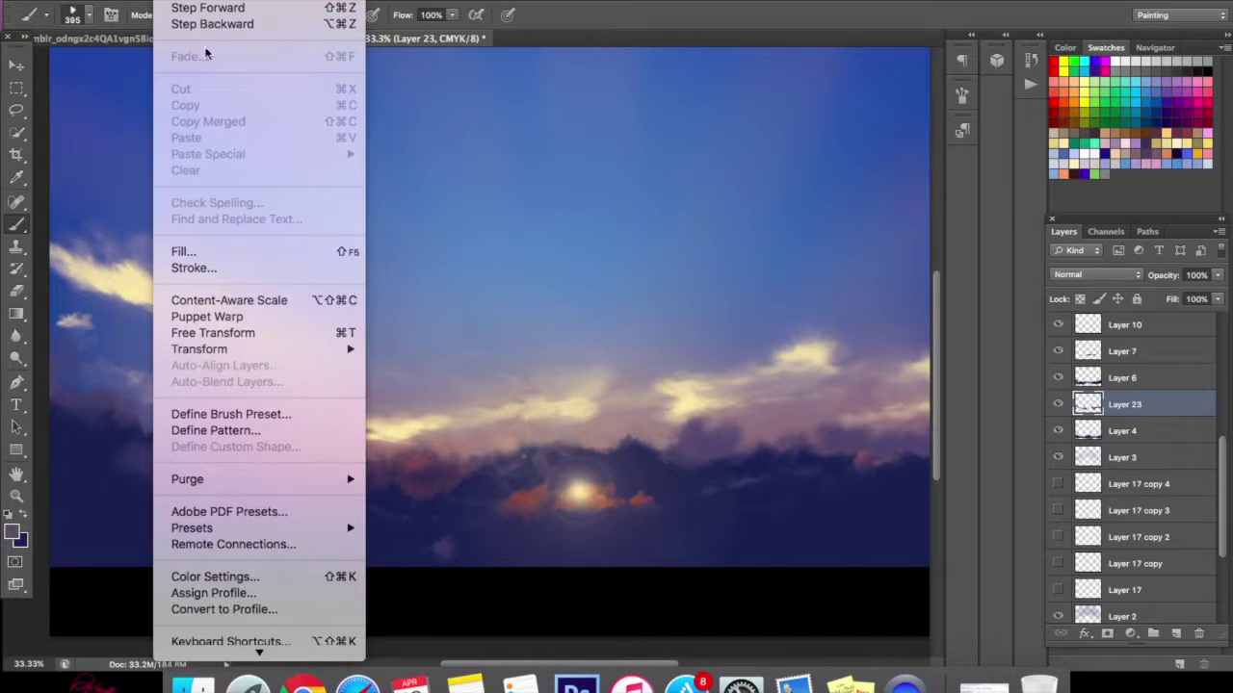
pyautogui.click(206, 25)
# - Set the foreground to reddish brown #814f48 sampled from the orange cloud left of the sun
pyautogui.click(13, 531)
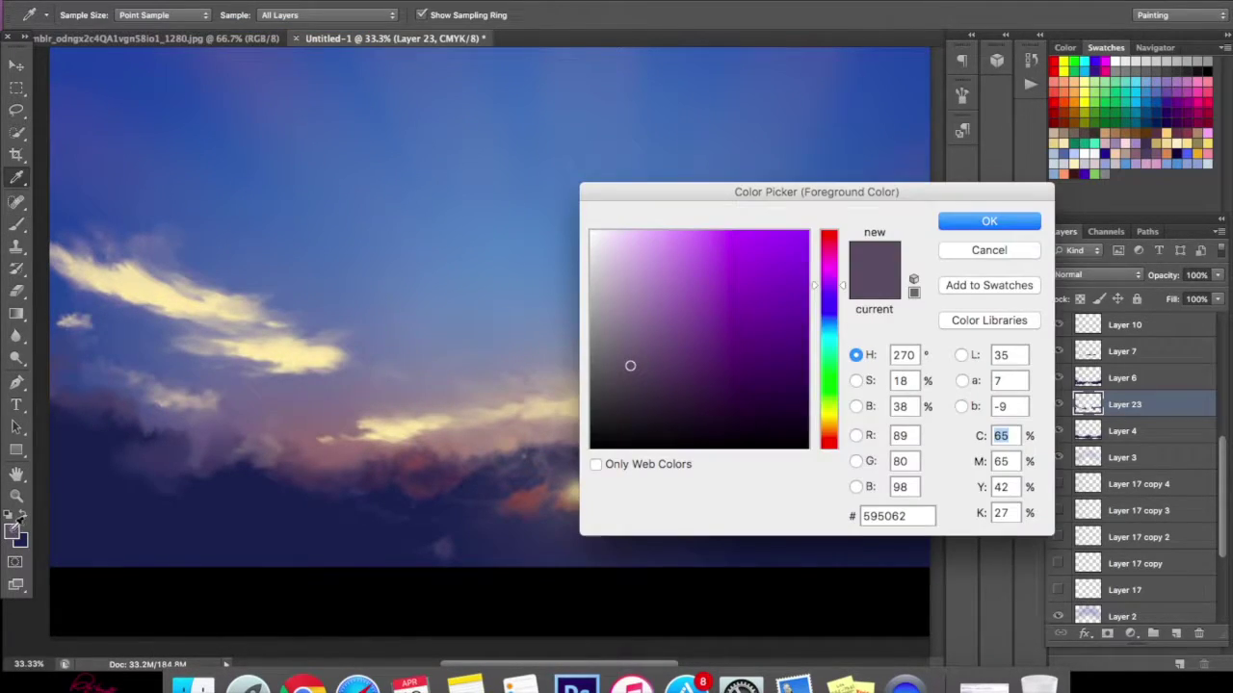
pyautogui.click(535, 493)
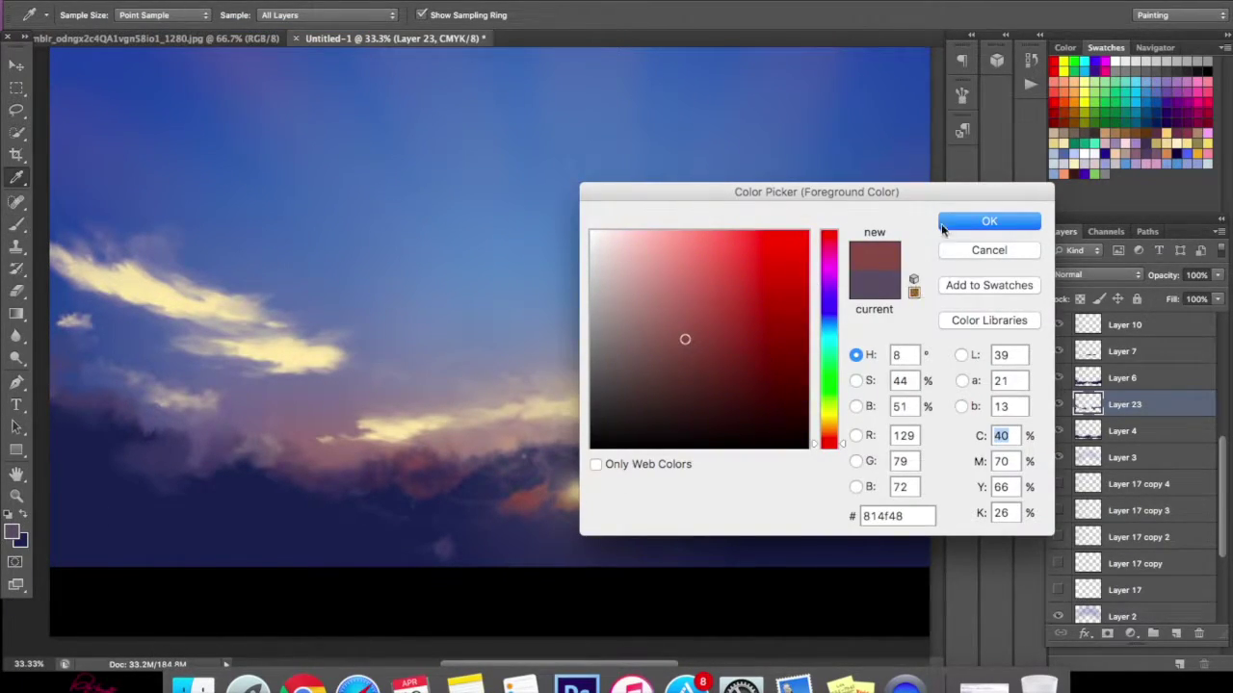
pyautogui.click(949, 220)
# - Try extending the orange cloud left of the sun downward with reddish brown on Layer 23, and erase the addition
pyautogui.moveTo(545, 508)
pyautogui.mouseDown()
pyautogui.moveTo(574, 531)
pyautogui.moveTo(550, 515)
pyautogui.moveTo(579, 521)
pyautogui.moveTo(545, 525)
pyautogui.moveTo(504, 506)
pyautogui.mouseUp()
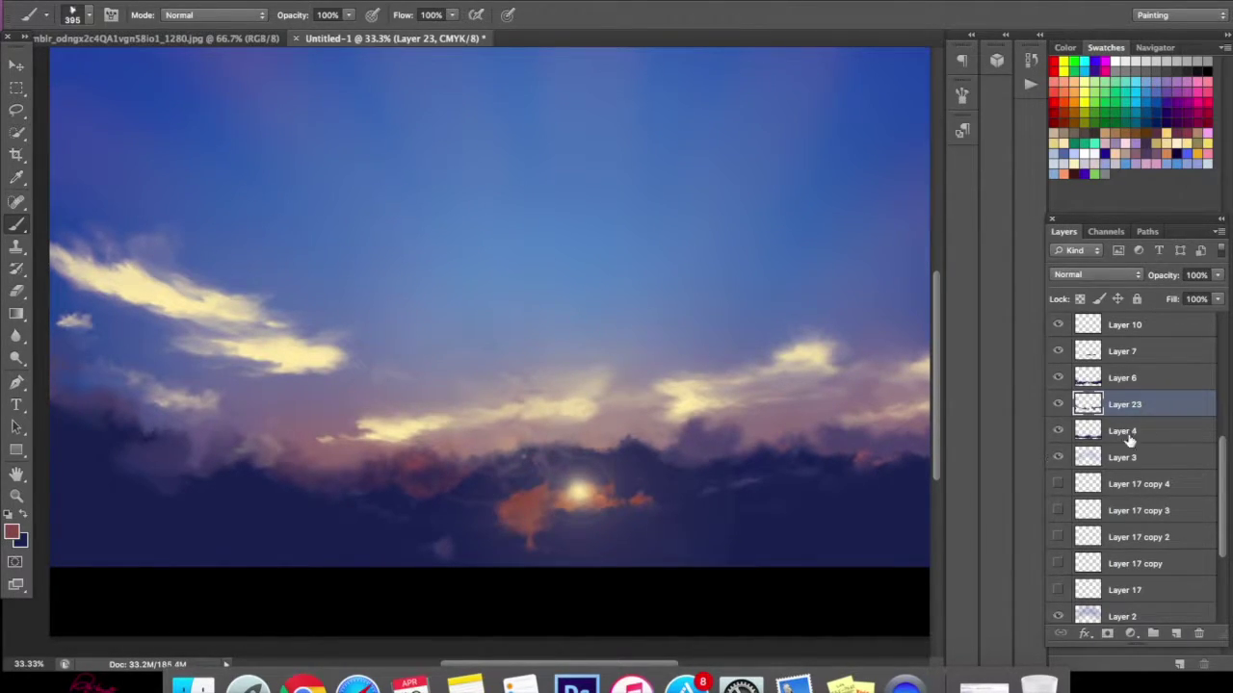
pyautogui.click(1059, 405)
pyautogui.click(15, 292)
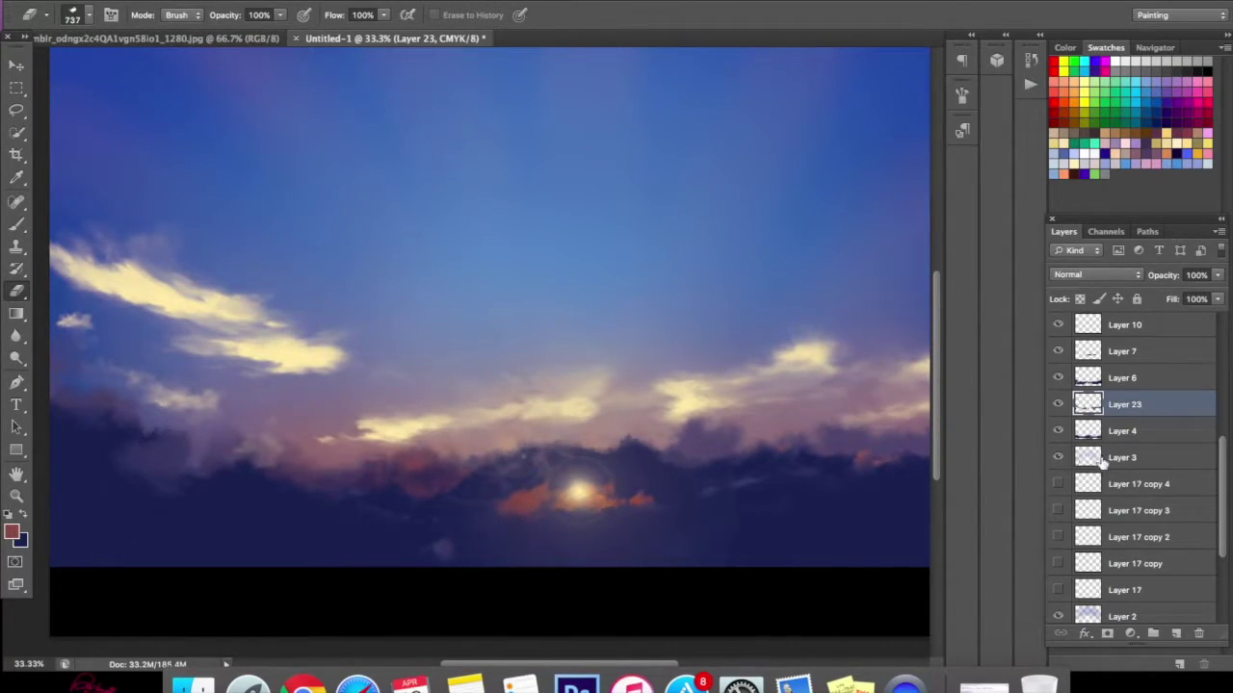
# - Check what Layer 6 holds by toggling its visibility and add a new layer directly above it
pyautogui.click(1059, 378)
pyautogui.click(1059, 378)
pyautogui.click(1146, 378)
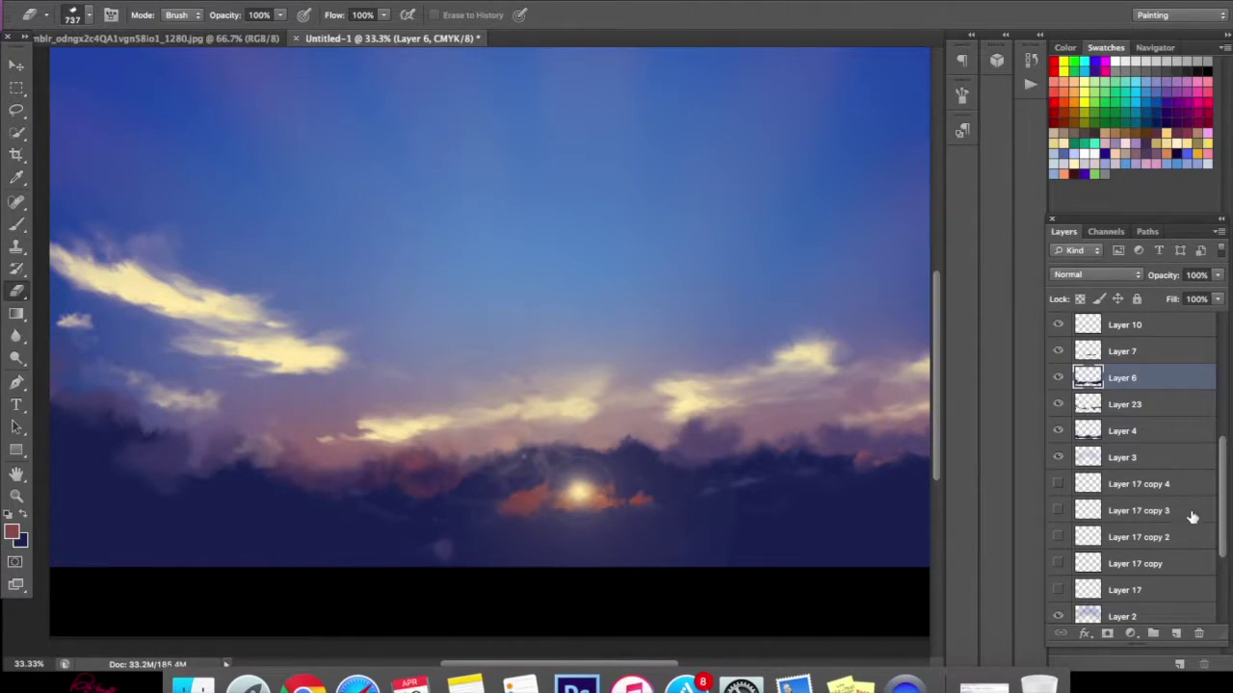
pyautogui.click(1177, 634)
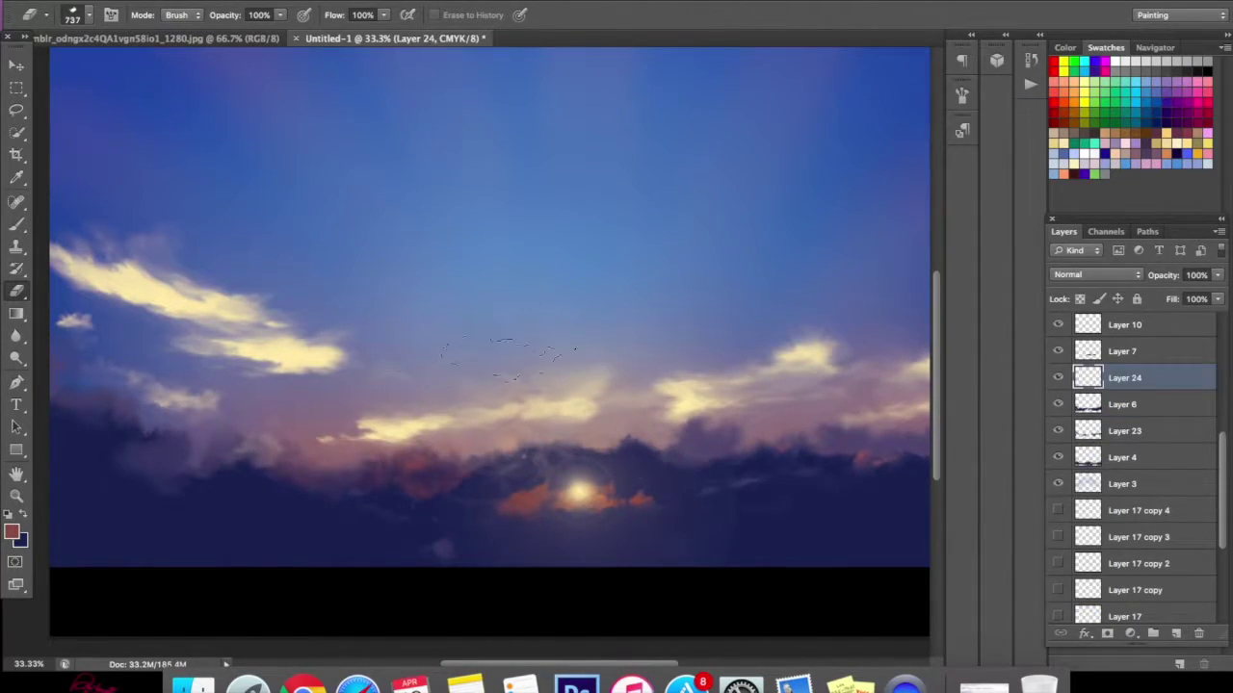
# - Cover the orange clouds beside the sun and the stray purple spot with dark navy on Layer 24, undoing the stray eraser stroke
pyautogui.click(27, 515)
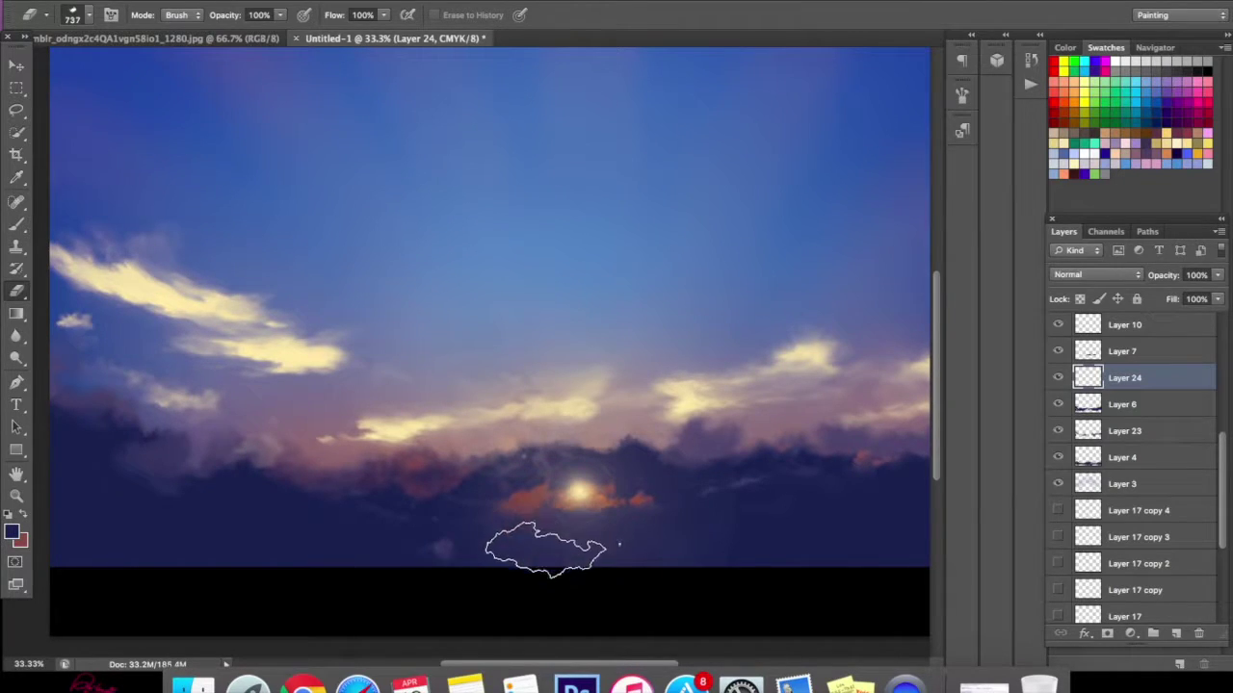
pyautogui.click(183, 2)
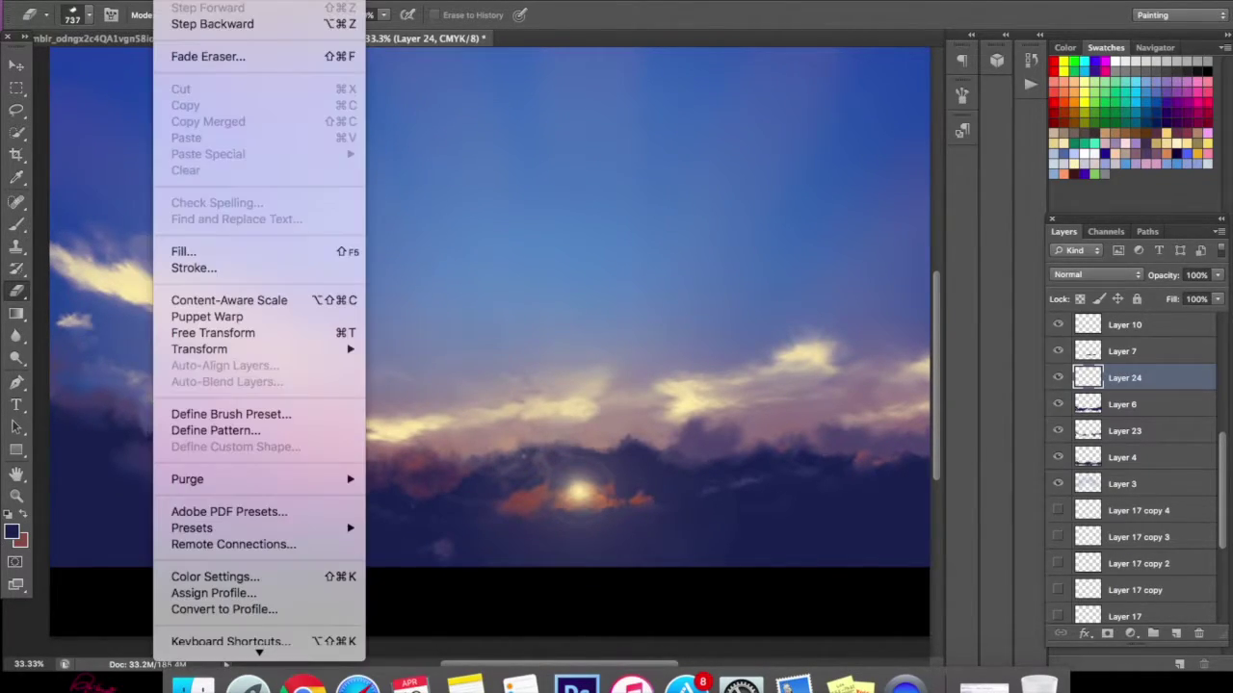
pyautogui.click(190, 24)
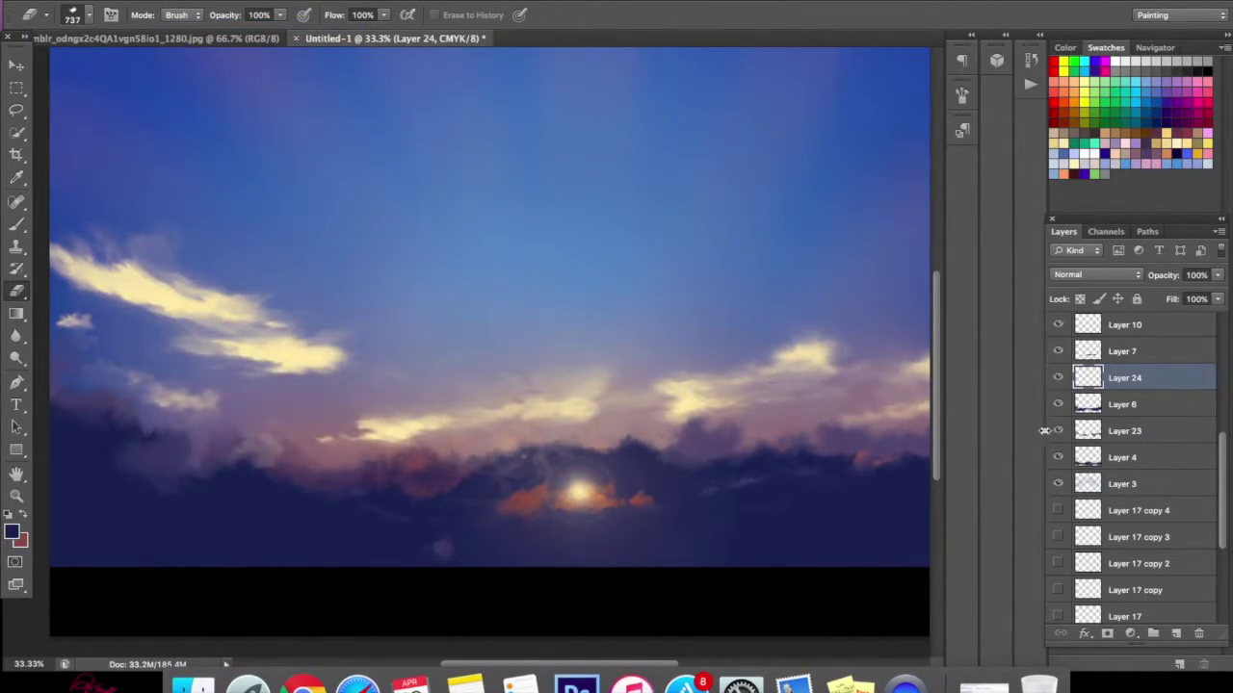
pyautogui.click(16, 224)
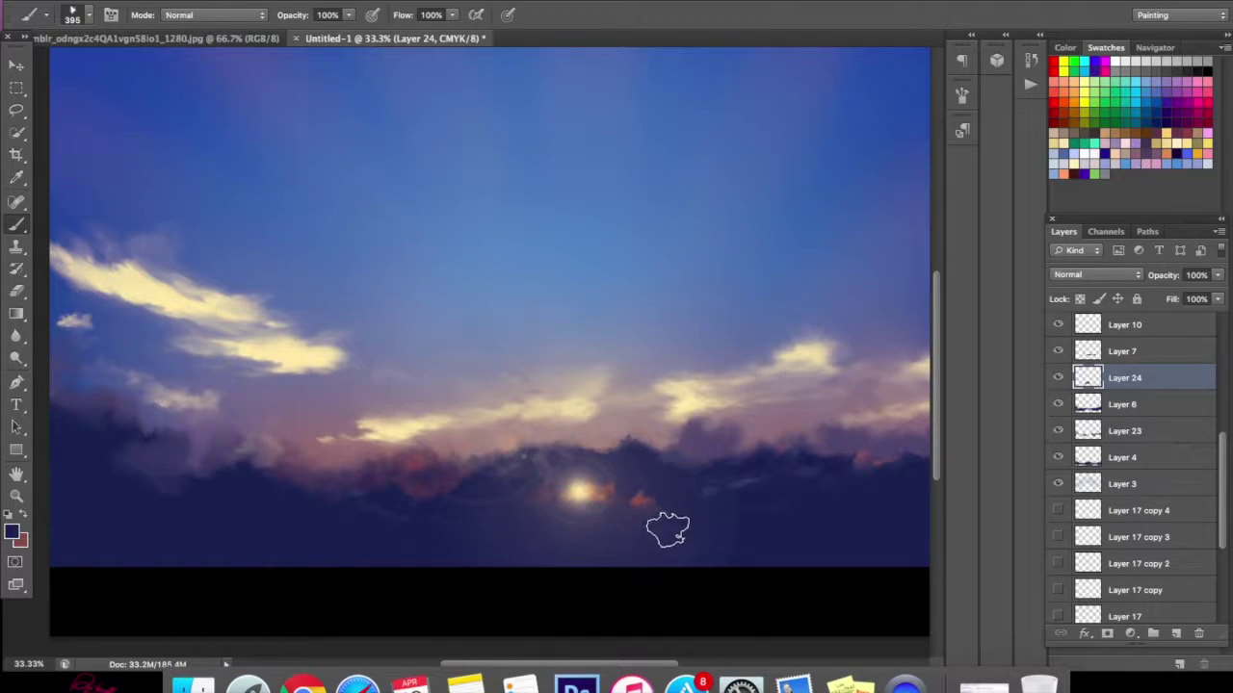
# - Paint reddish-brown clouds on both sides of the sun on Layer 24, trim them with the 737 px eraser, and undo the last stroke
pyautogui.moveTo(588, 490)
pyautogui.mouseDown()
pyautogui.moveTo(533, 498)
pyautogui.moveTo(653, 510)
pyautogui.moveTo(636, 529)
pyautogui.moveTo(591, 503)
pyautogui.moveTo(559, 505)
pyautogui.moveTo(525, 477)
pyautogui.mouseUp()
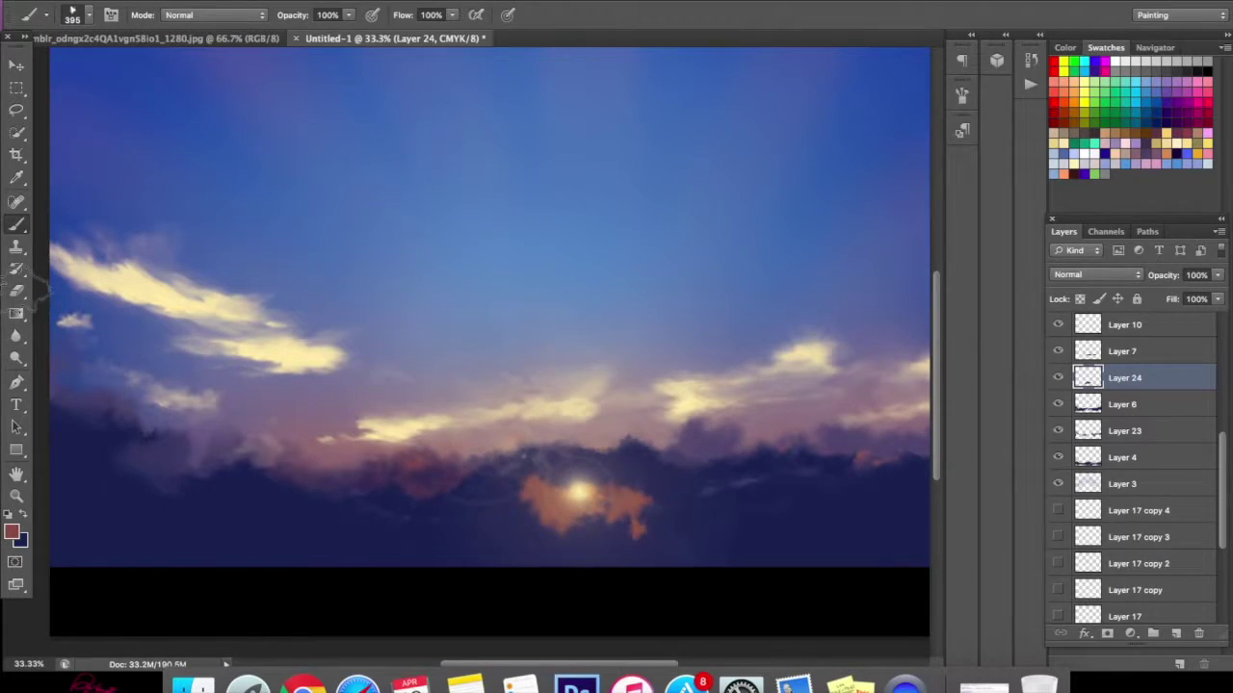
pyautogui.press('e')
pyautogui.moveTo(589, 512)
pyautogui.mouseDown()
pyautogui.moveTo(534, 517)
pyautogui.moveTo(645, 526)
pyautogui.mouseUp()
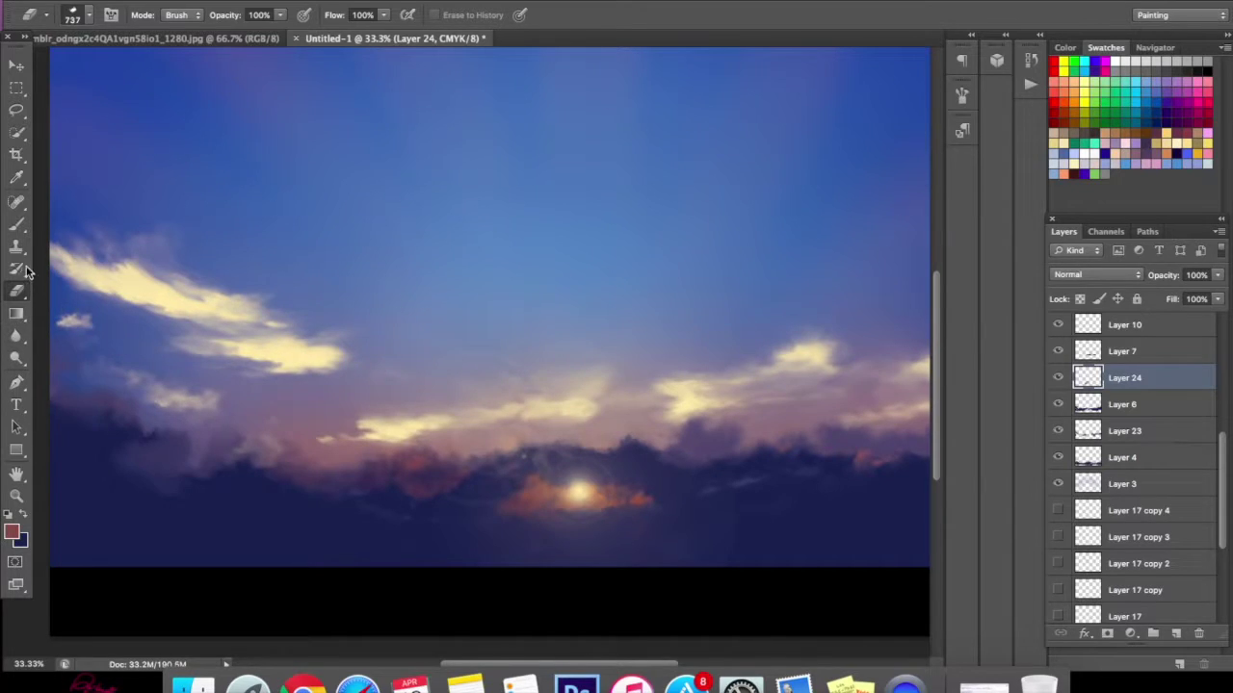
pyautogui.click(17, 224)
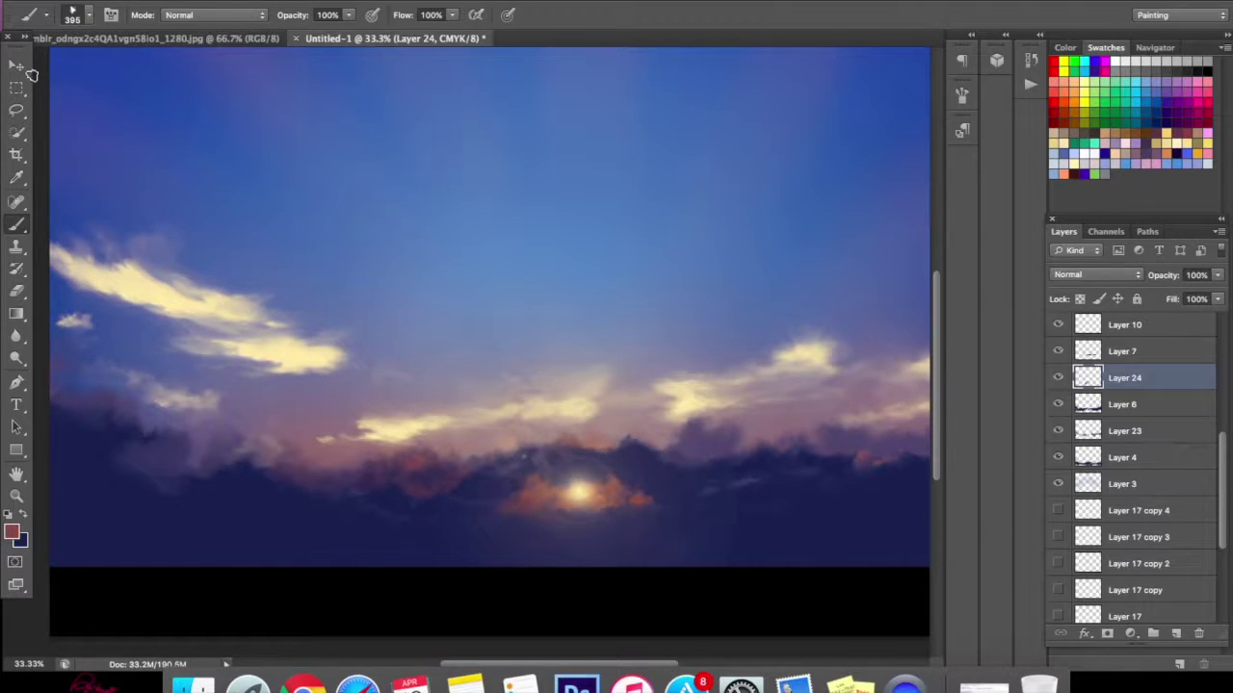
pyautogui.click(182, 2)
pyautogui.click(193, 24)
# - Add a layer above Layer 24, brush reddish brown onto the cloud tops right of the sun and erase it back
pyautogui.click(1175, 634)
pyautogui.moveTo(641, 300); pyautogui.dragTo(589, 296)
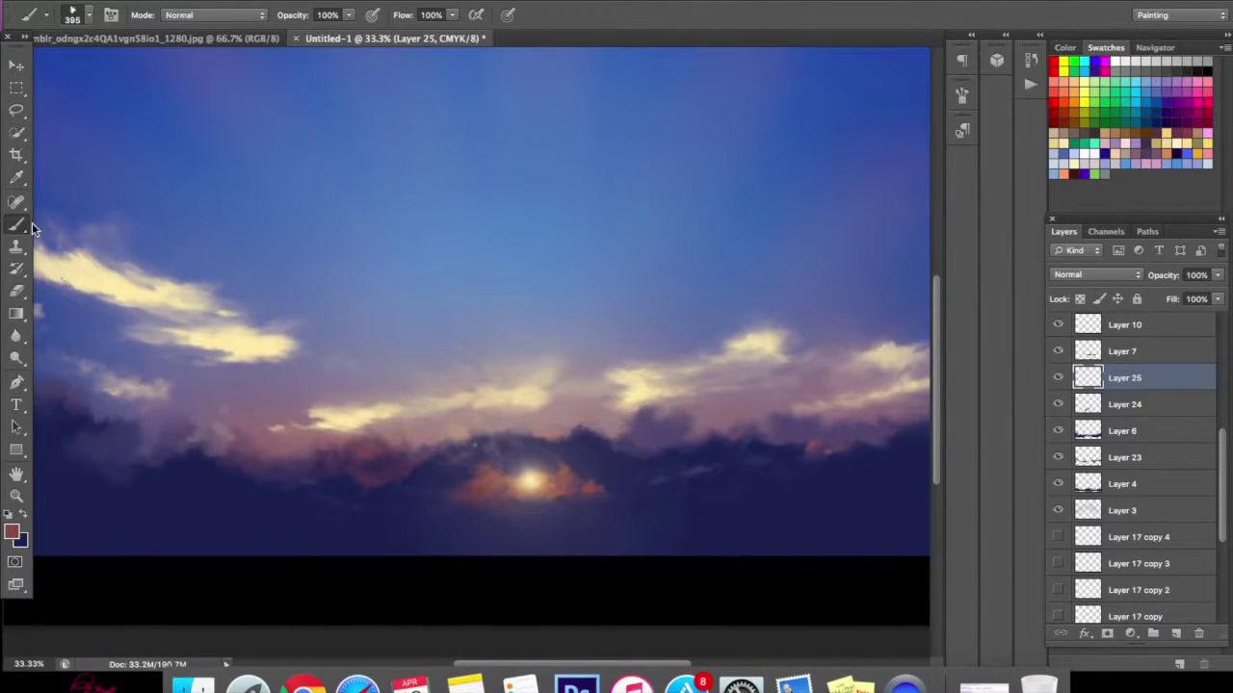
pyautogui.moveTo(591, 407)
pyautogui.mouseDown()
pyautogui.moveTo(656, 423)
pyautogui.moveTo(649, 442)
pyautogui.moveTo(678, 416)
pyautogui.mouseUp()
pyautogui.press('e')
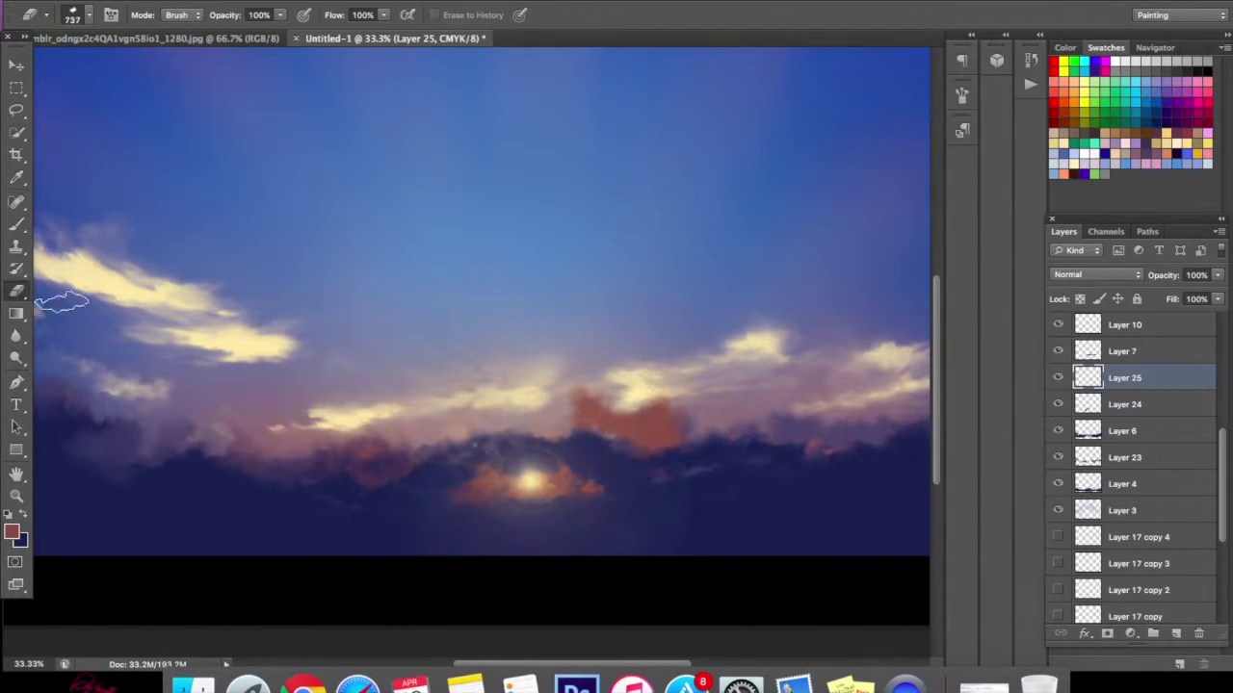
pyautogui.moveTo(718, 455)
pyautogui.mouseDown()
pyautogui.moveTo(644, 440)
pyautogui.moveTo(655, 380)
pyautogui.moveTo(591, 415)
pyautogui.moveTo(580, 392)
pyautogui.moveTo(626, 348)
pyautogui.mouseUp()
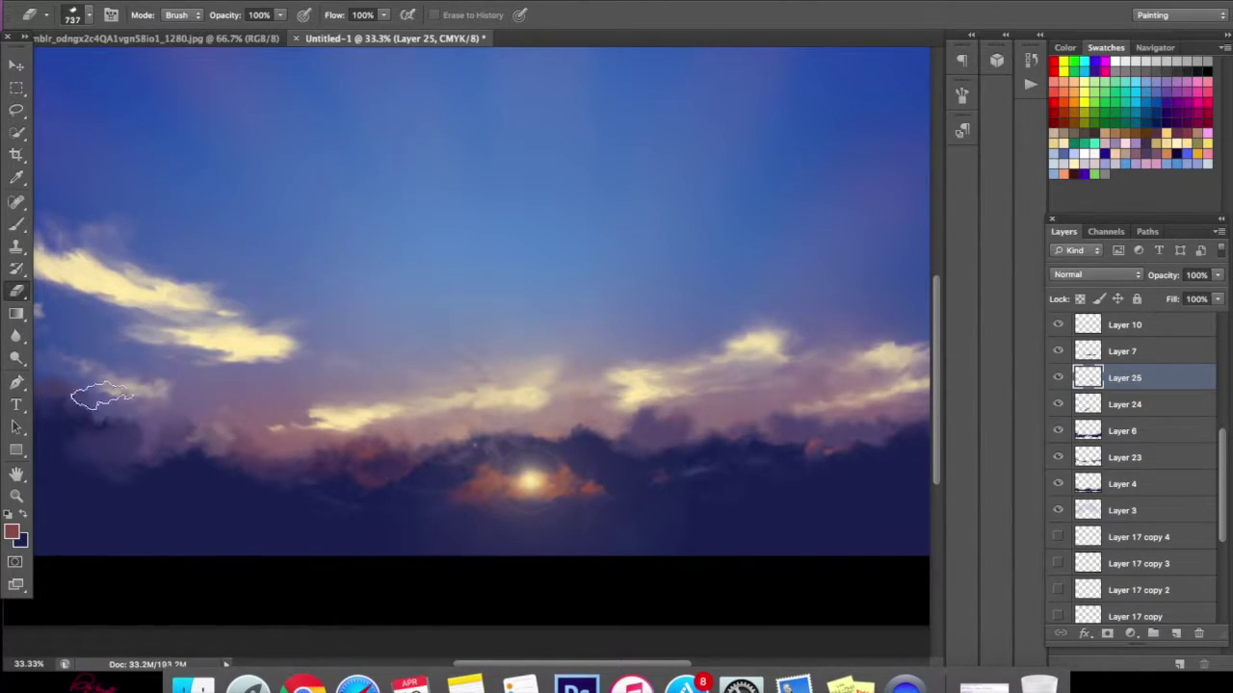
pyautogui.click(16, 223)
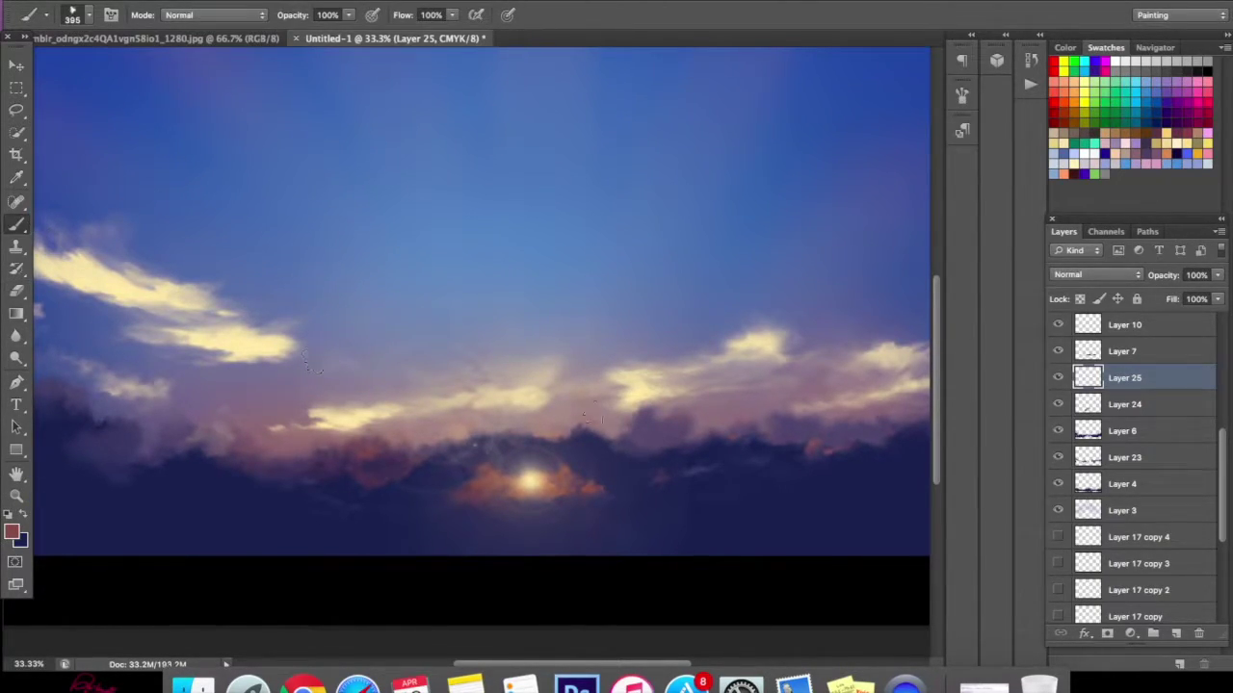
# - Brush a reddish-brown patch onto the cloud right of the sun on Layer 25, thin it with the 737 px eraser, and move it into the sky
pyautogui.moveTo(681, 436); pyautogui.dragTo(660, 427)
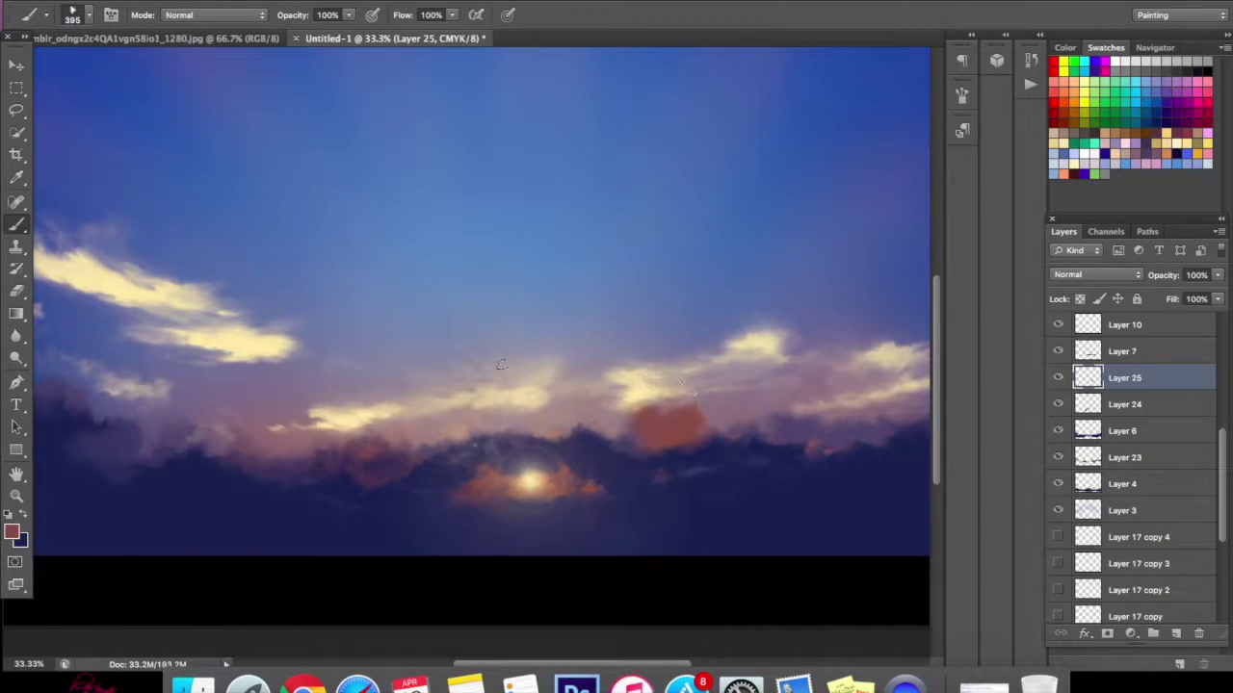
pyautogui.click(17, 291)
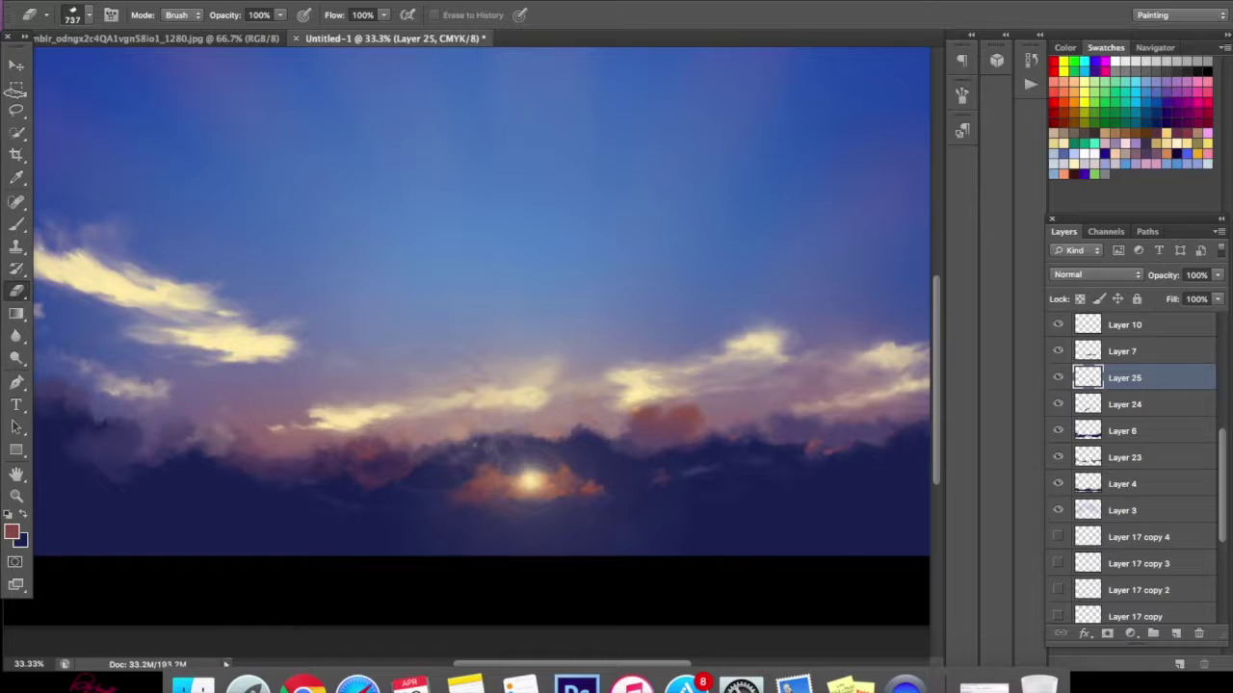
pyautogui.click(18, 65)
pyautogui.moveTo(677, 414)
pyautogui.mouseDown()
pyautogui.moveTo(692, 310)
pyautogui.moveTo(683, 349)
pyautogui.moveTo(677, 269)
pyautogui.mouseUp()
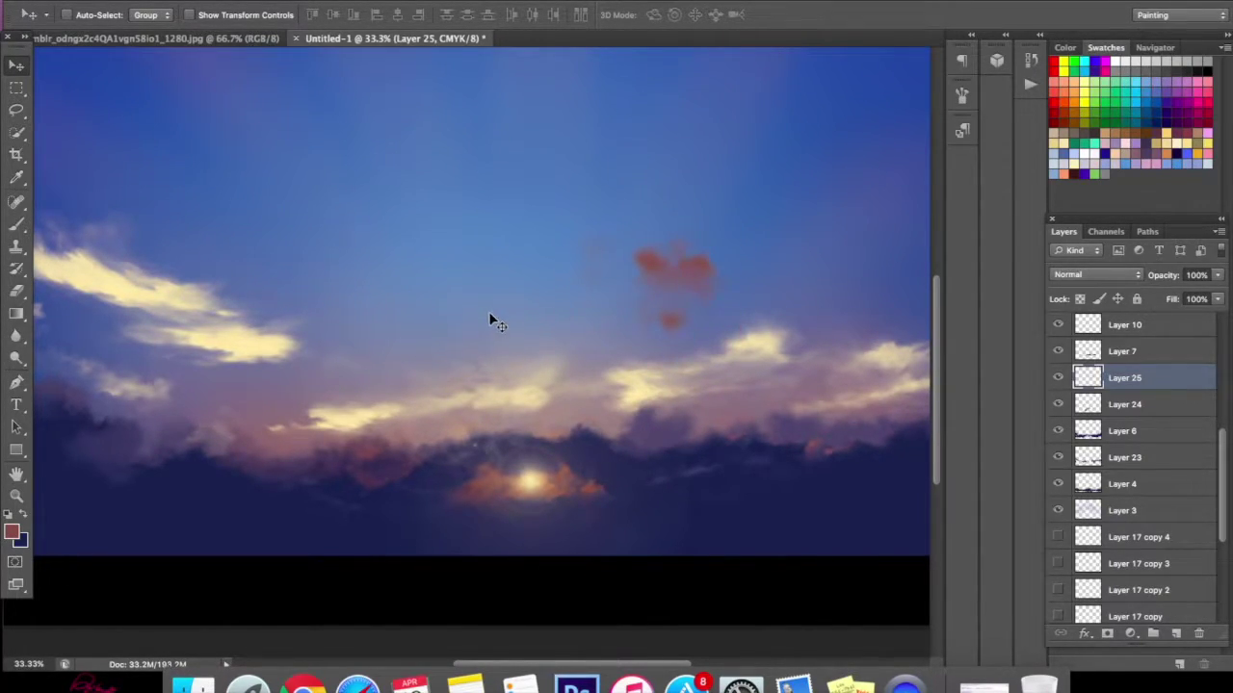
# - Widen the top of the reddish patch with a Perspective transform and place it over the clouds left of the sun
pyautogui.press('super+t')
pyautogui.rightClick(685, 267)
pyautogui.click(737, 363)
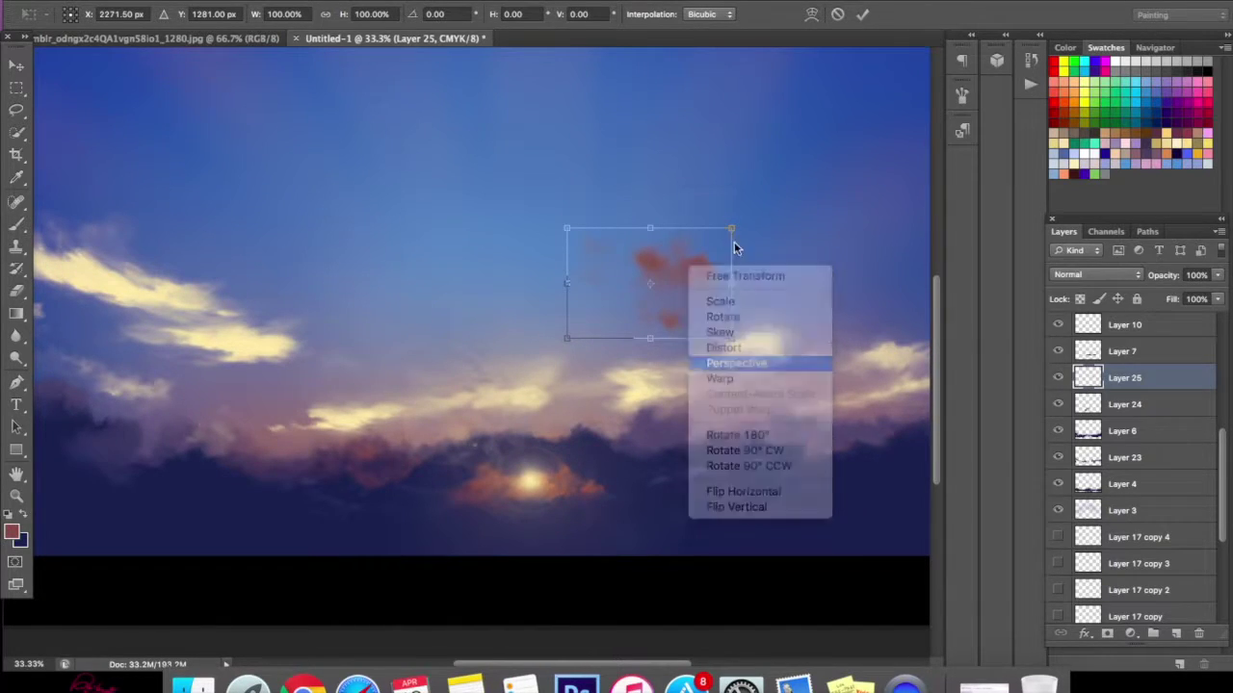
pyautogui.moveTo(733, 229); pyautogui.dragTo(819, 224)
pyautogui.moveTo(708, 291); pyautogui.dragTo(274, 427)
pyautogui.rightClick(287, 405)
pyautogui.press('Escape')
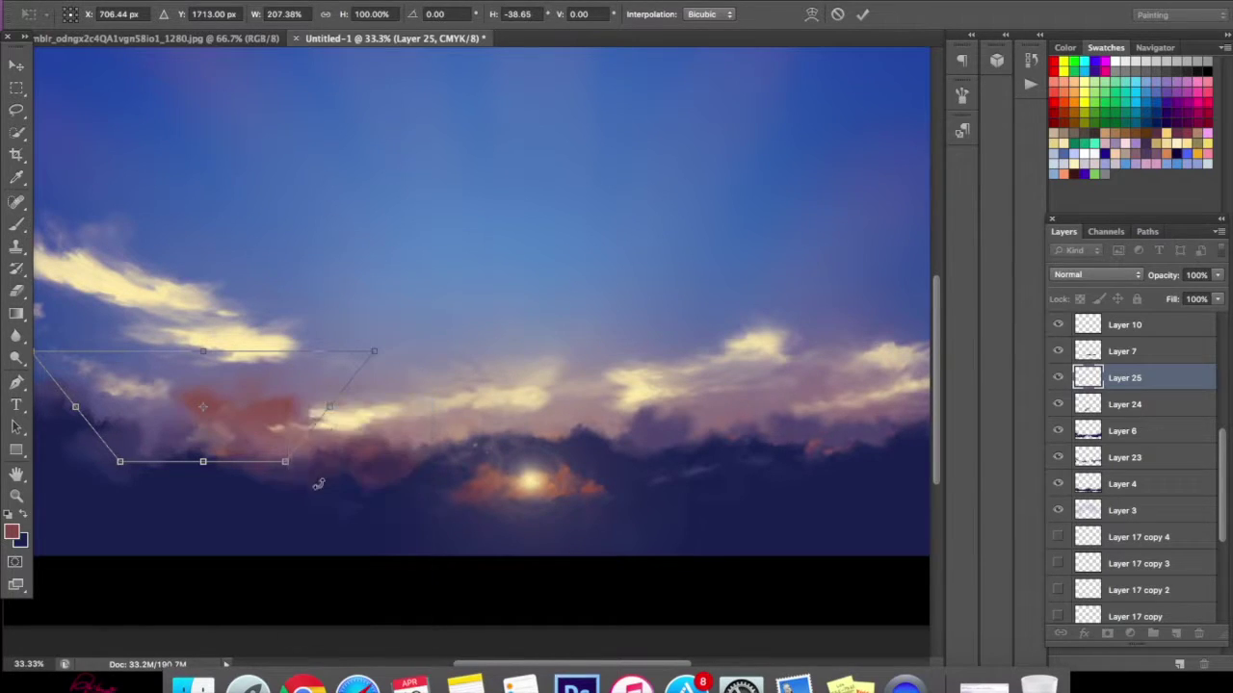
# - Distort the patch's upper-right corner inward, warp its middle downward, and apply the transform
pyautogui.rightClick(283, 400)
pyautogui.click(328, 473)
pyautogui.moveTo(374, 352); pyautogui.dragTo(299, 370)
pyautogui.moveTo(265, 427)
pyautogui.mouseDown()
pyautogui.moveTo(285, 427)
pyautogui.moveTo(274, 428)
pyautogui.mouseUp()
pyautogui.rightClick(274, 427)
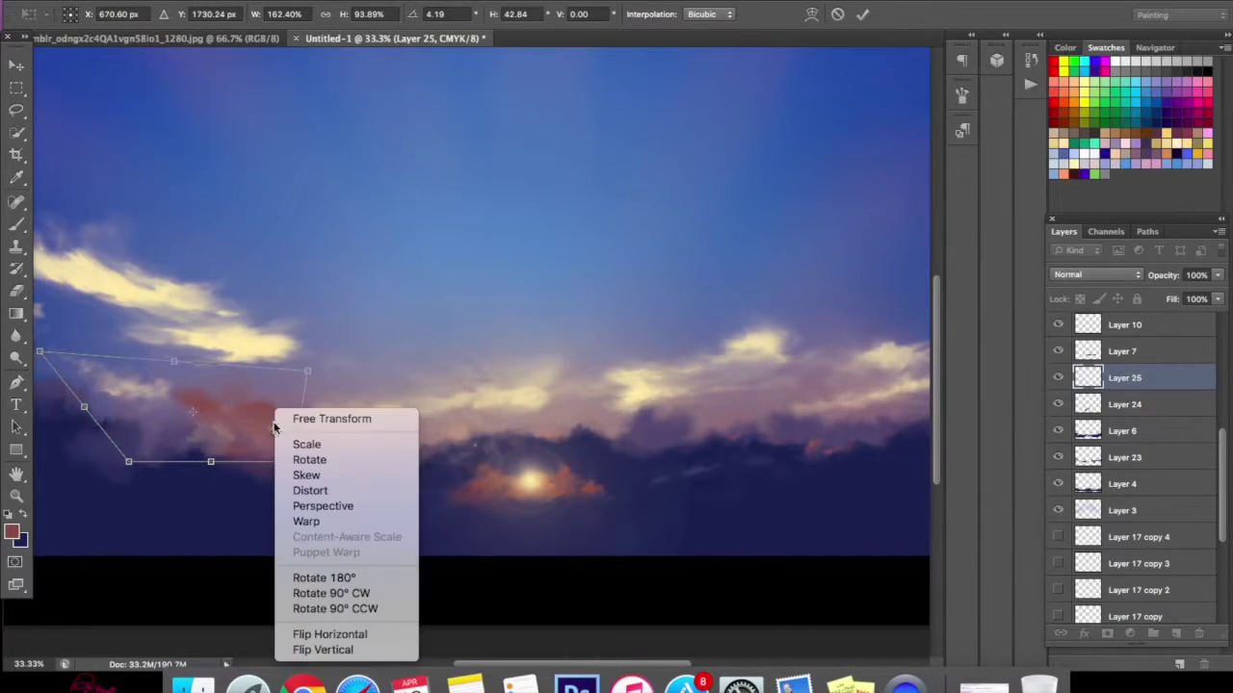
pyautogui.click(812, 21)
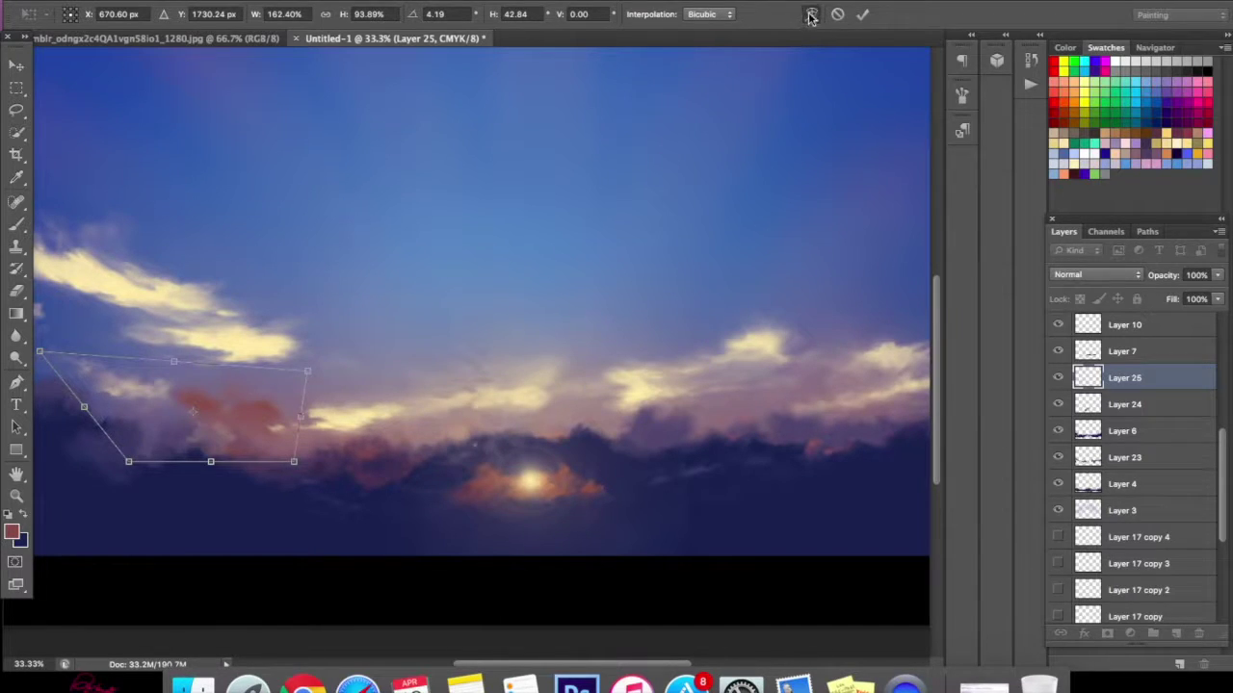
pyautogui.click(811, 14)
pyautogui.moveTo(223, 407)
pyautogui.mouseDown()
pyautogui.moveTo(205, 413)
pyautogui.moveTo(224, 427)
pyautogui.mouseUp()
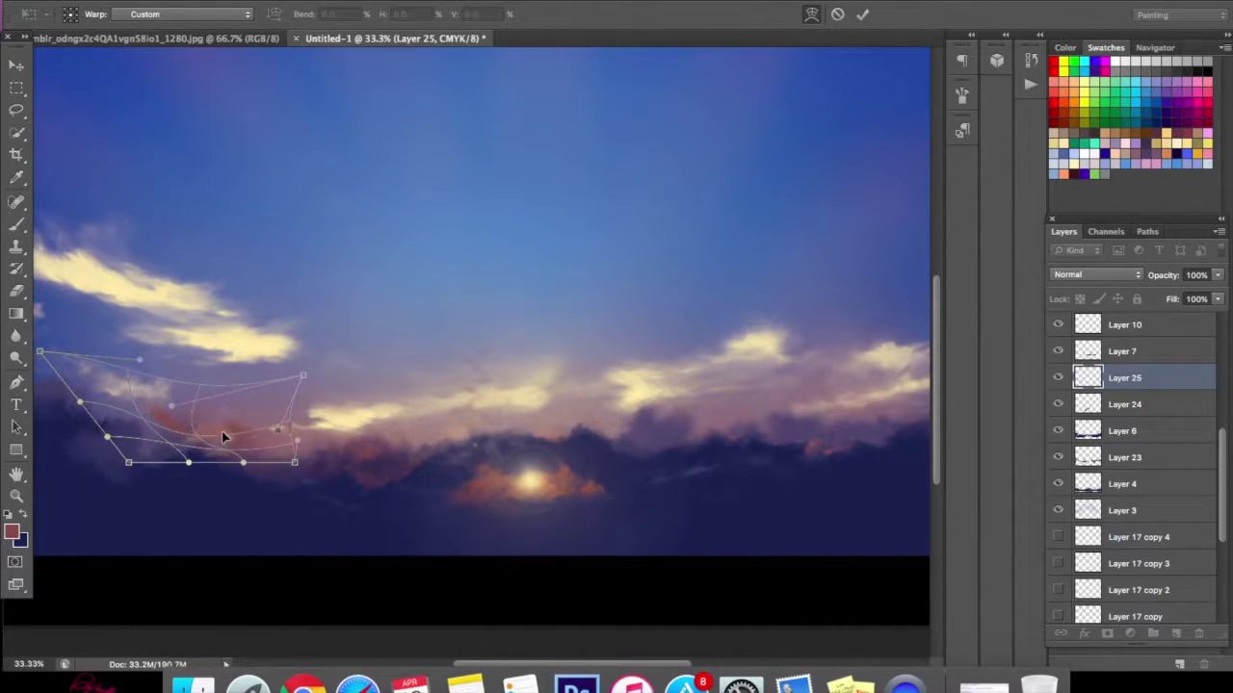
pyautogui.click(860, 15)
# - Move the reddish patch down into the dark clouds at the lower left, below the sun
pyautogui.moveTo(242, 432)
pyautogui.mouseDown()
pyautogui.moveTo(267, 414)
pyautogui.moveTo(548, 419)
pyautogui.moveTo(298, 412)
pyautogui.mouseUp()
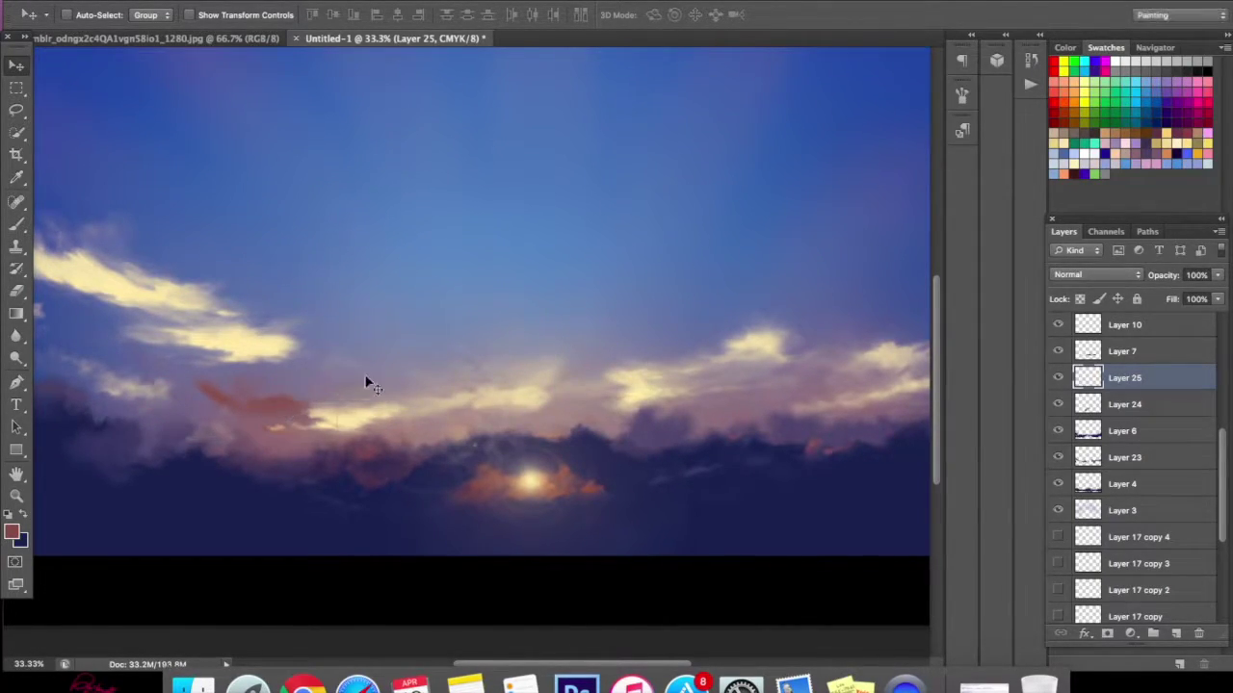
pyautogui.click(16, 495)
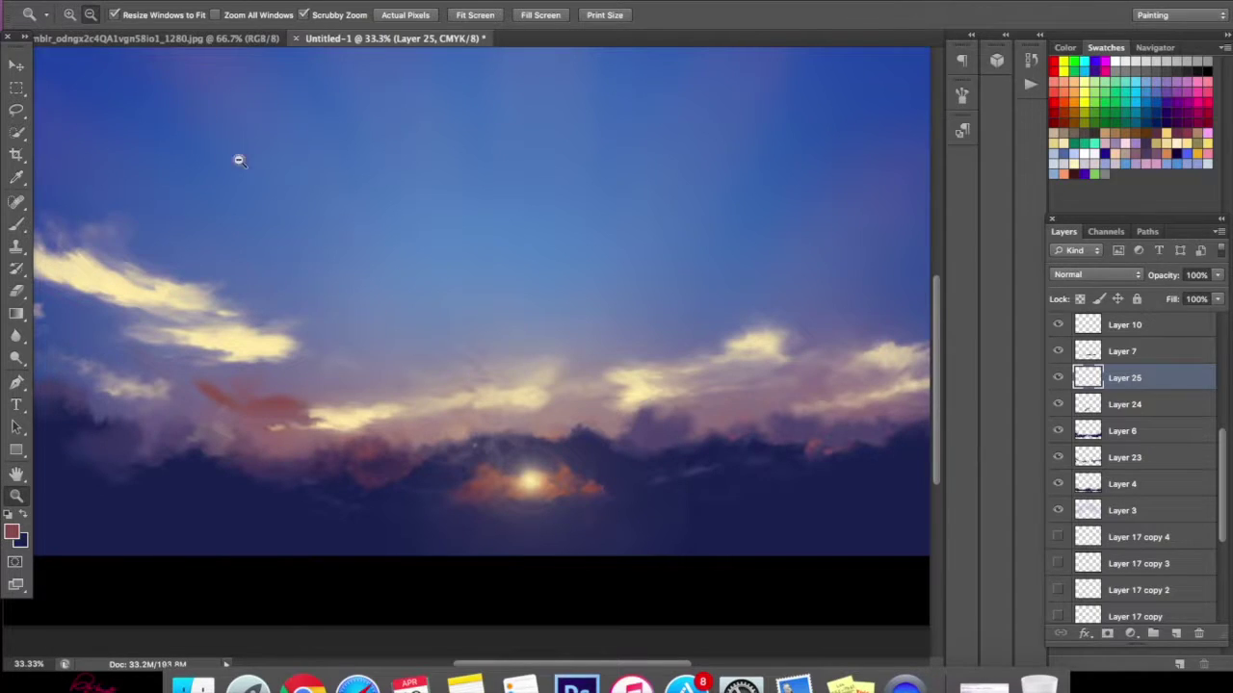
pyautogui.keyDown('alt'); pyautogui.click(268, 260); pyautogui.keyUp('alt')
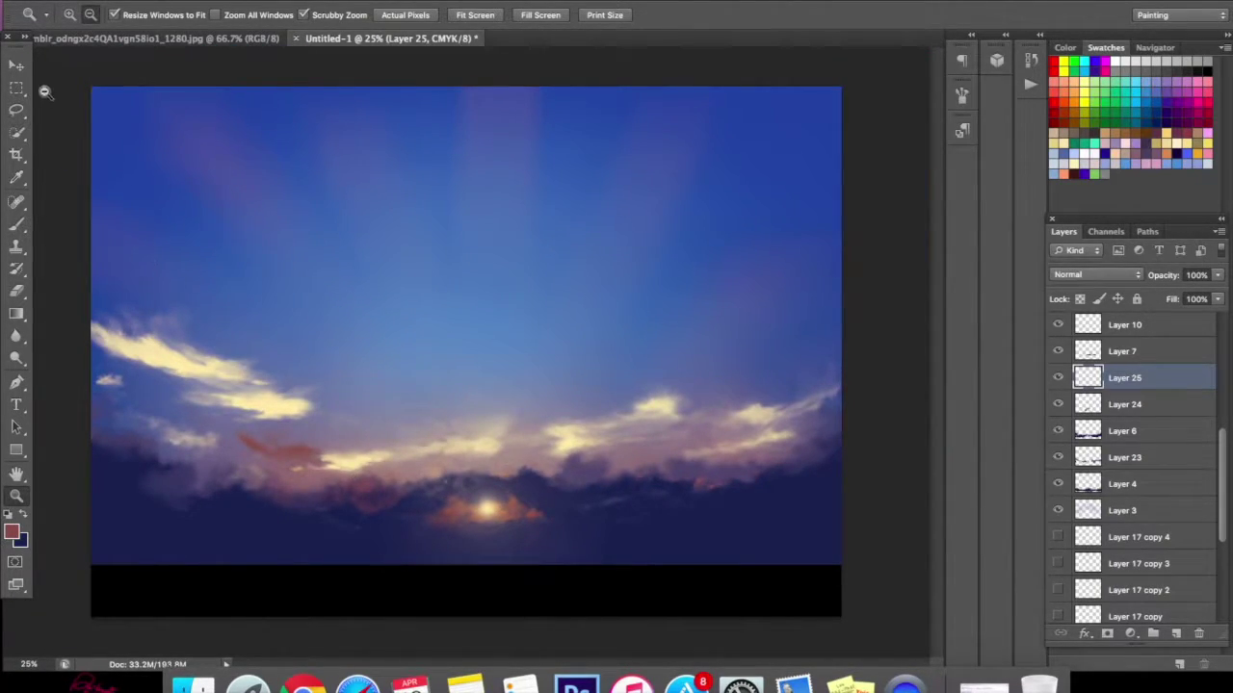
pyautogui.click(17, 66)
pyautogui.moveTo(349, 484)
pyautogui.mouseDown()
pyautogui.moveTo(332, 461)
pyautogui.moveTo(320, 499)
pyautogui.moveTo(303, 502)
pyautogui.moveTo(328, 518)
pyautogui.mouseUp()
pyautogui.moveTo(362, 554); pyautogui.dragTo(364, 553)
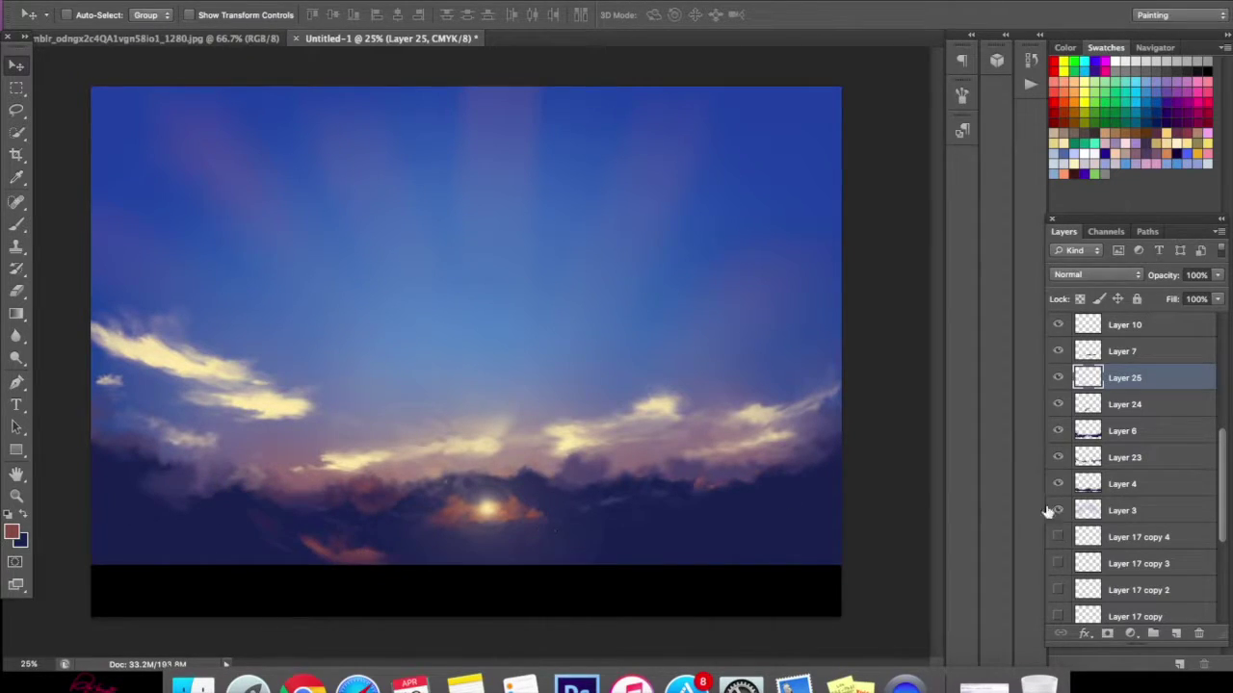
# - Hide Layer 25 and check what Layers 4, 23, 6, 7, 10 and 24 hold by toggling their visibility
pyautogui.click(1059, 377)
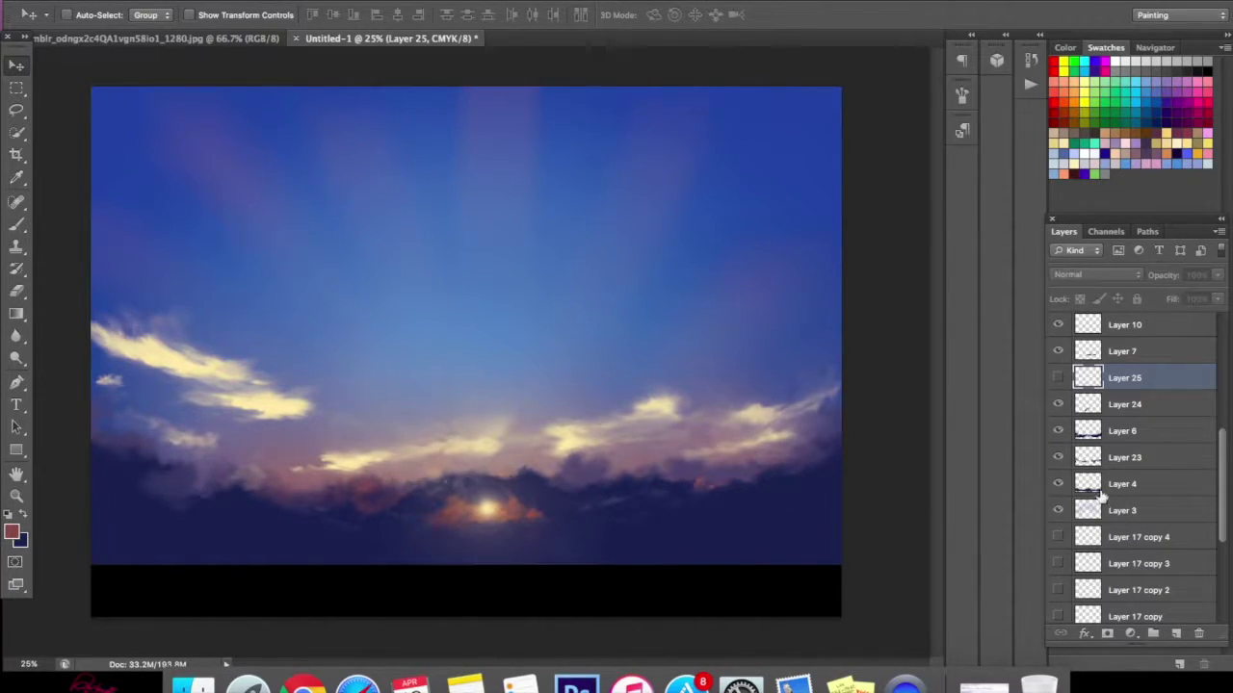
pyautogui.click(1058, 485)
pyautogui.click(1059, 459)
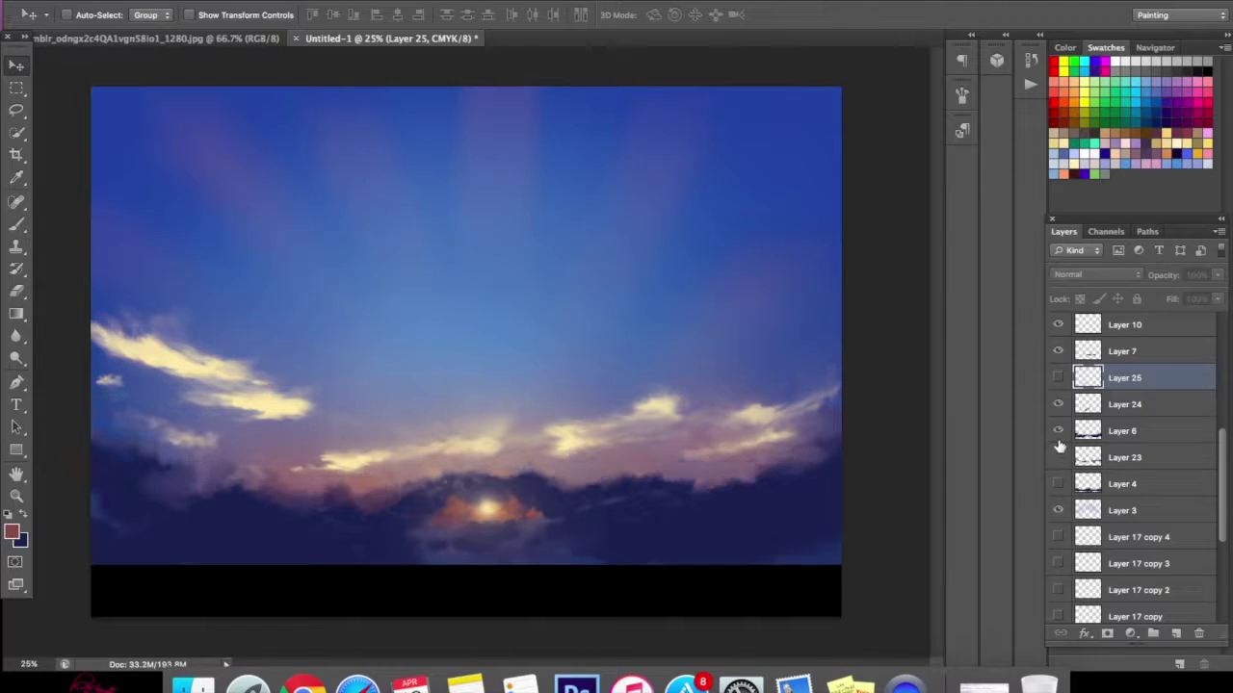
pyautogui.click(1058, 432)
pyautogui.click(1059, 352)
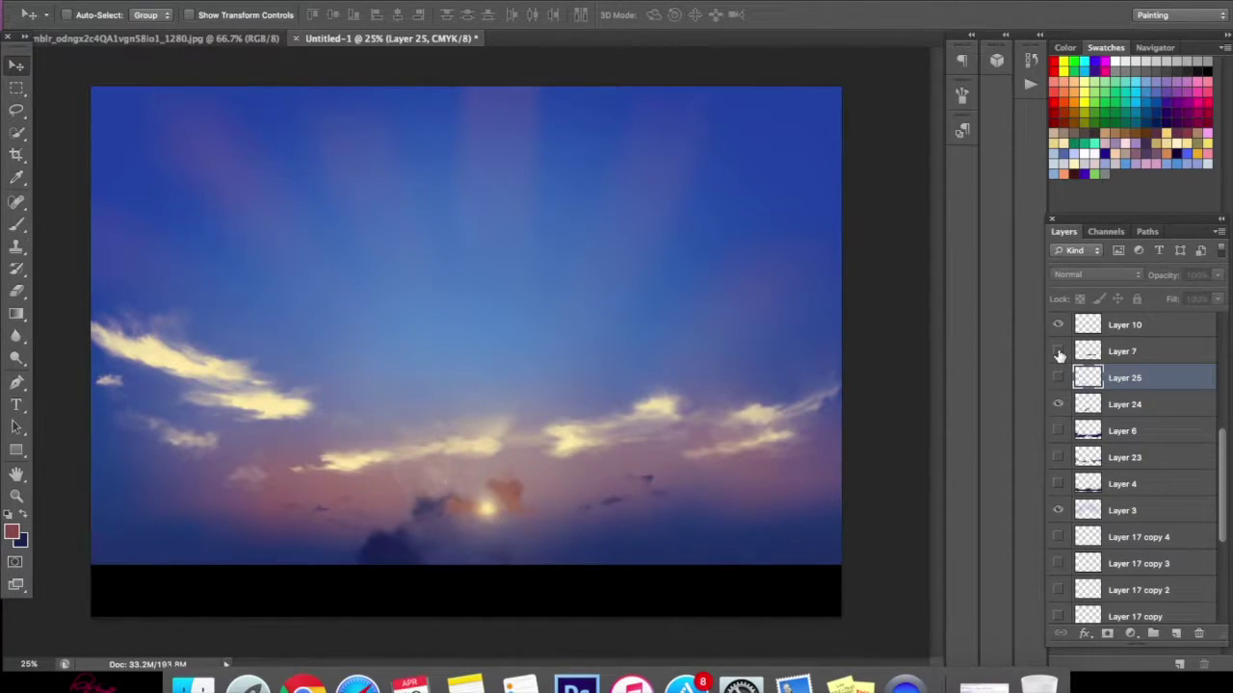
pyautogui.click(1059, 326)
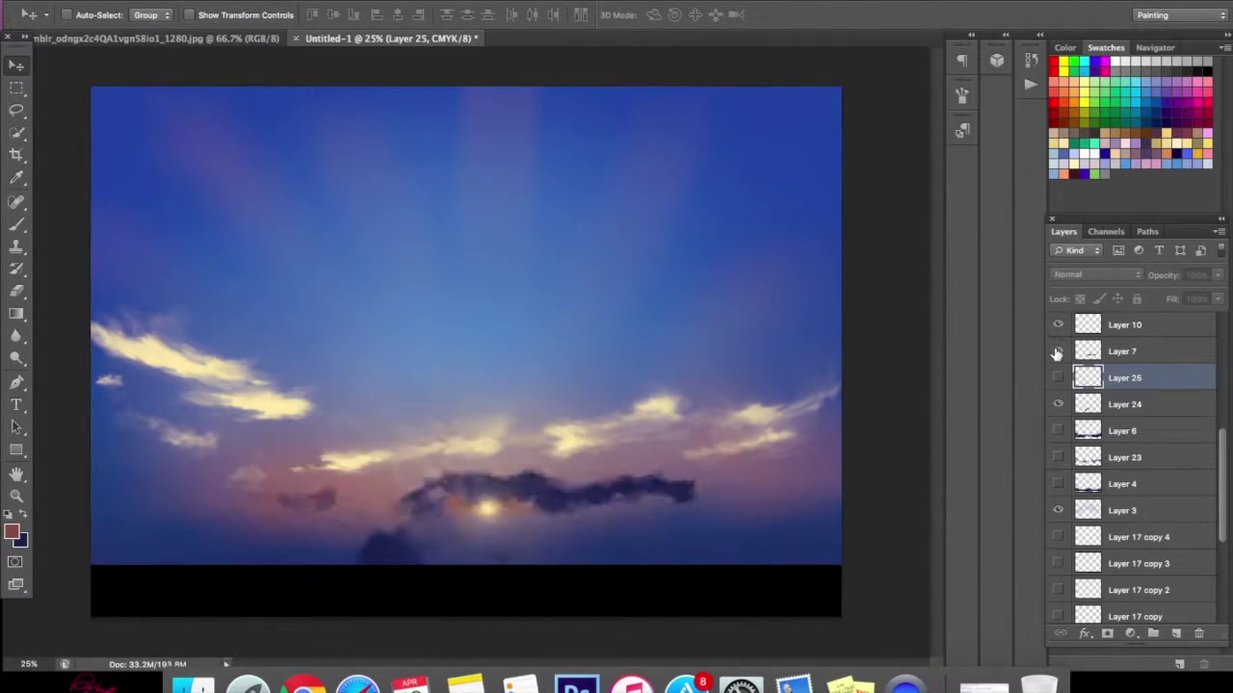
pyautogui.click(1058, 379)
pyautogui.click(1059, 405)
pyautogui.click(1059, 405)
pyautogui.click(1059, 431)
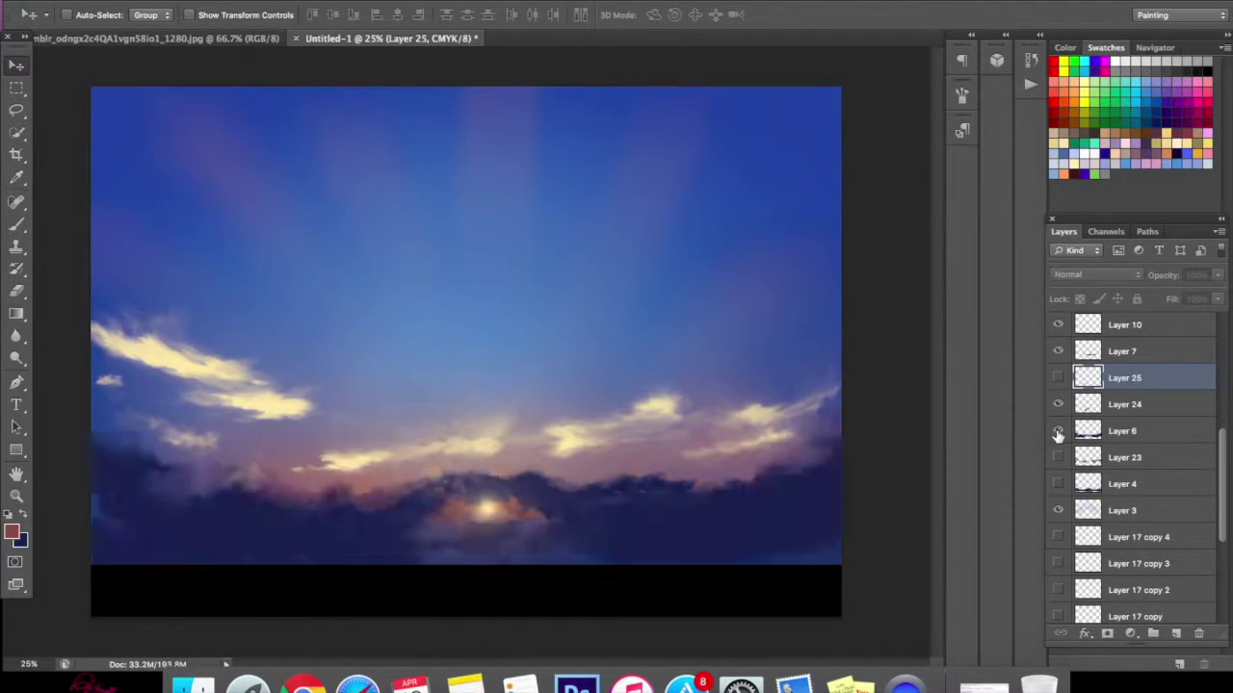
pyautogui.click(1058, 457)
pyautogui.click(1058, 485)
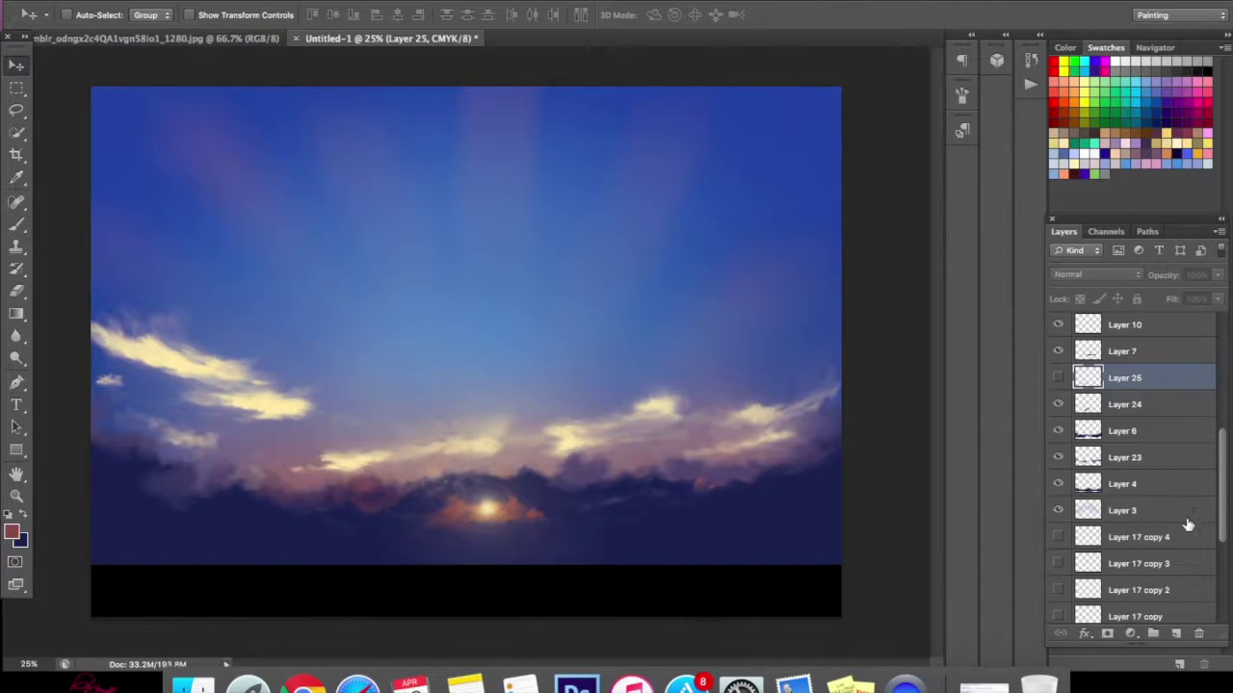
# - Add a layer directly above Layer 4 and sample dark navy 032251 from the reference photo as the foreground color
pyautogui.click(1122, 486)
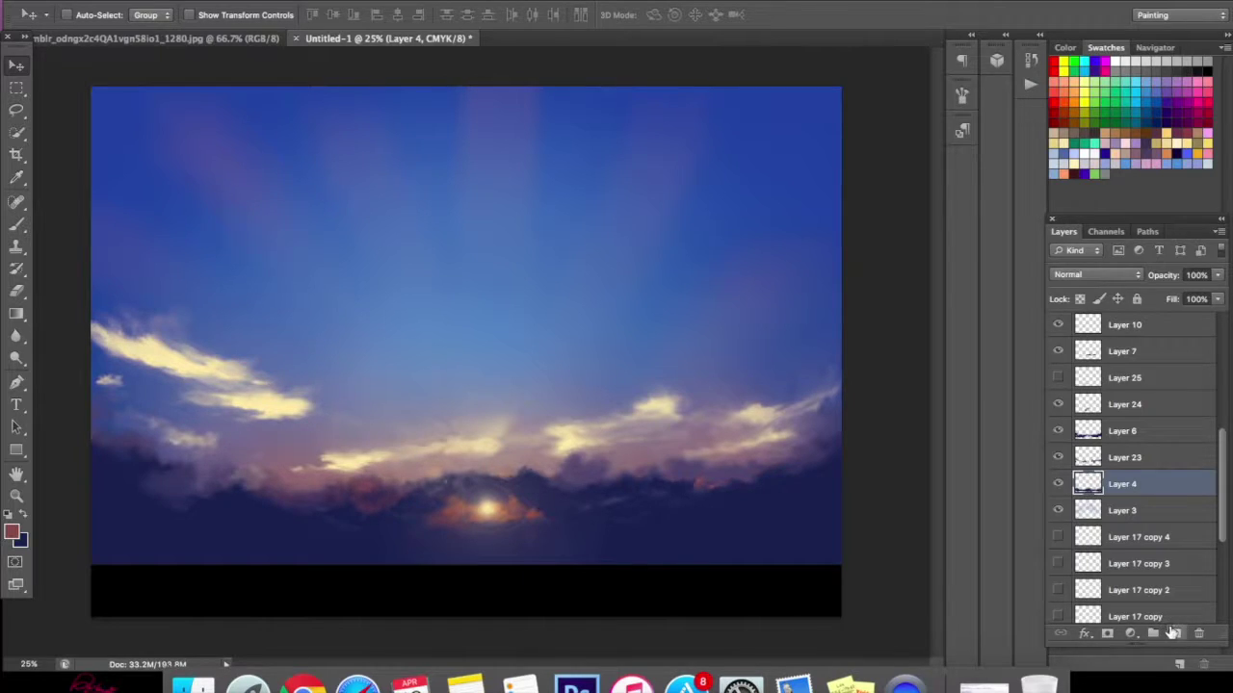
pyautogui.click(1175, 635)
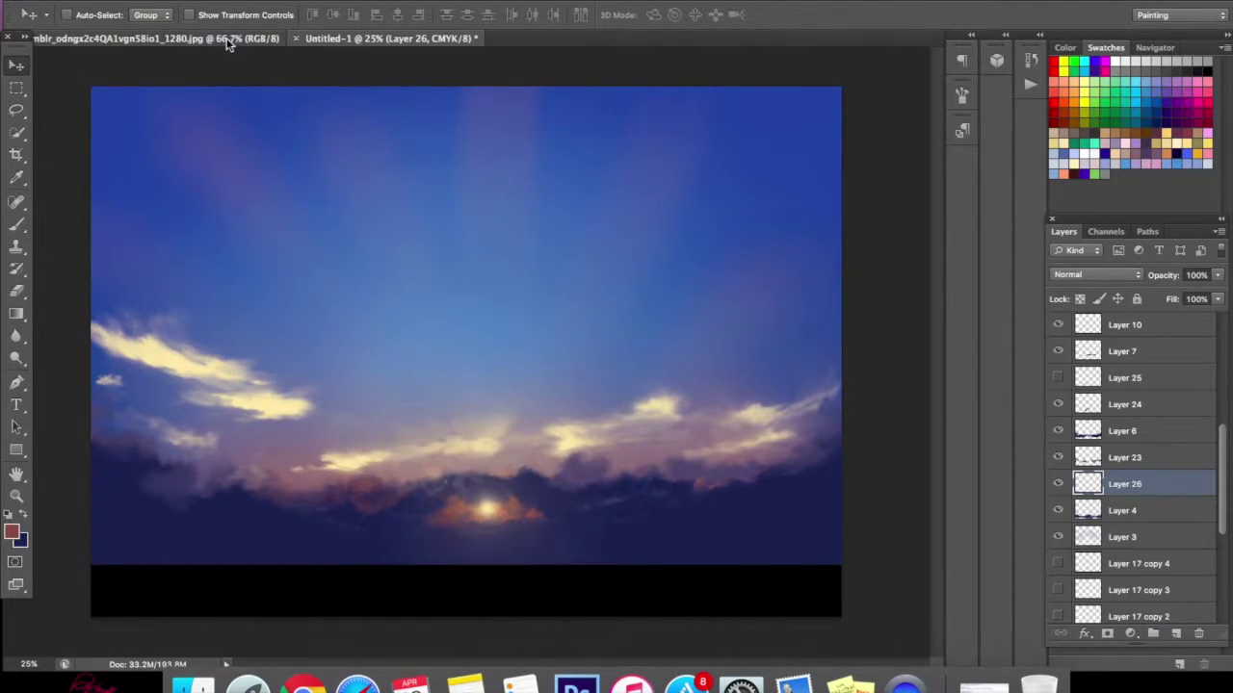
pyautogui.click(154, 39)
pyautogui.click(14, 533)
pyautogui.click(239, 397)
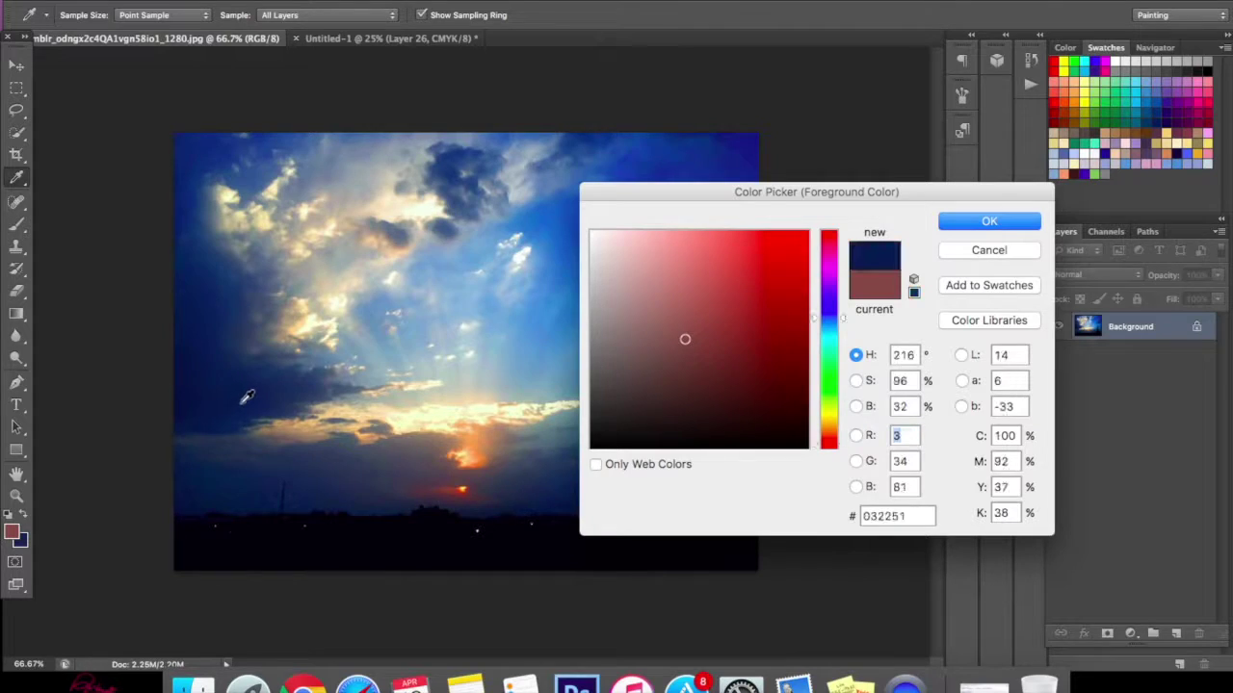
pyautogui.click(956, 223)
pyautogui.click(386, 38)
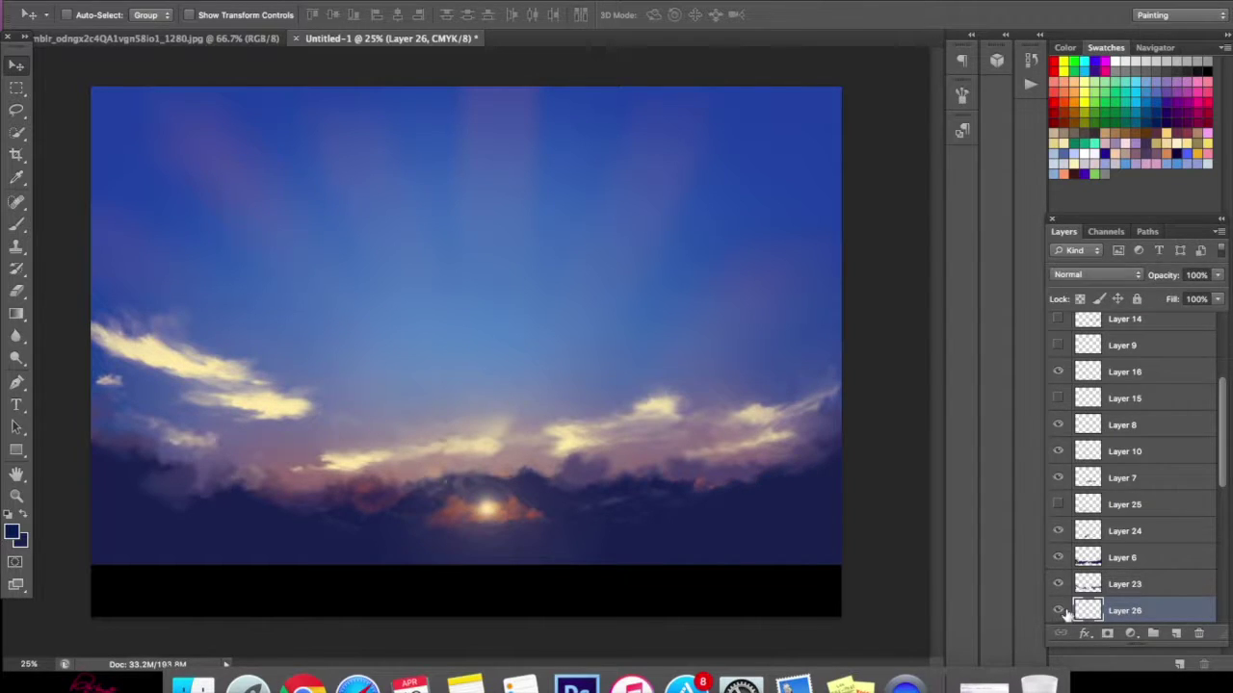
# - Set the brush size to 500 px and paint dark navy clouds around the yellow clouds at the left edge on Layer 26
pyautogui.click(23, 225)
pyautogui.rightClick(398, 267)
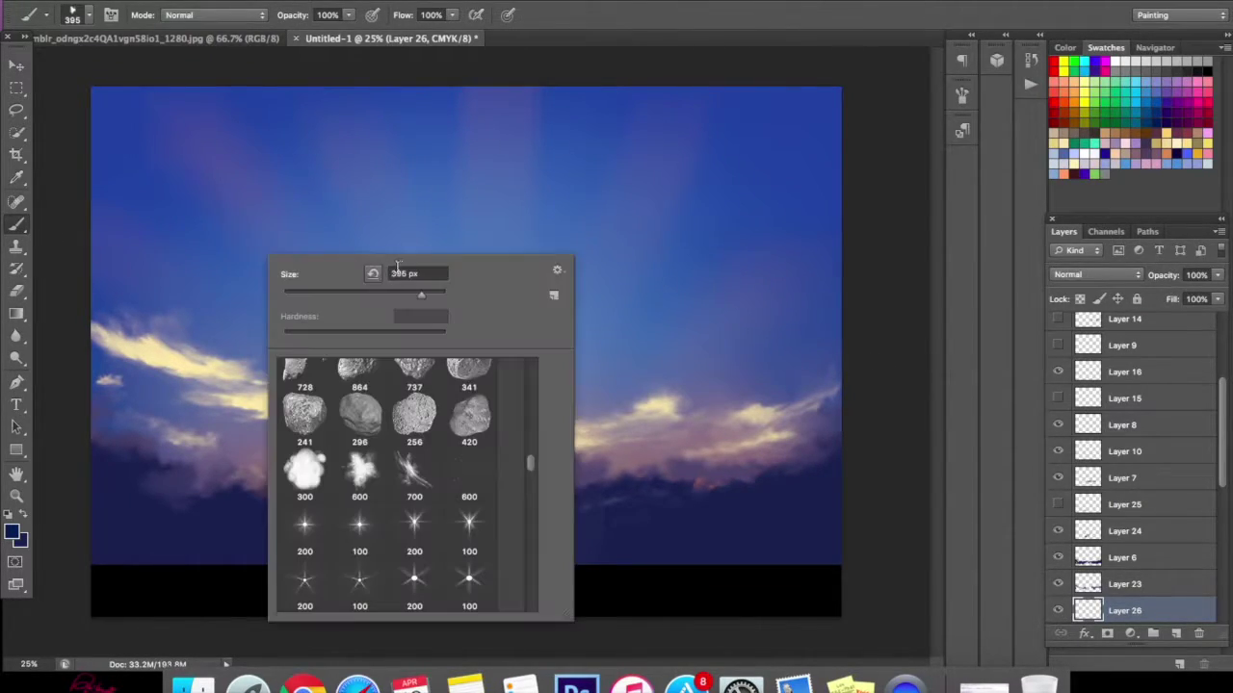
pyautogui.click(429, 295)
pyautogui.click(395, 273)
pyautogui.moveTo(129, 411); pyautogui.dragTo(154, 416)
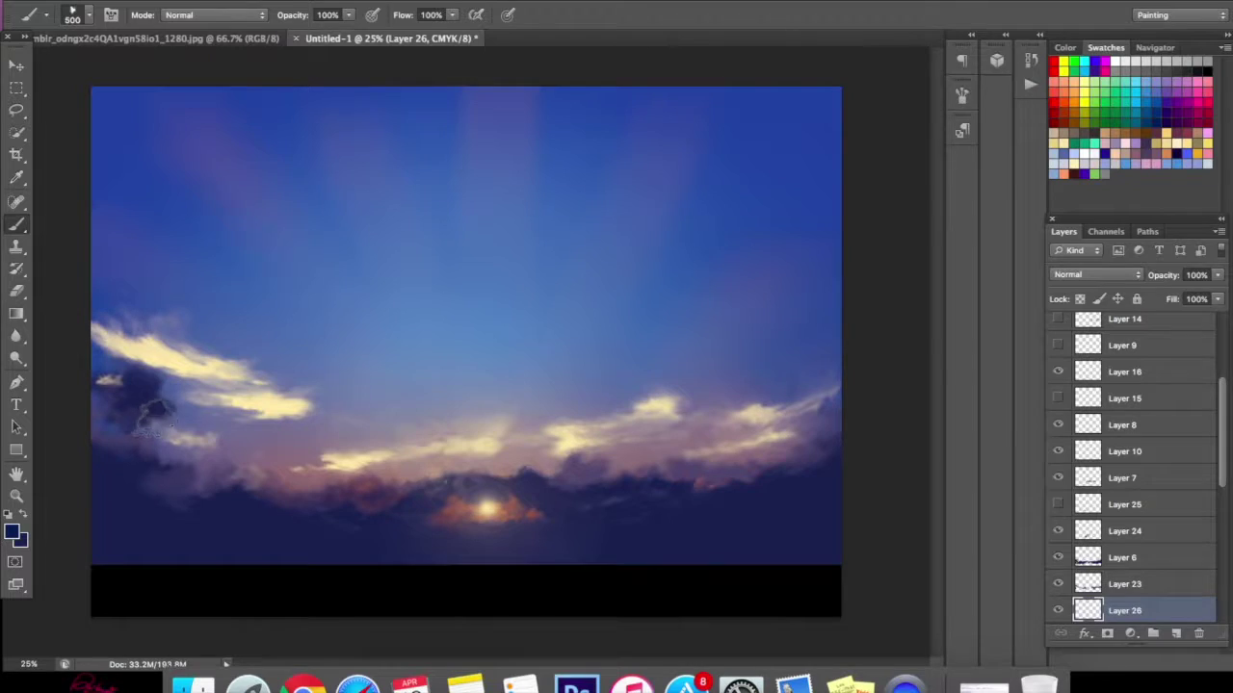
pyautogui.moveTo(192, 366)
pyautogui.mouseDown()
pyautogui.moveTo(159, 342)
pyautogui.moveTo(178, 400)
pyautogui.moveTo(168, 414)
pyautogui.moveTo(255, 402)
pyautogui.moveTo(109, 421)
pyautogui.moveTo(113, 296)
pyautogui.moveTo(166, 330)
pyautogui.moveTo(227, 328)
pyautogui.moveTo(120, 349)
pyautogui.mouseUp()
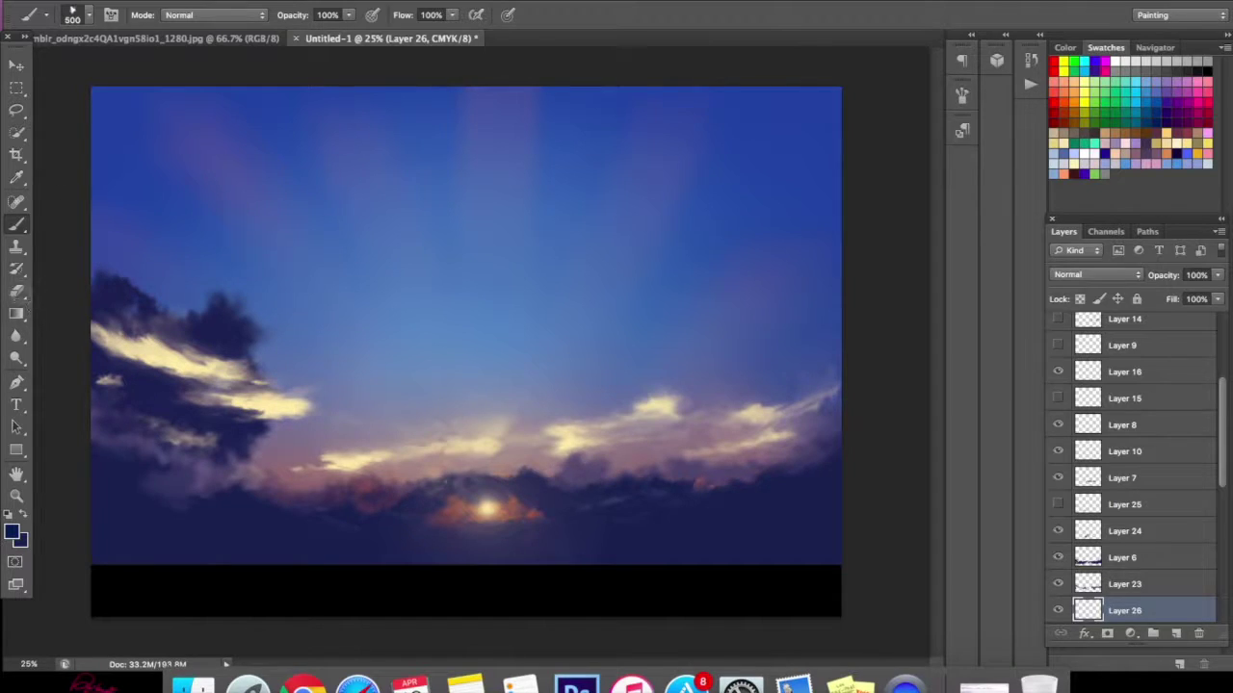
pyautogui.press('v')
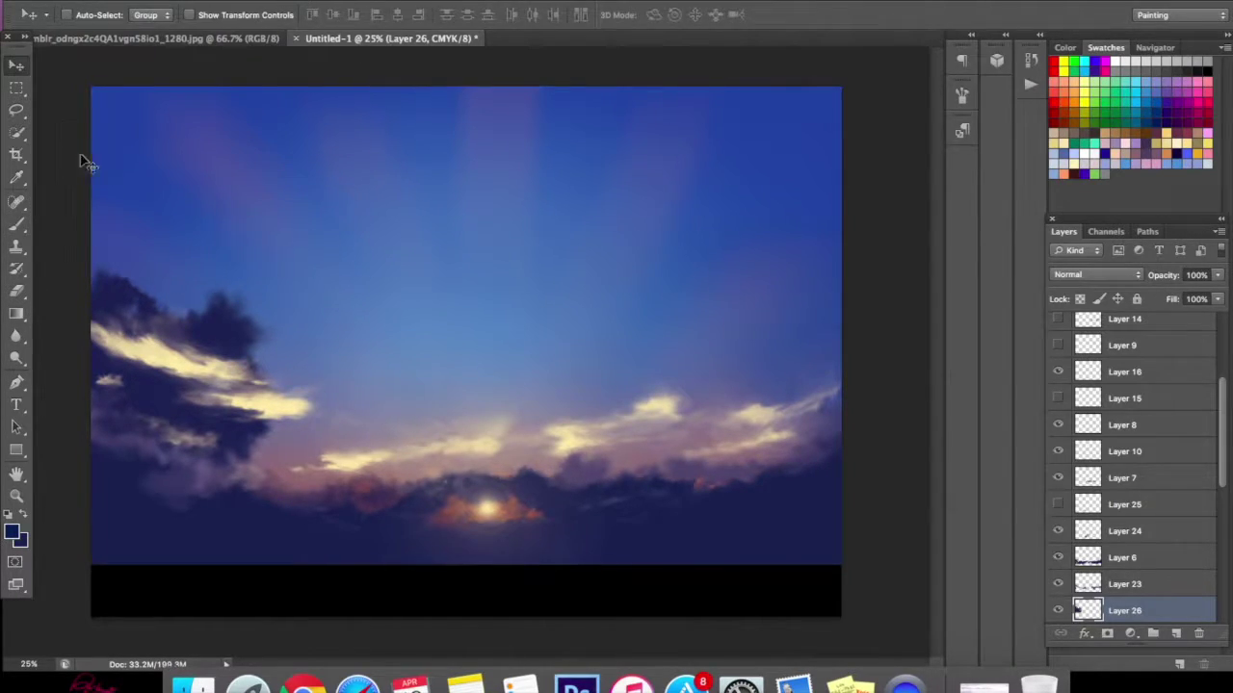
# - Thin the dark navy clouds around the yellow streaks with the 737 px eraser, retouching them with the brush in between
pyautogui.click(16, 291)
pyautogui.moveTo(260, 429)
pyautogui.mouseDown()
pyautogui.moveTo(253, 457)
pyautogui.moveTo(125, 433)
pyautogui.mouseUp()
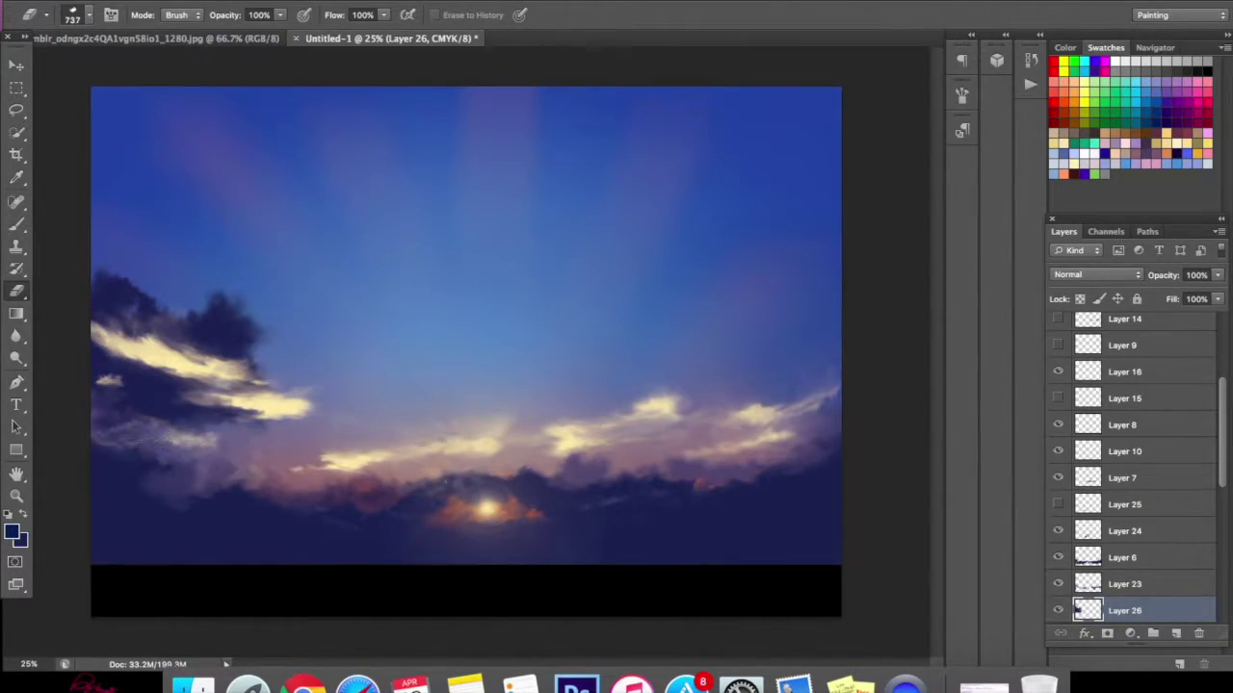
pyautogui.moveTo(219, 301)
pyautogui.mouseDown()
pyautogui.moveTo(238, 339)
pyautogui.moveTo(231, 362)
pyautogui.moveTo(186, 330)
pyautogui.mouseUp()
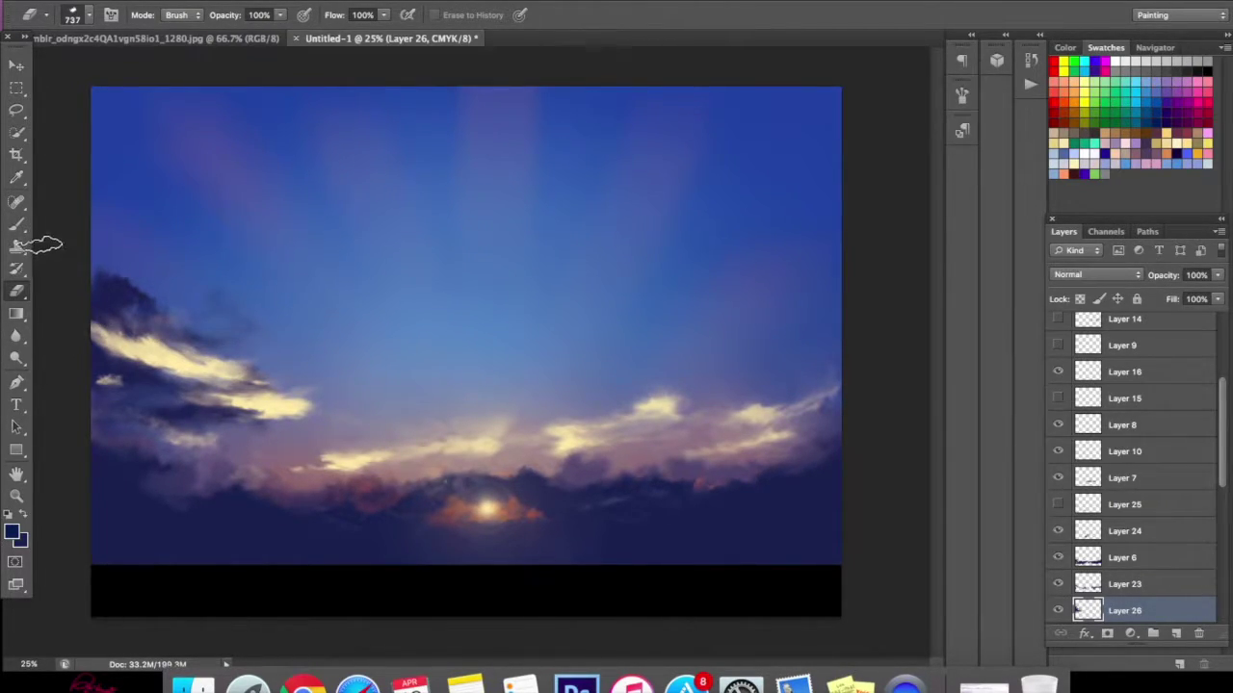
pyautogui.click(17, 224)
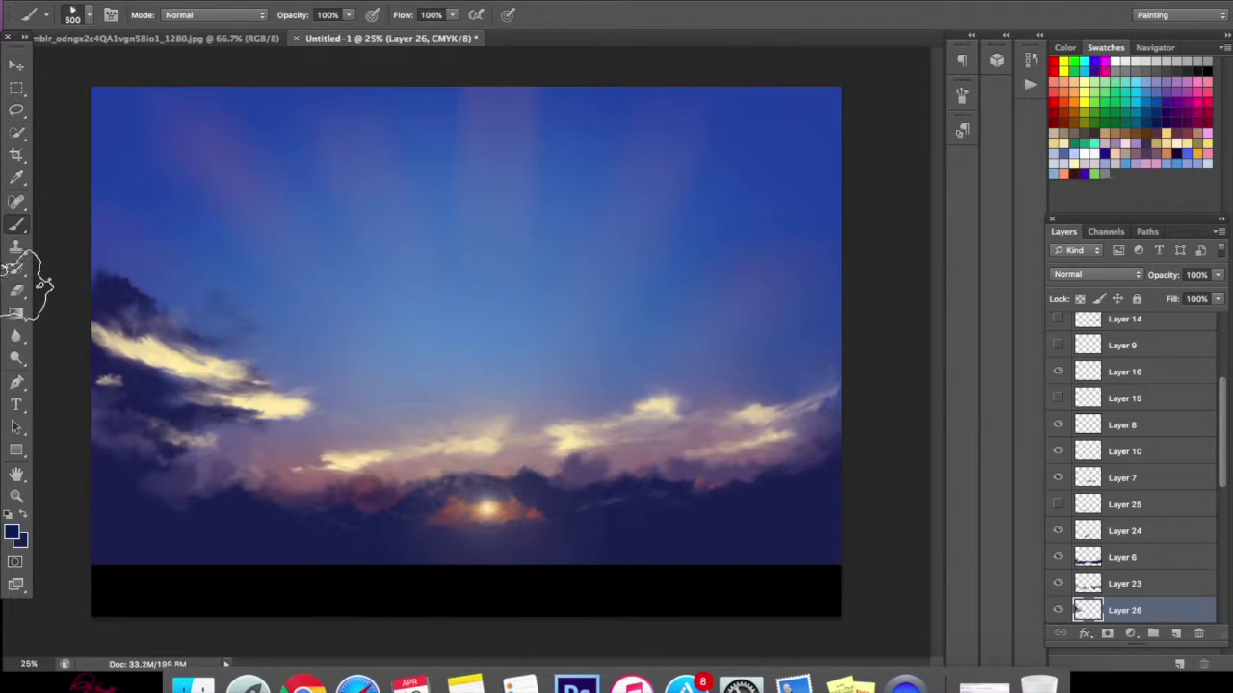
pyautogui.click(17, 291)
pyautogui.moveTo(144, 429); pyautogui.dragTo(197, 441)
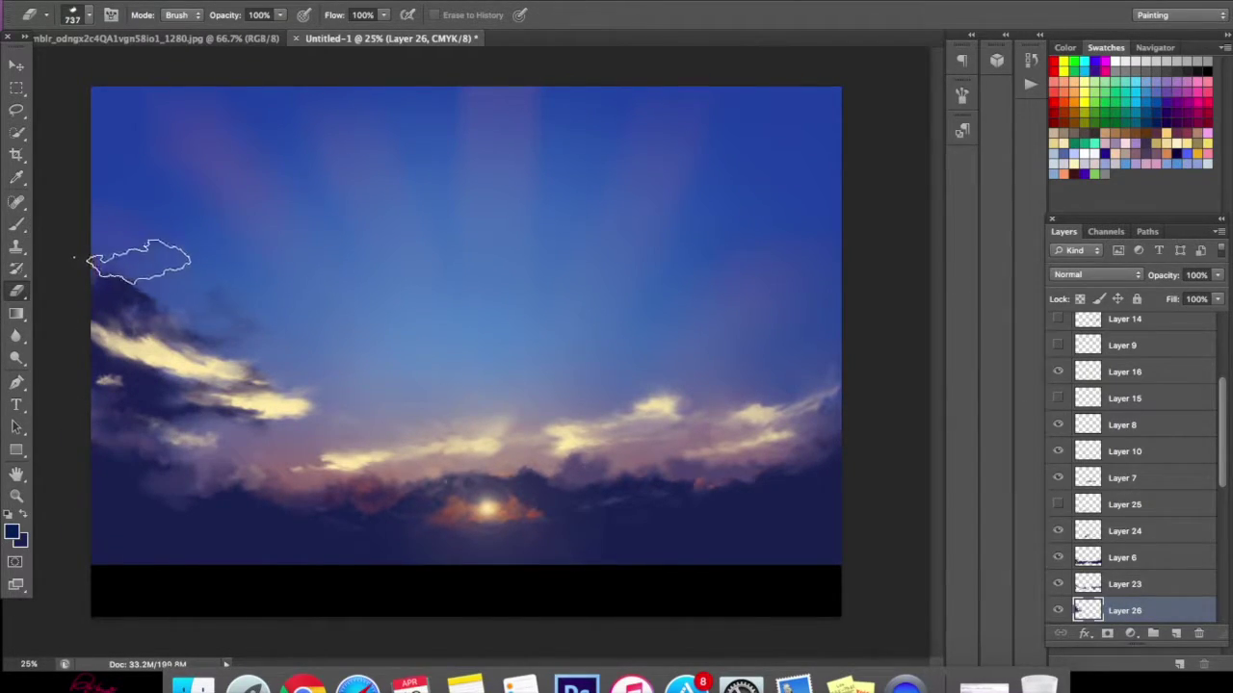
# - Move Layer 26 directly beneath Rectangle 1 and check Layers 26, 22 and 21 by toggling their visibility
pyautogui.moveTo(1114, 614); pyautogui.dragTo(1079, 352)
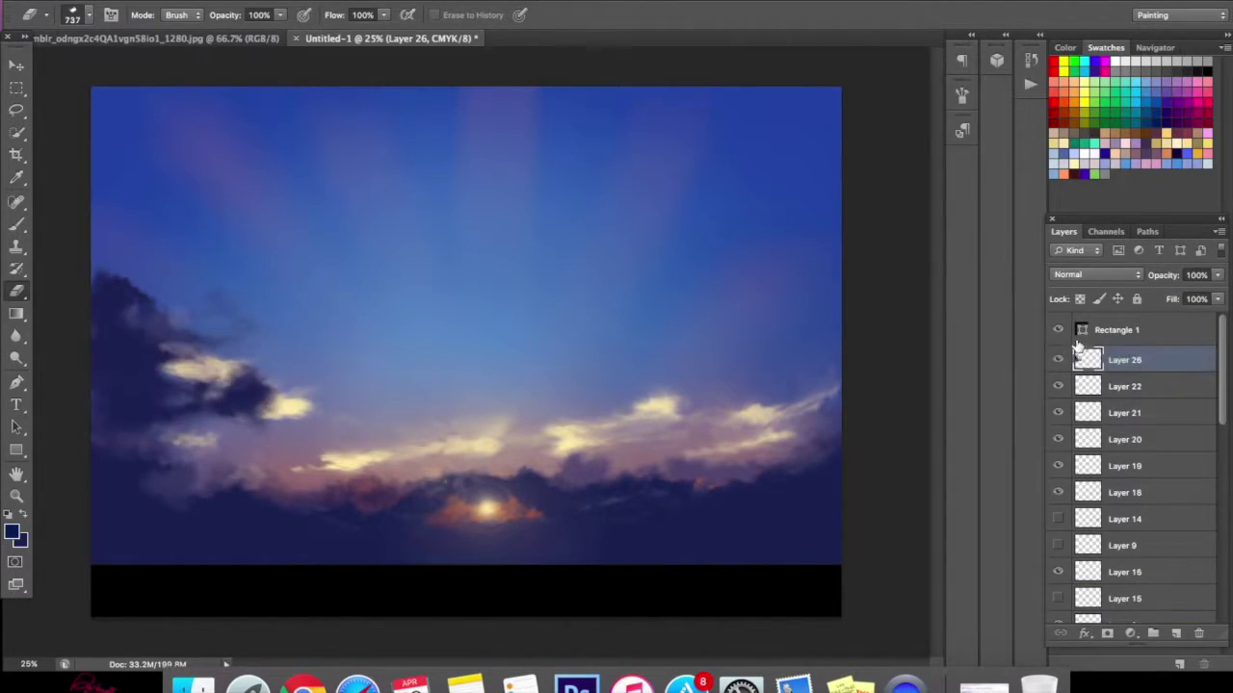
pyautogui.click(1057, 361)
pyautogui.click(1057, 360)
pyautogui.click(1058, 387)
pyautogui.click(1057, 386)
pyautogui.click(1057, 413)
pyautogui.click(1057, 413)
# - Shift the yellow cloud on Layer 21 down and to the right, toward the sun
pyautogui.click(1085, 414)
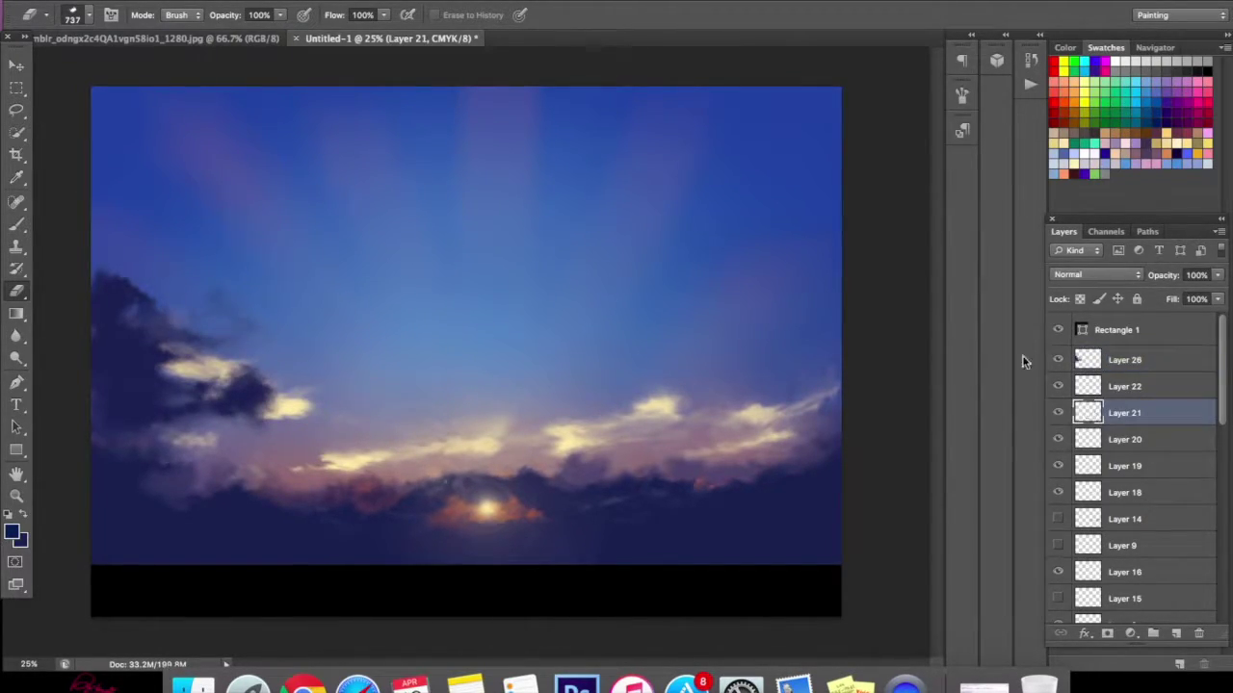
pyautogui.click(17, 66)
pyautogui.moveTo(245, 385); pyautogui.dragTo(286, 404)
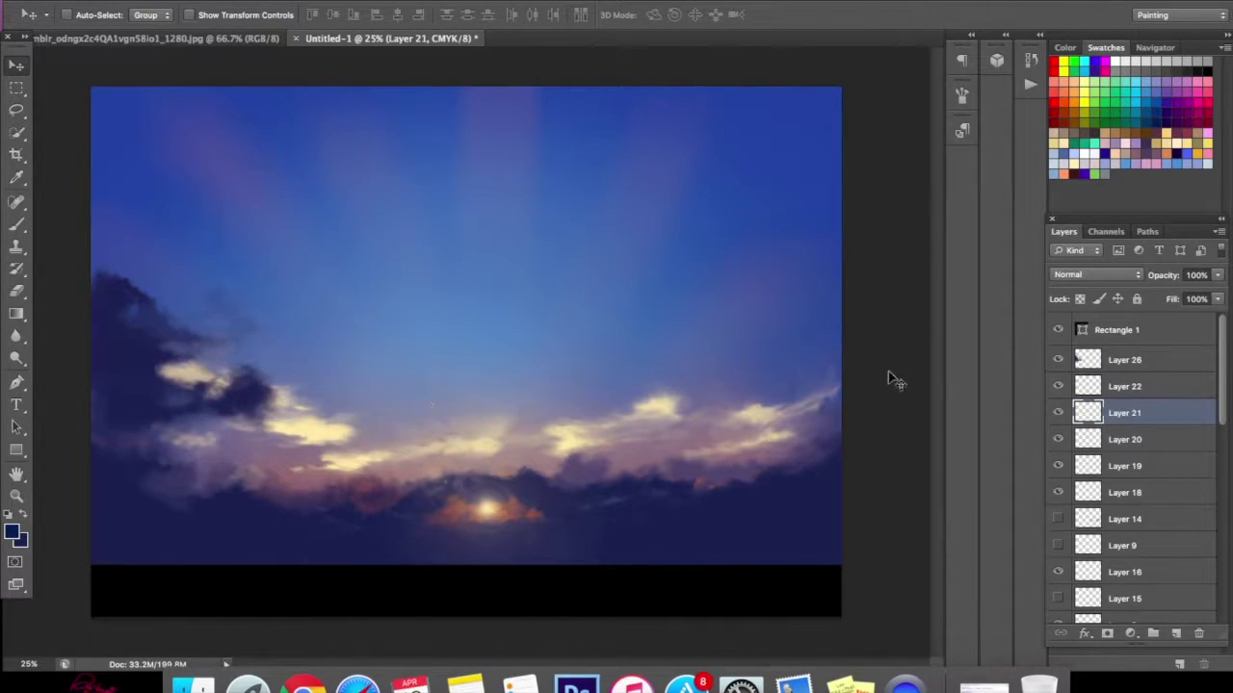
# - Check Layer 26 by toggling its visibility, then erase parts of its dark navy clouds above the yellow streak with the 737 px eraser
pyautogui.click(1058, 360)
pyautogui.click(1057, 360)
pyautogui.click(1088, 362)
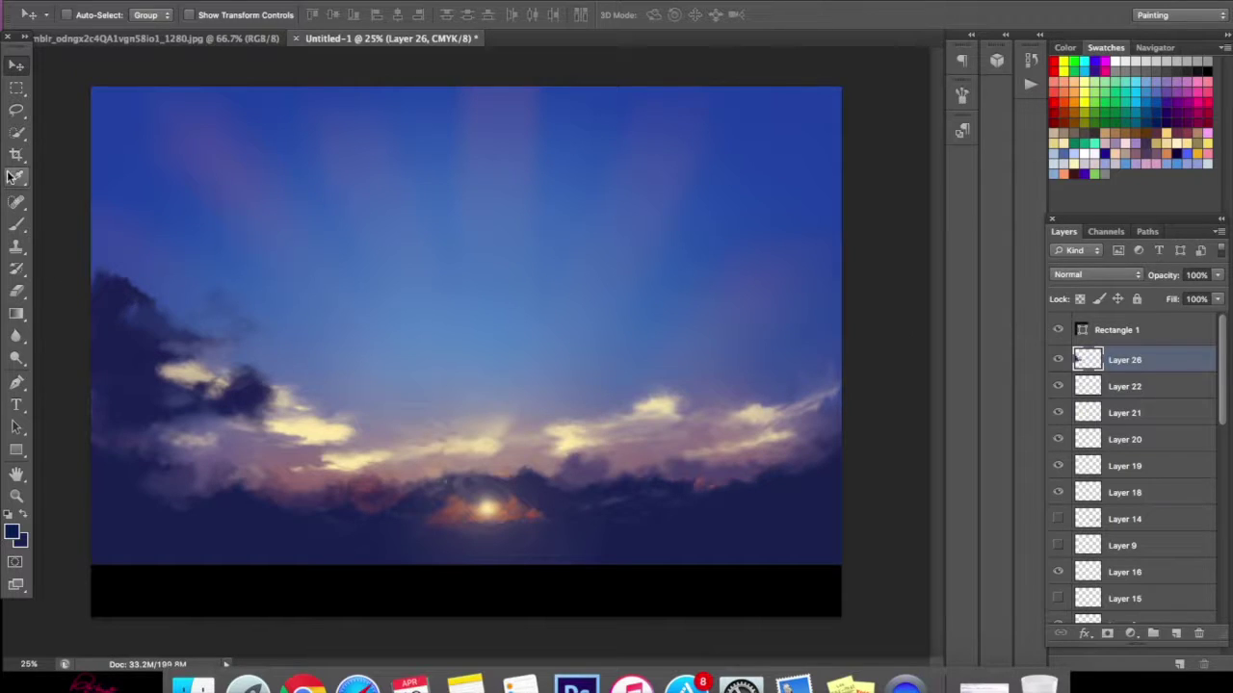
pyautogui.click(18, 291)
pyautogui.rightClick(308, 289)
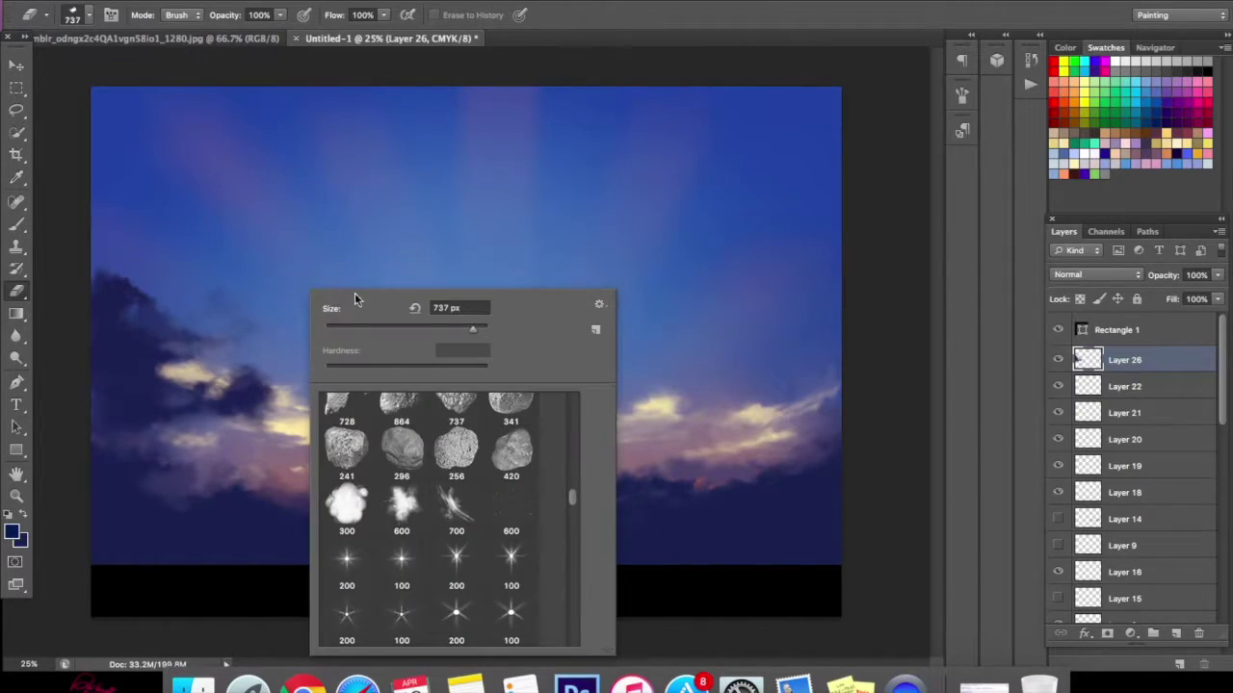
pyautogui.click(277, 383)
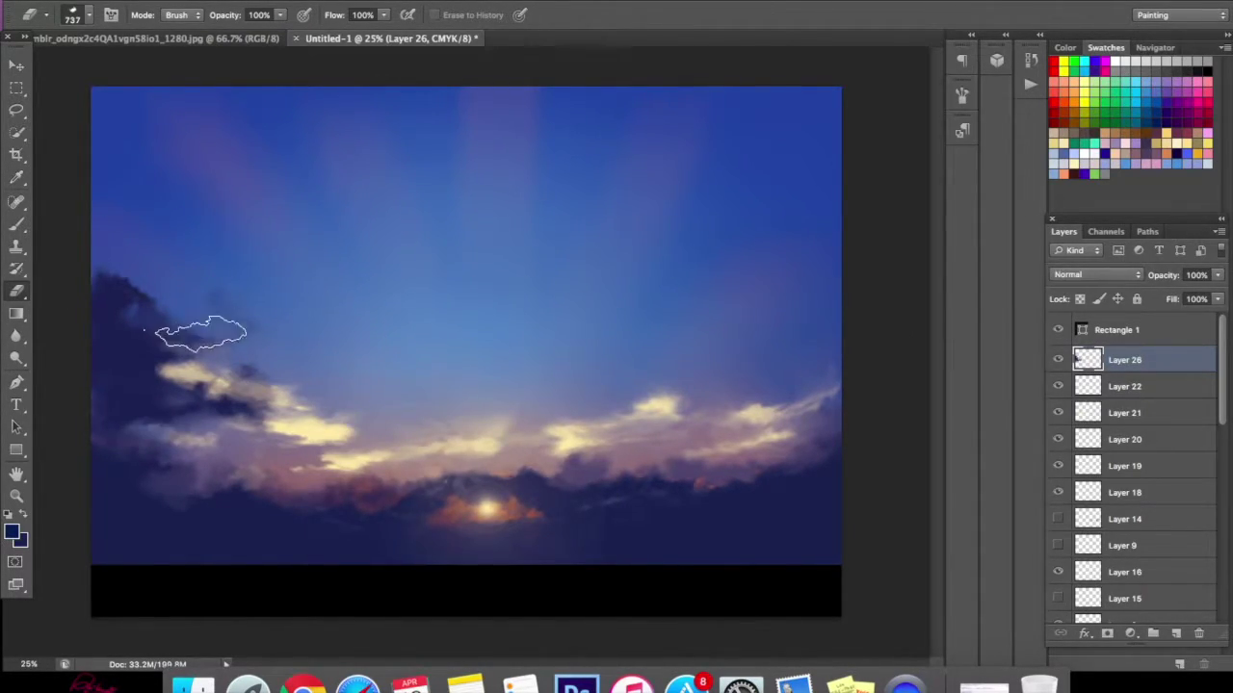
pyautogui.press('[')
pyautogui.press('[')
pyautogui.moveTo(135, 364); pyautogui.dragTo(200, 326)
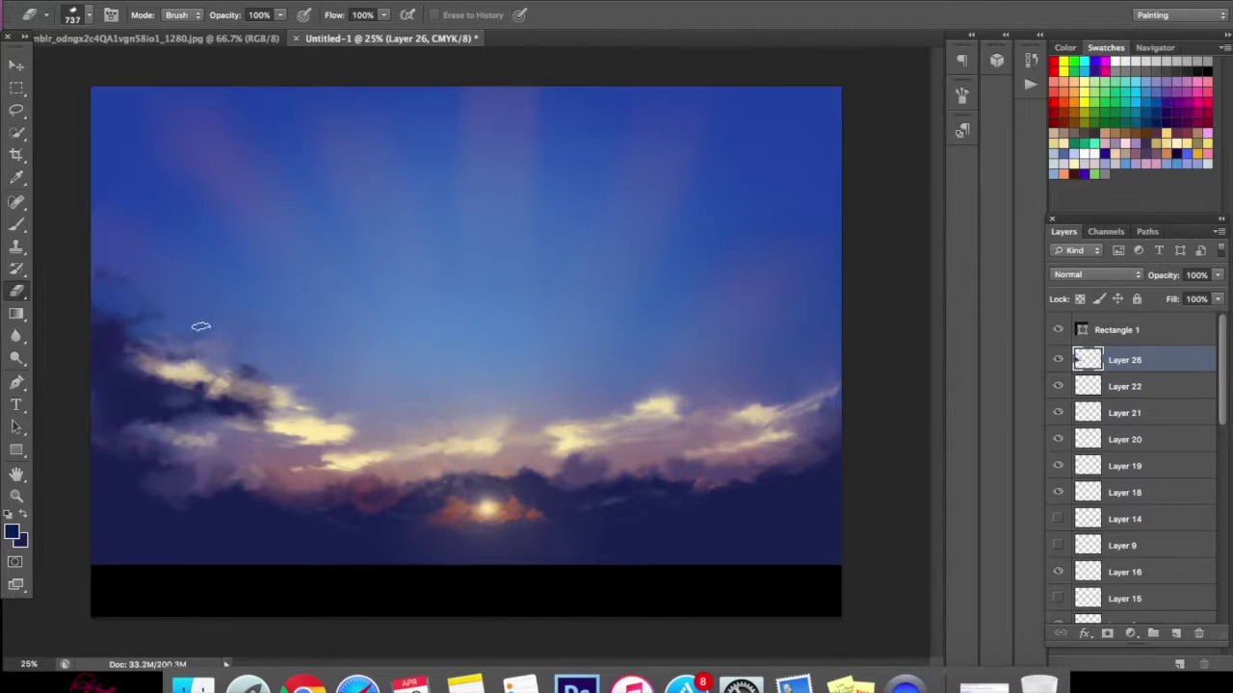
# - Warp the dark clouds on Layer 26, bending them down and to the right along the yellow streak
pyautogui.press('v')
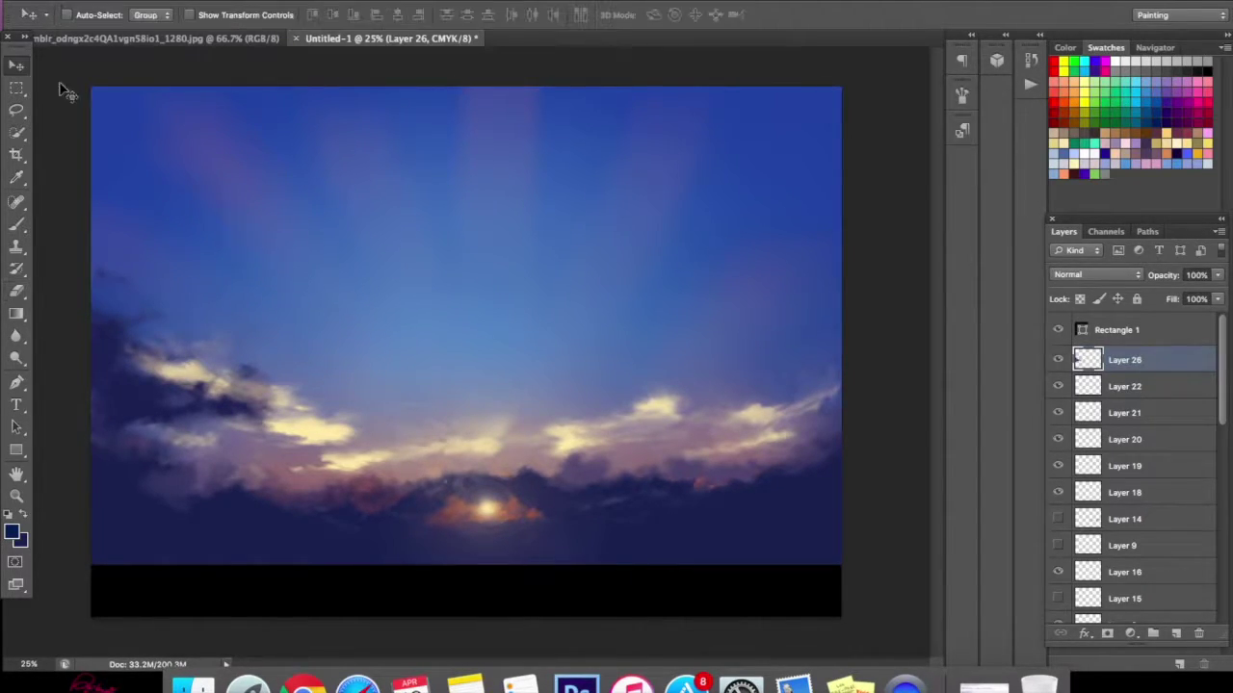
pyautogui.press('super+t')
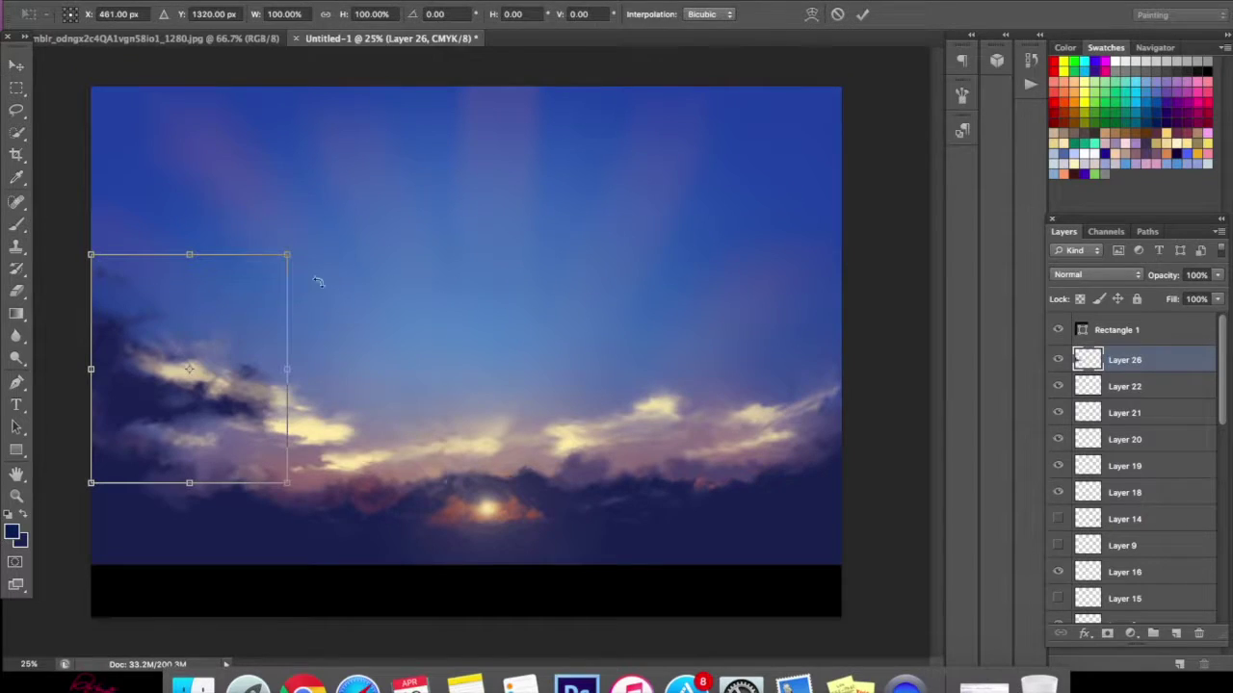
pyautogui.click(814, 15)
pyautogui.moveTo(185, 354); pyautogui.dragTo(298, 473)
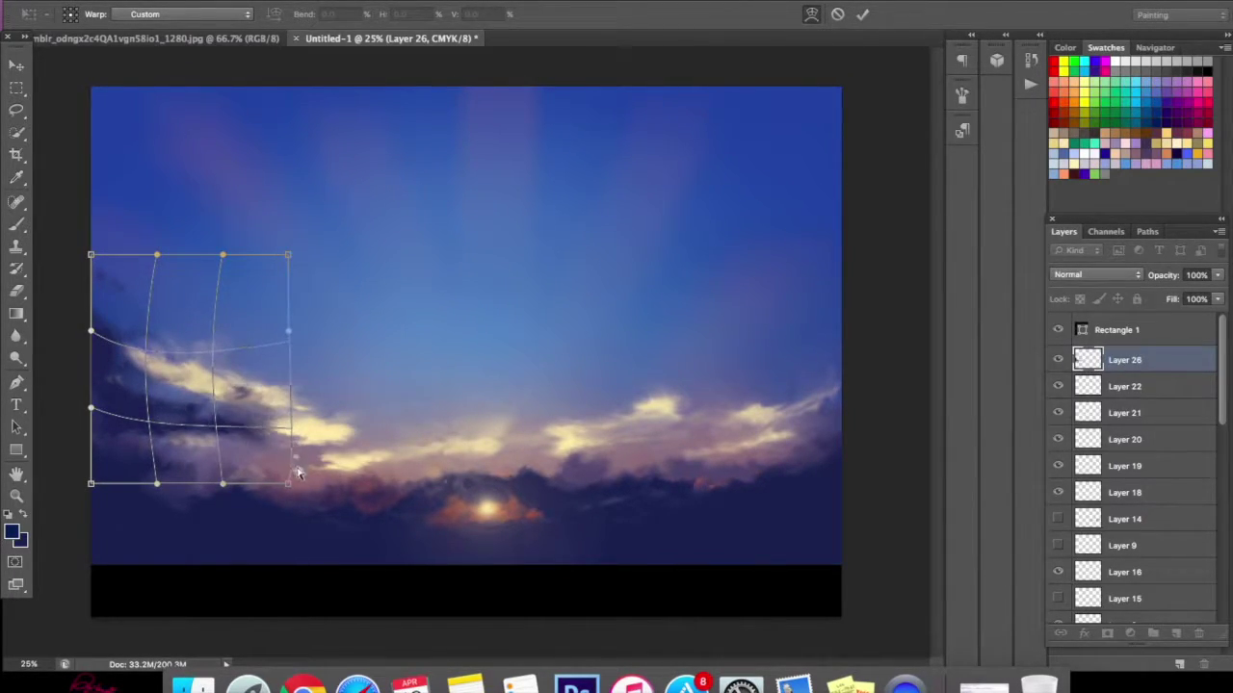
# - Distort and skew Layer 26 so its upper right corner stretches outward over the yellow streak, and apply the transformation
pyautogui.rightClick(254, 375)
pyautogui.rightClick(272, 403)
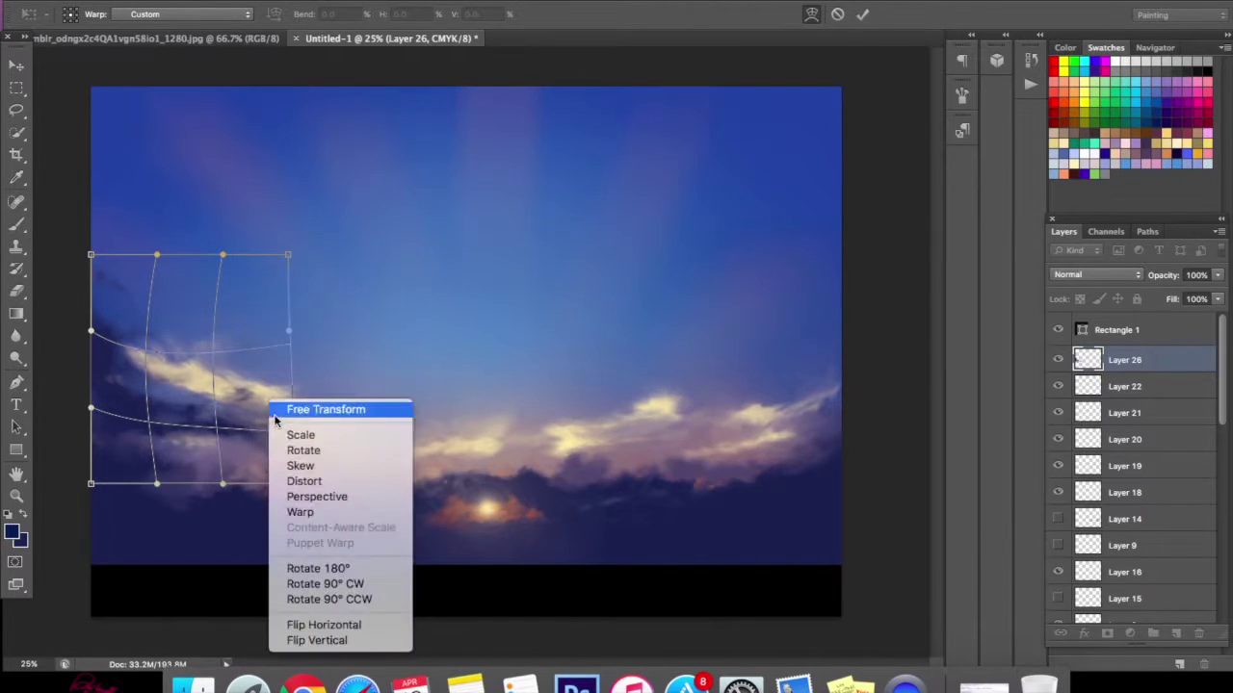
pyautogui.click(300, 480)
pyautogui.moveTo(289, 255); pyautogui.dragTo(333, 275)
pyautogui.moveTo(321, 379); pyautogui.dragTo(308, 383)
pyautogui.moveTo(270, 429); pyautogui.dragTo(262, 434)
pyautogui.moveTo(316, 274); pyautogui.dragTo(336, 264)
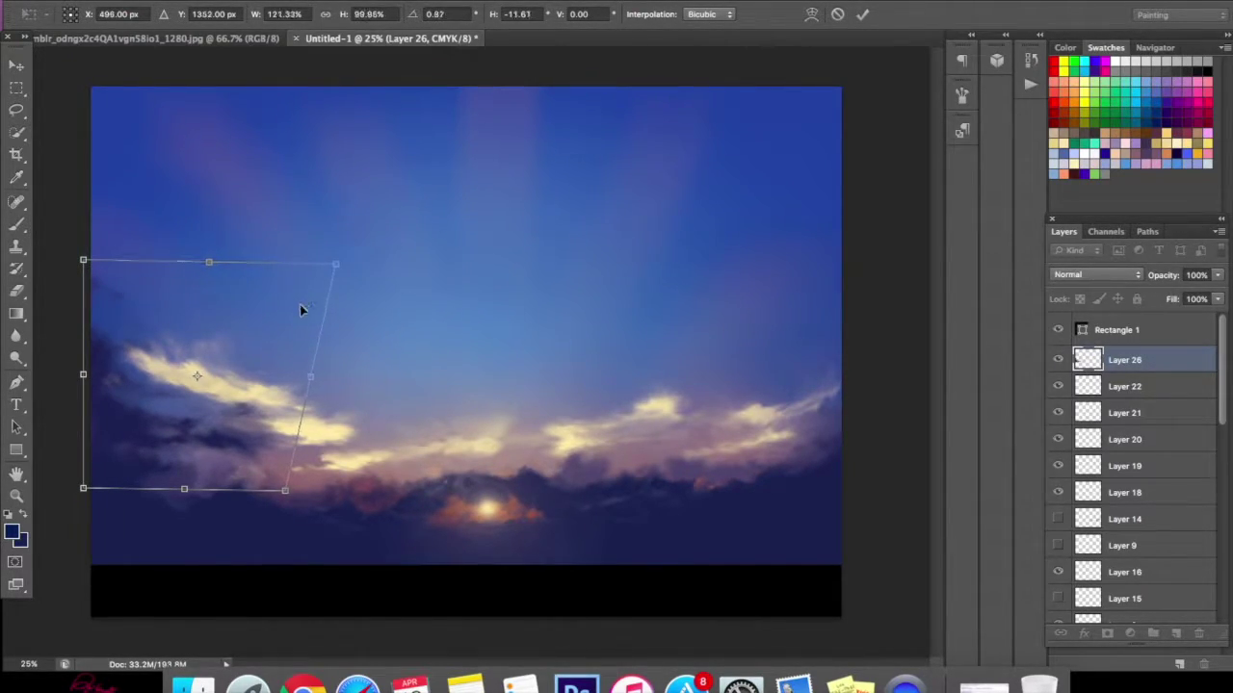
pyautogui.rightClick(299, 310)
pyautogui.click(332, 402)
pyautogui.moveTo(336, 273)
pyautogui.mouseDown()
pyautogui.moveTo(365, 265)
pyautogui.moveTo(313, 301)
pyautogui.moveTo(308, 277)
pyautogui.moveTo(339, 281)
pyautogui.mouseUp()
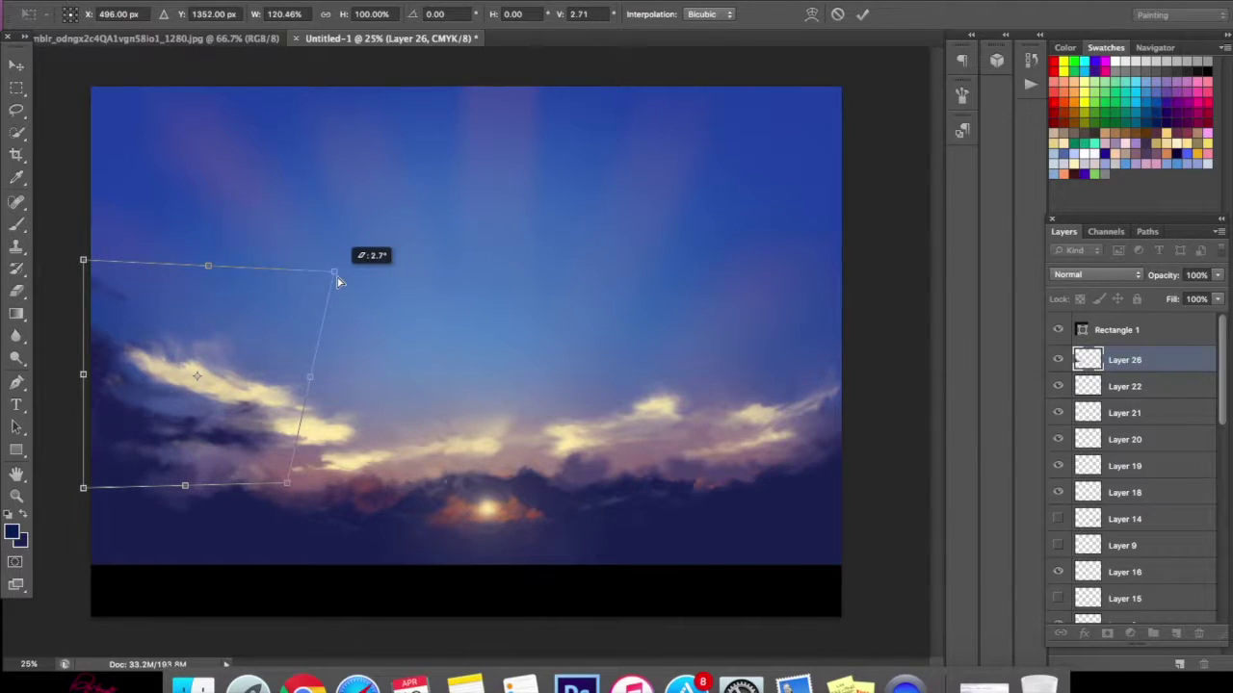
pyautogui.click(863, 18)
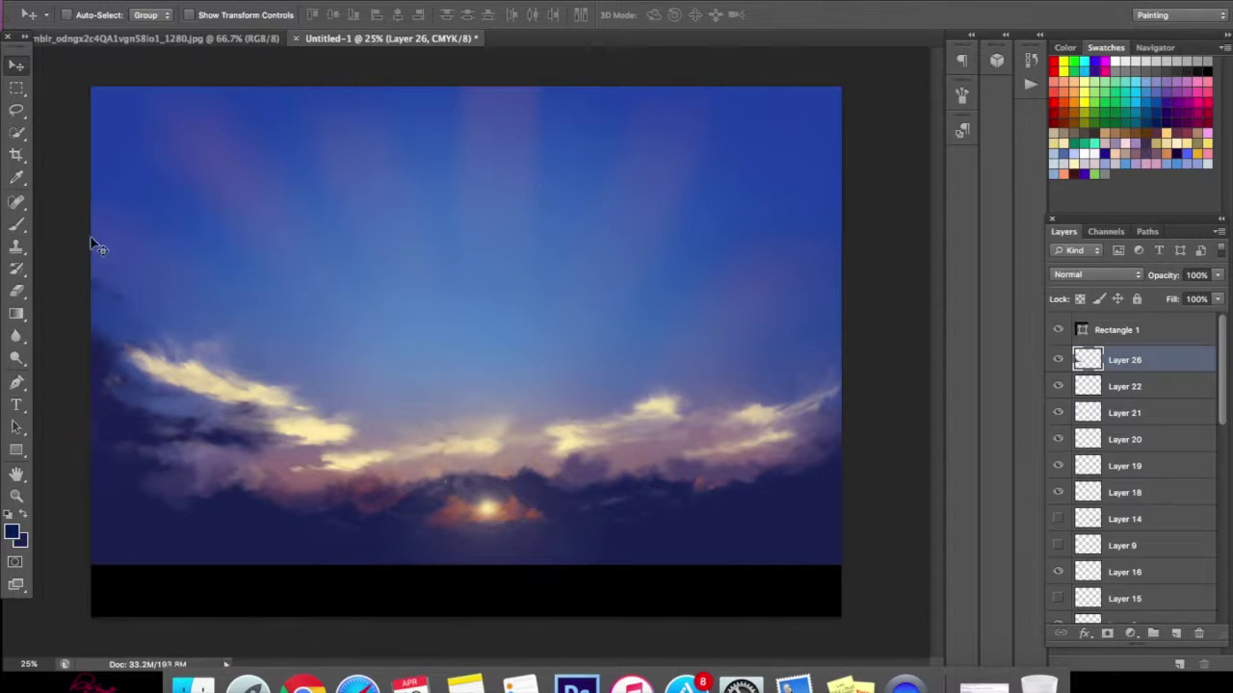
# - Sample a dark blue from the clouds in the reference sunset photo as the foreground colour and return to the Untitled-1 painting
pyautogui.click(159, 39)
pyautogui.click(404, 38)
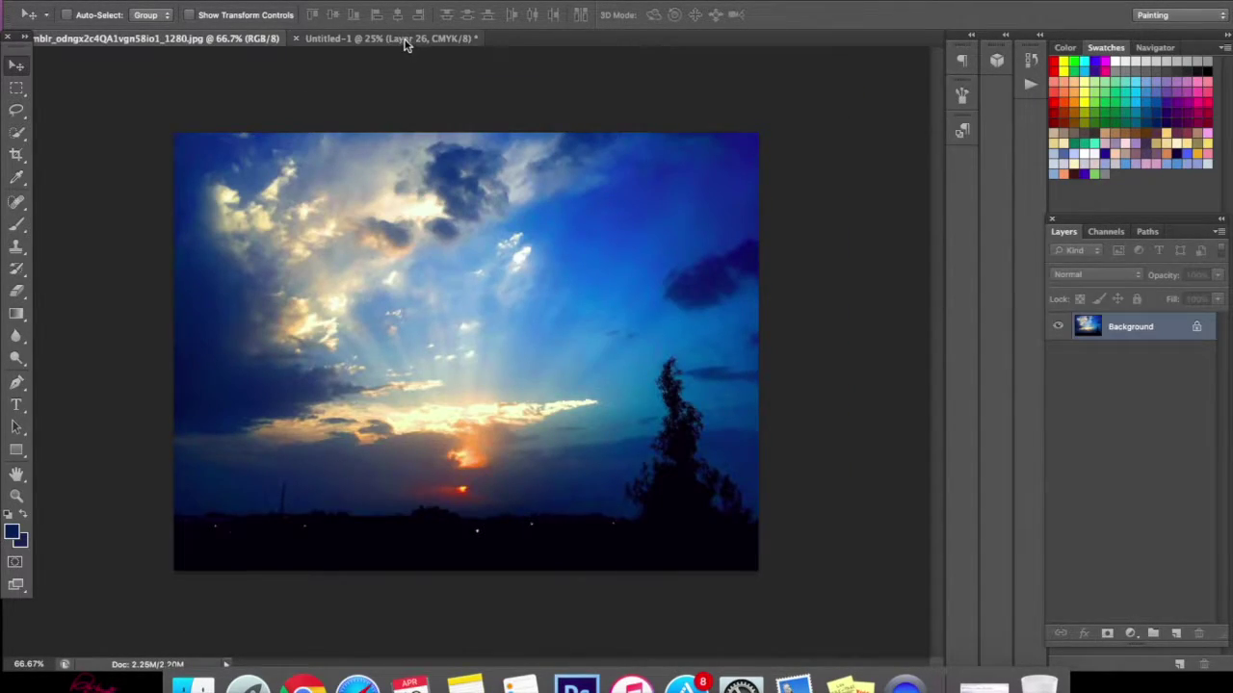
pyautogui.click(159, 39)
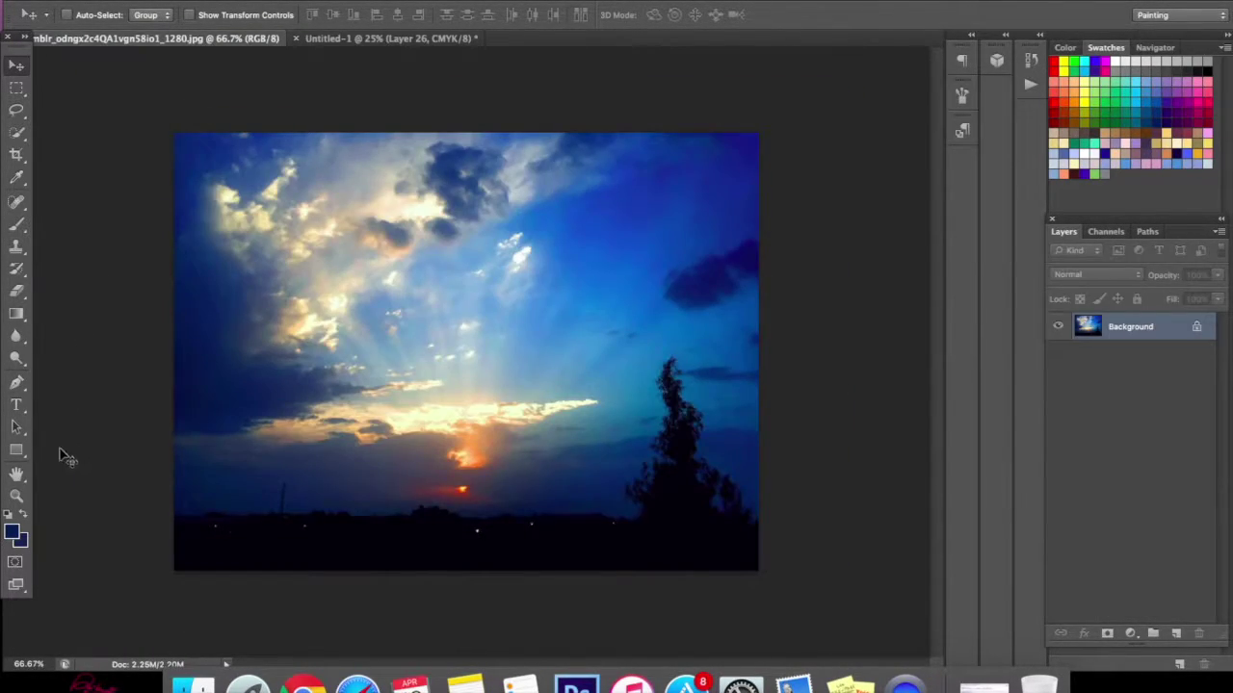
pyautogui.click(13, 535)
pyautogui.click(267, 362)
pyautogui.click(980, 223)
pyautogui.click(342, 39)
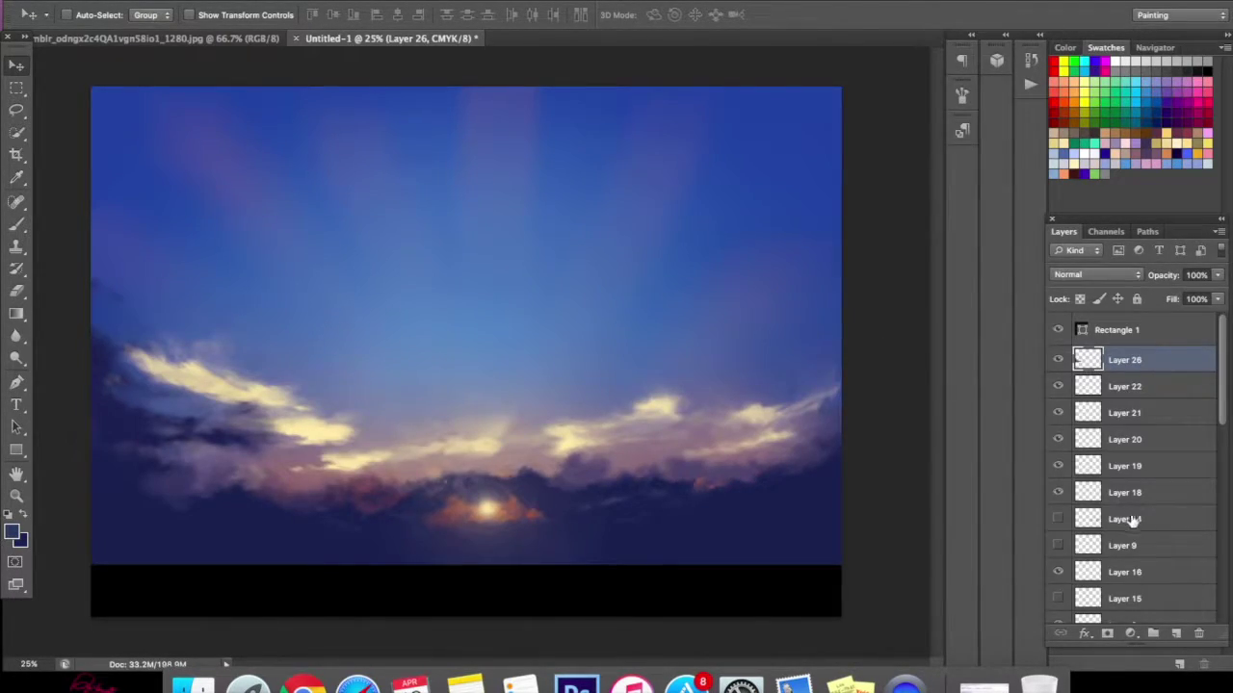
# - Add Layer 27 directly beneath Layer 21 and paint dark blue clouds above the yellow streak with the 500 px brush
pyautogui.click(1175, 635)
pyautogui.click(24, 223)
pyautogui.moveTo(151, 308)
pyautogui.mouseDown()
pyautogui.moveTo(188, 355)
pyautogui.moveTo(154, 359)
pyautogui.moveTo(166, 357)
pyautogui.moveTo(188, 271)
pyautogui.moveTo(168, 269)
pyautogui.moveTo(161, 310)
pyautogui.moveTo(224, 356)
pyautogui.moveTo(174, 352)
pyautogui.moveTo(156, 313)
pyautogui.moveTo(140, 313)
pyautogui.moveTo(147, 351)
pyautogui.moveTo(152, 249)
pyautogui.mouseUp()
pyautogui.moveTo(1112, 358); pyautogui.dragTo(1106, 445)
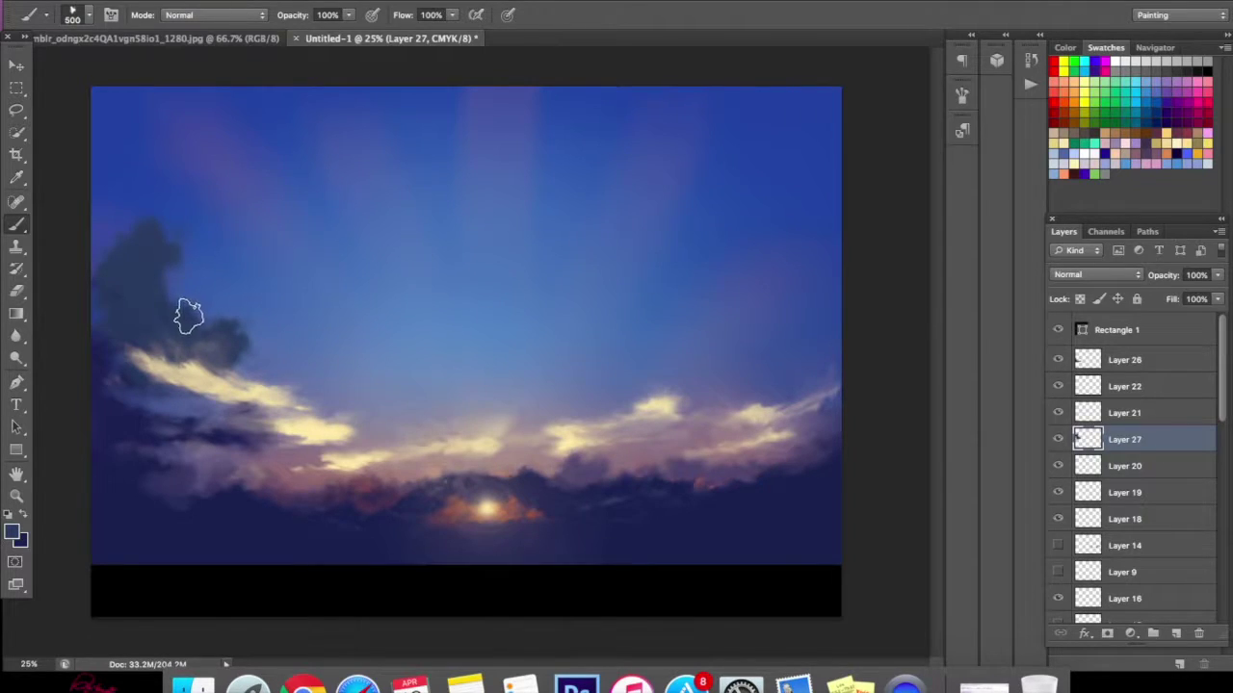
pyautogui.moveTo(207, 318)
pyautogui.mouseDown()
pyautogui.moveTo(234, 350)
pyautogui.moveTo(221, 302)
pyautogui.moveTo(242, 289)
pyautogui.moveTo(274, 332)
pyautogui.mouseUp()
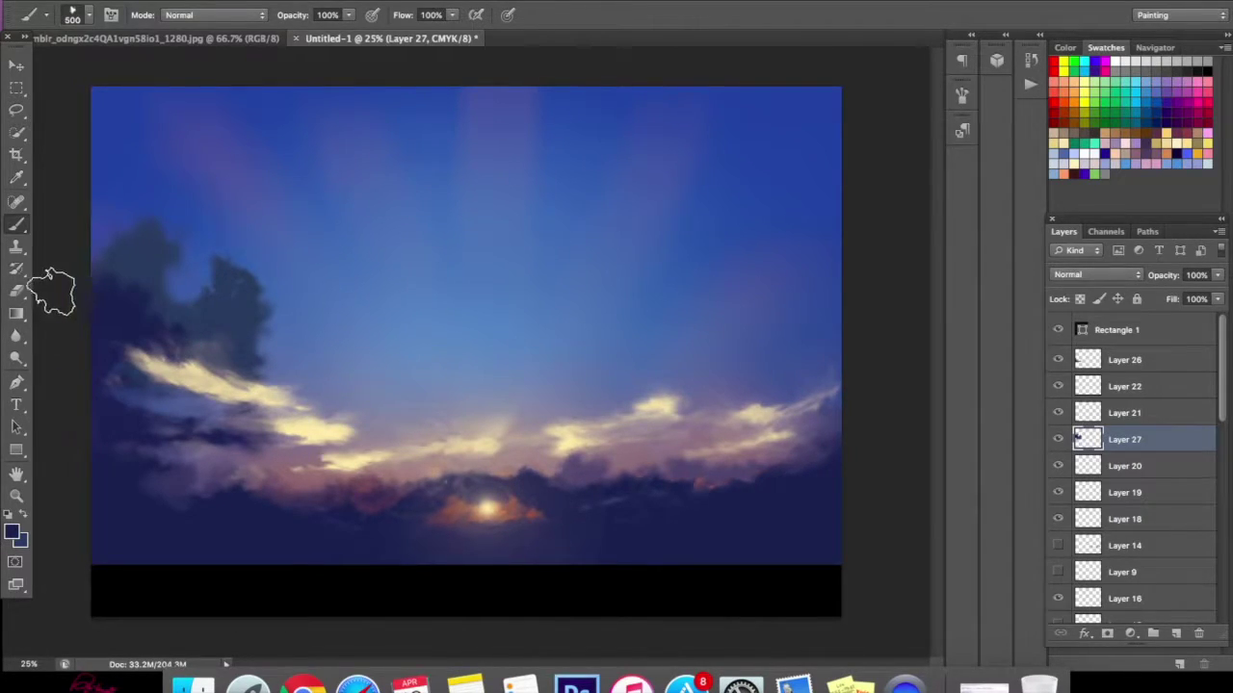
# - Thin and soften the dark blue clouds on Layer 27 with the 737 px eraser, reducing the eraser size for finer areas
pyautogui.click(16, 291)
pyautogui.moveTo(210, 228)
pyautogui.mouseDown()
pyautogui.moveTo(298, 224)
pyautogui.moveTo(286, 287)
pyautogui.moveTo(250, 257)
pyautogui.mouseUp()
pyautogui.press('[')
pyautogui.press('[')
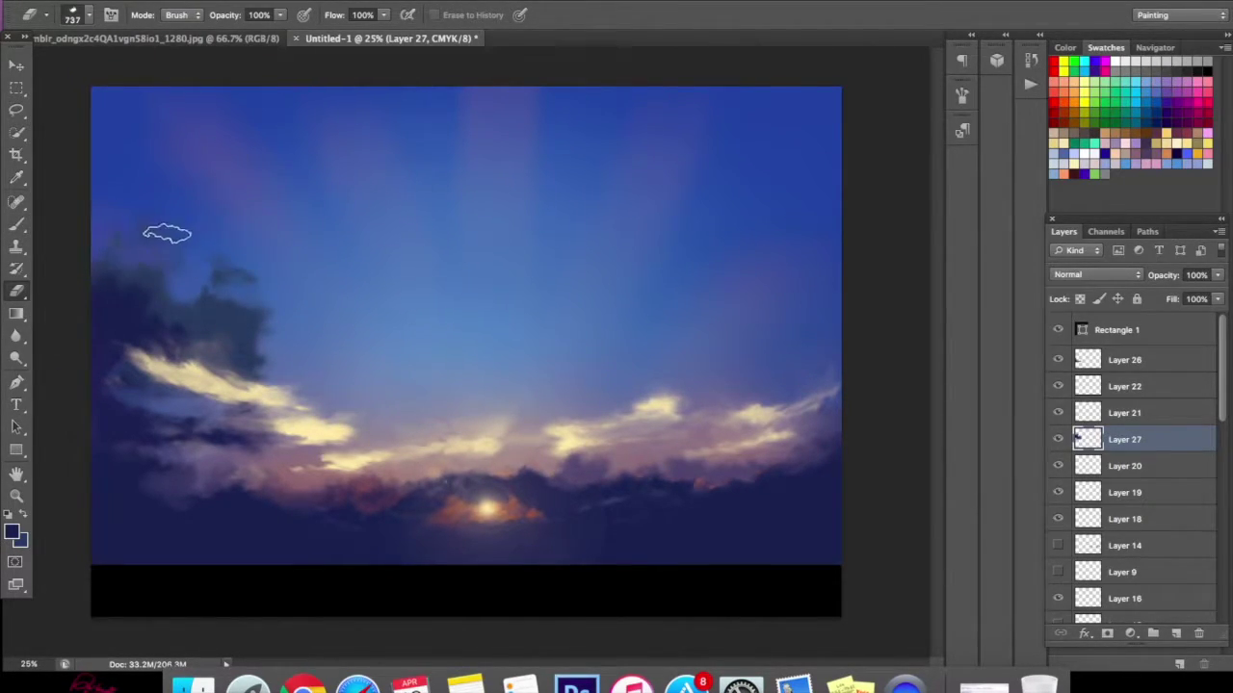
pyautogui.moveTo(161, 293)
pyautogui.mouseDown()
pyautogui.moveTo(275, 344)
pyautogui.moveTo(297, 289)
pyautogui.moveTo(261, 338)
pyautogui.mouseUp()
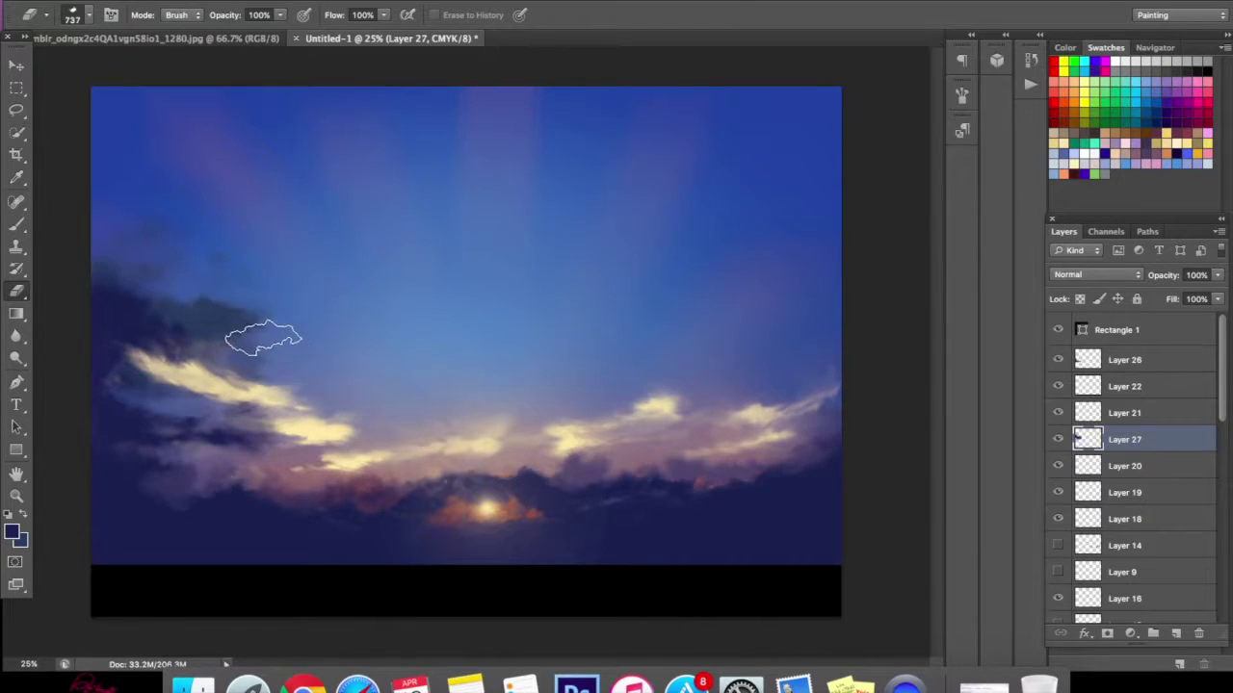
pyautogui.press('[')
pyautogui.moveTo(240, 393); pyautogui.dragTo(243, 383)
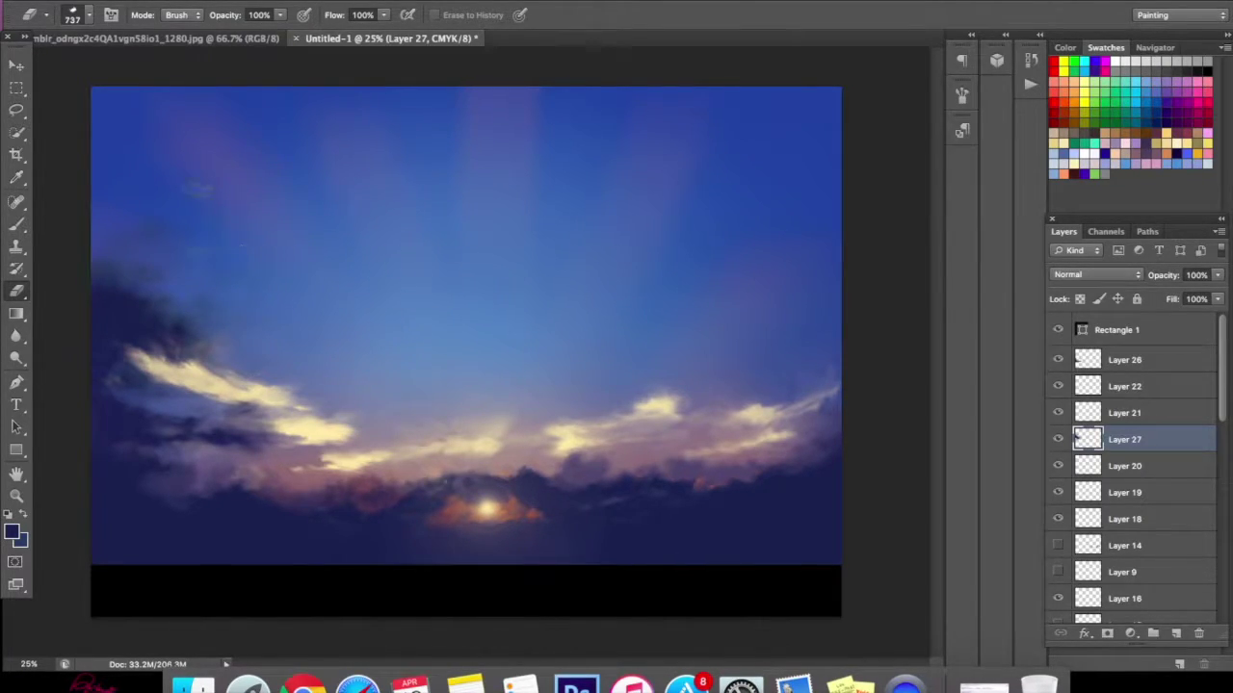
# - Paint more dark clouds above the yellow streak on Layer 27 and trim them into wisps with the eraser
pyautogui.press('b')
pyautogui.moveTo(165, 309)
pyautogui.mouseDown()
pyautogui.moveTo(216, 315)
pyautogui.moveTo(183, 308)
pyautogui.moveTo(193, 241)
pyautogui.moveTo(137, 267)
pyautogui.moveTo(128, 213)
pyautogui.moveTo(170, 204)
pyautogui.moveTo(180, 286)
pyautogui.moveTo(227, 301)
pyautogui.moveTo(226, 321)
pyautogui.moveTo(285, 257)
pyautogui.moveTo(218, 231)
pyautogui.moveTo(232, 320)
pyautogui.moveTo(200, 350)
pyautogui.moveTo(239, 349)
pyautogui.moveTo(270, 219)
pyautogui.mouseUp()
pyautogui.click(16, 291)
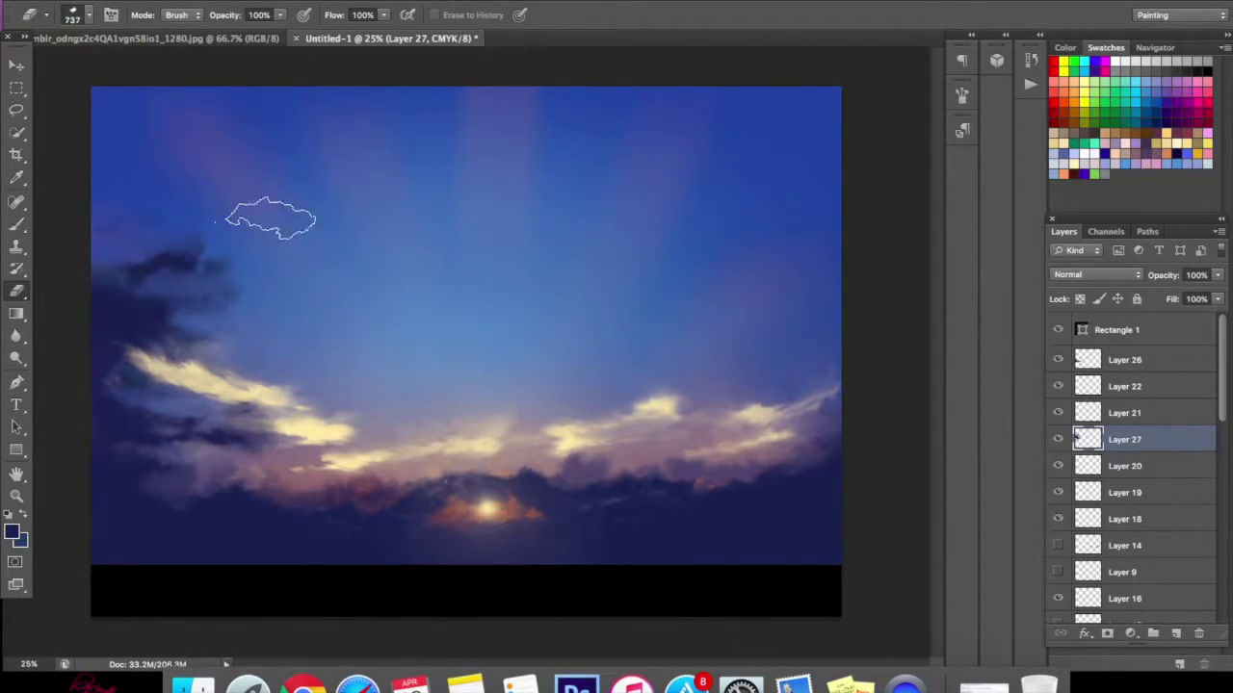
# - Sample the beige #cdbc9a from the yellow cloud streak as the foreground colour
pyautogui.click(14, 529)
pyautogui.click(179, 363)
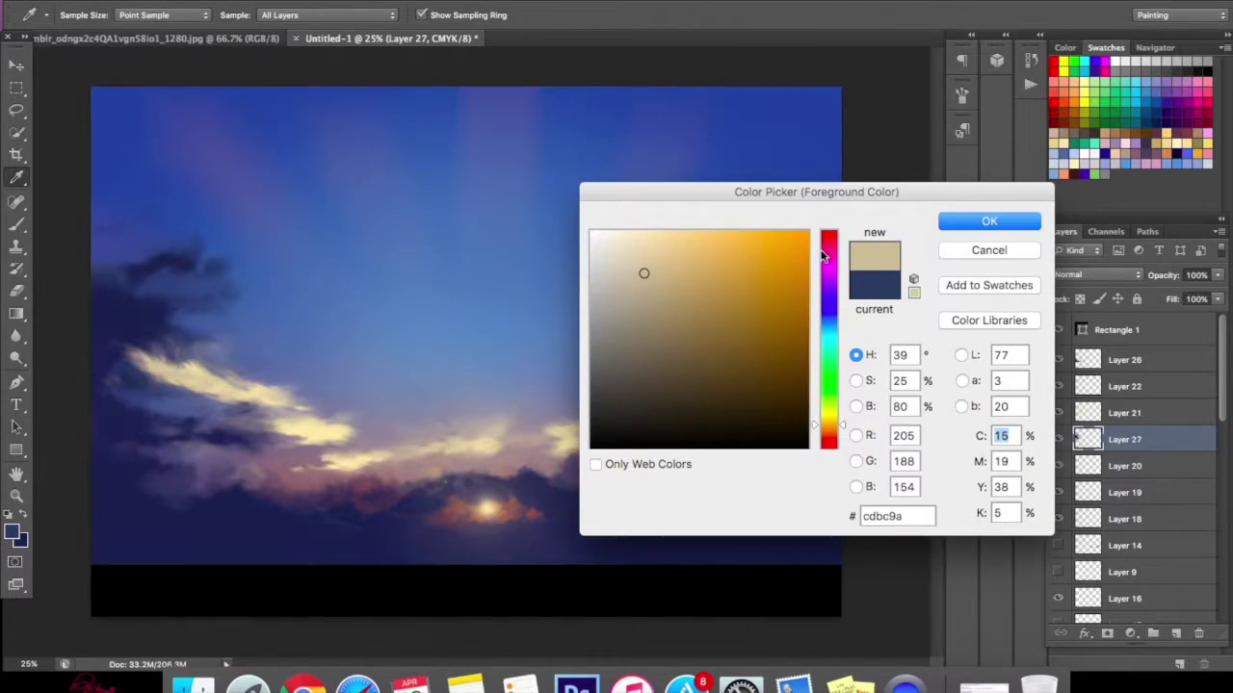
pyautogui.click(958, 223)
# - Try beige lit clouds beside the dark clouds on Layer 27, thinning them with the eraser and checking the layer's visibility
pyautogui.click(17, 225)
pyautogui.moveTo(234, 283)
pyautogui.mouseDown()
pyautogui.moveTo(189, 286)
pyautogui.moveTo(183, 275)
pyautogui.mouseUp()
pyautogui.moveTo(240, 309)
pyautogui.mouseDown()
pyautogui.moveTo(313, 318)
pyautogui.moveTo(202, 336)
pyautogui.mouseUp()
pyautogui.moveTo(327, 332)
pyautogui.mouseDown()
pyautogui.moveTo(221, 346)
pyautogui.moveTo(251, 322)
pyautogui.moveTo(188, 279)
pyautogui.mouseUp()
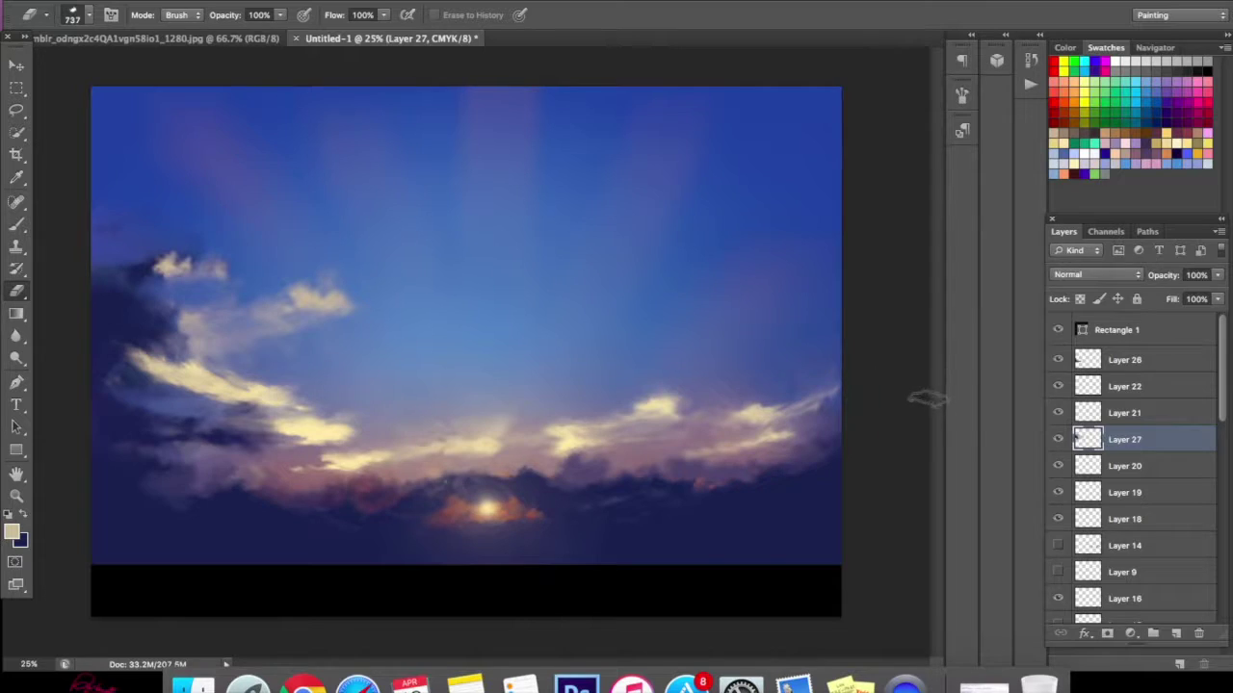
pyautogui.click(1057, 439)
pyautogui.click(1056, 439)
# - Step back through the history until all beige cloud strokes on Layer 27 are undone
pyautogui.press('super+d')
pyautogui.click(190, 2)
pyautogui.click(190, 27)
pyautogui.click(185, 3)
pyautogui.click(179, 24)
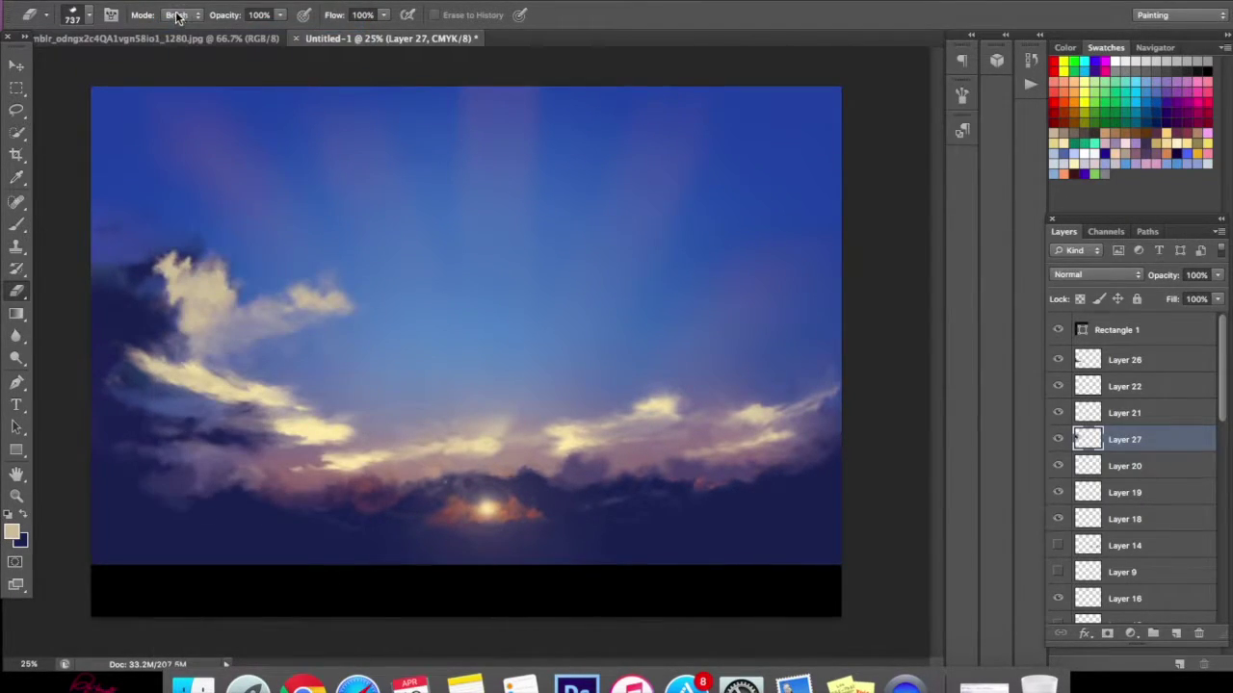
pyautogui.click(185, 2)
pyautogui.click(185, 24)
pyautogui.click(185, 3)
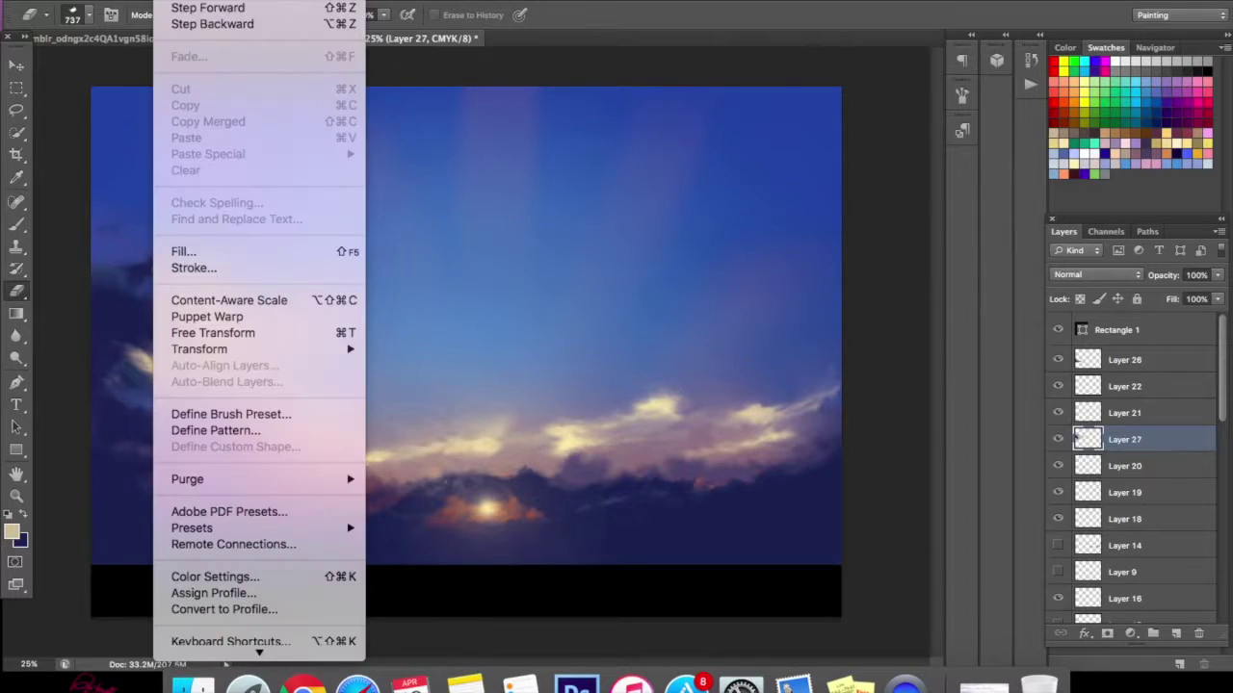
pyautogui.click(184, 24)
pyautogui.click(185, 3)
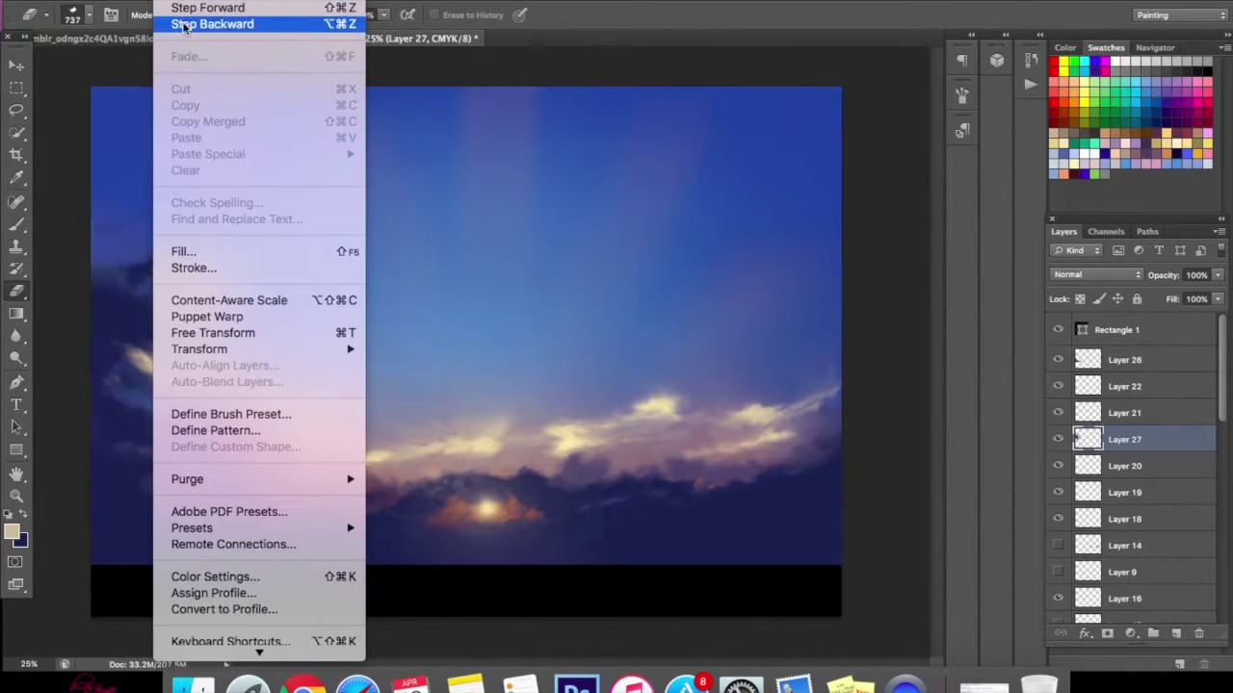
pyautogui.click(185, 24)
pyautogui.click(185, 3)
pyautogui.click(185, 24)
pyautogui.click(185, 2)
pyautogui.click(185, 24)
pyautogui.click(185, 3)
pyautogui.click(185, 24)
pyautogui.click(177, 3)
pyautogui.click(185, 24)
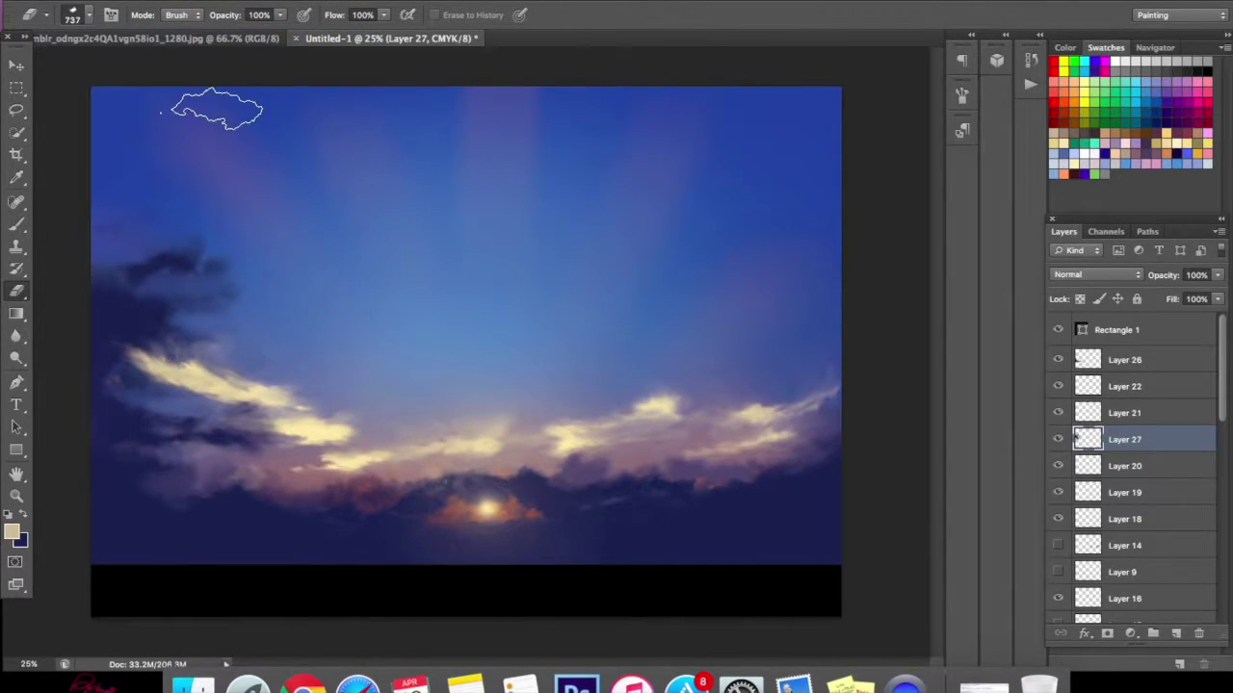
# - Add a new layer above Layer 27, paint beige lit clouds over the dark clouds, and thin them into wisps with the 737 px eraser
pyautogui.click(1175, 635)
pyautogui.click(16, 223)
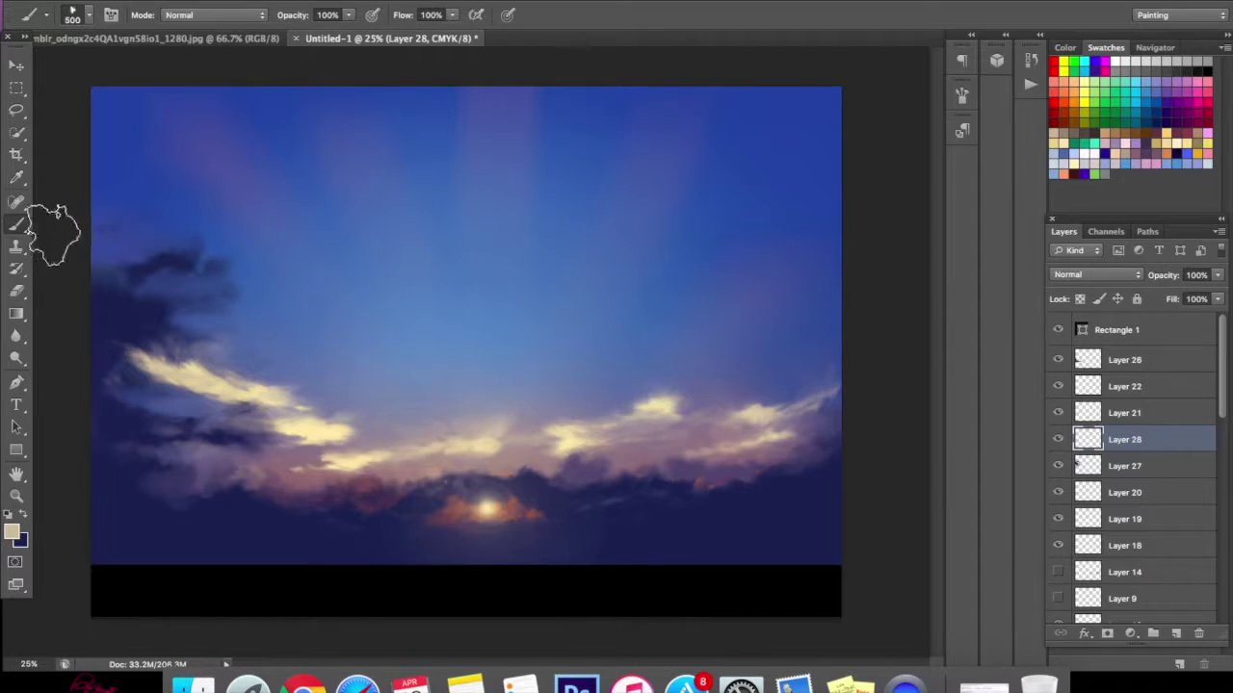
pyautogui.moveTo(202, 302)
pyautogui.mouseDown()
pyautogui.moveTo(211, 264)
pyautogui.moveTo(197, 244)
pyautogui.moveTo(224, 282)
pyautogui.moveTo(176, 291)
pyautogui.moveTo(198, 277)
pyautogui.moveTo(175, 241)
pyautogui.moveTo(152, 248)
pyautogui.moveTo(144, 236)
pyautogui.moveTo(142, 248)
pyautogui.moveTo(248, 253)
pyautogui.moveTo(236, 232)
pyautogui.moveTo(208, 224)
pyautogui.moveTo(231, 220)
pyautogui.moveTo(293, 246)
pyautogui.moveTo(246, 270)
pyautogui.moveTo(258, 202)
pyautogui.mouseUp()
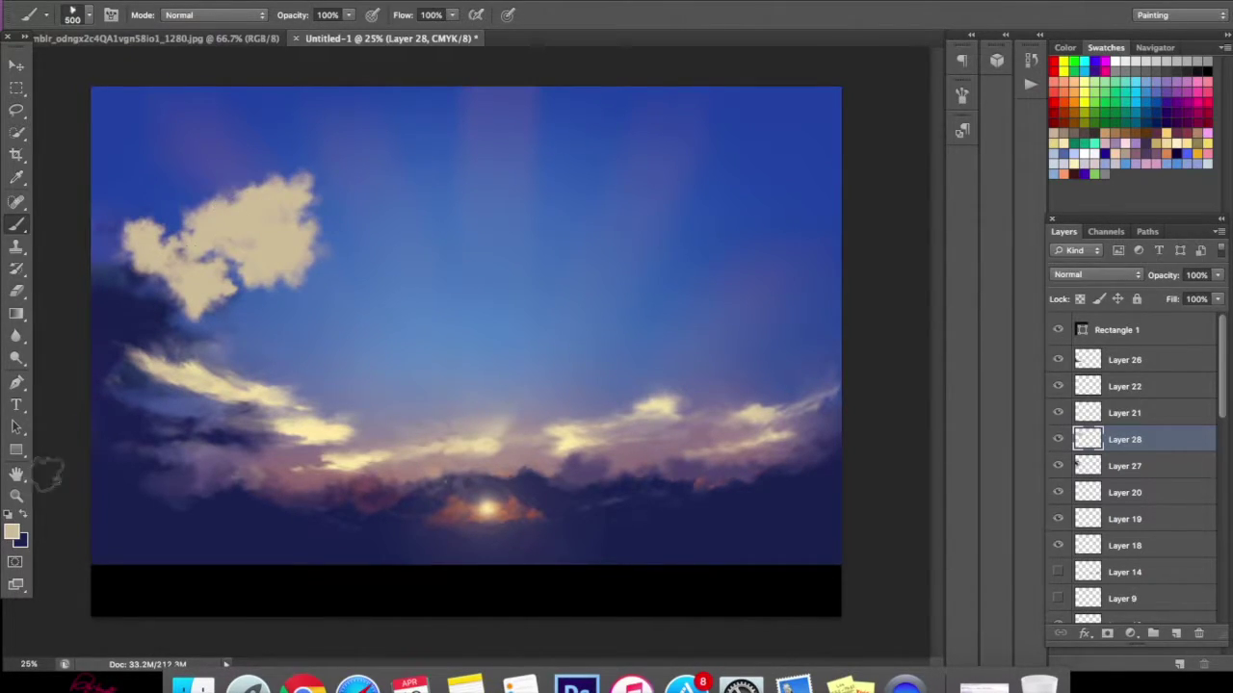
pyautogui.click(17, 291)
pyautogui.moveTo(231, 300)
pyautogui.mouseDown()
pyautogui.moveTo(247, 298)
pyautogui.moveTo(202, 245)
pyautogui.moveTo(270, 217)
pyautogui.moveTo(274, 183)
pyautogui.moveTo(236, 231)
pyautogui.moveTo(145, 231)
pyautogui.mouseUp()
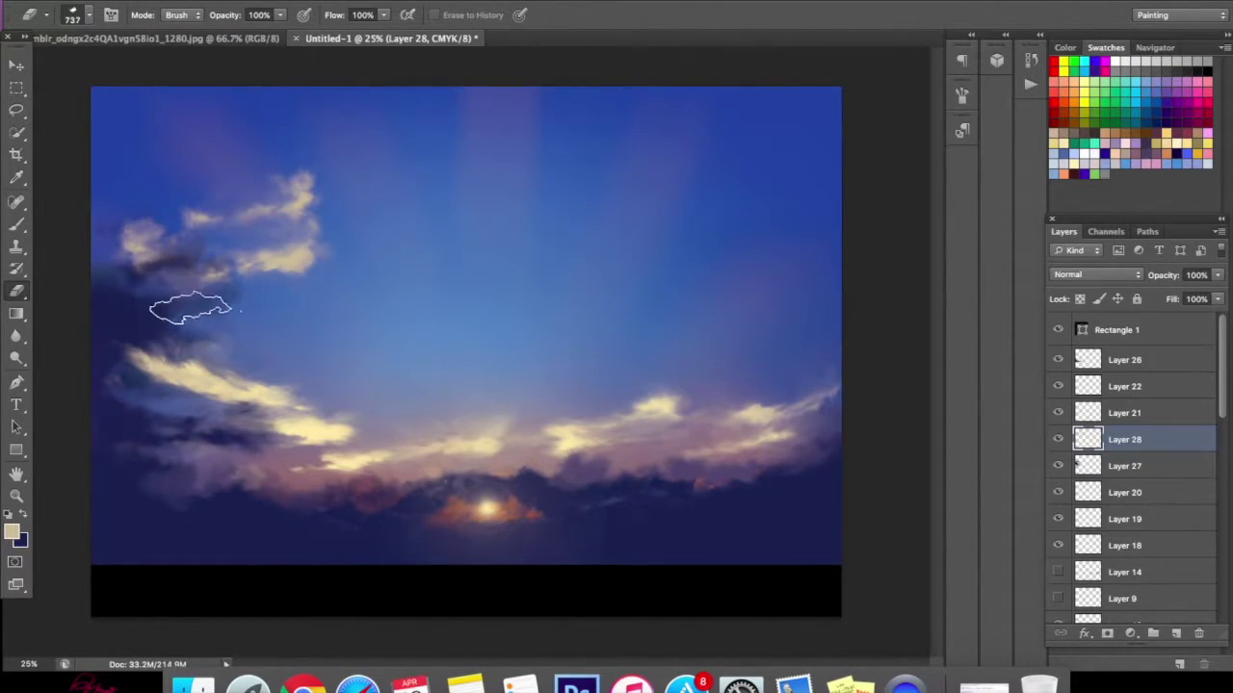
# - Swap to the dark navy colour and paint a large dark cloud mass on Layer 28 around the beige wisps
pyautogui.click(21, 515)
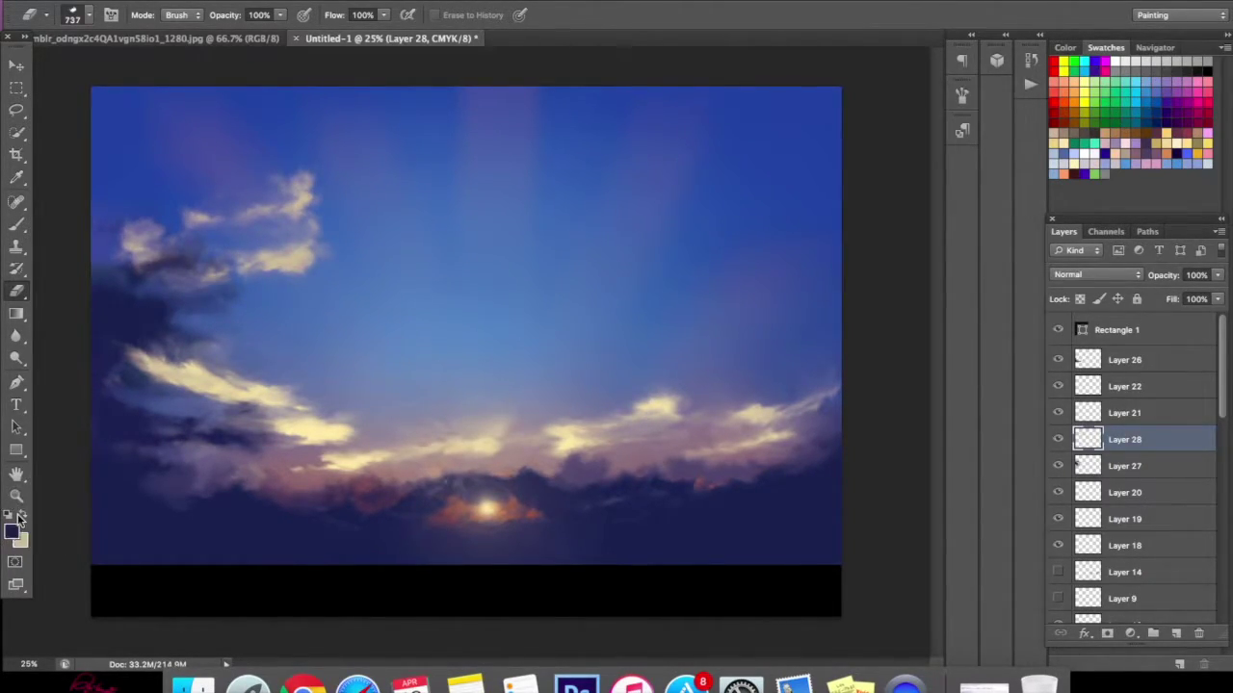
pyautogui.click(16, 225)
pyautogui.moveTo(111, 251)
pyautogui.mouseDown()
pyautogui.moveTo(135, 198)
pyautogui.moveTo(132, 233)
pyautogui.moveTo(108, 168)
pyautogui.moveTo(129, 169)
pyautogui.moveTo(167, 231)
pyautogui.moveTo(162, 246)
pyautogui.moveTo(202, 193)
pyautogui.moveTo(217, 233)
pyautogui.moveTo(214, 202)
pyautogui.mouseUp()
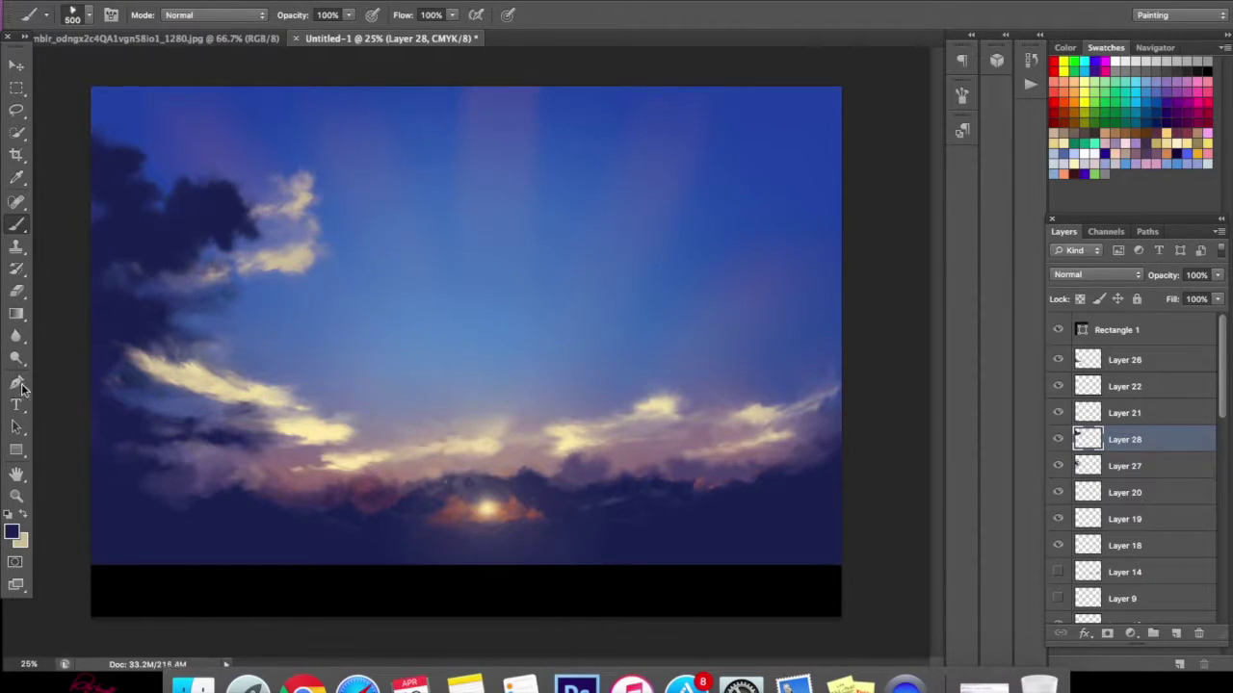
pyautogui.moveTo(152, 404); pyautogui.dragTo(228, 300)
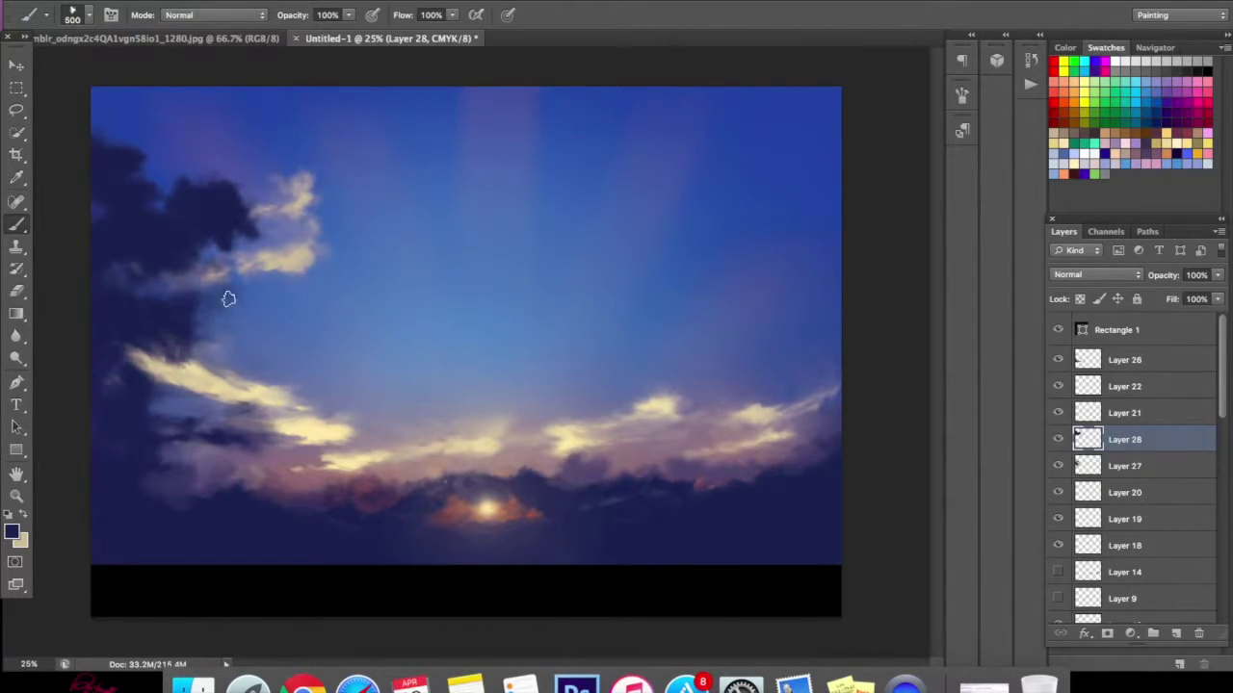
pyautogui.moveTo(135, 384)
pyautogui.mouseDown()
pyautogui.moveTo(182, 327)
pyautogui.moveTo(258, 339)
pyautogui.moveTo(180, 222)
pyautogui.moveTo(289, 289)
pyautogui.moveTo(177, 111)
pyautogui.mouseUp()
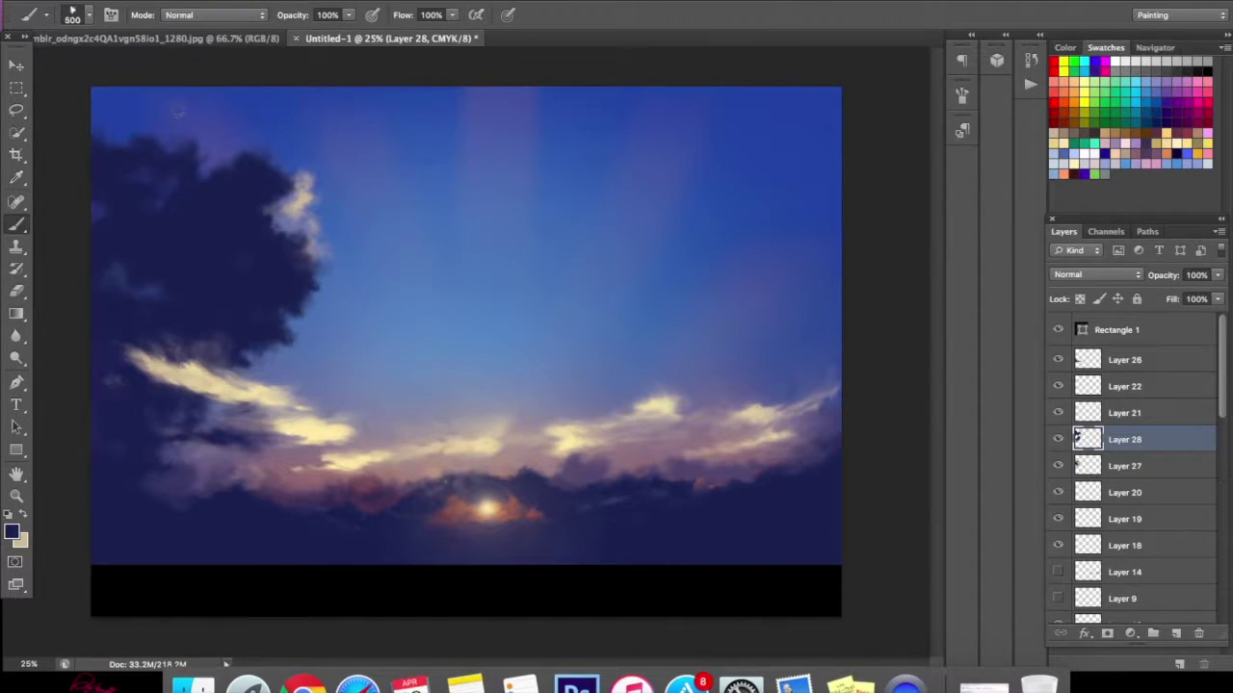
# - Compare with the reference photo, switch back to beige, and paint lit cloud patches across the dark cloud mass on Layer 28
pyautogui.click(176, 38)
pyautogui.click(371, 41)
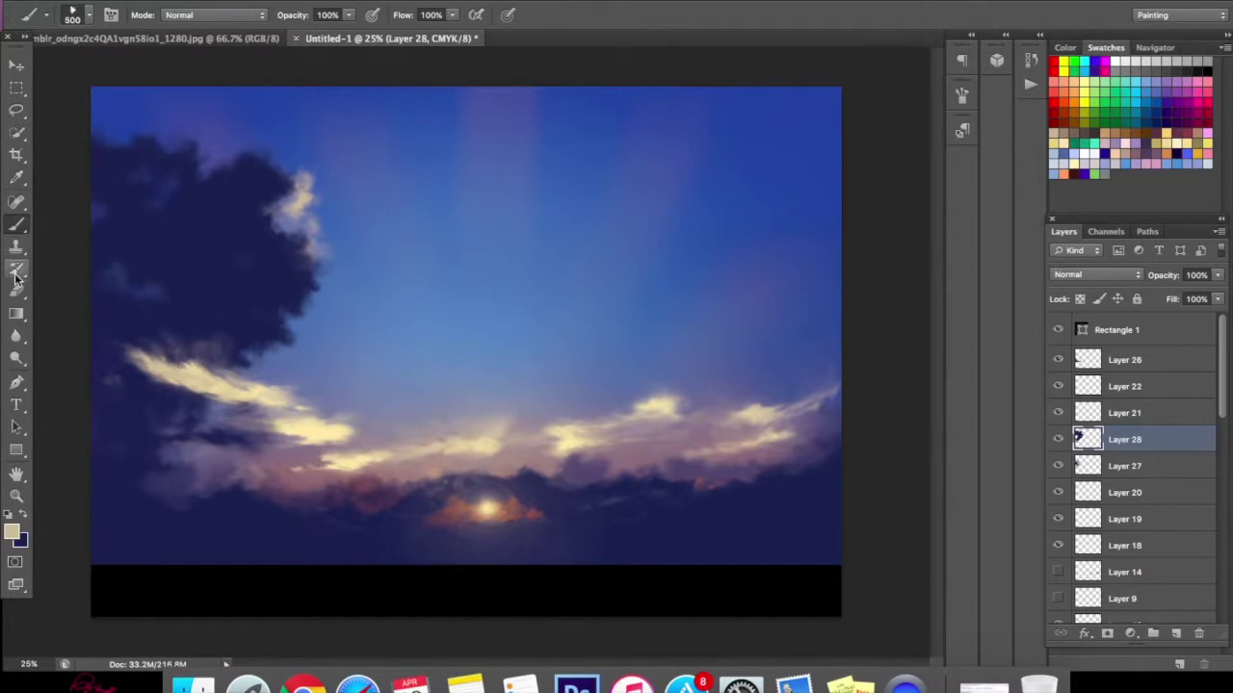
pyautogui.click(16, 290)
pyautogui.click(17, 223)
pyautogui.moveTo(256, 260)
pyautogui.mouseDown()
pyautogui.moveTo(248, 205)
pyautogui.moveTo(196, 260)
pyautogui.moveTo(217, 278)
pyautogui.moveTo(193, 279)
pyautogui.moveTo(163, 230)
pyautogui.moveTo(206, 197)
pyautogui.moveTo(203, 167)
pyautogui.moveTo(159, 204)
pyautogui.moveTo(255, 159)
pyautogui.moveTo(288, 175)
pyautogui.moveTo(294, 154)
pyautogui.moveTo(229, 116)
pyautogui.mouseUp()
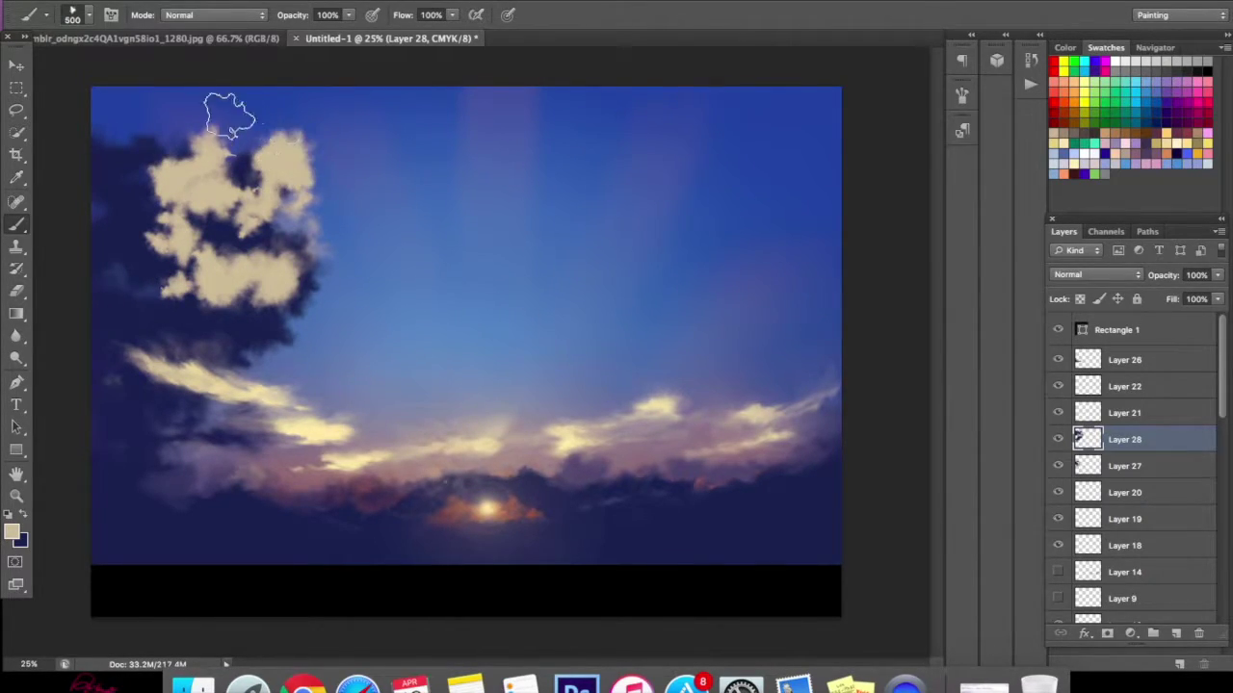
# - Paint a beige cloud patch in the sky's upper-left corner and thin the Layer 28 clouds into wisps with the 737 px eraser
pyautogui.moveTo(135, 178)
pyautogui.mouseDown()
pyautogui.moveTo(125, 124)
pyautogui.moveTo(101, 135)
pyautogui.mouseUp()
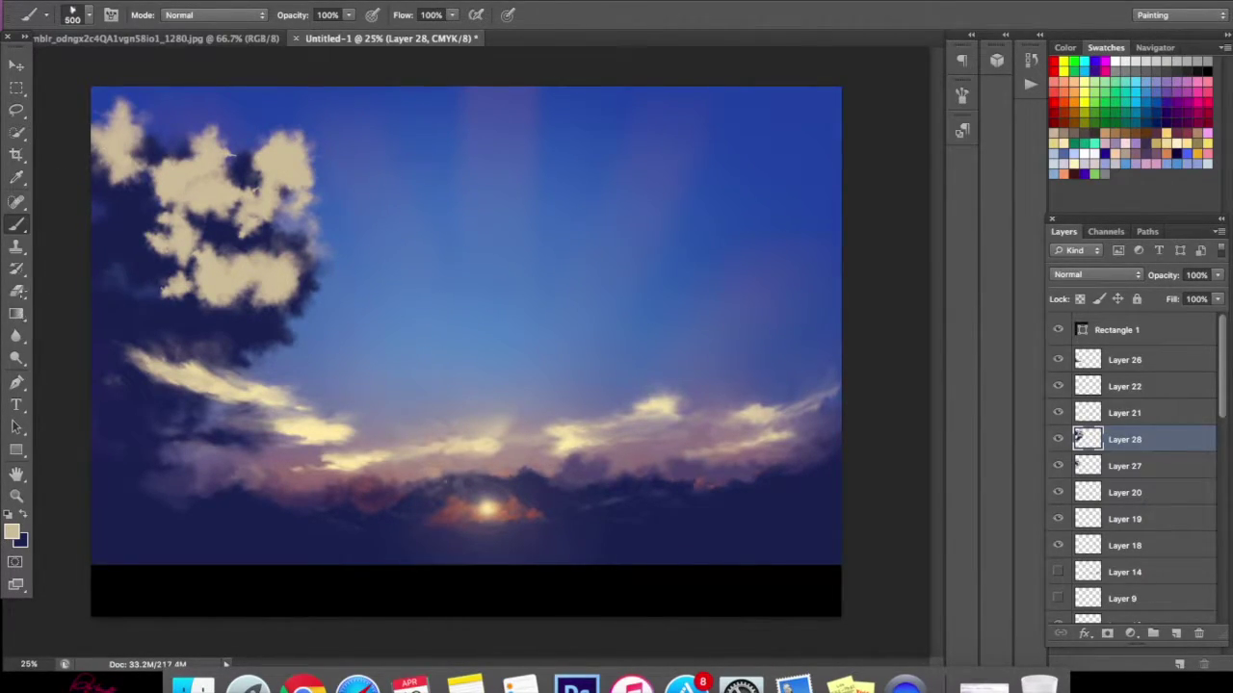
pyautogui.press('e')
pyautogui.moveTo(288, 170)
pyautogui.mouseDown()
pyautogui.moveTo(208, 150)
pyautogui.moveTo(181, 166)
pyautogui.moveTo(226, 157)
pyautogui.mouseUp()
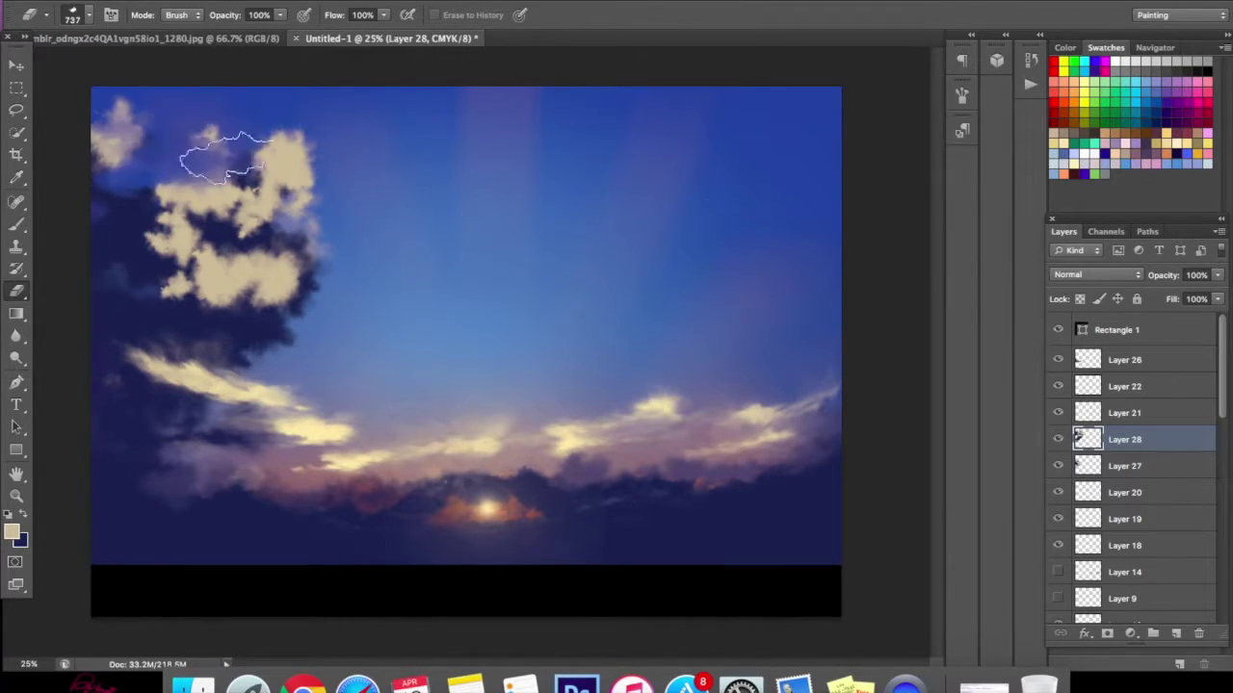
pyautogui.moveTo(300, 227)
pyautogui.mouseDown()
pyautogui.moveTo(246, 207)
pyautogui.moveTo(231, 183)
pyautogui.moveTo(261, 187)
pyautogui.moveTo(256, 170)
pyautogui.mouseUp()
pyautogui.moveTo(126, 144)
pyautogui.mouseDown()
pyautogui.moveTo(221, 274)
pyautogui.moveTo(234, 261)
pyautogui.moveTo(352, 241)
pyautogui.moveTo(207, 214)
pyautogui.moveTo(264, 277)
pyautogui.mouseUp()
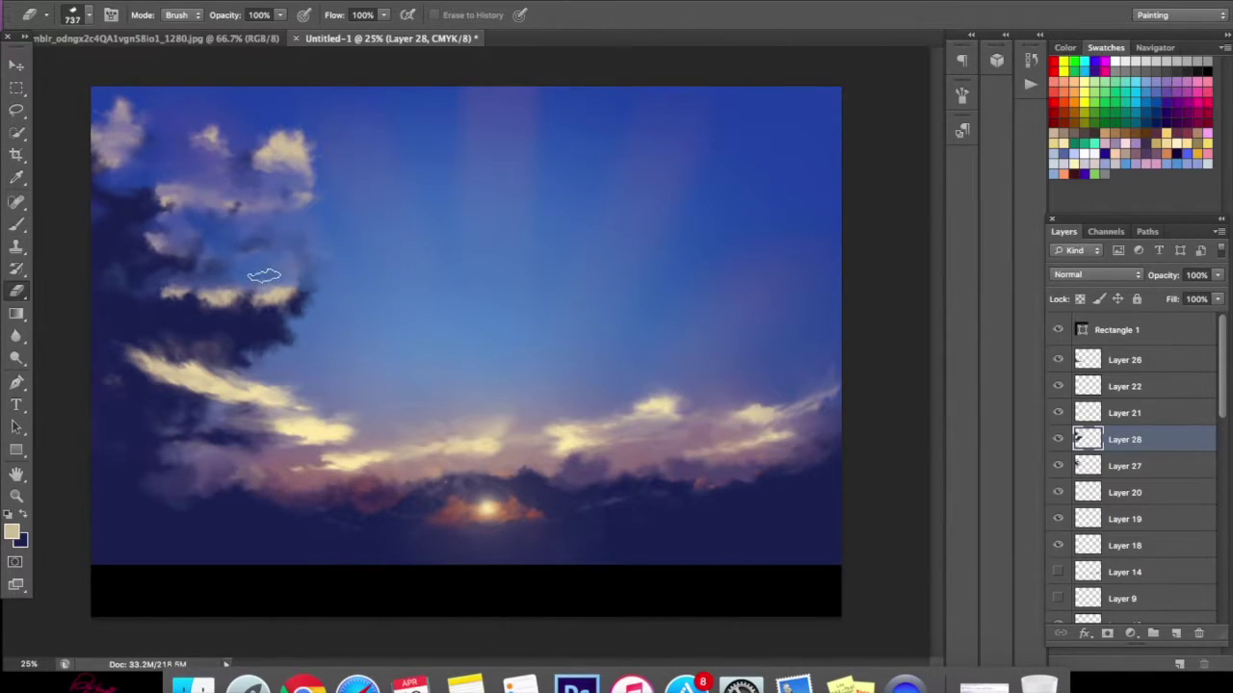
pyautogui.rightClick(338, 245)
pyautogui.click(287, 287)
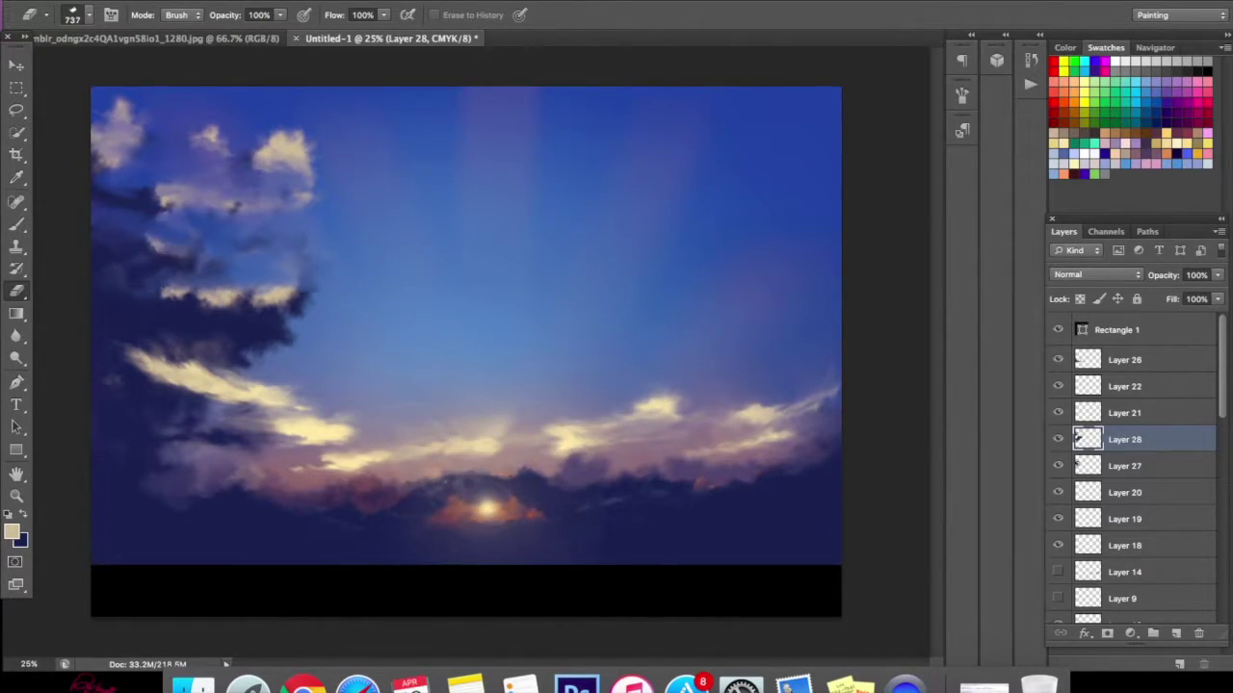
pyautogui.click(192, 286)
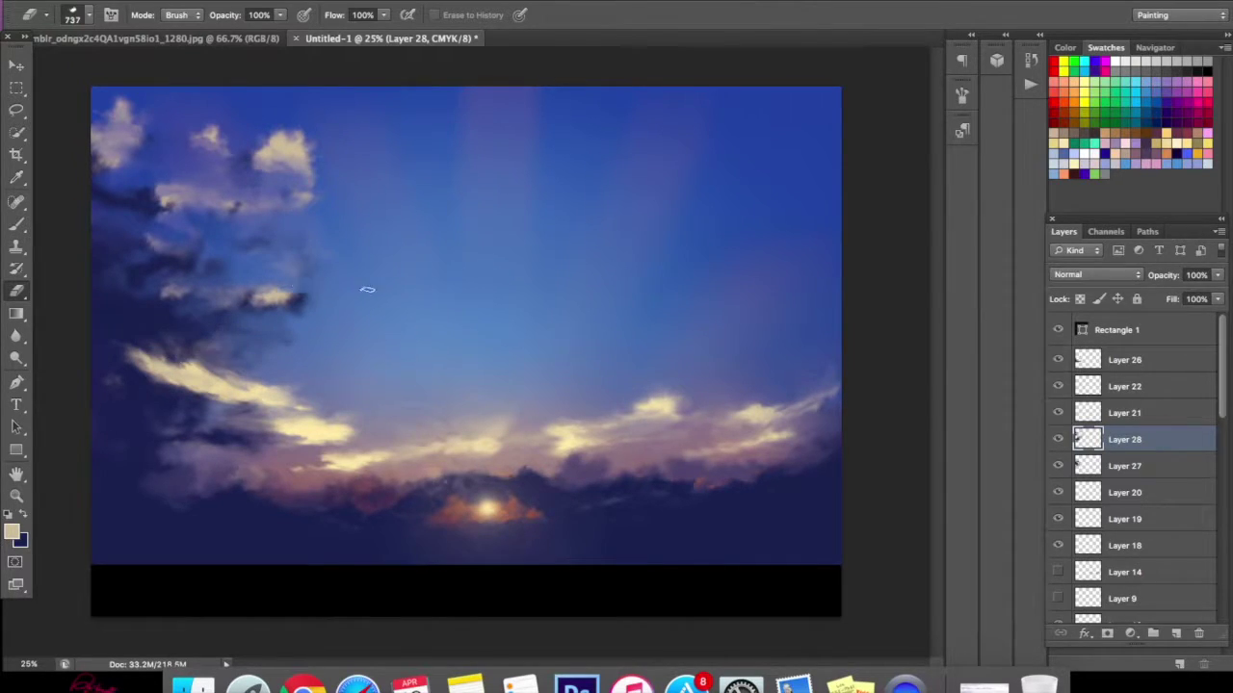
# - Rotate the Layer 28 clouds to about -0.5° with Free Transform and move them slightly up and to the left
pyautogui.click(16, 64)
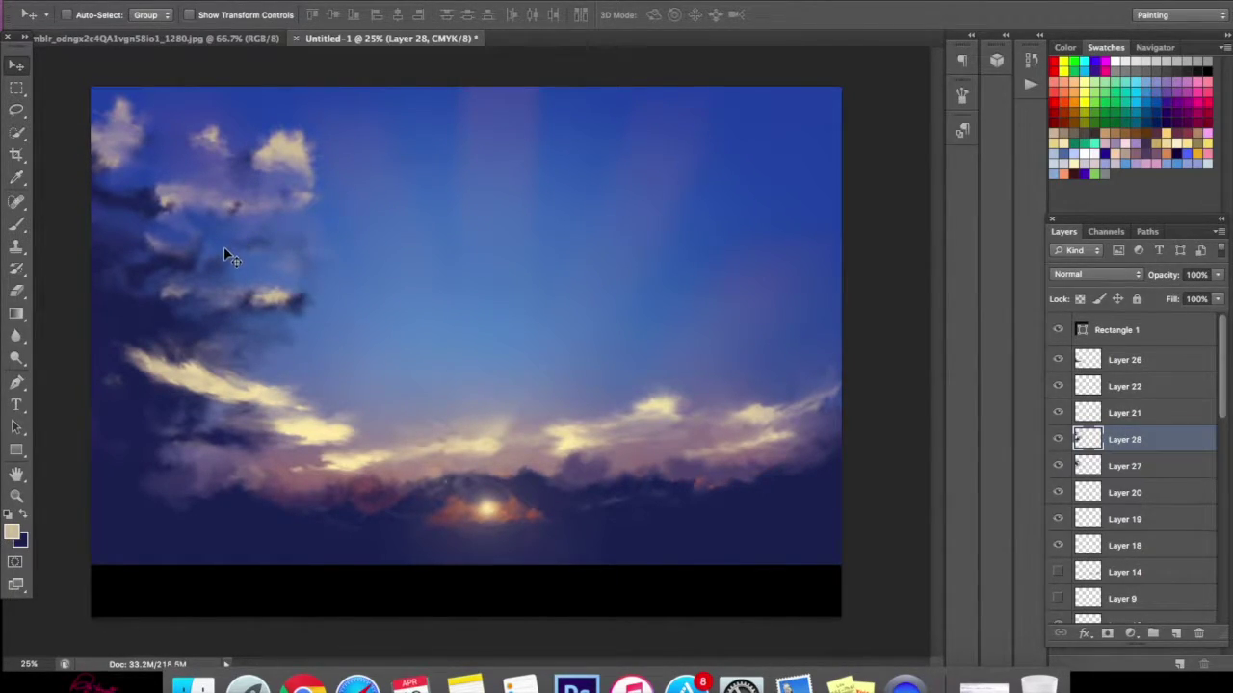
pyautogui.hotkey('ctrl', 't')
pyautogui.moveTo(144, 243); pyautogui.dragTo(193, 227)
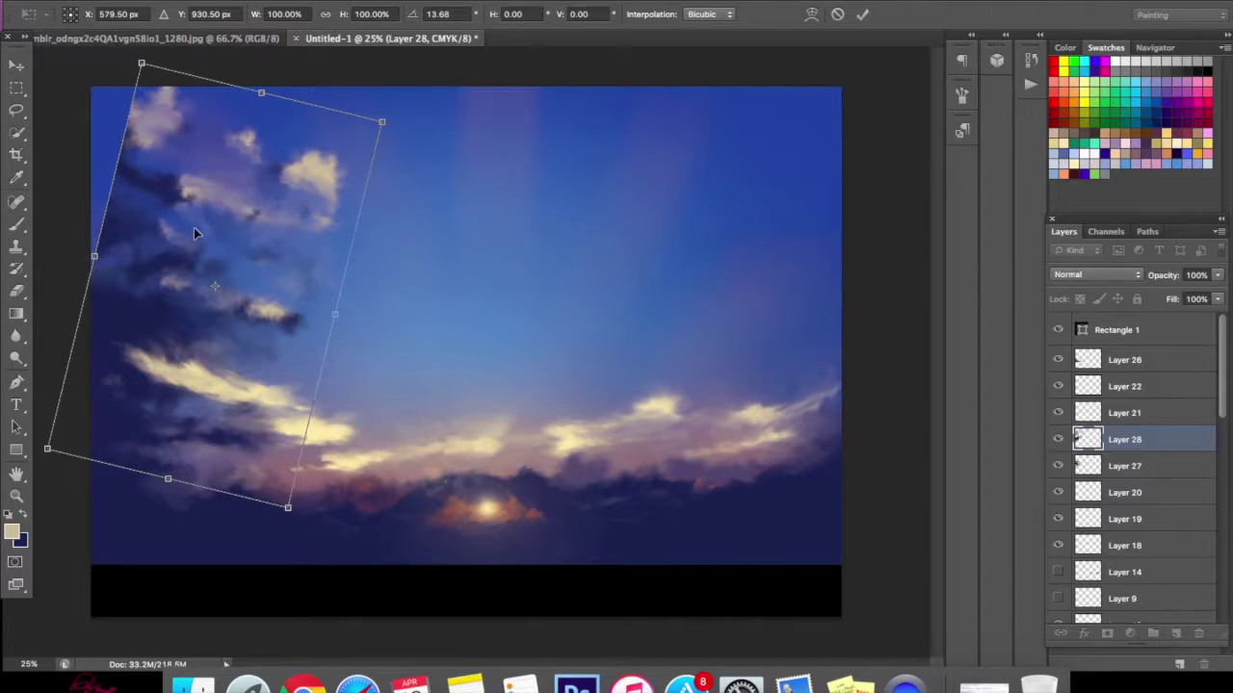
pyautogui.moveTo(414, 98); pyautogui.dragTo(456, 104)
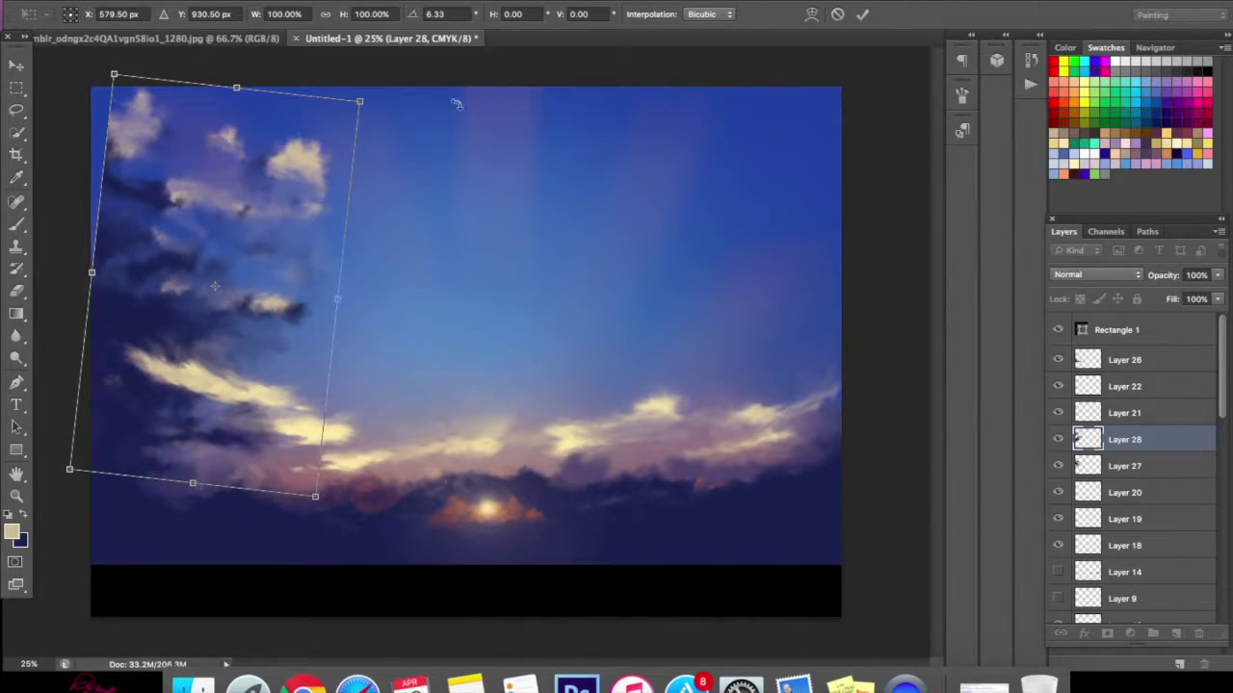
pyautogui.click(168, 2)
pyautogui.click(189, 8)
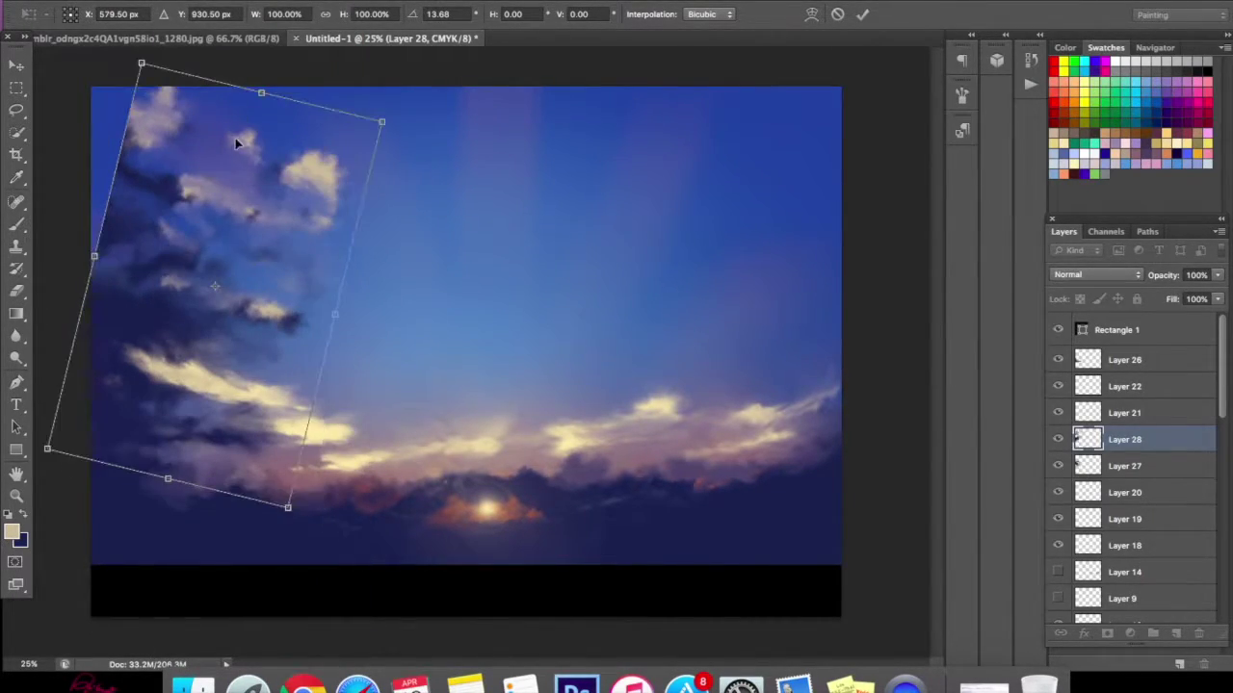
pyautogui.click(168, 2)
pyautogui.click(190, 7)
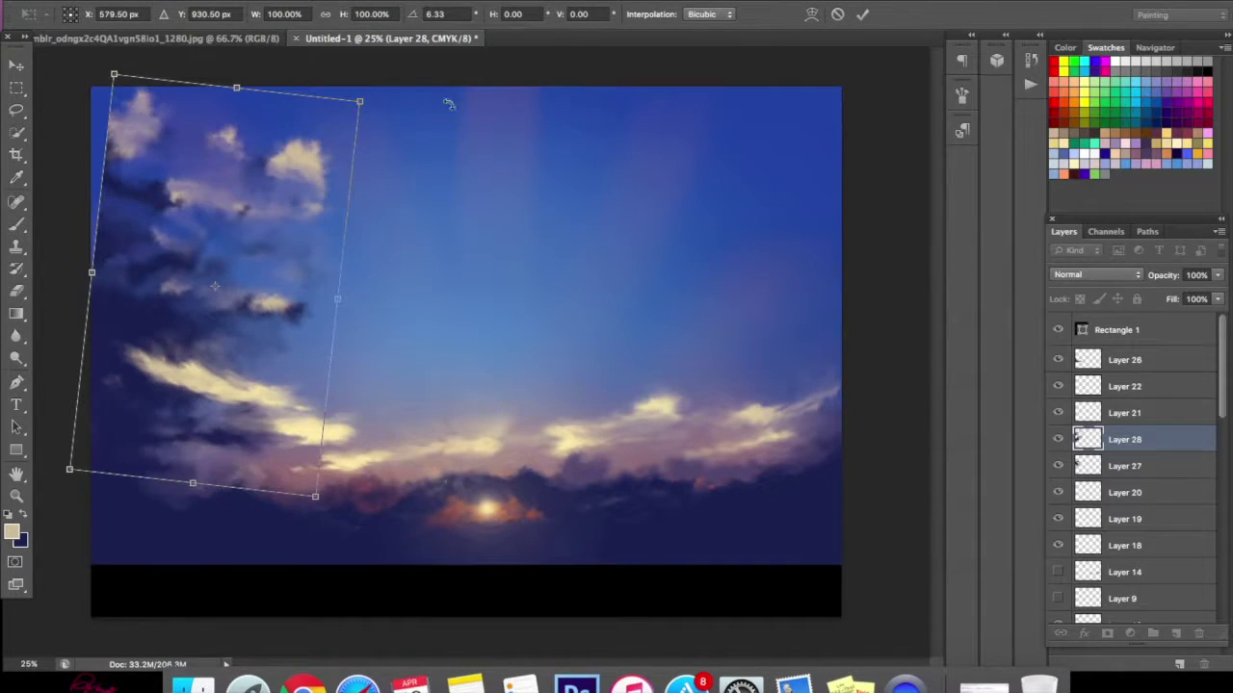
pyautogui.moveTo(385, 101); pyautogui.dragTo(373, 67)
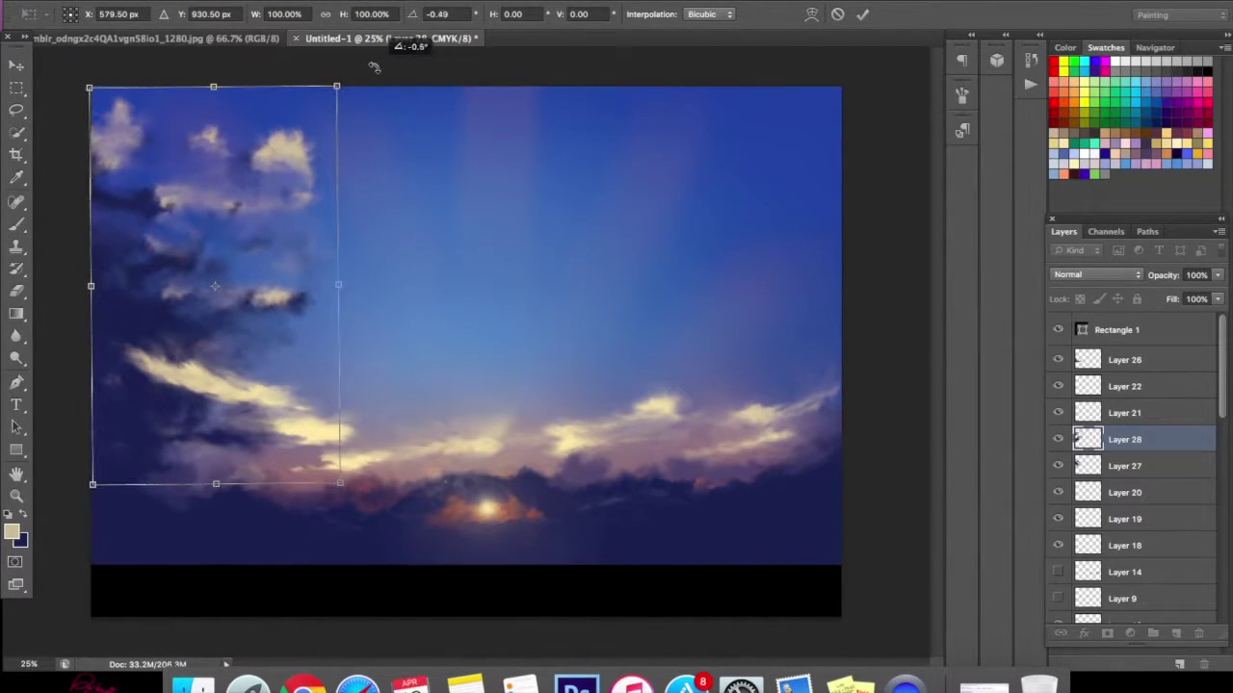
pyautogui.click(861, 19)
pyautogui.moveTo(251, 243)
pyautogui.mouseDown()
pyautogui.moveTo(261, 226)
pyautogui.moveTo(246, 236)
pyautogui.mouseUp()
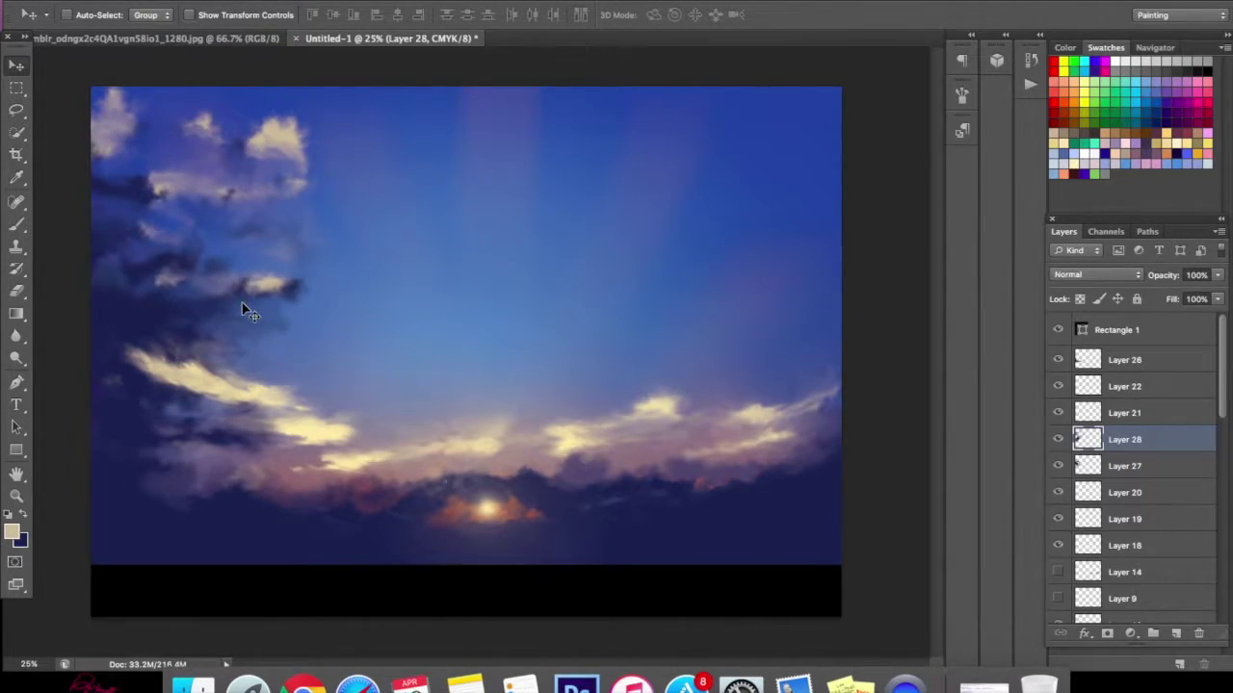
# - Warp the Layer 28 clouds so their middle sags downward and their right side stretches outward and upward
pyautogui.press('super+t')
pyautogui.click(811, 14)
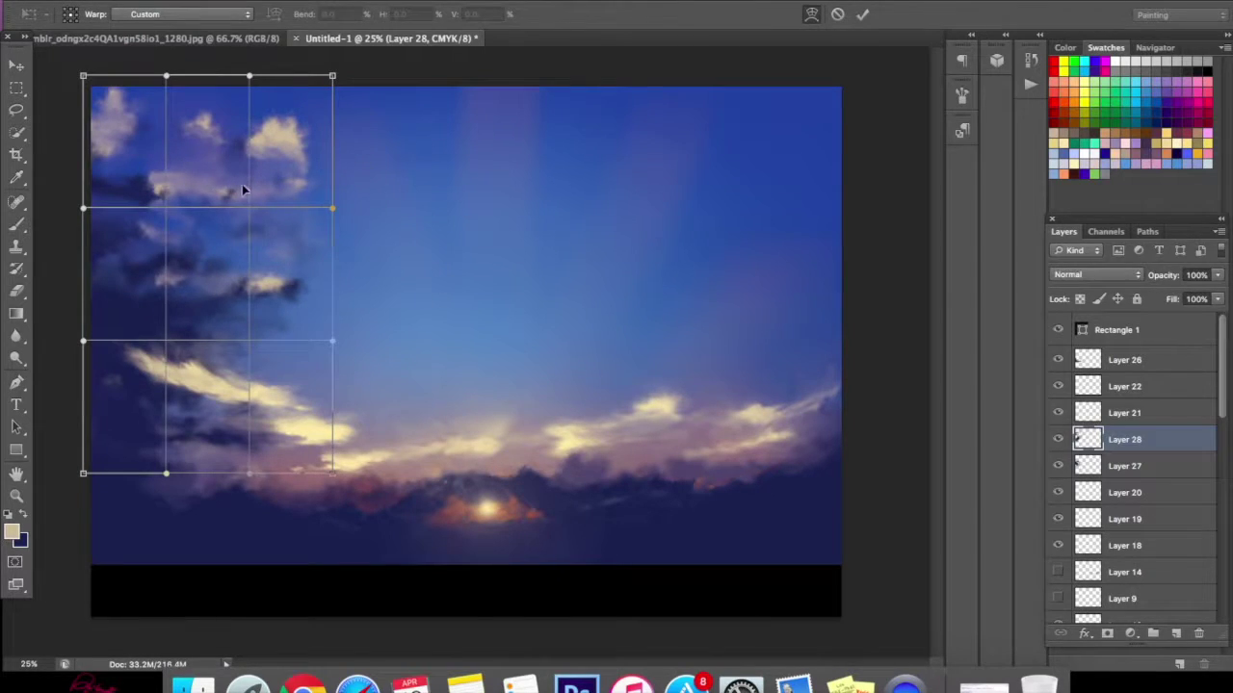
pyautogui.moveTo(242, 184); pyautogui.dragTo(230, 218)
pyautogui.moveTo(270, 307); pyautogui.dragTo(318, 298)
pyautogui.moveTo(325, 87); pyautogui.dragTo(281, 203)
pyautogui.moveTo(326, 163); pyautogui.dragTo(345, 111)
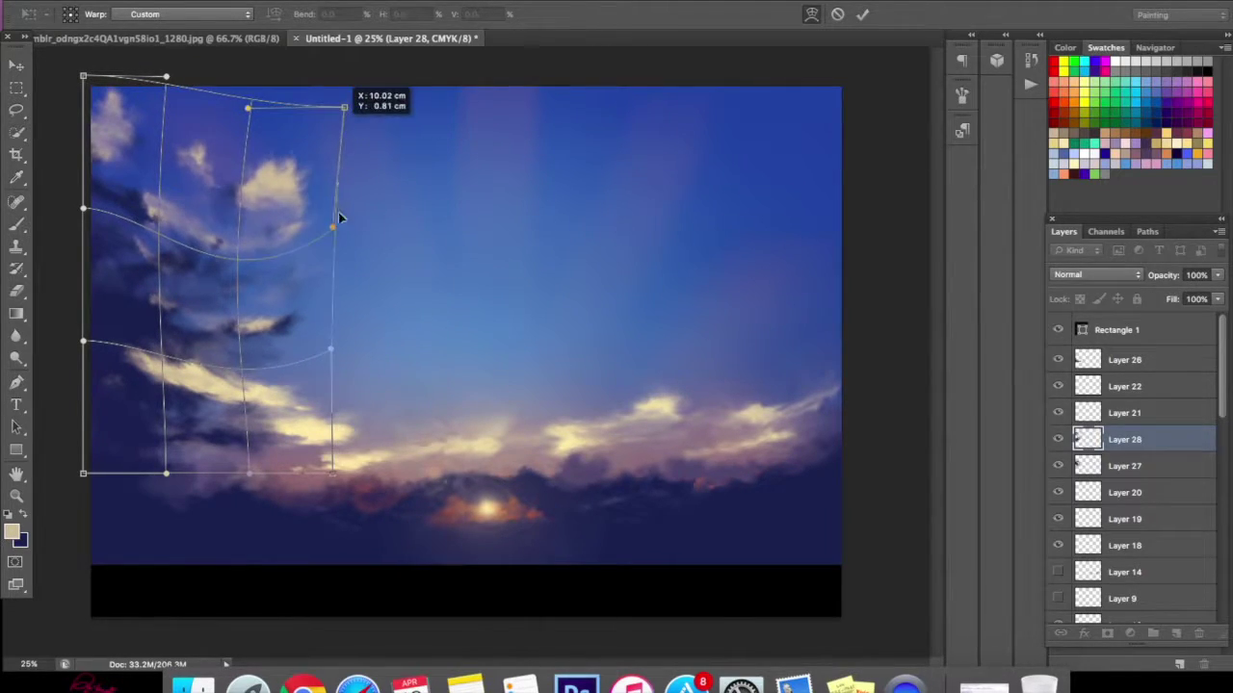
pyautogui.moveTo(278, 235); pyautogui.dragTo(309, 197)
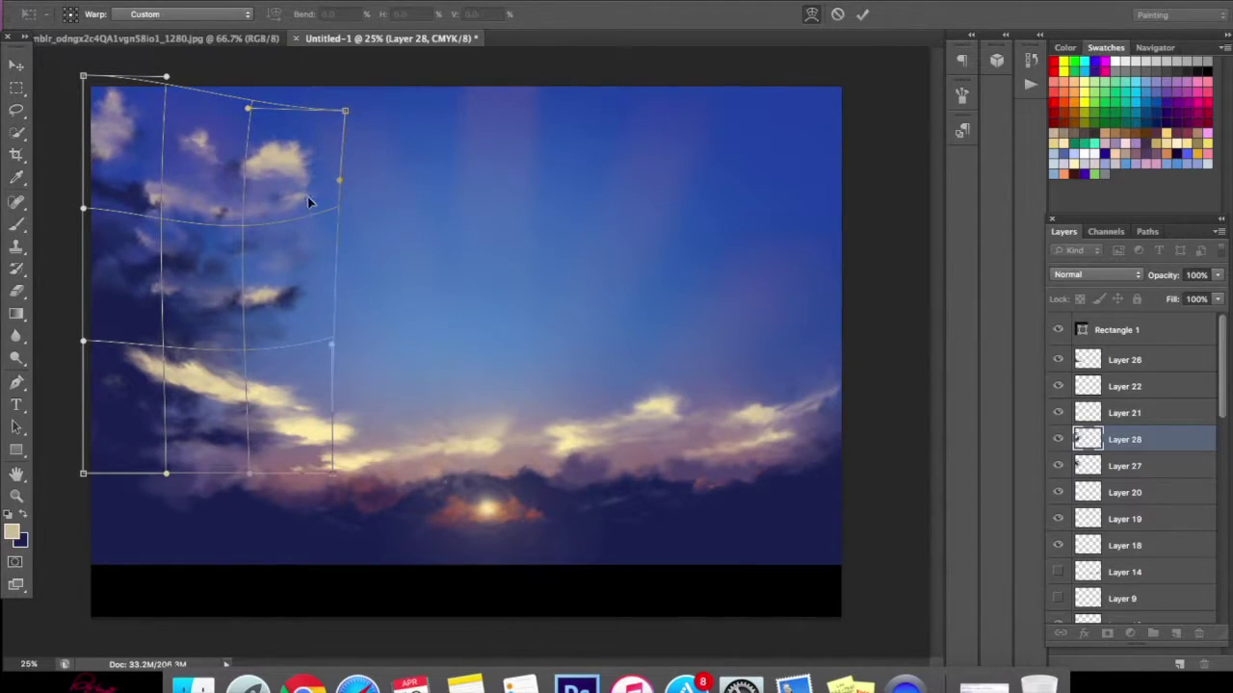
pyautogui.moveTo(181, 318); pyautogui.dragTo(175, 320)
pyautogui.moveTo(223, 220); pyautogui.dragTo(291, 195)
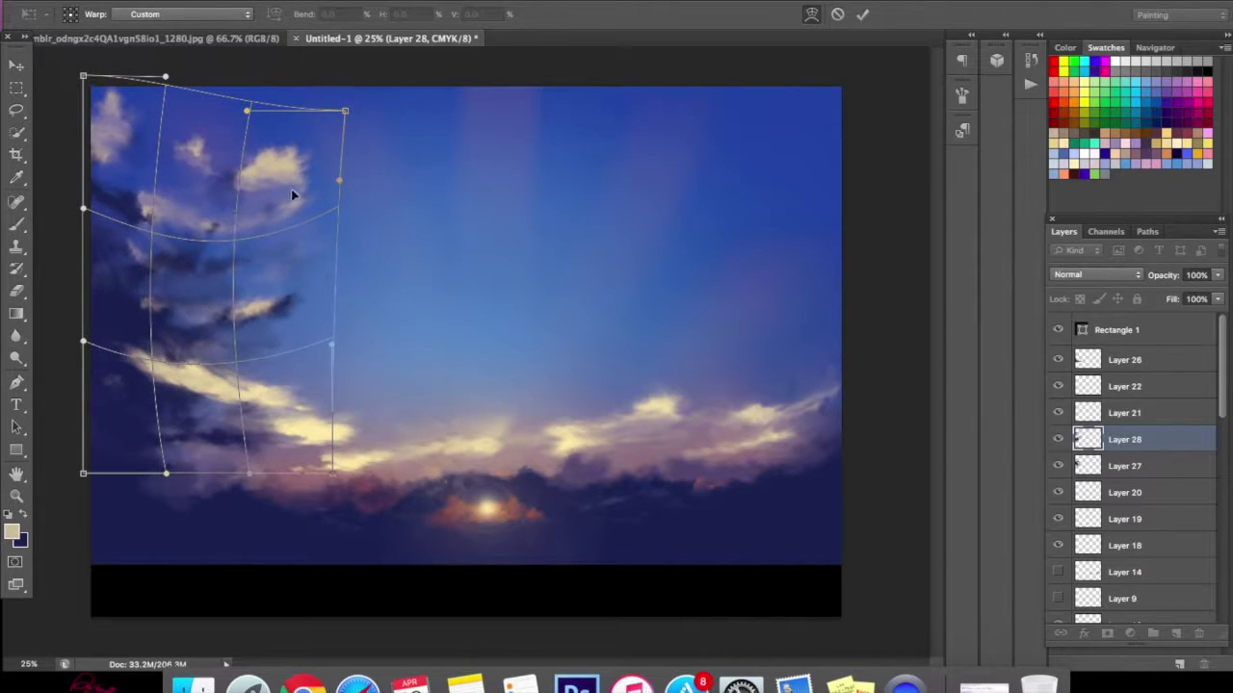
pyautogui.moveTo(348, 130); pyautogui.dragTo(376, 114)
# - Distort the Layer 28 clouds to widen them to about 108% at the top and apply the transform
pyautogui.rightClick(275, 199)
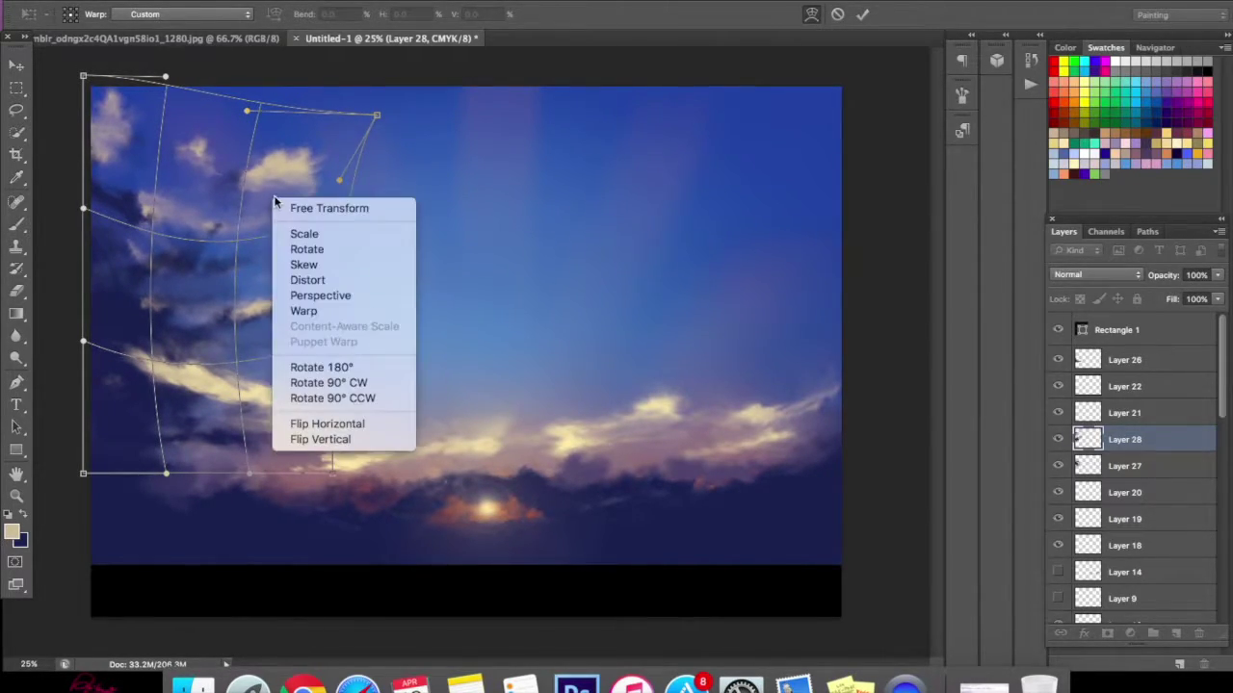
pyautogui.click(316, 281)
pyautogui.moveTo(376, 80)
pyautogui.mouseDown()
pyautogui.moveTo(428, 77)
pyautogui.moveTo(388, 77)
pyautogui.mouseUp()
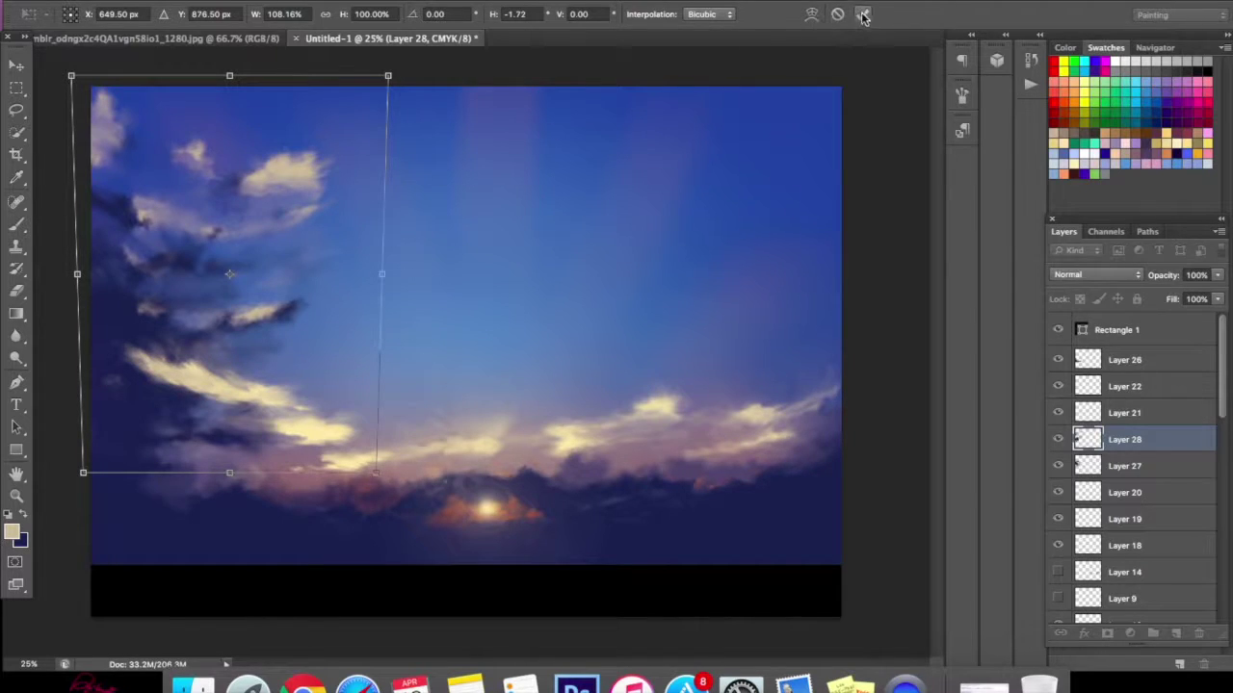
pyautogui.press('Return')
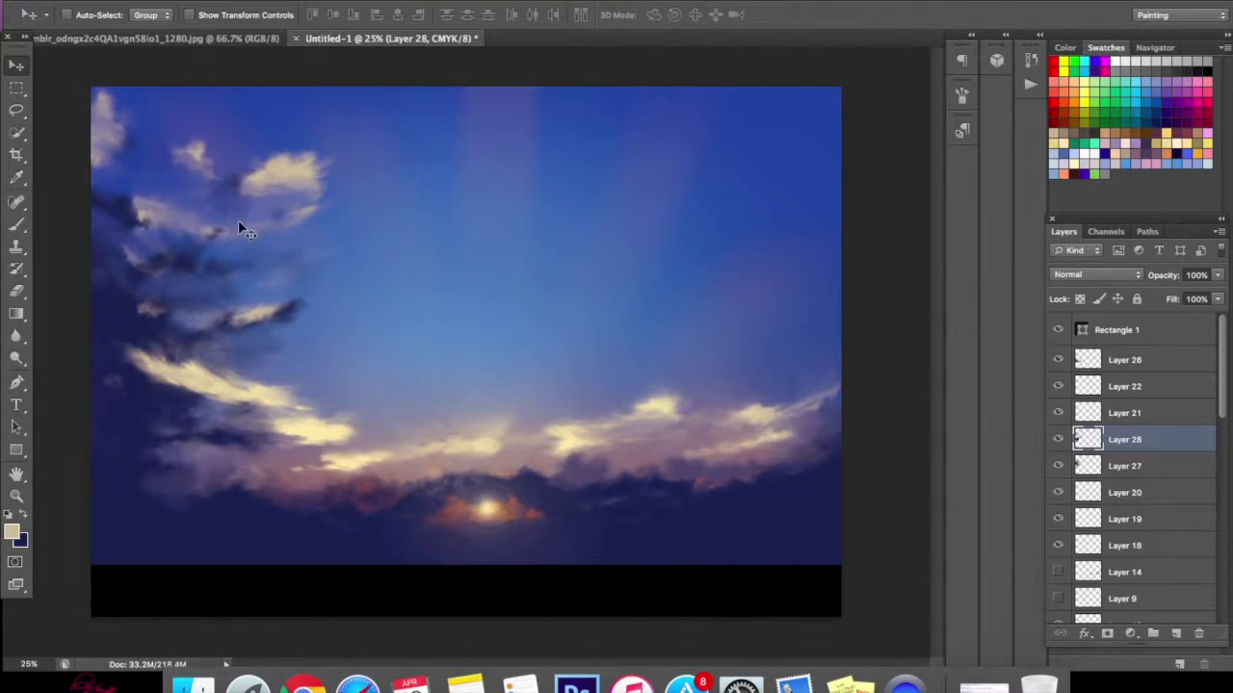
# - Nudge the Layer 28 clouds slightly to the right and thin the small upper wisps with the 737 px eraser
pyautogui.moveTo(250, 268); pyautogui.dragTo(299, 226)
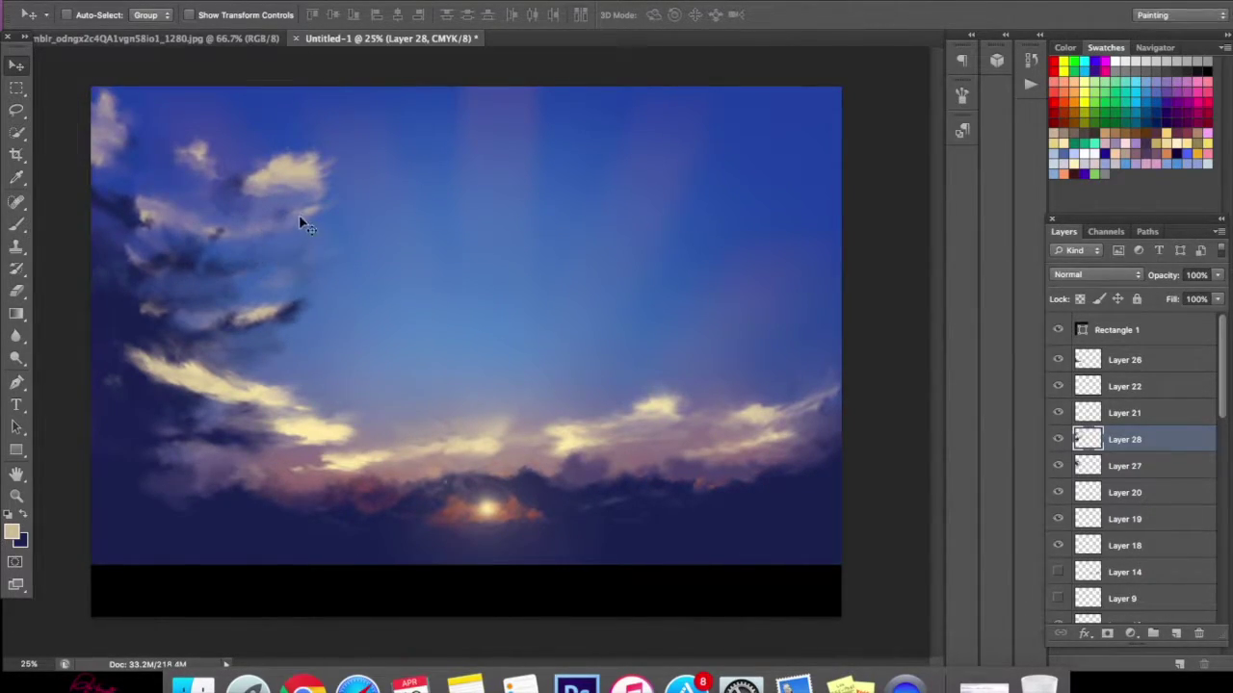
pyautogui.click(20, 292)
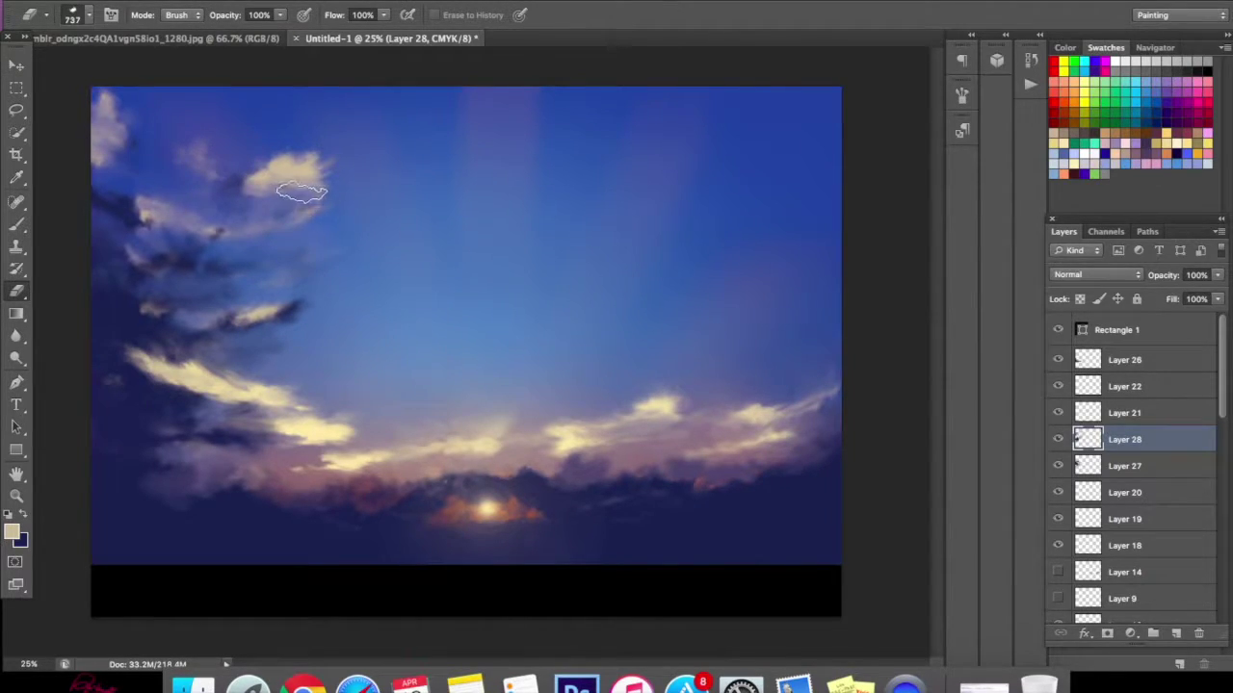
pyautogui.moveTo(207, 241); pyautogui.dragTo(198, 218)
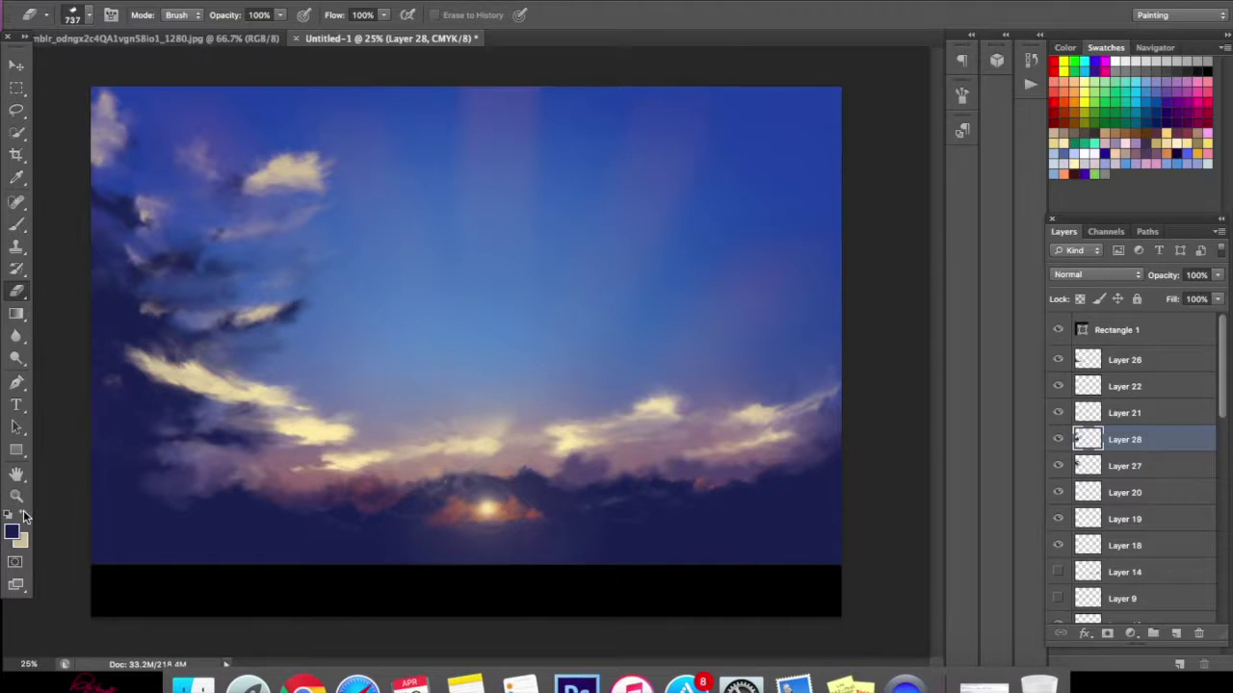
# - Add a new layer above Layer 27 and paint a dark navy cloud mass with beige lit patches over it using the 500 px brush
pyautogui.click(17, 223)
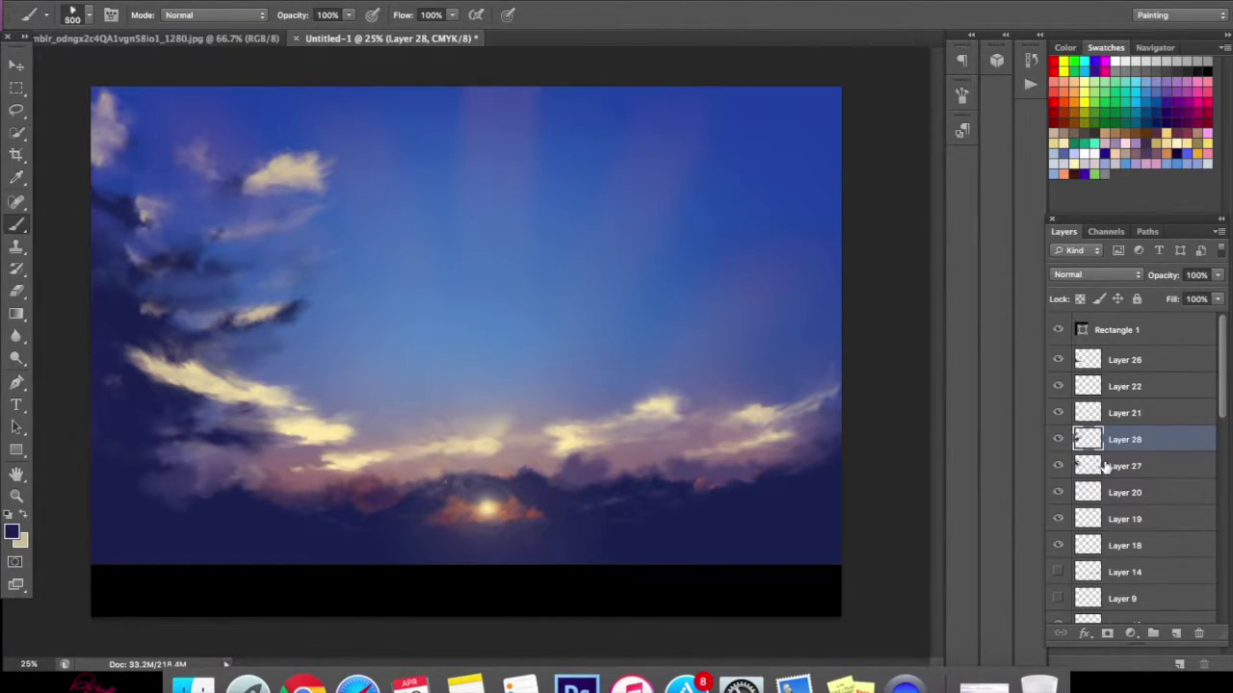
pyautogui.click(1106, 466)
pyautogui.moveTo(187, 173)
pyautogui.mouseDown()
pyautogui.moveTo(164, 196)
pyautogui.moveTo(125, 183)
pyautogui.moveTo(188, 193)
pyautogui.moveTo(192, 217)
pyautogui.mouseUp()
pyautogui.click(25, 518)
pyautogui.click(25, 518)
pyautogui.moveTo(181, 306)
pyautogui.mouseDown()
pyautogui.moveTo(232, 289)
pyautogui.moveTo(235, 256)
pyautogui.moveTo(212, 185)
pyautogui.moveTo(218, 97)
pyautogui.moveTo(277, 128)
pyautogui.moveTo(289, 183)
pyautogui.mouseUp()
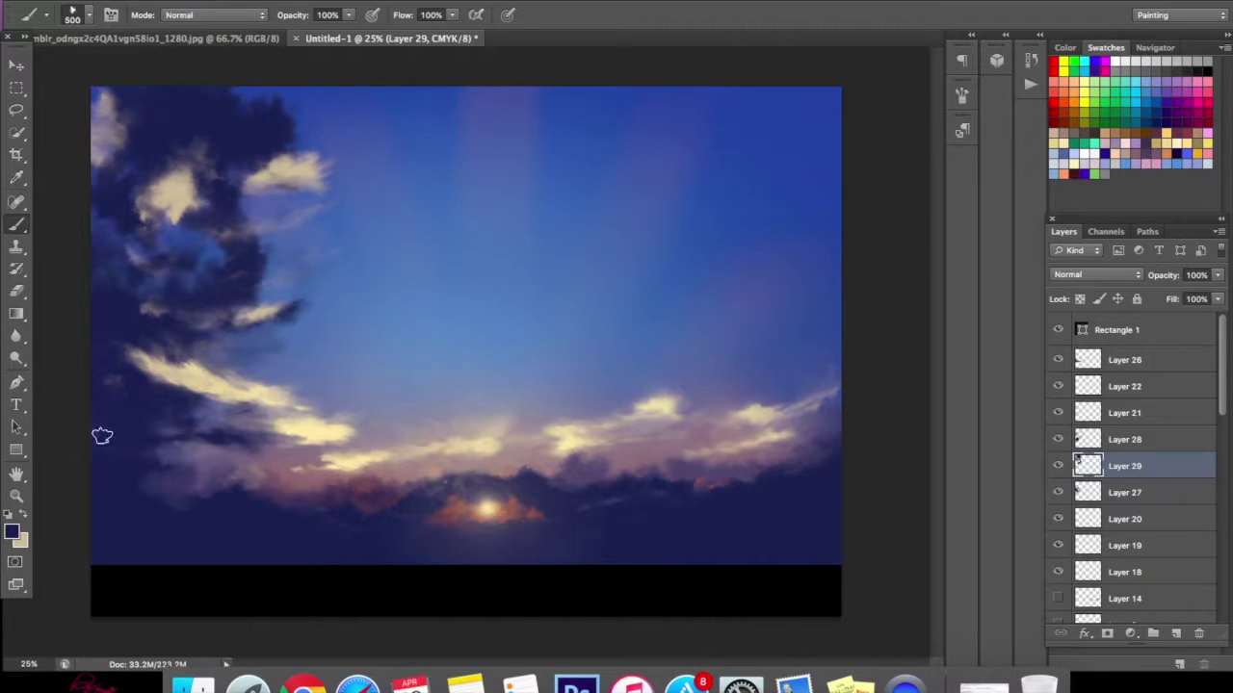
pyautogui.moveTo(164, 255)
pyautogui.mouseDown()
pyautogui.moveTo(179, 125)
pyautogui.moveTo(248, 109)
pyautogui.moveTo(253, 242)
pyautogui.moveTo(106, 211)
pyautogui.mouseUp()
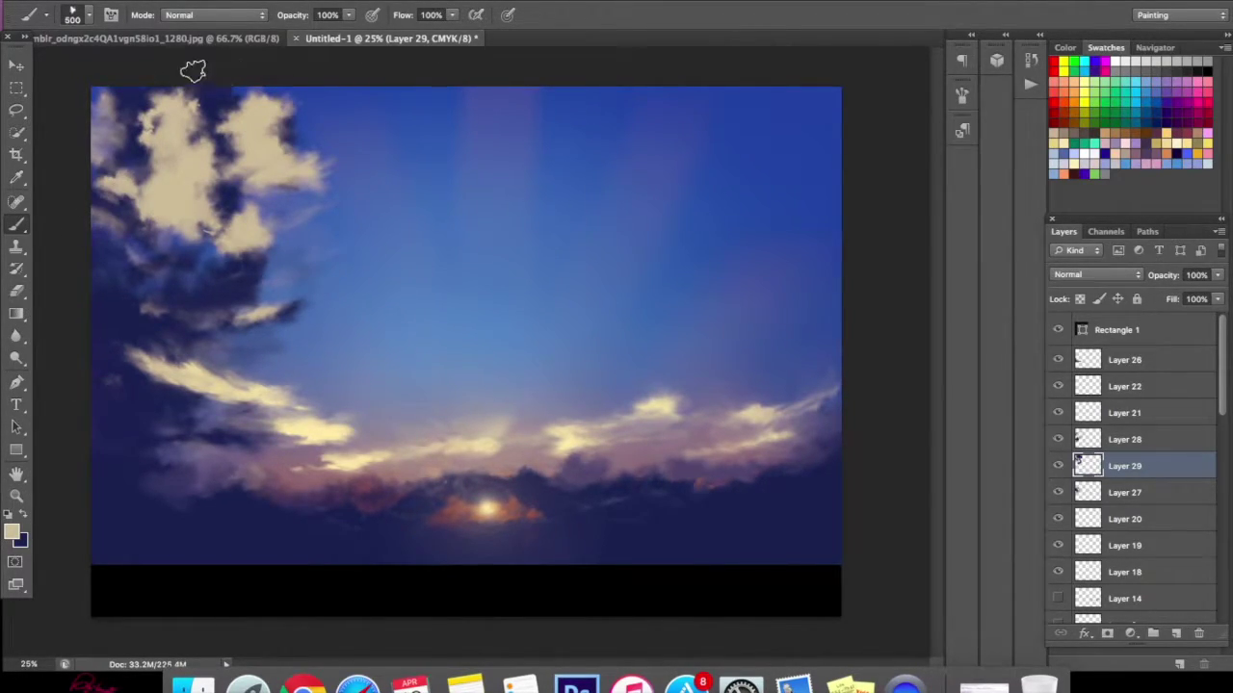
# - Sample the warm beige e9c48d from the reference photo's clouds and paint lit patches with it on Layer 29
pyautogui.click(192, 38)
pyautogui.click(13, 533)
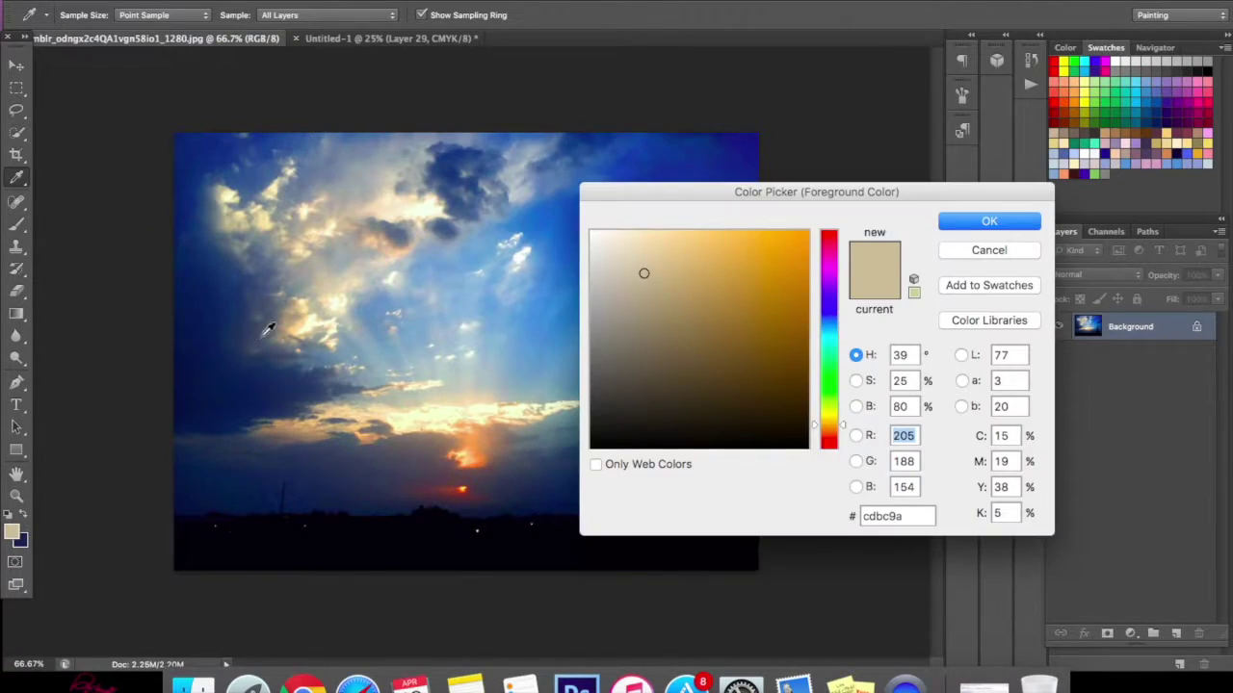
pyautogui.click(305, 303)
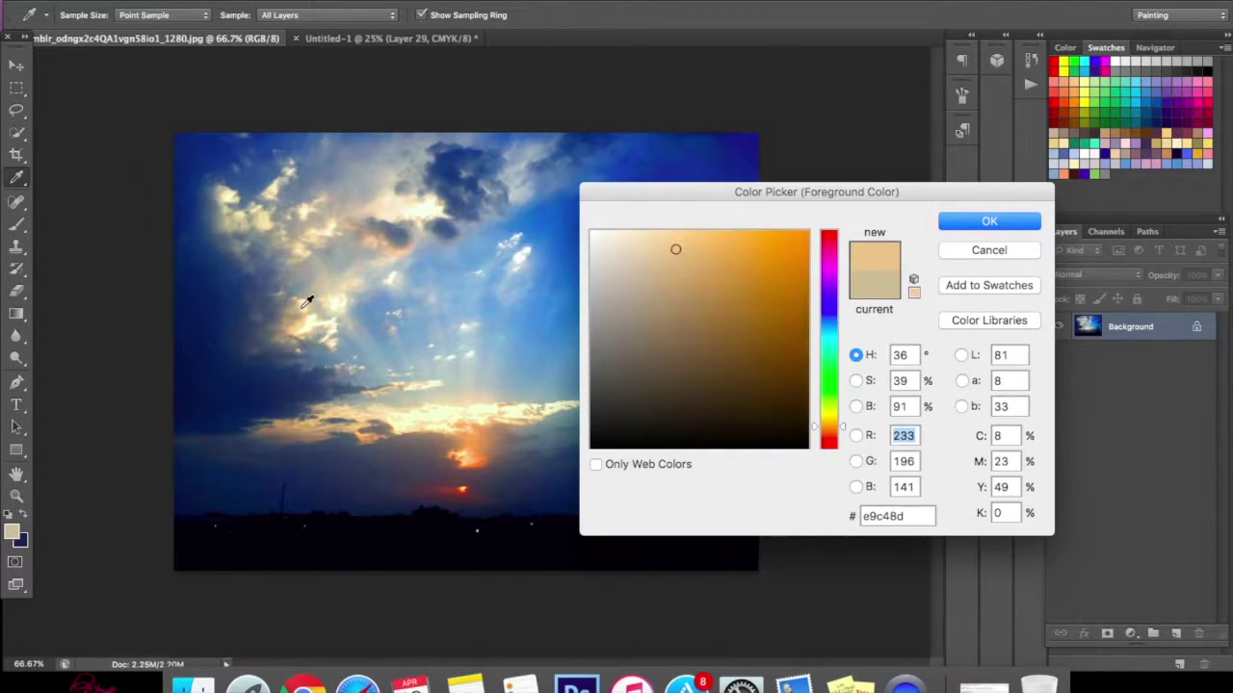
pyautogui.click(954, 225)
pyautogui.click(343, 41)
pyautogui.moveTo(218, 202)
pyautogui.mouseDown()
pyautogui.moveTo(251, 115)
pyautogui.moveTo(289, 154)
pyautogui.moveTo(270, 232)
pyautogui.moveTo(293, 250)
pyautogui.moveTo(265, 294)
pyautogui.moveTo(284, 318)
pyautogui.mouseUp()
# - Enlarge the cloud-shaped eraser to 2158 px and fade the Layer 29 clouds into soft translucent patches
pyautogui.press('e')
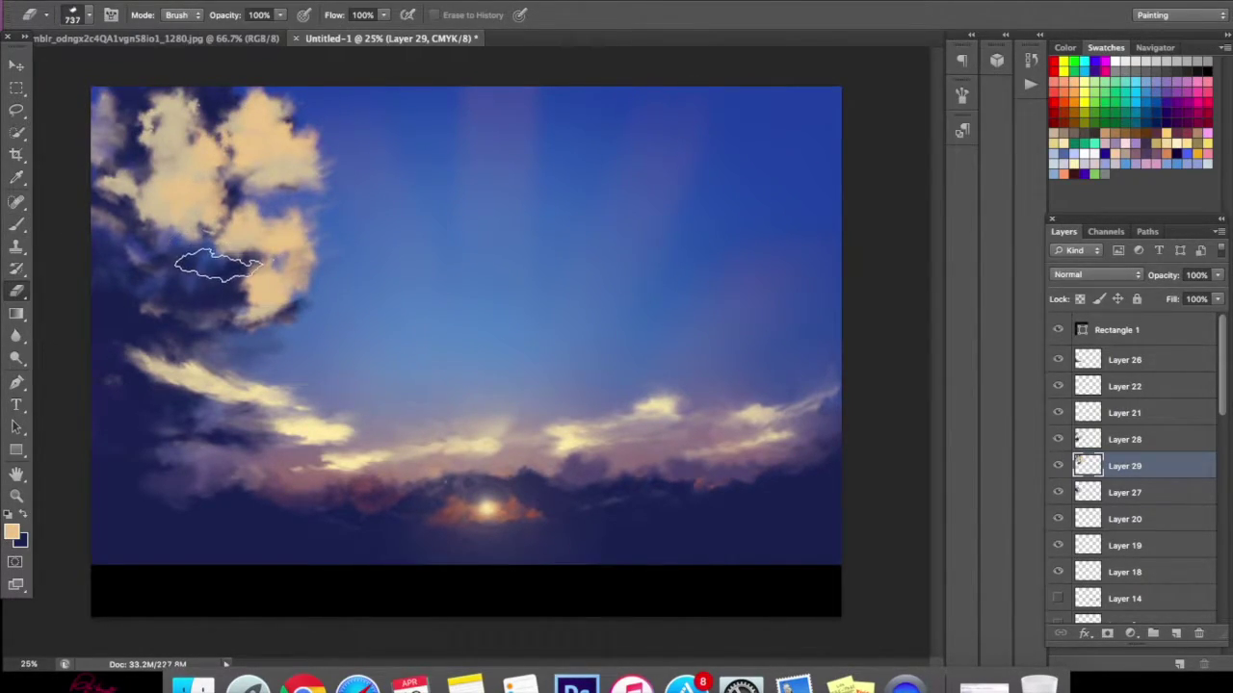
pyautogui.rightClick(480, 285)
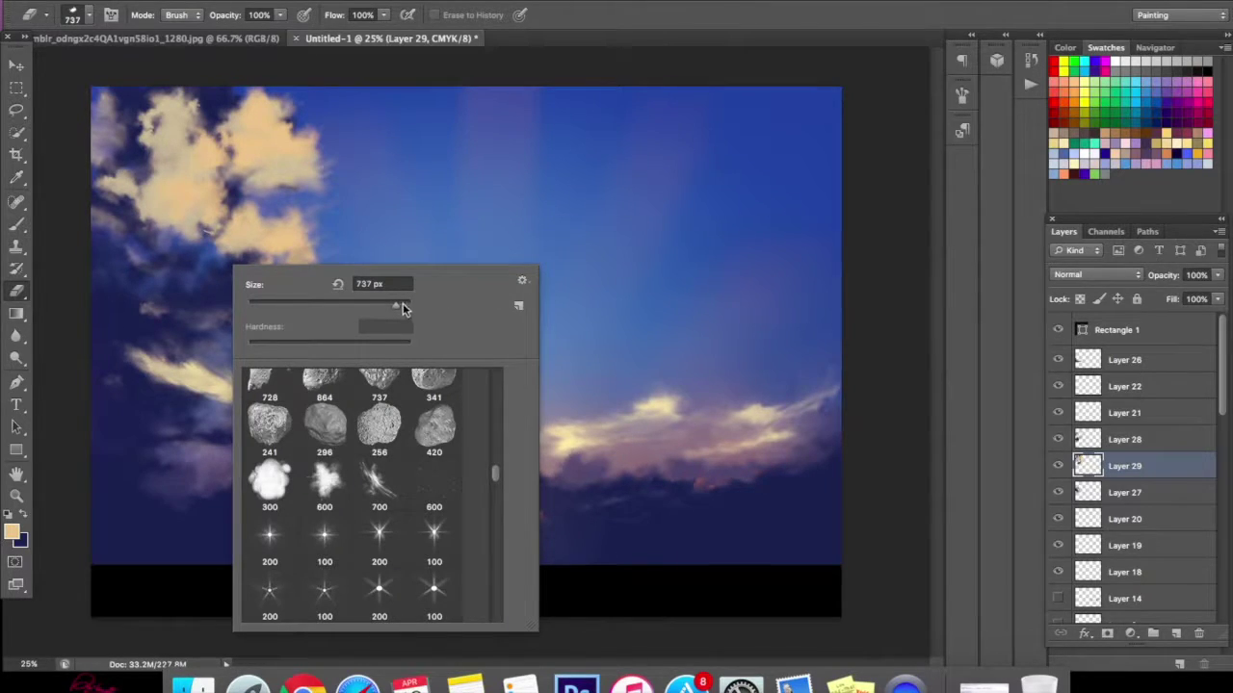
pyautogui.moveTo(402, 307); pyautogui.dragTo(407, 306)
pyautogui.moveTo(144, 226)
pyautogui.mouseDown()
pyautogui.moveTo(183, 228)
pyautogui.moveTo(178, 173)
pyautogui.moveTo(205, 106)
pyautogui.moveTo(289, 176)
pyautogui.moveTo(356, 181)
pyautogui.moveTo(356, 135)
pyautogui.mouseUp()
pyautogui.moveTo(289, 313)
pyautogui.mouseDown()
pyautogui.moveTo(225, 277)
pyautogui.moveTo(260, 240)
pyautogui.mouseUp()
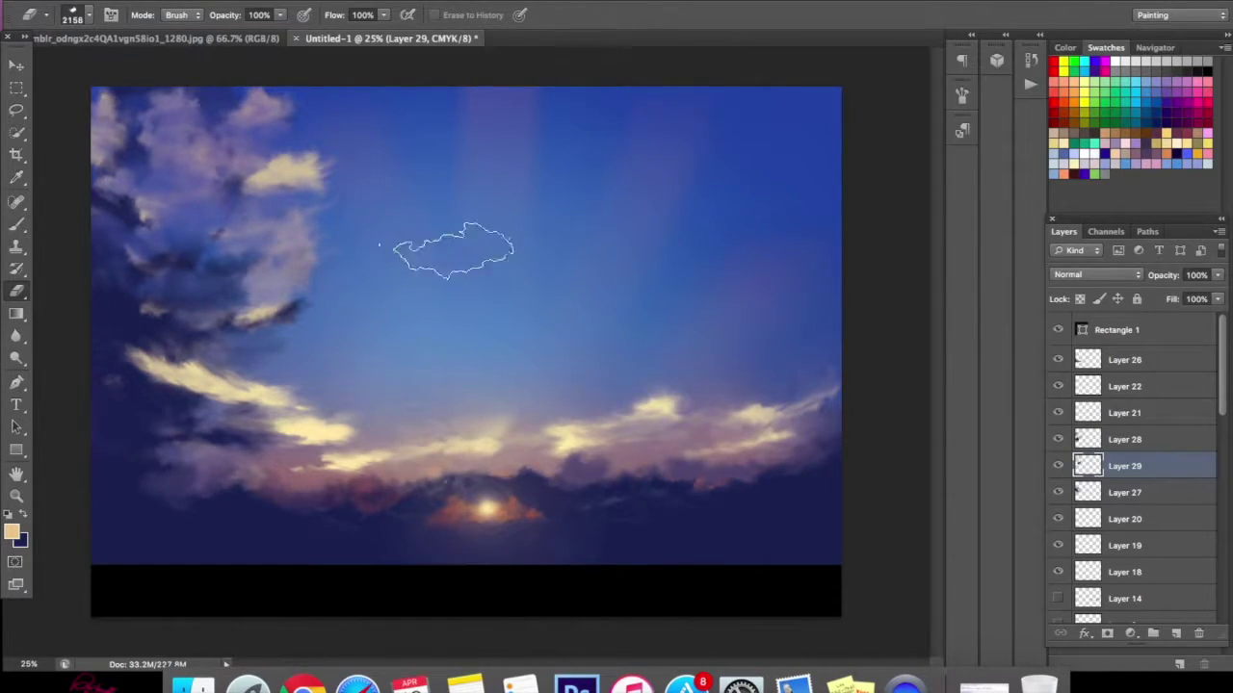
pyautogui.rightClick(433, 251)
# - Hide Layer 29 and add a new layer directly above it
pyautogui.click(1059, 467)
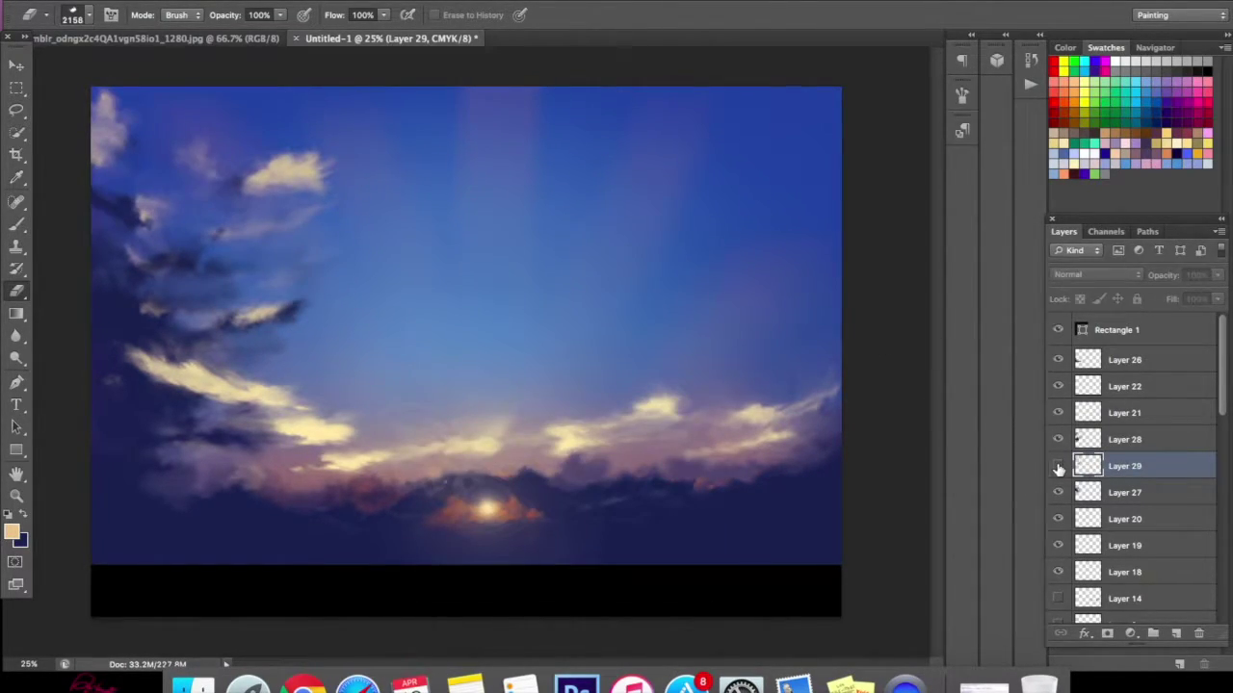
pyautogui.click(1176, 634)
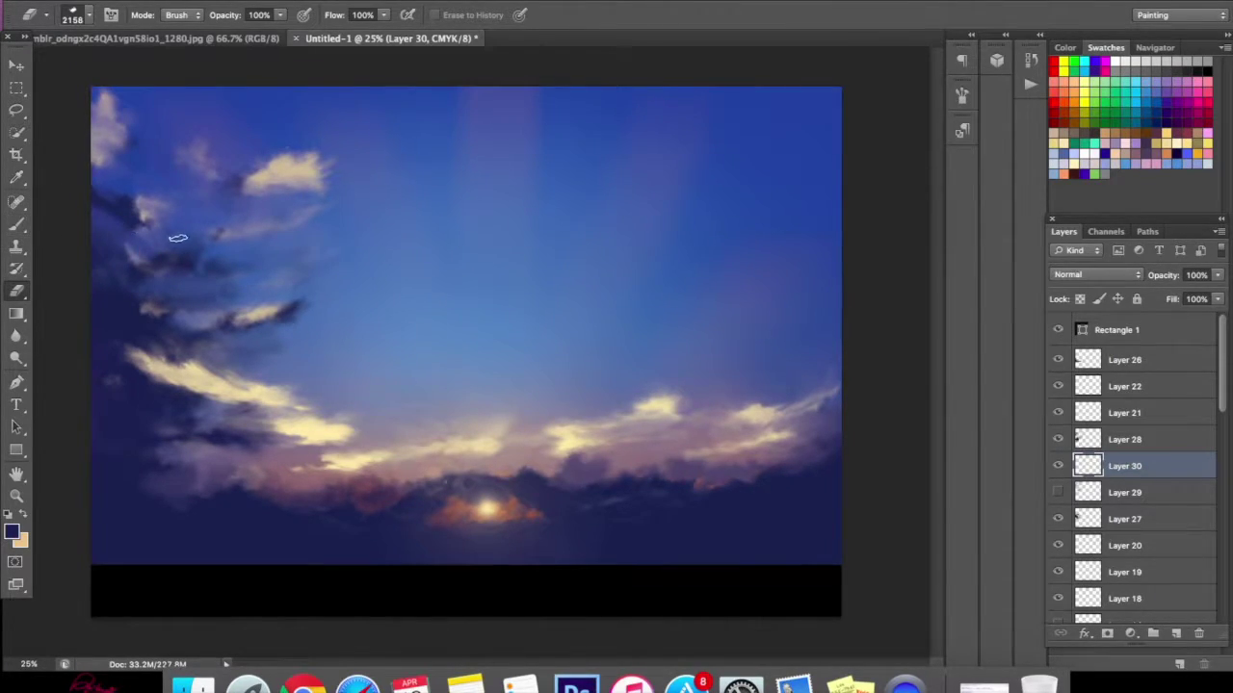
# - Paint a dark navy cloud mass on Layer 30 around the upper-left wisps and soften it with the 2158 px eraser
pyautogui.click(9, 226)
pyautogui.moveTo(159, 168)
pyautogui.mouseDown()
pyautogui.moveTo(255, 236)
pyautogui.moveTo(206, 270)
pyautogui.moveTo(160, 165)
pyautogui.moveTo(222, 308)
pyautogui.moveTo(74, 275)
pyautogui.moveTo(68, 289)
pyautogui.mouseUp()
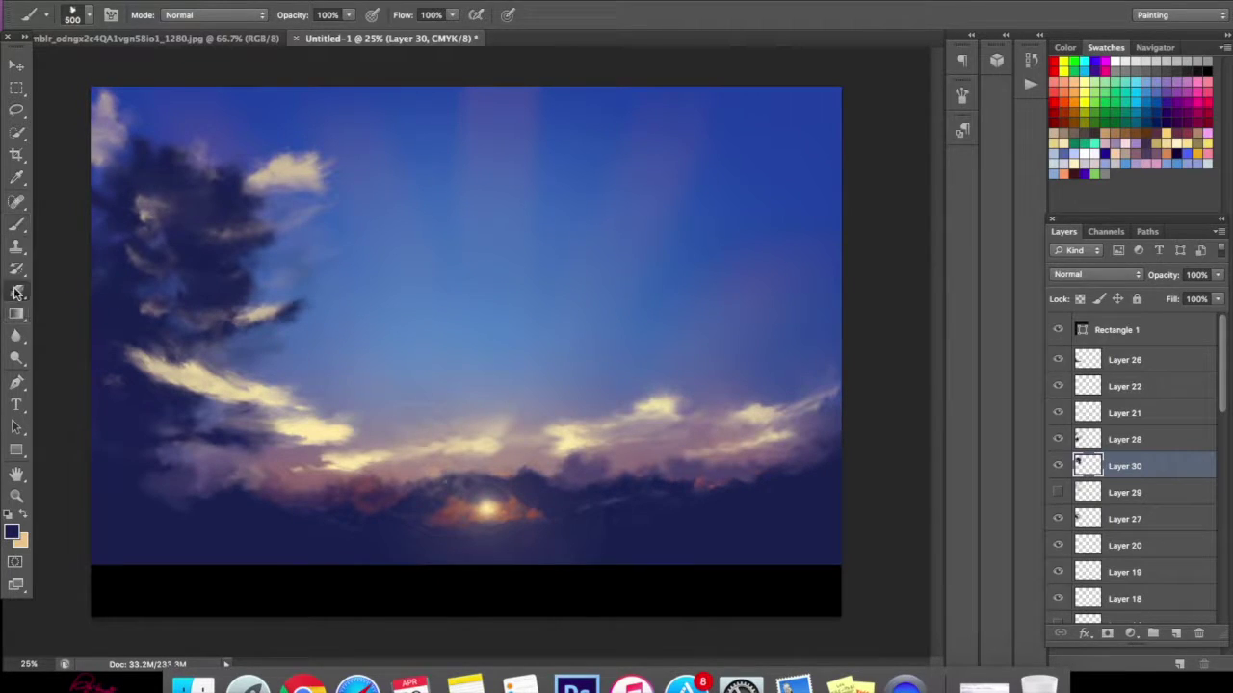
pyautogui.click(17, 291)
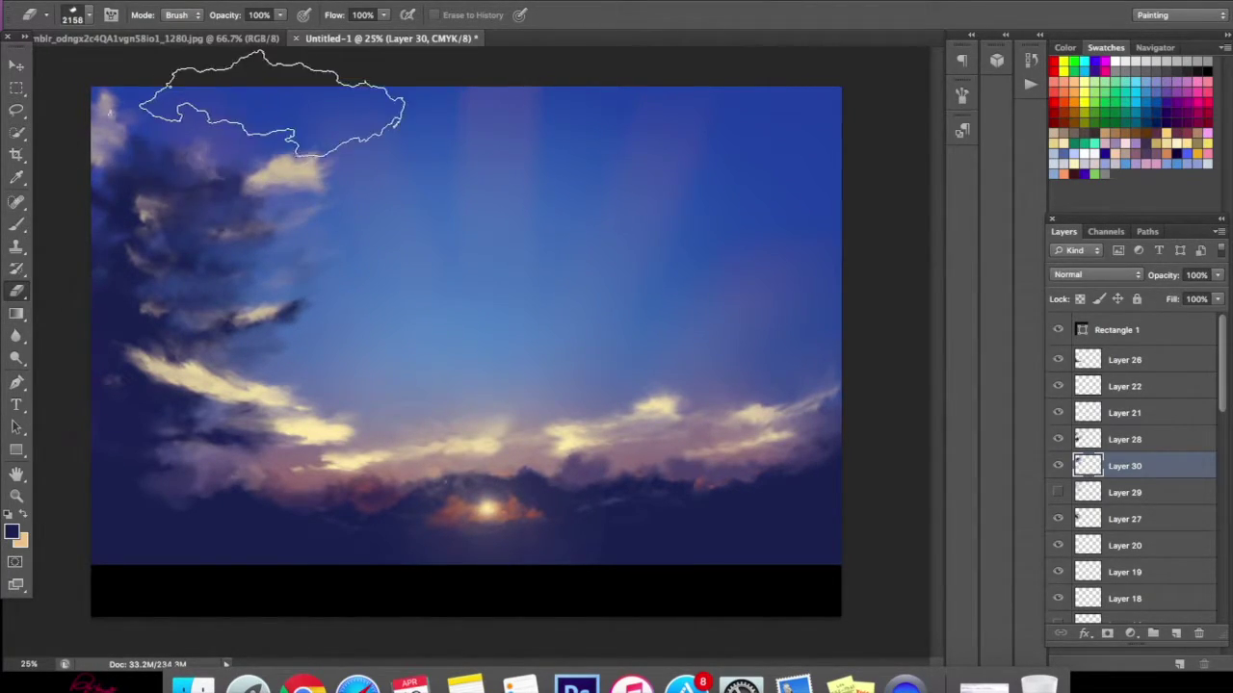
pyautogui.click(16, 225)
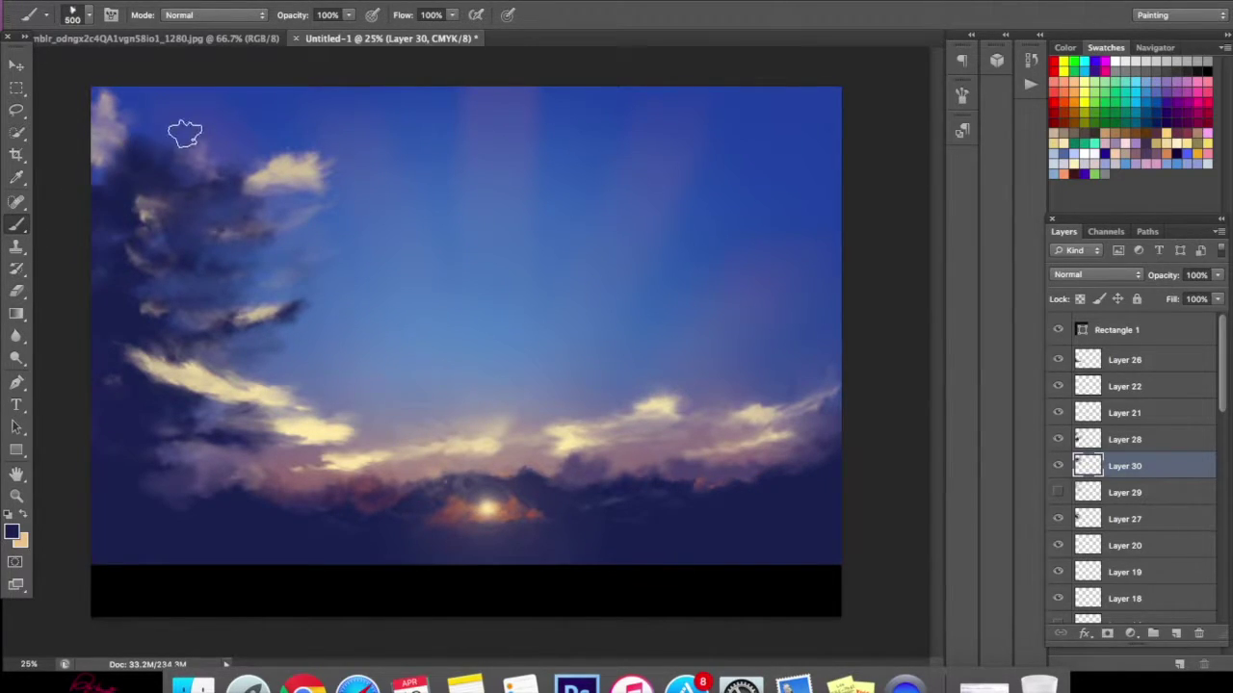
# - Paint a dark navy cloud patch near the sky's upper-left corner on Layer 30 and soften it with the eraser at 1447 px
pyautogui.moveTo(185, 134); pyautogui.dragTo(139, 127)
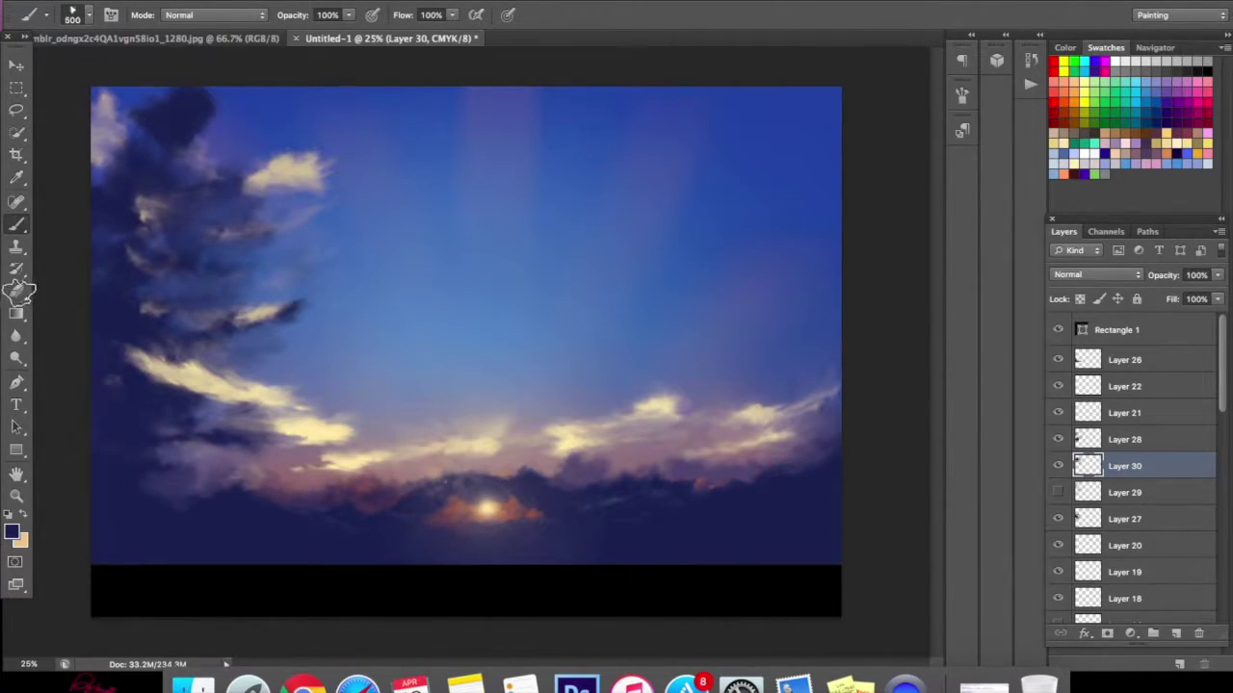
pyautogui.click(18, 291)
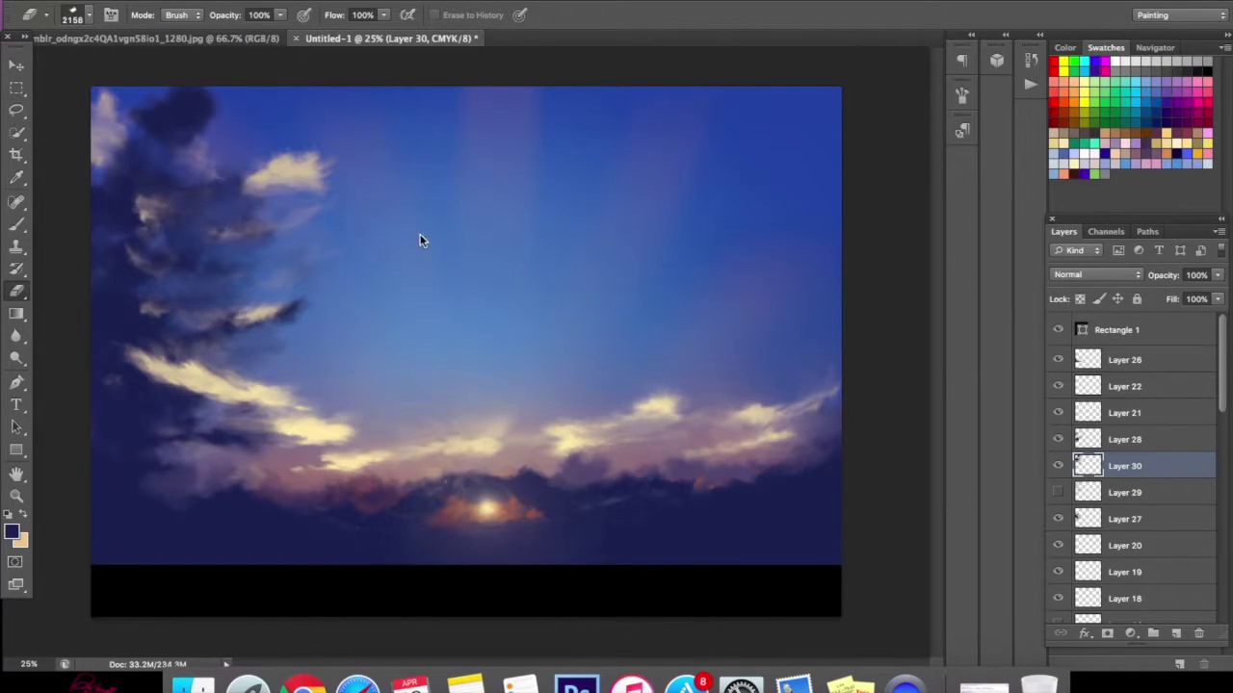
pyautogui.rightClick(420, 240)
pyautogui.moveTo(574, 273); pyautogui.dragTo(576, 274)
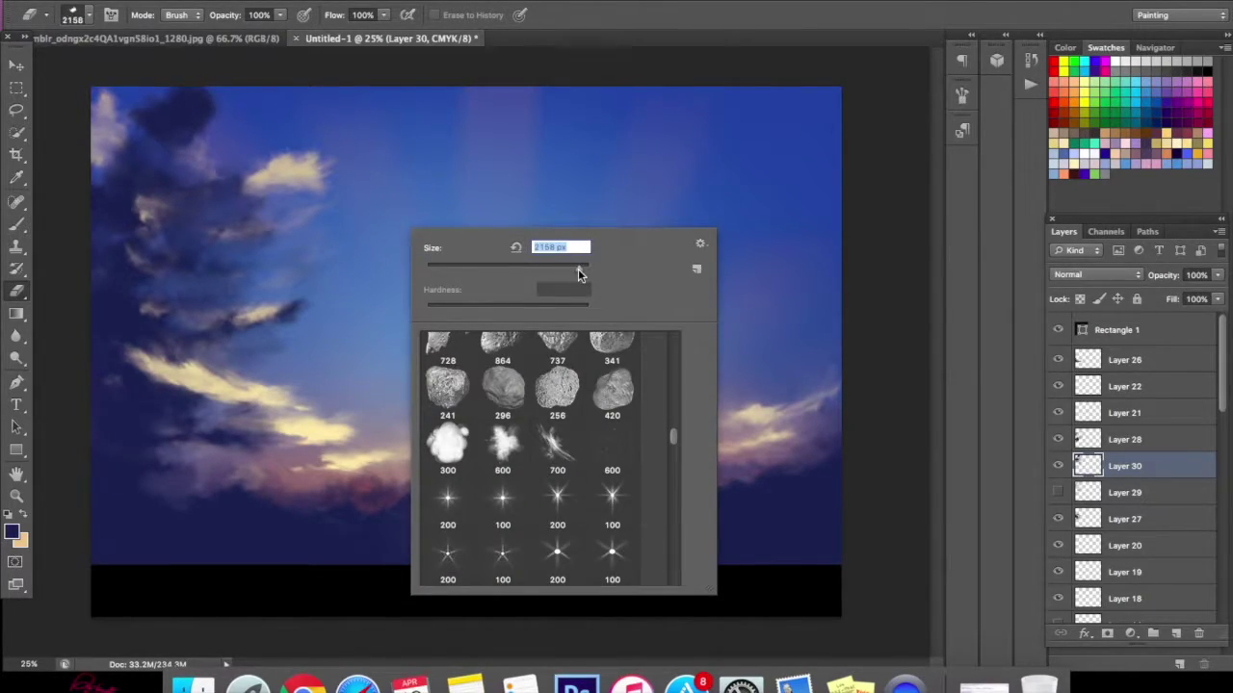
pyautogui.press('Return')
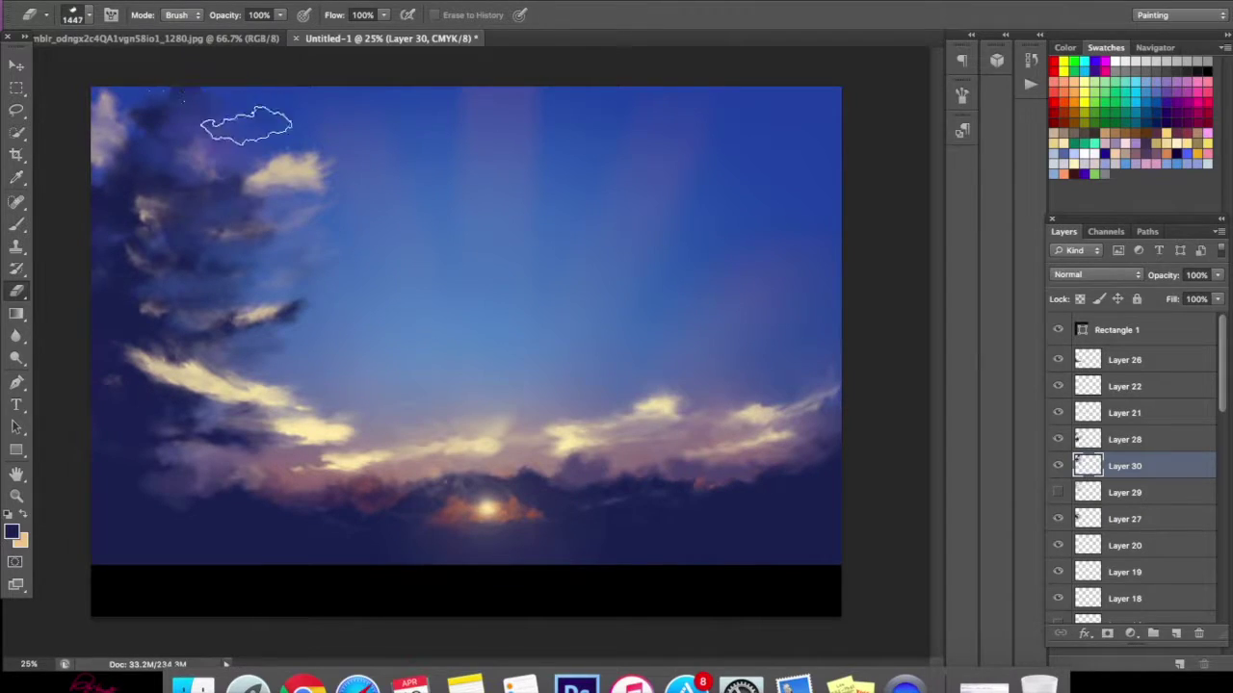
# - Paint warm beige lit patches over the upper-left navy clouds on Layer 30 and feather them with the 1447 px eraser
pyautogui.click(16, 224)
pyautogui.moveTo(207, 175)
pyautogui.mouseDown()
pyautogui.moveTo(214, 231)
pyautogui.moveTo(199, 230)
pyautogui.moveTo(256, 214)
pyautogui.moveTo(256, 139)
pyautogui.moveTo(255, 156)
pyautogui.moveTo(121, 224)
pyautogui.moveTo(131, 284)
pyautogui.moveTo(116, 295)
pyautogui.moveTo(183, 289)
pyautogui.moveTo(181, 321)
pyautogui.moveTo(125, 328)
pyautogui.moveTo(123, 342)
pyautogui.moveTo(39, 339)
pyautogui.mouseUp()
pyautogui.click(17, 291)
pyautogui.moveTo(170, 330)
pyautogui.mouseDown()
pyautogui.moveTo(236, 224)
pyautogui.moveTo(219, 220)
pyautogui.moveTo(276, 178)
pyautogui.moveTo(301, 137)
pyautogui.moveTo(215, 258)
pyautogui.moveTo(135, 304)
pyautogui.moveTo(189, 200)
pyautogui.moveTo(178, 156)
pyautogui.moveTo(250, 110)
pyautogui.mouseUp()
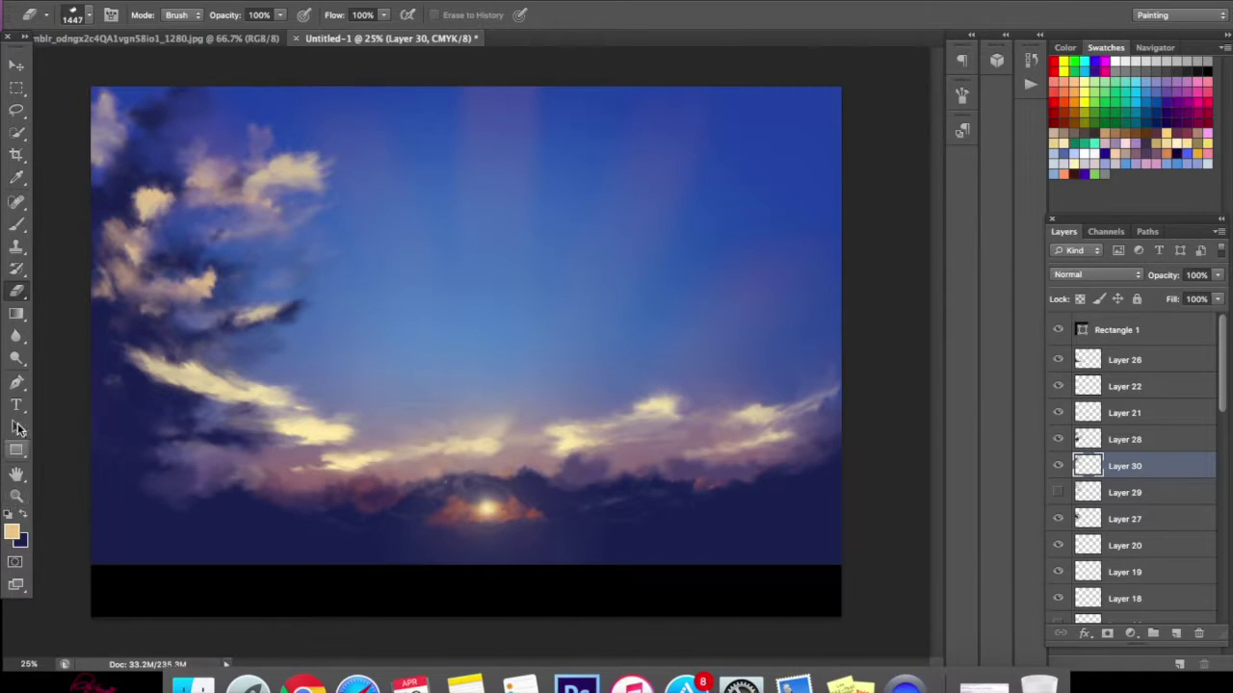
pyautogui.click(16, 223)
pyautogui.moveTo(198, 169)
pyautogui.mouseDown()
pyautogui.moveTo(160, 138)
pyautogui.moveTo(220, 96)
pyautogui.mouseUp()
pyautogui.click(16, 289)
pyautogui.moveTo(289, 125)
pyautogui.mouseDown()
pyautogui.moveTo(225, 105)
pyautogui.moveTo(193, 169)
pyautogui.mouseUp()
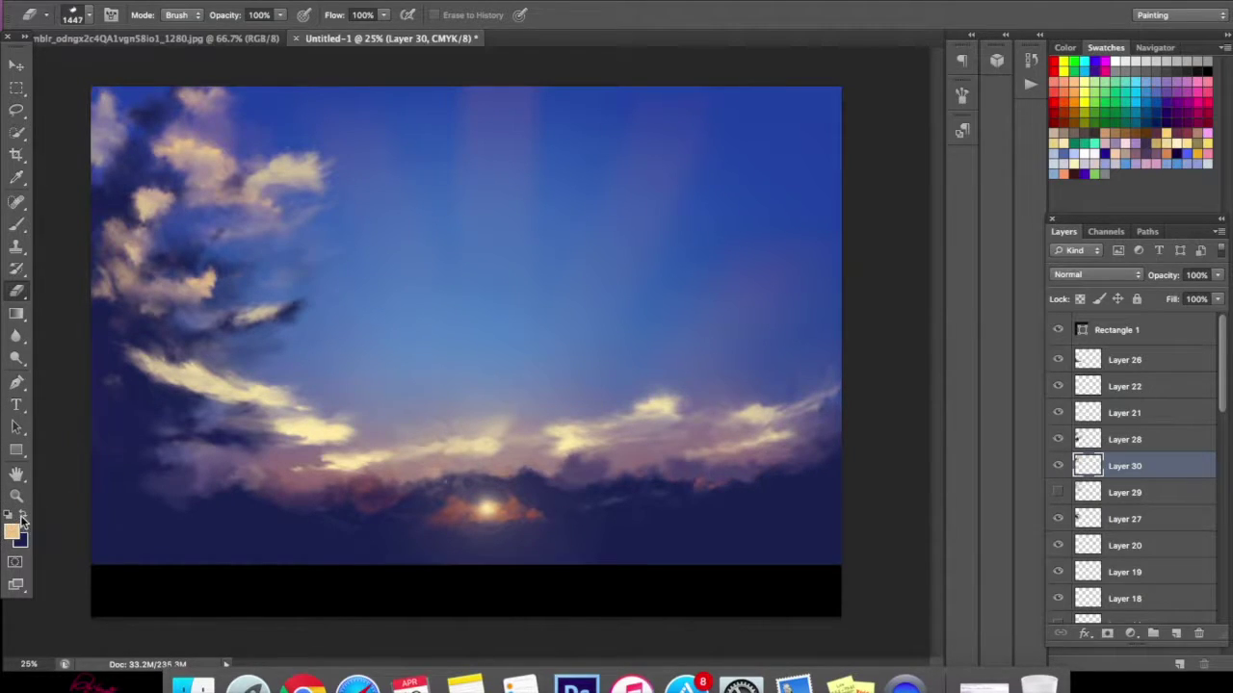
# - Rework the small clouds near the left edge with navy and beige strokes and refine them with the eraser reset to 737 px
pyautogui.click(17, 224)
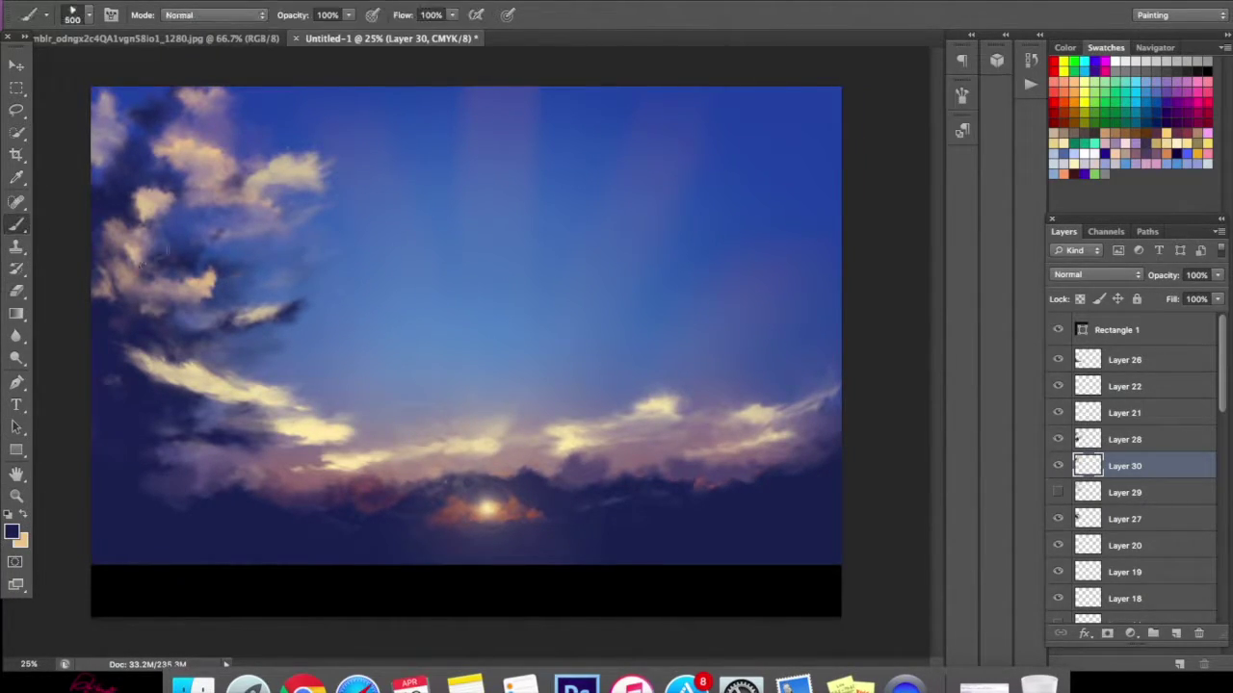
pyautogui.click(21, 518)
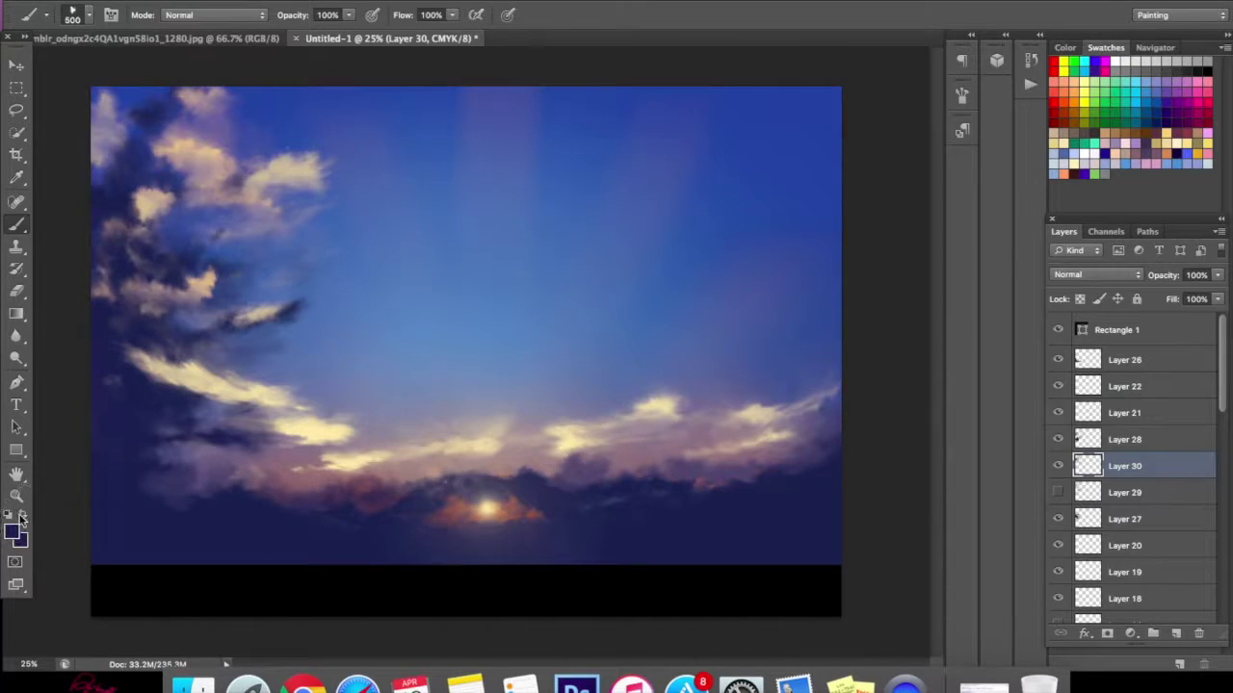
pyautogui.moveTo(153, 254); pyautogui.dragTo(156, 233)
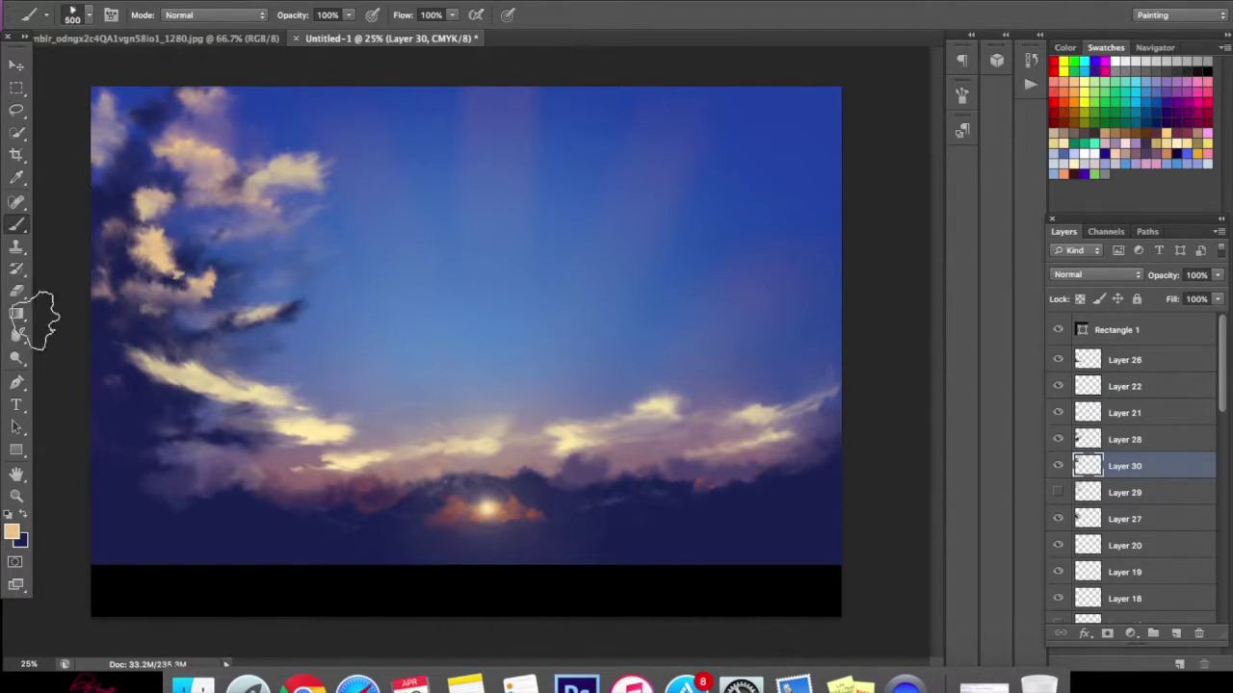
pyautogui.click(19, 296)
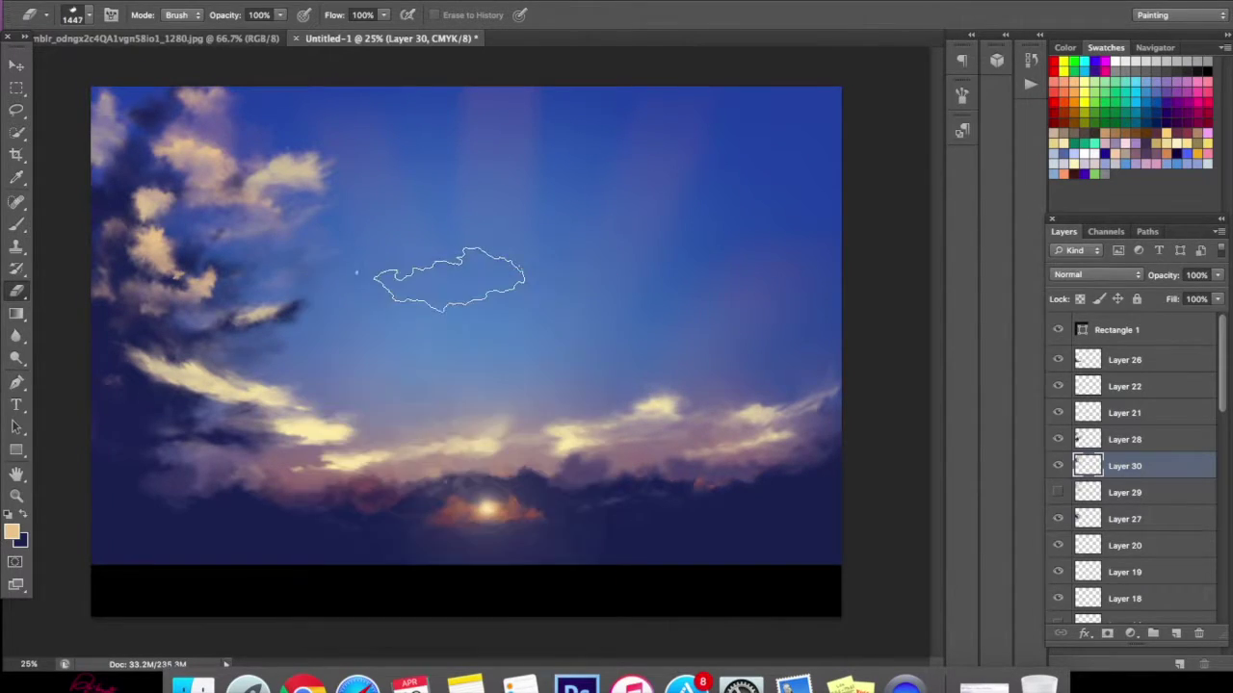
pyautogui.rightClick(436, 301)
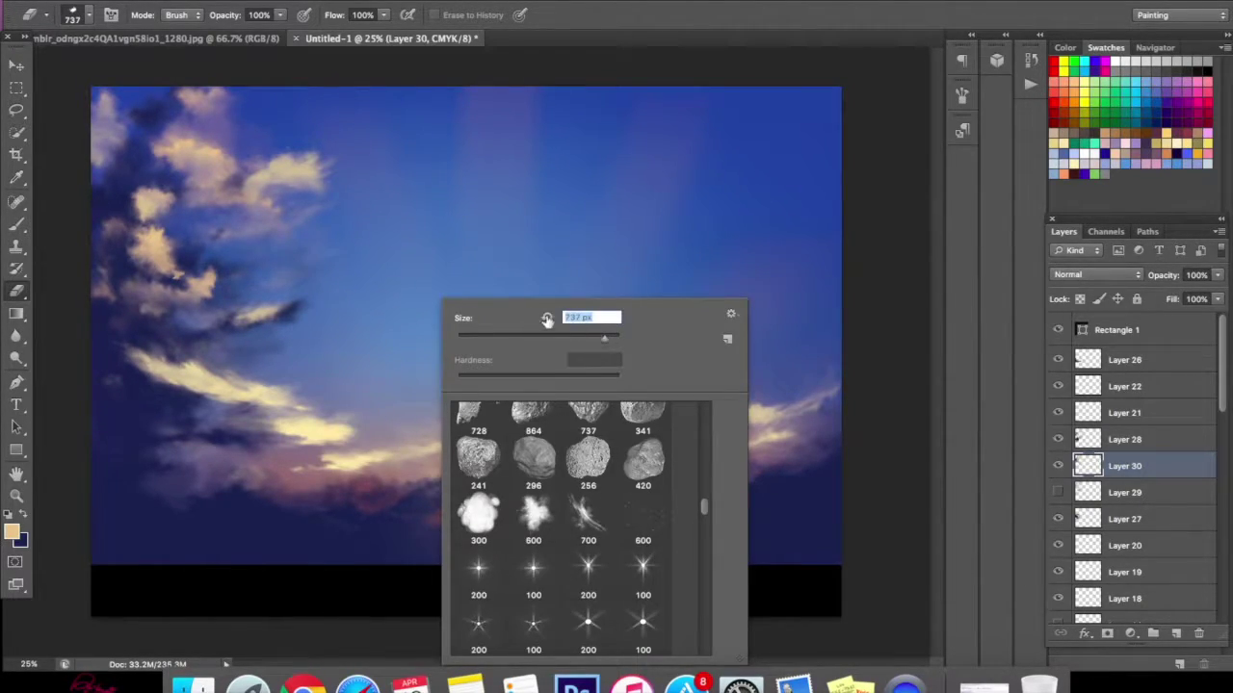
pyautogui.press('Return')
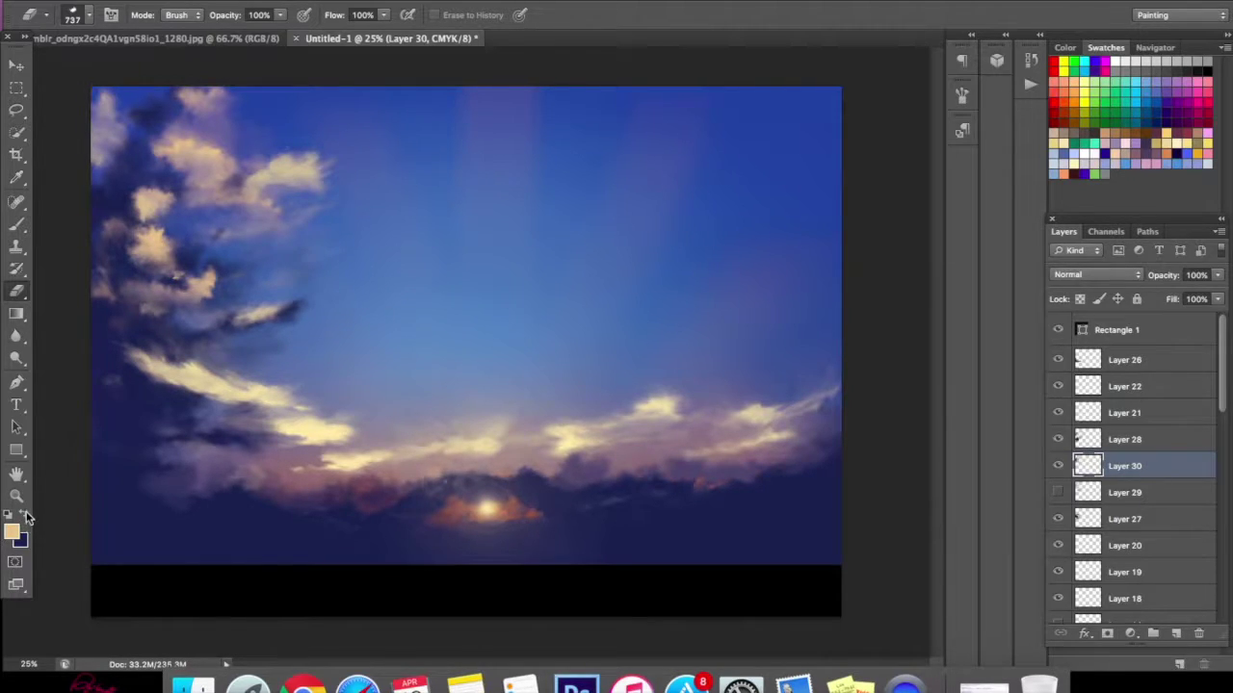
# - Paint dark navy cloud shapes over the purple clouds in the lower-left sky on Layer 30
pyautogui.click(16, 223)
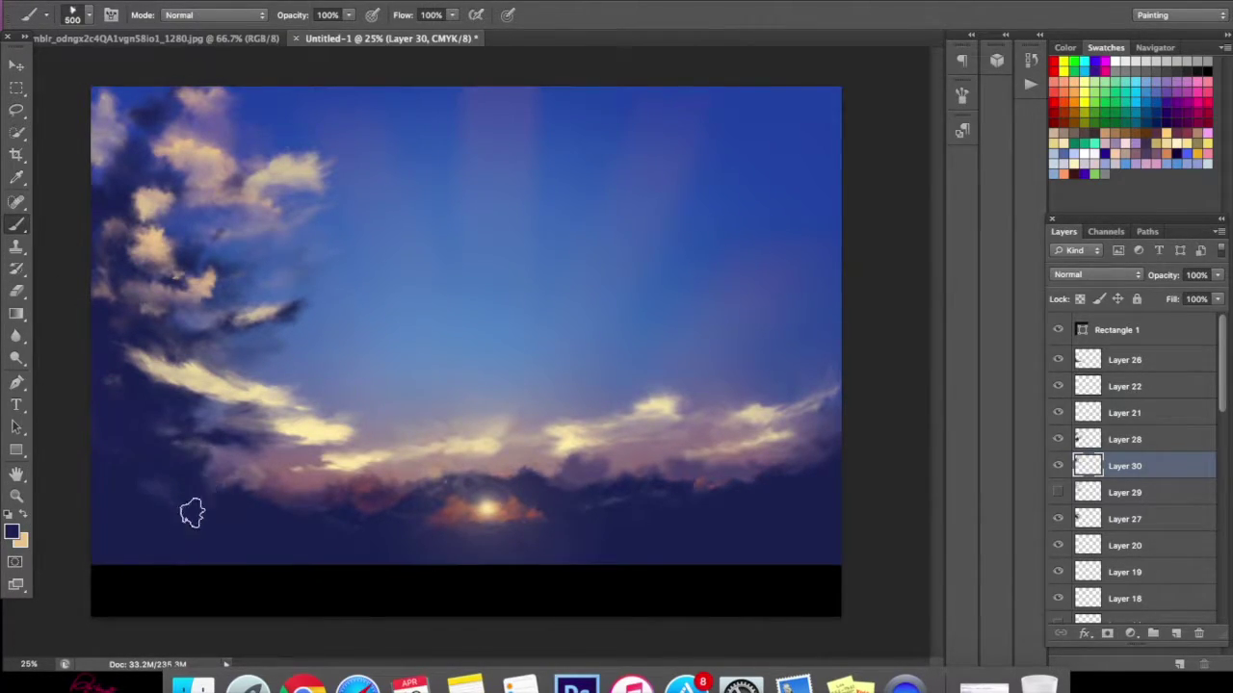
pyautogui.moveTo(262, 479)
pyautogui.mouseDown()
pyautogui.moveTo(285, 483)
pyautogui.moveTo(256, 470)
pyautogui.mouseUp()
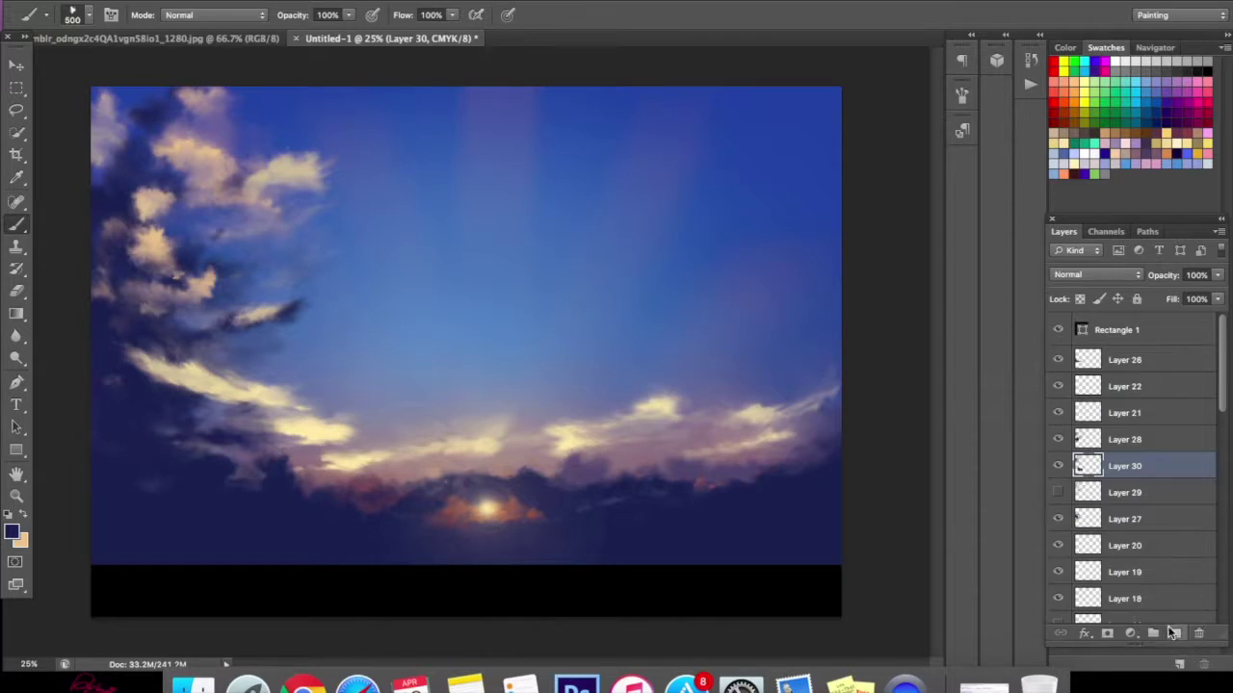
# - Paint a dark navy cloud mass along the sky's upper edge on new Layer 31 and move that layer beneath Layer 29
pyautogui.click(214, 38)
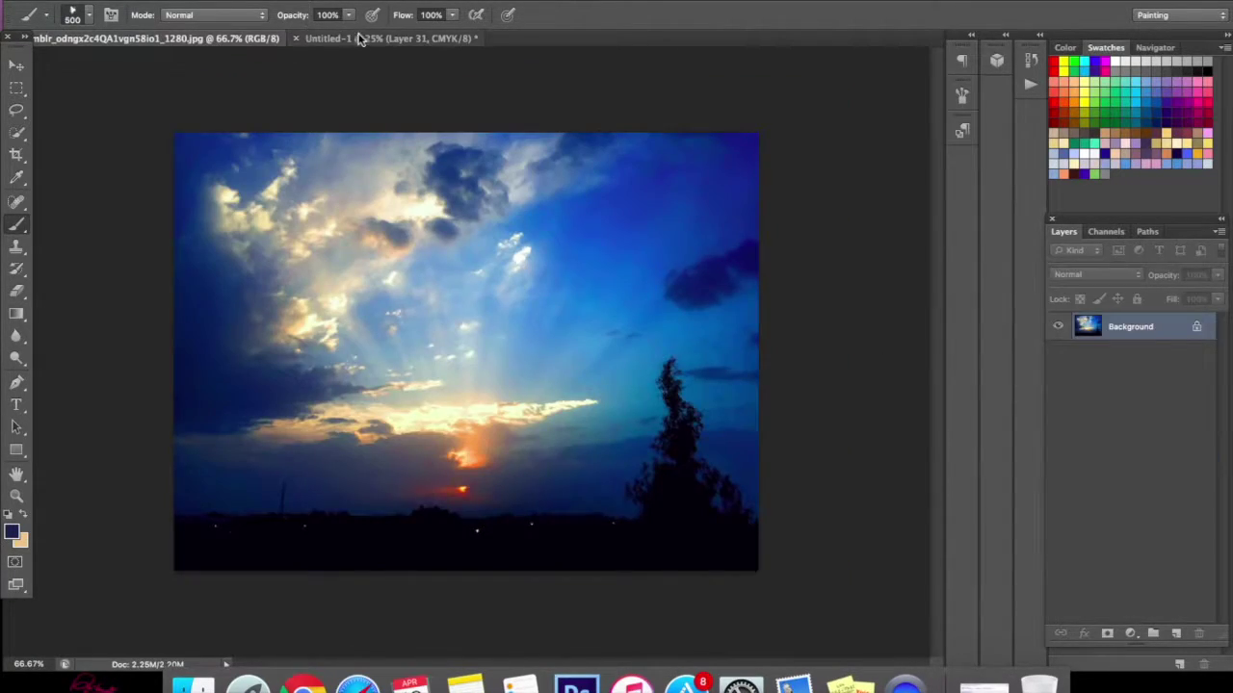
pyautogui.click(369, 38)
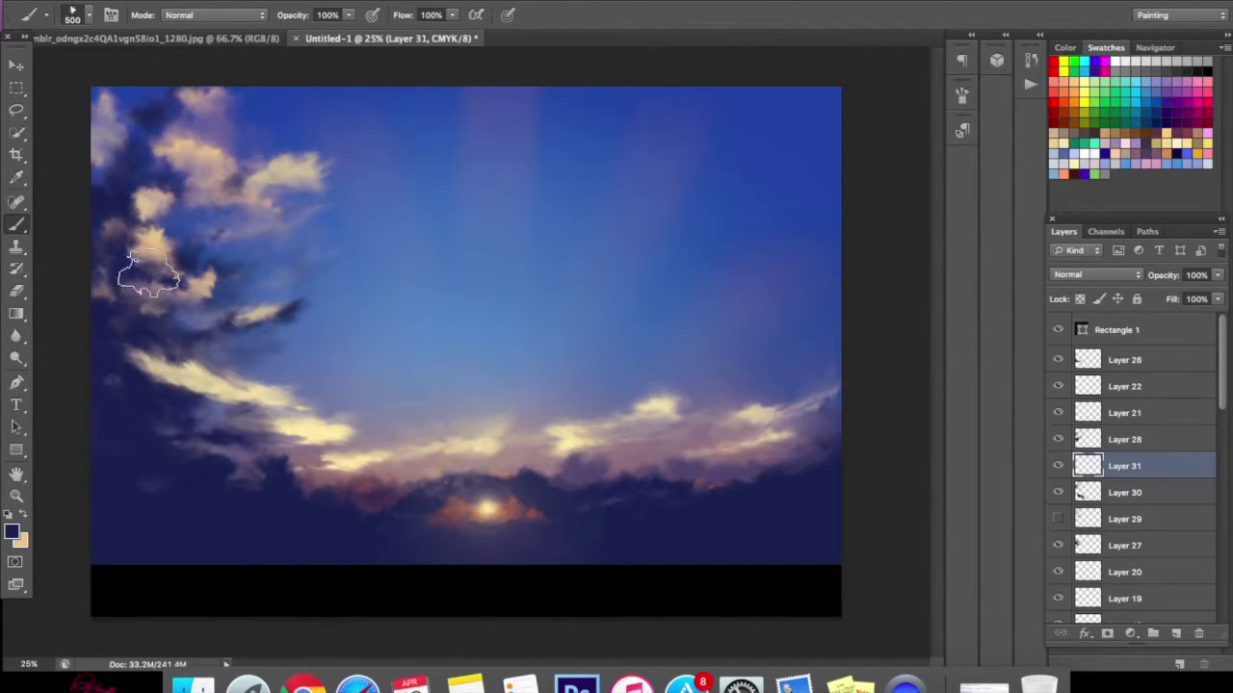
pyautogui.moveTo(378, 140)
pyautogui.mouseDown()
pyautogui.moveTo(455, 118)
pyautogui.moveTo(428, 119)
pyautogui.moveTo(375, 154)
pyautogui.moveTo(380, 171)
pyautogui.moveTo(316, 125)
pyautogui.moveTo(263, 119)
pyautogui.moveTo(255, 90)
pyautogui.moveTo(228, 129)
pyautogui.moveTo(192, 85)
pyautogui.moveTo(113, 108)
pyautogui.mouseUp()
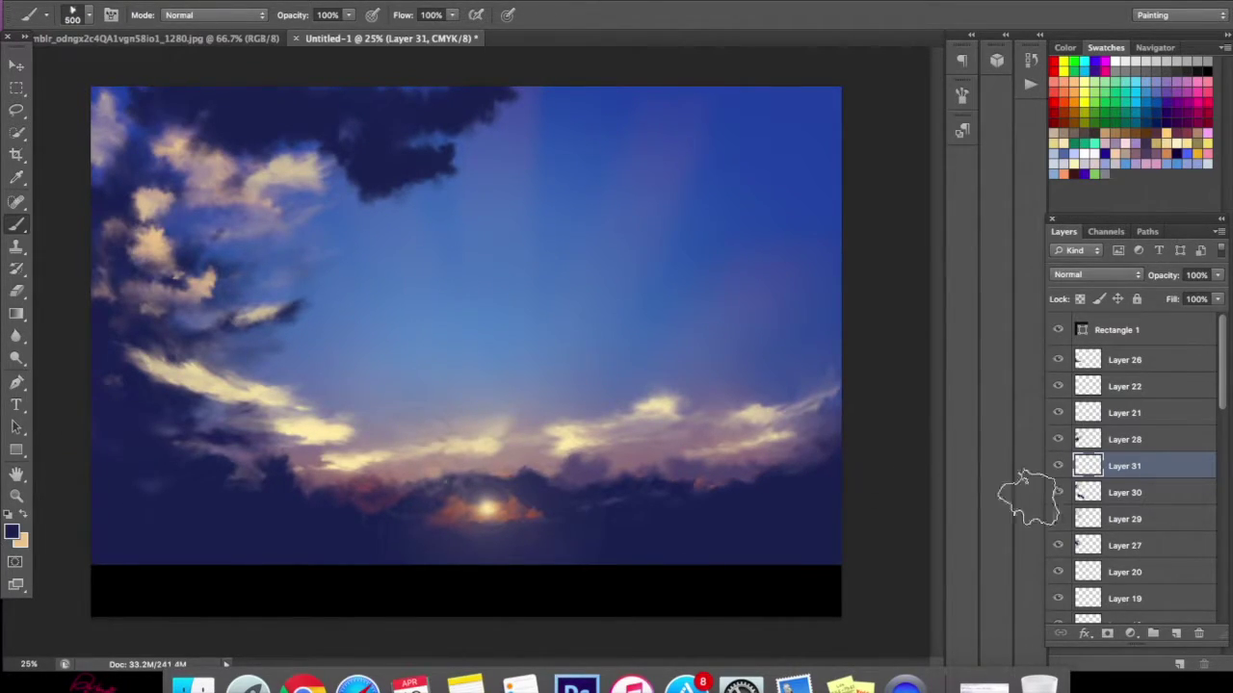
pyautogui.moveTo(1114, 440); pyautogui.dragTo(1120, 528)
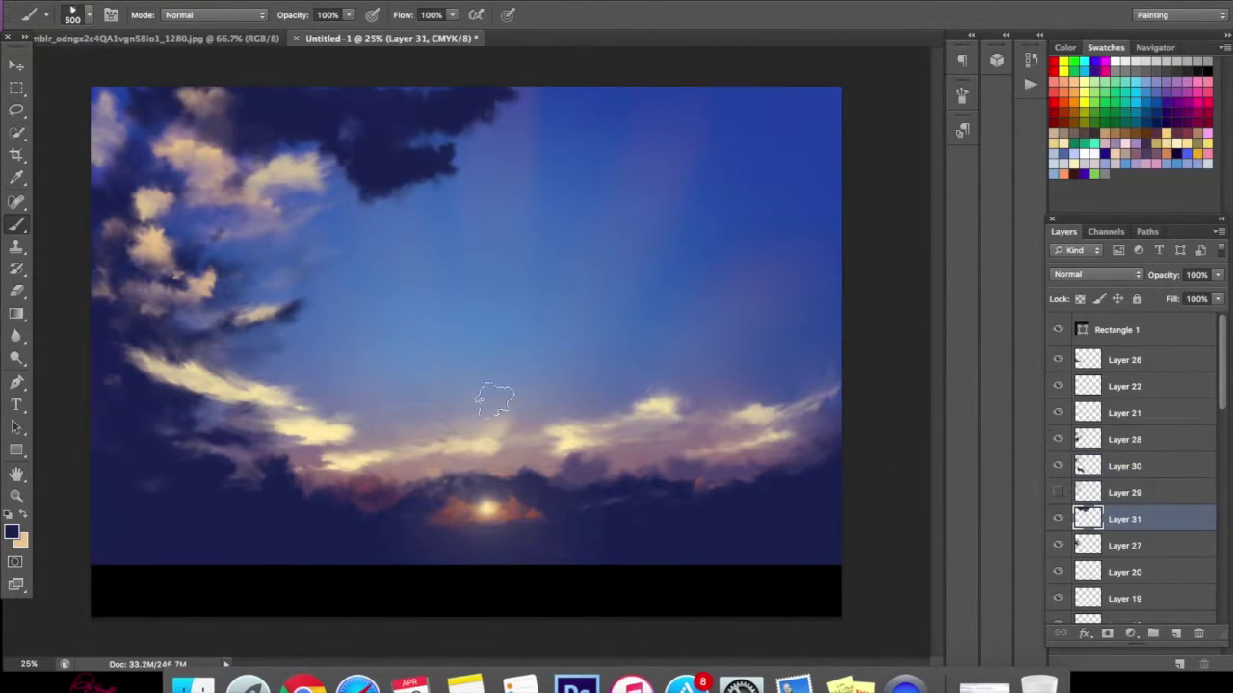
# - Paint beige lit patches over the navy cloud mass on Layer 31 and thin it with the 737 px eraser
pyautogui.moveTo(323, 144)
pyautogui.mouseDown()
pyautogui.moveTo(359, 153)
pyautogui.moveTo(291, 135)
pyautogui.moveTo(373, 150)
pyautogui.moveTo(382, 169)
pyautogui.moveTo(412, 161)
pyautogui.moveTo(330, 183)
pyautogui.moveTo(320, 84)
pyautogui.moveTo(378, 106)
pyautogui.moveTo(467, 85)
pyautogui.moveTo(424, 178)
pyautogui.mouseUp()
pyautogui.press('e')
pyautogui.moveTo(405, 154)
pyautogui.mouseDown()
pyautogui.moveTo(366, 183)
pyautogui.moveTo(424, 177)
pyautogui.moveTo(332, 125)
pyautogui.moveTo(322, 133)
pyautogui.moveTo(337, 100)
pyautogui.moveTo(407, 92)
pyautogui.moveTo(255, 93)
pyautogui.moveTo(523, 97)
pyautogui.moveTo(418, 185)
pyautogui.moveTo(449, 164)
pyautogui.mouseUp()
pyautogui.moveTo(494, 108); pyautogui.dragTo(440, 124)
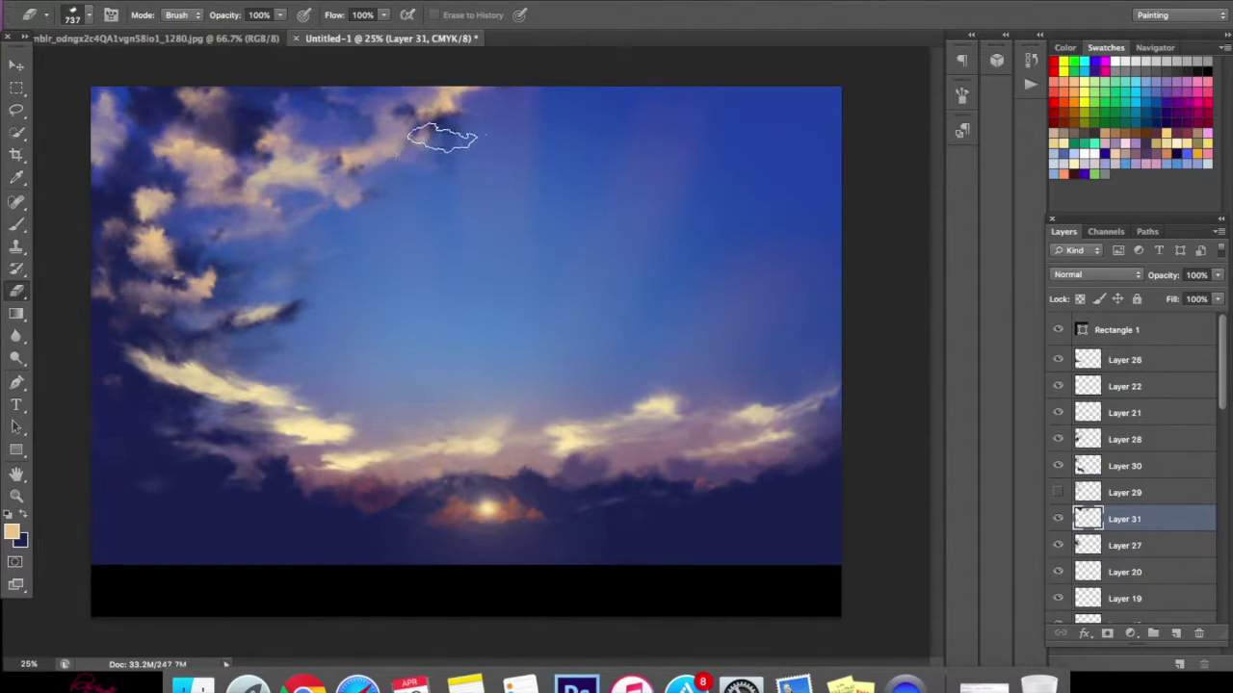
# - Add alternating navy shadows and warm beige highlights to the clouds along the sky's upper edge on Layer 31
pyautogui.click(21, 496)
pyautogui.press('b')
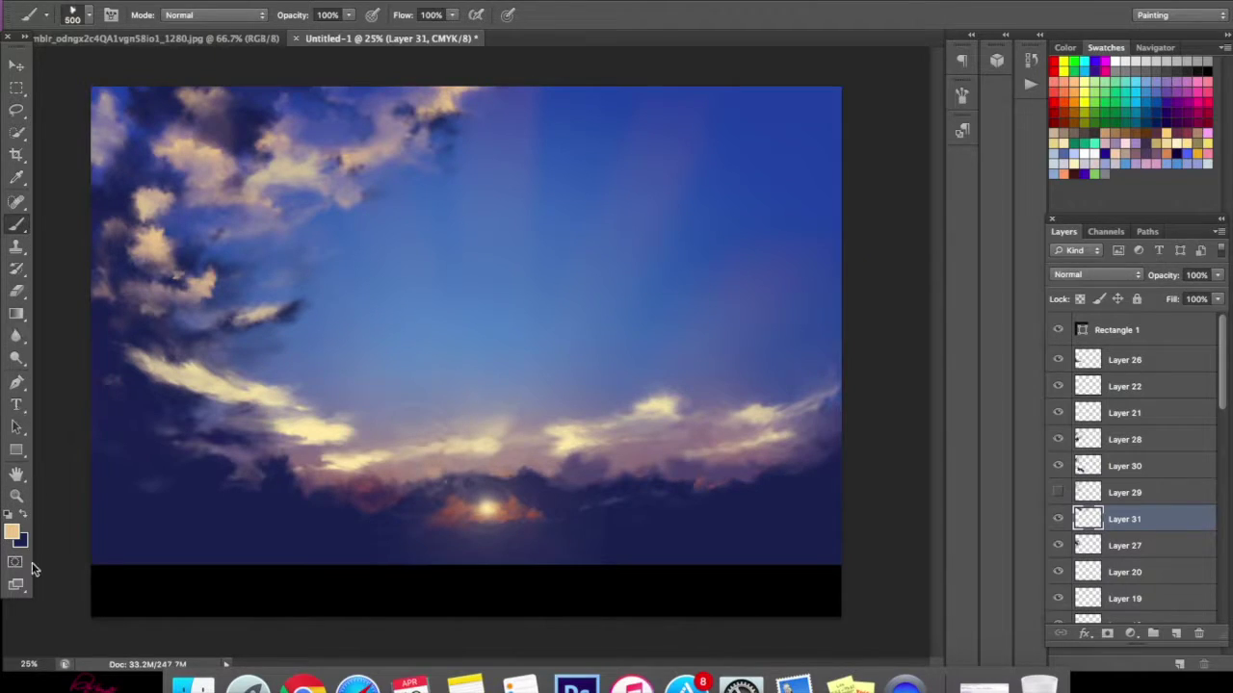
pyautogui.moveTo(323, 106)
pyautogui.mouseDown()
pyautogui.moveTo(277, 124)
pyautogui.moveTo(332, 93)
pyautogui.moveTo(314, 151)
pyautogui.moveTo(368, 128)
pyautogui.moveTo(386, 96)
pyautogui.moveTo(280, 147)
pyautogui.mouseUp()
pyautogui.click(25, 516)
pyautogui.moveTo(330, 143)
pyautogui.mouseDown()
pyautogui.moveTo(344, 105)
pyautogui.moveTo(440, 110)
pyautogui.mouseUp()
# - Undo the first erasing pass over the Layer 31 highlights and soften them again with the 737 px eraser
pyautogui.click(17, 290)
pyautogui.moveTo(241, 111)
pyautogui.mouseDown()
pyautogui.moveTo(332, 130)
pyautogui.moveTo(299, 134)
pyautogui.moveTo(376, 92)
pyautogui.mouseUp()
pyautogui.click(169, 2)
pyautogui.click(234, 19)
pyautogui.click(168, 2)
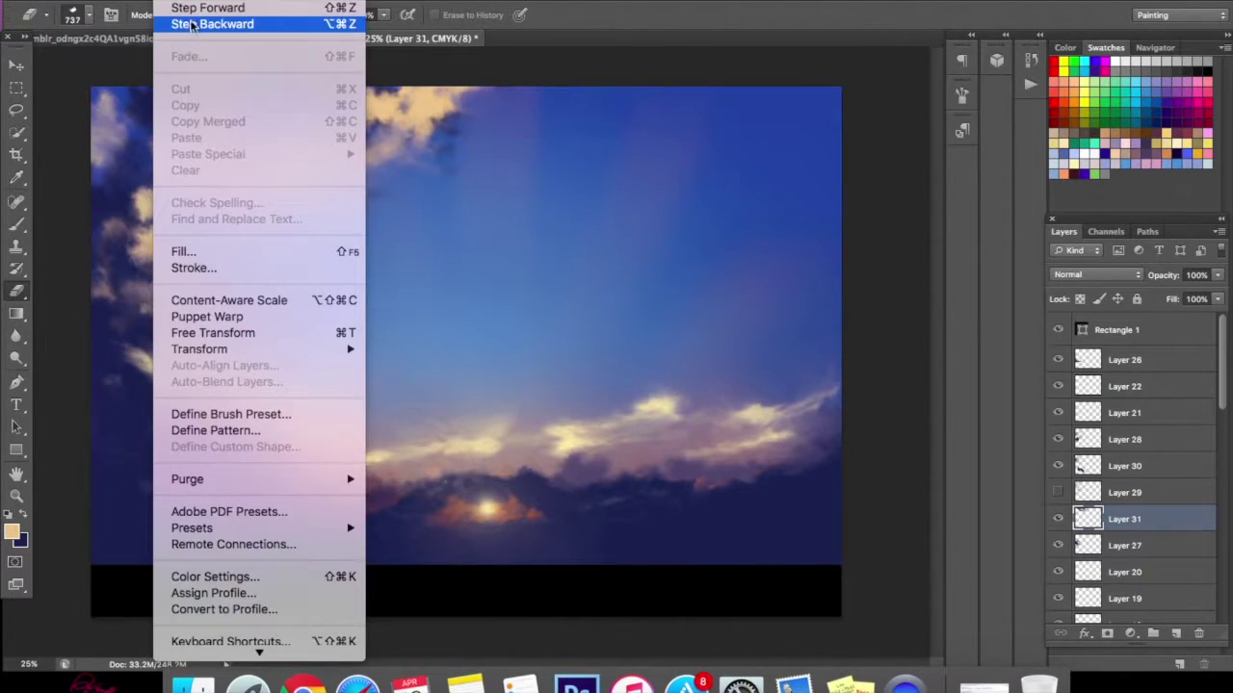
pyautogui.click(234, 19)
pyautogui.moveTo(276, 109)
pyautogui.mouseDown()
pyautogui.moveTo(447, 117)
pyautogui.moveTo(449, 85)
pyautogui.mouseUp()
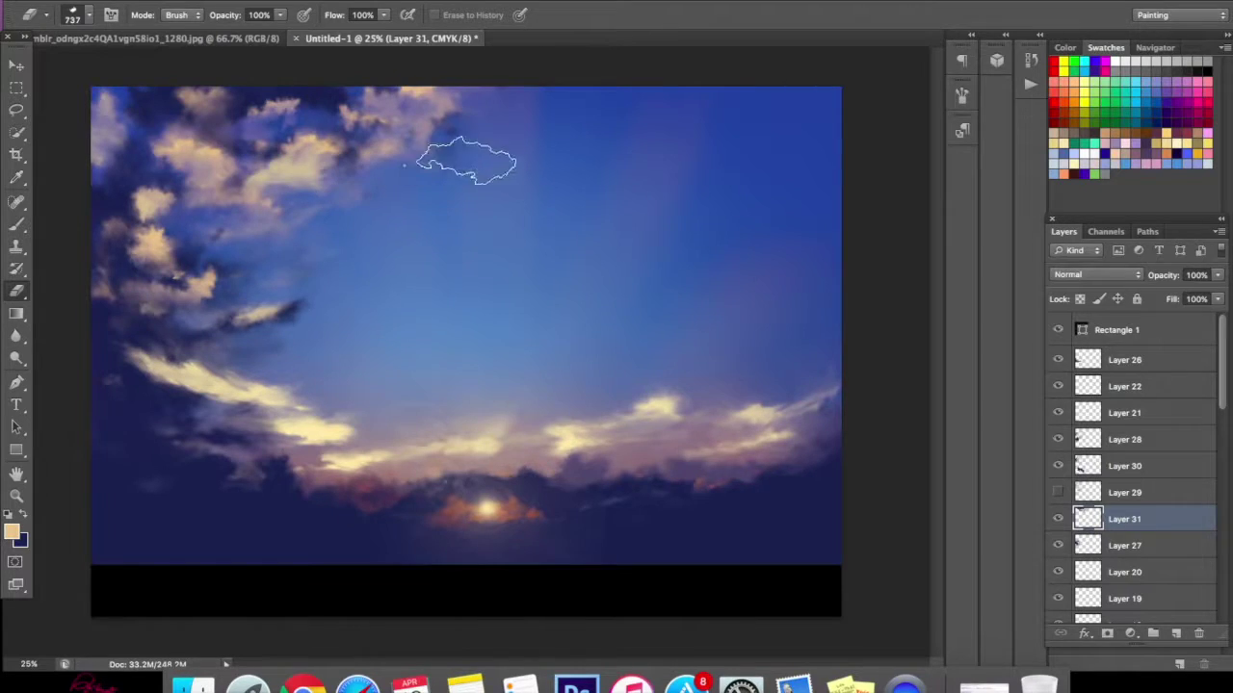
# - Add a new layer directly above Layer 20 and set the foreground colour to 1e366d, sampled from the upper-left clouds
pyautogui.click(1122, 549)
pyautogui.click(1125, 574)
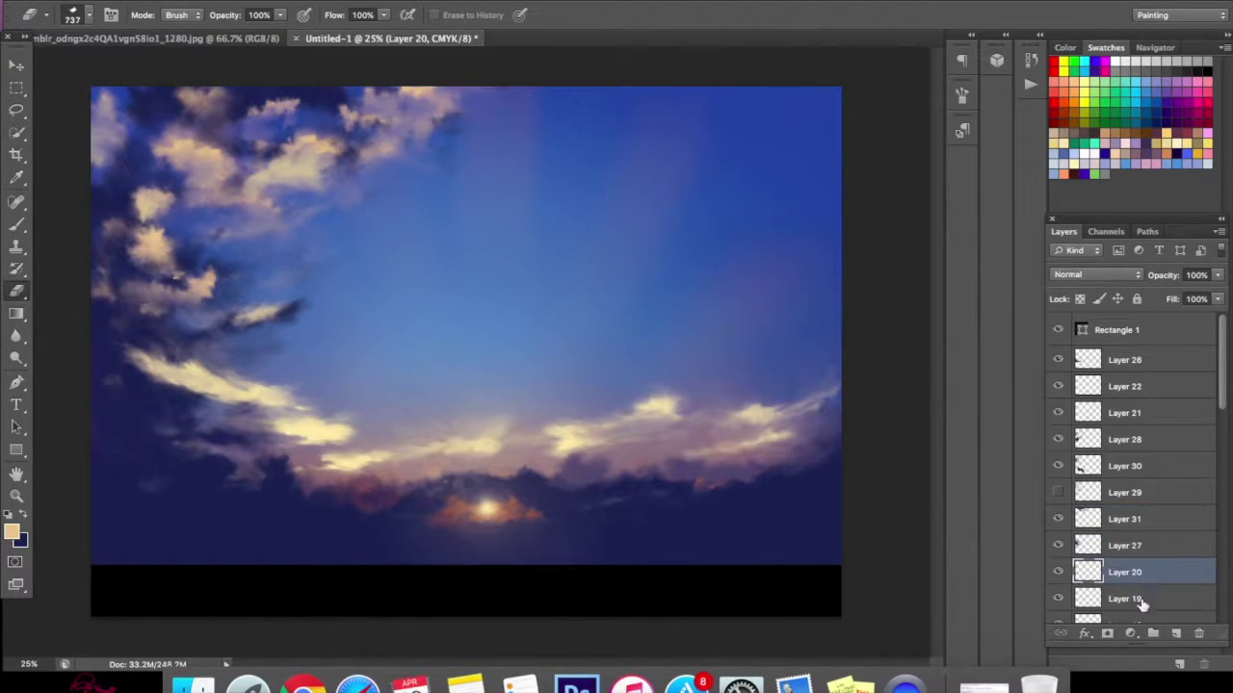
pyautogui.click(1056, 572)
pyautogui.click(1056, 572)
pyautogui.click(13, 532)
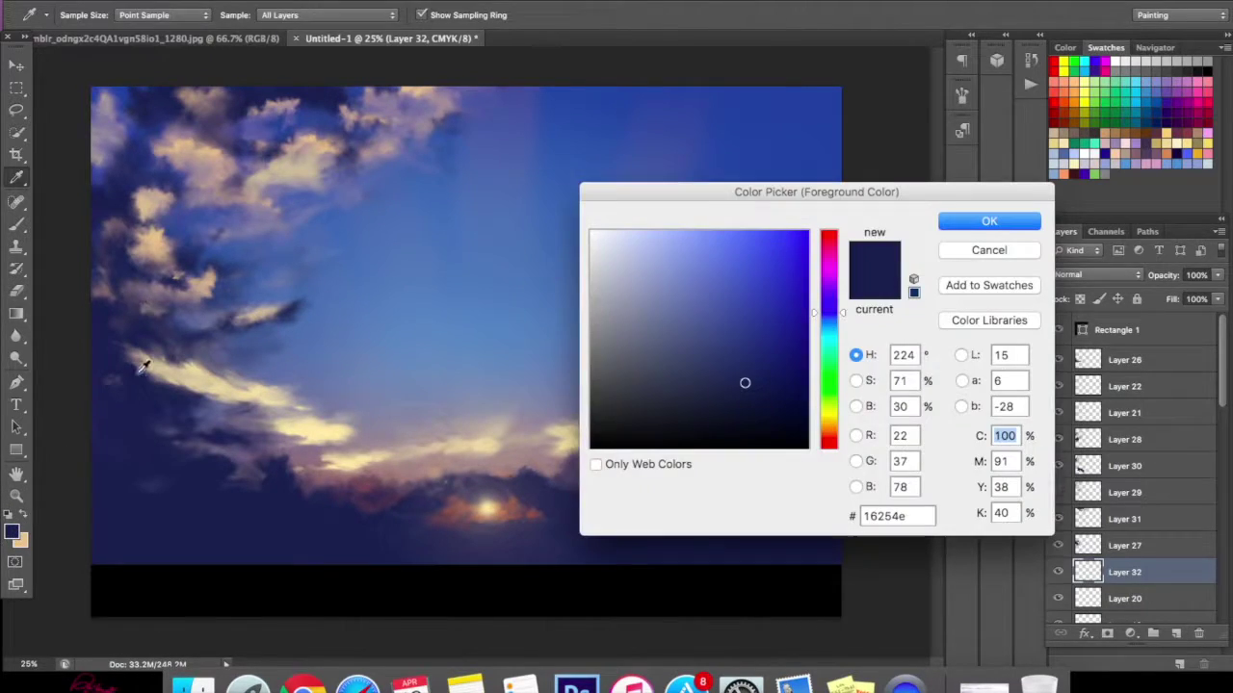
pyautogui.click(158, 150)
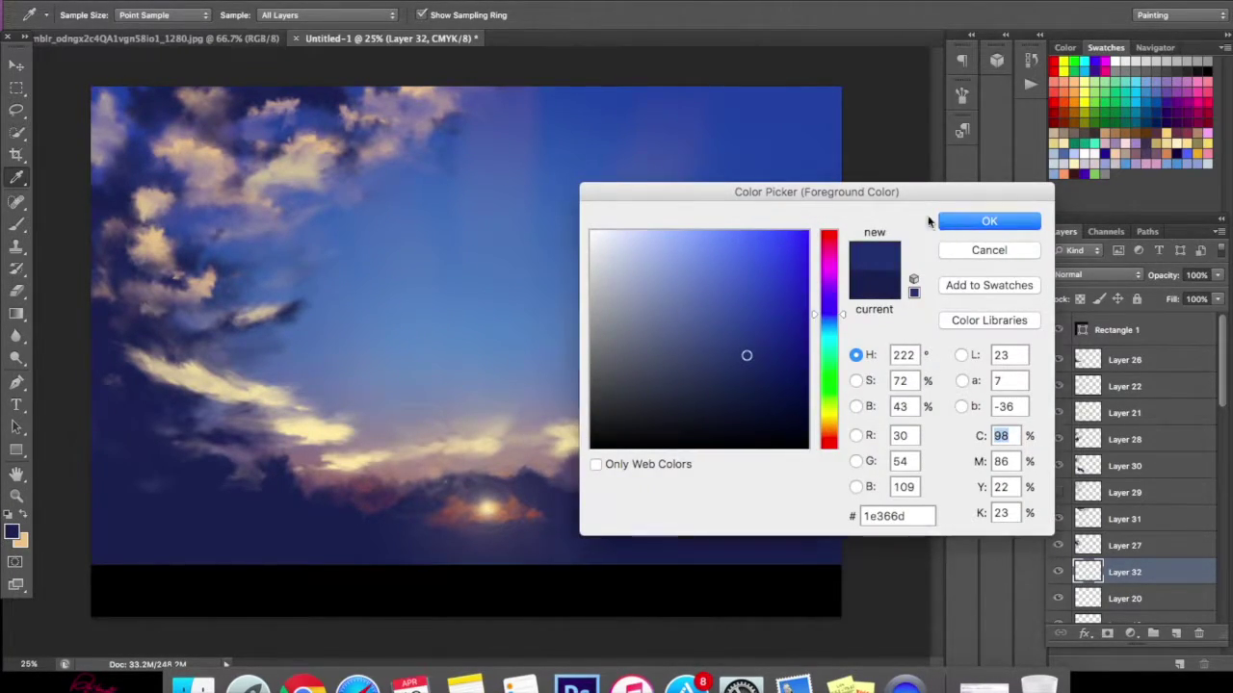
pyautogui.click(944, 220)
# - Paint blue cloud shapes with beige highlights below the upper clouds on Layer 32 and fade them with the 737 px eraser
pyautogui.press('e')
pyautogui.press('b')
pyautogui.moveTo(385, 203)
pyautogui.mouseDown()
pyautogui.moveTo(319, 198)
pyautogui.moveTo(347, 187)
pyautogui.moveTo(318, 207)
pyautogui.moveTo(385, 130)
pyautogui.moveTo(433, 106)
pyautogui.moveTo(482, 110)
pyautogui.moveTo(298, 124)
pyautogui.mouseUp()
pyautogui.moveTo(428, 207)
pyautogui.mouseDown()
pyautogui.moveTo(361, 203)
pyautogui.moveTo(337, 185)
pyautogui.moveTo(474, 135)
pyautogui.moveTo(424, 89)
pyautogui.mouseUp()
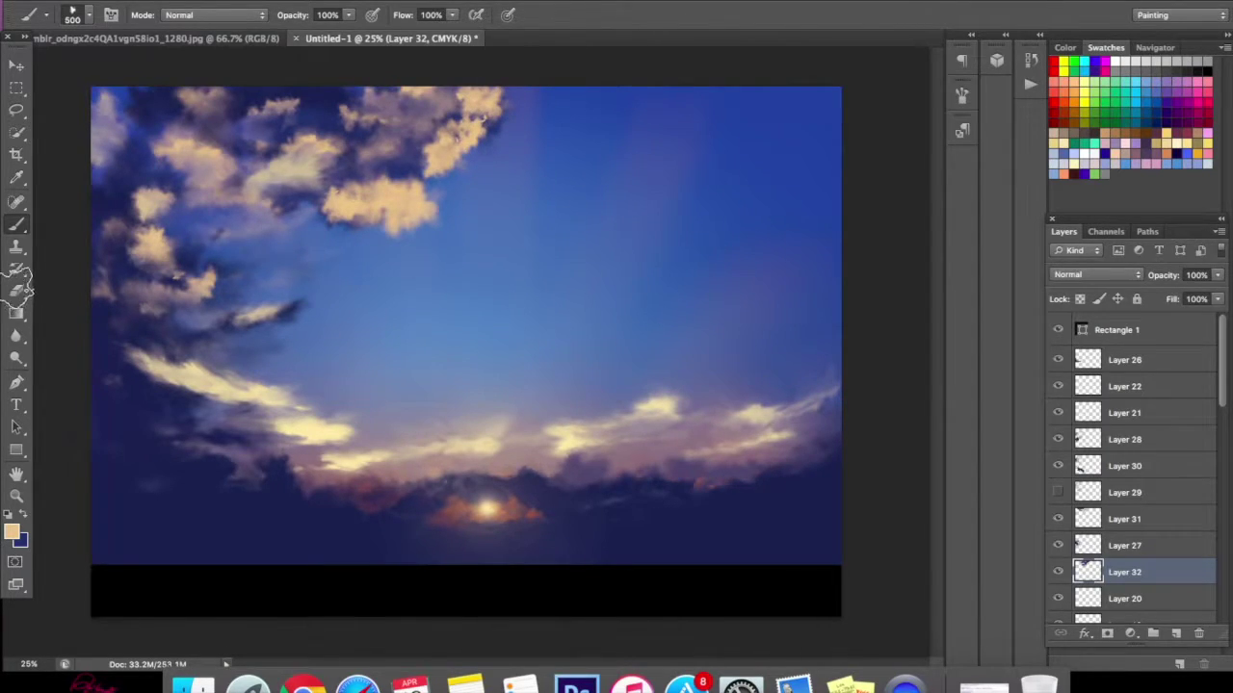
pyautogui.click(17, 289)
pyautogui.moveTo(424, 219)
pyautogui.mouseDown()
pyautogui.moveTo(443, 144)
pyautogui.moveTo(433, 183)
pyautogui.moveTo(327, 154)
pyautogui.moveTo(347, 125)
pyautogui.moveTo(487, 111)
pyautogui.moveTo(448, 168)
pyautogui.moveTo(506, 102)
pyautogui.moveTo(448, 193)
pyautogui.moveTo(496, 161)
pyautogui.moveTo(502, 105)
pyautogui.moveTo(400, 101)
pyautogui.mouseUp()
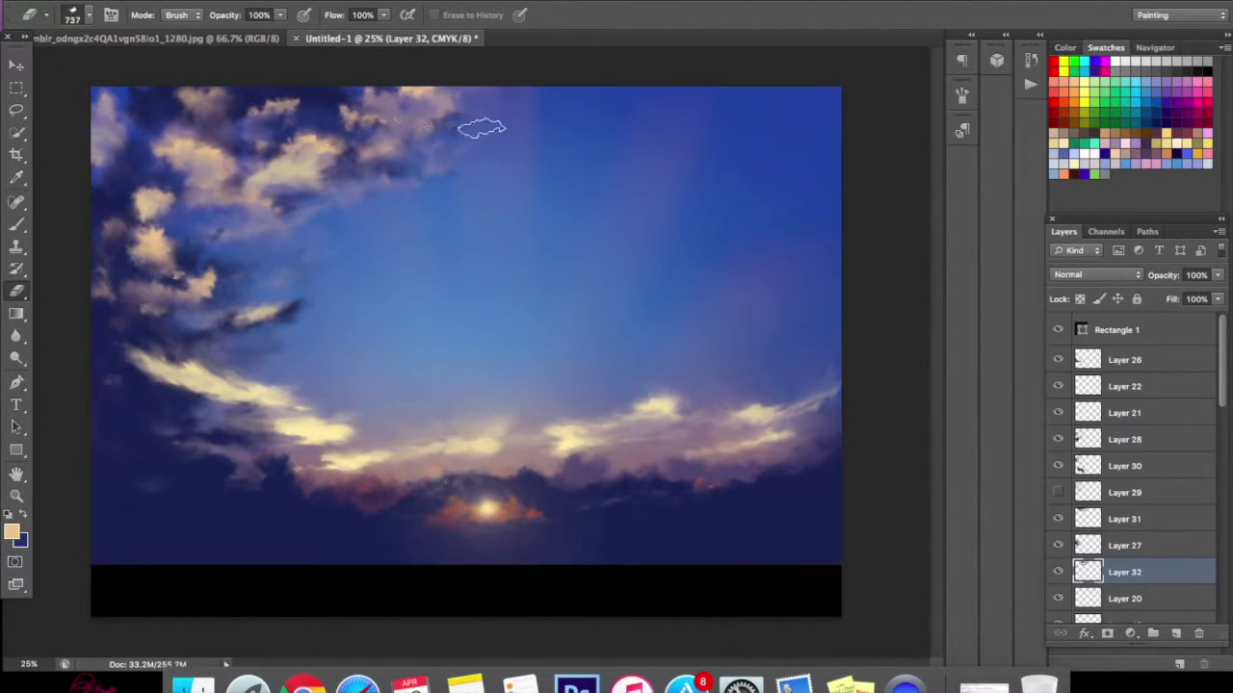
# - Paint a beige cloud in the middle of the sky on a new layer beneath Layer 32 and erase it into thin wisps
pyautogui.click(1134, 601)
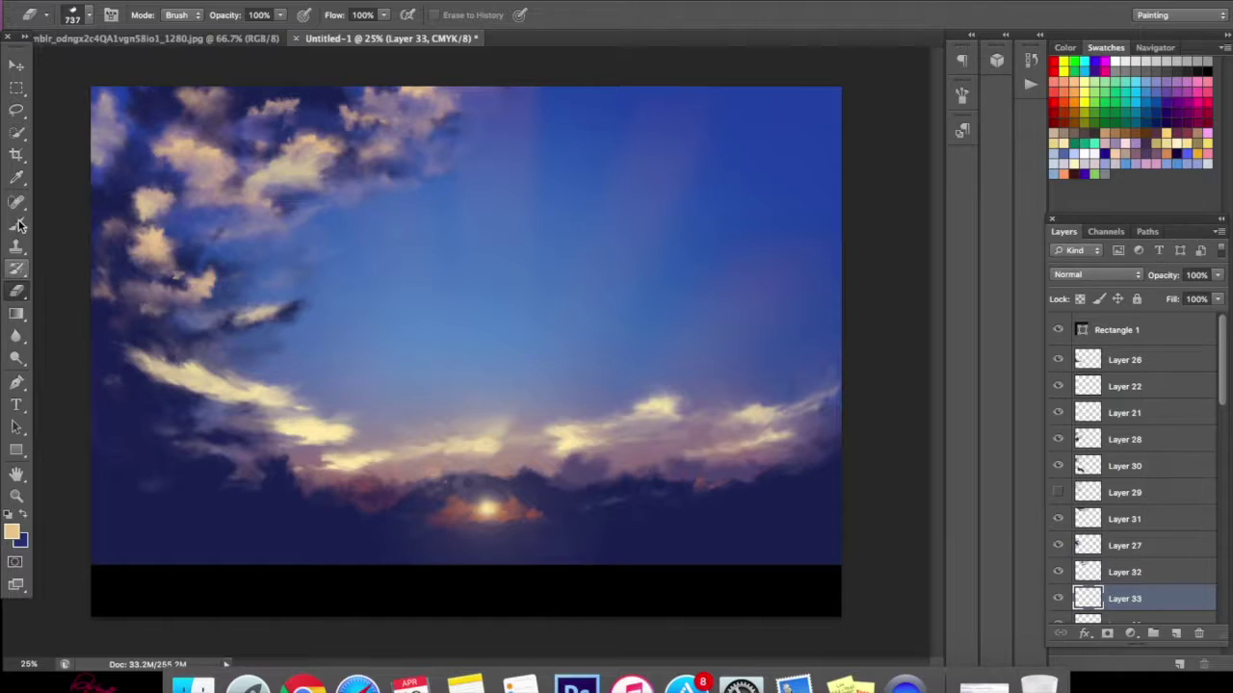
pyautogui.click(17, 225)
pyautogui.moveTo(357, 309)
pyautogui.mouseDown()
pyautogui.moveTo(395, 300)
pyautogui.moveTo(383, 312)
pyautogui.moveTo(435, 262)
pyautogui.moveTo(446, 294)
pyautogui.moveTo(517, 310)
pyautogui.mouseUp()
pyautogui.click(17, 291)
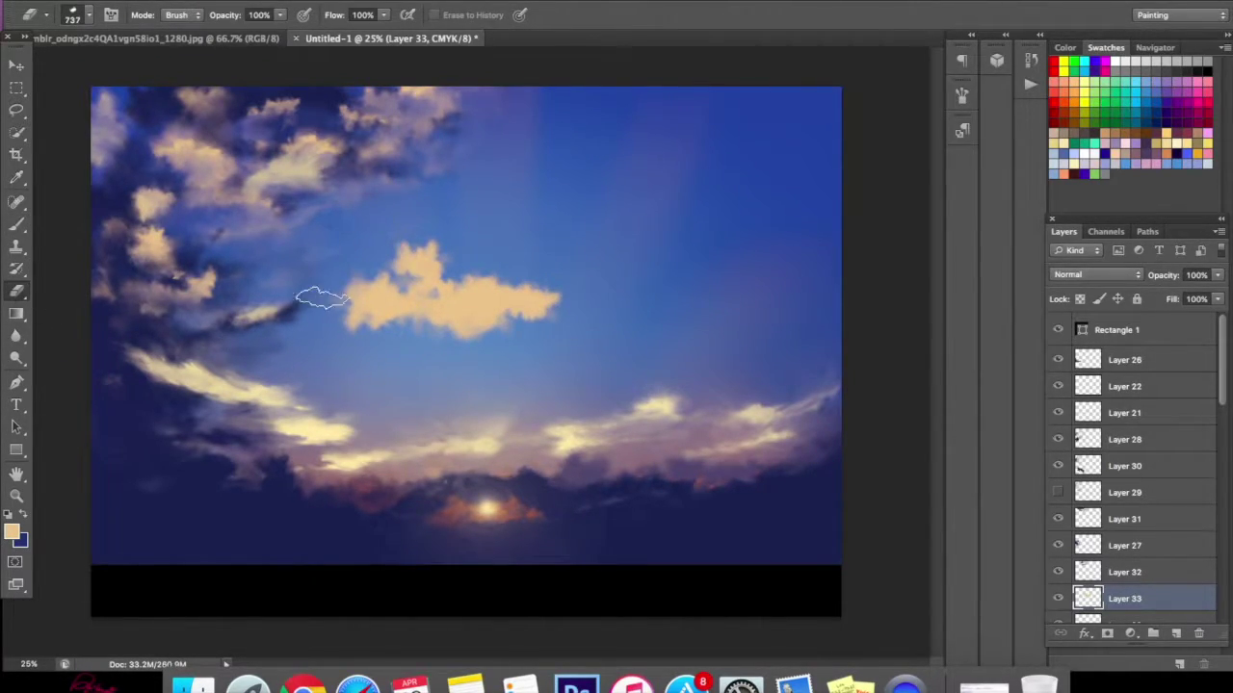
pyautogui.moveTo(442, 347)
pyautogui.mouseDown()
pyautogui.moveTo(385, 344)
pyautogui.moveTo(424, 268)
pyautogui.moveTo(414, 306)
pyautogui.moveTo(366, 300)
pyautogui.mouseUp()
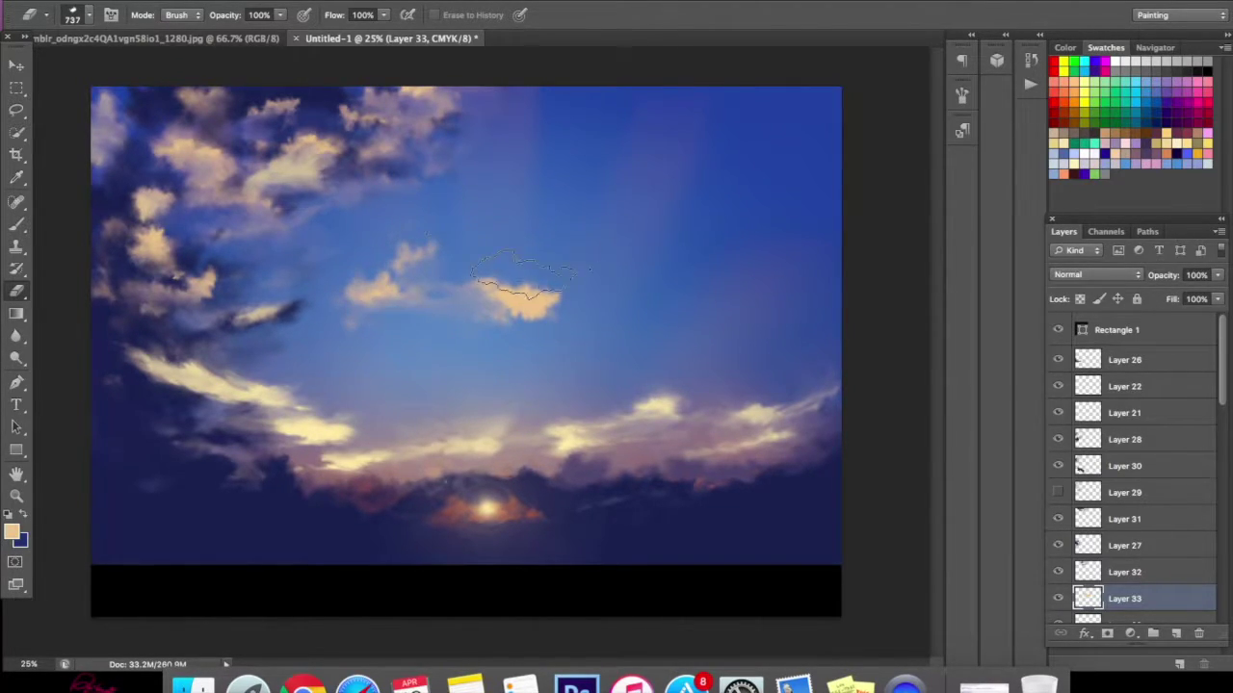
# - Rebuild the mid-sky wisps on Layer 33 with more beige and trim them into two separate small clouds
pyautogui.click(16, 224)
pyautogui.moveTo(433, 298)
pyautogui.mouseDown()
pyautogui.moveTo(386, 306)
pyautogui.moveTo(366, 318)
pyautogui.moveTo(403, 339)
pyautogui.moveTo(445, 311)
pyautogui.mouseUp()
pyautogui.press('e')
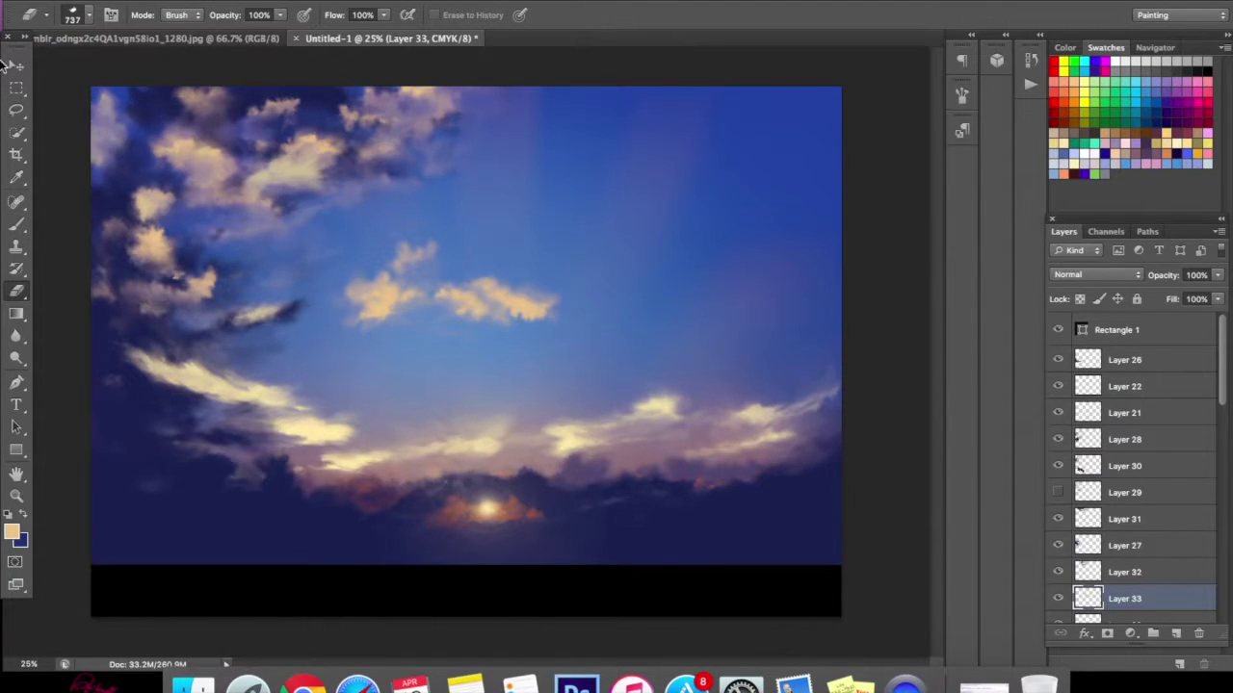
# - Reshape the Layer 33 clouds with Perspective and Warp transforms, widening their upper edge, and reposition them in the middle of the sky
pyautogui.click(17, 65)
pyautogui.hotkey('ctrl', 't')
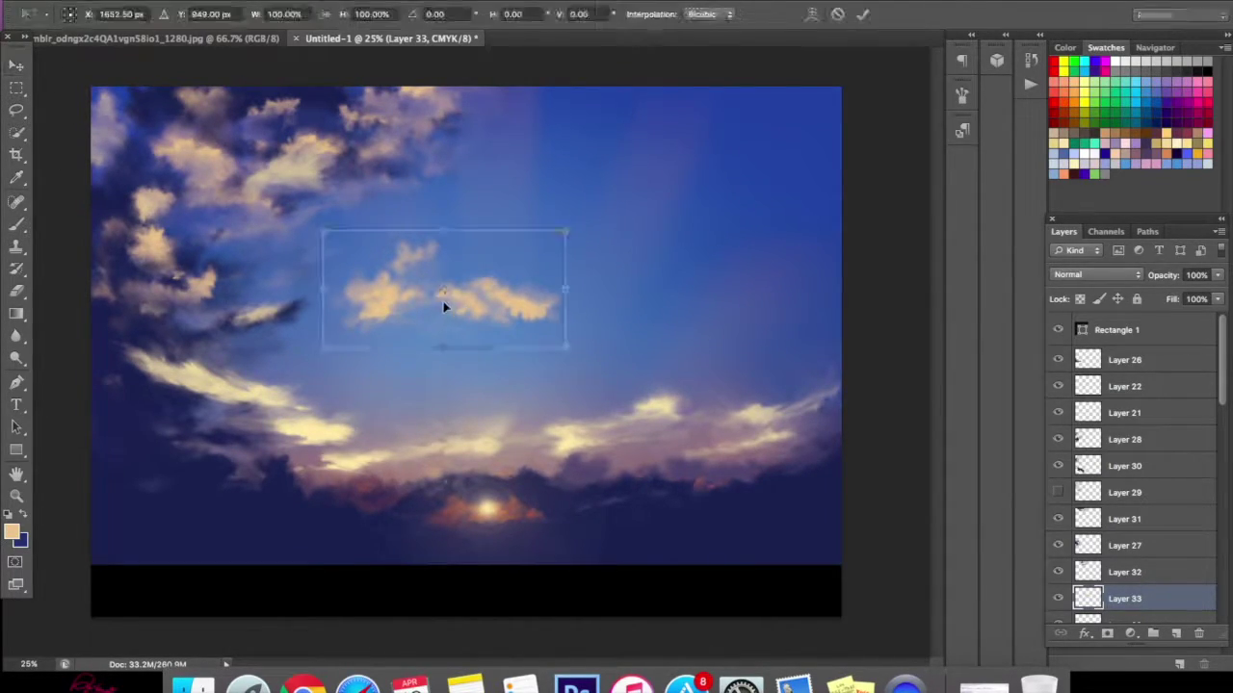
pyautogui.rightClick(482, 273)
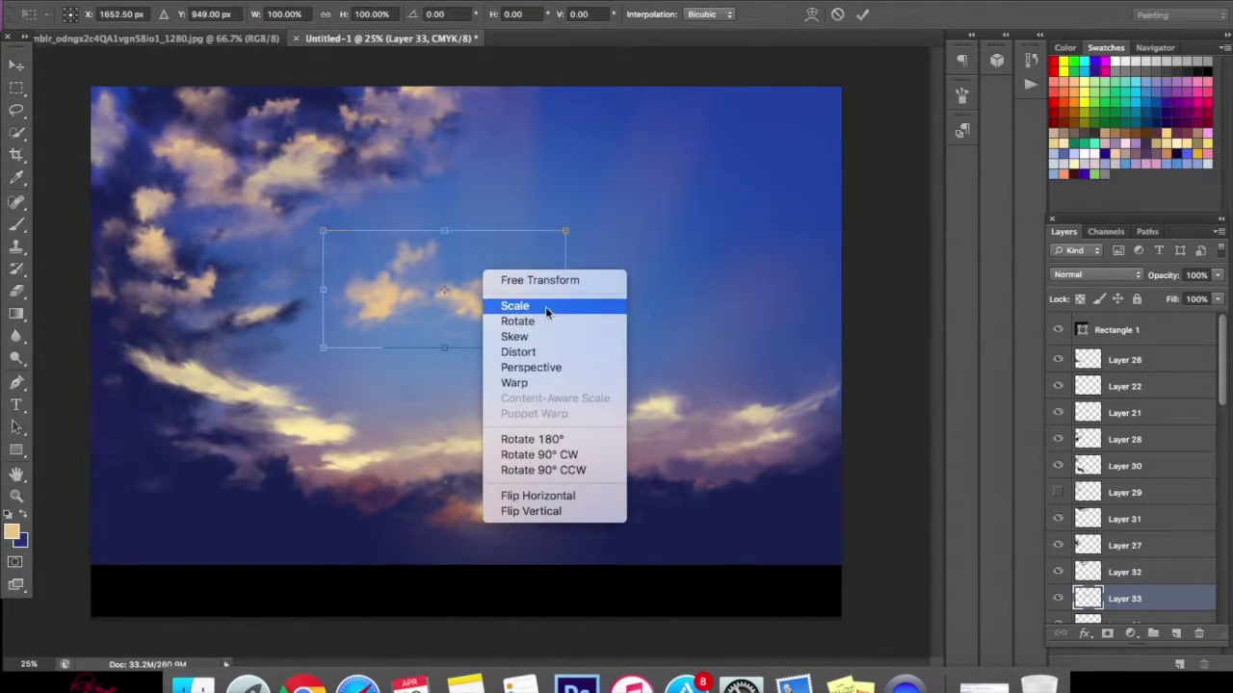
pyautogui.click(540, 367)
pyautogui.moveTo(567, 233); pyautogui.dragTo(630, 242)
pyautogui.moveTo(512, 298); pyautogui.dragTo(468, 272)
pyautogui.click(812, 14)
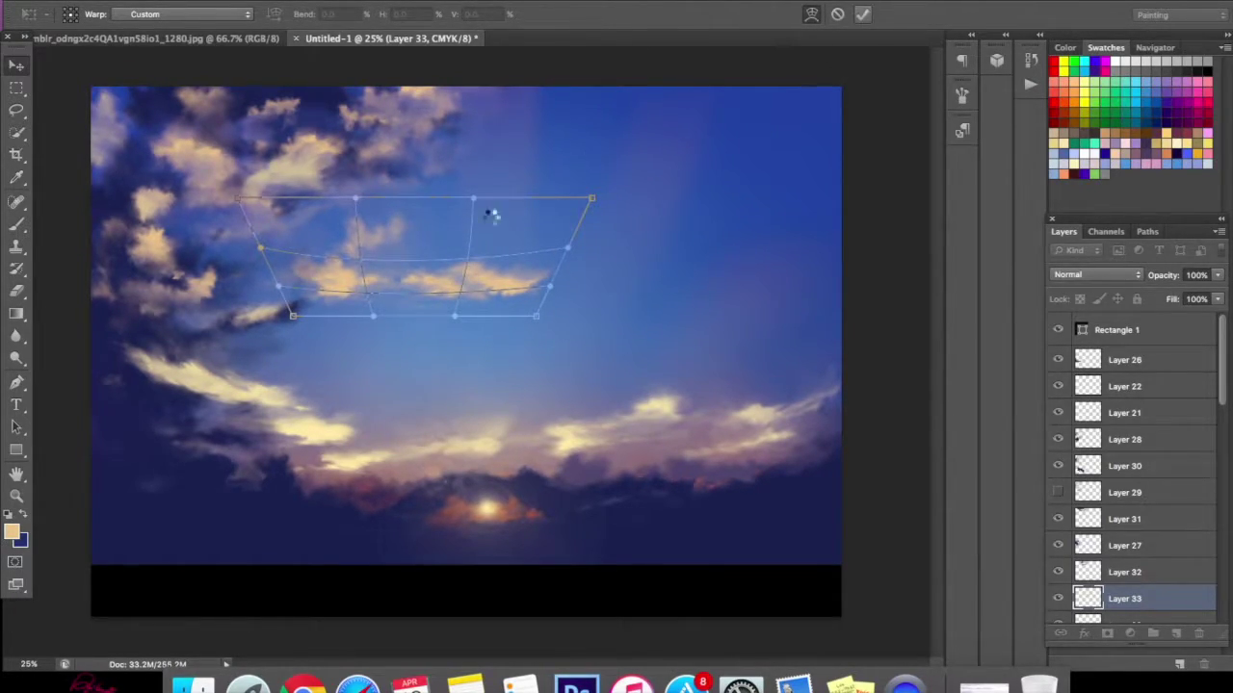
pyautogui.press('Return')
pyautogui.moveTo(404, 252); pyautogui.dragTo(501, 320)
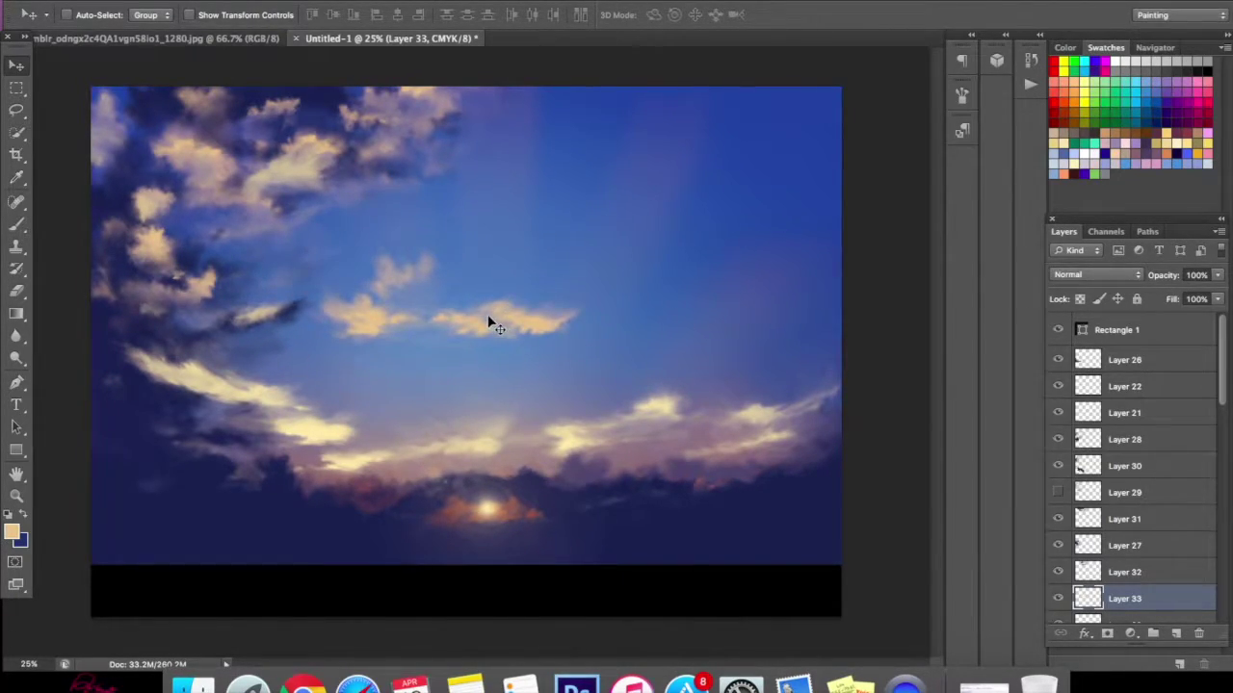
# - Taper the Layer 33 clouds towards their left end with a Perspective transform and pull two corners to distort their outline
pyautogui.hotkey('ctrl', 't')
pyautogui.rightClick(526, 269)
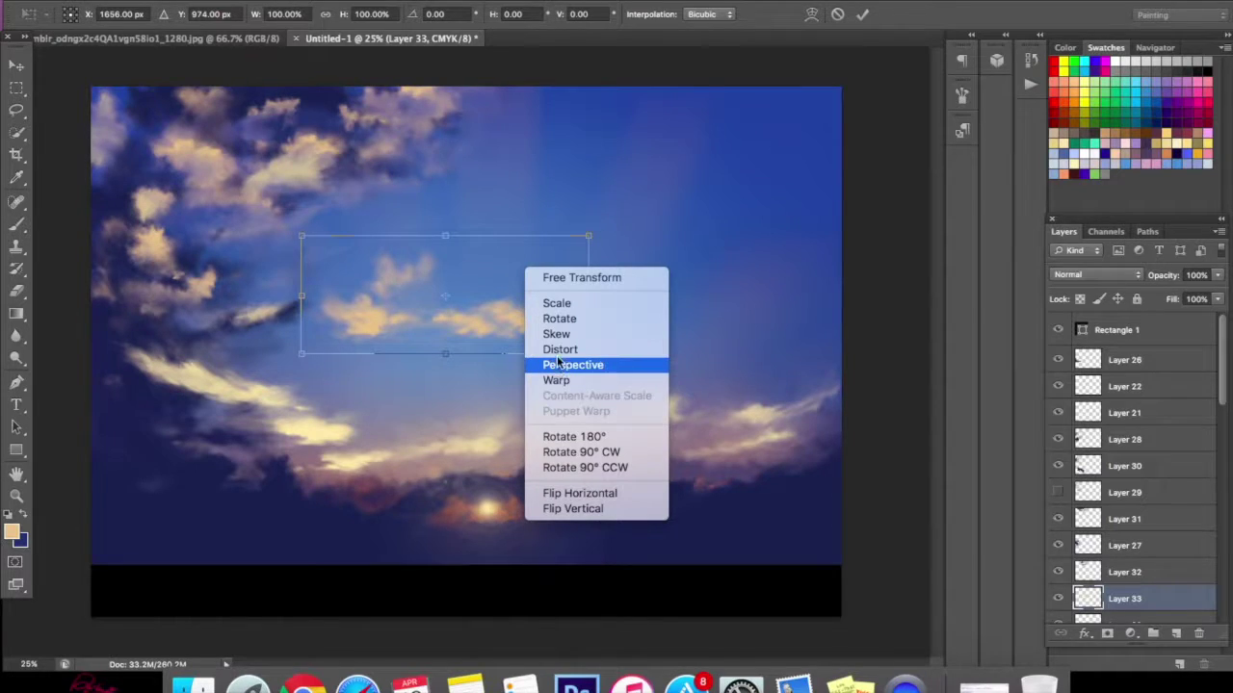
pyautogui.click(483, 258)
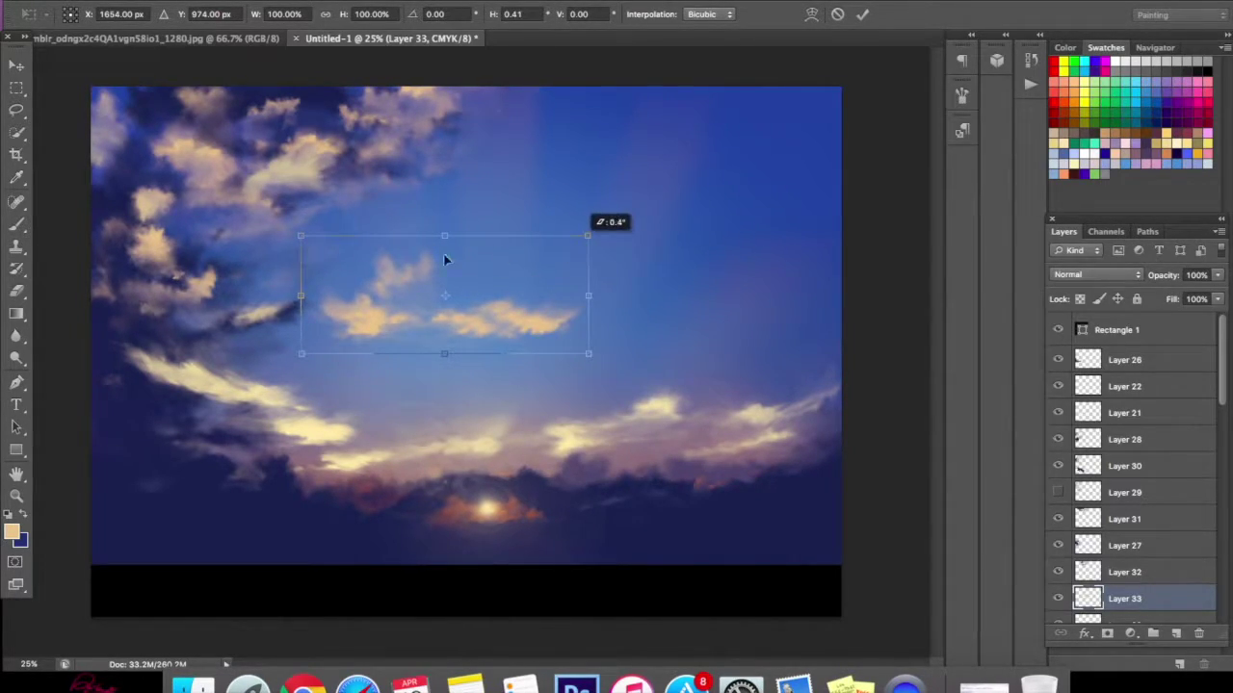
pyautogui.moveTo(301, 238)
pyautogui.mouseDown()
pyautogui.moveTo(308, 271)
pyautogui.moveTo(310, 260)
pyautogui.mouseUp()
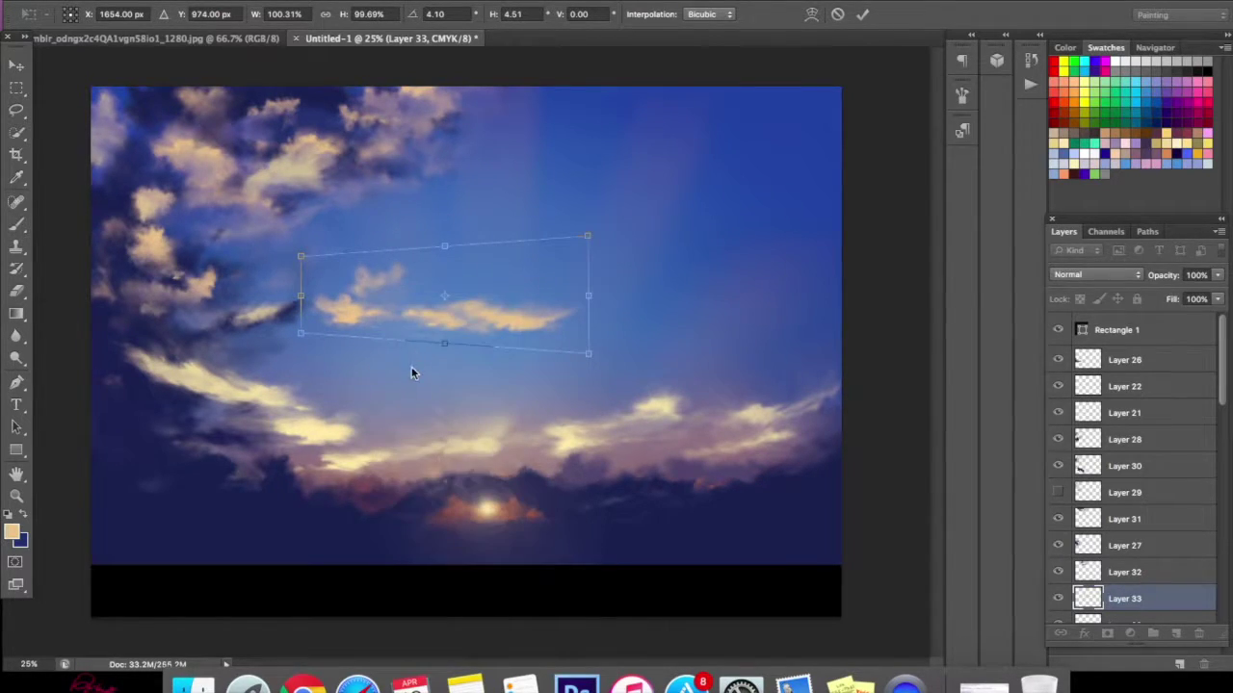
pyautogui.rightClick(395, 298)
pyautogui.click(306, 335)
pyautogui.moveTo(307, 335); pyautogui.dragTo(293, 335)
pyautogui.moveTo(586, 236); pyautogui.dragTo(553, 261)
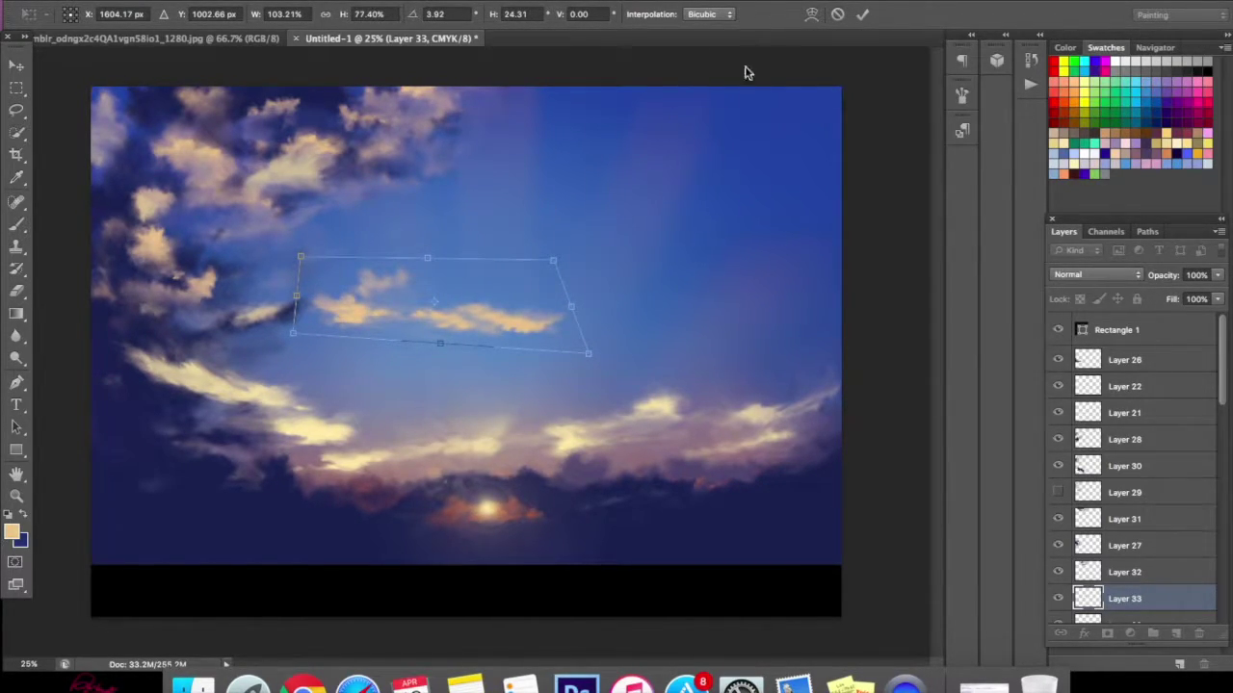
# - Warp the middle of the Layer 33 clouds slightly downward and move them lower in the sky, nearer the horizon clouds
pyautogui.click(809, 15)
pyautogui.moveTo(485, 291); pyautogui.dragTo(474, 310)
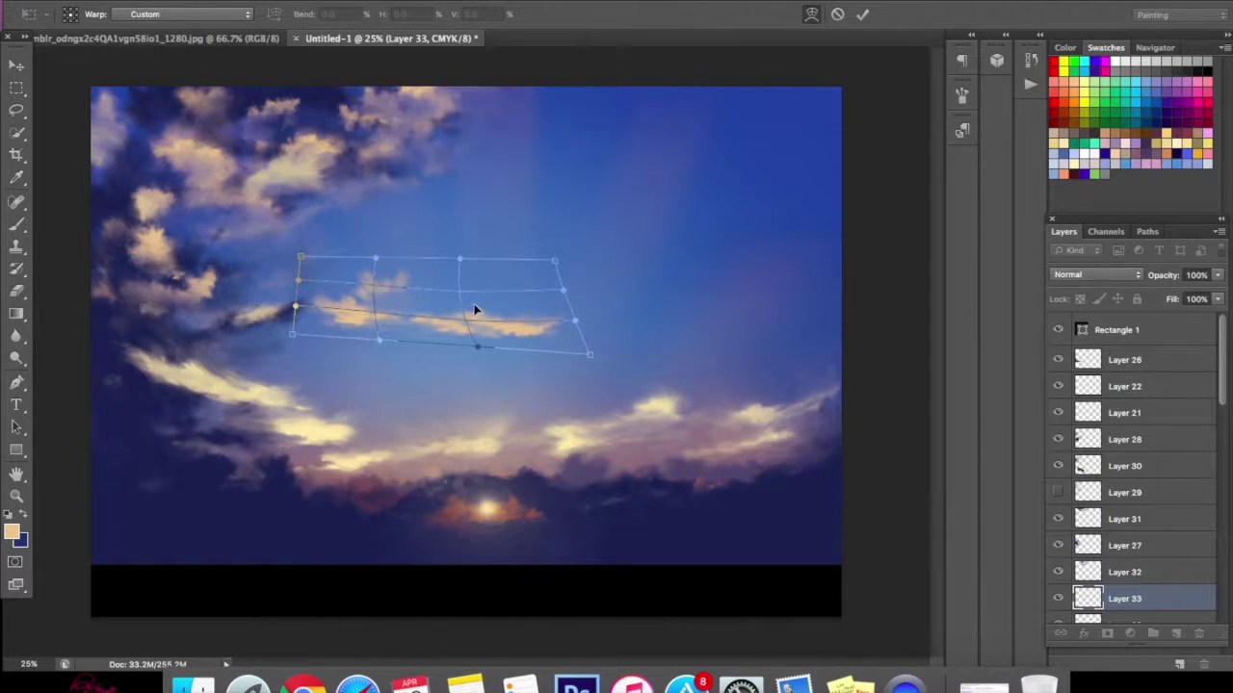
pyautogui.click(862, 17)
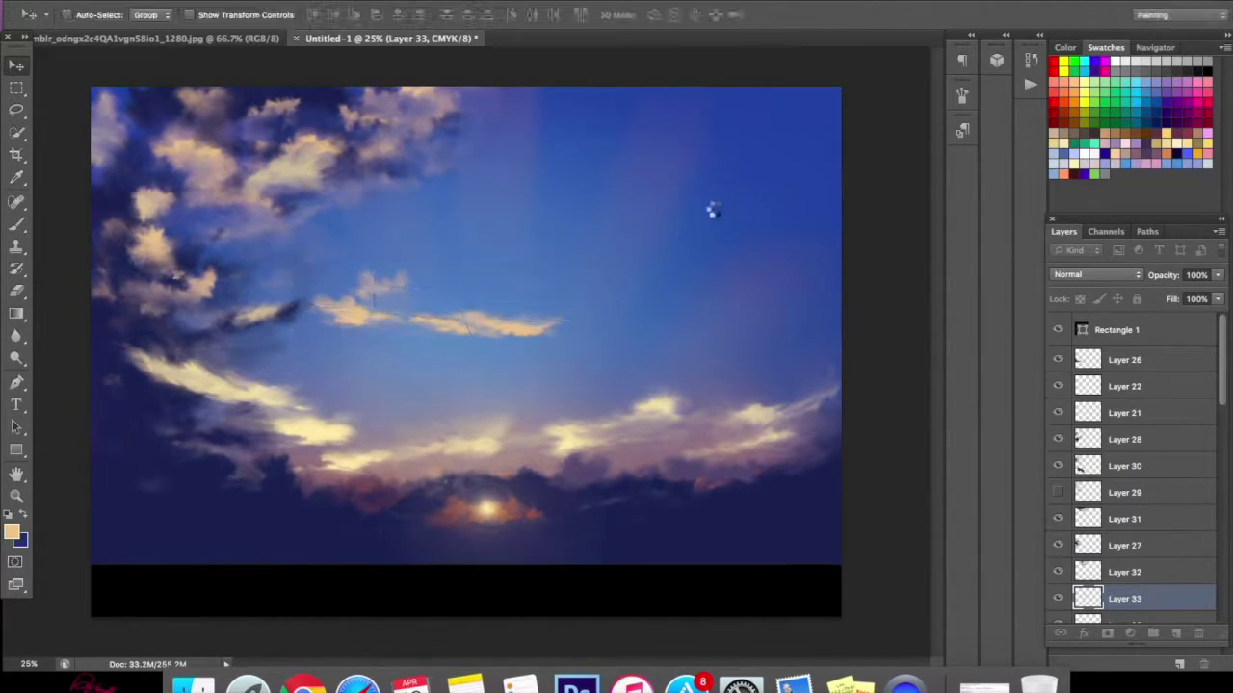
pyautogui.moveTo(424, 320); pyautogui.dragTo(459, 381)
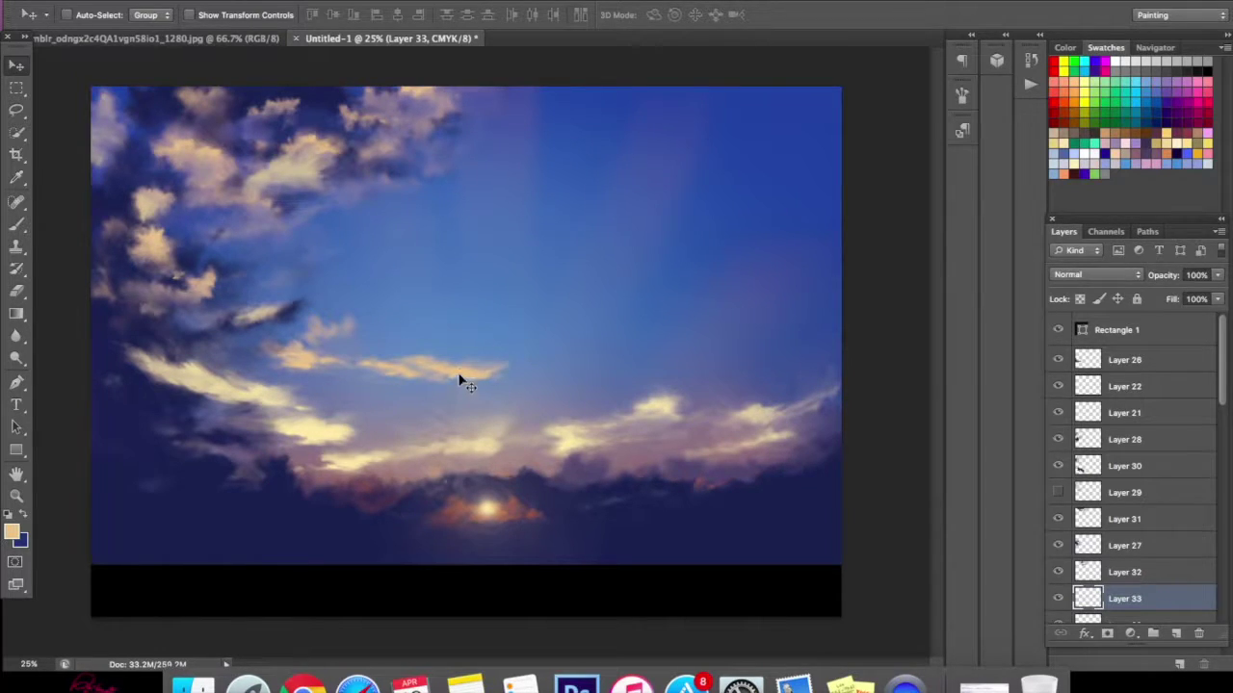
# - Warp the Layer 33 clouds into a downward-sagging curve and shift them towards the left cloud bank
pyautogui.hotkey('ctrl', 't')
pyautogui.click(811, 13)
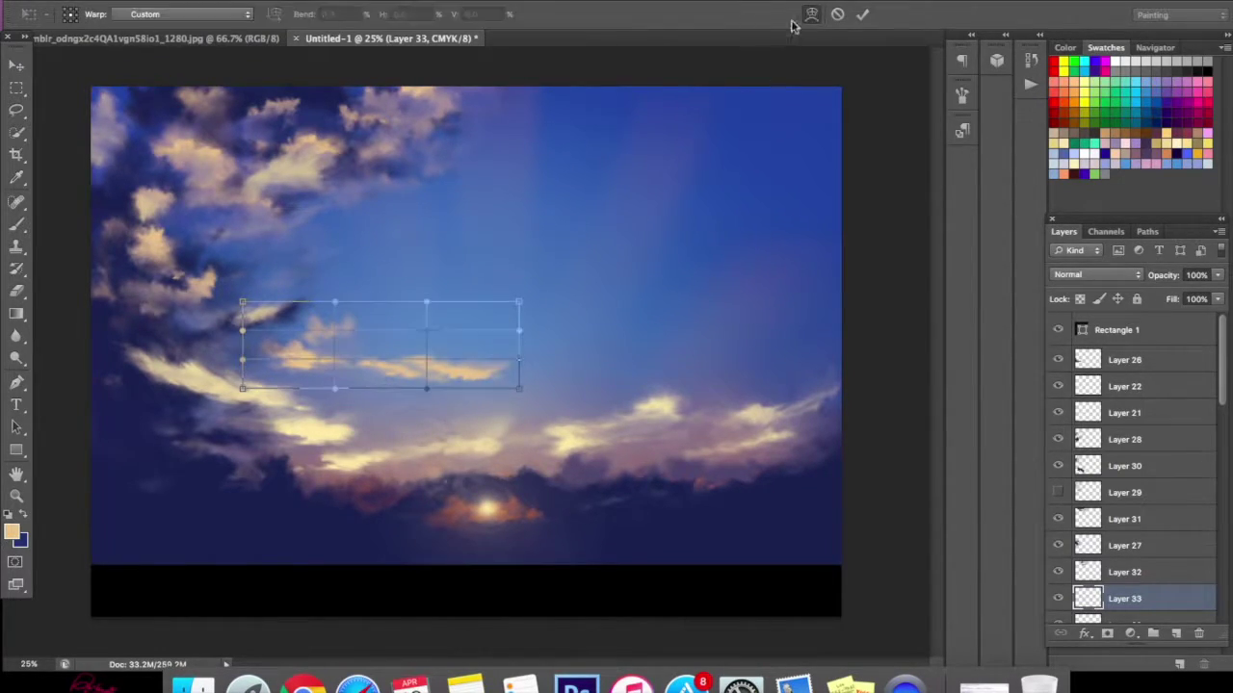
pyautogui.moveTo(393, 333); pyautogui.dragTo(391, 394)
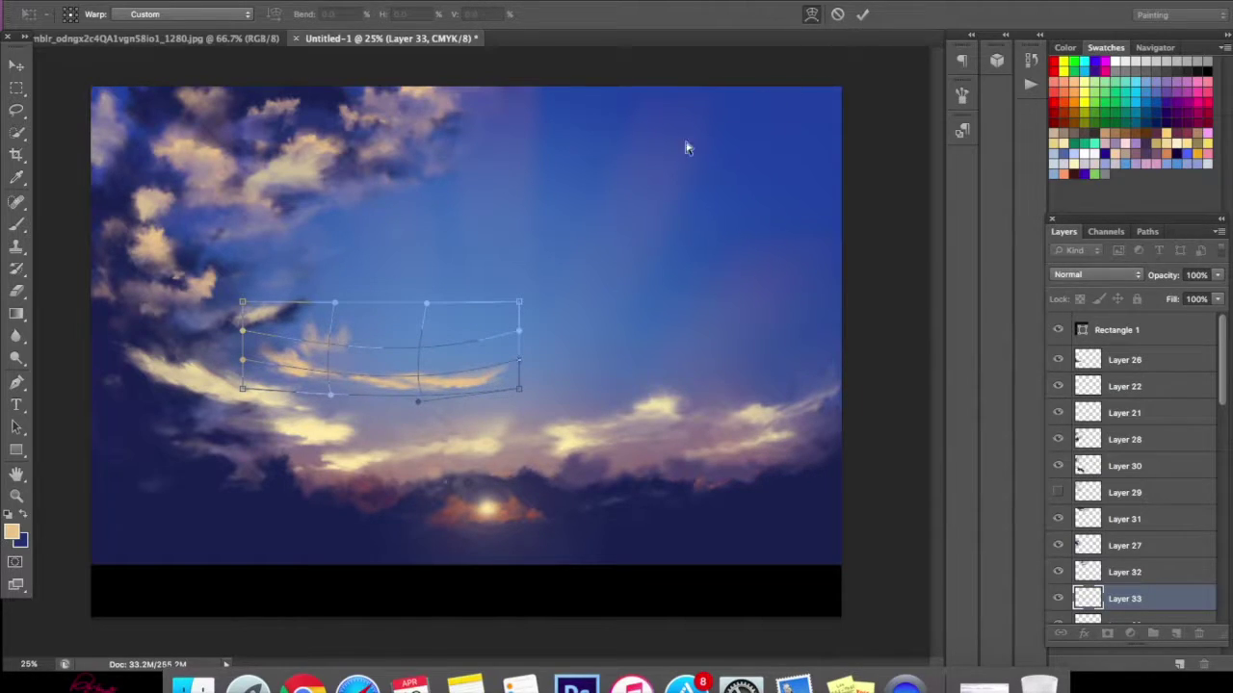
pyautogui.click(861, 15)
pyautogui.moveTo(366, 357); pyautogui.dragTo(493, 332)
pyautogui.moveTo(391, 379)
pyautogui.mouseDown()
pyautogui.moveTo(327, 298)
pyautogui.moveTo(391, 322)
pyautogui.moveTo(391, 401)
pyautogui.moveTo(388, 358)
pyautogui.mouseUp()
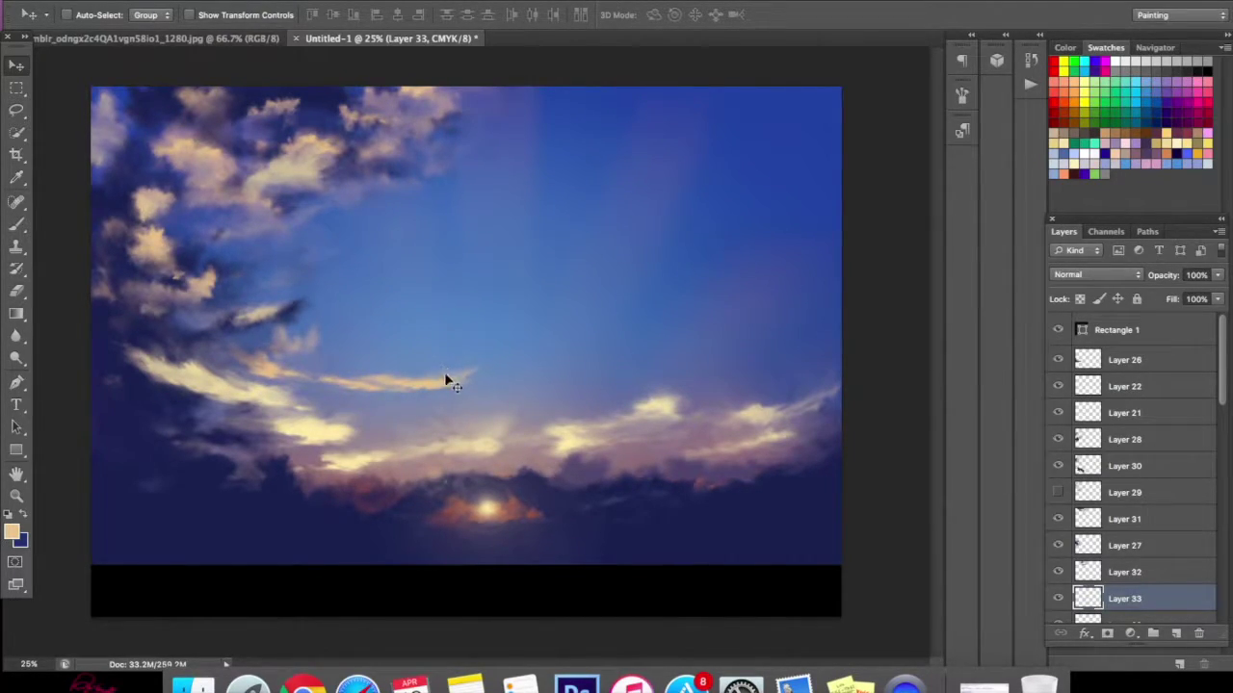
# - Move the curved Layer 33 cloud up, rotate it slightly clockwise and place it against the left cloud bank
pyautogui.moveTo(412, 397); pyautogui.dragTo(455, 268)
pyautogui.hotkey('ctrl', 't')
pyautogui.moveTo(575, 185); pyautogui.dragTo(593, 209)
pyautogui.moveTo(422, 260); pyautogui.dragTo(374, 274)
pyautogui.click(862, 14)
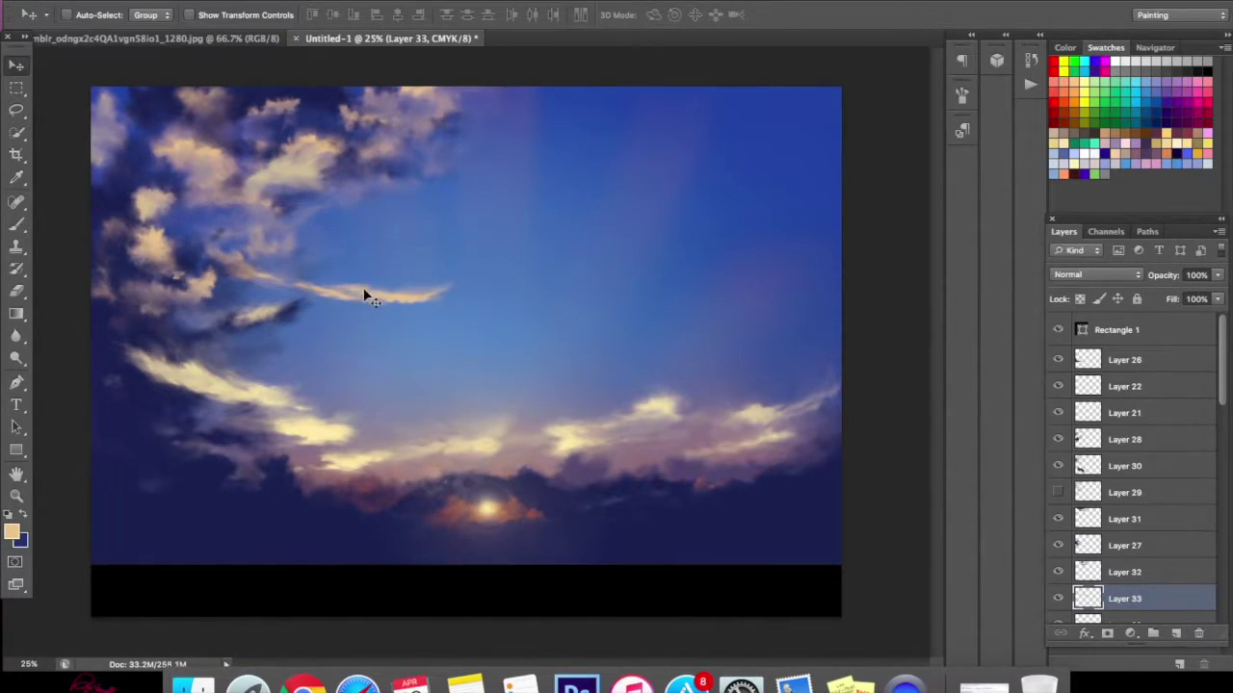
pyautogui.moveTo(391, 290); pyautogui.dragTo(401, 284)
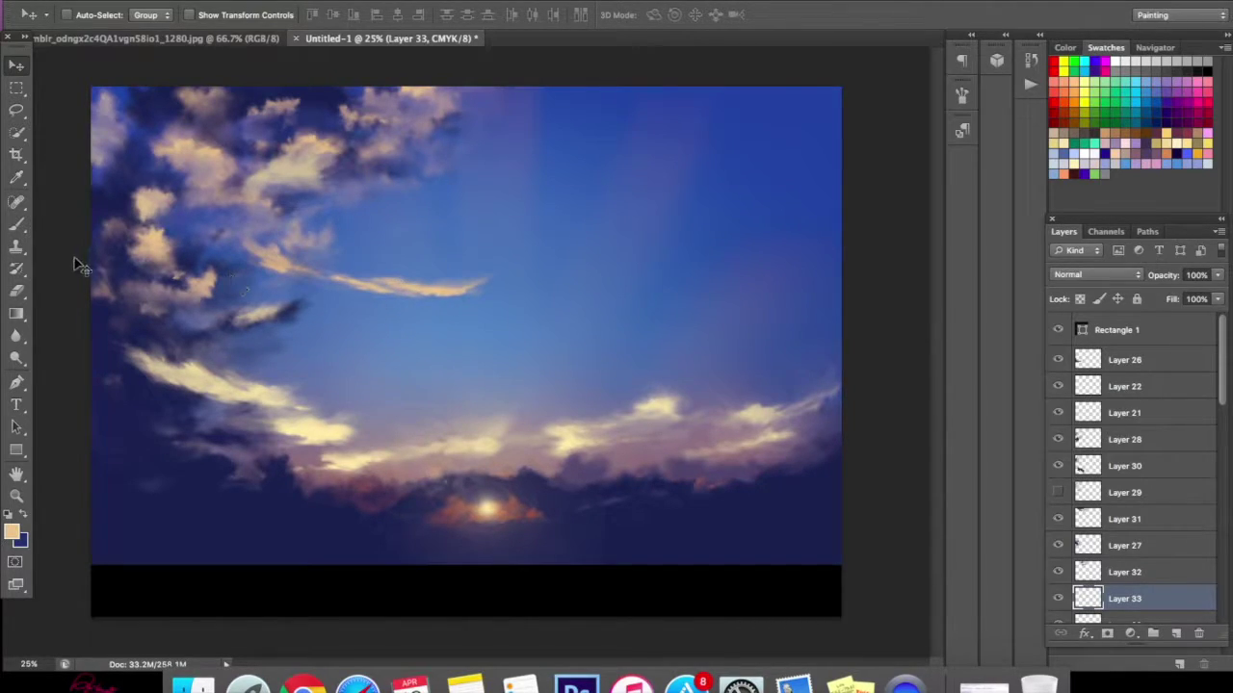
# - Fade parts of the curved Layer 33 cloud with the 737 px eraser and nudge it down and left
pyautogui.click(17, 291)
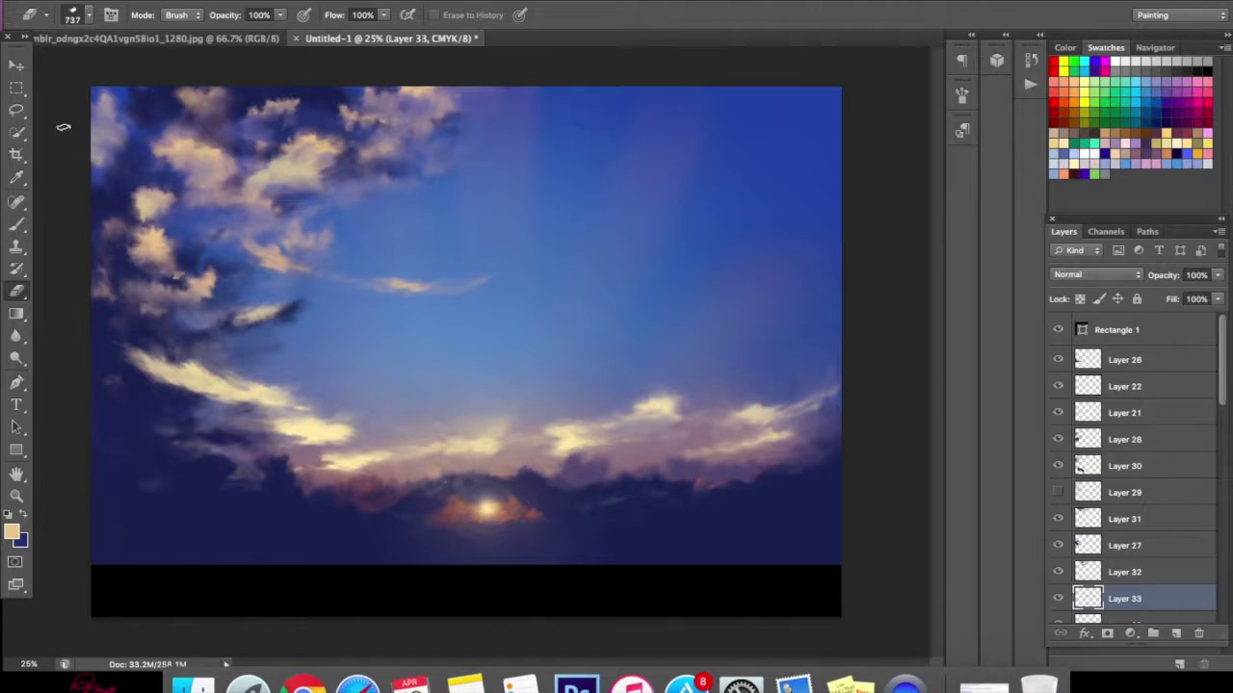
pyautogui.click(16, 64)
pyautogui.moveTo(363, 276)
pyautogui.mouseDown()
pyautogui.moveTo(354, 293)
pyautogui.moveTo(366, 294)
pyautogui.mouseUp()
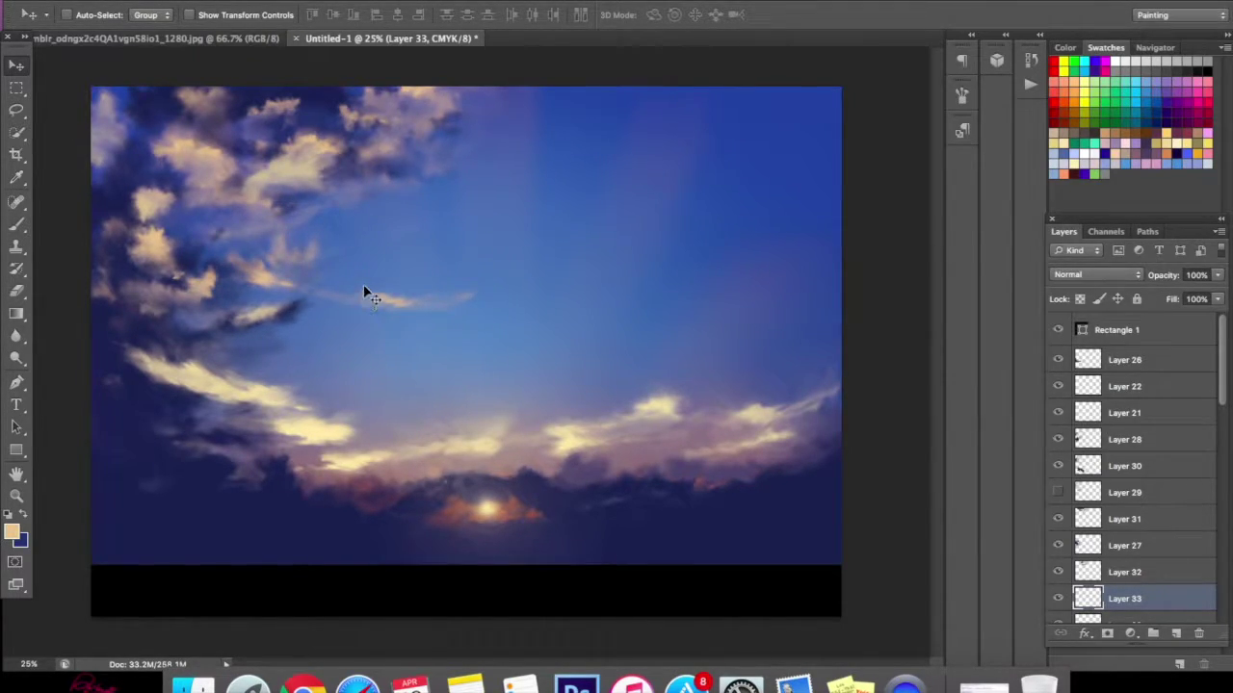
# - Switch to the Lasso tool with 0 px feather to select part of the Layer 33 cloud
pyautogui.click(17, 109)
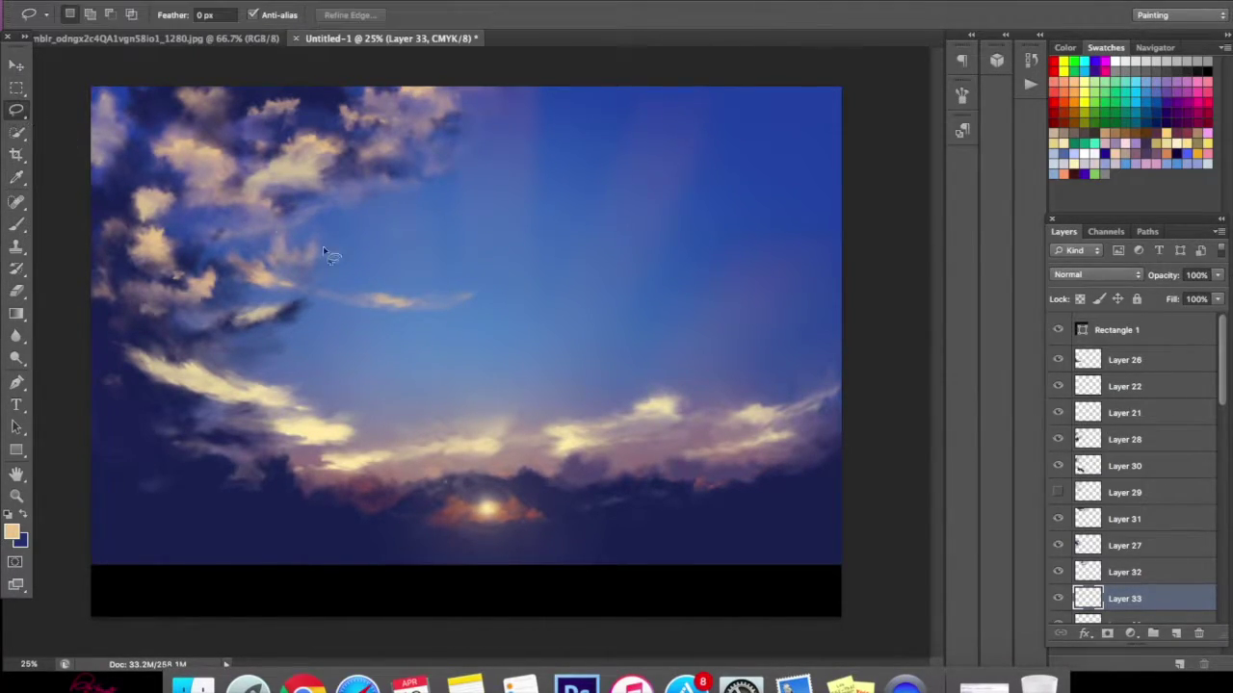
# - Move the thin wispy cloud on Layer 33 down to just above the yellow cloud band, then deselect it
pyautogui.moveTo(323, 339)
pyautogui.mouseDown()
pyautogui.moveTo(366, 214)
pyautogui.moveTo(326, 335)
pyautogui.mouseUp()
pyautogui.click(16, 64)
pyautogui.moveTo(430, 289)
pyautogui.mouseDown()
pyautogui.moveTo(465, 351)
pyautogui.moveTo(315, 347)
pyautogui.mouseUp()
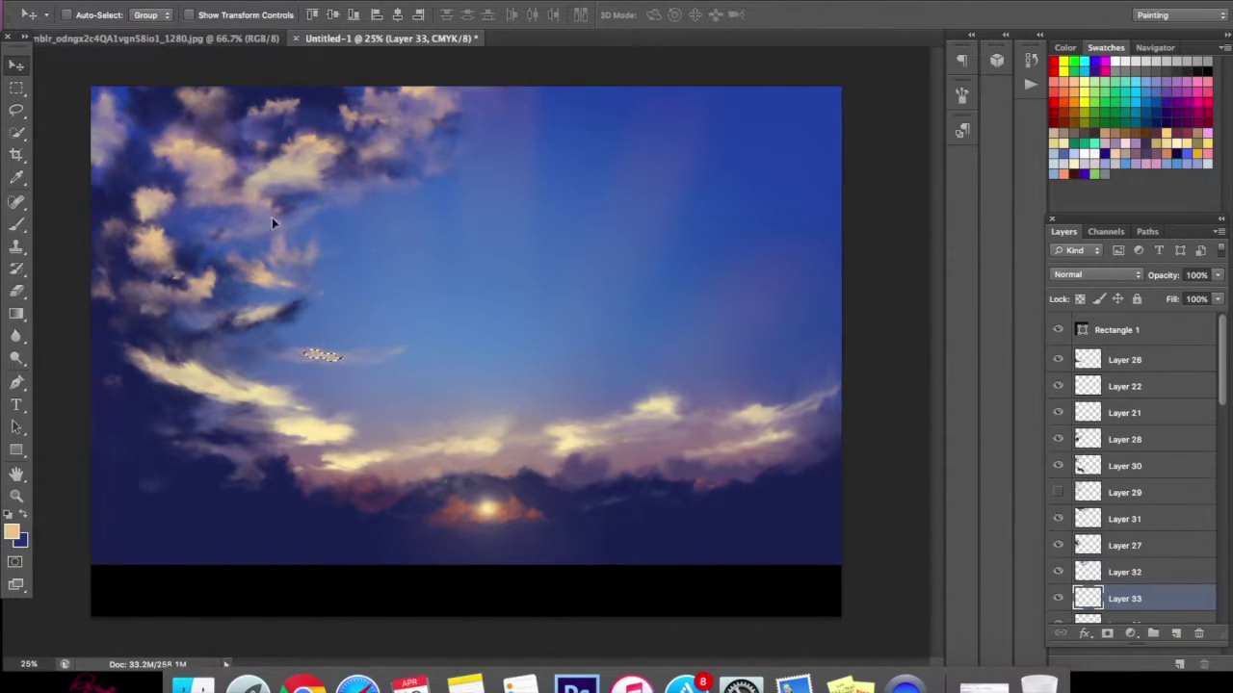
pyautogui.click(16, 86)
pyautogui.press('super+d')
pyautogui.press('e')
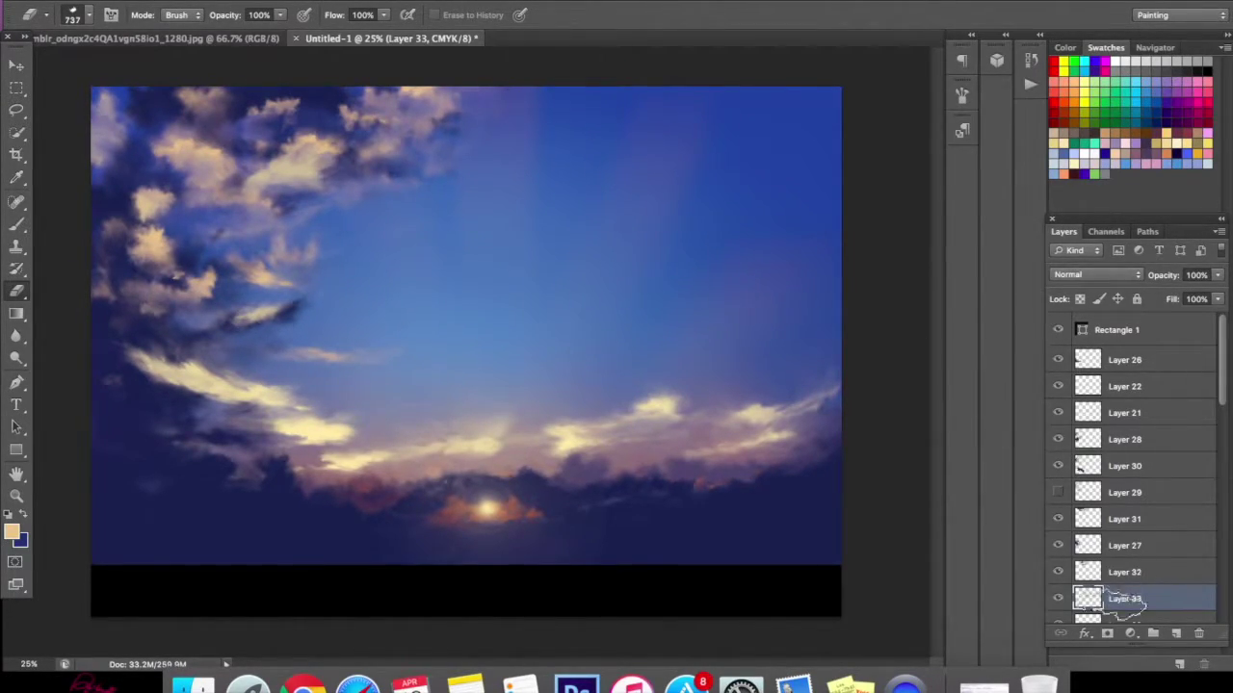
# - Create a new layer and move it between Layer 26 and Layer 22 in the layer stack
pyautogui.click(1175, 633)
pyautogui.click(15, 496)
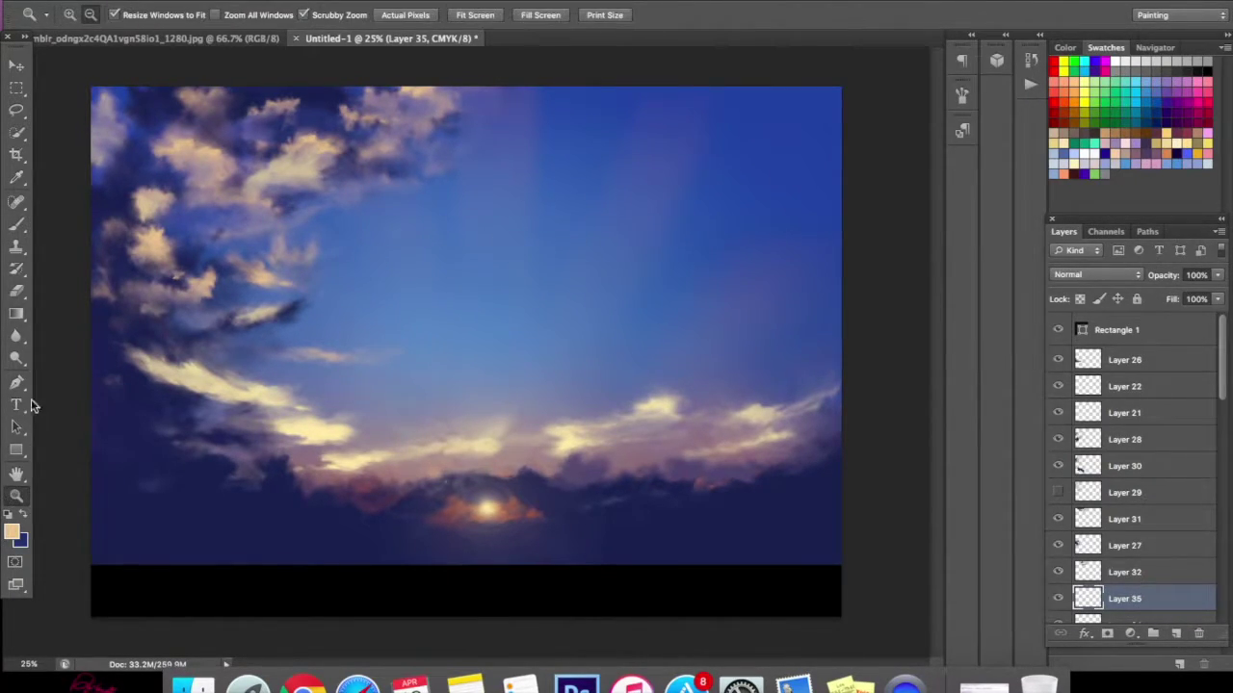
pyautogui.click(410, 155)
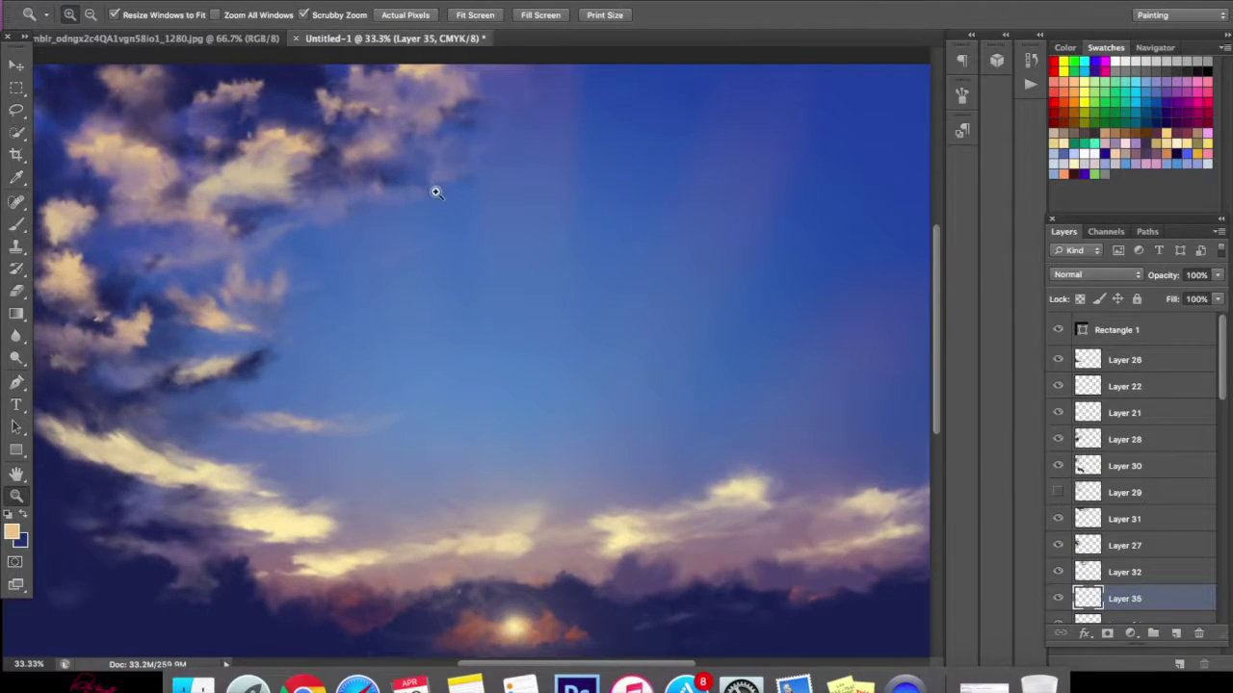
pyautogui.scroll(2, 429, 218)
pyautogui.click(16, 223)
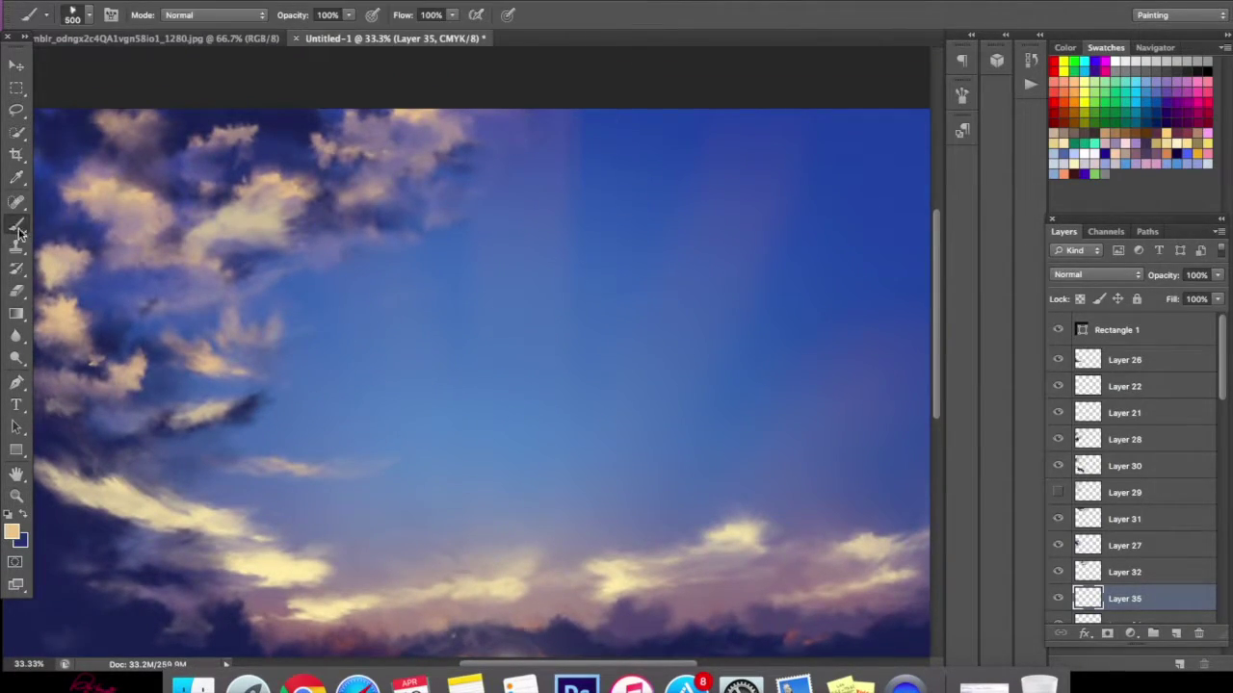
pyautogui.moveTo(1124, 545); pyautogui.dragTo(1109, 390)
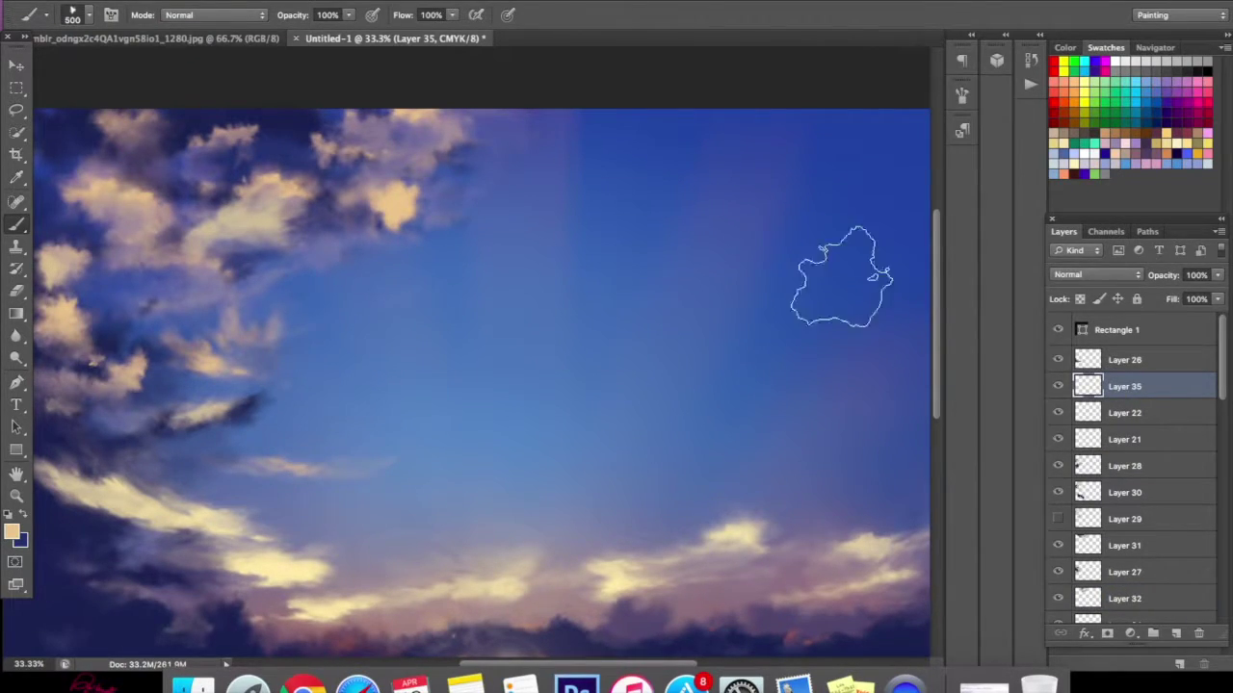
# - Paint peach highlights over the upper cloud bank on Layer 35 with the 500 px brush and partly erase them for texture
pyautogui.moveTo(414, 188)
pyautogui.mouseDown()
pyautogui.moveTo(448, 175)
pyautogui.moveTo(337, 223)
pyautogui.moveTo(308, 221)
pyautogui.moveTo(323, 223)
pyautogui.moveTo(279, 246)
pyautogui.moveTo(198, 252)
pyautogui.moveTo(138, 294)
pyautogui.mouseUp()
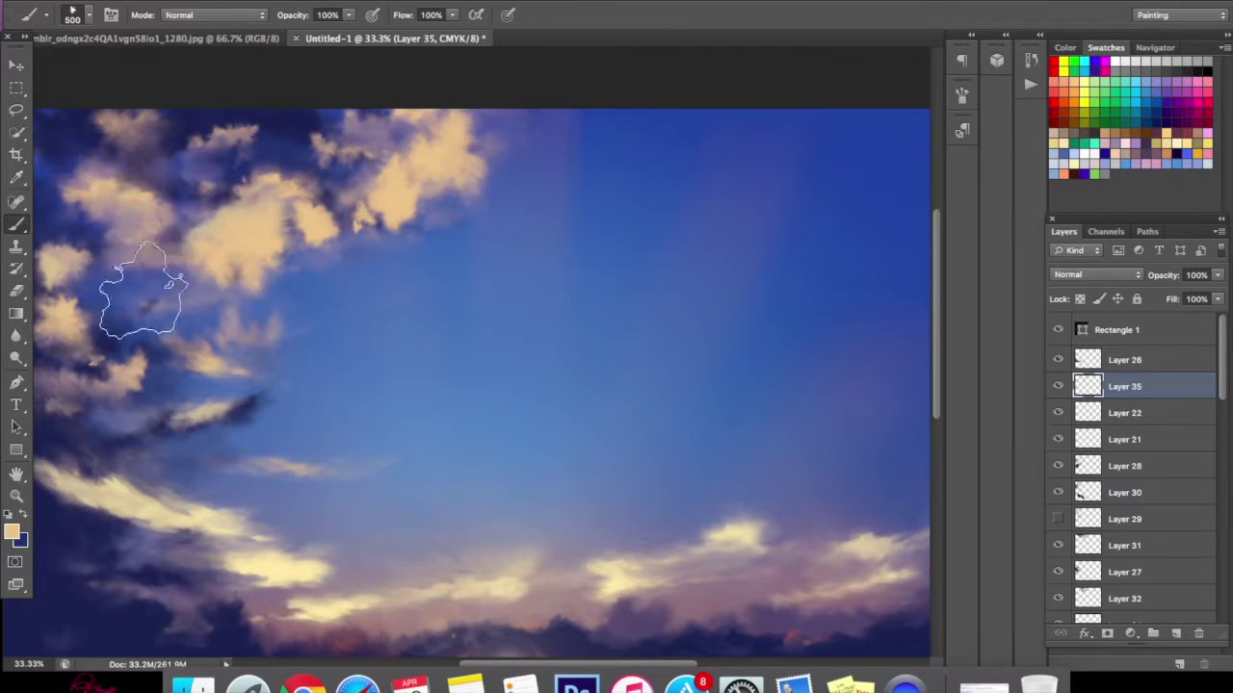
pyautogui.click(17, 291)
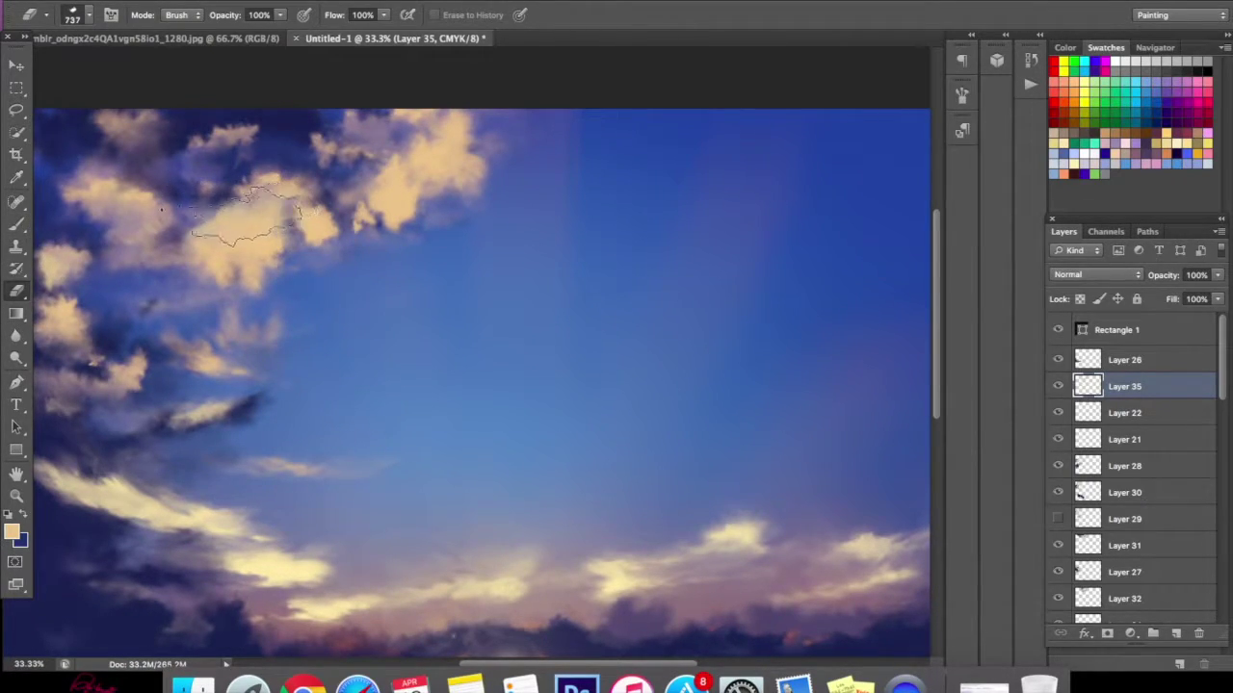
pyautogui.moveTo(260, 207)
pyautogui.mouseDown()
pyautogui.moveTo(395, 154)
pyautogui.moveTo(356, 137)
pyautogui.moveTo(357, 149)
pyautogui.moveTo(385, 142)
pyautogui.moveTo(357, 188)
pyautogui.moveTo(245, 202)
pyautogui.mouseUp()
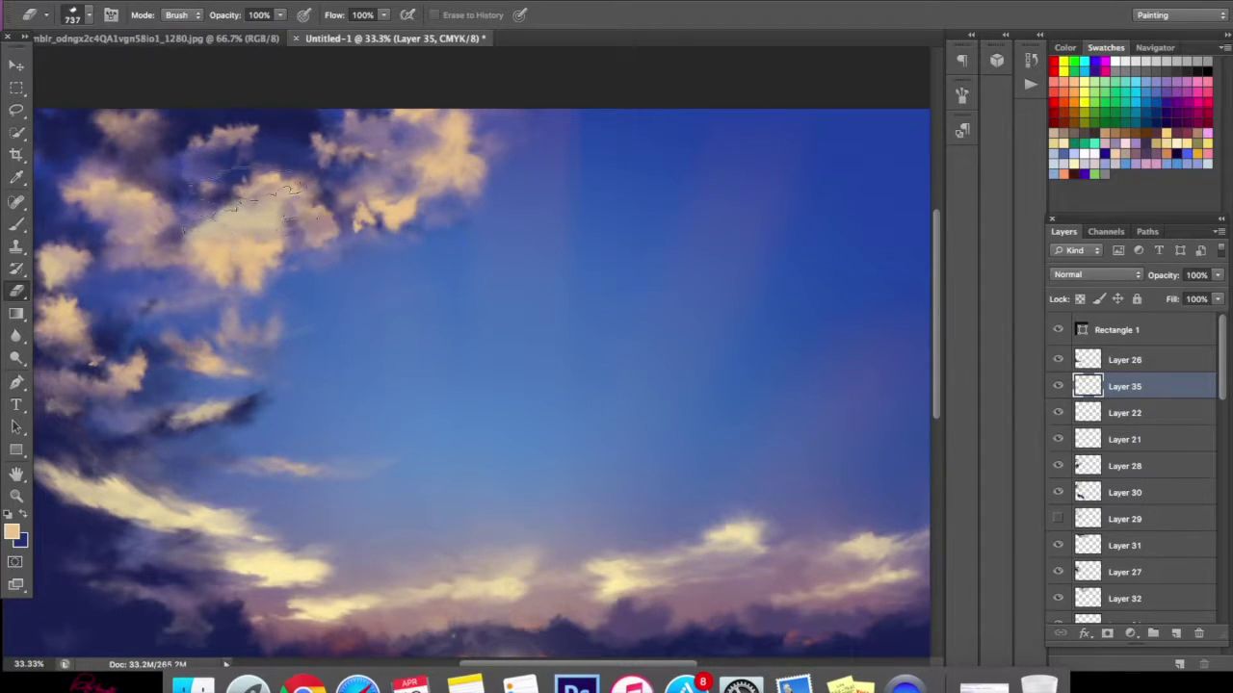
# - Paint peach light over the cloud in the sky's upper-left corner and break it up with the 737 px eraser
pyautogui.hscroll(-5, 390, 318)
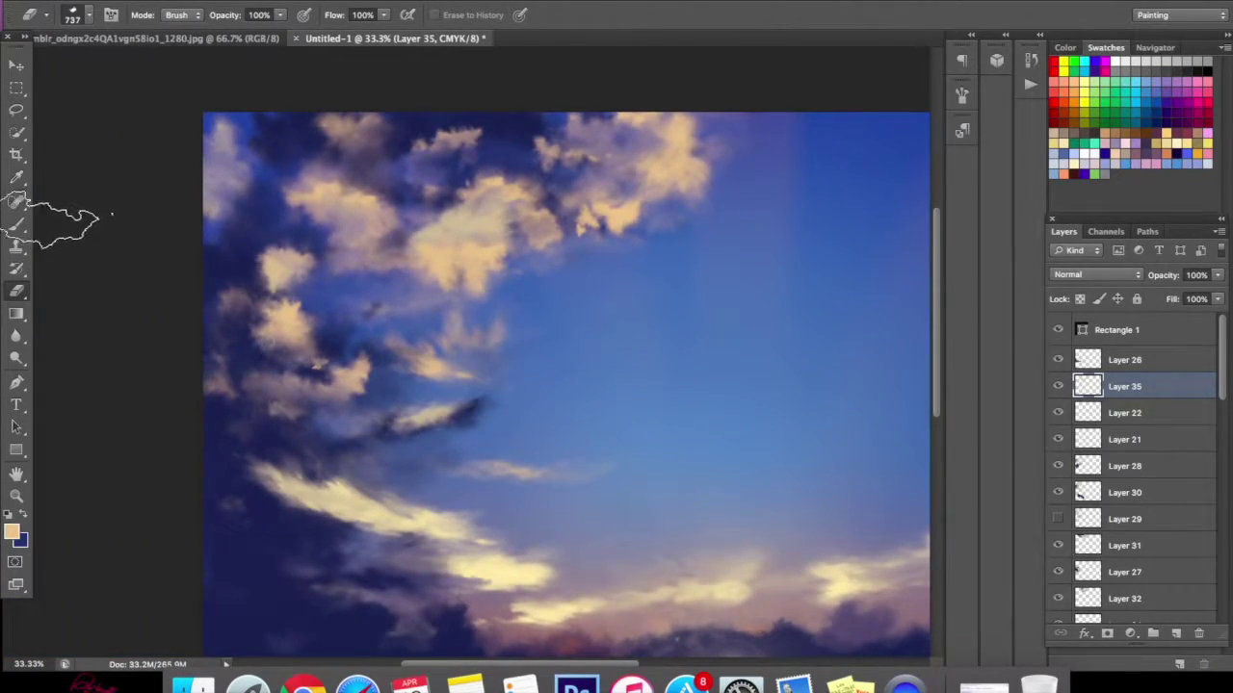
pyautogui.press('b')
pyautogui.moveTo(183, 164)
pyautogui.mouseDown()
pyautogui.moveTo(269, 142)
pyautogui.moveTo(212, 224)
pyautogui.mouseUp()
pyautogui.click(17, 291)
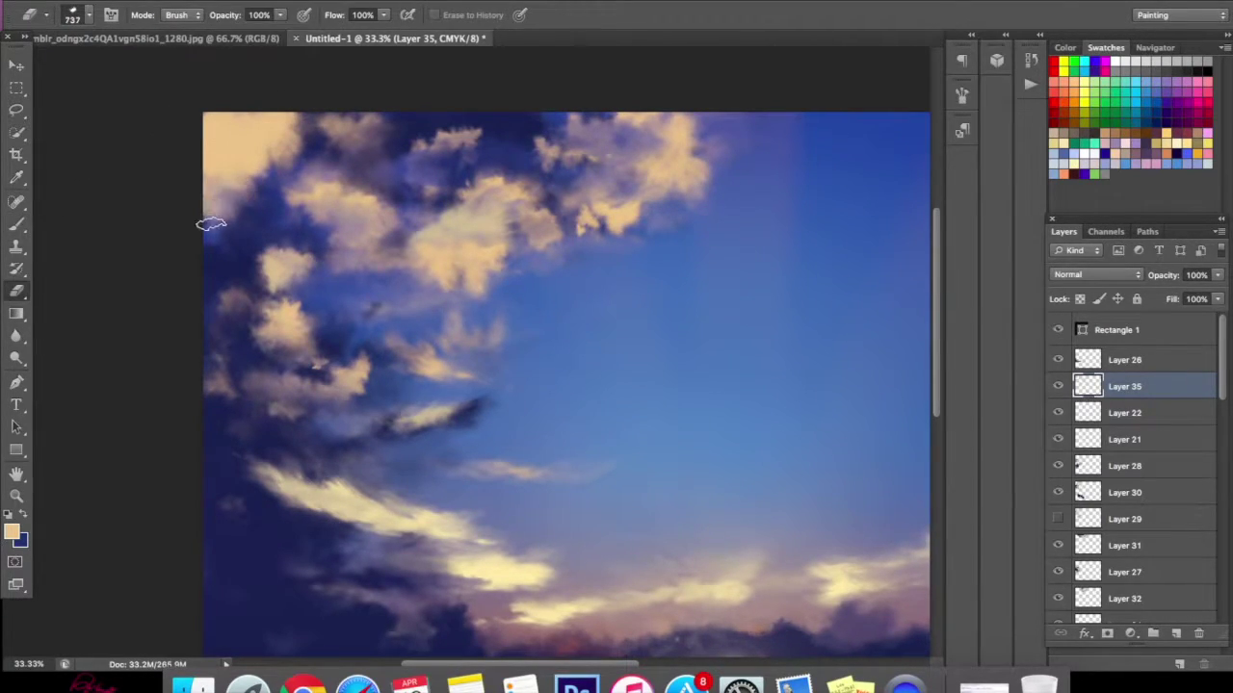
pyautogui.moveTo(282, 154); pyautogui.dragTo(227, 188)
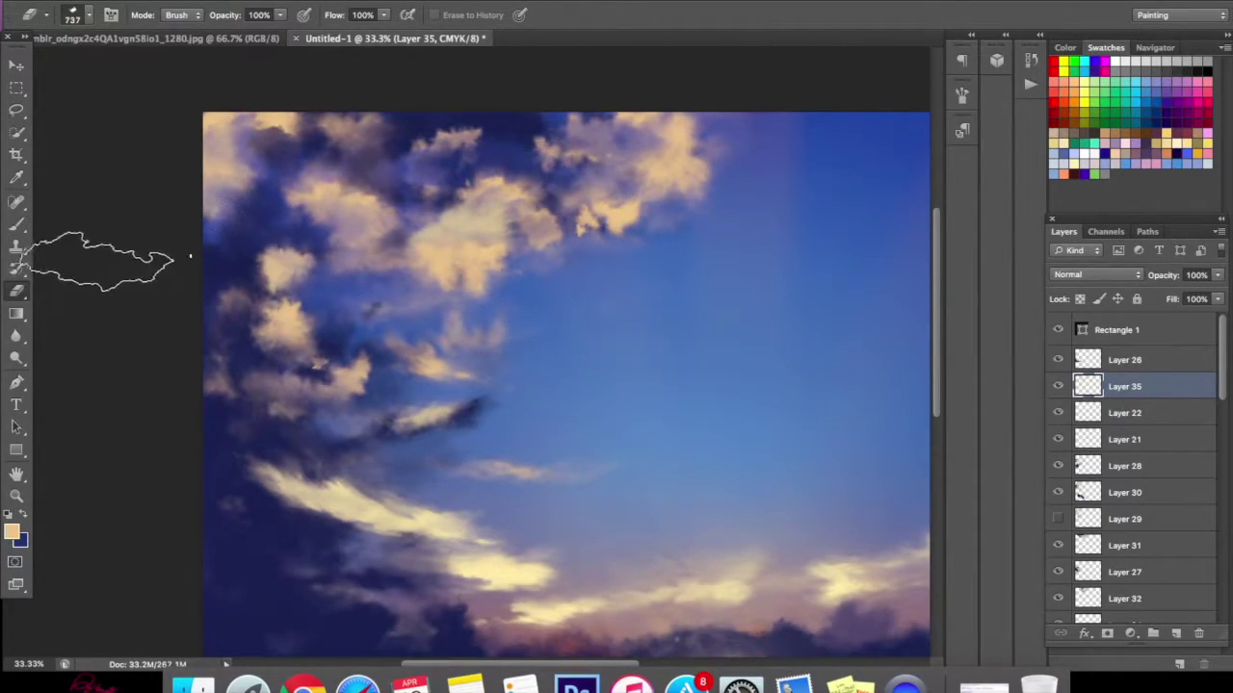
# - Paint dark blue over the corner clouds at the upper left and erase it from the neighbouring peach cloud
pyautogui.click(23, 518)
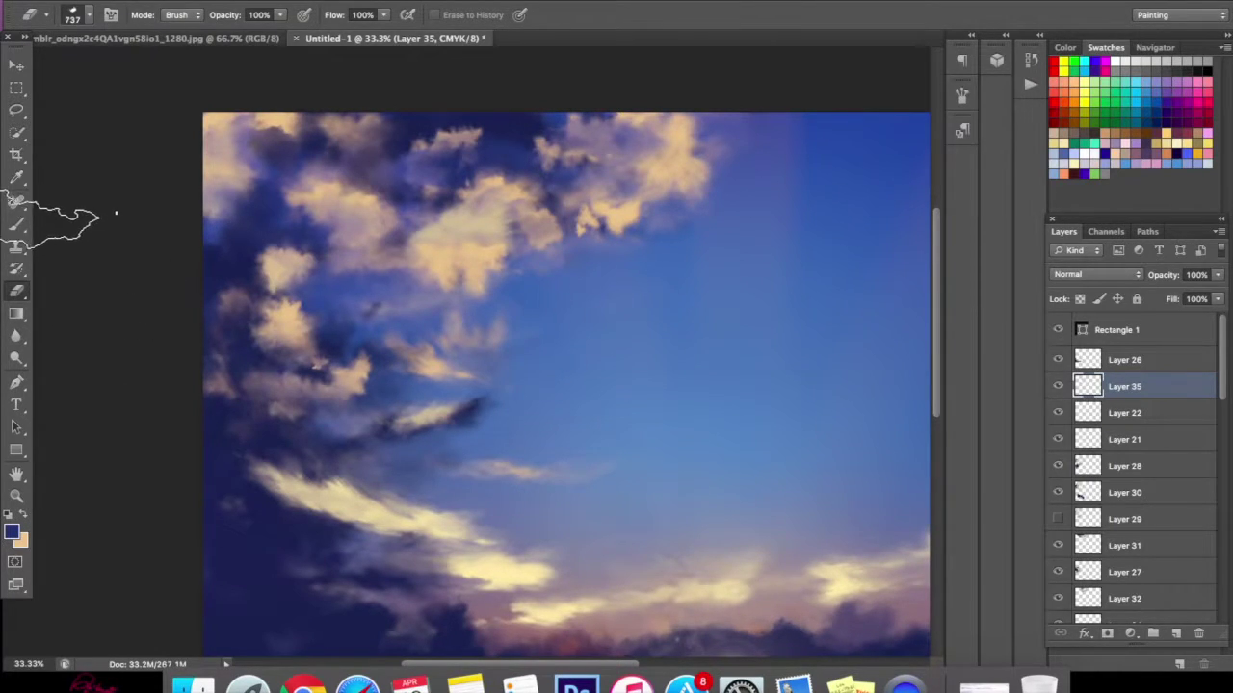
pyautogui.click(18, 224)
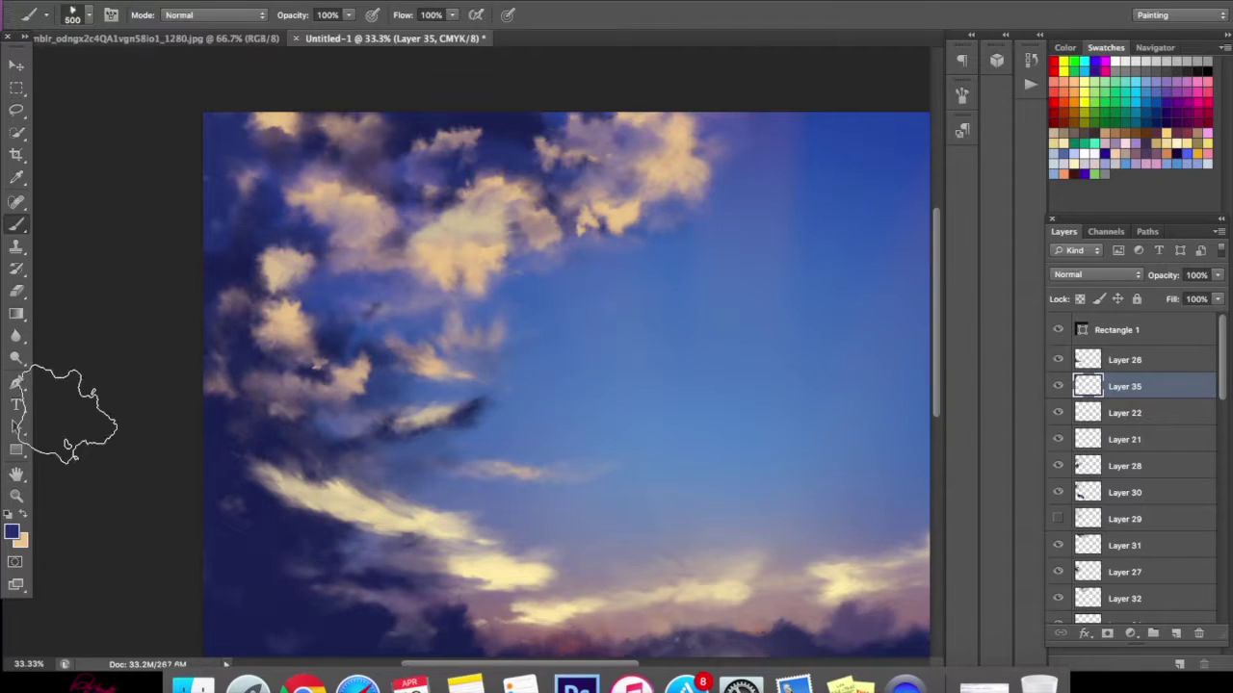
pyautogui.moveTo(308, 240); pyautogui.dragTo(323, 198)
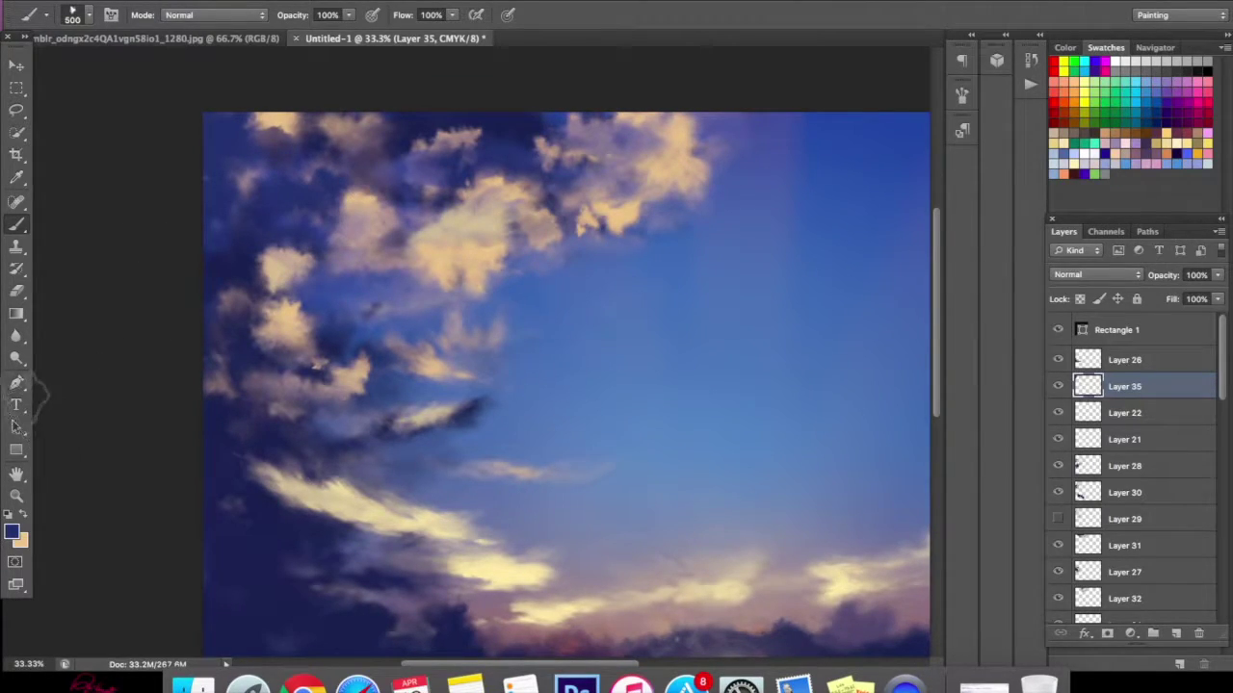
pyautogui.click(16, 289)
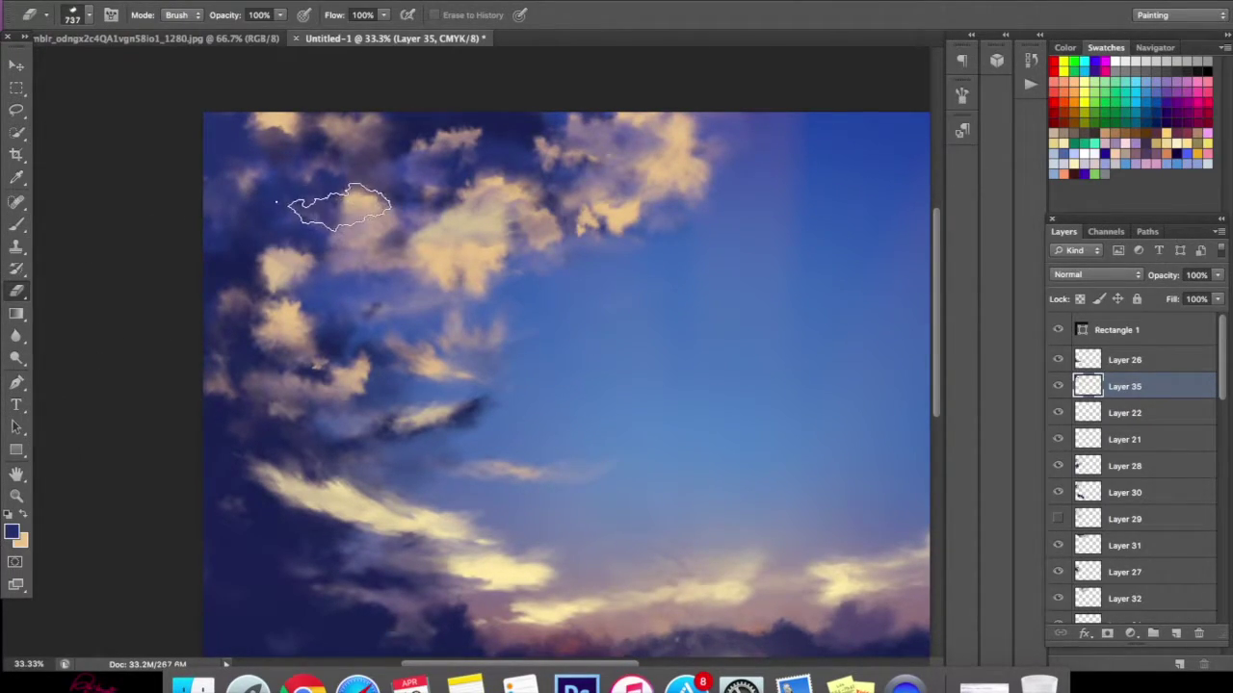
# - Paint peach clumps on the left-middle clouds and along the upper bank's lower edge, then erase parts to soften them
pyautogui.press('b')
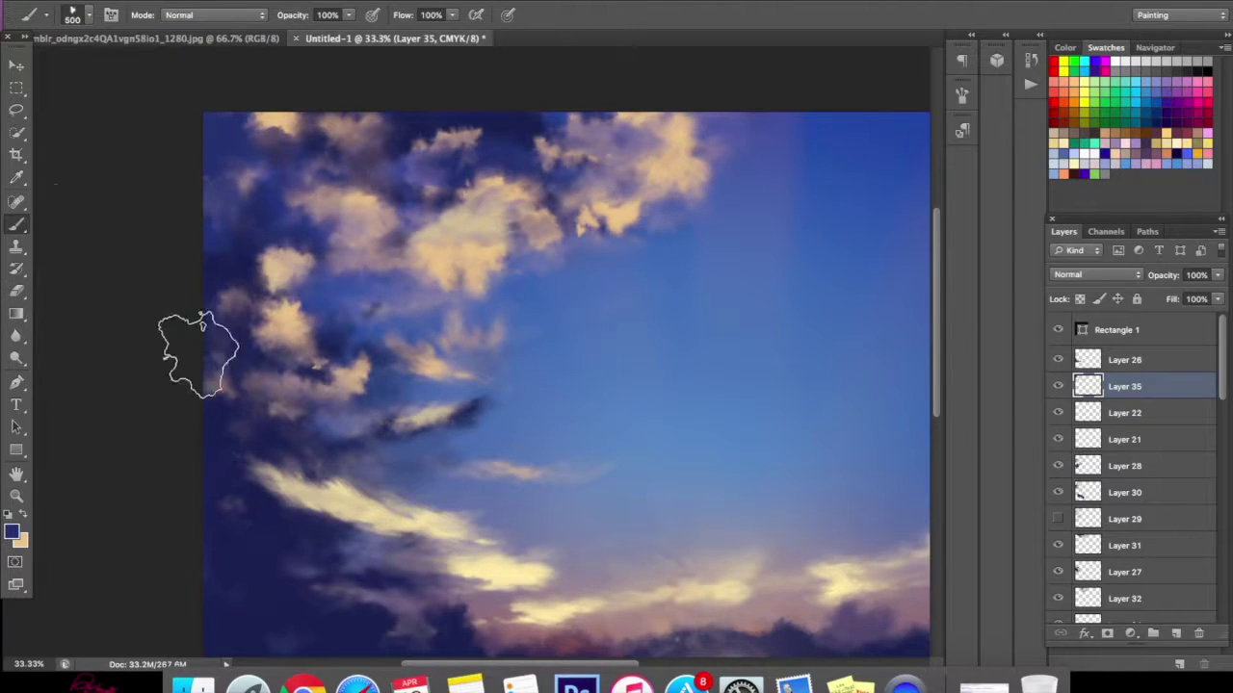
pyautogui.click(27, 520)
pyautogui.moveTo(345, 364)
pyautogui.mouseDown()
pyautogui.moveTo(376, 354)
pyautogui.moveTo(375, 367)
pyautogui.moveTo(347, 342)
pyautogui.mouseUp()
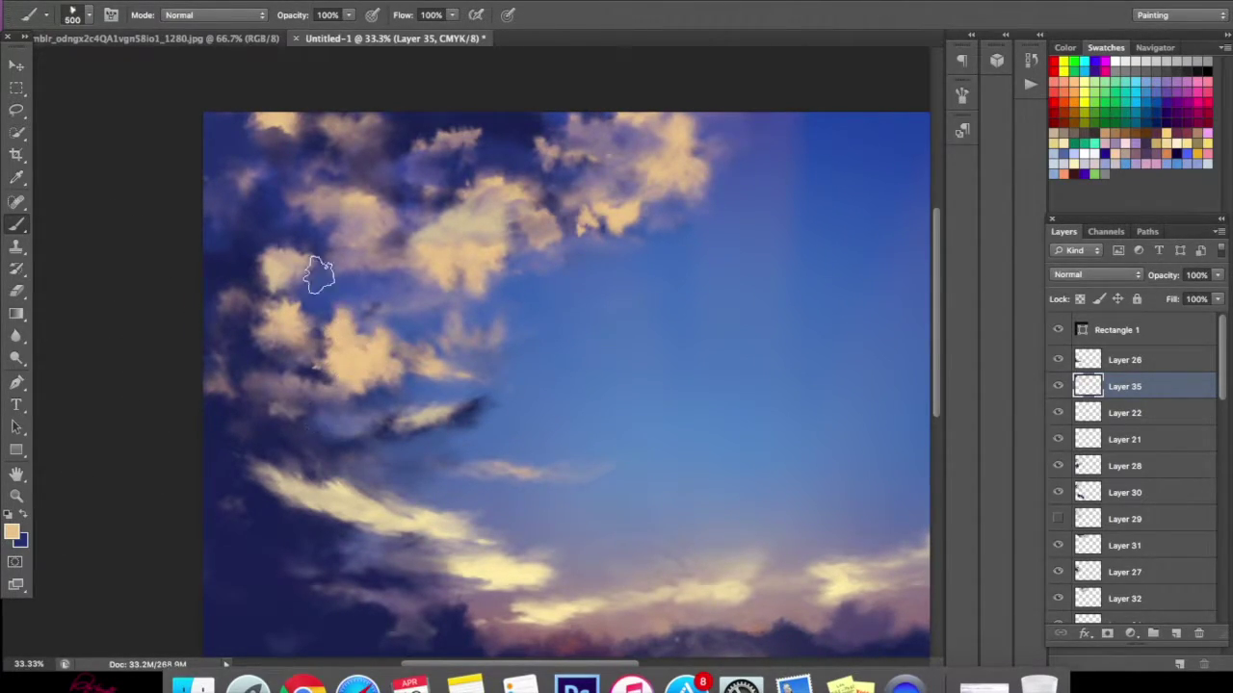
pyautogui.moveTo(582, 218)
pyautogui.mouseDown()
pyautogui.moveTo(544, 192)
pyautogui.moveTo(548, 174)
pyautogui.moveTo(515, 188)
pyautogui.mouseUp()
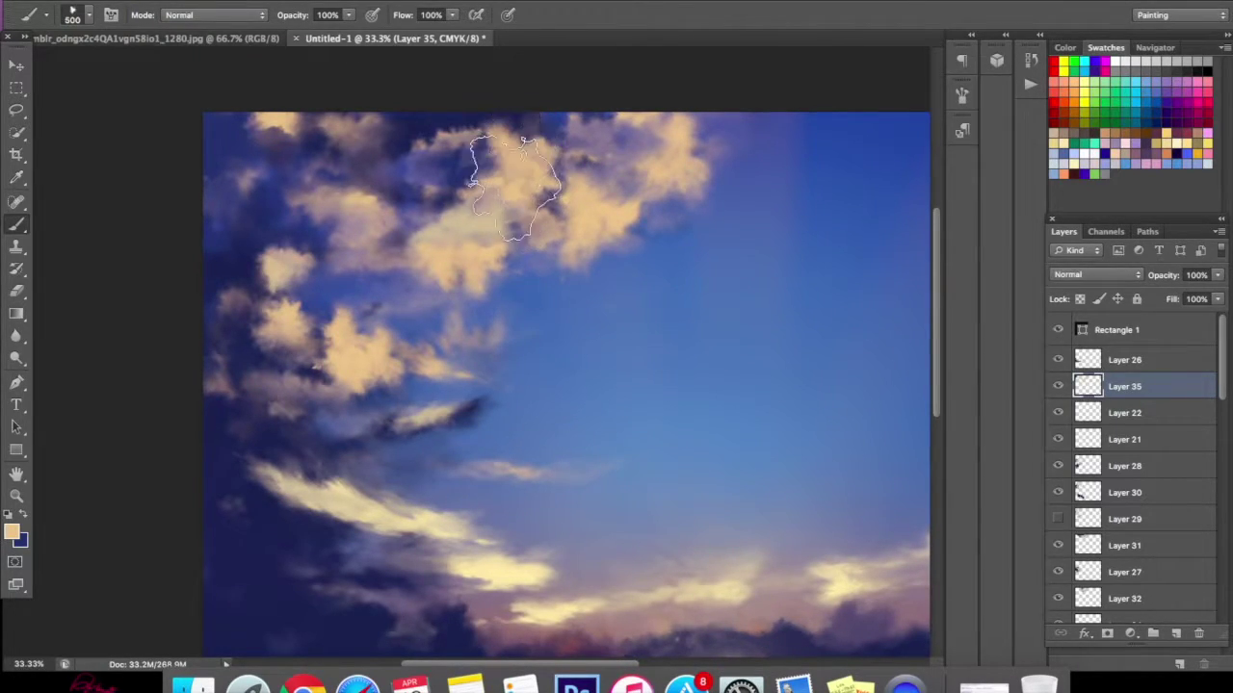
pyautogui.click(21, 292)
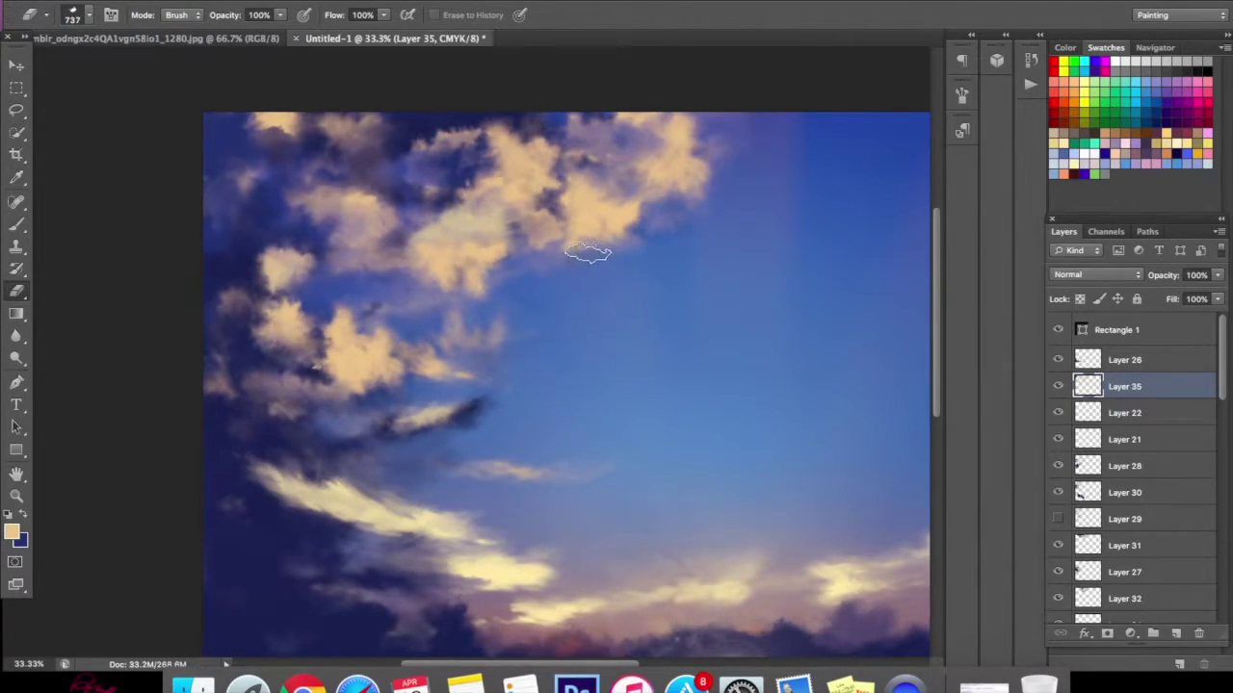
pyautogui.moveTo(495, 171)
pyautogui.mouseDown()
pyautogui.moveTo(590, 157)
pyautogui.moveTo(531, 188)
pyautogui.mouseUp()
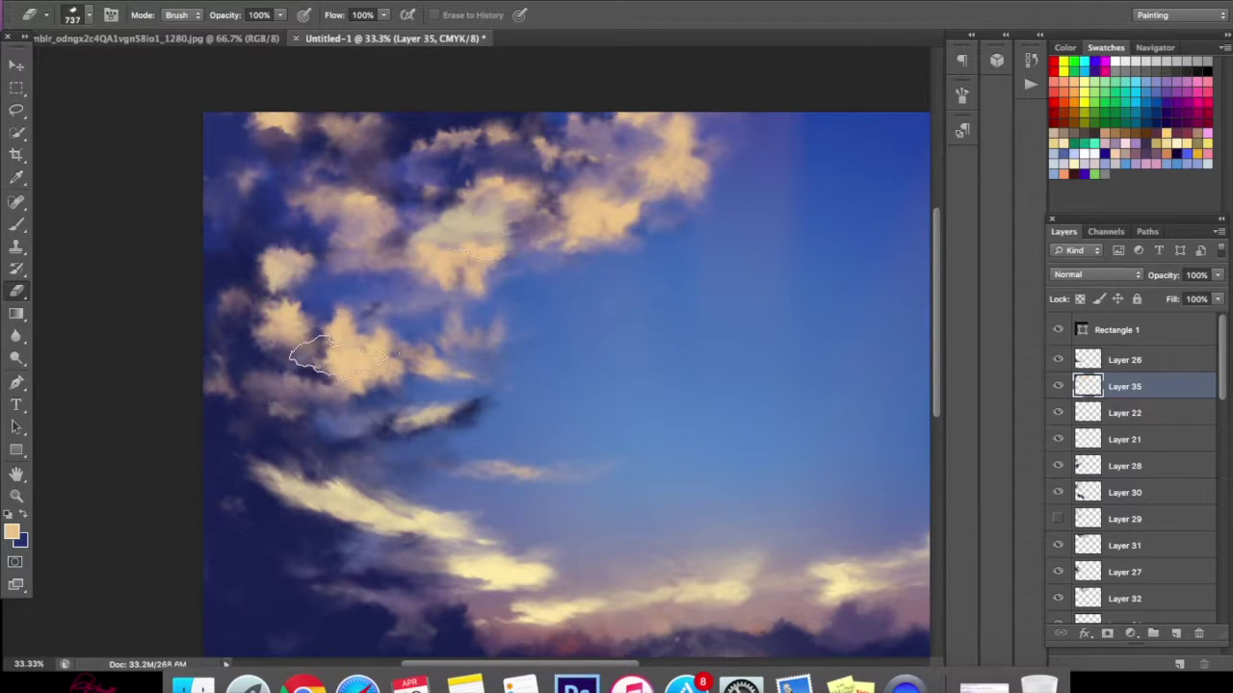
pyautogui.moveTo(341, 361); pyautogui.dragTo(328, 377)
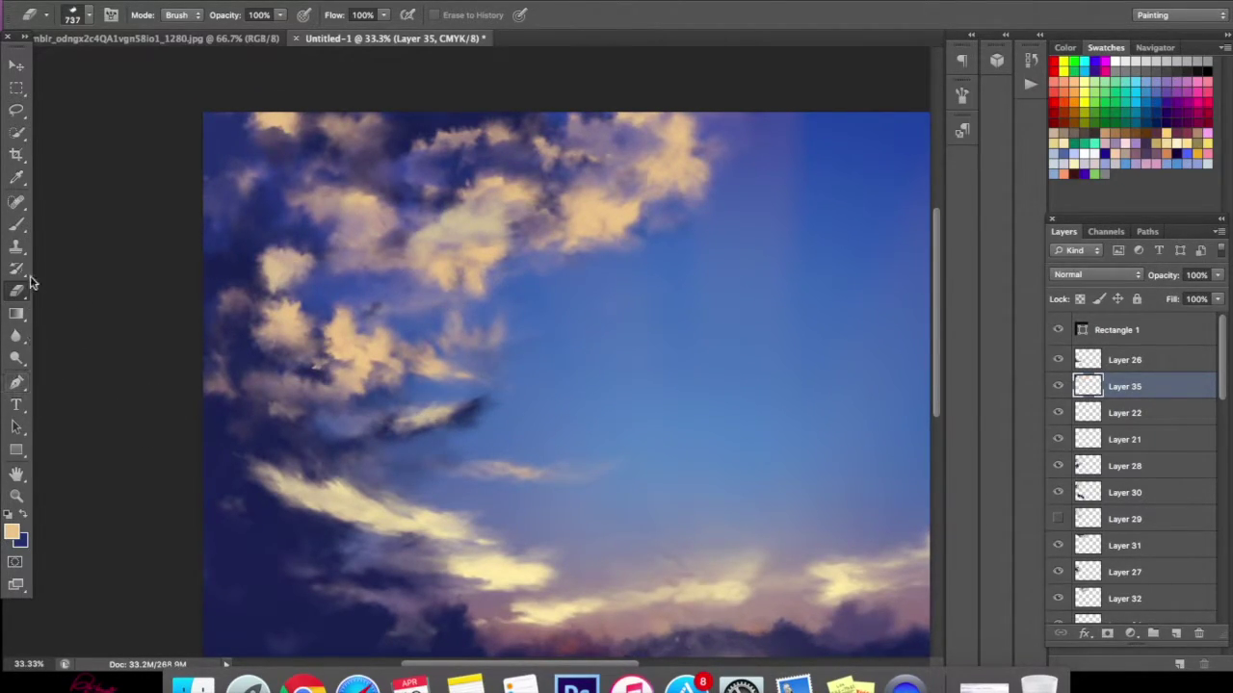
# - Paint small peach clouds around the lower-left yellow streak and soften their edges with the eraser
pyautogui.click(16, 246)
pyautogui.click(17, 224)
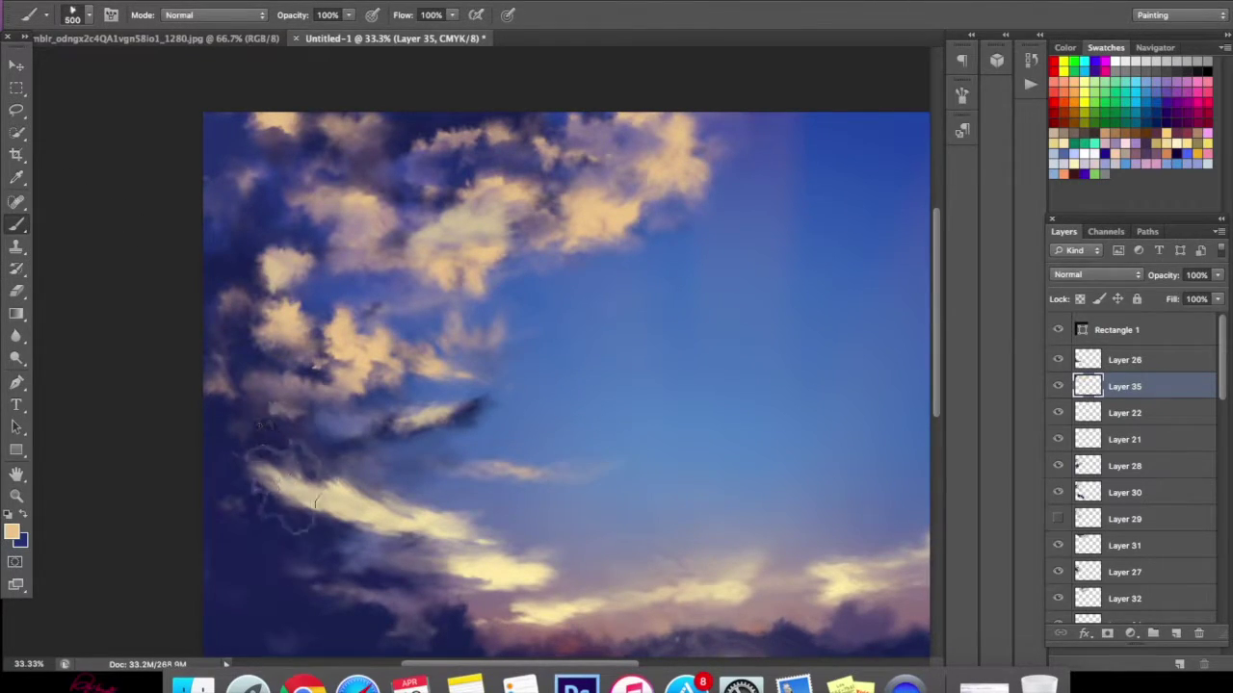
pyautogui.scroll(-10, 486, 409)
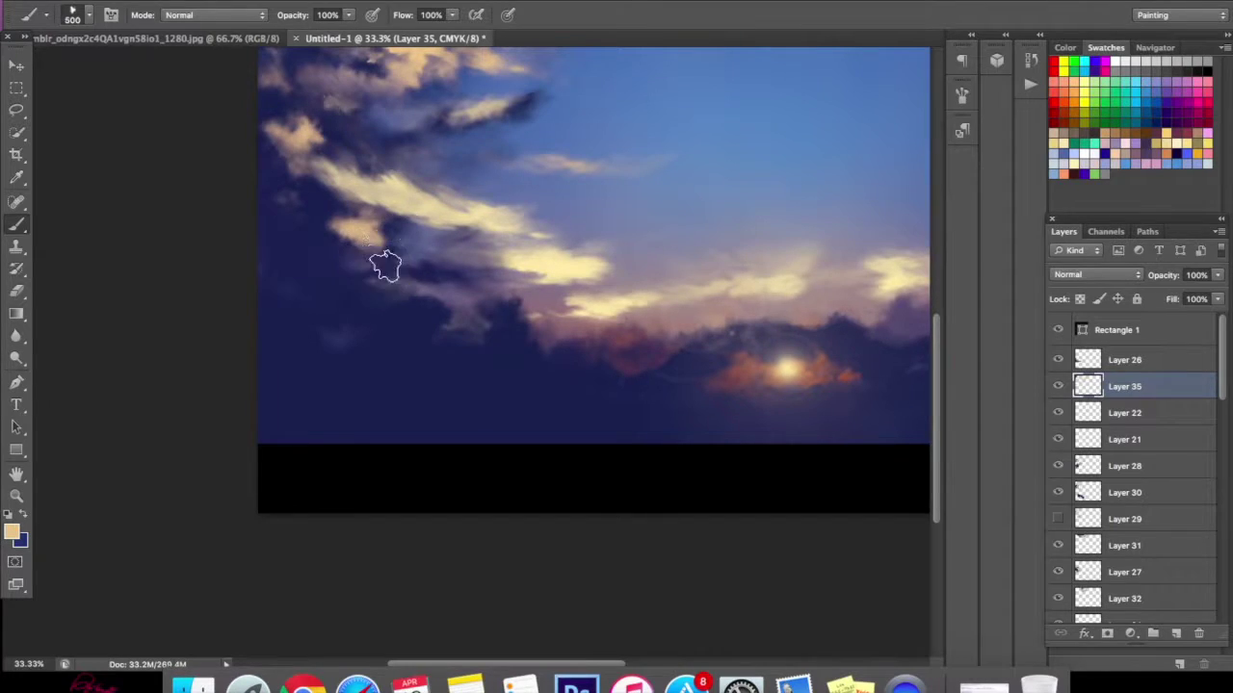
pyautogui.moveTo(468, 323); pyautogui.dragTo(433, 289)
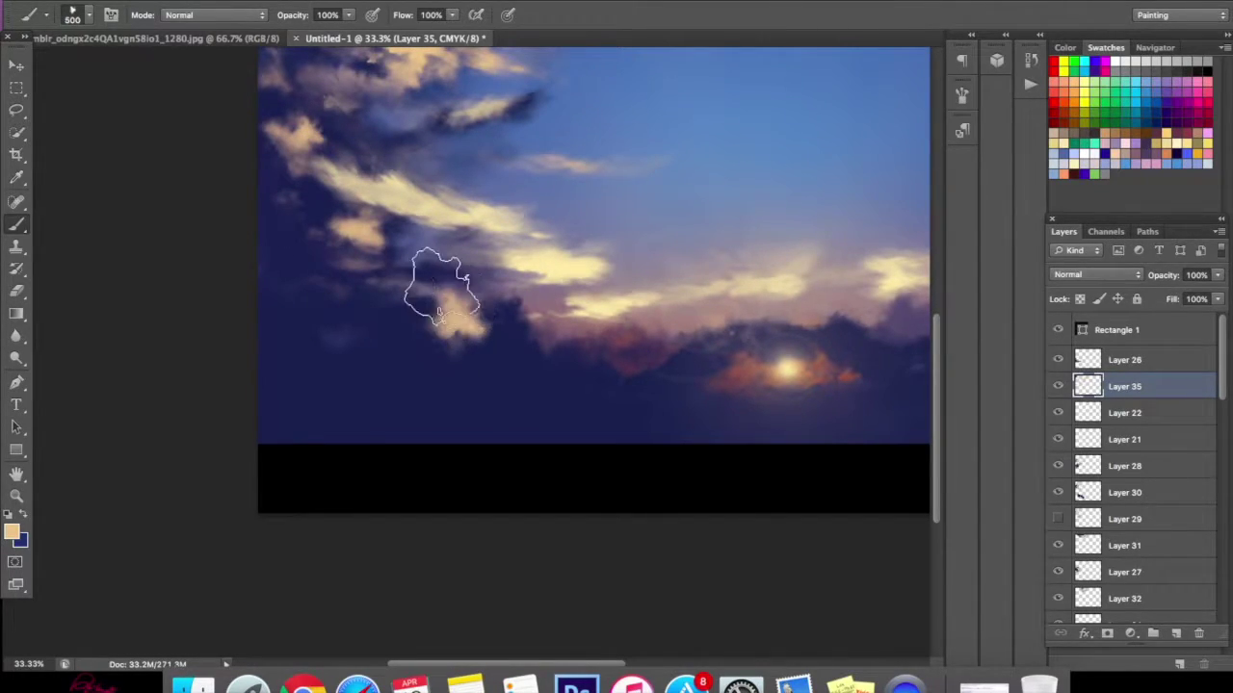
pyautogui.click(27, 287)
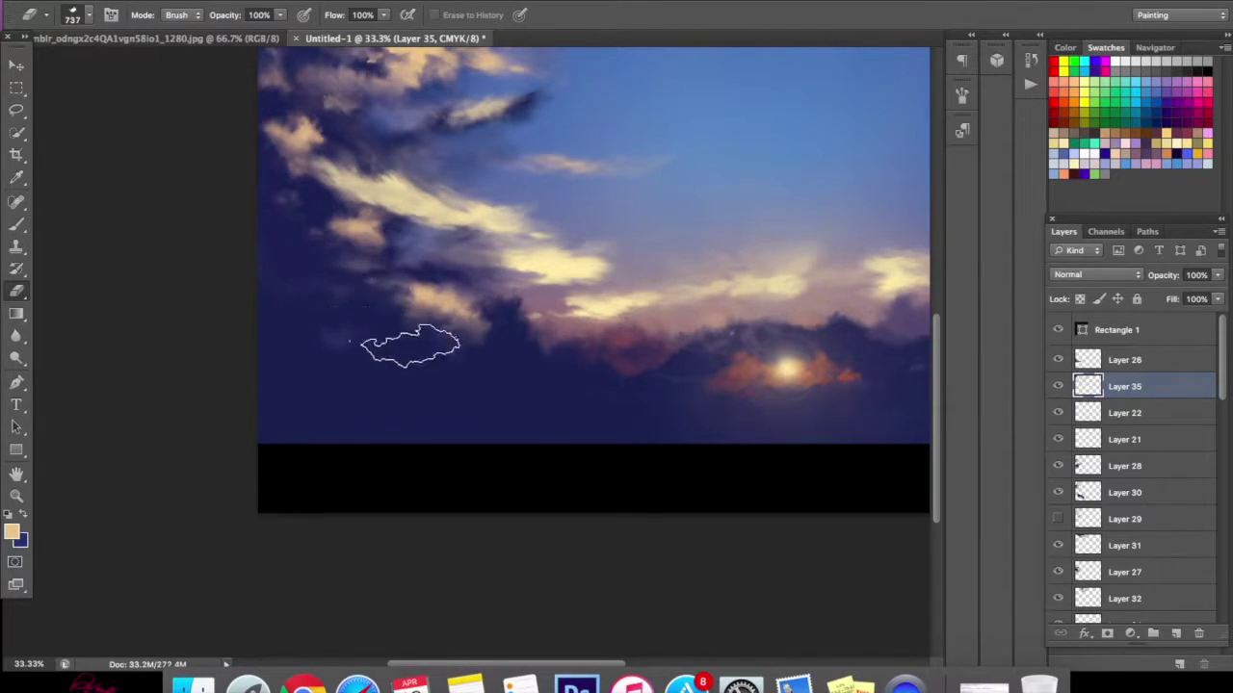
pyautogui.moveTo(589, 252); pyautogui.dragTo(407, 441)
pyautogui.moveTo(545, 366)
pyautogui.mouseDown()
pyautogui.moveTo(452, 427)
pyautogui.moveTo(498, 360)
pyautogui.mouseUp()
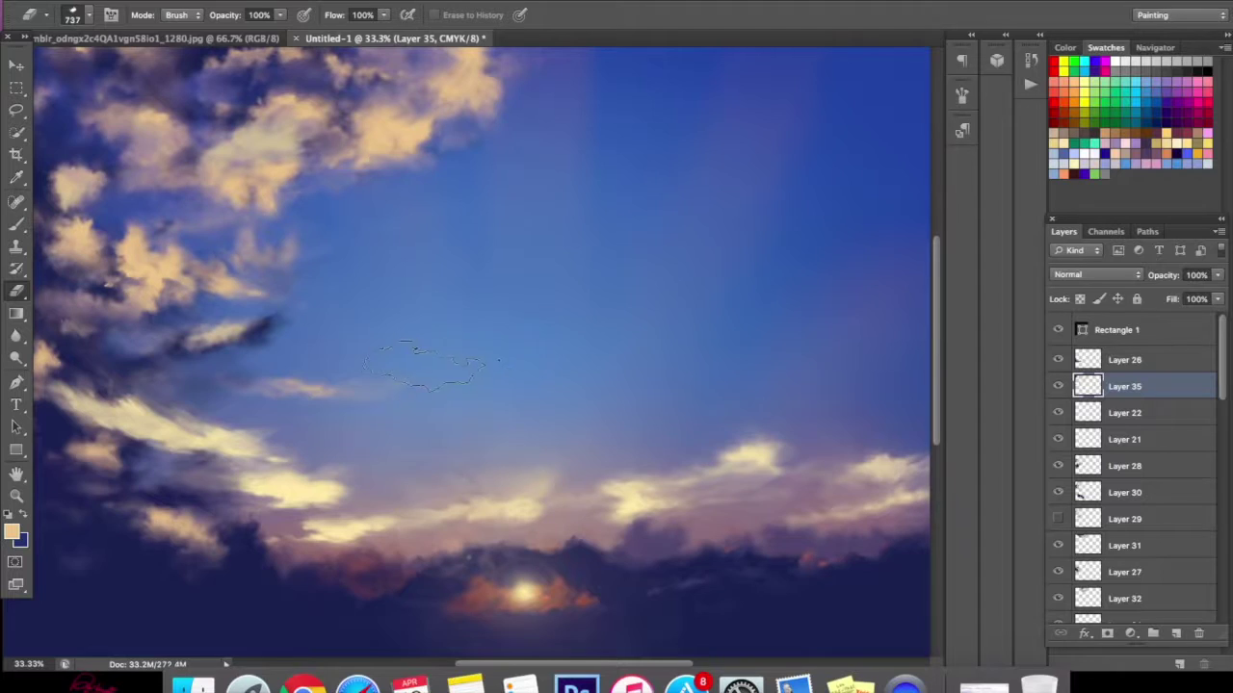
# - Set the foreground color to e0cda0 and paint a pale cream cloud in the blue sky above the sun
pyautogui.click(16, 538)
pyautogui.click(160, 421)
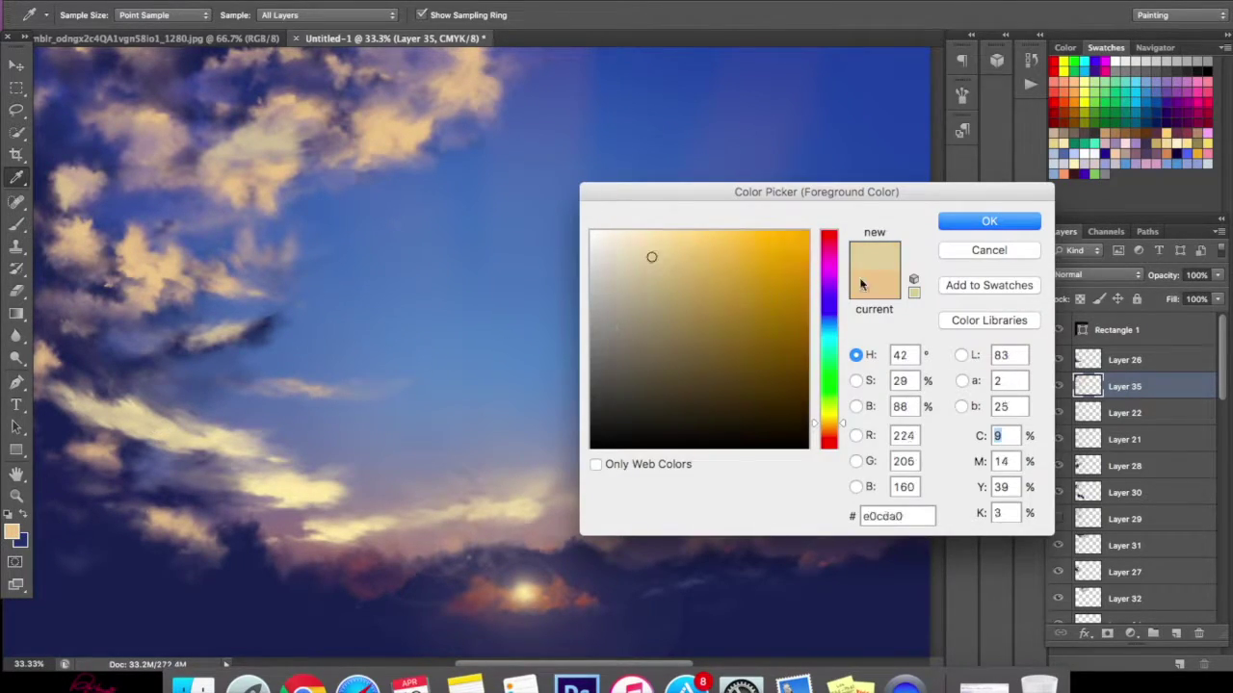
pyautogui.click(950, 217)
pyautogui.click(15, 224)
pyautogui.scroll(3, 489, 336)
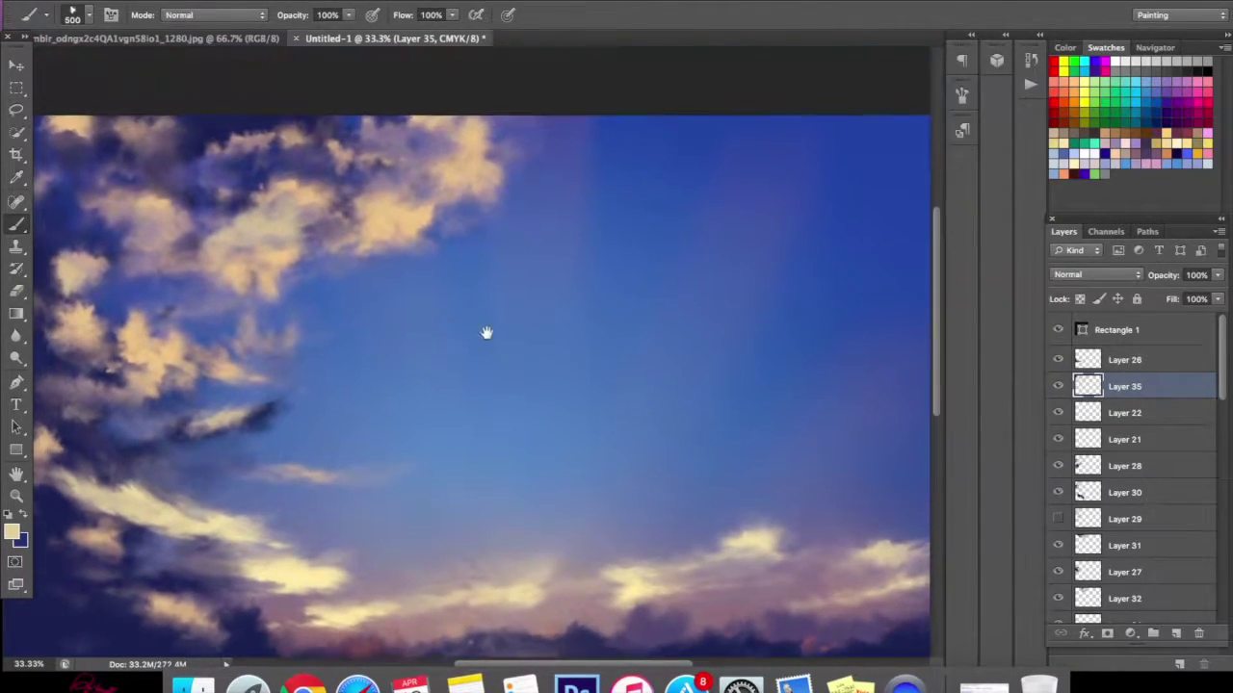
pyautogui.click(168, 0)
pyautogui.click(222, 20)
pyautogui.moveTo(501, 540); pyautogui.dragTo(576, 502)
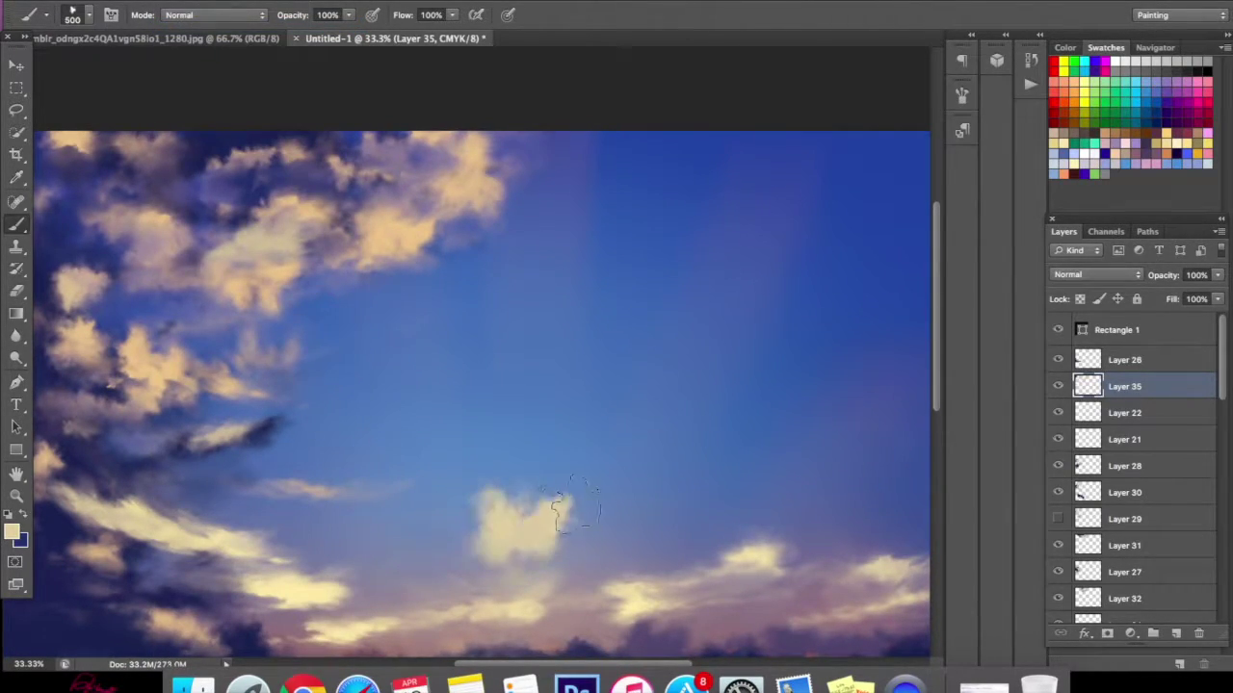
pyautogui.scroll(-5, 576, 502)
pyautogui.moveTo(520, 349); pyautogui.dragTo(607, 318)
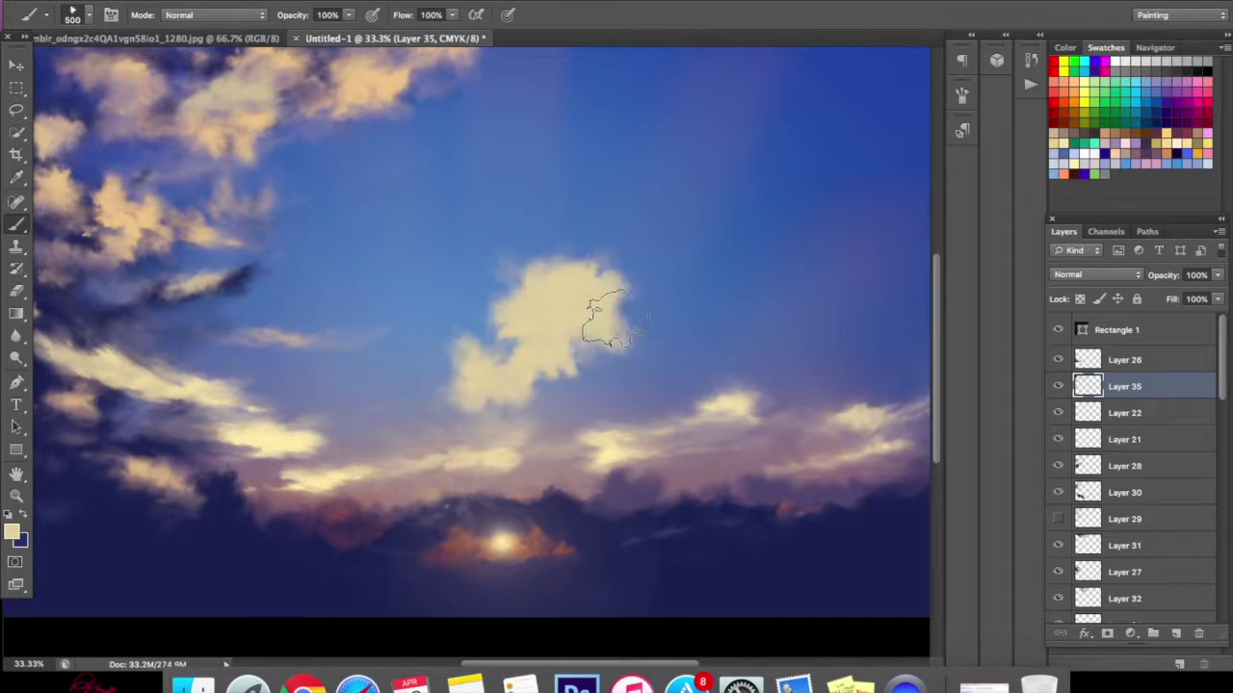
# - Extend the pale cream cloud toward the right side of the sky and erase into it to leave thin wispy highlights
pyautogui.click(16, 495)
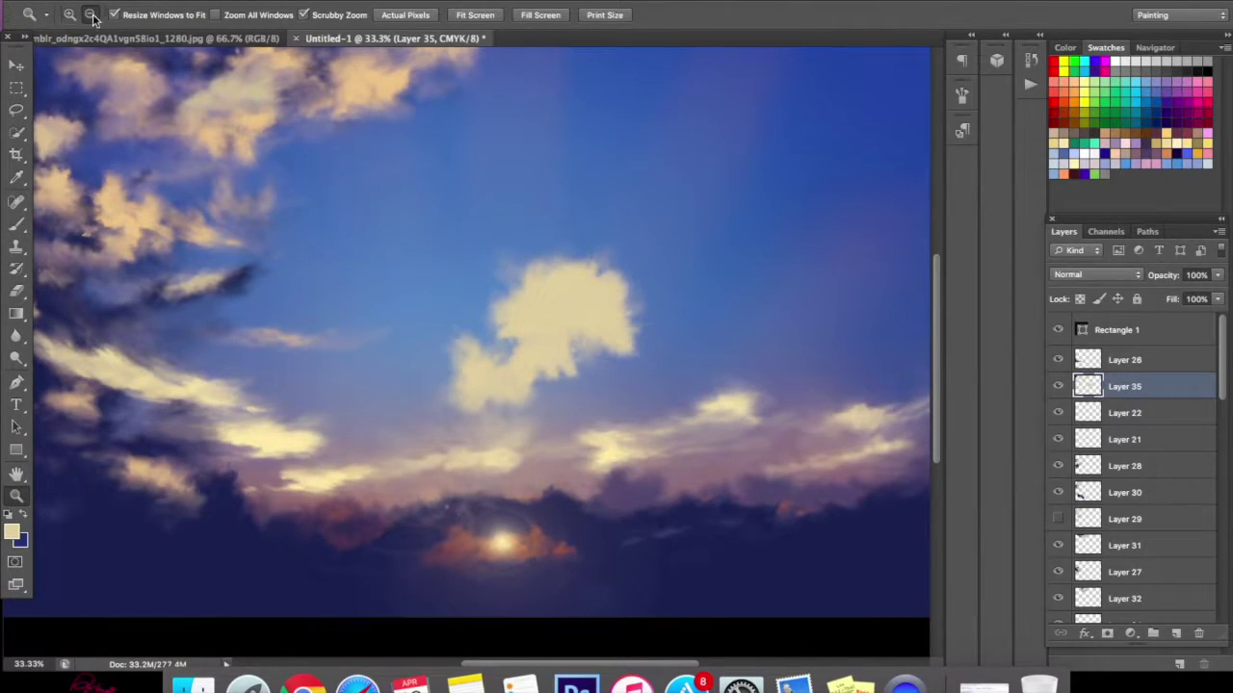
pyautogui.keyDown('alt'); pyautogui.click(606, 274); pyautogui.keyUp('alt')
pyautogui.click(16, 225)
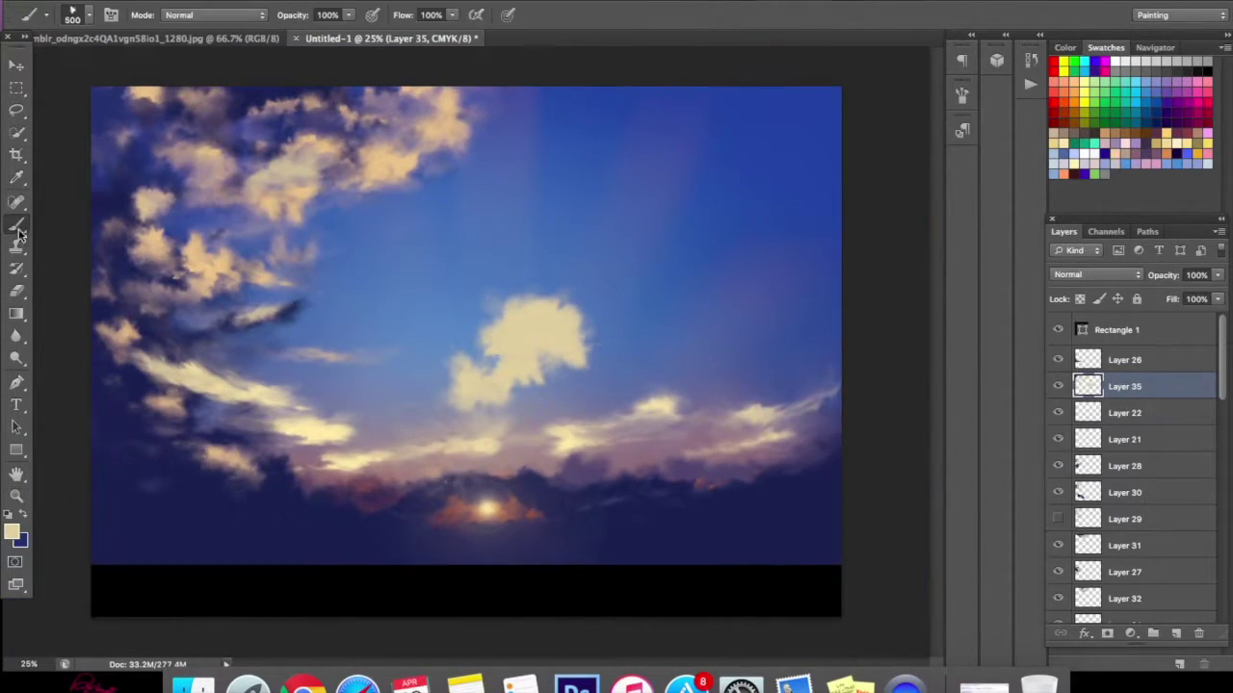
pyautogui.moveTo(626, 330)
pyautogui.mouseDown()
pyautogui.moveTo(568, 294)
pyautogui.moveTo(600, 300)
pyautogui.moveTo(610, 275)
pyautogui.moveTo(623, 297)
pyautogui.moveTo(665, 231)
pyautogui.moveTo(661, 272)
pyautogui.moveTo(626, 337)
pyautogui.moveTo(590, 342)
pyautogui.moveTo(540, 309)
pyautogui.mouseUp()
pyautogui.click(17, 290)
pyautogui.moveTo(626, 378)
pyautogui.mouseDown()
pyautogui.moveTo(501, 387)
pyautogui.moveTo(482, 408)
pyautogui.moveTo(611, 349)
pyautogui.moveTo(602, 340)
pyautogui.moveTo(567, 365)
pyautogui.moveTo(631, 328)
pyautogui.moveTo(647, 275)
pyautogui.moveTo(600, 299)
pyautogui.moveTo(660, 349)
pyautogui.moveTo(703, 322)
pyautogui.moveTo(703, 225)
pyautogui.moveTo(674, 202)
pyautogui.moveTo(679, 212)
pyautogui.moveTo(533, 281)
pyautogui.moveTo(525, 300)
pyautogui.moveTo(540, 323)
pyautogui.moveTo(510, 364)
pyautogui.moveTo(483, 330)
pyautogui.moveTo(443, 345)
pyautogui.mouseUp()
pyautogui.click(17, 65)
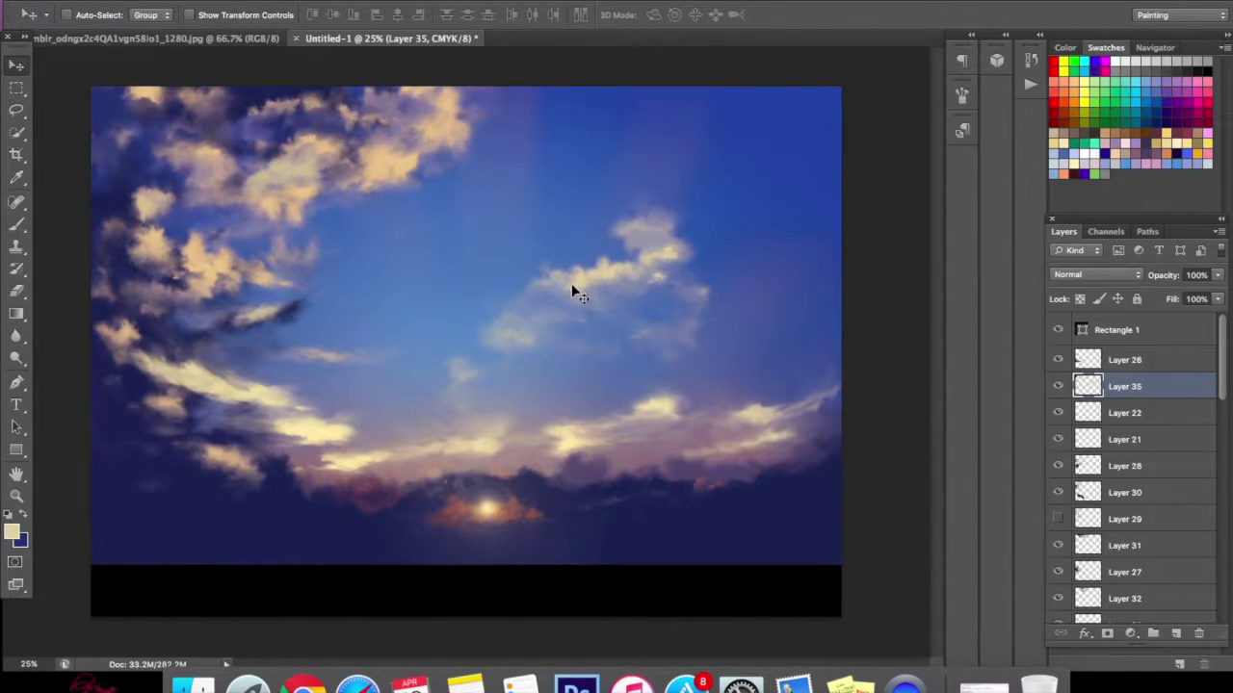
pyautogui.press('super+t')
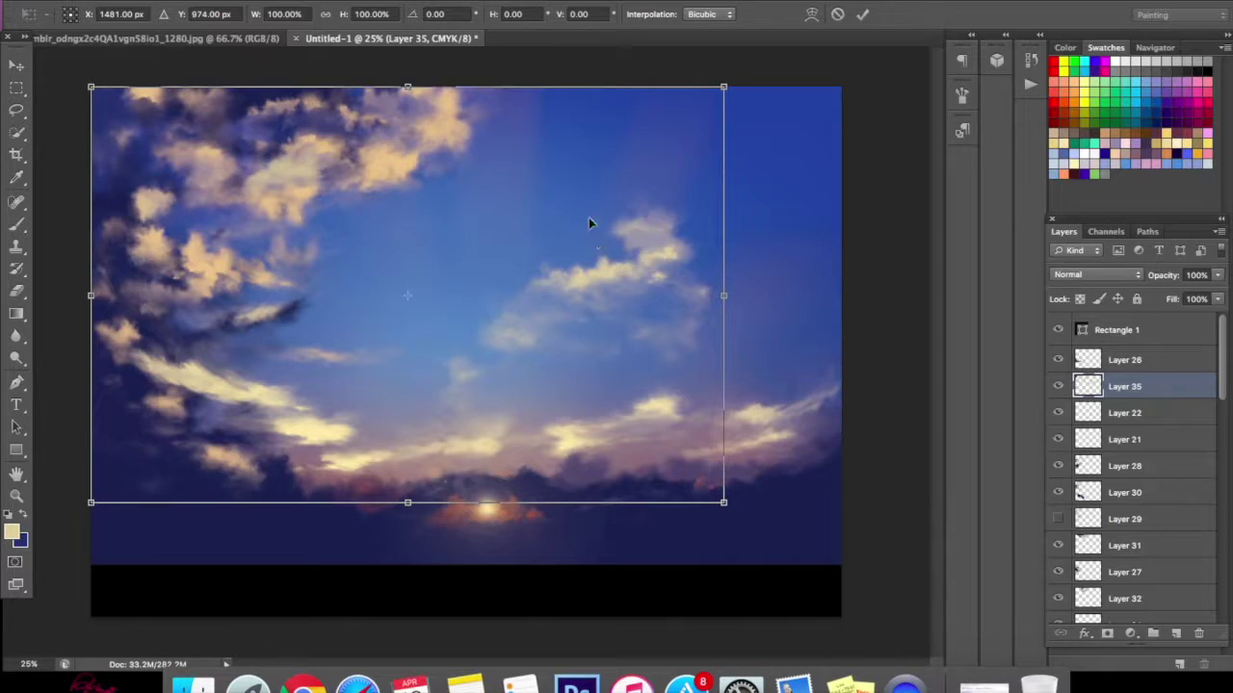
pyautogui.click(864, 16)
pyautogui.click(20, 92)
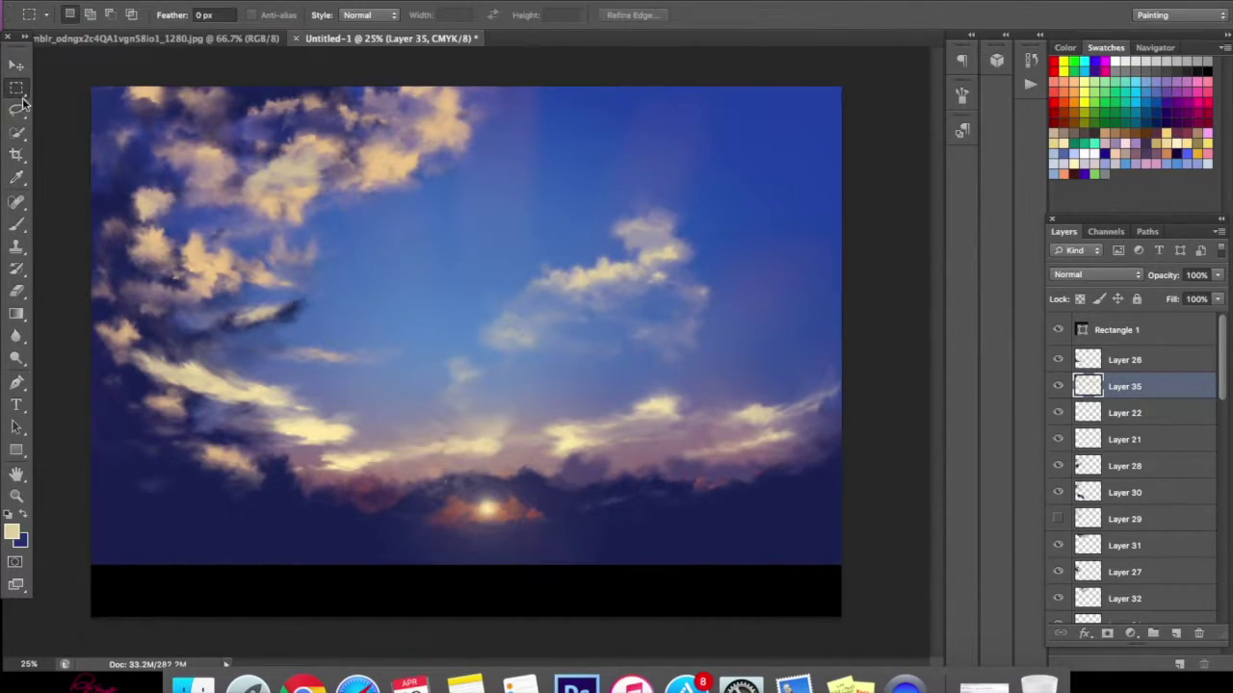
# - Lasso around the wispy cream cloud on Layer 35 and move it up and to the right in the sky
pyautogui.click(16, 109)
pyautogui.moveTo(628, 135)
pyautogui.mouseDown()
pyautogui.moveTo(810, 270)
pyautogui.moveTo(660, 453)
pyautogui.mouseUp()
pyautogui.moveTo(389, 397); pyautogui.dragTo(414, 452)
pyautogui.press('v')
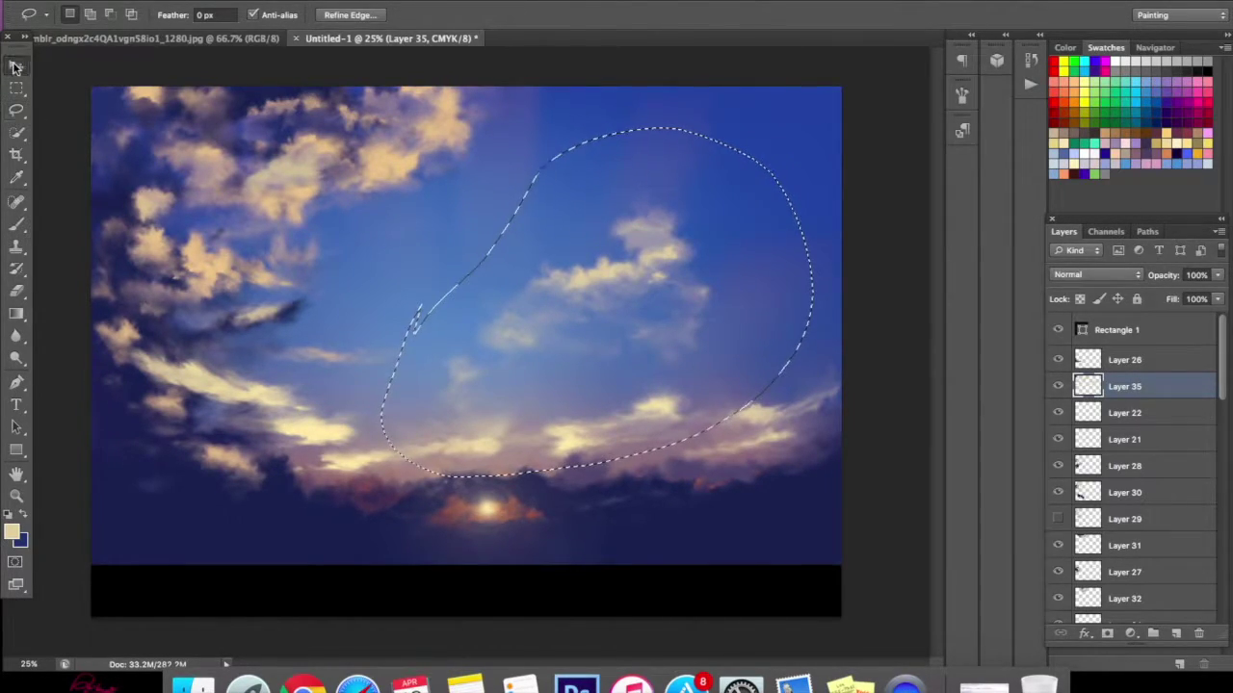
pyautogui.moveTo(575, 283)
pyautogui.mouseDown()
pyautogui.moveTo(635, 262)
pyautogui.moveTo(641, 241)
pyautogui.mouseUp()
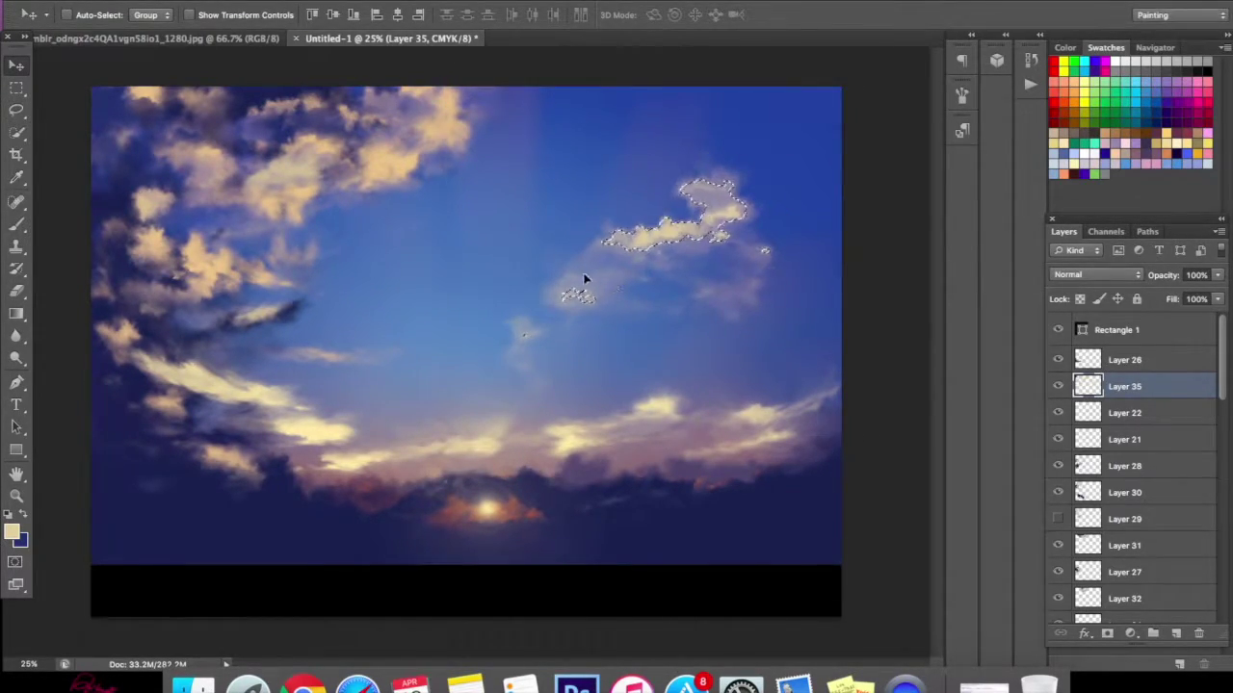
# - Transform the cream cloud with Perspective so it widens and slants up toward the sky's right edge, apply it and deselect
pyautogui.hotkey('ctrl', 't')
pyautogui.rightClick(666, 215)
pyautogui.click(814, 318)
pyautogui.moveTo(787, 145); pyautogui.dragTo(924, 145)
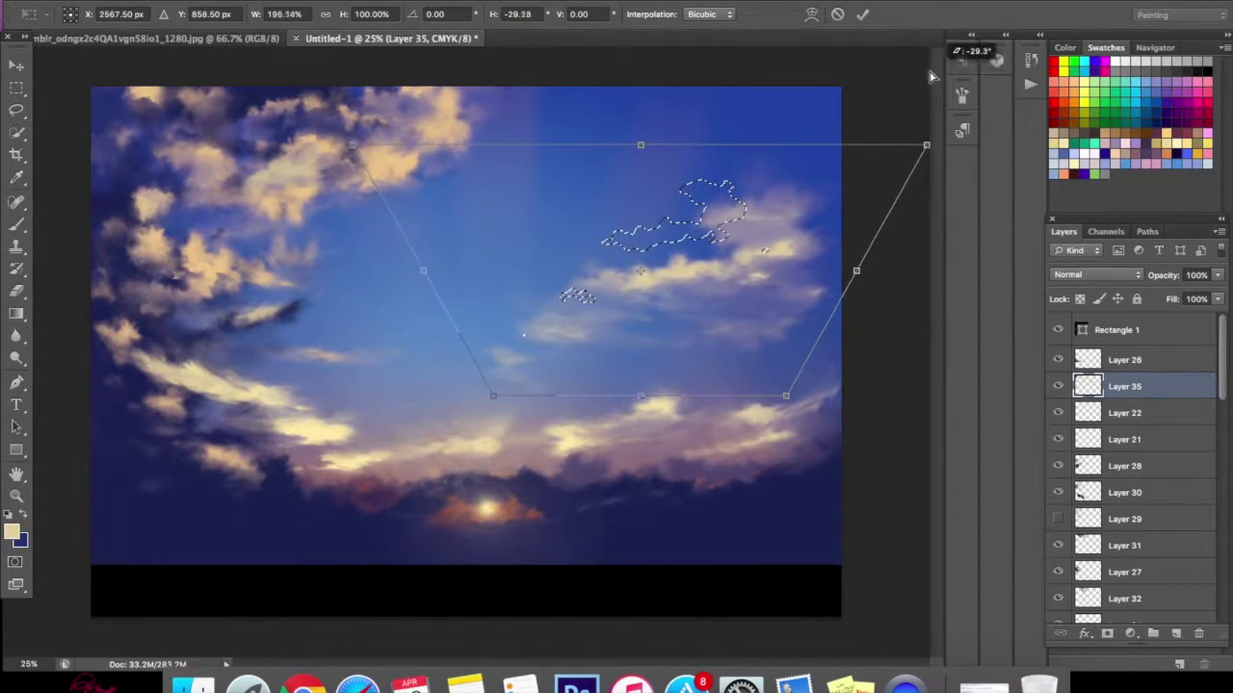
pyautogui.moveTo(848, 271); pyautogui.dragTo(883, 197)
pyautogui.click(862, 15)
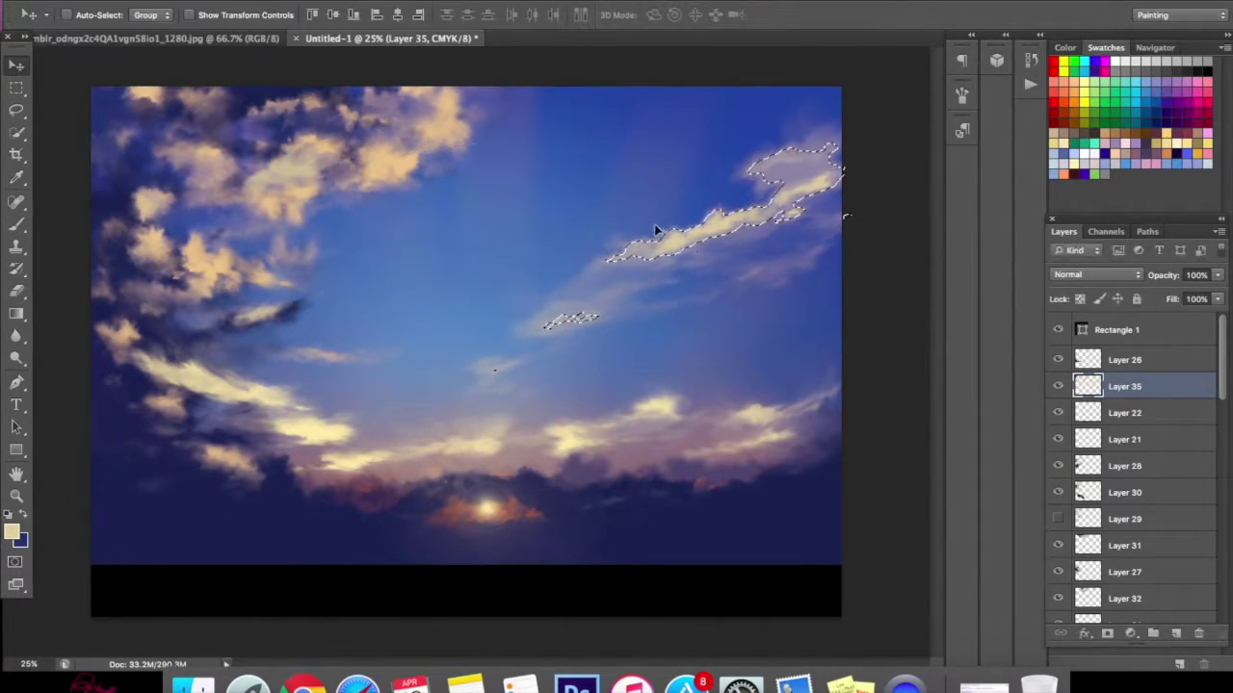
pyautogui.click(16, 86)
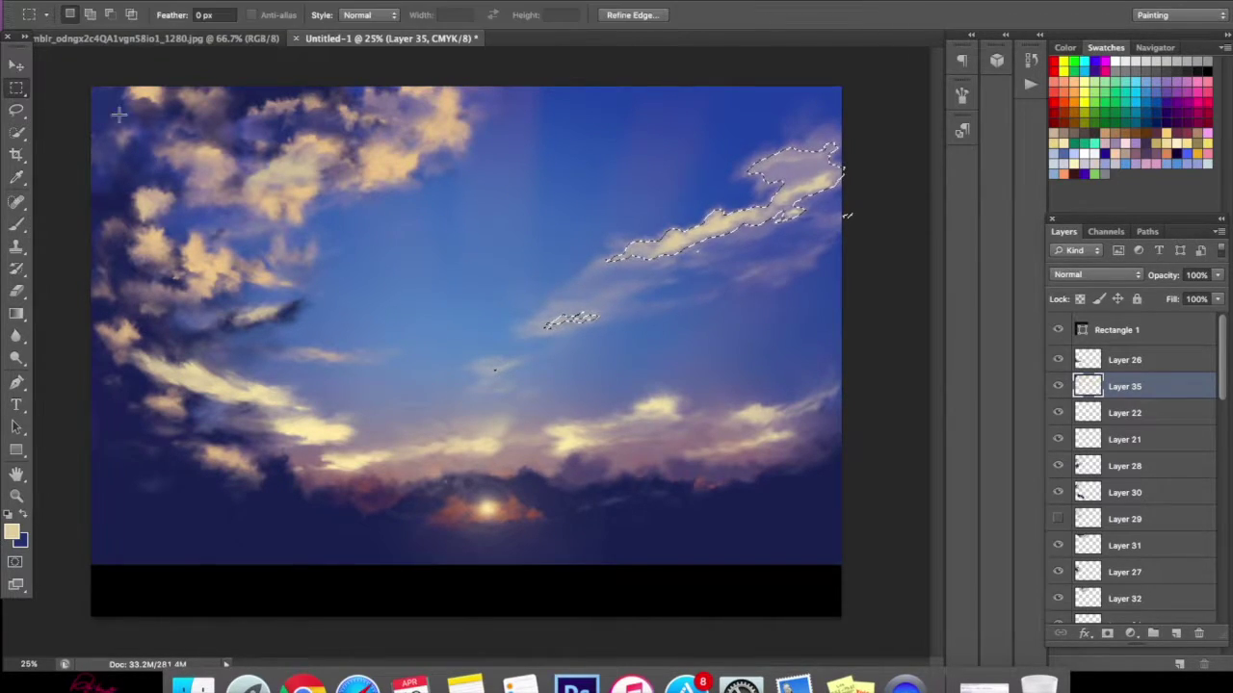
pyautogui.click(625, 223)
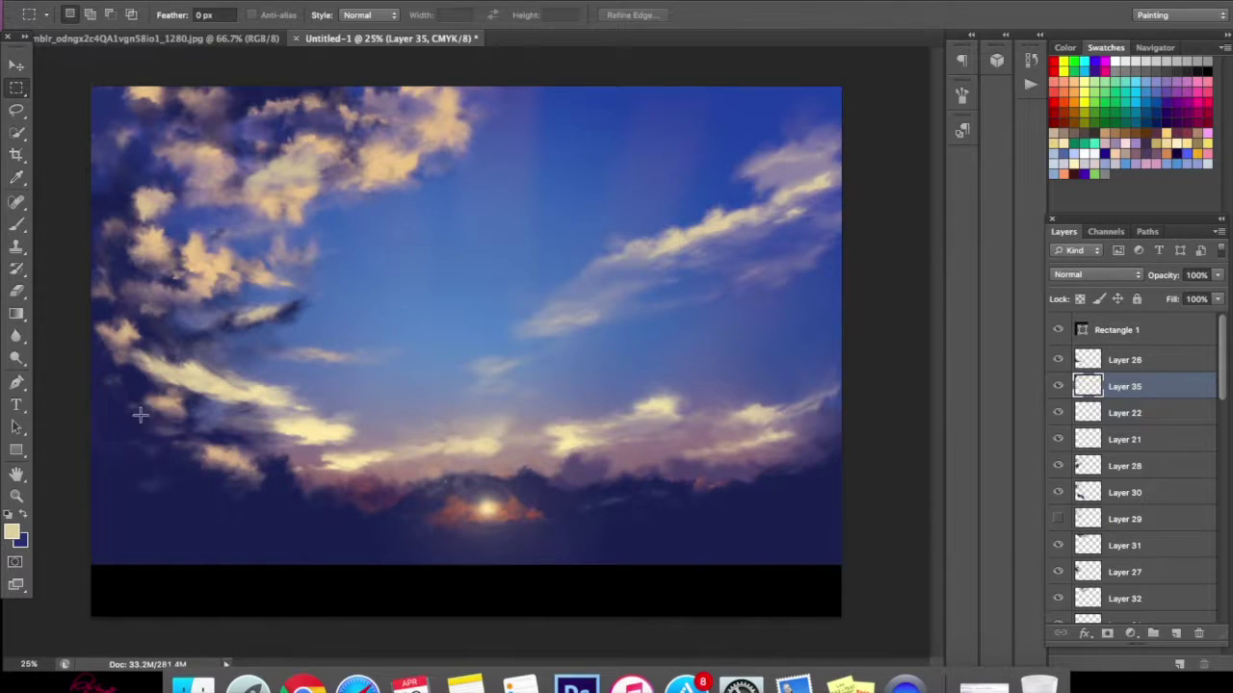
# - Set the foreground color to peach e9c38c, sampled from the upper-left clouds
pyautogui.click(12, 533)
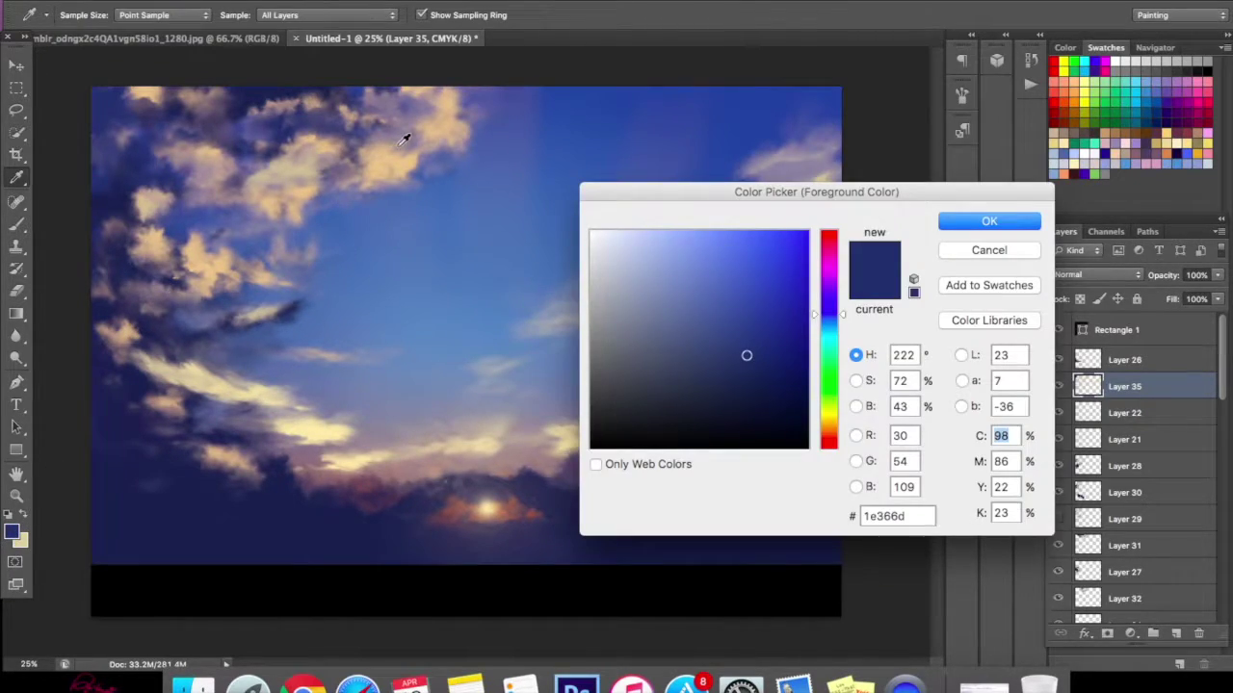
pyautogui.click(404, 161)
pyautogui.click(949, 218)
# - Try painting a peach cloud in the upper-middle sky on Layer 35 and softening it with the eraser
pyautogui.click(17, 224)
pyautogui.moveTo(523, 221)
pyautogui.mouseDown()
pyautogui.moveTo(577, 165)
pyautogui.moveTo(627, 157)
pyautogui.moveTo(550, 130)
pyautogui.moveTo(644, 125)
pyautogui.moveTo(501, 212)
pyautogui.moveTo(525, 265)
pyautogui.moveTo(443, 275)
pyautogui.moveTo(558, 260)
pyautogui.moveTo(527, 279)
pyautogui.mouseUp()
pyautogui.press('e')
pyautogui.click(1058, 387)
pyautogui.click(1058, 387)
# - Undo all the peach brush and eraser strokes just made on Layer 35, one at a time
pyautogui.click(168, 1)
pyautogui.click(190, 23)
pyautogui.click(168, 1)
pyautogui.click(190, 23)
pyautogui.click(169, 1)
pyautogui.click(191, 23)
pyautogui.click(169, 1)
pyautogui.click(191, 24)
pyautogui.click(168, 0)
pyautogui.click(190, 23)
pyautogui.click(168, 1)
pyautogui.click(191, 23)
pyautogui.click(169, 1)
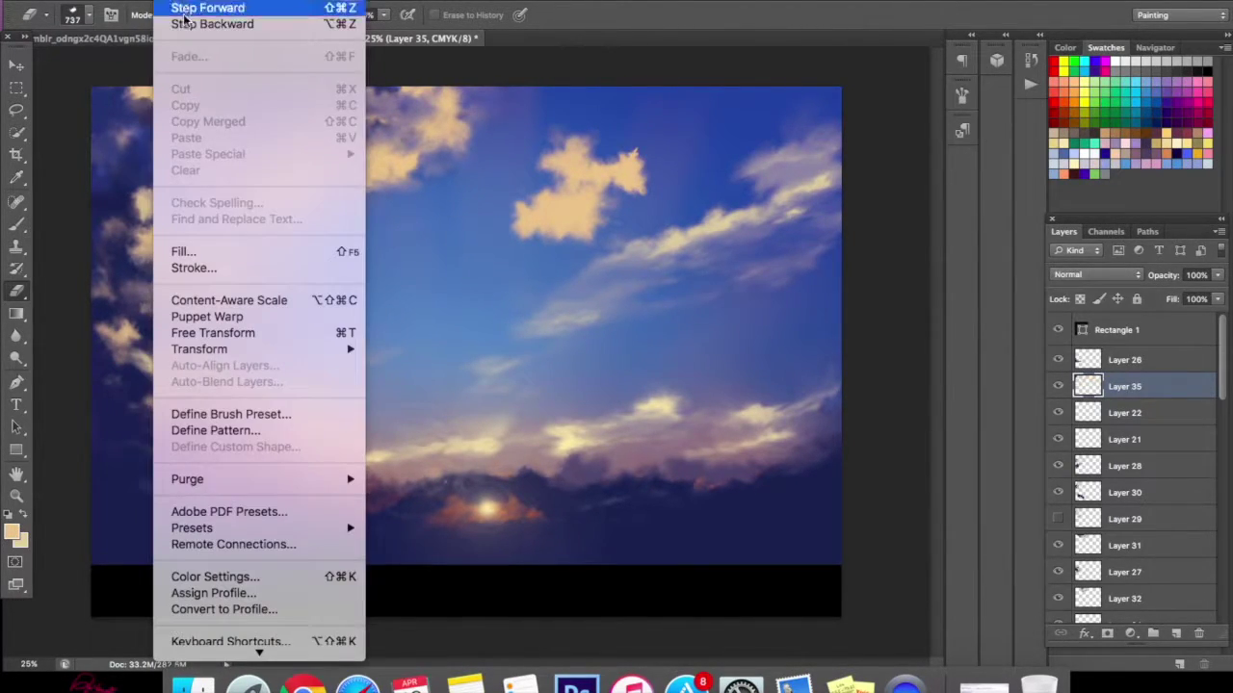
pyautogui.click(190, 23)
pyautogui.click(168, 1)
pyautogui.click(190, 23)
pyautogui.click(168, 1)
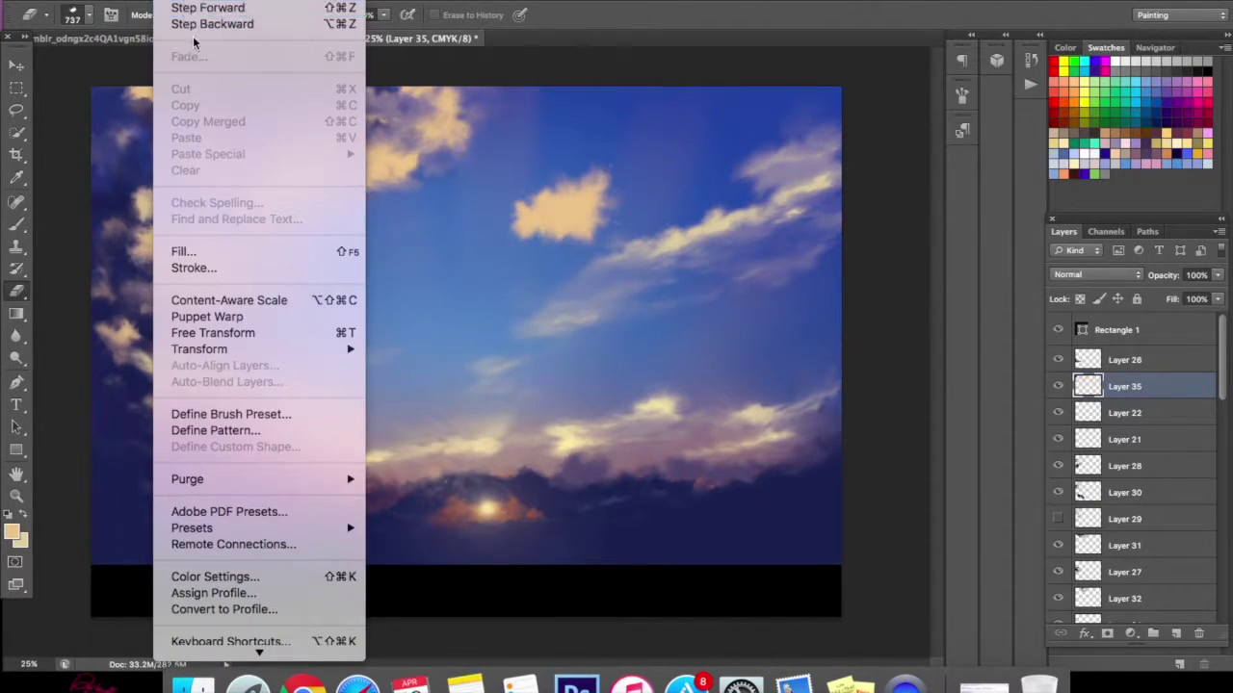
pyautogui.click(190, 23)
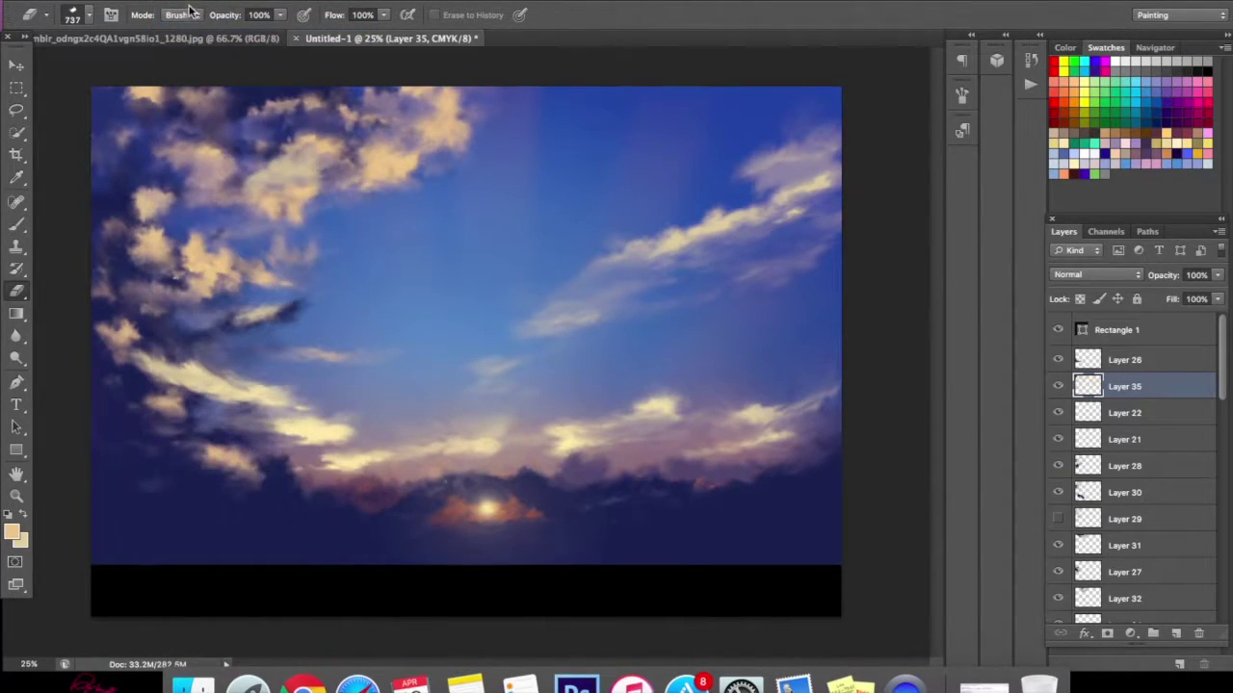
# - Add a new layer directly above Layer 22 and paint large peach clouds across the upper-middle sky
pyautogui.click(1148, 415)
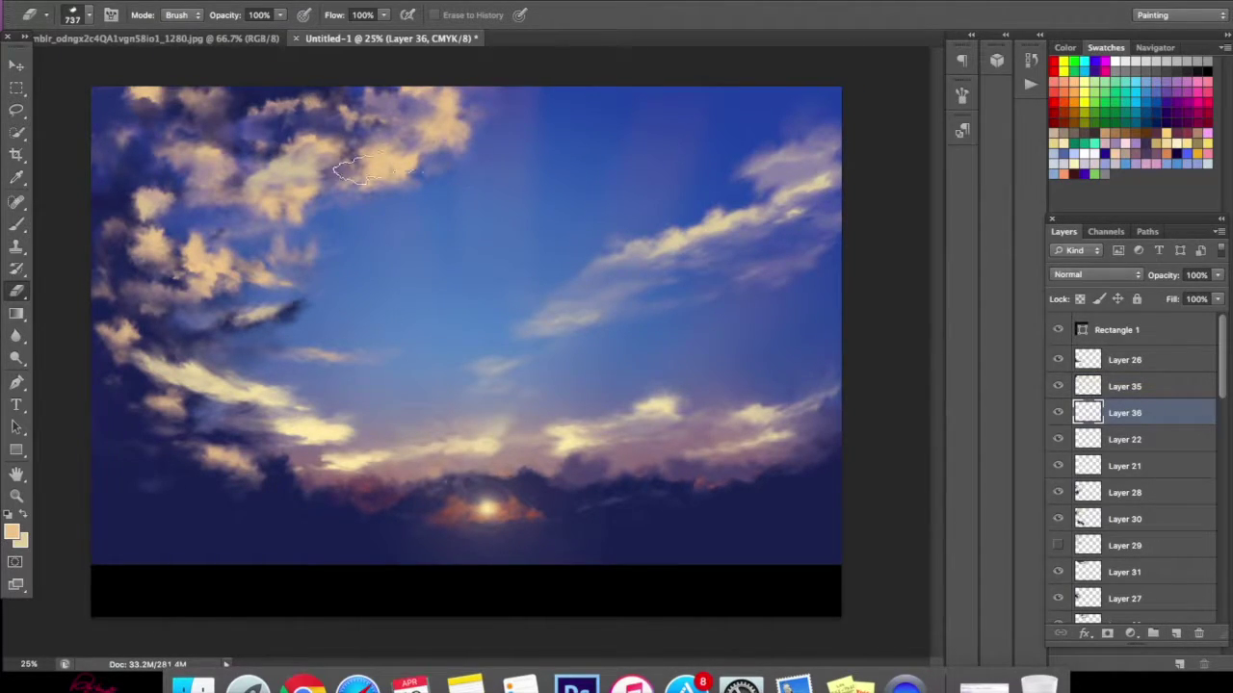
pyautogui.click(16, 224)
pyautogui.moveTo(552, 177)
pyautogui.mouseDown()
pyautogui.moveTo(513, 181)
pyautogui.moveTo(505, 207)
pyautogui.moveTo(474, 221)
pyautogui.moveTo(451, 198)
pyautogui.moveTo(595, 108)
pyautogui.moveTo(634, 118)
pyautogui.moveTo(682, 101)
pyautogui.moveTo(501, 125)
pyautogui.mouseUp()
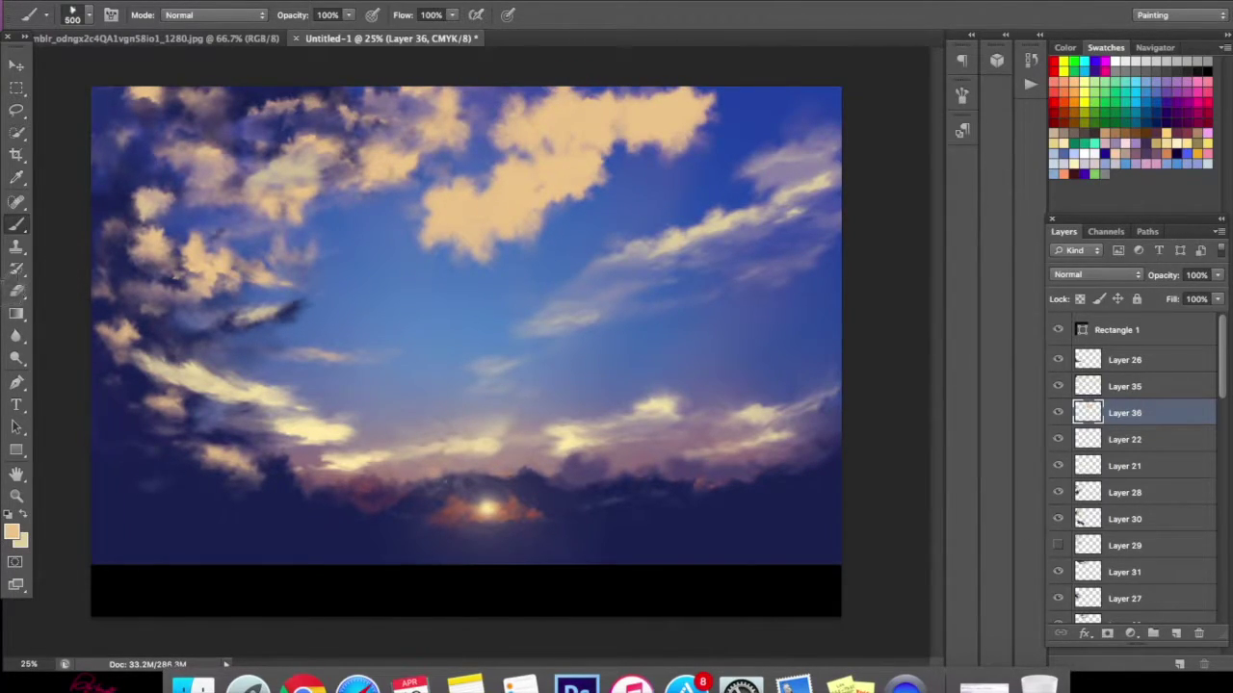
# - Erase into the new peach clouds to break them up into thin, soft wisps
pyautogui.click(17, 291)
pyautogui.moveTo(590, 211)
pyautogui.mouseDown()
pyautogui.moveTo(447, 255)
pyautogui.moveTo(577, 154)
pyautogui.moveTo(547, 122)
pyautogui.moveTo(539, 183)
pyautogui.moveTo(426, 246)
pyautogui.mouseUp()
pyautogui.moveTo(588, 135); pyautogui.dragTo(693, 119)
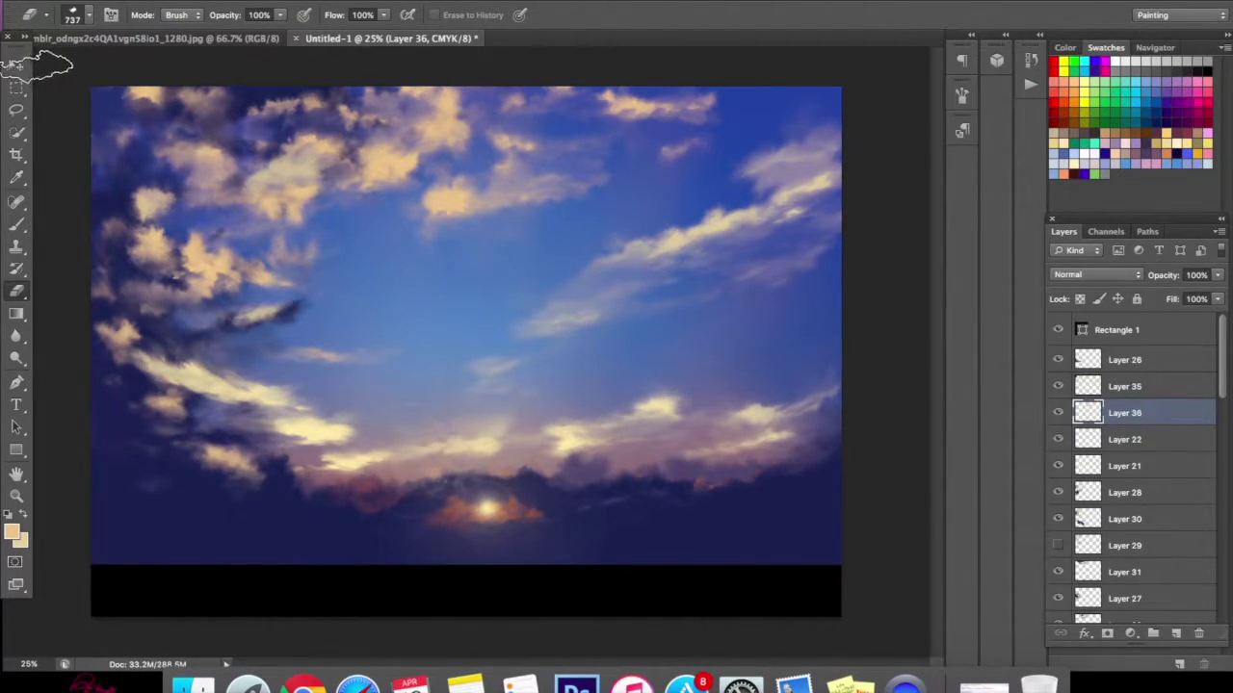
# - Move the peach wisps slightly down and to the left, then erase their cut-off upper edge
pyautogui.click(17, 65)
pyautogui.moveTo(592, 154); pyautogui.dragTo(553, 187)
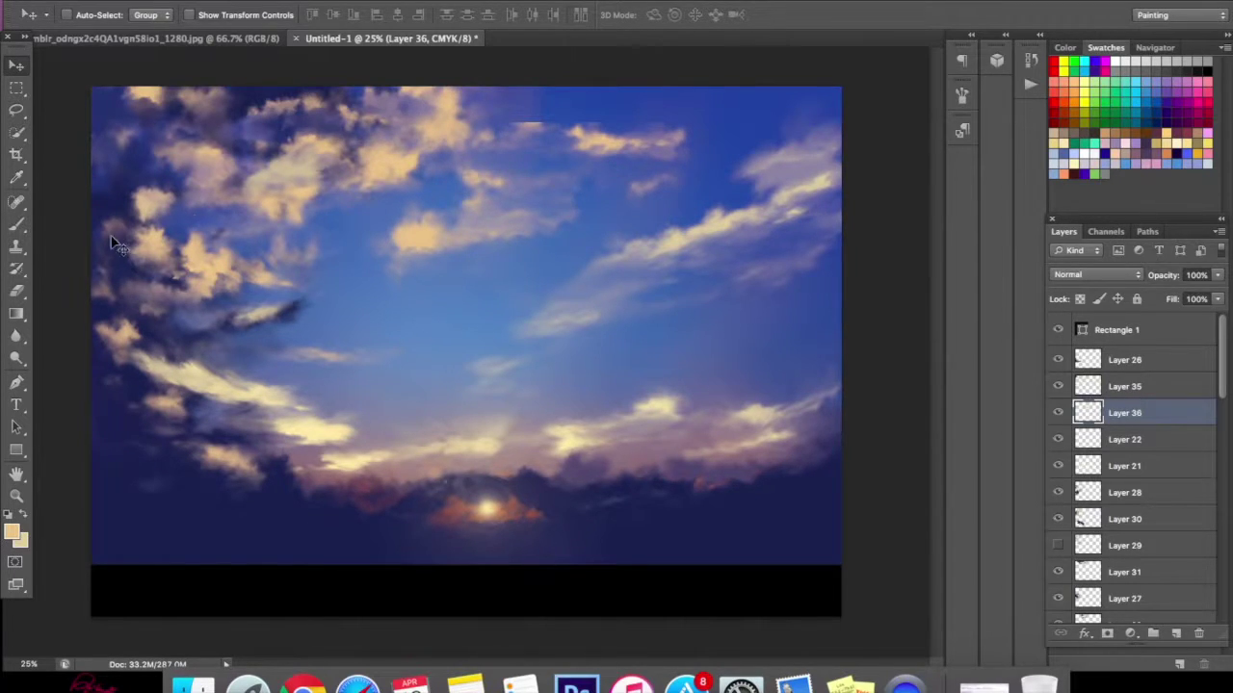
pyautogui.click(17, 293)
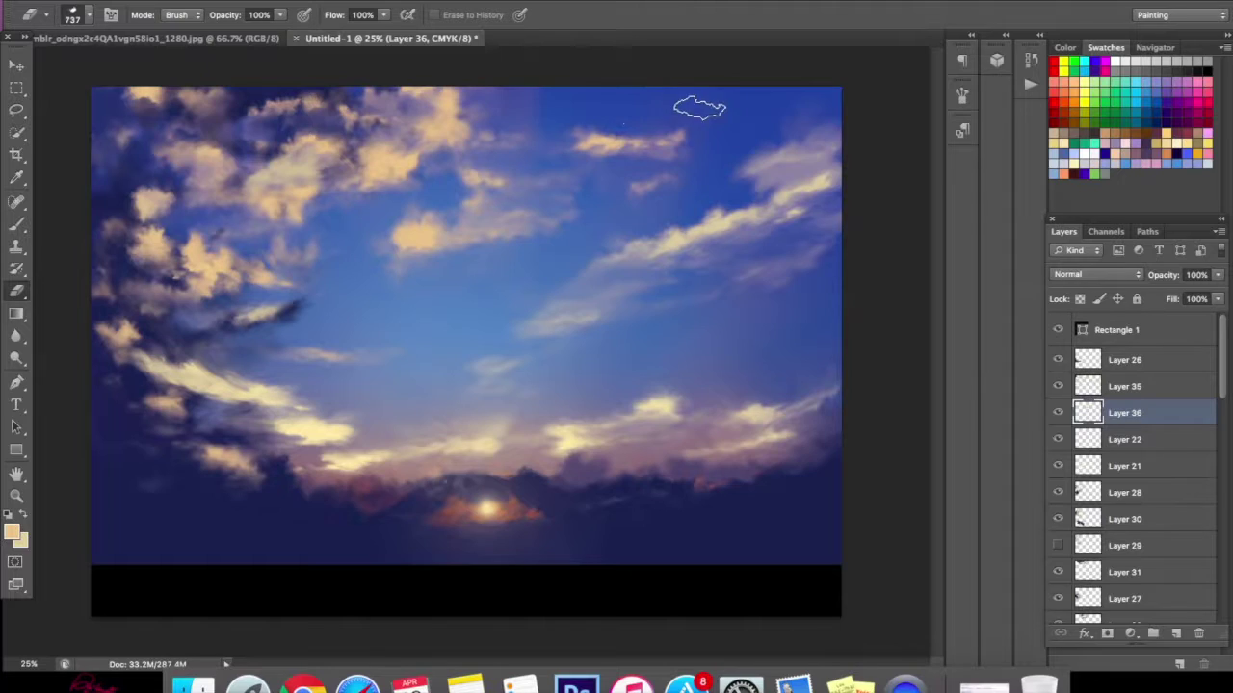
# - Distort the peach wisps on Layer 36, stretching their upper-right corner up and outward, shift them down slightly and apply the transform
pyautogui.click(16, 64)
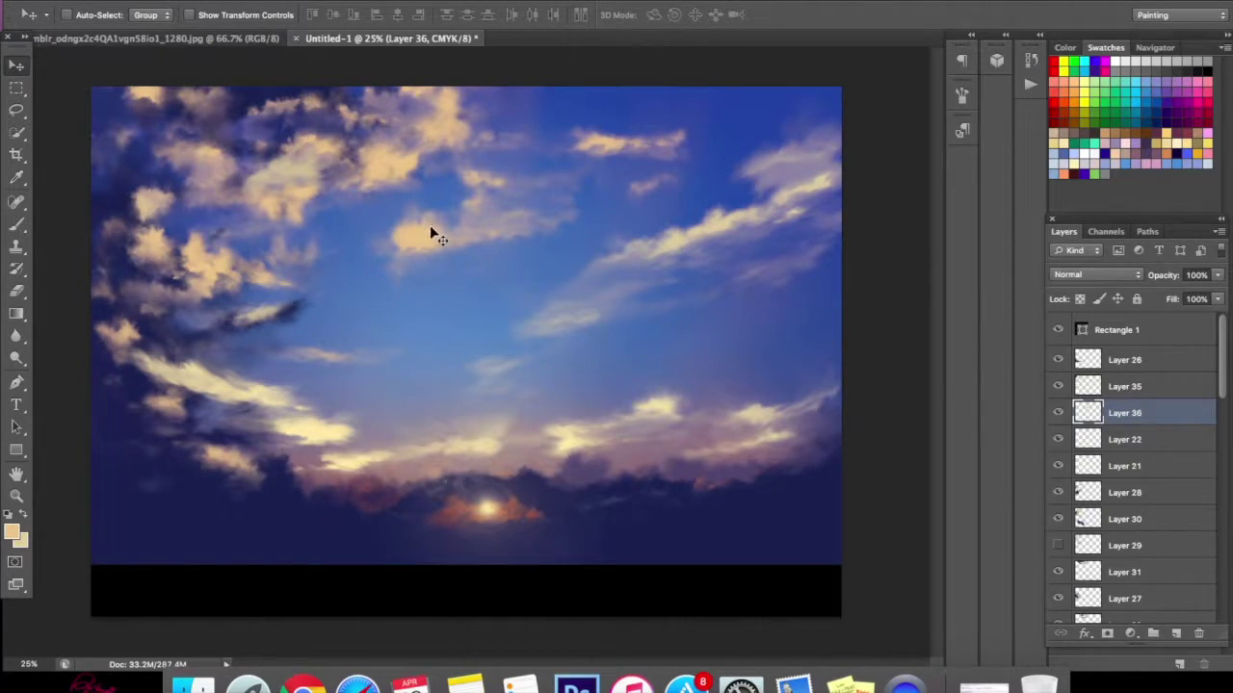
pyautogui.press('super+t')
pyautogui.rightClick(547, 178)
pyautogui.rightClick(624, 216)
pyautogui.press('Escape')
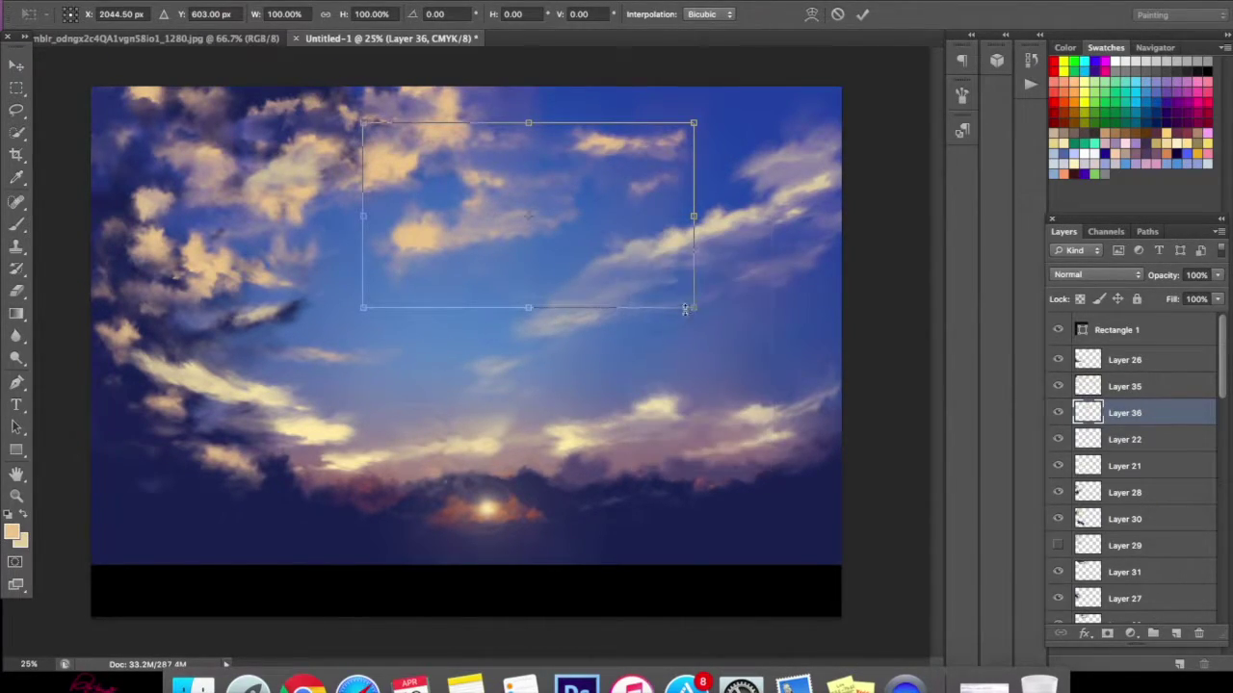
pyautogui.rightClick(656, 252)
pyautogui.click(689, 333)
pyautogui.moveTo(693, 123); pyautogui.dragTo(796, 35)
pyautogui.moveTo(664, 157); pyautogui.dragTo(650, 193)
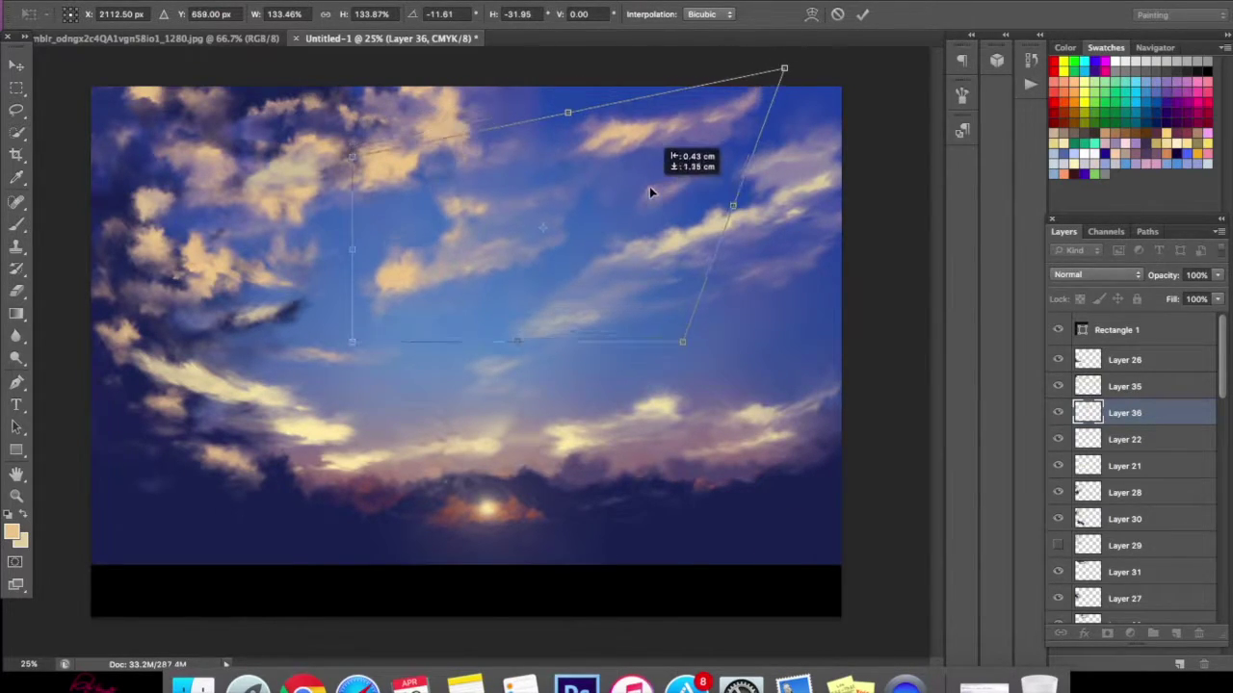
pyautogui.moveTo(786, 68); pyautogui.dragTo(798, 14)
pyautogui.moveTo(667, 162); pyautogui.dragTo(664, 188)
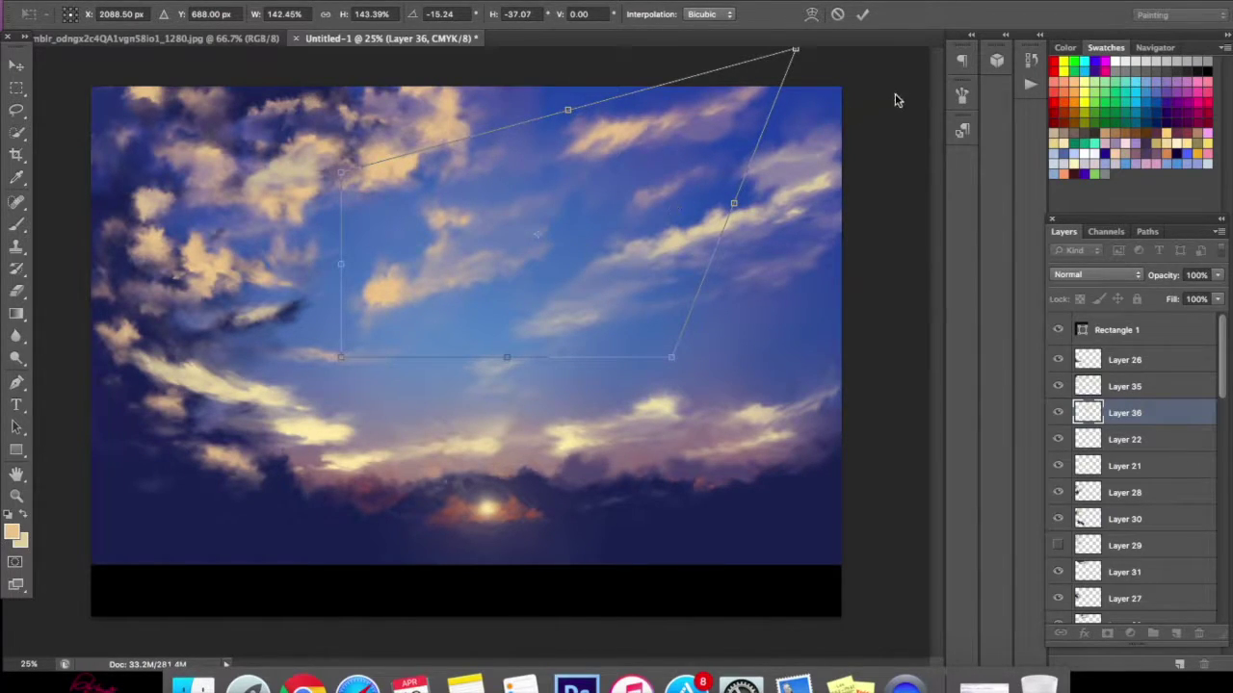
pyautogui.click(863, 14)
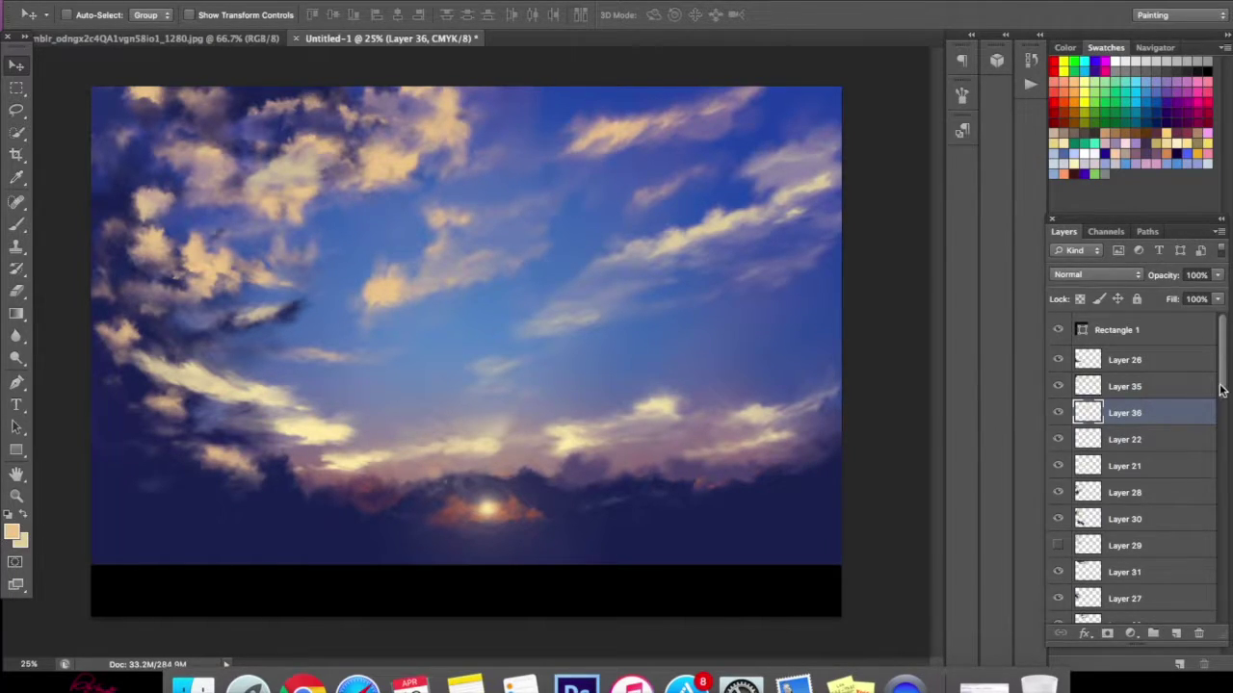
# - Hide the lower cloud layers: Layer 4, Layer 23, Layer 6, Layer 24, Layer 7 and Layer 10
pyautogui.moveTo(1225, 387); pyautogui.dragTo(1206, 547)
pyautogui.click(1058, 509)
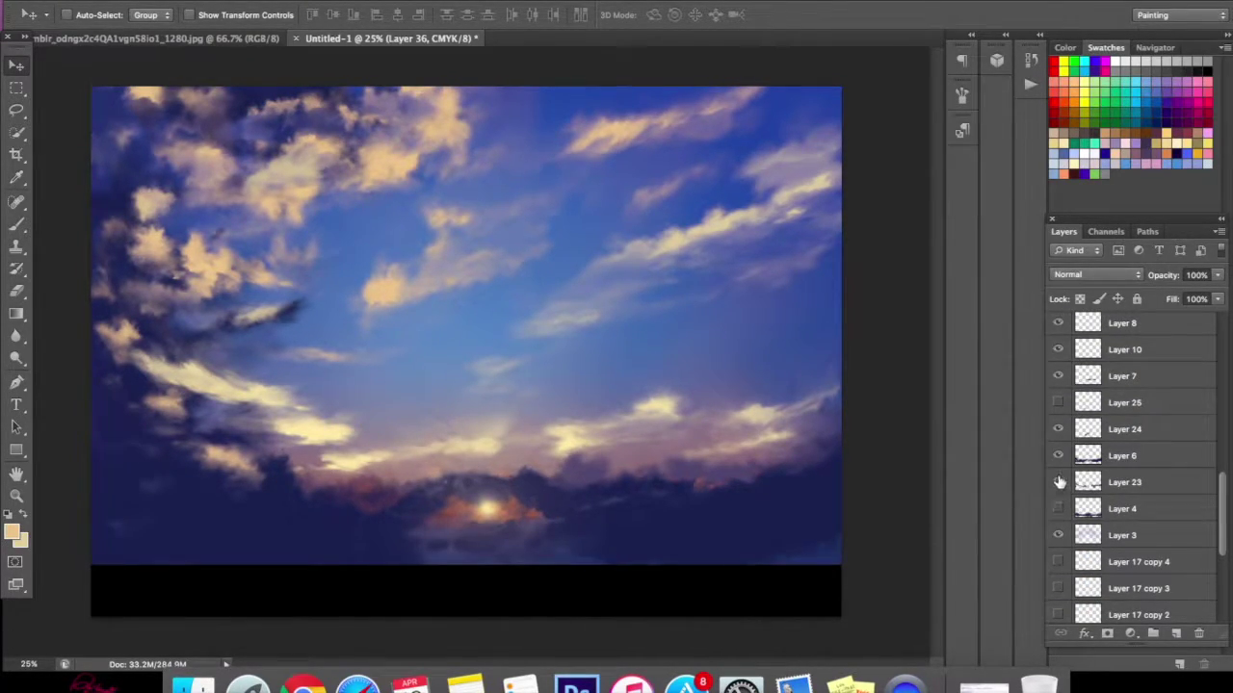
pyautogui.click(1058, 482)
pyautogui.click(1058, 457)
pyautogui.click(1058, 429)
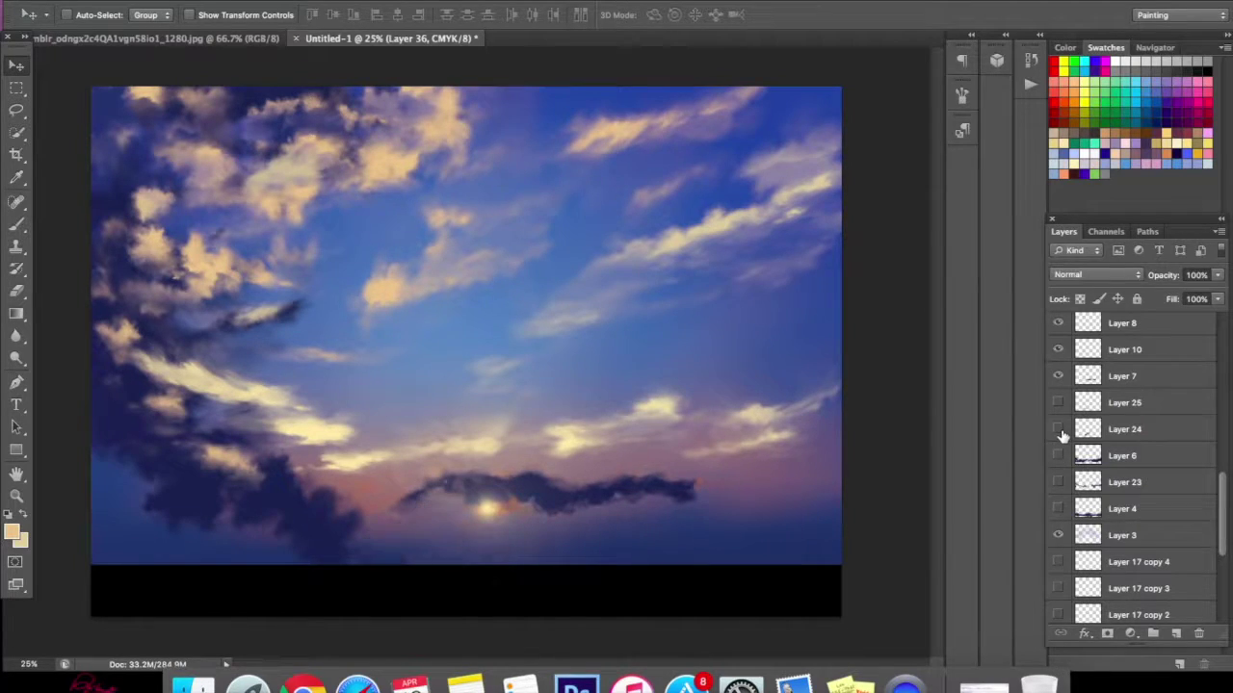
pyautogui.click(1058, 375)
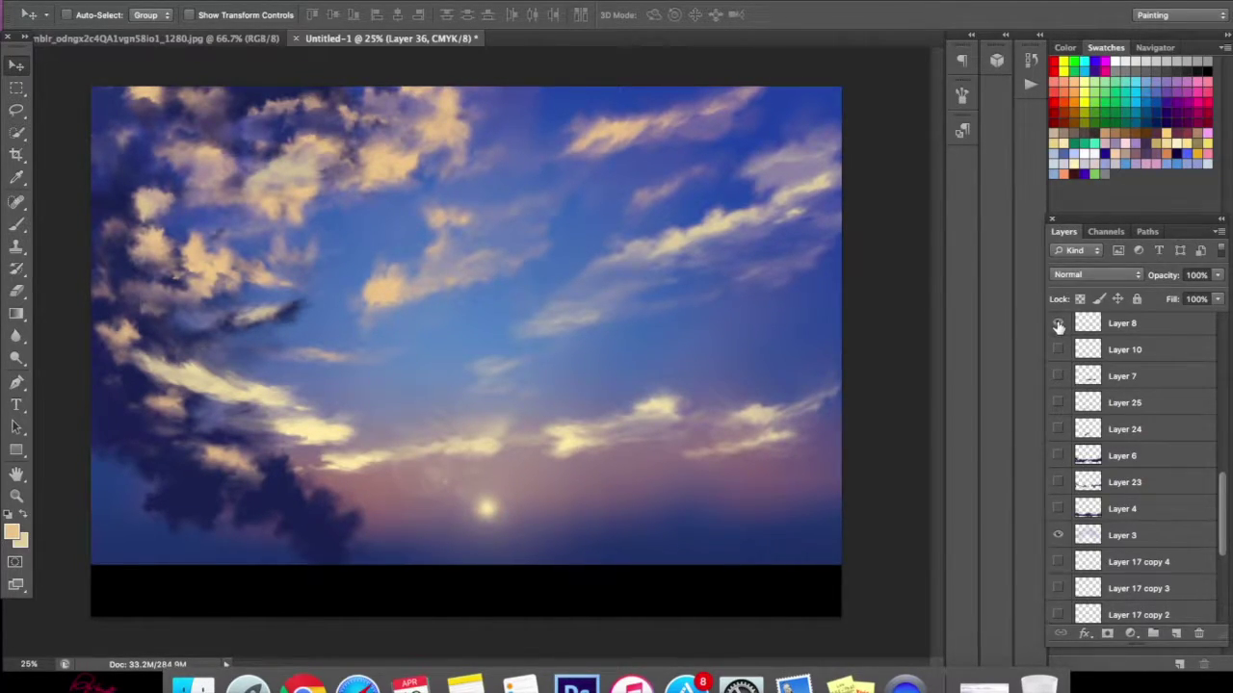
# - Add a new layer directly above Layer 6 and sample dark navy from the lower-left cloud as the foreground color
pyautogui.click(1134, 406)
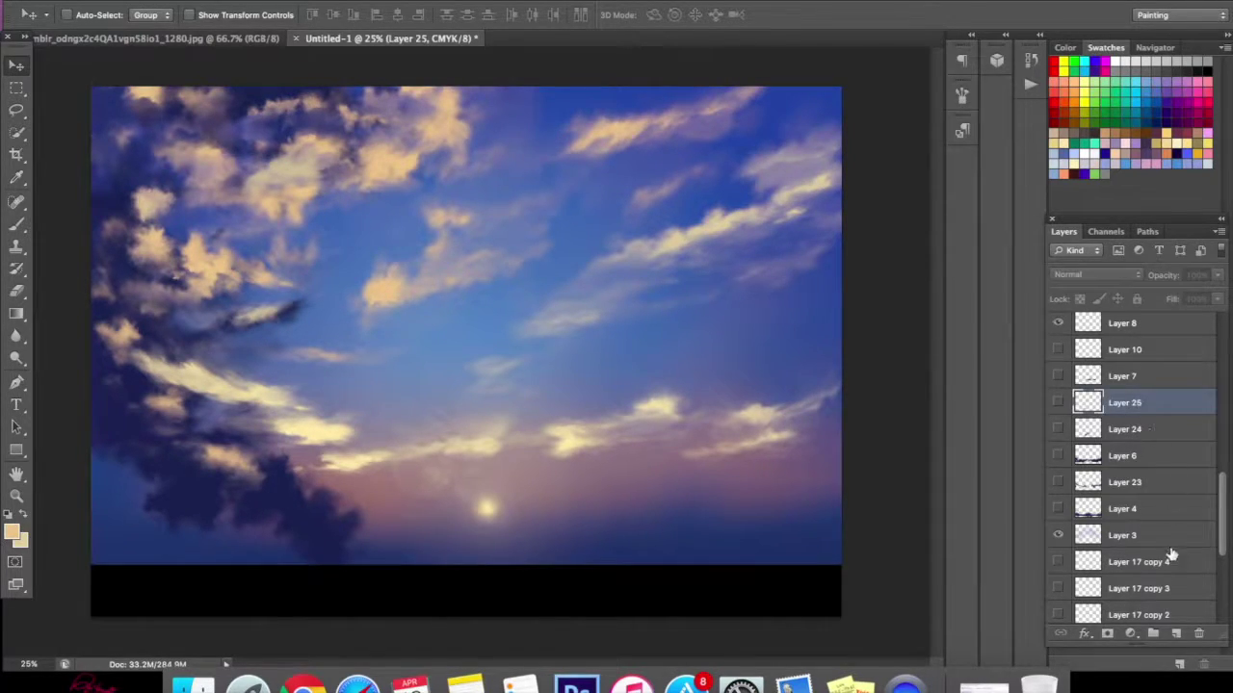
pyautogui.click(1143, 461)
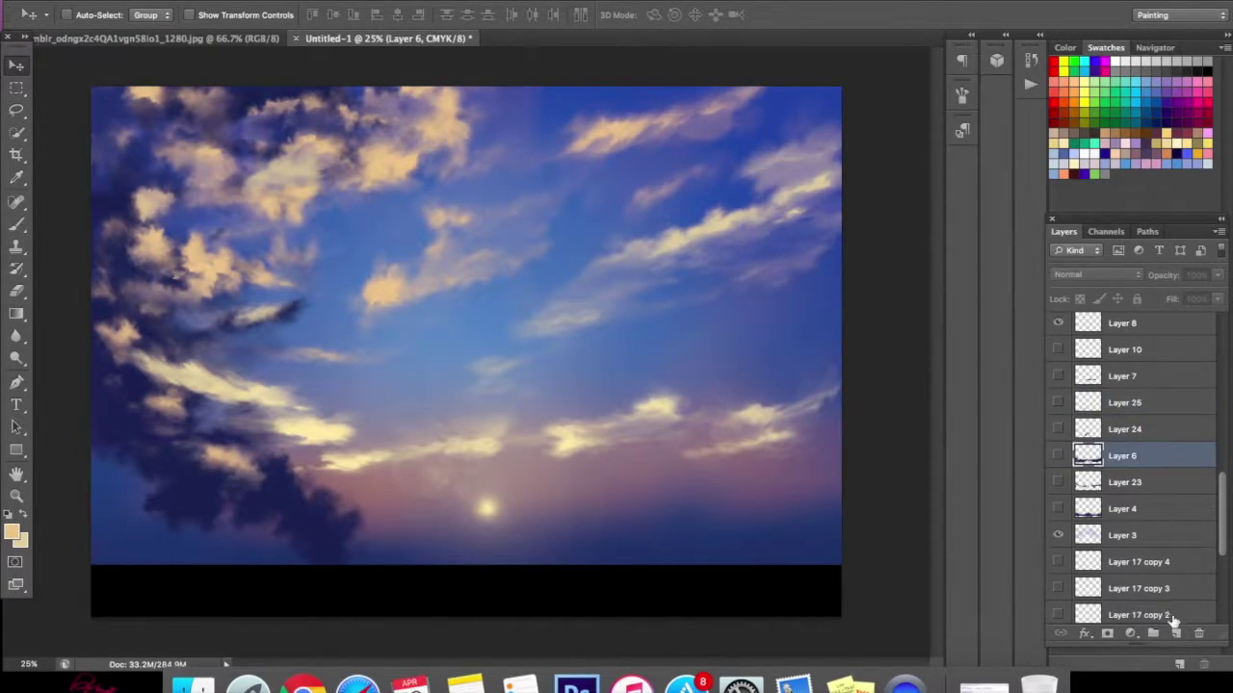
pyautogui.click(1174, 633)
pyautogui.click(17, 531)
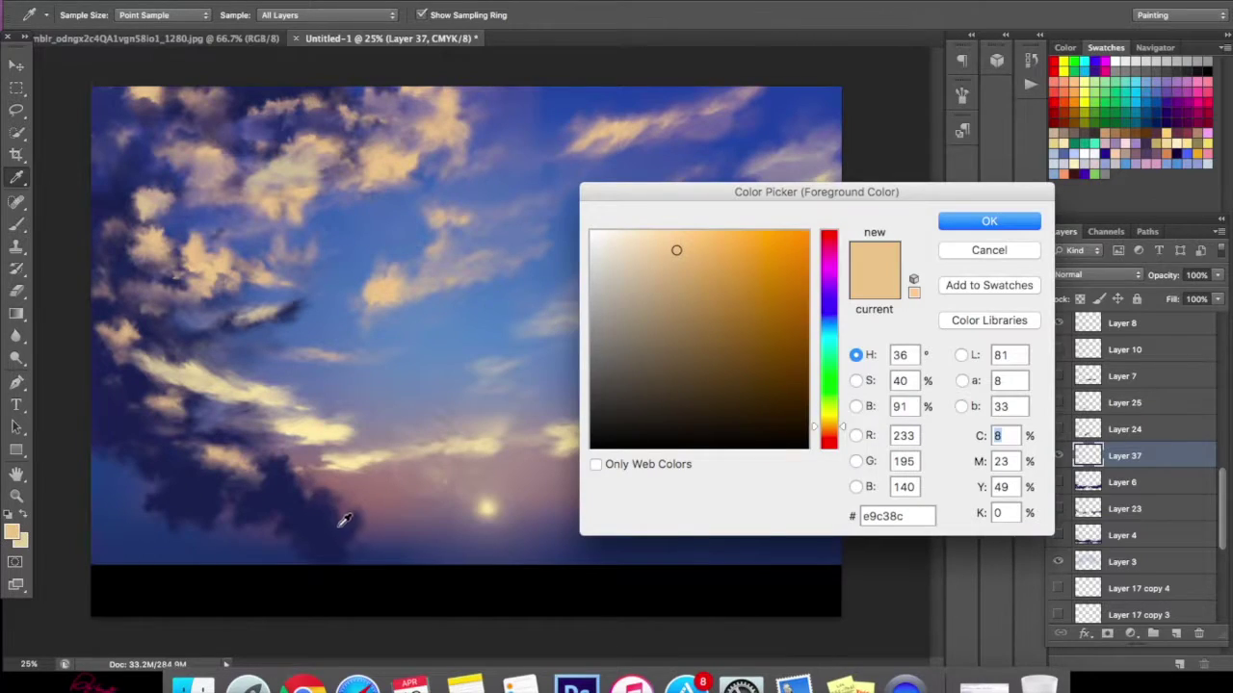
pyautogui.click(344, 520)
pyautogui.click(954, 228)
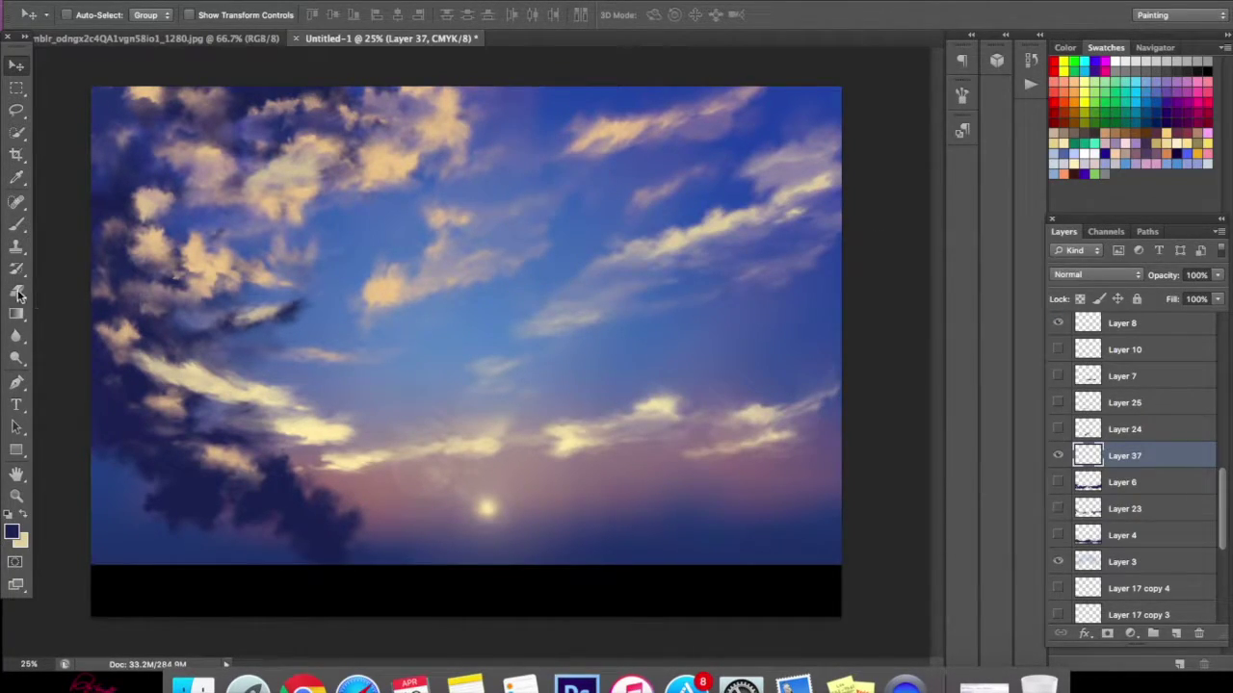
# - Paint a bank of dark navy clouds along the whole horizon below the sun, rising higher at both sides
pyautogui.click(19, 227)
pyautogui.moveTo(551, 534)
pyautogui.mouseDown()
pyautogui.moveTo(550, 568)
pyautogui.moveTo(640, 572)
pyautogui.moveTo(635, 543)
pyautogui.moveTo(703, 557)
pyautogui.mouseUp()
pyautogui.moveTo(308, 567)
pyautogui.mouseDown()
pyautogui.moveTo(117, 504)
pyautogui.moveTo(106, 448)
pyautogui.moveTo(88, 474)
pyautogui.moveTo(110, 538)
pyautogui.moveTo(143, 556)
pyautogui.moveTo(393, 538)
pyautogui.mouseUp()
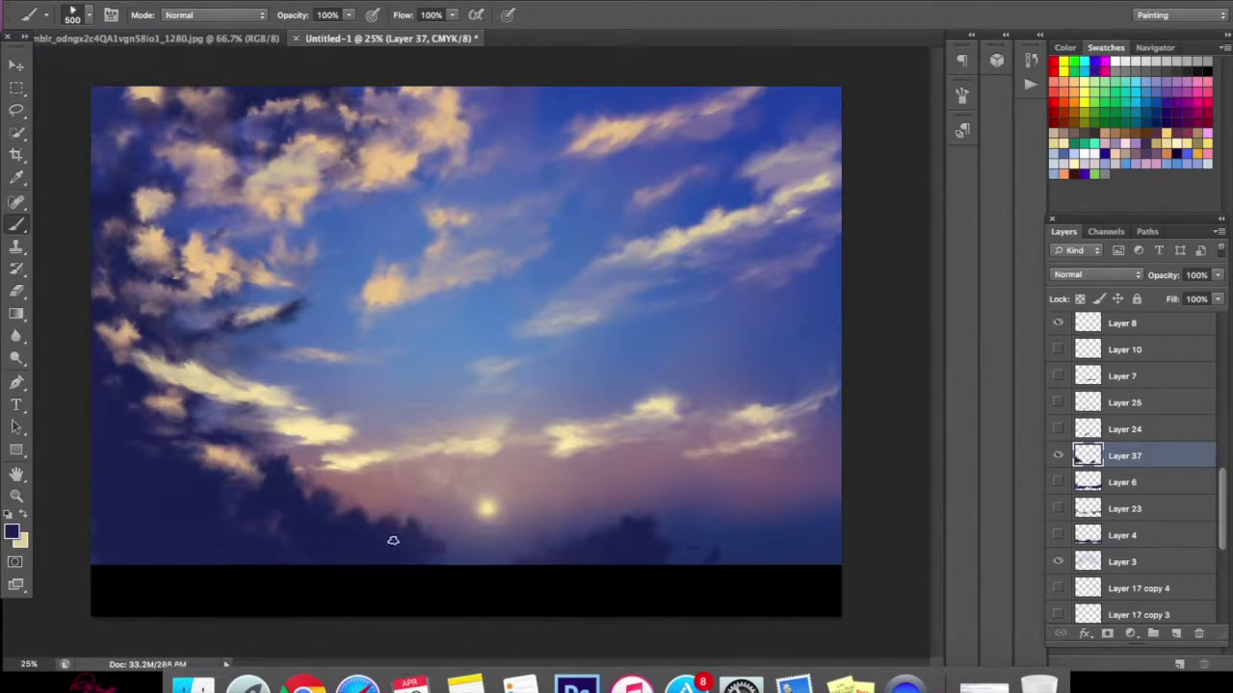
pyautogui.moveTo(644, 564)
pyautogui.mouseDown()
pyautogui.moveTo(732, 569)
pyautogui.moveTo(762, 505)
pyautogui.moveTo(762, 558)
pyautogui.mouseUp()
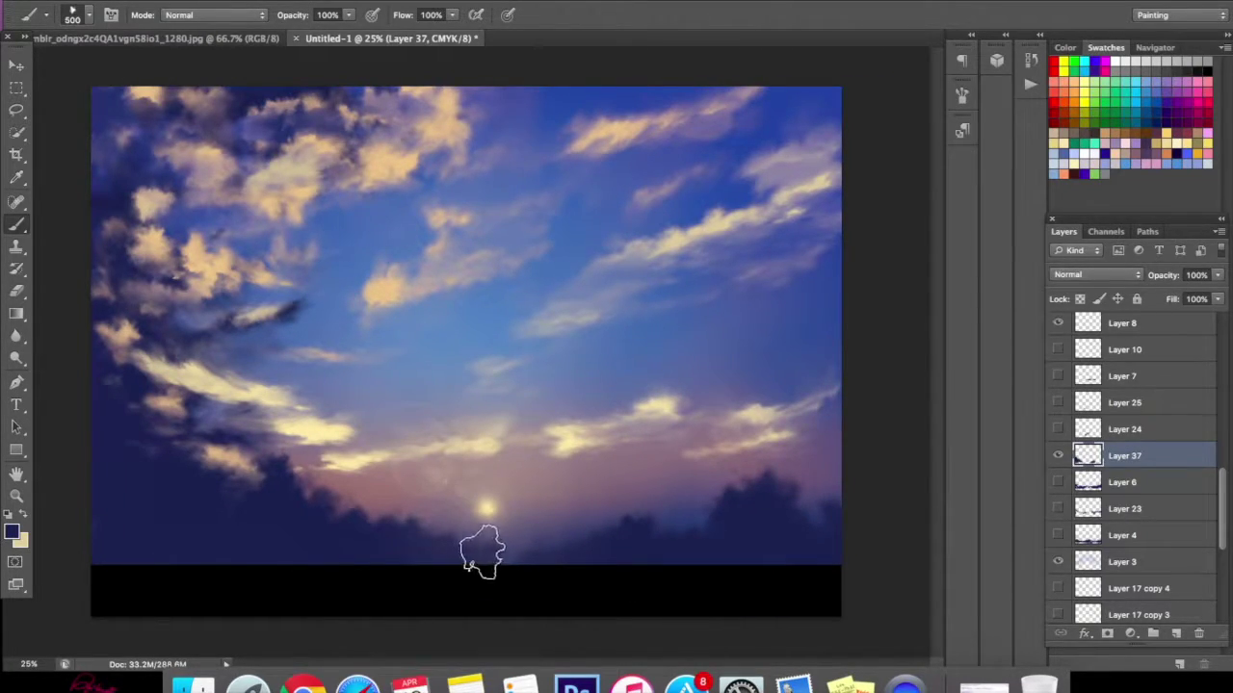
pyautogui.moveTo(627, 569)
pyautogui.mouseDown()
pyautogui.moveTo(577, 546)
pyautogui.moveTo(508, 549)
pyautogui.moveTo(544, 579)
pyautogui.mouseUp()
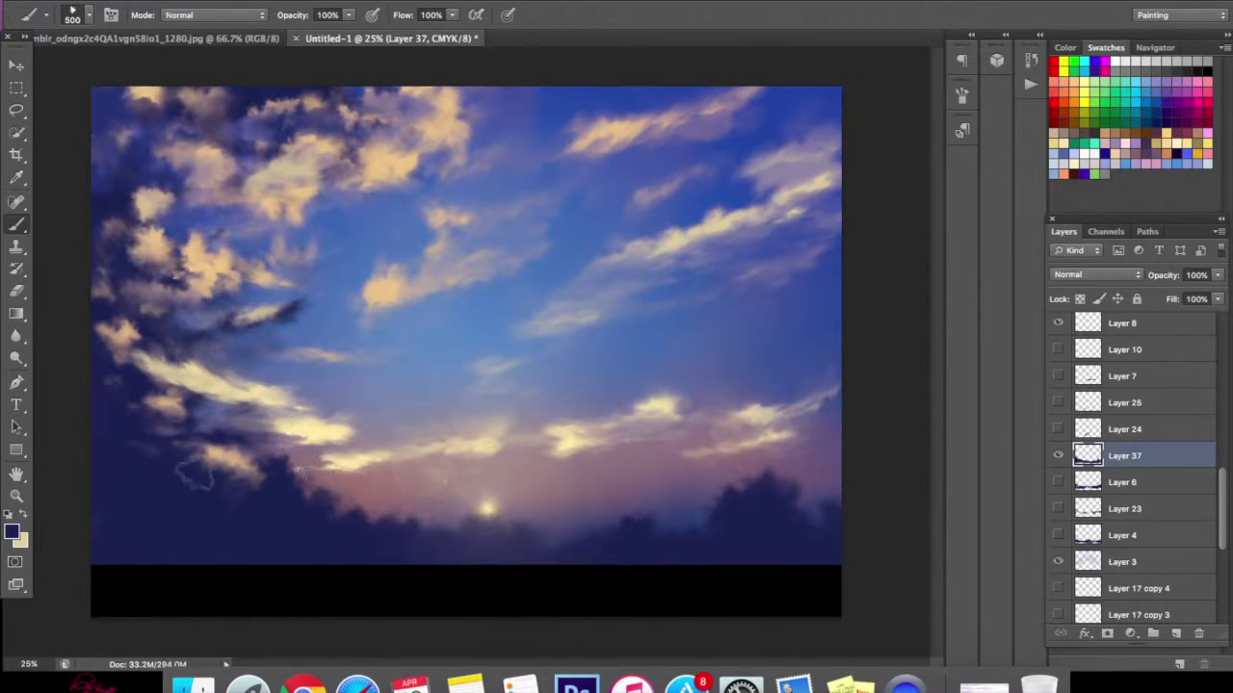
# - Sample a muted greyish mauve from the sky around the sun as the foreground color
pyautogui.click(16, 532)
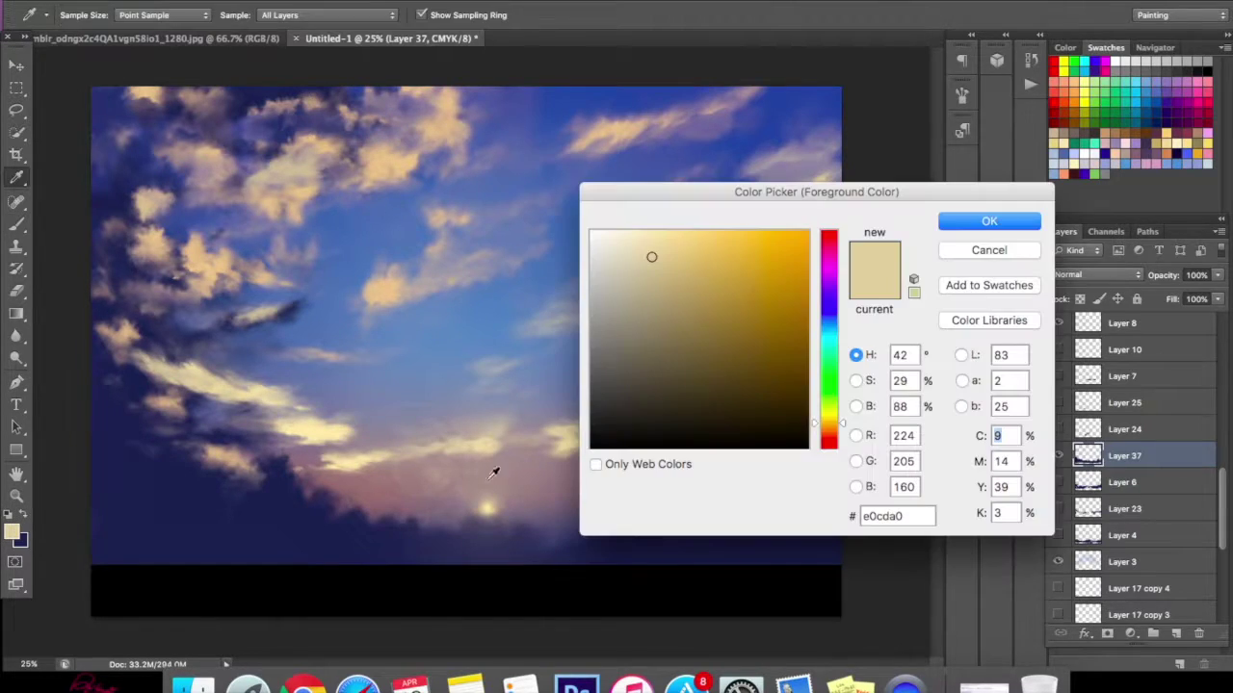
pyautogui.moveTo(498, 508); pyautogui.dragTo(619, 442)
pyautogui.click(982, 223)
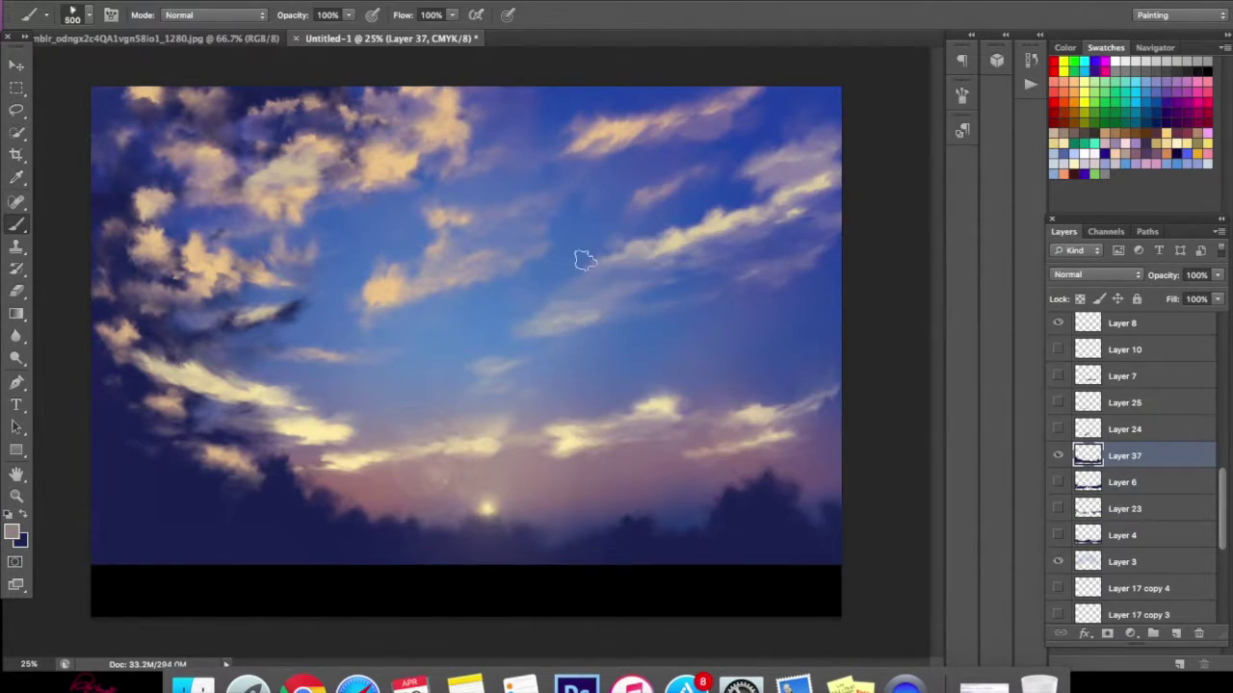
# - Try painting a patch of muted mauve cloud over the sun and the navy cloud bank beneath it
pyautogui.moveTo(481, 494); pyautogui.dragTo(481, 533)
pyautogui.moveTo(521, 526); pyautogui.dragTo(441, 496)
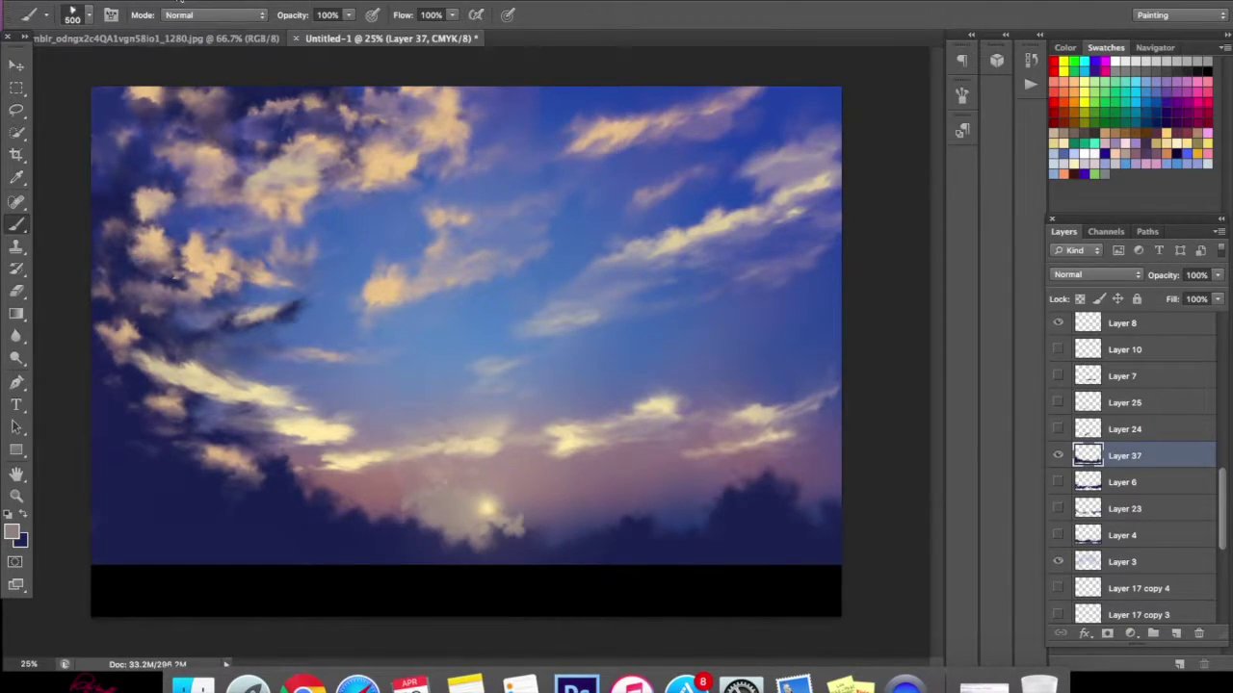
# - Undo the mauve brush strokes around the sun step by step
pyautogui.click(179, 2)
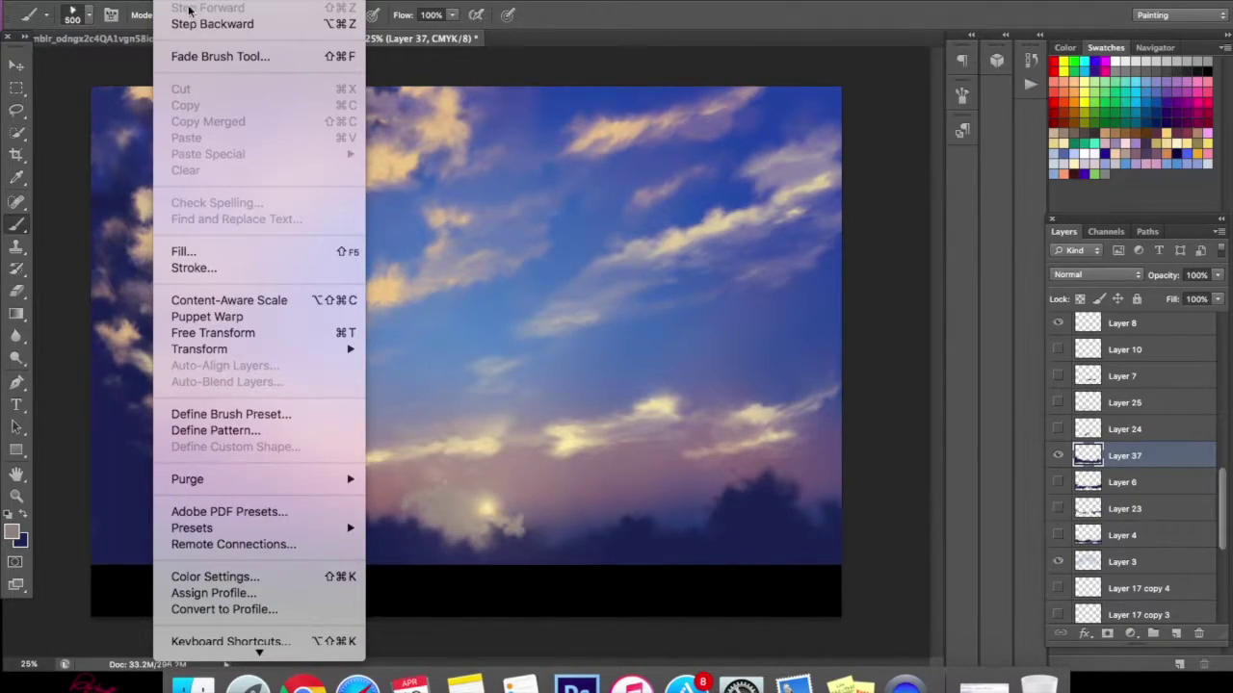
pyautogui.click(203, 25)
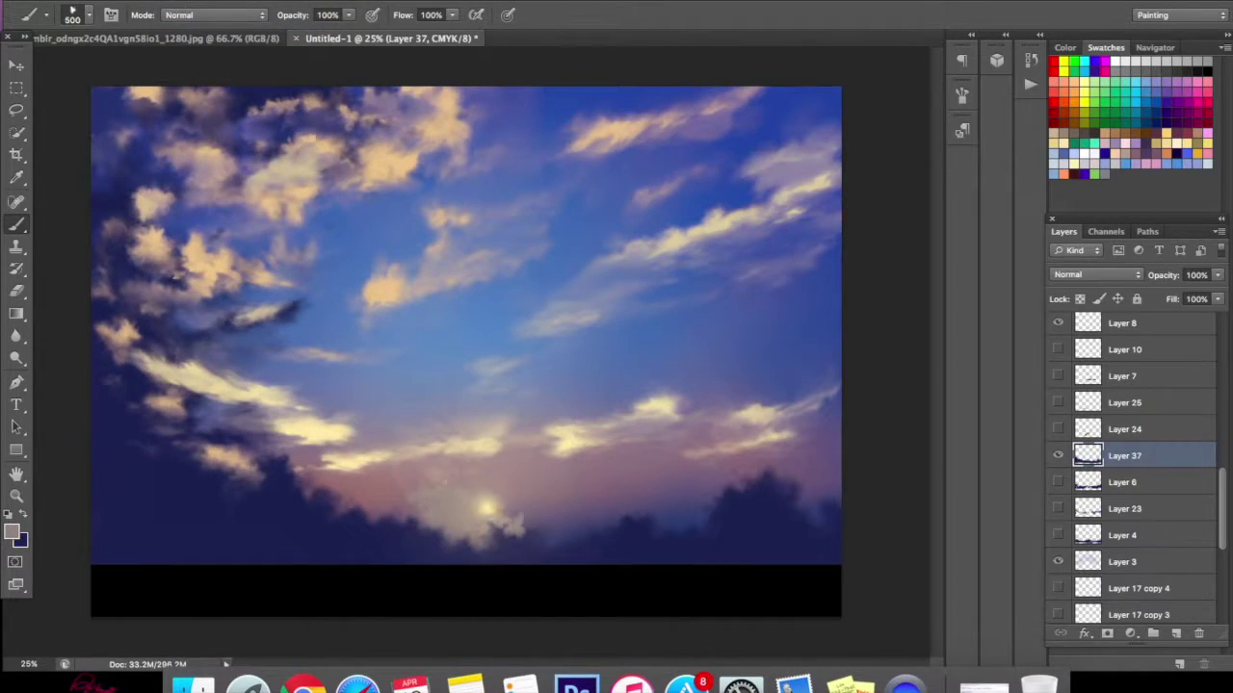
pyautogui.click(183, 4)
pyautogui.click(188, 24)
pyautogui.click(183, 4)
pyautogui.click(189, 24)
pyautogui.click(183, 4)
pyautogui.click(189, 24)
pyautogui.click(183, 4)
pyautogui.click(188, 24)
pyautogui.click(183, 4)
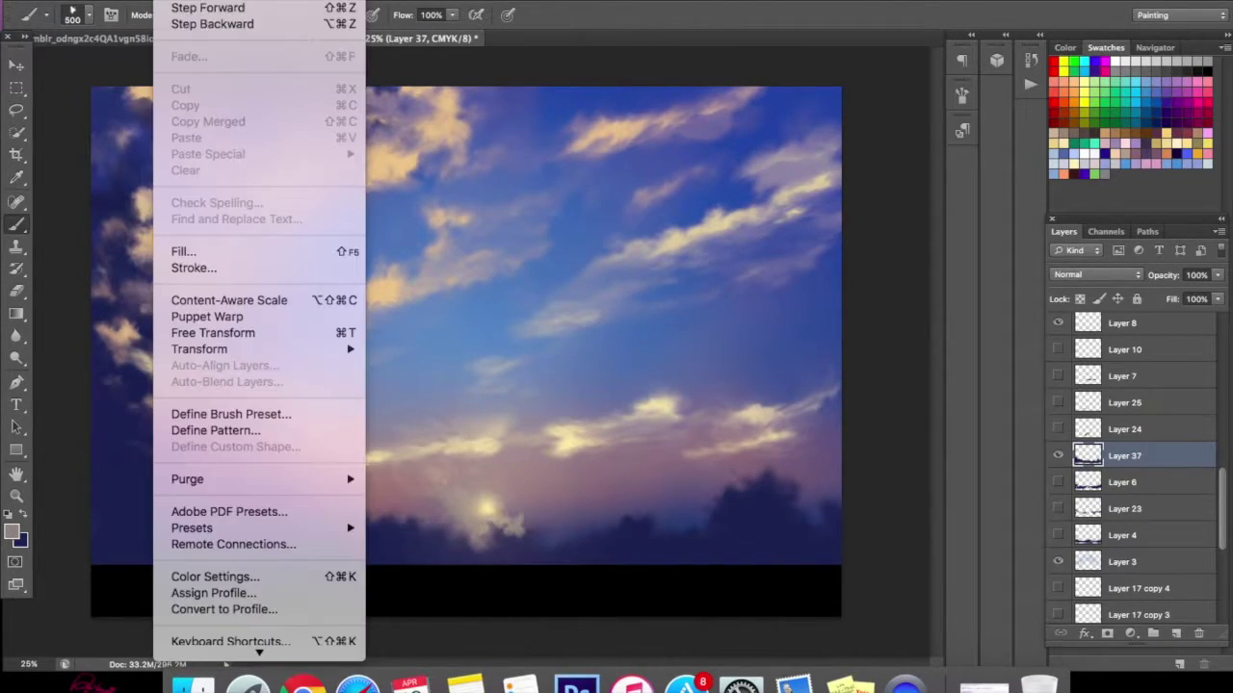
pyautogui.click(189, 26)
pyautogui.click(183, 4)
pyautogui.click(189, 24)
pyautogui.click(183, 3)
pyautogui.click(187, 24)
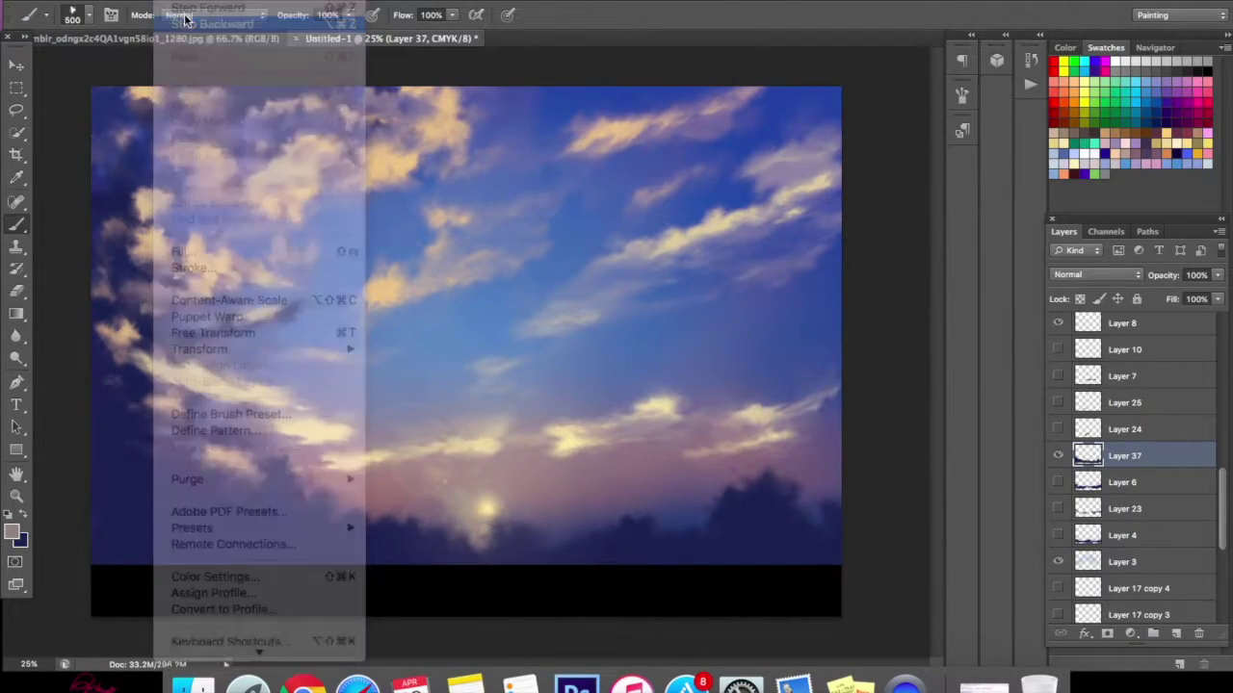
pyautogui.click(183, 4)
pyautogui.click(187, 24)
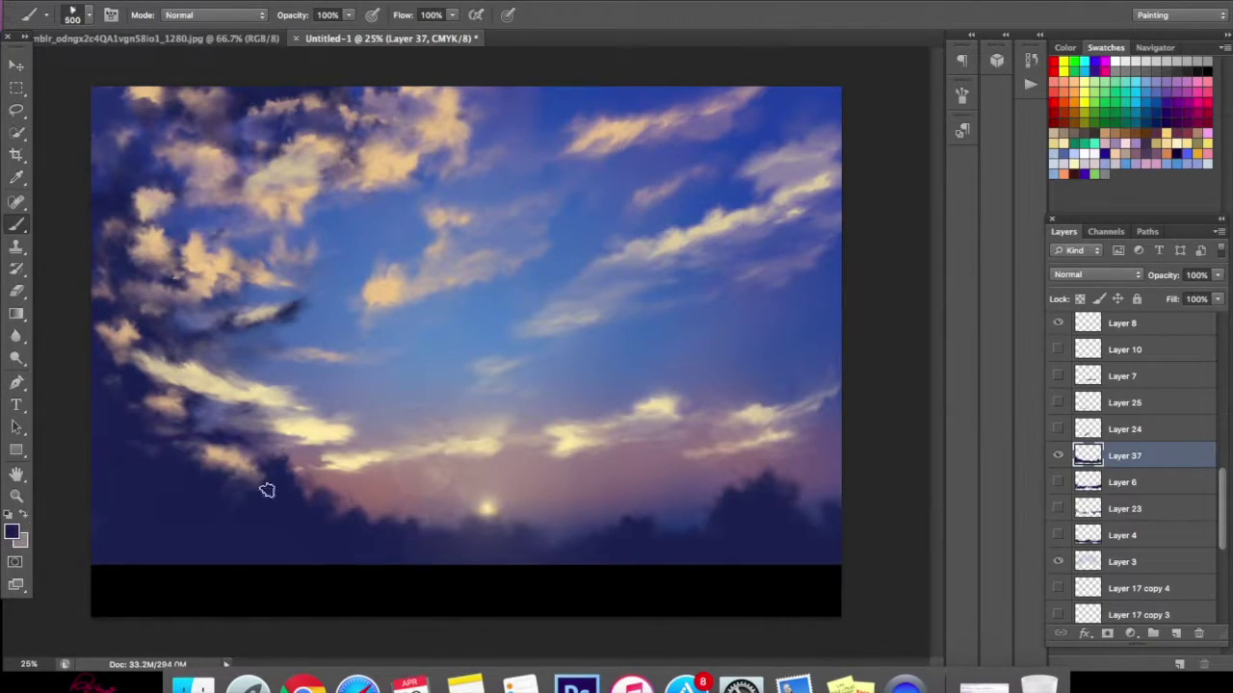
# - Reshape the right half of the horizon clouds, adding navy with the Brush and thinning the tops of the right-hand mound with the Eraser
pyautogui.click(807, 533)
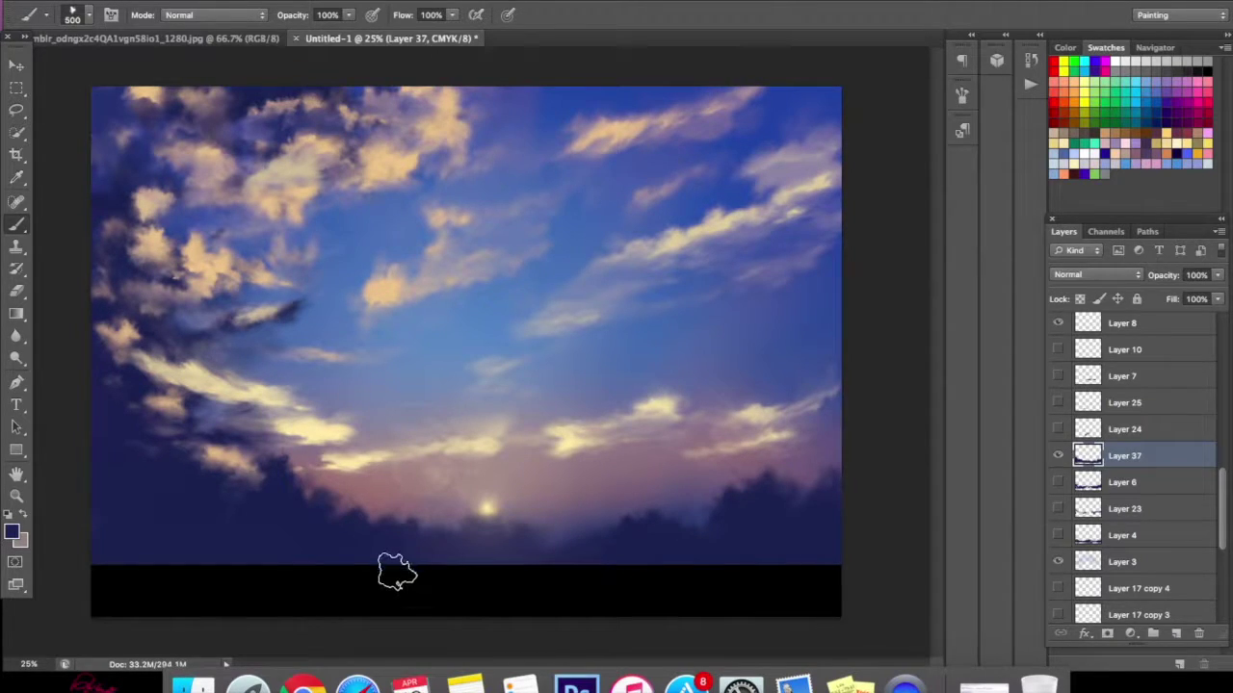
pyautogui.click(17, 292)
pyautogui.moveTo(703, 478)
pyautogui.mouseDown()
pyautogui.moveTo(824, 466)
pyautogui.moveTo(830, 488)
pyautogui.moveTo(741, 491)
pyautogui.moveTo(703, 513)
pyautogui.moveTo(788, 485)
pyautogui.mouseUp()
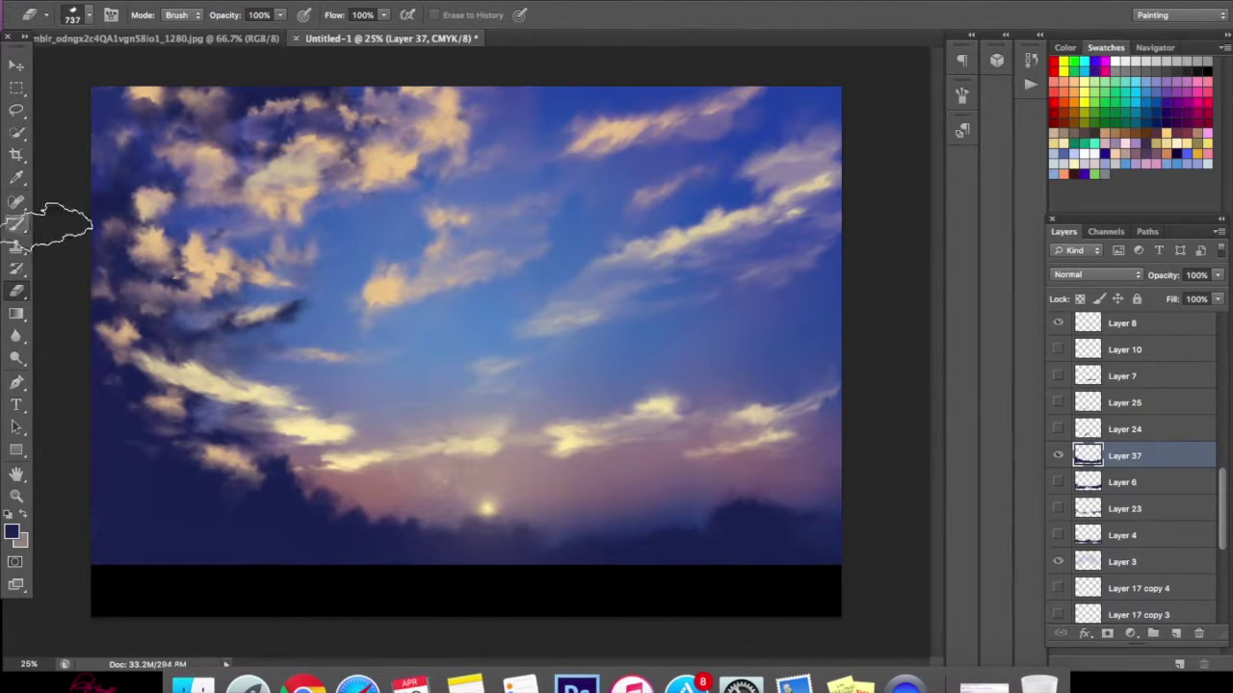
pyautogui.click(16, 223)
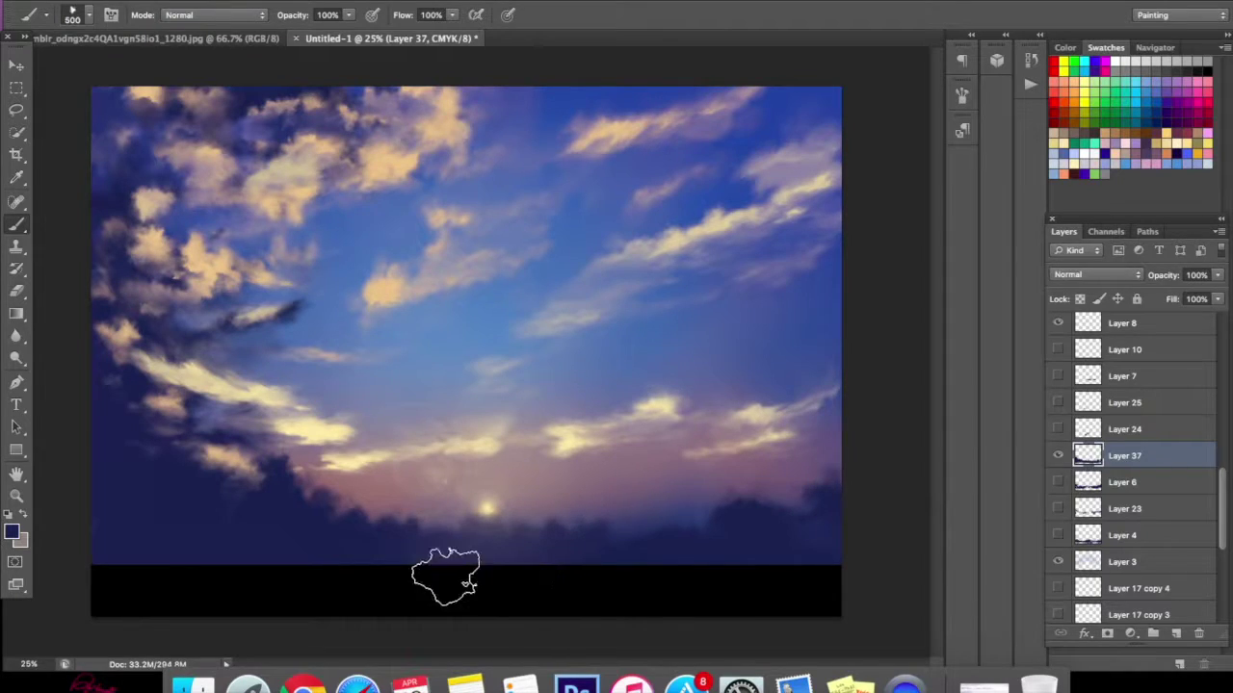
# - Hide the sun's glow above the navy cloud bank by turning off its layers, including Layer 8
pyautogui.click(16, 495)
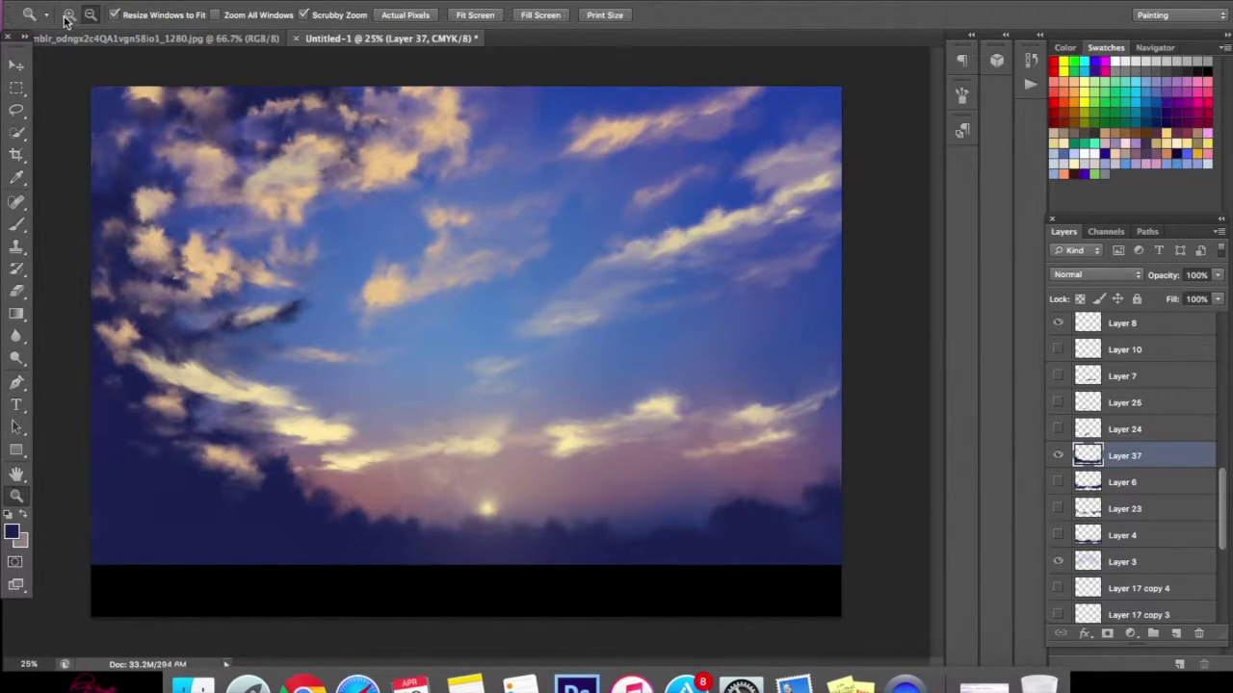
pyautogui.click(498, 388)
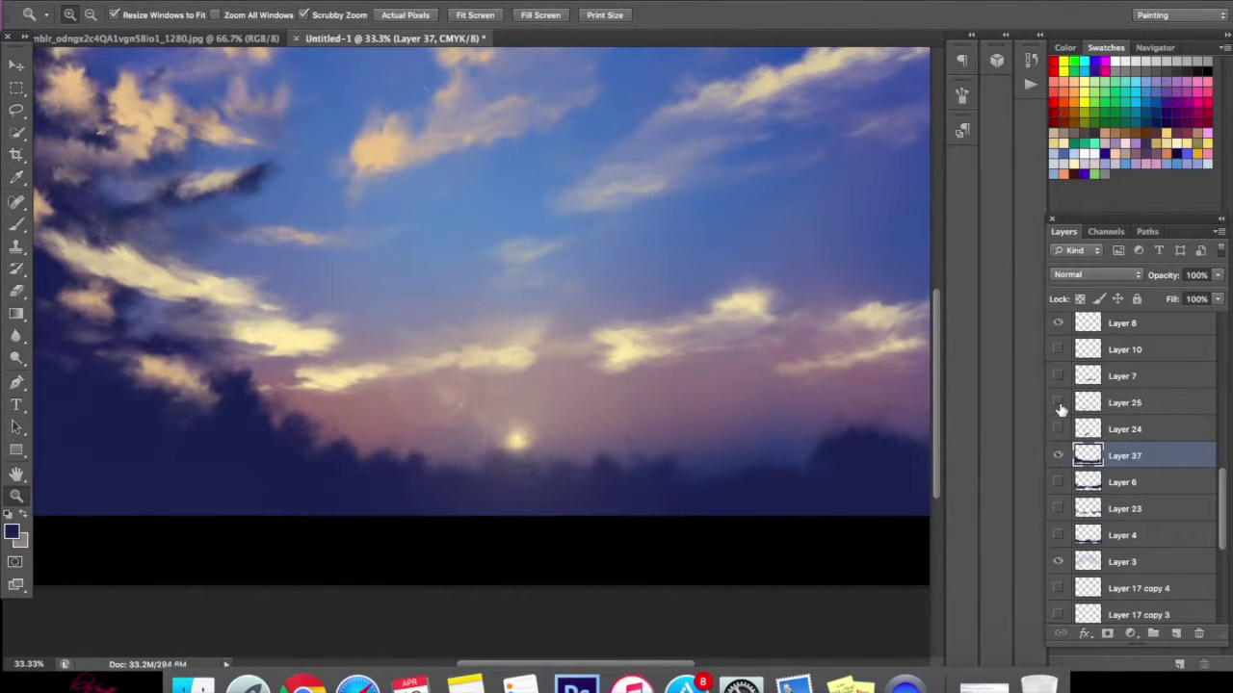
pyautogui.click(1056, 374)
pyautogui.click(1057, 375)
pyautogui.moveTo(1221, 520); pyautogui.dragTo(1225, 487)
pyautogui.click(1057, 370)
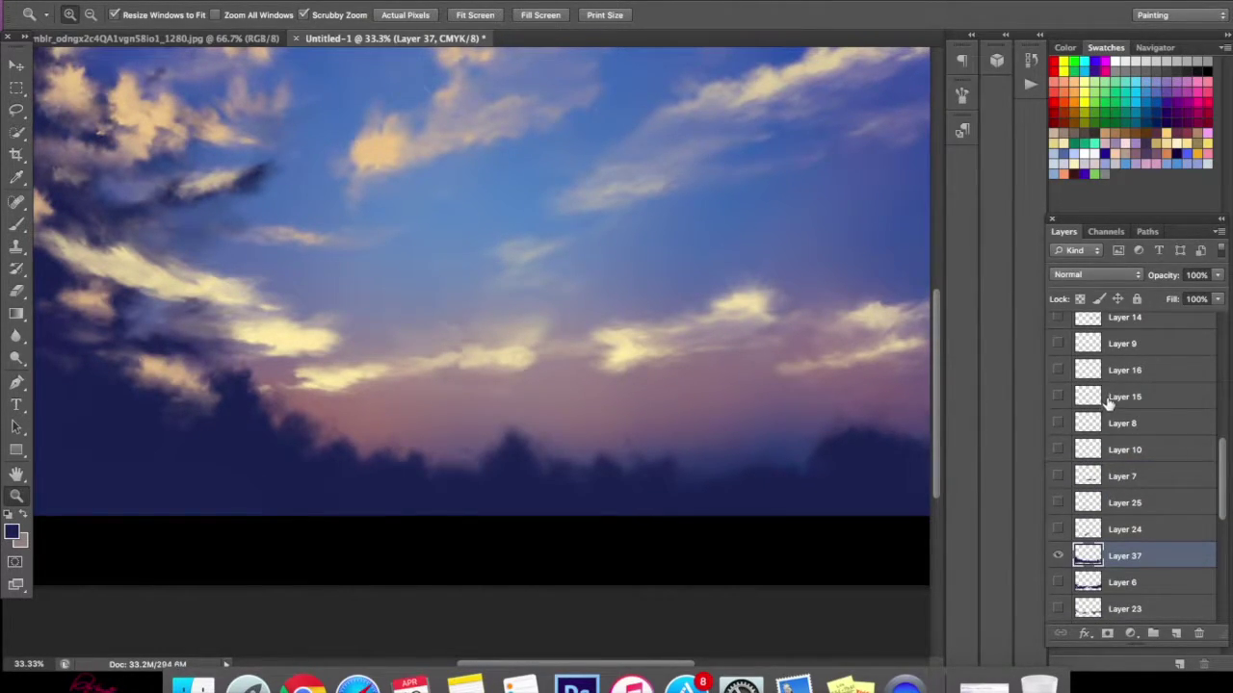
# - Add a new layer directly above Layer 15 and set the foreground color to pale yellow ffe291, sampled from the bright left cloud
pyautogui.click(1109, 401)
pyautogui.click(1175, 634)
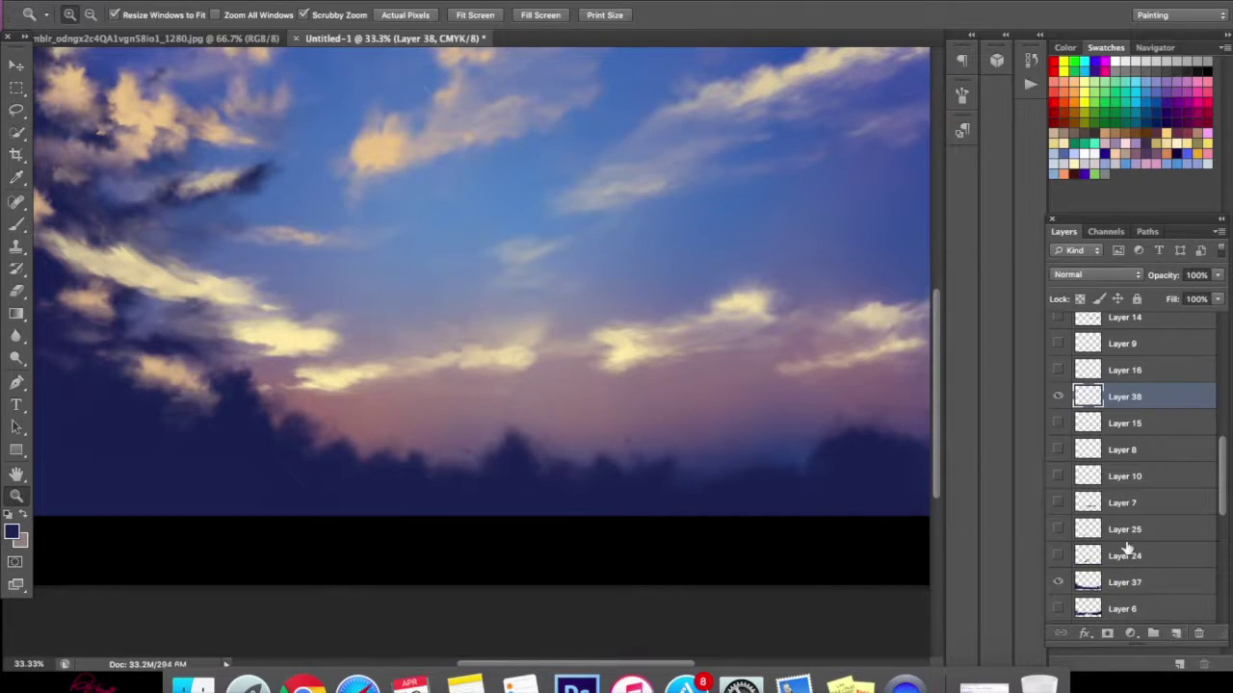
pyautogui.click(13, 533)
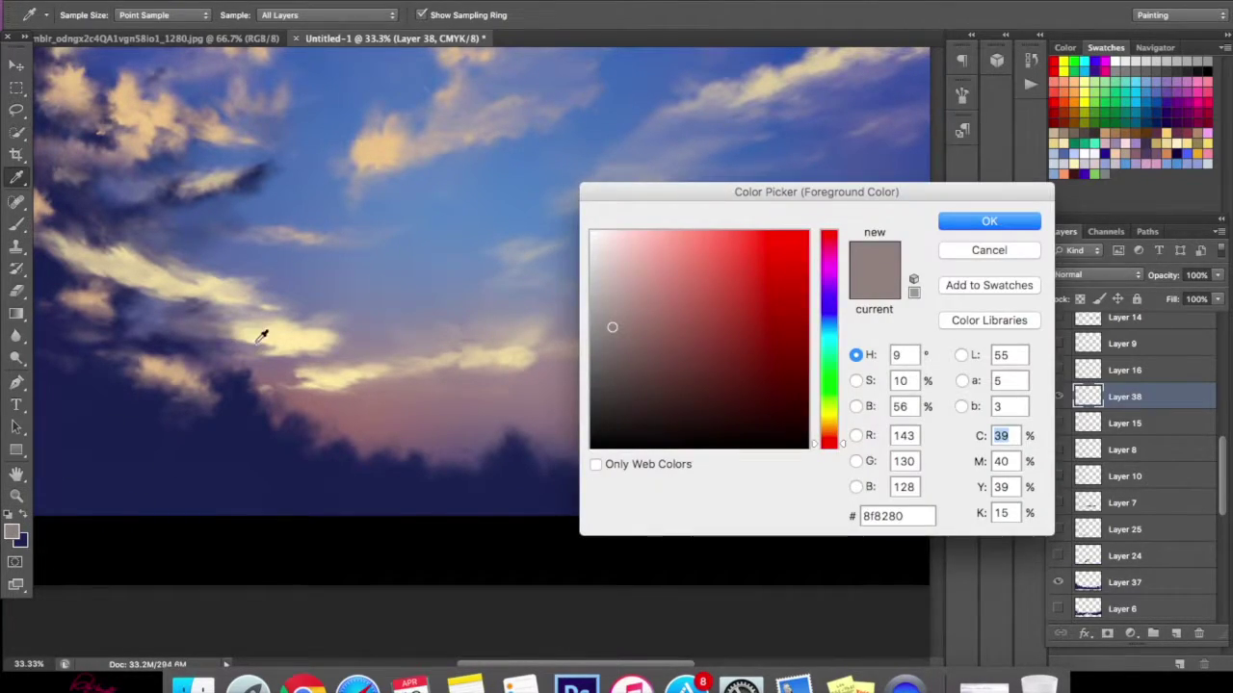
pyautogui.click(260, 336)
pyautogui.moveTo(691, 245); pyautogui.dragTo(683, 212)
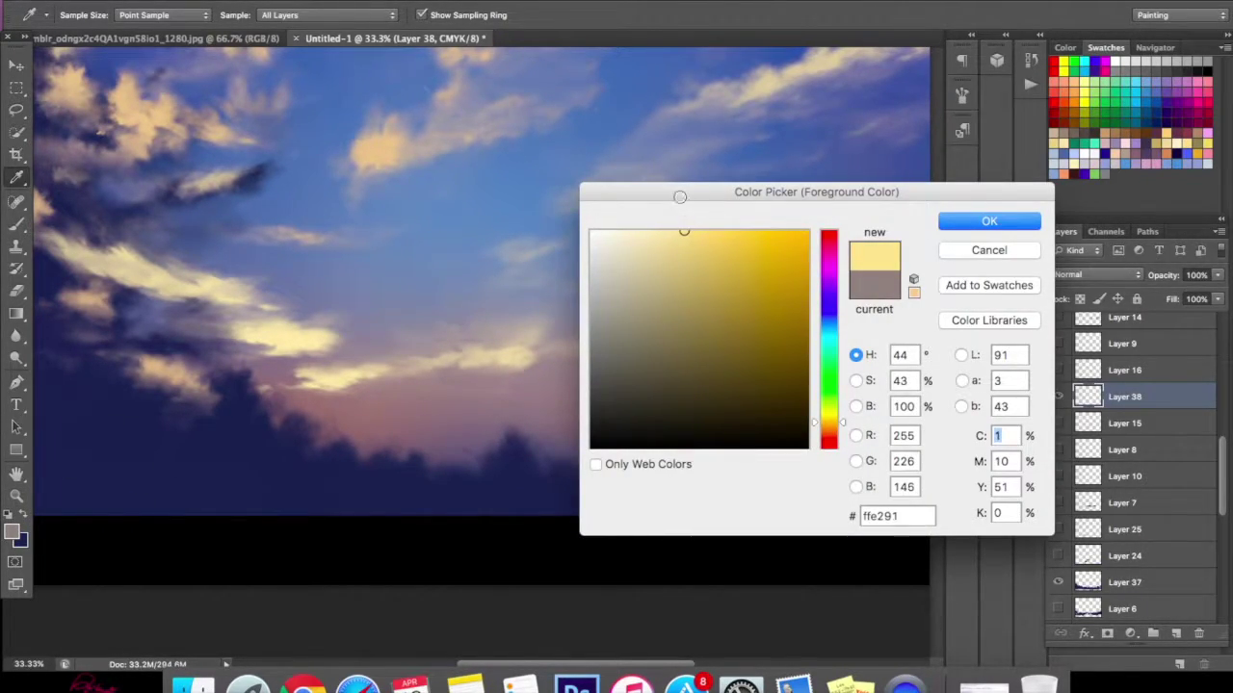
pyautogui.click(987, 222)
pyautogui.press('z')
# - Paint a pale yellow cloud patch with the 500 px brush over the navy bank, right of the centre
pyautogui.click(16, 225)
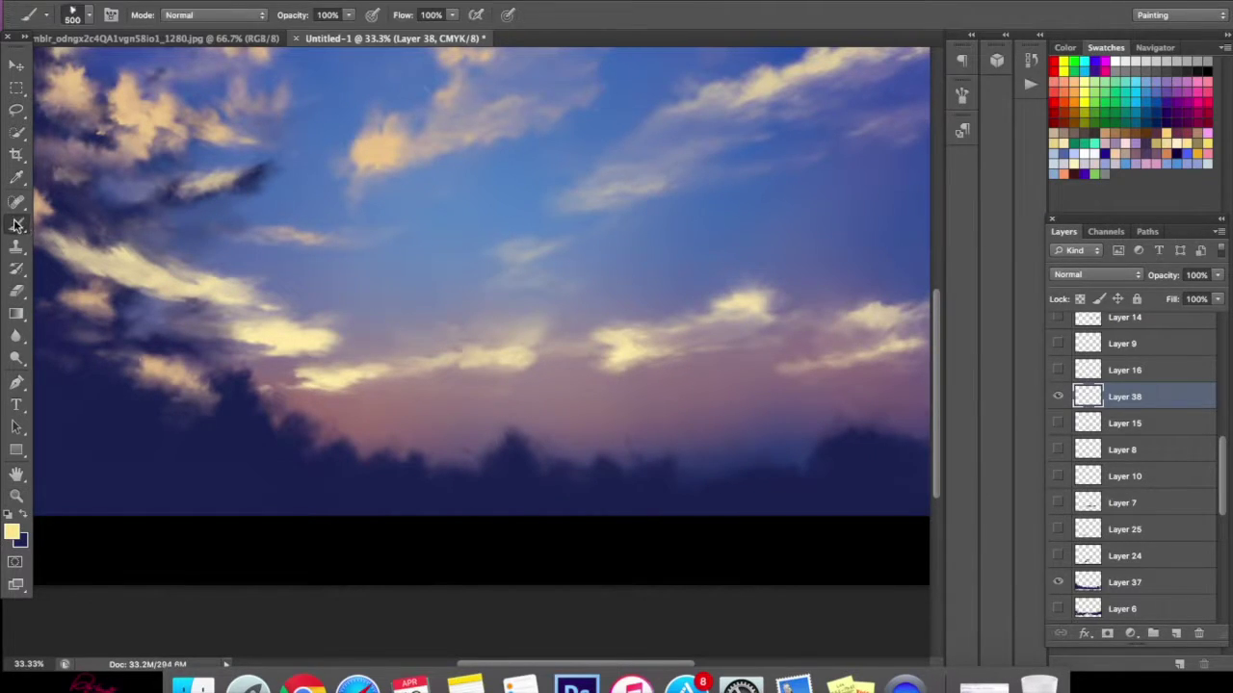
pyautogui.rightClick(447, 260)
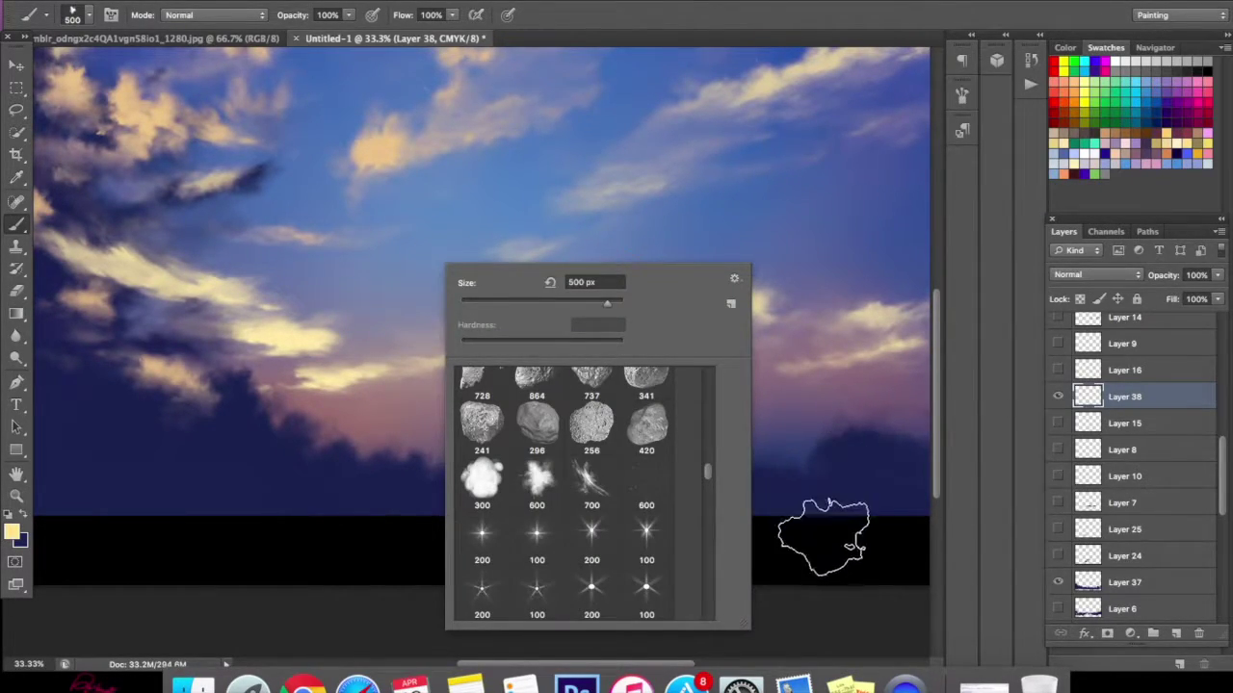
pyautogui.click(973, 478)
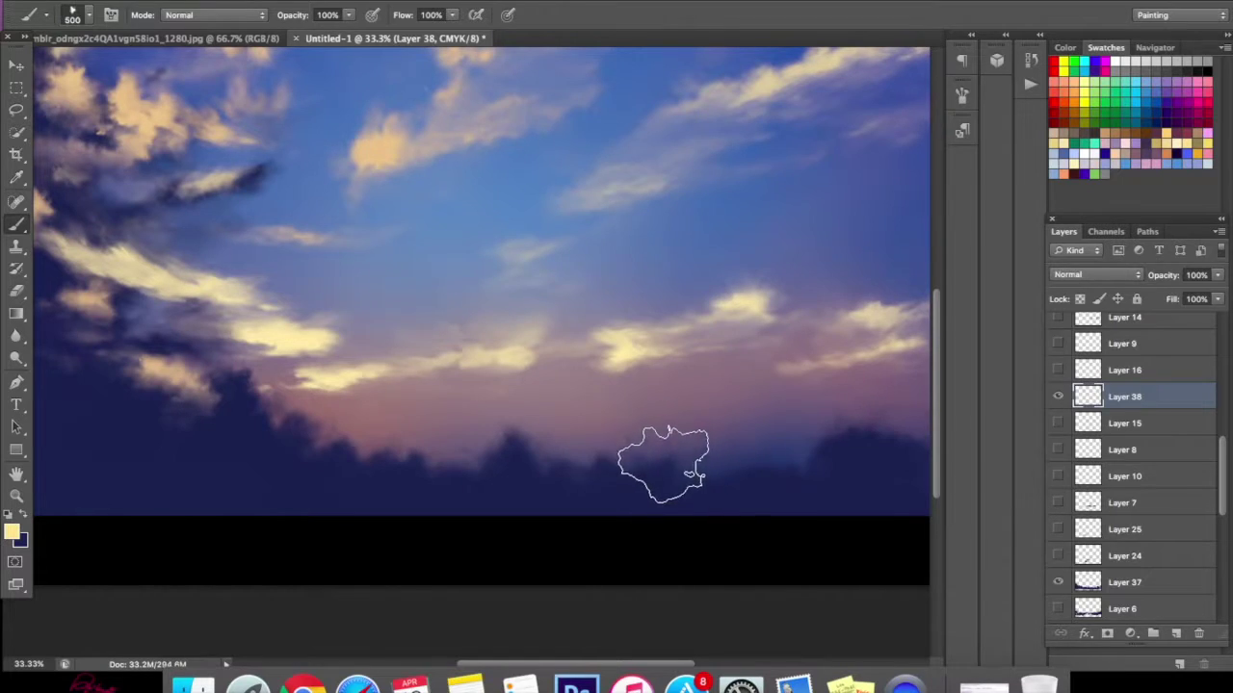
pyautogui.click(665, 464)
pyautogui.click(698, 470)
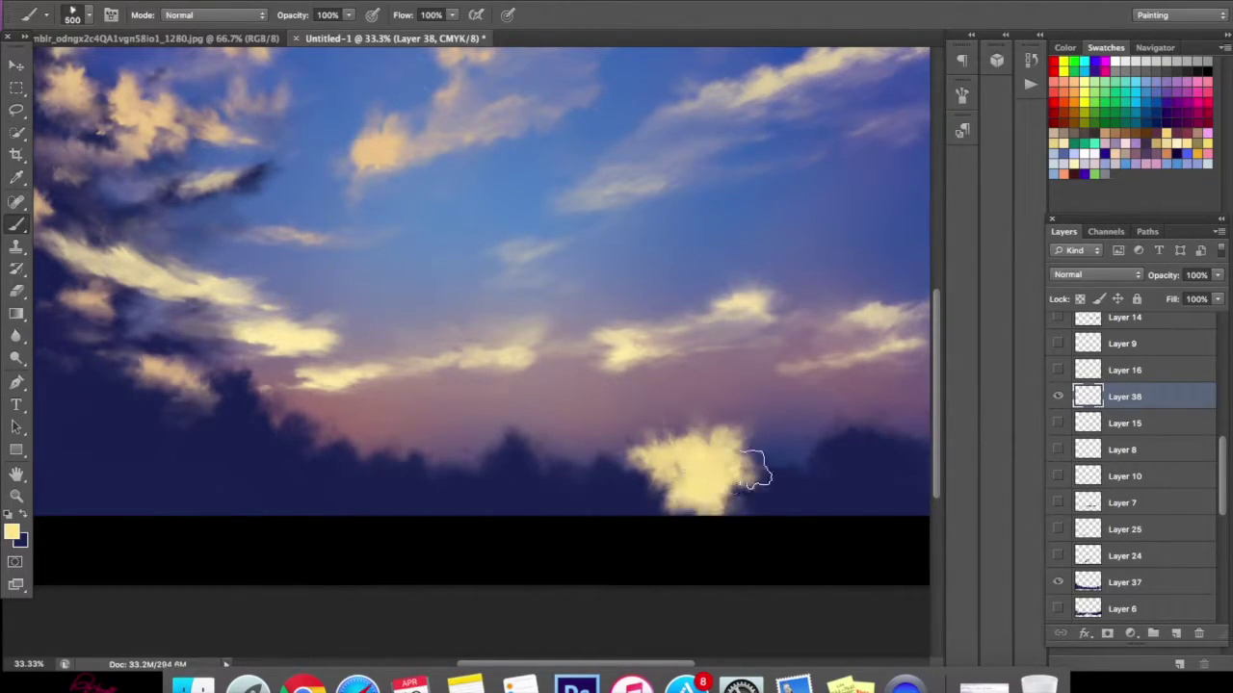
# - Move Layer 38 directly below Layer 37 and paint pale yellow highlights behind the navy cloud tops from the left slope to right of centre
pyautogui.moveTo(1124, 397); pyautogui.dragTo(1093, 583)
pyautogui.moveTo(528, 494)
pyautogui.mouseDown()
pyautogui.moveTo(468, 495)
pyautogui.moveTo(452, 473)
pyautogui.moveTo(330, 462)
pyautogui.mouseUp()
pyautogui.moveTo(653, 462)
pyautogui.mouseDown()
pyautogui.moveTo(546, 440)
pyautogui.moveTo(555, 456)
pyautogui.moveTo(515, 464)
pyautogui.moveTo(607, 496)
pyautogui.moveTo(553, 397)
pyautogui.mouseUp()
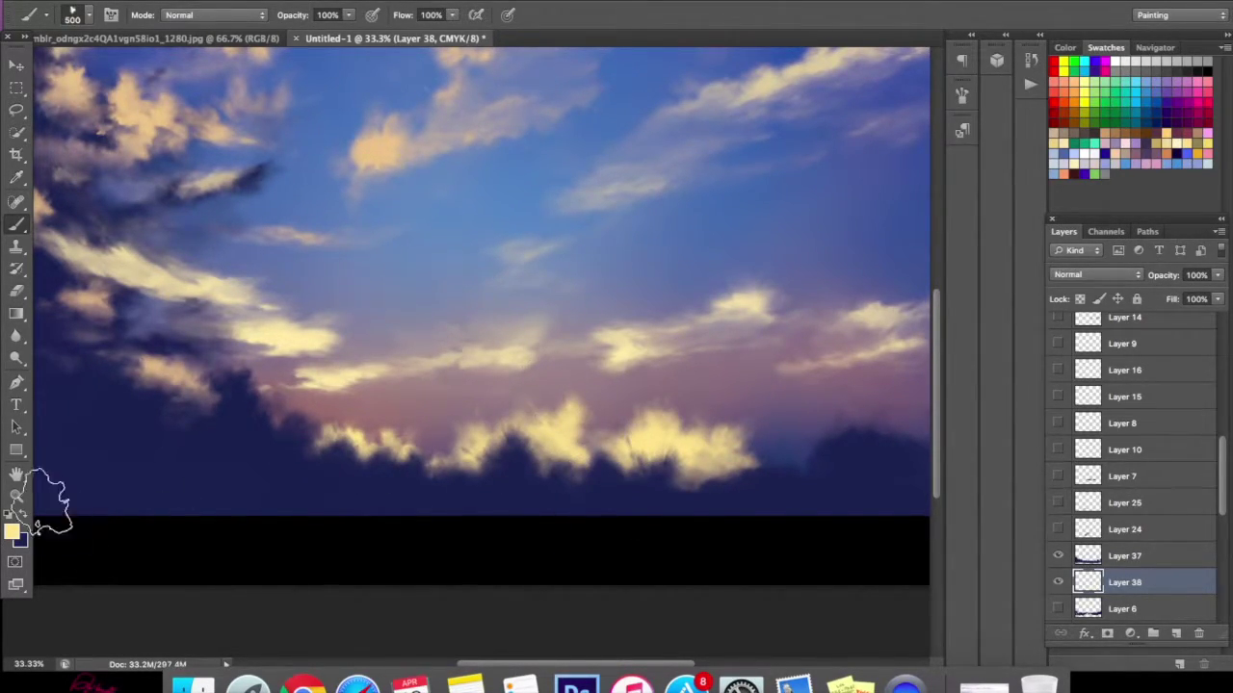
# - Erase the upper parts and right end of the yellow highlights to leave a thinner glowing rim along the navy clouds
pyautogui.click(16, 289)
pyautogui.moveTo(756, 470); pyautogui.dragTo(722, 479)
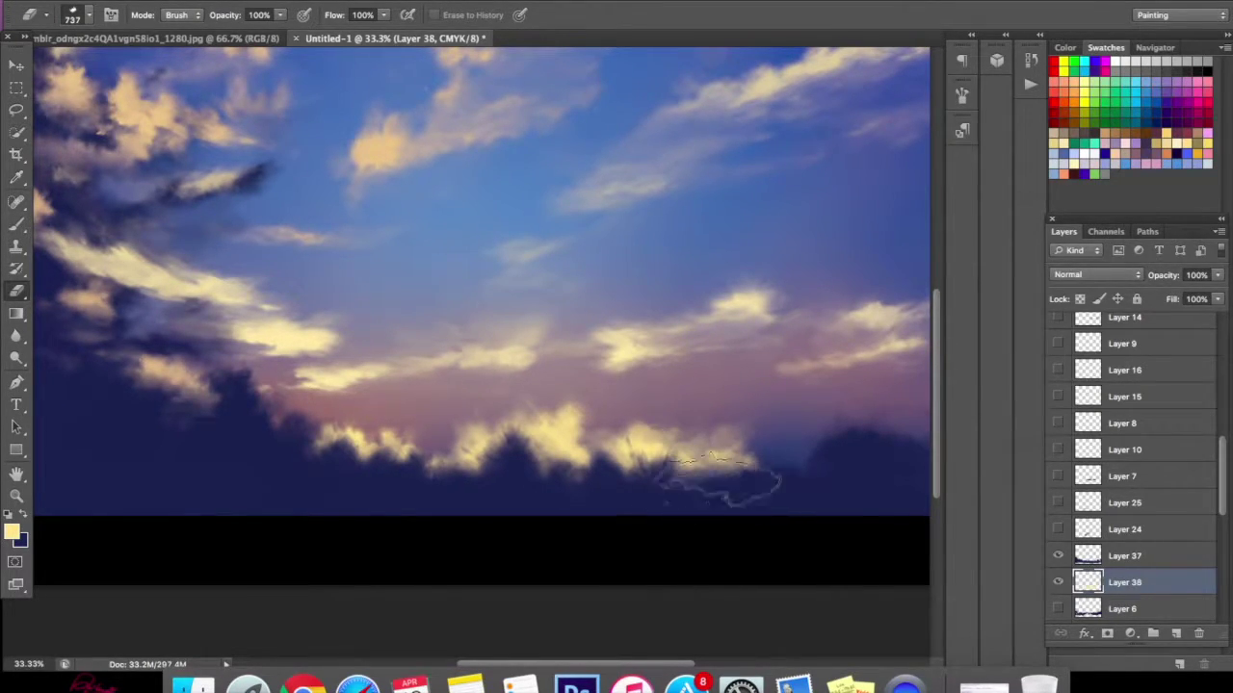
pyautogui.moveTo(582, 416); pyautogui.dragTo(462, 412)
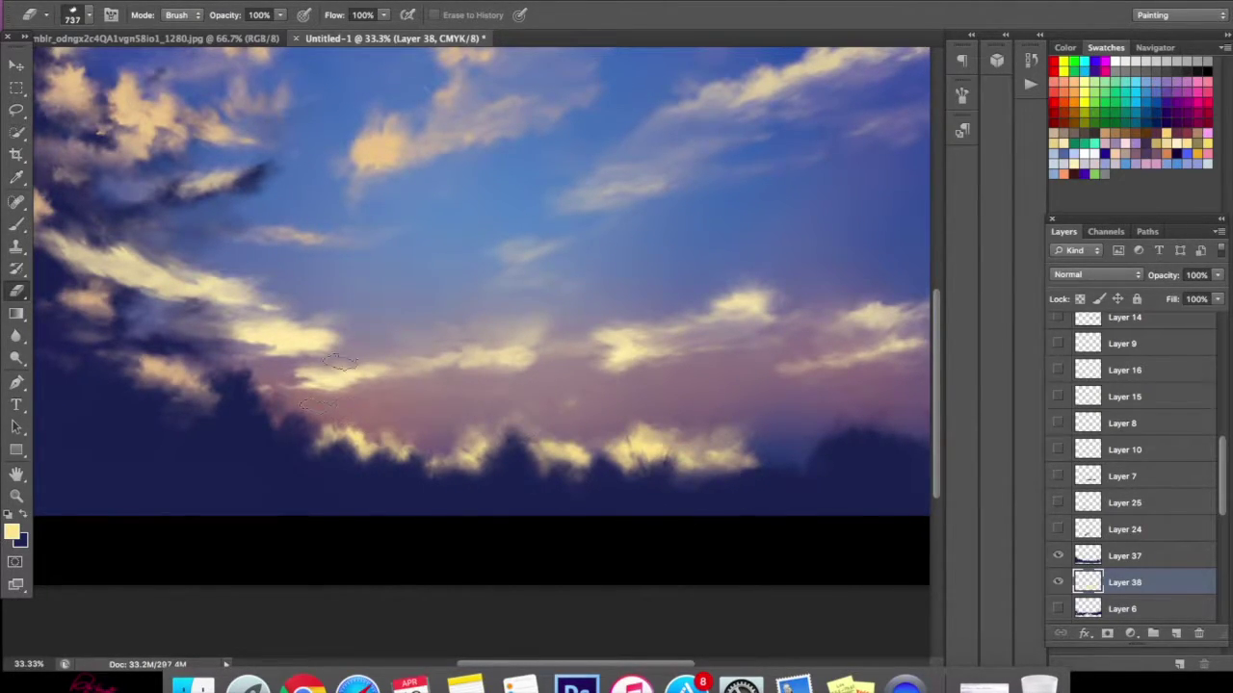
pyautogui.moveTo(734, 440); pyautogui.dragTo(782, 459)
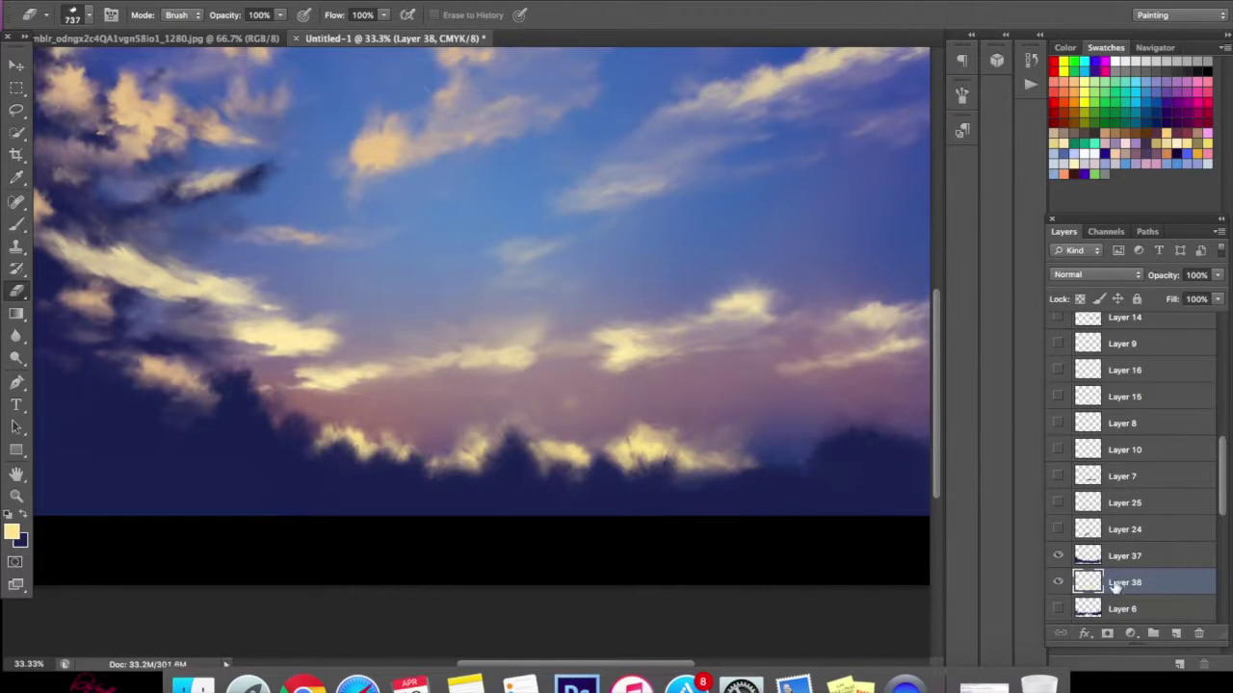
# - Add a new layer directly above Layer 38 and activate the Brush tool
pyautogui.moveTo(677, 373); pyautogui.dragTo(449, 336)
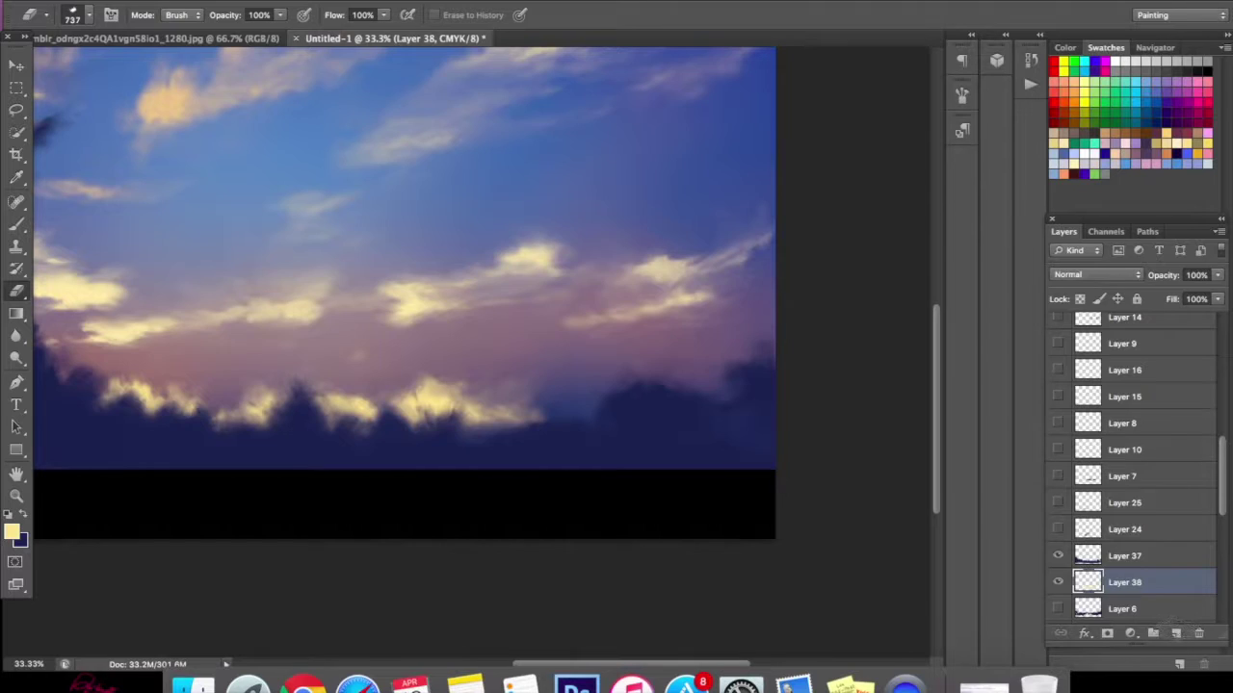
pyautogui.click(16, 223)
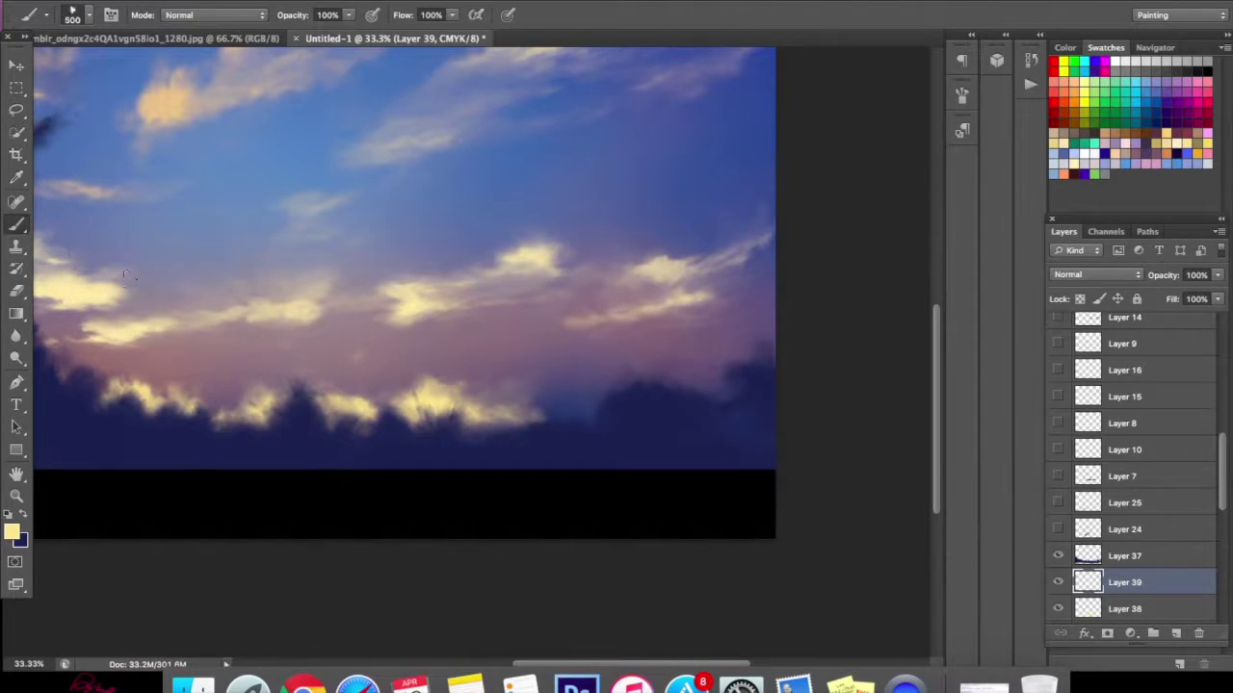
# - Browse the brush presets for a soft glowing light brush
pyautogui.rightClick(369, 313)
pyautogui.scroll(-10, 633, 507)
pyautogui.scroll(-10, 635, 498)
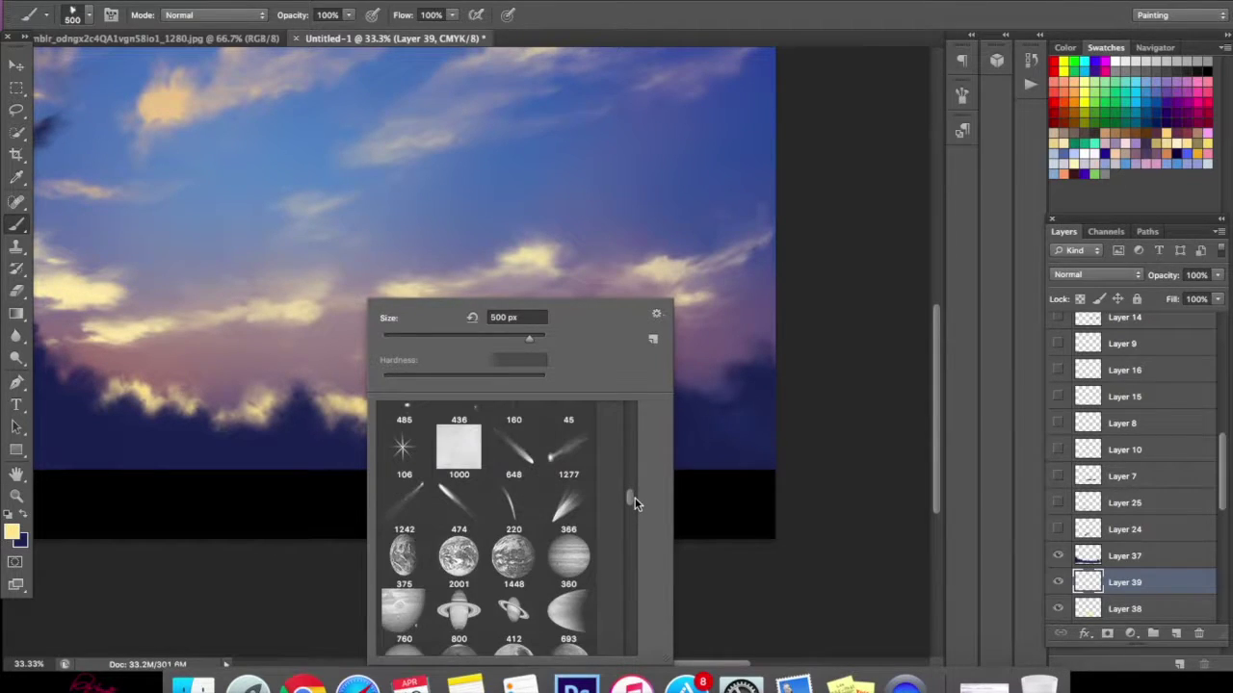
pyautogui.scroll(-10, 634, 531)
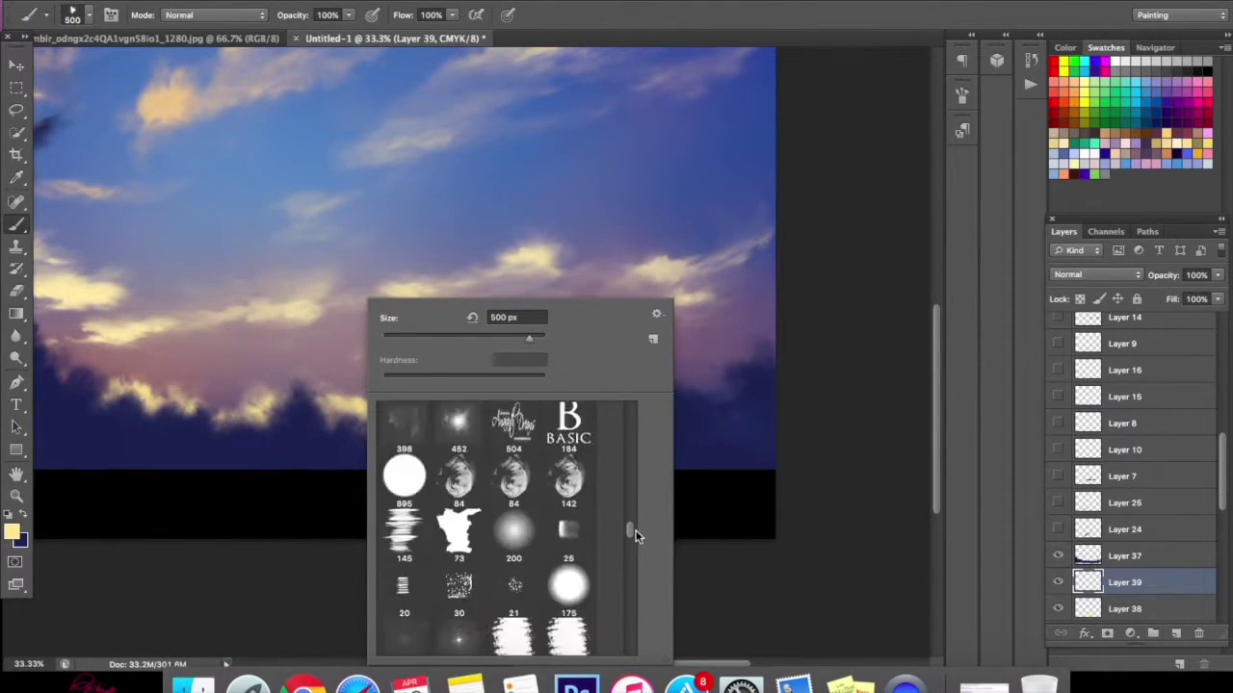
pyautogui.scroll(-10, 635, 543)
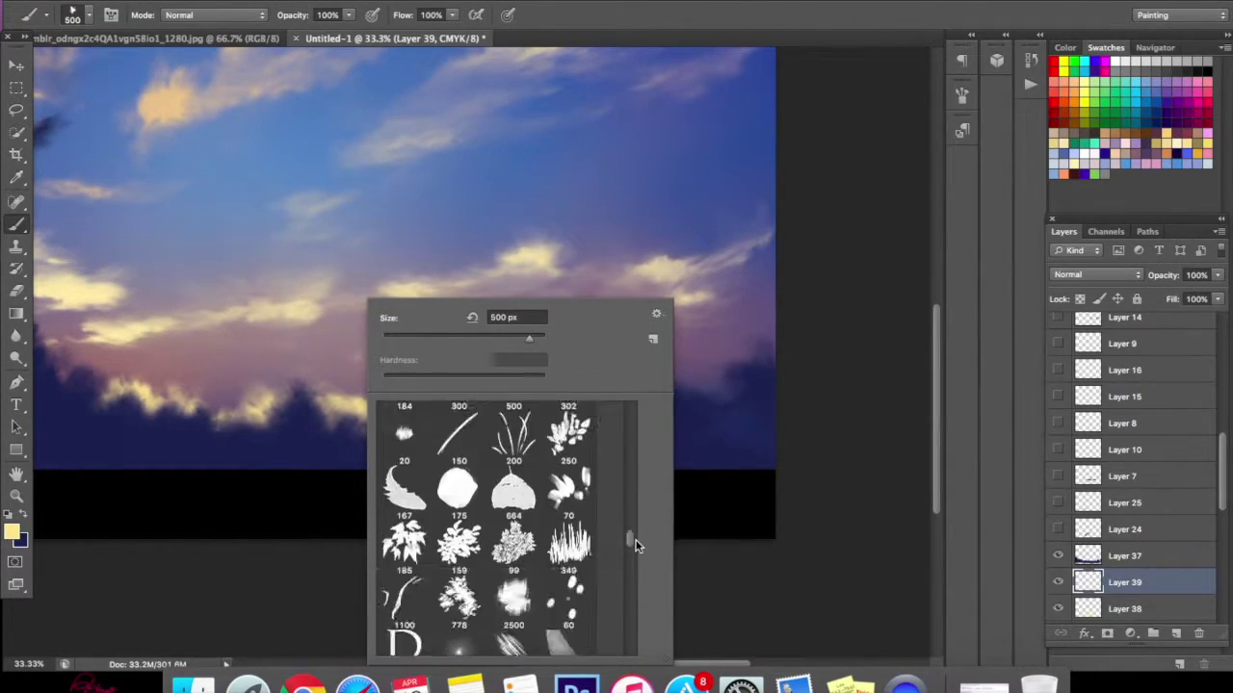
pyautogui.scroll(-10, 634, 554)
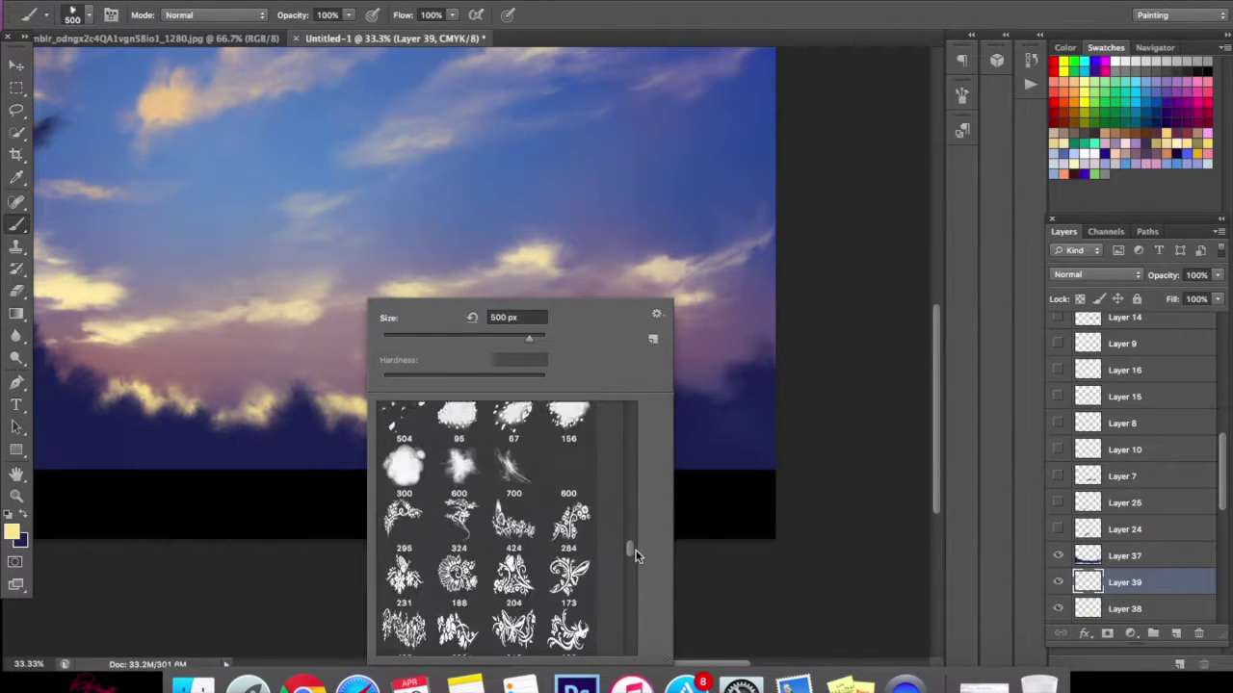
pyautogui.scroll(-10, 634, 559)
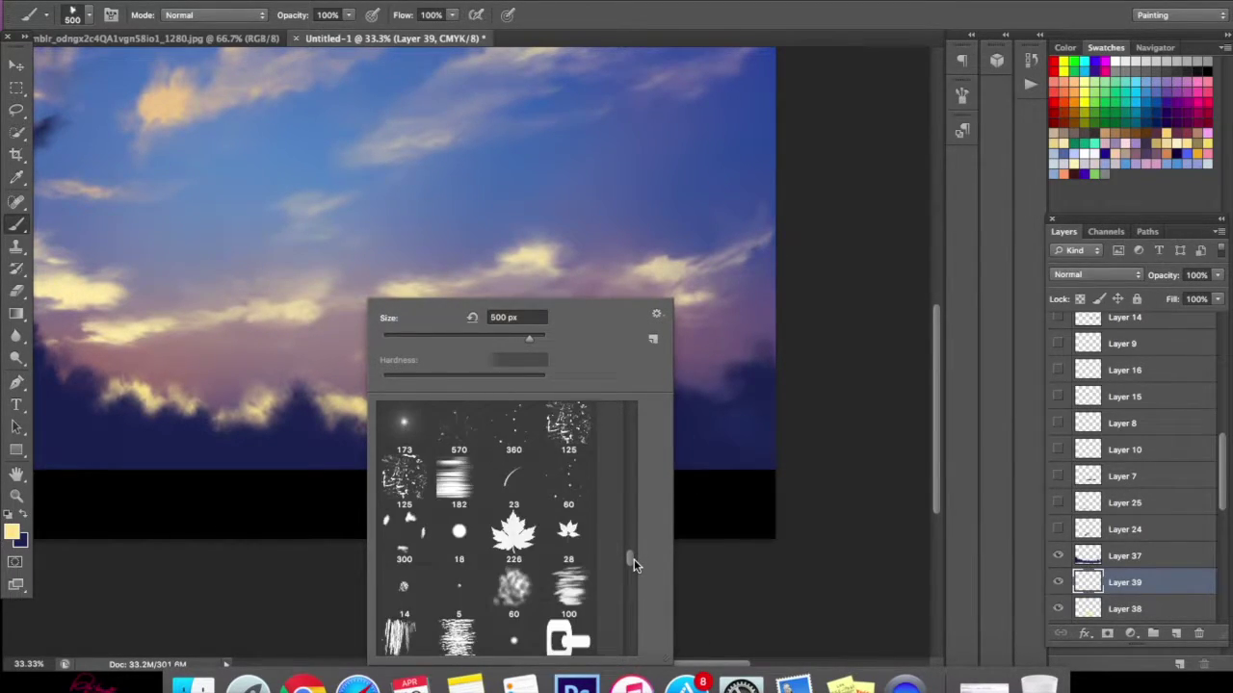
pyautogui.moveTo(633, 570)
pyautogui.mouseDown()
pyautogui.moveTo(634, 604)
pyautogui.moveTo(647, 451)
pyautogui.moveTo(642, 572)
pyautogui.moveTo(652, 521)
pyautogui.mouseUp()
pyautogui.scroll(-2, 652, 521)
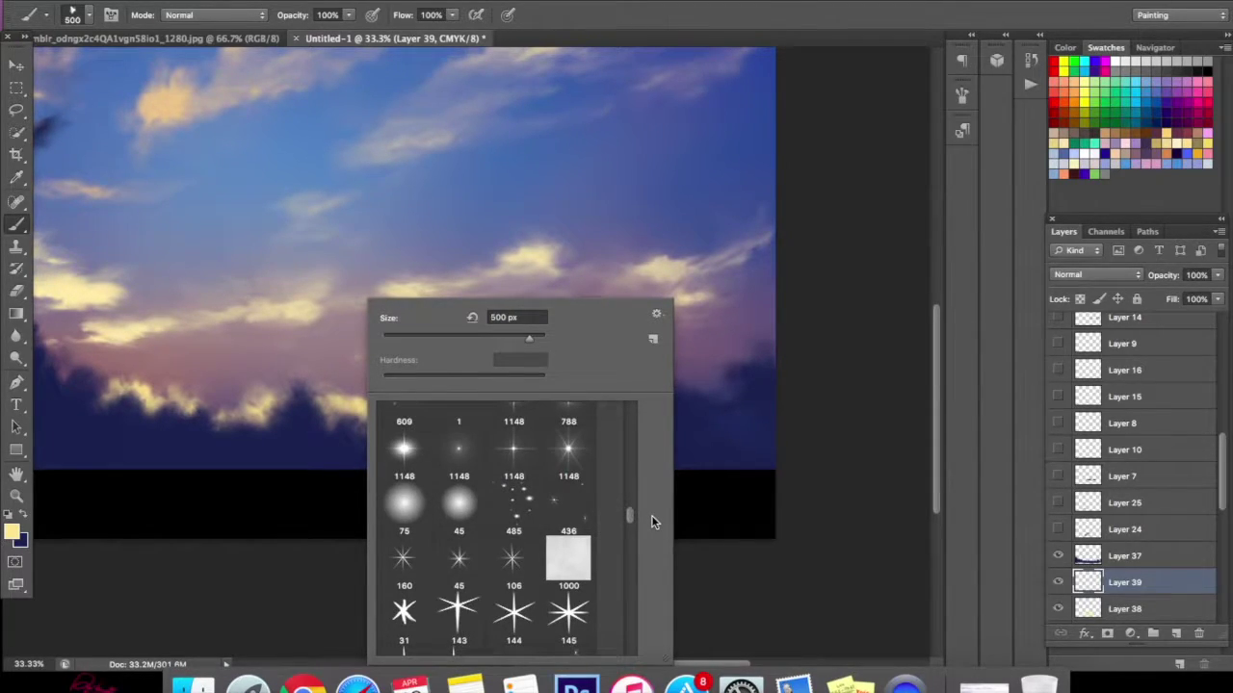
pyautogui.scroll(2, 652, 518)
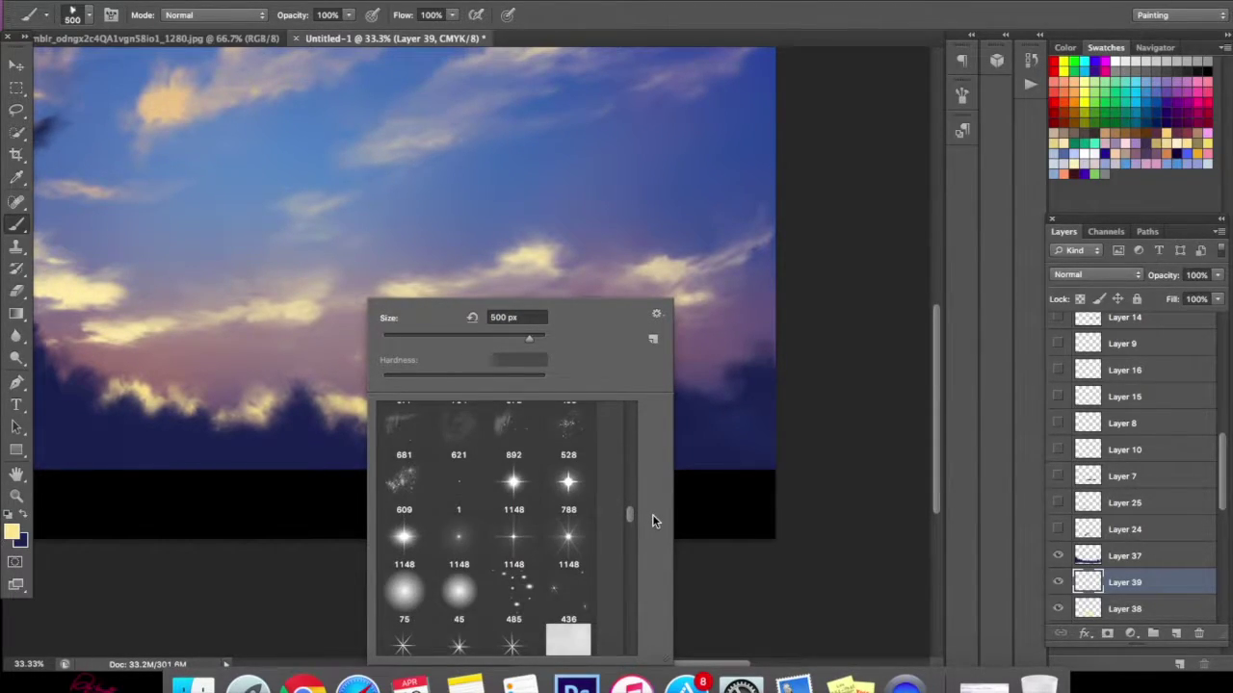
pyautogui.scroll(-3, 652, 521)
pyautogui.scroll(-6, 652, 523)
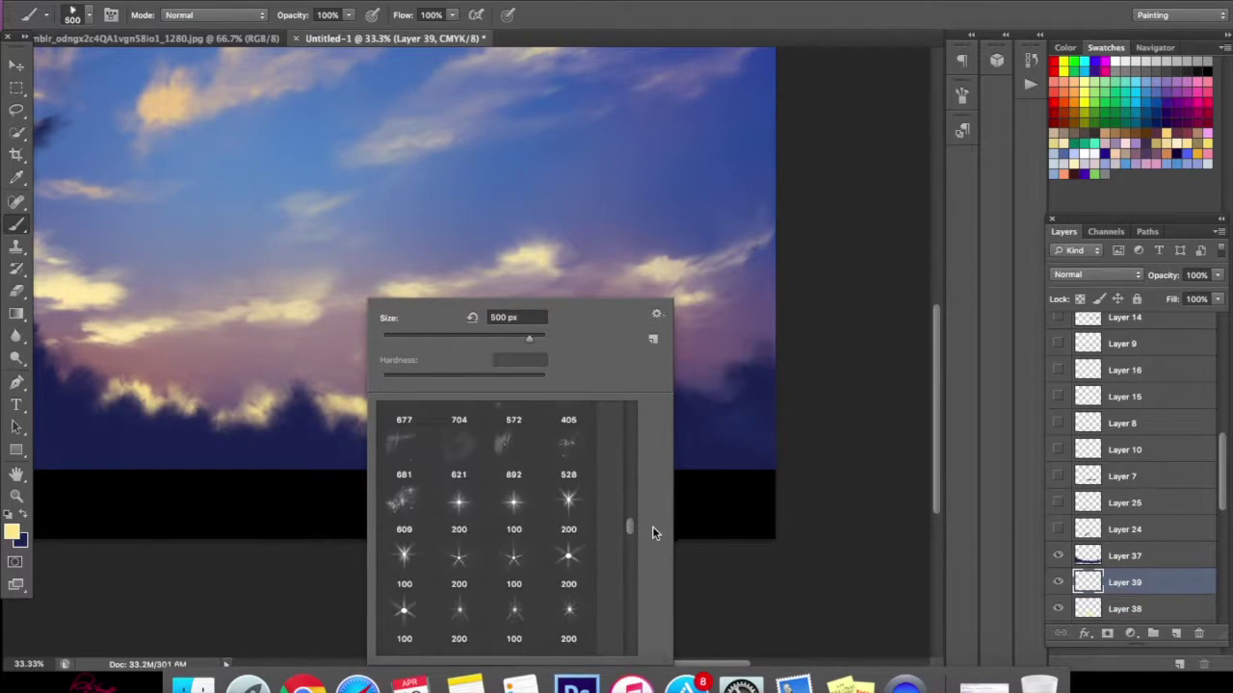
pyautogui.scroll(6, 652, 528)
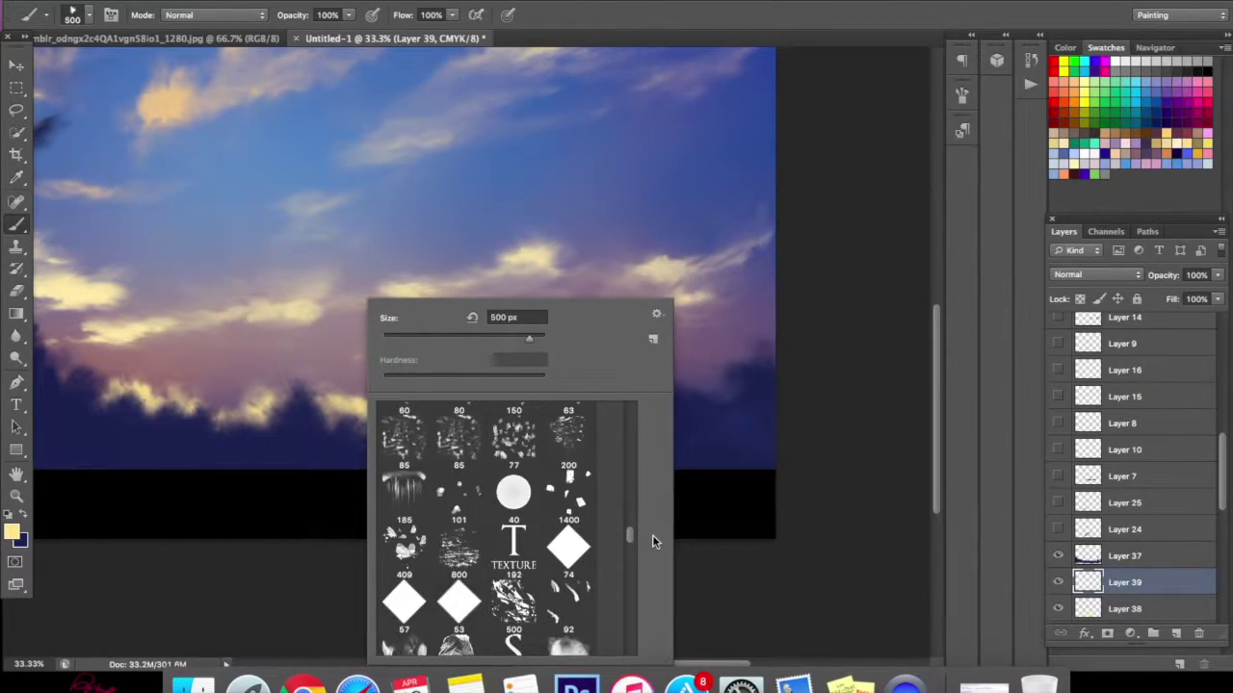
pyautogui.scroll(5, 653, 511)
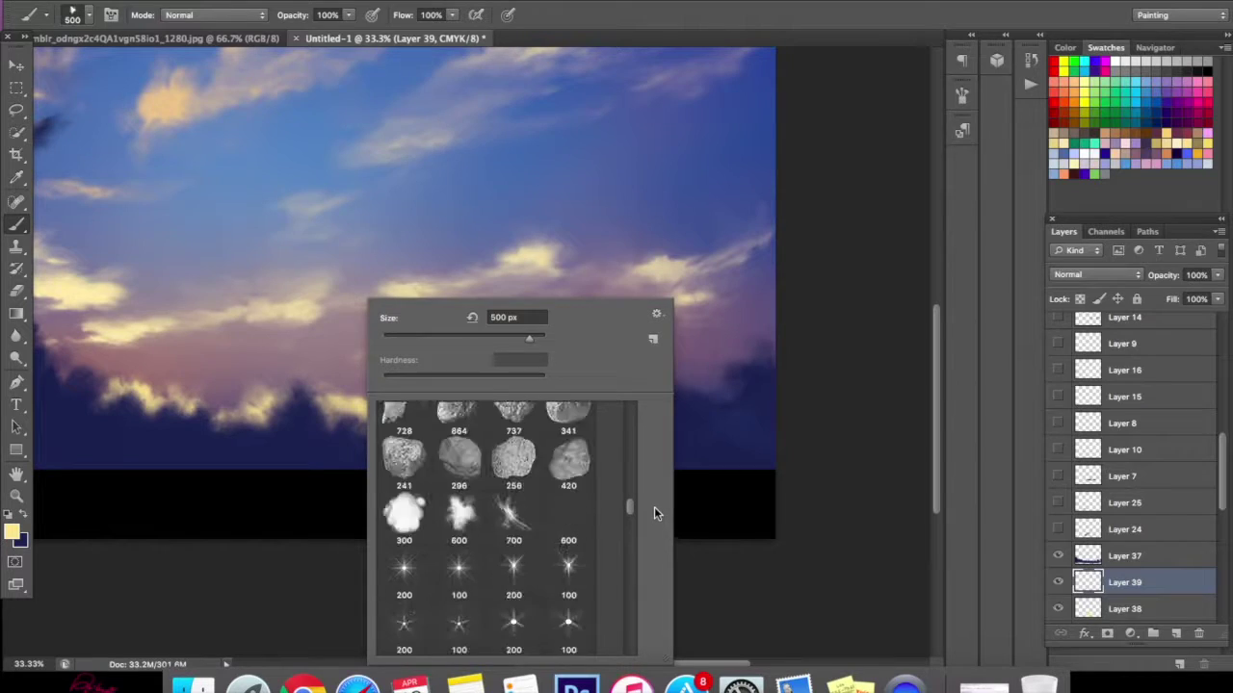
pyautogui.scroll(5, 654, 500)
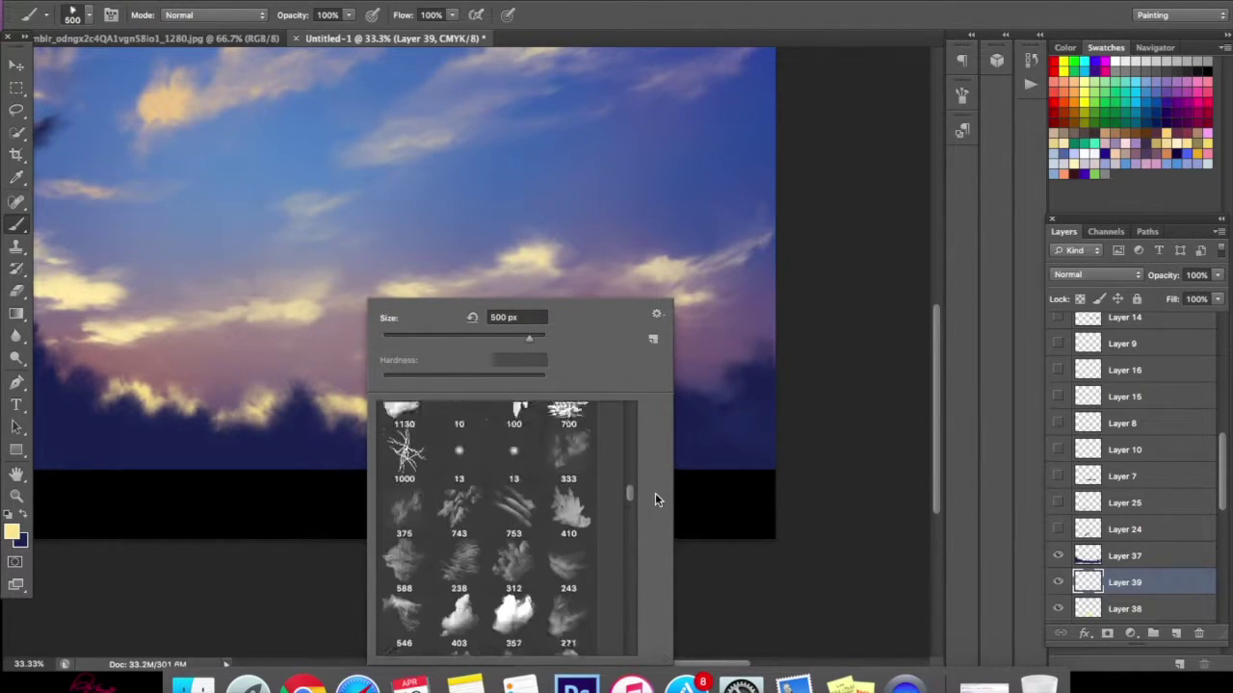
pyautogui.scroll(6, 656, 482)
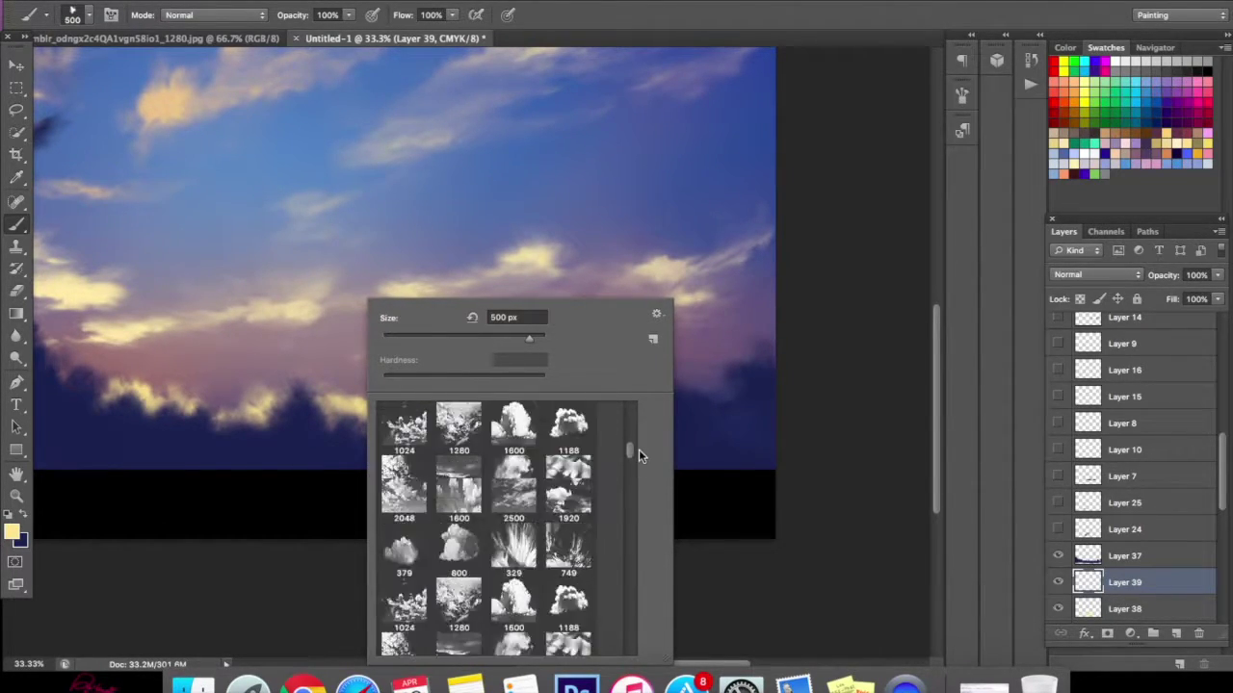
pyautogui.scroll(10, 635, 455)
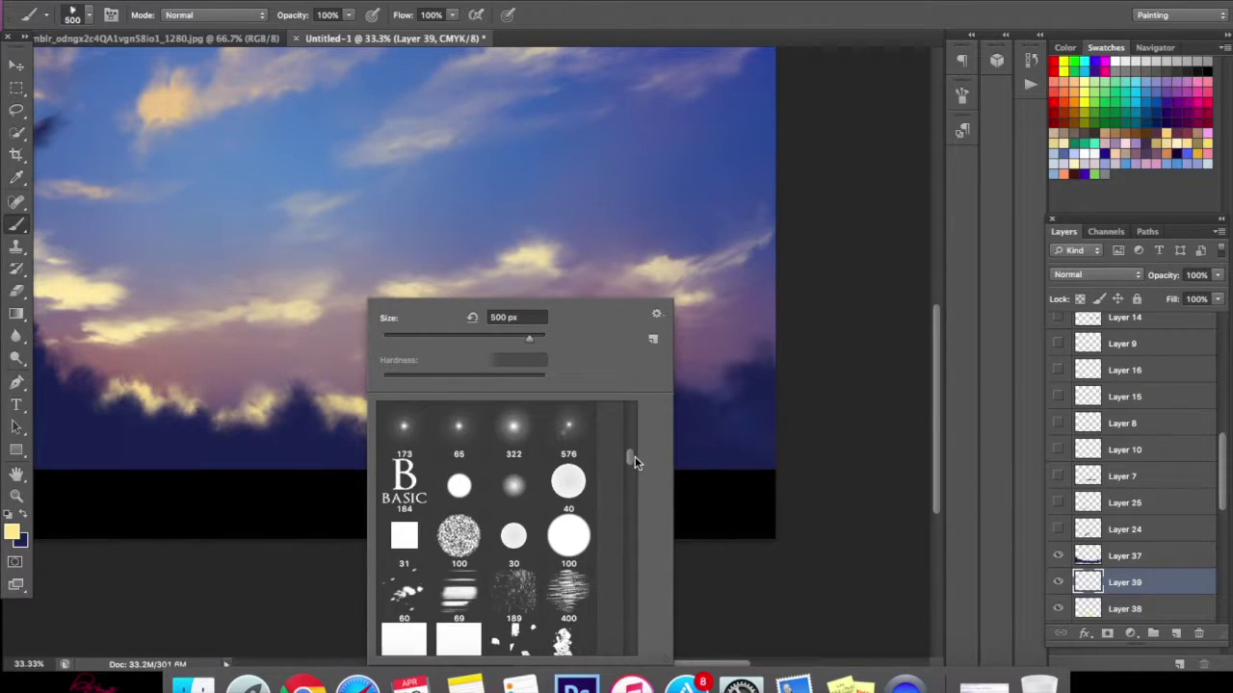
pyautogui.scroll(10, 635, 448)
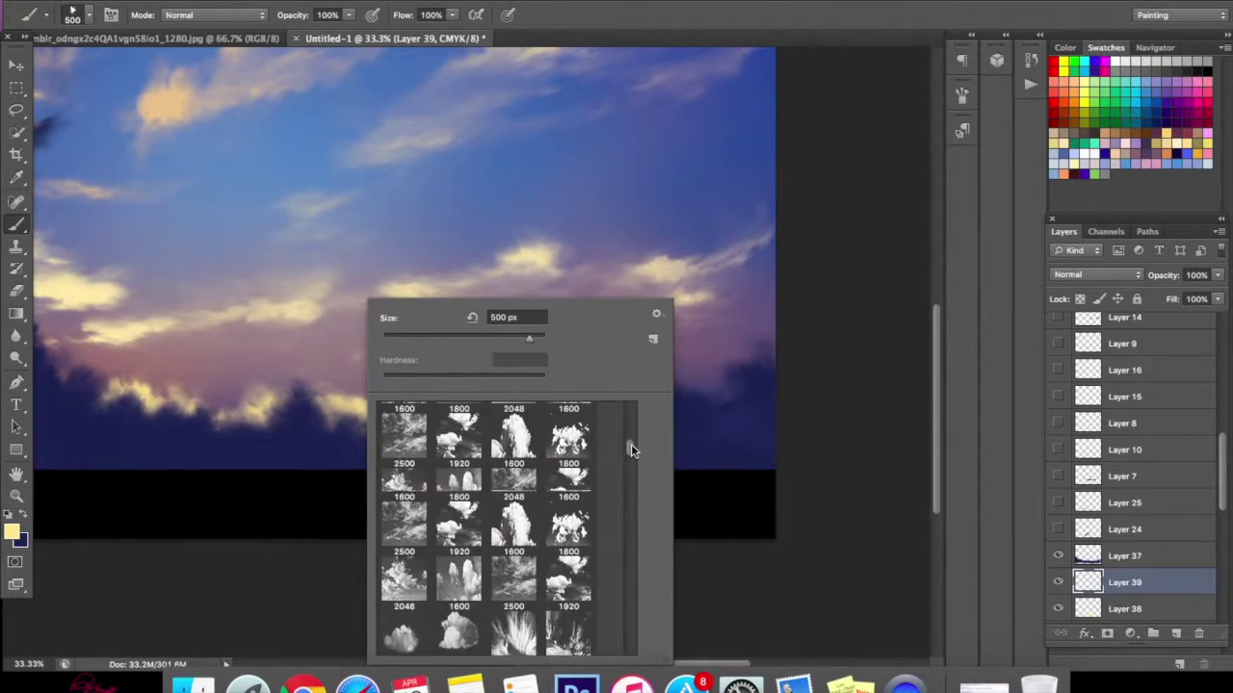
pyautogui.scroll(10, 635, 429)
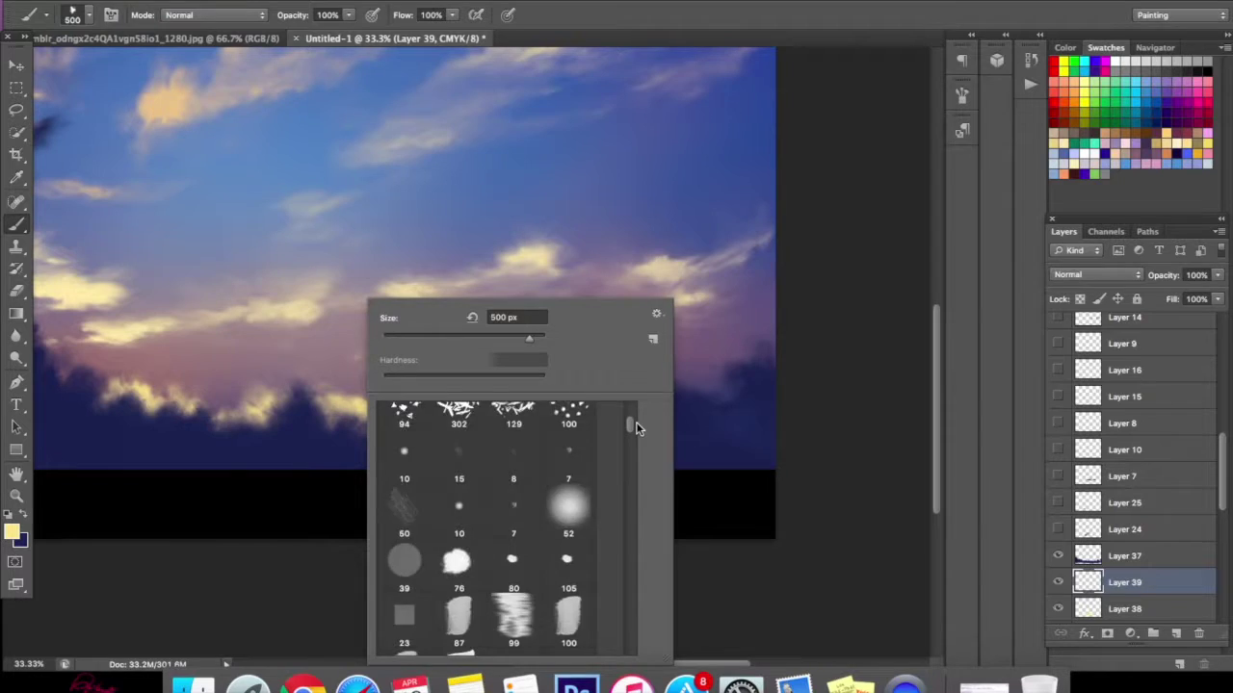
pyautogui.moveTo(639, 416); pyautogui.dragTo(637, 453)
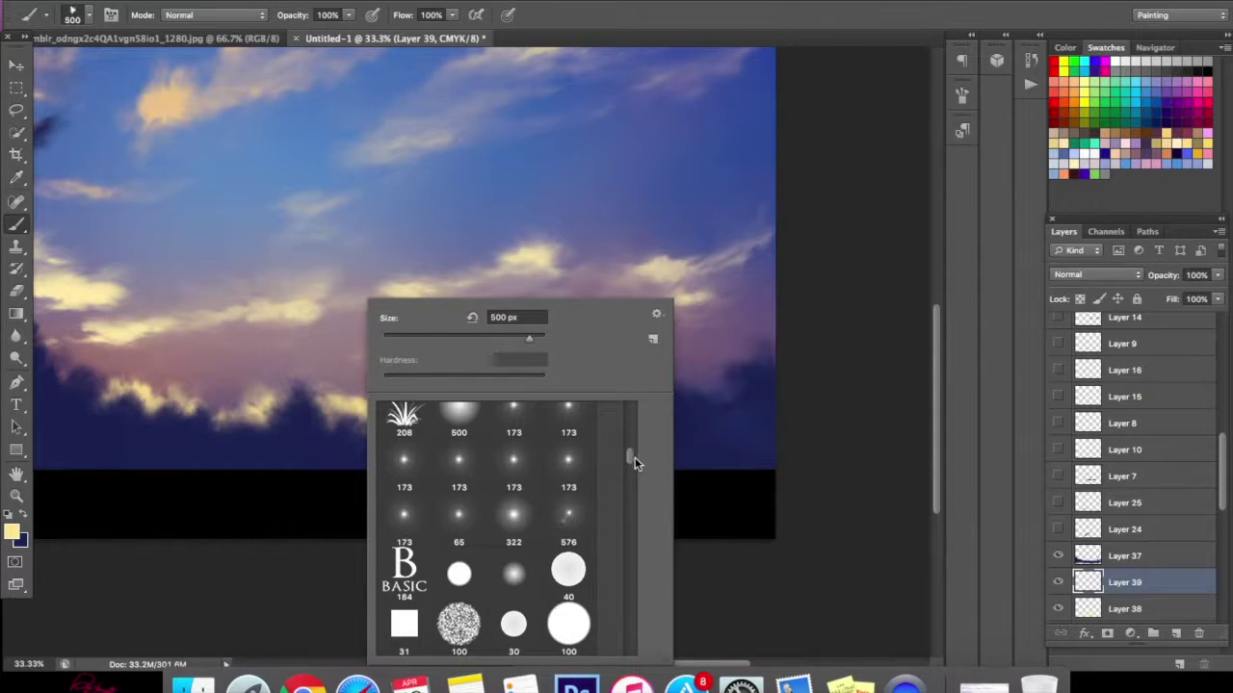
# - Enlarge the 576 px flare brush to 2158 px and stamp one large pale yellow sun glow on Layer 39 in the middle of the sky
pyautogui.click(558, 205)
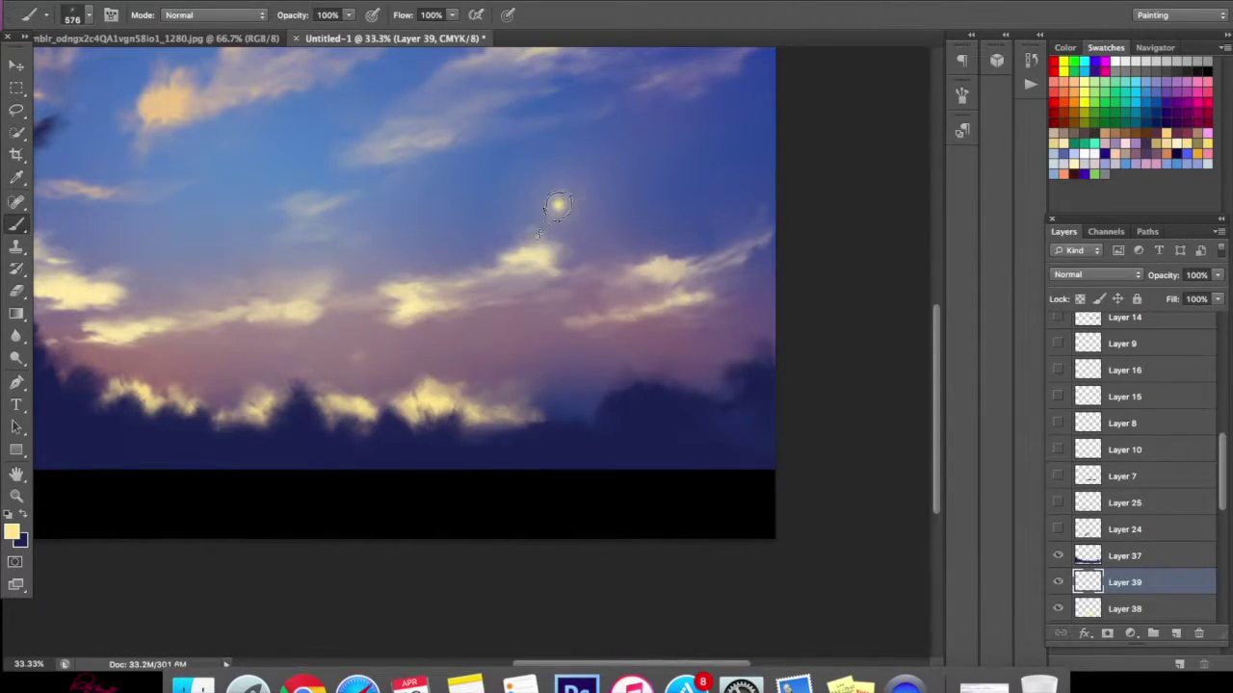
pyautogui.click(159, 2)
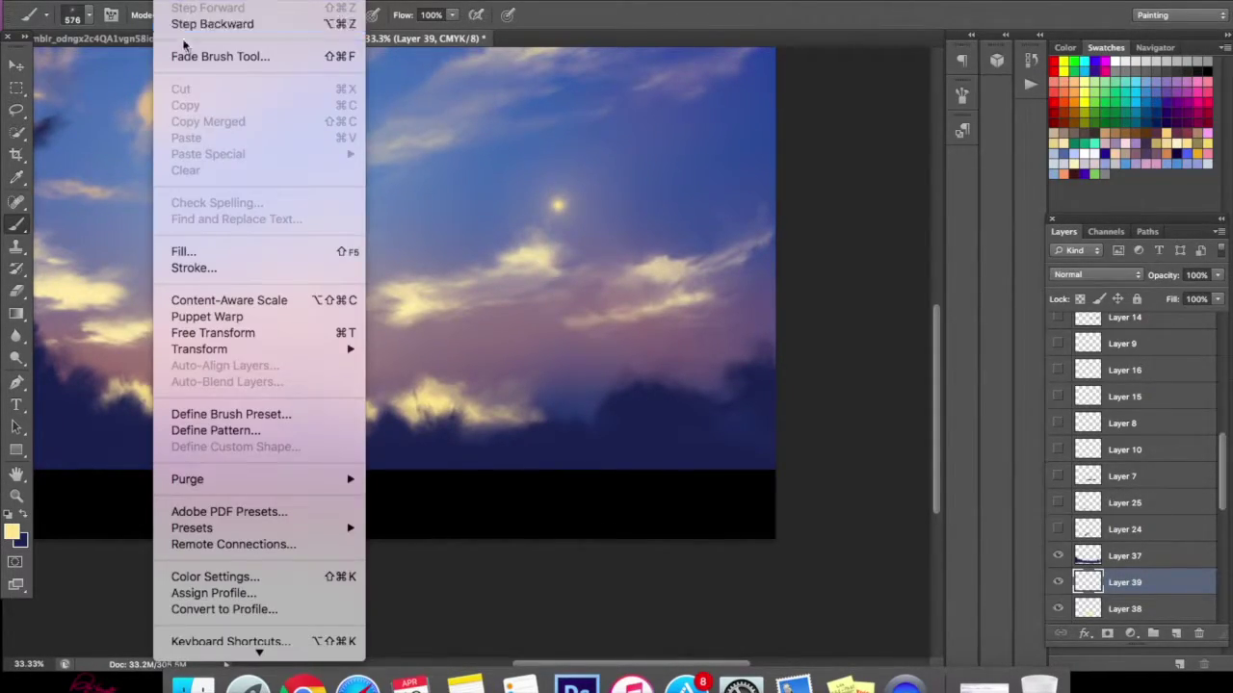
pyautogui.click(415, 208)
pyautogui.rightClick(428, 210)
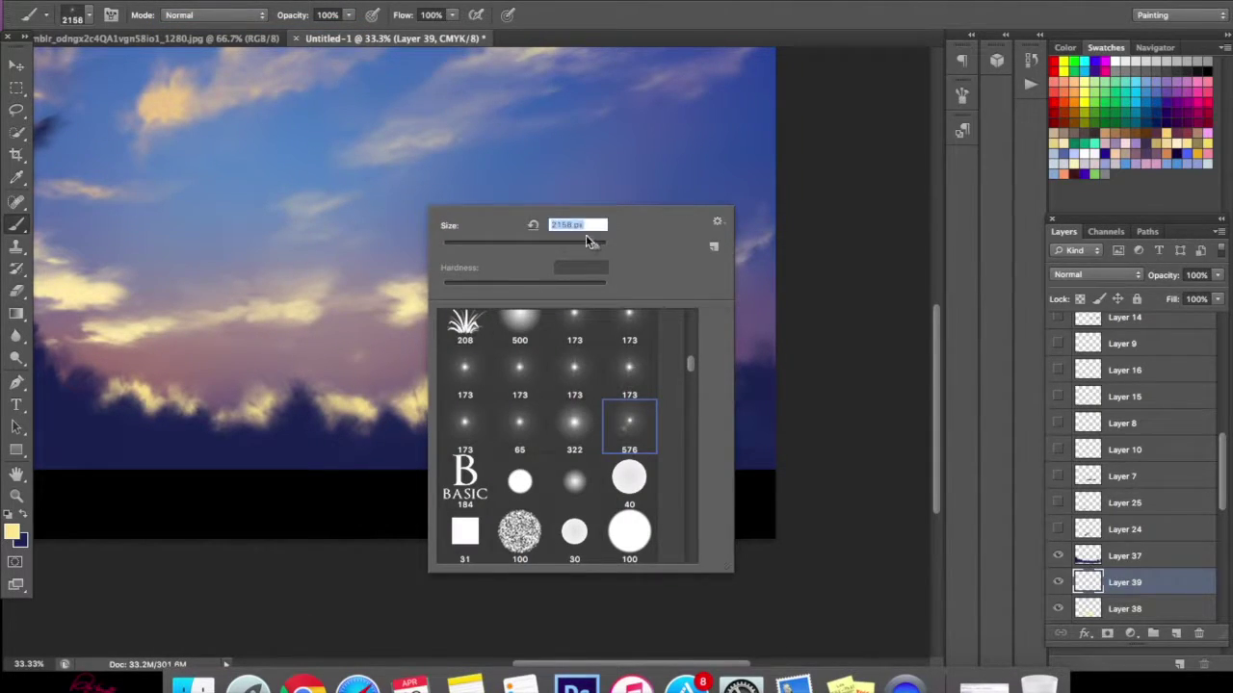
pyautogui.press('Return')
pyautogui.click(409, 175)
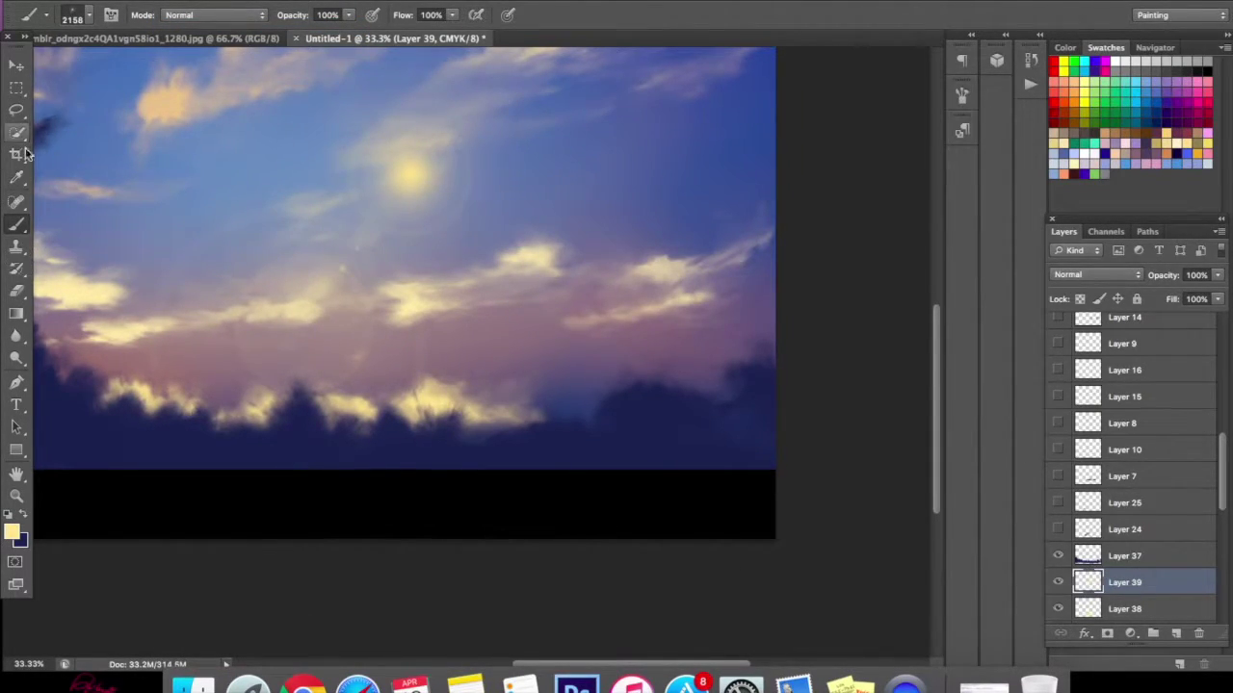
# - Move the sun glow down to the horizon so it sits just behind the navy cloud tops near the centre
pyautogui.click(18, 497)
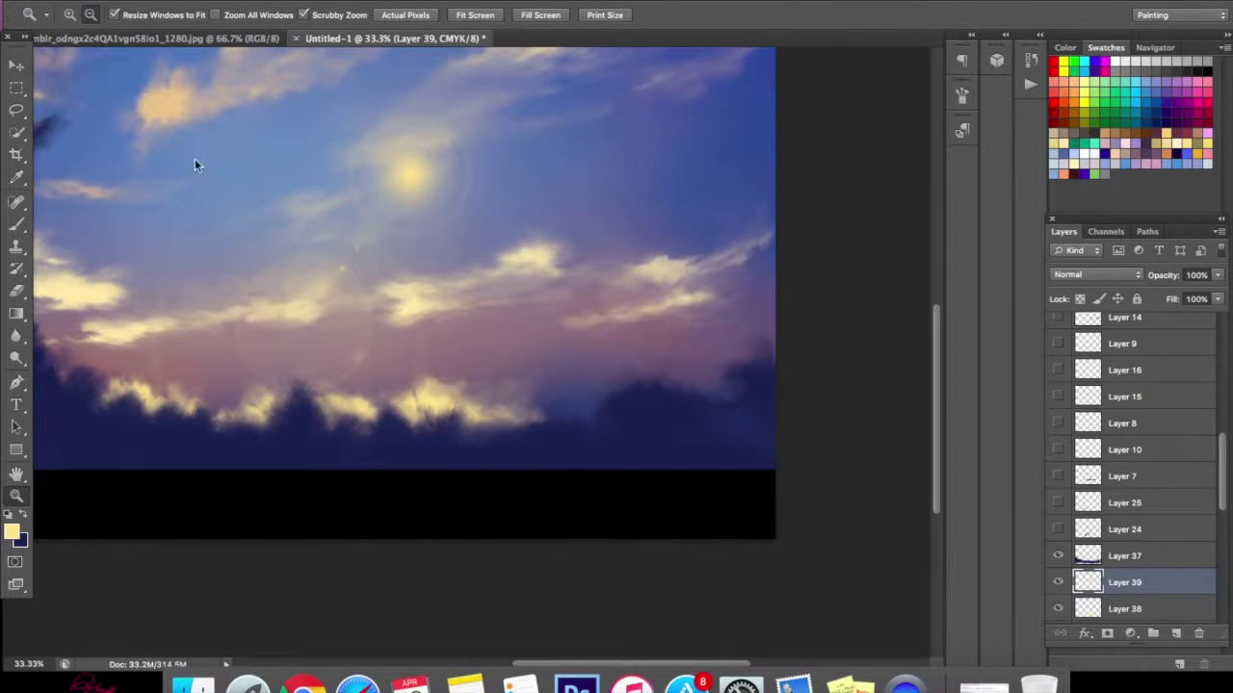
pyautogui.keyDown('alt'); pyautogui.click(233, 193); pyautogui.keyUp('alt')
pyautogui.click(16, 65)
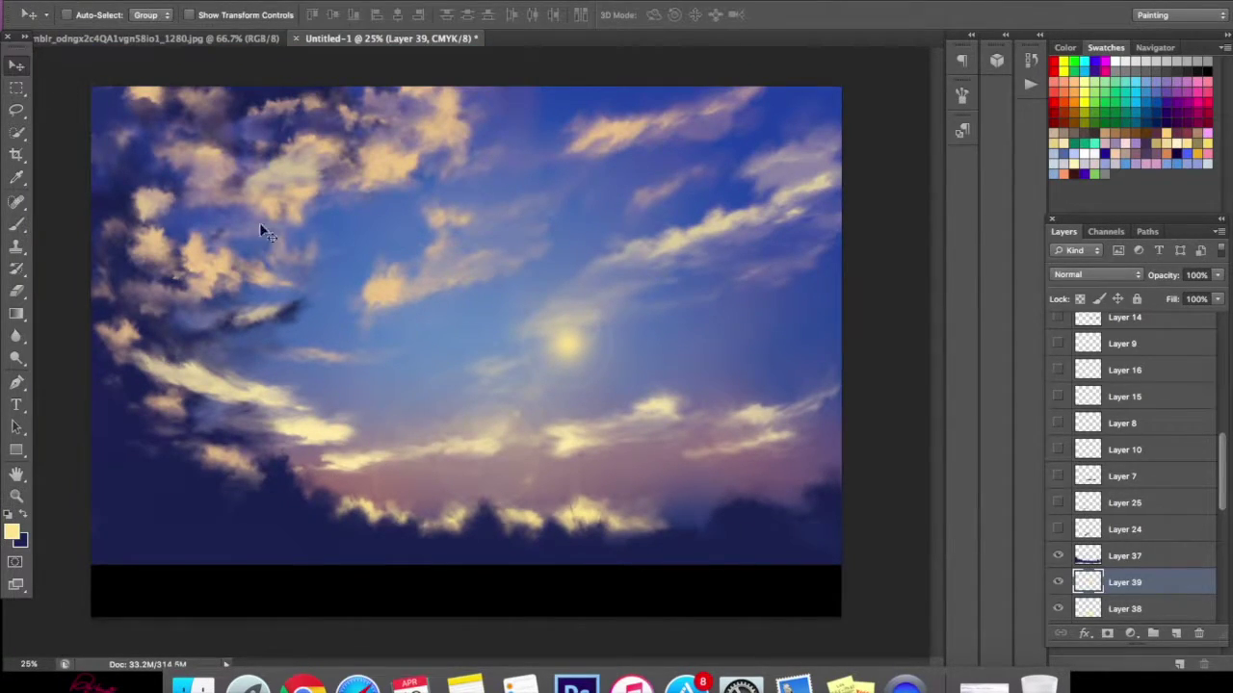
pyautogui.moveTo(565, 346); pyautogui.dragTo(491, 496)
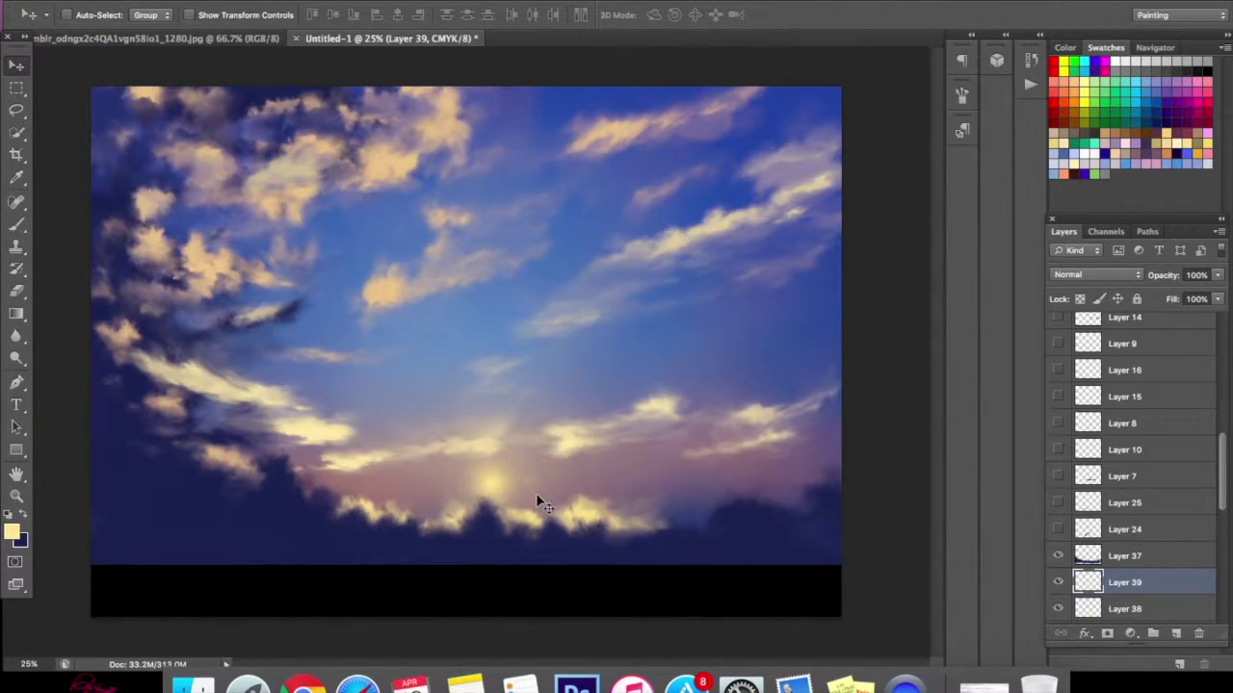
# - Free Transform the sun glow, rotating it to 107.58° and shifting it right along the horizon behind the navy clouds
pyautogui.hotkey('ctrl', 't')
pyautogui.moveTo(571, 440); pyautogui.dragTo(564, 521)
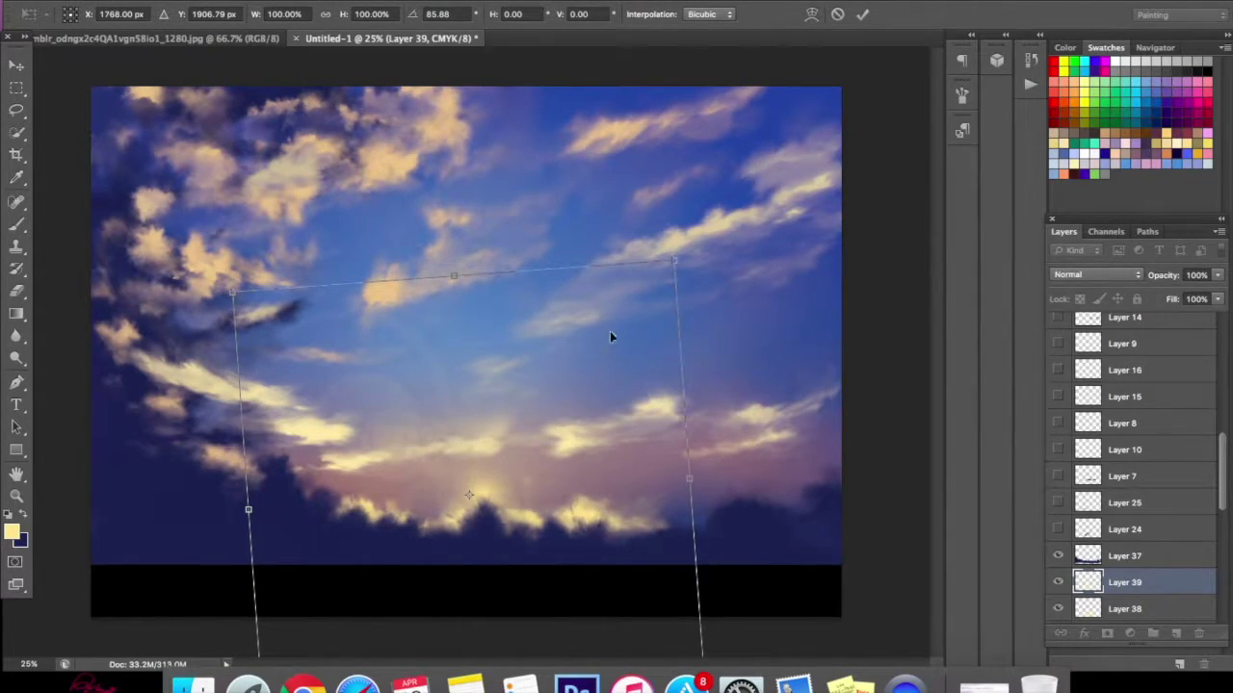
pyautogui.moveTo(627, 383); pyautogui.dragTo(645, 410)
pyautogui.moveTo(702, 346); pyautogui.dragTo(755, 426)
pyautogui.moveTo(599, 481); pyautogui.dragTo(654, 473)
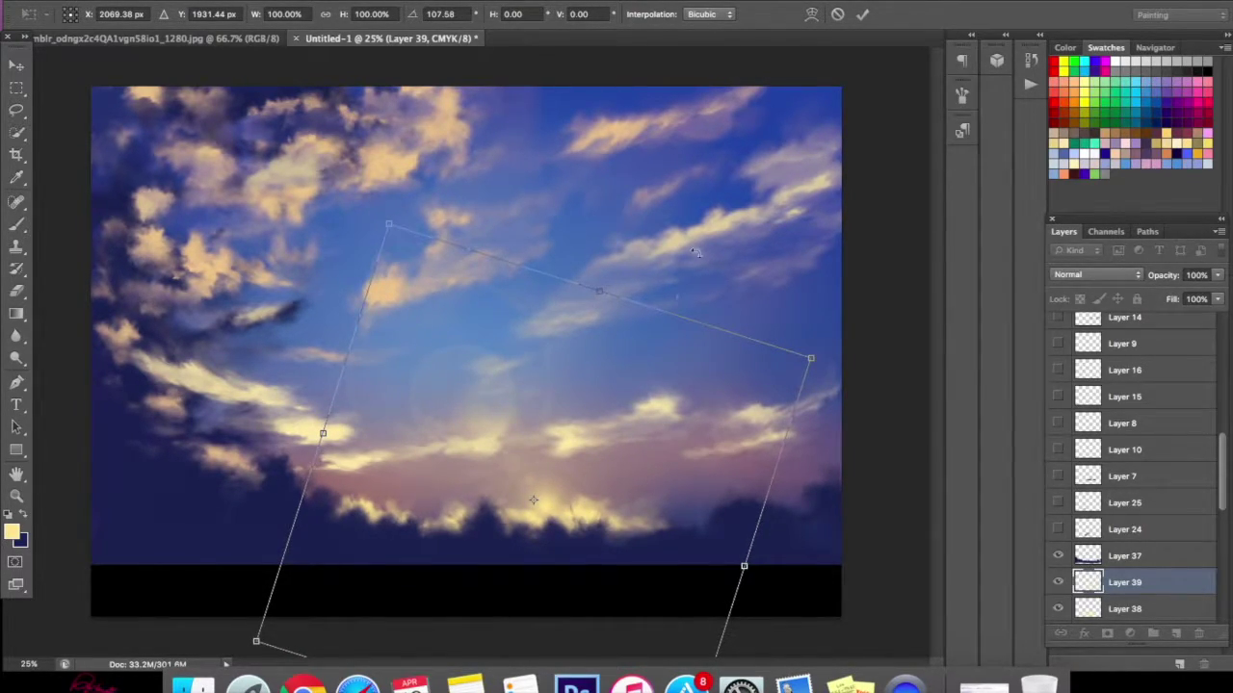
pyautogui.click(863, 14)
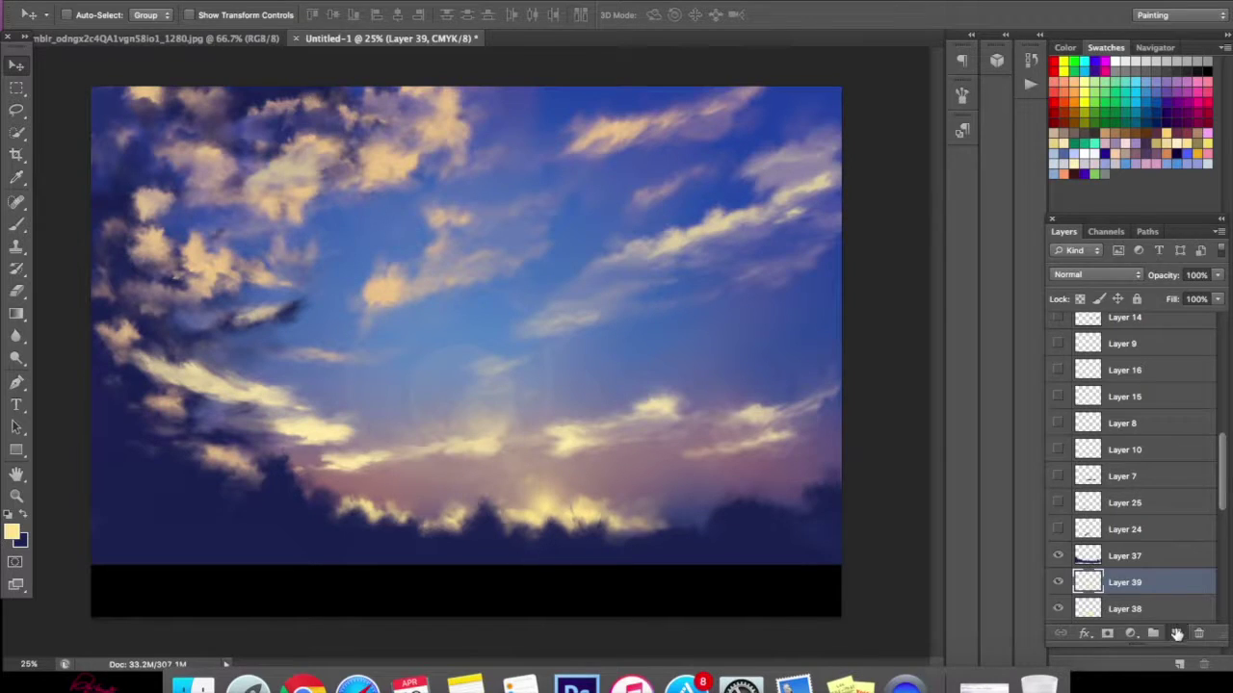
# - Add a new layer above Layer 39, set the foreground colour to near-white #fffdf7 and activate the Brush tool
pyautogui.click(16, 495)
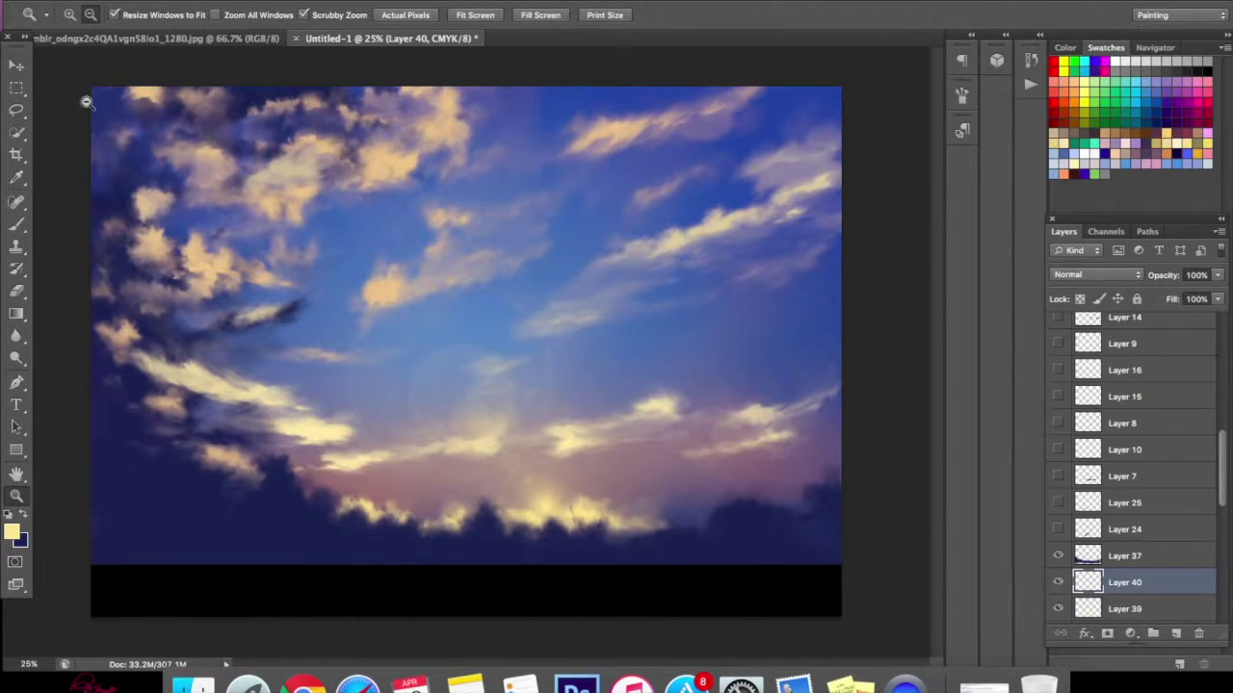
pyautogui.click(561, 422)
pyautogui.click(561, 422)
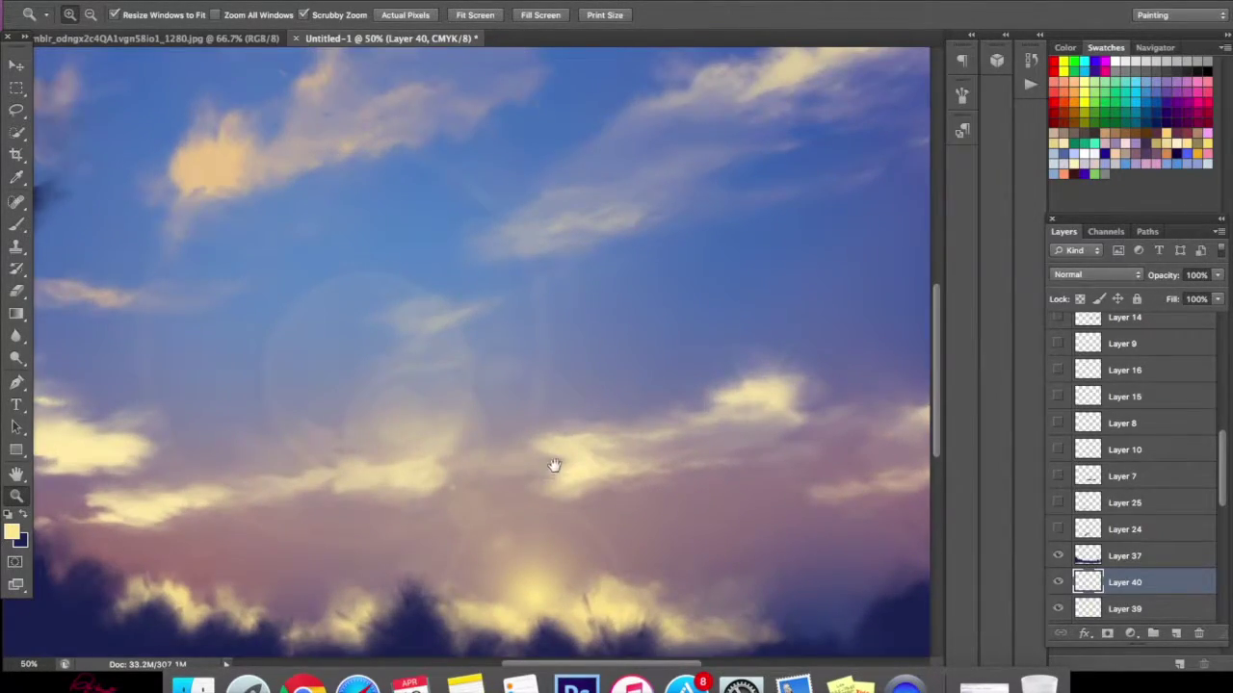
pyautogui.scroll(-3, 553, 468)
pyautogui.click(11, 531)
pyautogui.moveTo(679, 234); pyautogui.dragTo(596, 202)
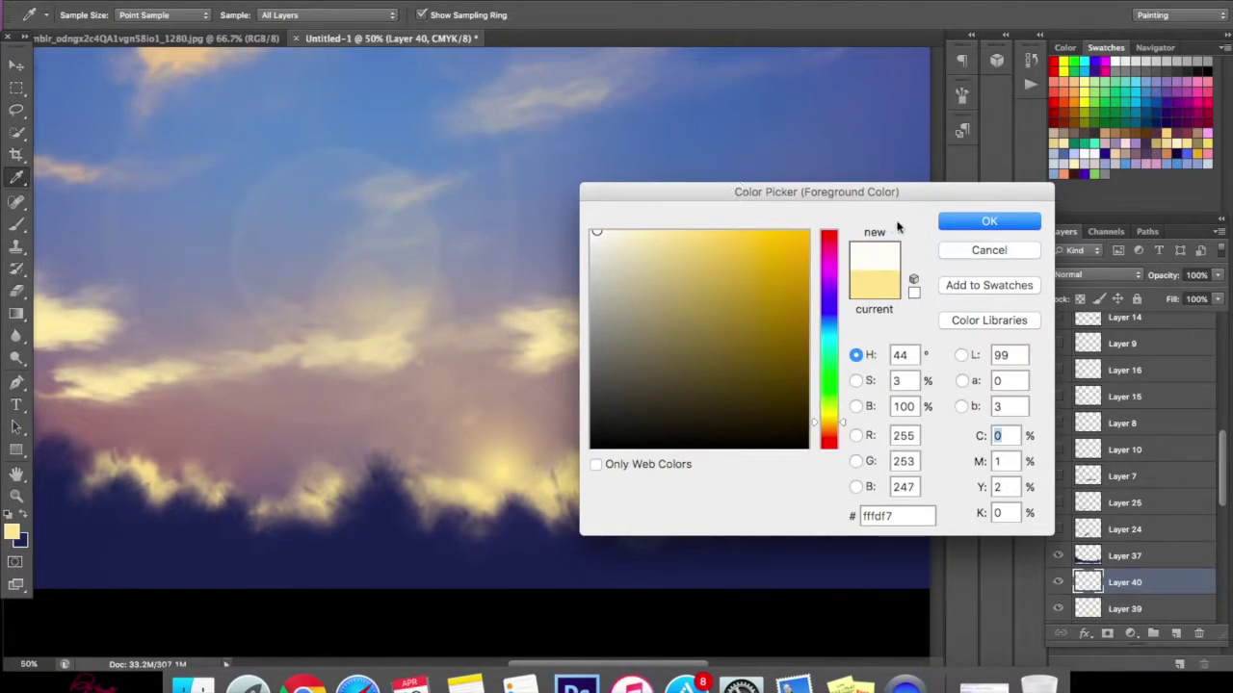
pyautogui.click(989, 221)
pyautogui.click(17, 223)
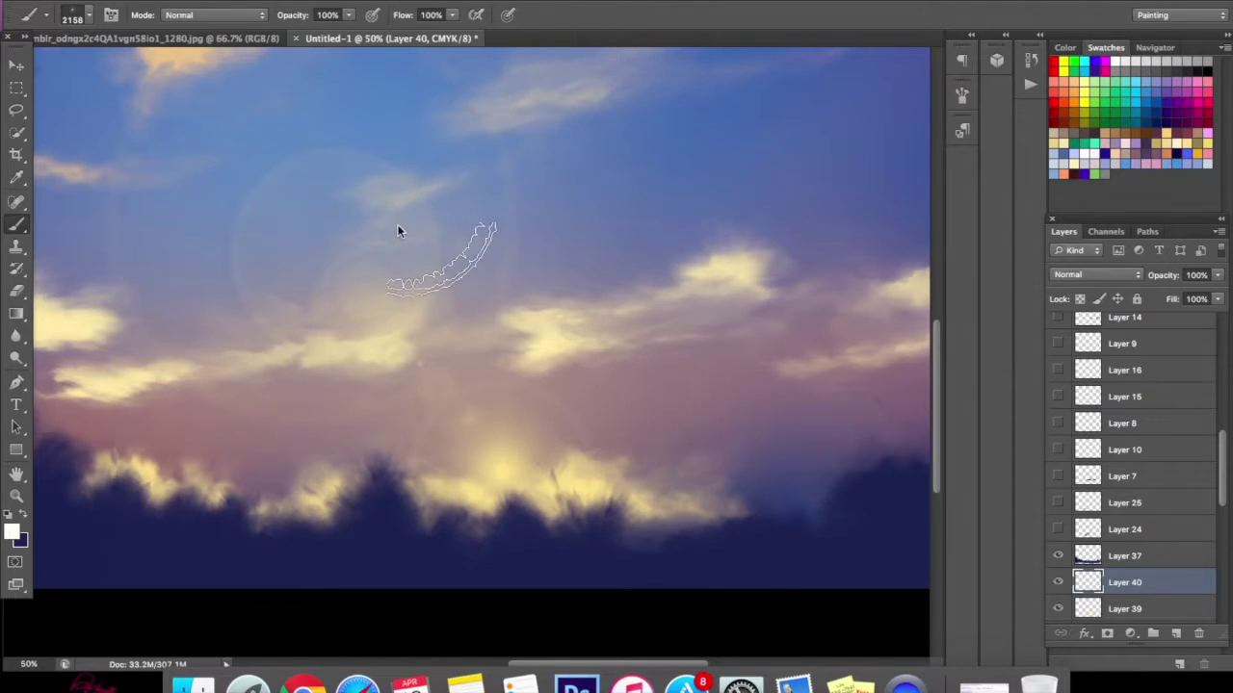
# - Choose a 173 px glow brush preset and dab a small white light spot in the blue sky above the clouds
pyautogui.rightClick(397, 233)
pyautogui.click(547, 399)
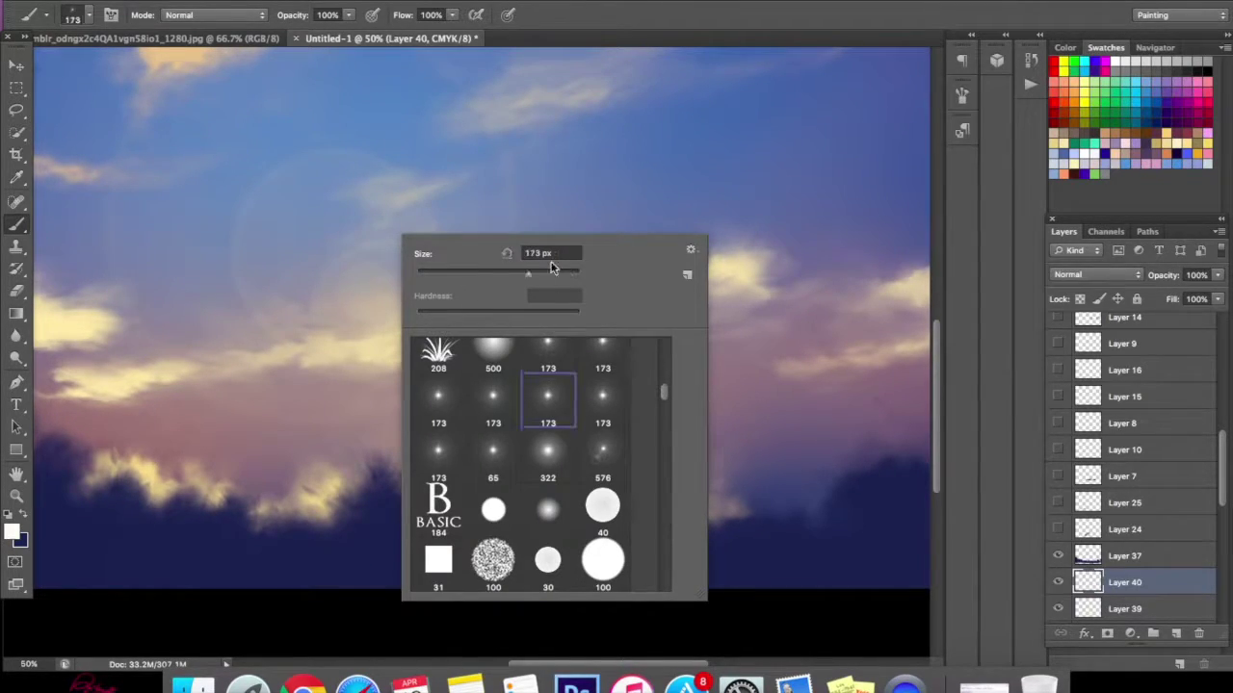
pyautogui.click(629, 185)
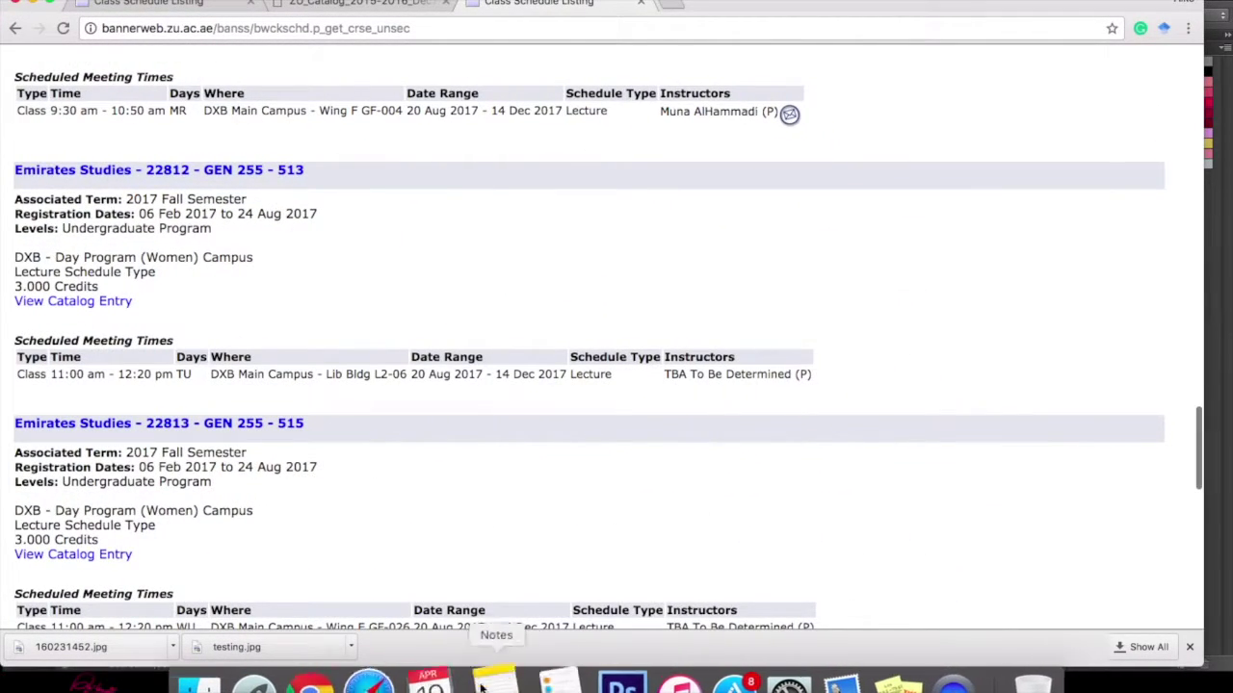
pyautogui.click(610, 678)
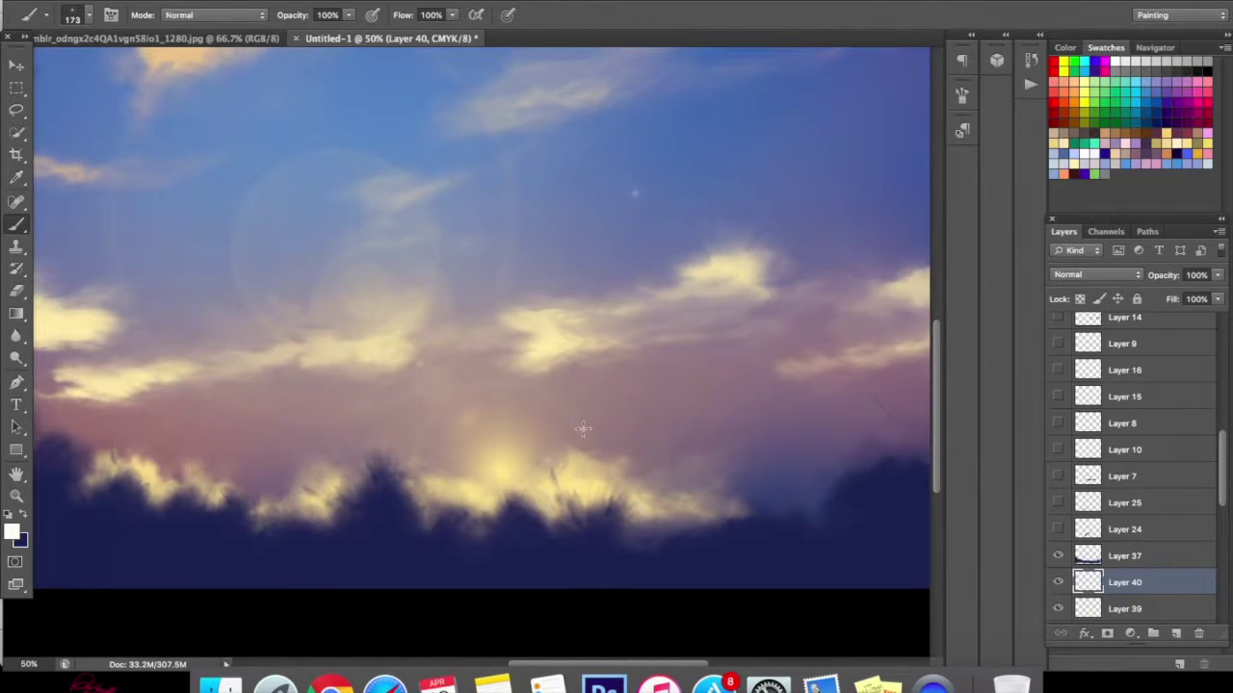
# - Undo the white dab, the addition of Layer 40 and the transformation of the sun glow
pyautogui.click(183, 1)
pyautogui.click(192, 24)
pyautogui.click(183, 1)
pyautogui.click(193, 24)
pyautogui.click(183, 1)
pyautogui.click(199, 24)
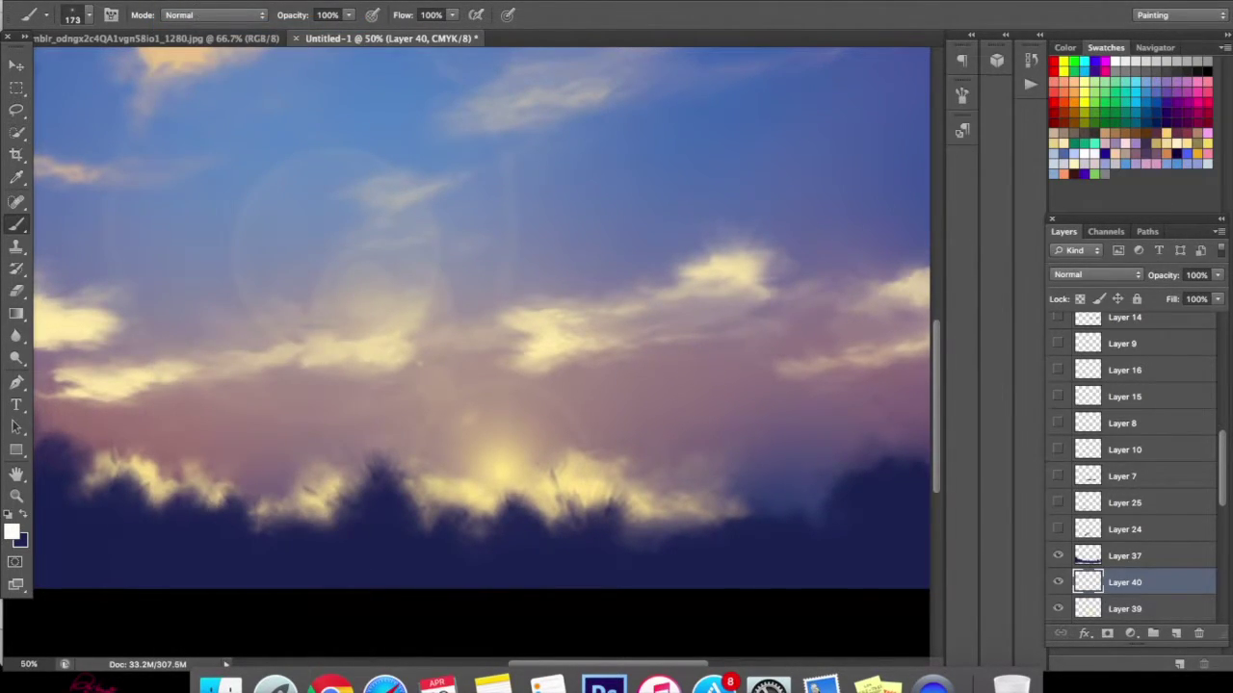
pyautogui.click(183, 1)
pyautogui.click(193, 24)
pyautogui.click(183, 1)
pyautogui.click(193, 24)
# - Try a stroke of small white sparkles across the blue sky with the 173 px glow brush, and undo it
pyautogui.rightClick(222, 143)
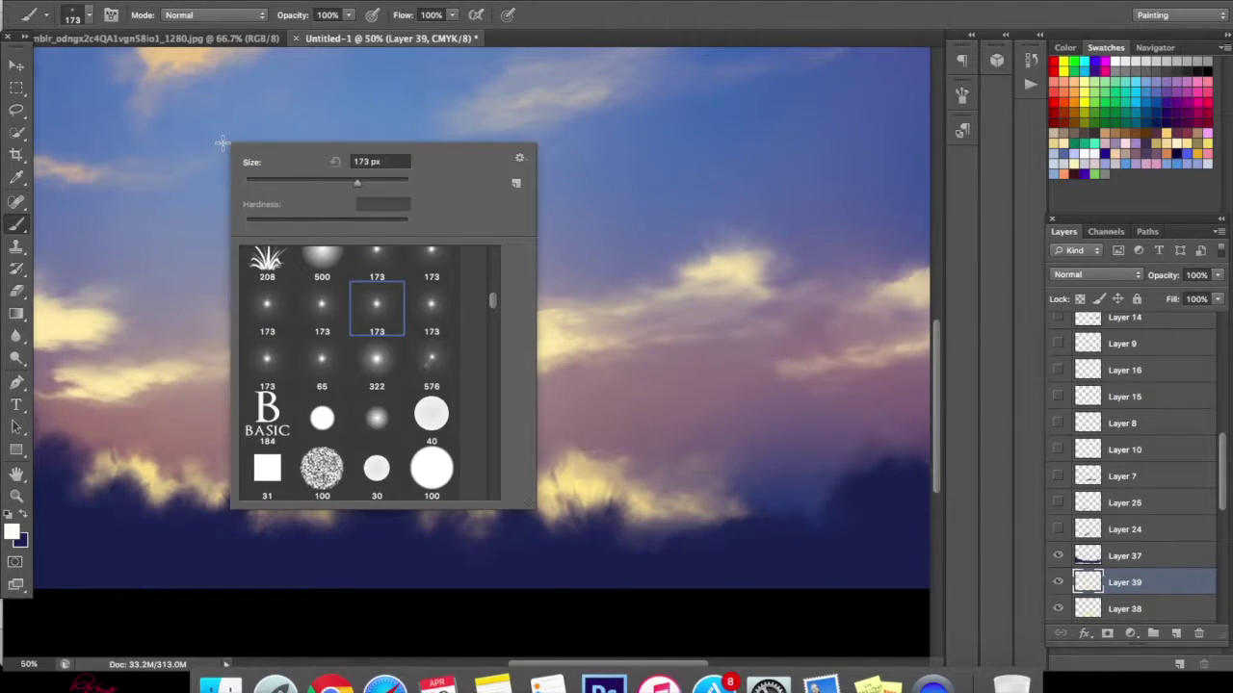
pyautogui.click(16, 494)
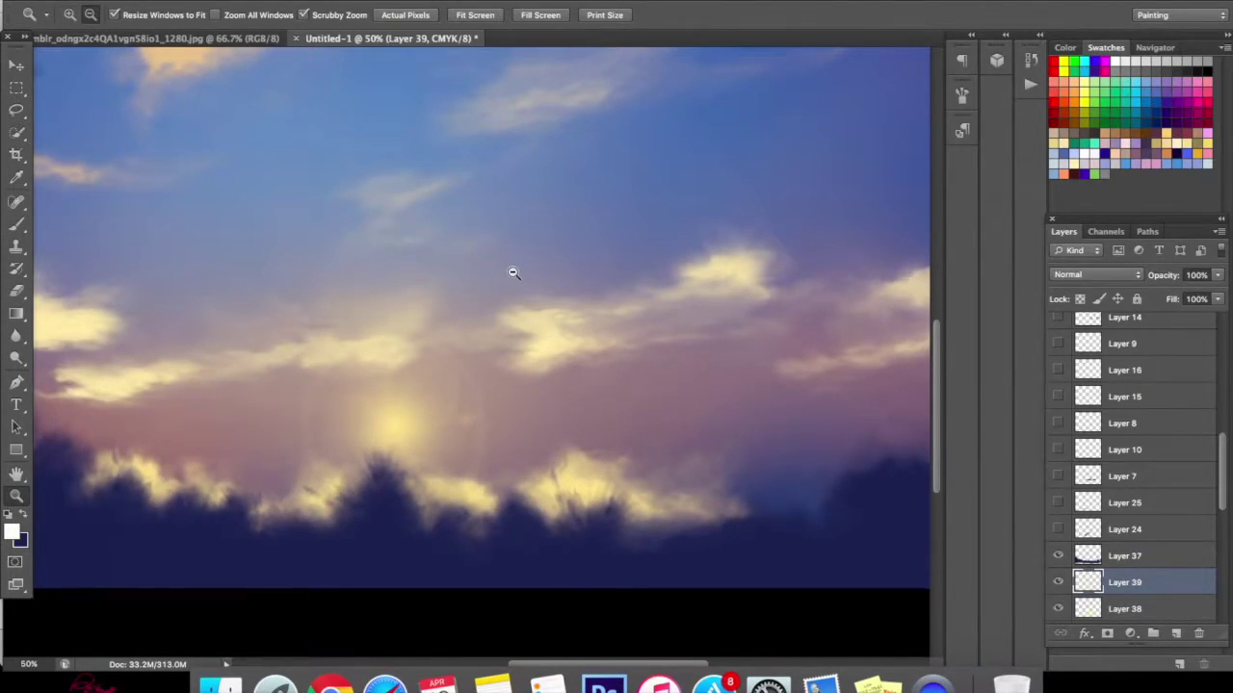
pyautogui.keyDown('alt'); pyautogui.click(514, 272); pyautogui.keyUp('alt')
pyautogui.keyDown('alt'); pyautogui.click(513, 270); pyautogui.keyUp('alt')
pyautogui.press('b')
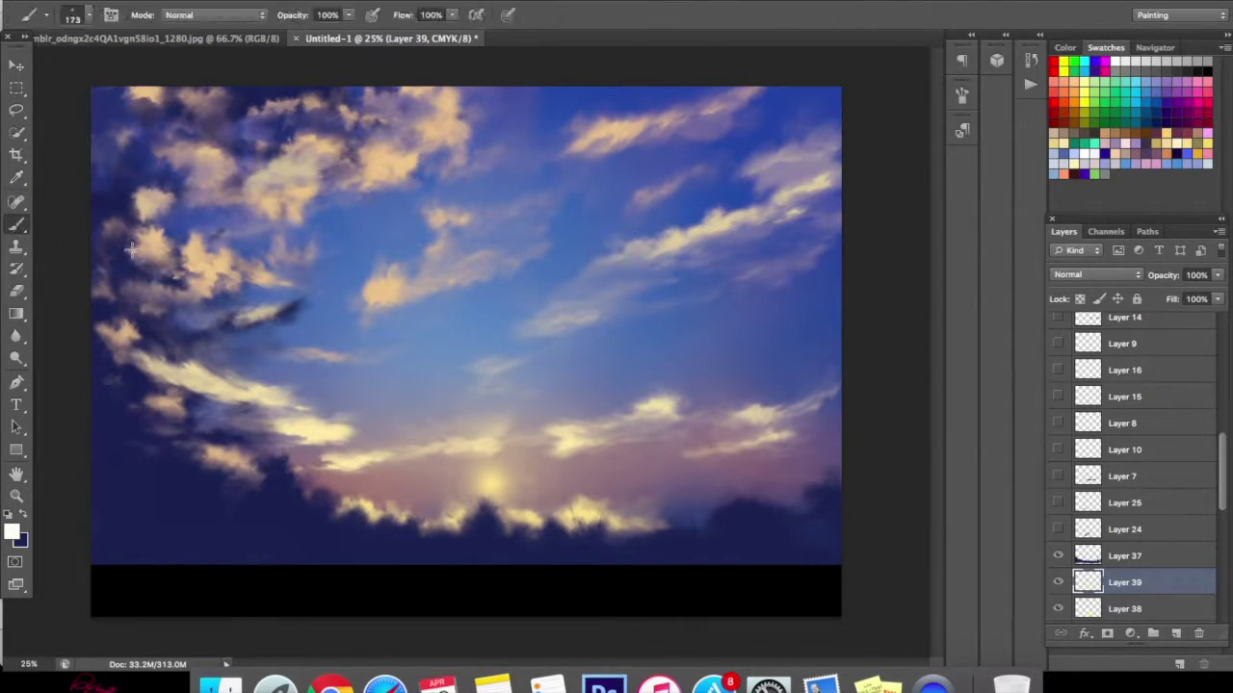
pyautogui.moveTo(549, 339)
pyautogui.mouseDown()
pyautogui.moveTo(590, 339)
pyautogui.moveTo(591, 273)
pyautogui.mouseUp()
pyautogui.click(197, 5)
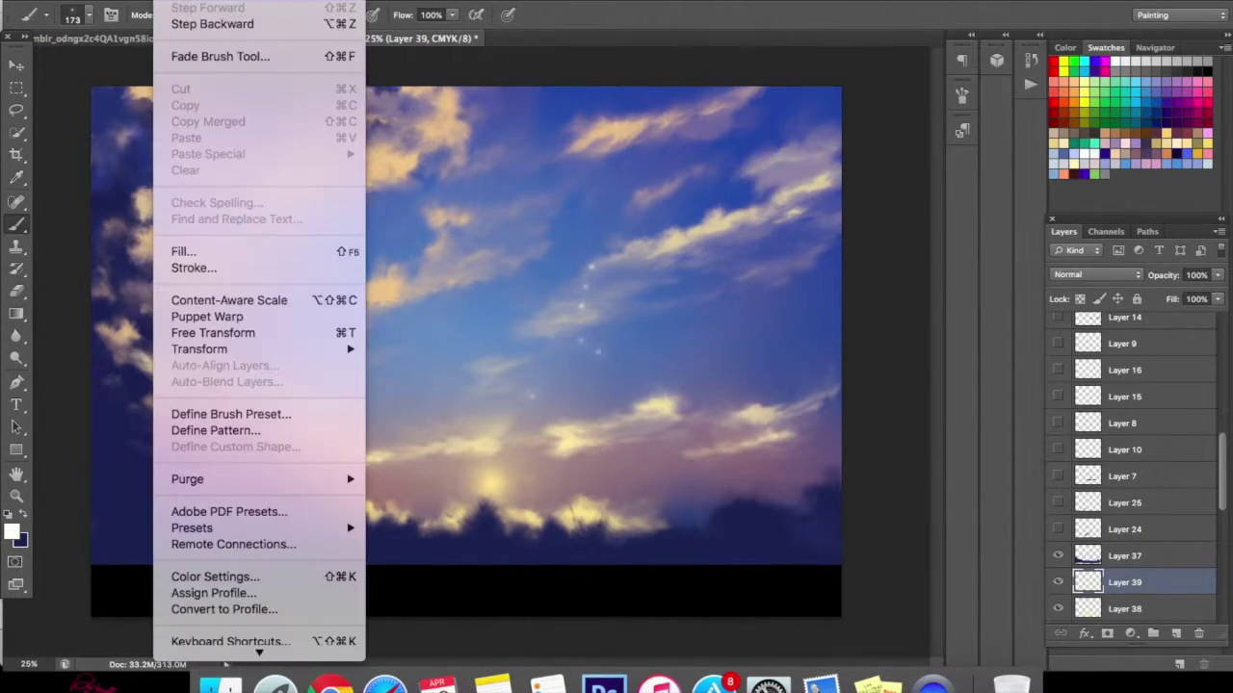
pyautogui.click(241, 28)
# - Try a white light dab in the blue sky with a glow brush preset enlarged to 1447 px, and undo it
pyautogui.rightClick(627, 295)
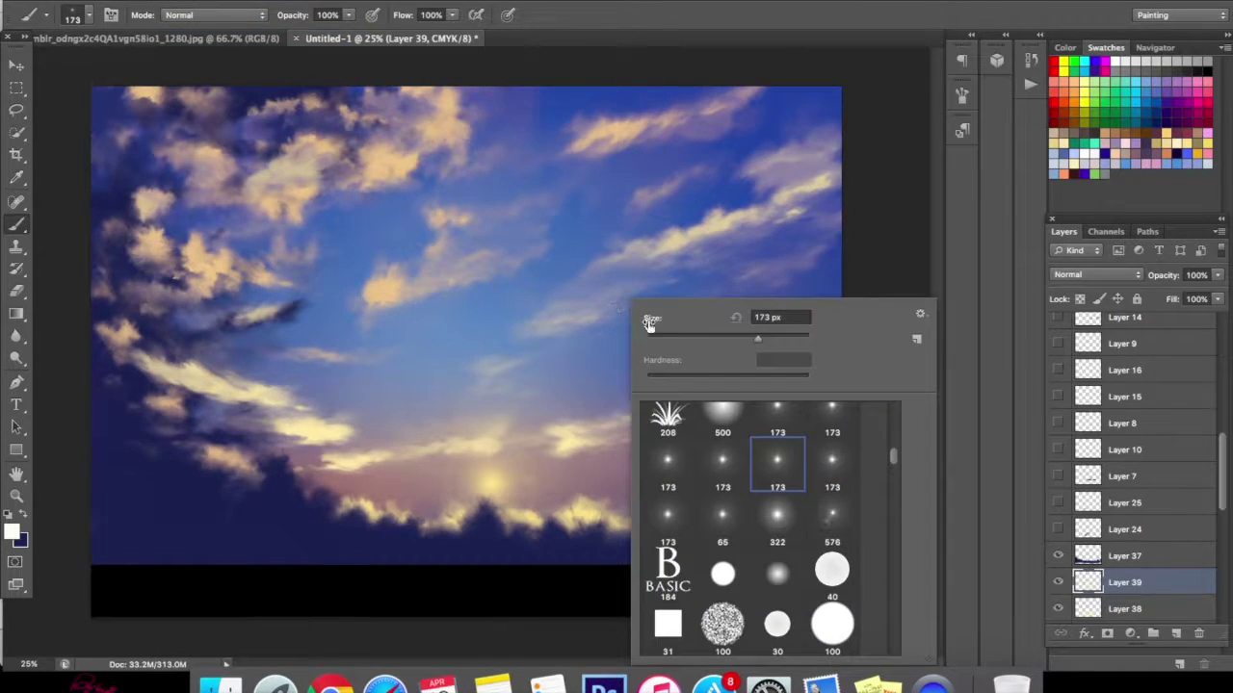
pyautogui.click(827, 458)
pyautogui.moveTo(769, 341); pyautogui.dragTo(696, 318)
pyautogui.click(589, 353)
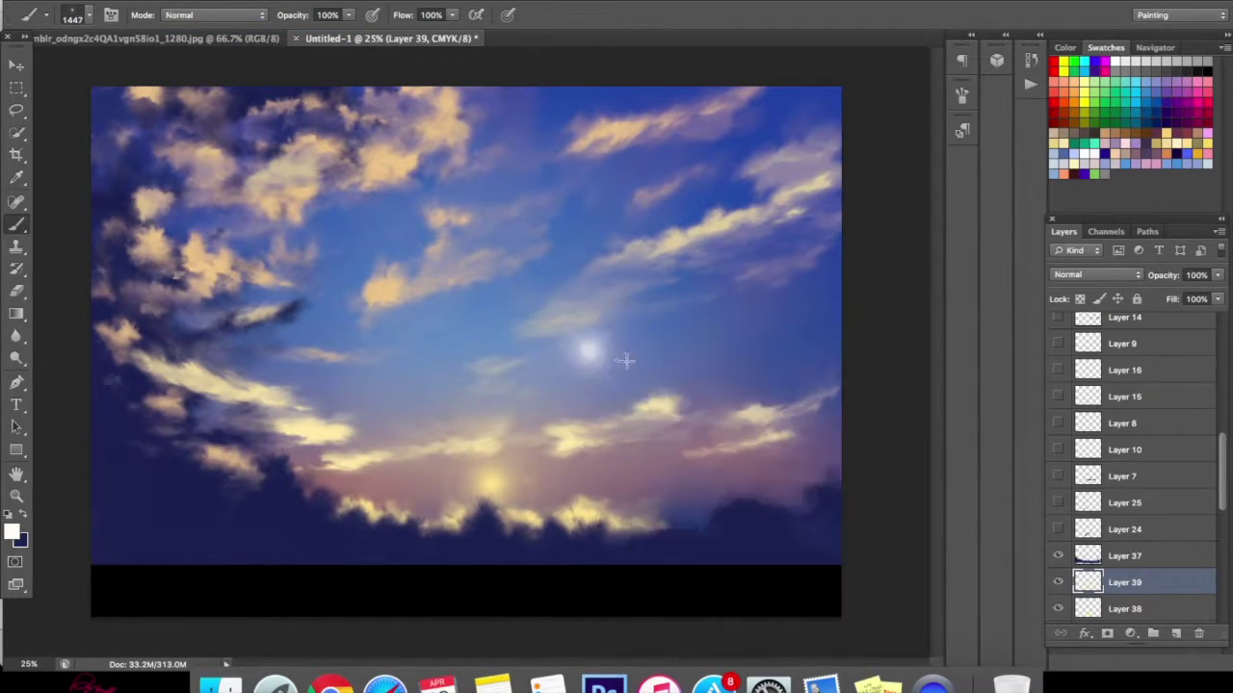
pyautogui.click(186, 2)
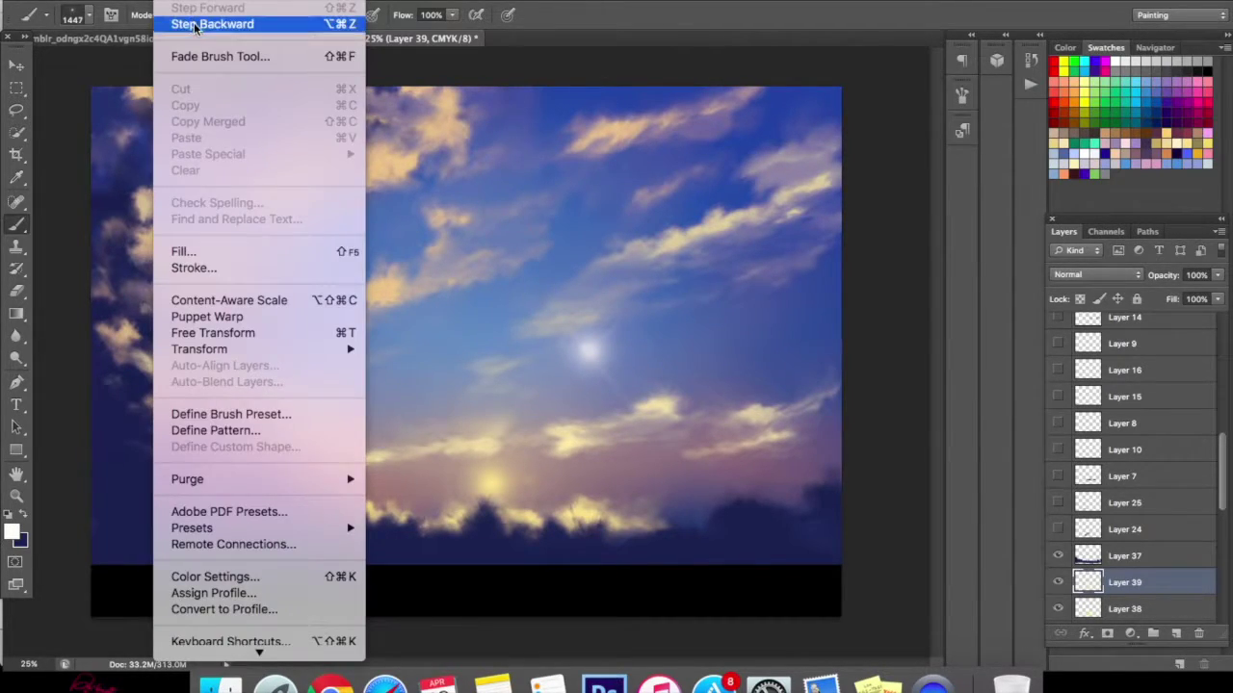
pyautogui.click(193, 13)
# - Compare the painting with and without Layers 38 and 39, and move Layer 39's sun glow right and down behind the horizon clouds
pyautogui.click(20, 498)
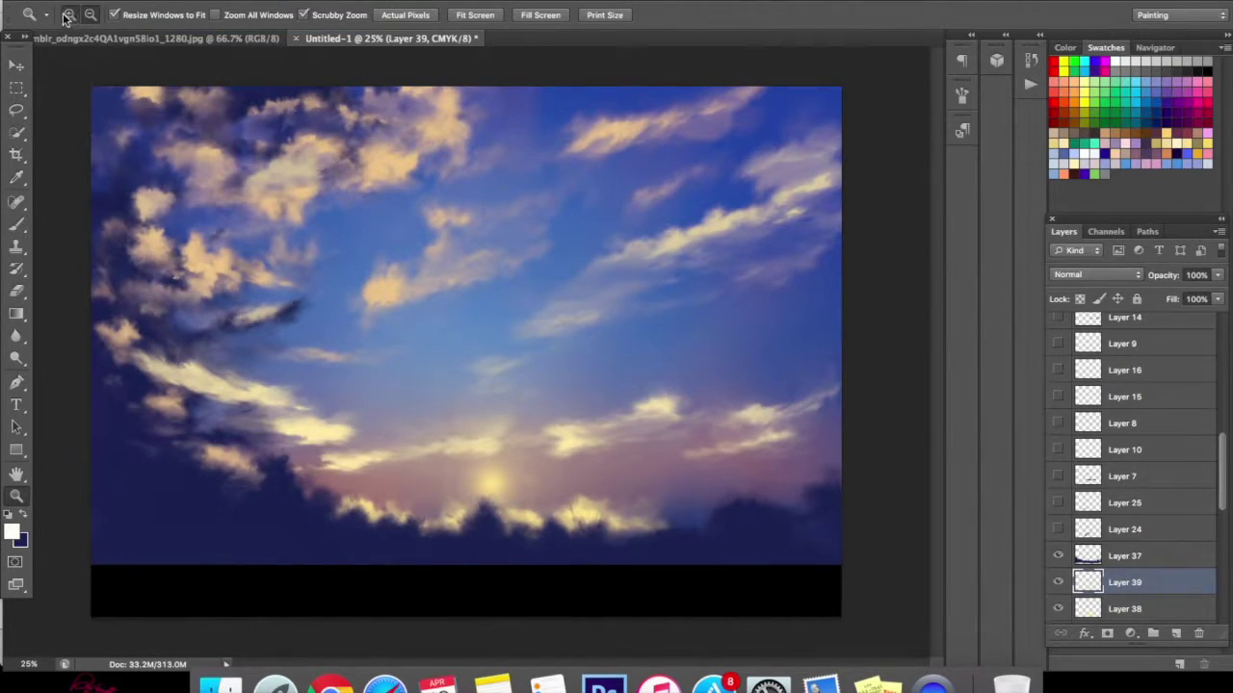
pyautogui.click(498, 429)
pyautogui.click(498, 452)
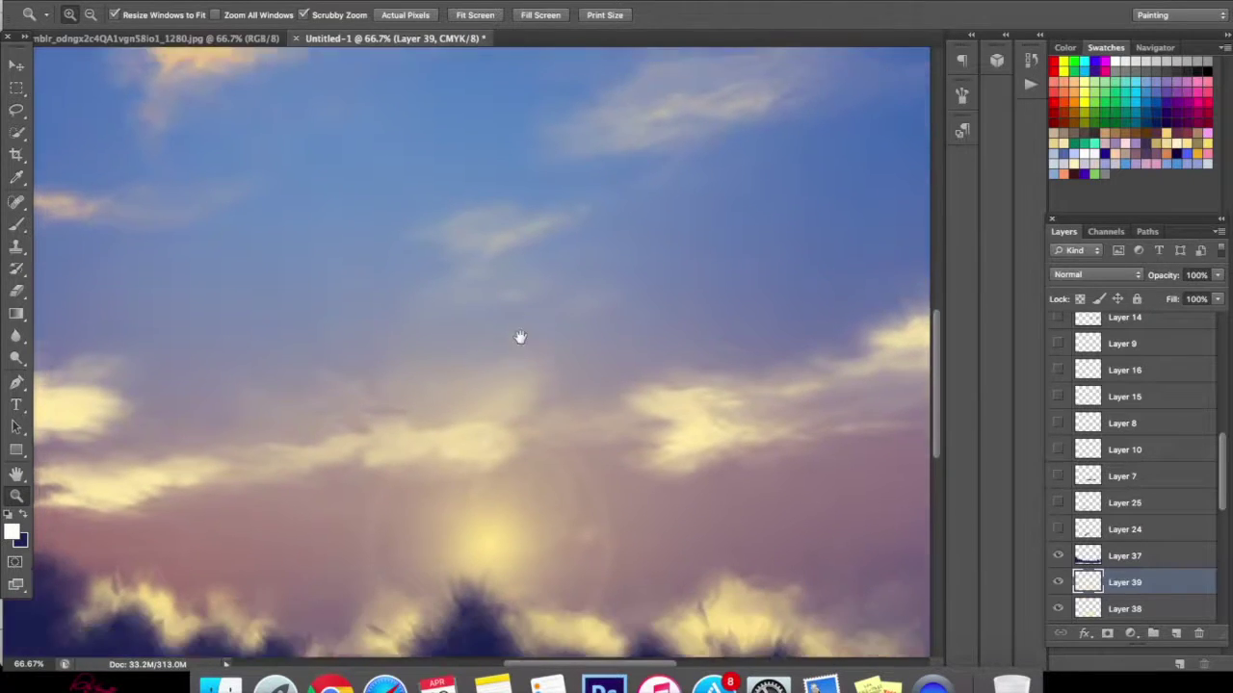
pyautogui.moveTo(518, 350); pyautogui.dragTo(510, 214)
pyautogui.click(1058, 609)
pyautogui.click(1058, 608)
pyautogui.click(1058, 583)
pyautogui.click(1058, 586)
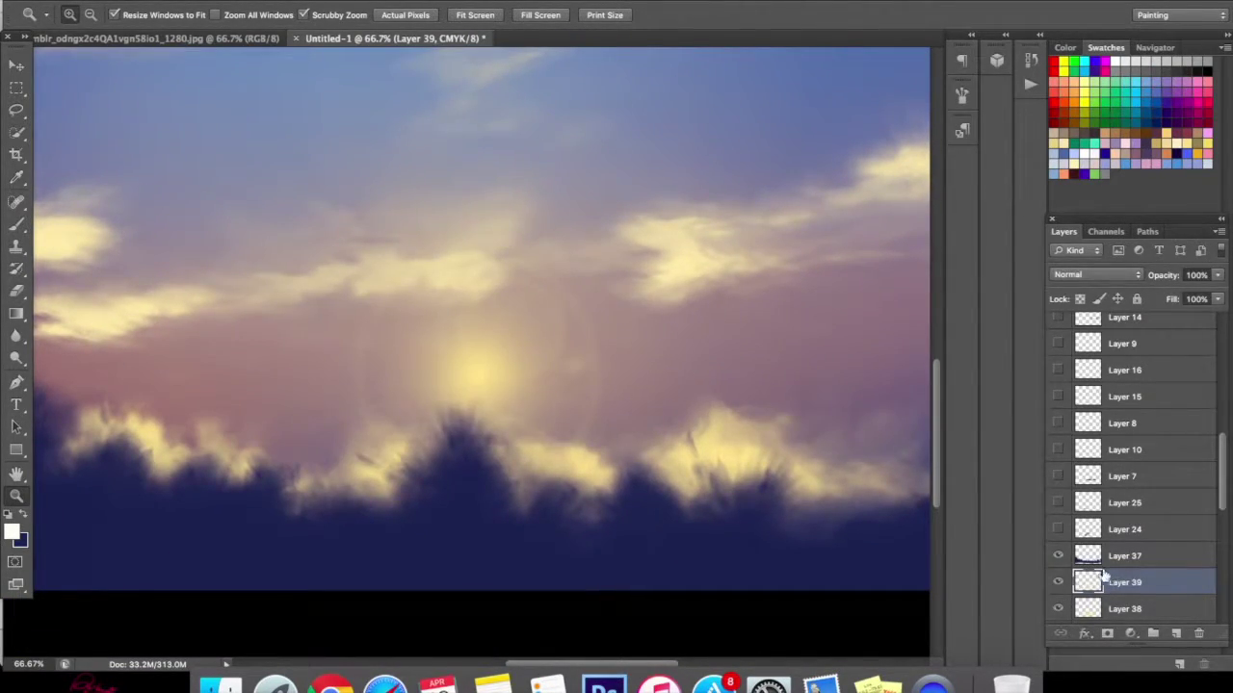
pyautogui.click(16, 65)
pyautogui.moveTo(538, 375); pyautogui.dragTo(645, 432)
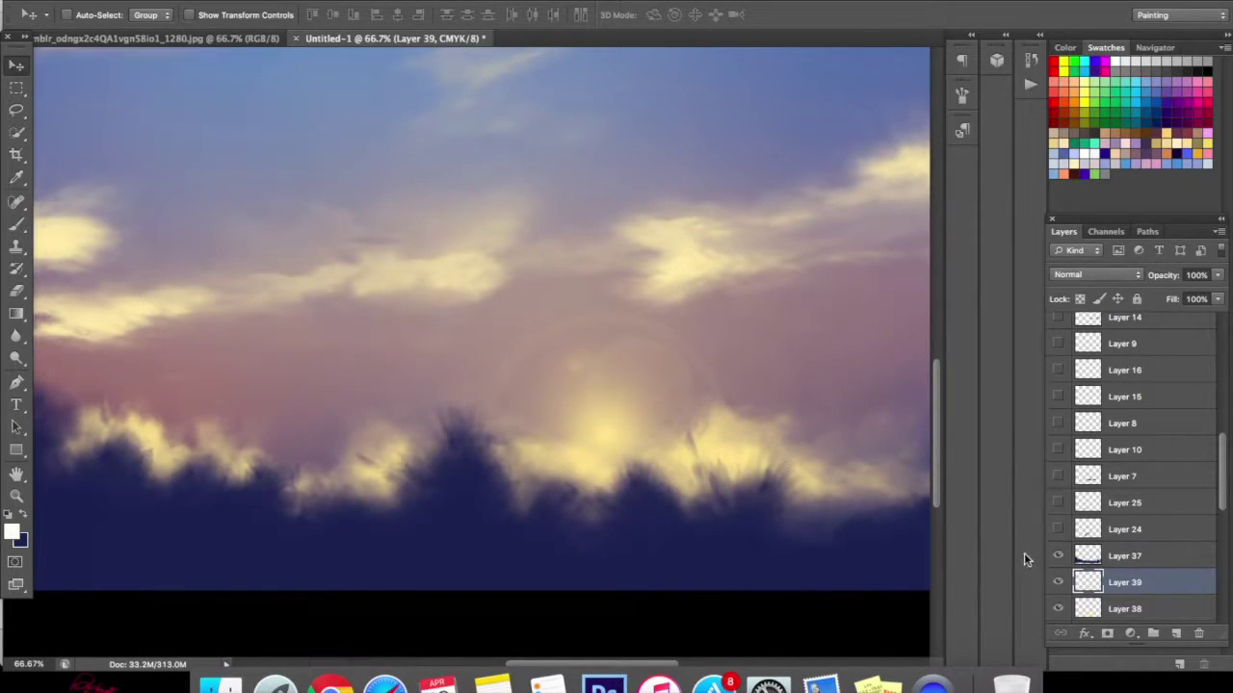
pyautogui.moveTo(646, 414)
pyautogui.mouseDown()
pyautogui.moveTo(660, 424)
pyautogui.moveTo(639, 423)
pyautogui.mouseUp()
# - Add a new layer above Layer 39 and dab a white light spot in the sky with a 353 px glow brush
pyautogui.click(1175, 634)
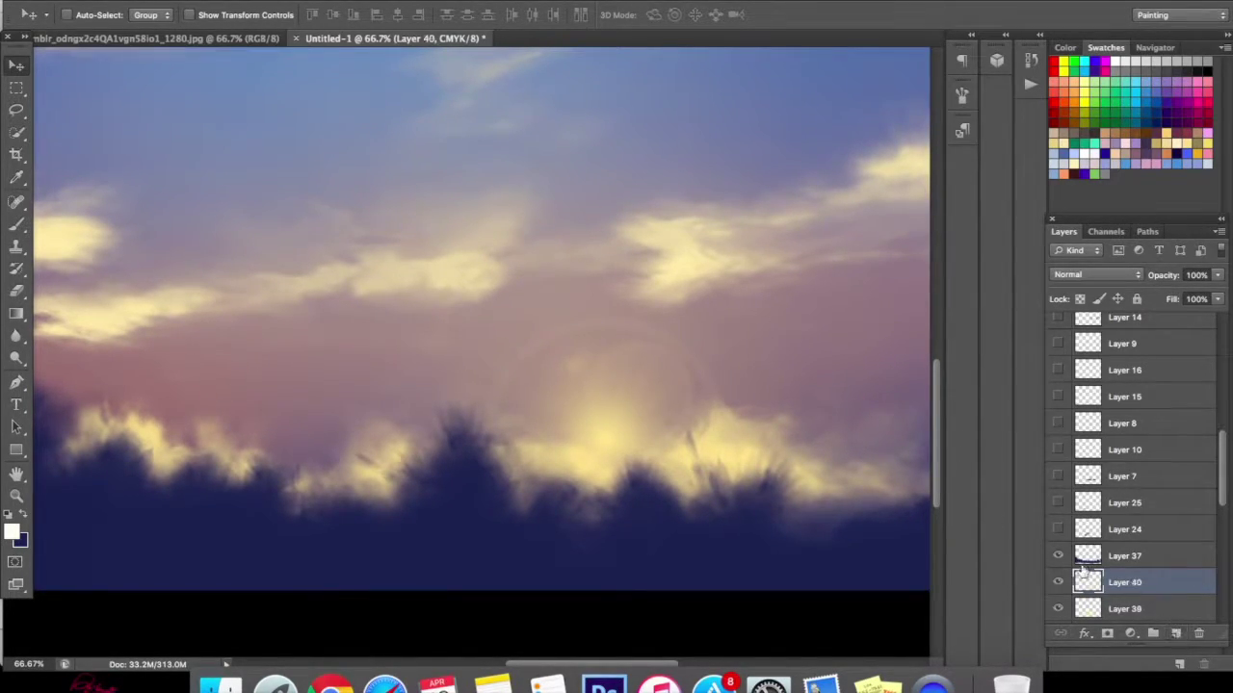
pyautogui.click(16, 224)
pyautogui.rightClick(636, 207)
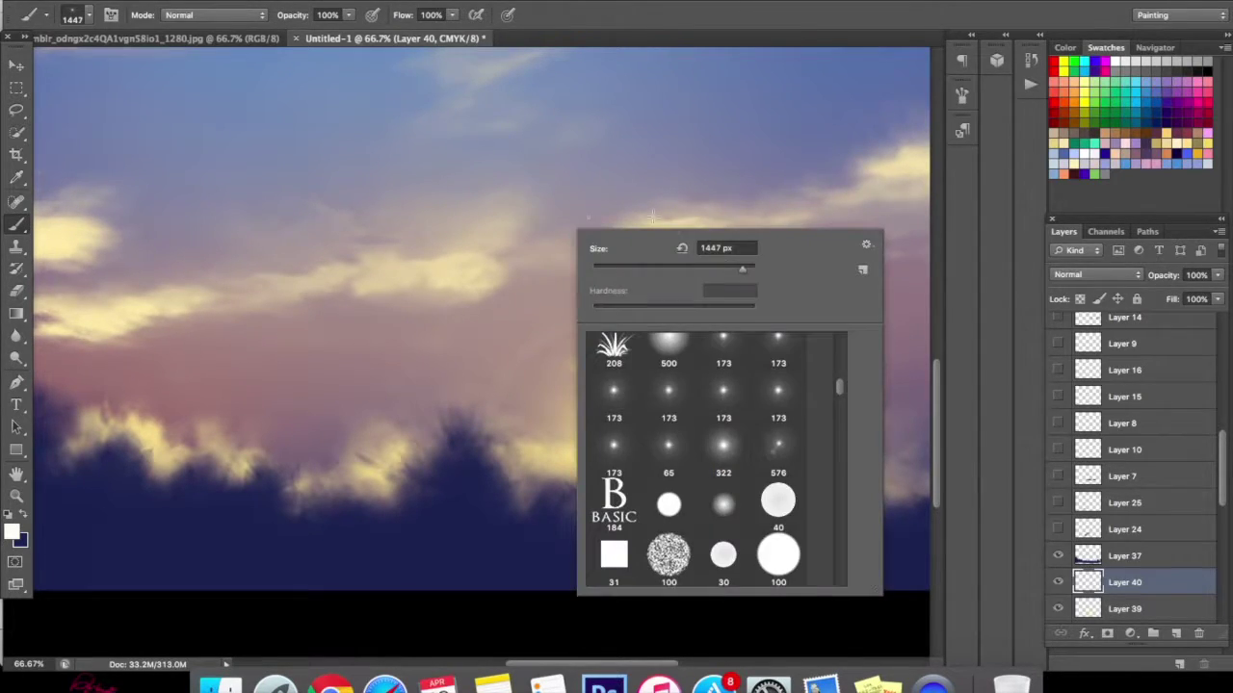
pyautogui.press('Return')
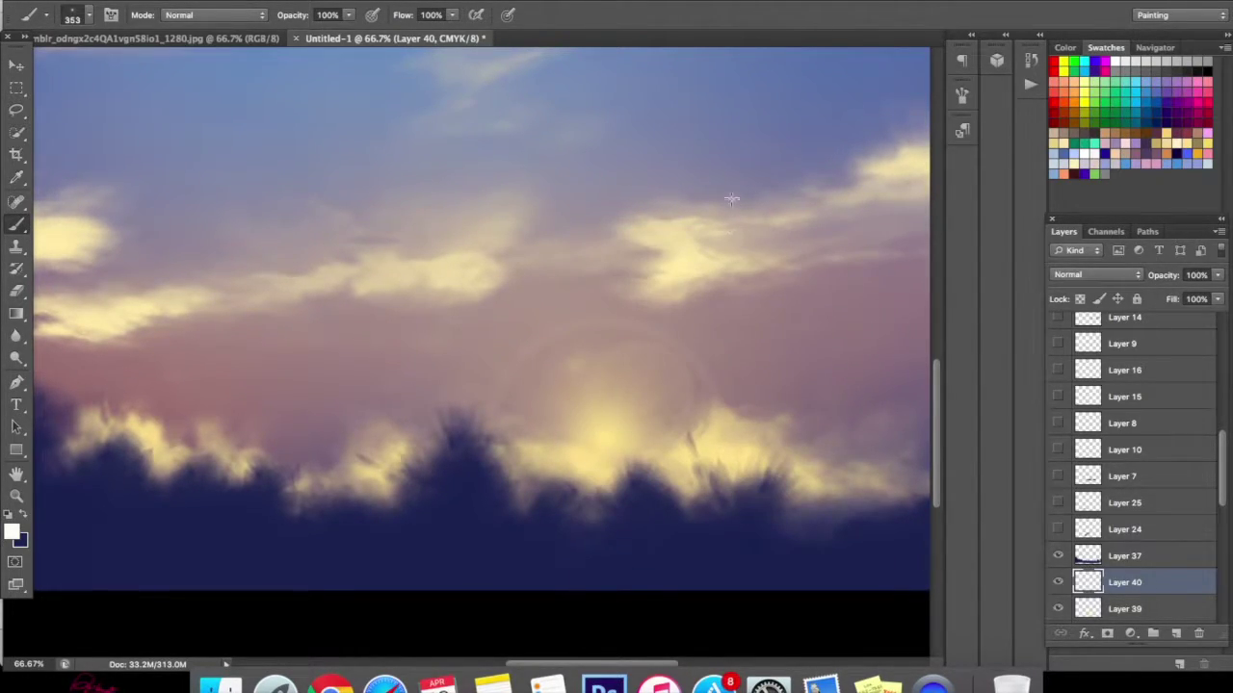
pyautogui.click(740, 172)
# - Move the white light spot onto the centre of the yellow sun glow at the horizon
pyautogui.press('z')
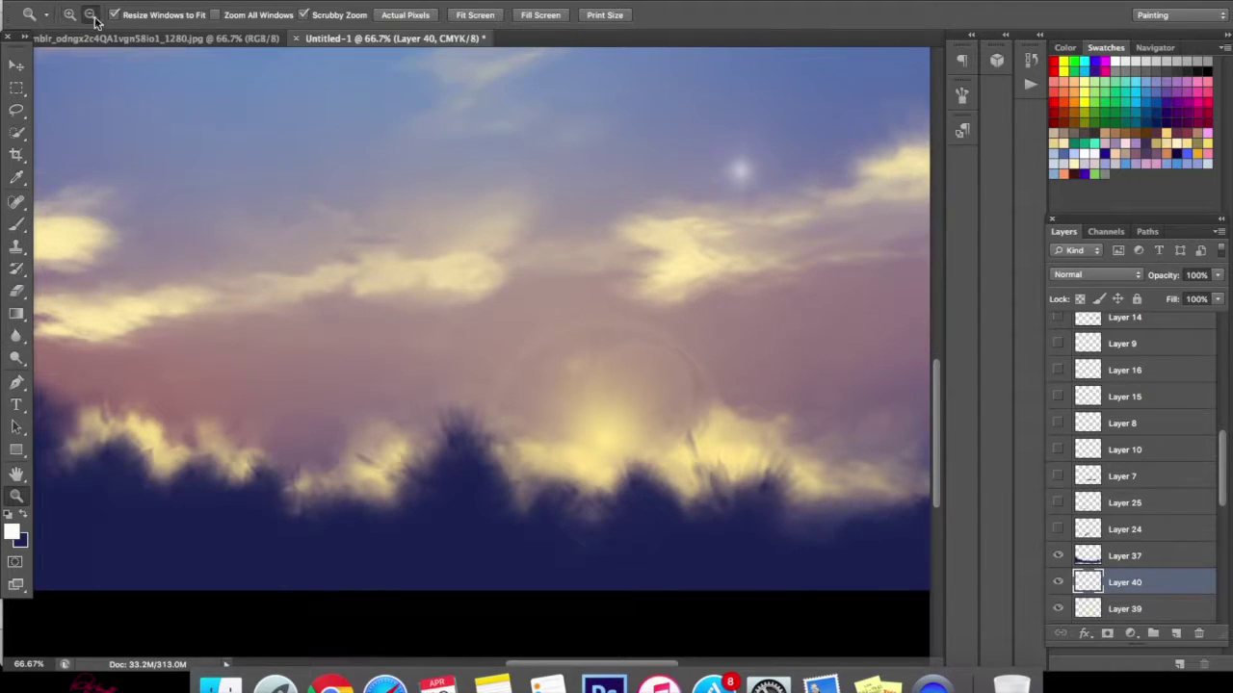
pyautogui.click(20, 67)
pyautogui.moveTo(765, 170)
pyautogui.mouseDown()
pyautogui.moveTo(627, 423)
pyautogui.moveTo(637, 435)
pyautogui.moveTo(664, 317)
pyautogui.moveTo(608, 439)
pyautogui.moveTo(622, 441)
pyautogui.moveTo(608, 438)
pyautogui.mouseUp()
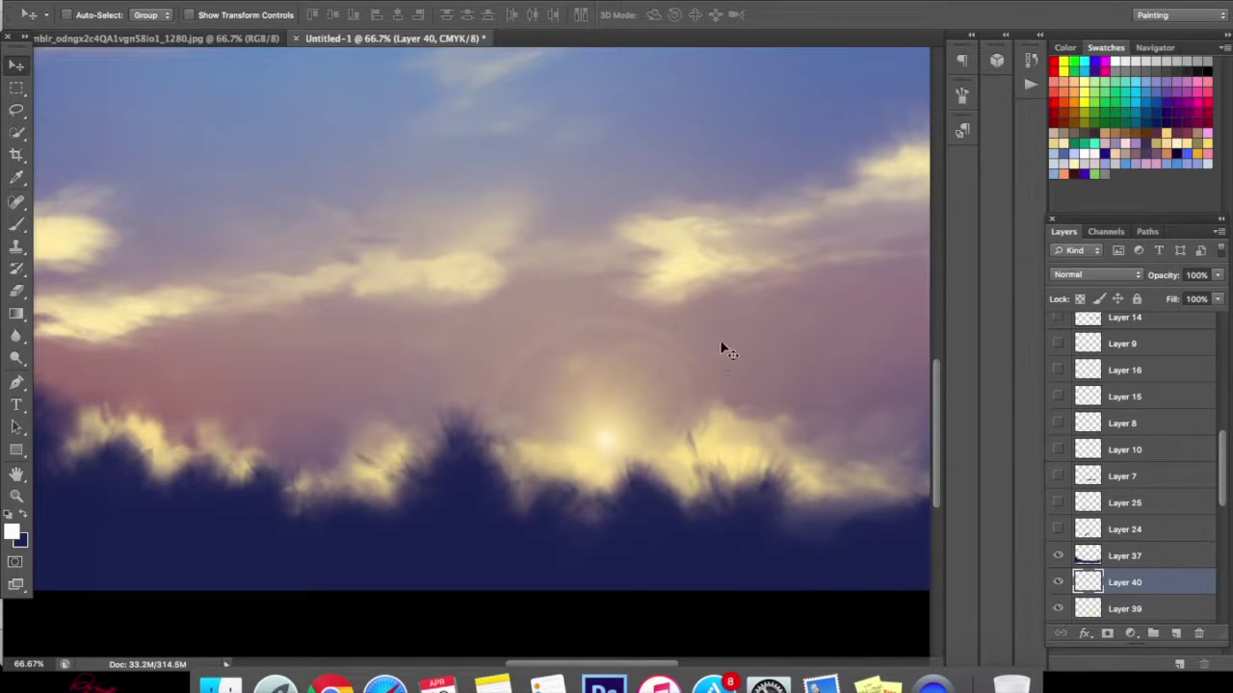
pyautogui.click(15, 495)
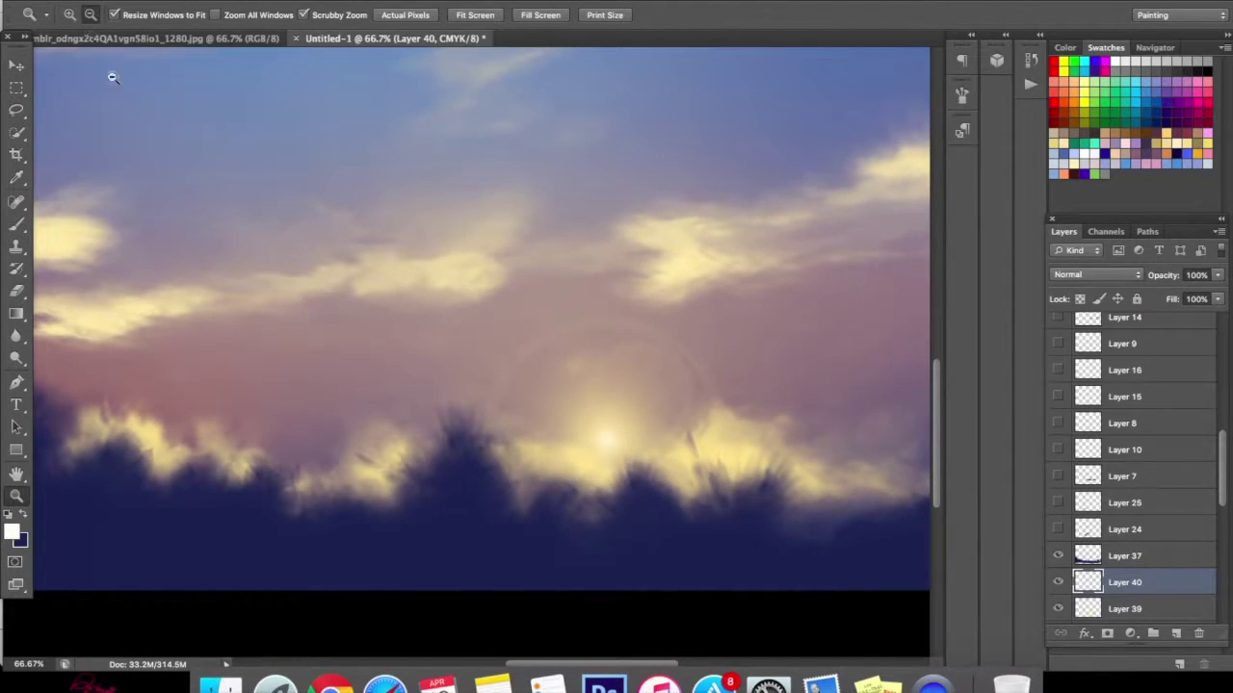
pyautogui.keyDown('alt'); pyautogui.click(222, 208); pyautogui.keyUp('alt')
pyautogui.keyDown('alt'); pyautogui.click(221, 208); pyautogui.keyUp('alt')
pyautogui.keyDown('alt'); pyautogui.click(729, 266); pyautogui.keyUp('alt')
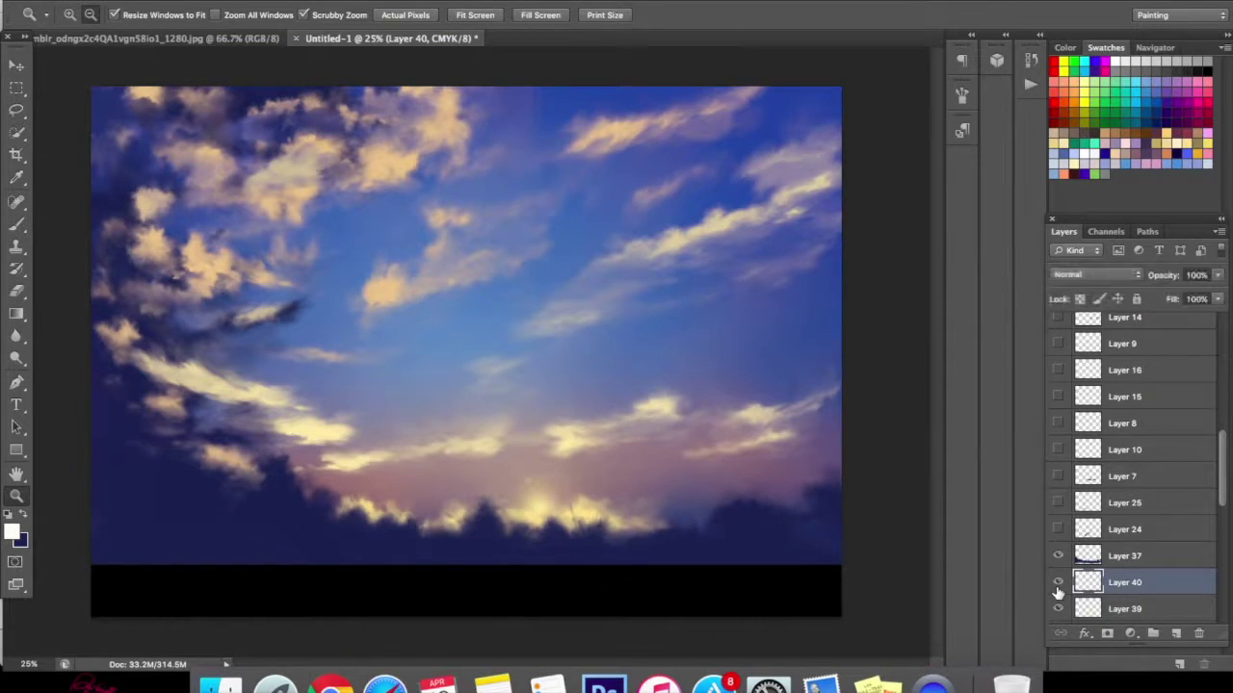
# - Compare the painting with the sun glow on Layer 39 and the yellow cloud rims on Layer 38 hidden and shown
pyautogui.click(1057, 608)
pyautogui.click(1057, 609)
pyautogui.click(1057, 608)
pyautogui.click(1057, 609)
pyautogui.moveTo(1225, 493); pyautogui.dragTo(1225, 514)
pyautogui.click(1056, 572)
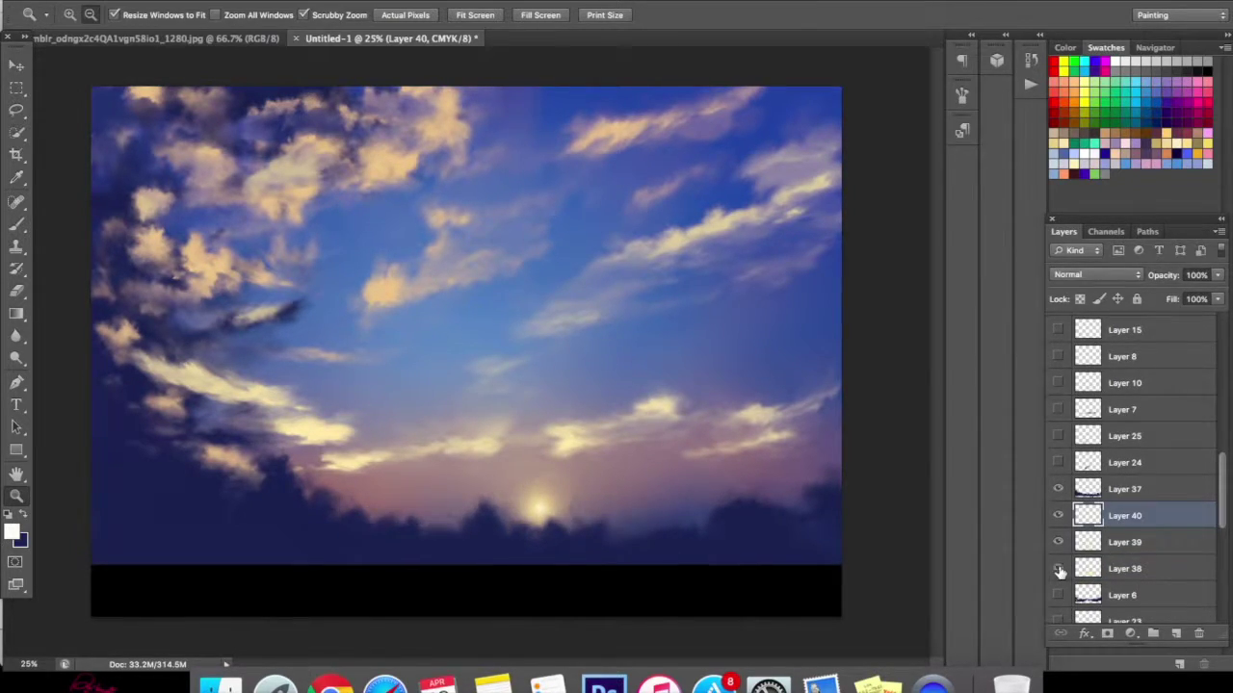
pyautogui.click(1059, 570)
pyautogui.click(1058, 544)
pyautogui.click(1059, 545)
# - Hide the white light spot on Layer 40 and compare the horizon with and without Layer 39's sun glow
pyautogui.click(1057, 516)
pyautogui.click(1059, 544)
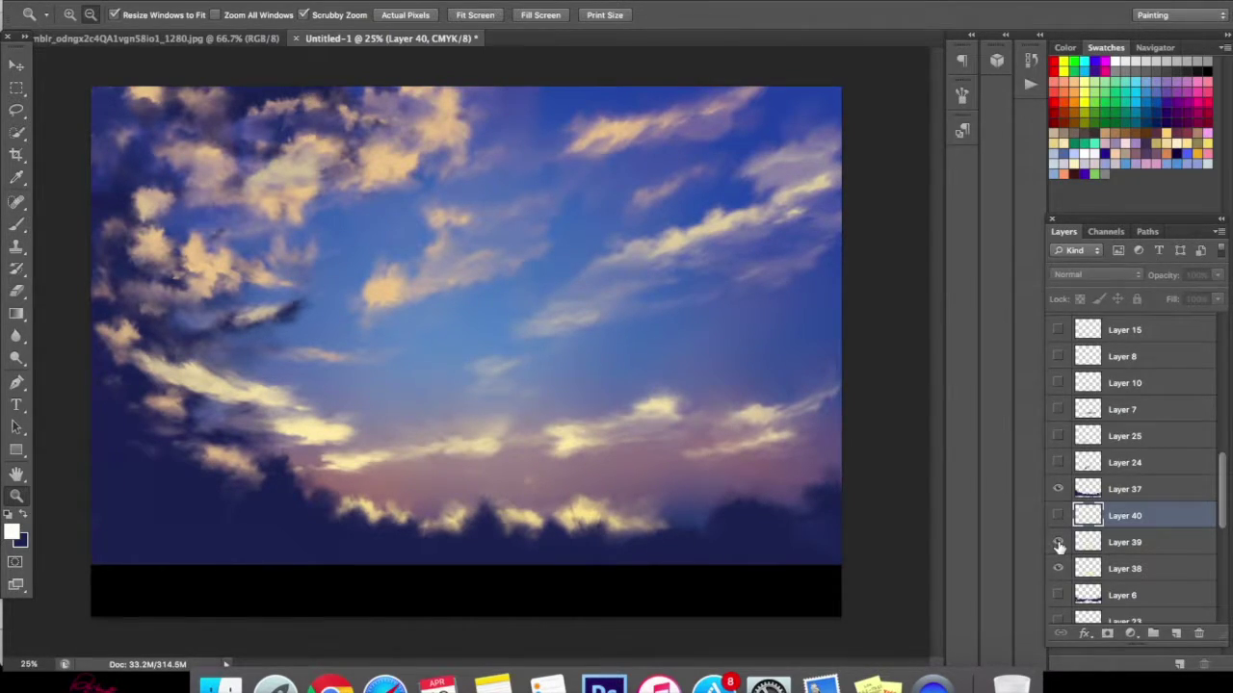
pyautogui.click(1058, 545)
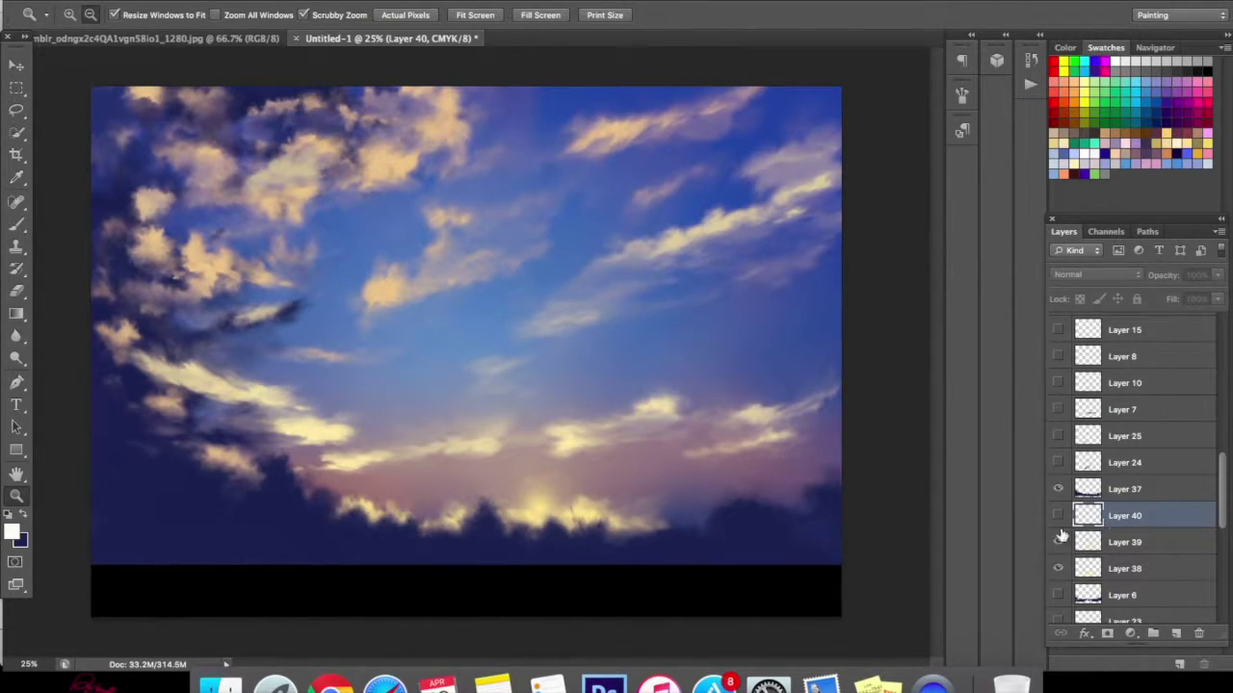
pyautogui.click(1058, 544)
pyautogui.click(1058, 544)
# - Move the sun glow on Layer 39 up from the horizon into the blue sky above the clouds
pyautogui.click(1108, 540)
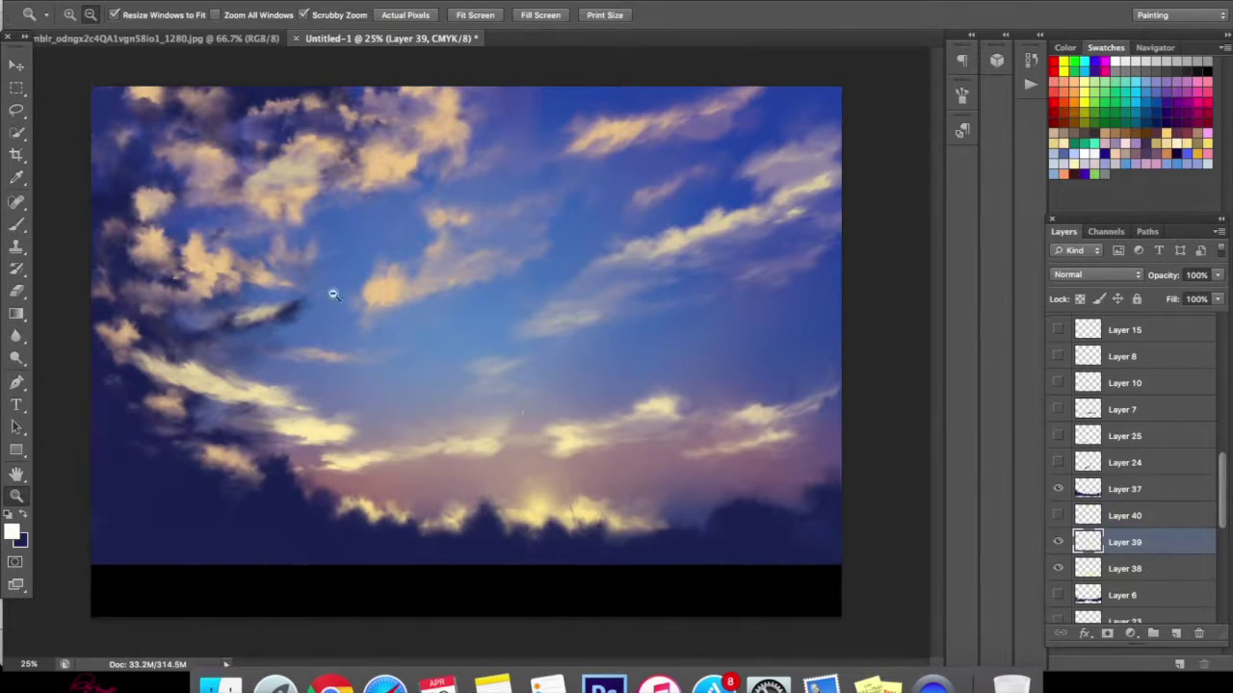
pyautogui.click(16, 65)
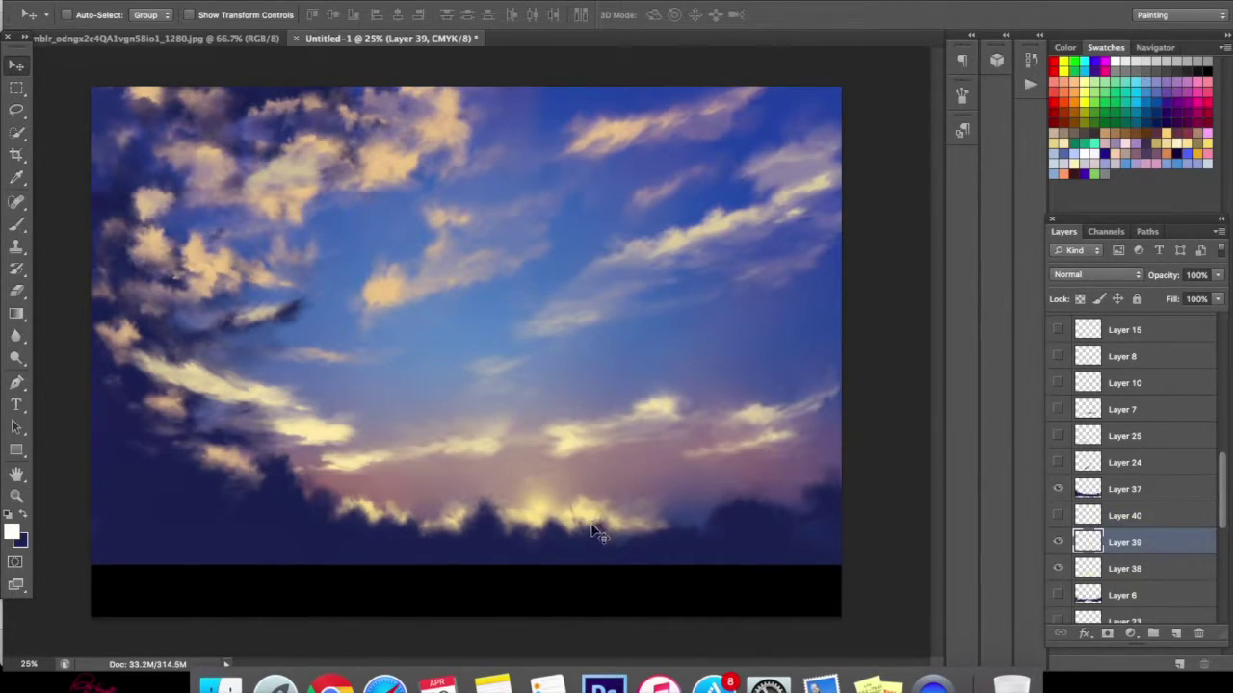
pyautogui.moveTo(568, 503); pyautogui.dragTo(564, 527)
pyautogui.click(1058, 542)
pyautogui.click(1058, 545)
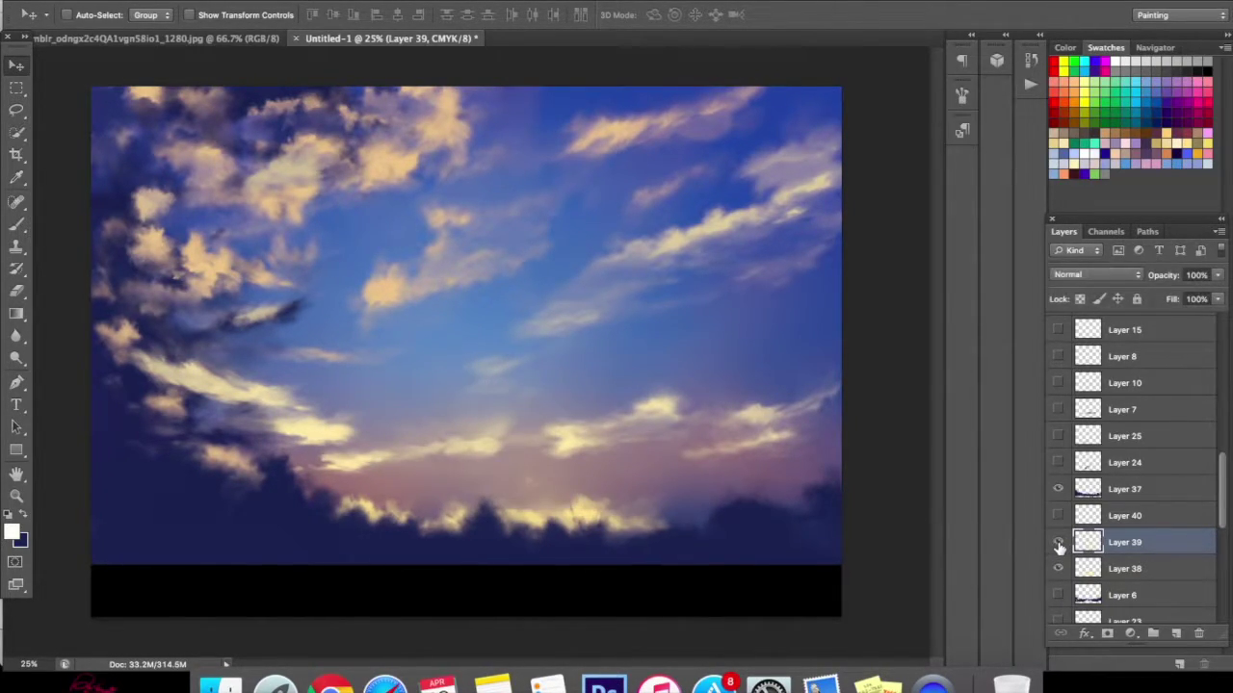
pyautogui.moveTo(538, 512)
pyautogui.mouseDown()
pyautogui.moveTo(530, 490)
pyautogui.moveTo(562, 512)
pyautogui.mouseUp()
pyautogui.moveTo(572, 510); pyautogui.dragTo(600, 361)
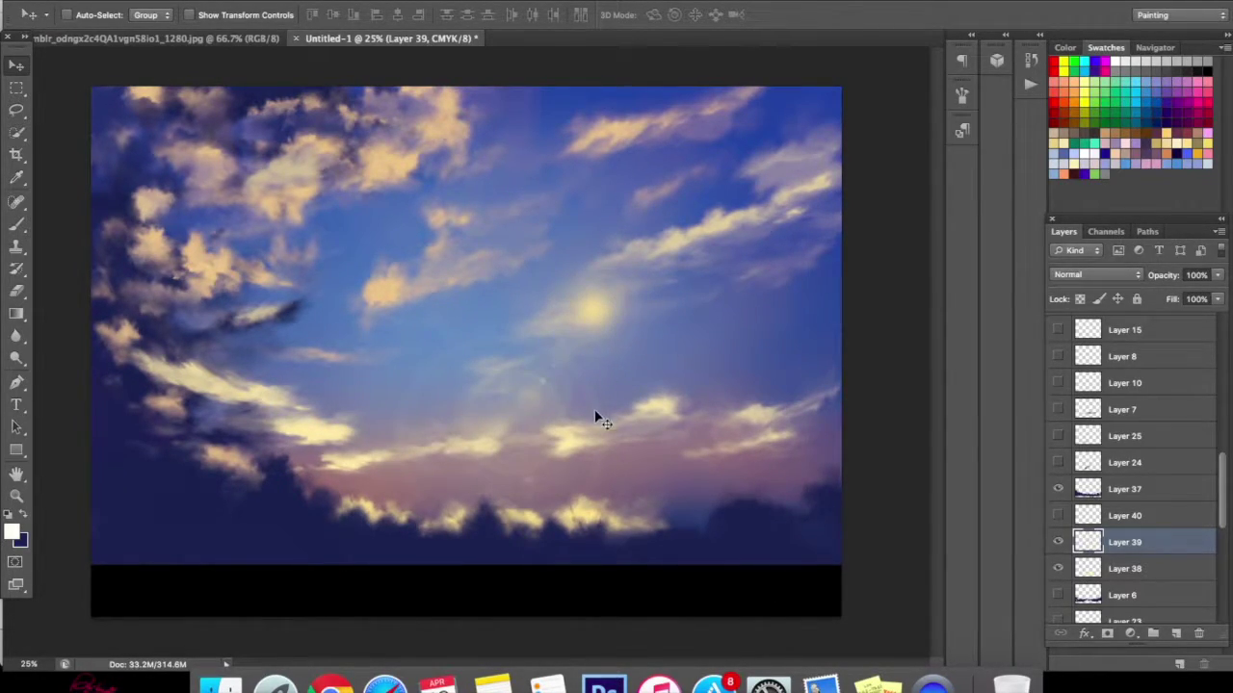
# - Free Transform the sun glow, rotating it to 101.54°, and move it back down behind the dark horizon clouds
pyautogui.press('super+t')
pyautogui.moveTo(860, 260); pyautogui.dragTo(580, 554)
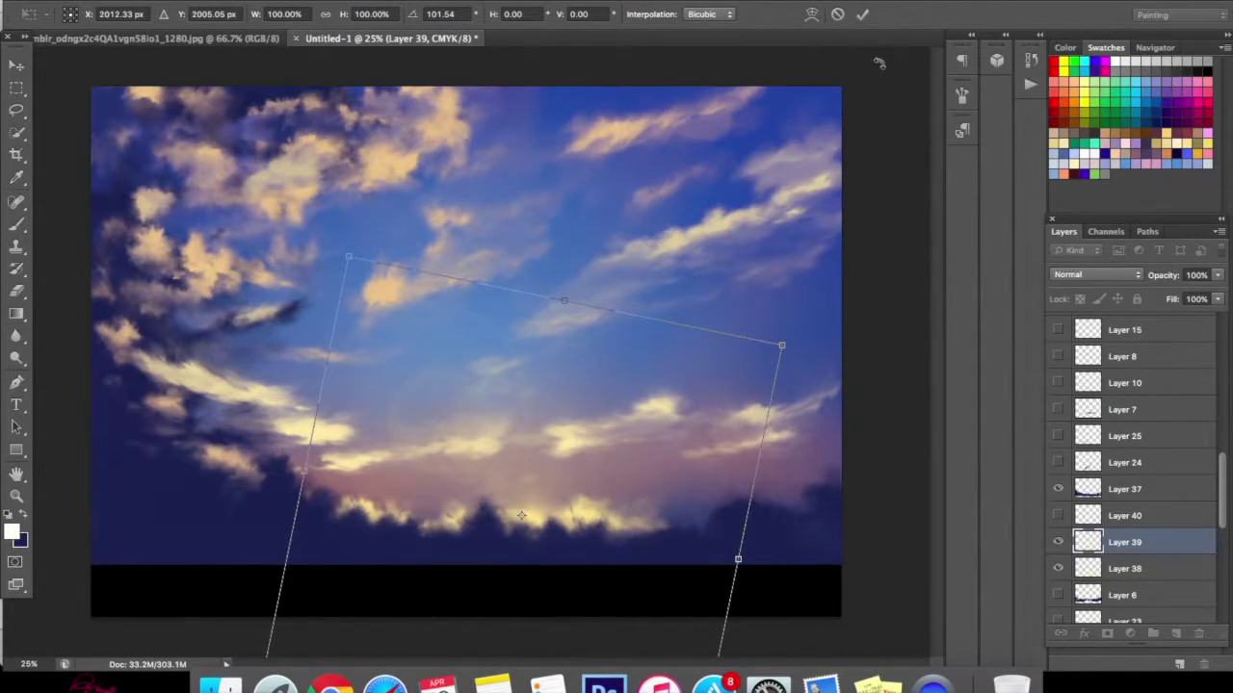
pyautogui.click(862, 14)
pyautogui.moveTo(597, 520); pyautogui.dragTo(602, 531)
# - Free Transform the sun glow again, rotating it by -15.20°
pyautogui.hotkey('ctrl', 't')
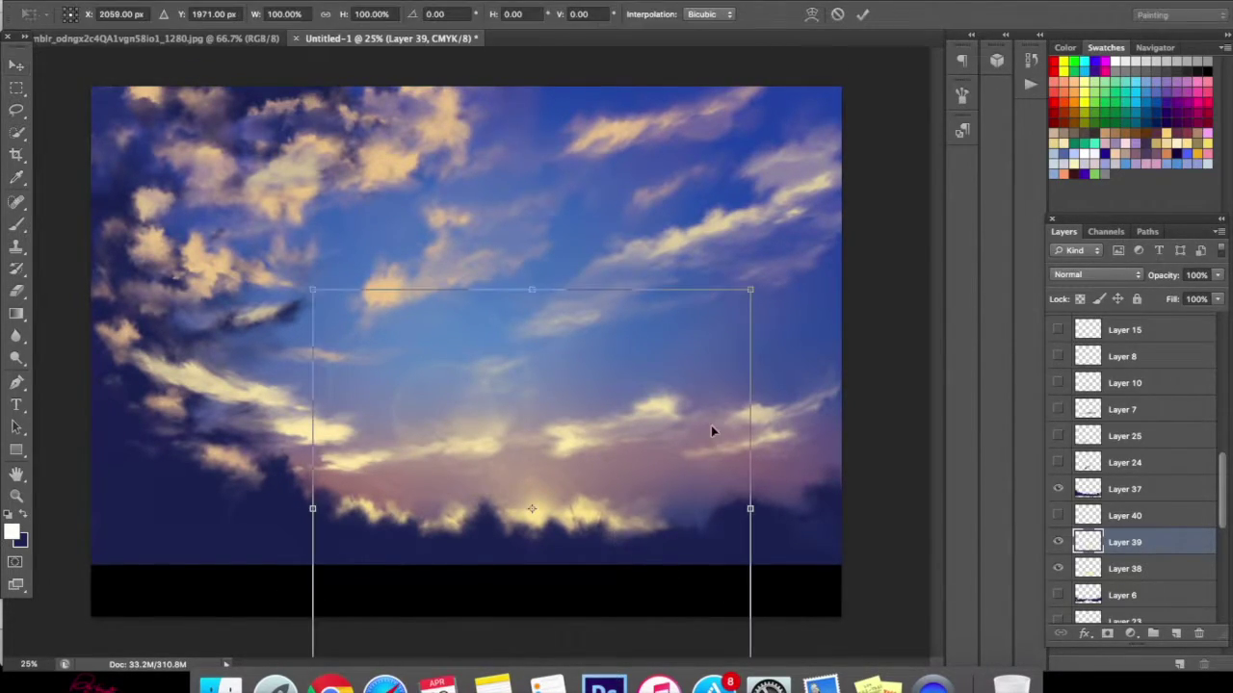
pyautogui.moveTo(797, 286); pyautogui.dragTo(787, 211)
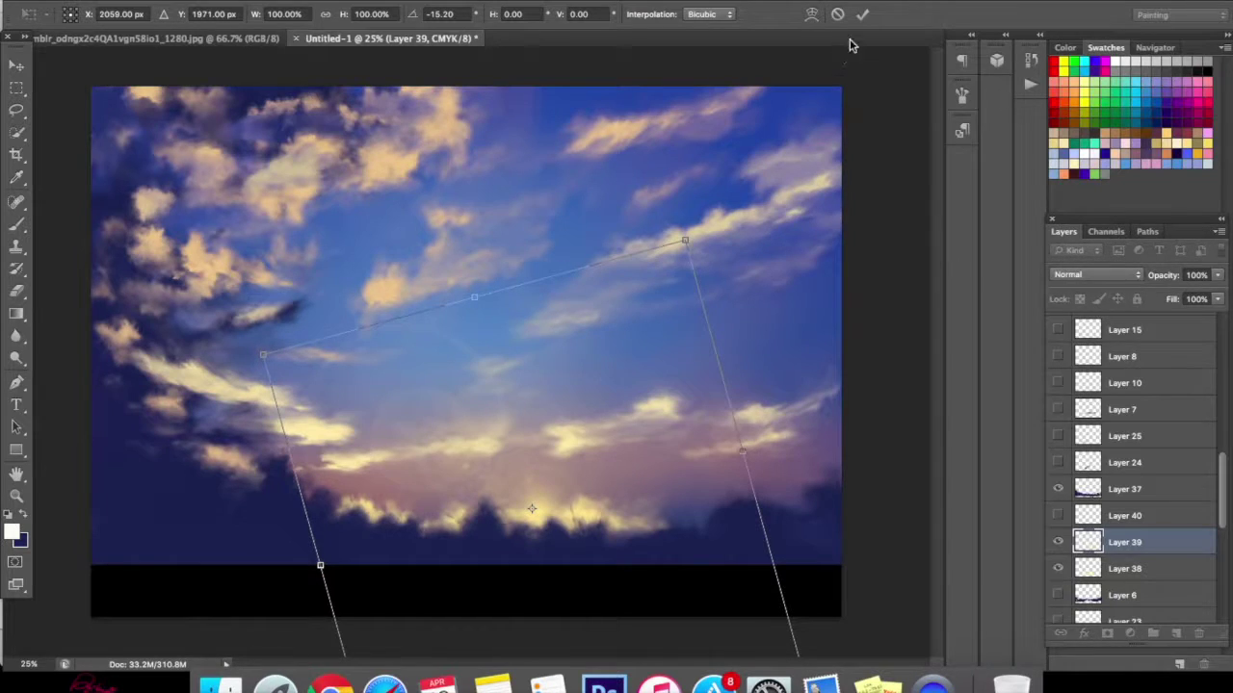
pyautogui.click(862, 14)
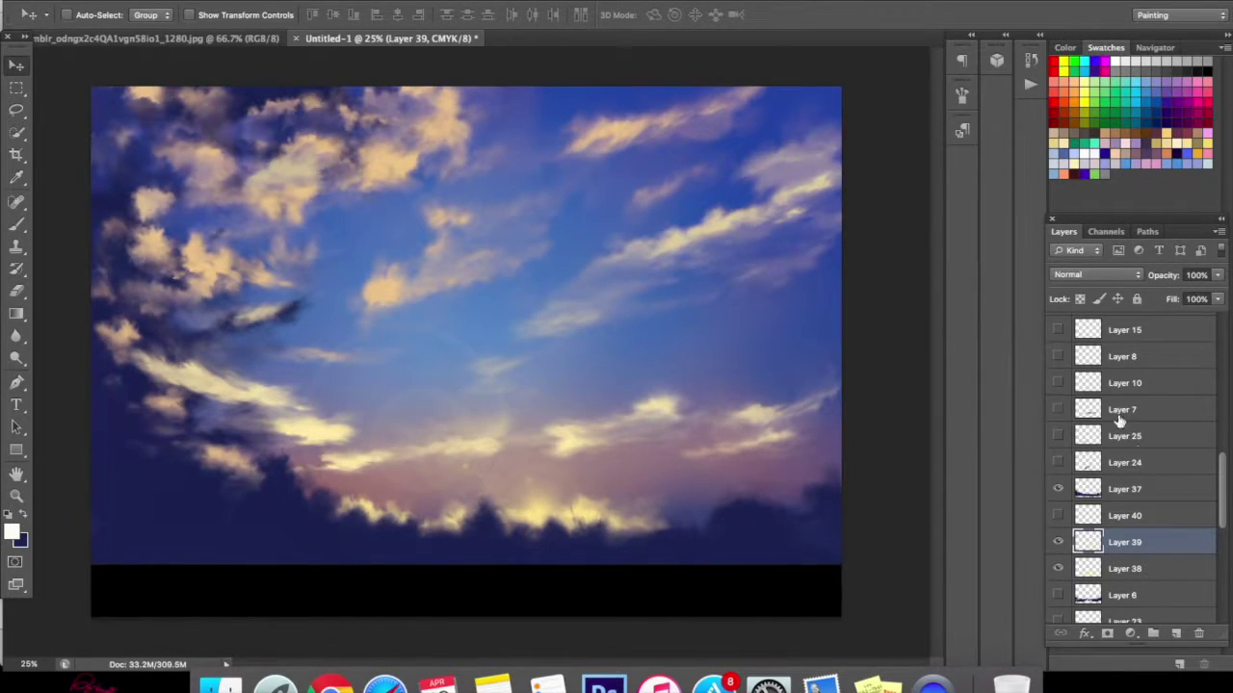
# - Apply a Box Blur with a radius of 169 pixels to the yellow cloud rims on Layer 38
pyautogui.moveTo(1223, 510); pyautogui.dragTo(1212, 582)
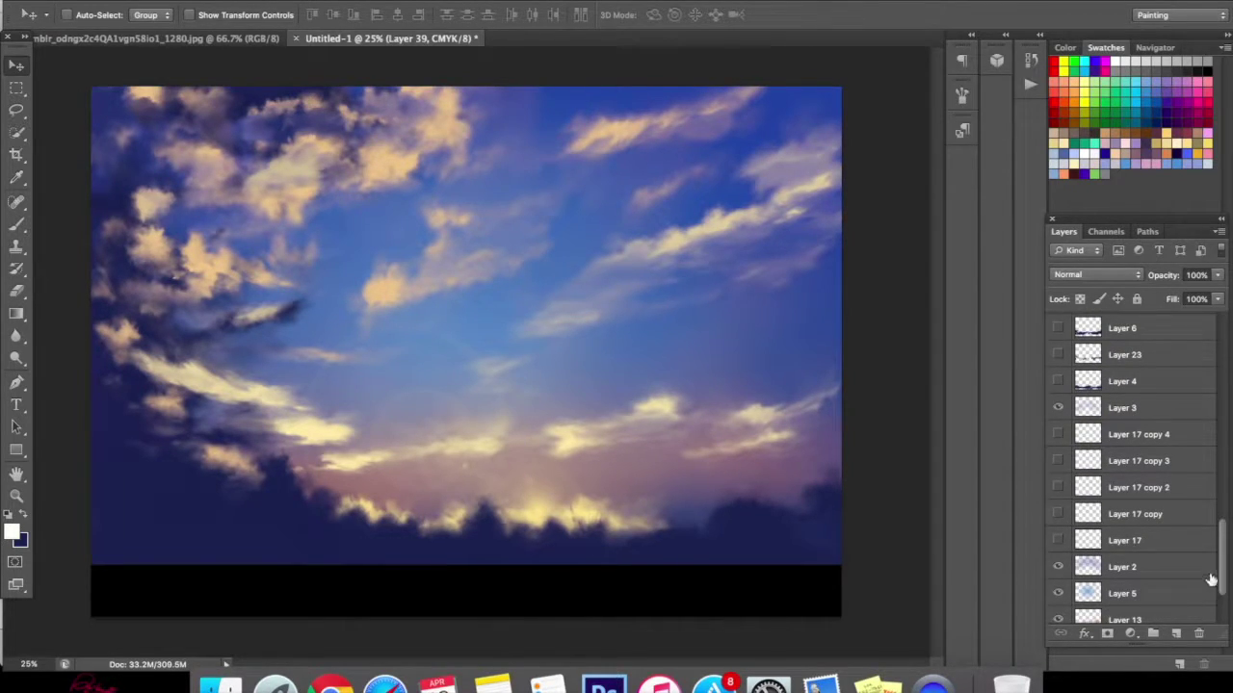
pyautogui.scroll(4, 1219, 520)
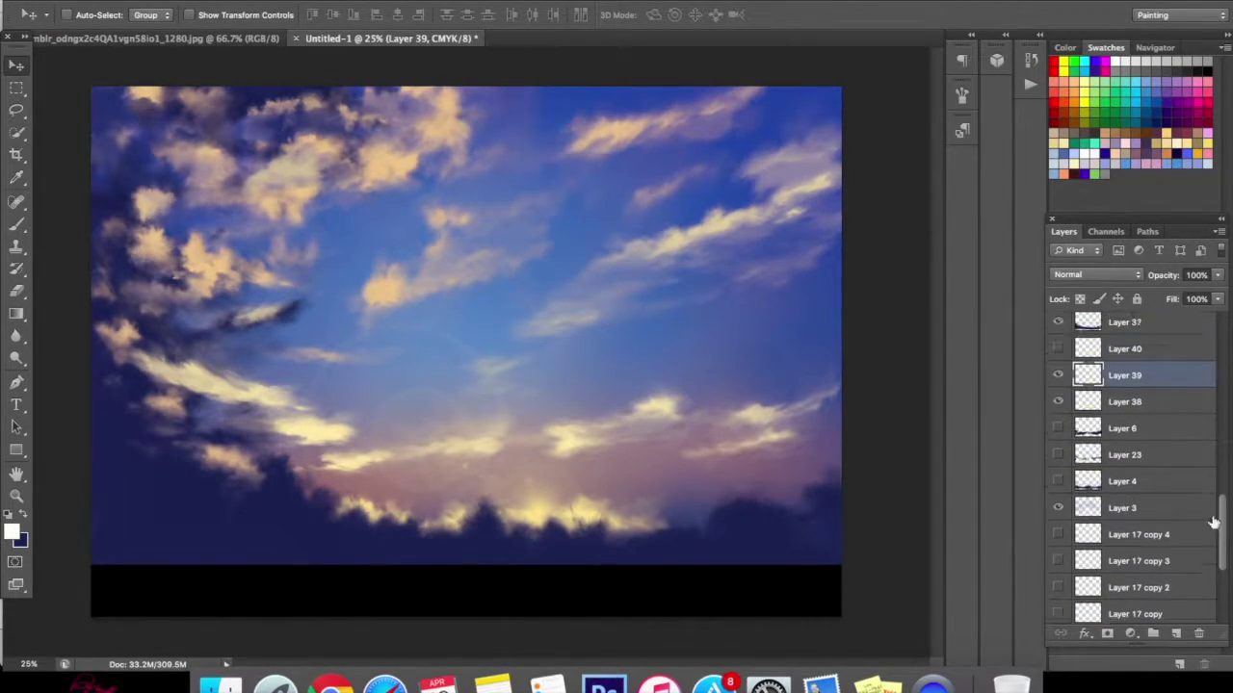
pyautogui.click(1059, 402)
pyautogui.click(1059, 401)
pyautogui.click(1104, 404)
pyautogui.click(507, 0)
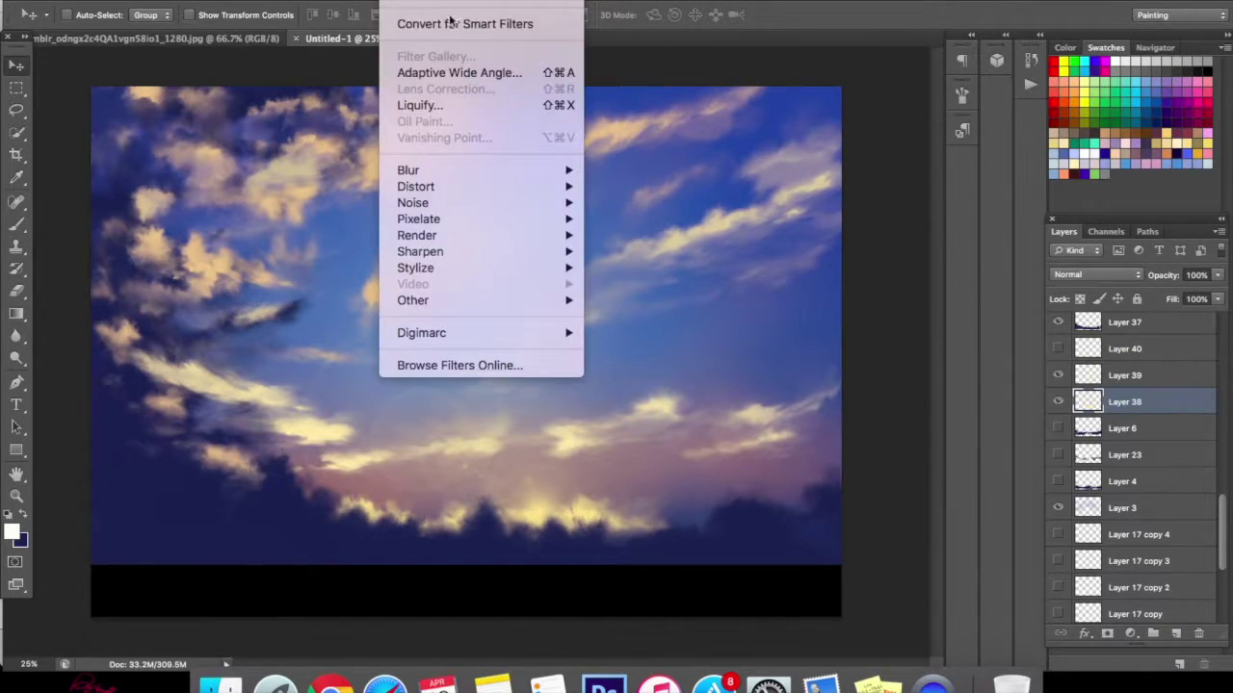
pyautogui.moveTo(507, 174)
pyautogui.click(703, 278)
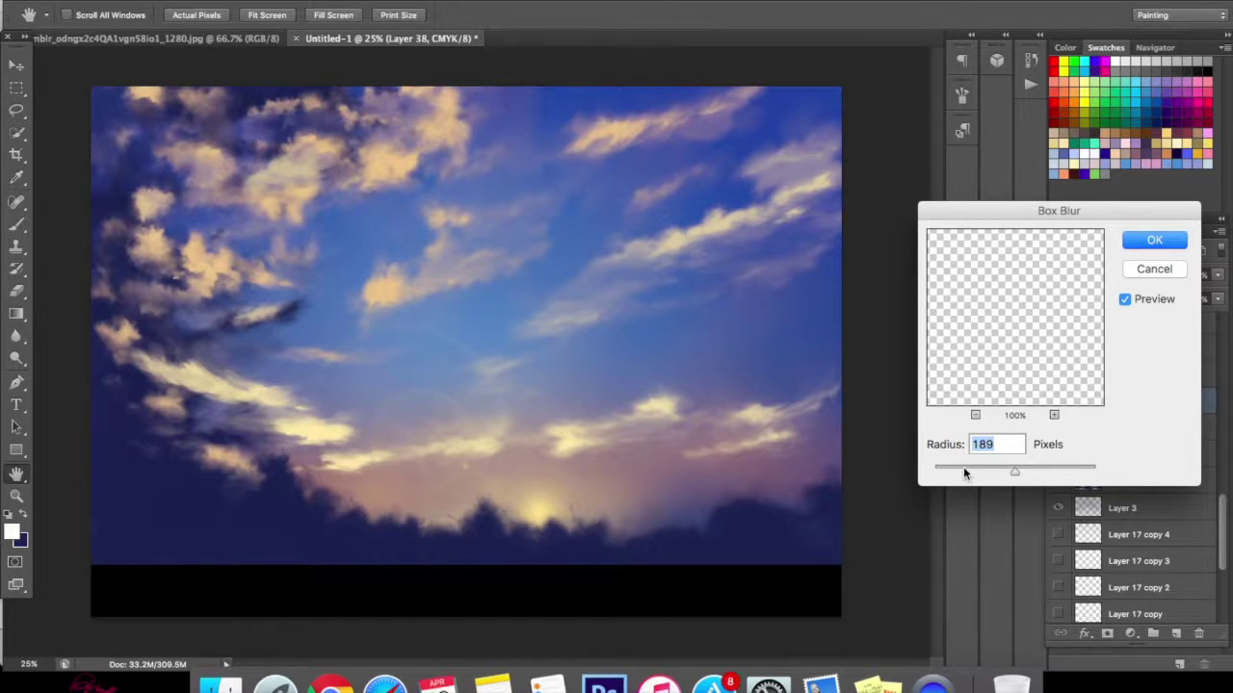
pyautogui.moveTo(963, 467); pyautogui.dragTo(1004, 468)
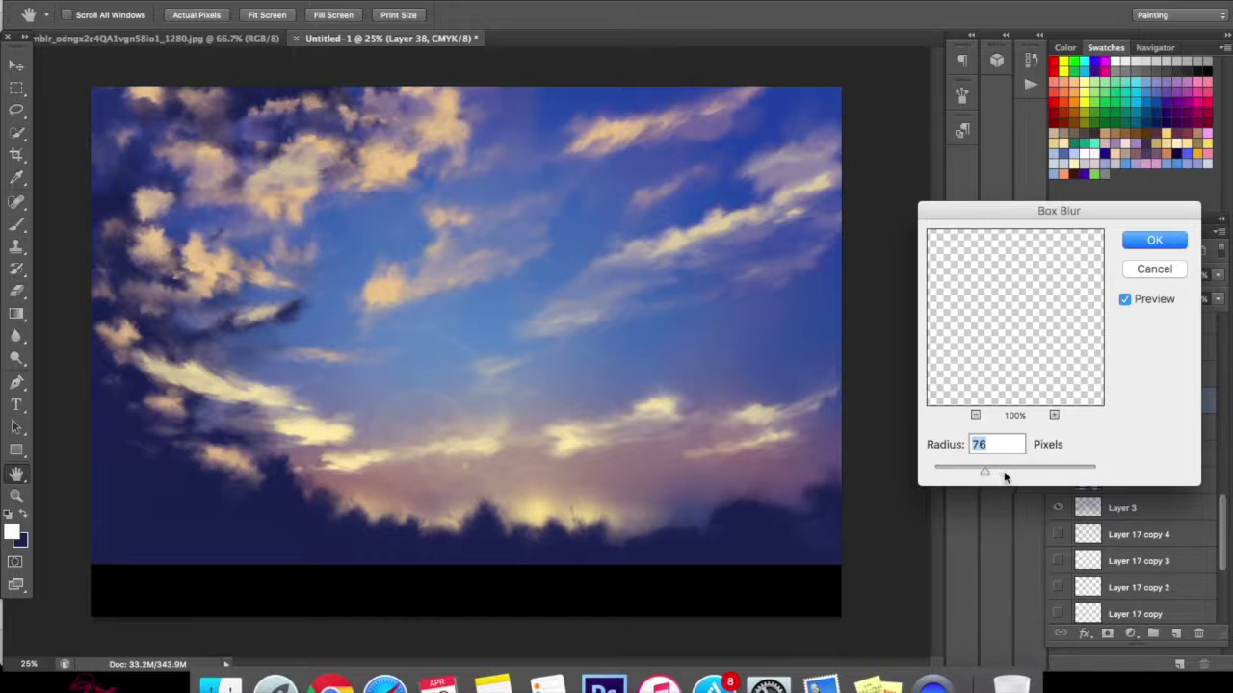
pyautogui.click(1009, 473)
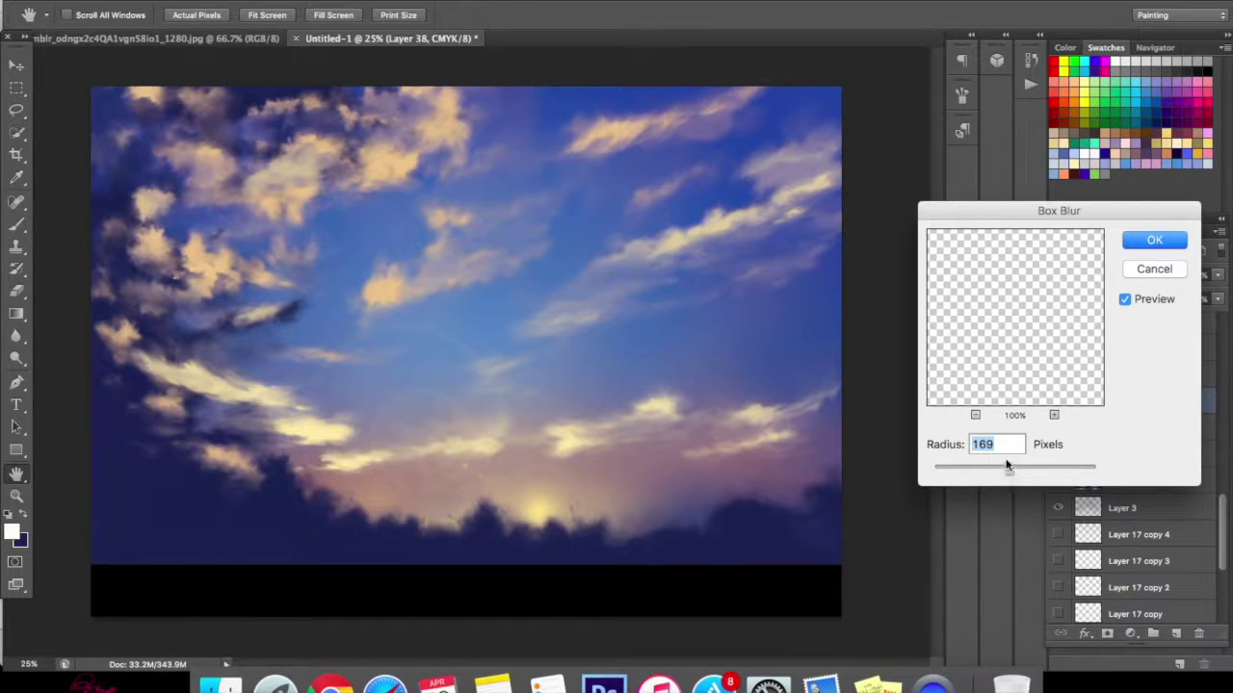
pyautogui.click(1141, 241)
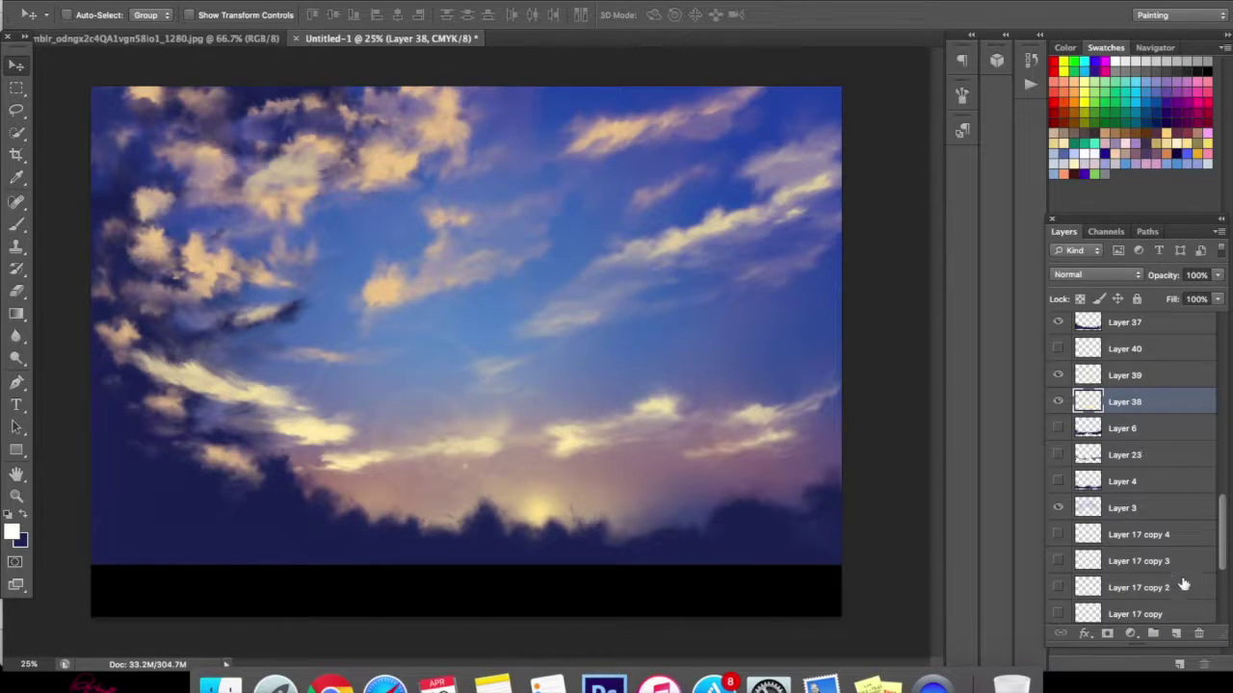
# - Create a new layer above Layer 38 and sample the sun's yellow, #fde090, as the foreground color
pyautogui.click(1176, 633)
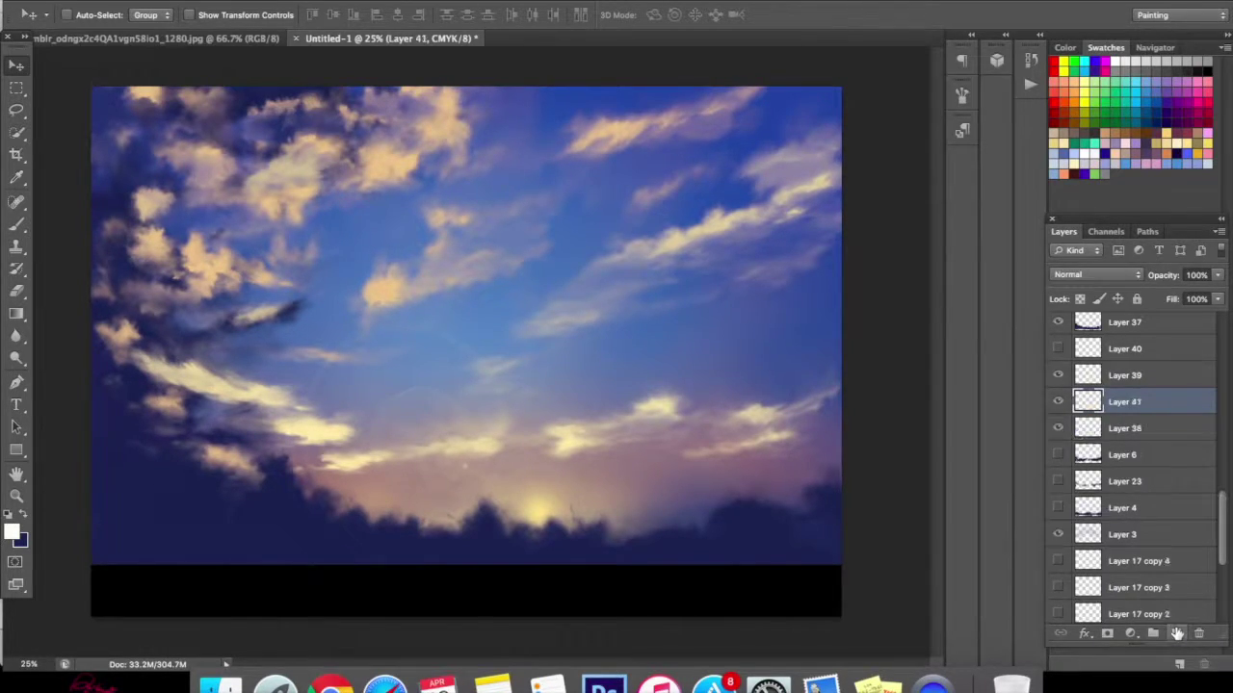
pyautogui.click(10, 533)
pyautogui.click(534, 507)
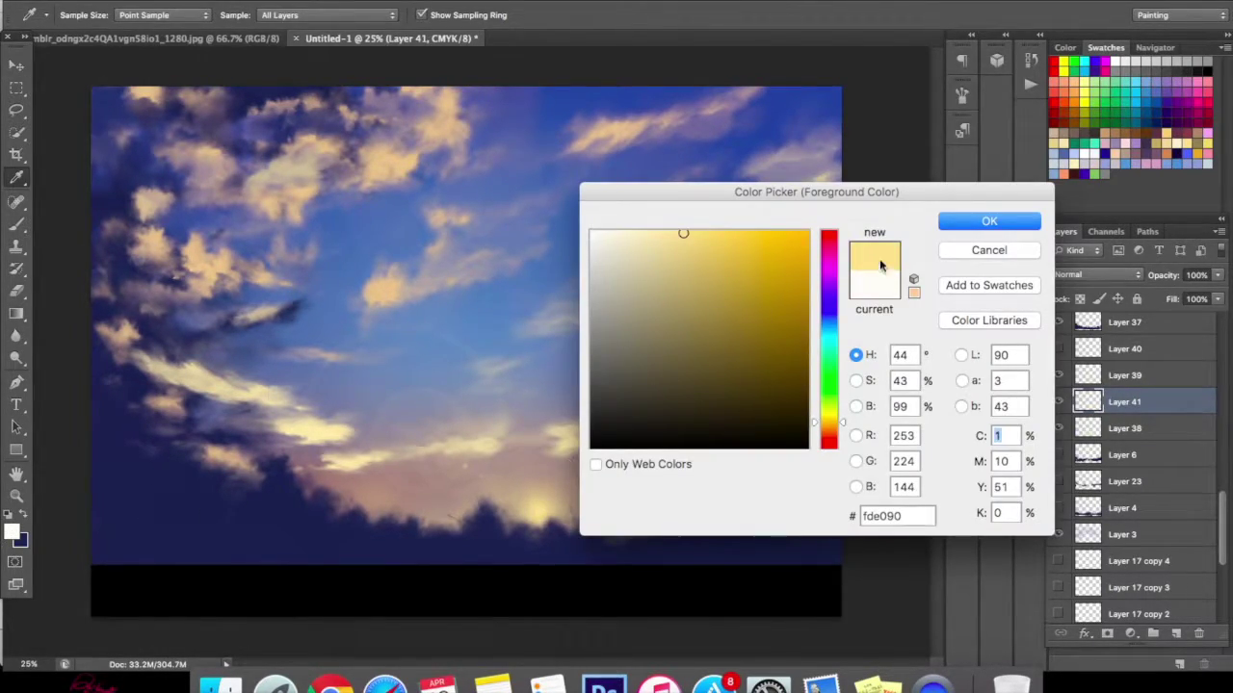
pyautogui.click(947, 228)
# - Choose the soft cloud-shaped 600 px brush preset and set its size to 279 px for work on the horizon
pyautogui.press('z')
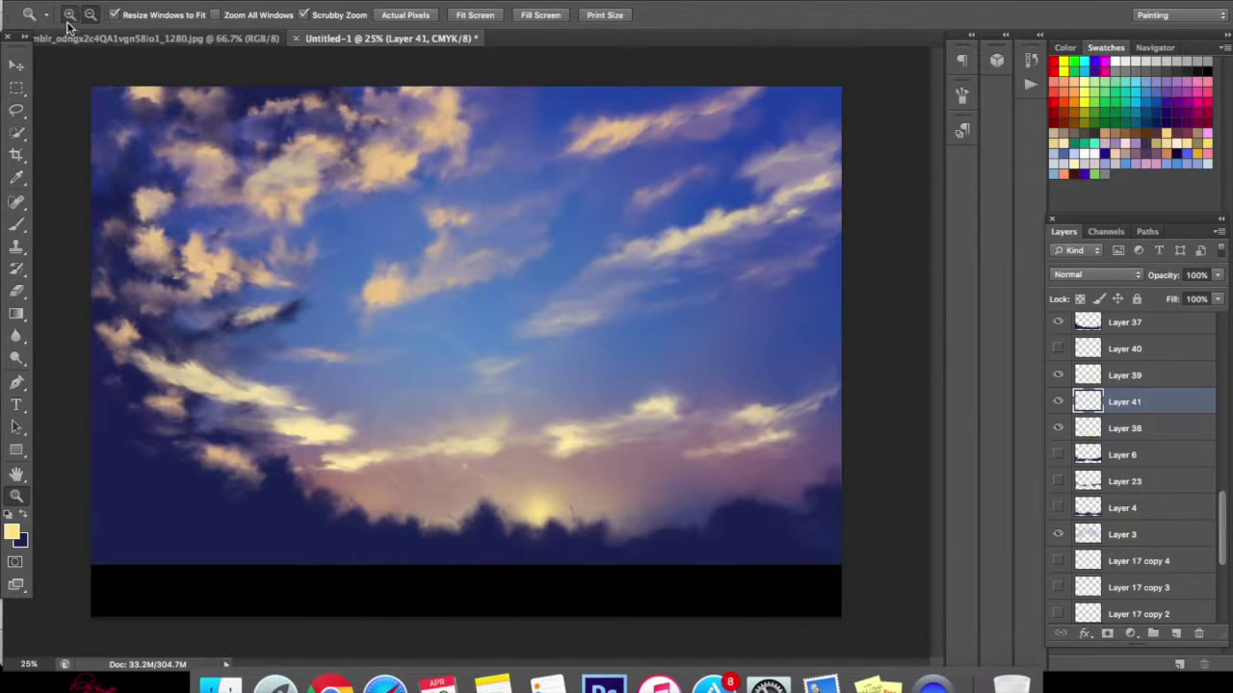
pyautogui.click(563, 366)
pyautogui.click(565, 449)
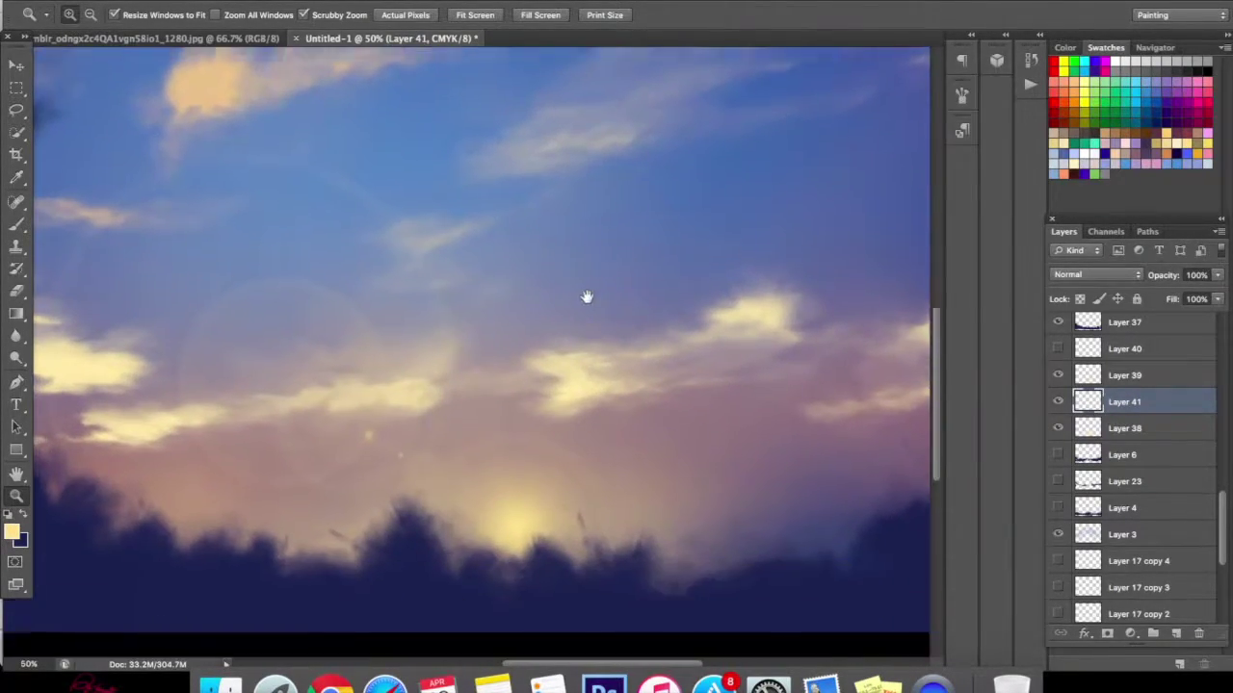
pyautogui.click(16, 223)
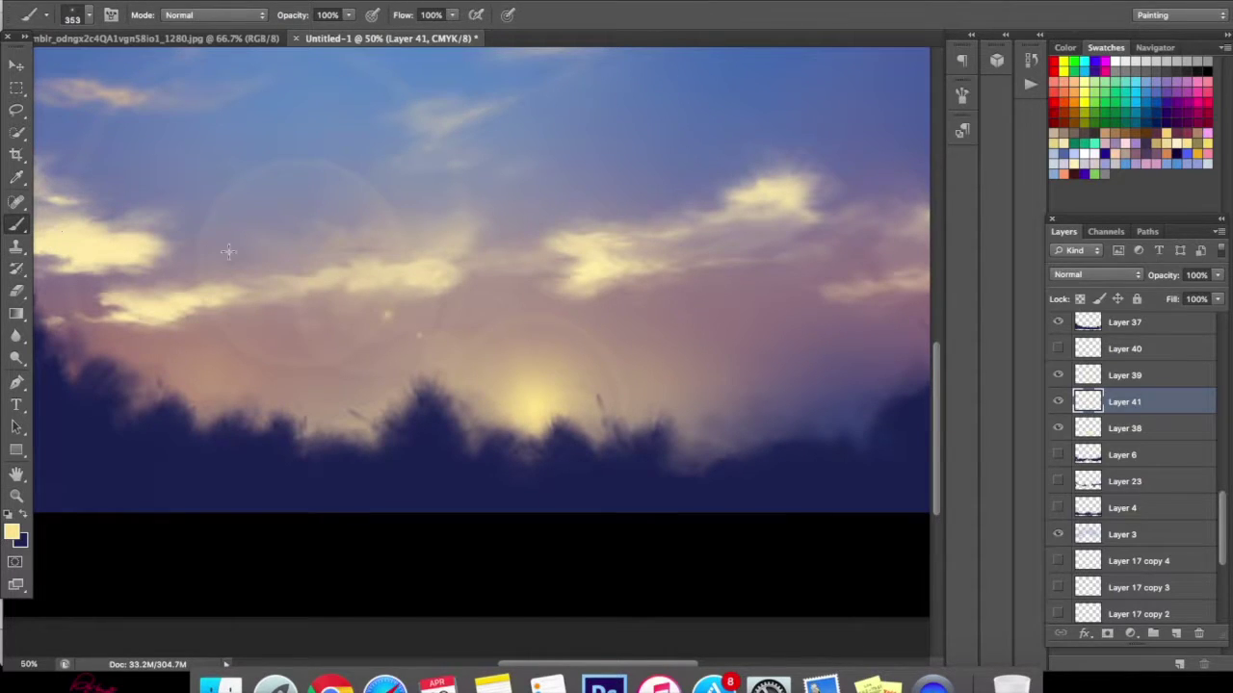
pyautogui.rightClick(564, 325)
pyautogui.moveTo(700, 416)
pyautogui.mouseDown()
pyautogui.moveTo(703, 483)
pyautogui.moveTo(700, 465)
pyautogui.mouseUp()
pyautogui.scroll(-3, 569, 482)
pyautogui.click(528, 397)
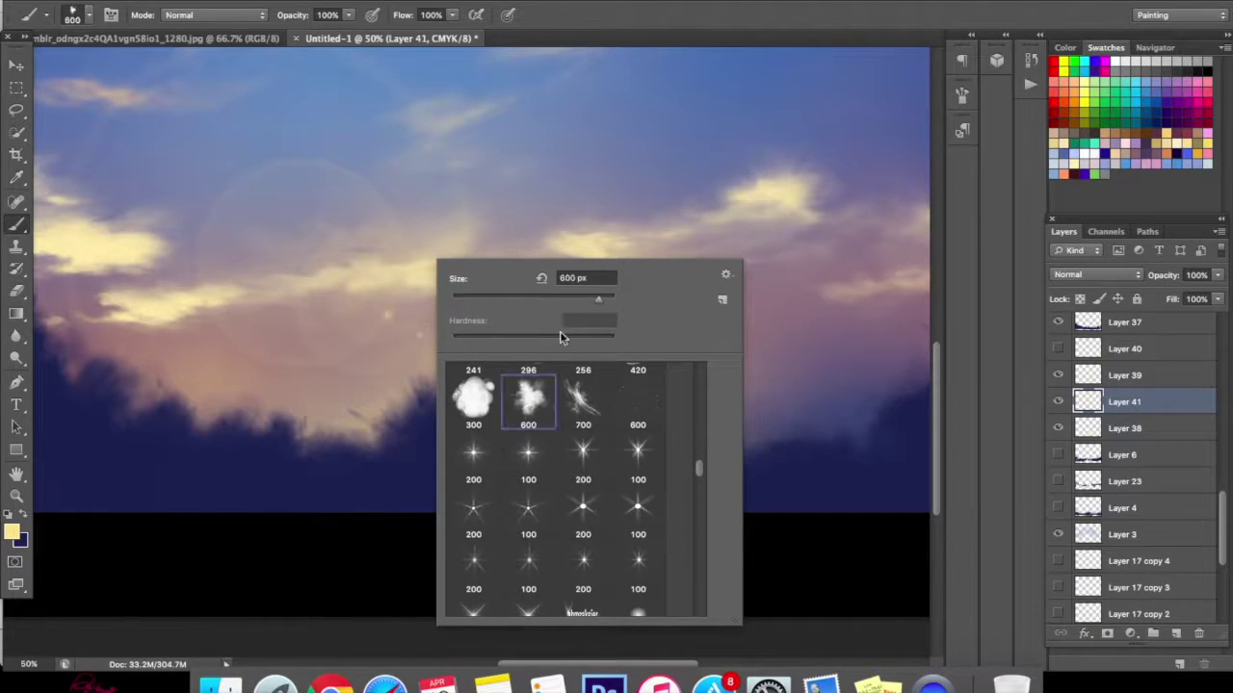
pyautogui.write('279')
pyautogui.press('Return')
pyautogui.moveTo(592, 275); pyautogui.dragTo(602, 172)
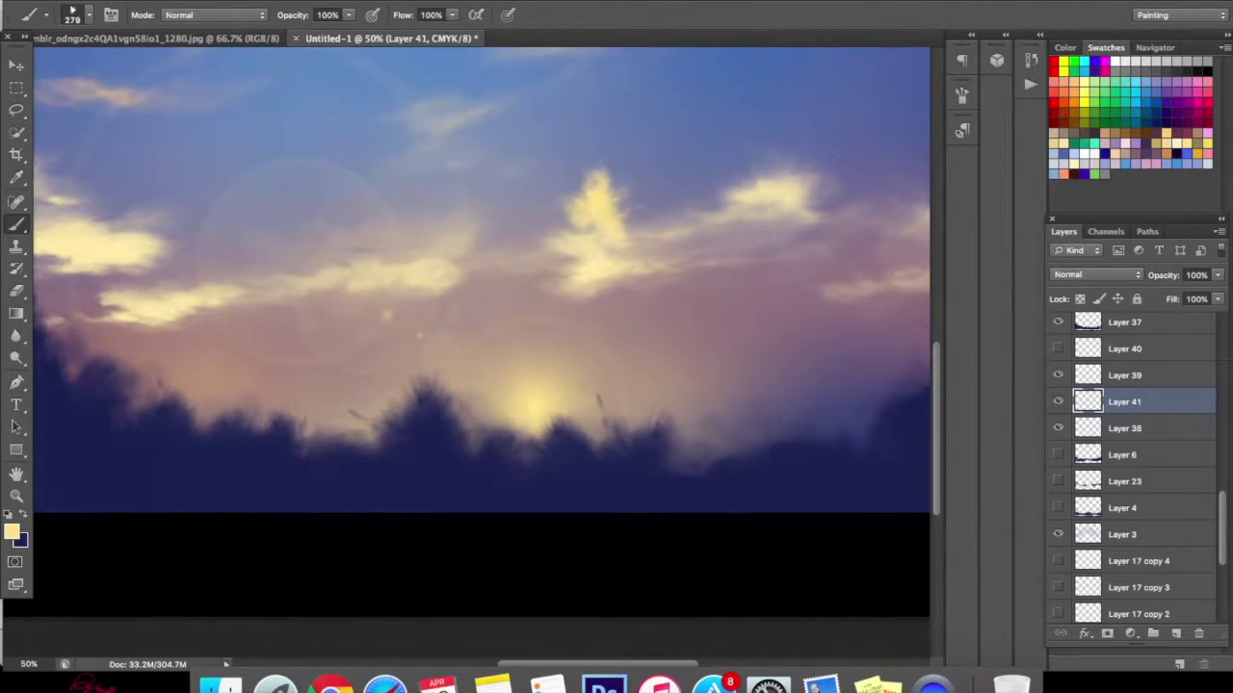
pyautogui.click(178, 2)
pyautogui.click(194, 30)
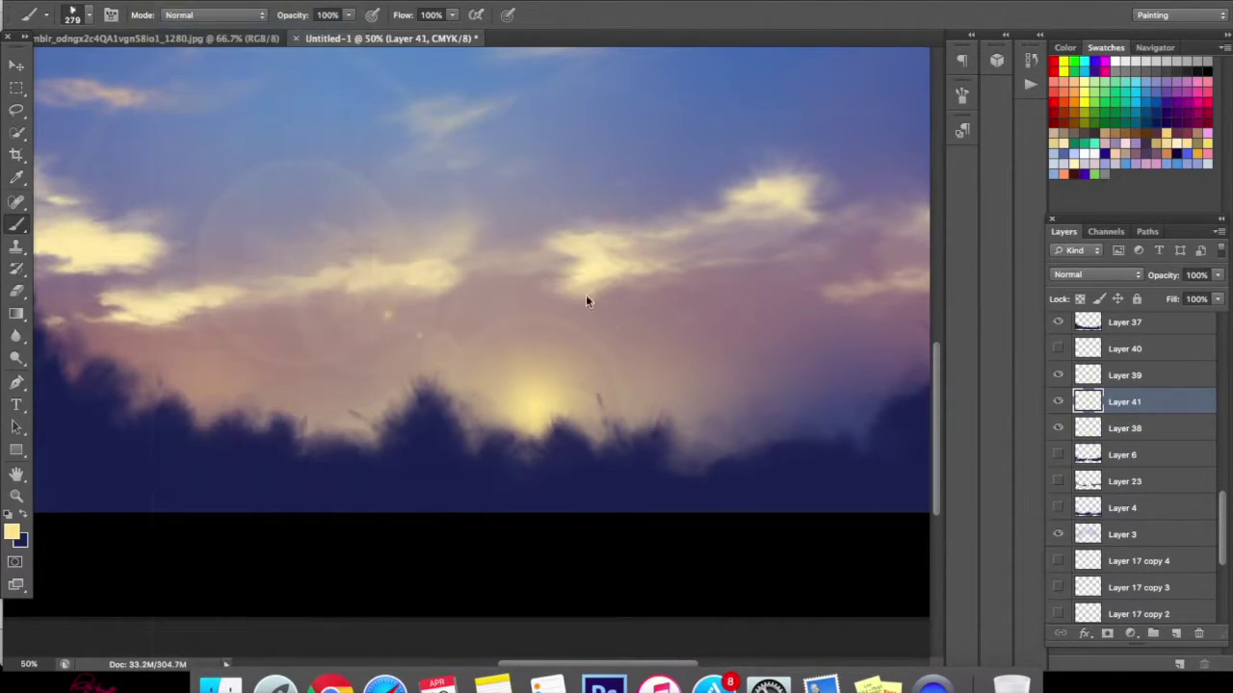
# - Paint yellow rims along the dark horizon clouds to the right of the sun and soften them with the Eraser
pyautogui.moveTo(599, 428)
pyautogui.mouseDown()
pyautogui.moveTo(704, 471)
pyautogui.moveTo(725, 375)
pyautogui.moveTo(761, 399)
pyautogui.moveTo(770, 438)
pyautogui.moveTo(790, 414)
pyautogui.moveTo(731, 448)
pyautogui.moveTo(781, 450)
pyautogui.moveTo(734, 373)
pyautogui.moveTo(707, 361)
pyautogui.moveTo(597, 433)
pyautogui.moveTo(689, 424)
pyautogui.mouseUp()
pyautogui.press('e')
pyautogui.moveTo(685, 439)
pyautogui.mouseDown()
pyautogui.moveTo(730, 459)
pyautogui.moveTo(791, 411)
pyautogui.moveTo(826, 438)
pyautogui.moveTo(770, 393)
pyautogui.moveTo(808, 374)
pyautogui.mouseUp()
pyautogui.click(16, 291)
pyautogui.moveTo(855, 447)
pyautogui.mouseDown()
pyautogui.moveTo(880, 424)
pyautogui.moveTo(848, 382)
pyautogui.moveTo(851, 335)
pyautogui.moveTo(741, 264)
pyautogui.moveTo(810, 392)
pyautogui.moveTo(848, 390)
pyautogui.mouseUp()
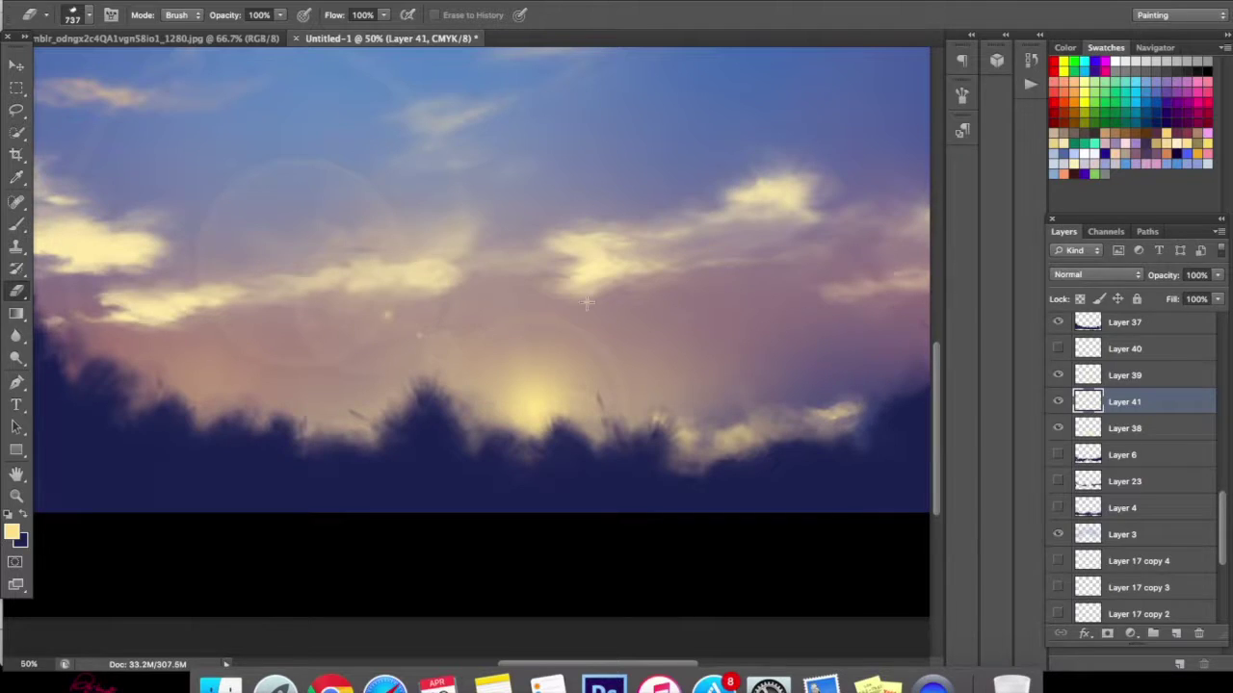
# - Paint more yellow highlights on both sides of the sun, just above the dark horizon clouds
pyautogui.click(17, 223)
pyautogui.moveTo(507, 459)
pyautogui.mouseDown()
pyautogui.moveTo(536, 452)
pyautogui.moveTo(482, 444)
pyautogui.moveTo(477, 410)
pyautogui.mouseUp()
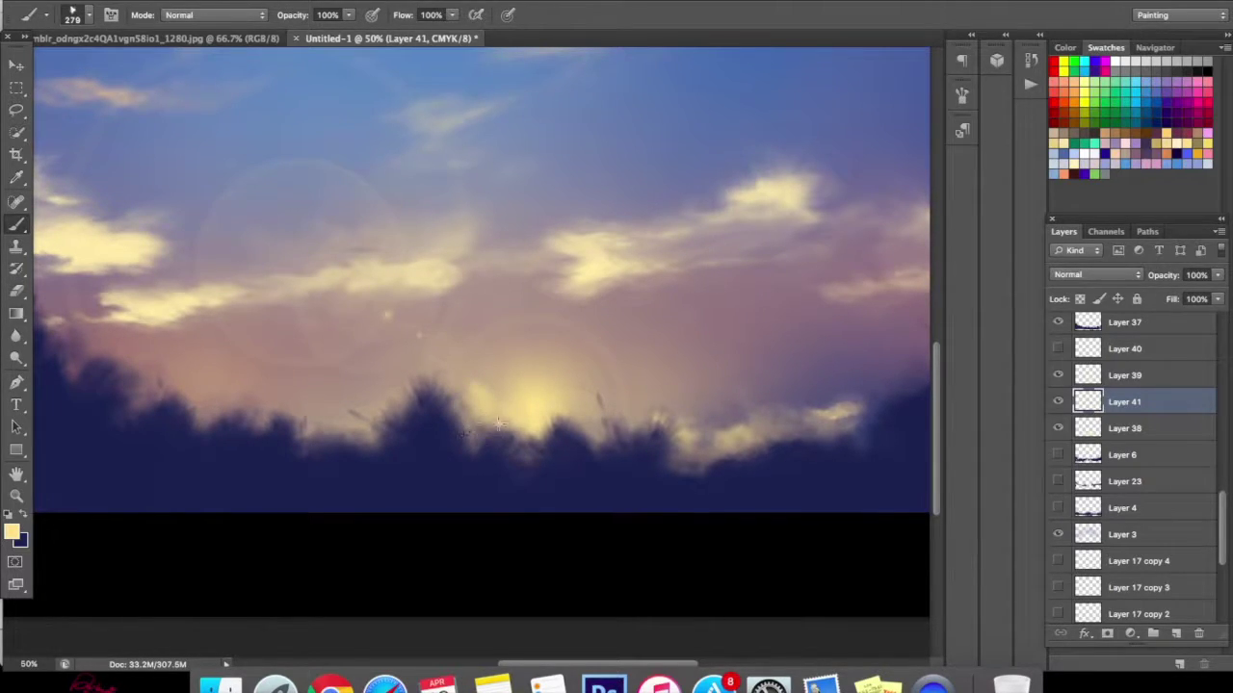
pyautogui.moveTo(613, 436)
pyautogui.mouseDown()
pyautogui.moveTo(636, 446)
pyautogui.moveTo(670, 395)
pyautogui.moveTo(680, 424)
pyautogui.mouseUp()
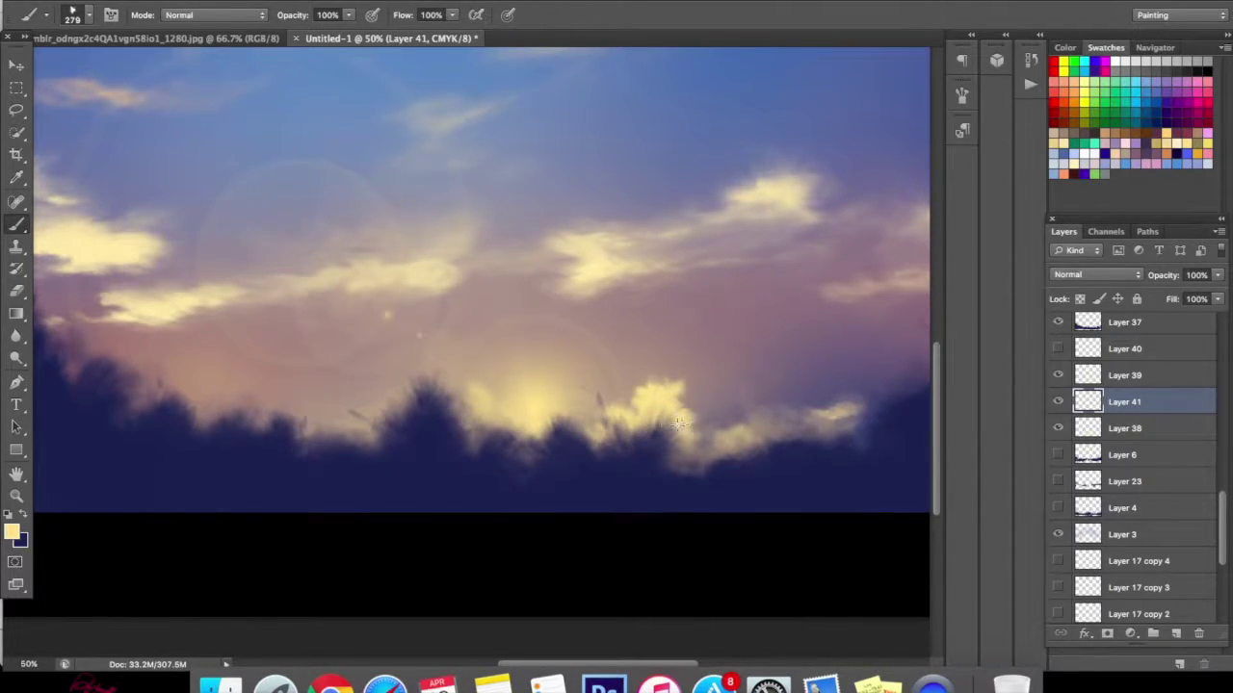
pyautogui.click(17, 291)
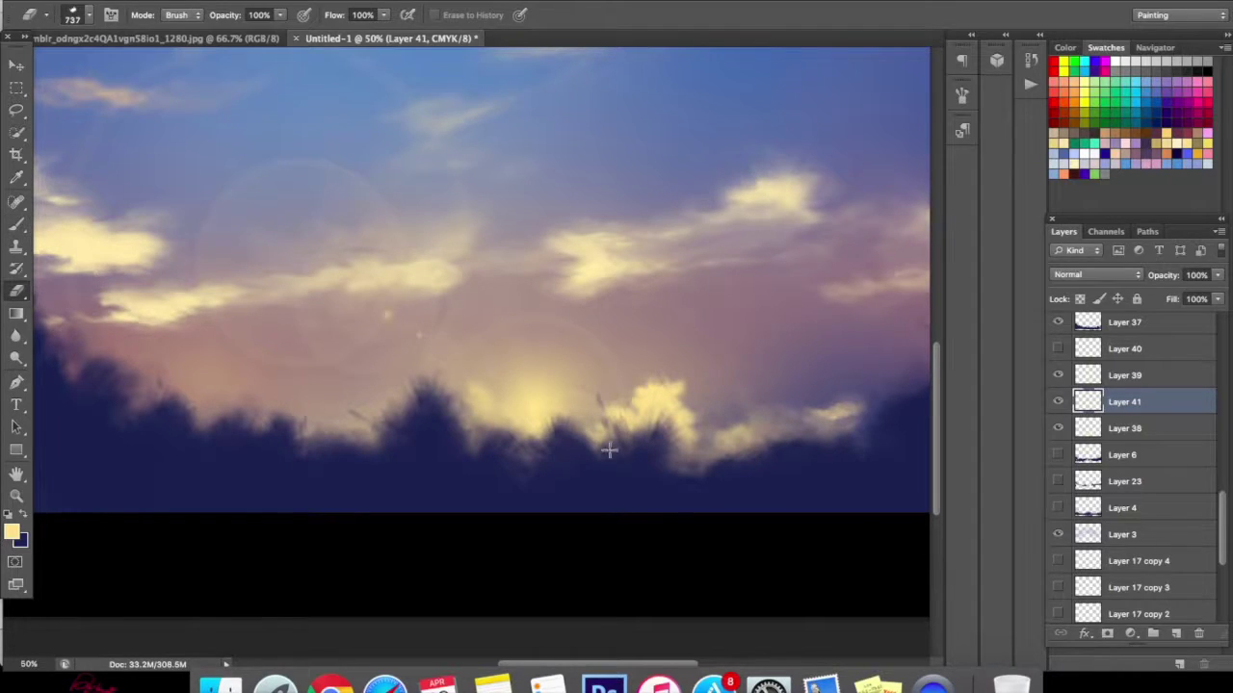
# - Swap the colors and set the foreground to a muted grey-purple sampled from the edge of the horizon clouds
pyautogui.click(23, 522)
pyautogui.click(13, 533)
pyautogui.moveTo(682, 195); pyautogui.dragTo(996, 229)
pyautogui.click(672, 427)
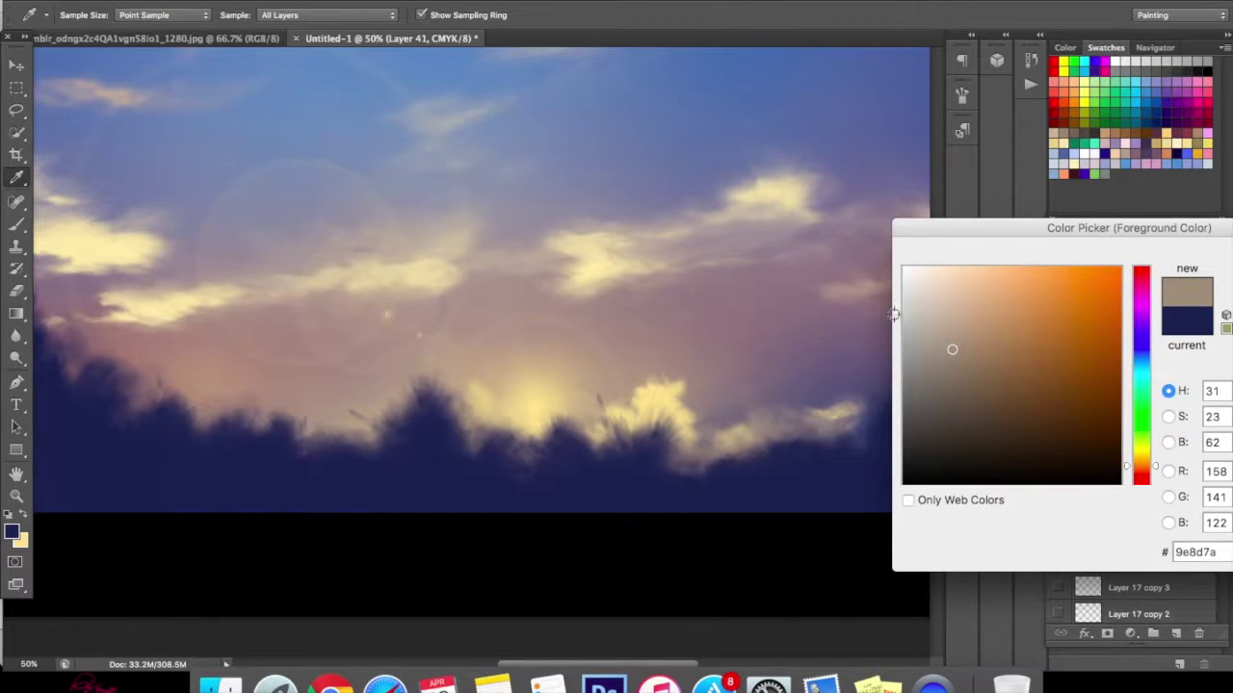
pyautogui.moveTo(698, 464); pyautogui.dragTo(661, 430)
pyautogui.moveTo(1025, 228); pyautogui.dragTo(839, 240)
pyautogui.click(1130, 256)
pyautogui.press('e')
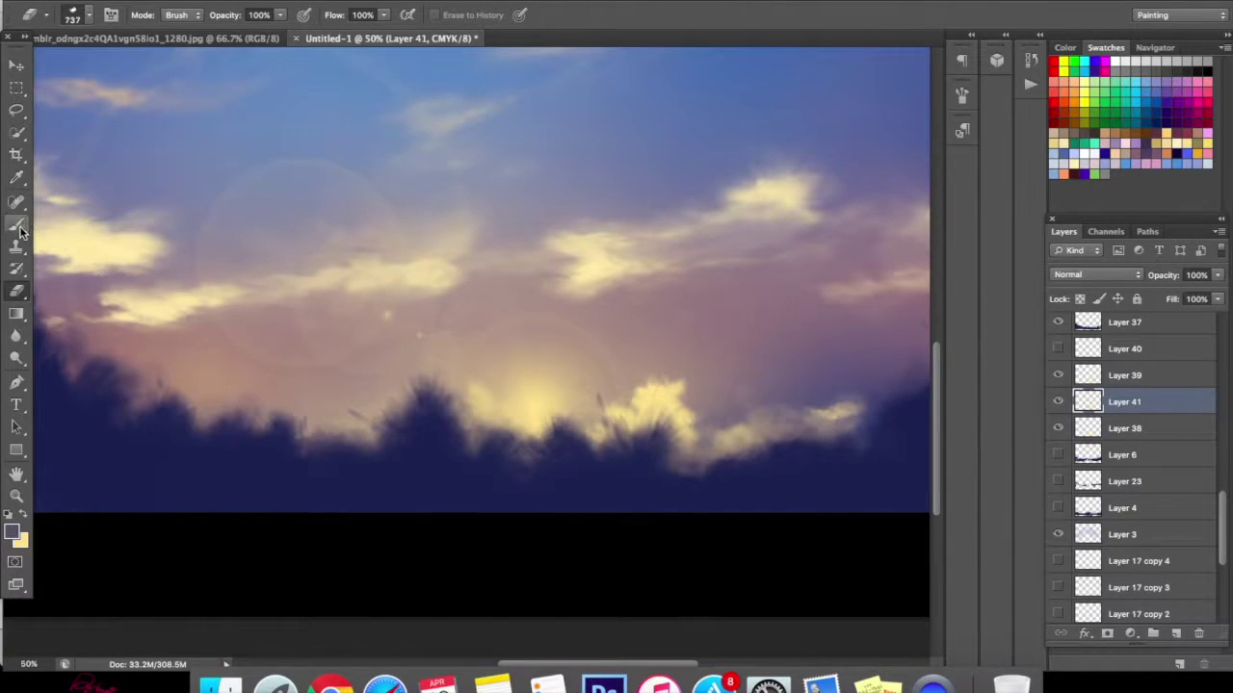
# - Paint grey-purple cloud tufts over the yellow rims below and to the right of the sun
pyautogui.press('b')
pyautogui.moveTo(663, 442)
pyautogui.mouseDown()
pyautogui.moveTo(661, 433)
pyautogui.moveTo(738, 445)
pyautogui.mouseUp()
pyautogui.moveTo(511, 465)
pyautogui.mouseDown()
pyautogui.moveTo(504, 447)
pyautogui.moveTo(530, 430)
pyautogui.mouseUp()
# - Reorder Layer 41 above Layer 39 and shift its clouds slightly down toward the horizon
pyautogui.moveTo(1123, 394); pyautogui.dragTo(1106, 385)
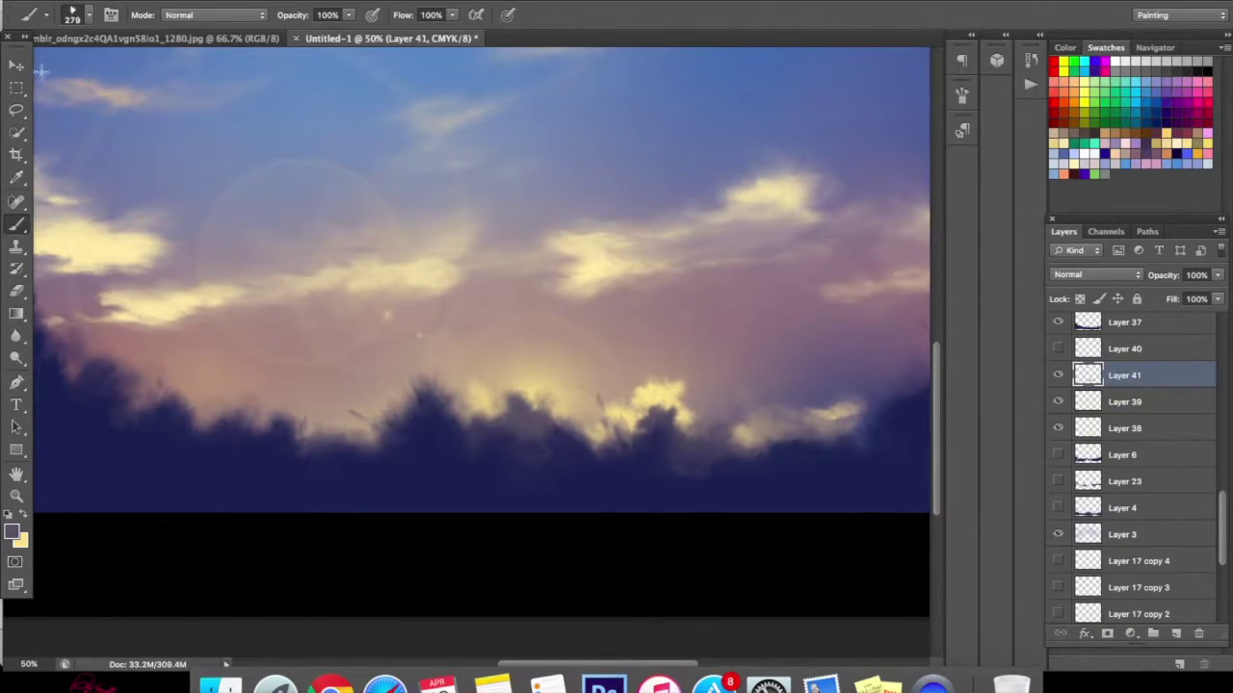
pyautogui.press('v')
pyautogui.moveTo(539, 456); pyautogui.dragTo(538, 468)
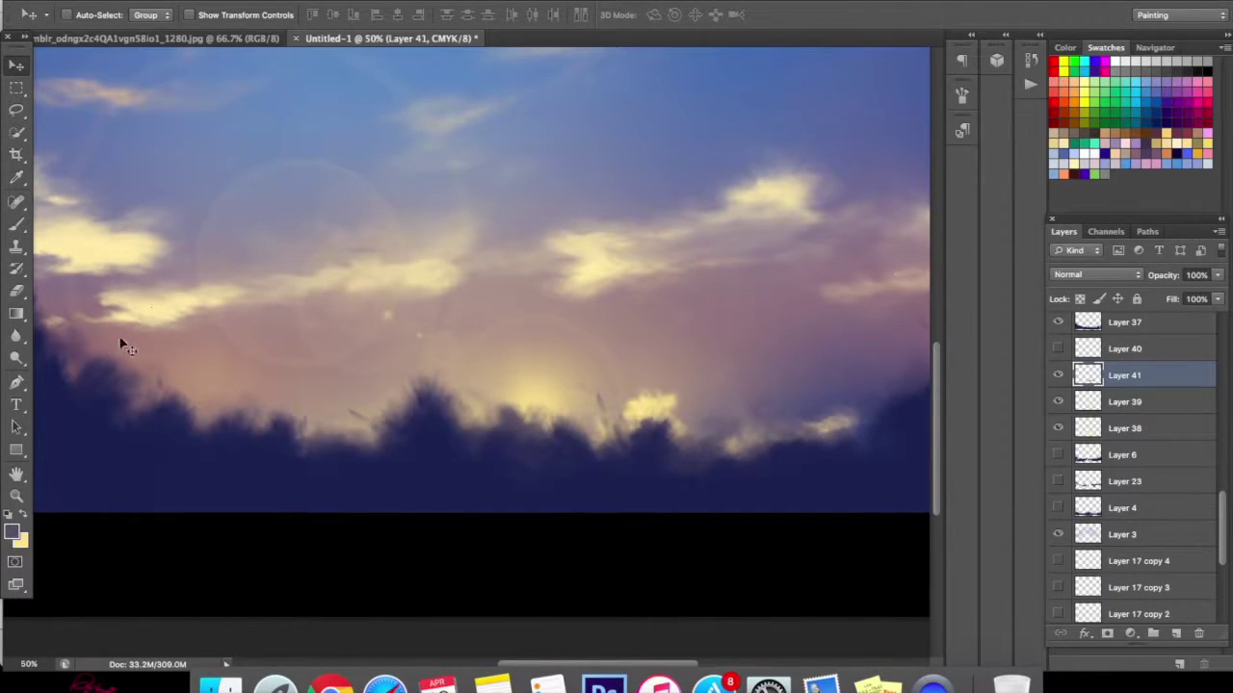
# - Paint soft grey-purple cloud tufts along the horizon to the left of the sun
pyautogui.click(17, 224)
pyautogui.moveTo(240, 424); pyautogui.dragTo(285, 434)
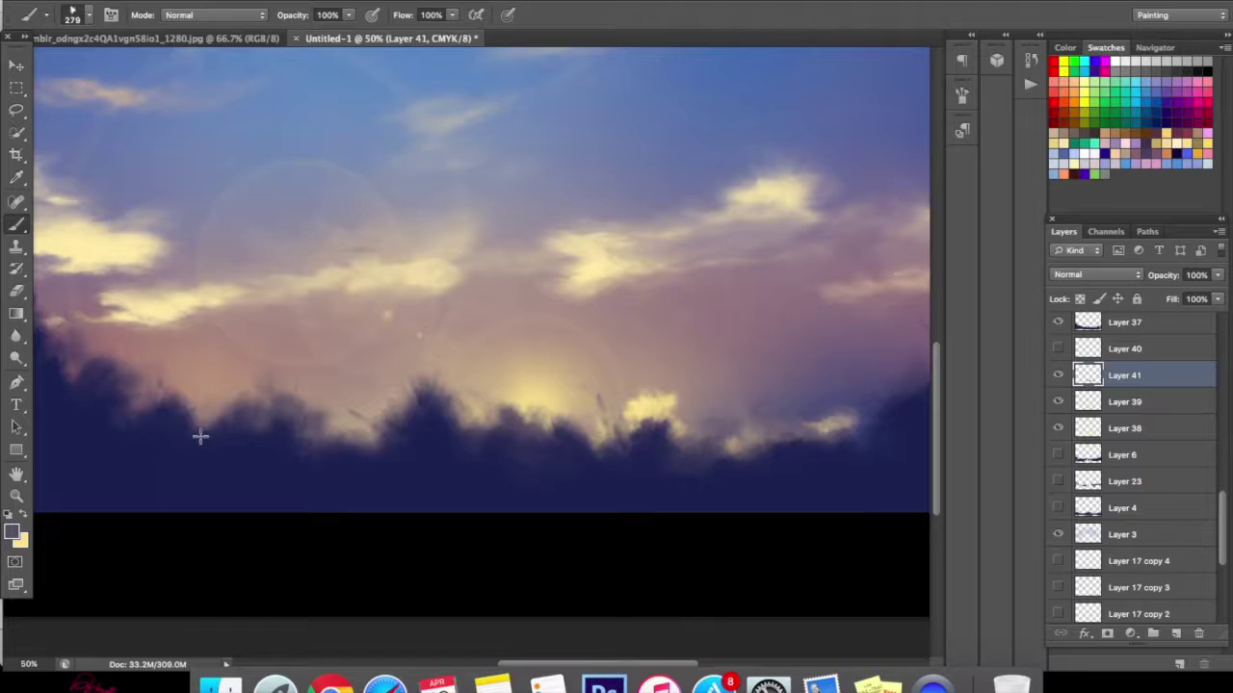
pyautogui.moveTo(198, 433)
pyautogui.mouseDown()
pyautogui.moveTo(173, 432)
pyautogui.moveTo(173, 407)
pyautogui.moveTo(226, 430)
pyautogui.mouseUp()
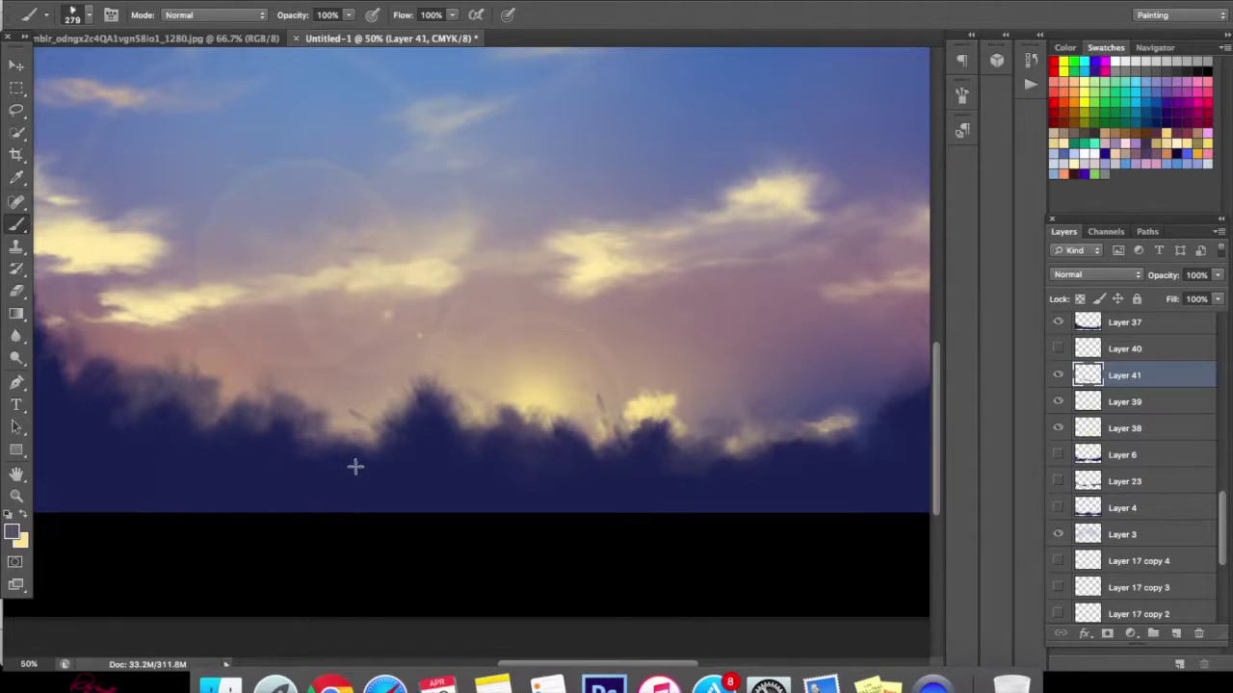
pyautogui.moveTo(353, 464); pyautogui.dragTo(375, 423)
pyautogui.moveTo(182, 374); pyautogui.dragTo(214, 426)
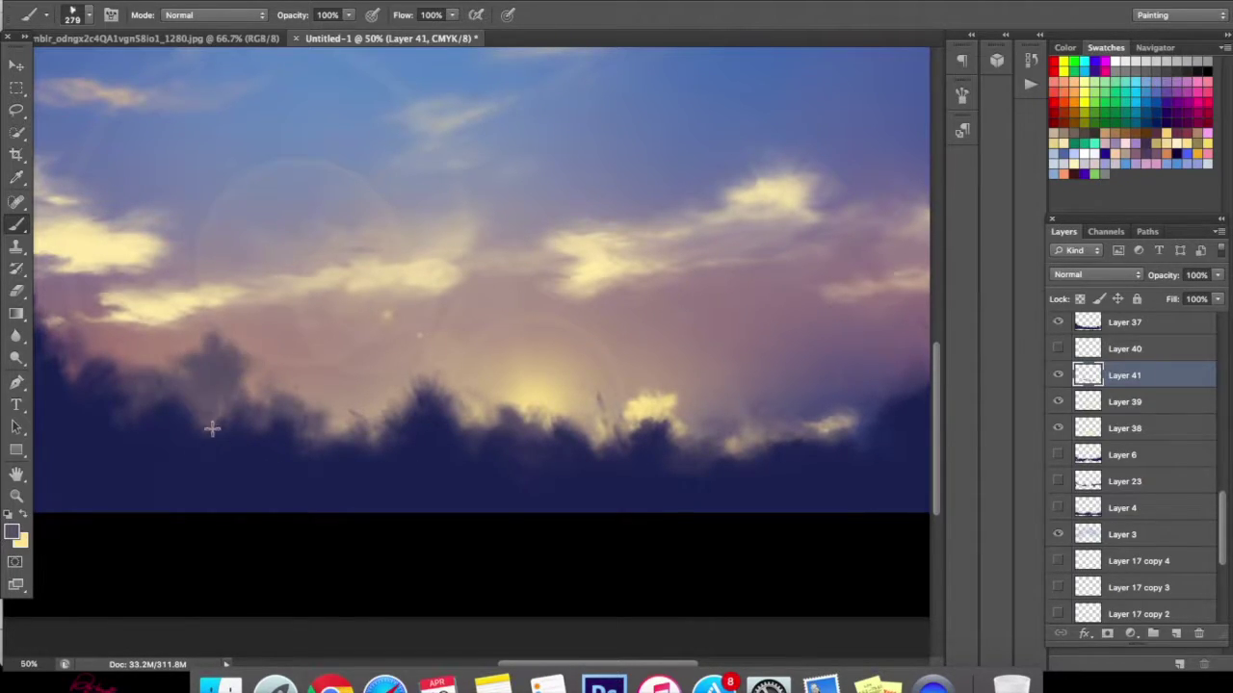
# - Erase parts of the tall grey cloud on the left and of the yellow highlight right of the sun
pyautogui.press('e')
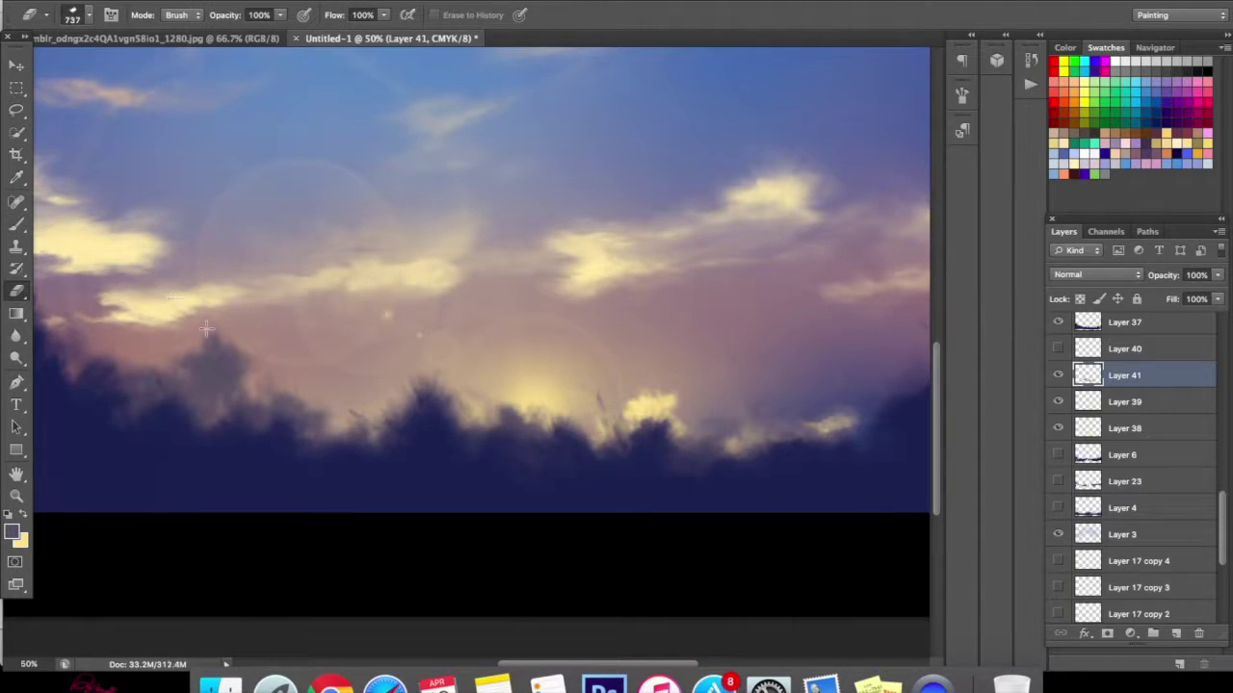
pyautogui.moveTo(204, 332)
pyautogui.mouseDown()
pyautogui.moveTo(252, 353)
pyautogui.moveTo(260, 381)
pyautogui.mouseUp()
pyautogui.moveTo(669, 390)
pyautogui.mouseDown()
pyautogui.moveTo(645, 409)
pyautogui.moveTo(655, 377)
pyautogui.moveTo(664, 412)
pyautogui.mouseUp()
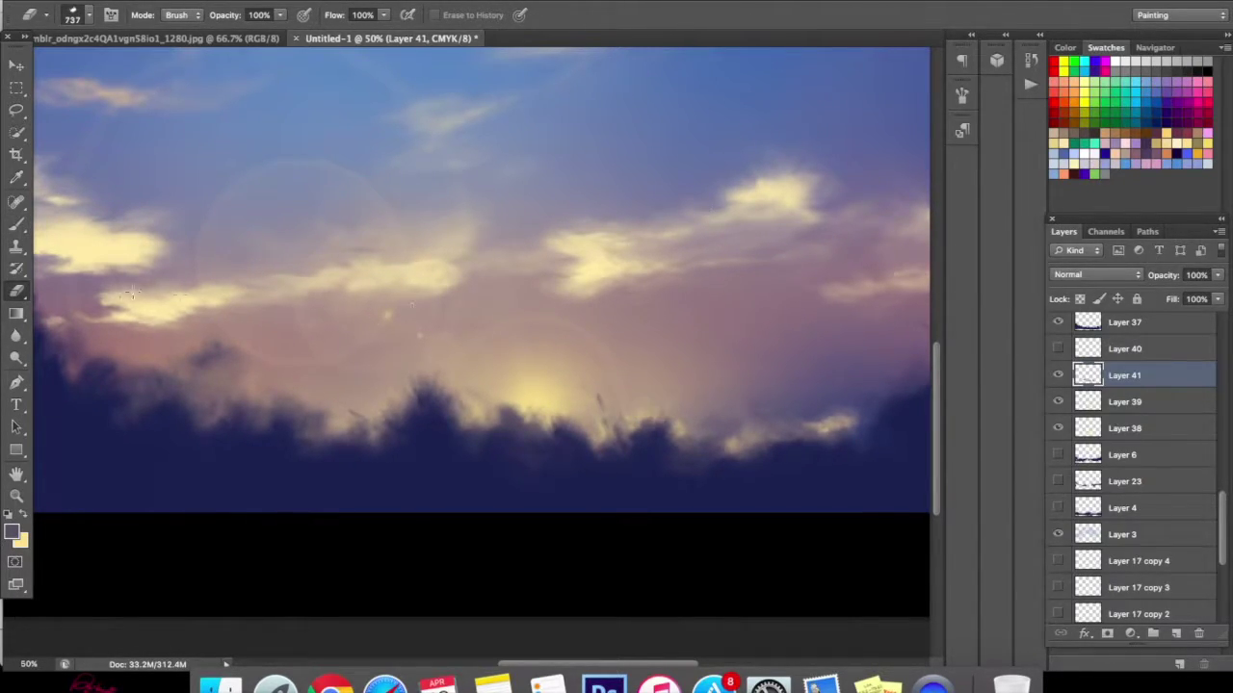
# - Swap back to the yellow foreground color and resample it from the glow around the sun
pyautogui.click(26, 518)
pyautogui.click(12, 531)
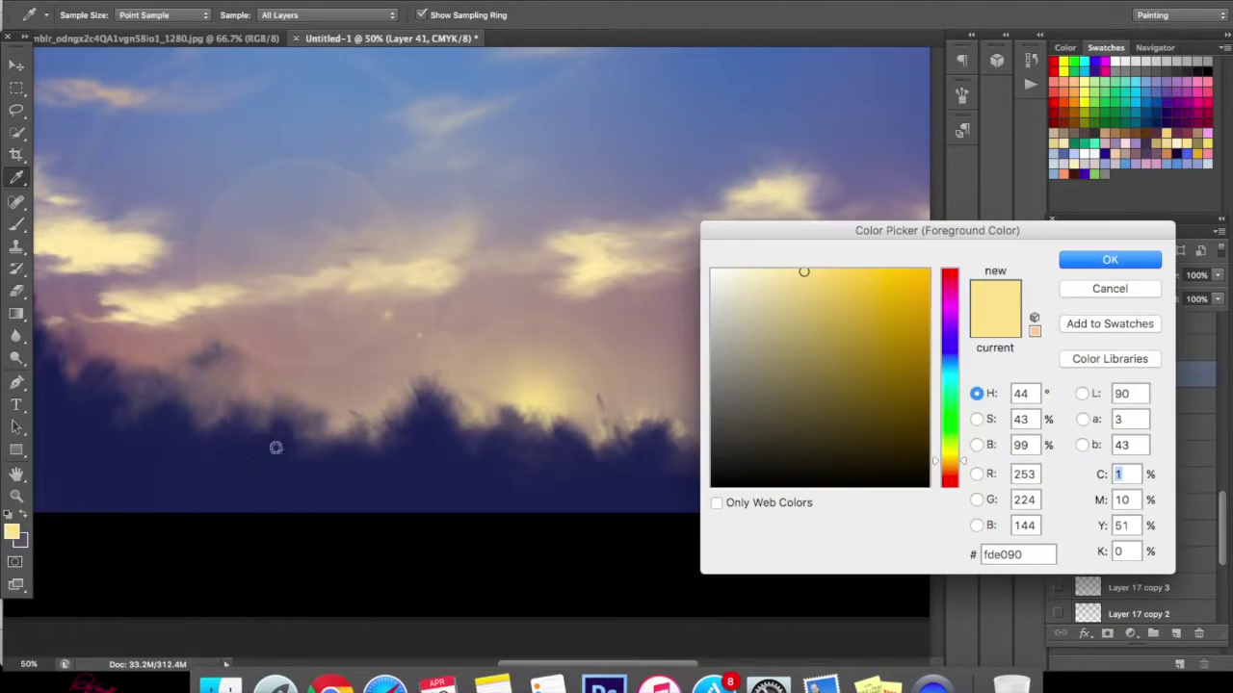
pyautogui.moveTo(803, 272); pyautogui.dragTo(786, 270)
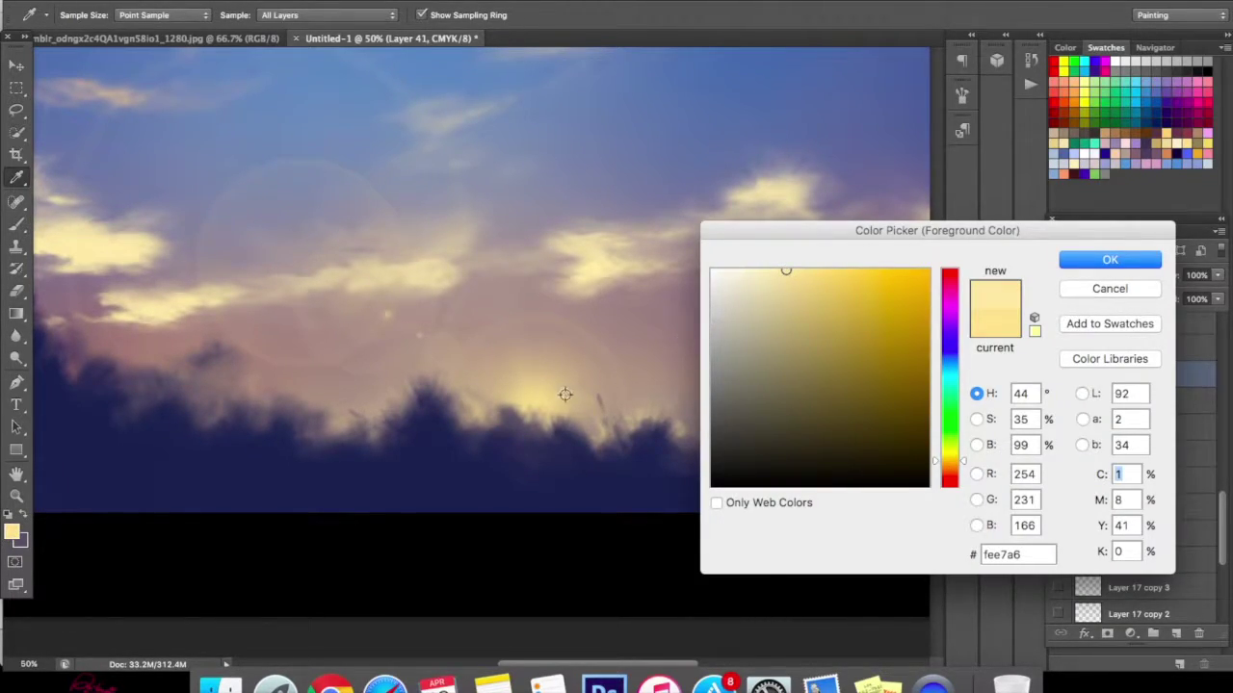
pyautogui.click(565, 395)
pyautogui.click(1109, 259)
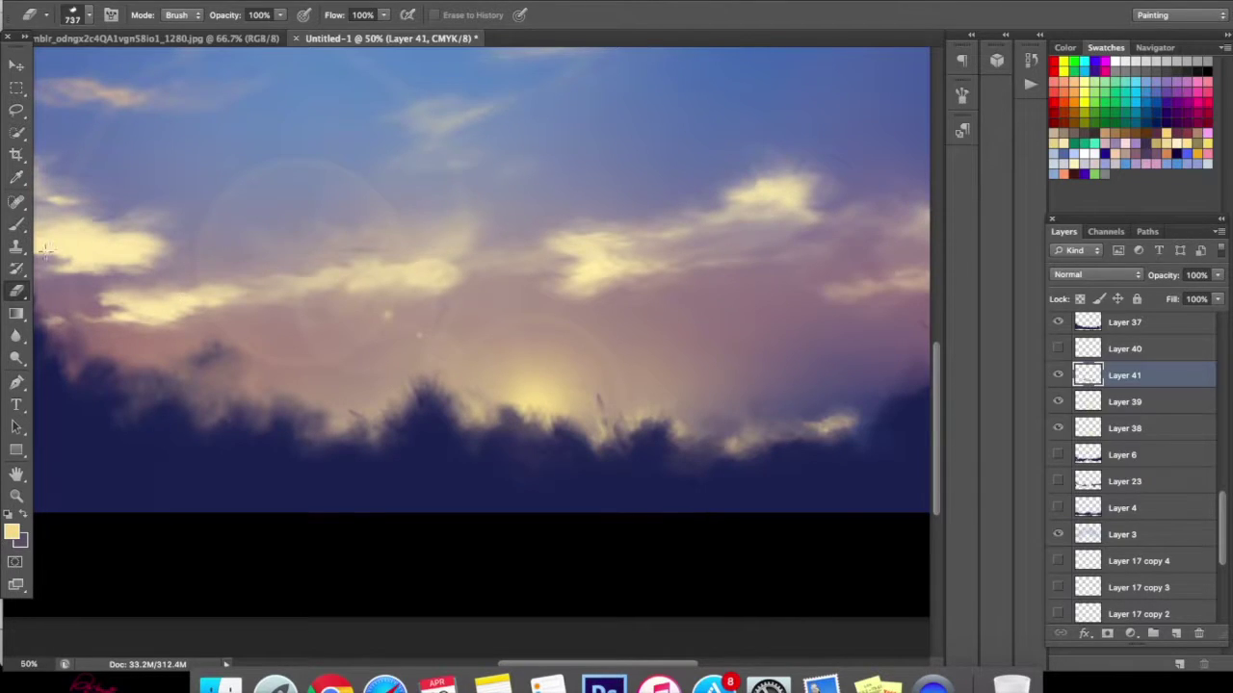
# - Paint yellow highlights between the dark horizon clouds below and to the right of the sun
pyautogui.press('b')
pyautogui.moveTo(551, 431)
pyautogui.mouseDown()
pyautogui.moveTo(675, 442)
pyautogui.moveTo(715, 471)
pyautogui.mouseUp()
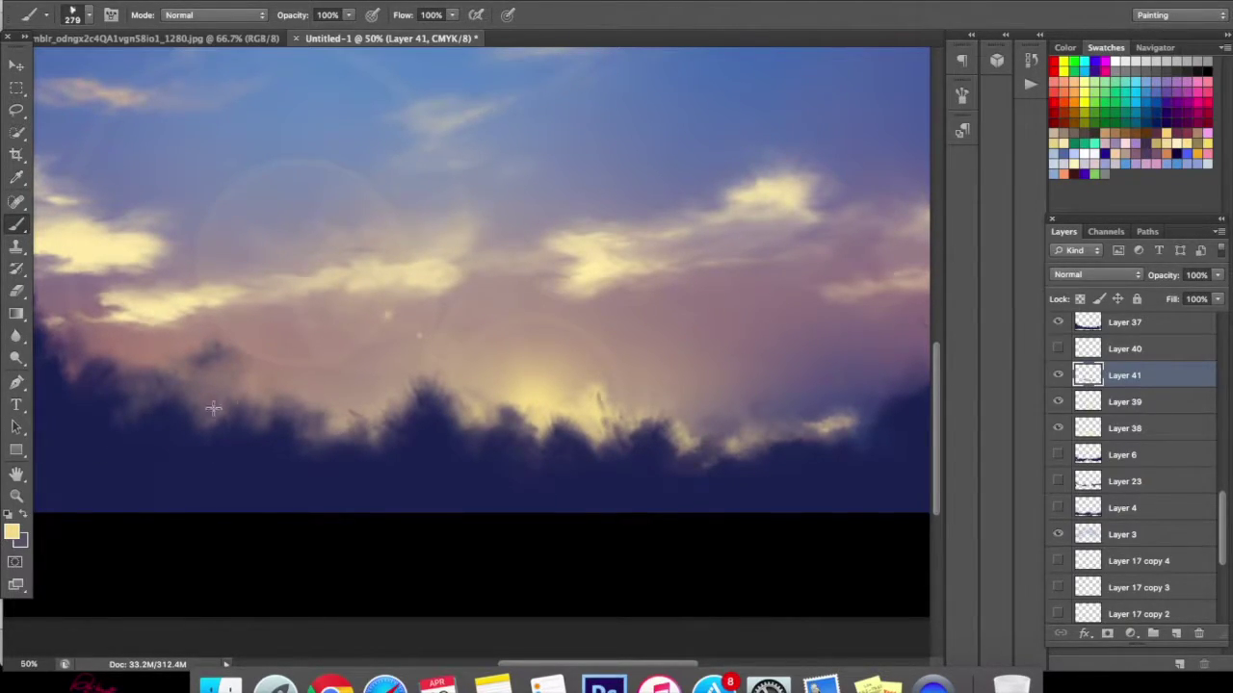
pyautogui.click(17, 496)
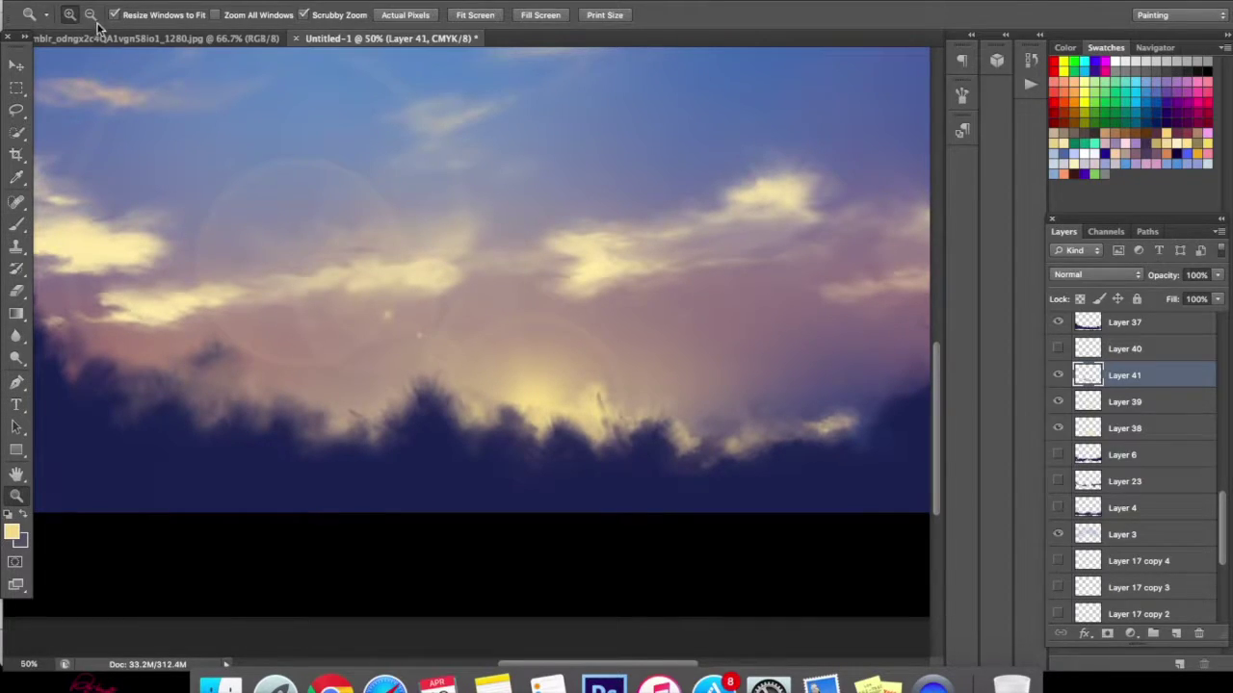
pyautogui.click(641, 241)
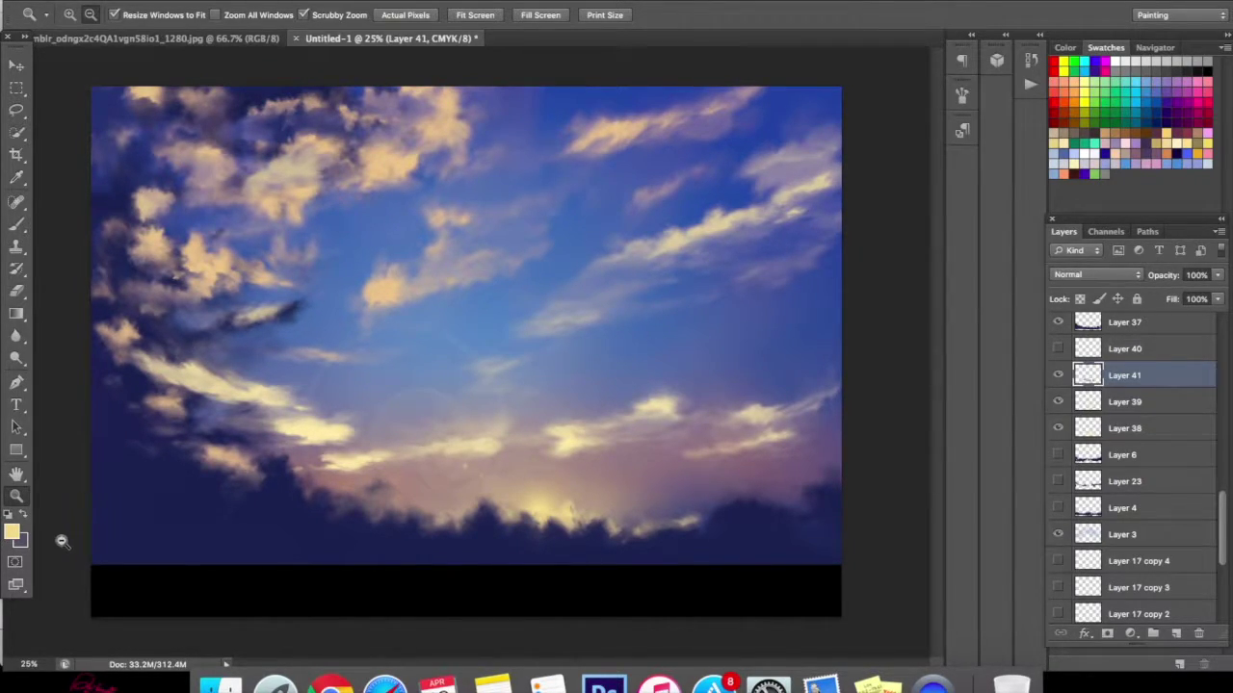
pyautogui.click(17, 225)
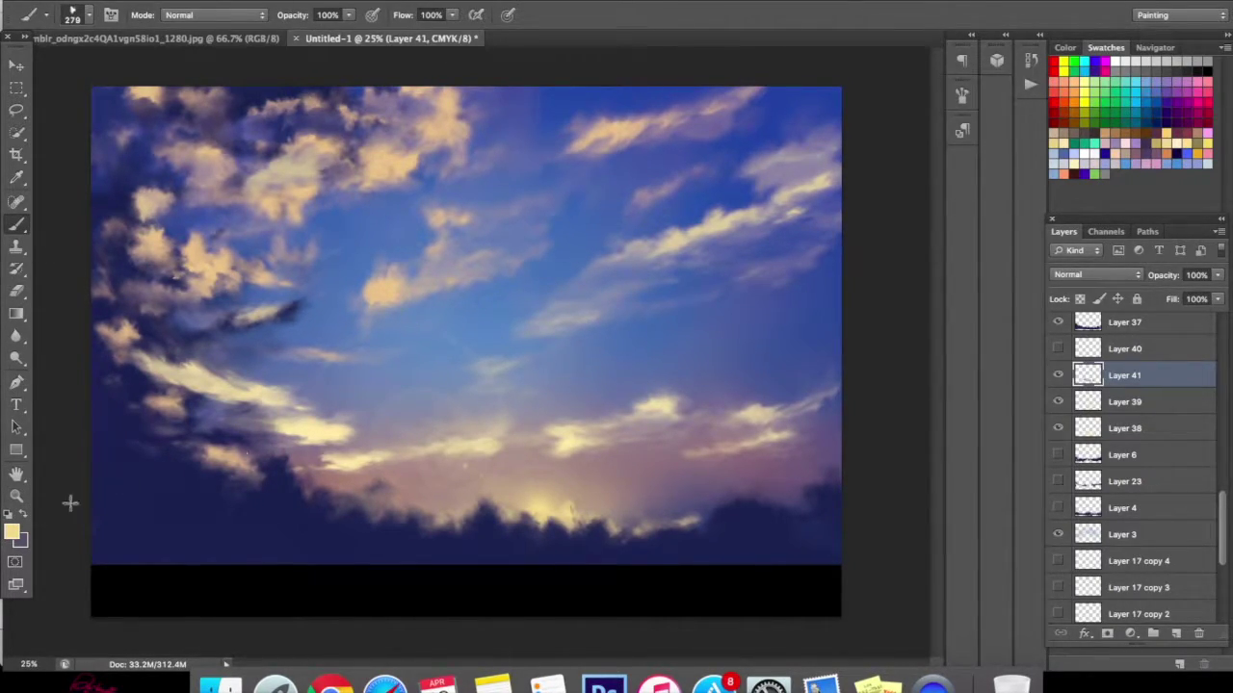
# - Paint yellow highlights above the dark horizon clouds left of the sun and soften them with the Eraser
pyautogui.click(16, 496)
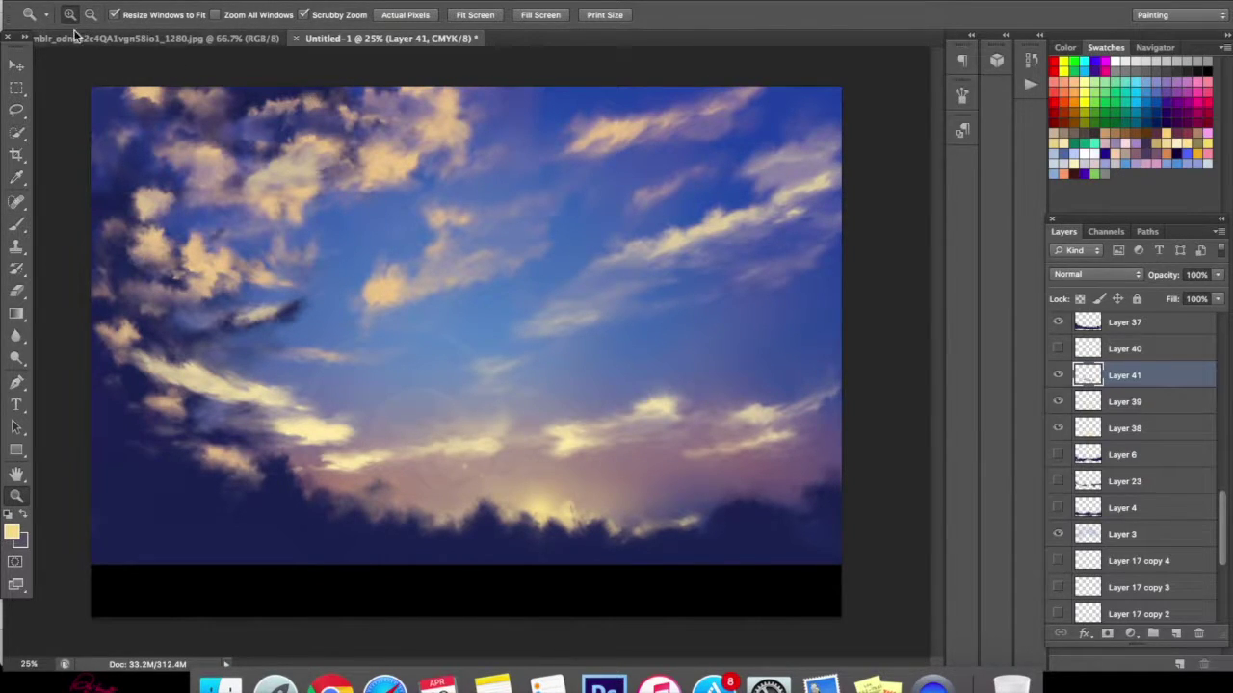
pyautogui.moveTo(573, 424); pyautogui.dragTo(704, 231)
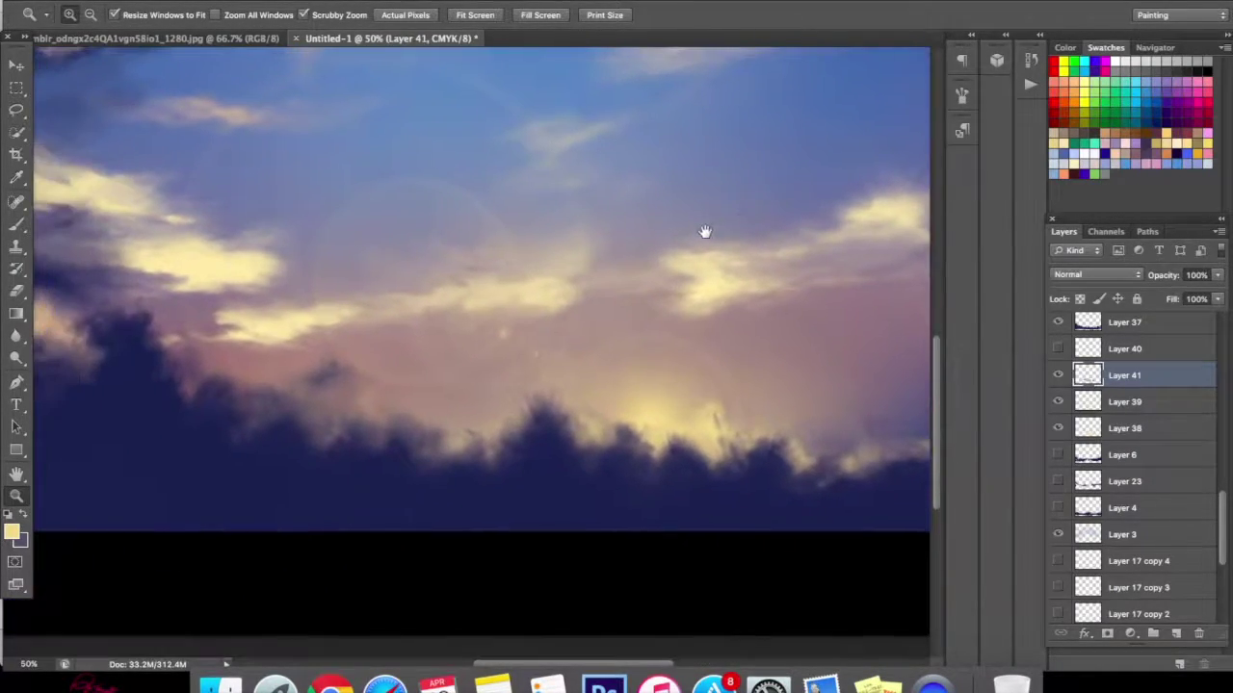
pyautogui.click(17, 224)
pyautogui.moveTo(387, 416)
pyautogui.mouseDown()
pyautogui.moveTo(410, 449)
pyautogui.moveTo(341, 422)
pyautogui.moveTo(301, 436)
pyautogui.moveTo(295, 392)
pyautogui.moveTo(230, 383)
pyautogui.mouseUp()
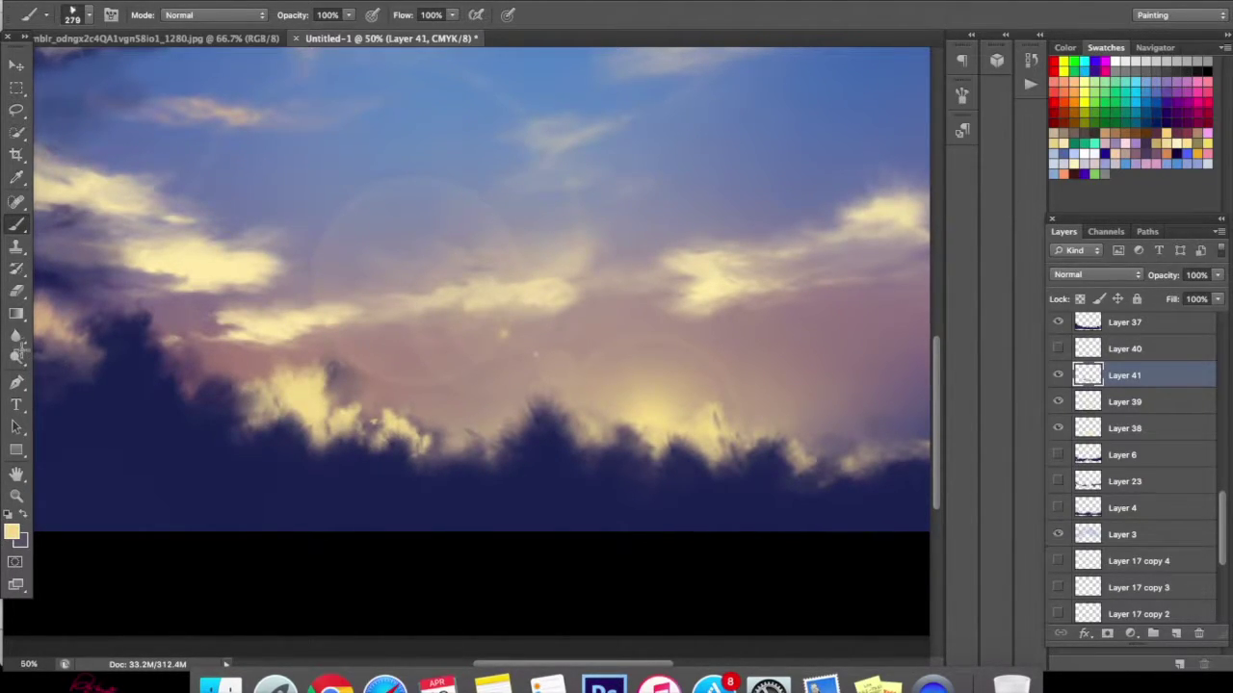
pyautogui.click(17, 291)
pyautogui.moveTo(327, 400)
pyautogui.mouseDown()
pyautogui.moveTo(236, 384)
pyautogui.moveTo(414, 433)
pyautogui.moveTo(415, 453)
pyautogui.mouseUp()
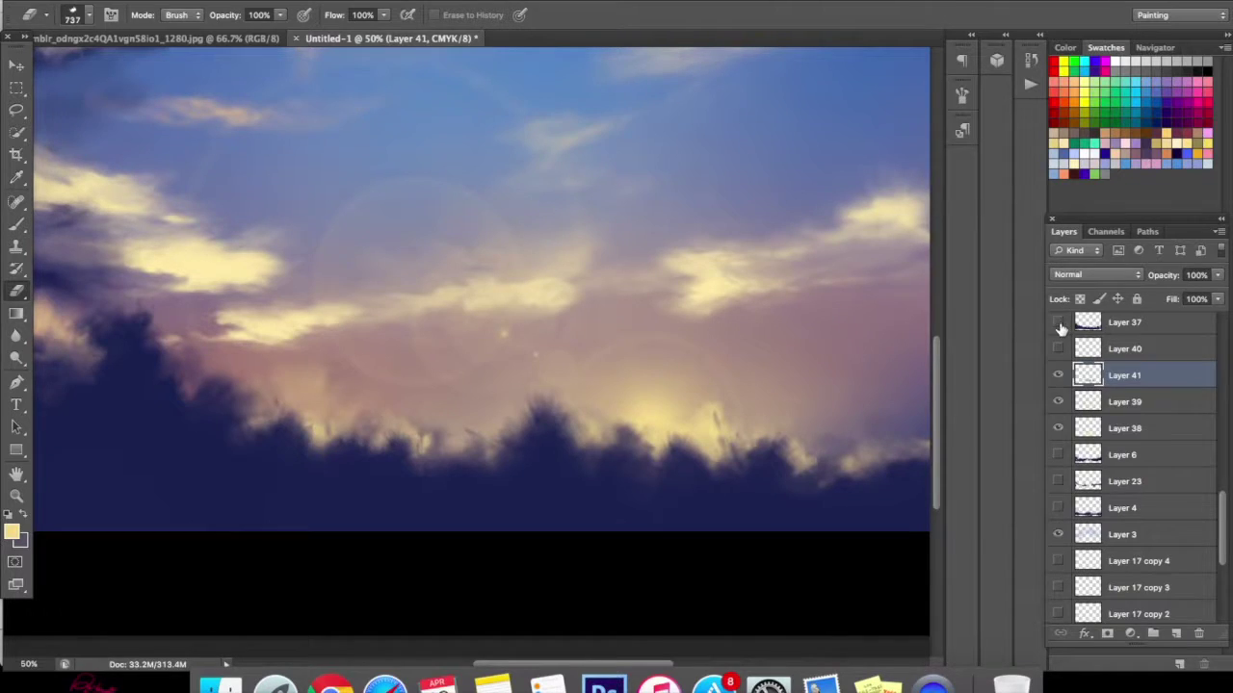
# - Create a new layer, place it directly below Rectangle 1, and reduce the brush size to 237 px
pyautogui.click(1117, 324)
pyautogui.moveTo(1225, 520); pyautogui.dragTo(1225, 511)
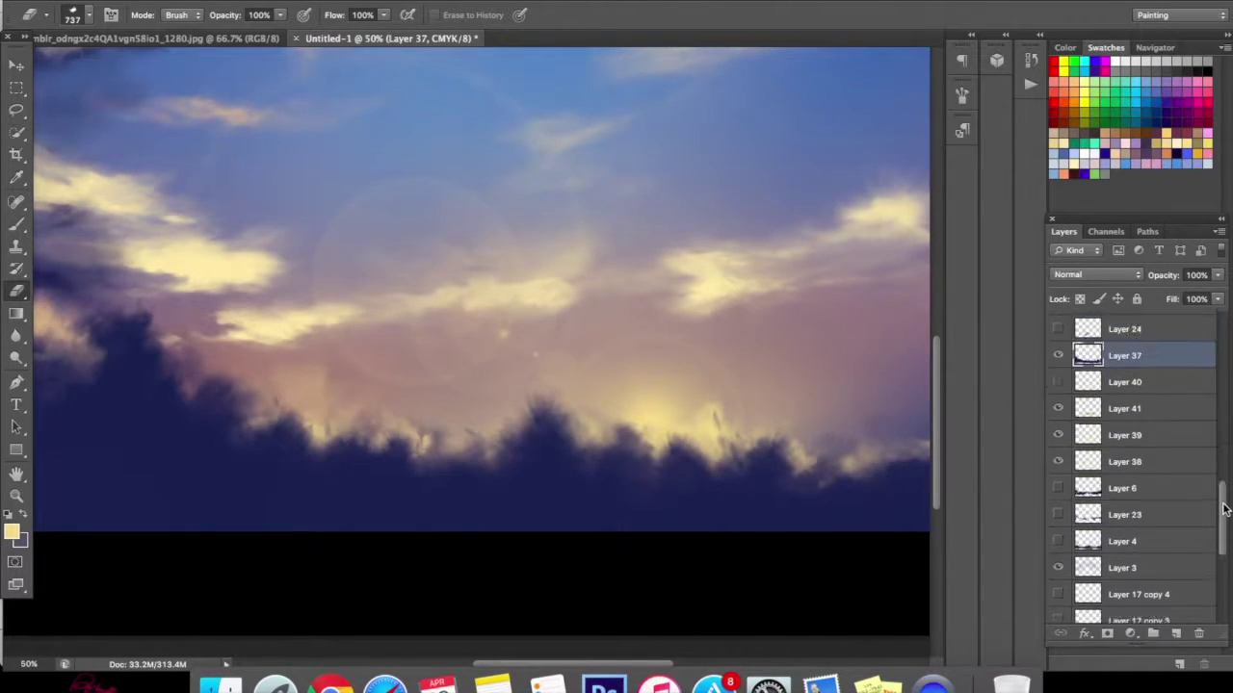
pyautogui.click(1180, 633)
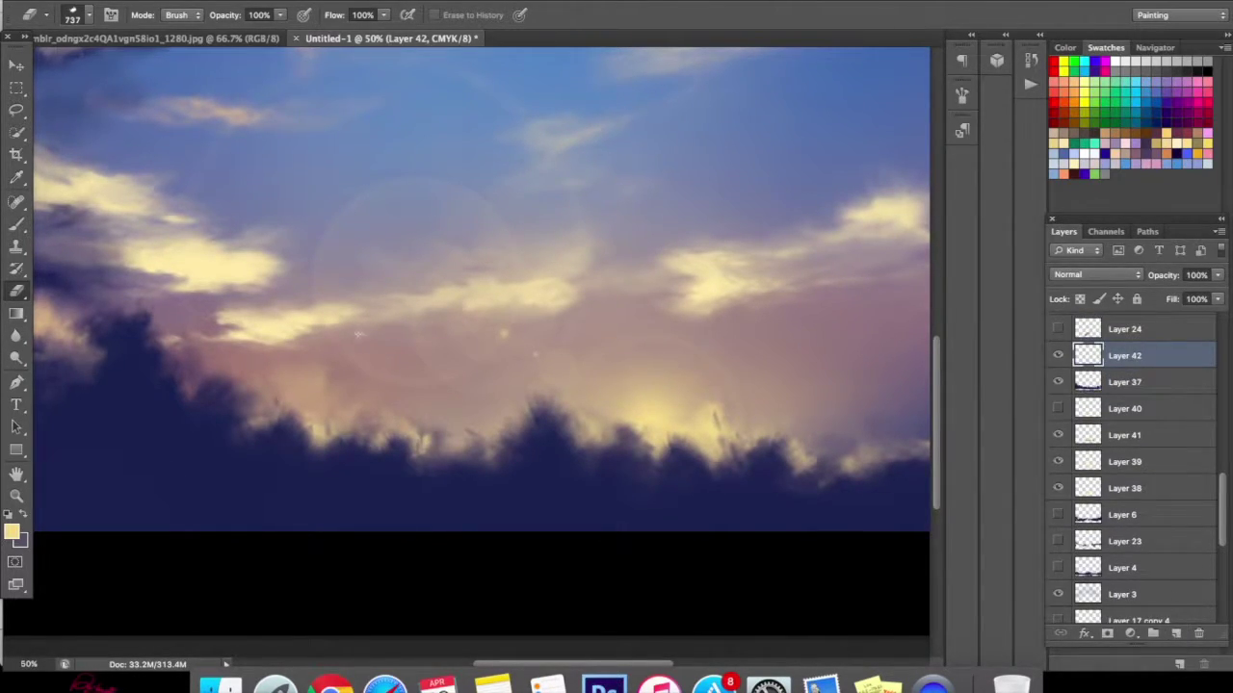
pyautogui.rightClick(285, 227)
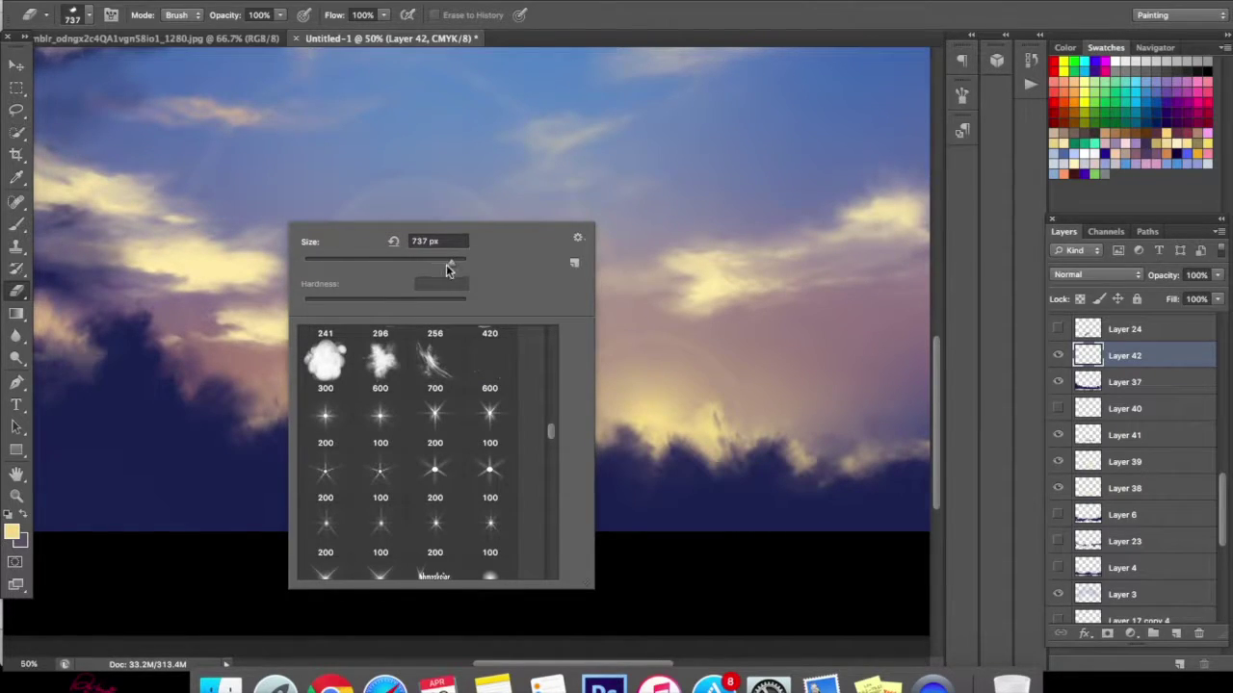
pyautogui.click(16, 224)
pyautogui.rightClick(354, 176)
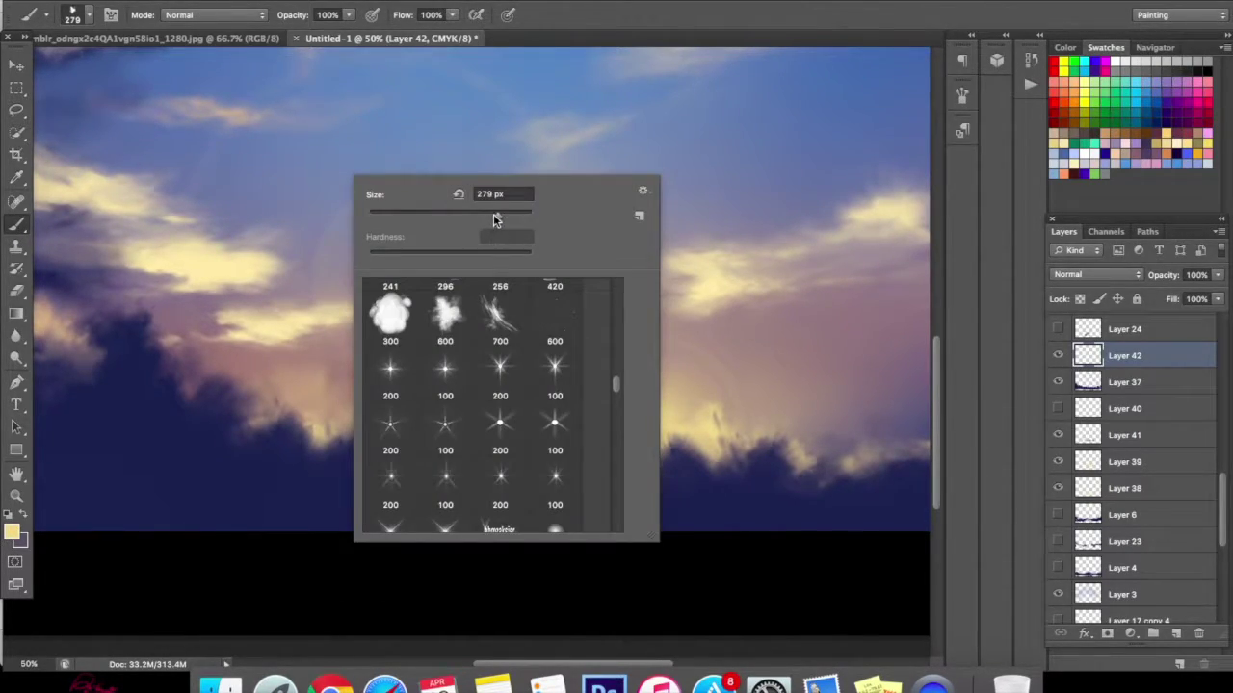
pyautogui.moveTo(495, 219); pyautogui.dragTo(488, 220)
pyautogui.click(291, 428)
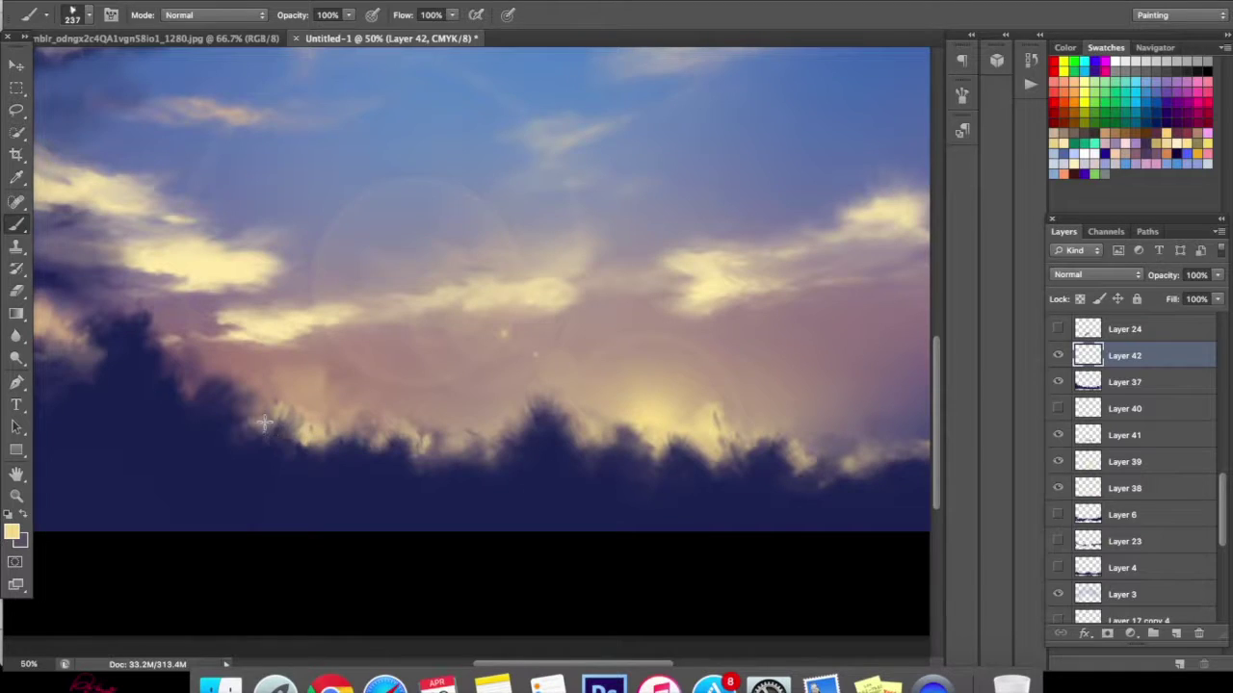
pyautogui.moveTo(1115, 355); pyautogui.dragTo(1124, 318)
# - Paint a yellow rim along the dark cloud edge at the far left of the horizon and partly erase its lower side
pyautogui.moveTo(175, 426)
pyautogui.mouseDown()
pyautogui.moveTo(151, 370)
pyautogui.moveTo(172, 389)
pyautogui.moveTo(127, 392)
pyautogui.mouseUp()
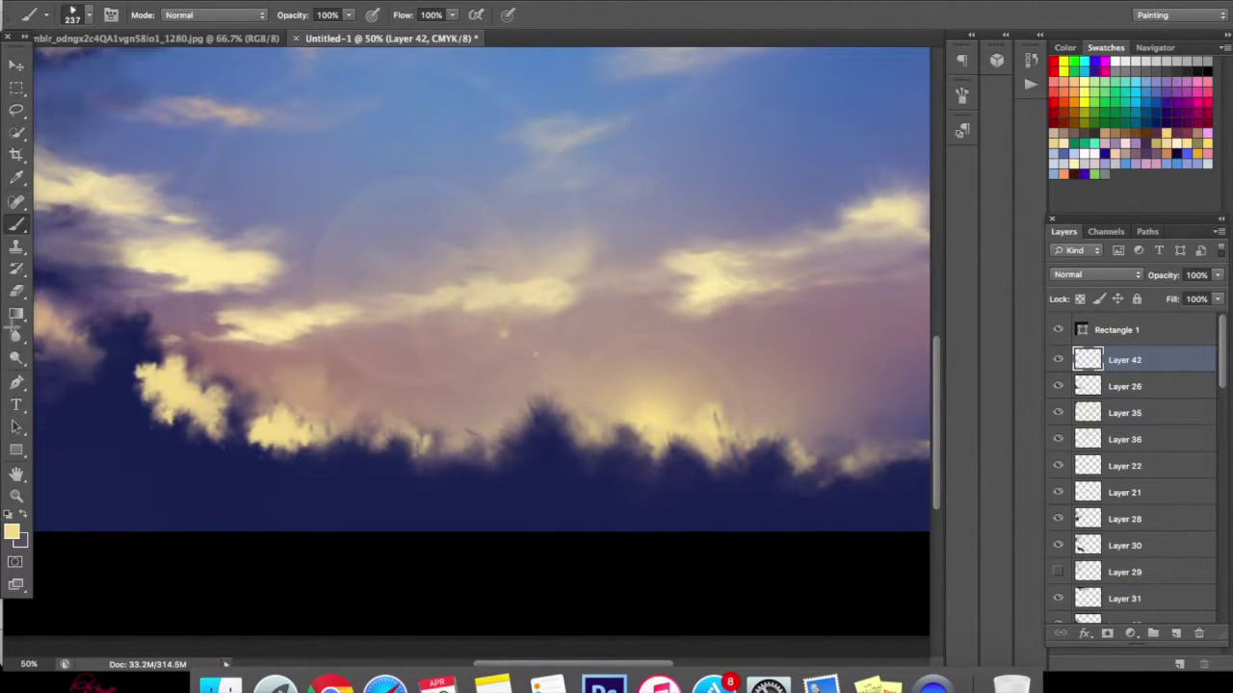
pyautogui.press('e')
pyautogui.moveTo(219, 390)
pyautogui.mouseDown()
pyautogui.moveTo(166, 420)
pyautogui.moveTo(282, 461)
pyautogui.mouseUp()
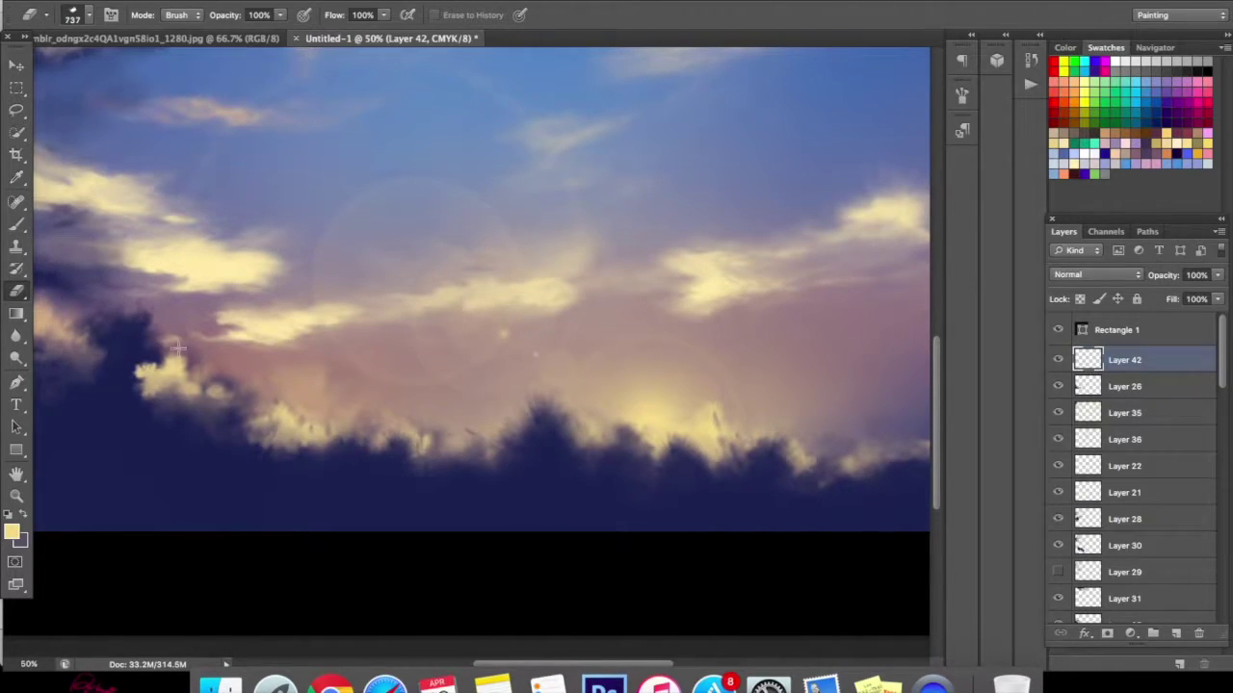
# - Paint a yellow highlight on the dark cloud tuft just left of the sun, then soften it and the far-left rim with the Eraser
pyautogui.press('b')
pyautogui.moveTo(536, 429)
pyautogui.mouseDown()
pyautogui.moveTo(549, 445)
pyautogui.moveTo(505, 465)
pyautogui.moveTo(530, 468)
pyautogui.moveTo(554, 445)
pyautogui.mouseUp()
pyautogui.press('e')
pyautogui.moveTo(548, 396); pyautogui.dragTo(549, 397)
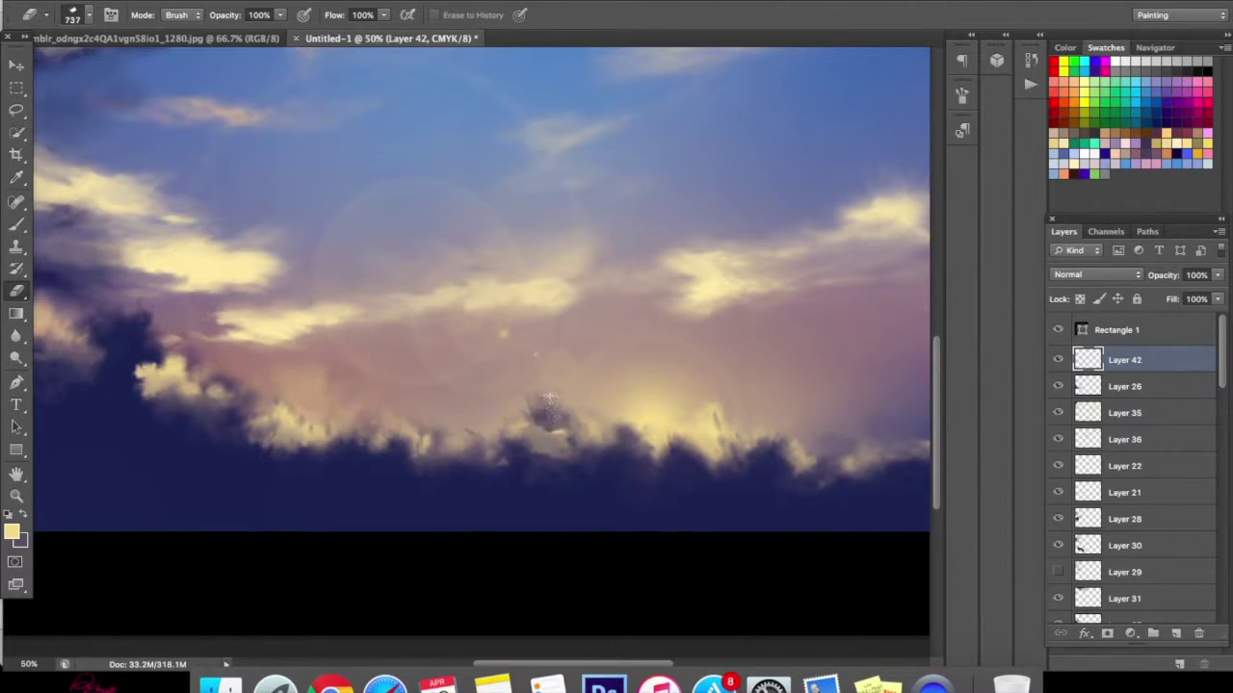
pyautogui.press('b')
pyautogui.moveTo(565, 456)
pyautogui.mouseDown()
pyautogui.moveTo(568, 441)
pyautogui.moveTo(546, 445)
pyautogui.mouseUp()
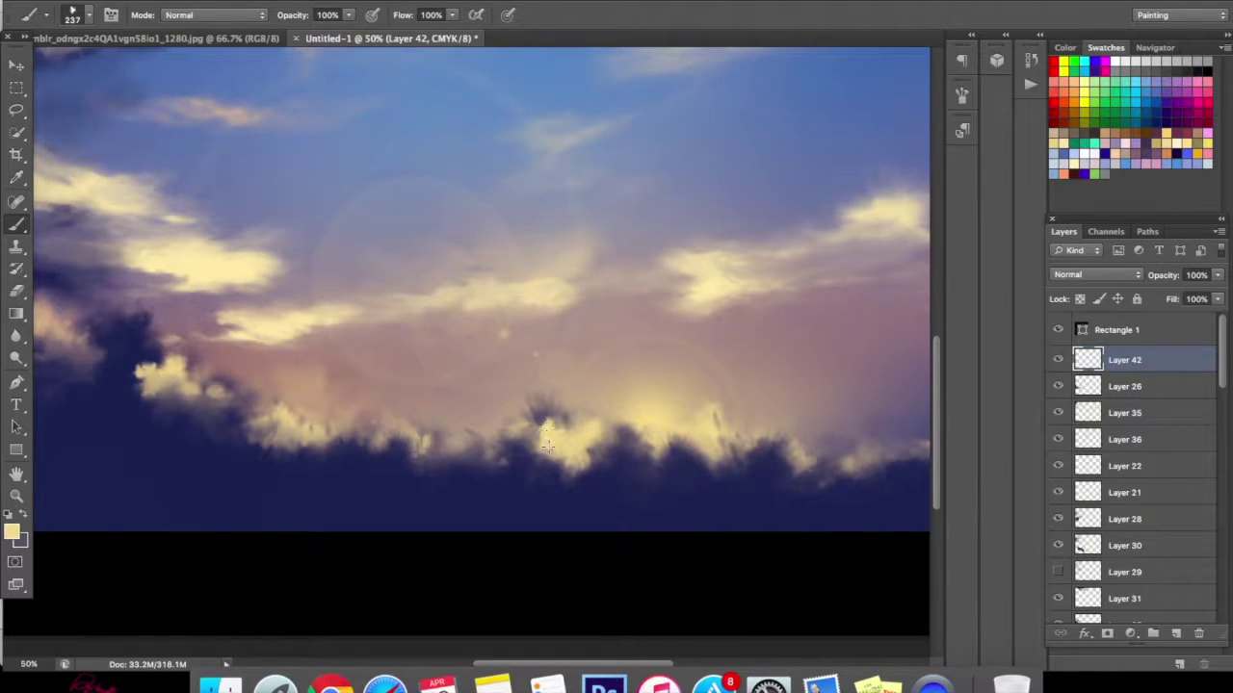
pyautogui.press('e')
pyautogui.moveTo(602, 493); pyautogui.dragTo(548, 490)
pyautogui.moveTo(561, 414); pyautogui.dragTo(545, 432)
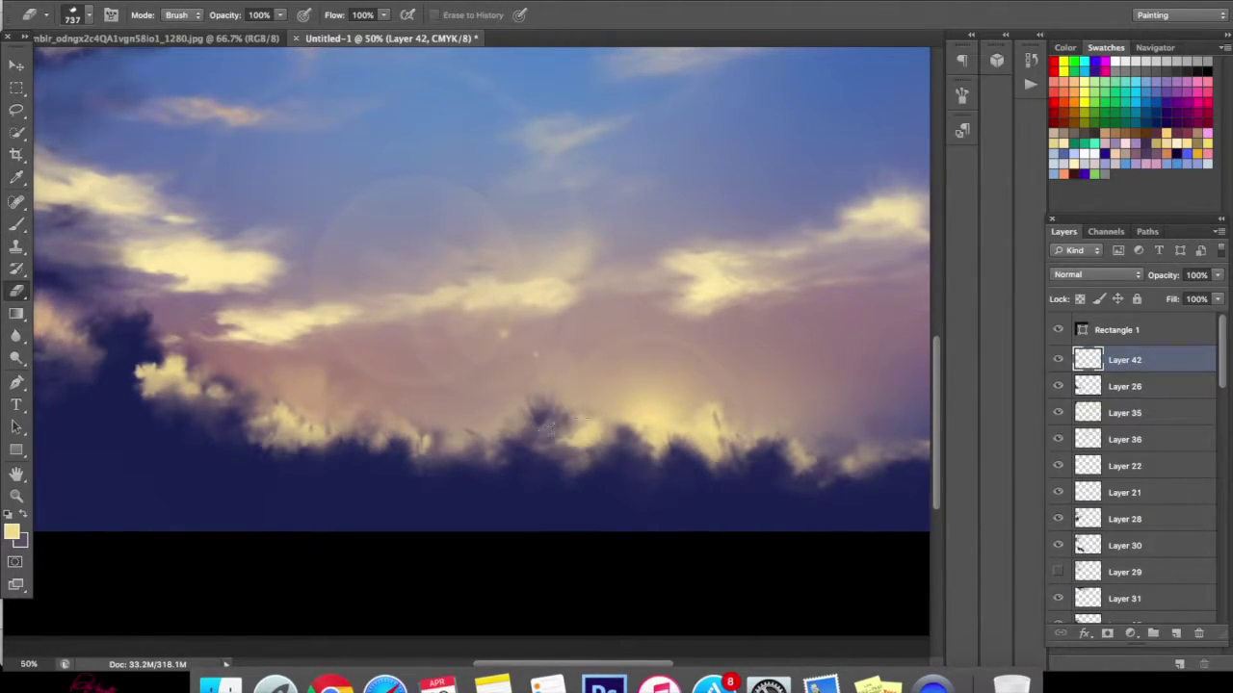
pyautogui.moveTo(180, 401); pyautogui.dragTo(140, 379)
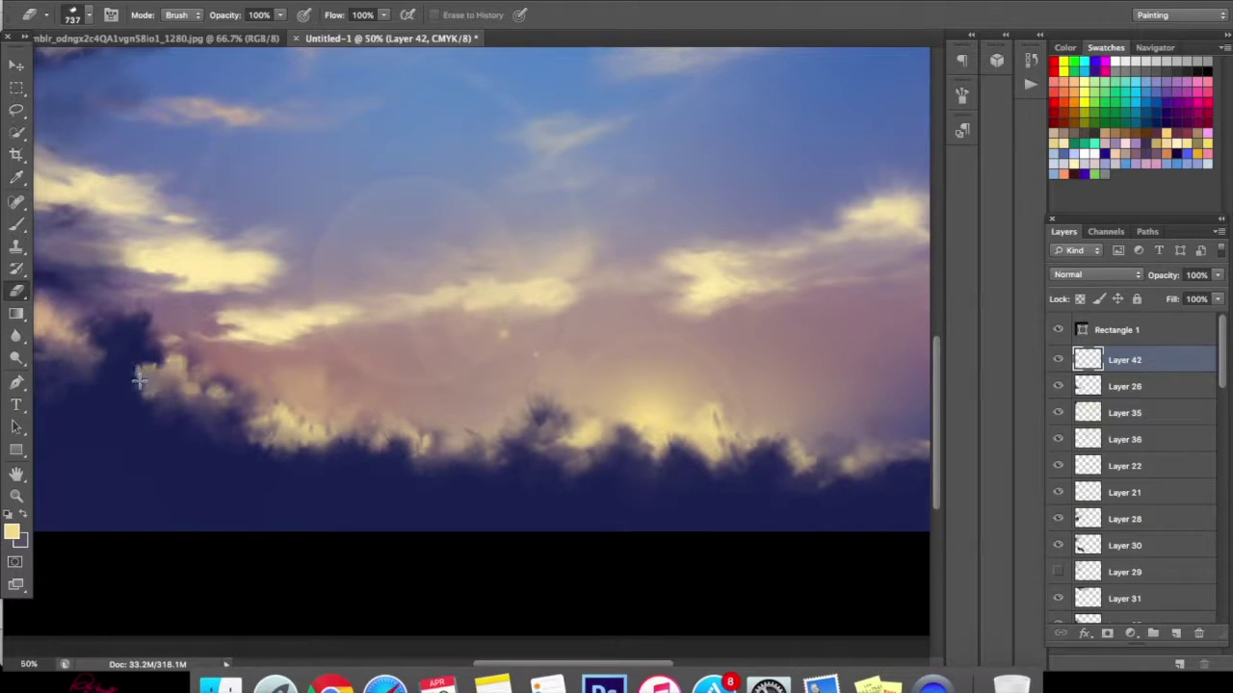
# - Paint a yellow rim along the dark horizon clouds right of the sun out to the canvas edge
pyautogui.click(16, 496)
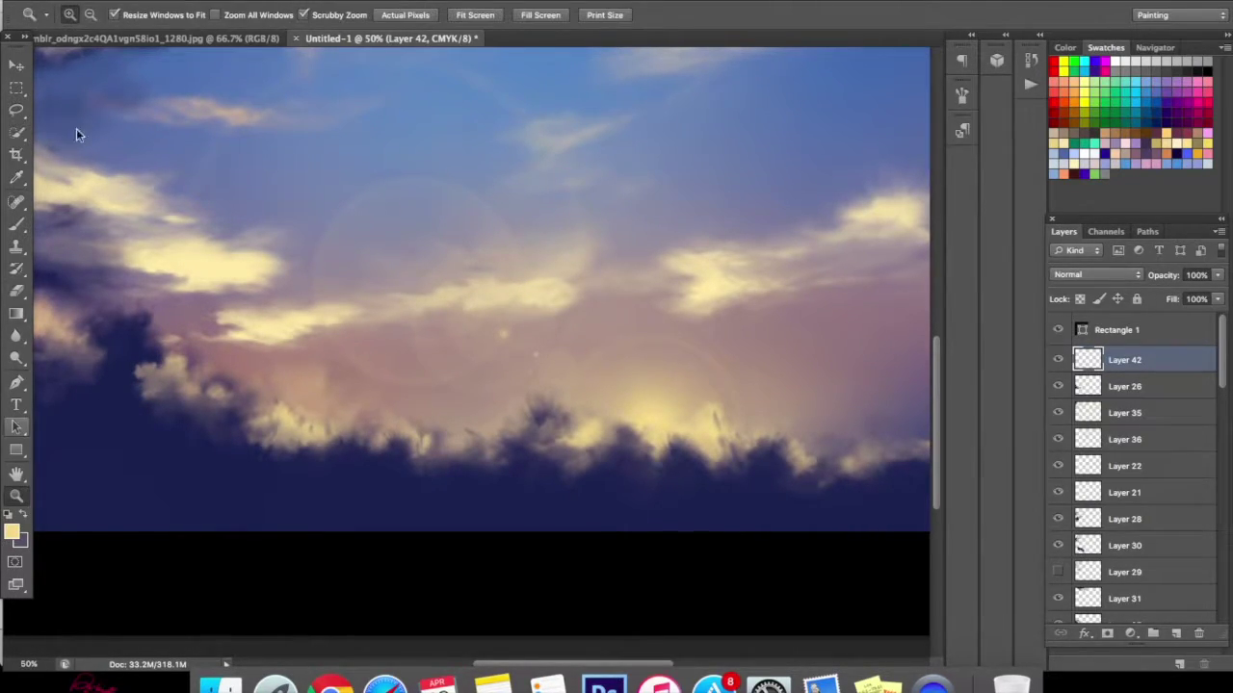
pyautogui.click(92, 15)
pyautogui.click(532, 310)
pyautogui.click(533, 310)
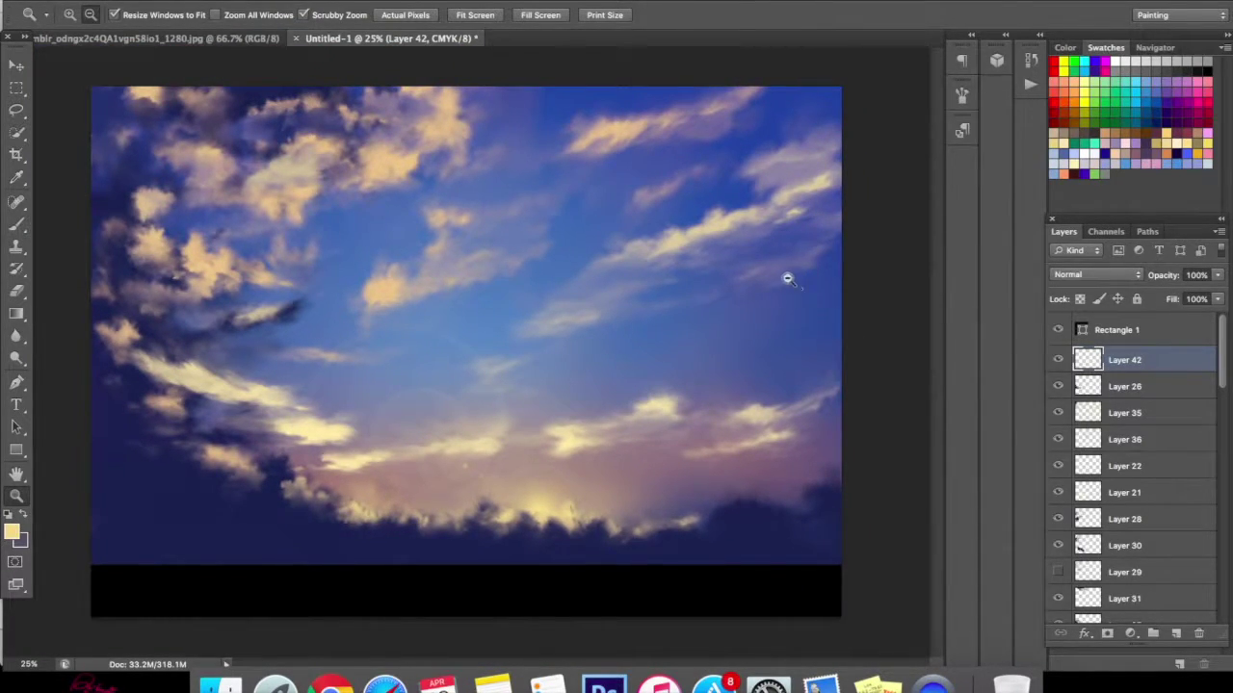
pyautogui.click(17, 225)
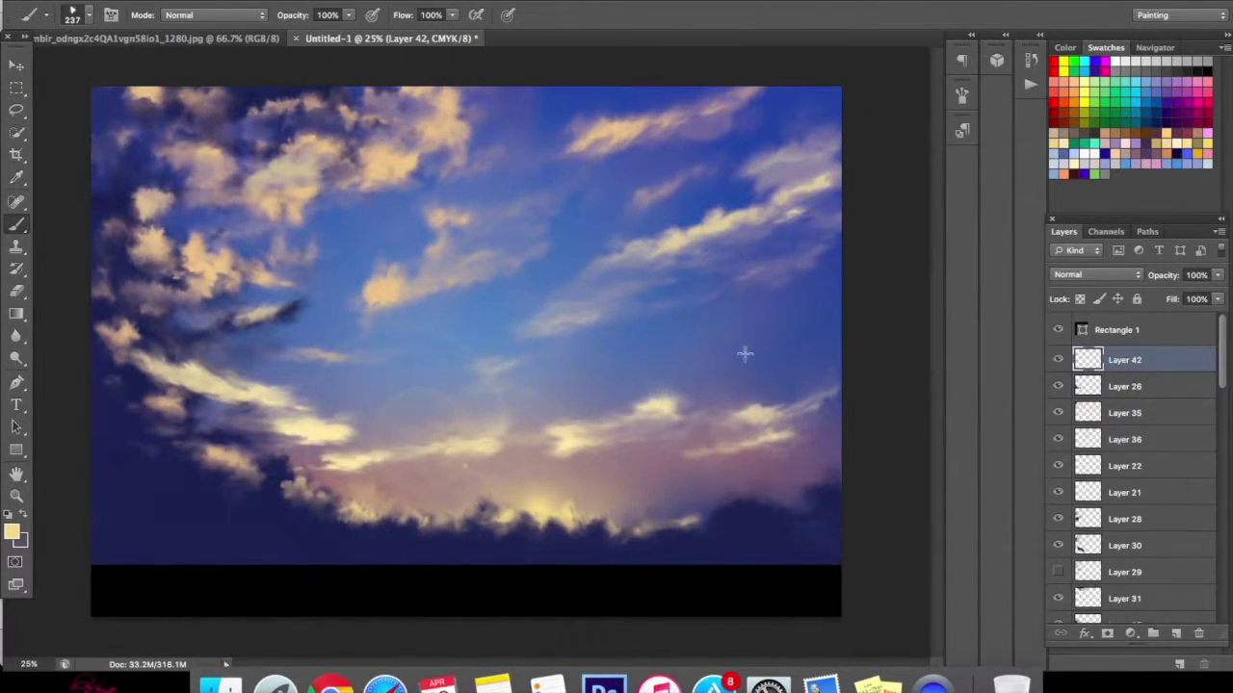
pyautogui.moveTo(687, 527)
pyautogui.mouseDown()
pyautogui.moveTo(778, 515)
pyautogui.moveTo(757, 505)
pyautogui.moveTo(800, 486)
pyautogui.moveTo(838, 491)
pyautogui.moveTo(807, 494)
pyautogui.moveTo(838, 547)
pyautogui.moveTo(763, 528)
pyautogui.moveTo(717, 535)
pyautogui.moveTo(742, 545)
pyautogui.moveTo(784, 519)
pyautogui.moveTo(818, 521)
pyautogui.mouseUp()
pyautogui.press('e')
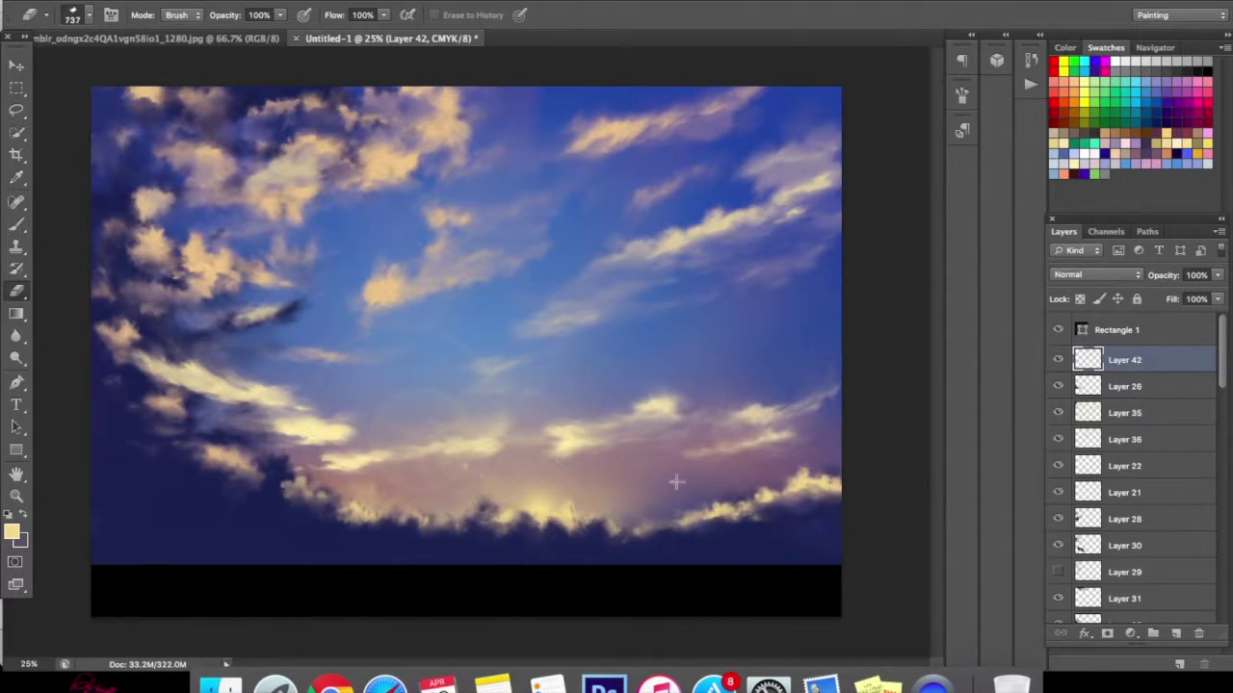
# - Step back through the last eraser strokes on the yellow rim right of the sun
pyautogui.click(193, 2)
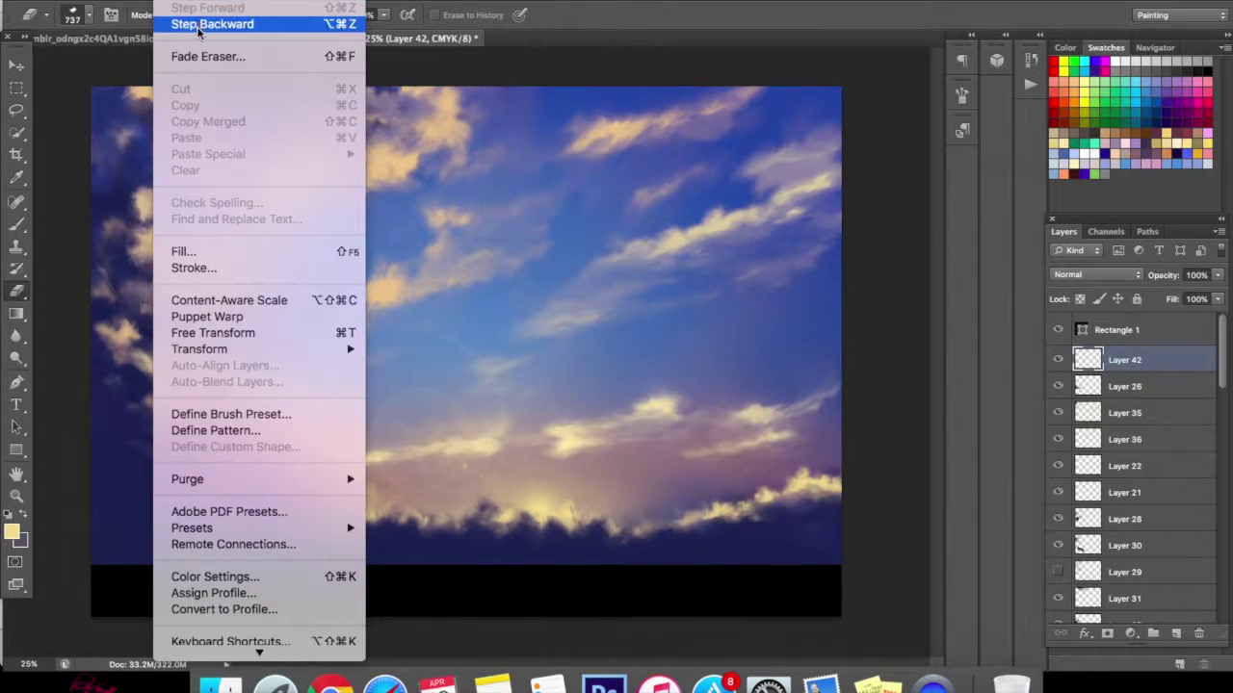
pyautogui.click(198, 32)
pyautogui.click(192, 2)
pyautogui.click(198, 33)
pyautogui.click(193, 2)
pyautogui.click(193, 29)
pyautogui.click(193, 2)
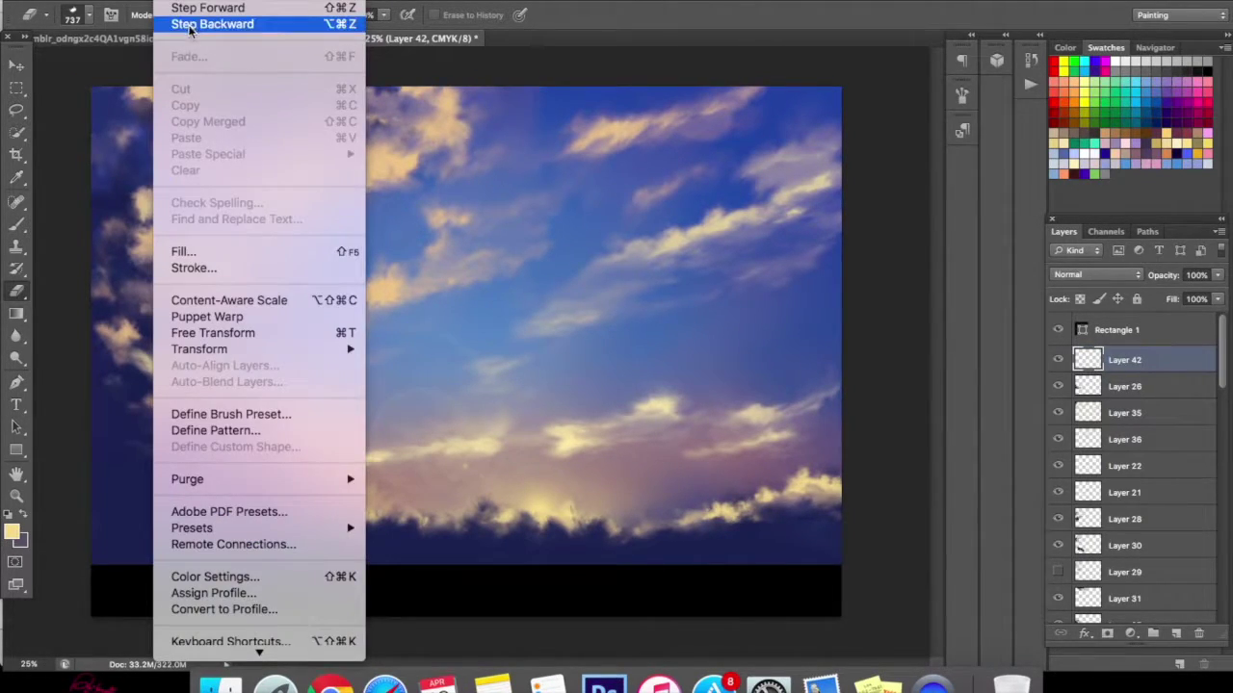
pyautogui.click(193, 30)
pyautogui.click(193, 2)
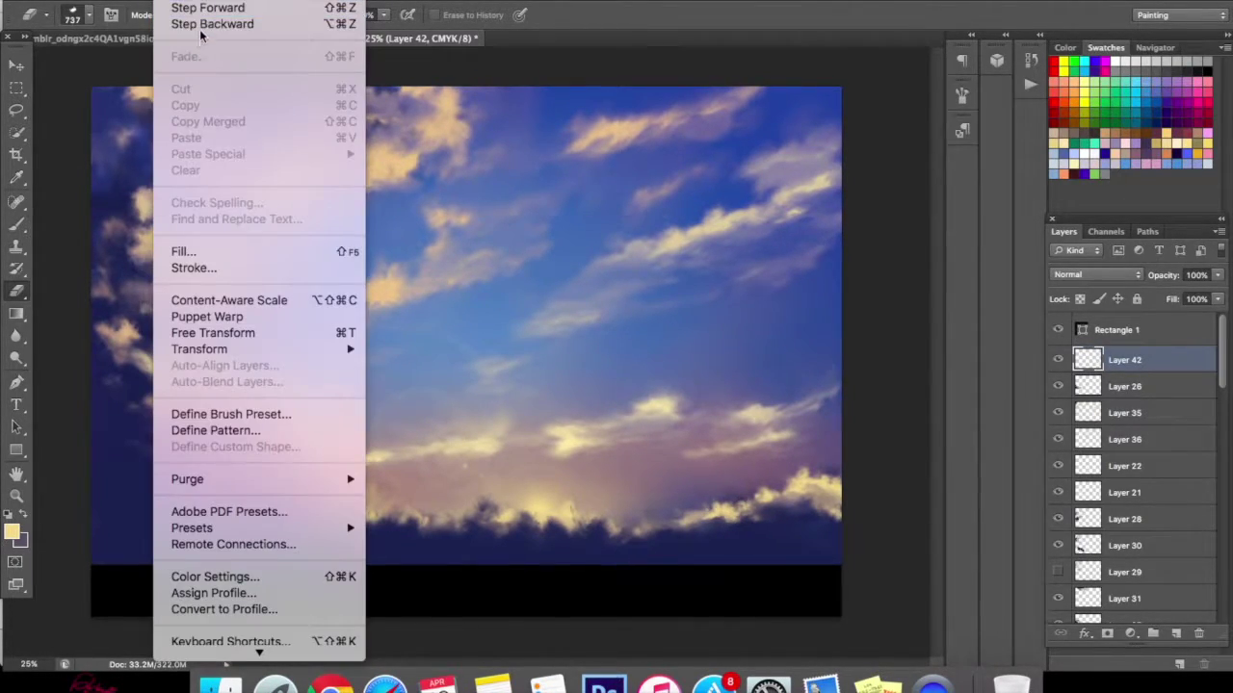
pyautogui.click(198, 30)
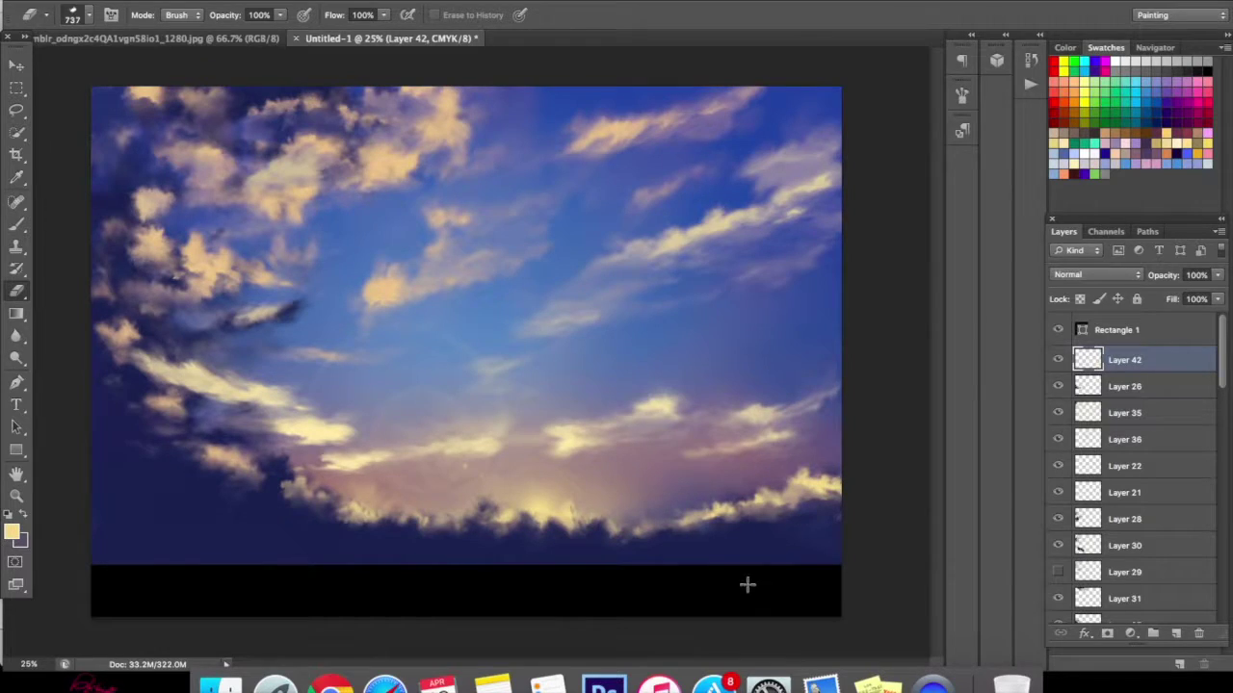
# - Thicken the end of the right-hand yellow rim nearest the sun and erase its lower edge to blend it
pyautogui.click(16, 223)
pyautogui.moveTo(707, 517); pyautogui.dragTo(674, 525)
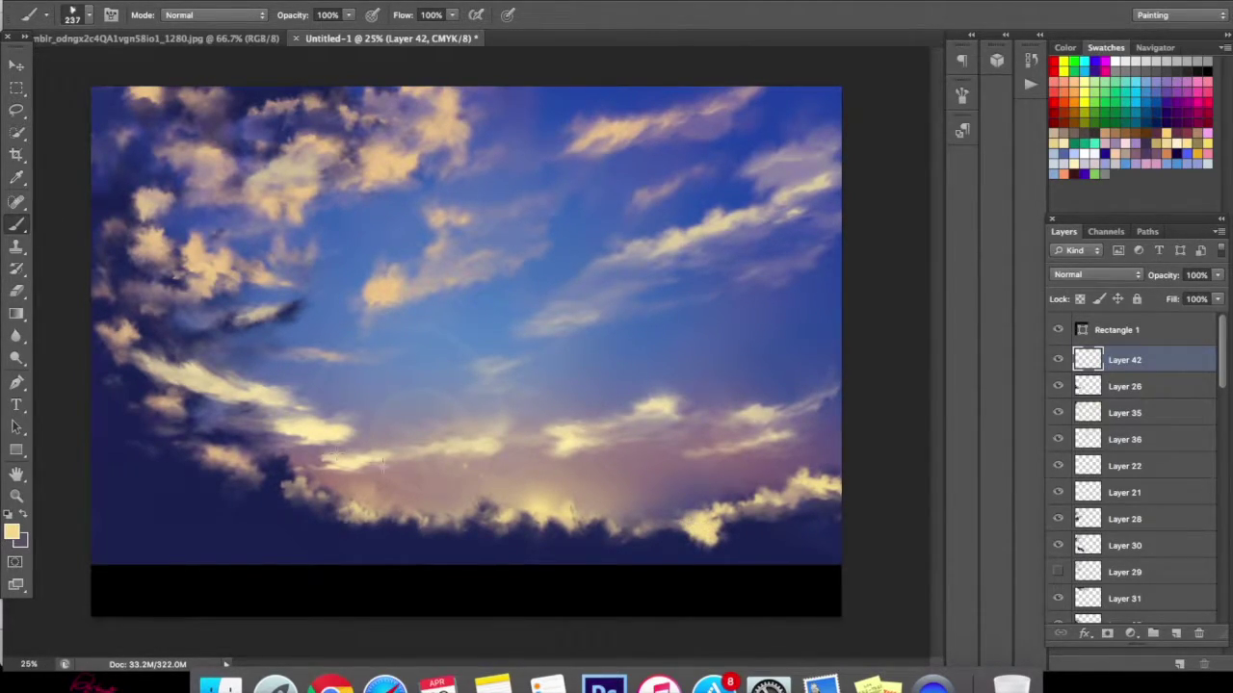
pyautogui.click(16, 290)
pyautogui.moveTo(720, 547); pyautogui.dragTo(703, 556)
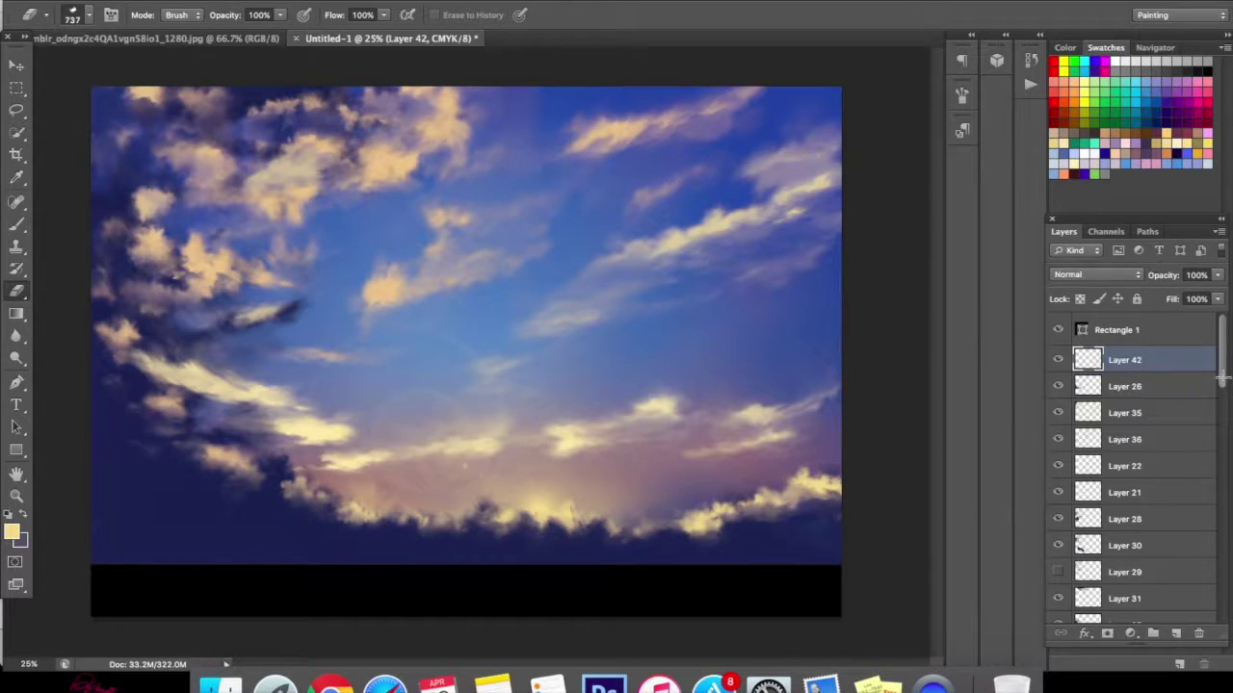
# - Set the foreground color to dark navy #0b1736, sampled from the lower-left clouds, and add a new layer above Layer 42
pyautogui.click(12, 535)
pyautogui.click(151, 504)
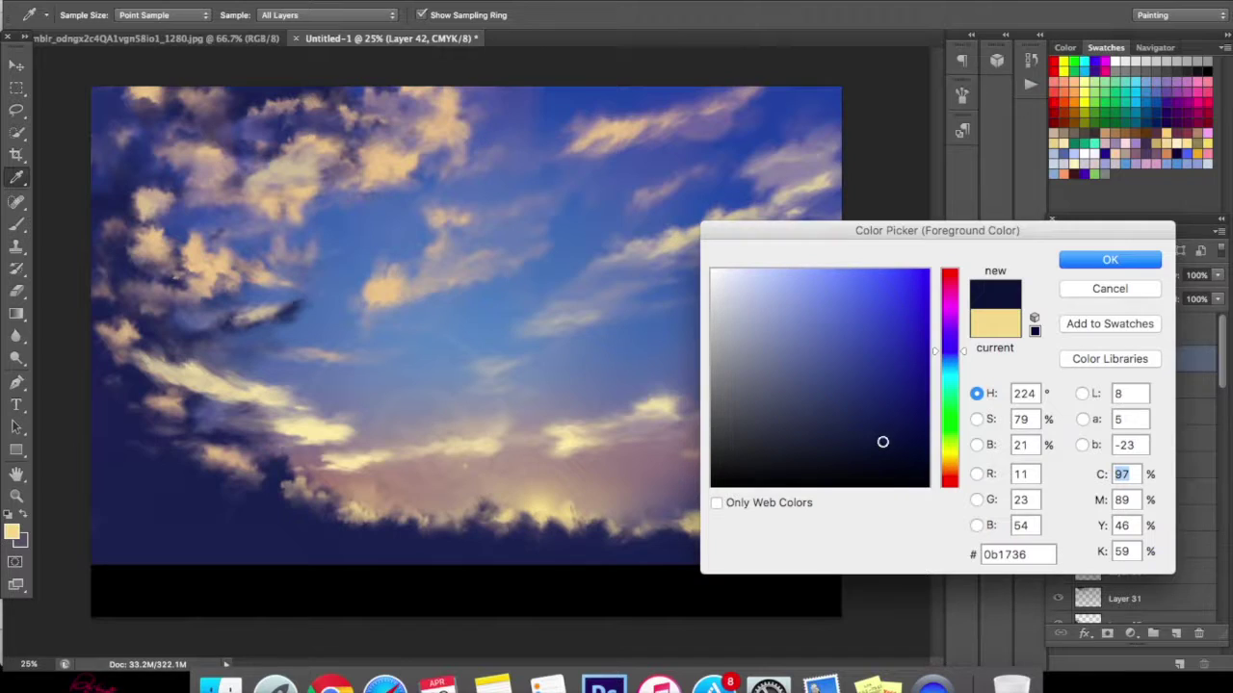
pyautogui.click(1077, 266)
pyautogui.click(1176, 633)
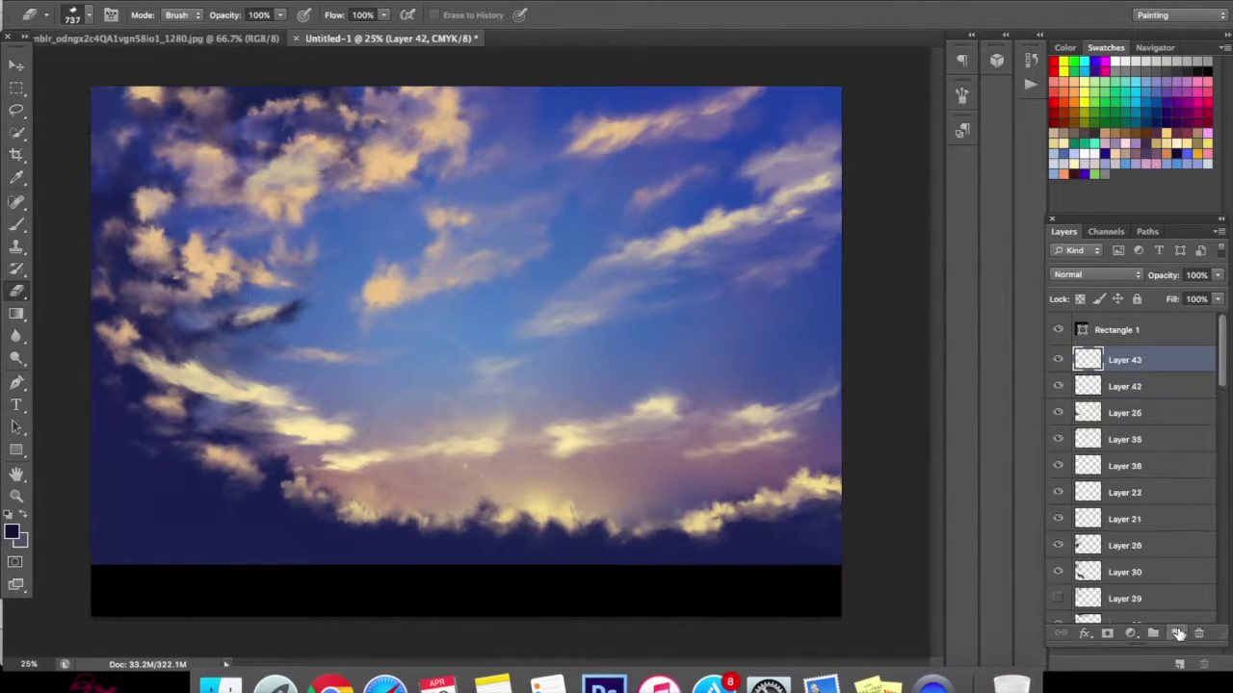
# - Paint dark navy shading in the lower-left corner of the sky, enlarging the brush to 342 px
pyautogui.click(17, 223)
pyautogui.moveTo(195, 520)
pyautogui.mouseDown()
pyautogui.moveTo(122, 559)
pyautogui.moveTo(115, 548)
pyautogui.moveTo(155, 521)
pyautogui.mouseUp()
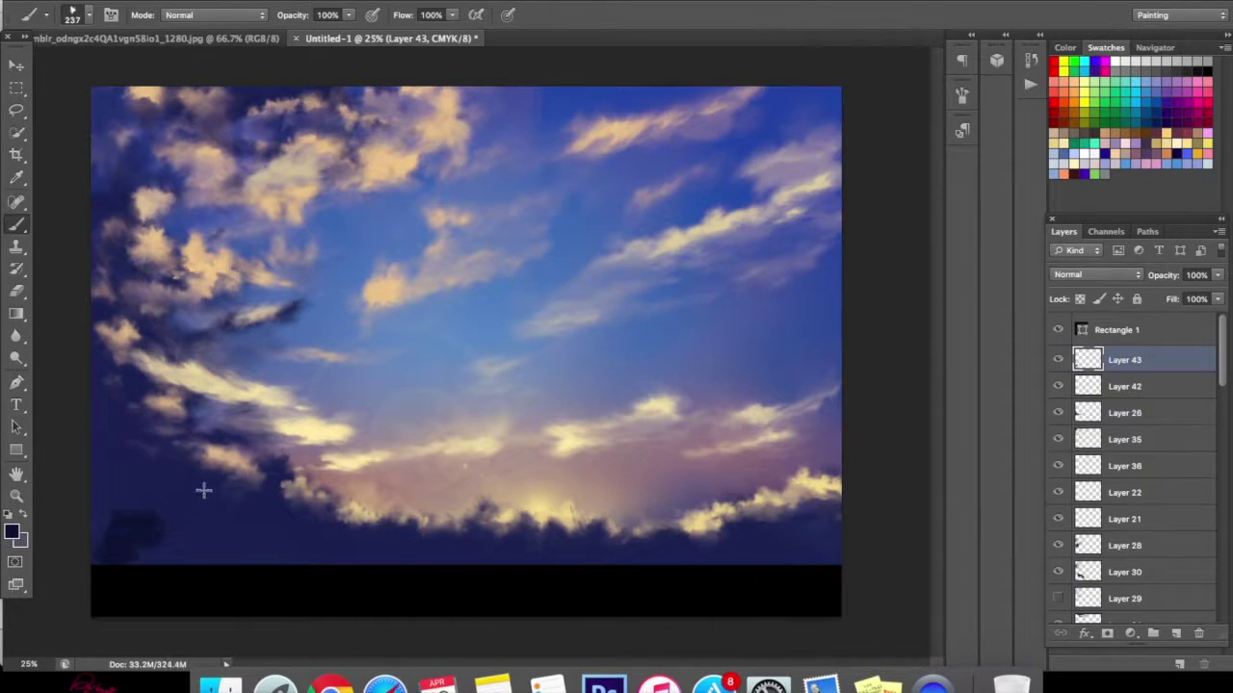
pyautogui.rightClick(185, 535)
pyautogui.moveTo(321, 336); pyautogui.dragTo(328, 337)
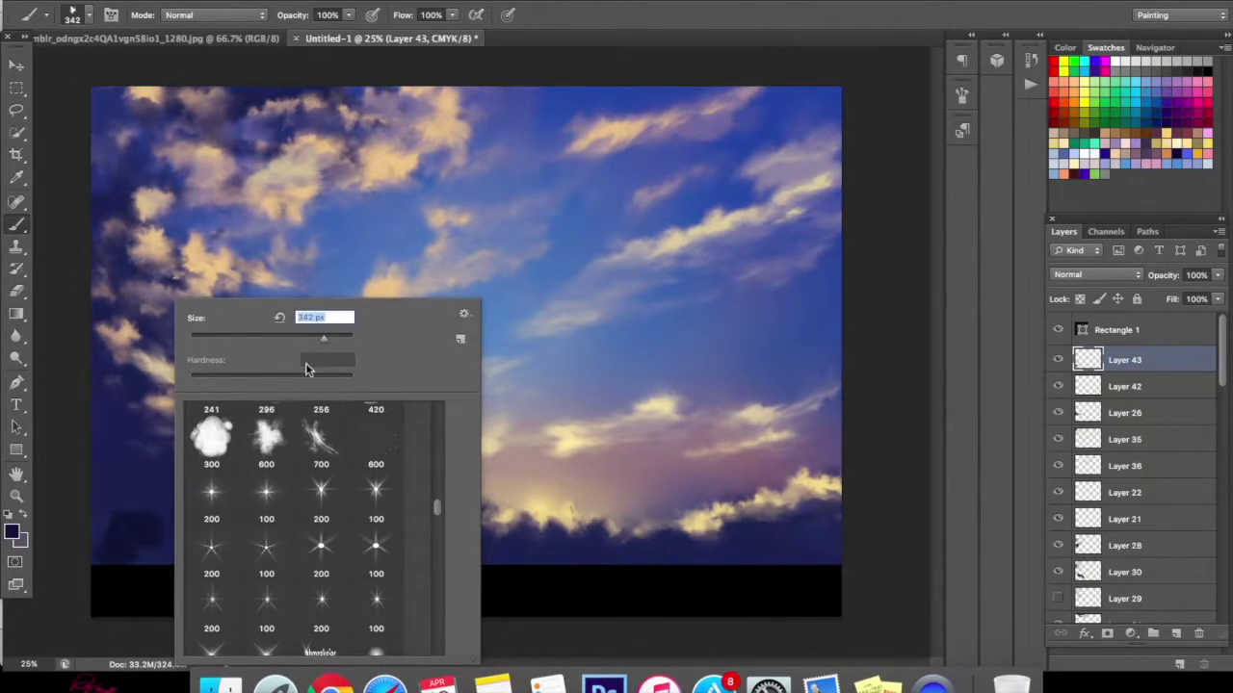
pyautogui.press('Return')
pyautogui.moveTo(98, 552)
pyautogui.mouseDown()
pyautogui.moveTo(201, 555)
pyautogui.moveTo(189, 526)
pyautogui.moveTo(170, 534)
pyautogui.moveTo(186, 537)
pyautogui.mouseUp()
# - Set the brush size to 974 px and darken the lower-left cloud mass with broad navy strokes
pyautogui.rightClick(204, 532)
pyautogui.press('Escape')
pyautogui.rightClick(344, 399)
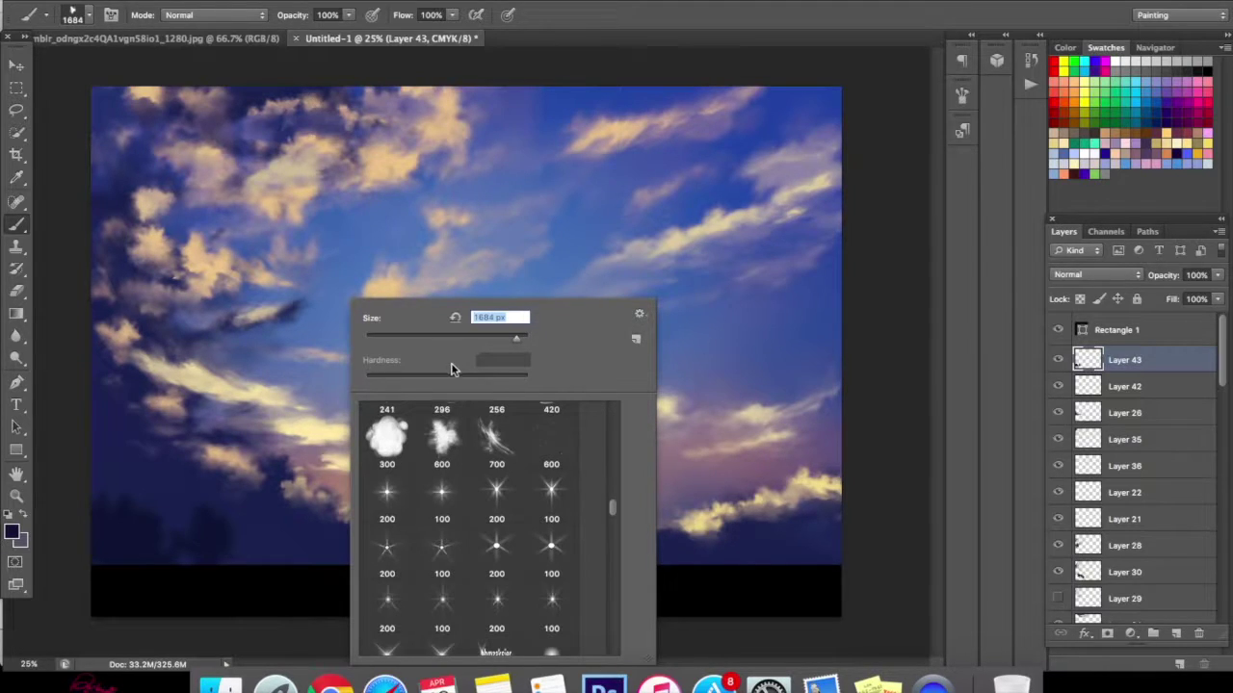
pyautogui.moveTo(511, 338); pyautogui.dragTo(512, 335)
pyautogui.click(114, 539)
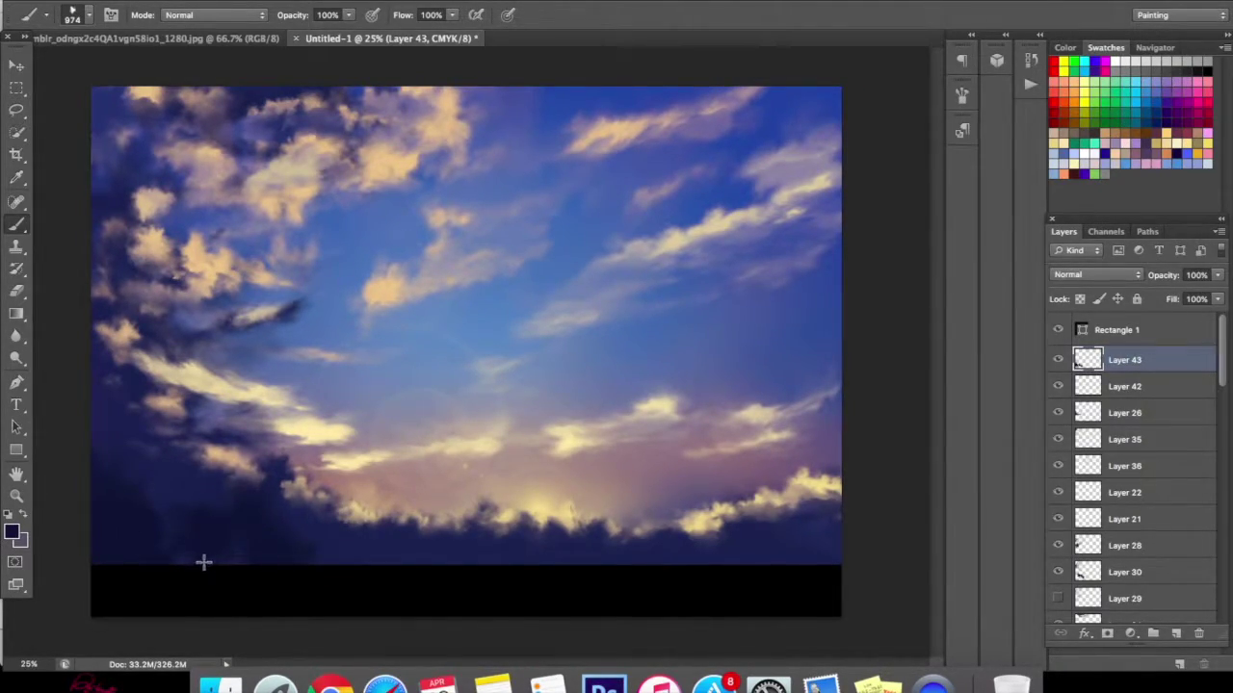
pyautogui.moveTo(203, 562)
pyautogui.mouseDown()
pyautogui.moveTo(189, 497)
pyautogui.moveTo(168, 550)
pyautogui.mouseUp()
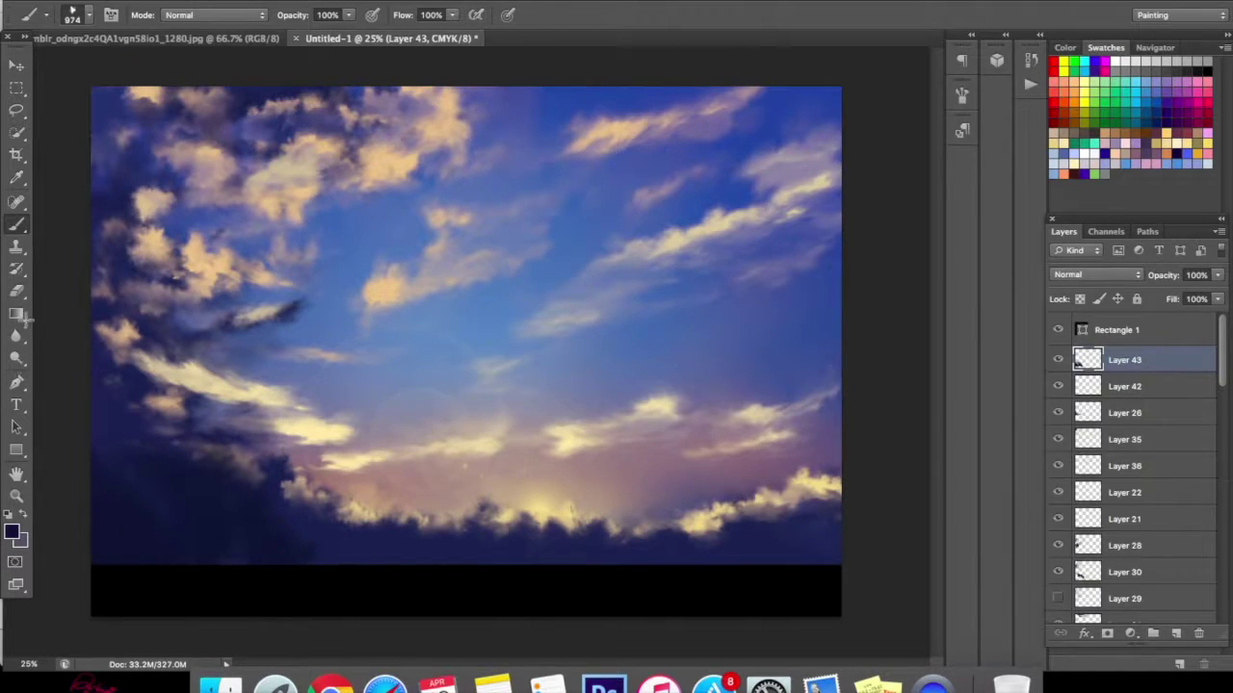
# - Set the Eraser size to 1447 px, then extend the navy brush shading rightward along the base of the lower-left clouds
pyautogui.press('e')
pyautogui.rightClick(373, 341)
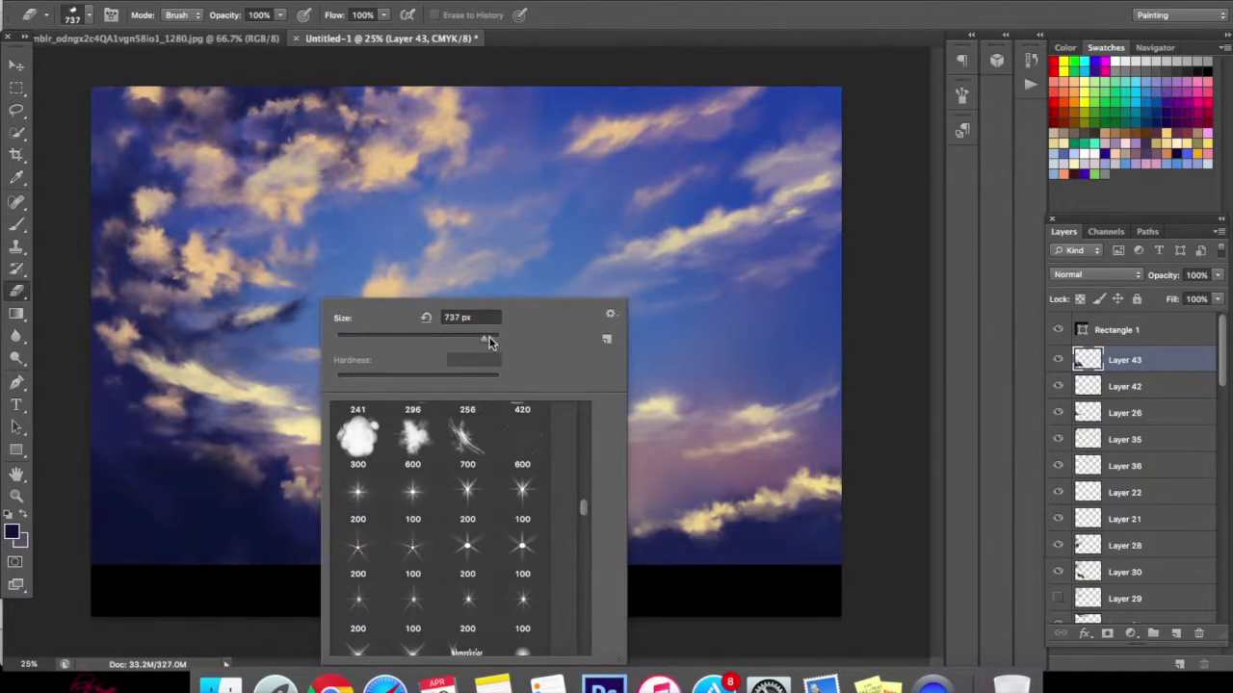
pyautogui.click(488, 342)
pyautogui.press('Return')
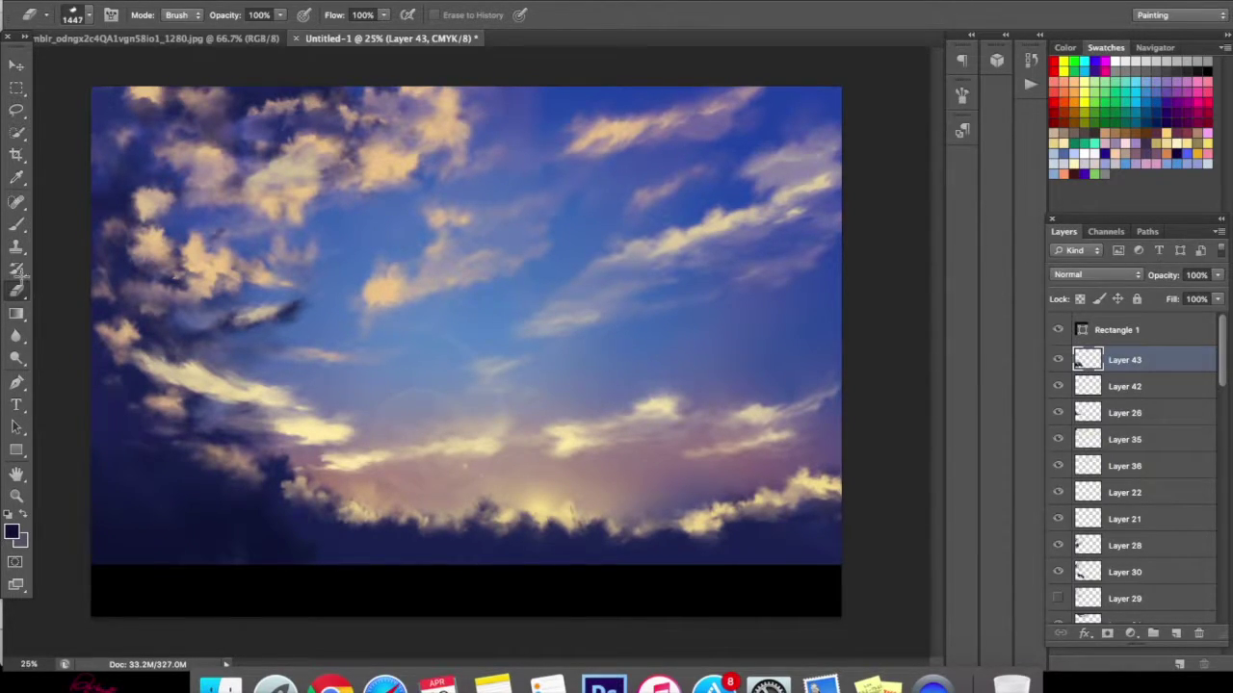
pyautogui.click(17, 224)
pyautogui.moveTo(273, 570); pyautogui.dragTo(347, 582)
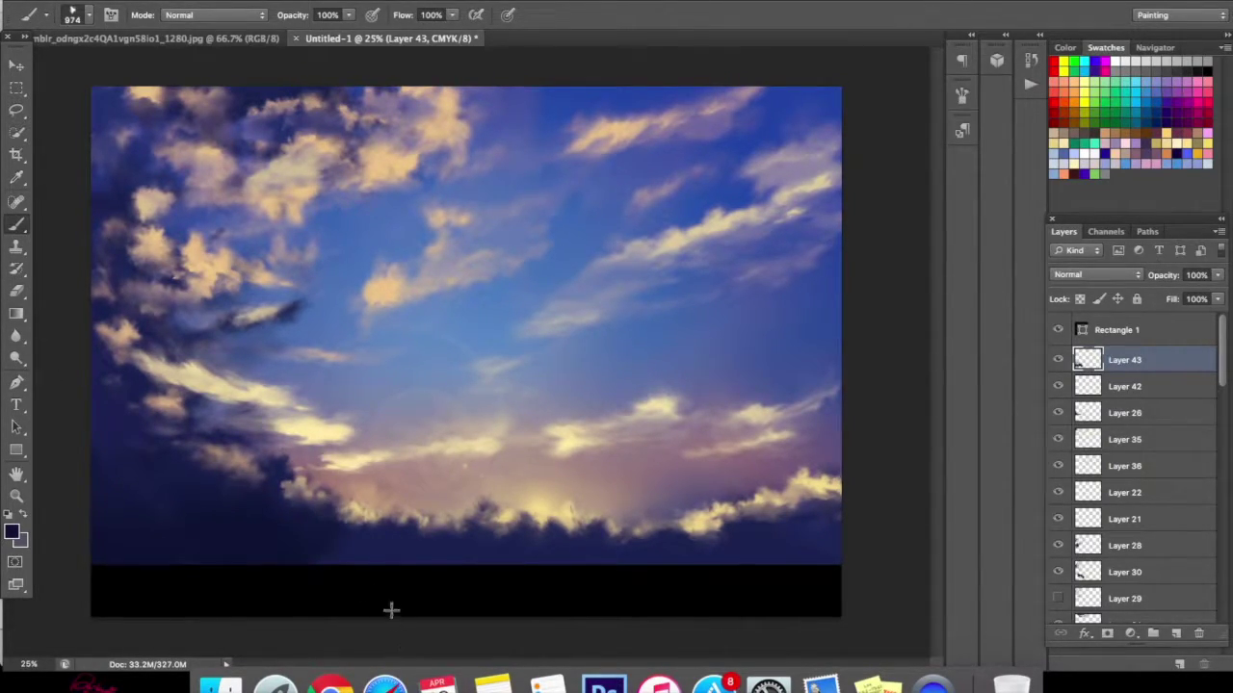
# - Undo the last eraser stroke, then set the Eraser size to 479 px and lightly soften the navy shading in the lower-left clouds
pyautogui.press('e')
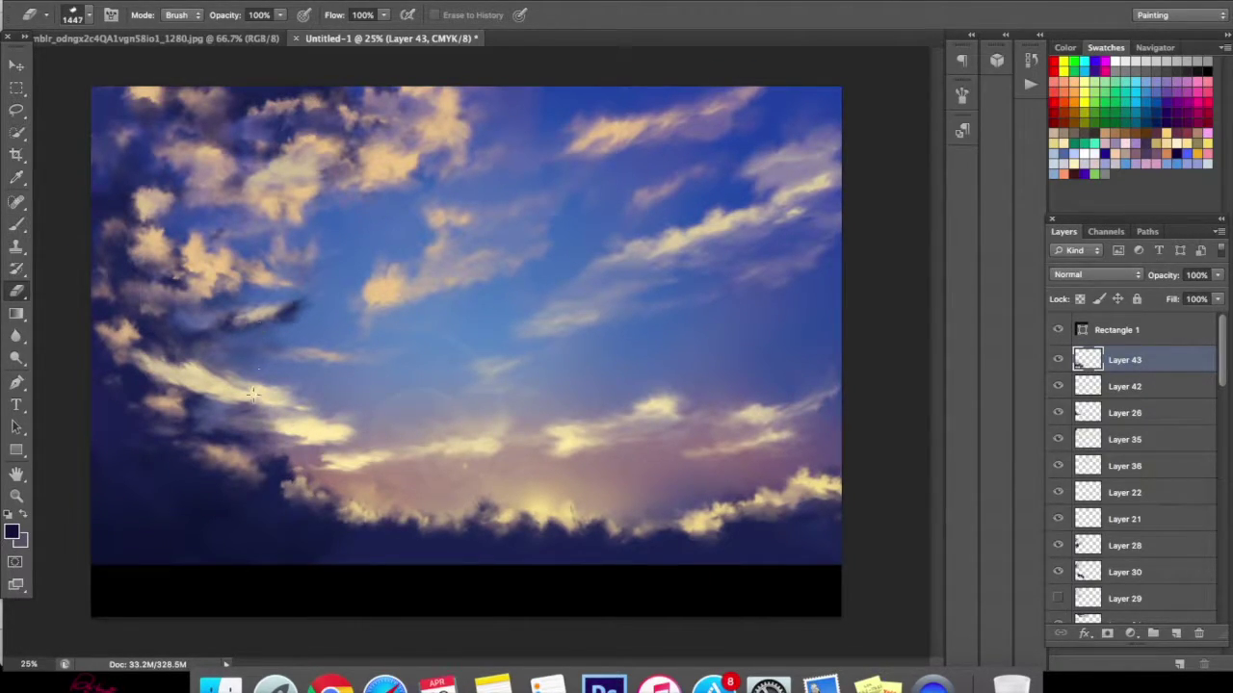
pyautogui.click(191, 9)
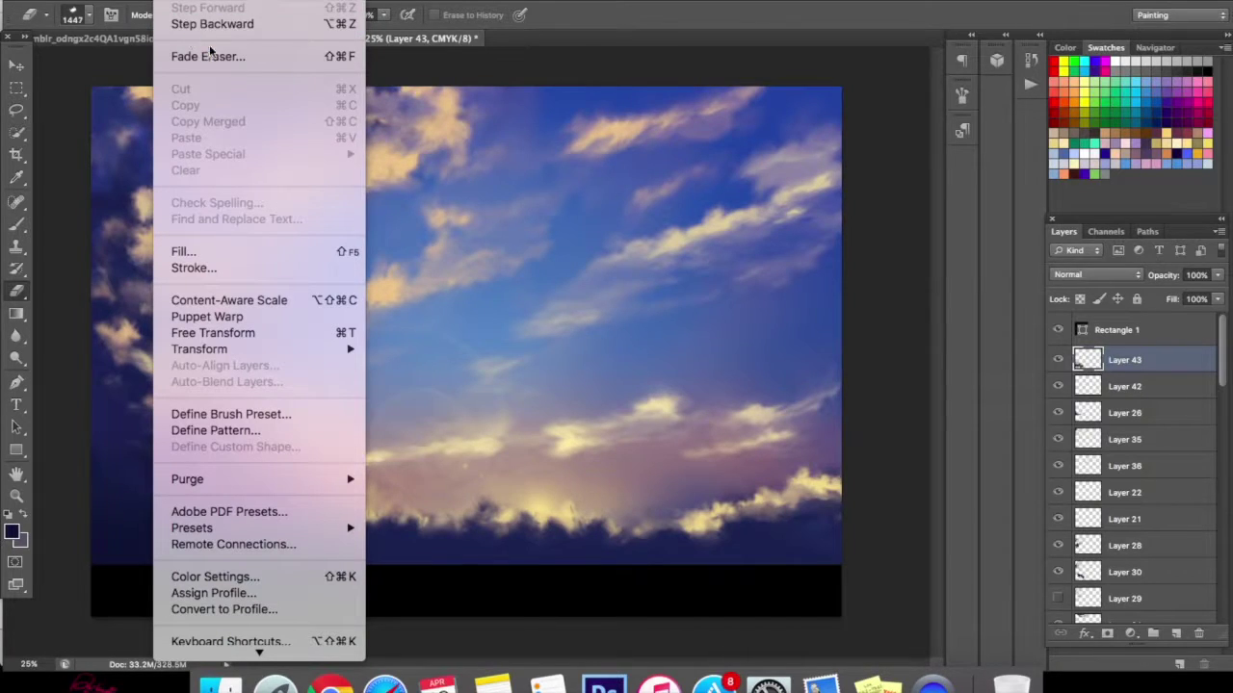
pyautogui.click(278, 25)
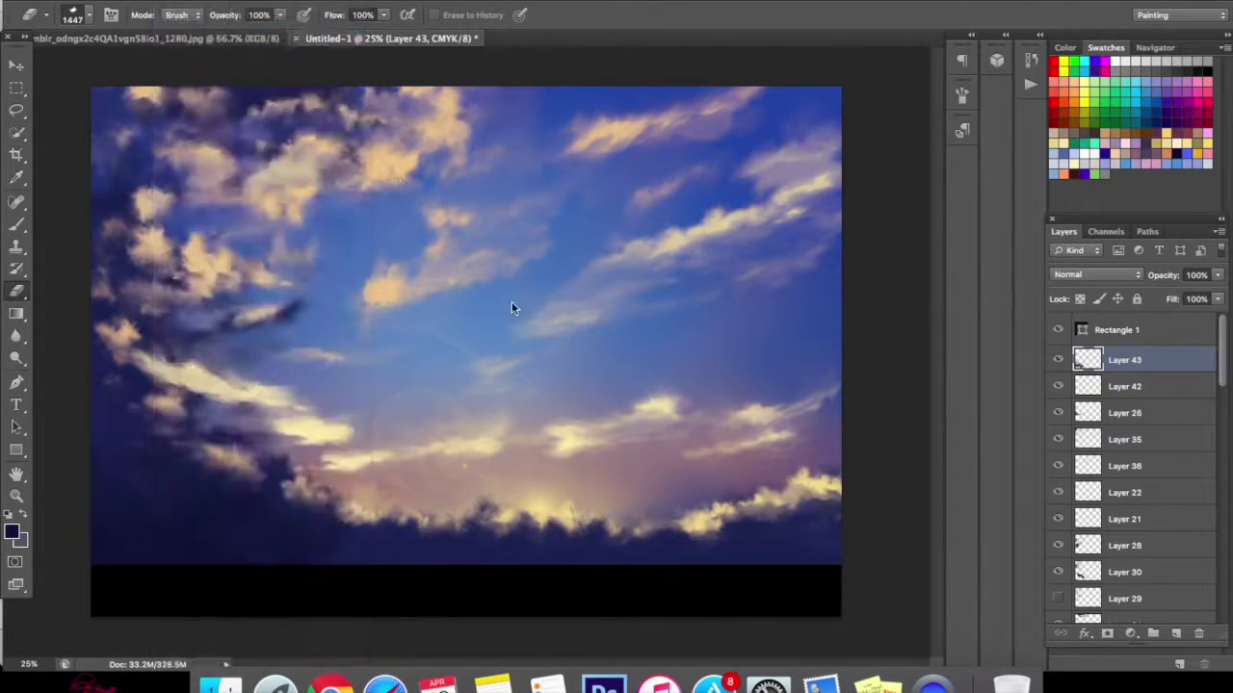
pyautogui.rightClick(443, 359)
pyautogui.moveTo(586, 340); pyautogui.dragTo(583, 340)
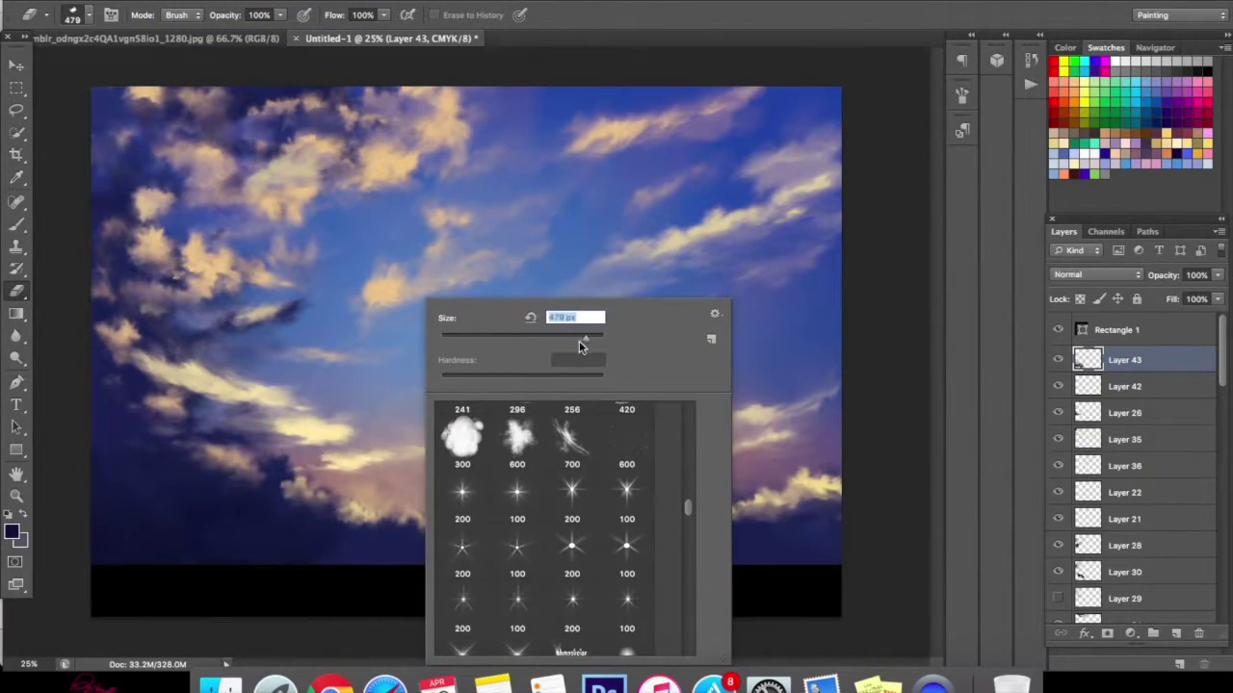
pyautogui.click(315, 408)
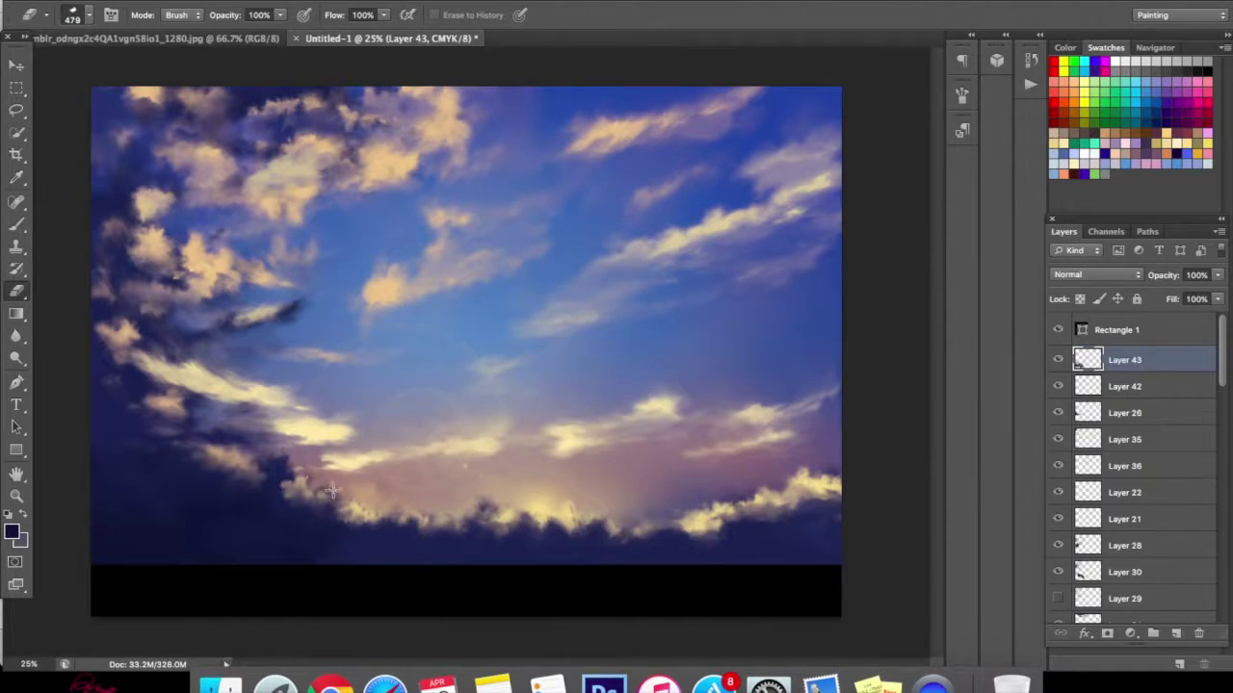
# - Set the brush size to 405 px, paint navy shading along the base of the horizon clouds to the right edge, and soften it with the Eraser
pyautogui.click(17, 223)
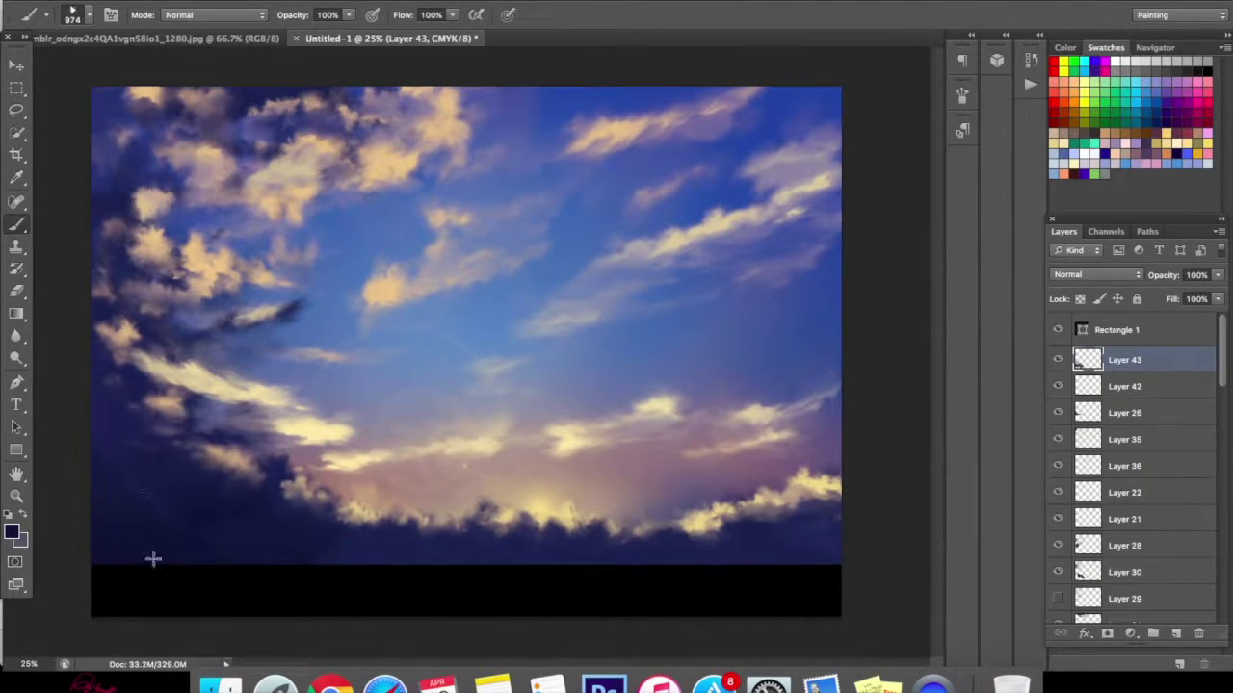
pyautogui.rightClick(535, 325)
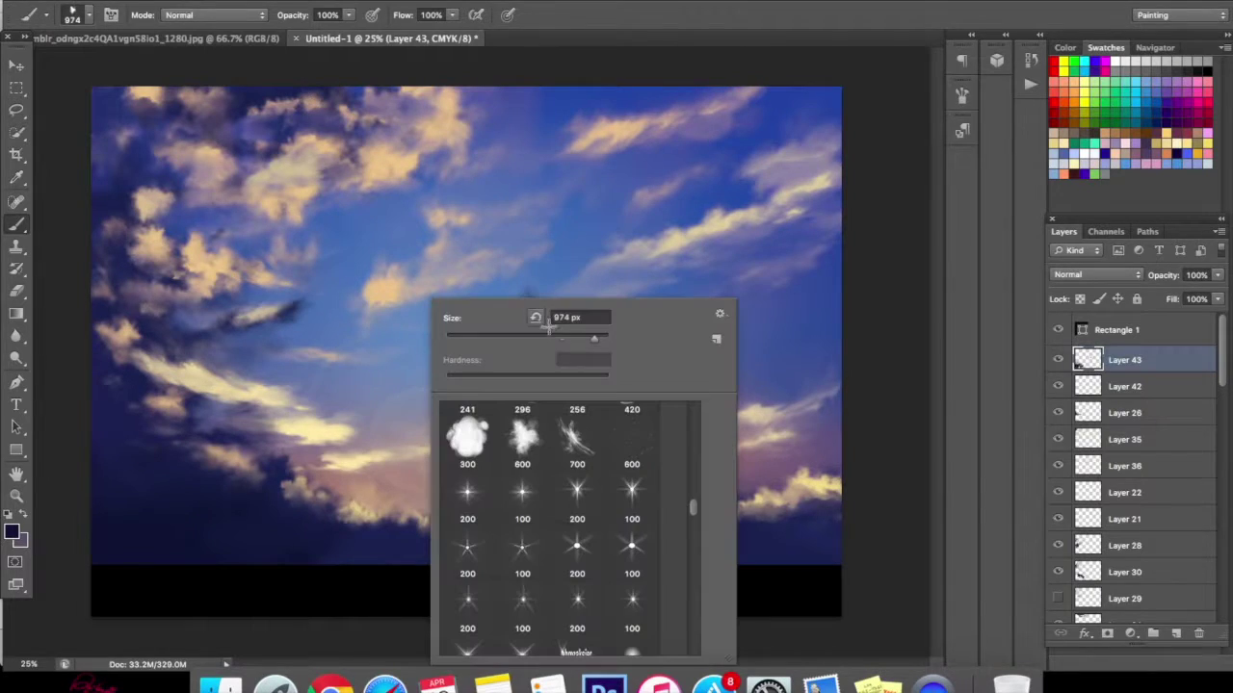
pyautogui.moveTo(587, 339); pyautogui.dragTo(584, 339)
pyautogui.click(166, 1)
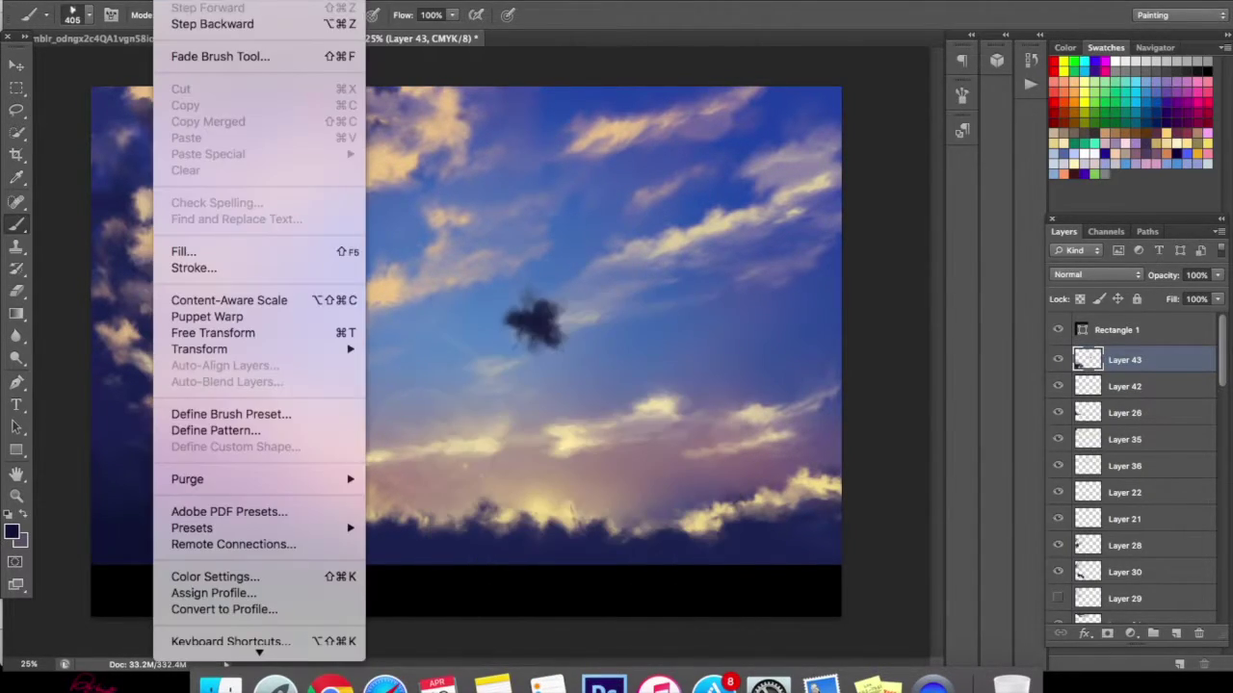
pyautogui.click(202, 16)
pyautogui.moveTo(312, 545)
pyautogui.mouseDown()
pyautogui.moveTo(344, 581)
pyautogui.moveTo(333, 593)
pyautogui.mouseUp()
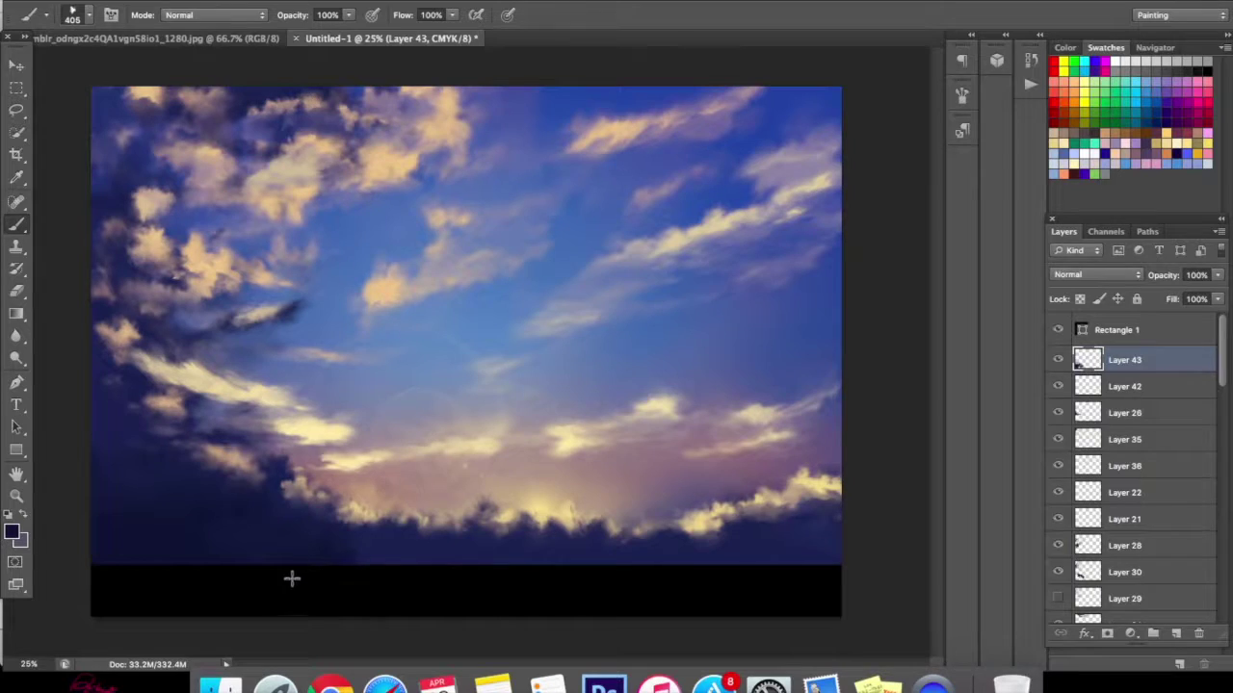
pyautogui.moveTo(379, 585); pyautogui.dragTo(382, 567)
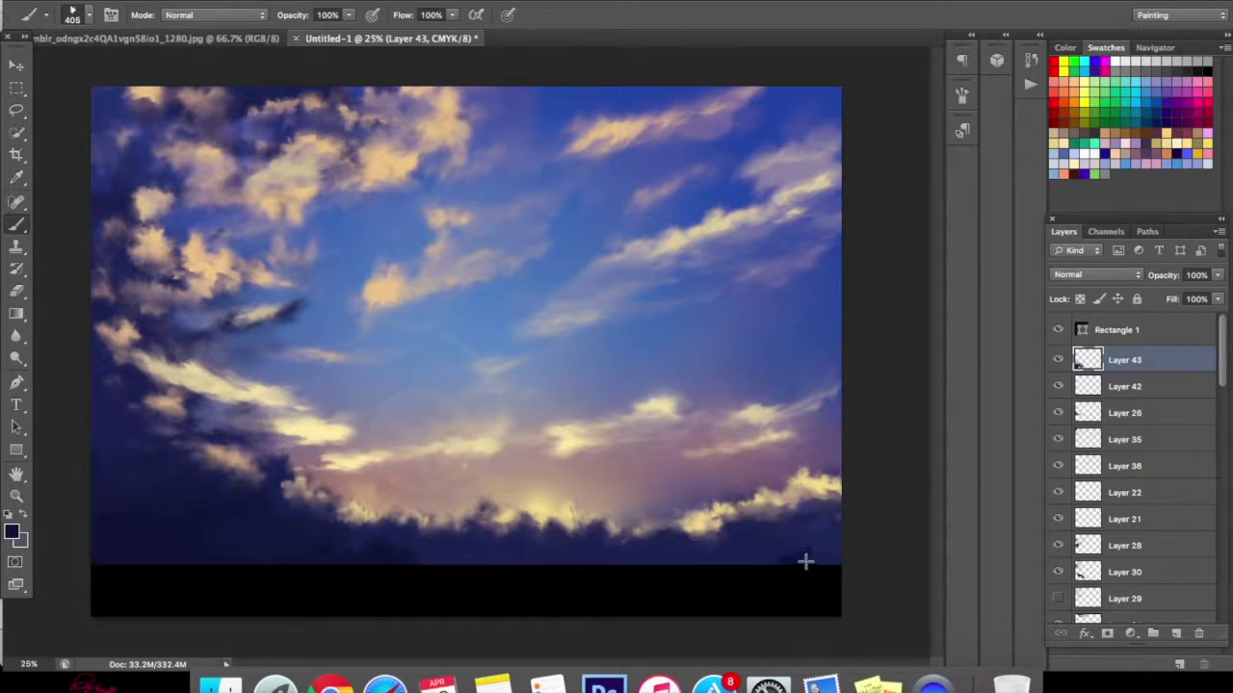
pyautogui.moveTo(803, 562)
pyautogui.mouseDown()
pyautogui.moveTo(825, 549)
pyautogui.moveTo(715, 572)
pyautogui.moveTo(781, 558)
pyautogui.moveTo(828, 526)
pyautogui.moveTo(595, 575)
pyautogui.moveTo(441, 575)
pyautogui.moveTo(512, 563)
pyautogui.mouseUp()
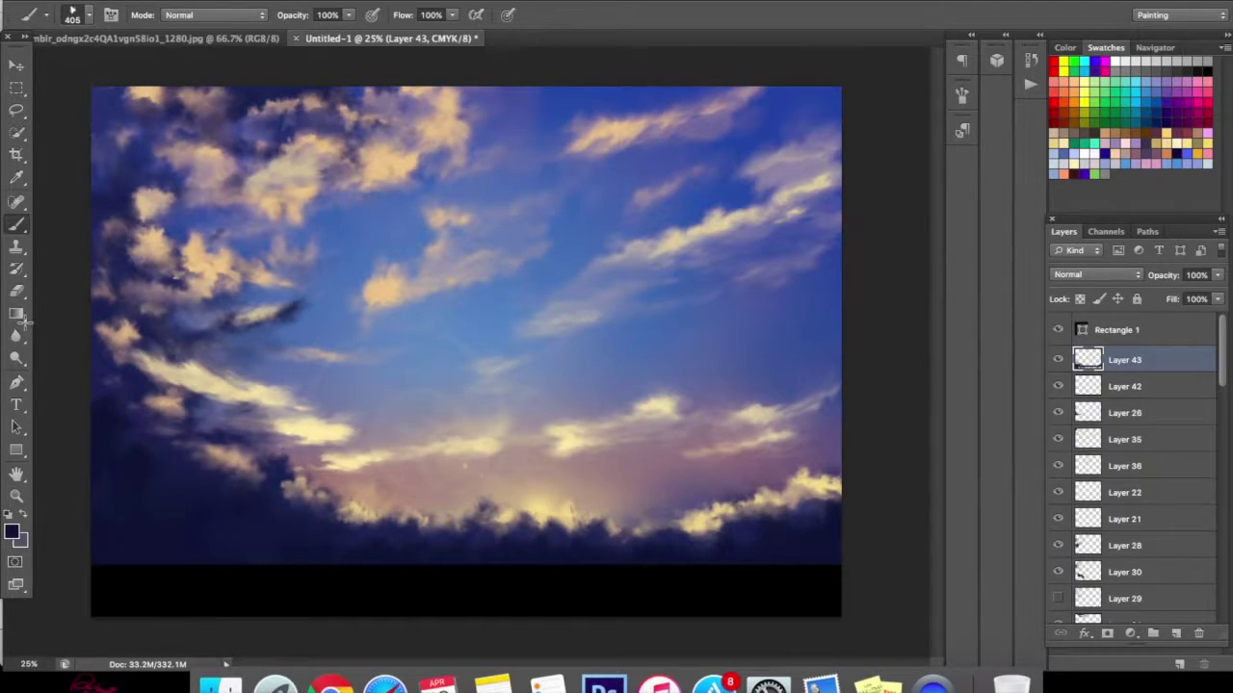
pyautogui.click(17, 290)
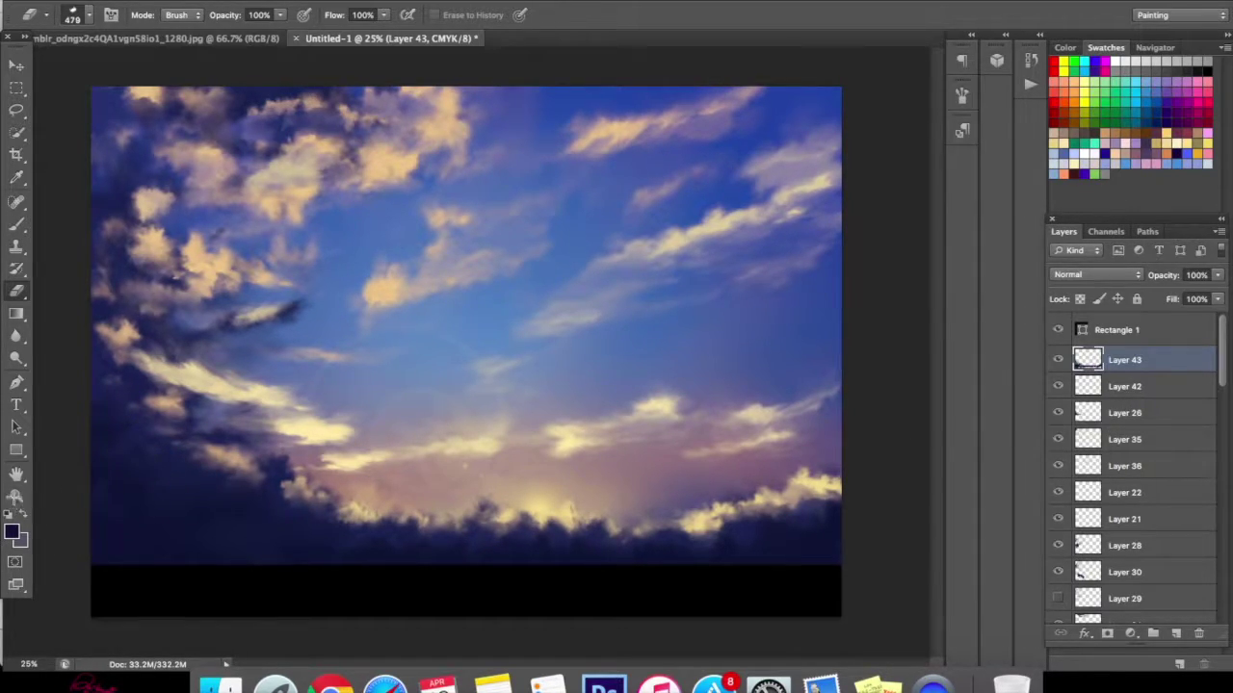
# - Toggle the visibility of individual layers below Layer 29 to find which one holds the pale yellow streak above the horizon
pyautogui.click(16, 495)
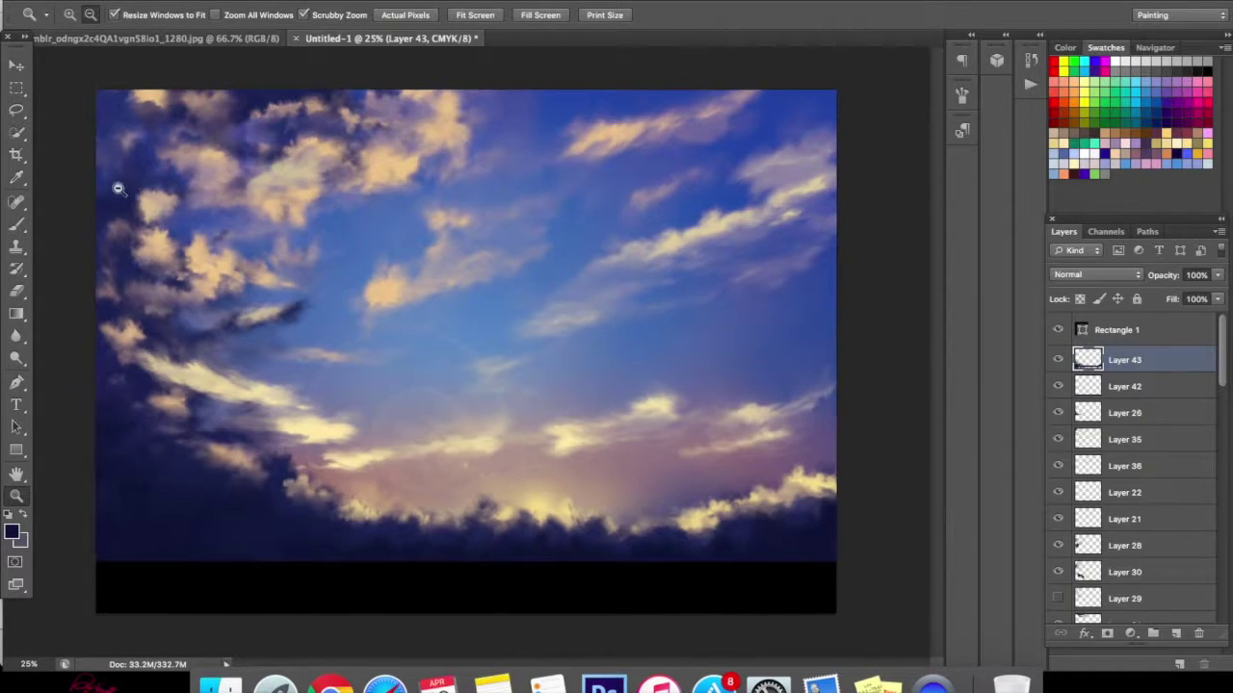
pyautogui.keyDown('alt'); pyautogui.click(155, 211); pyautogui.keyUp('alt')
pyautogui.scroll(-5, 1221, 399)
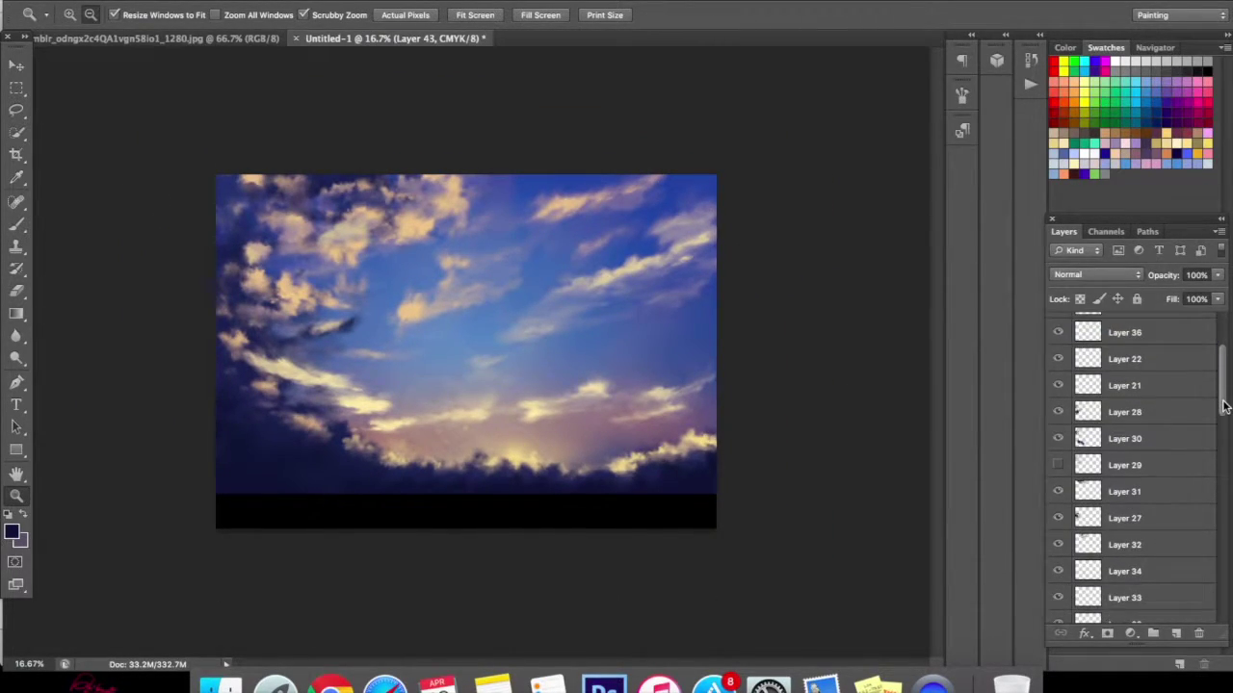
pyautogui.scroll(-1, 1223, 406)
pyautogui.click(1057, 408)
pyautogui.click(1057, 407)
pyautogui.click(1058, 379)
pyautogui.click(1057, 380)
pyautogui.moveTo(1215, 400); pyautogui.dragTo(1215, 434)
pyautogui.click(1057, 464)
pyautogui.click(1056, 453)
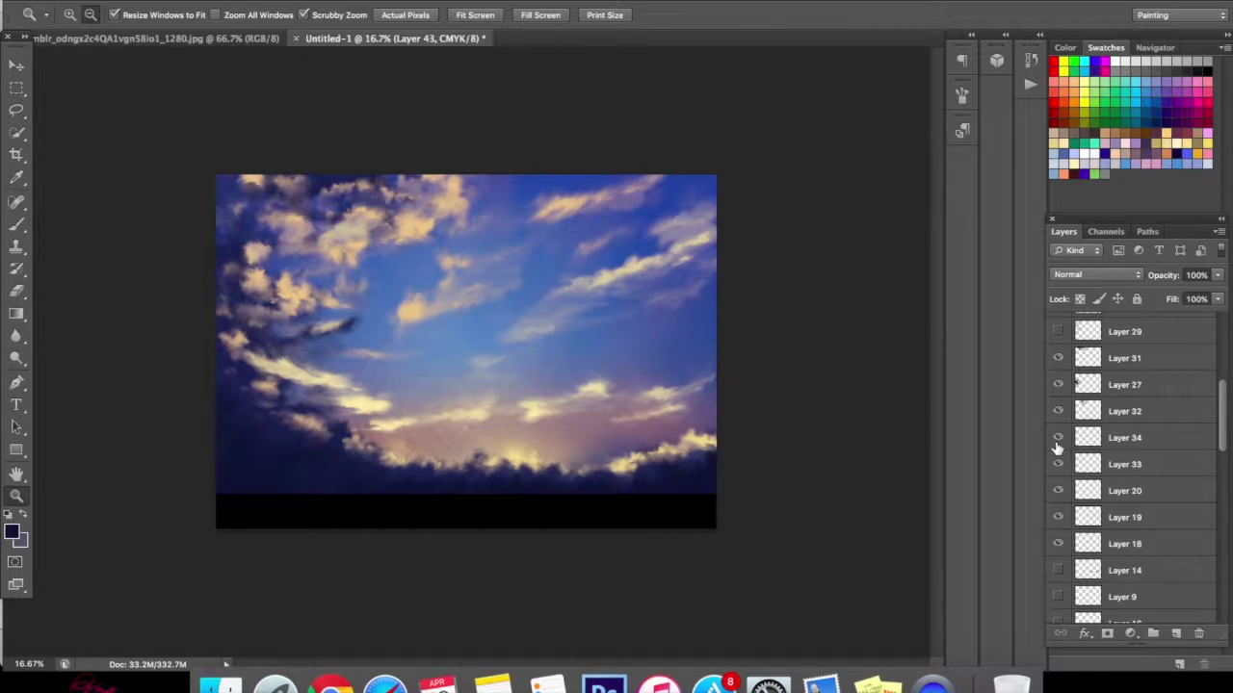
pyautogui.click(1058, 414)
pyautogui.click(1059, 416)
pyautogui.click(1060, 386)
pyautogui.click(1058, 385)
pyautogui.click(1057, 543)
pyautogui.click(1056, 542)
# - Select Layer 19 and shift its yellow cloud streak slightly within the sky above the horizon
pyautogui.click(1057, 518)
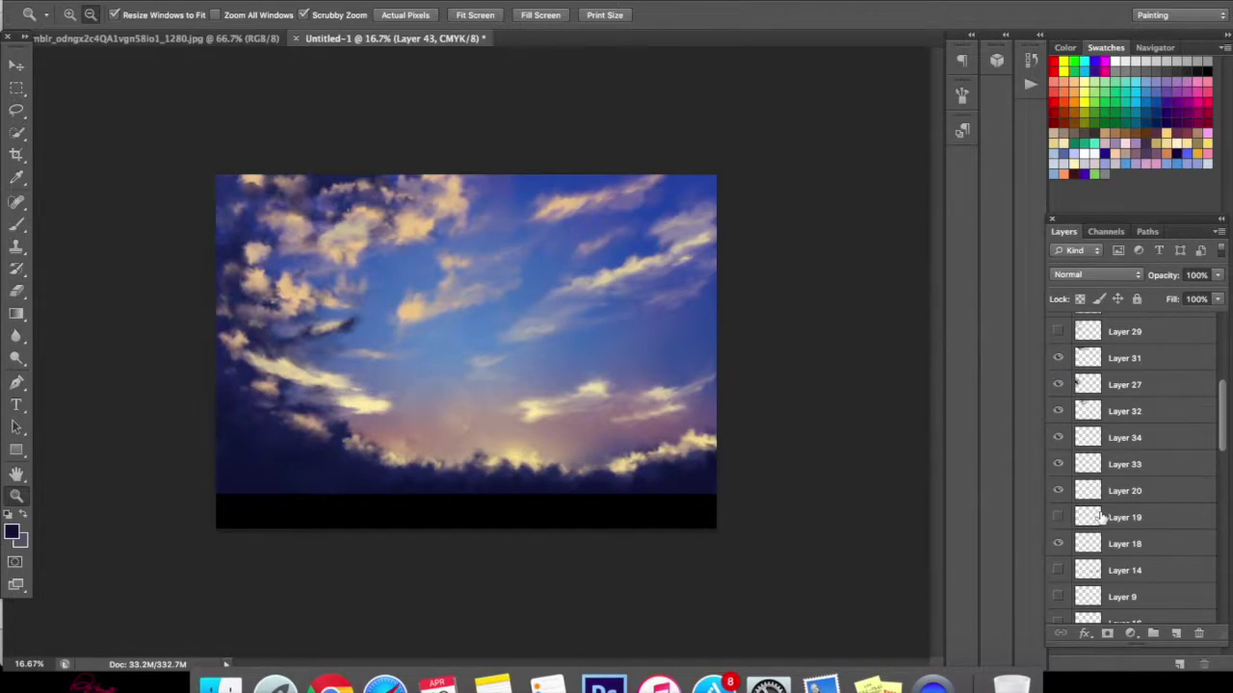
pyautogui.click(1072, 515)
pyautogui.click(1059, 517)
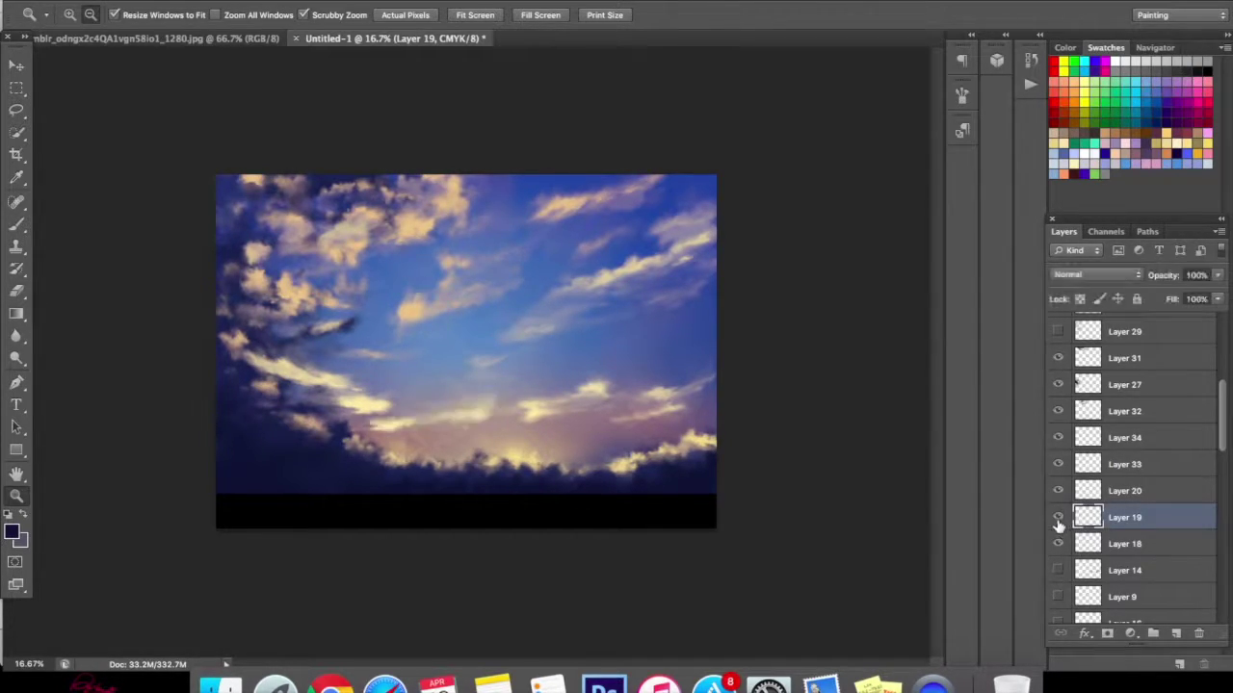
pyautogui.click(16, 64)
pyautogui.moveTo(449, 432); pyautogui.dragTo(454, 423)
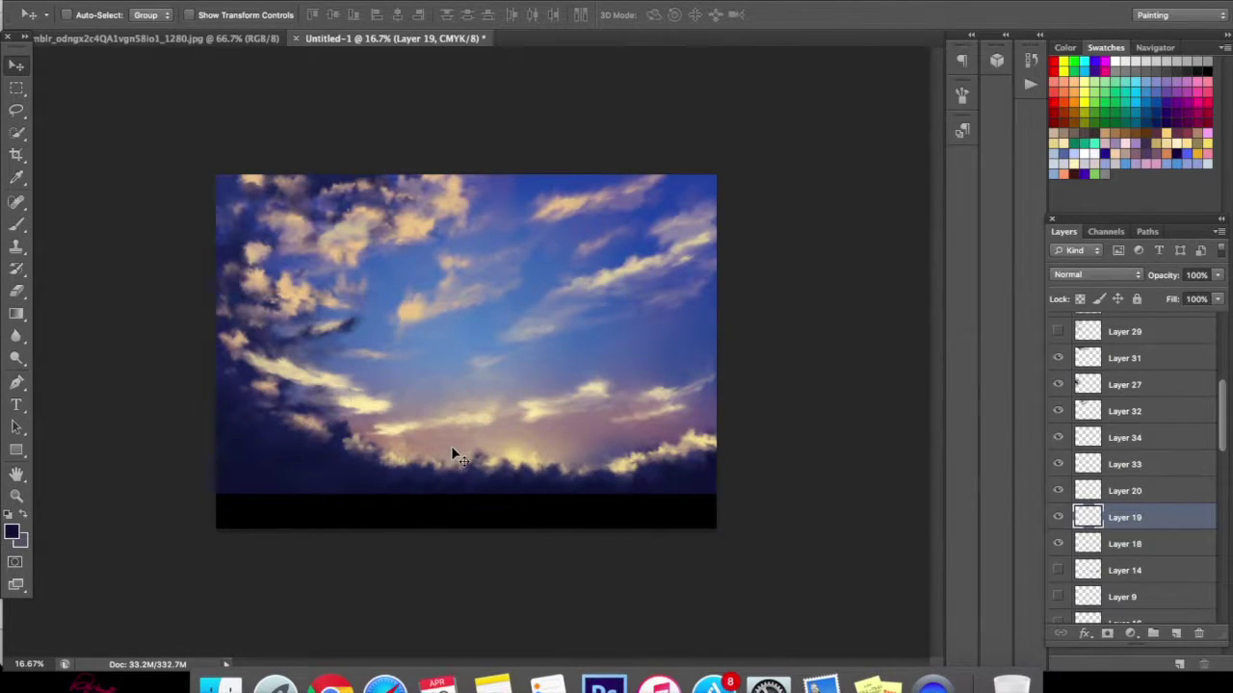
# - Warp the yellow cloud streak on Layer 19 into a flatter, lower curve and apply the transformation
pyautogui.press('super+t')
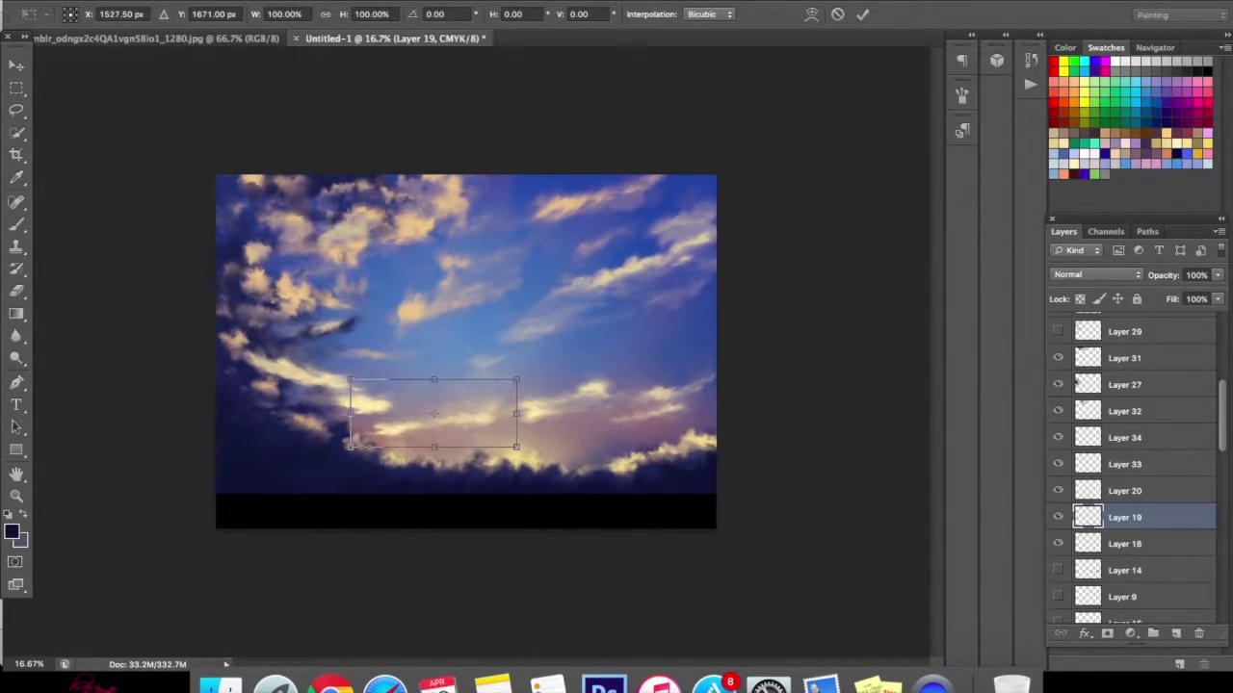
pyautogui.click(811, 14)
pyautogui.moveTo(457, 408); pyautogui.dragTo(497, 402)
pyautogui.click(862, 13)
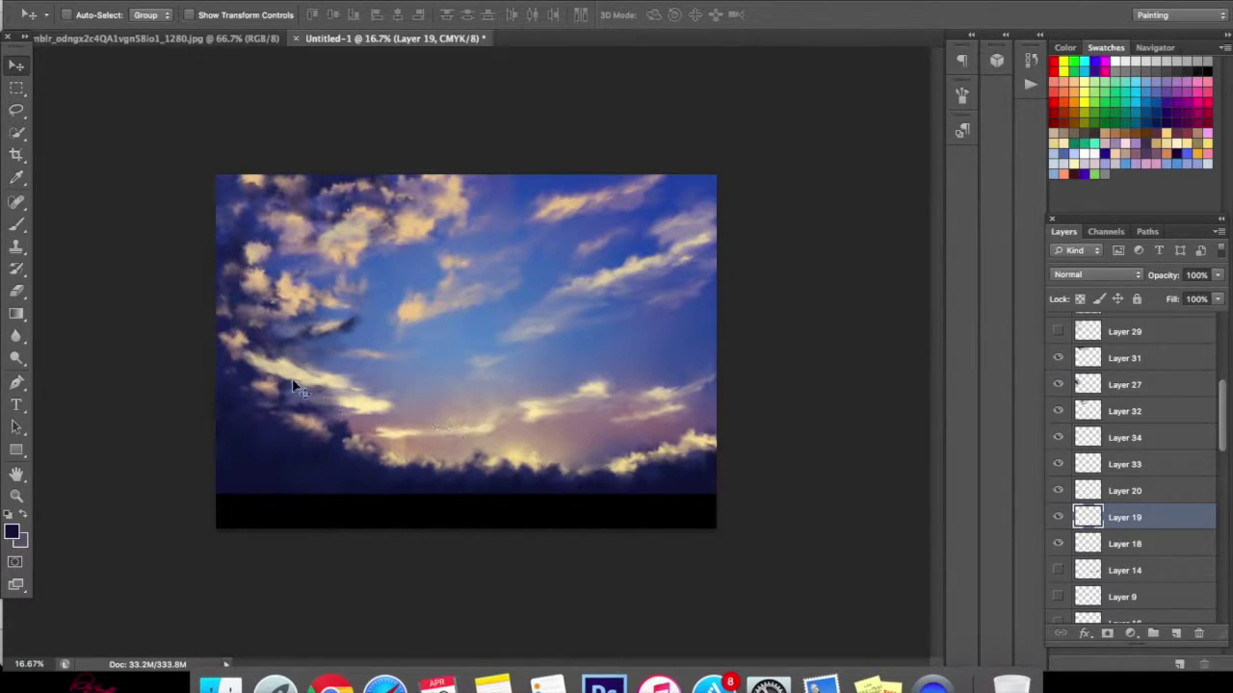
pyautogui.press('z')
pyautogui.click(70, 16)
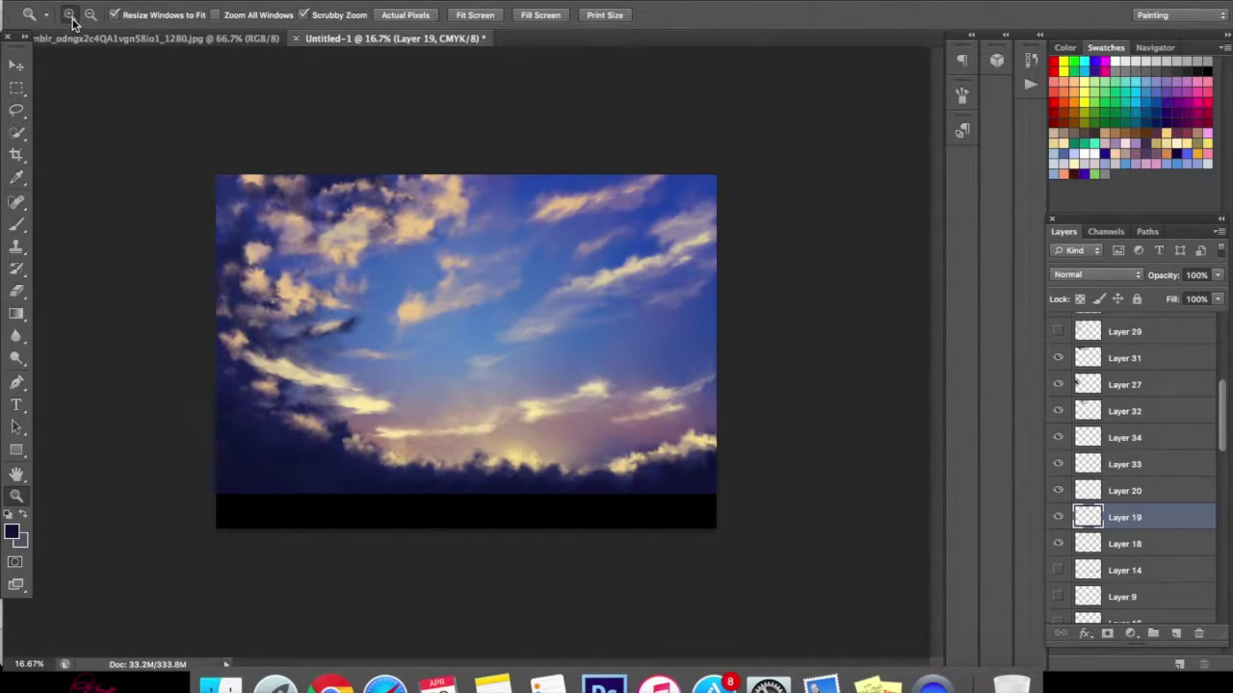
pyautogui.click(460, 347)
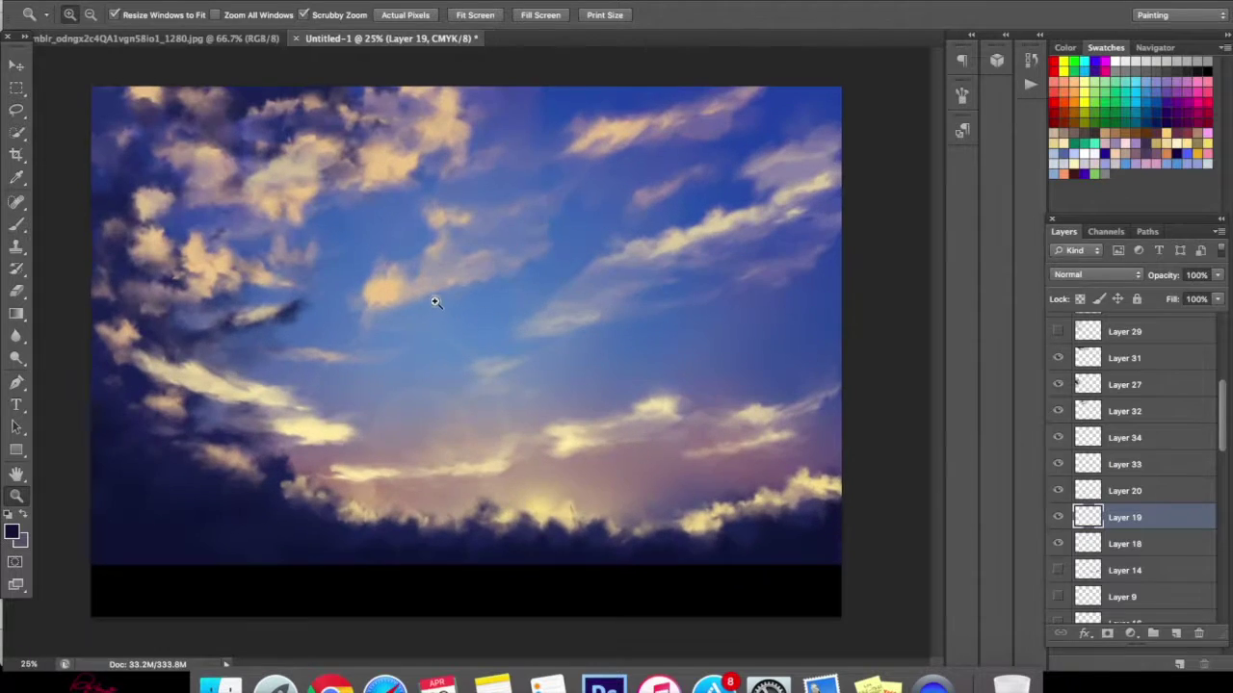
pyautogui.click(17, 224)
pyautogui.rightClick(651, 343)
pyautogui.moveTo(625, 349); pyautogui.dragTo(591, 342)
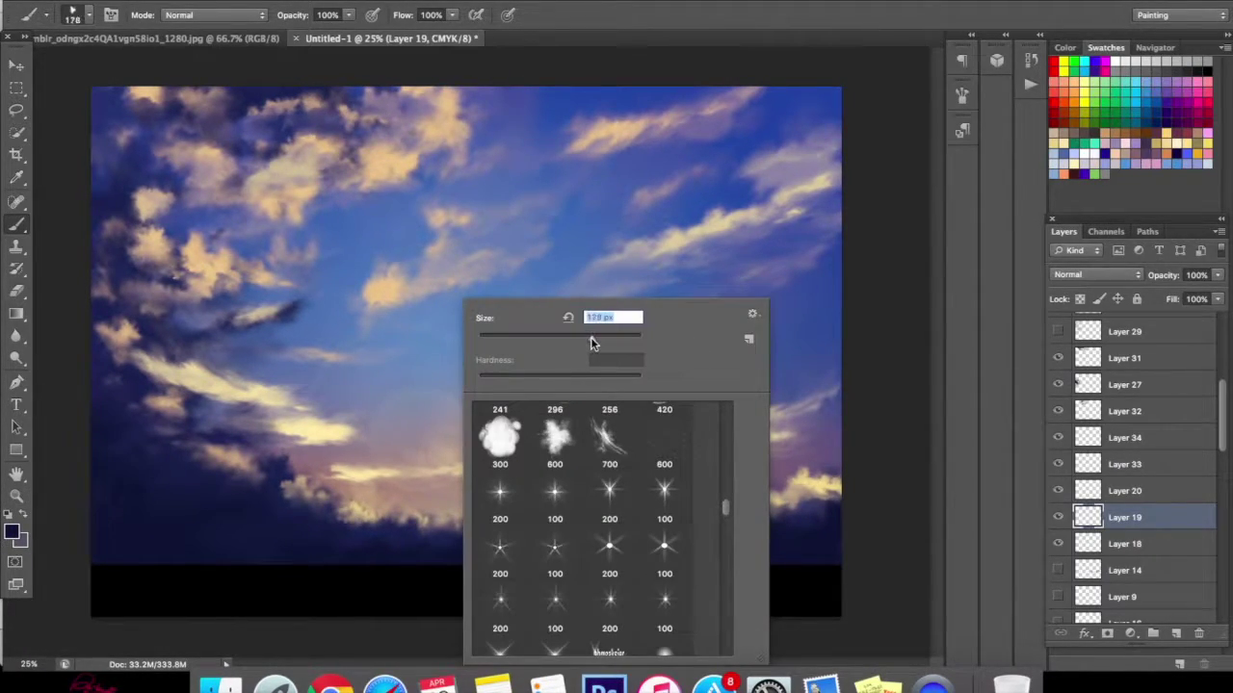
pyautogui.click(415, 363)
pyautogui.click(420, 363)
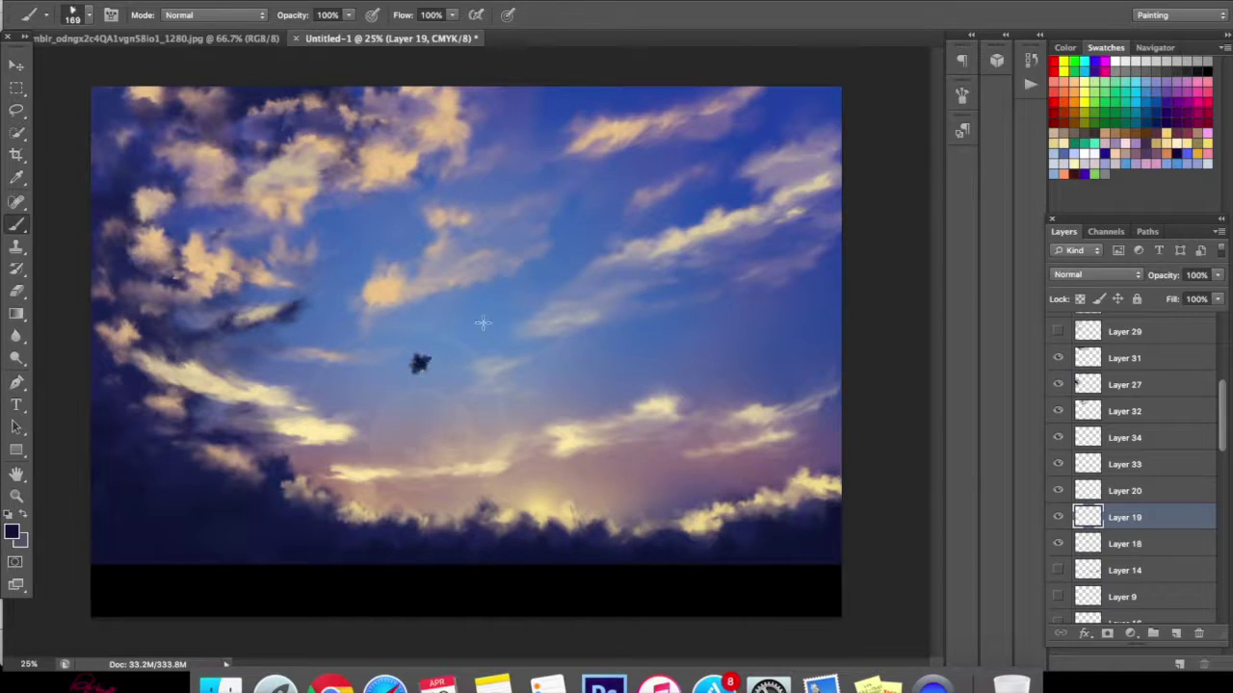
pyautogui.click(202, 13)
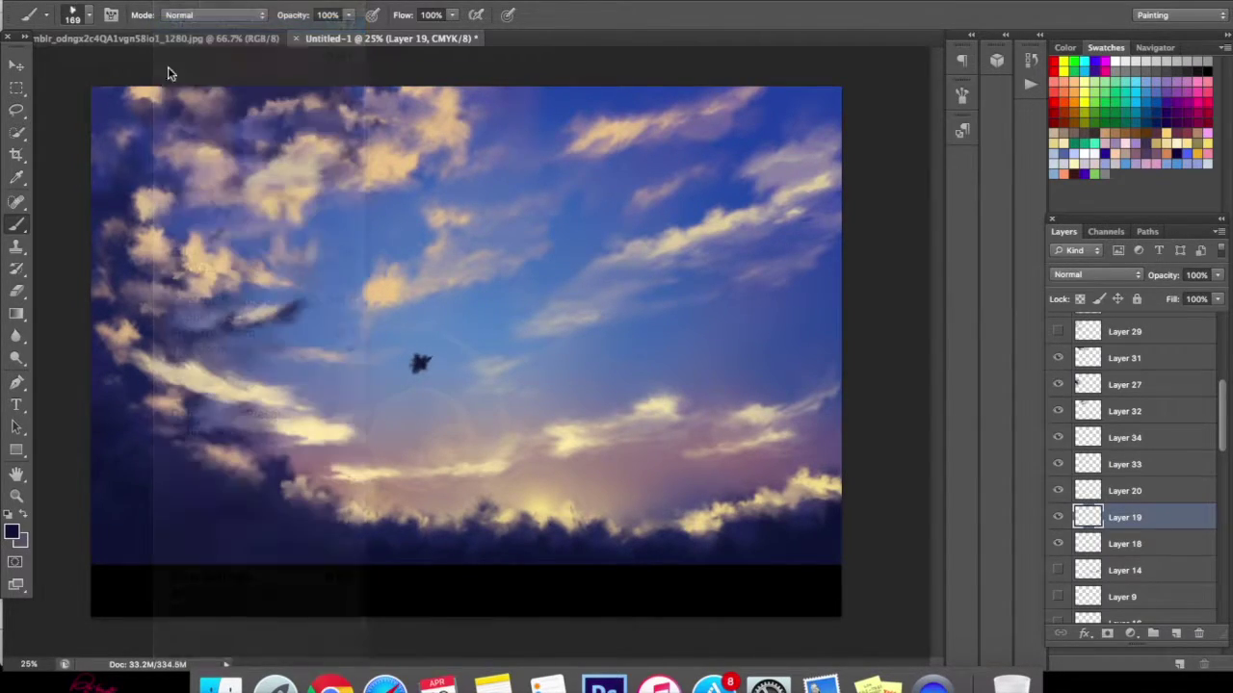
# - Erase most of the yellow streak on Layer 19 above the horizon clouds, enlarging the Eraser from 195 to 405 px
pyautogui.click(17, 291)
pyautogui.rightClick(462, 281)
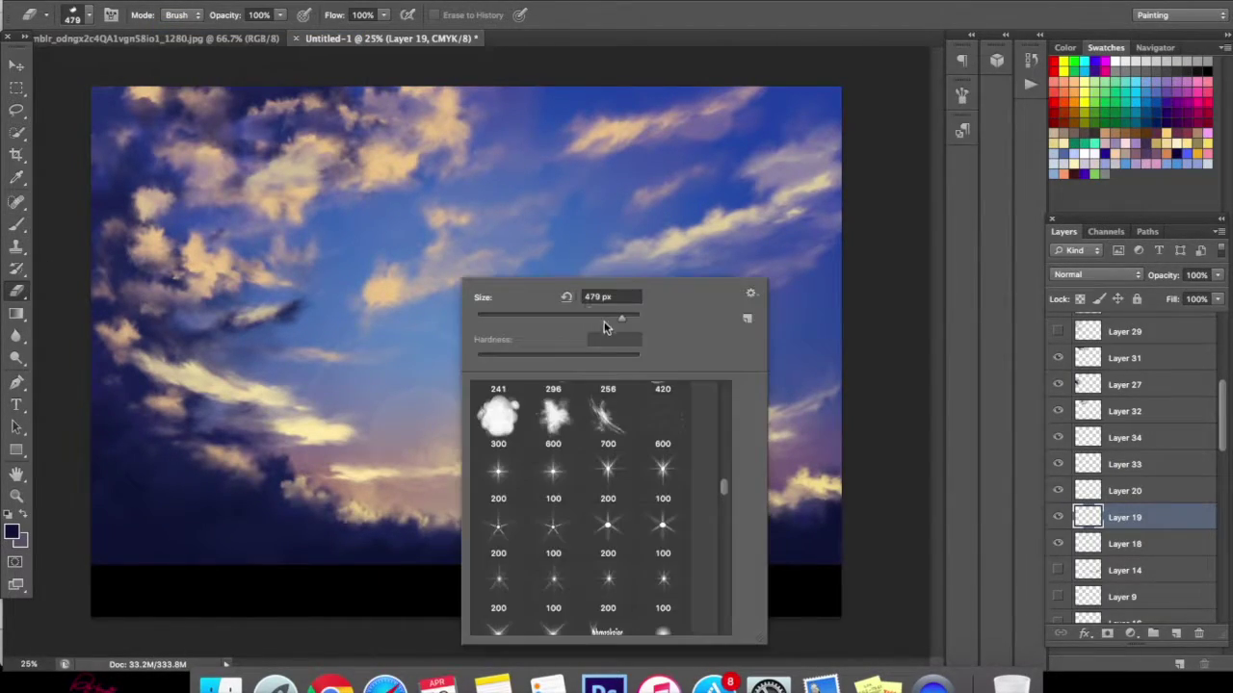
pyautogui.click(395, 487)
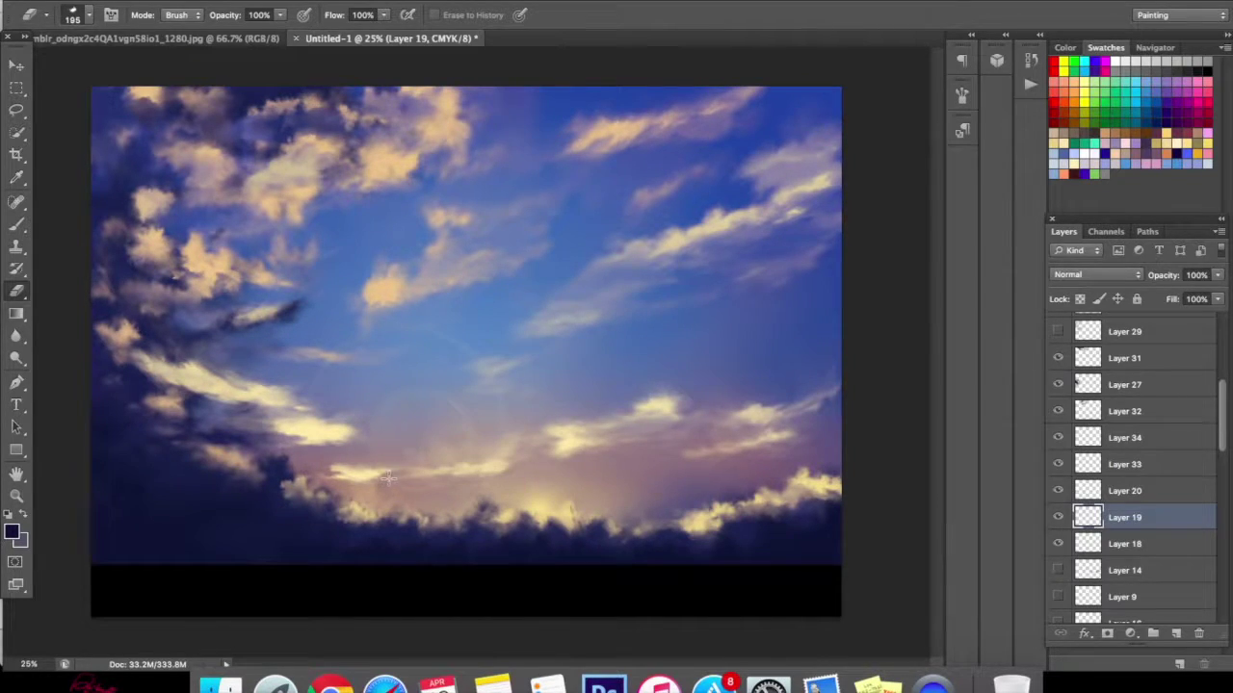
pyautogui.rightClick(489, 386)
pyautogui.moveTo(583, 340); pyautogui.dragTo(601, 342)
pyautogui.click(401, 490)
pyautogui.moveTo(501, 467)
pyautogui.mouseDown()
pyautogui.moveTo(446, 439)
pyautogui.moveTo(435, 508)
pyautogui.mouseUp()
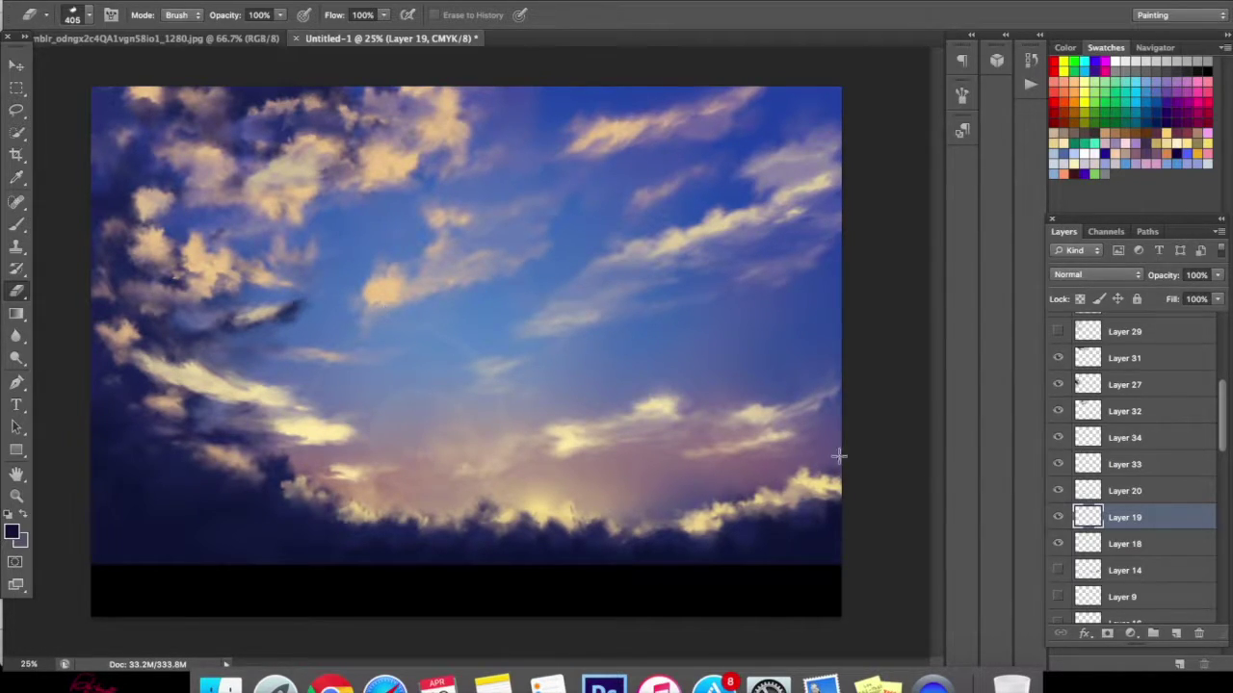
# - Toggle Layers 20, 33, 32, 14 and 18 individually to examine which clouds each one holds
pyautogui.click(1057, 490)
pyautogui.click(1057, 490)
pyautogui.click(1057, 465)
pyautogui.click(1058, 464)
pyautogui.click(1058, 410)
pyautogui.click(1058, 411)
pyautogui.click(1058, 571)
pyautogui.click(1058, 570)
pyautogui.click(1058, 544)
pyautogui.click(1058, 544)
pyautogui.scroll(10, 1223, 434)
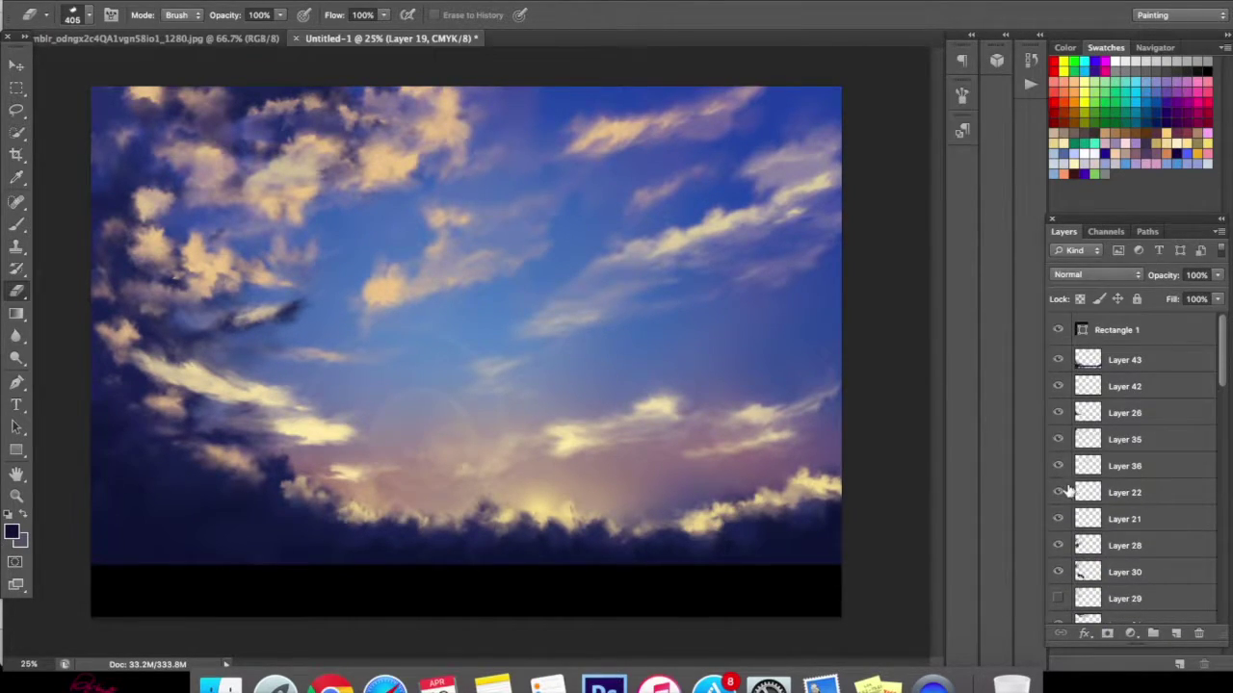
# - Select Layer 36, set the Eraser size to 468 px, and erase the bright lower part of the orange cloud in the middle of the sky
pyautogui.click(1058, 467)
pyautogui.click(1058, 467)
pyautogui.click(1093, 465)
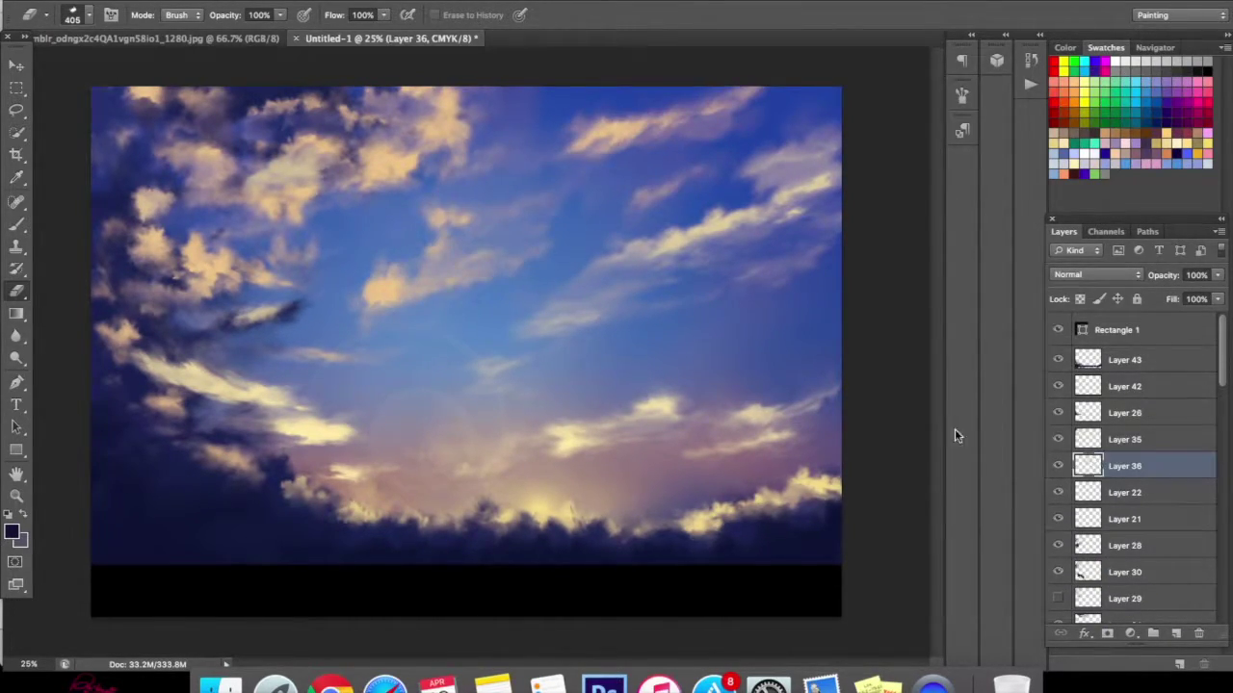
pyautogui.moveTo(366, 306)
pyautogui.mouseDown()
pyautogui.moveTo(405, 294)
pyautogui.moveTo(375, 300)
pyautogui.mouseUp()
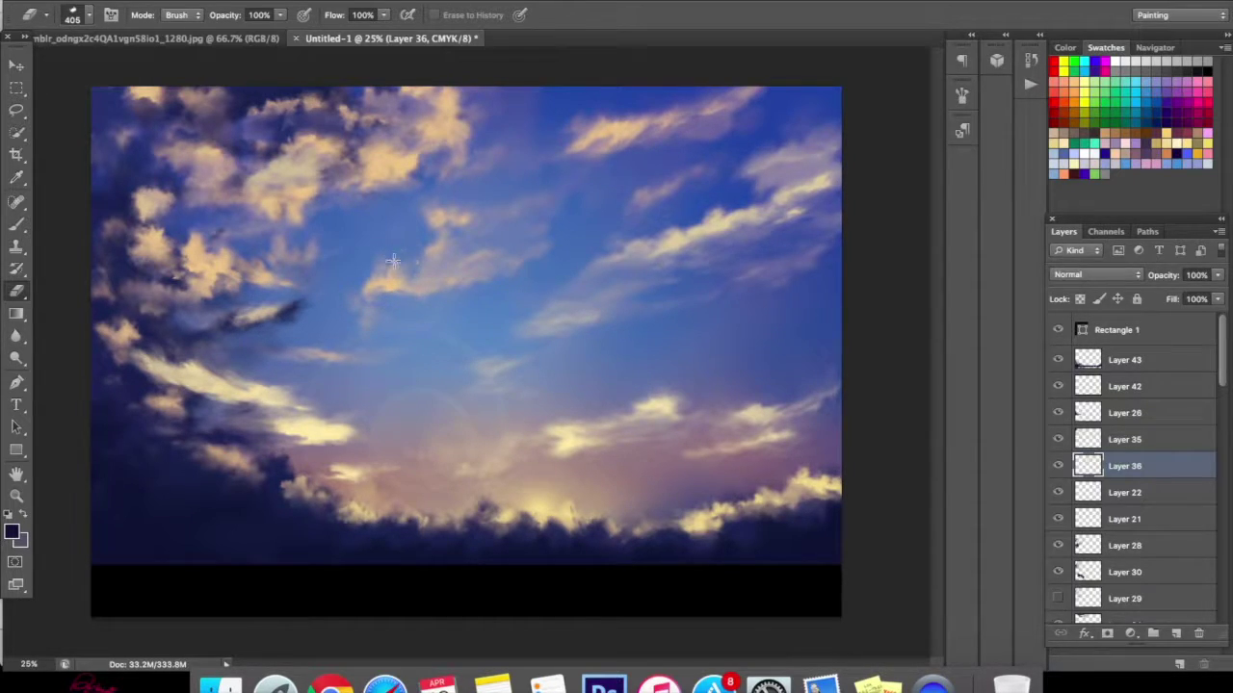
pyautogui.rightClick(484, 314)
pyautogui.moveTo(599, 331); pyautogui.dragTo(605, 331)
pyautogui.click(381, 289)
pyautogui.moveTo(380, 289)
pyautogui.mouseDown()
pyautogui.moveTo(390, 280)
pyautogui.moveTo(376, 253)
pyautogui.mouseUp()
pyautogui.moveTo(433, 284)
pyautogui.mouseDown()
pyautogui.moveTo(472, 281)
pyautogui.moveTo(517, 254)
pyautogui.mouseUp()
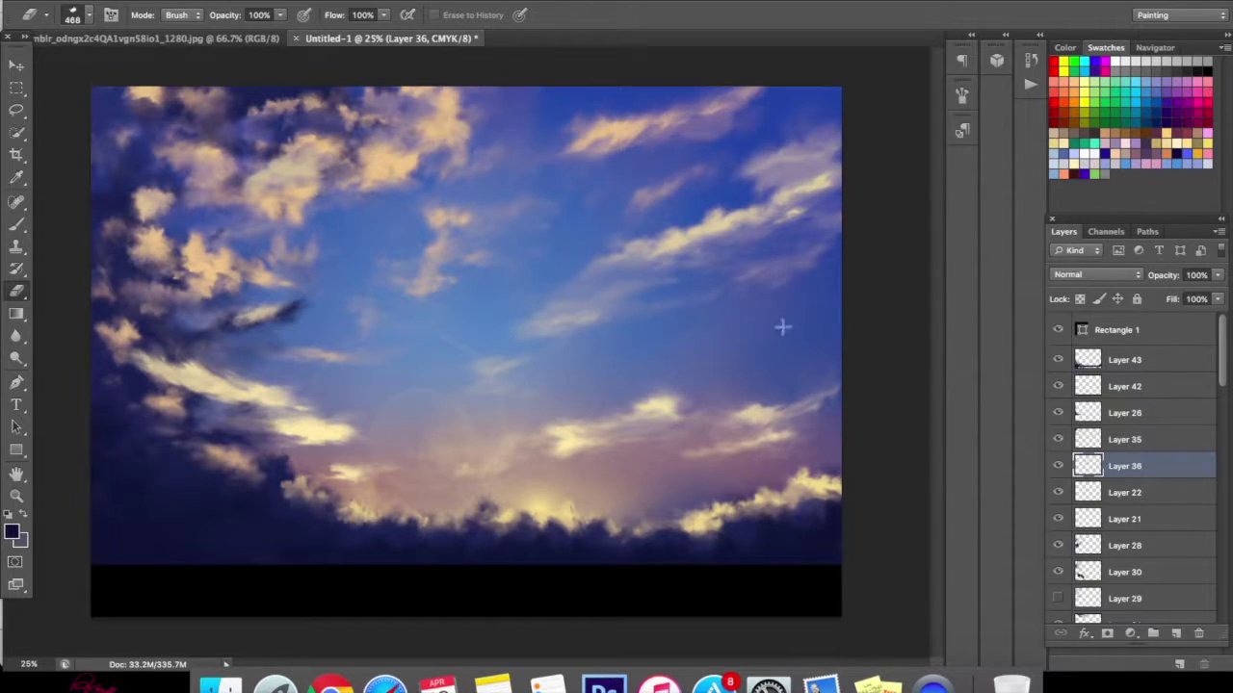
# - Select Layer 35, set the Eraser size to 737 px, and fade the lower-left end of the long diagonal cloud streak
pyautogui.click(1058, 439)
pyautogui.click(1057, 439)
pyautogui.click(1100, 441)
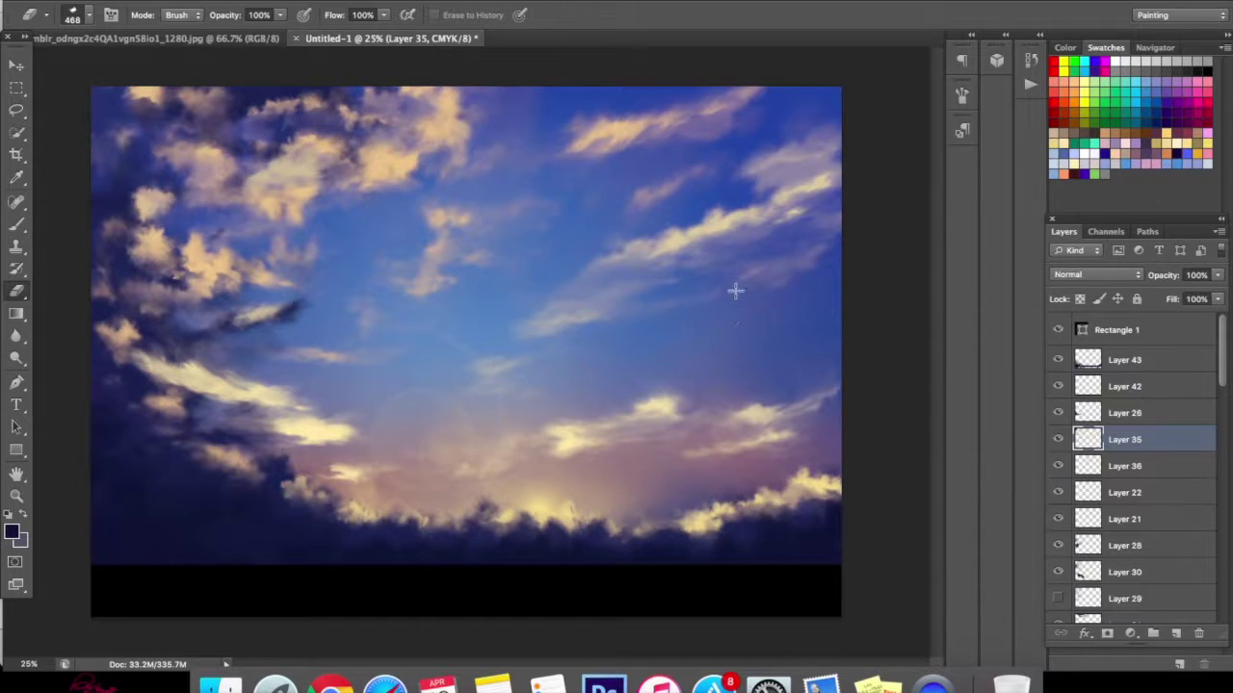
pyautogui.rightClick(750, 342)
pyautogui.click(915, 341)
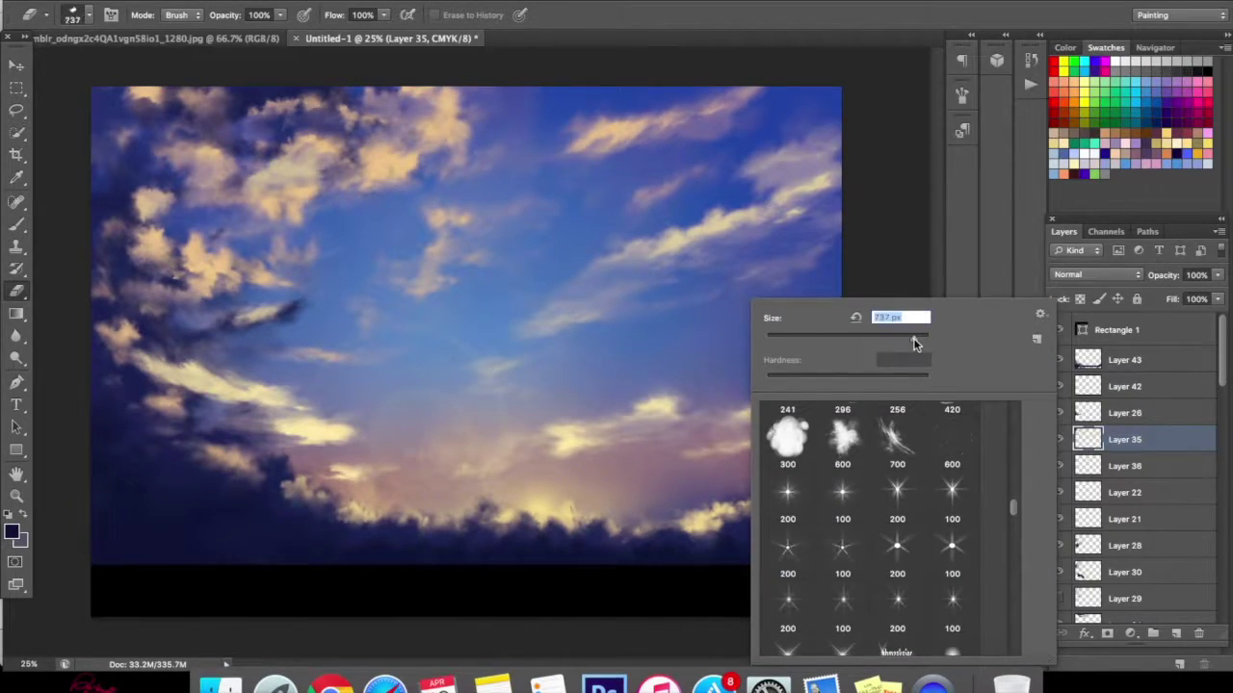
pyautogui.press('Return')
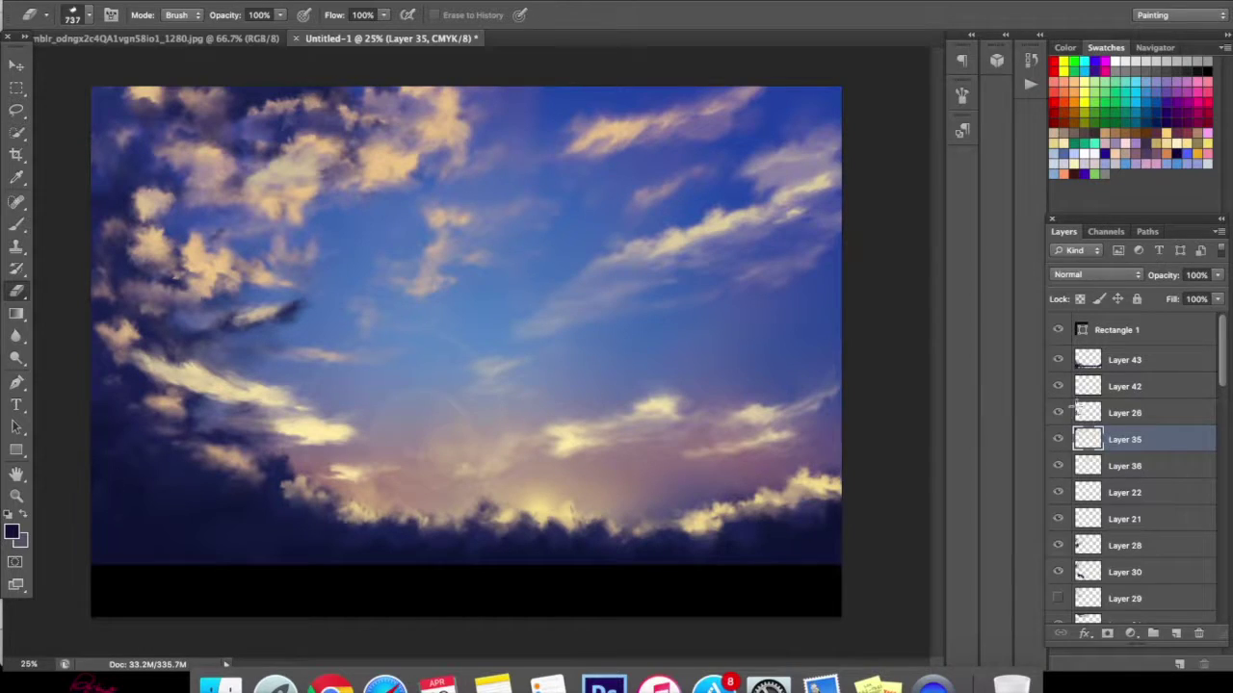
# - Move Layer 43 below Layer 26 and add a new empty layer directly above Layer 42
pyautogui.doubleClick(1136, 362)
pyautogui.moveTo(1171, 360); pyautogui.dragTo(1110, 335)
pyautogui.click(1175, 632)
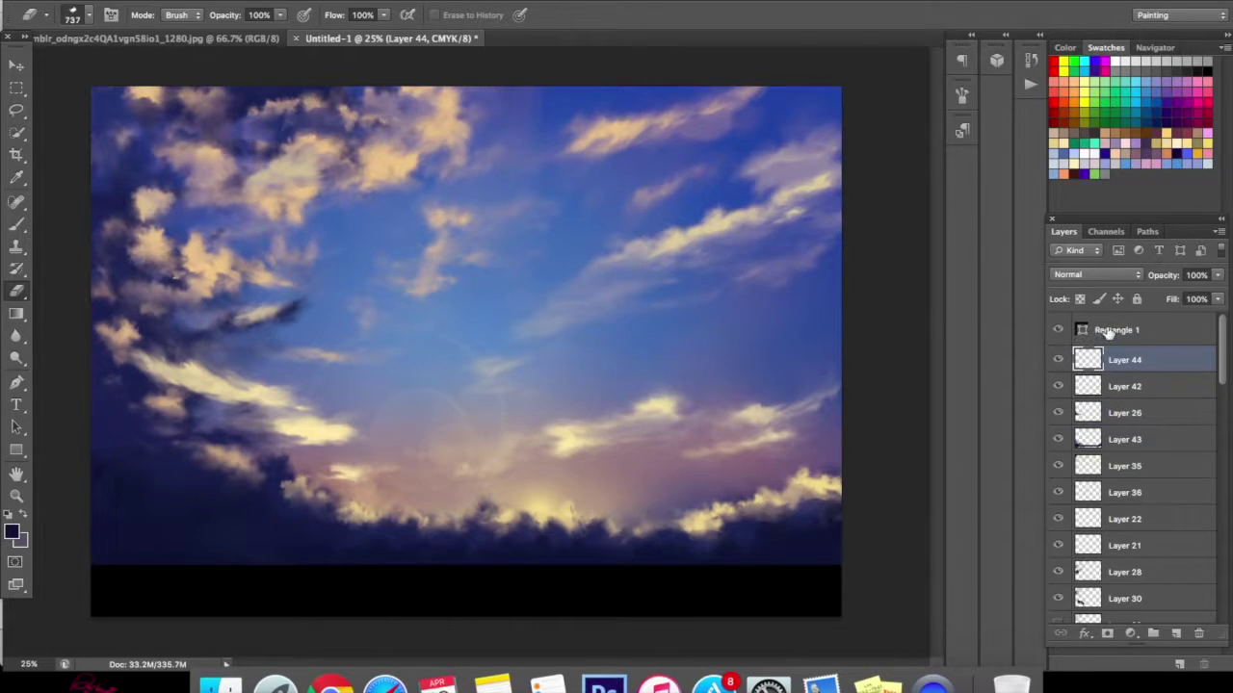
# - Switch to the Brush tool and set its size to 458 px
pyautogui.click(16, 224)
pyautogui.rightClick(373, 316)
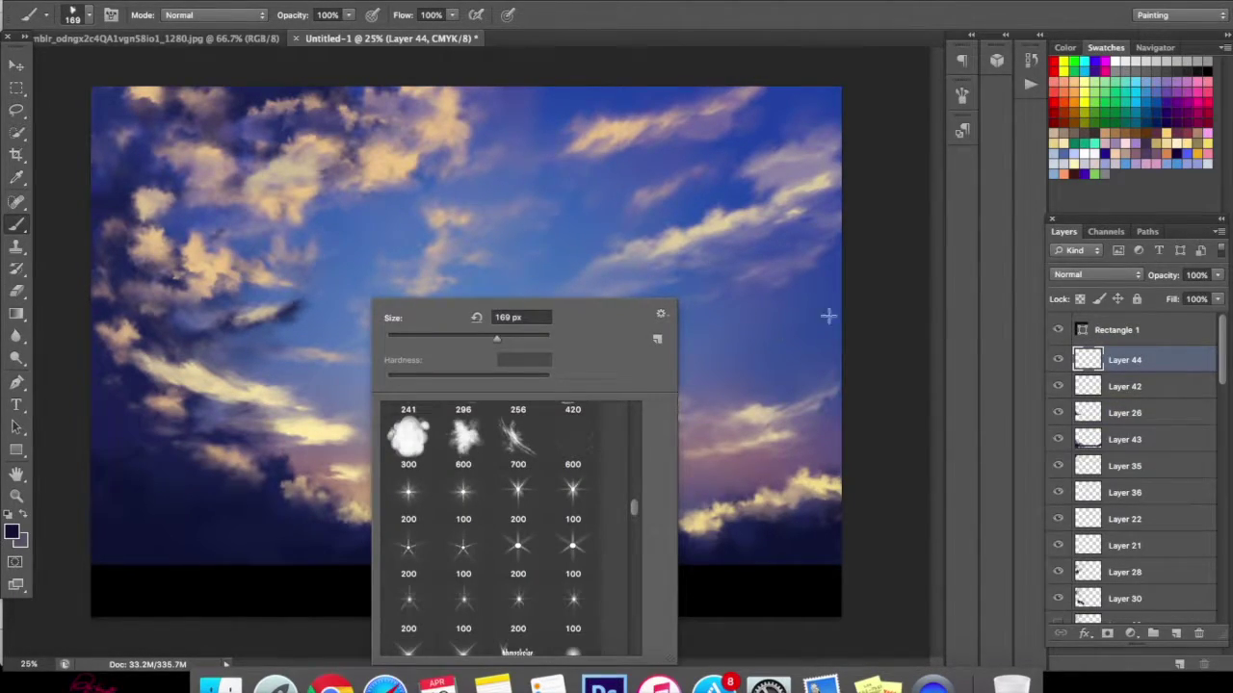
pyautogui.moveTo(515, 336); pyautogui.dragTo(1040, 331)
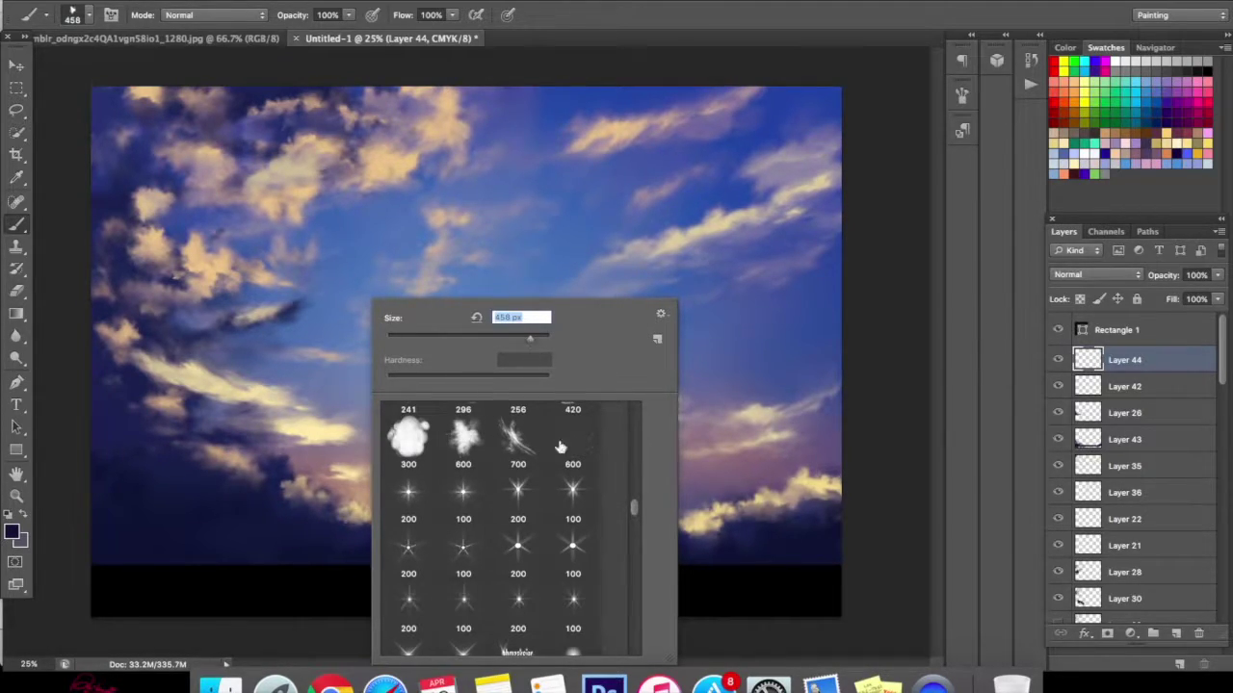
# - Set Layer 44 to Multiply and paint a dark navy test patch below the long diagonal cloud streak
pyautogui.click(1059, 273)
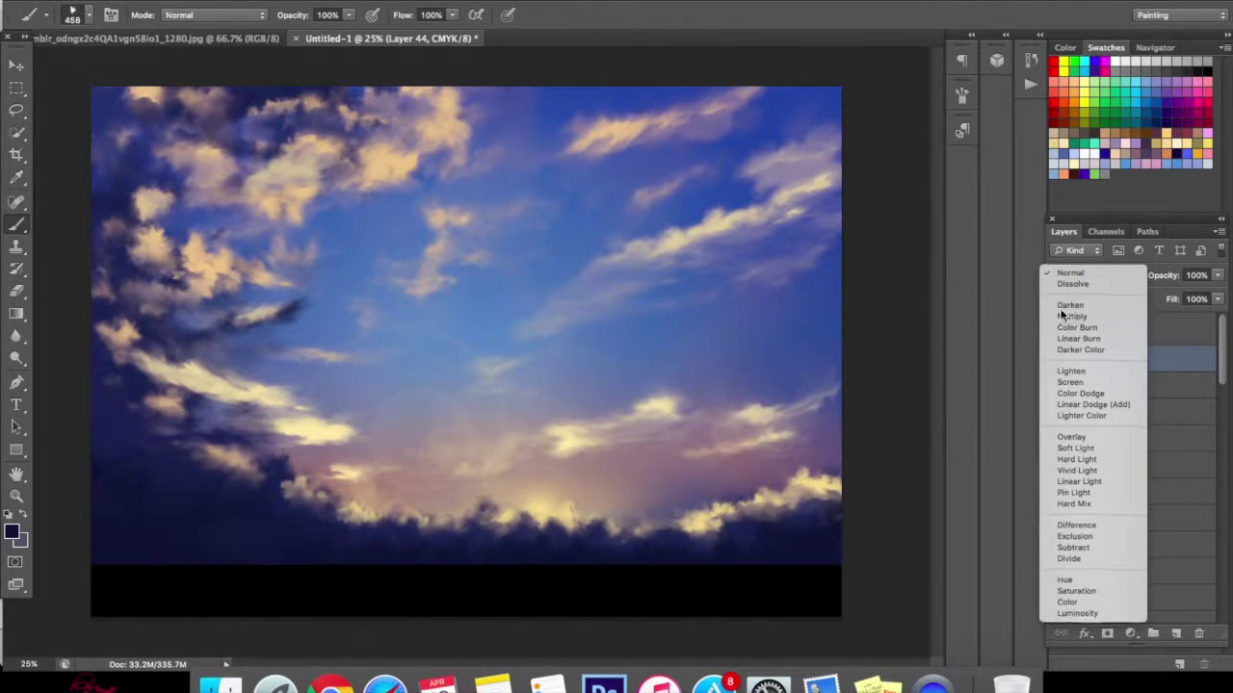
pyautogui.click(1076, 317)
pyautogui.moveTo(639, 303); pyautogui.dragTo(631, 281)
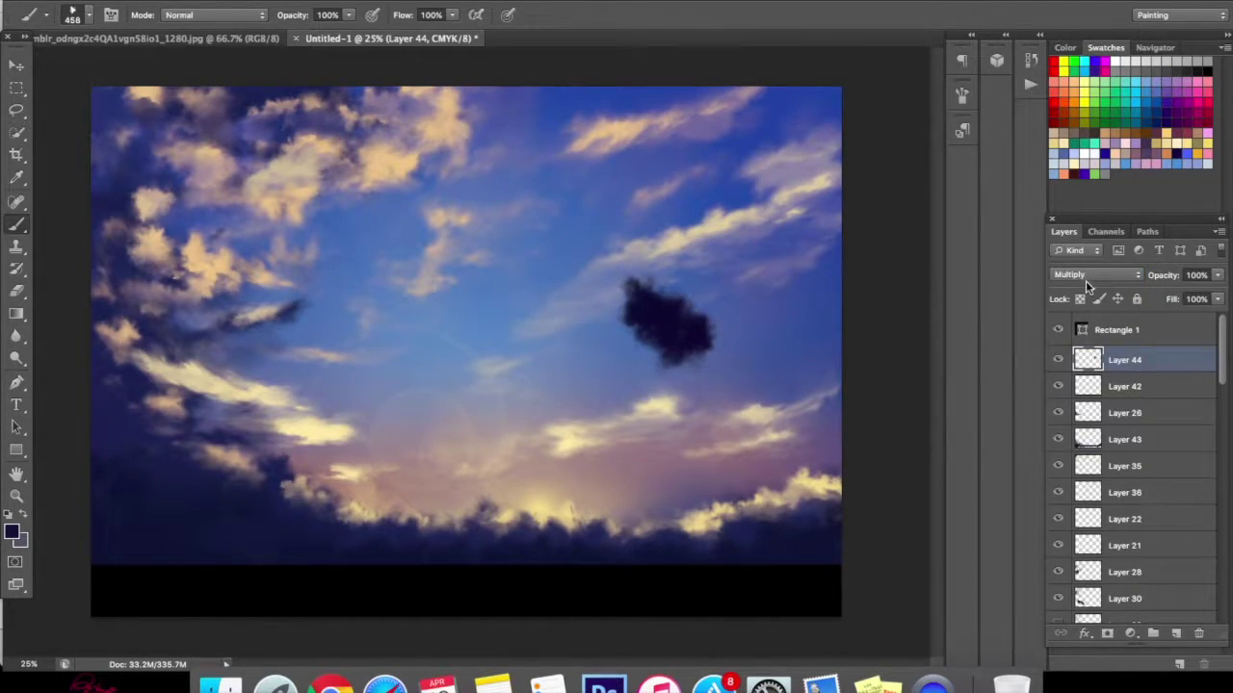
# - Try the Color Burn and Color blend modes on Layer 44 and paint a navy patch over the upper-left clouds
pyautogui.click(1081, 286)
pyautogui.click(1080, 285)
pyautogui.click(1081, 285)
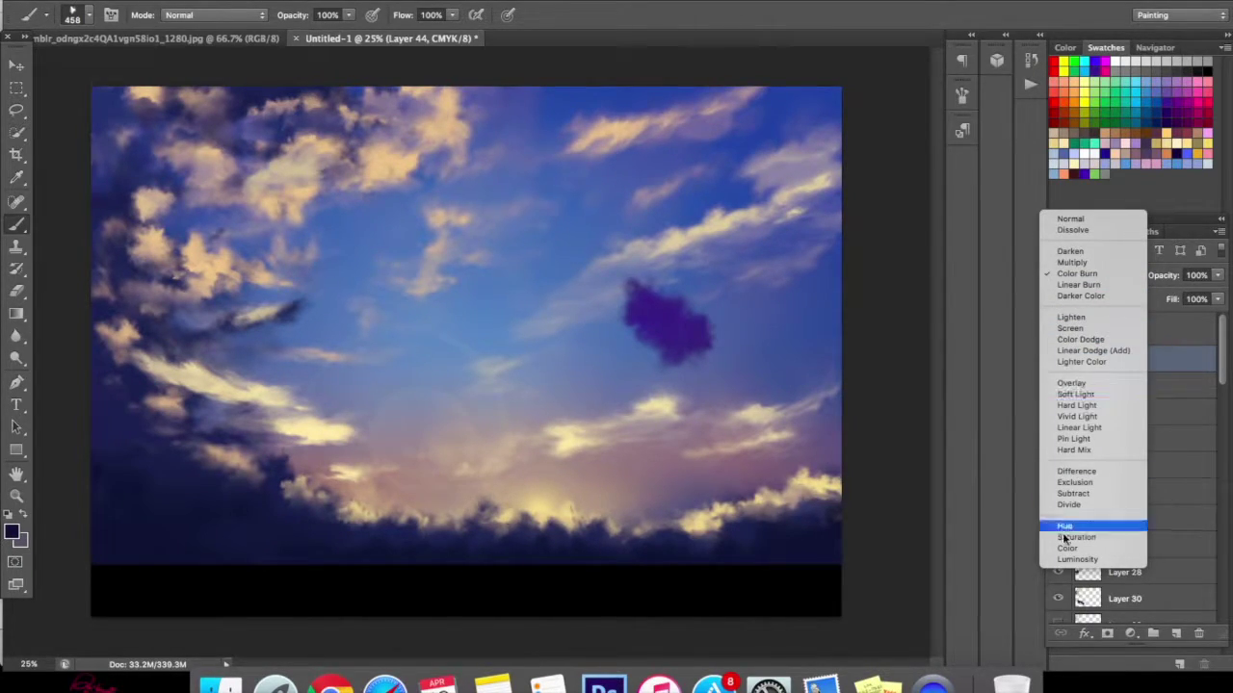
pyautogui.click(1065, 548)
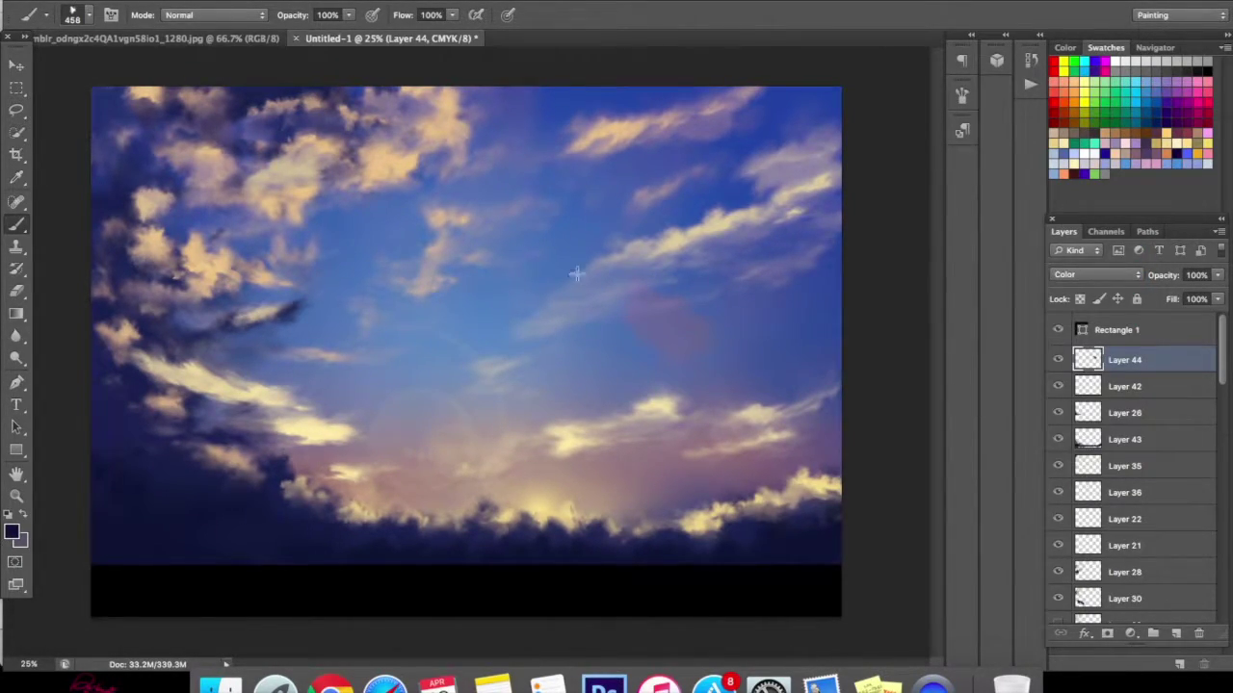
pyautogui.moveTo(238, 234)
pyautogui.mouseDown()
pyautogui.moveTo(216, 257)
pyautogui.moveTo(218, 228)
pyautogui.mouseUp()
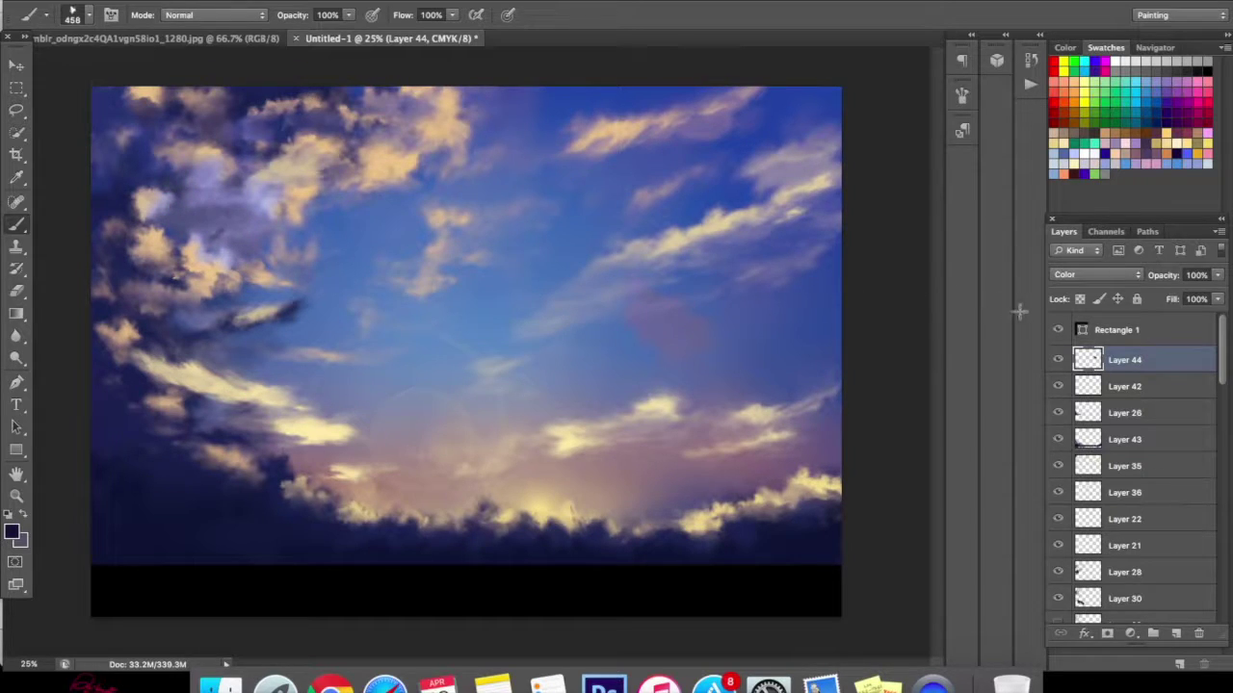
# - Try Soft Light and Overlay on Layer 44, then set its blend mode back to Multiply
pyautogui.click(1054, 279)
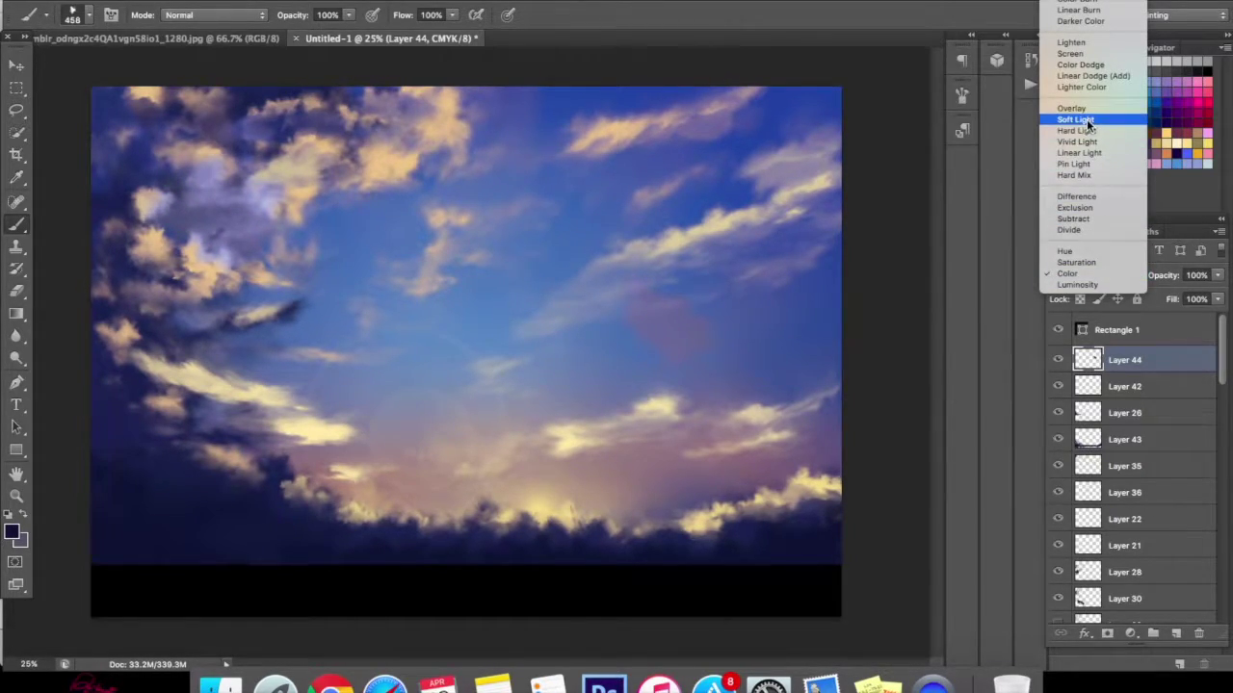
pyautogui.scroll(2, 1085, 193)
pyautogui.click(1076, 175)
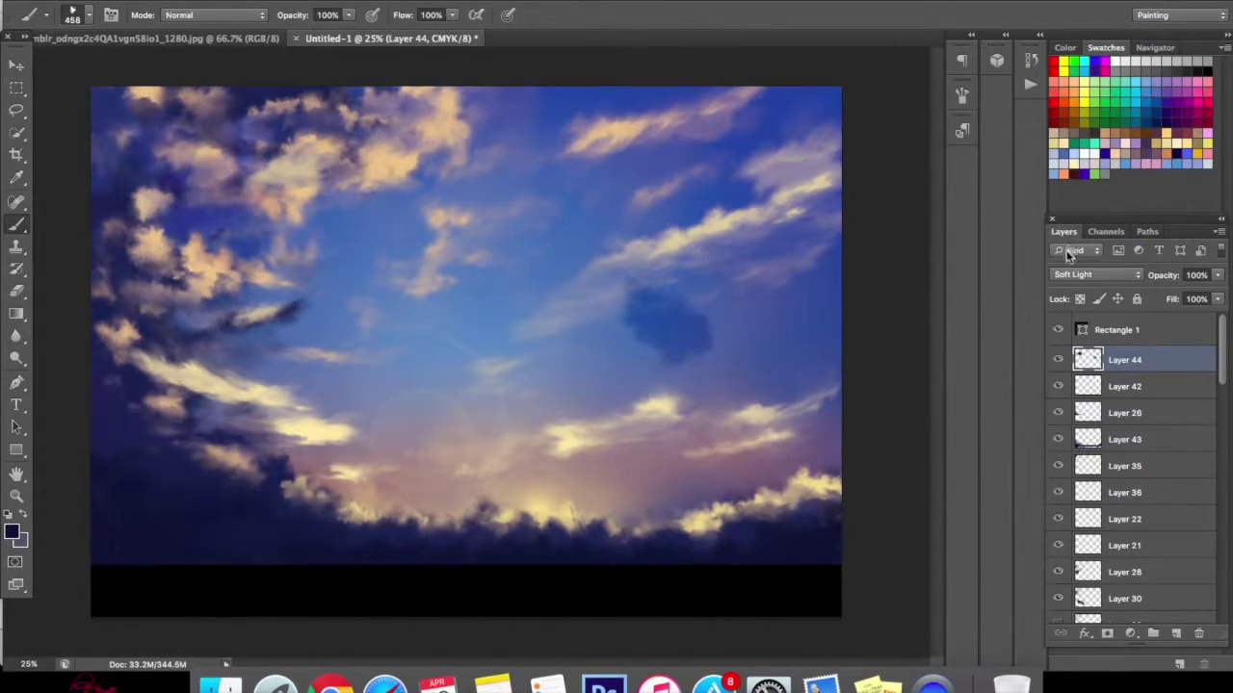
pyautogui.click(1069, 276)
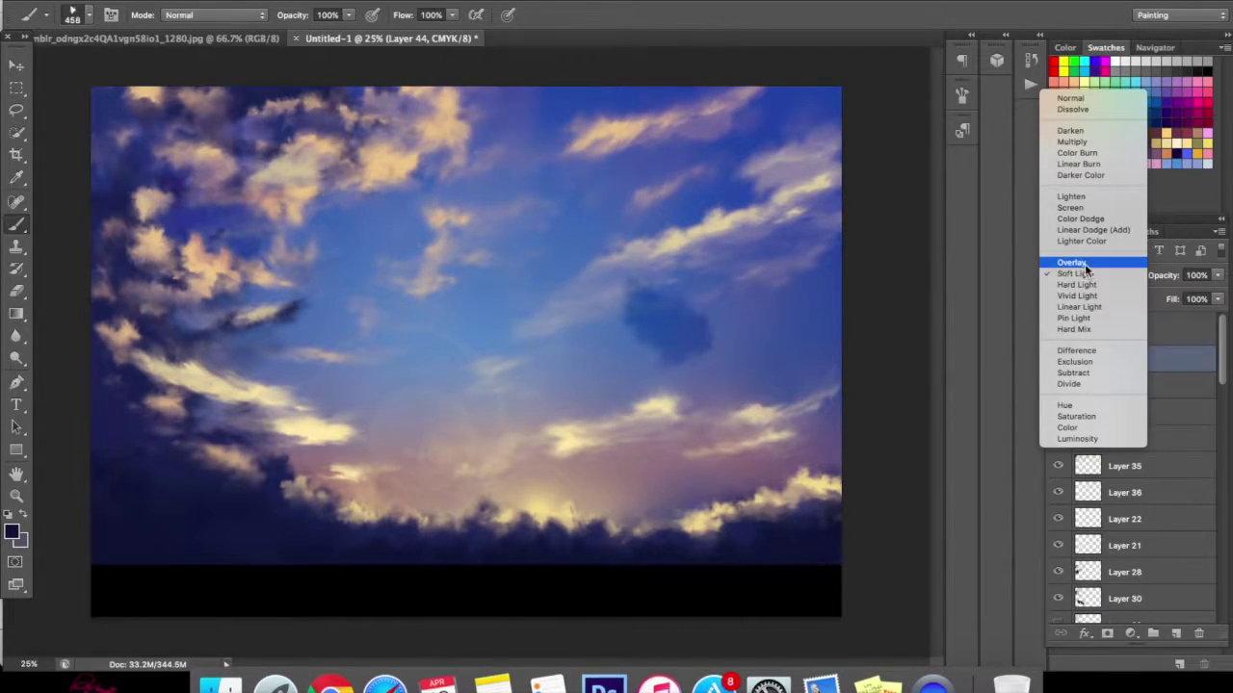
pyautogui.click(1084, 264)
pyautogui.click(1088, 278)
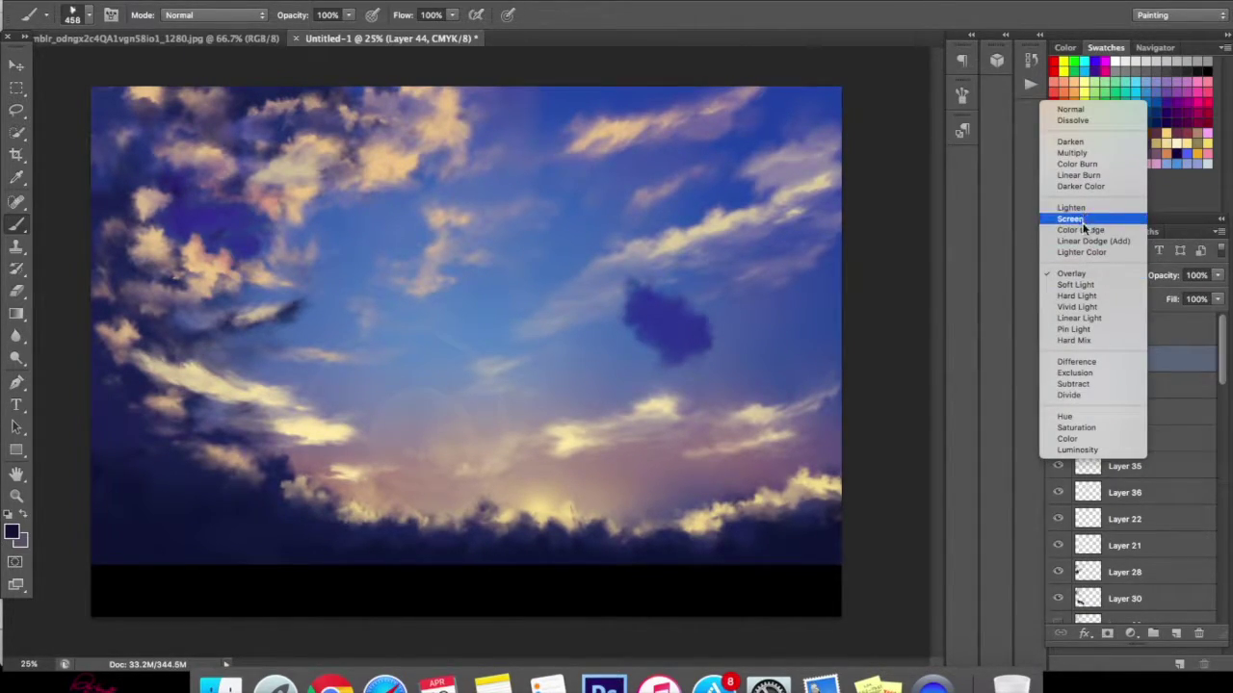
pyautogui.click(1083, 154)
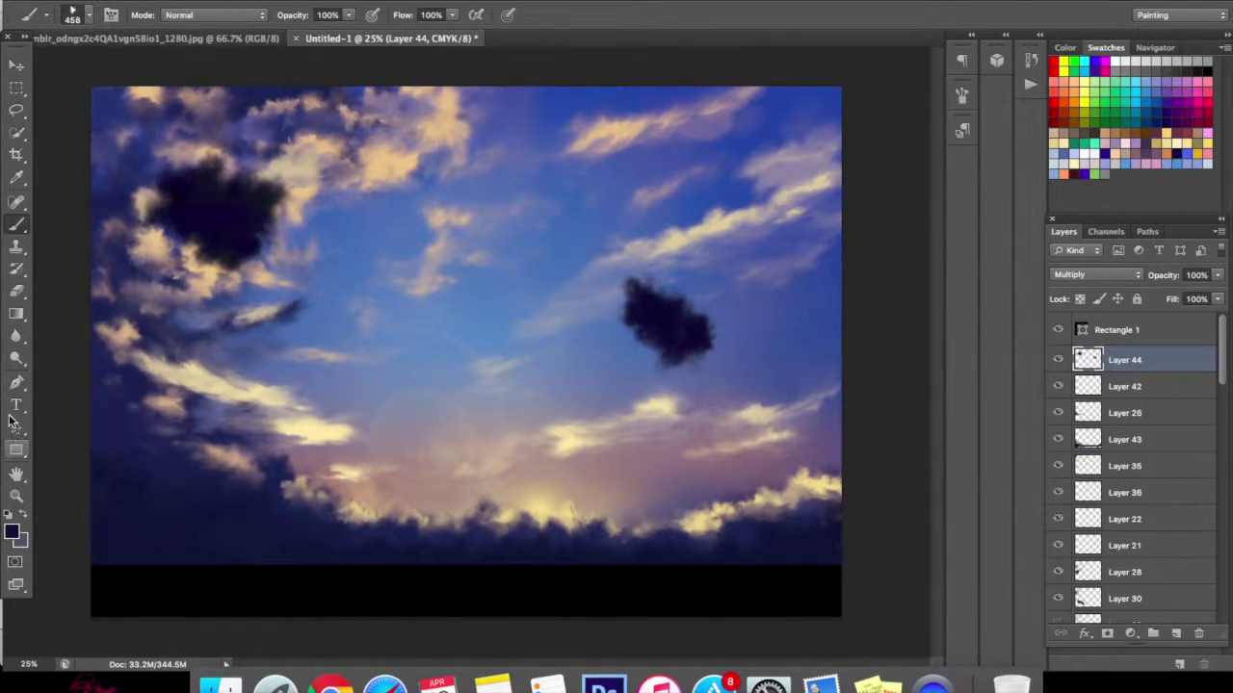
# - Erase the lower part of the navy patch over the left clouds with the 737 px Eraser, then delete Layer 44
pyautogui.click(20, 292)
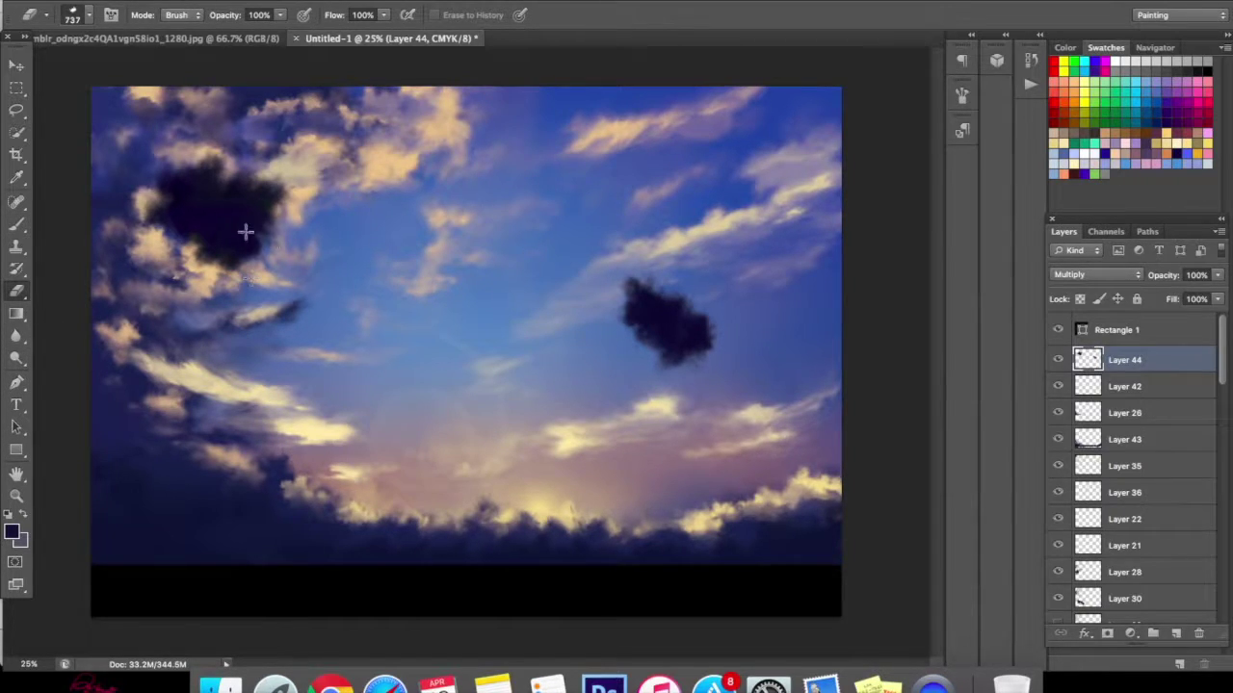
pyautogui.moveTo(252, 232); pyautogui.dragTo(260, 255)
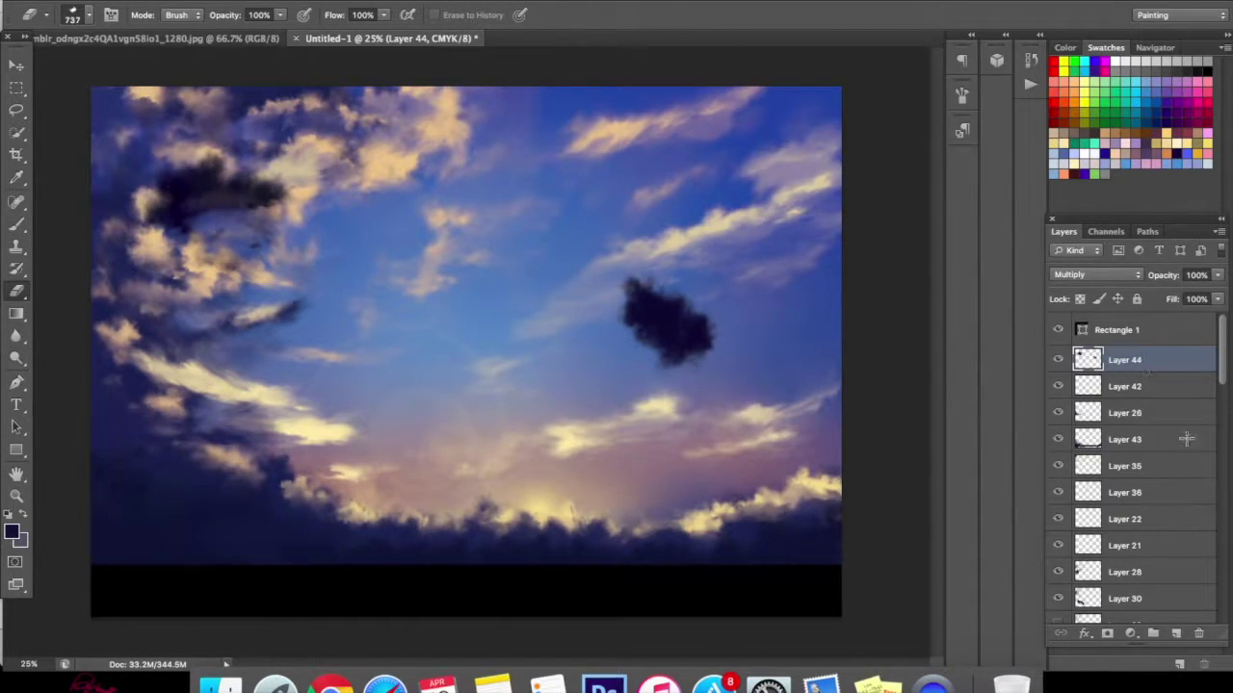
pyautogui.click(1203, 634)
pyautogui.click(754, 229)
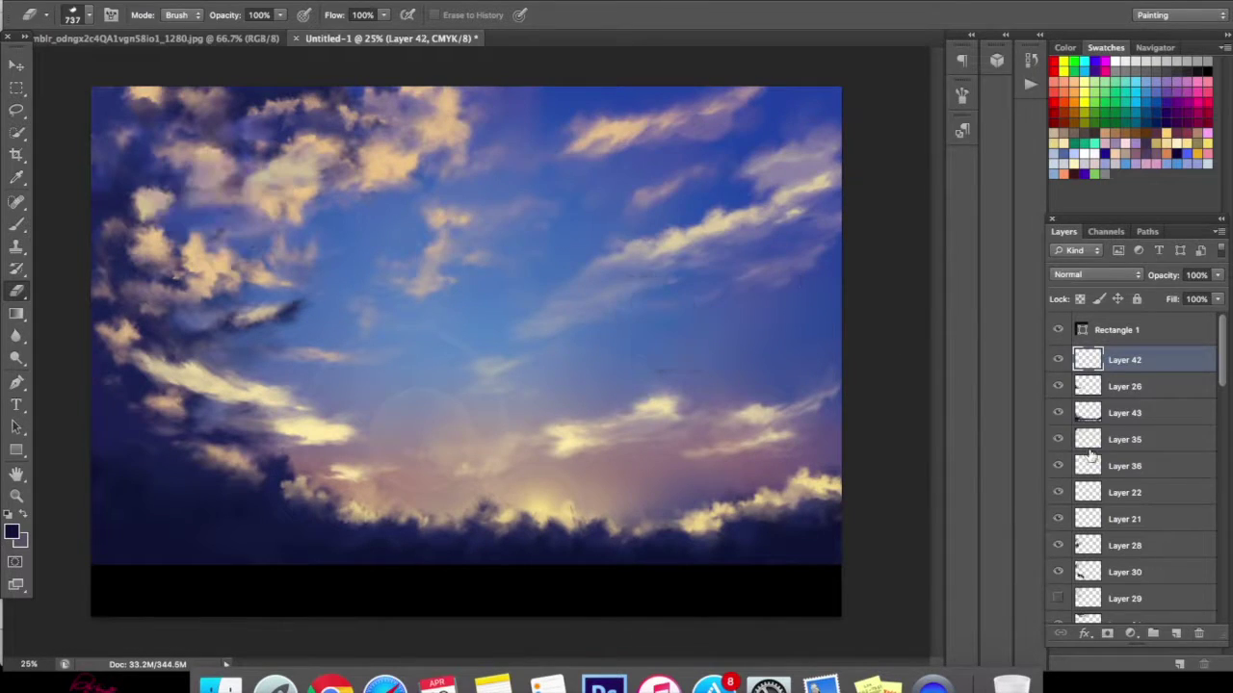
# - Add a new layer, sample a light grey from the diagonal cloud streak, and brush a patch over the streak
pyautogui.click(1179, 633)
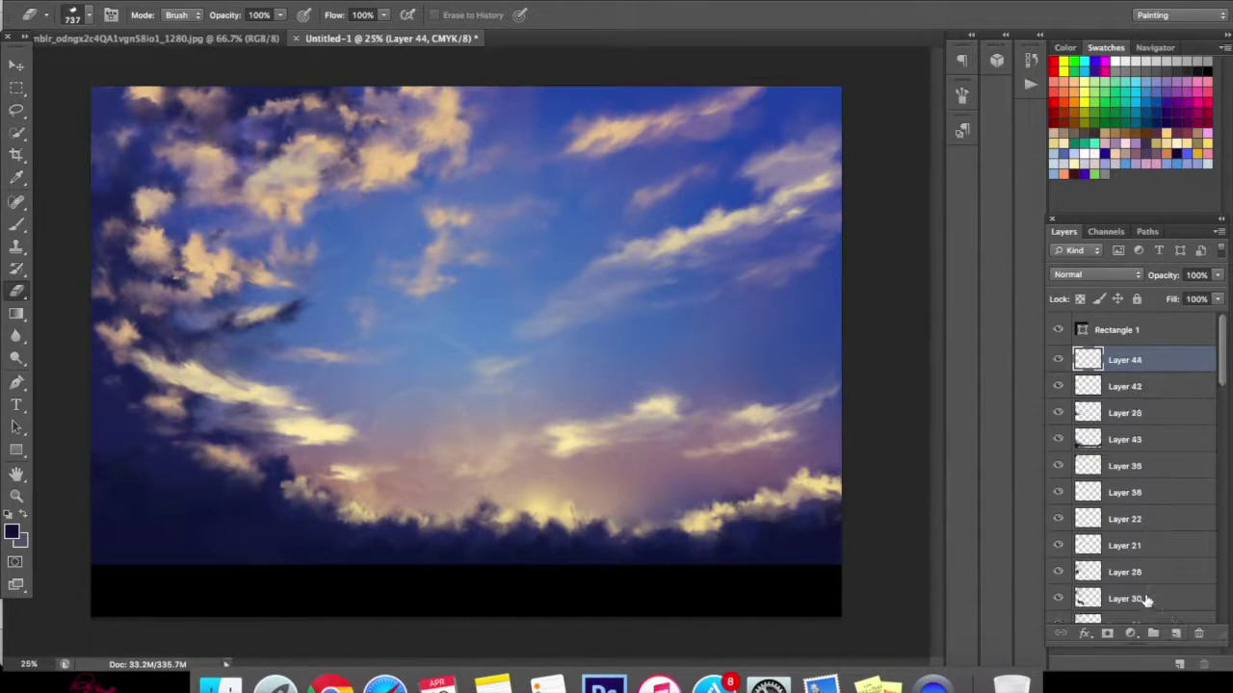
pyautogui.click(12, 532)
pyautogui.moveTo(669, 233); pyautogui.dragTo(652, 253)
pyautogui.click(1085, 261)
pyautogui.press('e')
pyautogui.click(16, 224)
pyautogui.moveTo(694, 256); pyautogui.dragTo(767, 257)
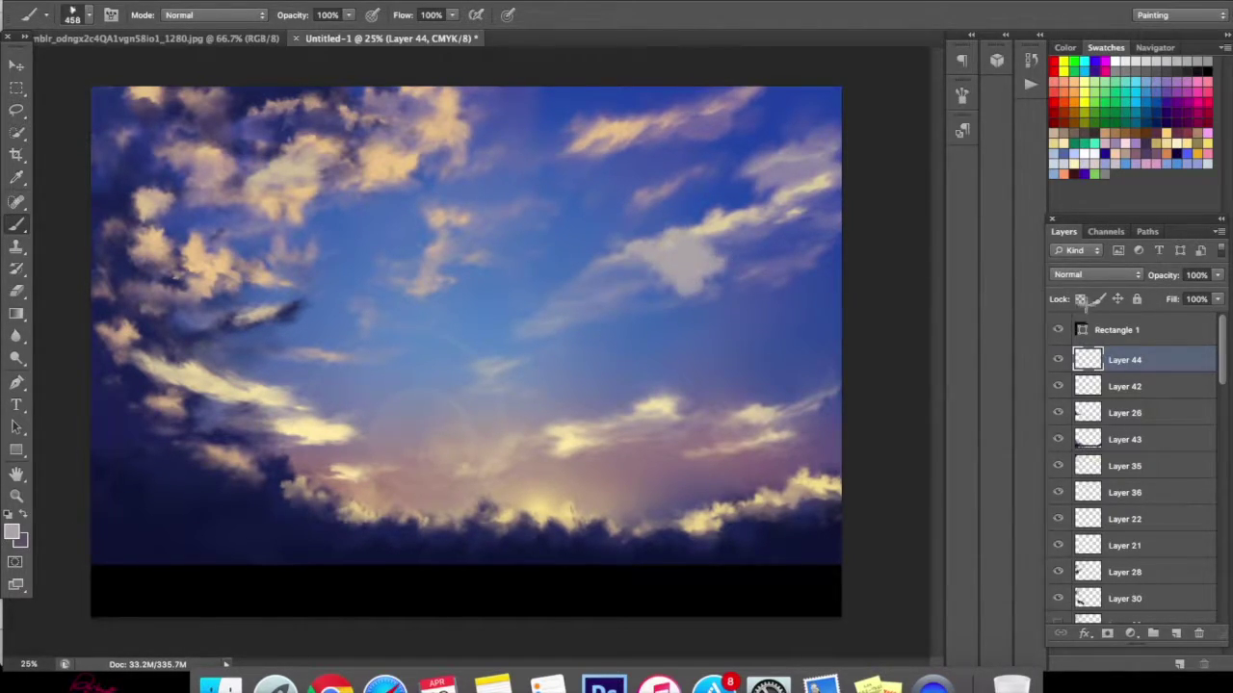
# - Set the new layer to Multiply and paint grey shading over the diagonal streak and the upper-left clouds
pyautogui.click(1073, 274)
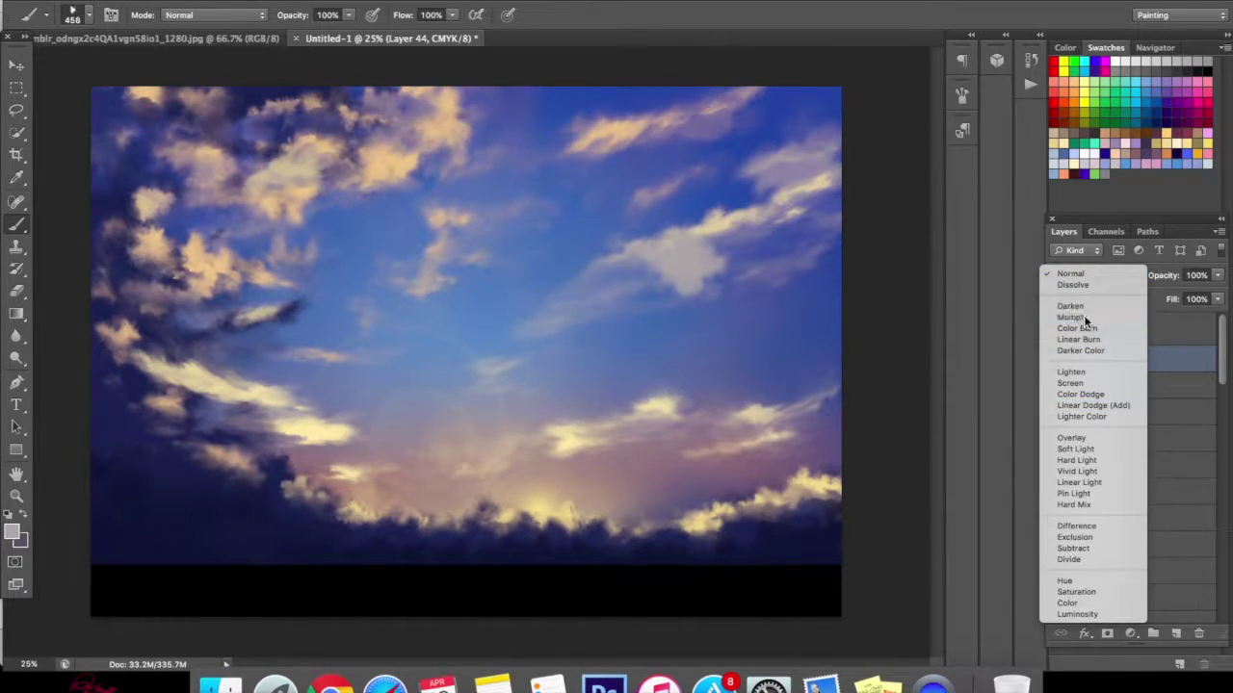
pyautogui.click(1084, 317)
pyautogui.moveTo(652, 289); pyautogui.dragTo(602, 249)
pyautogui.moveTo(634, 210)
pyautogui.mouseDown()
pyautogui.moveTo(654, 235)
pyautogui.moveTo(637, 248)
pyautogui.moveTo(708, 231)
pyautogui.mouseUp()
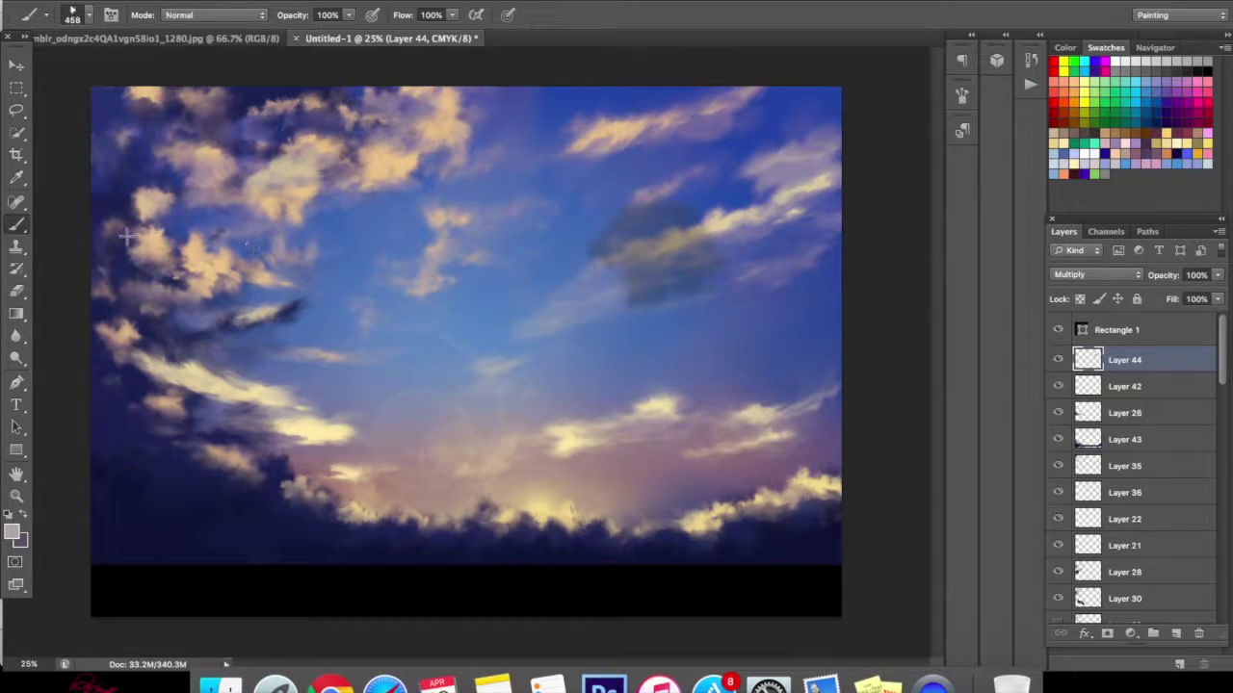
pyautogui.moveTo(168, 232); pyautogui.dragTo(126, 131)
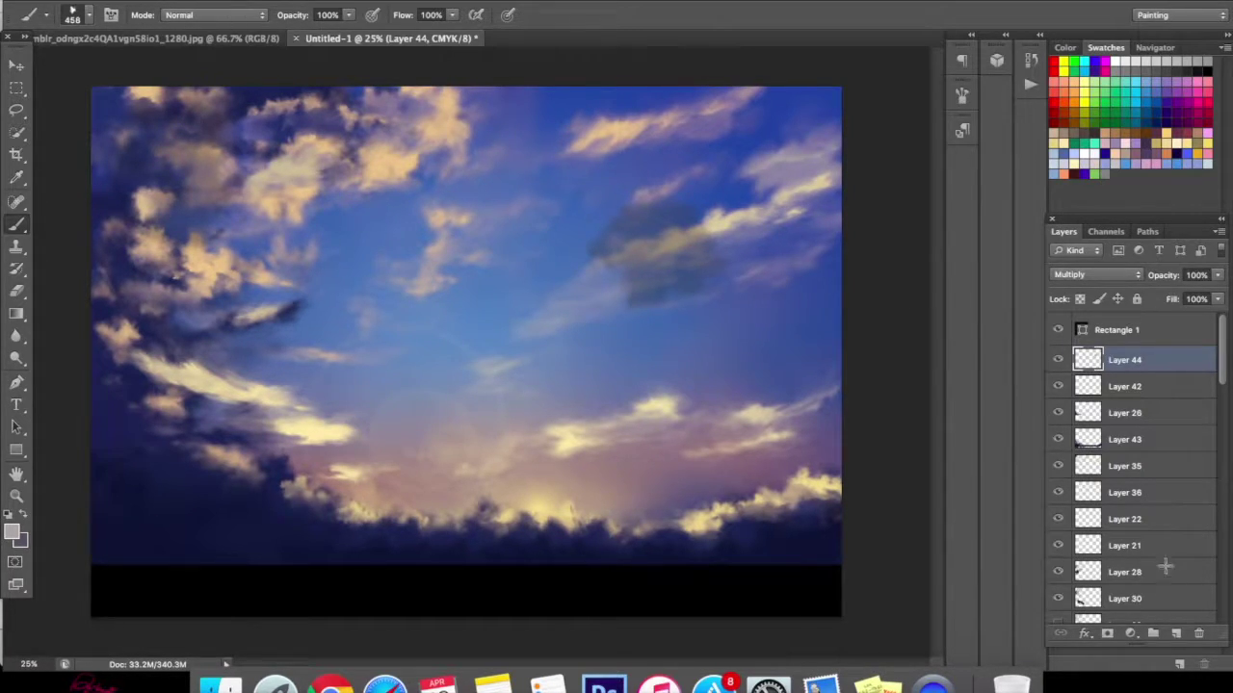
# - Delete the grey test layer and add a new empty layer above Layer 42
pyautogui.click(1198, 633)
pyautogui.press('Return')
pyautogui.click(1176, 633)
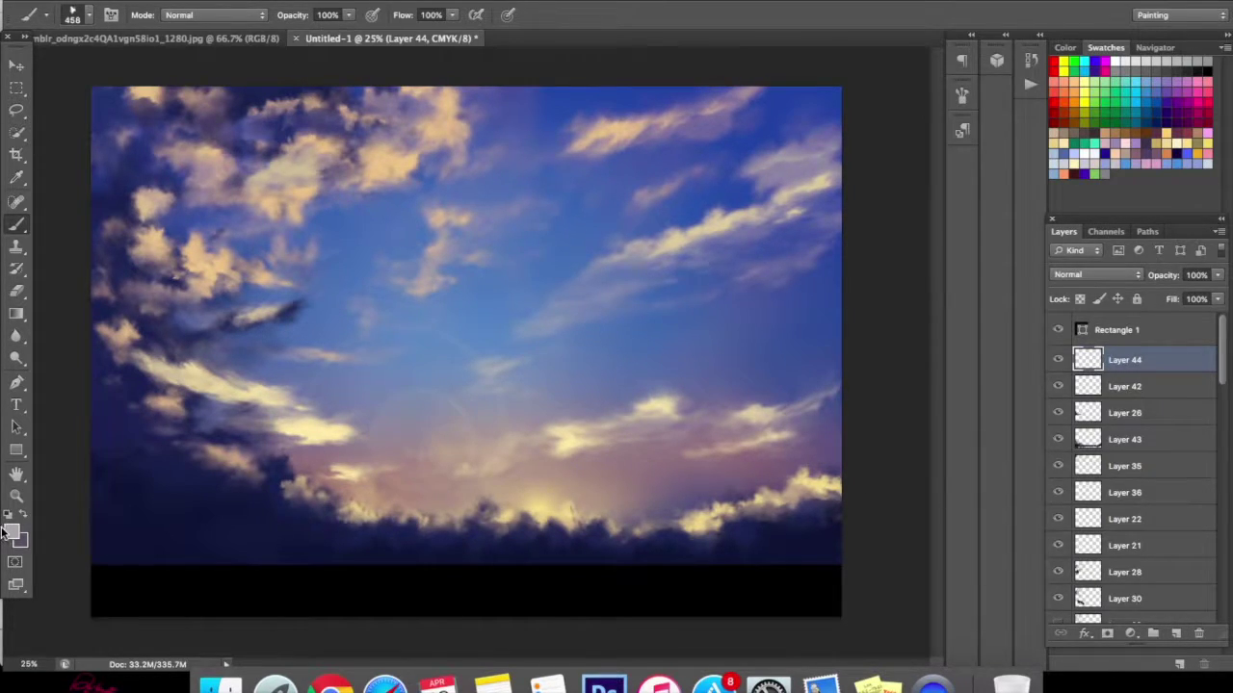
# - Sample tan e4c08c from the upper clouds, set Layer 44 to Multiply, and brush patches across the middle and right of the sky
pyautogui.click(12, 532)
pyautogui.click(384, 159)
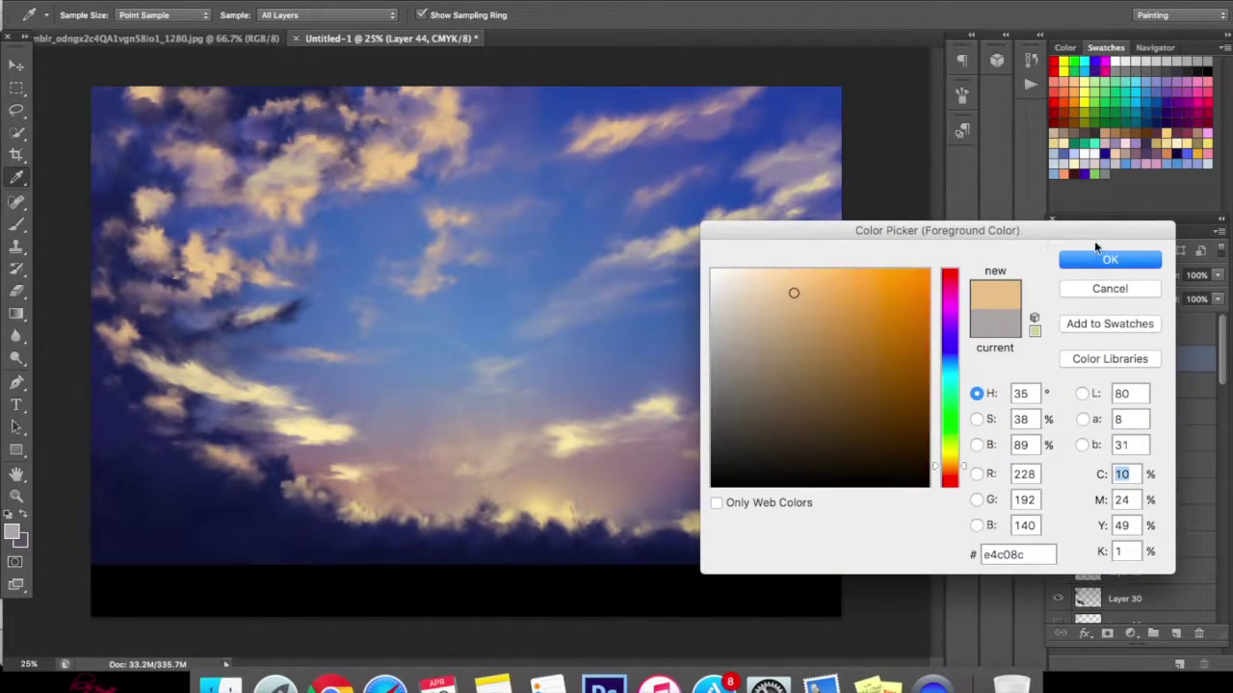
pyautogui.click(1092, 260)
pyautogui.click(1096, 274)
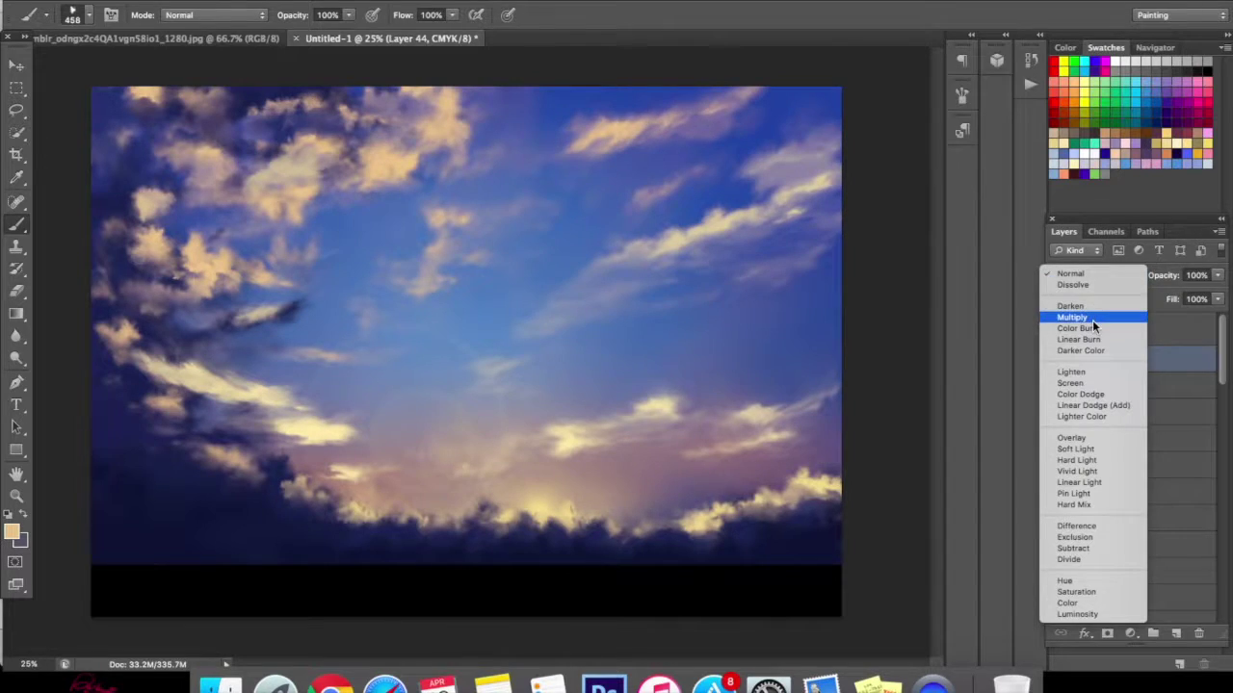
pyautogui.click(1092, 313)
pyautogui.moveTo(695, 239); pyautogui.dragTo(740, 226)
pyautogui.click(505, 275)
pyautogui.moveTo(568, 385)
pyautogui.mouseDown()
pyautogui.moveTo(707, 330)
pyautogui.moveTo(742, 165)
pyautogui.moveTo(814, 119)
pyautogui.mouseUp()
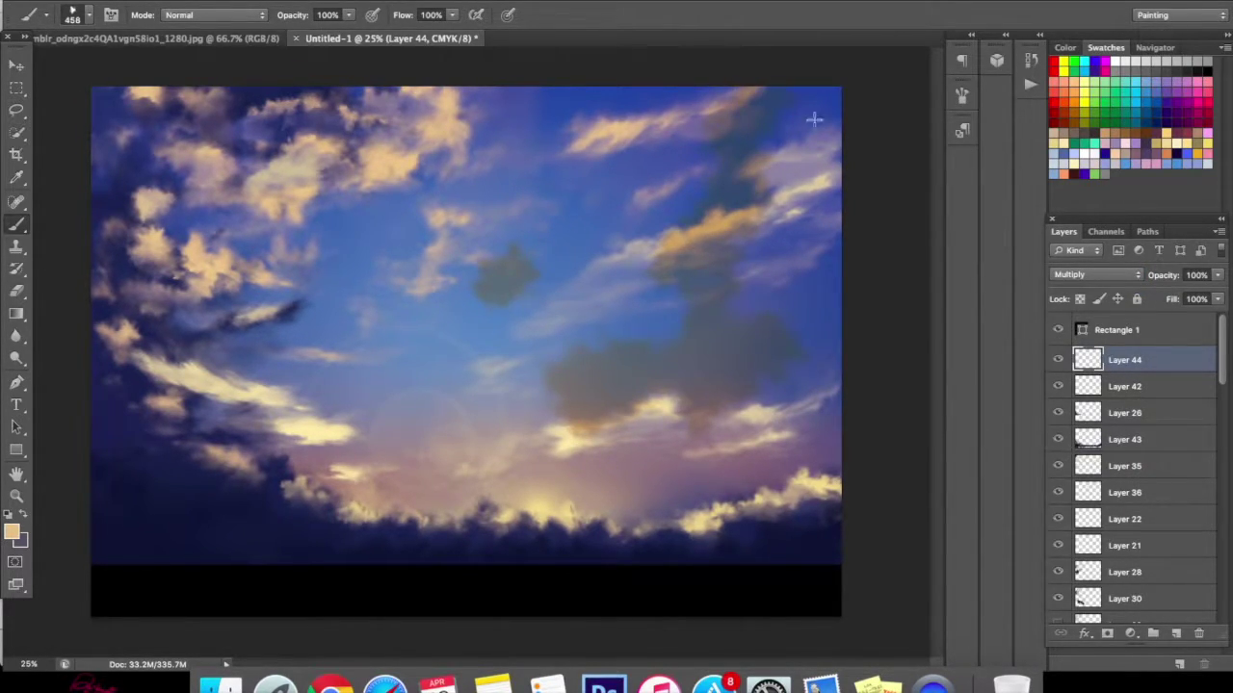
# - Toggle Layer 44's visibility to compare, then try its blend mode as Color, Hard Light and Soft Light
pyautogui.click(1057, 359)
pyautogui.click(1058, 359)
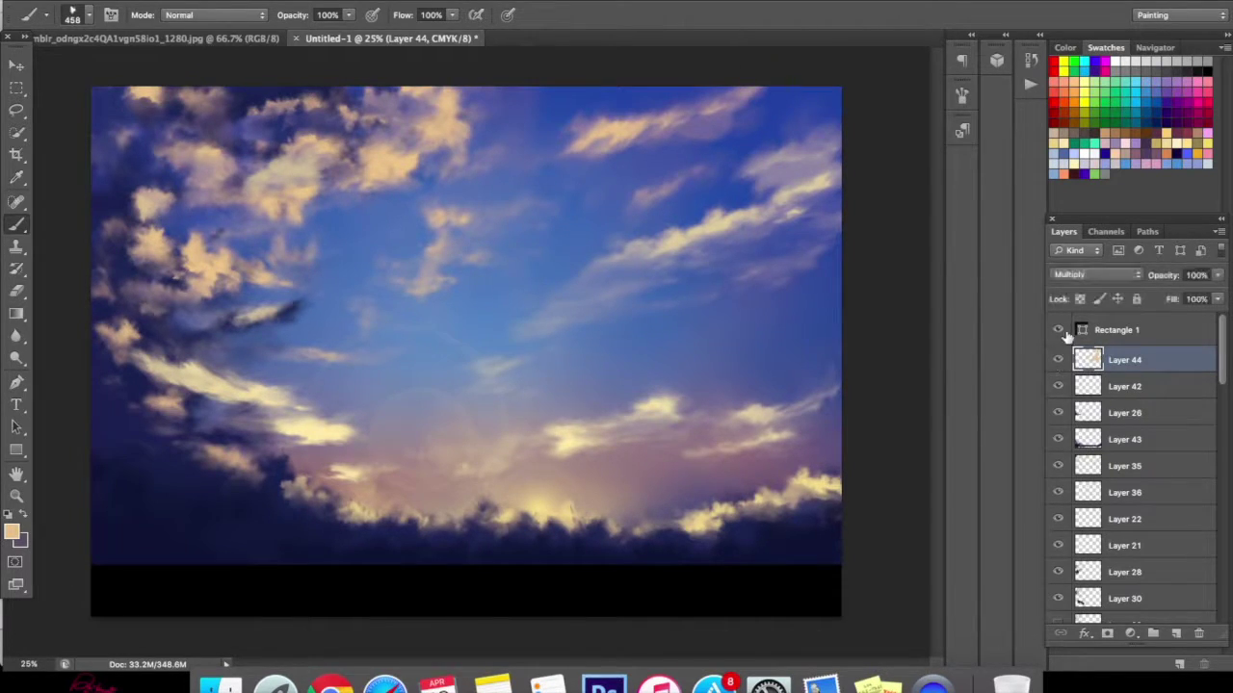
pyautogui.click(1069, 275)
pyautogui.click(1075, 555)
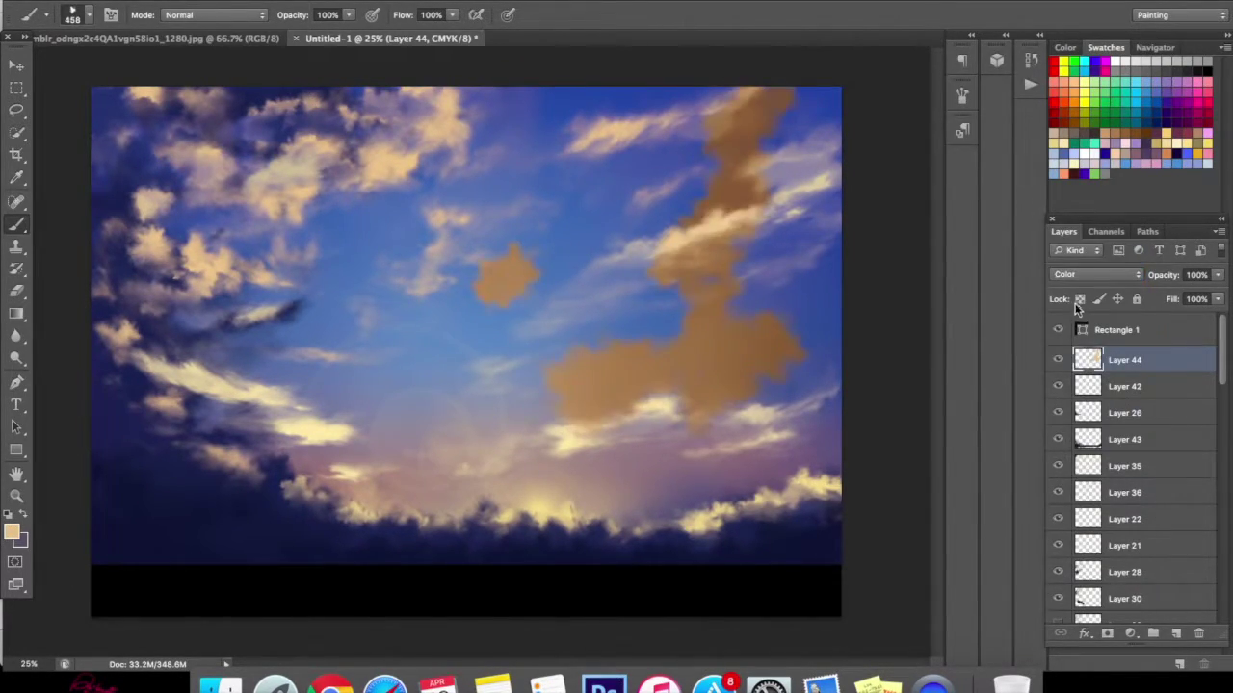
pyautogui.click(1074, 277)
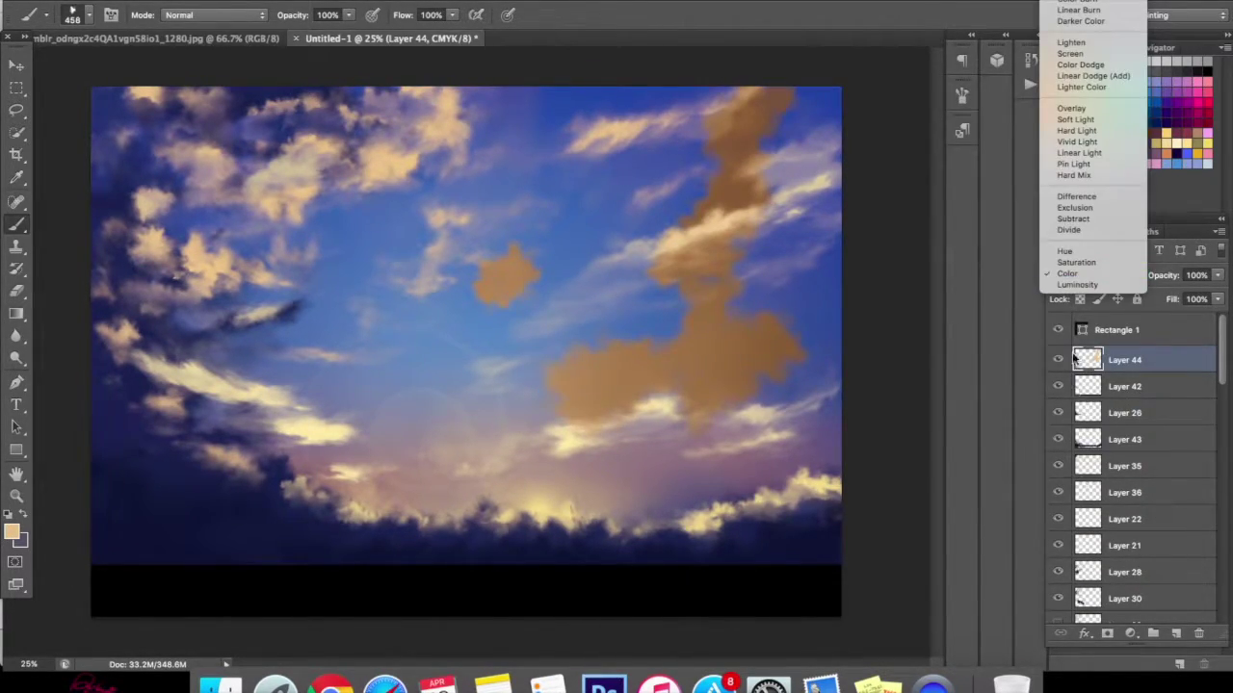
pyautogui.click(1075, 131)
pyautogui.click(1055, 273)
pyautogui.click(1063, 259)
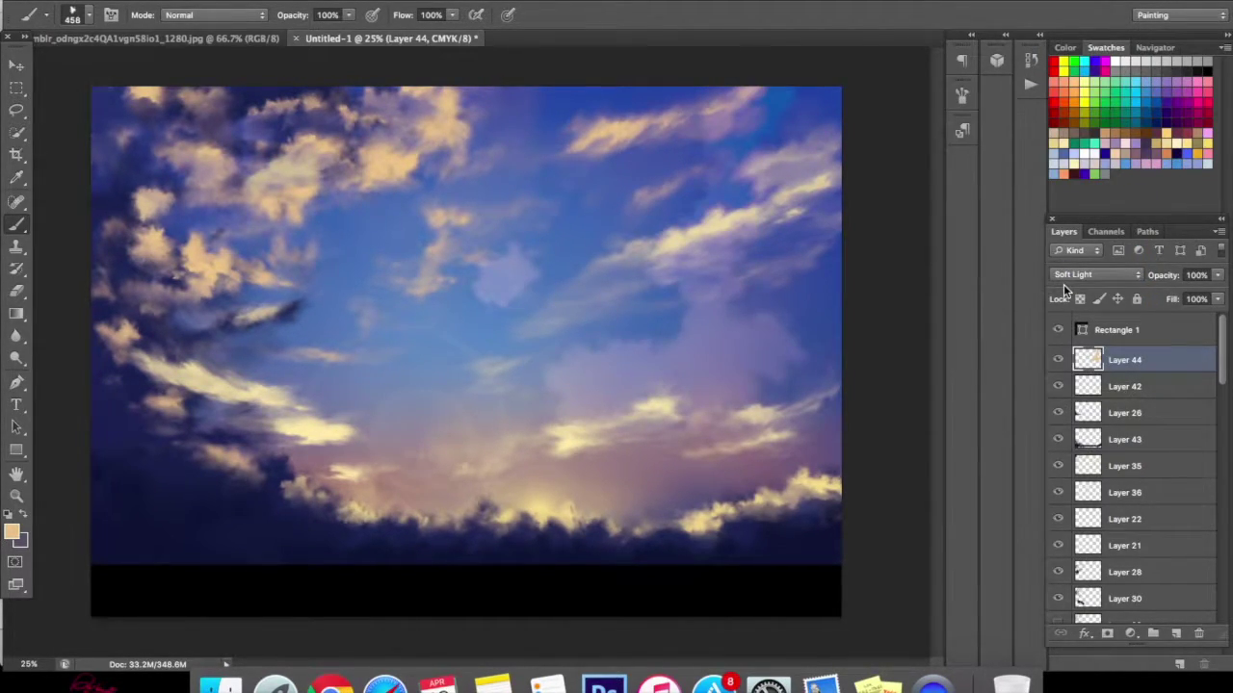
# - Try Overlay, Color Burn, Multiply and Darken on Layer 44, and finally set its blend mode to Normal
pyautogui.click(1071, 276)
pyautogui.click(1073, 266)
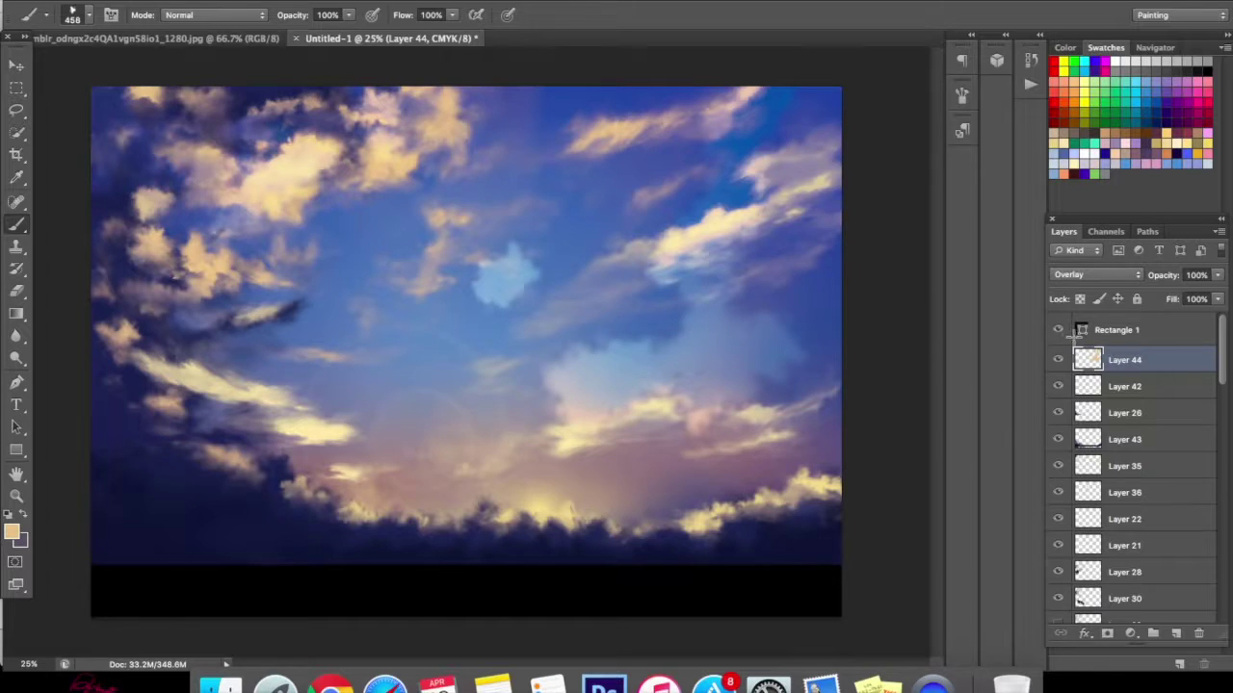
pyautogui.click(1079, 276)
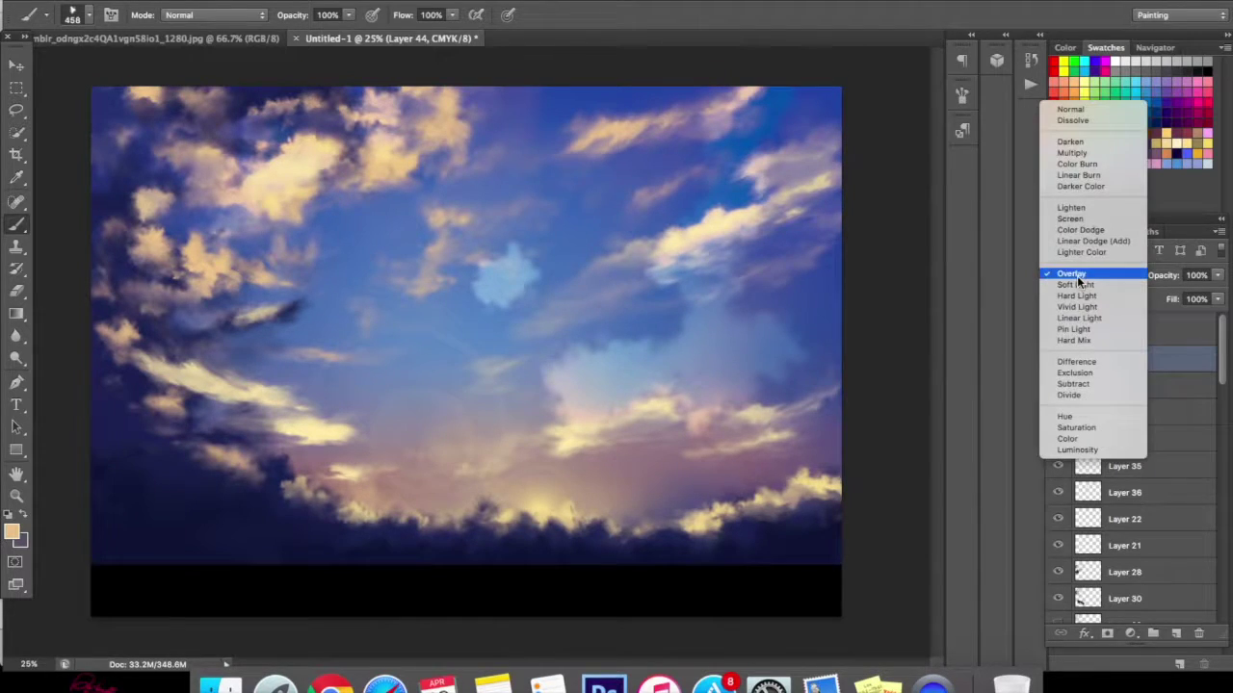
pyautogui.click(1088, 164)
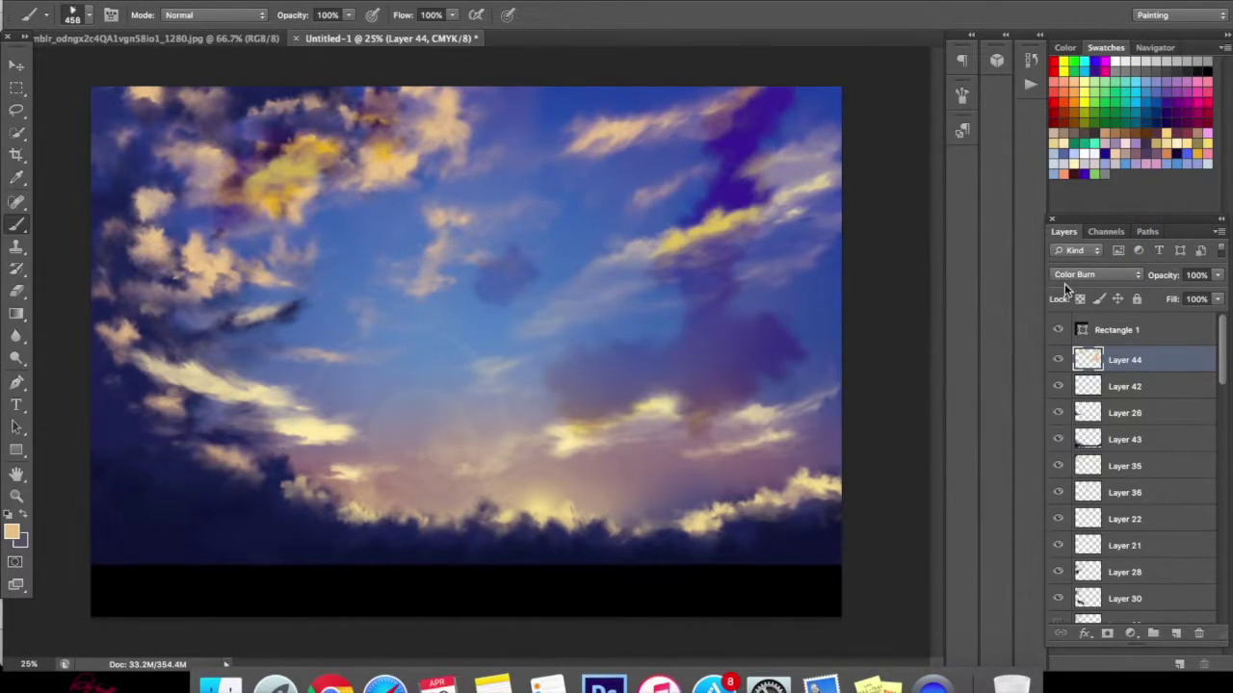
pyautogui.click(1064, 276)
pyautogui.click(1075, 257)
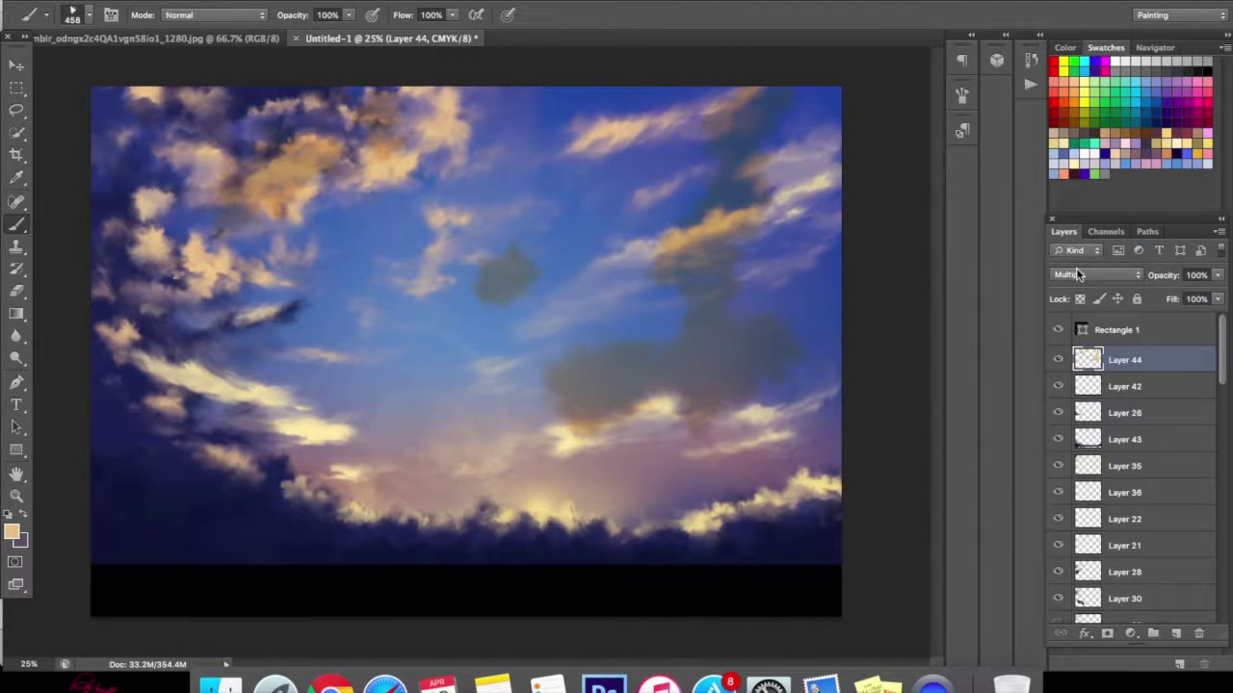
pyautogui.click(1072, 279)
pyautogui.click(1080, 261)
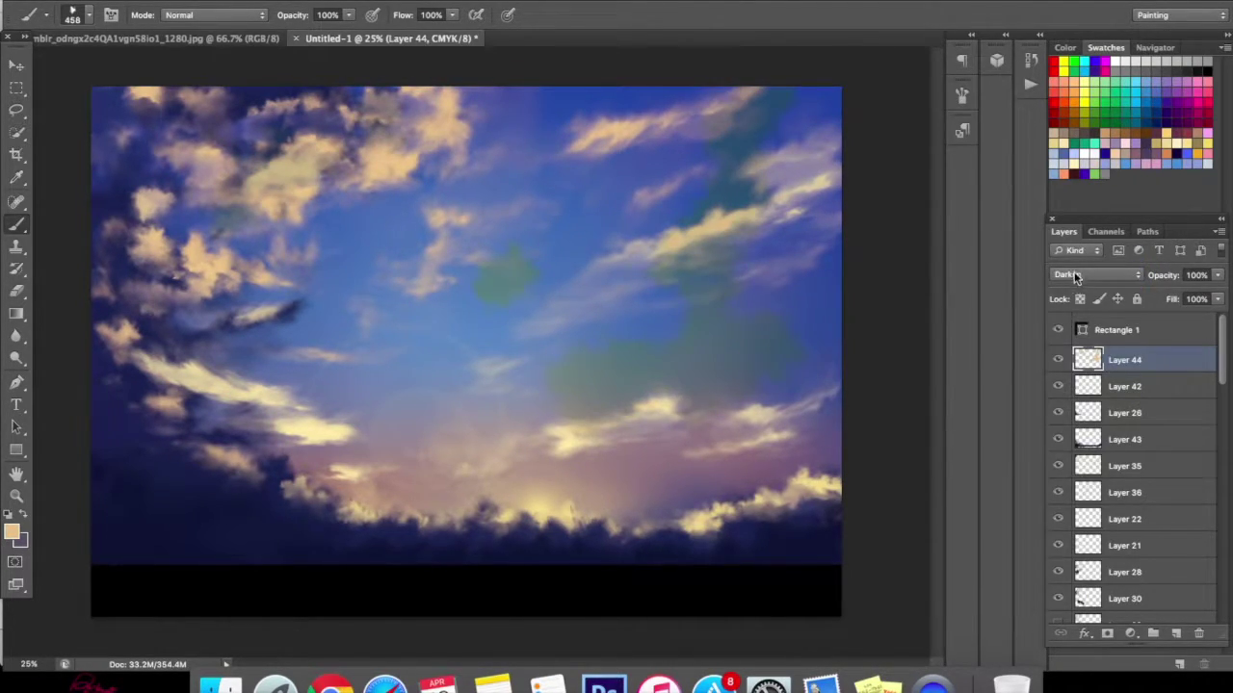
pyautogui.click(1072, 278)
pyautogui.click(1078, 243)
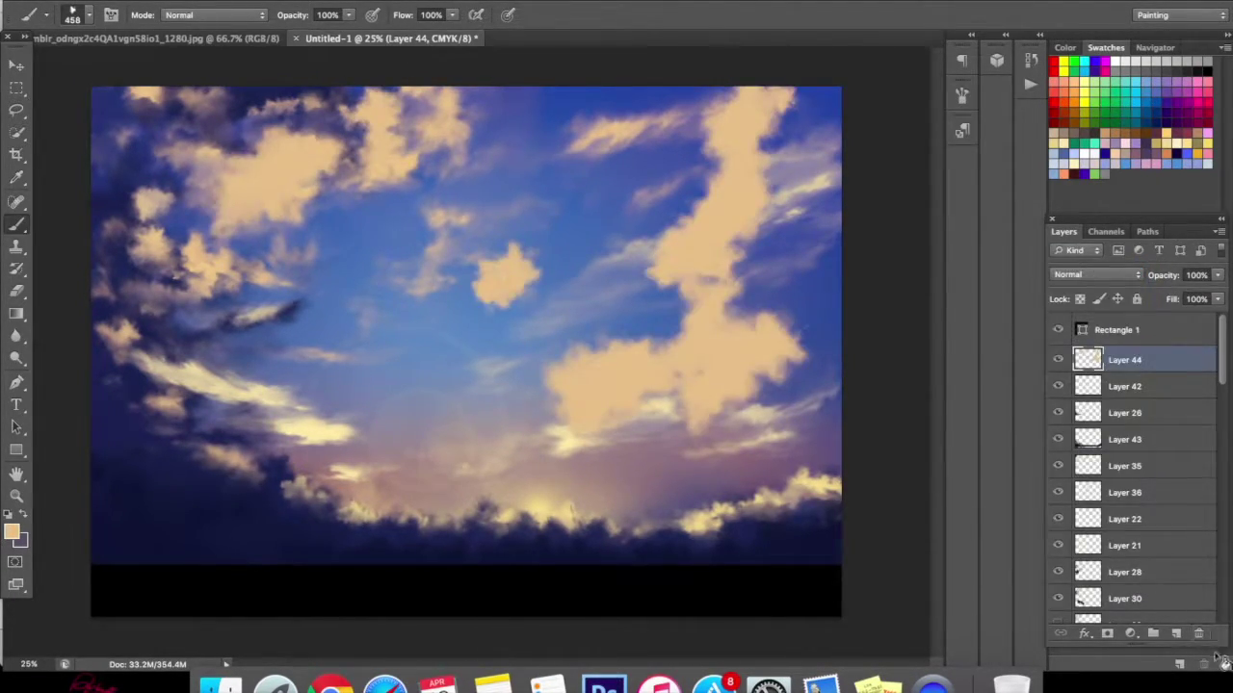
# - Delete the tan test layer and add a new empty layer above Layer 42 with its blend mode set to Multiply
pyautogui.click(1195, 633)
pyautogui.press('Return')
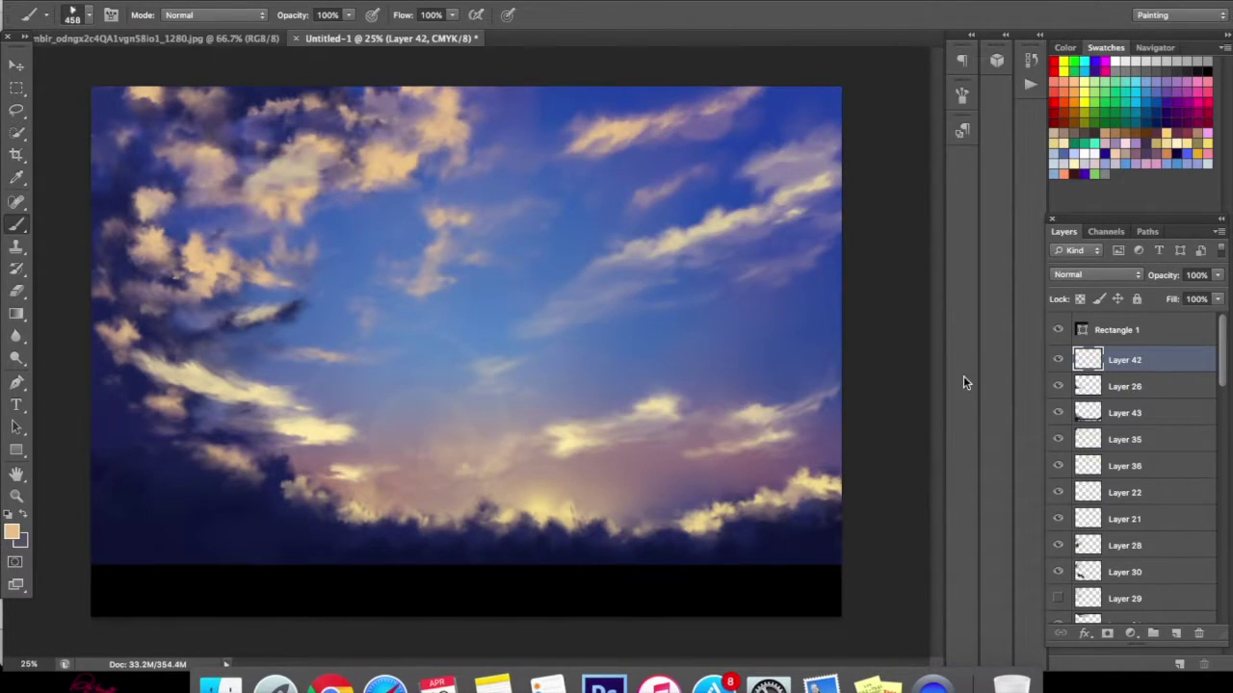
pyautogui.click(1174, 632)
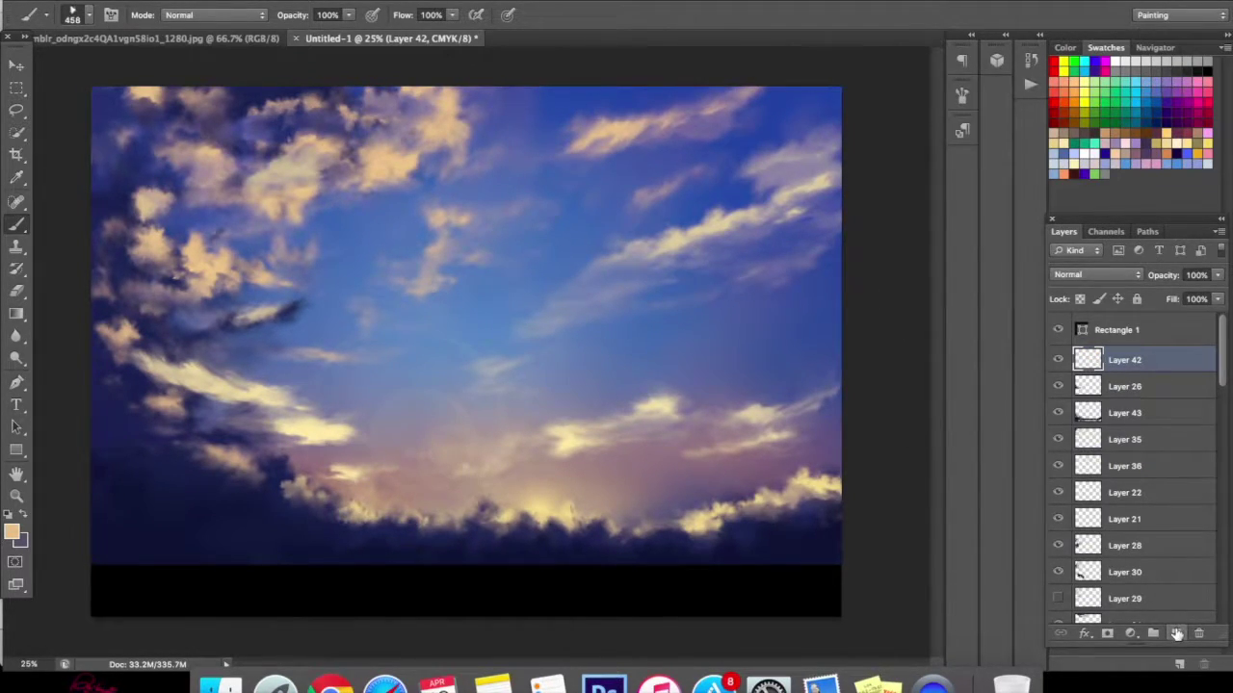
pyautogui.click(1069, 277)
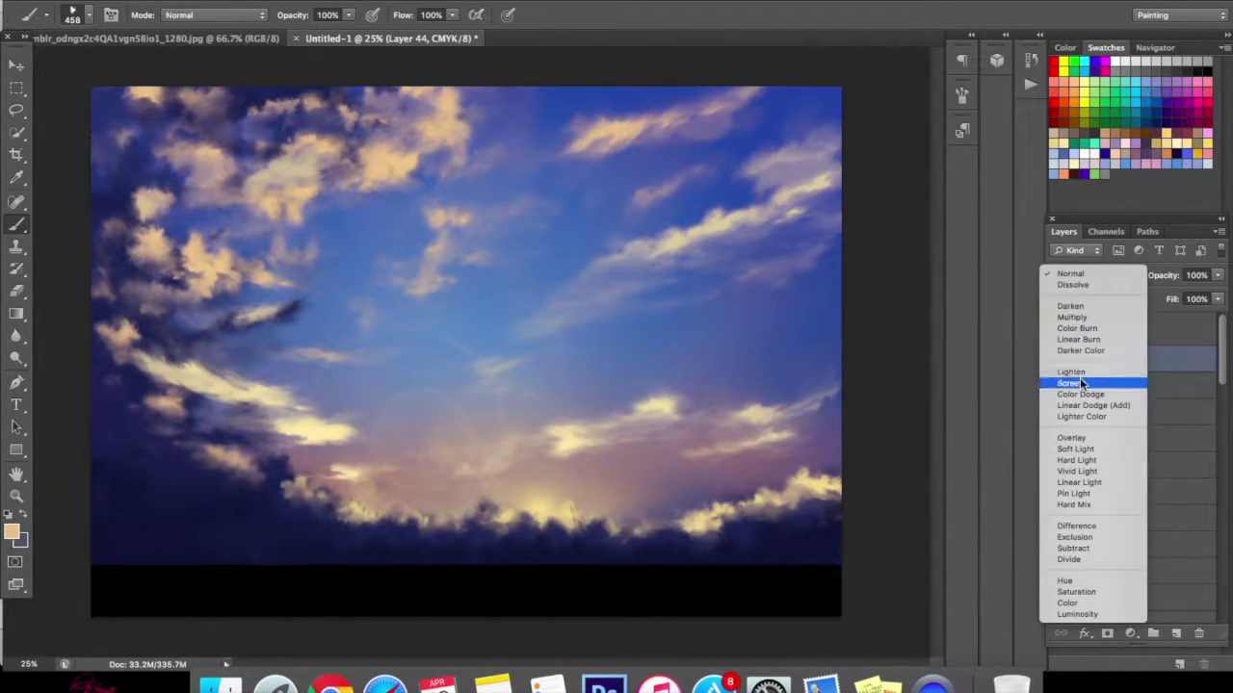
pyautogui.click(1072, 317)
# - Sample blue 5988c2 from the middle of the sky and brush patches of it over the upper-left clouds on Layer 44
pyautogui.click(11, 531)
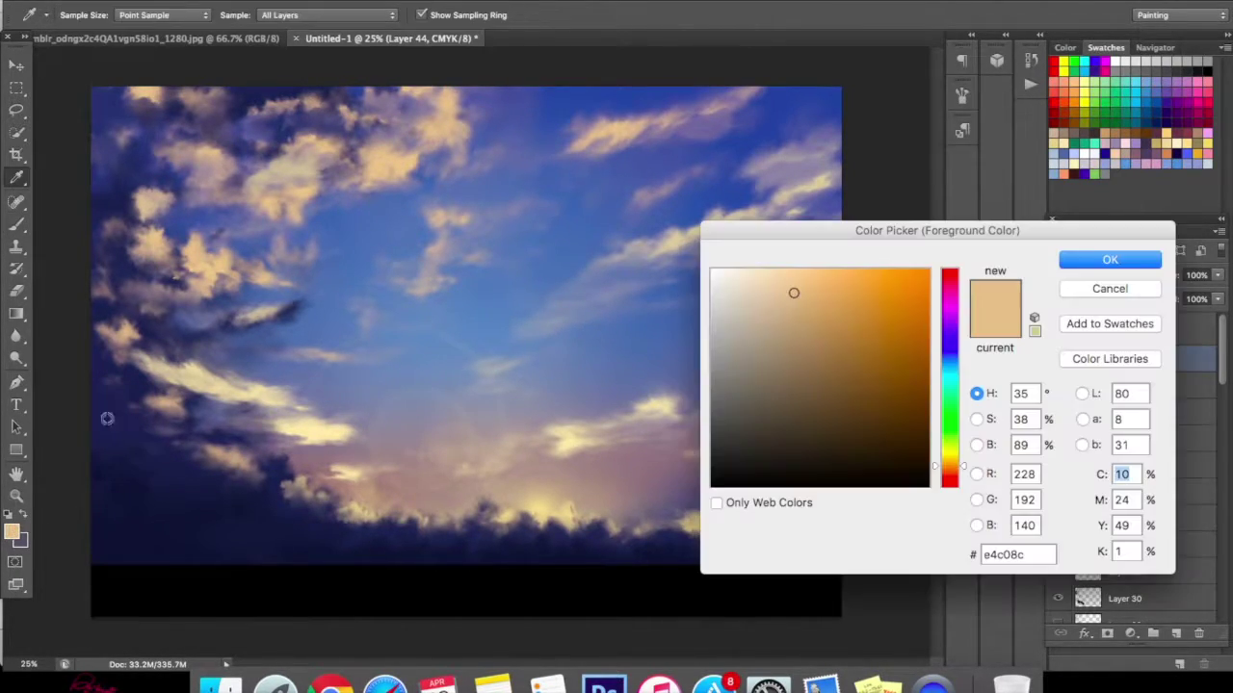
pyautogui.click(292, 214)
pyautogui.click(398, 409)
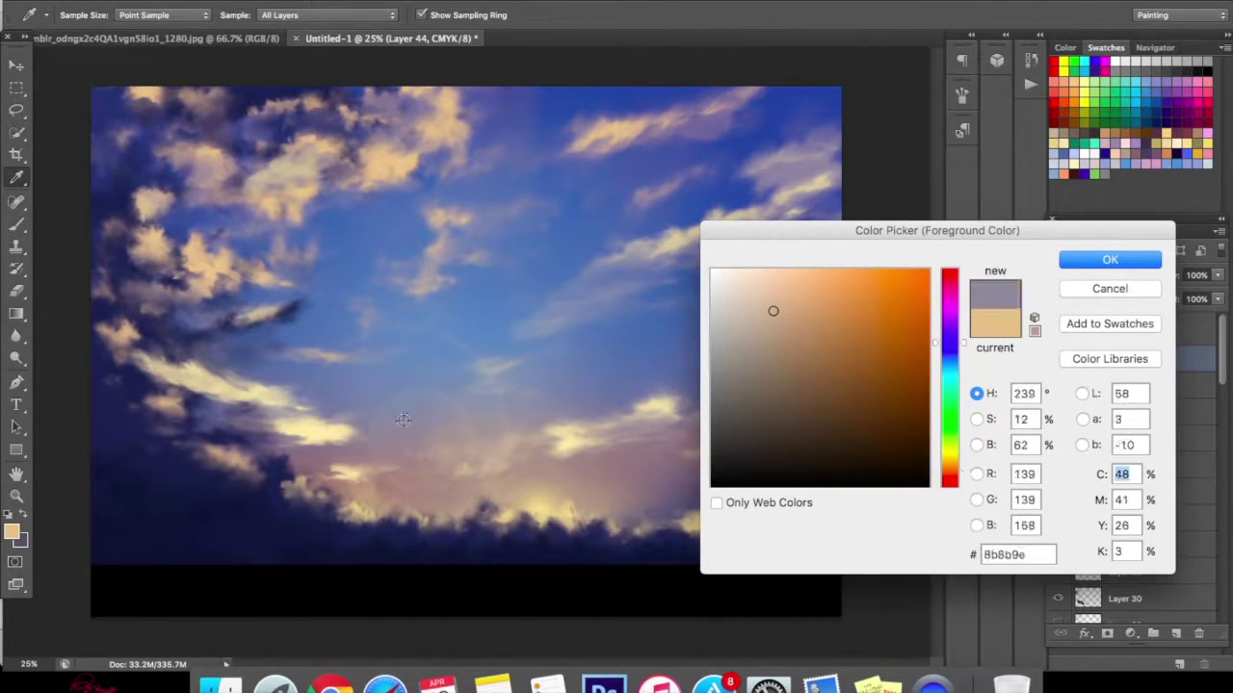
pyautogui.click(579, 356)
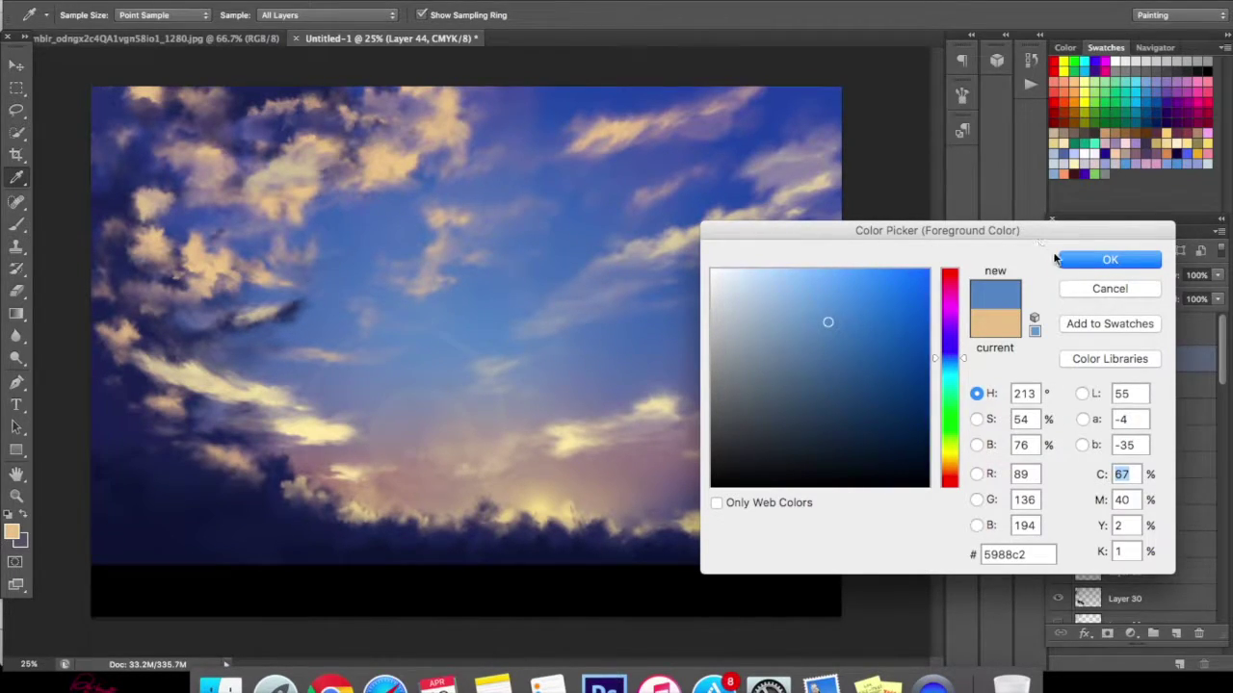
pyautogui.click(1077, 262)
pyautogui.moveTo(436, 197)
pyautogui.mouseDown()
pyautogui.moveTo(389, 160)
pyautogui.moveTo(346, 175)
pyautogui.moveTo(306, 167)
pyautogui.moveTo(264, 213)
pyautogui.mouseUp()
# - Try the blend modes Color Burn, Soft Light, Hard Light and Color on the blue patches of Layer 44
pyautogui.click(1084, 275)
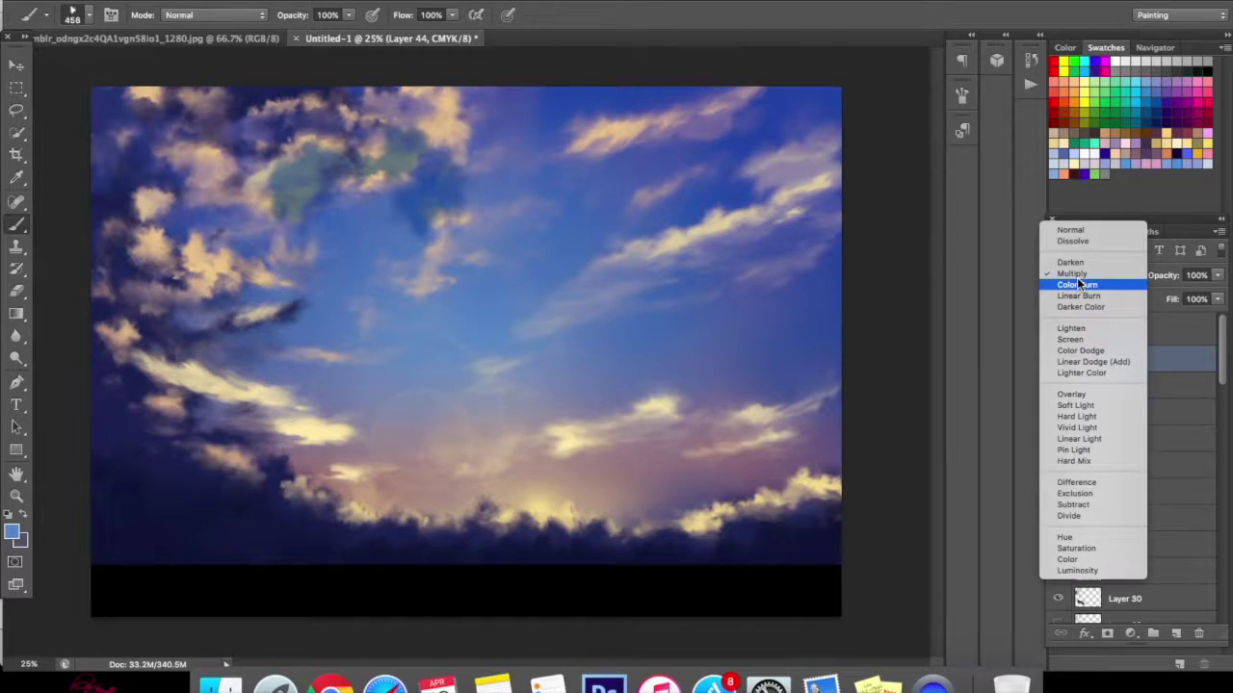
pyautogui.click(1078, 286)
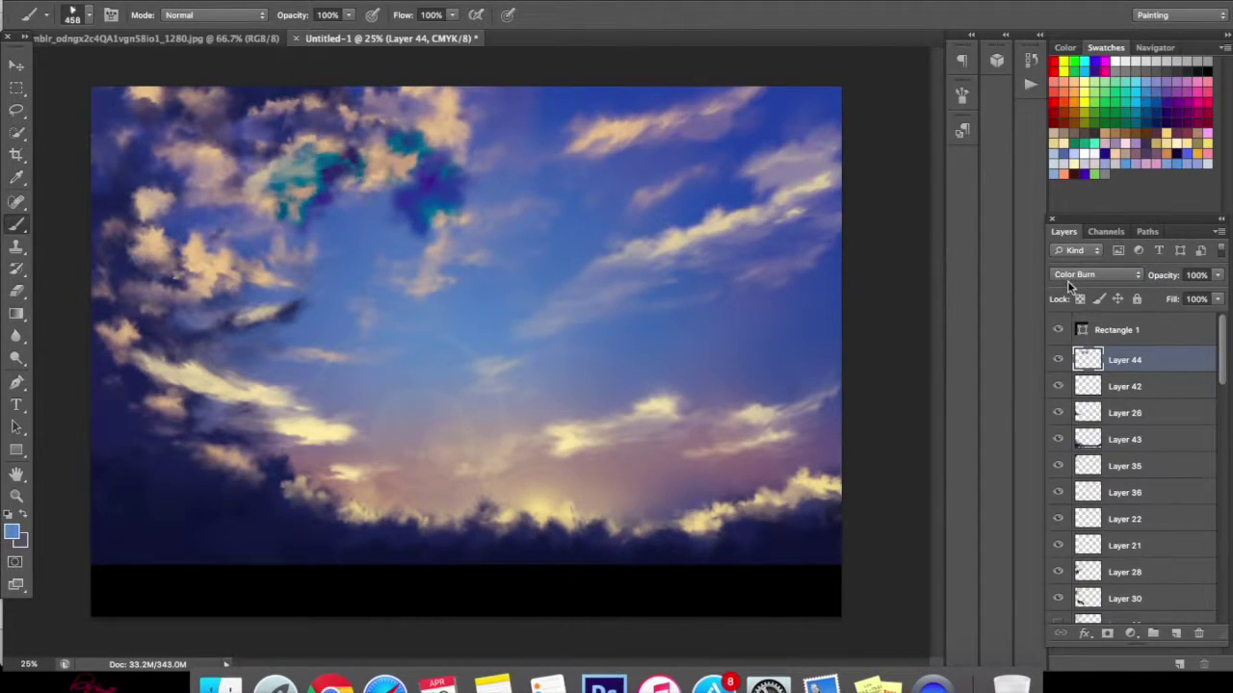
pyautogui.click(1068, 279)
pyautogui.click(1076, 394)
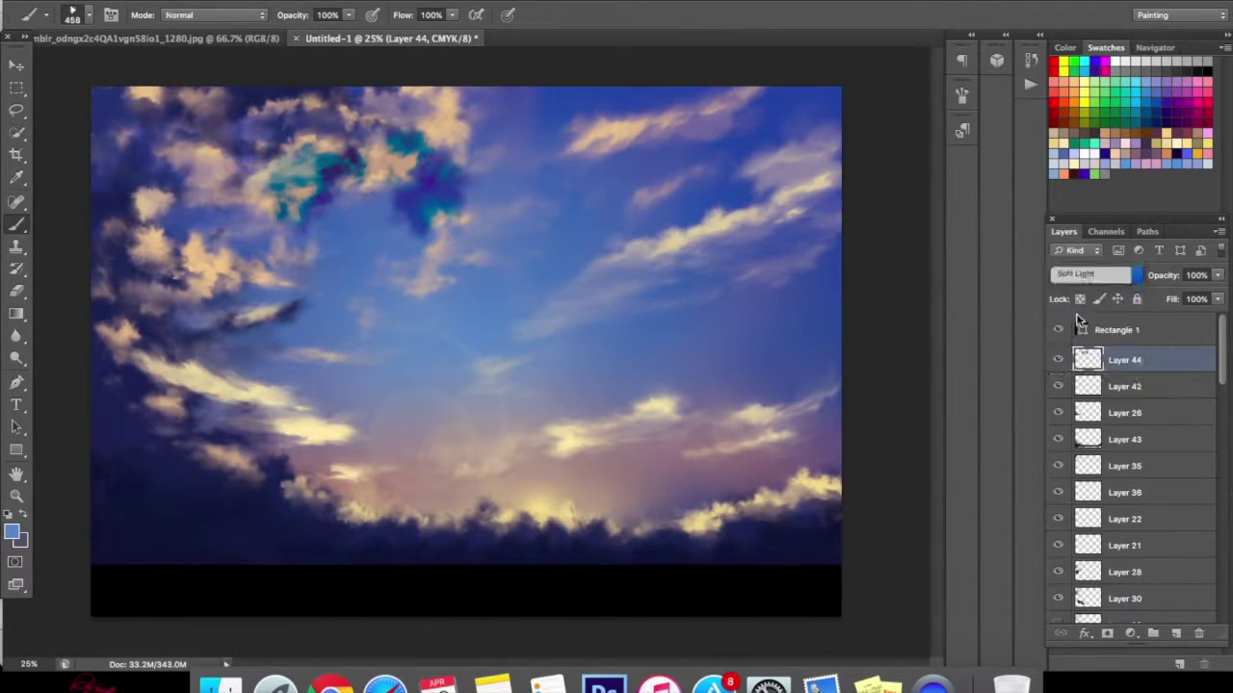
pyautogui.click(1067, 280)
pyautogui.click(1076, 273)
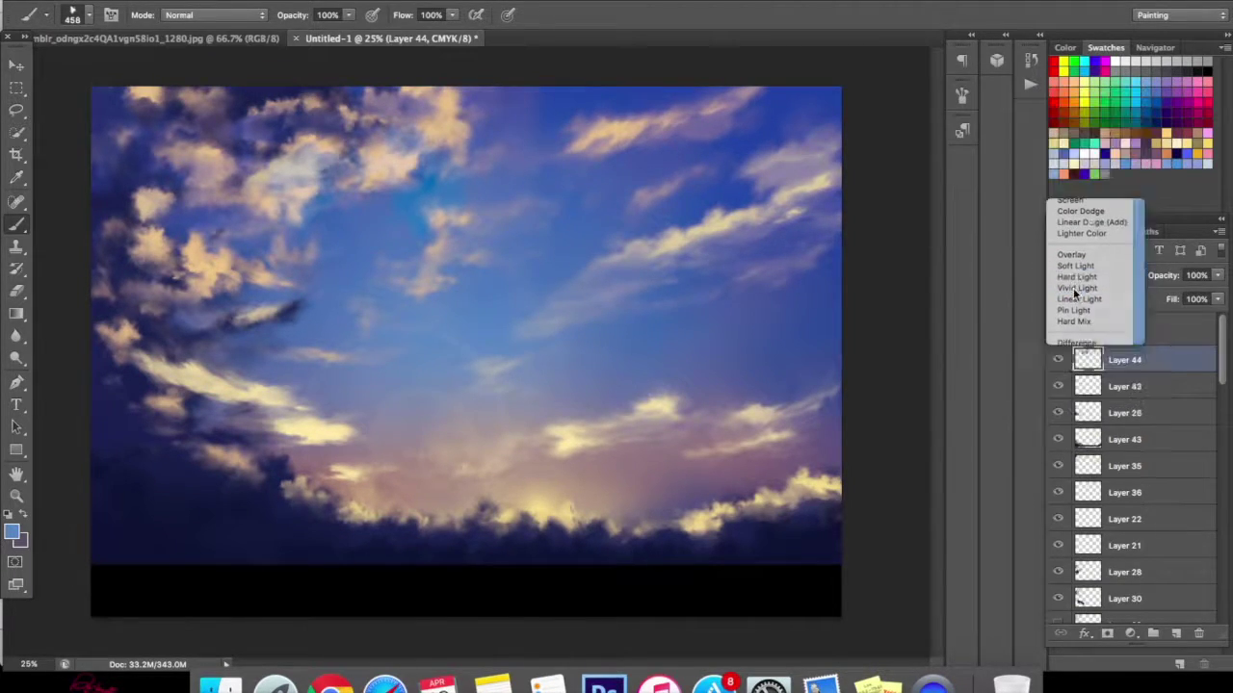
pyautogui.click(1071, 278)
pyautogui.click(1080, 414)
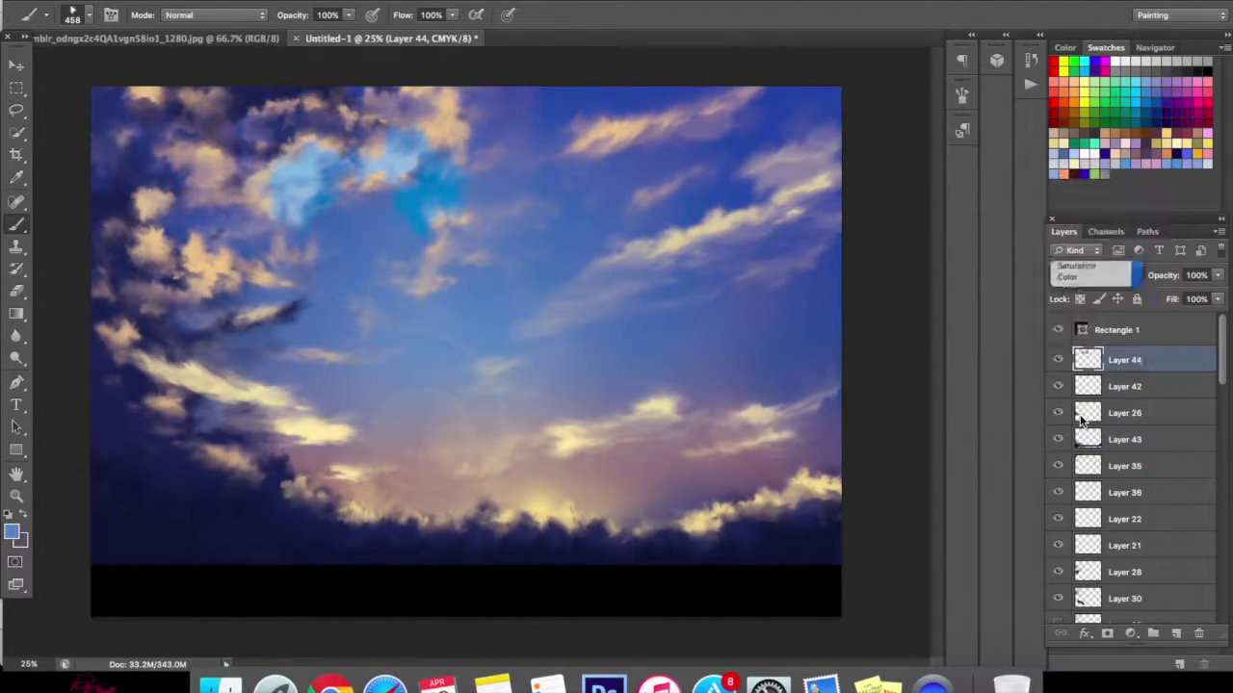
# - Delete the blue test layer and add a new empty layer above Rectangle 1
pyautogui.click(1198, 632)
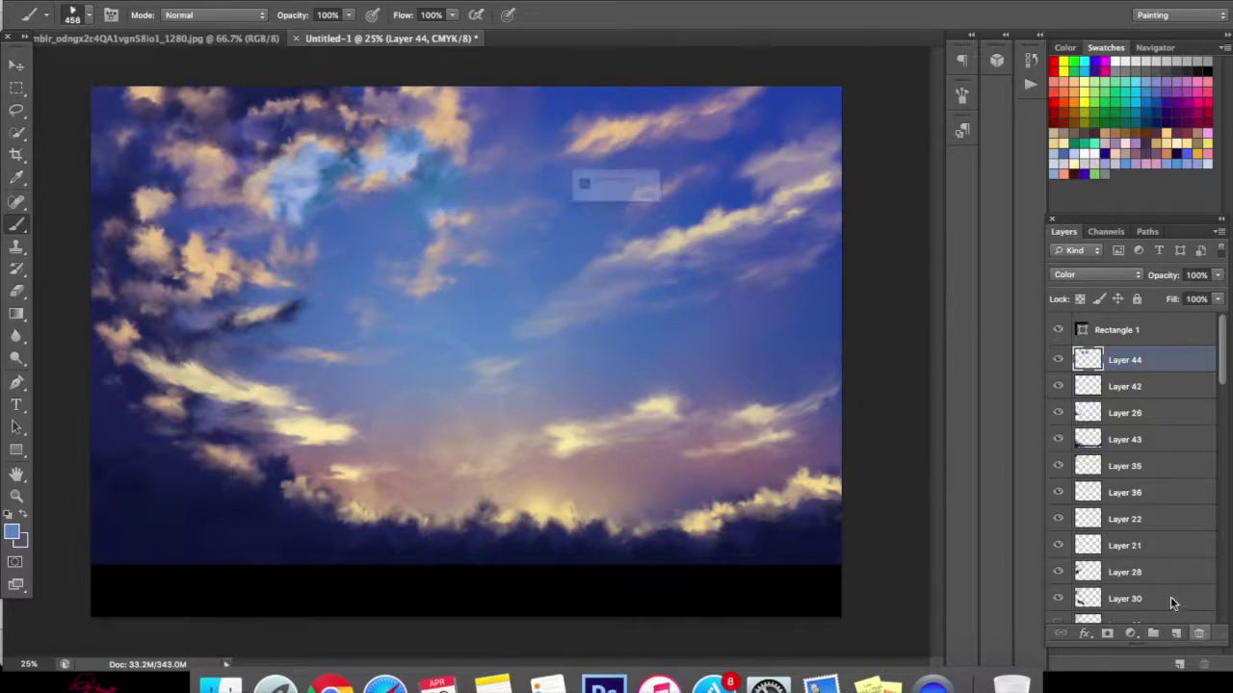
pyautogui.click(761, 231)
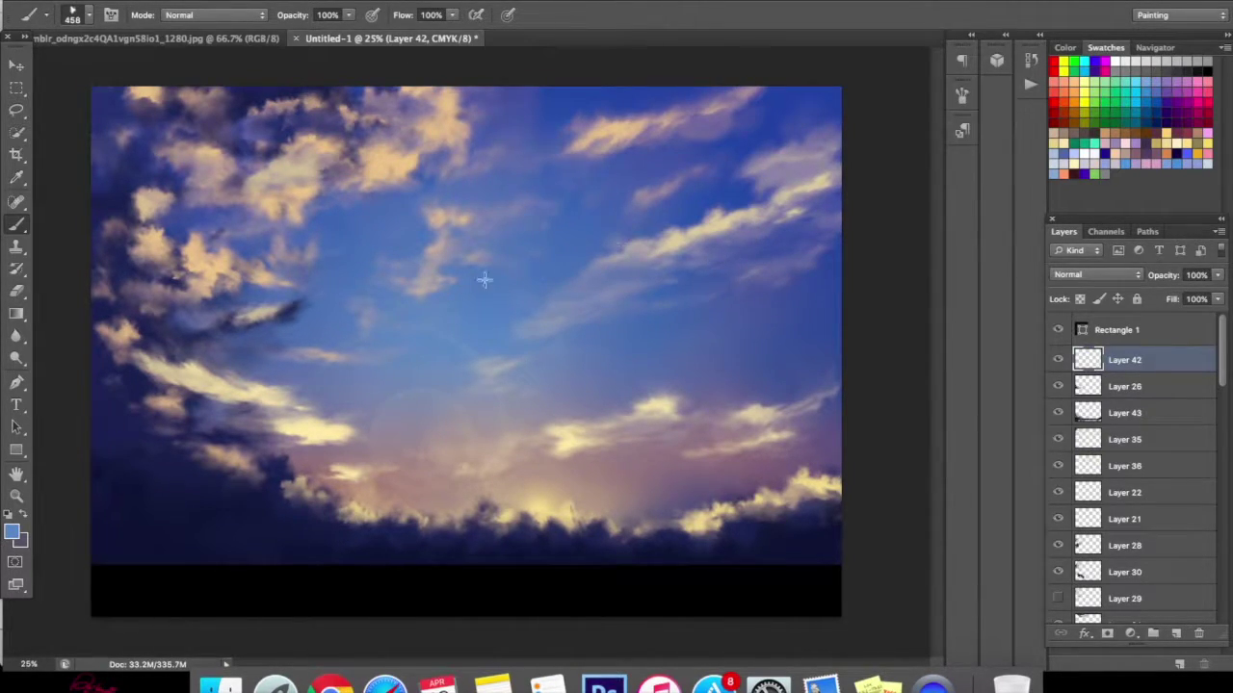
pyautogui.click(1143, 333)
pyautogui.click(1175, 633)
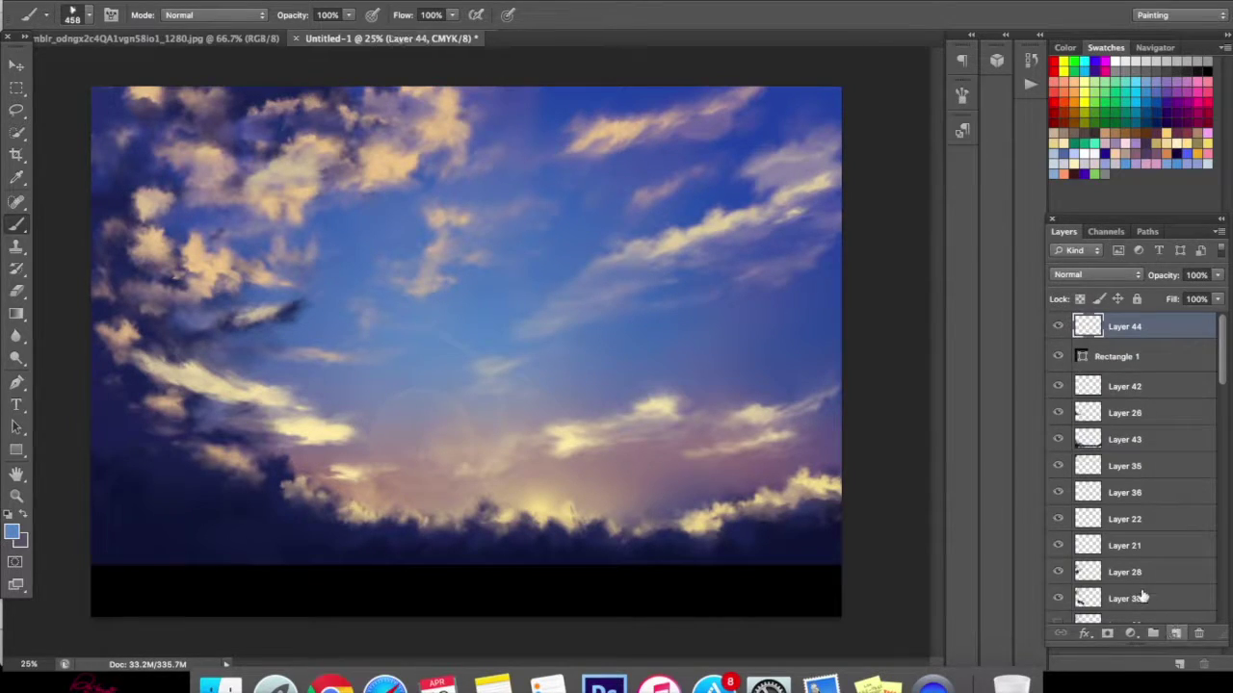
# - Set the foreground color to black by sampling the strip along the base of the painting
pyautogui.click(15, 498)
pyautogui.click(12, 531)
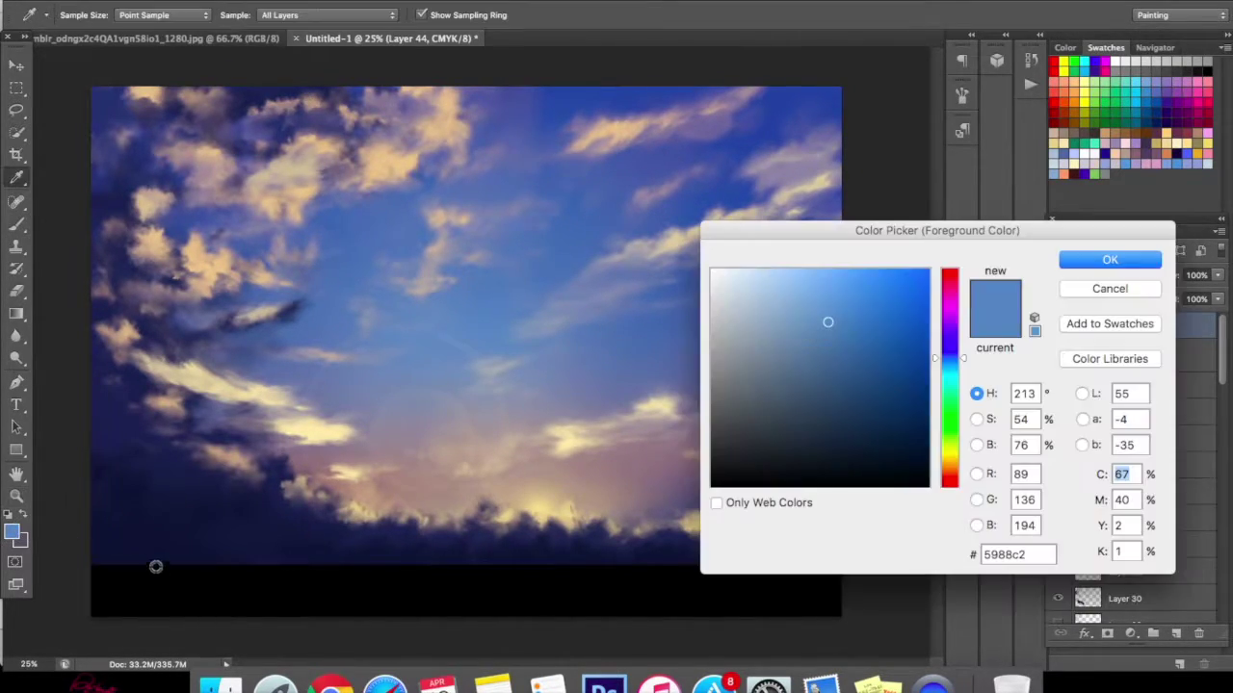
pyautogui.click(171, 589)
pyautogui.click(1080, 259)
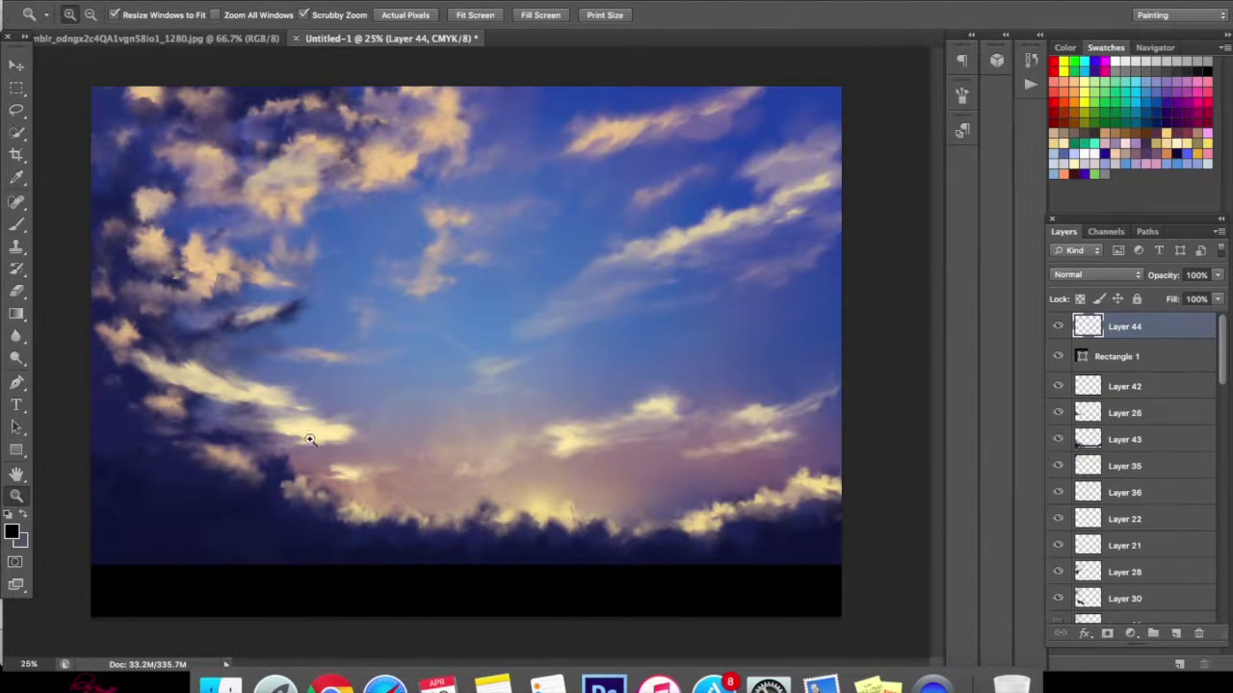
# - Choose the rough-textured brush preset labelled 60 and set its size to 176 px for working on the black strip
pyautogui.click(275, 463)
pyautogui.click(275, 471)
pyautogui.rightClick(275, 473)
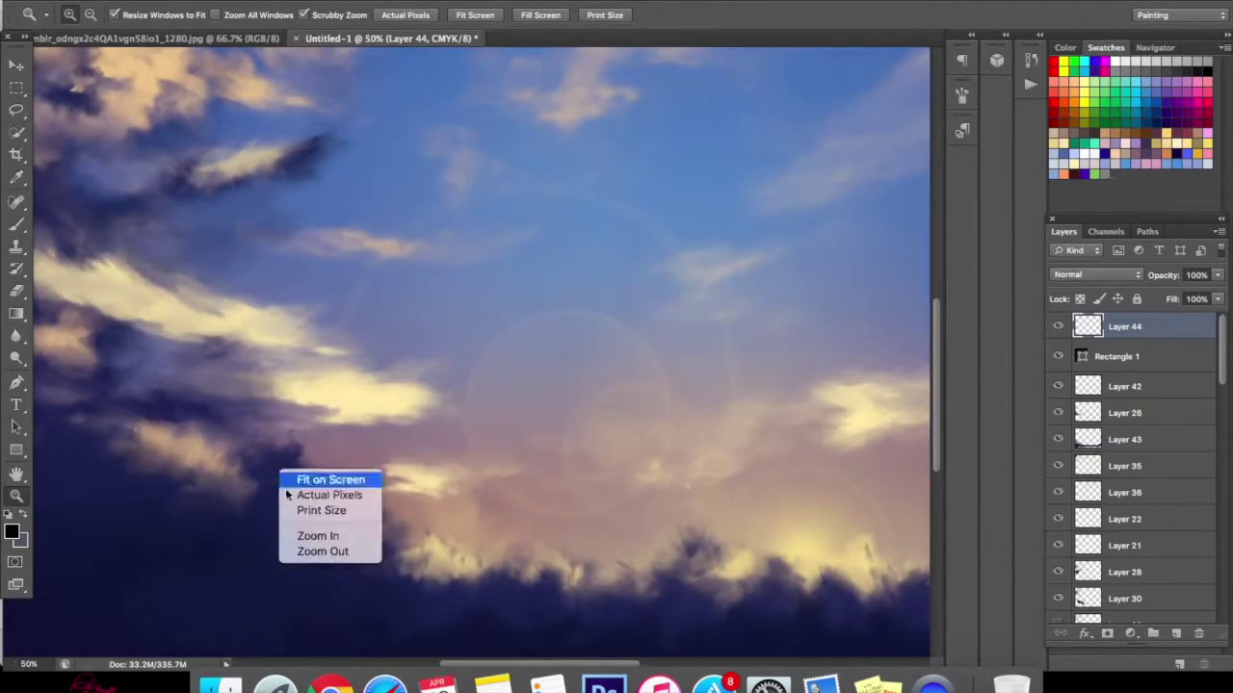
pyautogui.click(490, 321)
pyautogui.moveTo(417, 371); pyautogui.dragTo(671, 276)
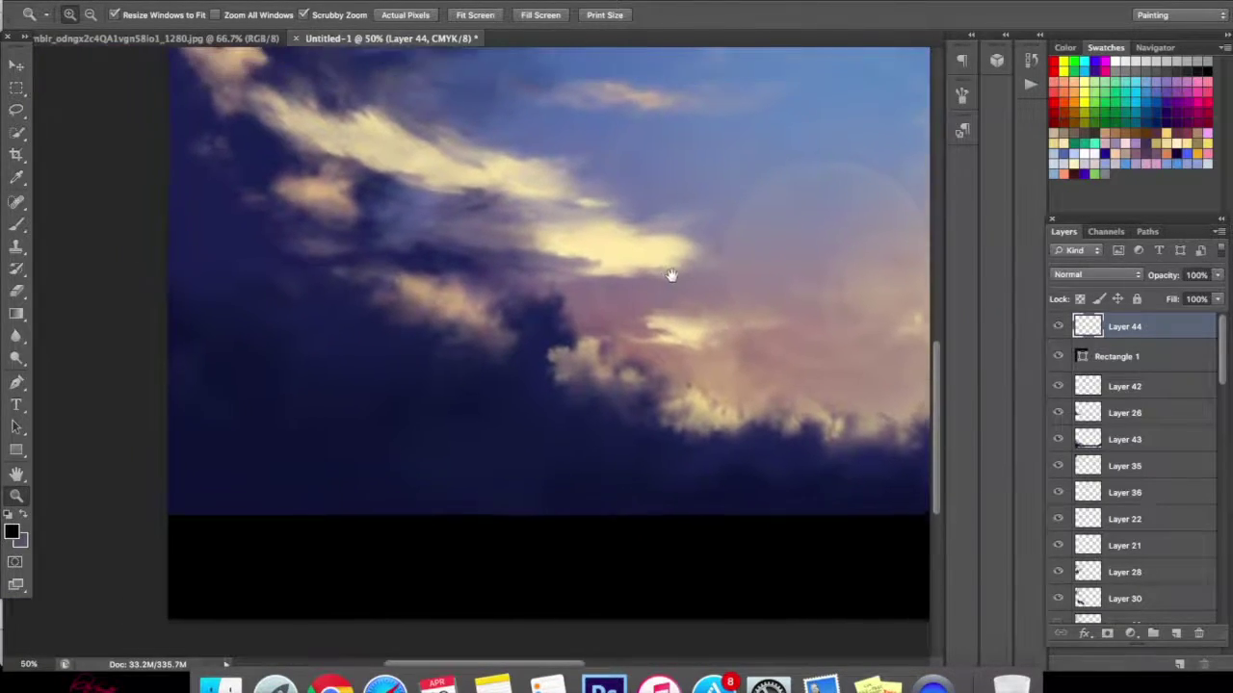
pyautogui.click(16, 224)
pyautogui.rightClick(368, 413)
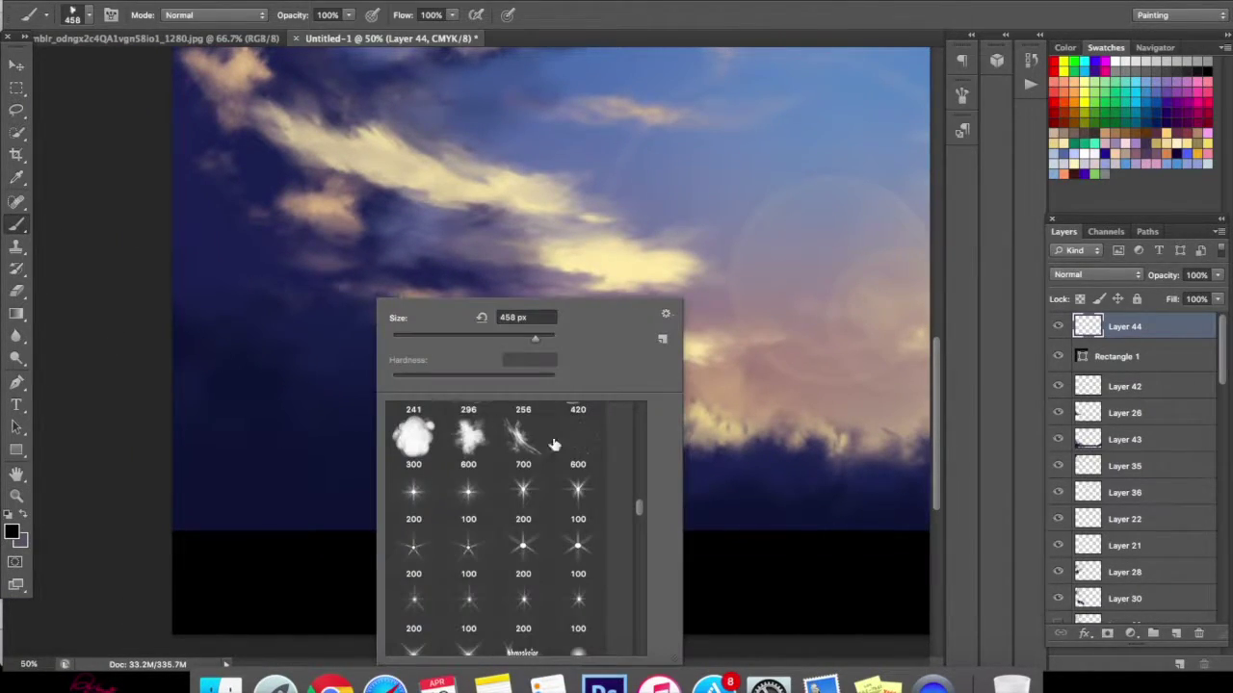
pyautogui.scroll(5, 647, 482)
pyautogui.scroll(10, 655, 413)
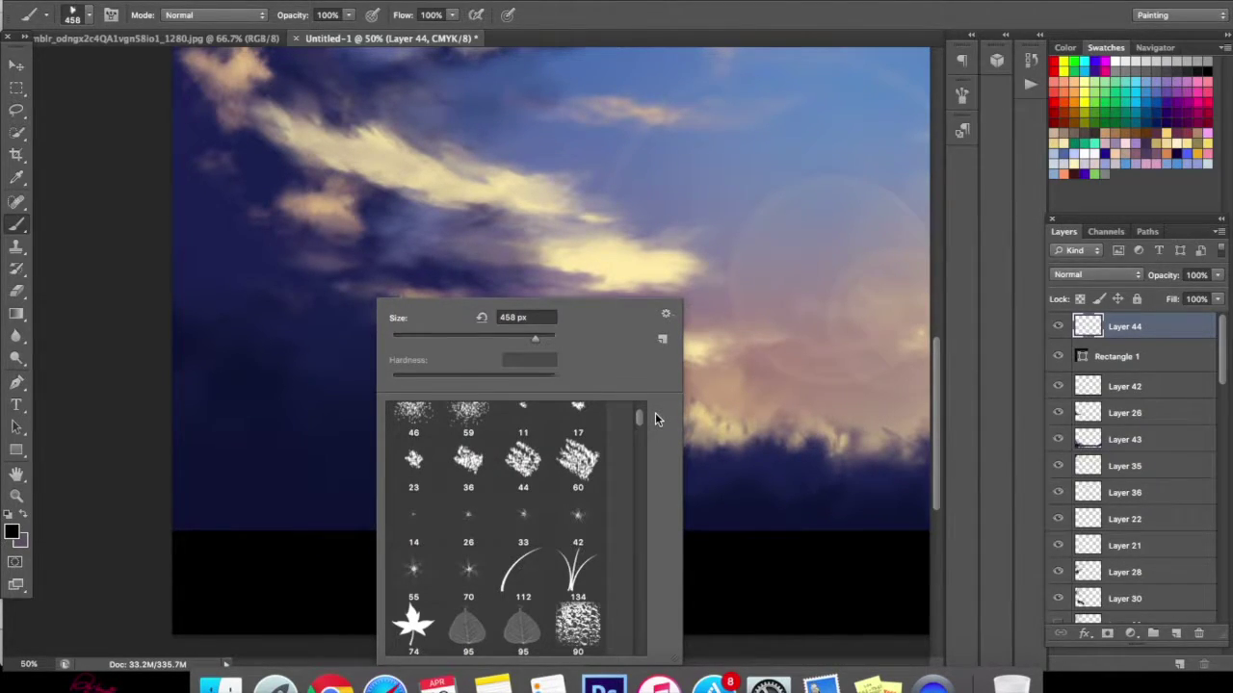
pyautogui.scroll(5, 655, 414)
pyautogui.scroll(5, 656, 416)
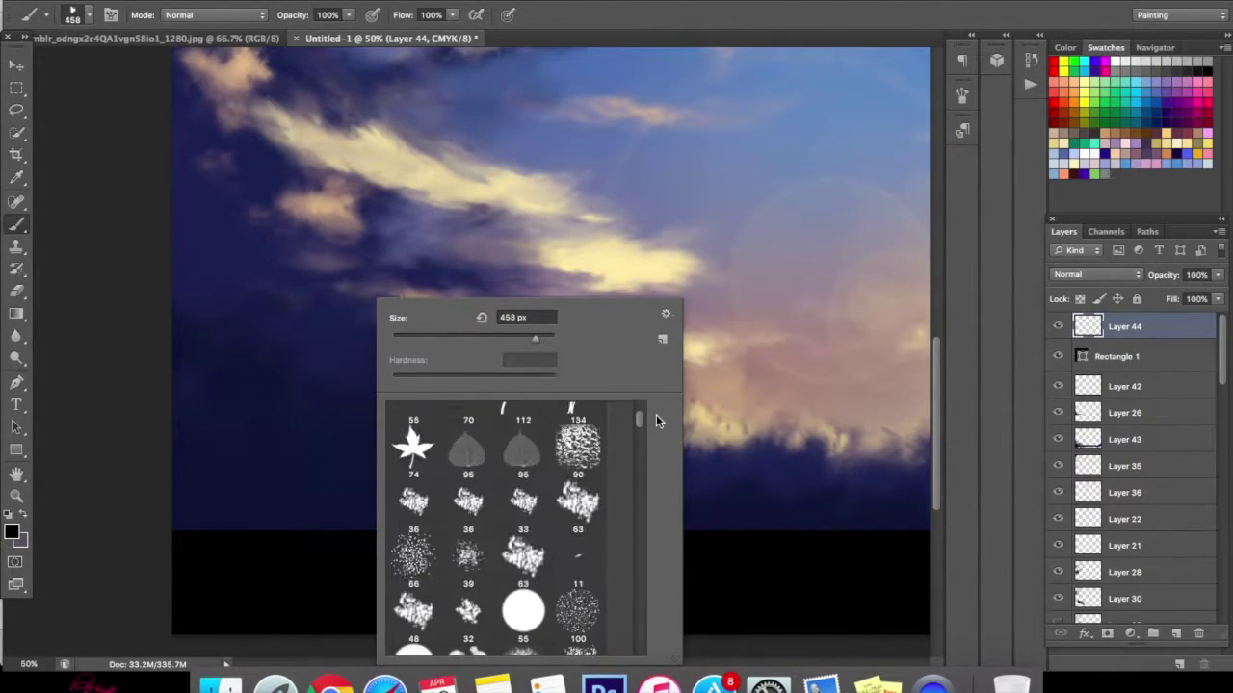
pyautogui.scroll(5, 649, 453)
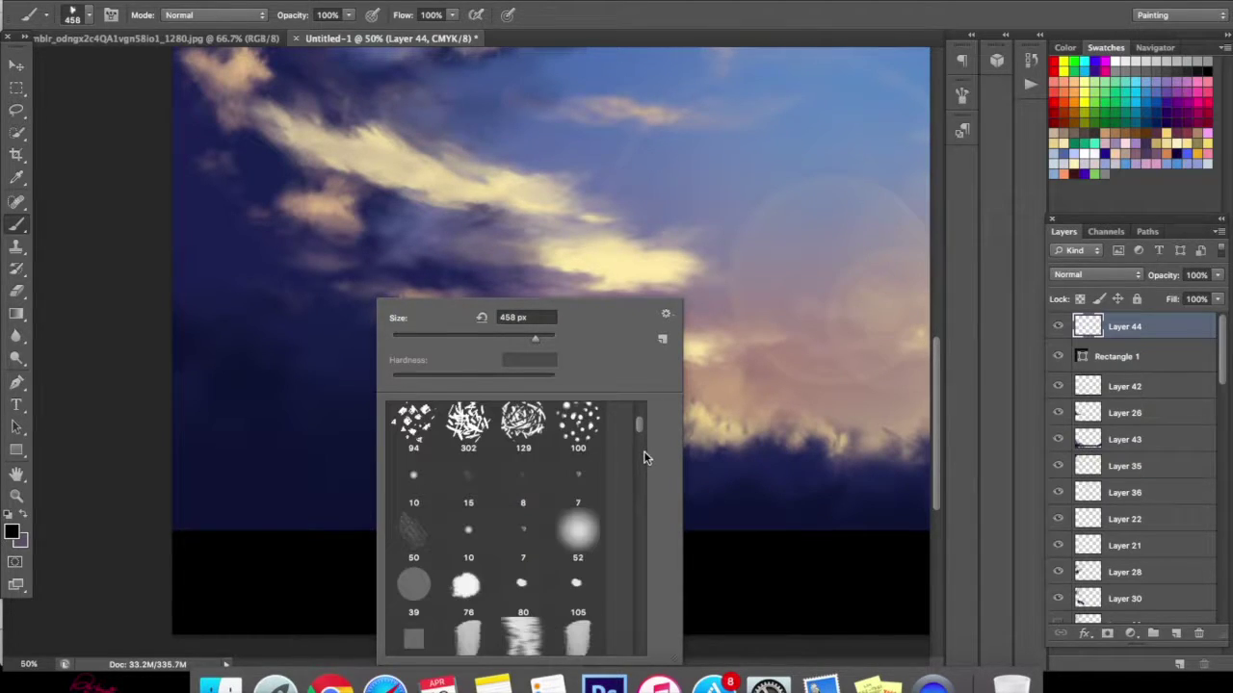
pyautogui.scroll(10, 641, 431)
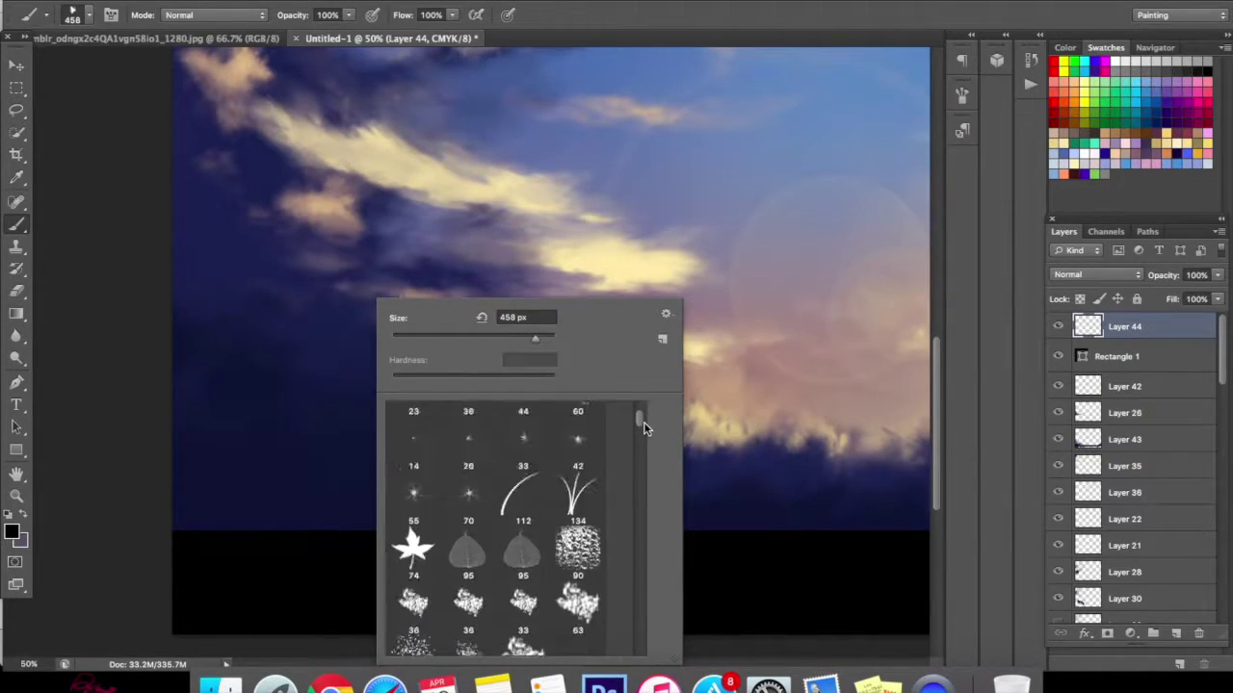
pyautogui.click(580, 487)
pyautogui.click(502, 335)
# - Paint an uneven black hill silhouette along the black strip's upper edge across the full canvas width on Layer 44
pyautogui.click(226, 543)
pyautogui.moveTo(226, 542)
pyautogui.mouseDown()
pyautogui.moveTo(212, 529)
pyautogui.moveTo(373, 548)
pyautogui.mouseUp()
pyautogui.moveTo(517, 495)
pyautogui.mouseDown()
pyautogui.moveTo(495, 556)
pyautogui.moveTo(363, 539)
pyautogui.mouseUp()
pyautogui.moveTo(278, 492)
pyautogui.mouseDown()
pyautogui.moveTo(401, 515)
pyautogui.moveTo(518, 499)
pyautogui.mouseUp()
pyautogui.moveTo(630, 529)
pyautogui.mouseDown()
pyautogui.moveTo(355, 537)
pyautogui.moveTo(278, 495)
pyautogui.moveTo(293, 502)
pyautogui.mouseUp()
pyautogui.moveTo(398, 505); pyautogui.dragTo(452, 498)
pyautogui.moveTo(680, 539); pyautogui.dragTo(449, 539)
pyautogui.moveTo(607, 505)
pyautogui.mouseDown()
pyautogui.moveTo(544, 488)
pyautogui.moveTo(472, 501)
pyautogui.moveTo(365, 484)
pyautogui.moveTo(303, 495)
pyautogui.moveTo(282, 482)
pyautogui.moveTo(277, 505)
pyautogui.moveTo(476, 536)
pyautogui.mouseUp()
pyautogui.moveTo(776, 491)
pyautogui.mouseDown()
pyautogui.moveTo(592, 492)
pyautogui.moveTo(726, 550)
pyautogui.mouseUp()
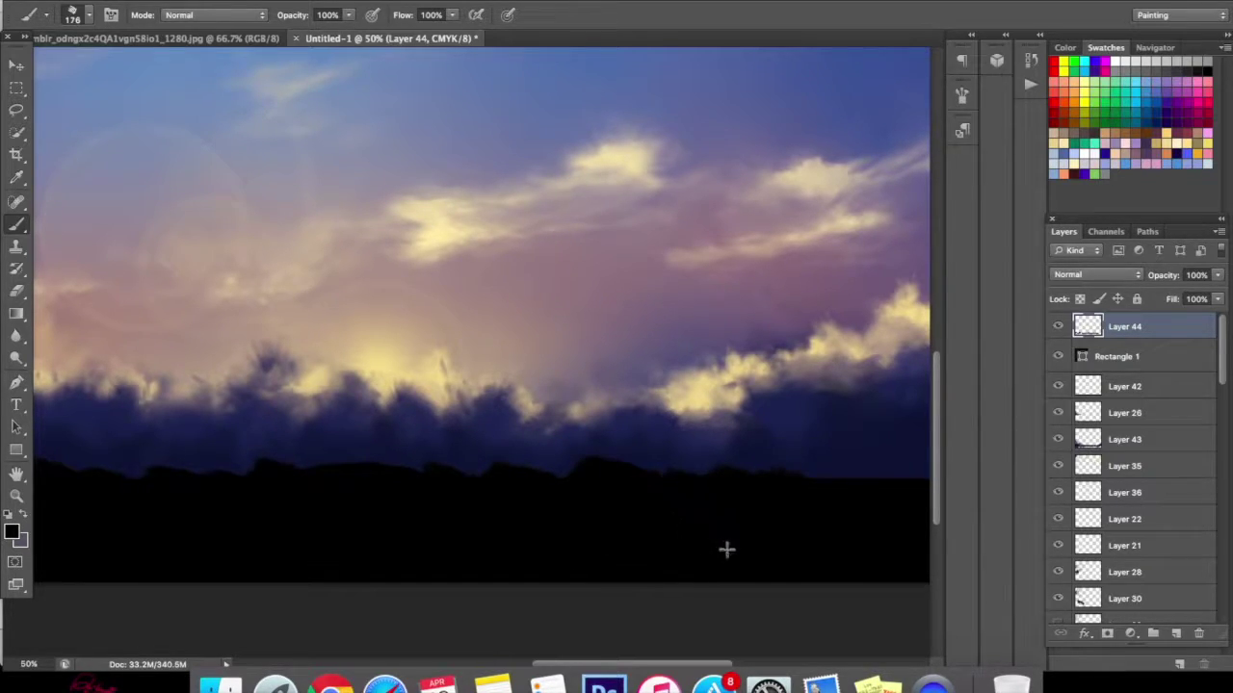
pyautogui.hscroll(6, 748, 511)
pyautogui.moveTo(585, 519); pyautogui.dragTo(444, 521)
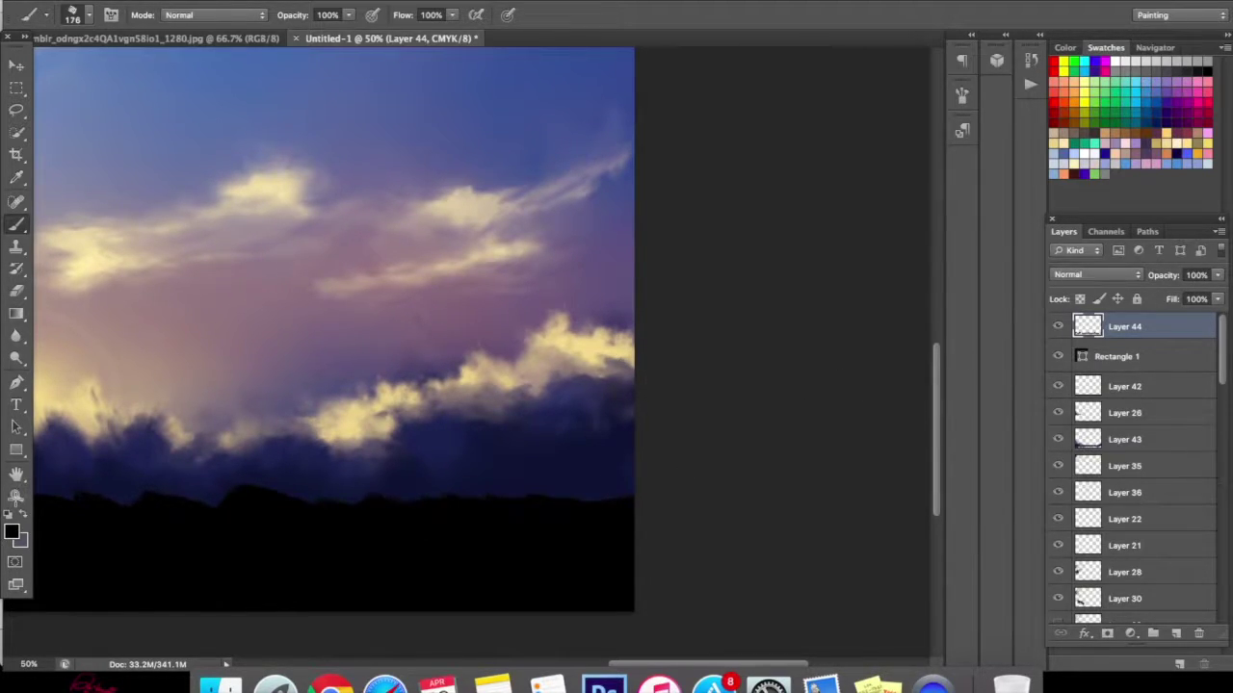
# - Select Layer 44 together with Rectangle 1 and move the ground silhouette slightly down
pyautogui.press('z')
pyautogui.click(91, 16)
pyautogui.press('space')
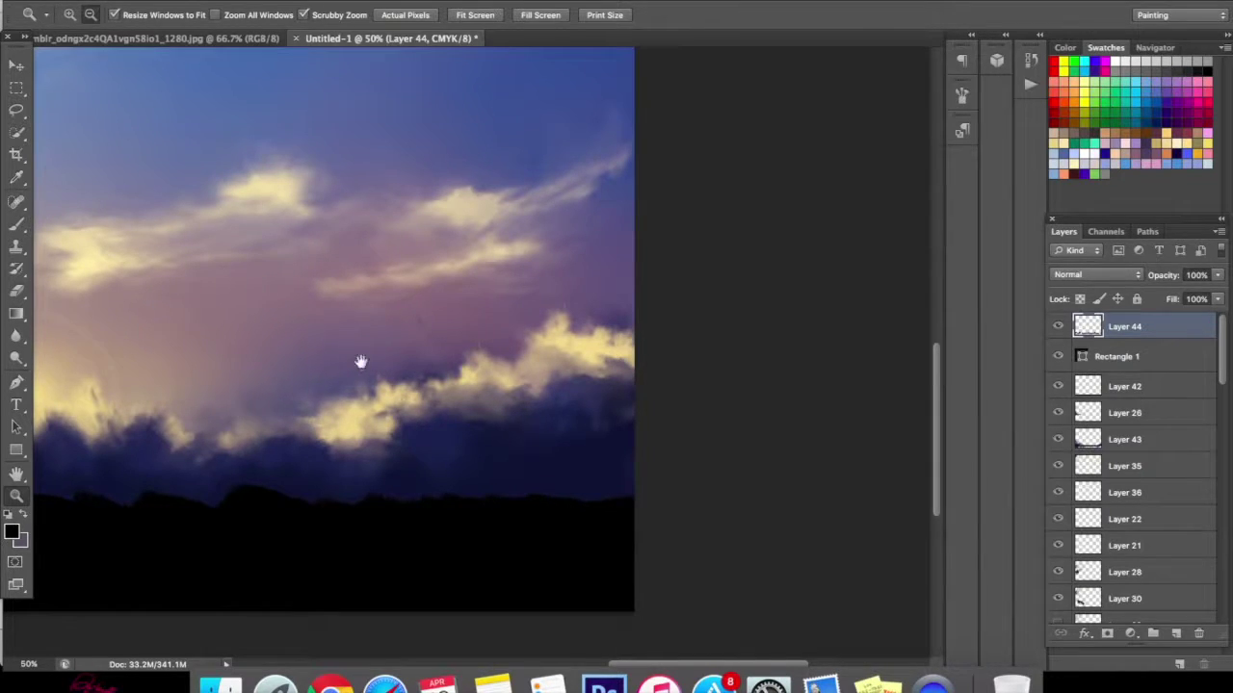
pyautogui.click(358, 439)
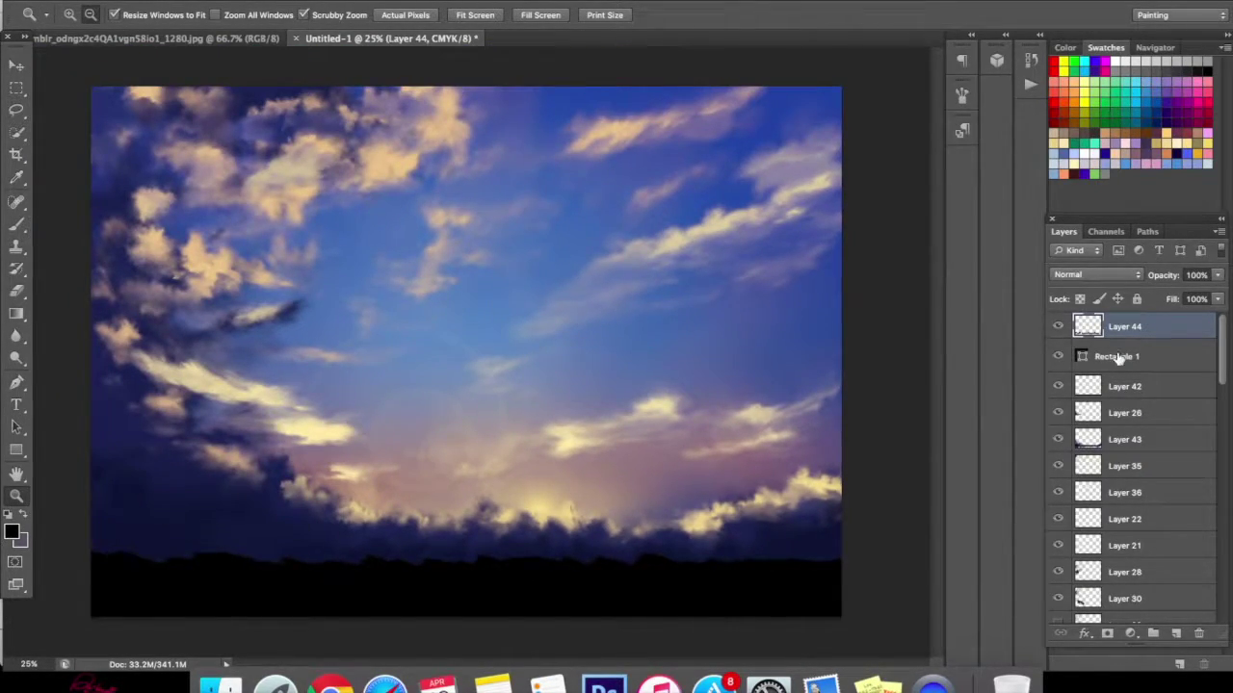
pyautogui.keyDown('shift'); pyautogui.click(1117, 359); pyautogui.keyUp('shift')
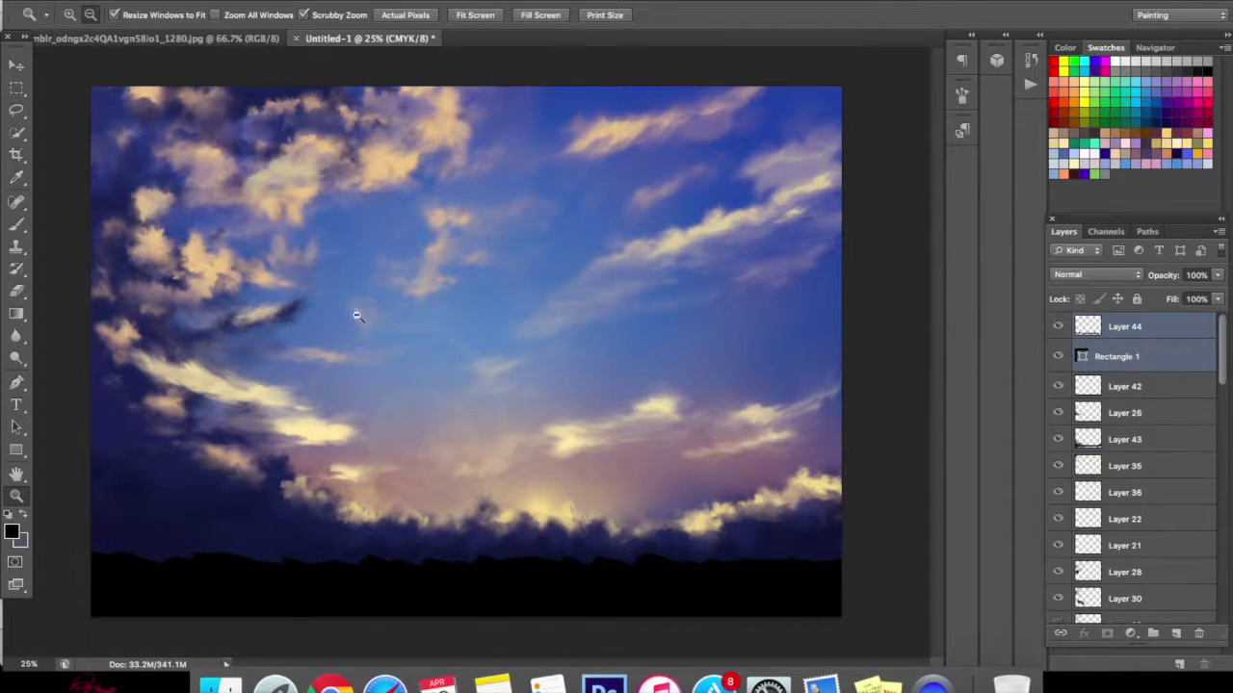
pyautogui.click(19, 65)
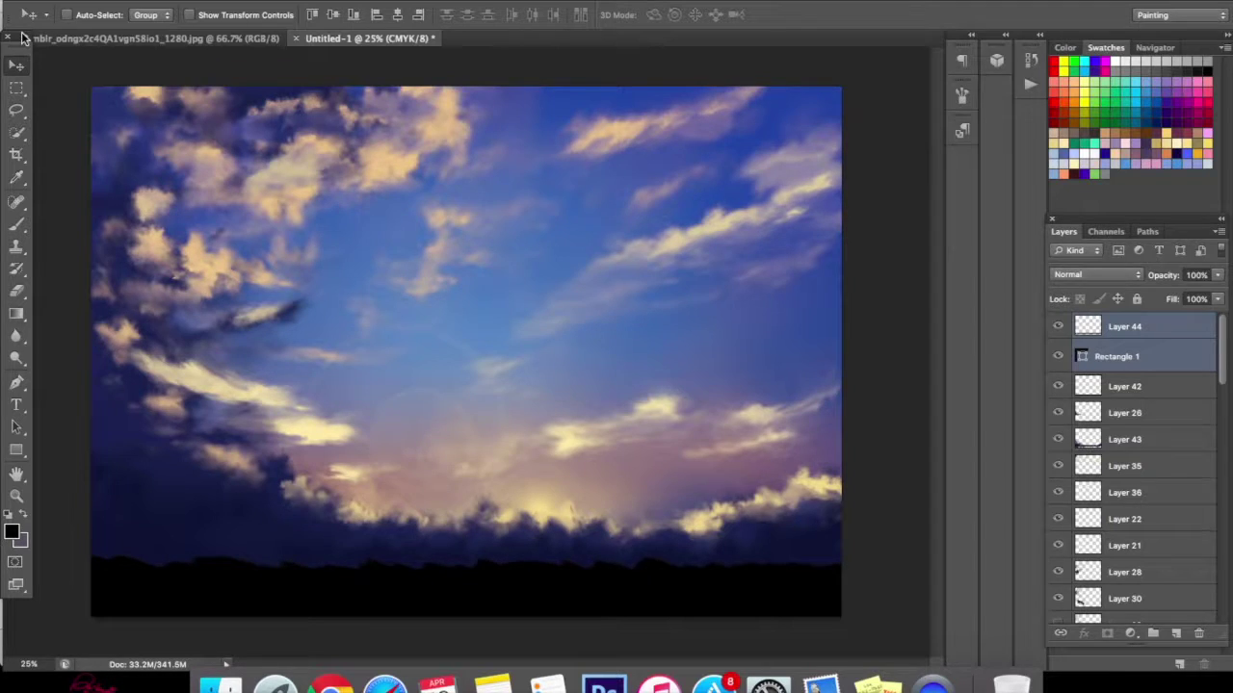
# - Select only Layer 44 and add a new empty layer above it for brush painting
pyautogui.click(16, 495)
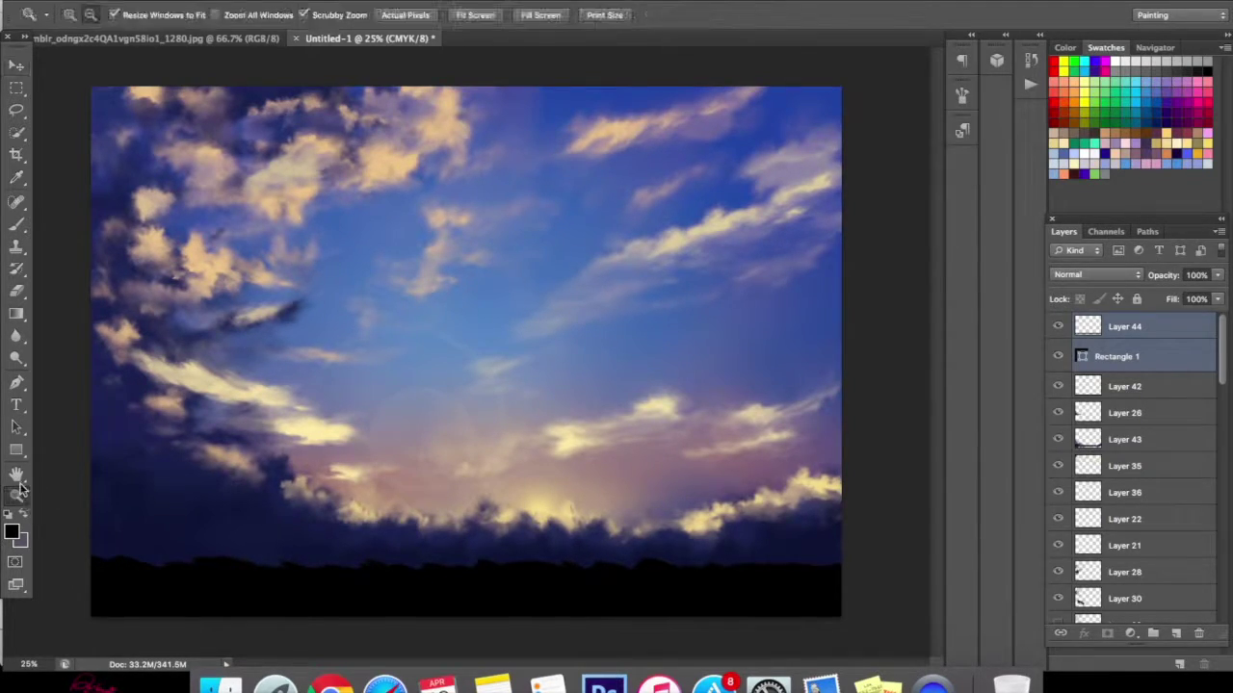
pyautogui.click(17, 224)
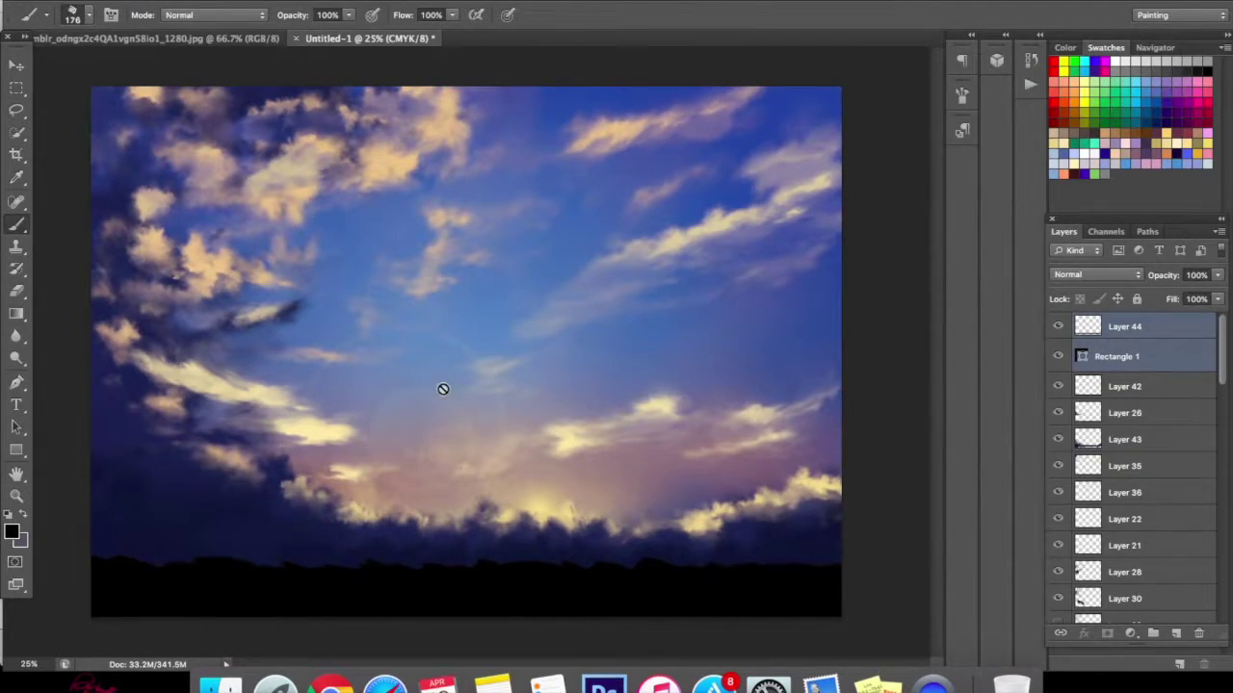
pyautogui.click(1152, 328)
pyautogui.click(1176, 633)
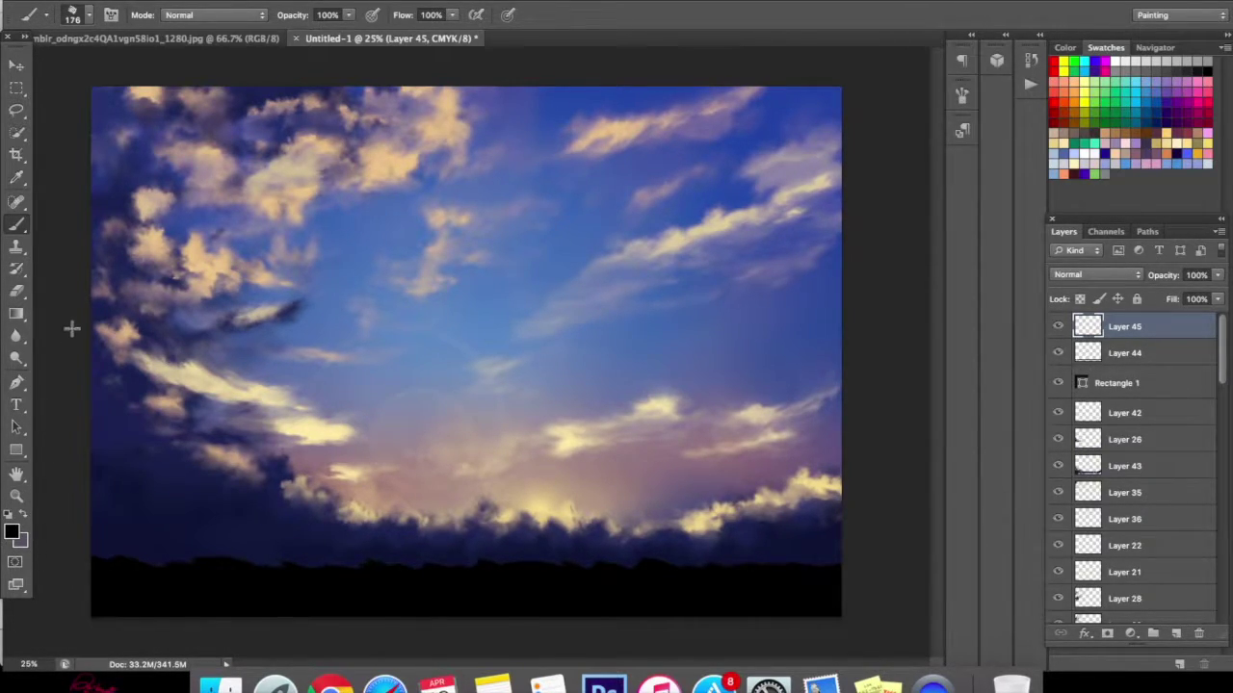
# - Choose the tree-shaped brush preset labelled 1971 near the end of the brush presets
pyautogui.rightClick(208, 311)
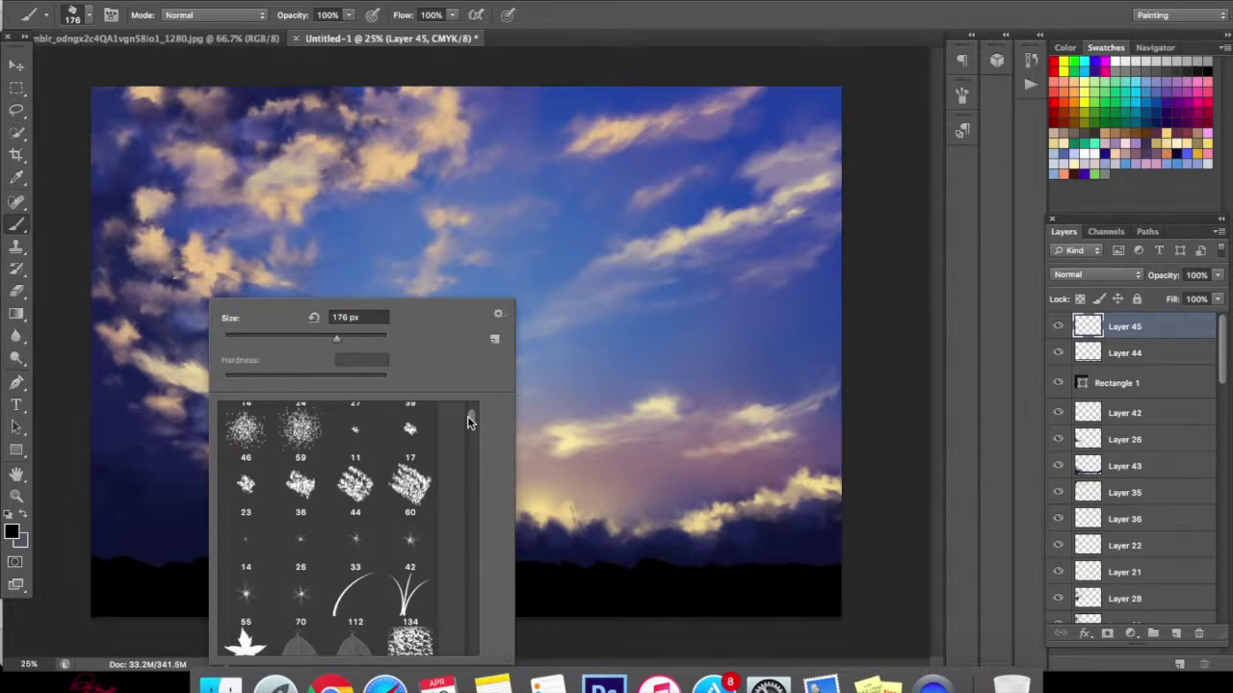
pyautogui.scroll(-5, 468, 421)
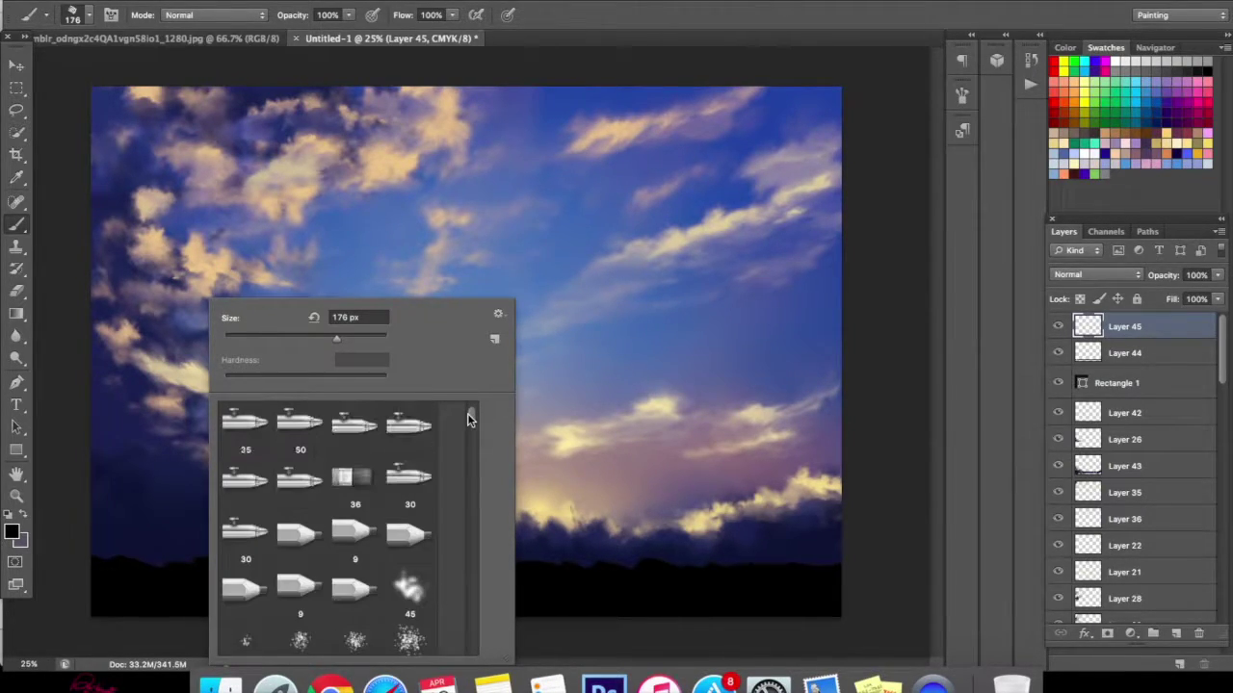
pyautogui.scroll(5, 468, 419)
pyautogui.scroll(-5, 468, 415)
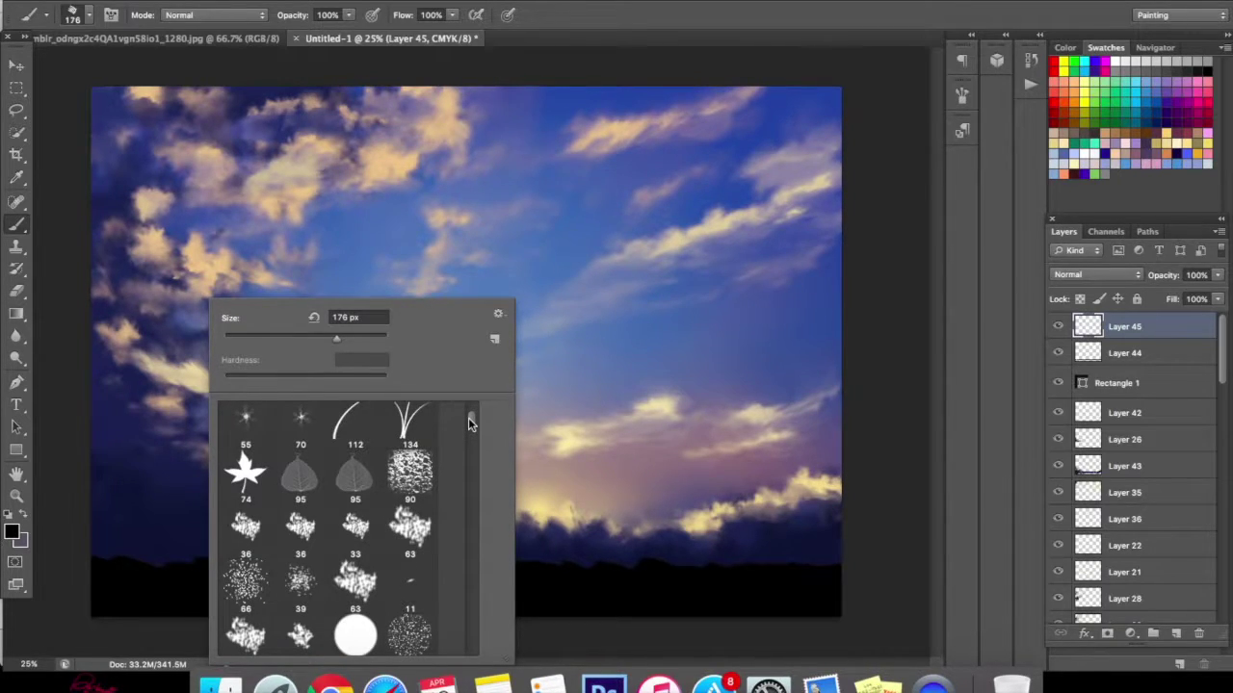
pyautogui.scroll(-10, 468, 424)
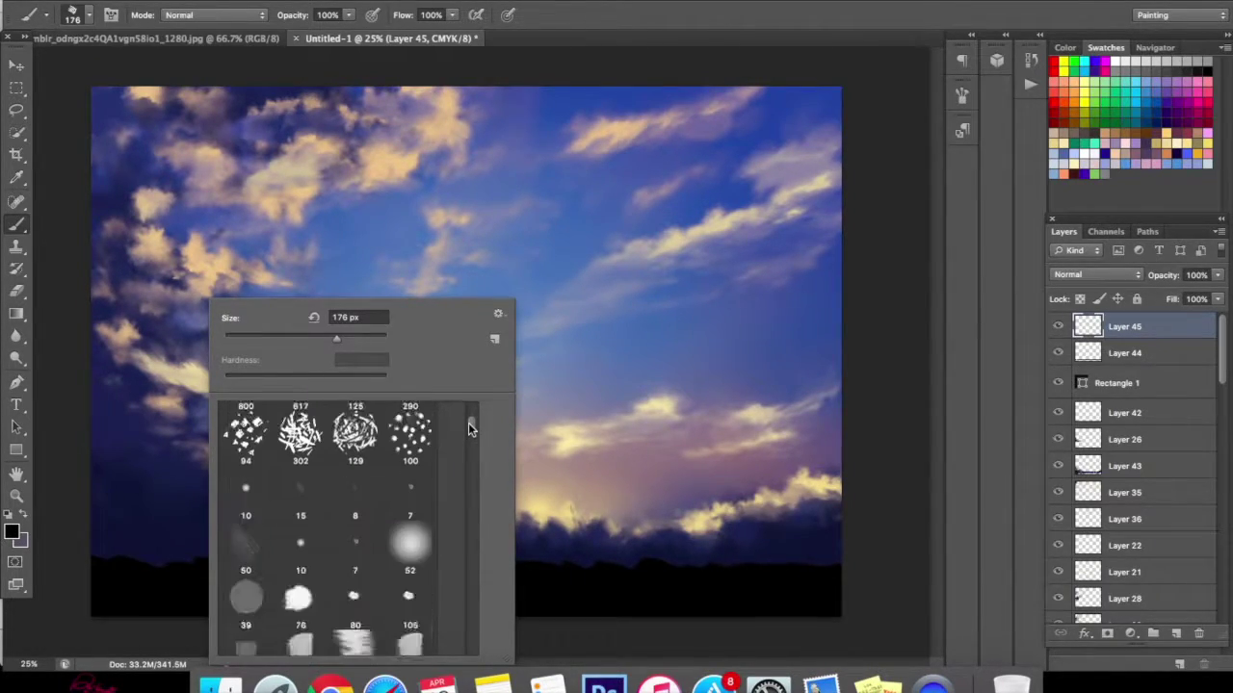
pyautogui.scroll(-10, 468, 427)
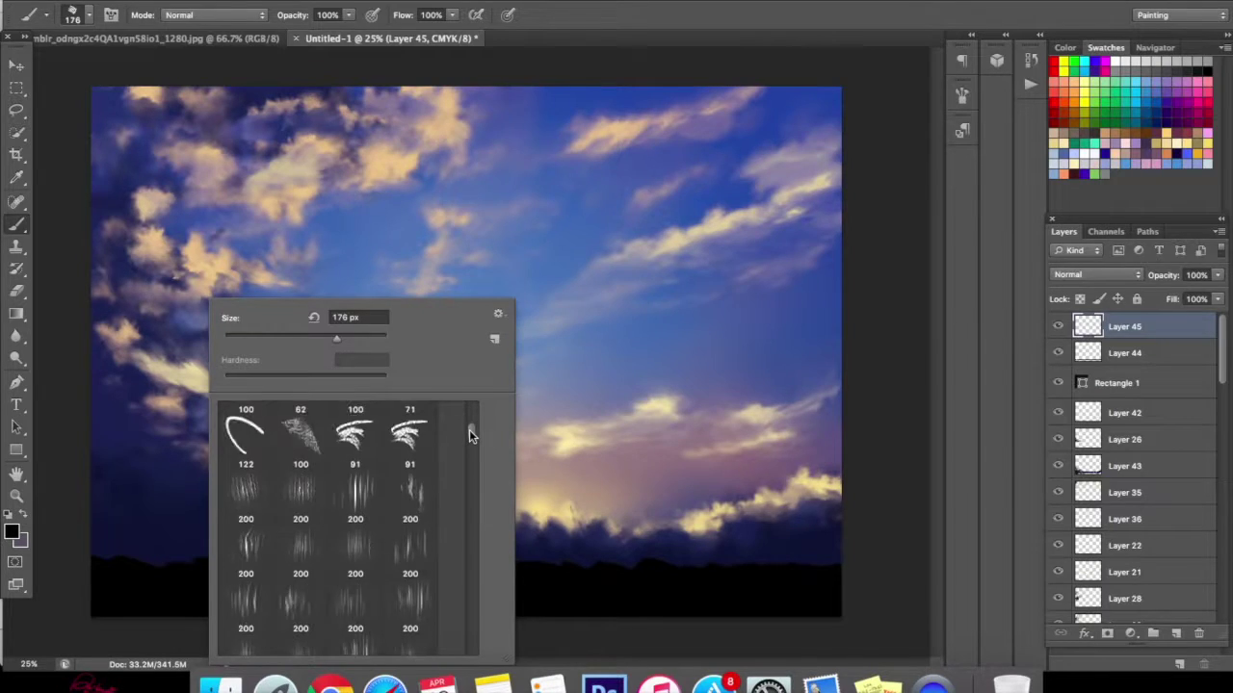
pyautogui.moveTo(469, 438)
pyautogui.mouseDown()
pyautogui.moveTo(469, 591)
pyautogui.moveTo(448, 662)
pyautogui.mouseUp()
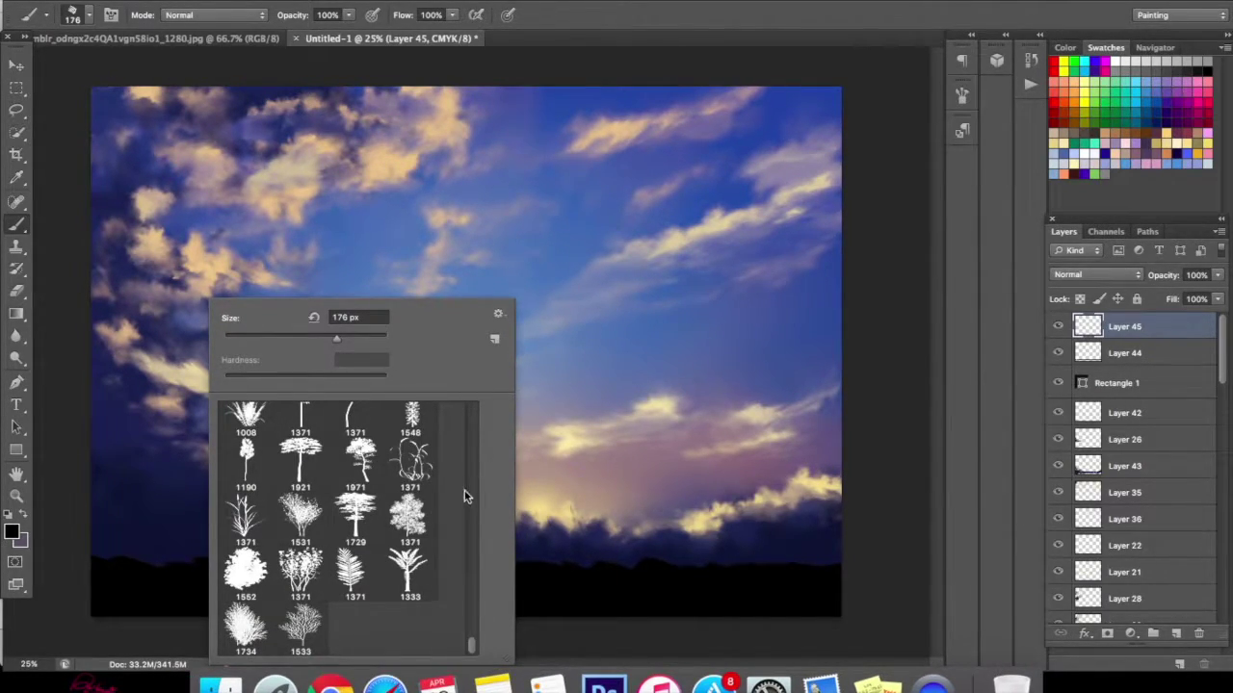
pyautogui.click(369, 474)
# - Try stamping the 1971 tree brush in the middle of the sky, and undo the test stamp
pyautogui.click(563, 270)
pyautogui.click(569, 289)
pyautogui.click(206, 19)
pyautogui.click(178, 2)
pyautogui.click(220, 25)
# - Switch to the broad-crowned tree brush preset labelled 1633
pyautogui.rightClick(286, 233)
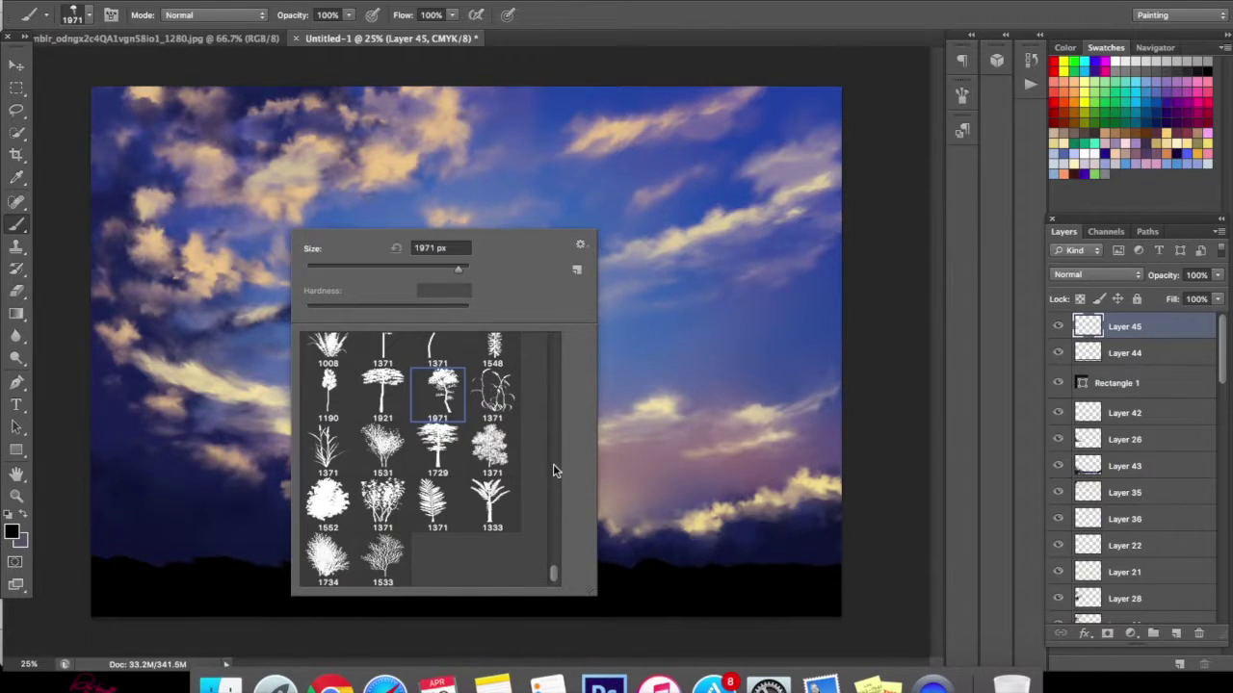
pyautogui.scroll(3, 554, 465)
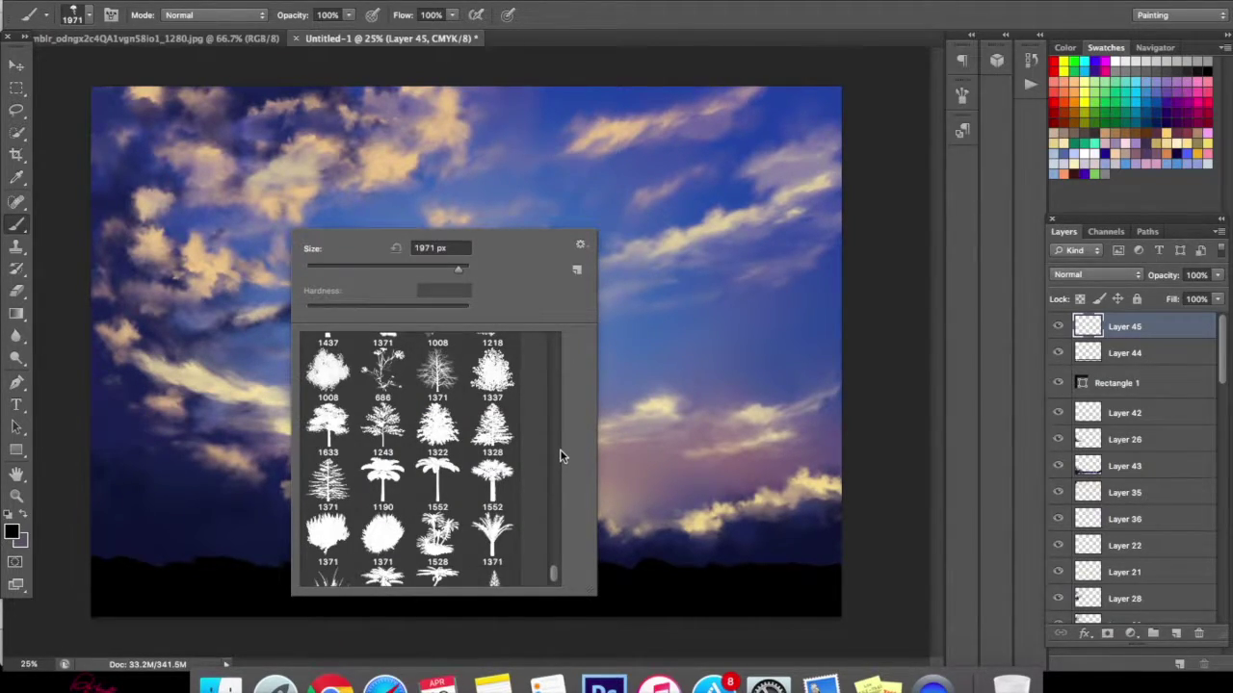
pyautogui.click(328, 415)
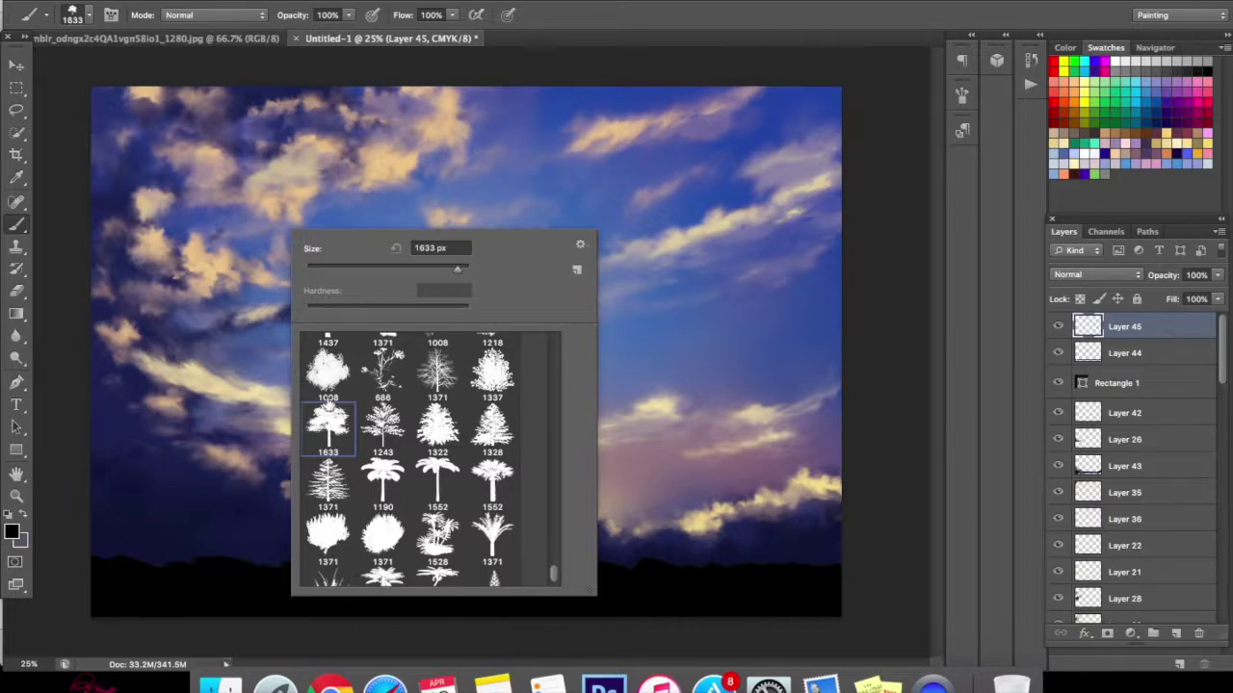
pyautogui.click(273, 349)
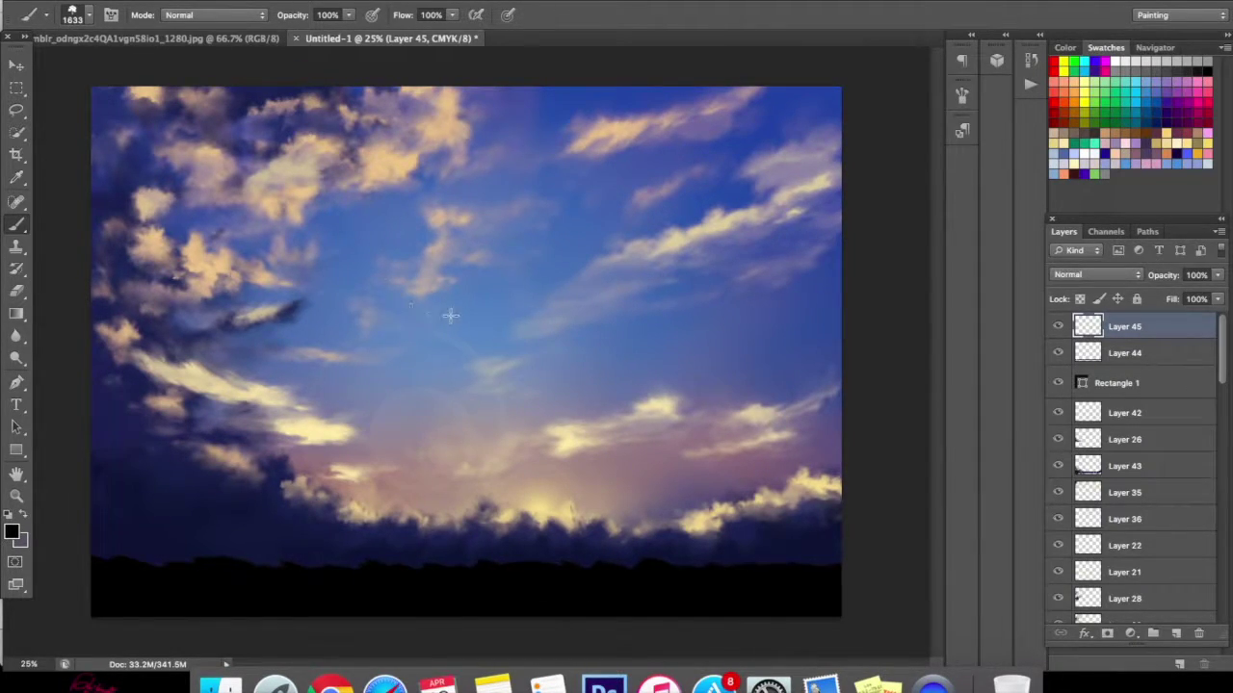
# - Try a stroke of overlapping trees in the middle of the sky with the 1633 brush, and undo it
pyautogui.moveTo(458, 317); pyautogui.dragTo(411, 254)
pyautogui.click(150, 4)
pyautogui.moveTo(173, 4)
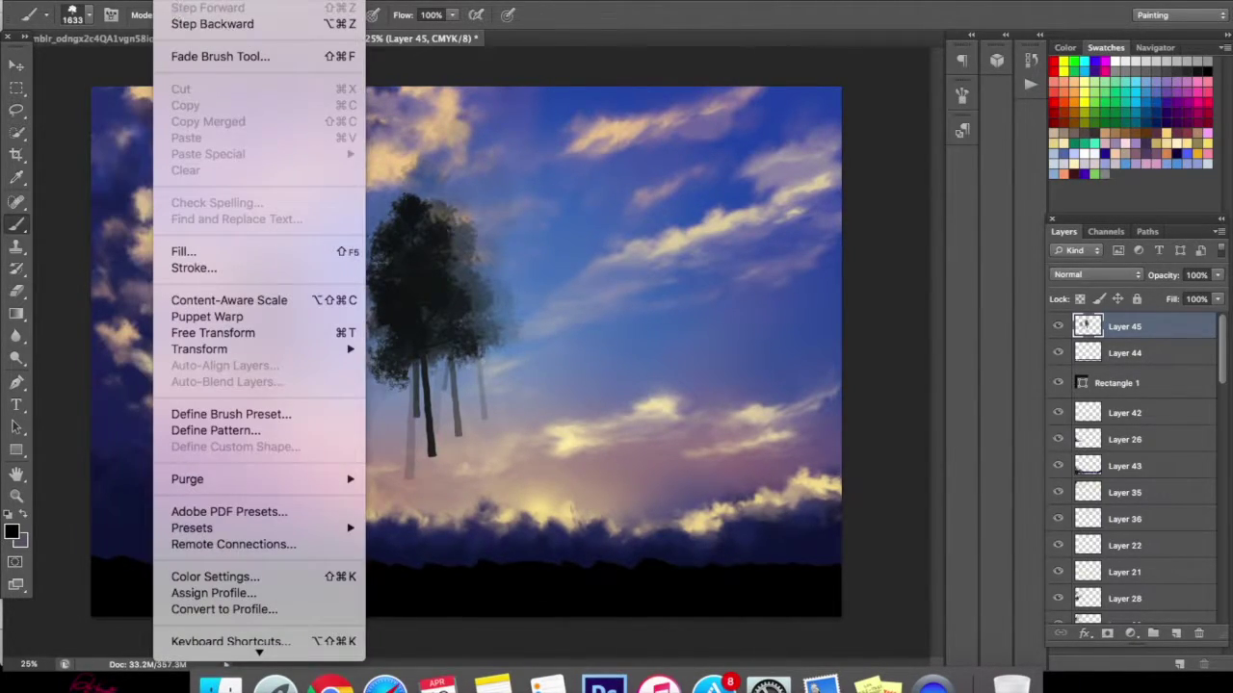
pyautogui.click(173, 26)
pyautogui.click(172, 4)
pyautogui.click(193, 26)
# - Zoom to 50% on the dark left end of the horizon, try painting a tree there at full brush size, and undo it
pyautogui.click(17, 495)
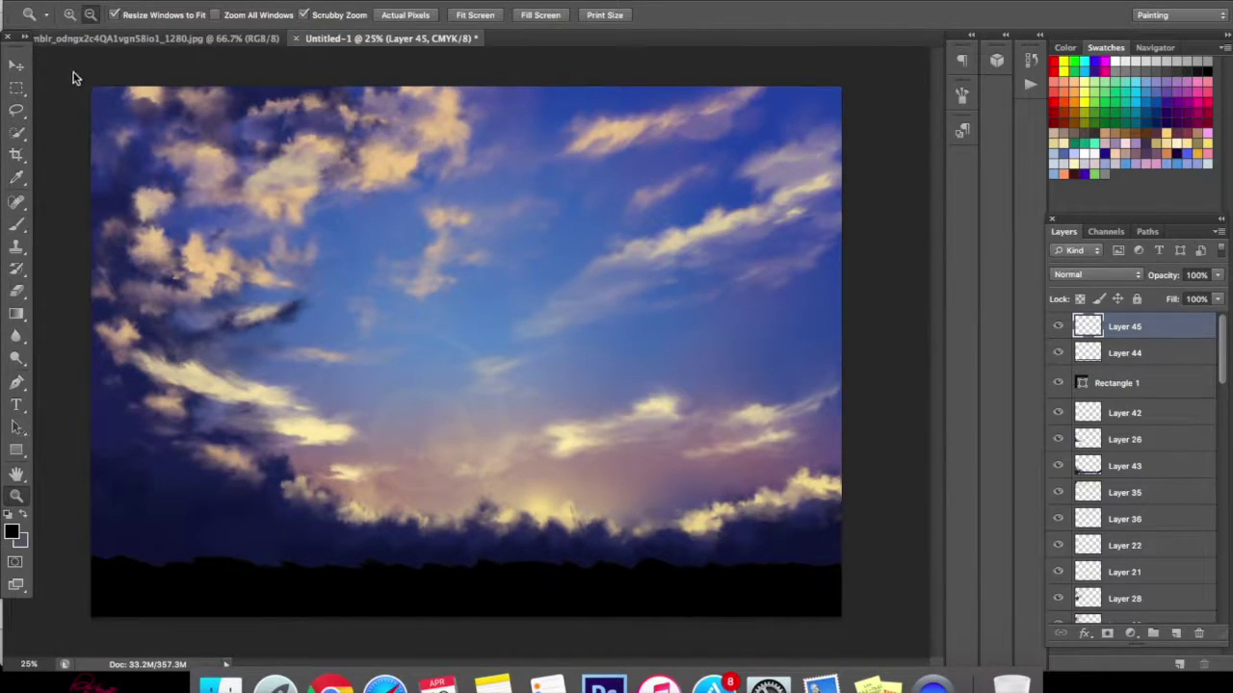
pyautogui.moveTo(98, 82)
pyautogui.mouseDown()
pyautogui.moveTo(198, 425)
pyautogui.moveTo(184, 454)
pyautogui.moveTo(413, 289)
pyautogui.mouseUp()
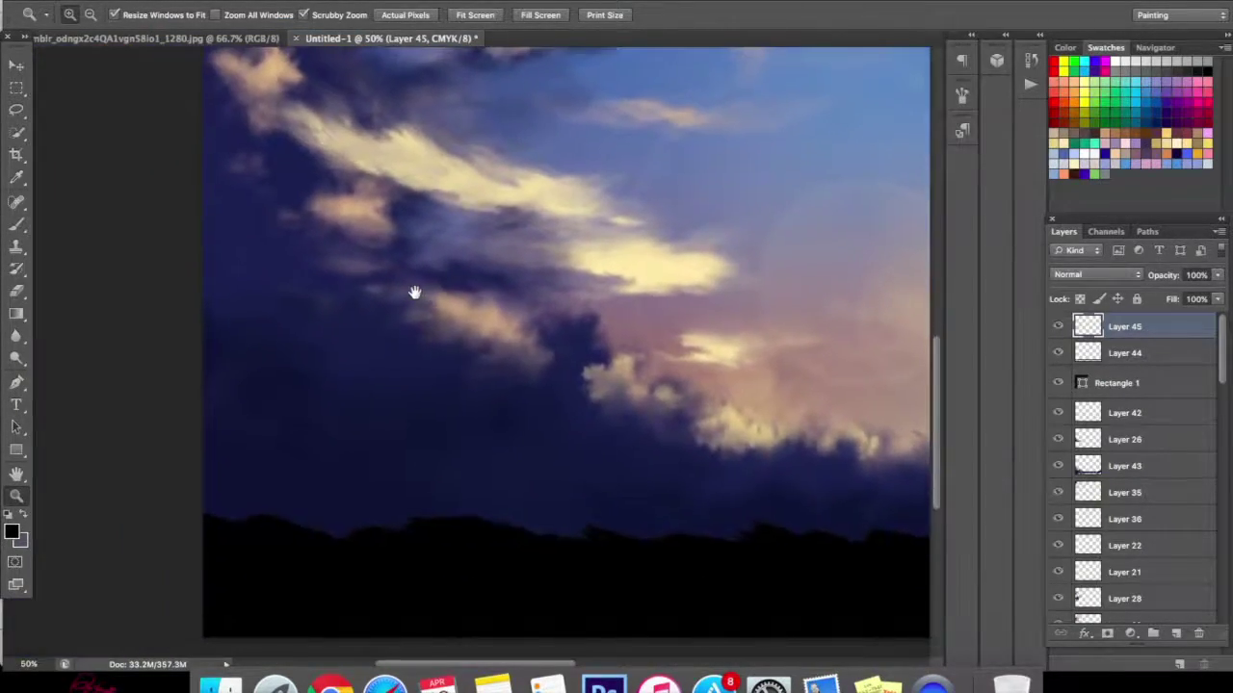
pyautogui.press('b')
pyautogui.moveTo(319, 550); pyautogui.dragTo(326, 547)
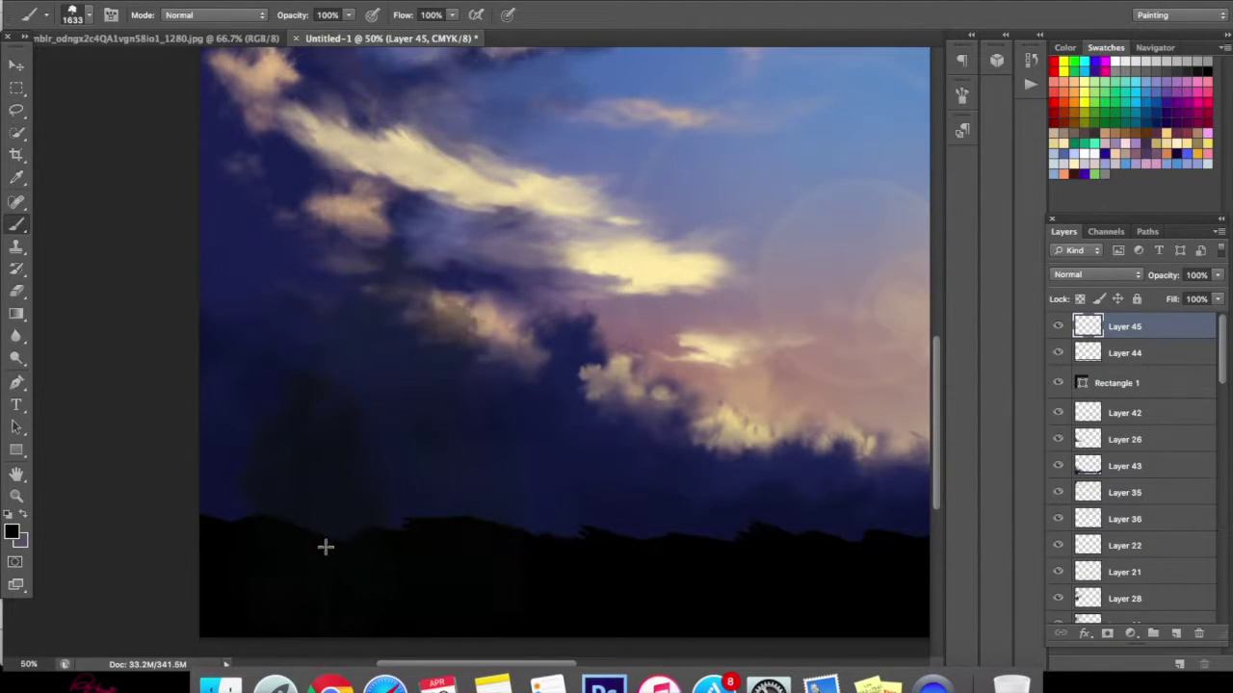
pyautogui.click(168, 0)
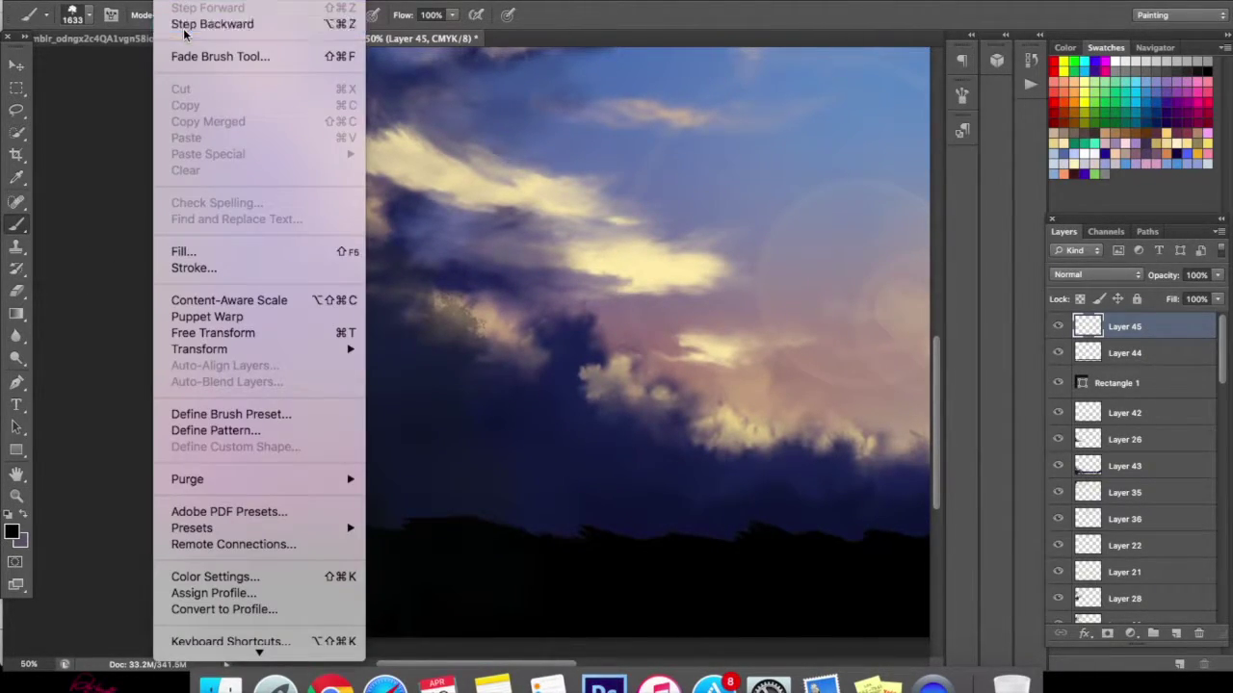
pyautogui.click(186, 27)
# - Choose the spiky bush brush preset labelled 1371, set it to 237 px, and paint bushes along the left part of the hill edge on Layer 45
pyautogui.rightClick(430, 355)
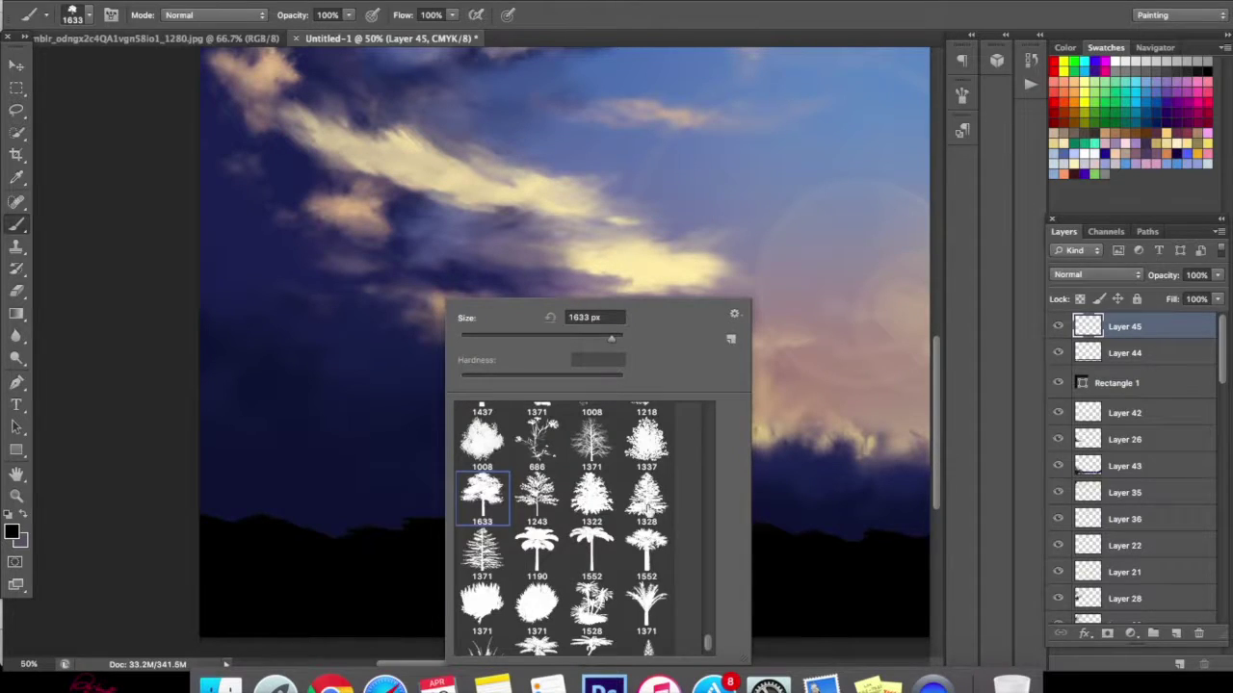
pyautogui.scroll(-3, 705, 522)
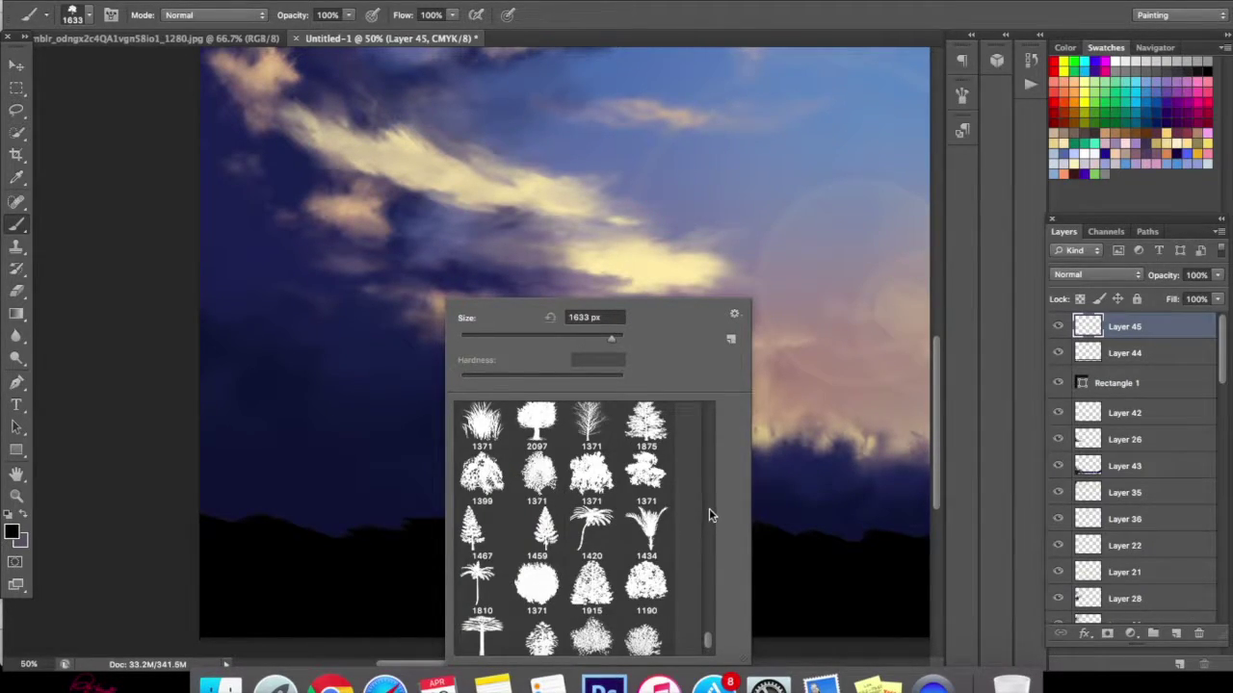
pyautogui.click(482, 424)
pyautogui.moveTo(582, 340); pyautogui.dragTo(501, 342)
pyautogui.click(262, 528)
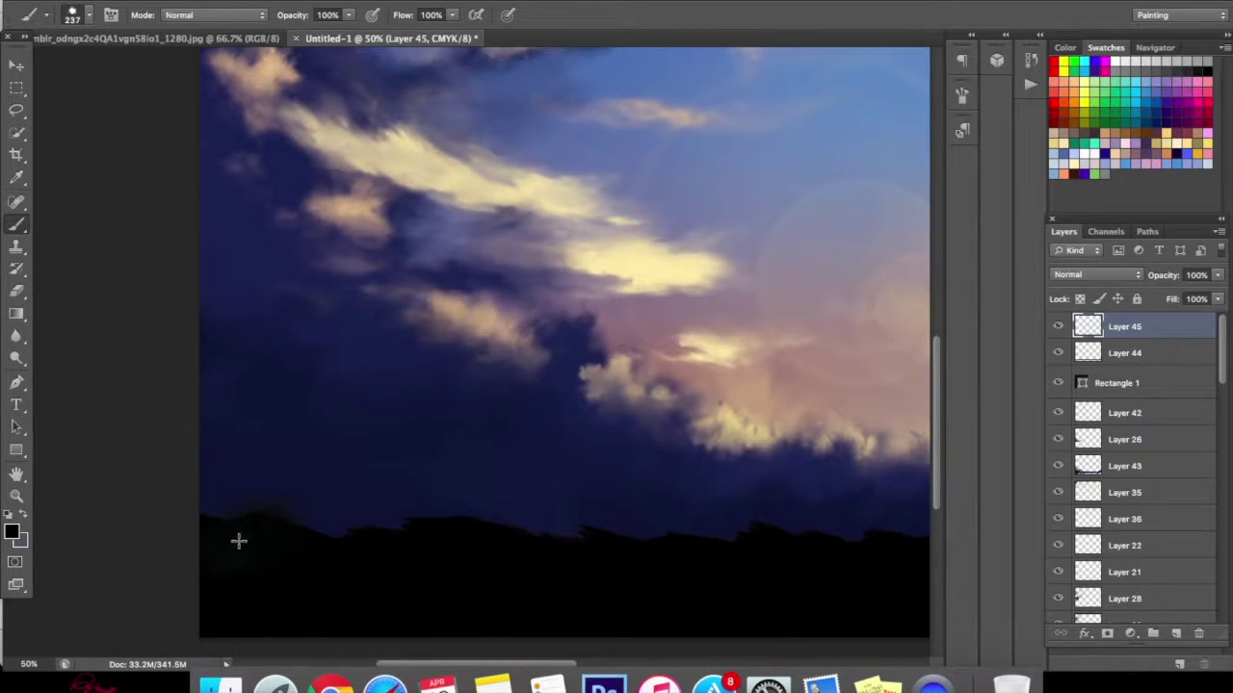
pyautogui.click(317, 541)
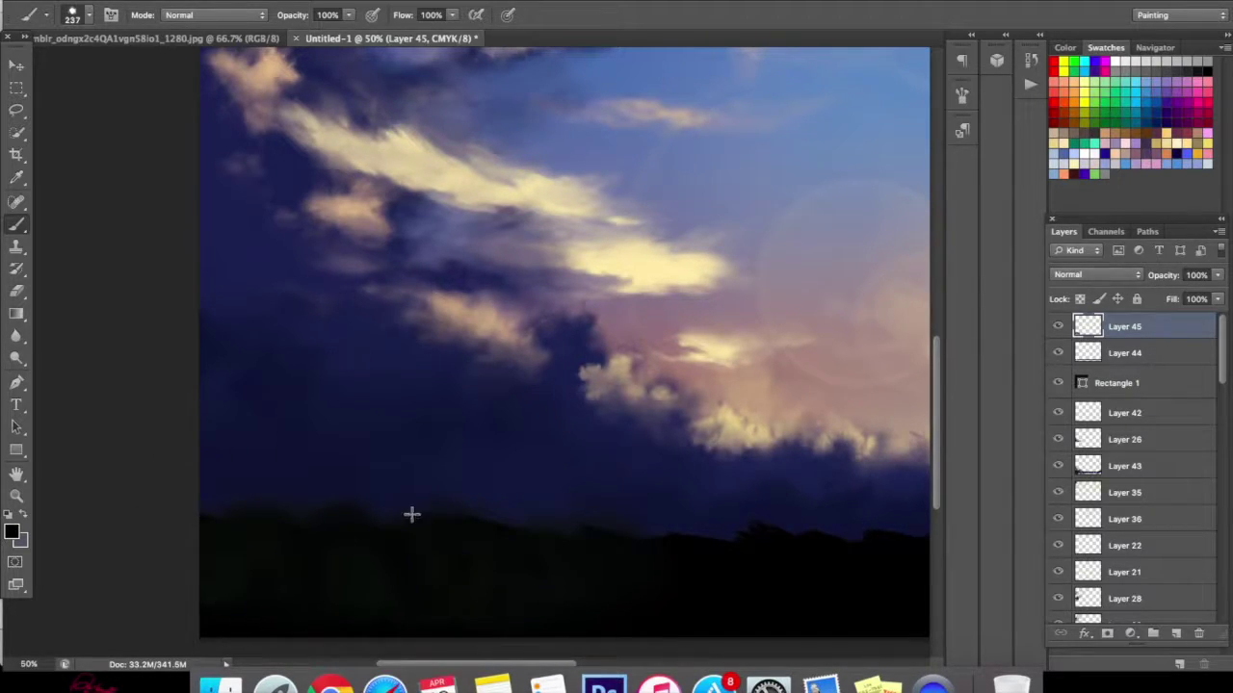
# - Hide Layer 45 with the painted bushes and add a new empty layer above it
pyautogui.click(1061, 329)
pyautogui.click(1060, 328)
pyautogui.click(1059, 327)
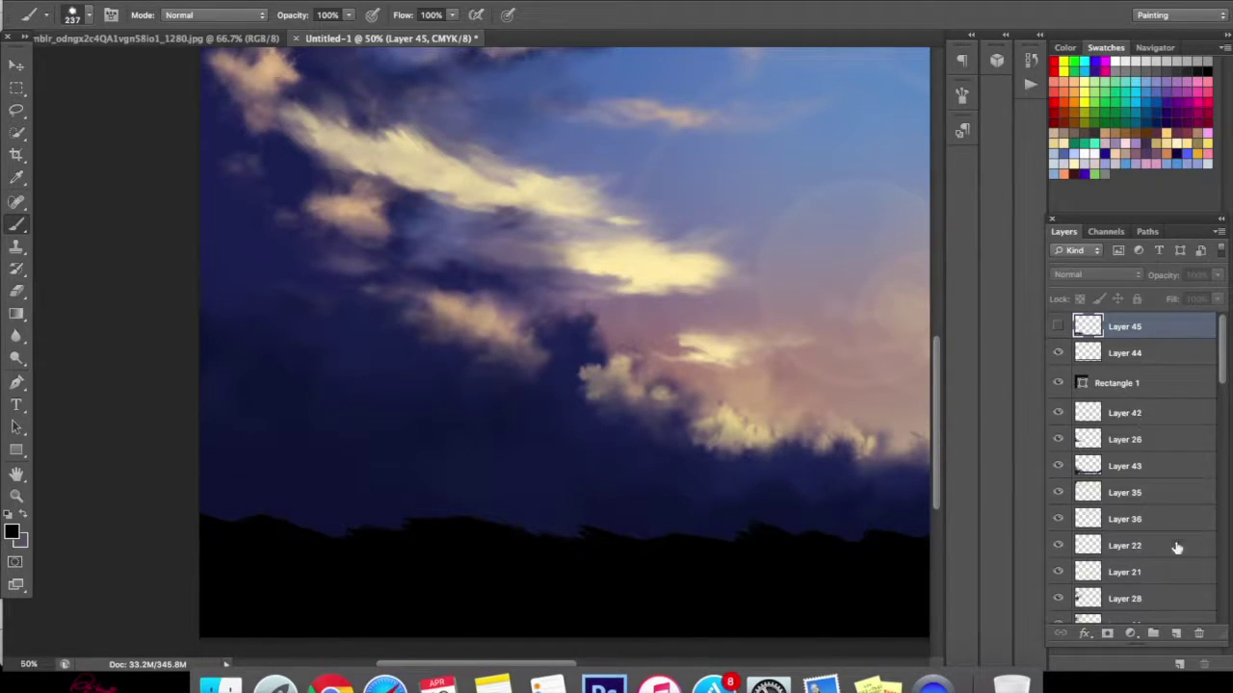
pyautogui.click(1176, 633)
# - Choose the conifer brush preset labelled 1875, set it to 258 px, and try a tree above the left hills, undoing the stamp
pyautogui.rightClick(350, 535)
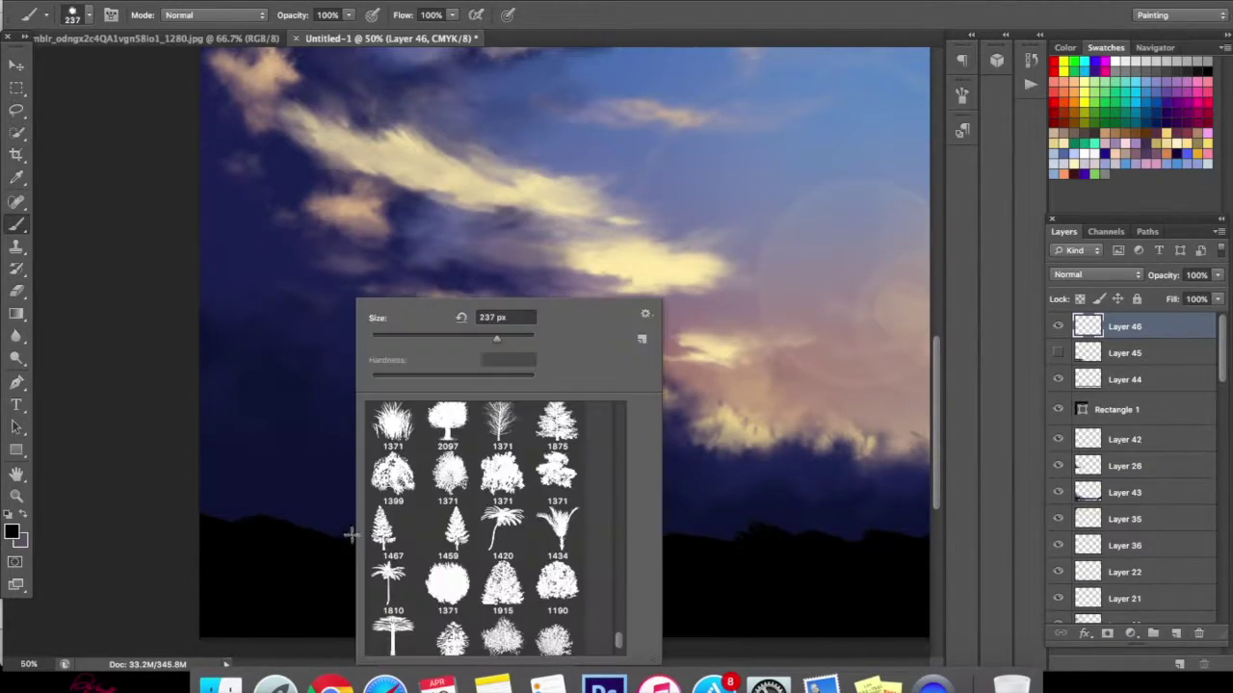
pyautogui.click(558, 426)
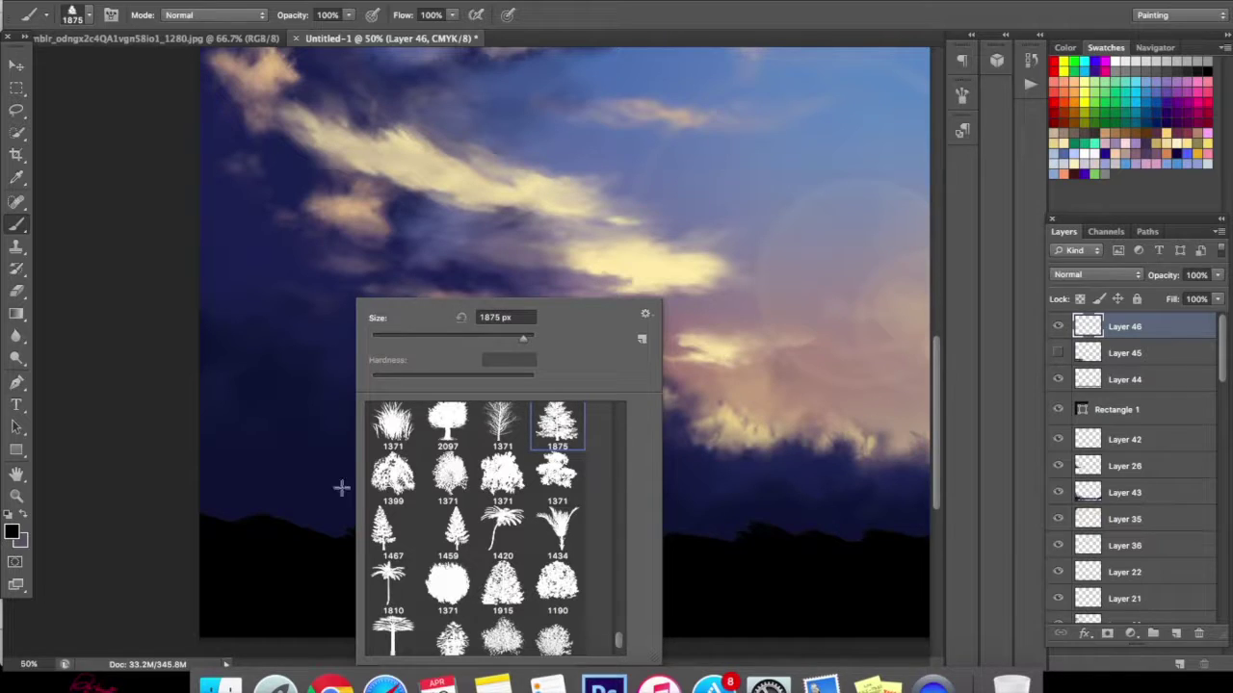
pyautogui.moveTo(498, 339); pyautogui.dragTo(434, 339)
pyautogui.click(330, 454)
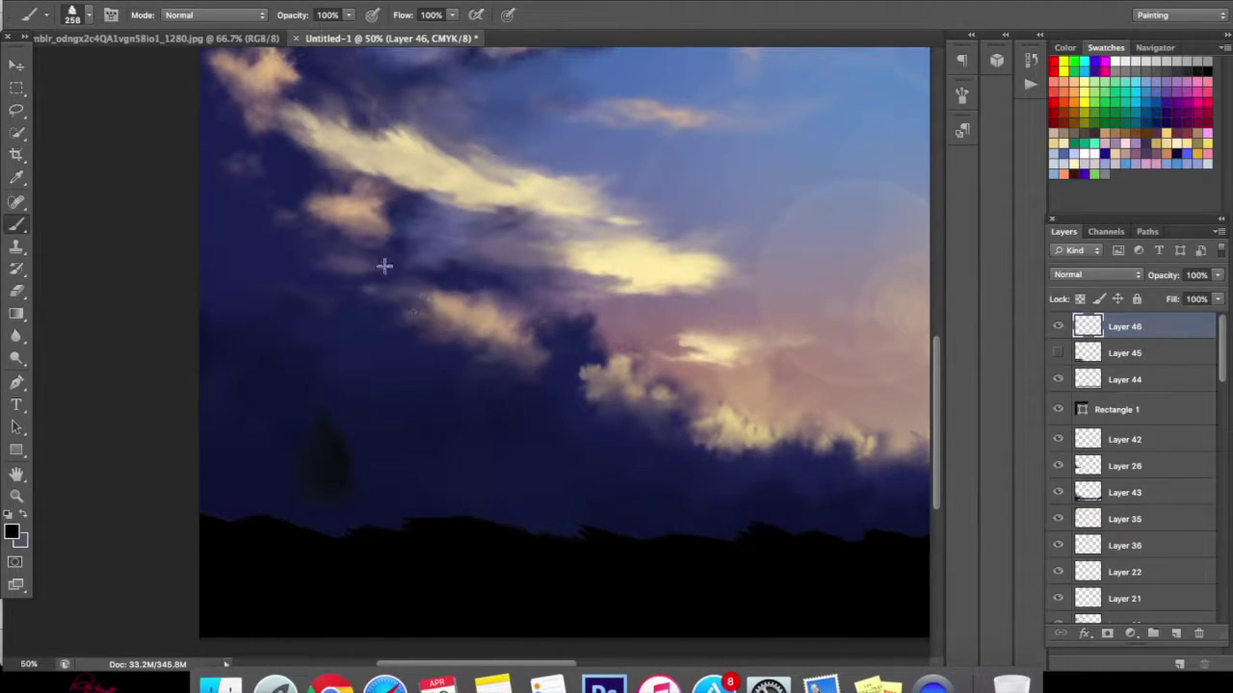
pyautogui.click(191, 12)
# - Enlarge the conifer brush to 374 px and try a tree on the left hill edge, undoing the stamp
pyautogui.rightClick(366, 481)
pyautogui.moveTo(521, 337); pyautogui.dragTo(530, 337)
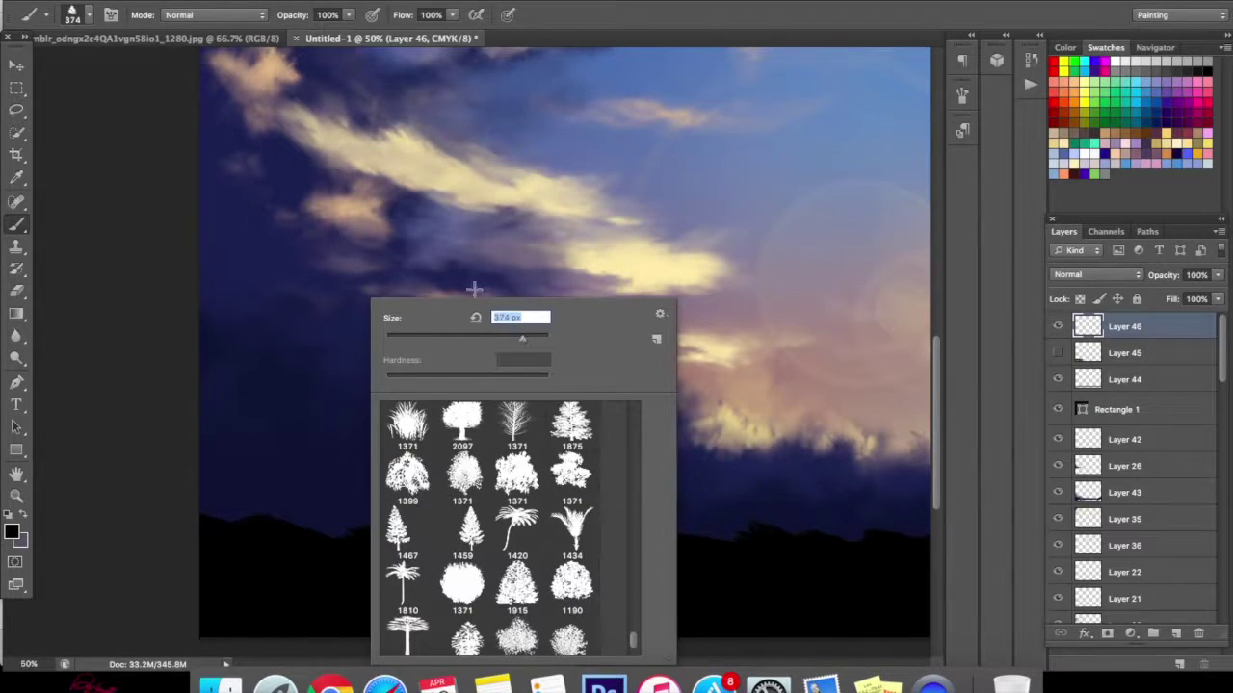
pyautogui.click(278, 511)
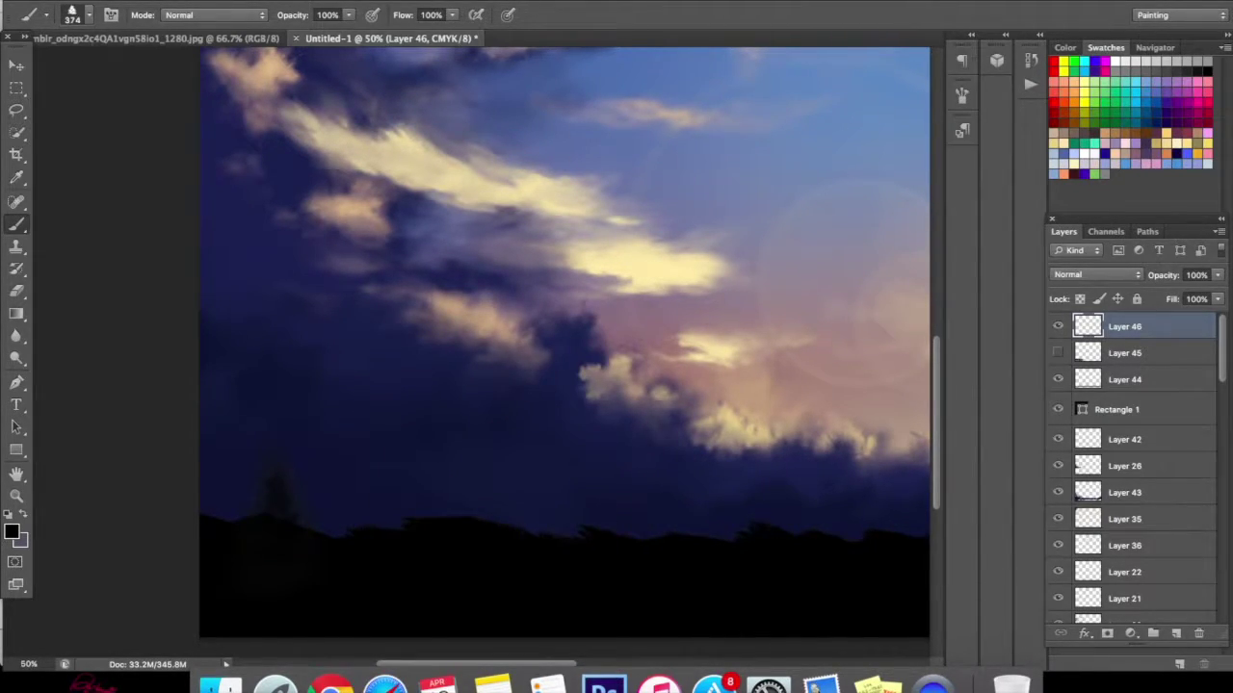
pyautogui.click(190, 12)
pyautogui.click(231, 13)
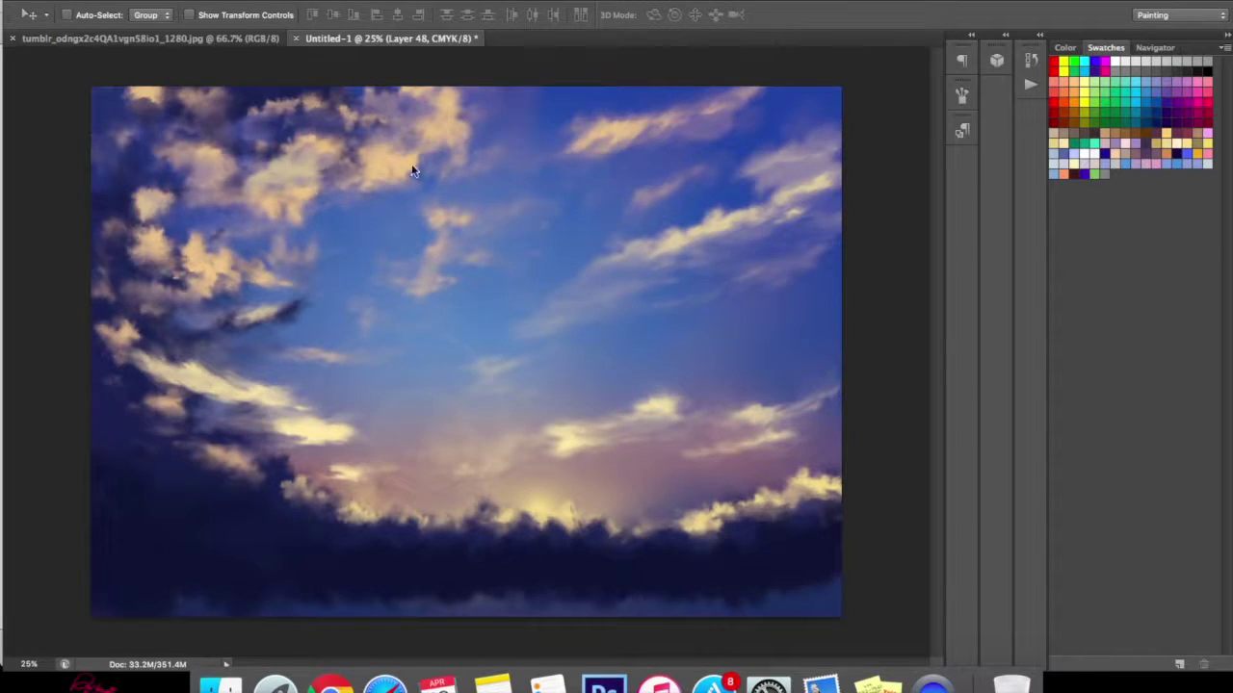
# - Sample the dark navy colour #0c1733 from the lower cloud bank as the foreground colour
pyautogui.press('Tab')
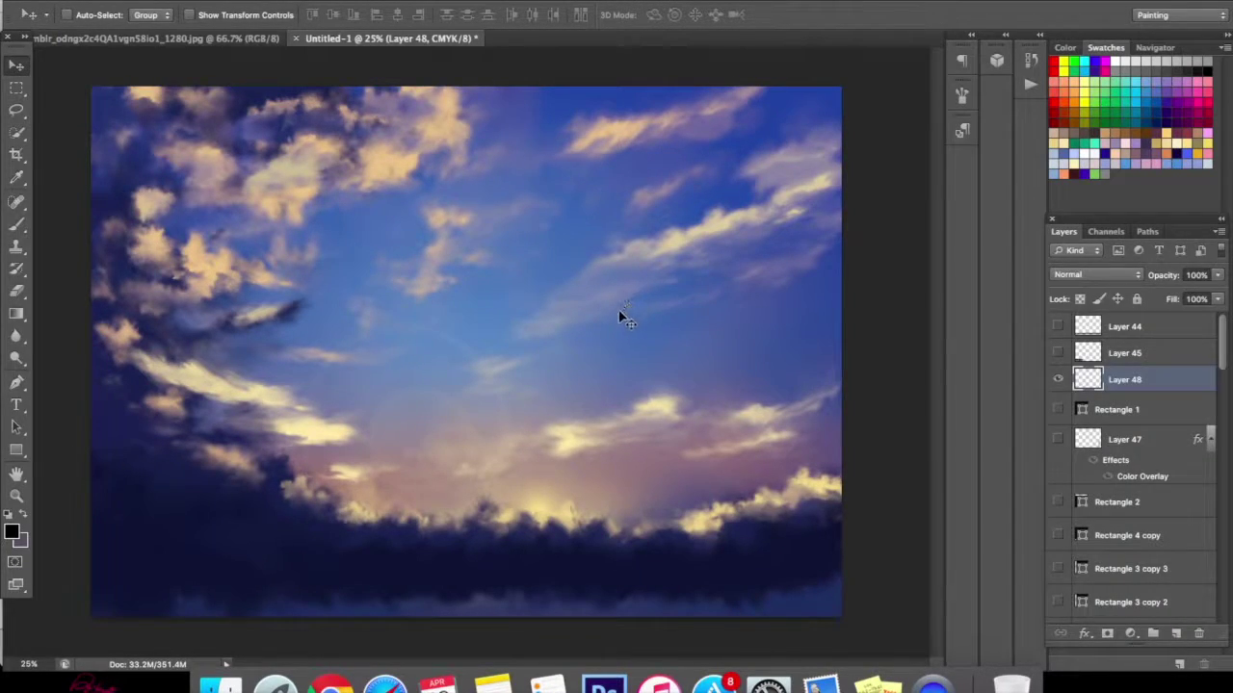
pyautogui.click(13, 532)
pyautogui.click(320, 577)
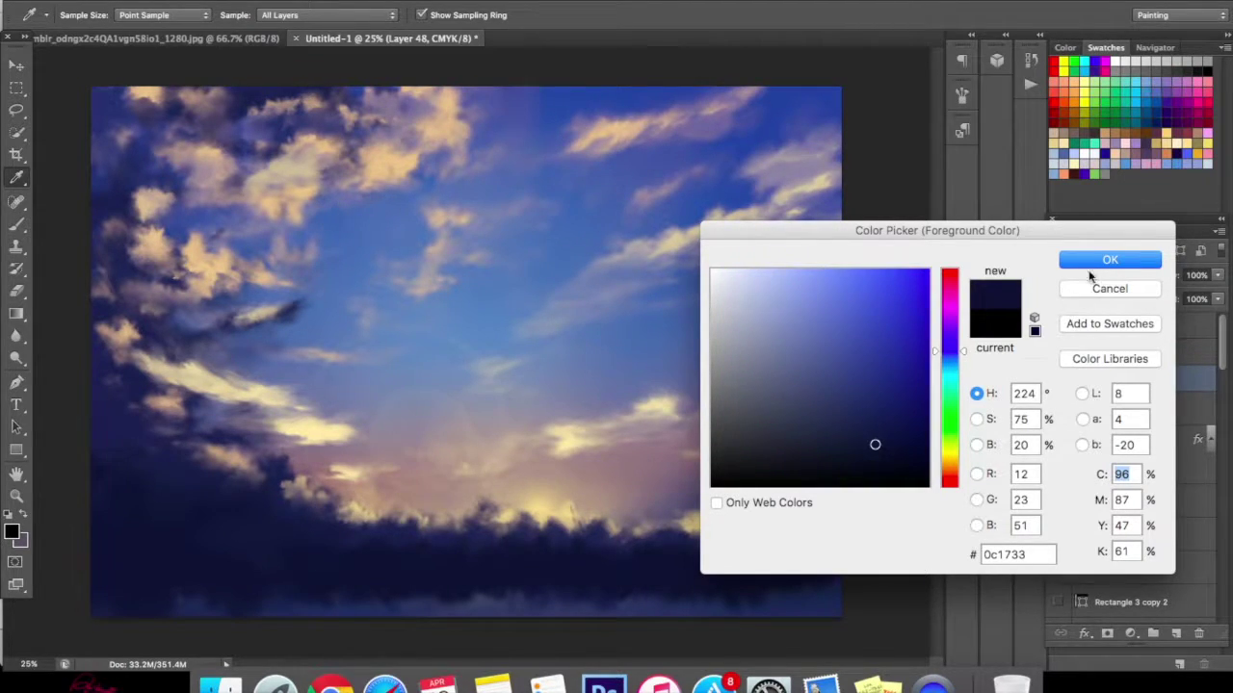
pyautogui.click(1080, 262)
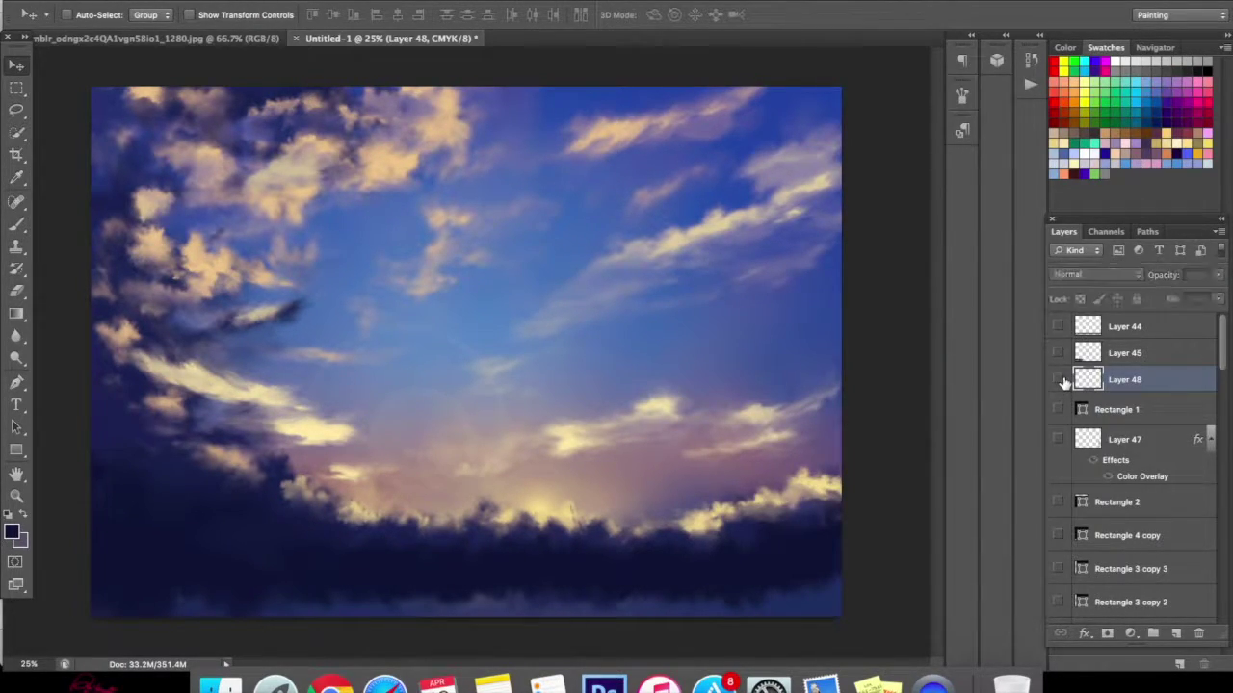
# - Choose the 600 px cloud-shaped brush preset and paint navy over the lighter strip along the canvas's lower edge on Layer 48
pyautogui.click(16, 224)
pyautogui.rightClick(248, 561)
pyautogui.moveTo(515, 417); pyautogui.dragTo(521, 549)
pyautogui.click(348, 477)
pyautogui.click(168, 588)
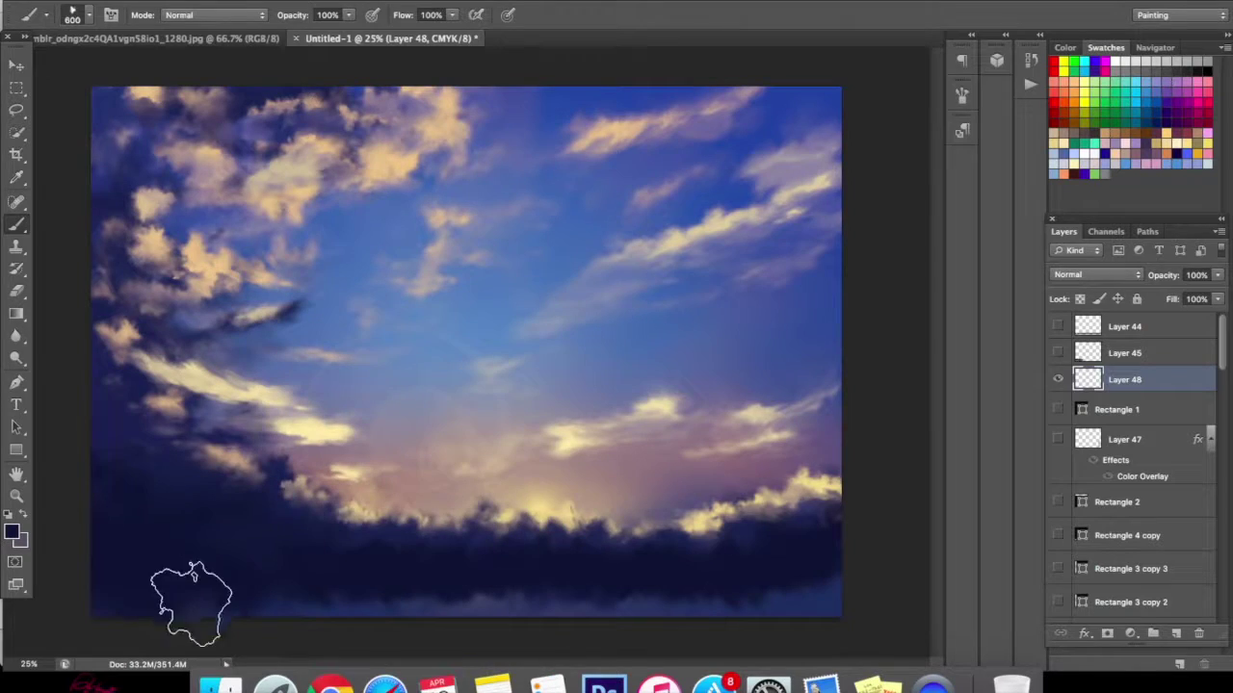
pyautogui.moveTo(188, 622)
pyautogui.mouseDown()
pyautogui.moveTo(394, 610)
pyautogui.moveTo(423, 623)
pyautogui.moveTo(879, 610)
pyautogui.moveTo(717, 595)
pyautogui.moveTo(559, 610)
pyautogui.mouseUp()
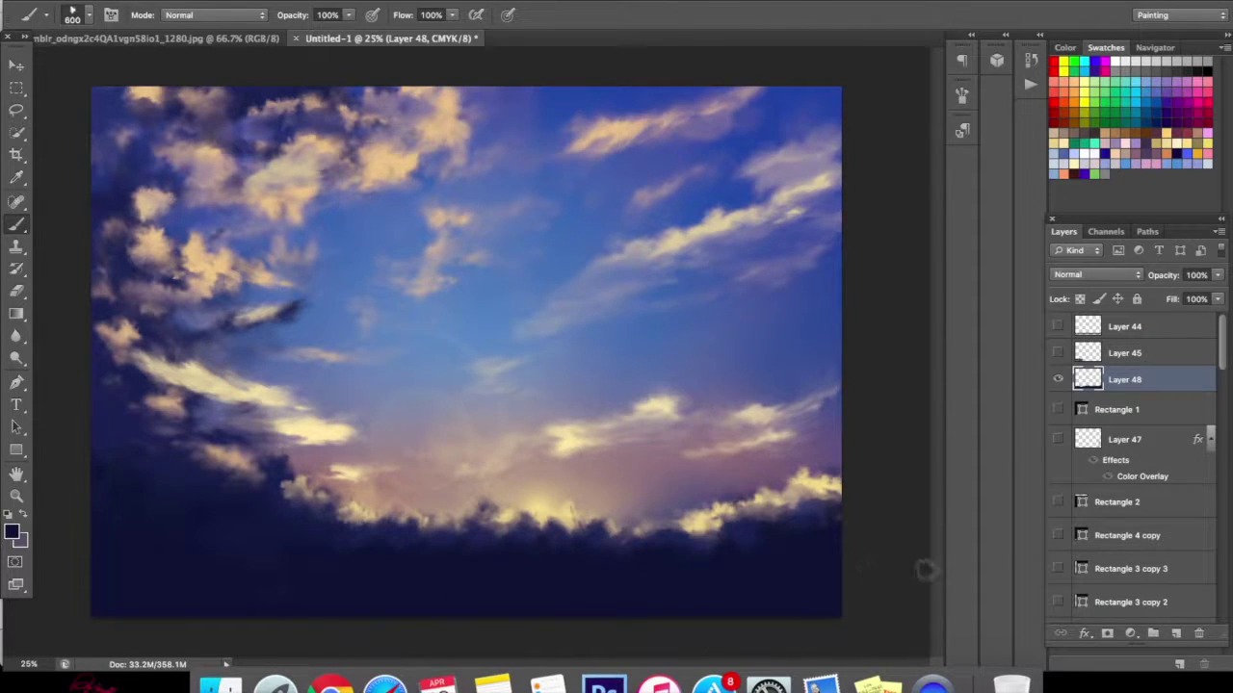
# - Set the foreground colour to the darker navy #081026
pyautogui.click(17, 495)
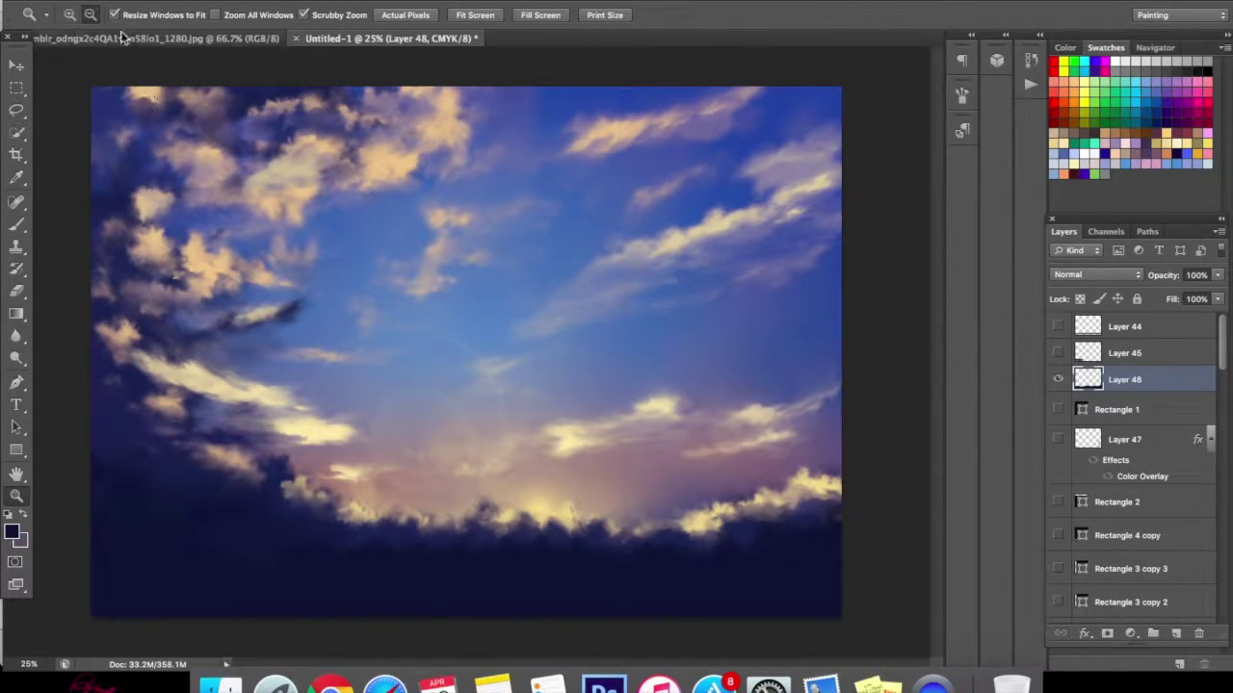
pyautogui.keyDown('alt'); pyautogui.click(174, 267); pyautogui.keyUp('alt')
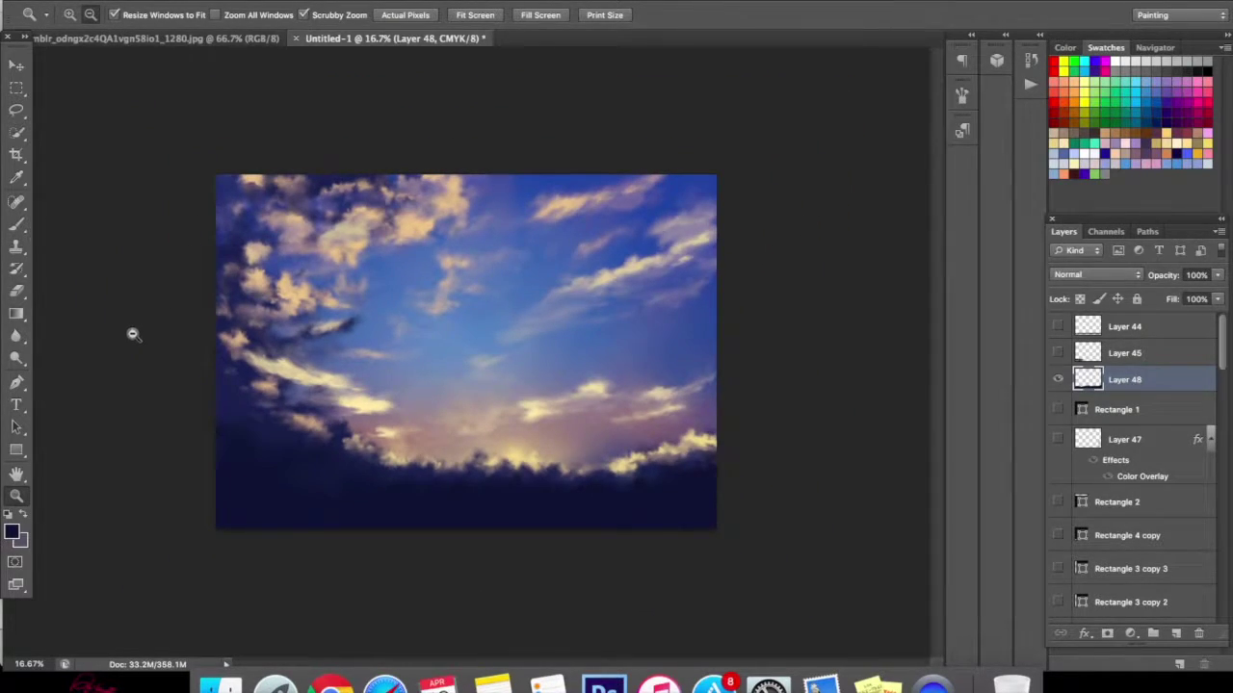
pyautogui.click(11, 534)
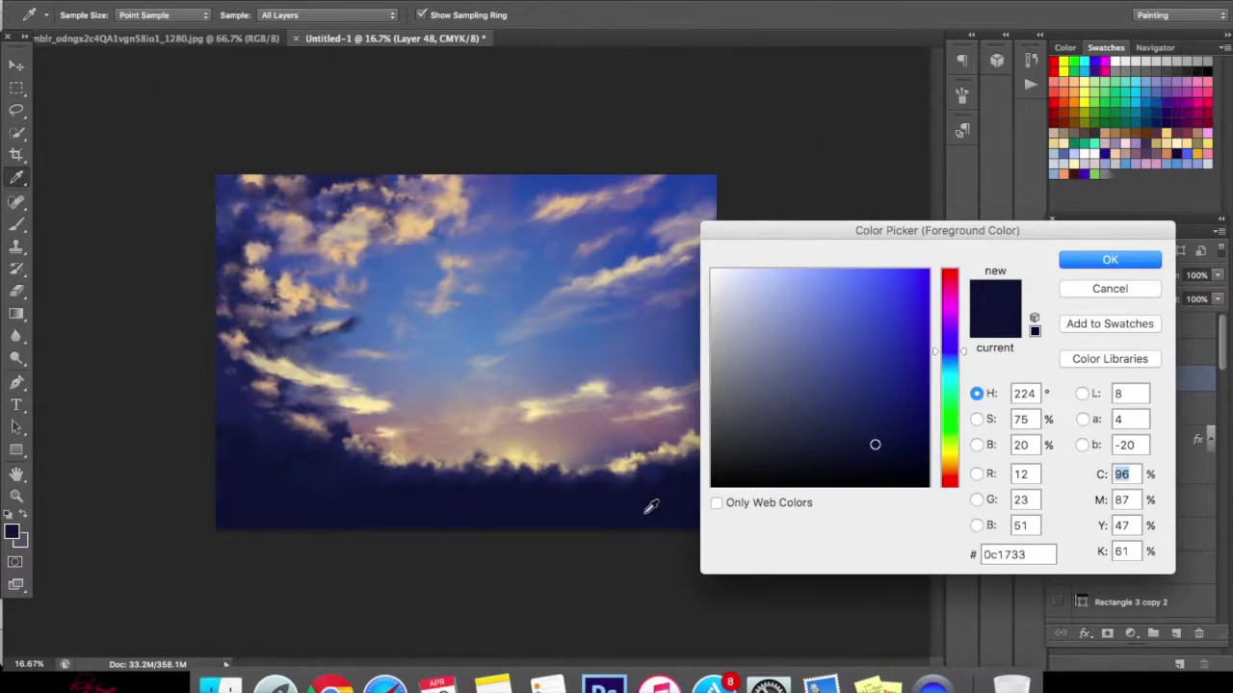
pyautogui.click(884, 455)
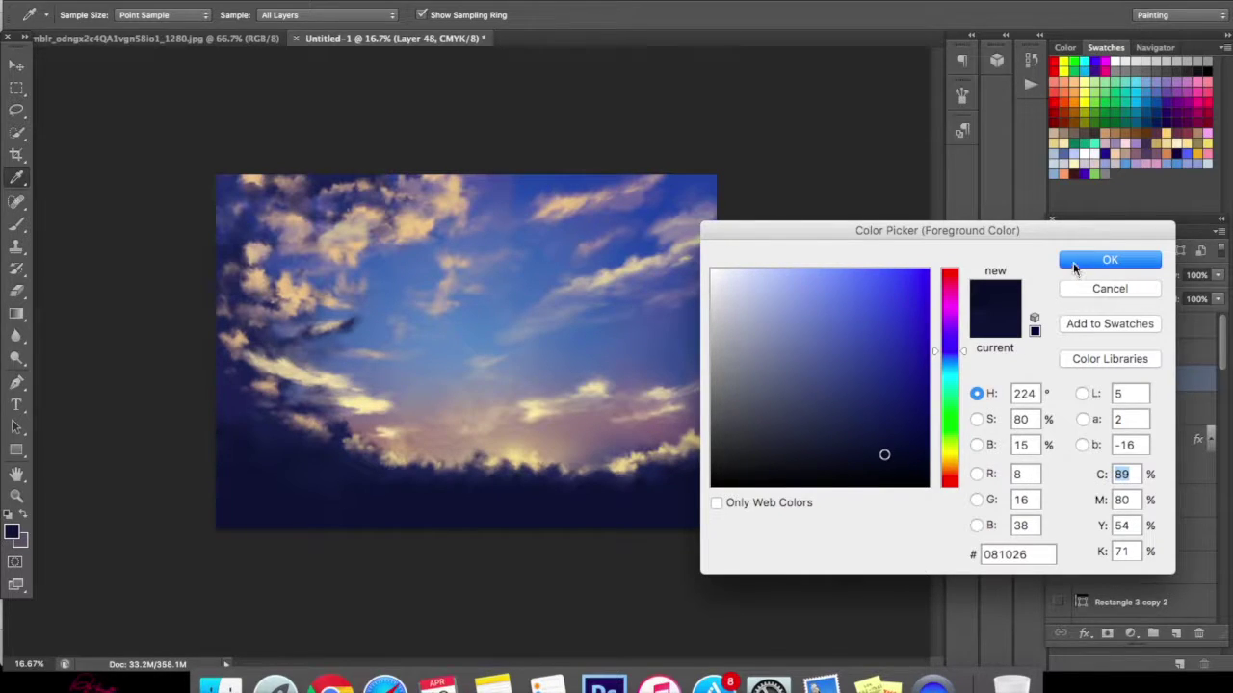
pyautogui.click(1110, 260)
# - Paint the darker navy across the ground area on Layer 48 with the 600 px cloud brush
pyautogui.click(16, 223)
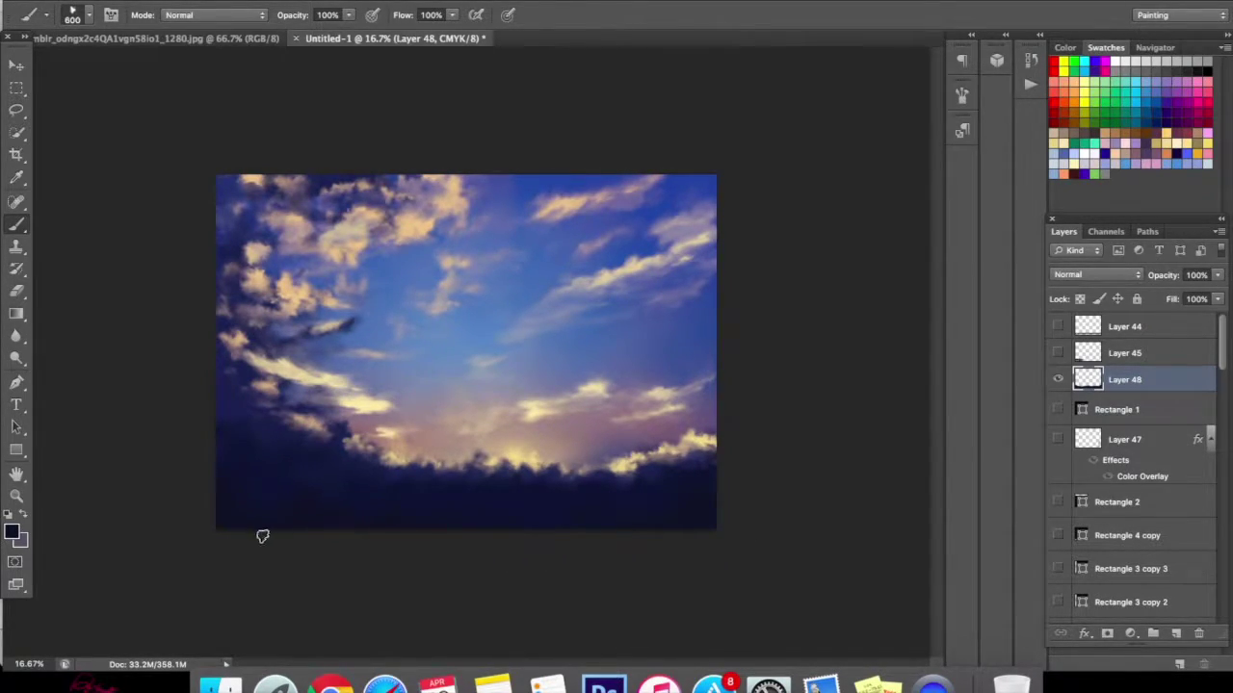
pyautogui.click(17, 495)
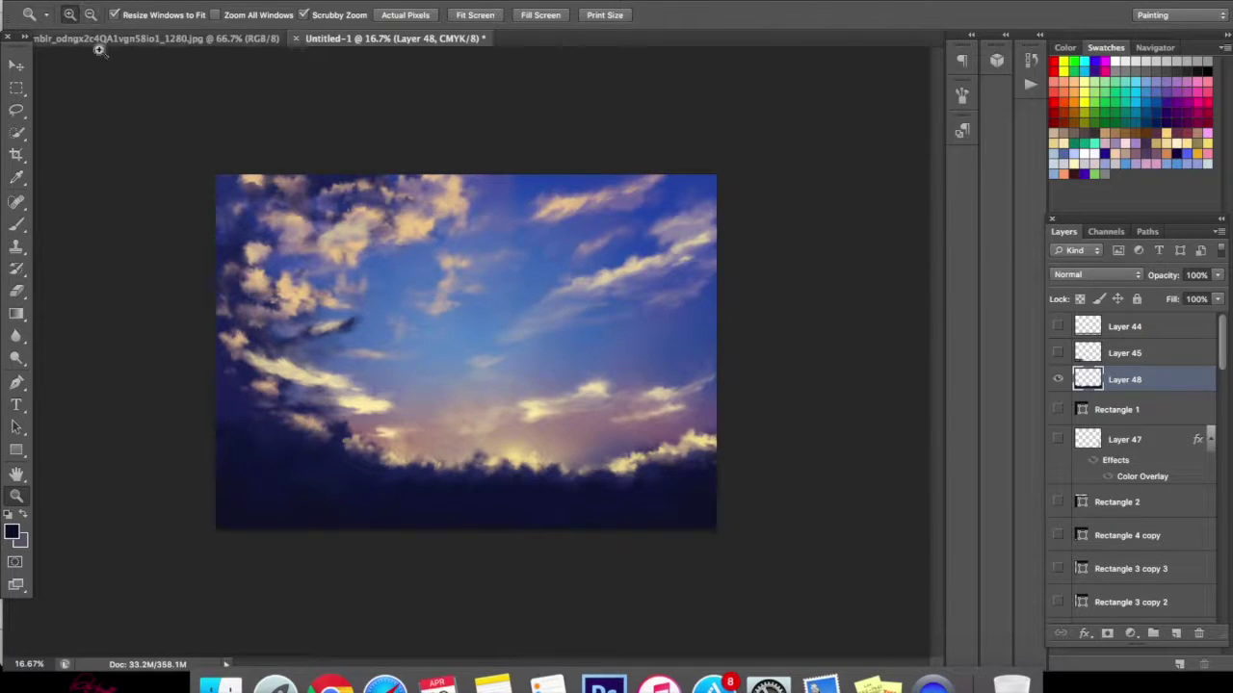
pyautogui.click(421, 356)
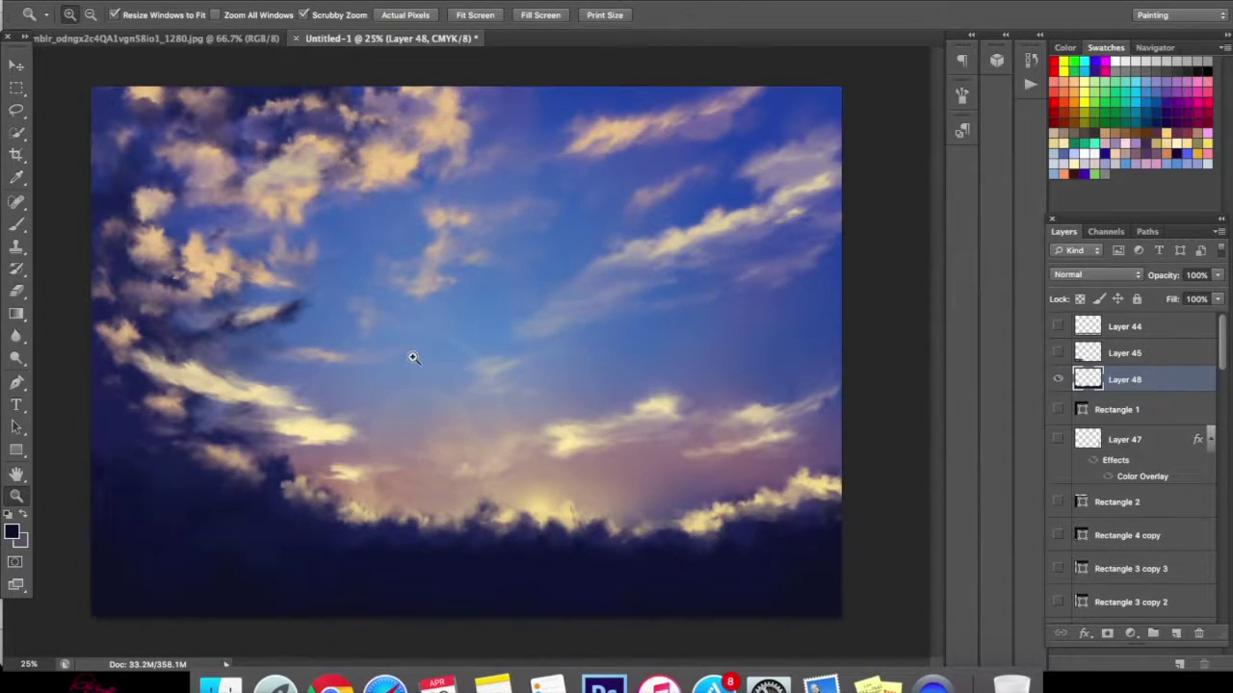
pyautogui.press('b')
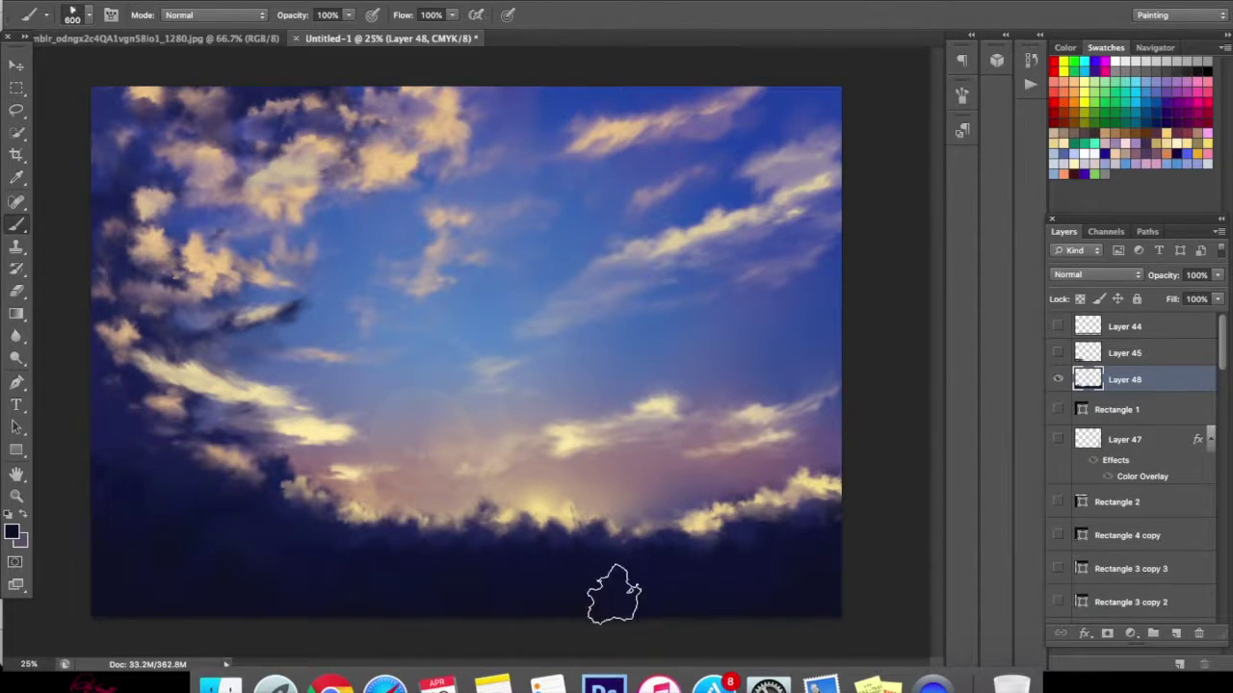
pyautogui.moveTo(711, 592)
pyautogui.mouseDown()
pyautogui.moveTo(407, 600)
pyautogui.moveTo(247, 550)
pyautogui.moveTo(307, 466)
pyautogui.mouseUp()
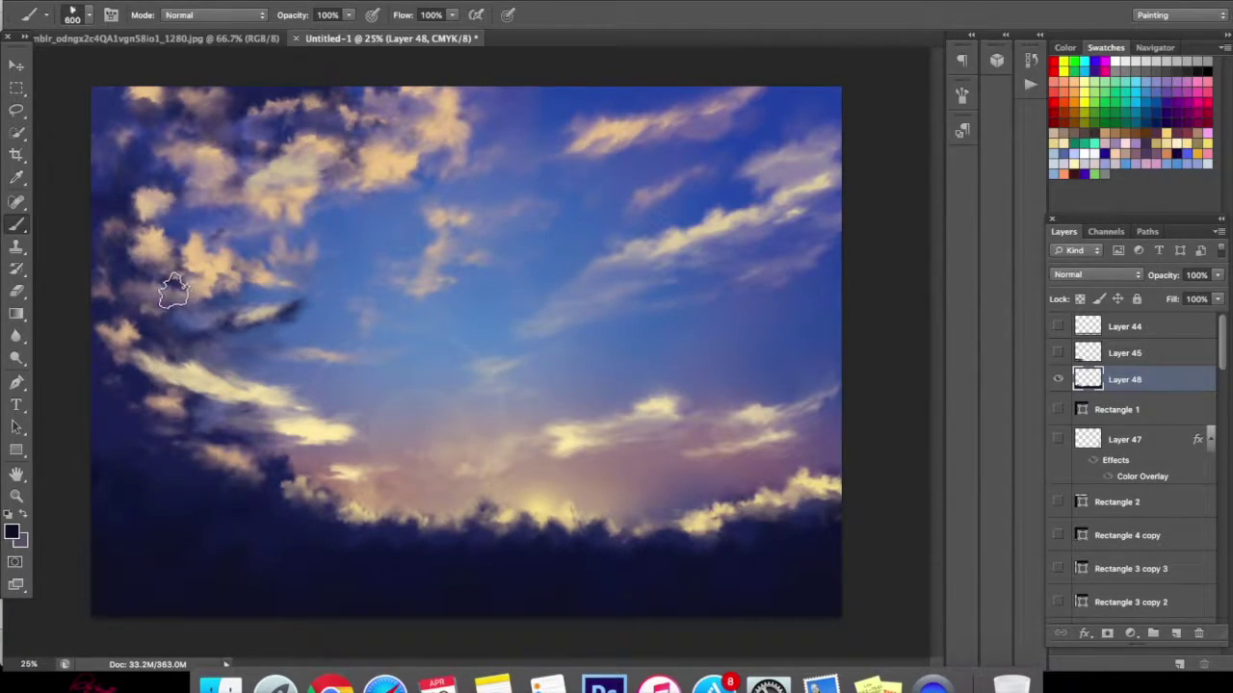
# - Compare the painting with Layer 48 hidden and shown, and add a new layer above Layer 44
pyautogui.click(15, 494)
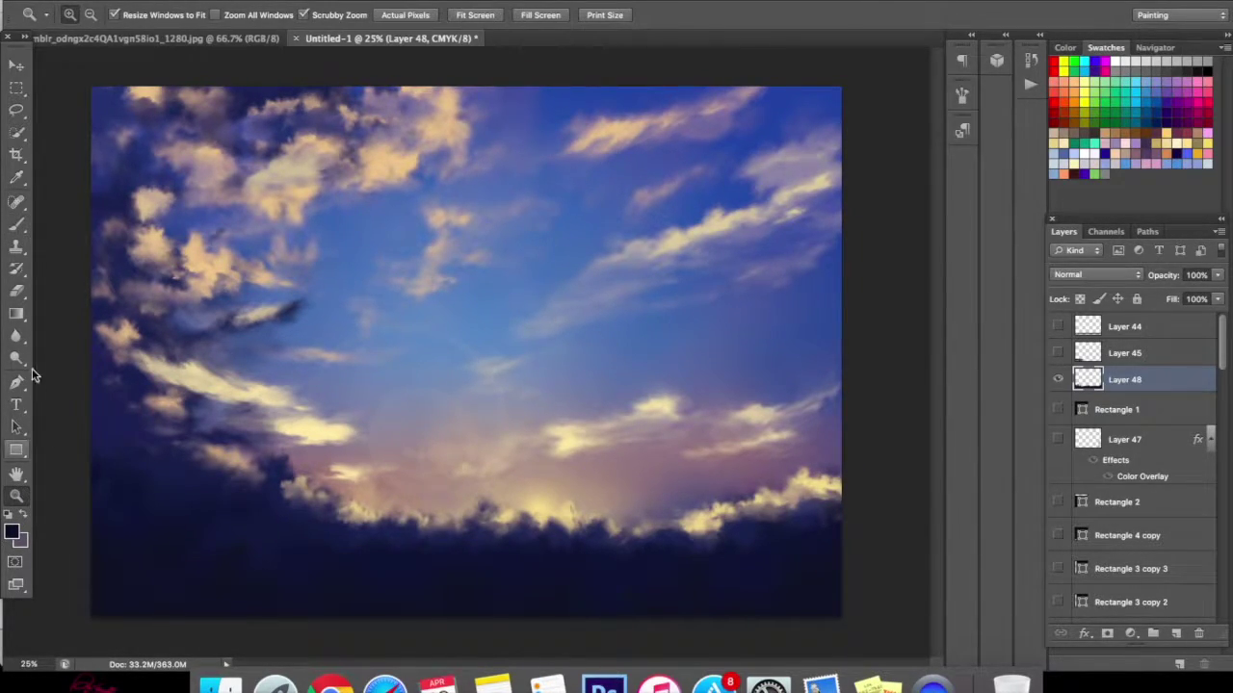
pyautogui.click(17, 293)
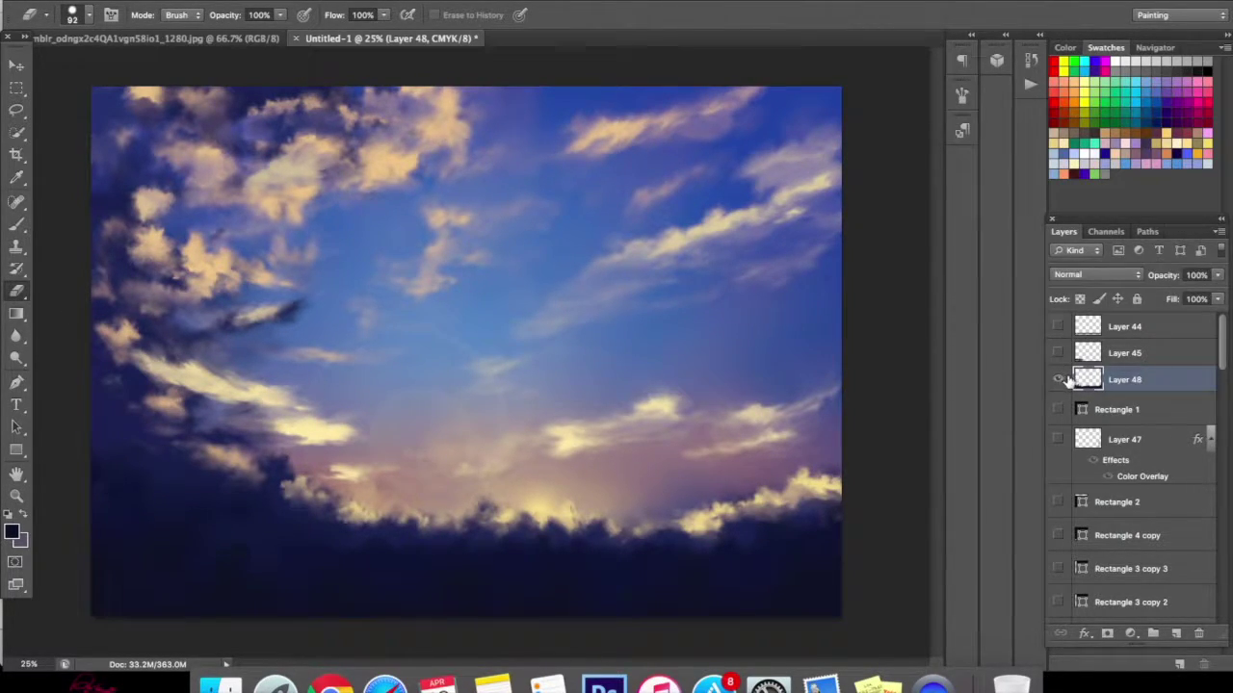
pyautogui.click(1058, 379)
pyautogui.click(1059, 379)
pyautogui.click(1080, 332)
pyautogui.click(1178, 631)
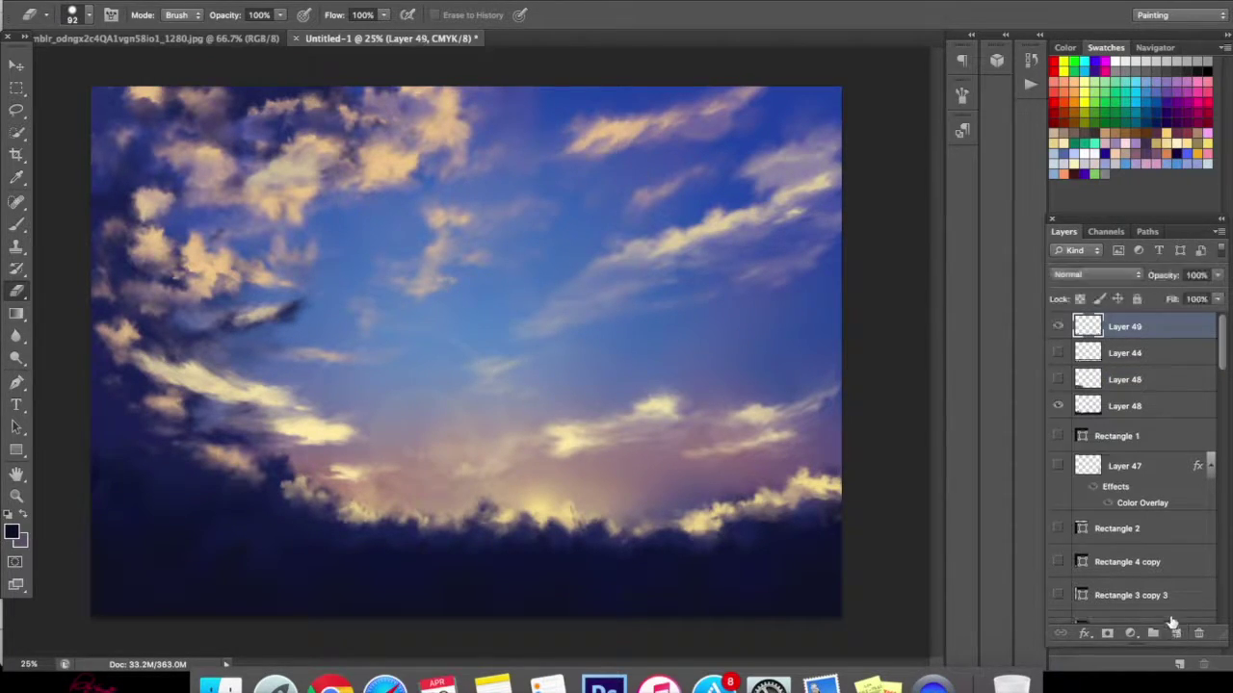
# - Swap the foreground and background colours, choose the signature brush preset labelled 810, and set its size to 199 px
pyautogui.click(16, 495)
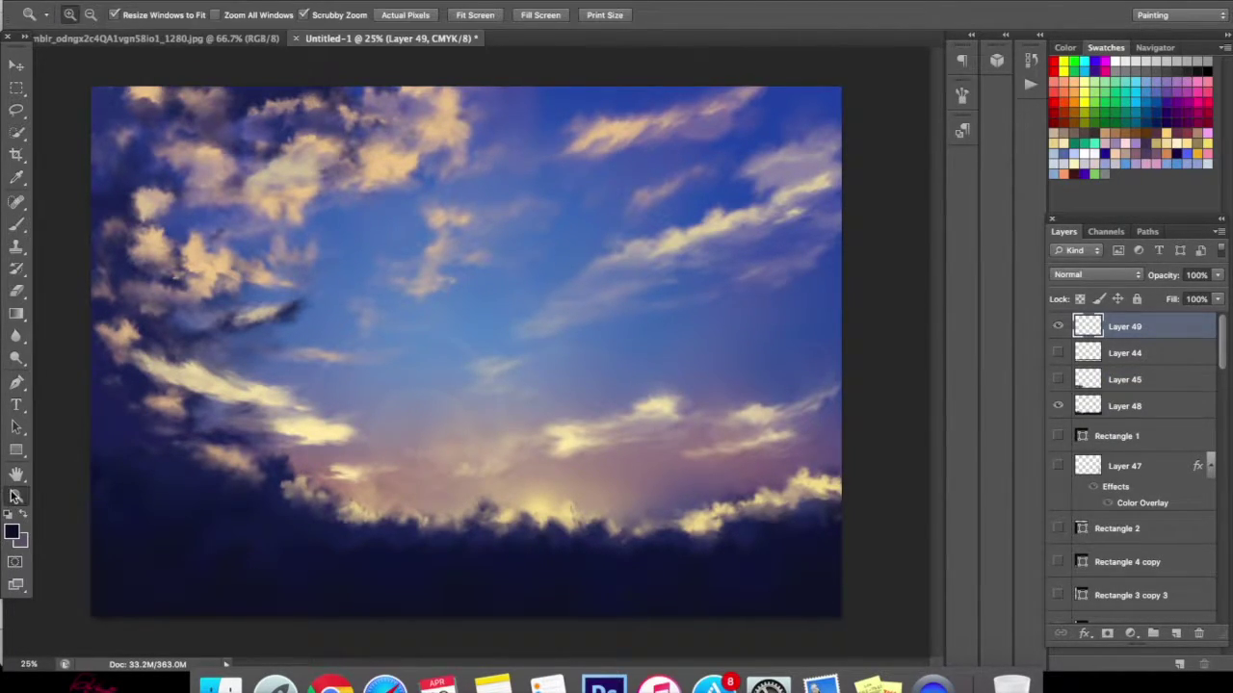
pyautogui.press('x')
pyautogui.moveTo(80, 158)
pyautogui.mouseDown()
pyautogui.moveTo(190, 471)
pyautogui.moveTo(237, 324)
pyautogui.moveTo(222, 382)
pyautogui.mouseUp()
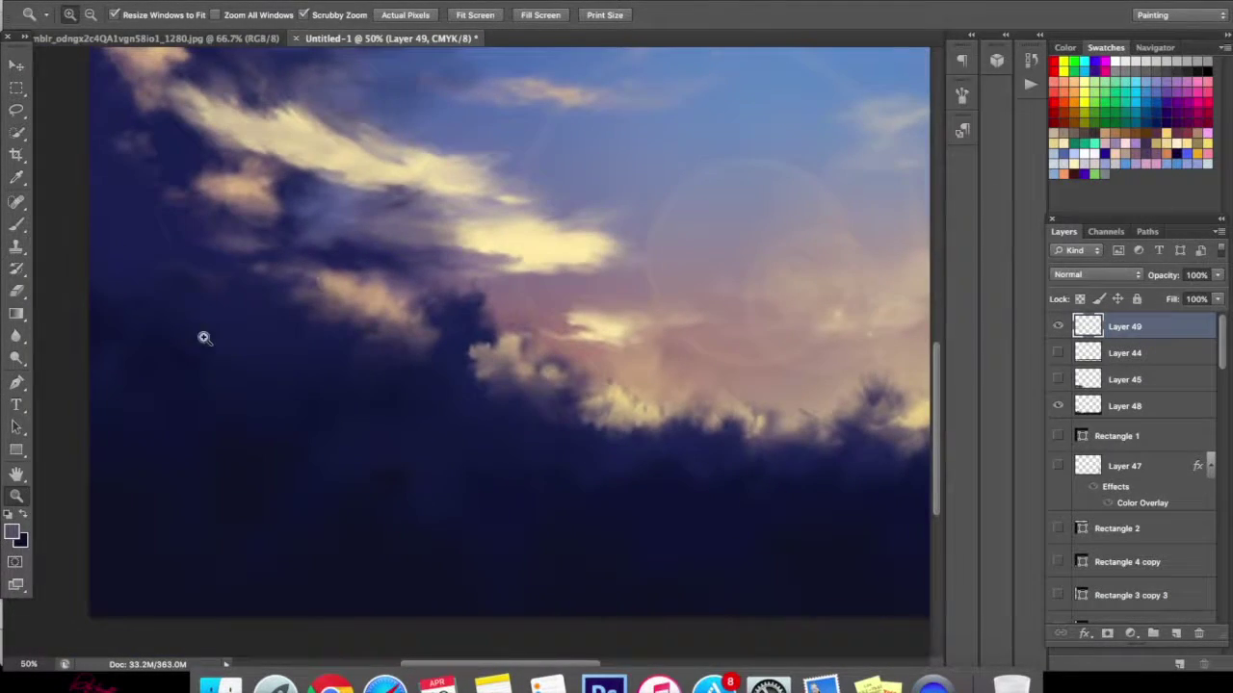
pyautogui.press('b')
pyautogui.rightClick(223, 339)
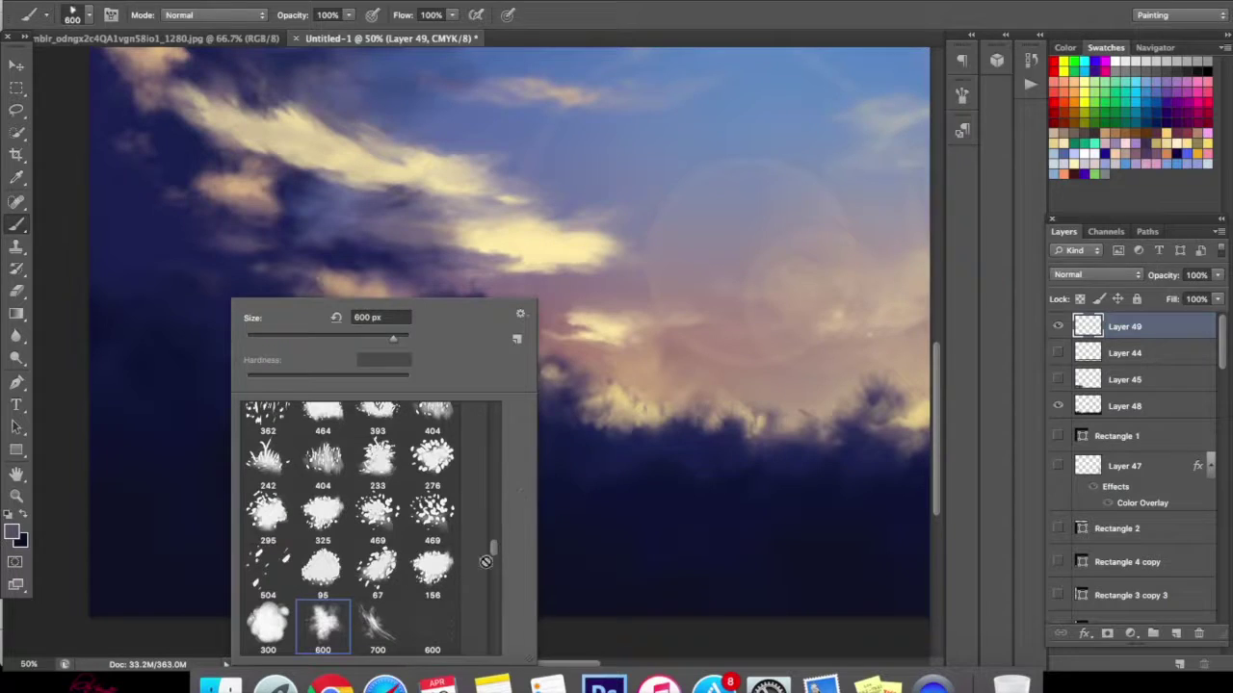
pyautogui.scroll(-10, 492, 556)
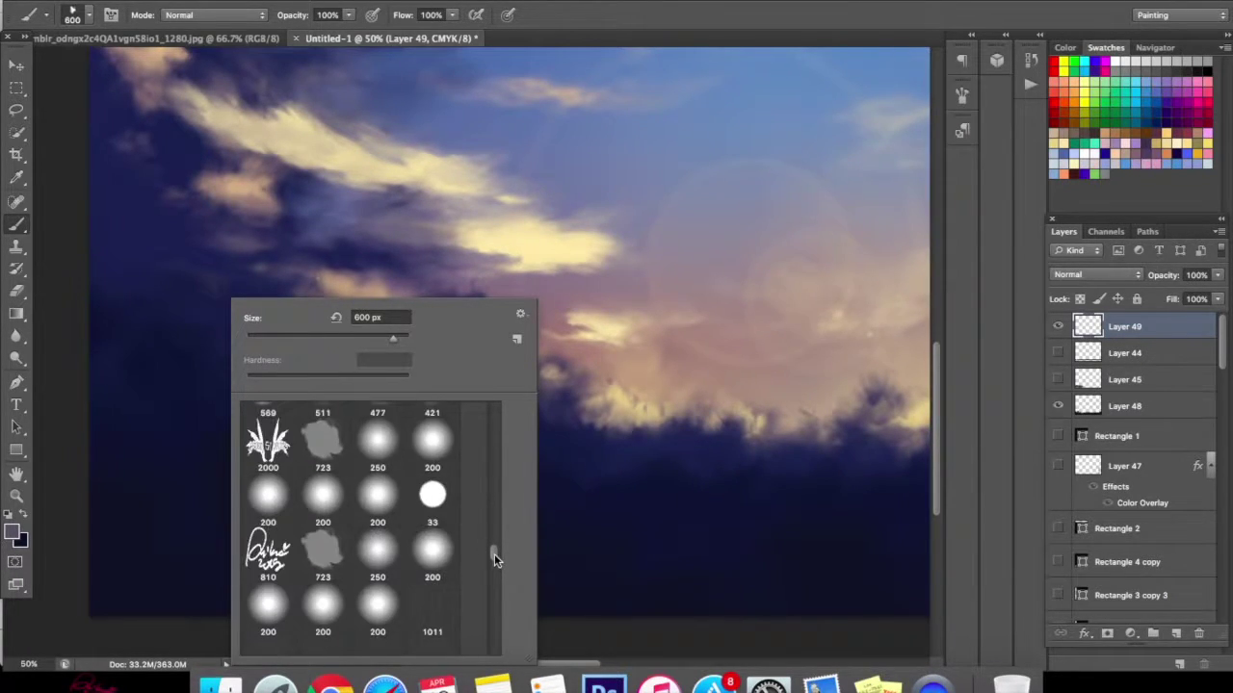
pyautogui.click(267, 634)
pyautogui.moveTo(381, 339)
pyautogui.mouseDown()
pyautogui.moveTo(376, 322)
pyautogui.moveTo(368, 336)
pyautogui.mouseUp()
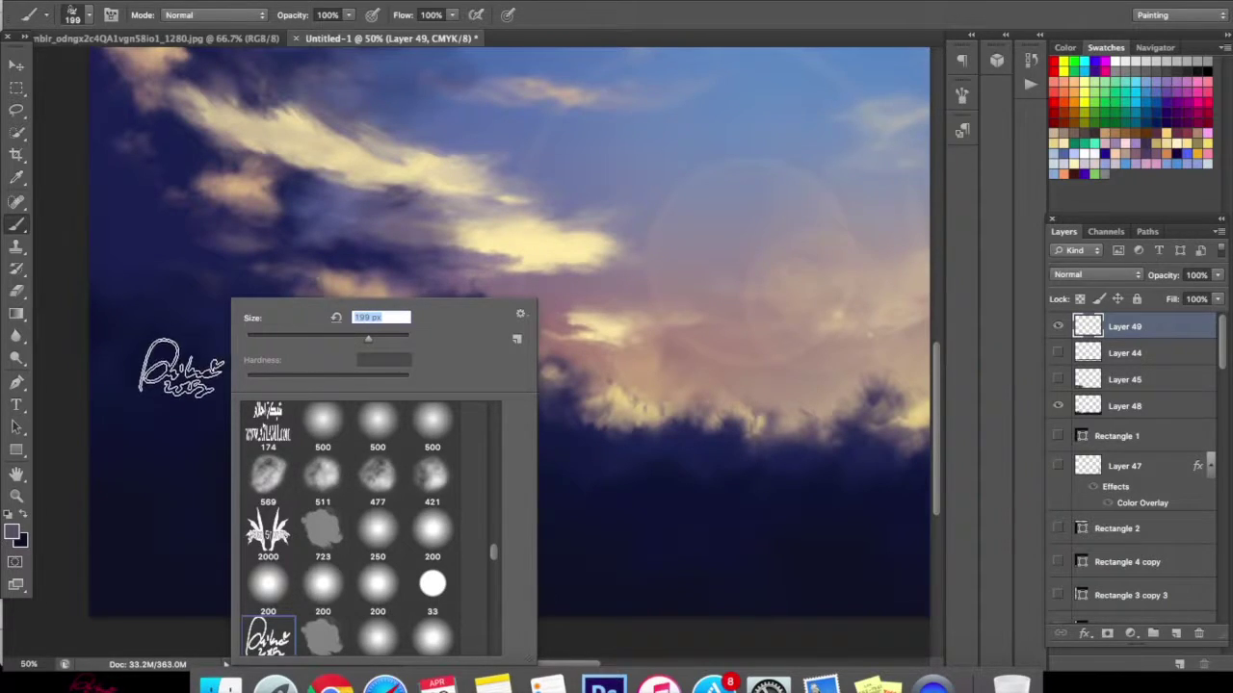
# - Stamp the signature on Layer 49 in the dark lower-left part of the painting and shift it slightly right and down
pyautogui.click(173, 508)
pyautogui.click(173, 509)
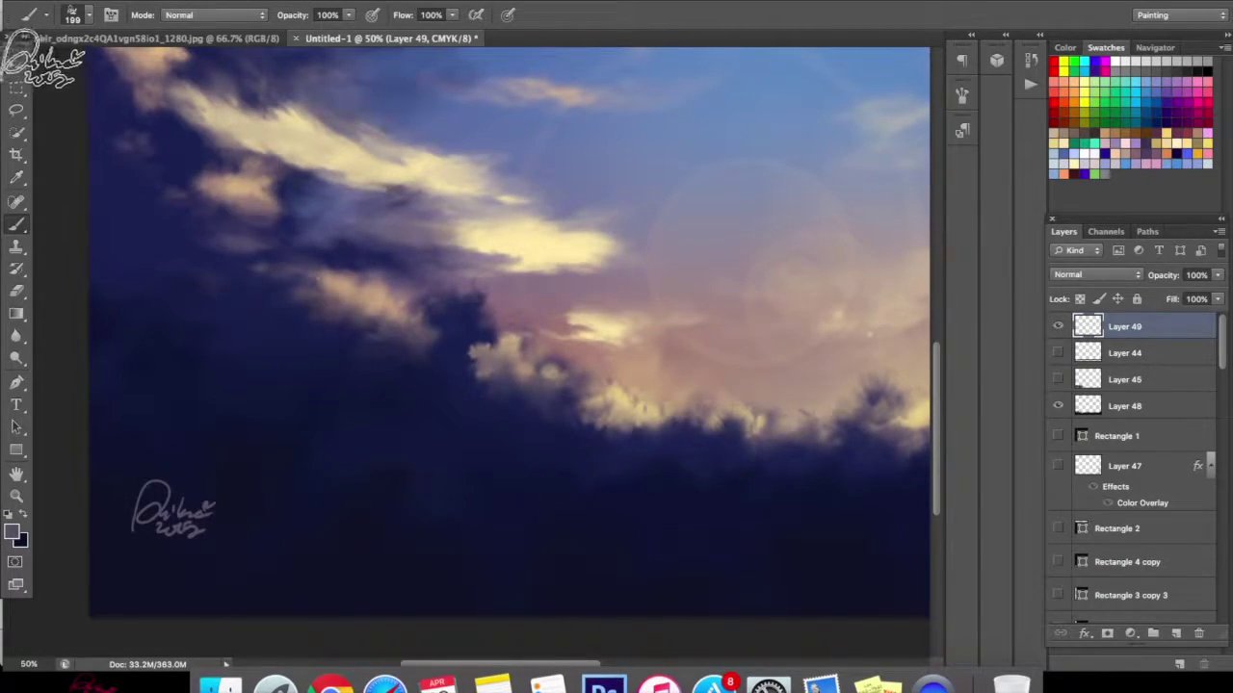
pyautogui.press('v')
pyautogui.moveTo(185, 532); pyautogui.dragTo(232, 546)
# - Move the signature a little to the left, closer to the painting's lower-left corner
pyautogui.click(16, 496)
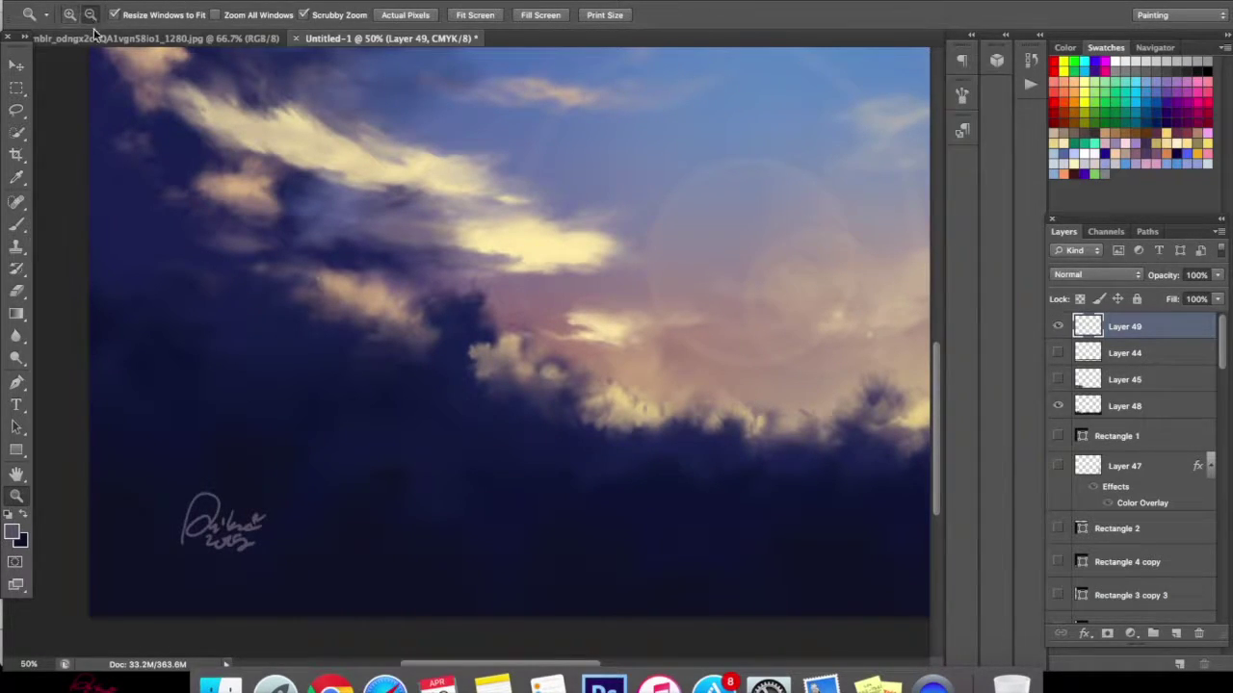
pyautogui.keyDown('alt'); pyautogui.click(424, 403); pyautogui.keyUp('alt')
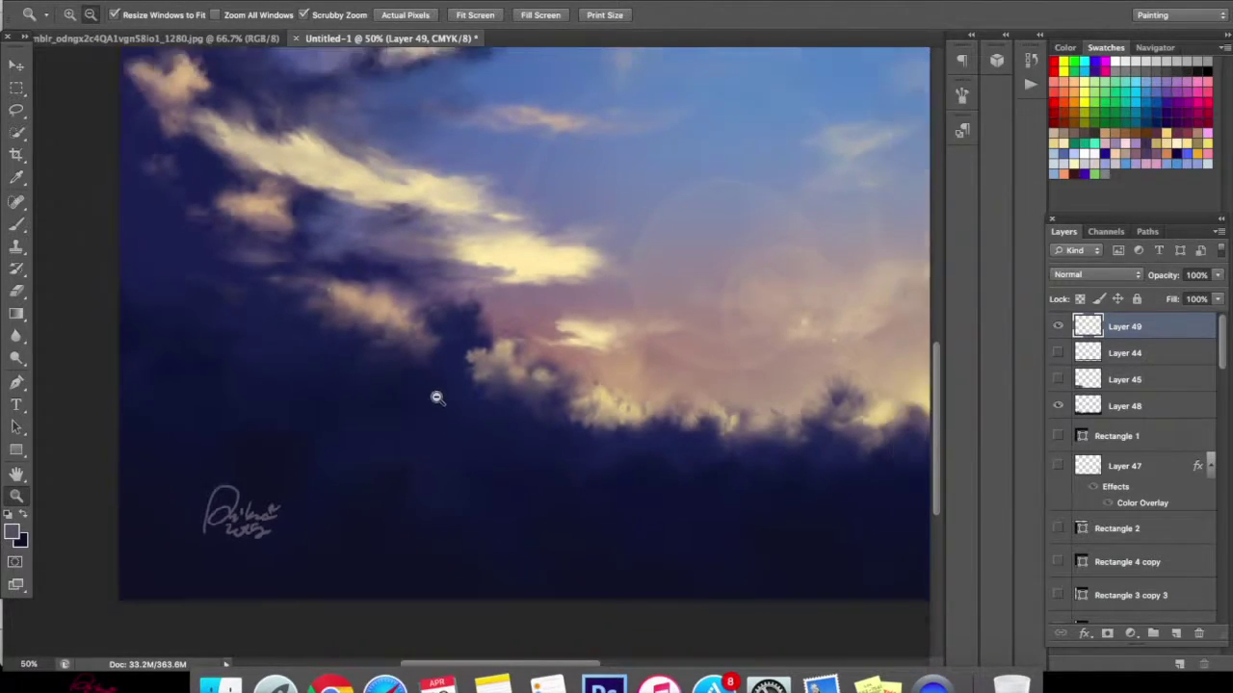
pyautogui.keyDown('alt'); pyautogui.click(482, 356); pyautogui.keyUp('alt')
pyautogui.press('v')
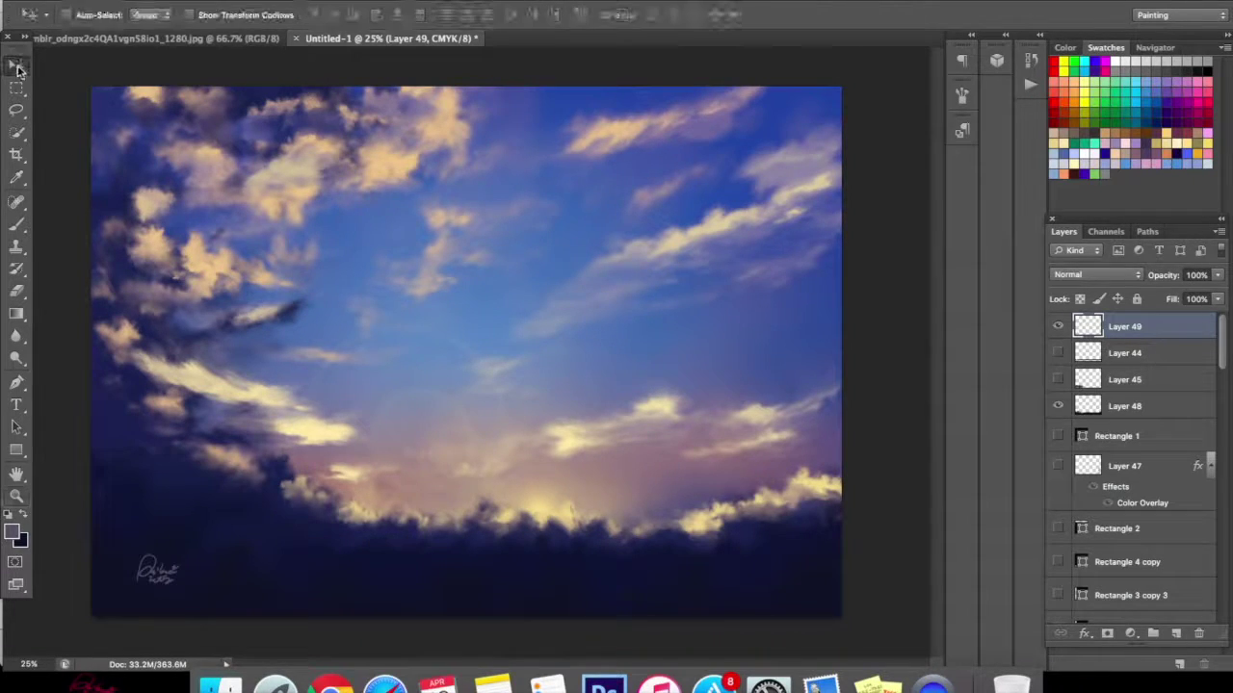
pyautogui.moveTo(173, 580)
pyautogui.mouseDown()
pyautogui.moveTo(146, 576)
pyautogui.moveTo(159, 578)
pyautogui.mouseUp()
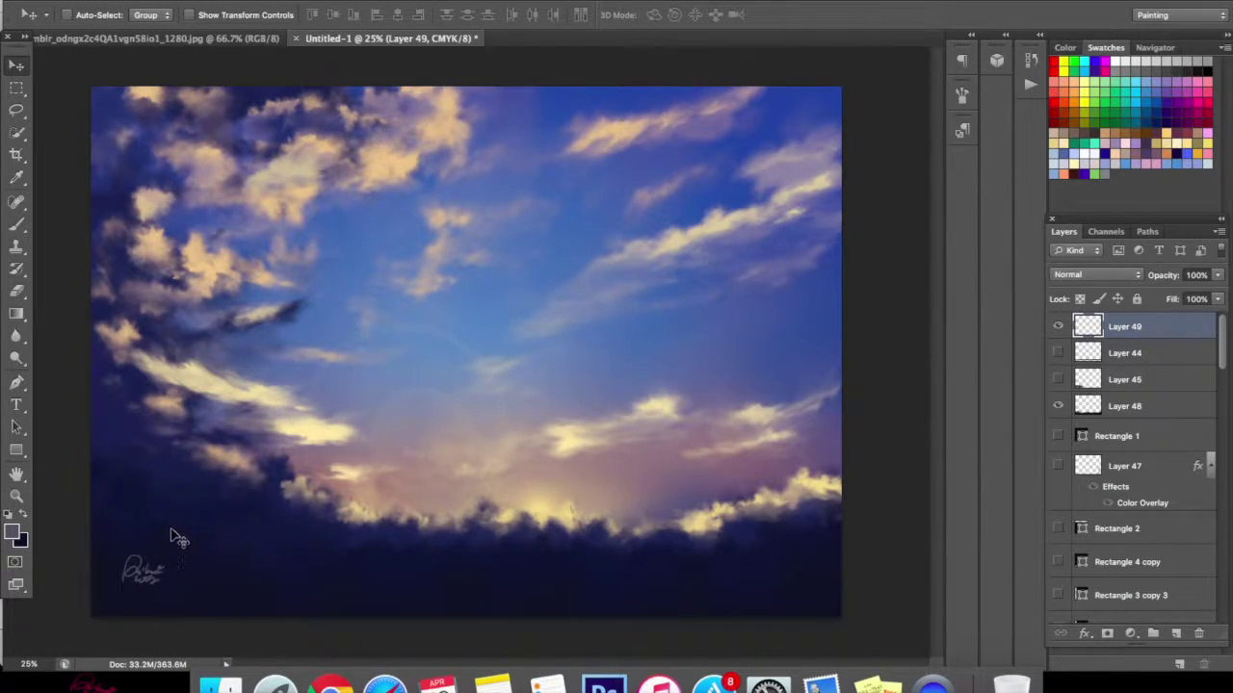
# - Rotate the signature slightly clockwise with Free Transform and nudge it closer to the canvas's left edge
pyautogui.hotkey('ctrl', 't')
pyautogui.moveTo(188, 540)
pyautogui.mouseDown()
pyautogui.moveTo(208, 559)
pyautogui.moveTo(226, 525)
pyautogui.mouseUp()
pyautogui.click(864, 17)
pyautogui.moveTo(146, 589); pyautogui.dragTo(138, 579)
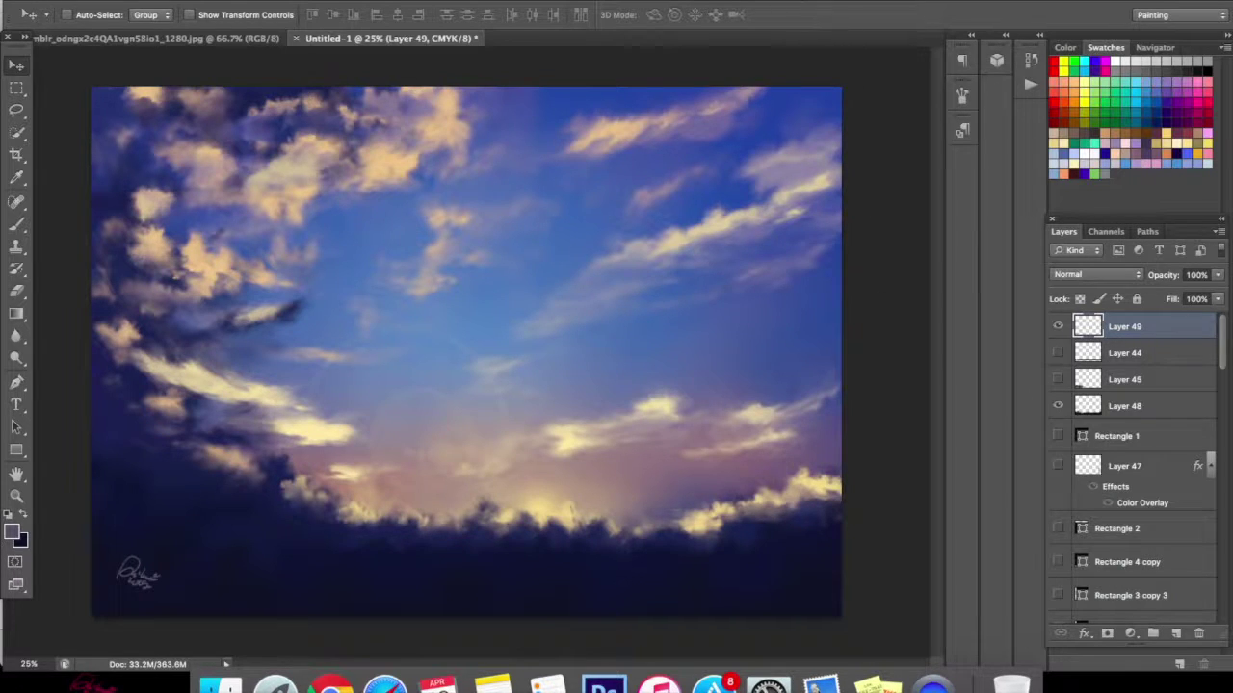